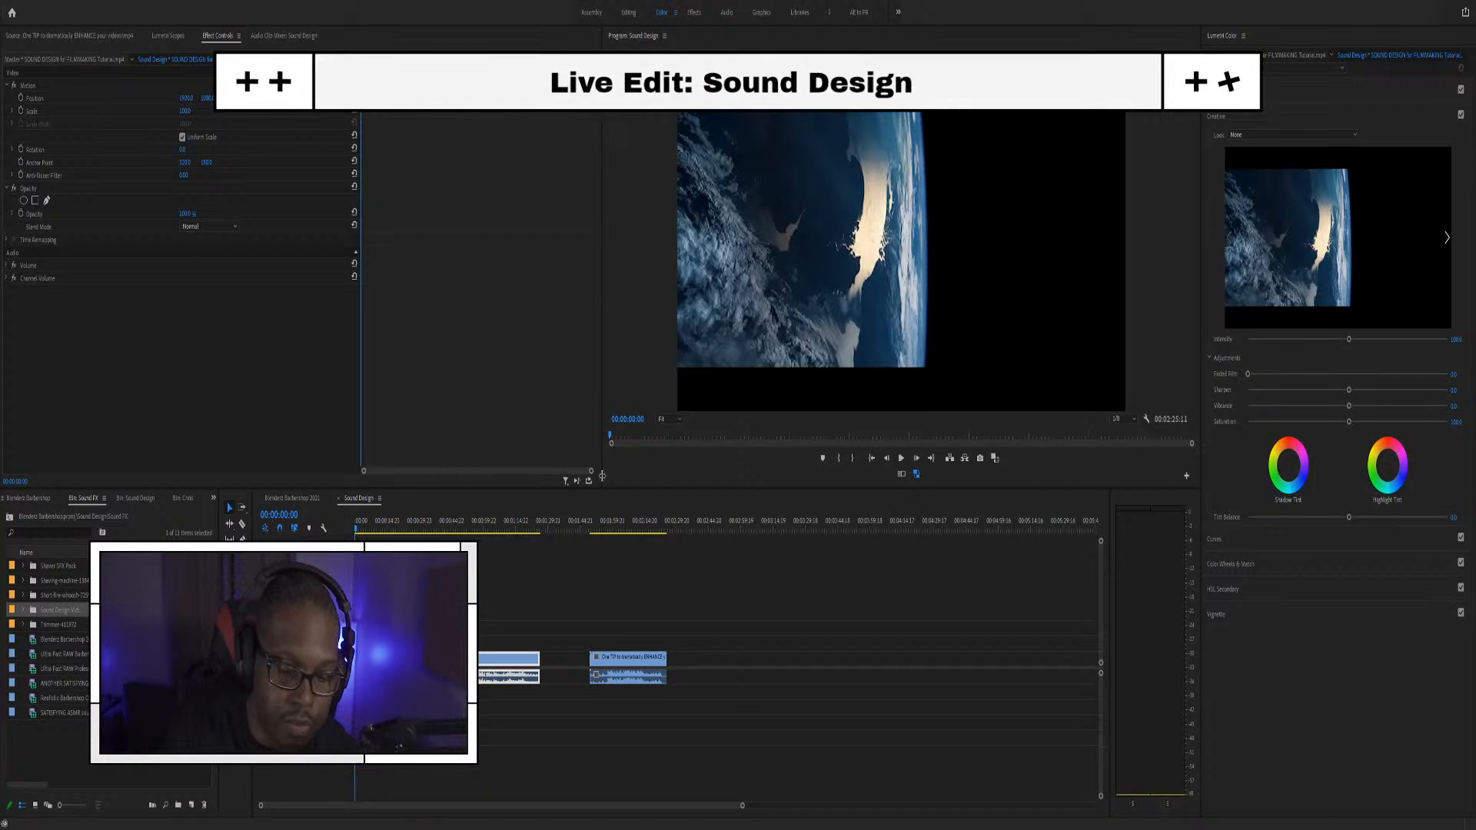
Play the first clip of the Sound Design sequence from the start, then return the playhead to the machinery shot around 00:00:55:18
key(space)
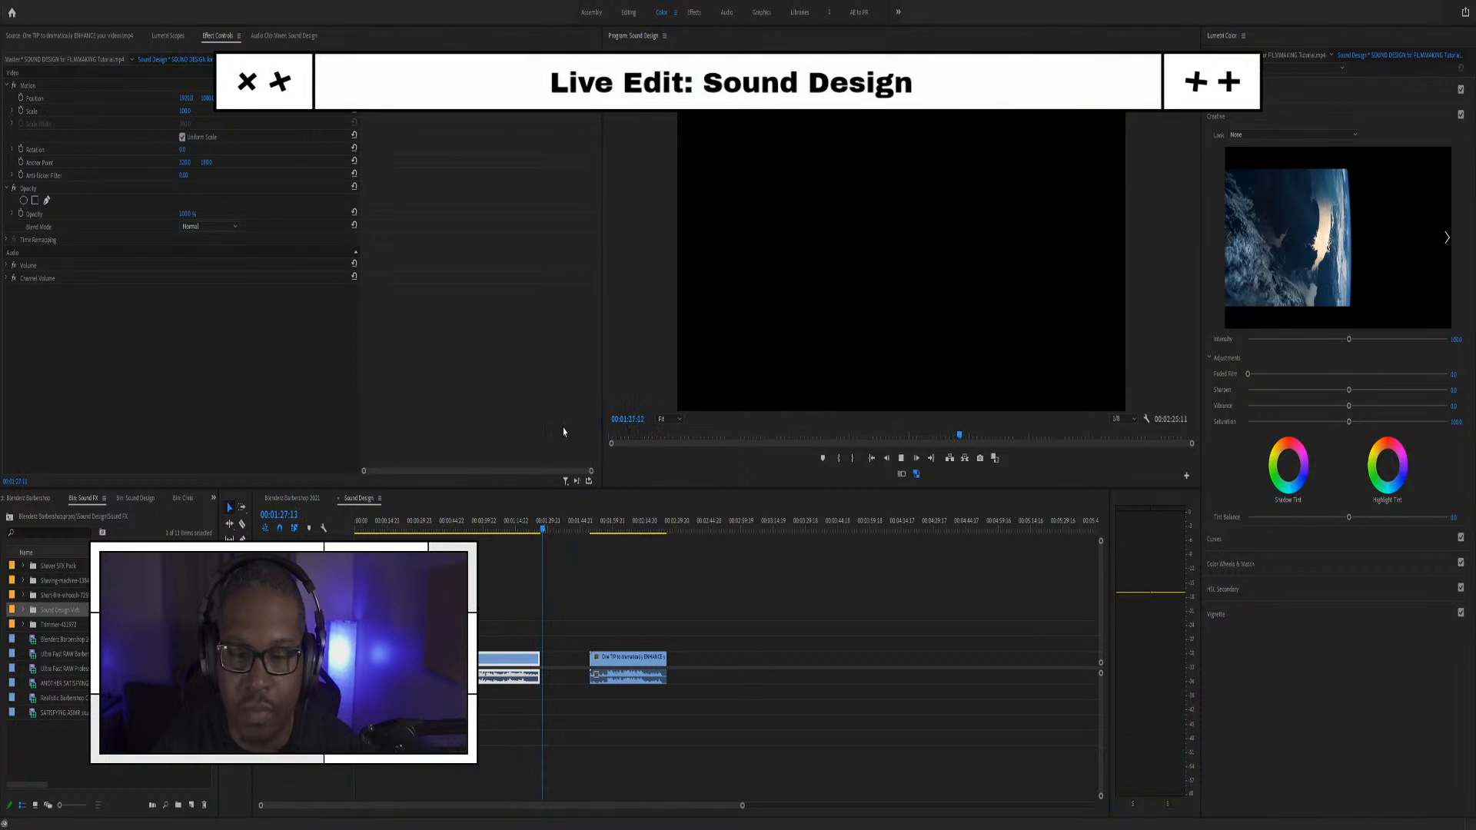
click(501, 532)
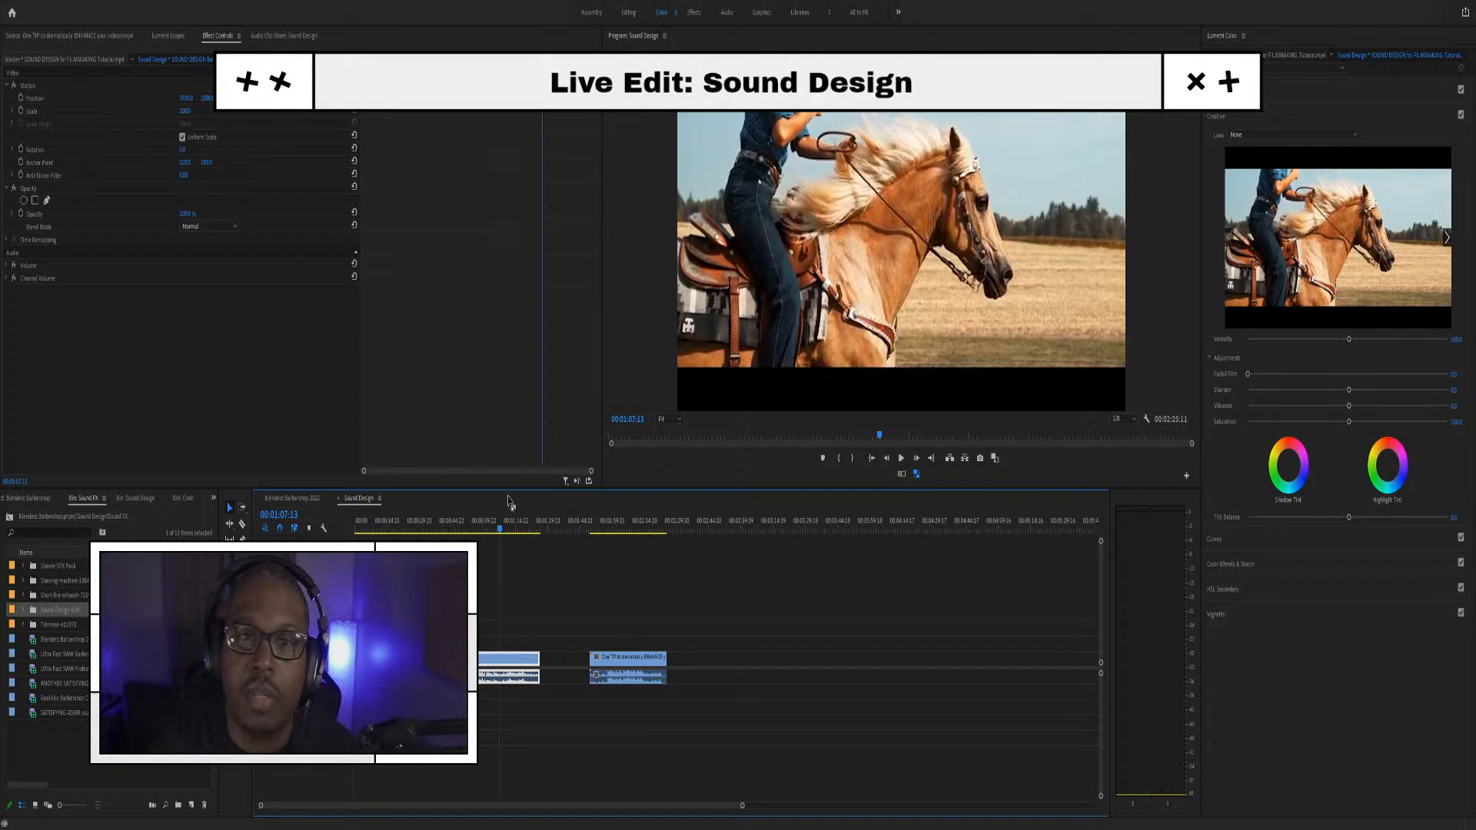
click(476, 530)
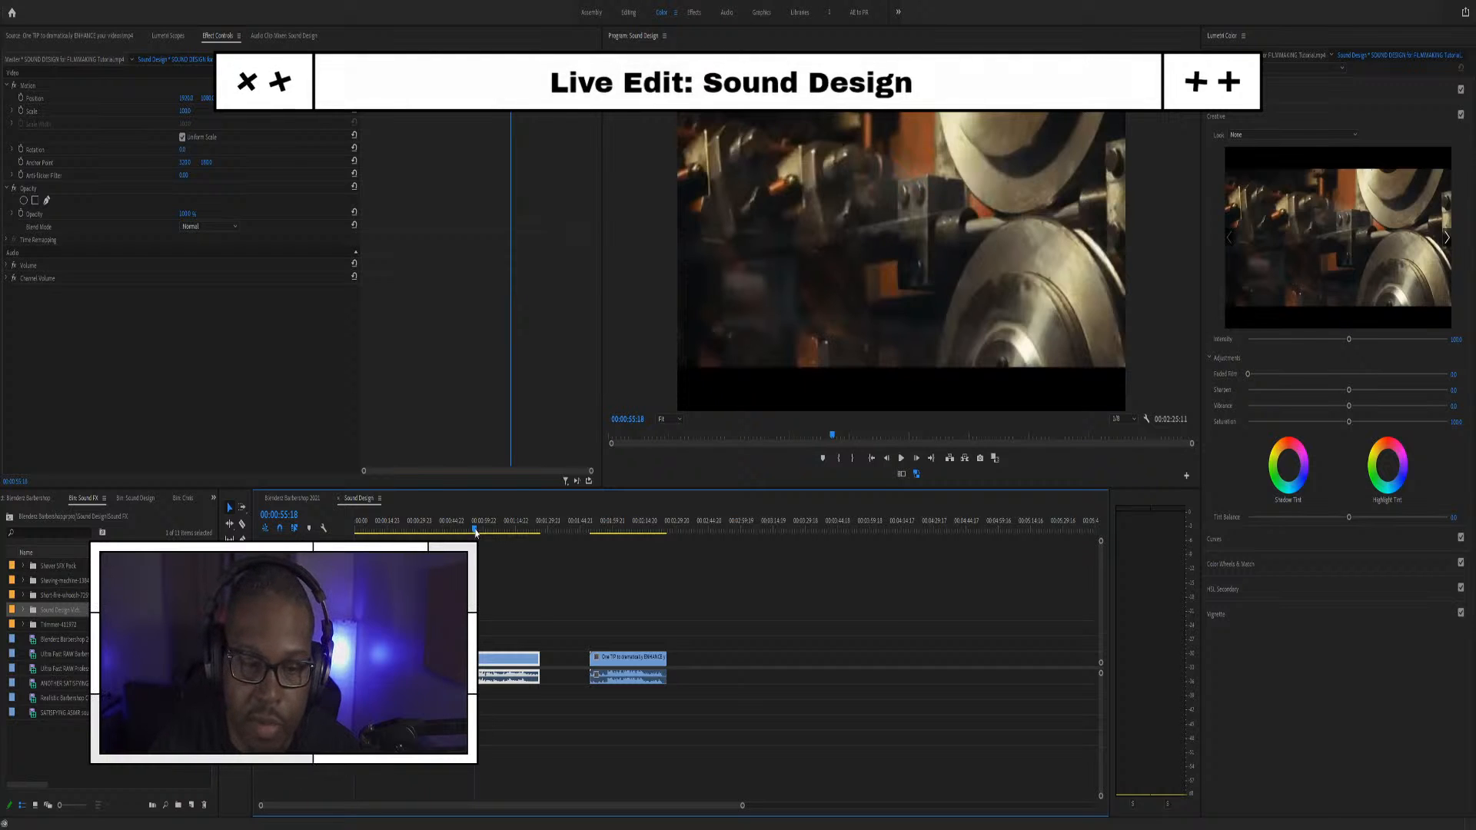
Play the cut from the city skyline at about 00:01:00:05 through the traffic light to the light-beam shot
scroll(524, 606, up, 4)
scroll(524, 592, up, 2)
scroll(518, 592, down, 2)
scroll(524, 583, up, 4)
scroll(531, 615, up, 1)
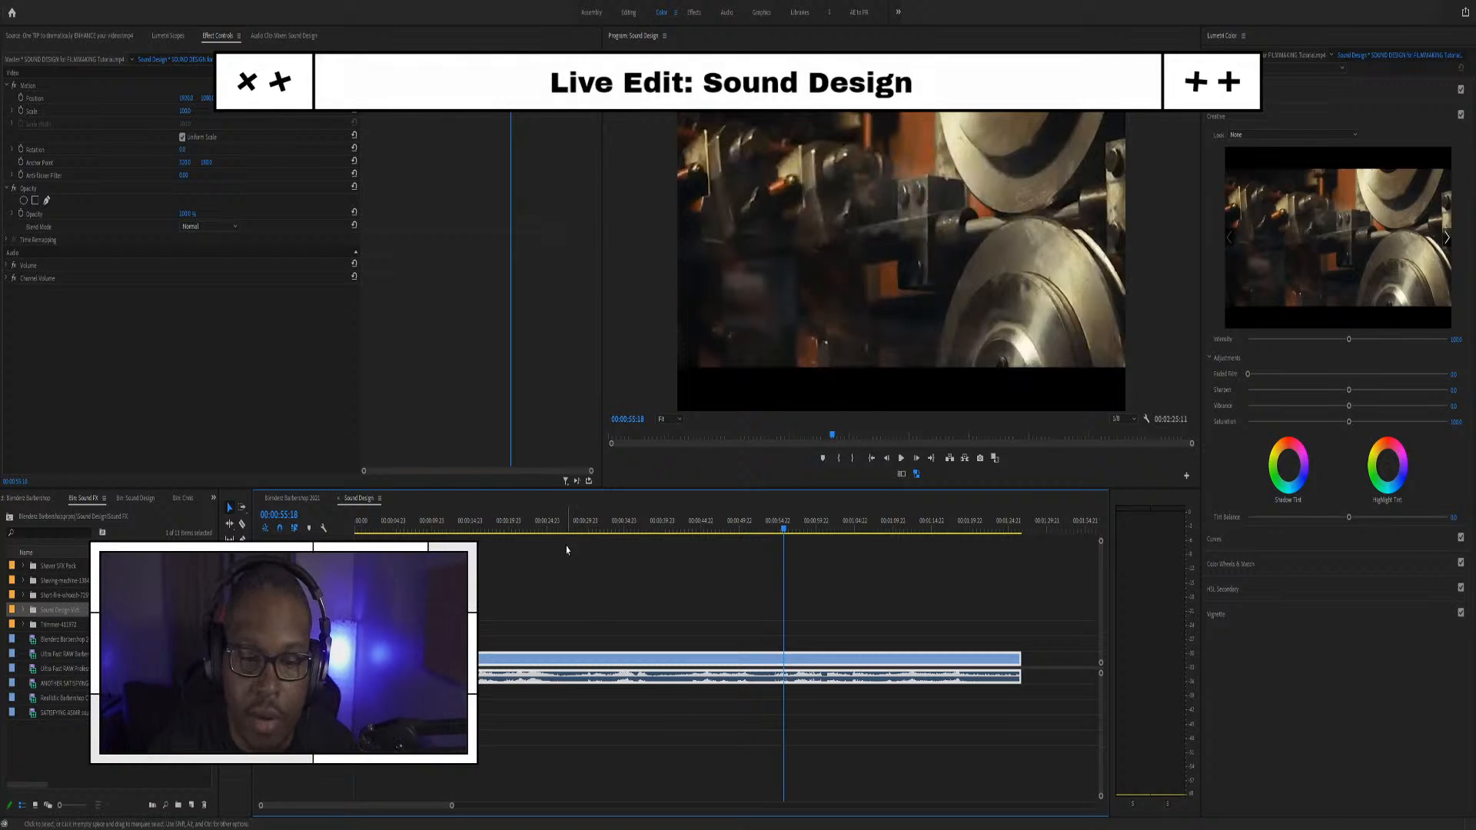
click(802, 529)
mouse_move(803, 531)
mouse_down()
mouse_move(833, 530)
mouse_move(819, 531)
mouse_up()
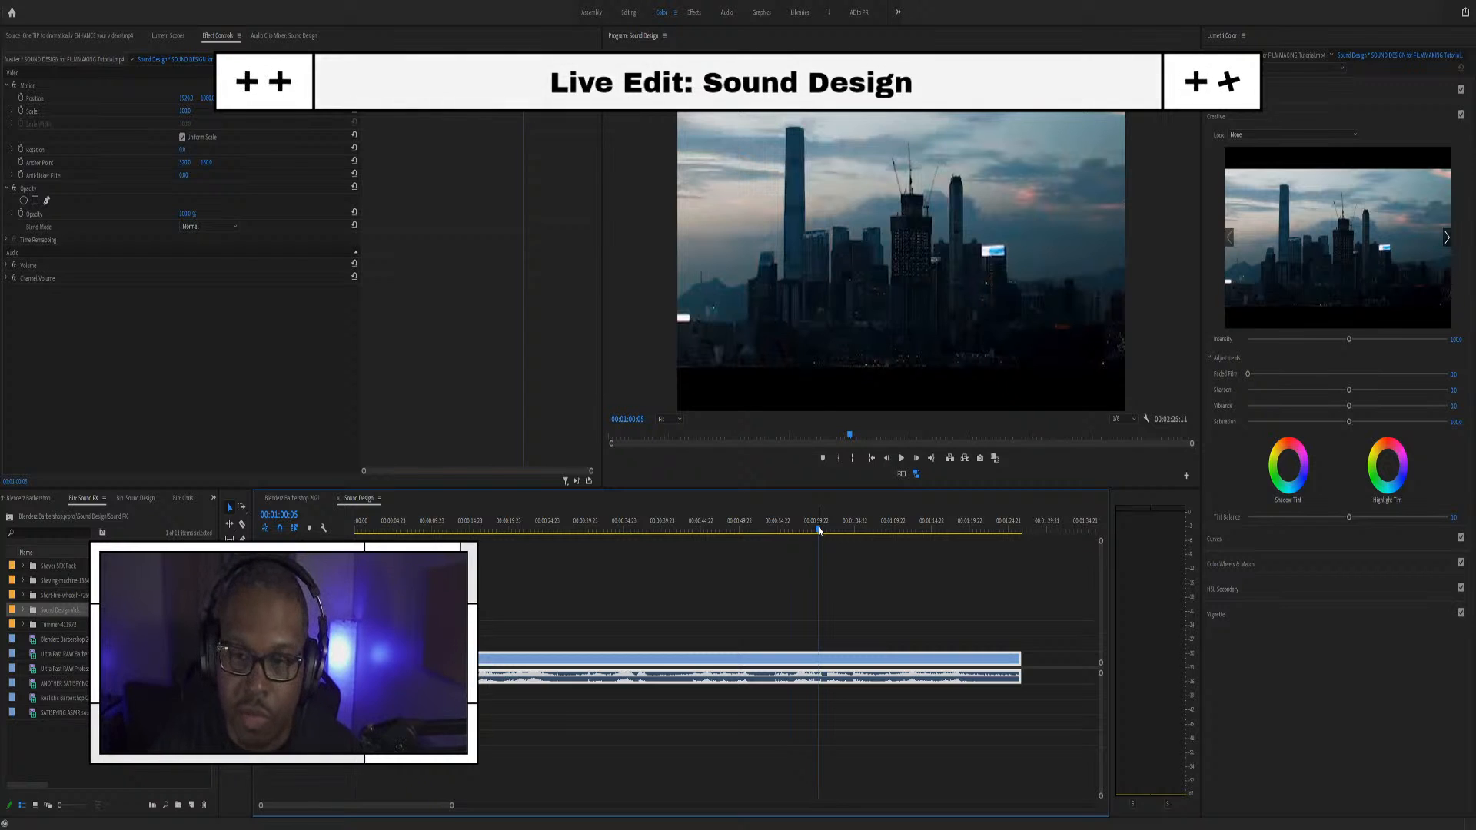
key(space)
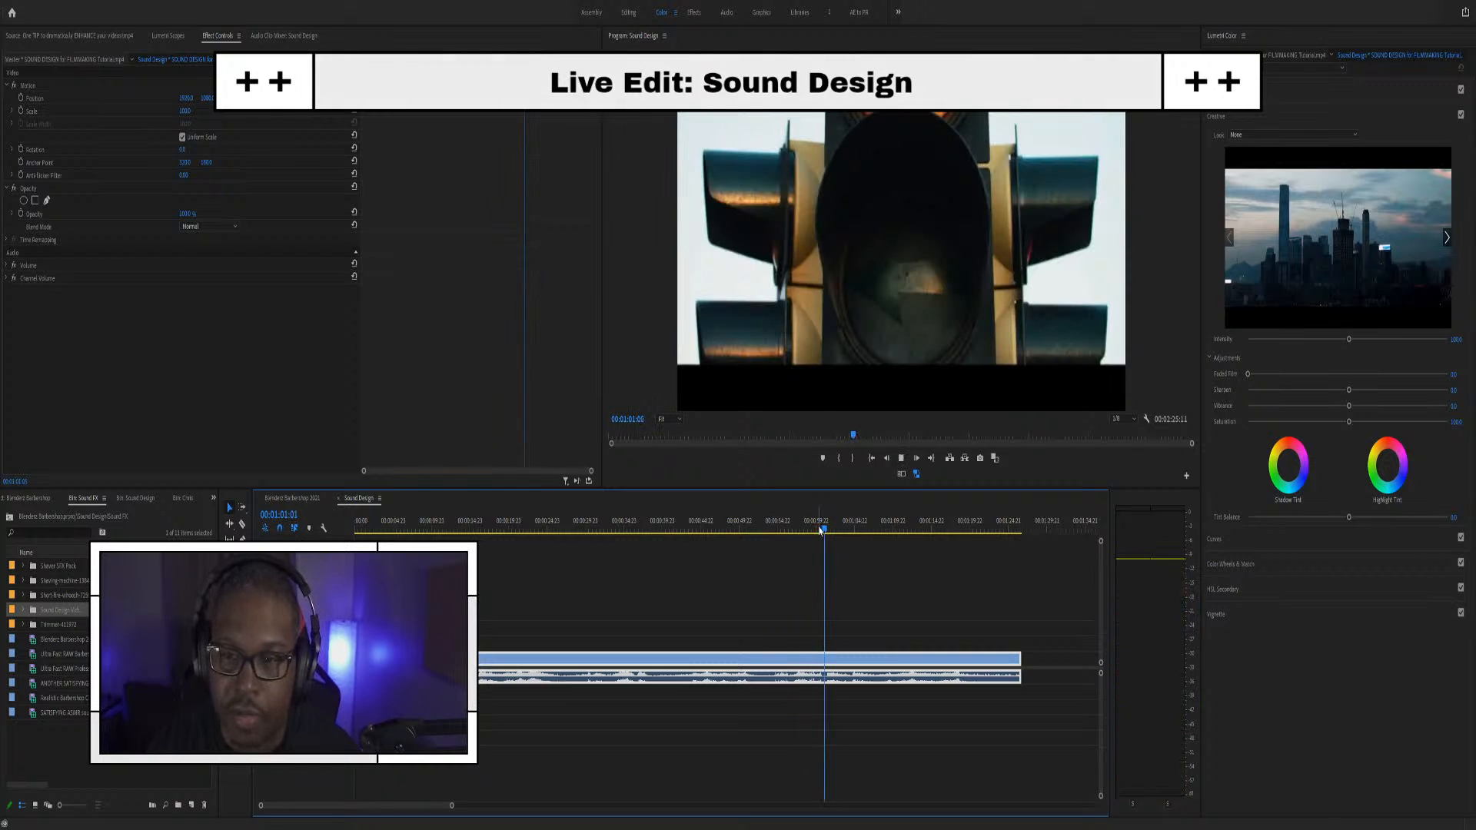
key(space)
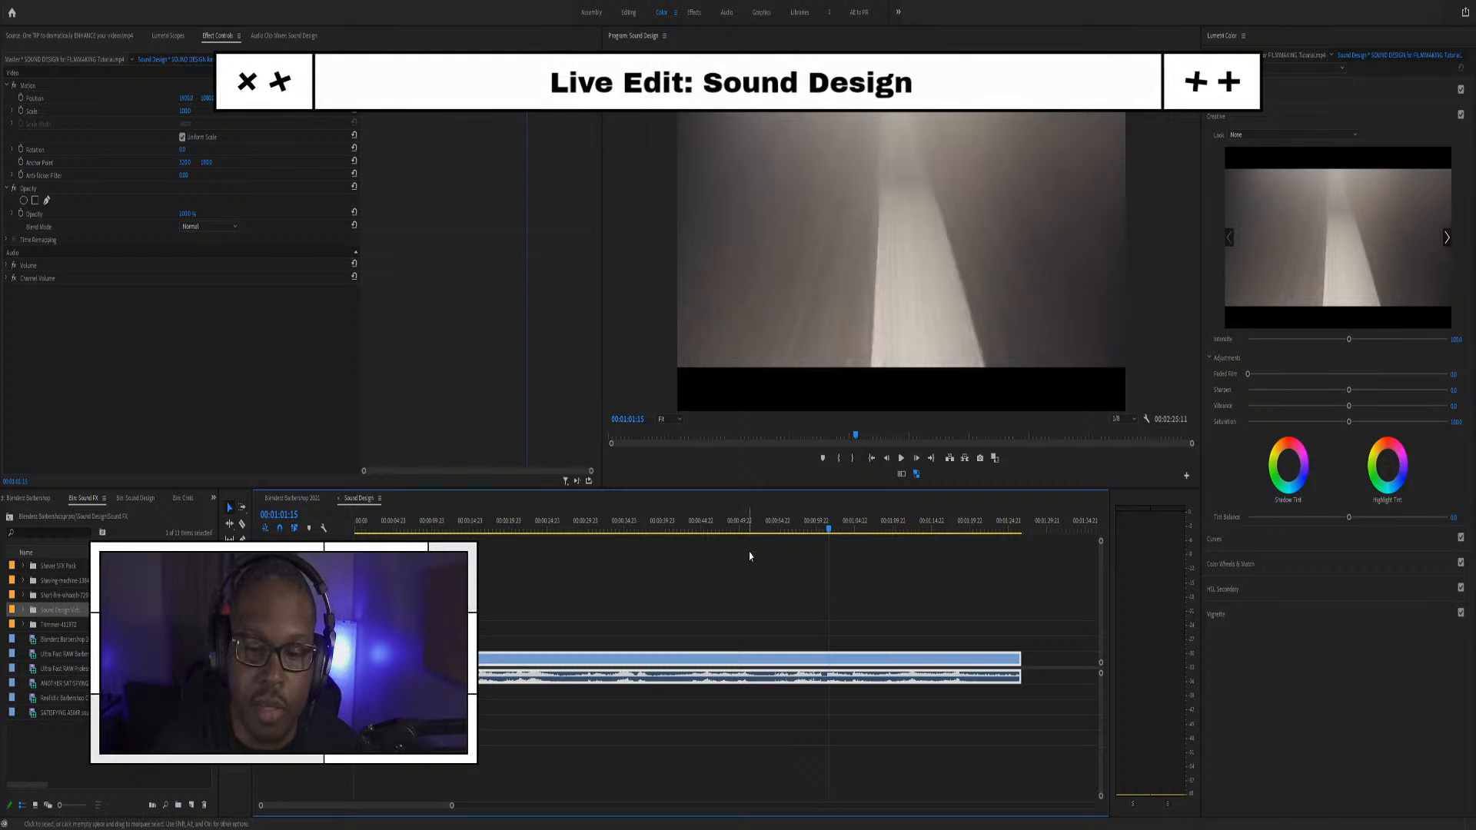
Step back from the horse shot to the light beam and play the passage through the runner shots to listen to its sound effects
click(853, 522)
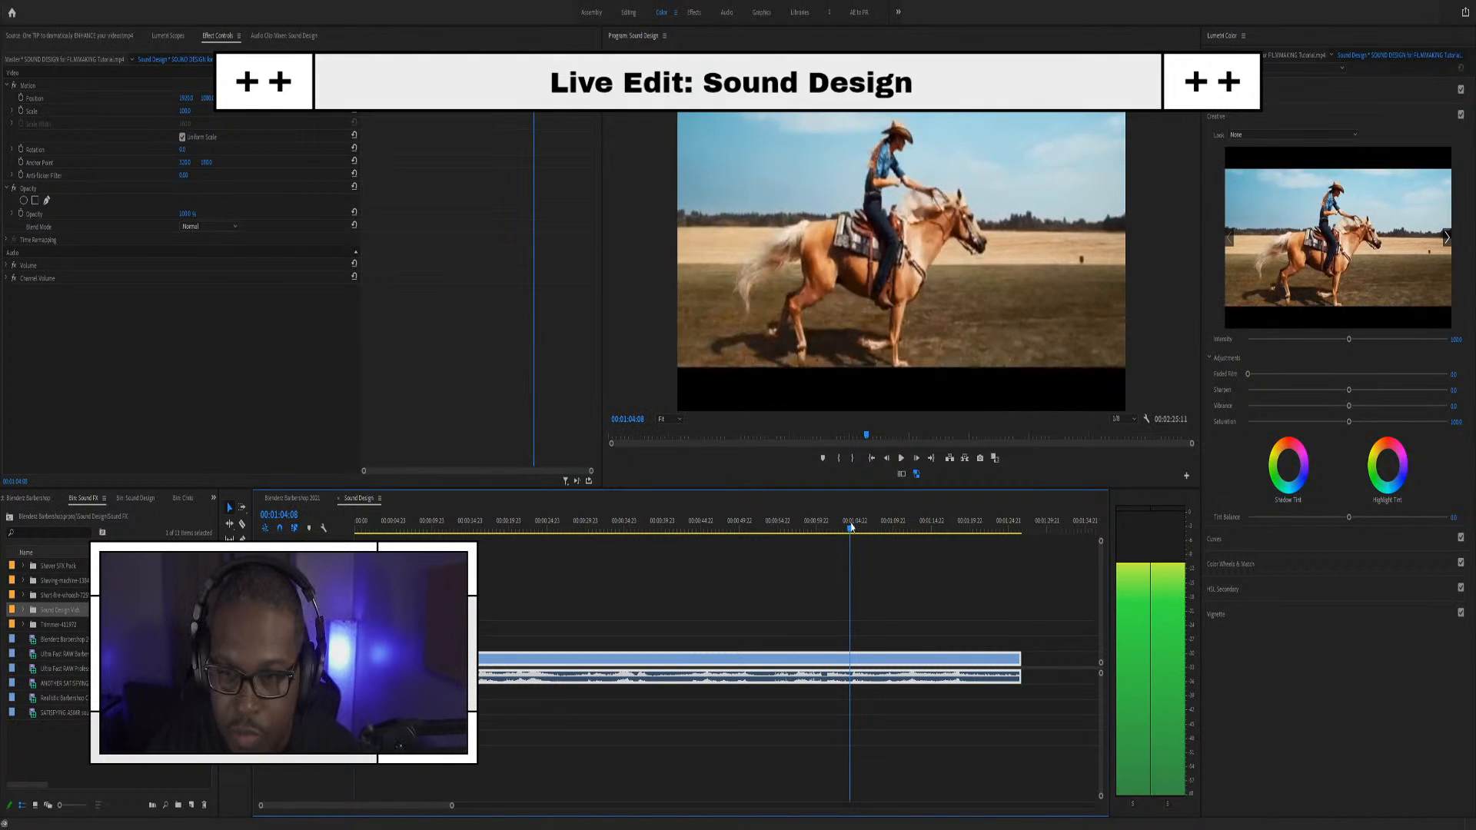
click(839, 528)
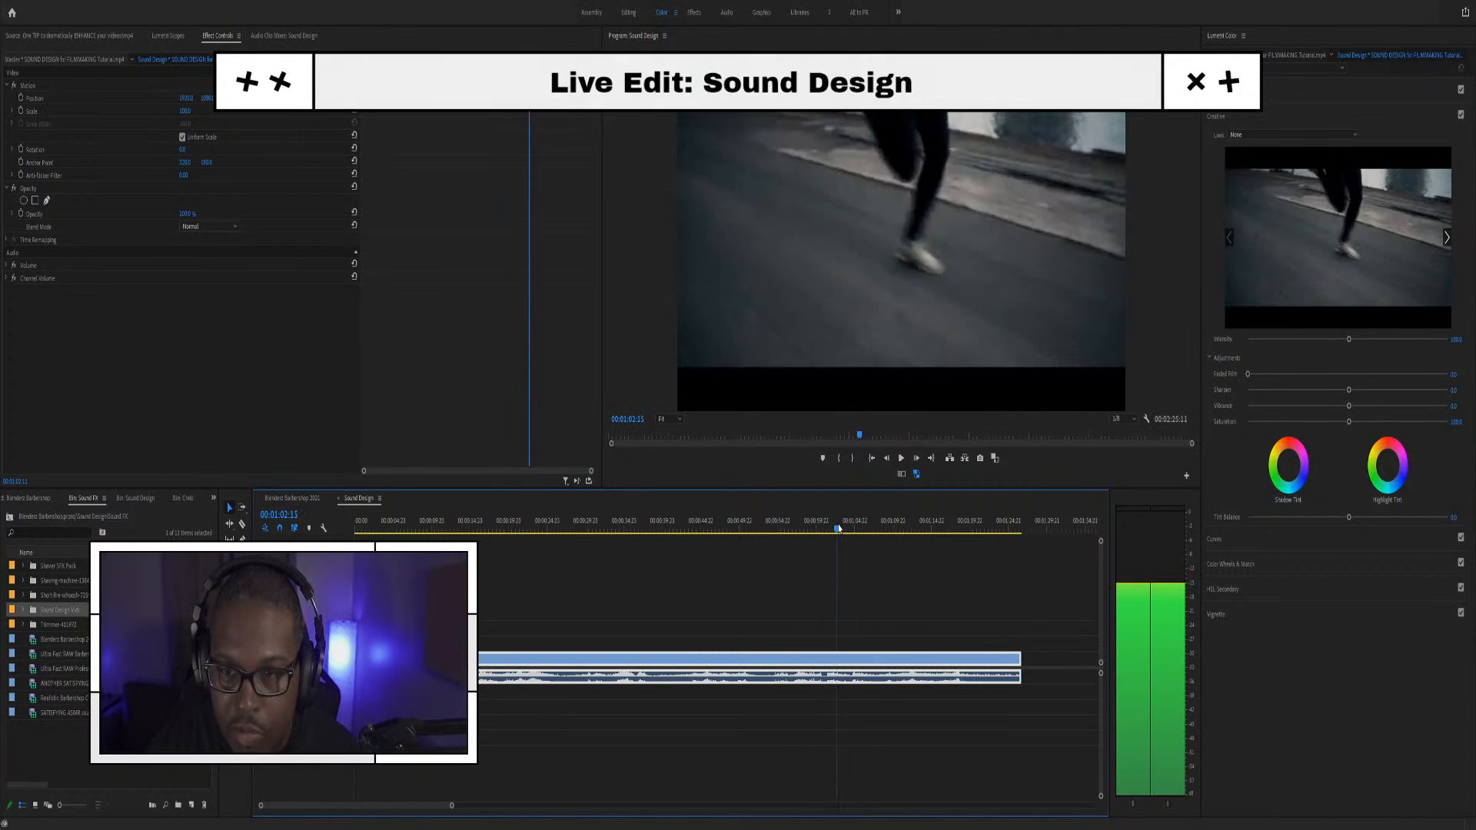
click(831, 528)
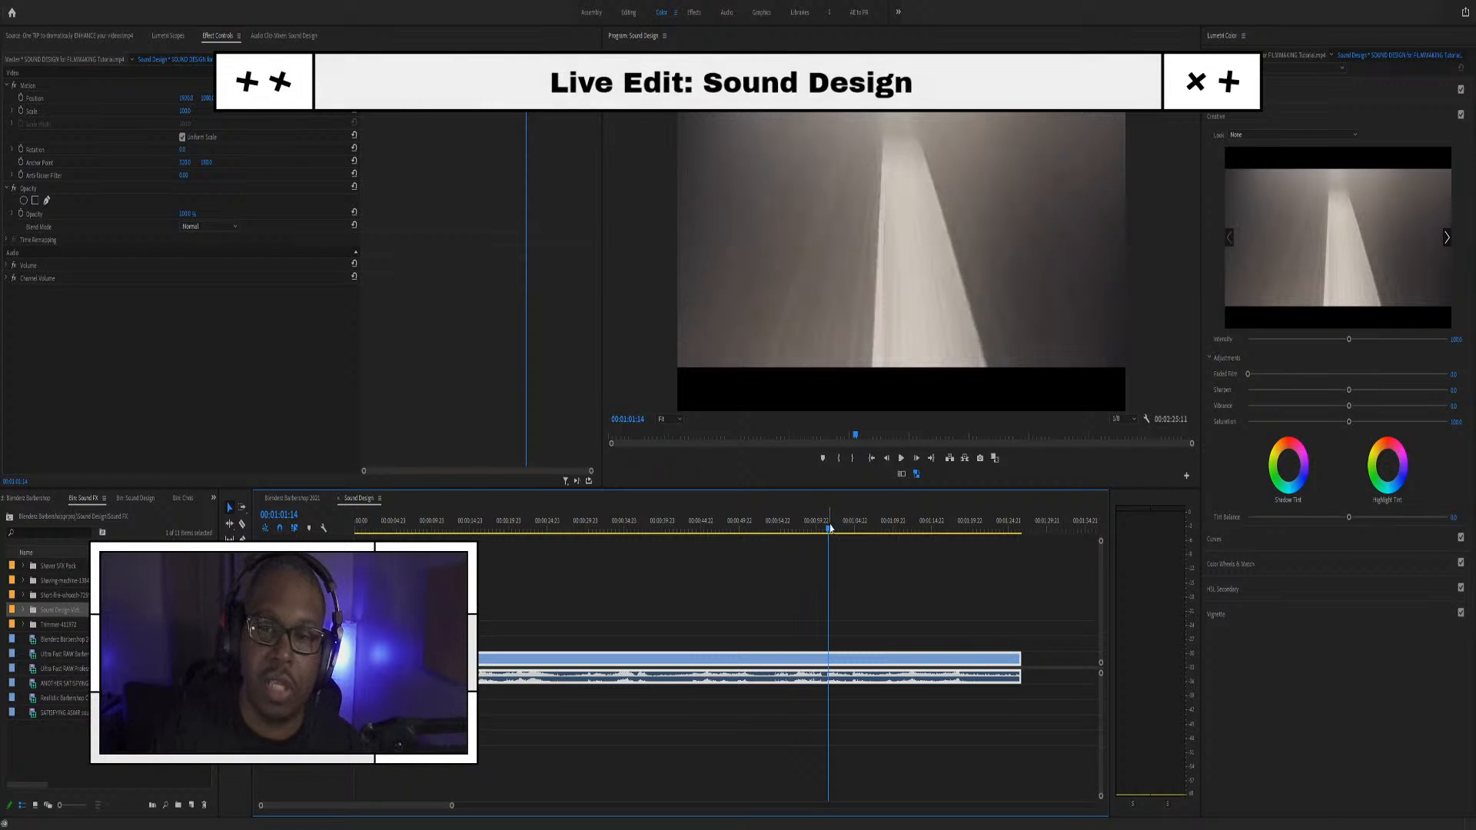
key(space)
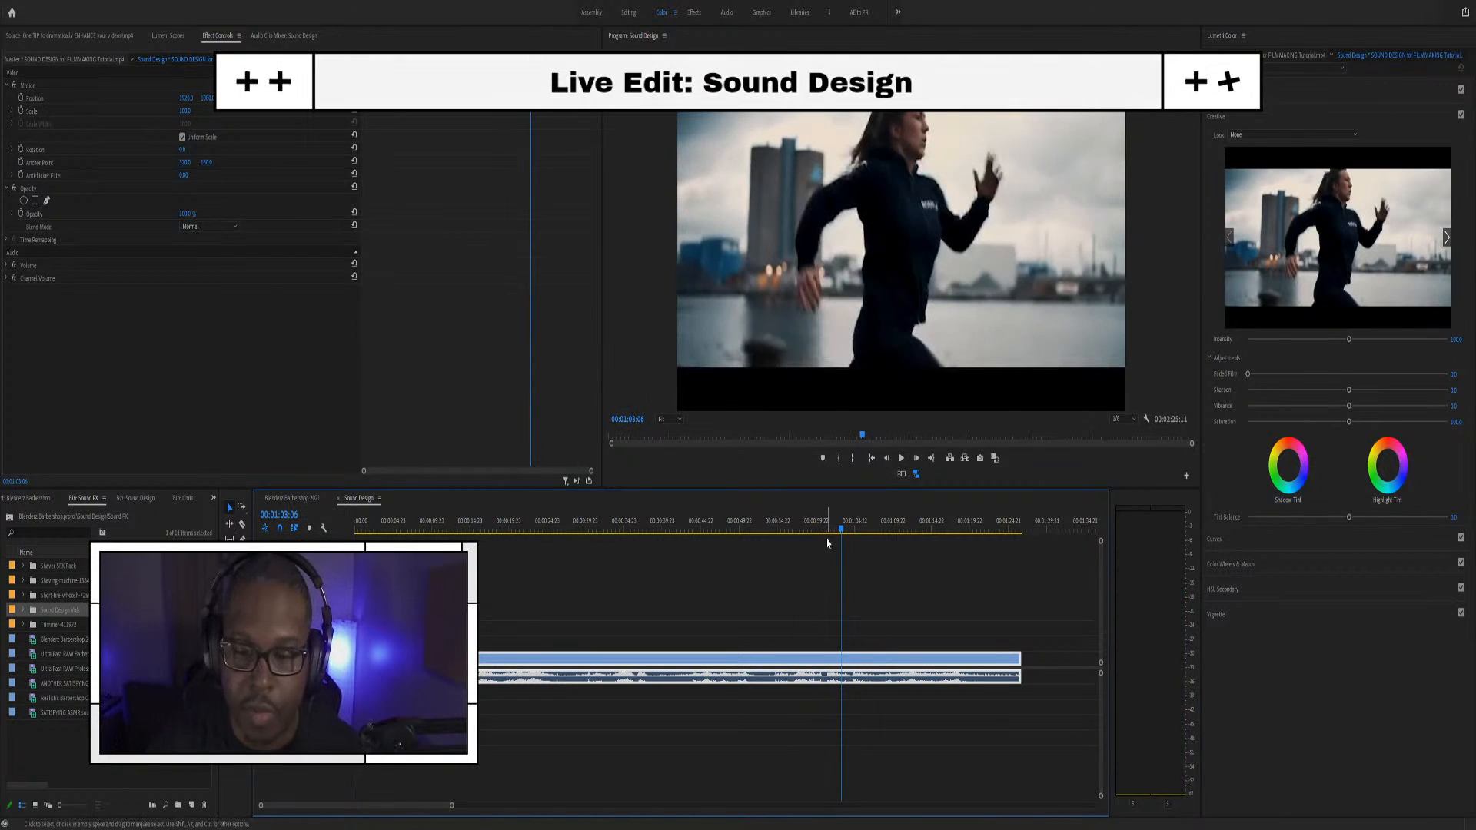
click(824, 532)
key(space)
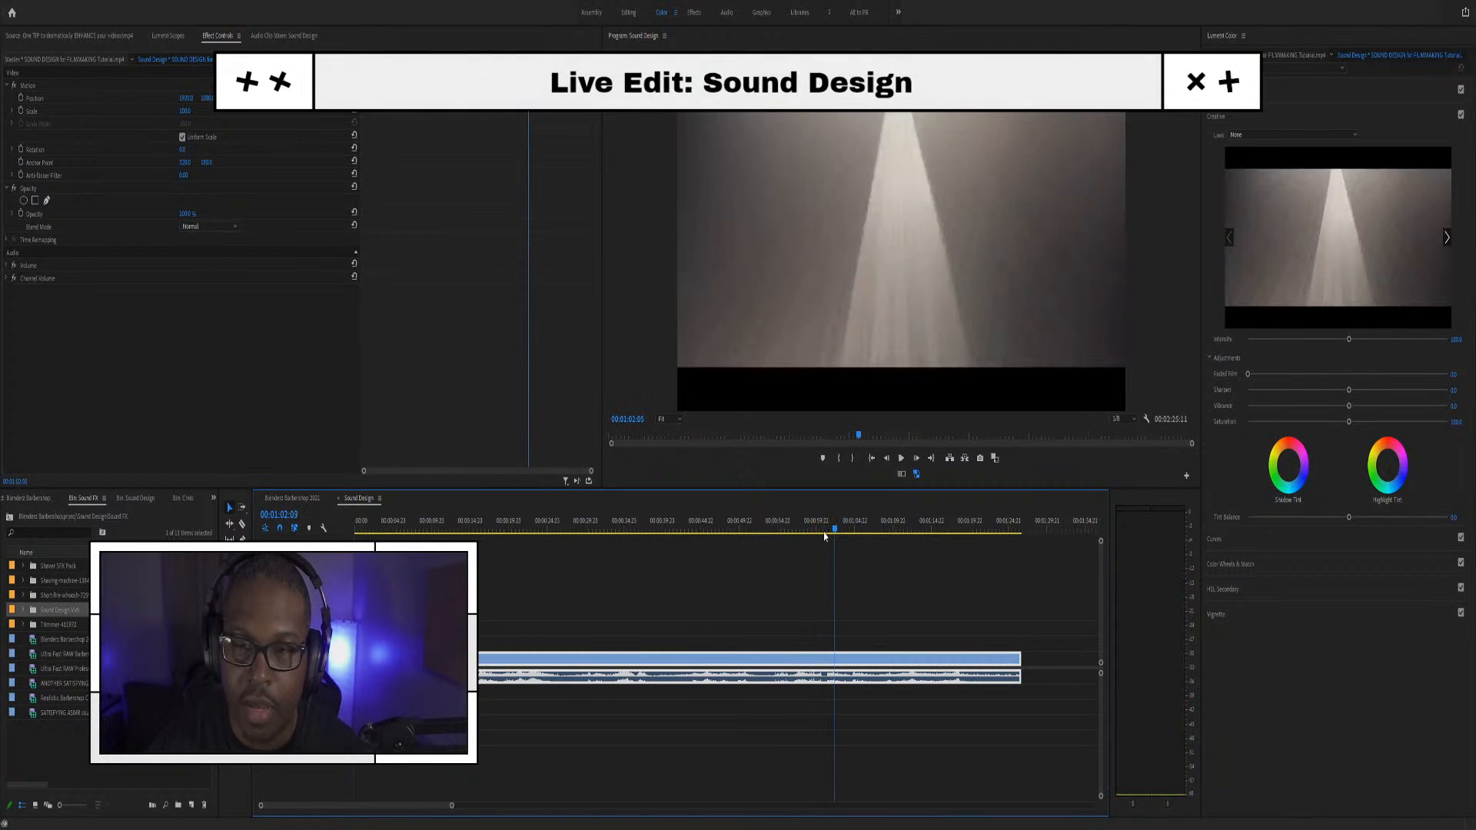
key(space)
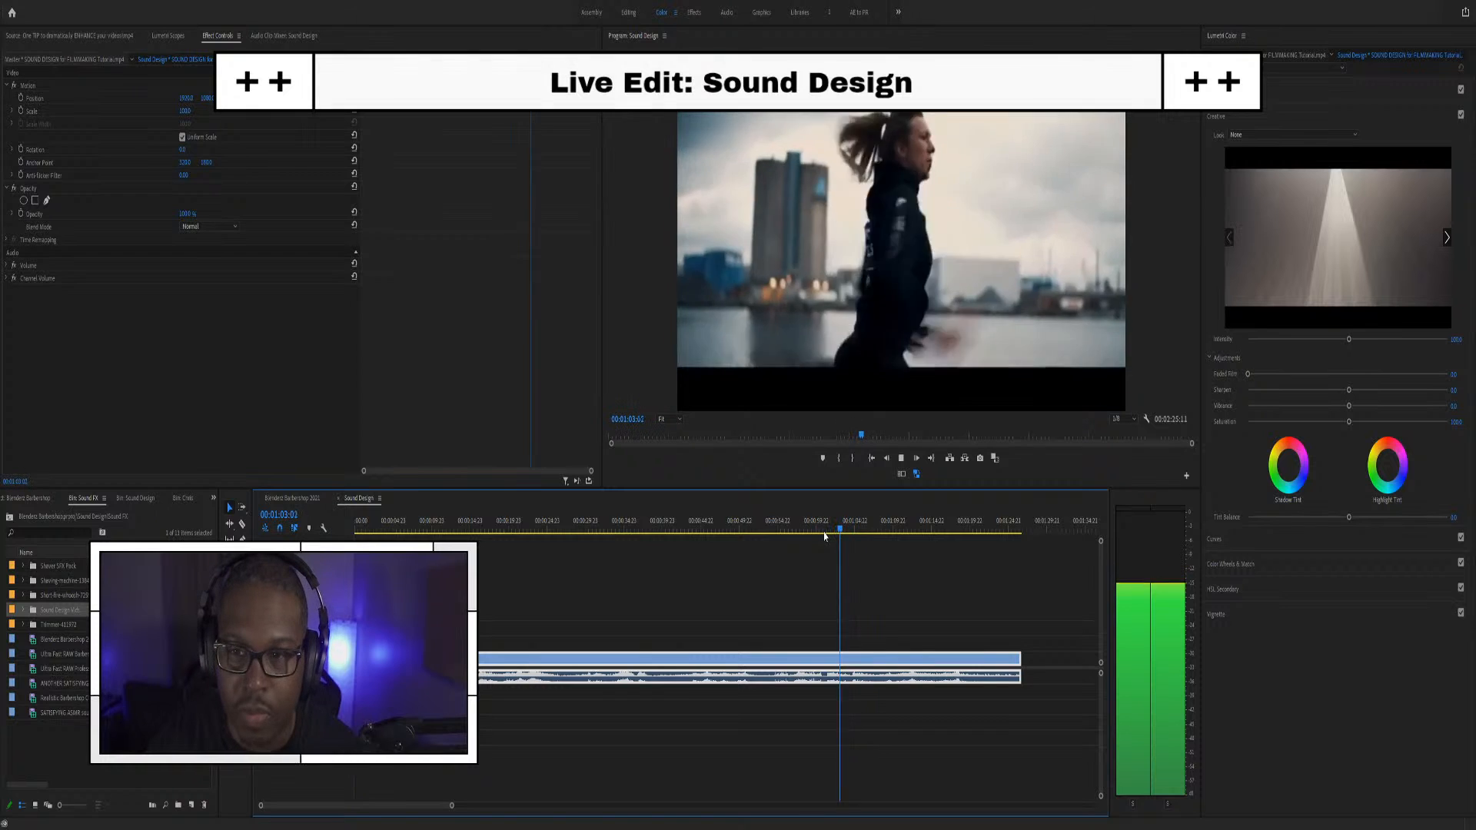
key(space)
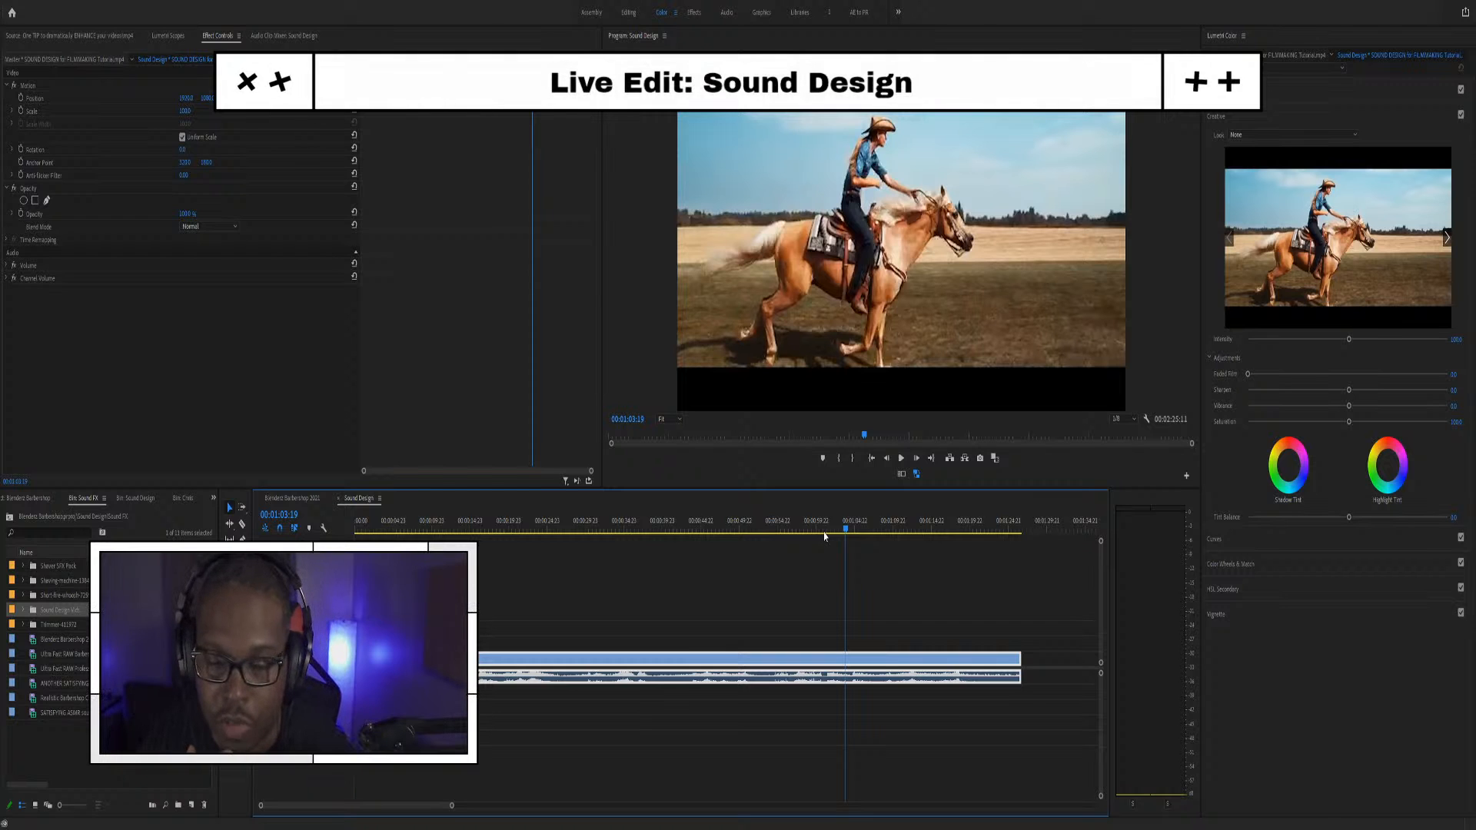
Replay the transition from the running feet to the galloping horse, returning the playhead to the running feet near 00:01:02:21
key(space)
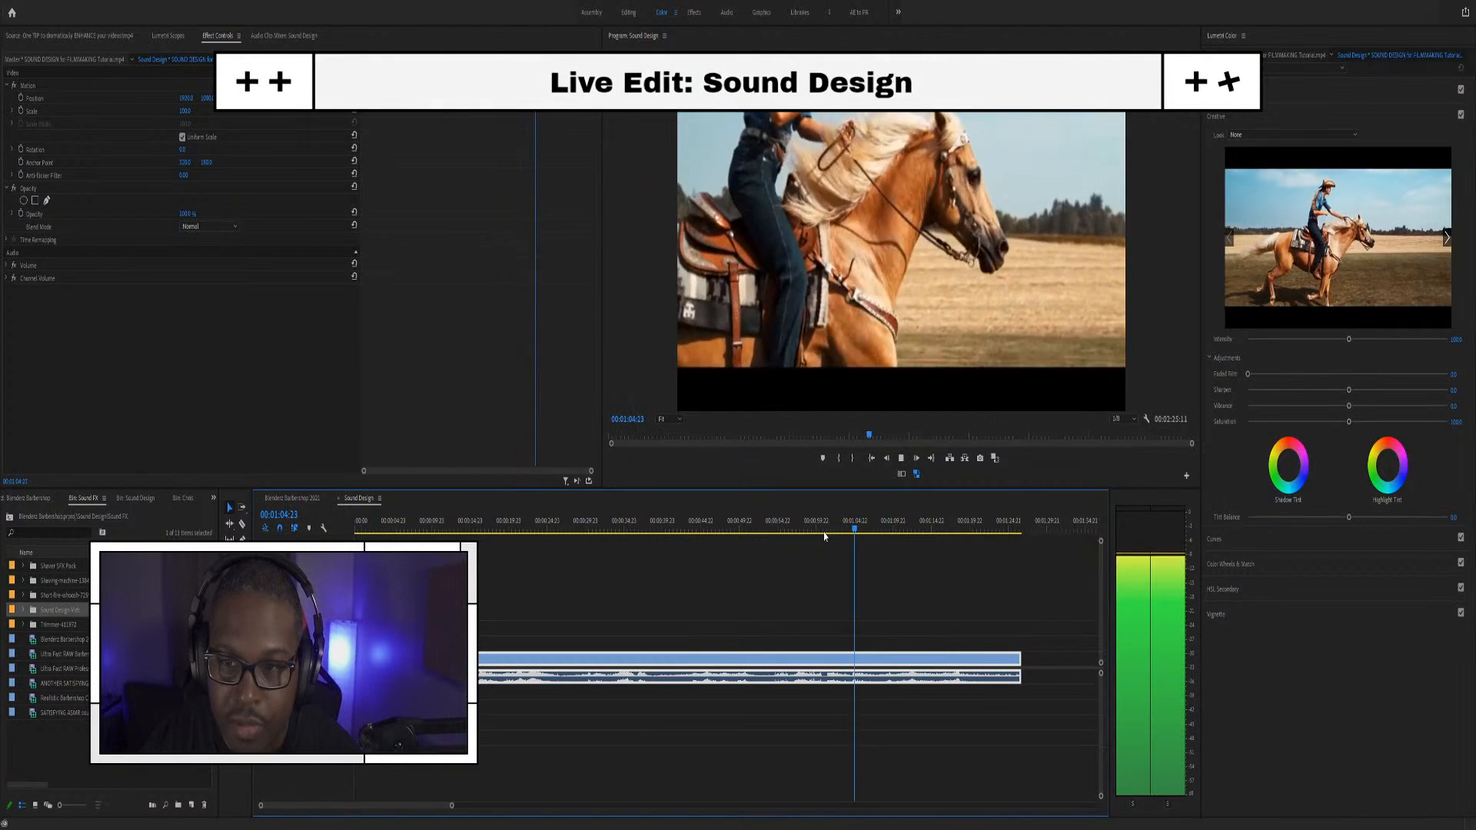
key(space)
click(839, 531)
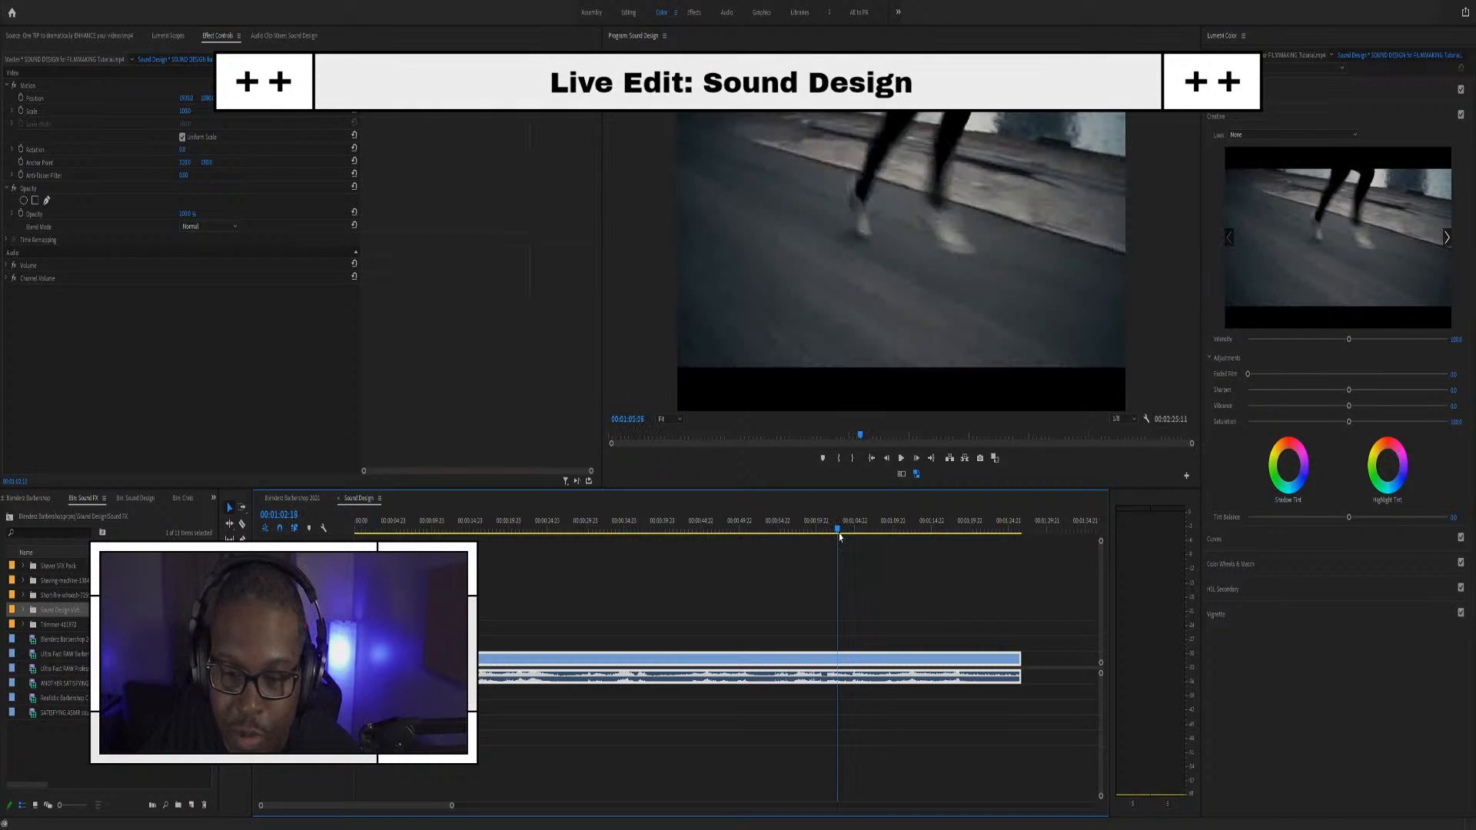
key(space)
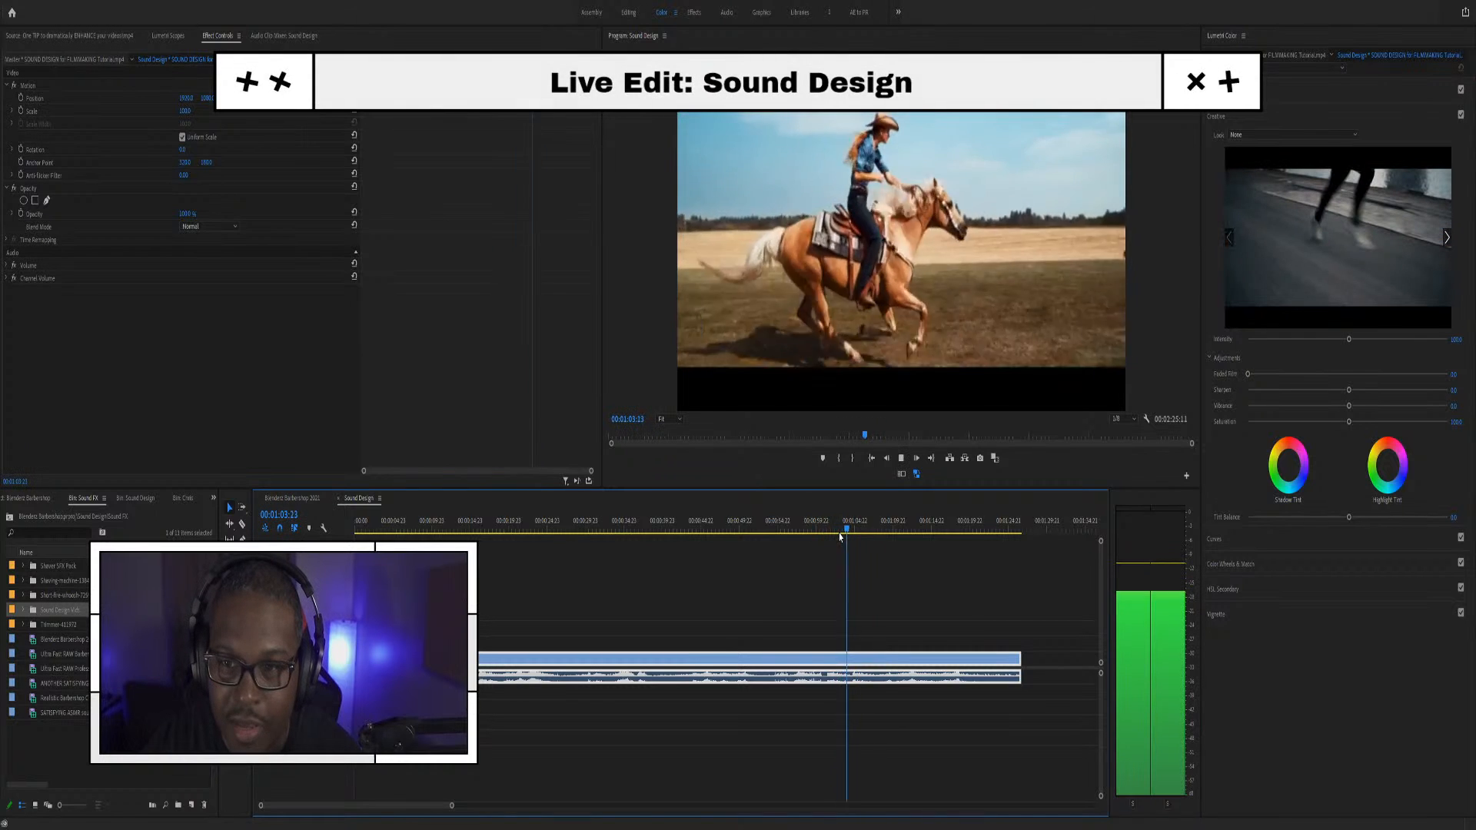
click(841, 531)
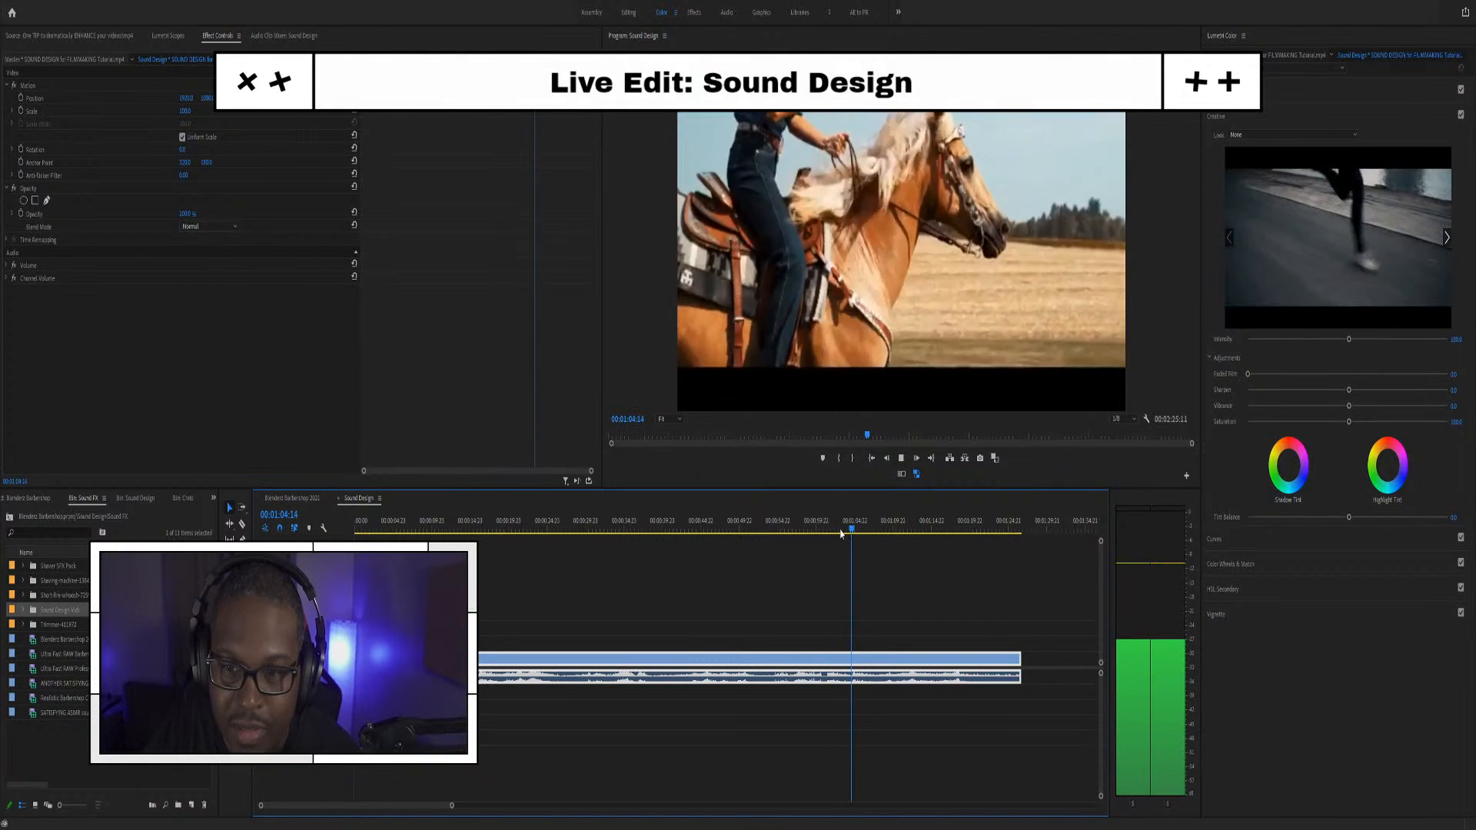
key(space)
click(839, 531)
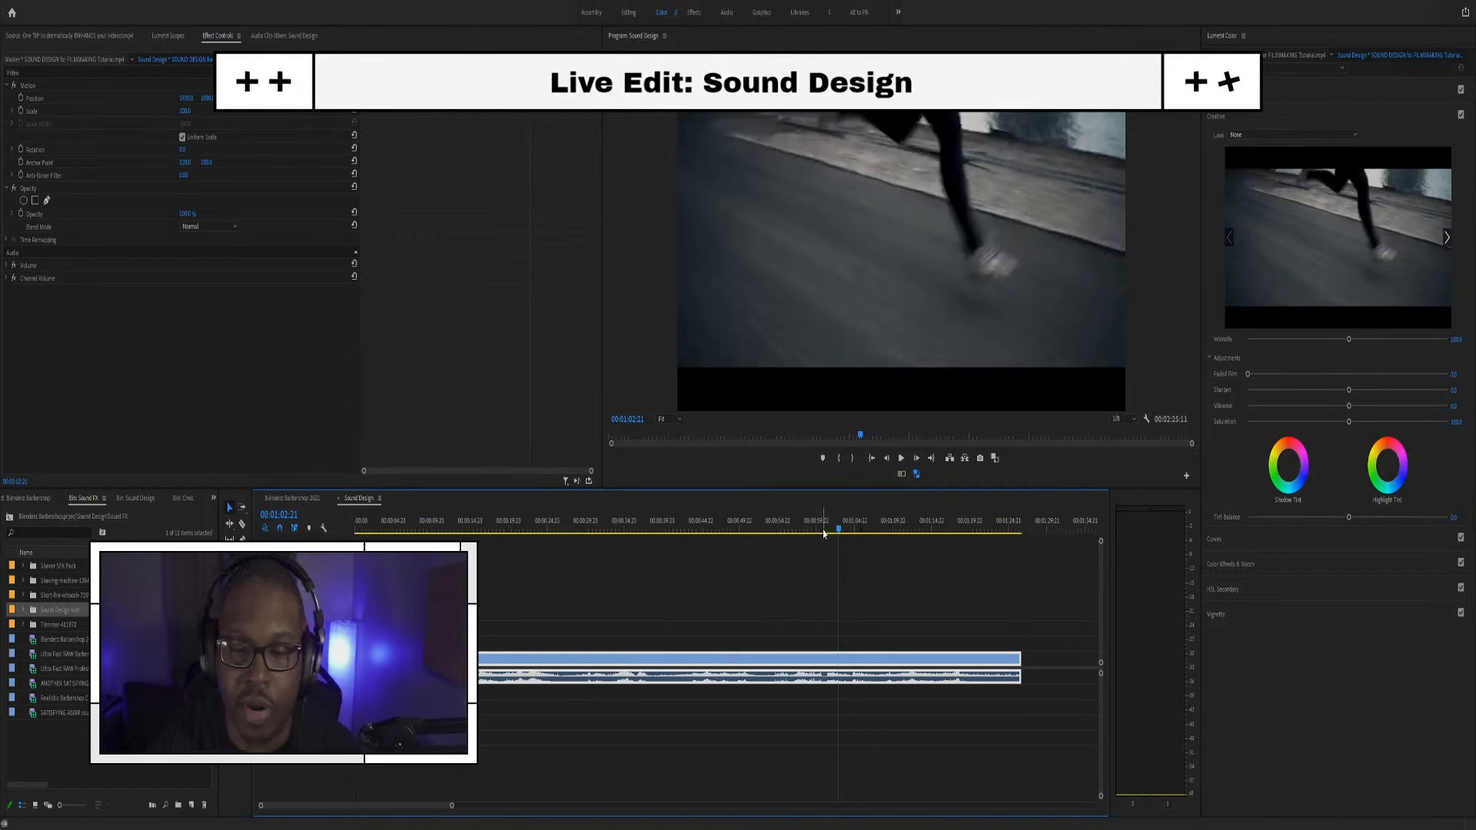
Play from the light-beam shot into the close-up of the horse, and replay the close-up until about 00:01:09
click(829, 529)
key(space)
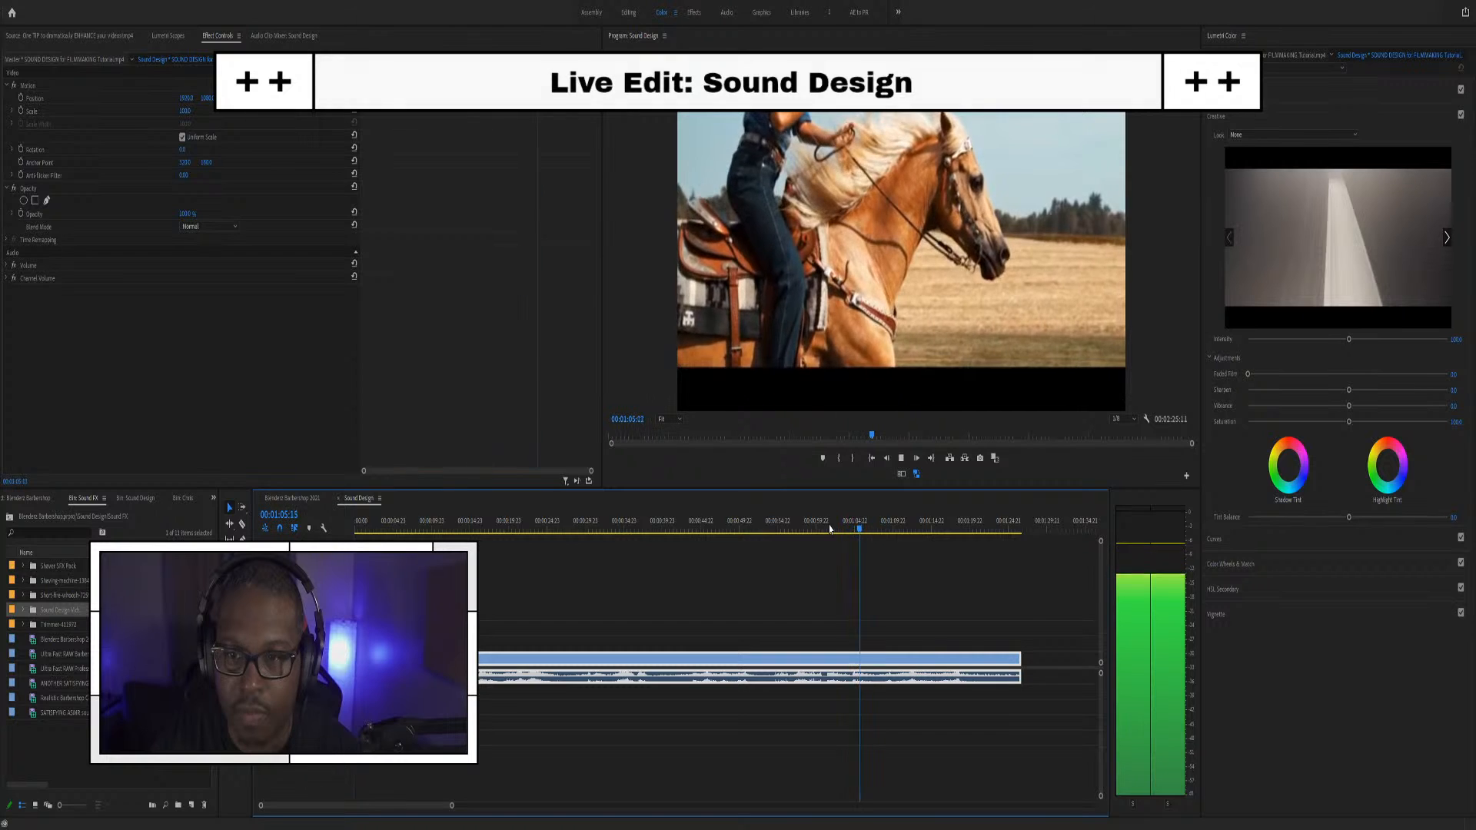
key(space)
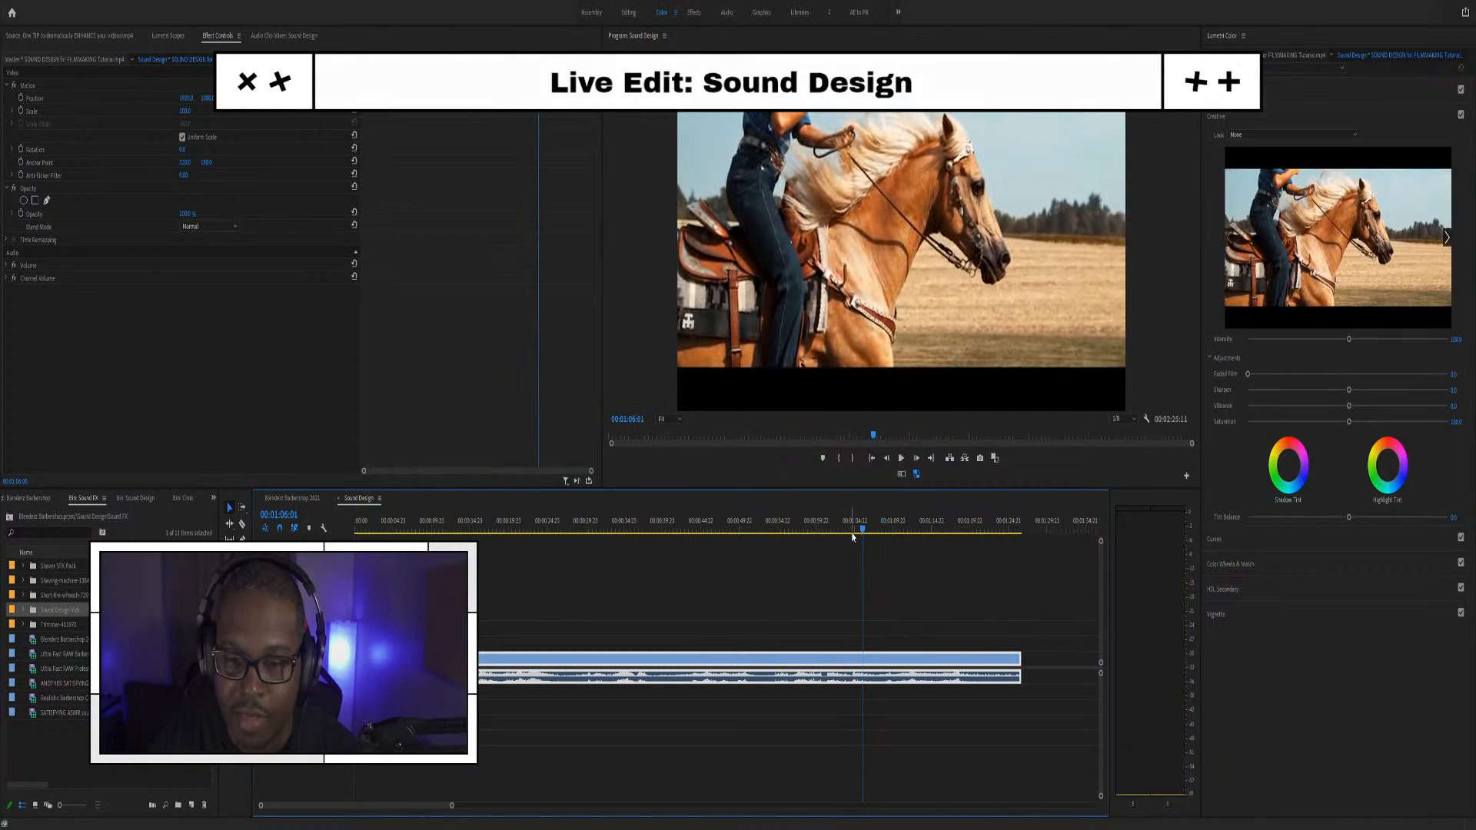
click(852, 534)
key(space)
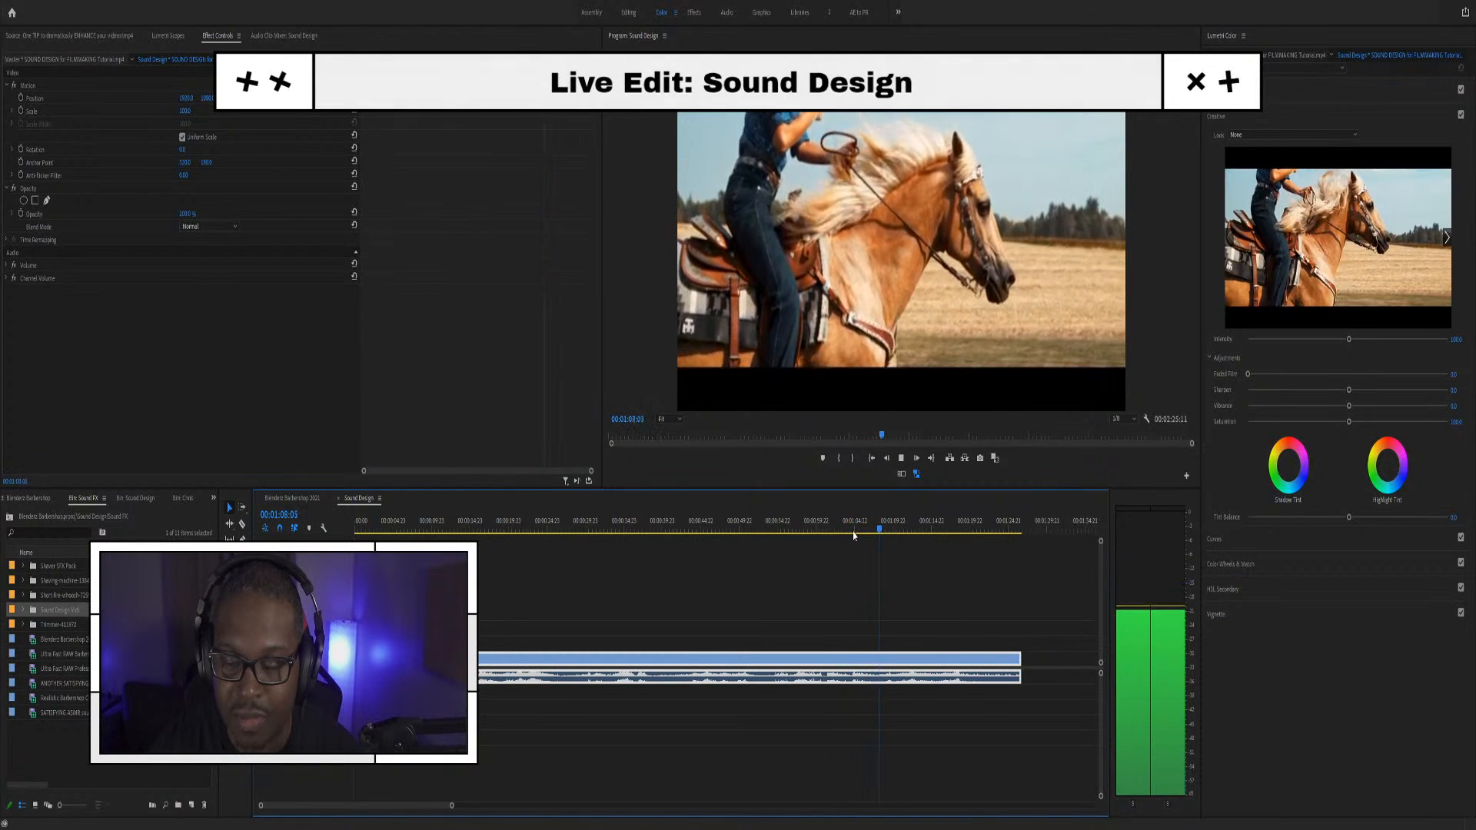
key(space)
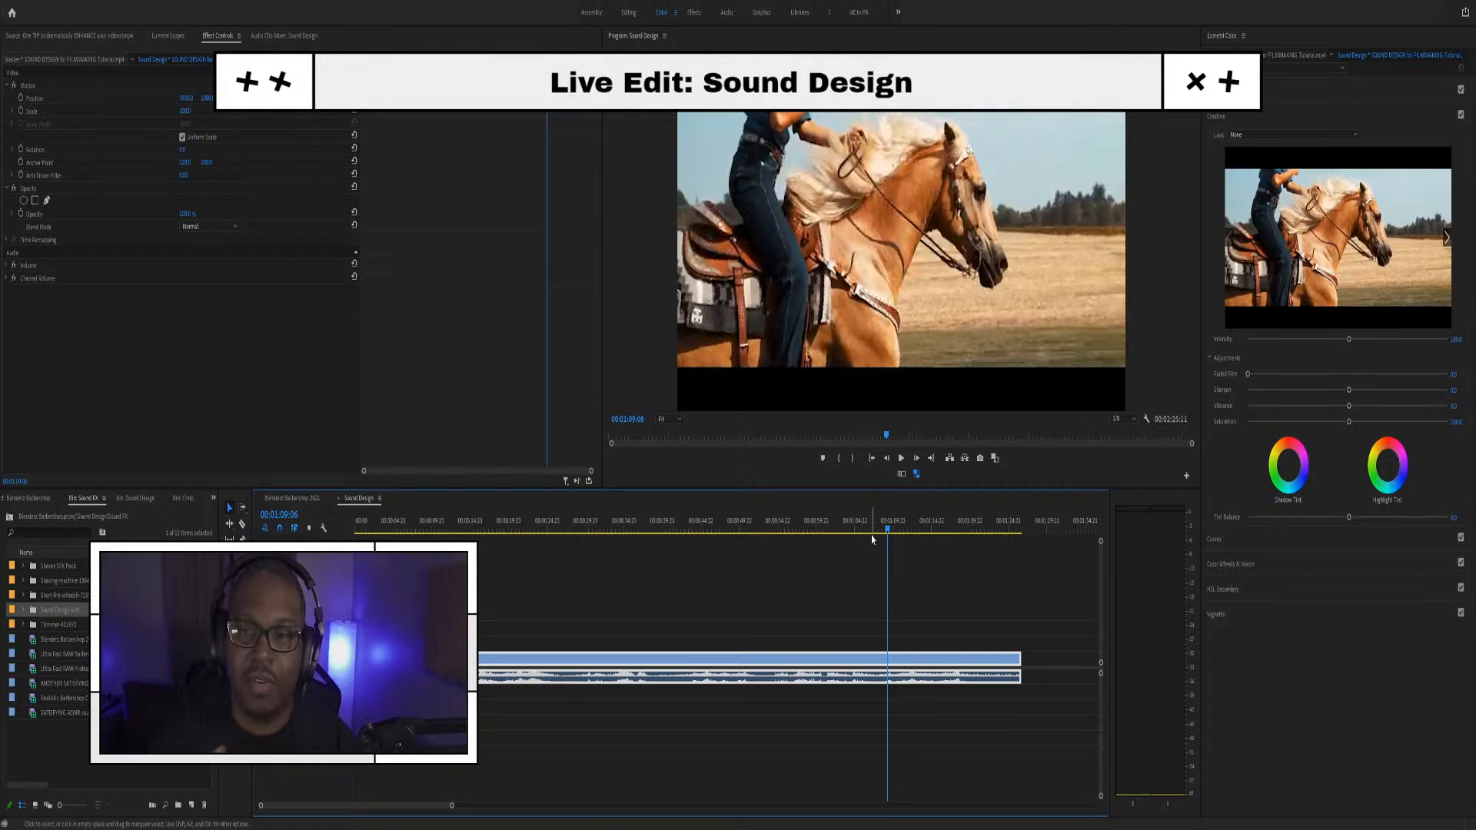
Scrub through the wide galloping-horse shot between about 00:01:03:12 and 00:01:04:06 to match the hoof sounds to the movement
click(869, 525)
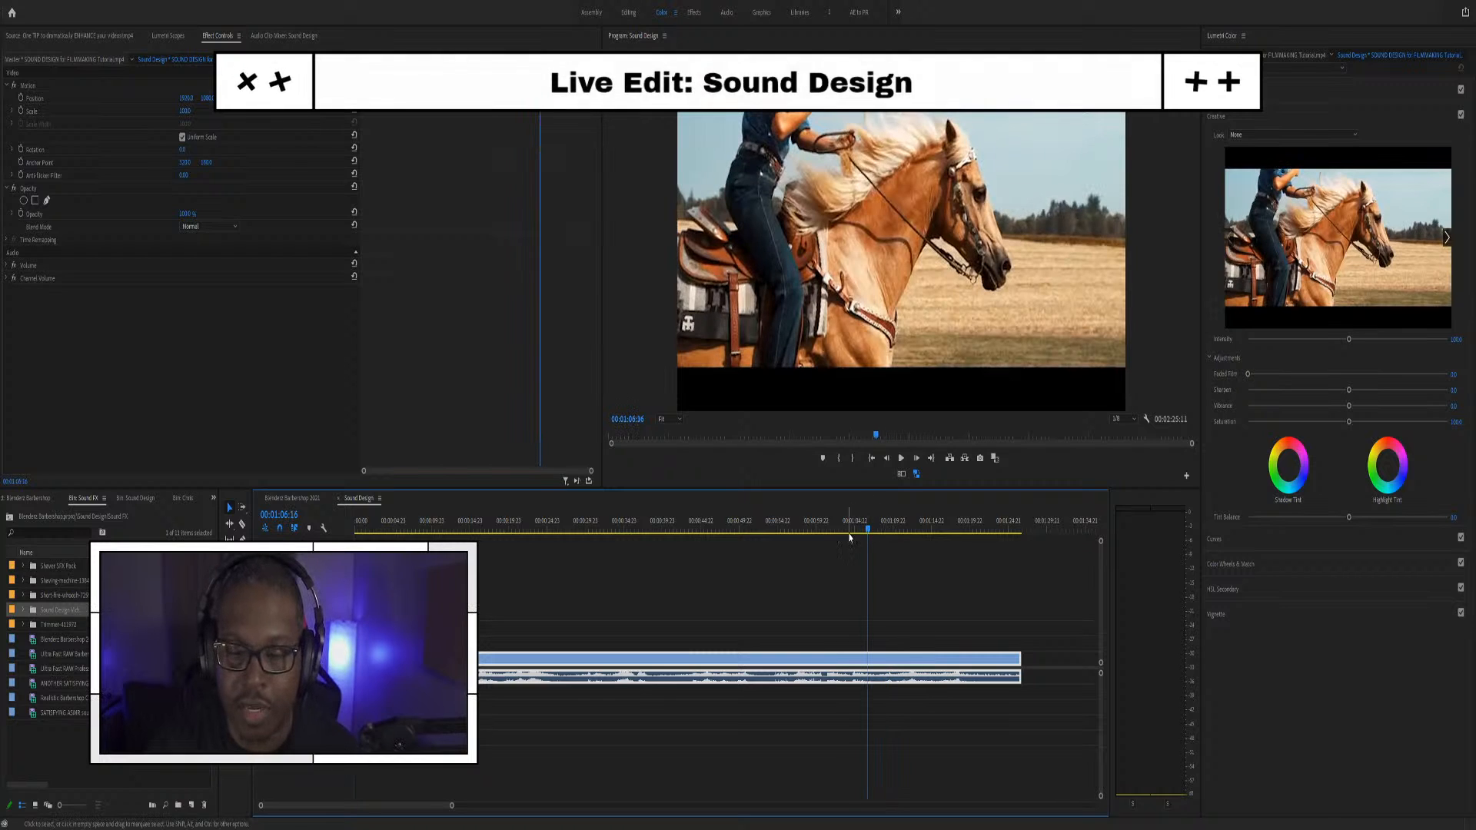
click(848, 529)
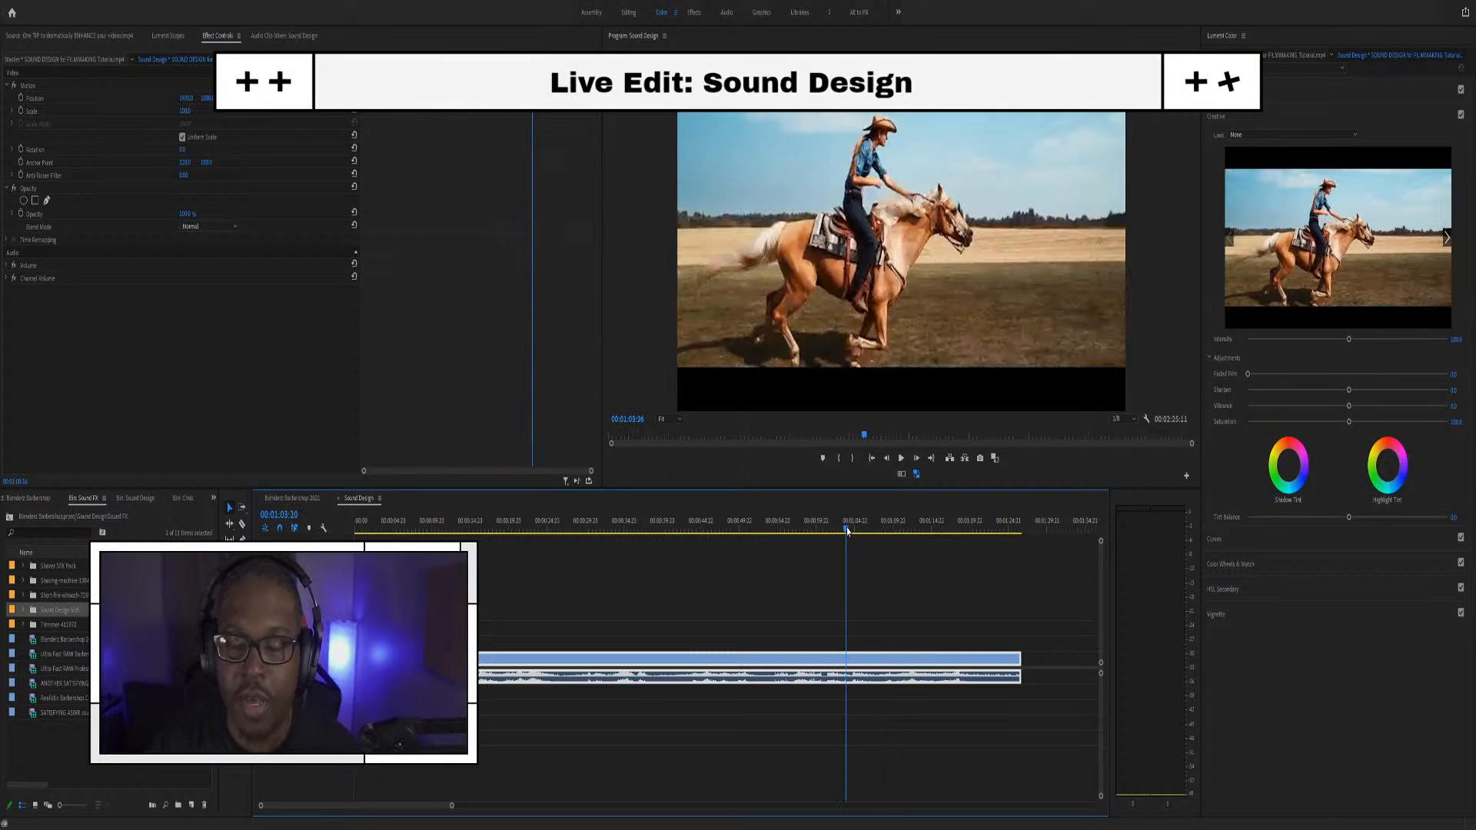
drag(848, 532, 845, 532)
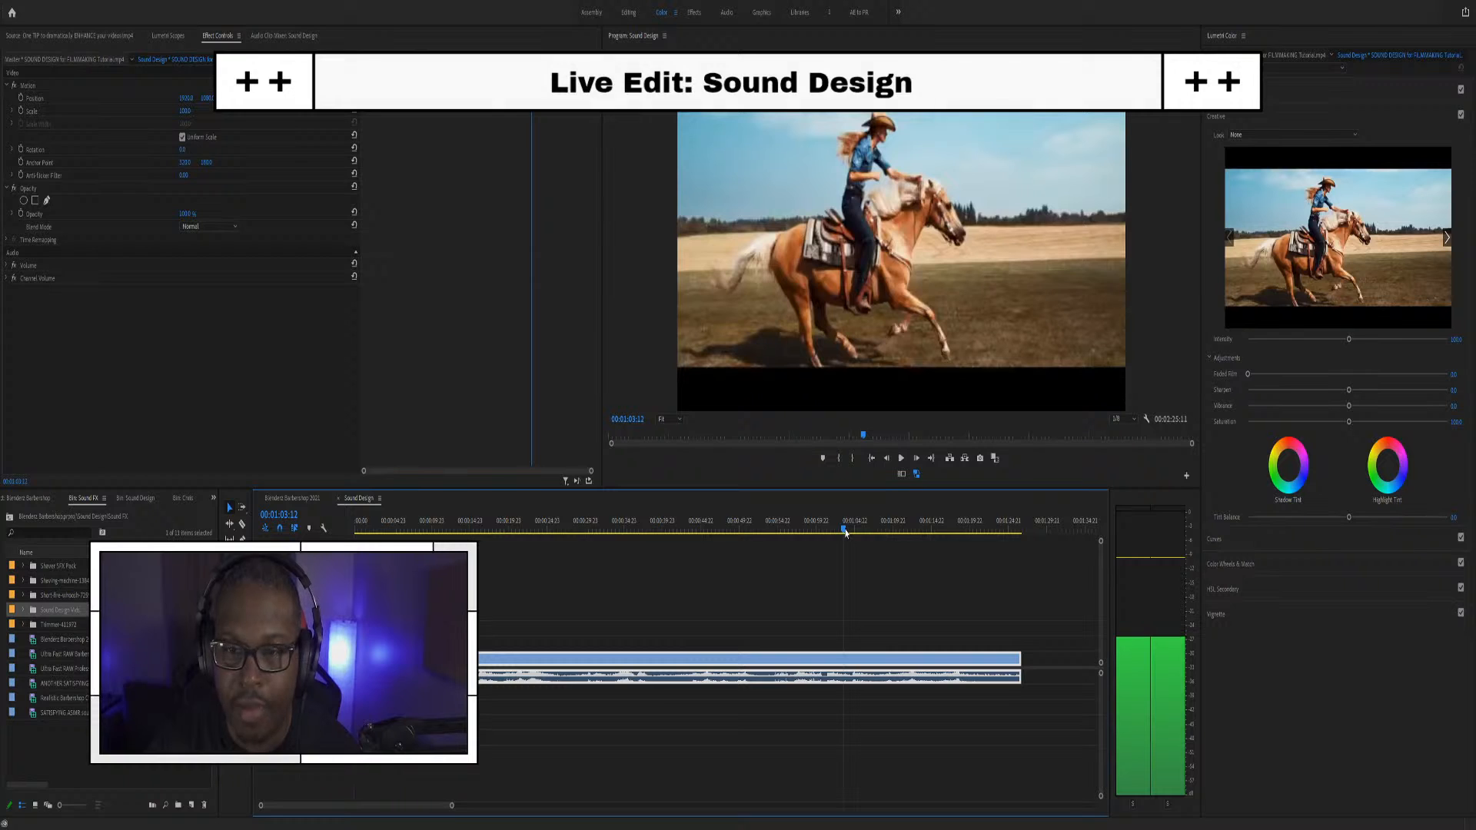
drag(846, 532, 849, 532)
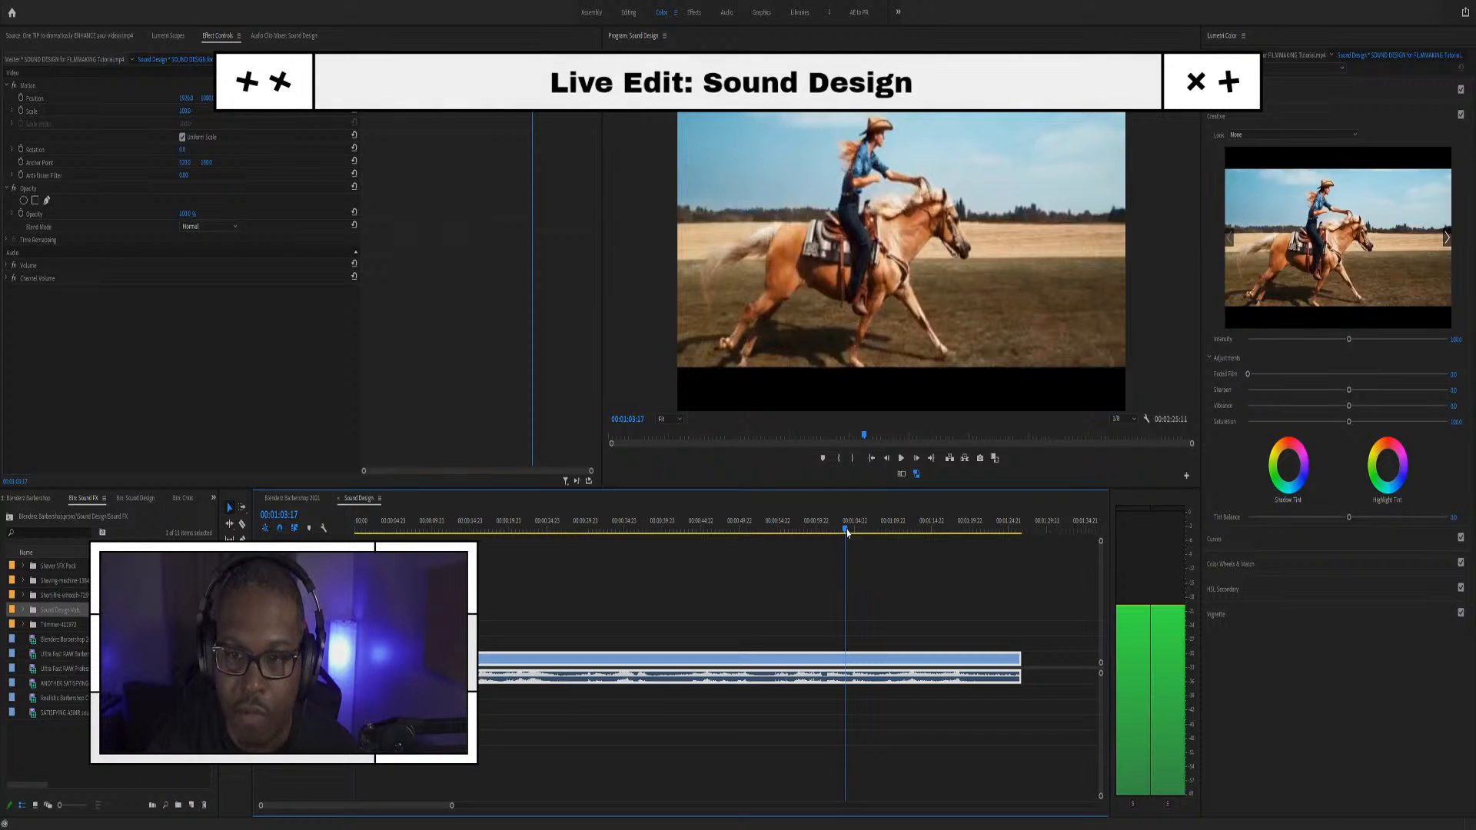
drag(848, 532, 851, 528)
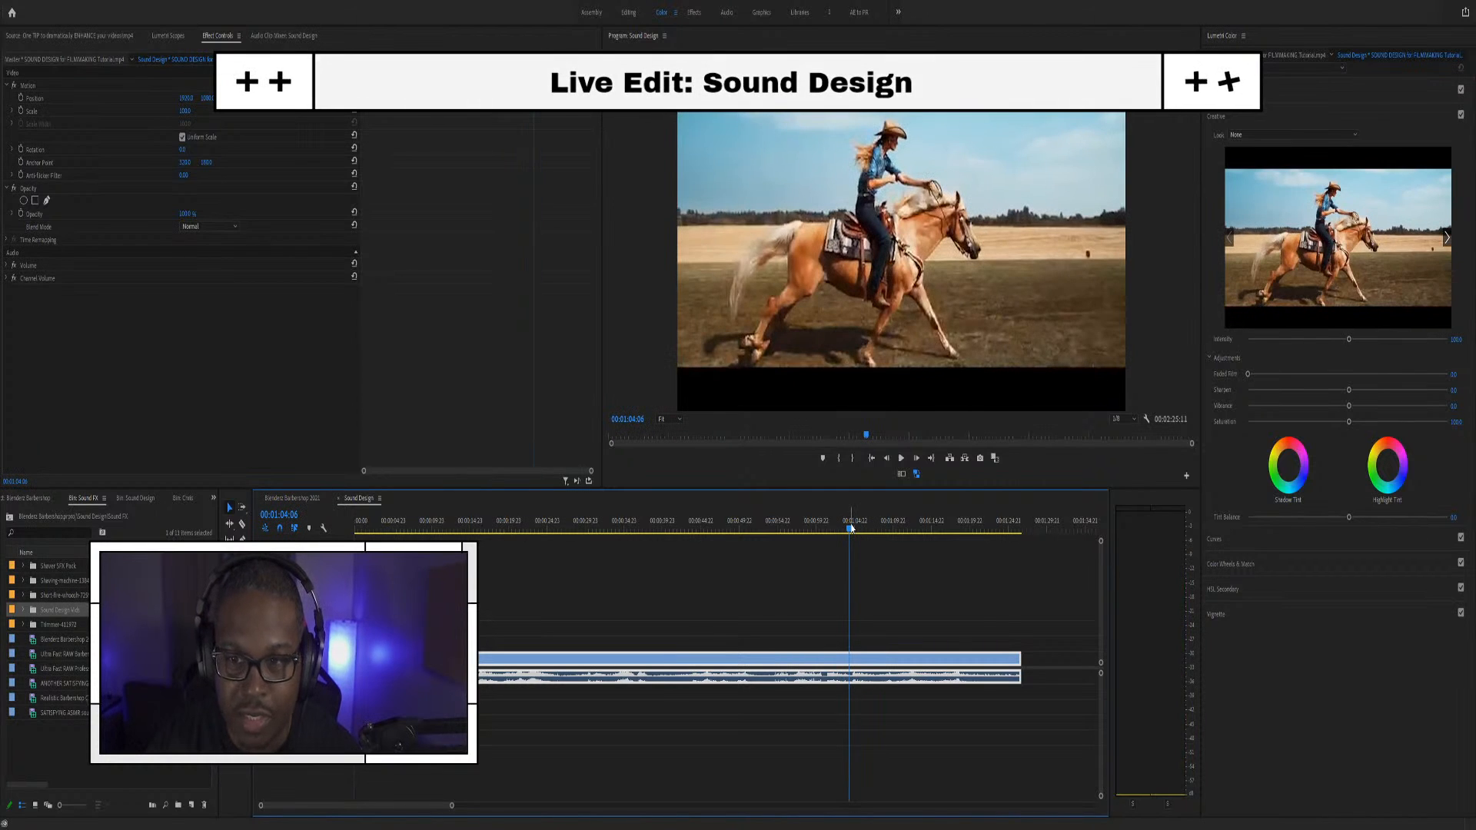
Replay the horse close-up and its cut to the following shots, continuing playback through the couple to the starry-sky shot
key(space)
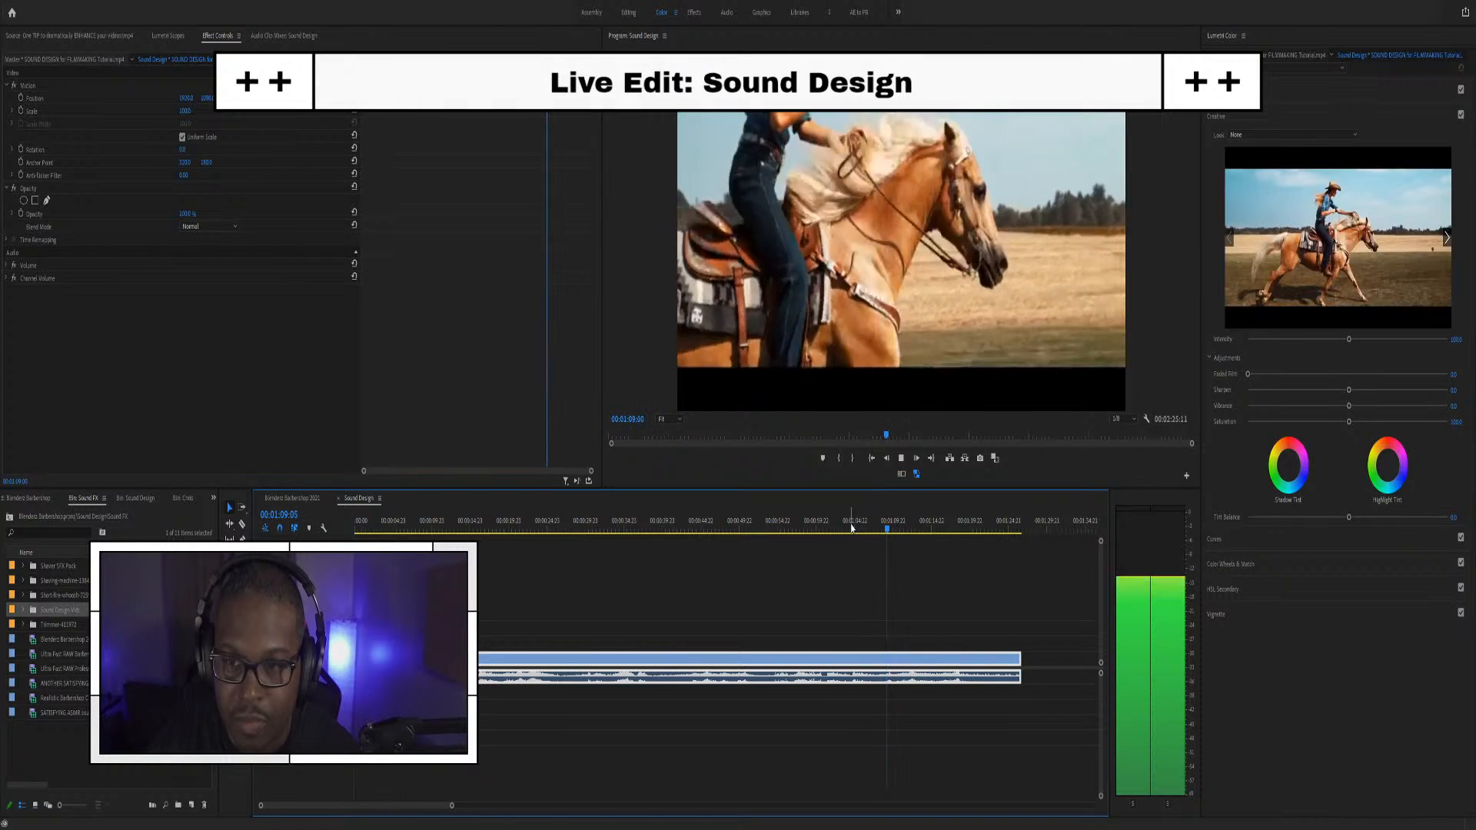
key(space)
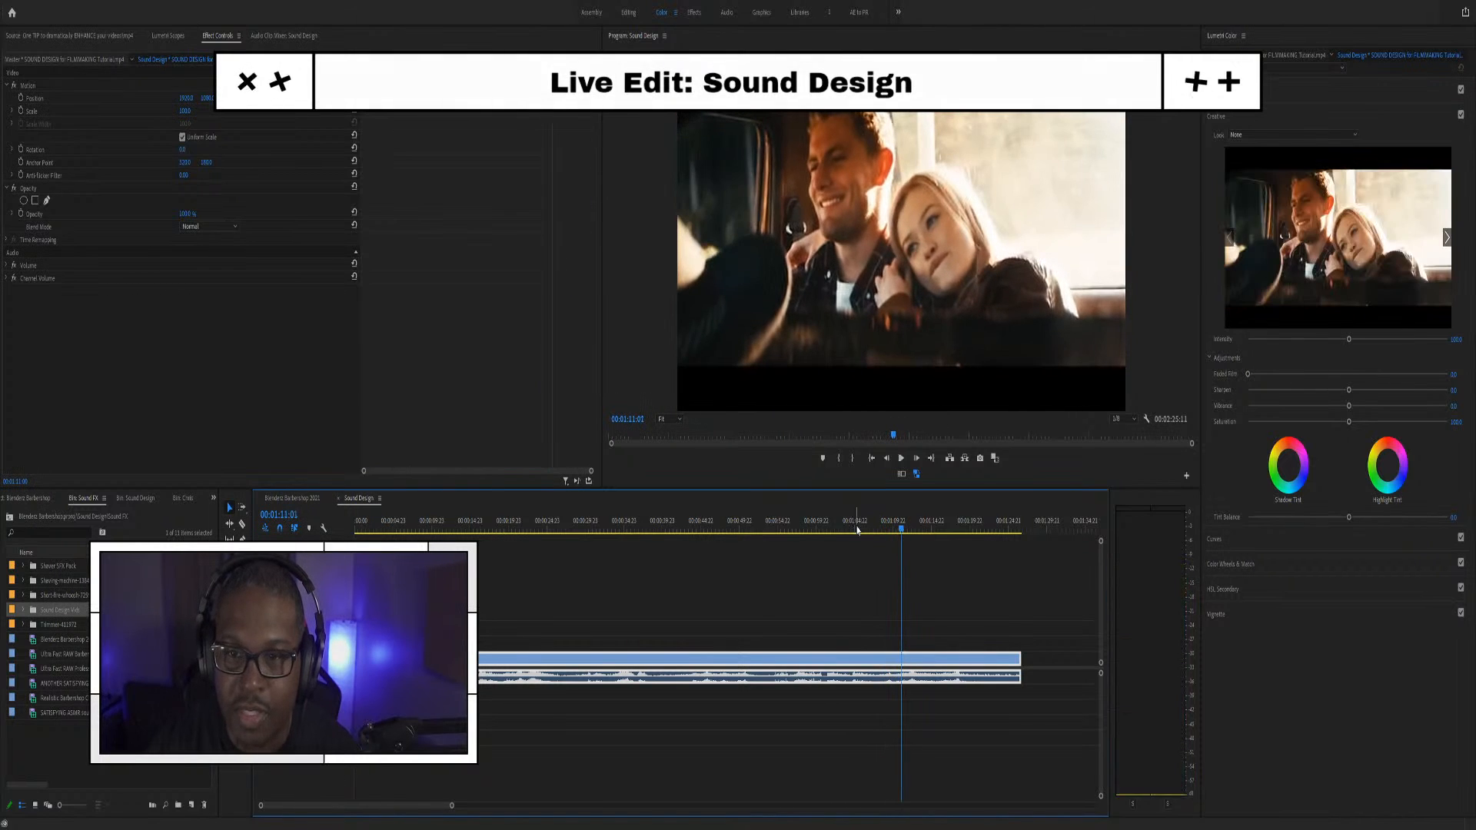
click(872, 531)
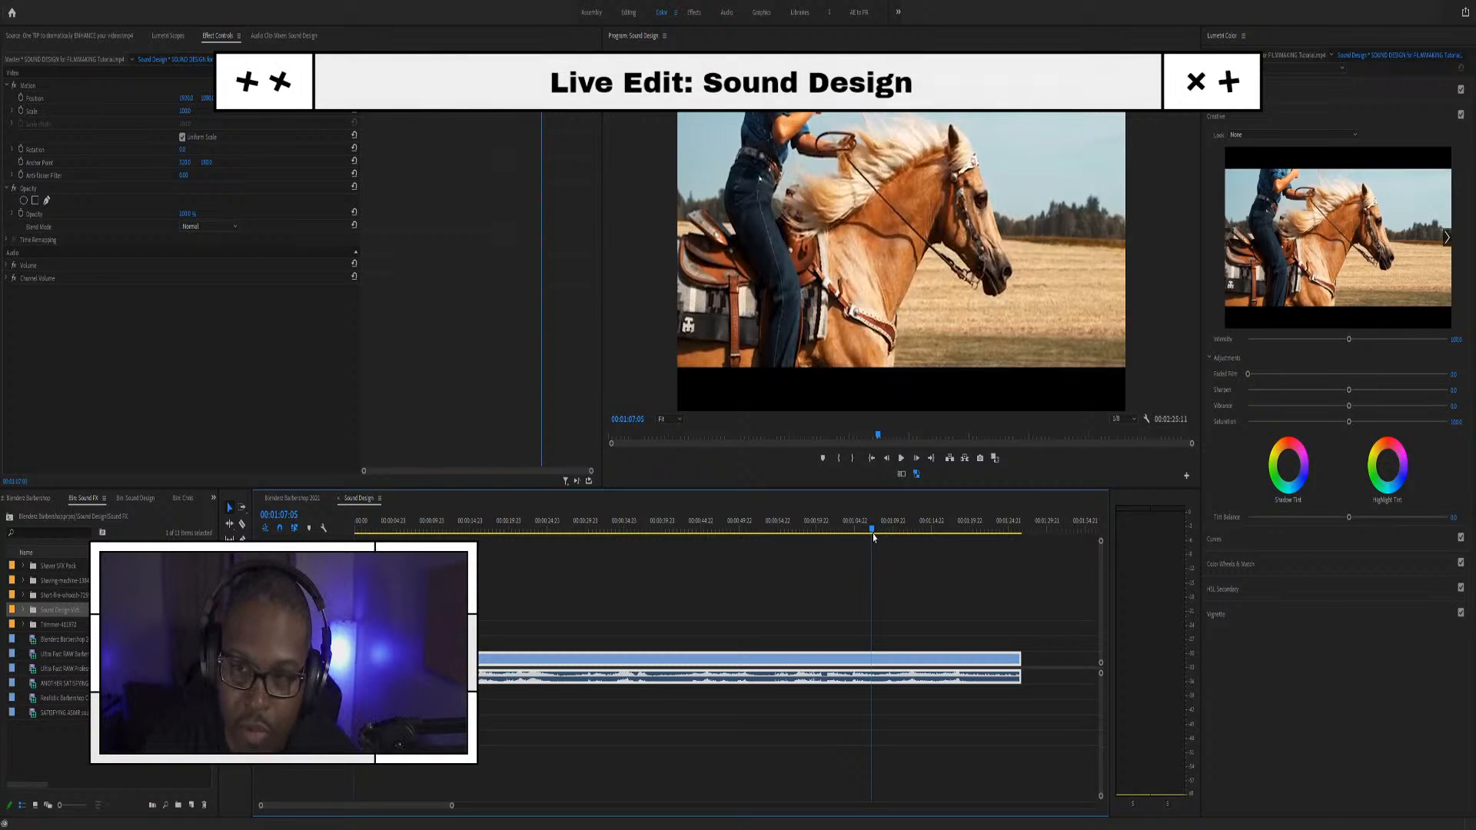
key(space)
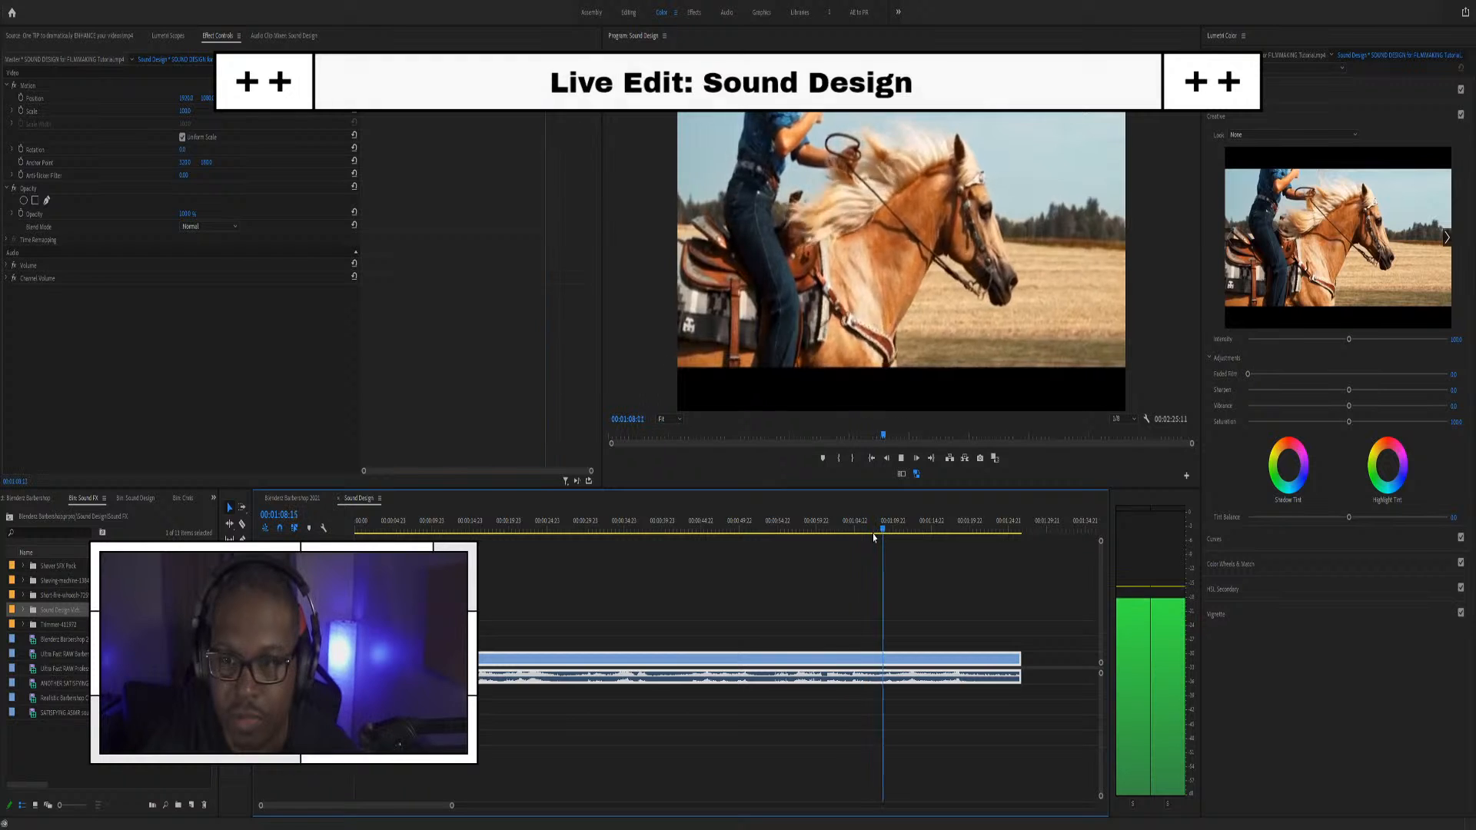
key(space)
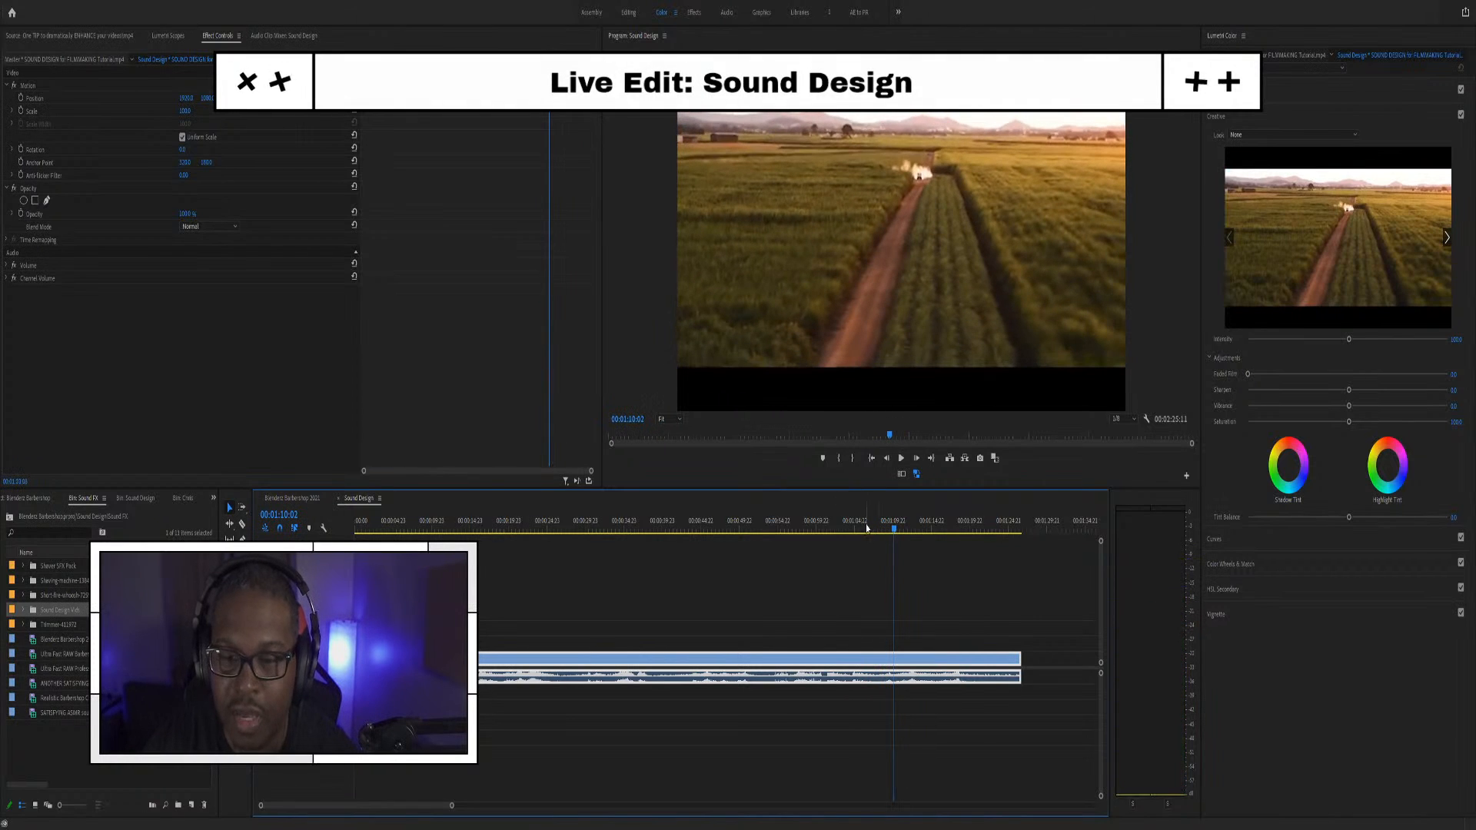
click(869, 530)
key(space)
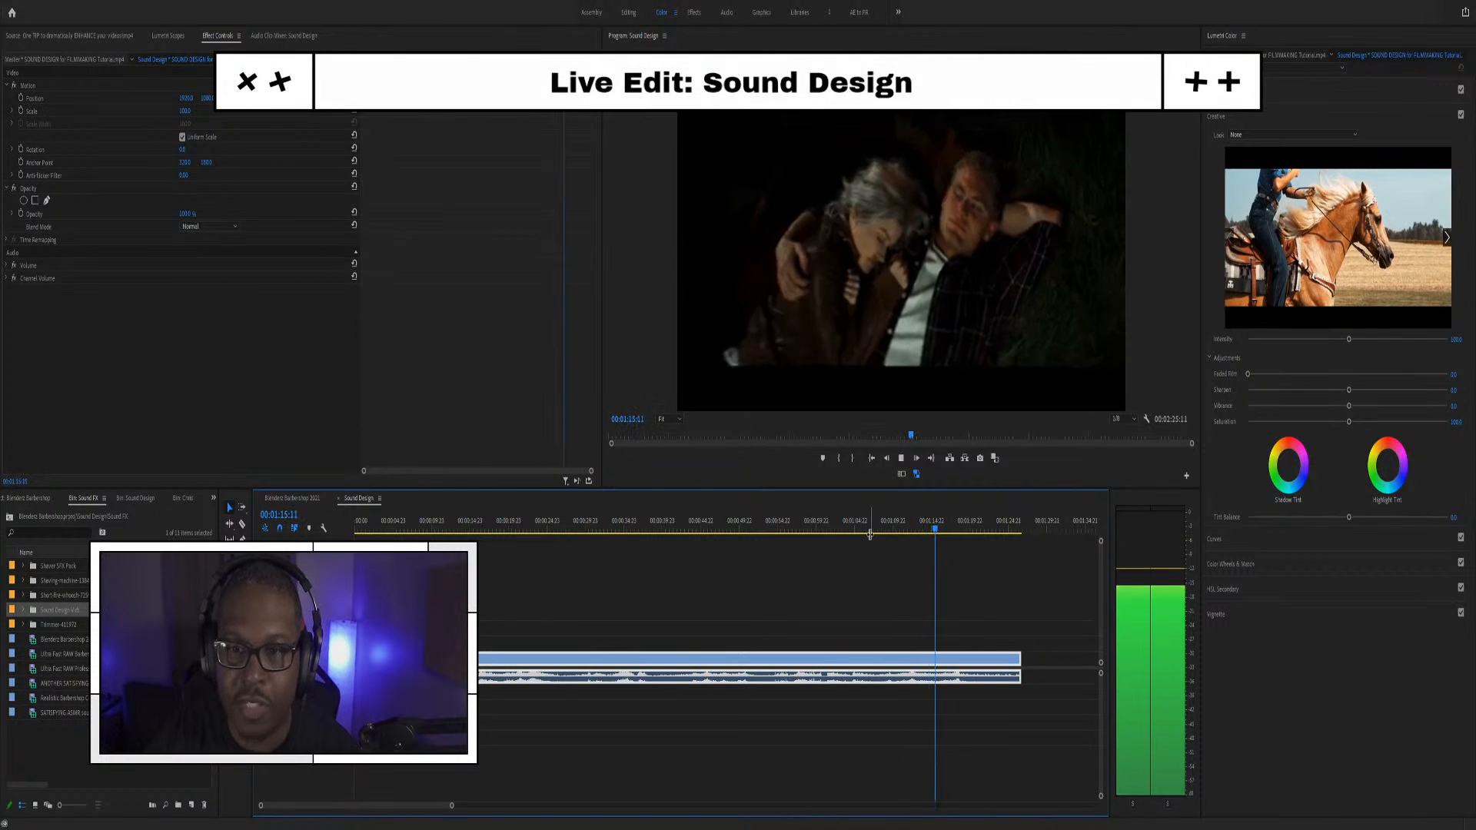
key(space)
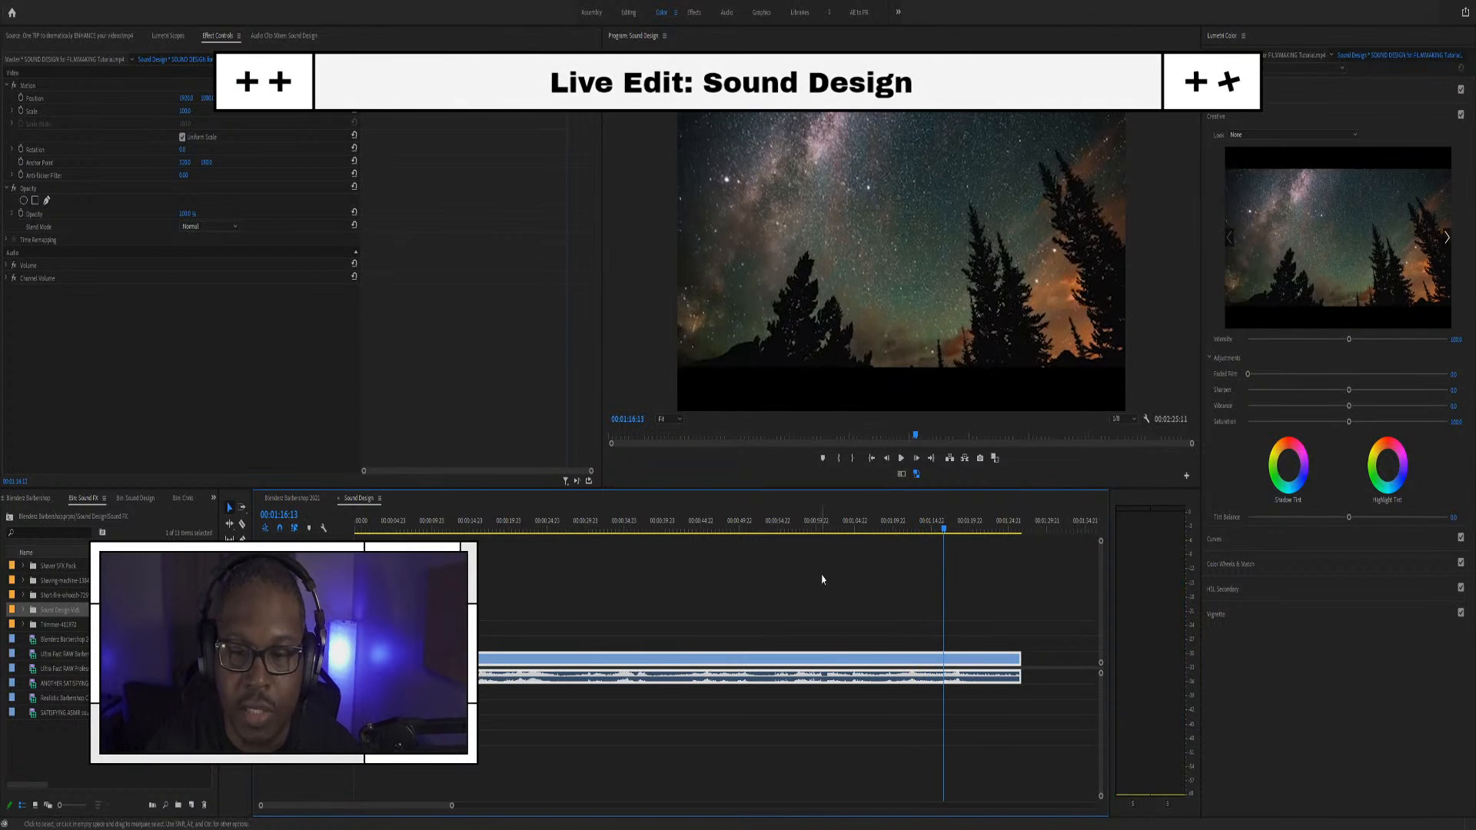
Scrub through the first example clip from the lit city windows back to the snowy mountain shot at about 00:00:16:10
key(minus)
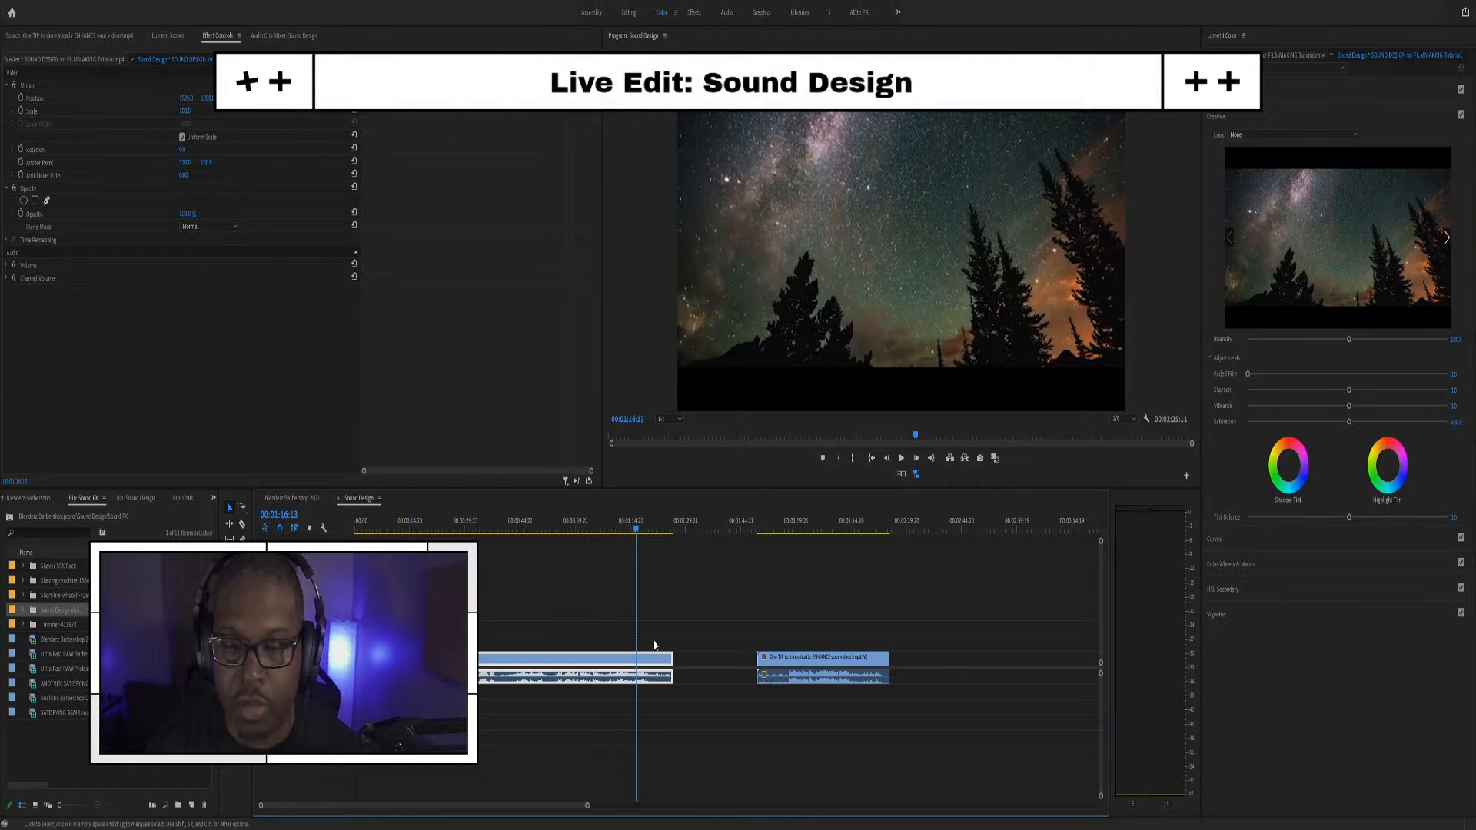
click(754, 530)
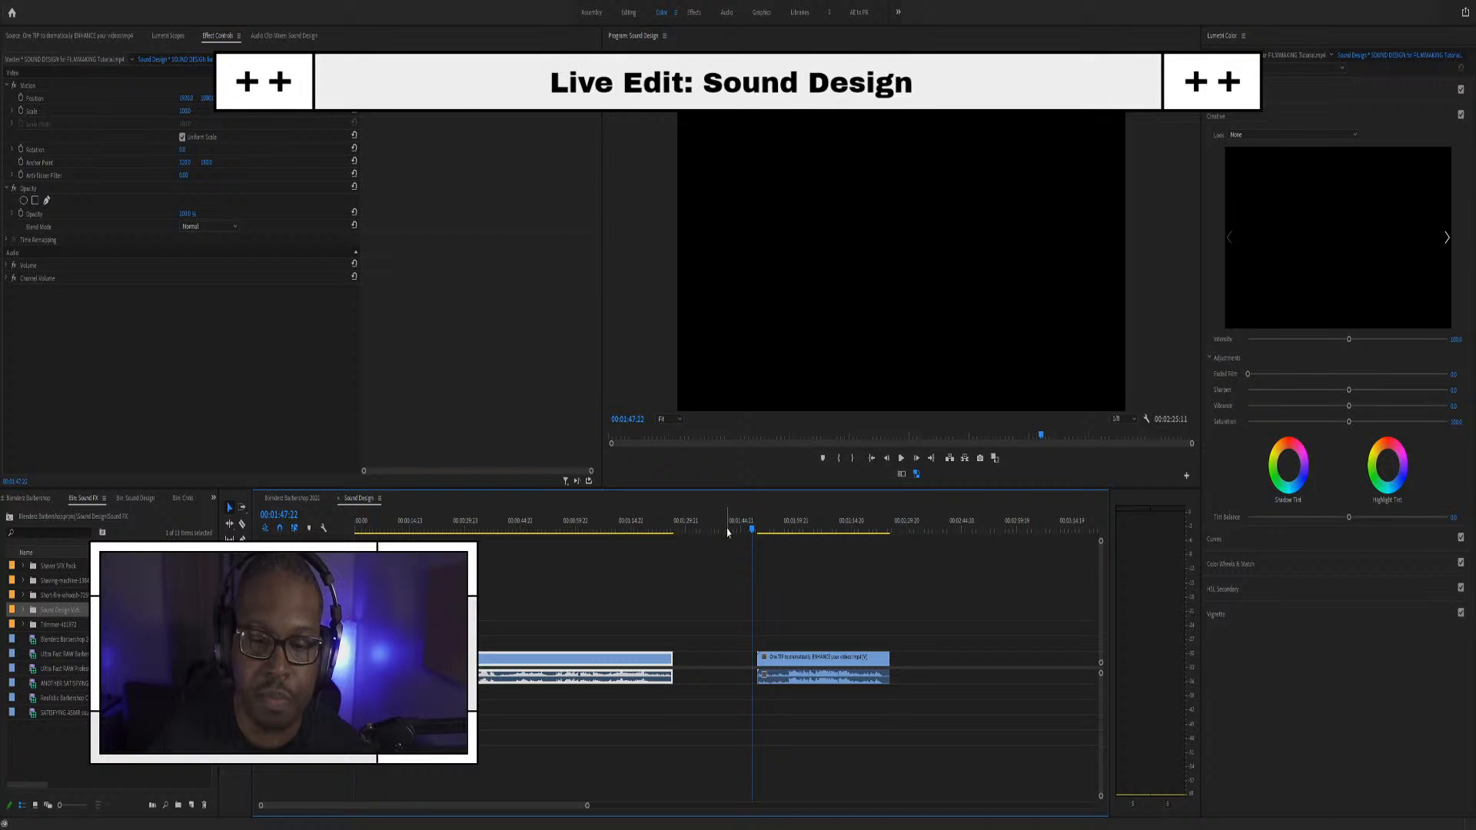
drag(539, 527, 574, 527)
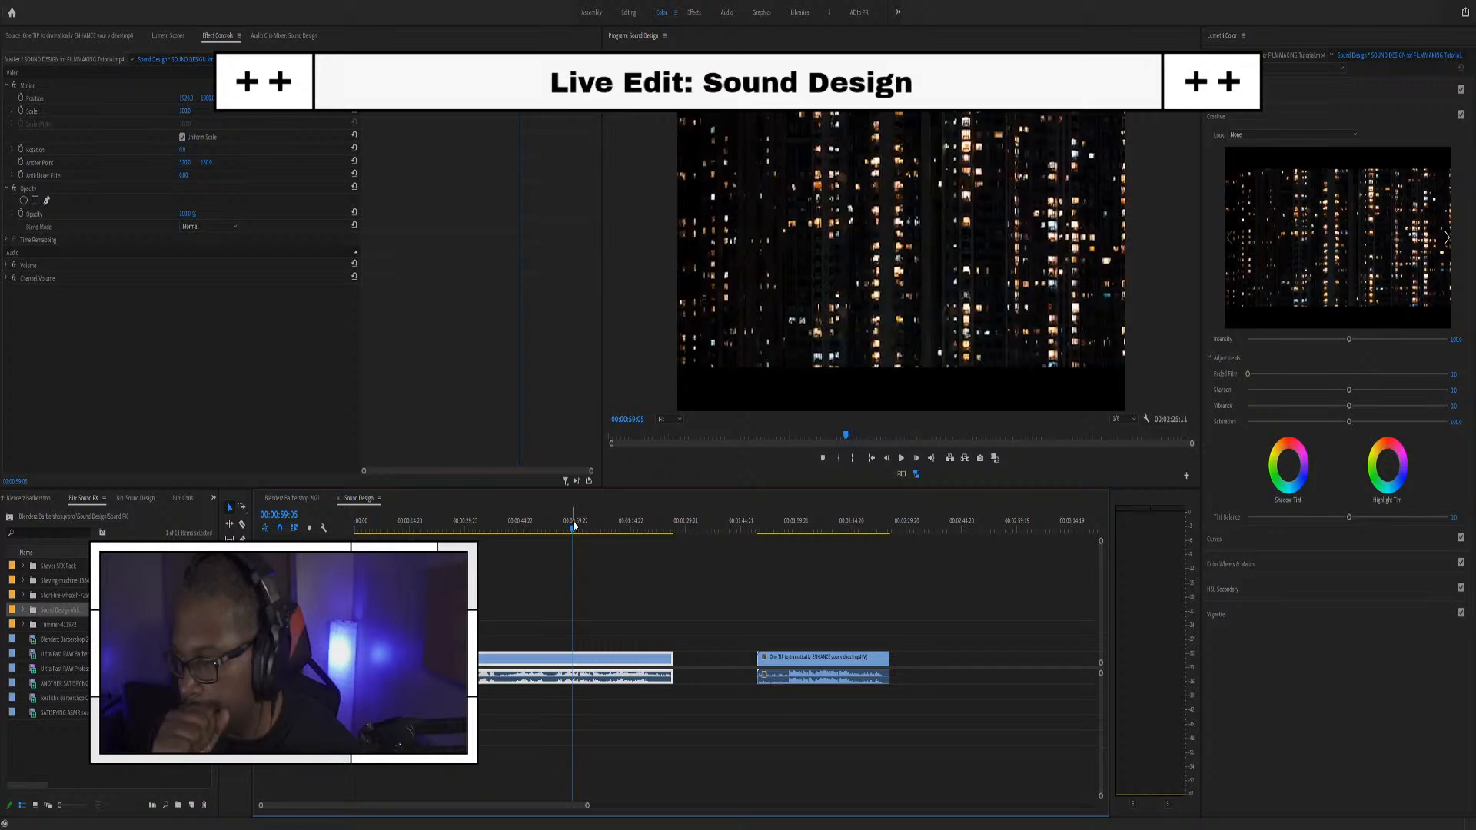
drag(573, 526, 441, 527)
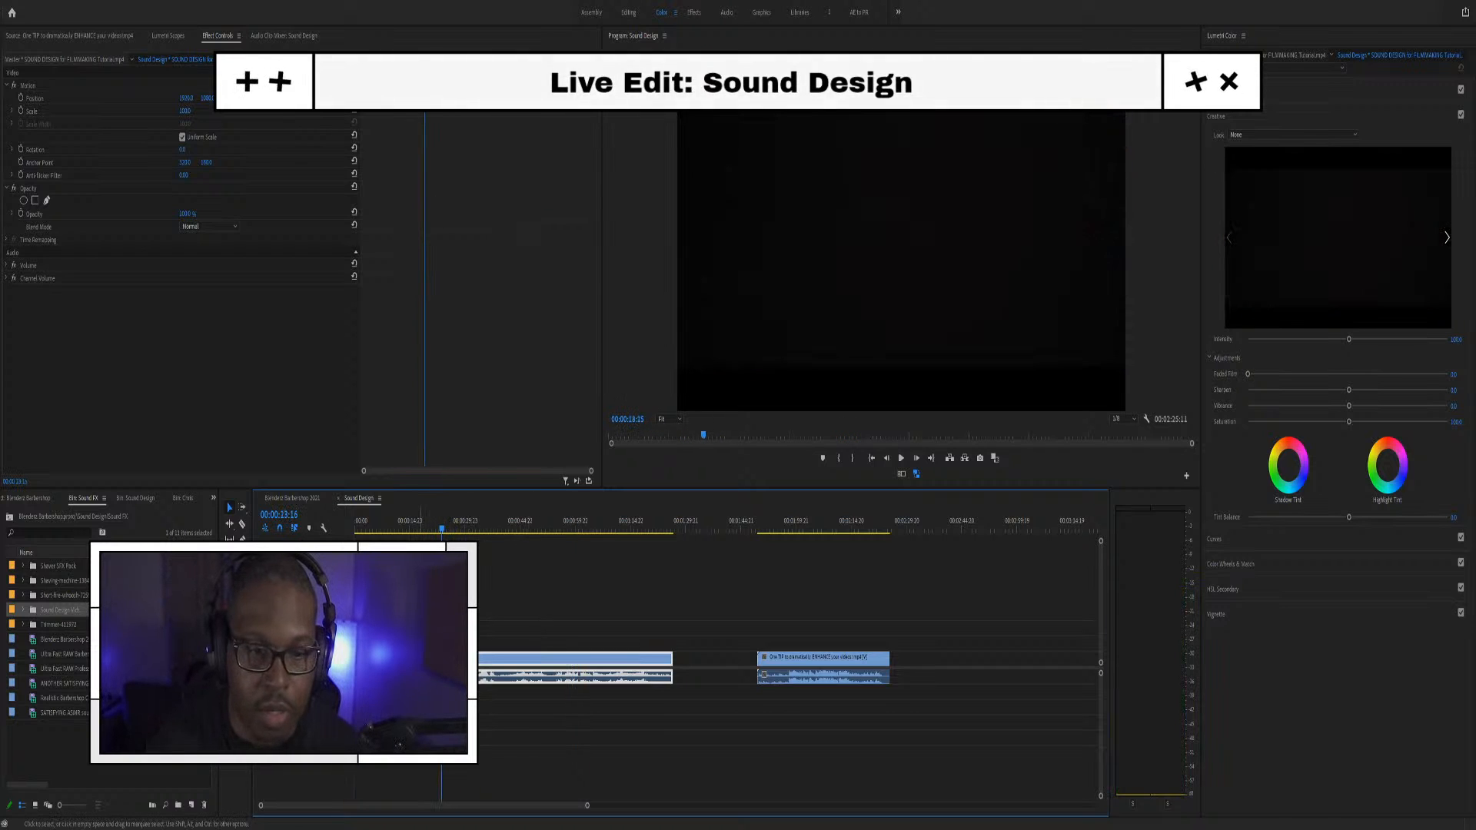
drag(441, 527, 416, 531)
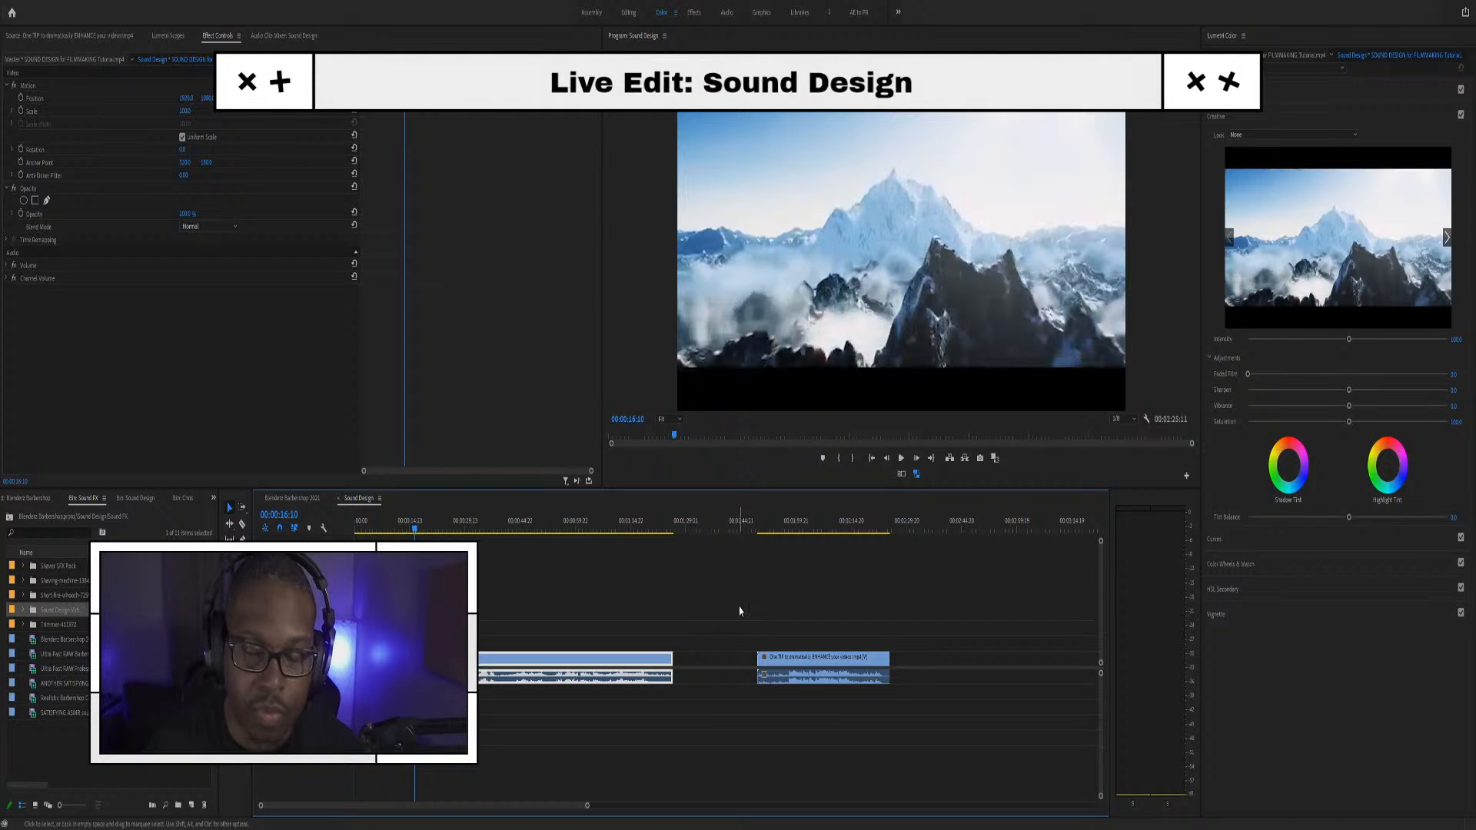
Play the second example clip from just before its start at 00:01:48:00 through to the SANCTION title
click(763, 526)
drag(763, 526, 753, 534)
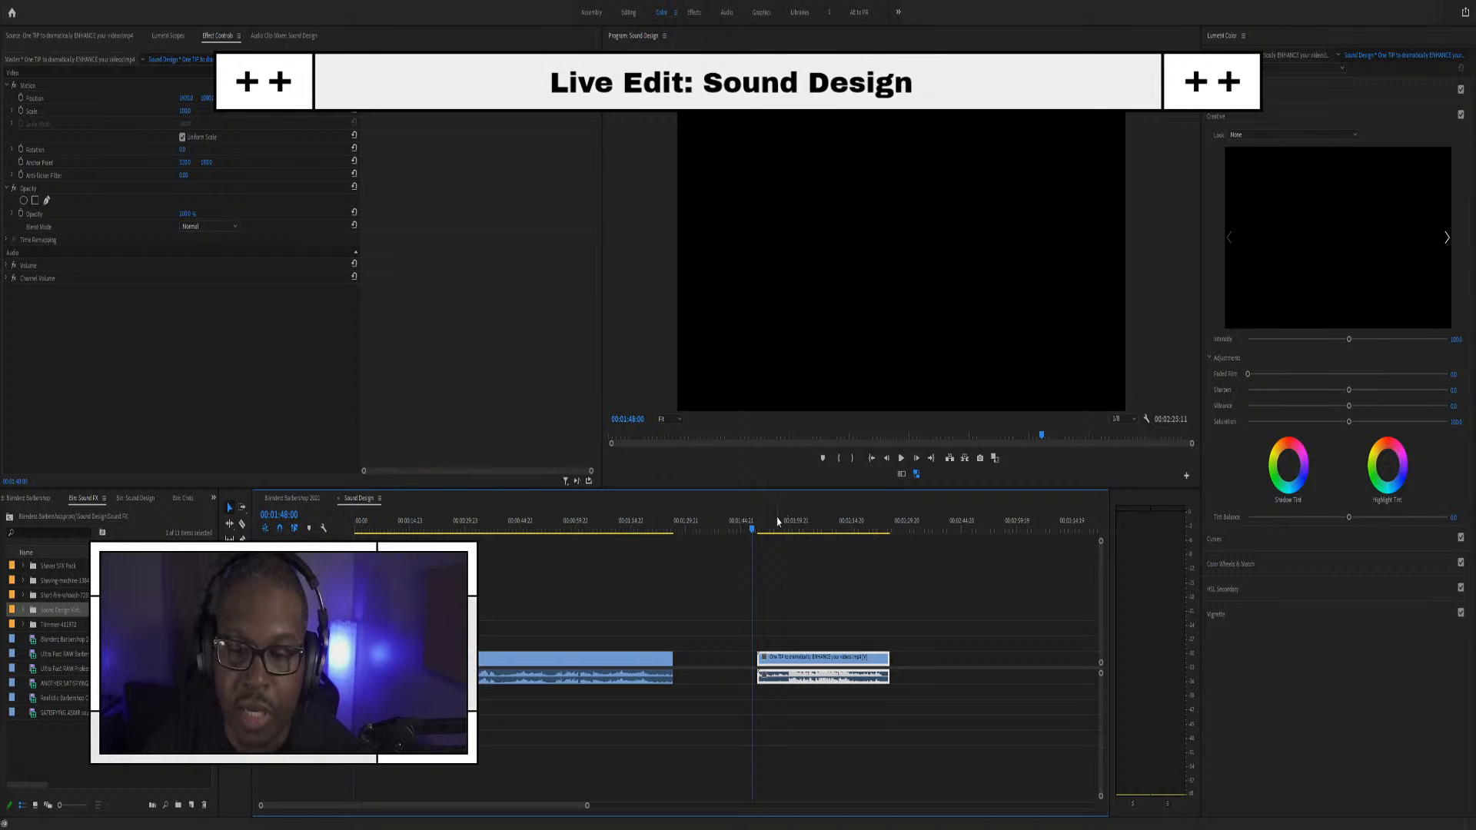
key(space)
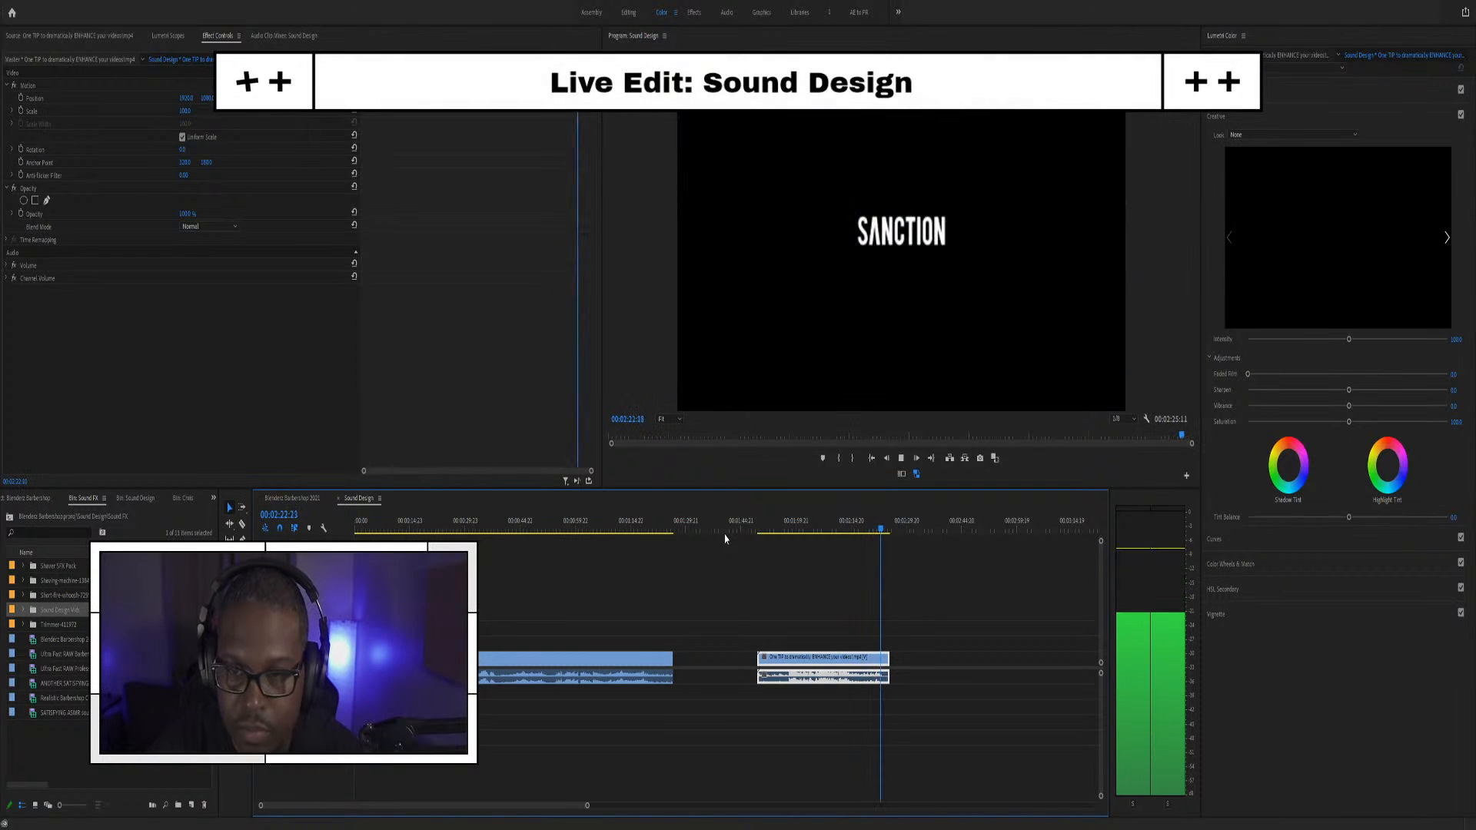
key(space)
Return to the second clip's start and play its opening hand-cutting shots from 00:01:50:00 to the paper-peeling shot
click(759, 529)
drag(758, 529, 757, 529)
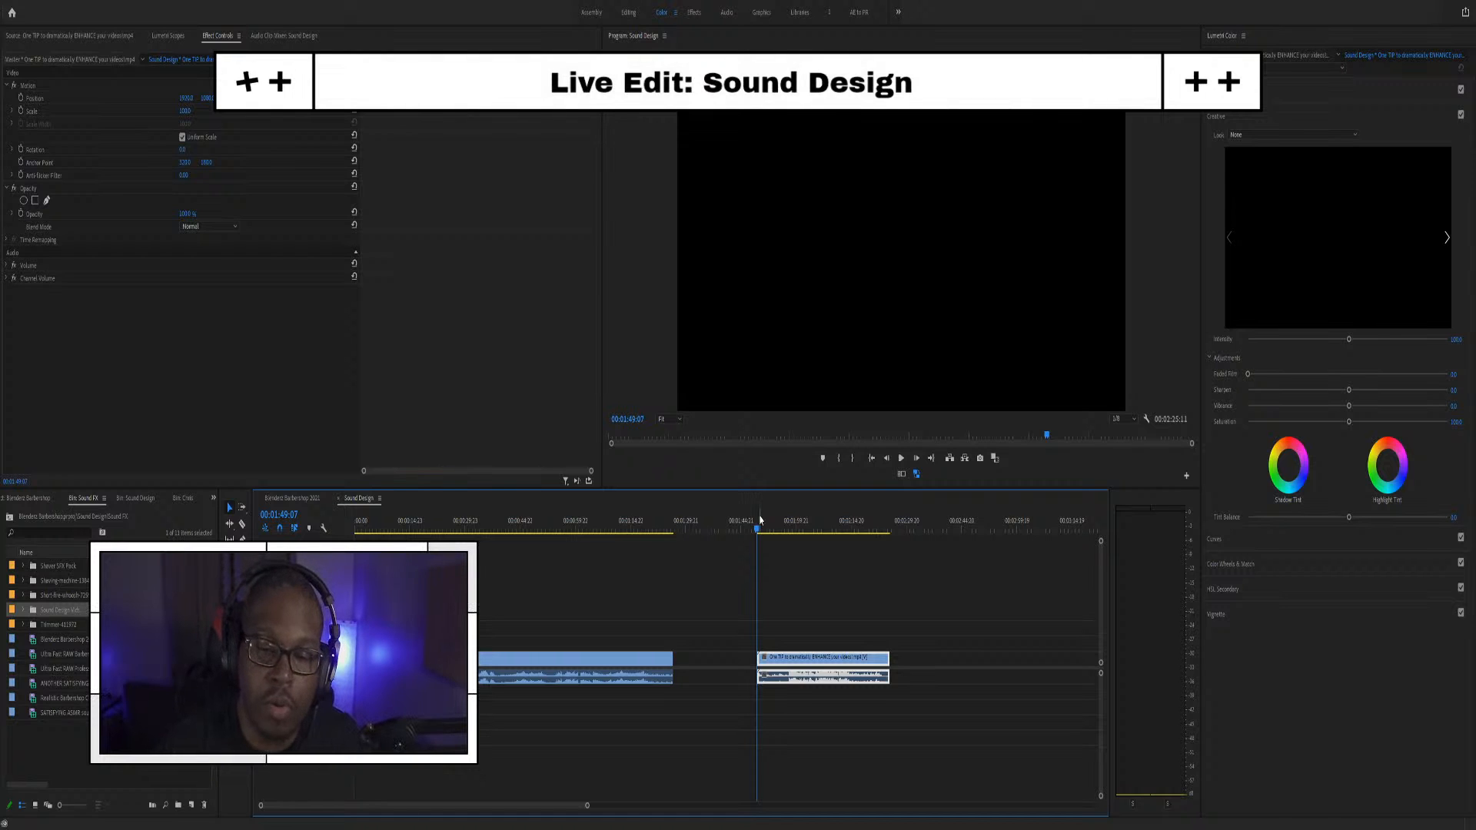
scroll(789, 579, up, 5)
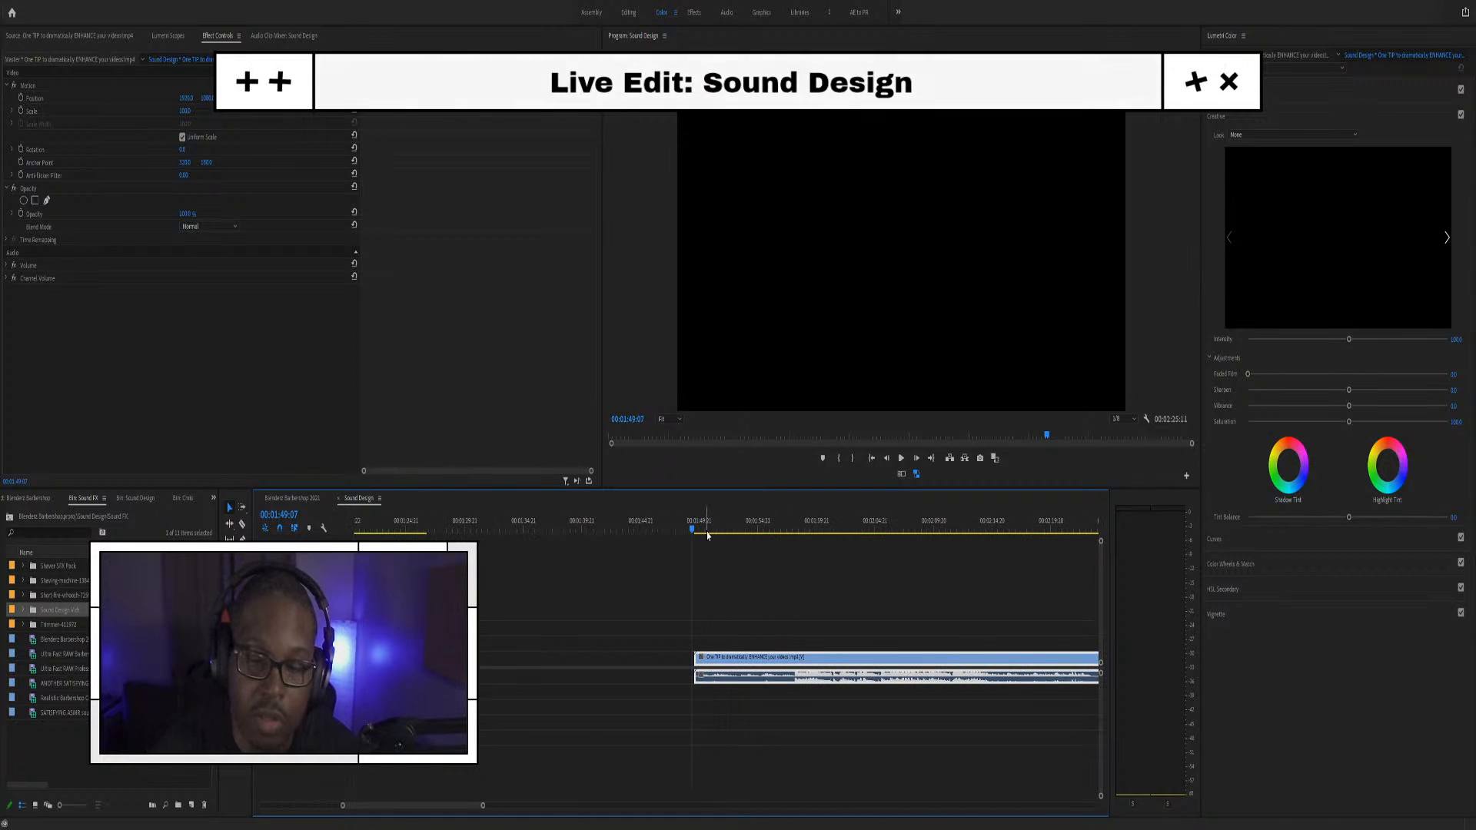
click(702, 527)
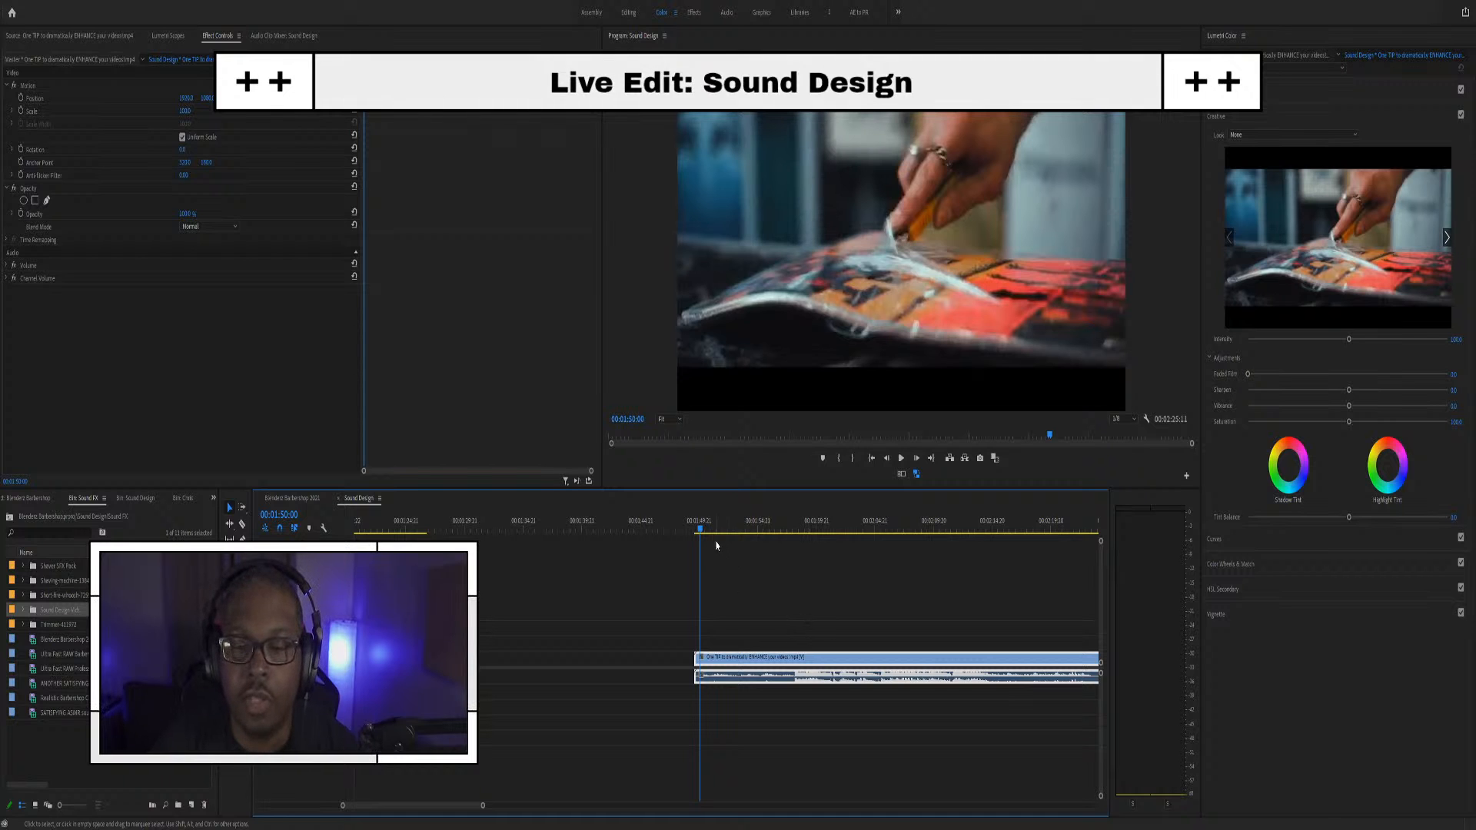
scroll(760, 612, down, 2)
key(space)
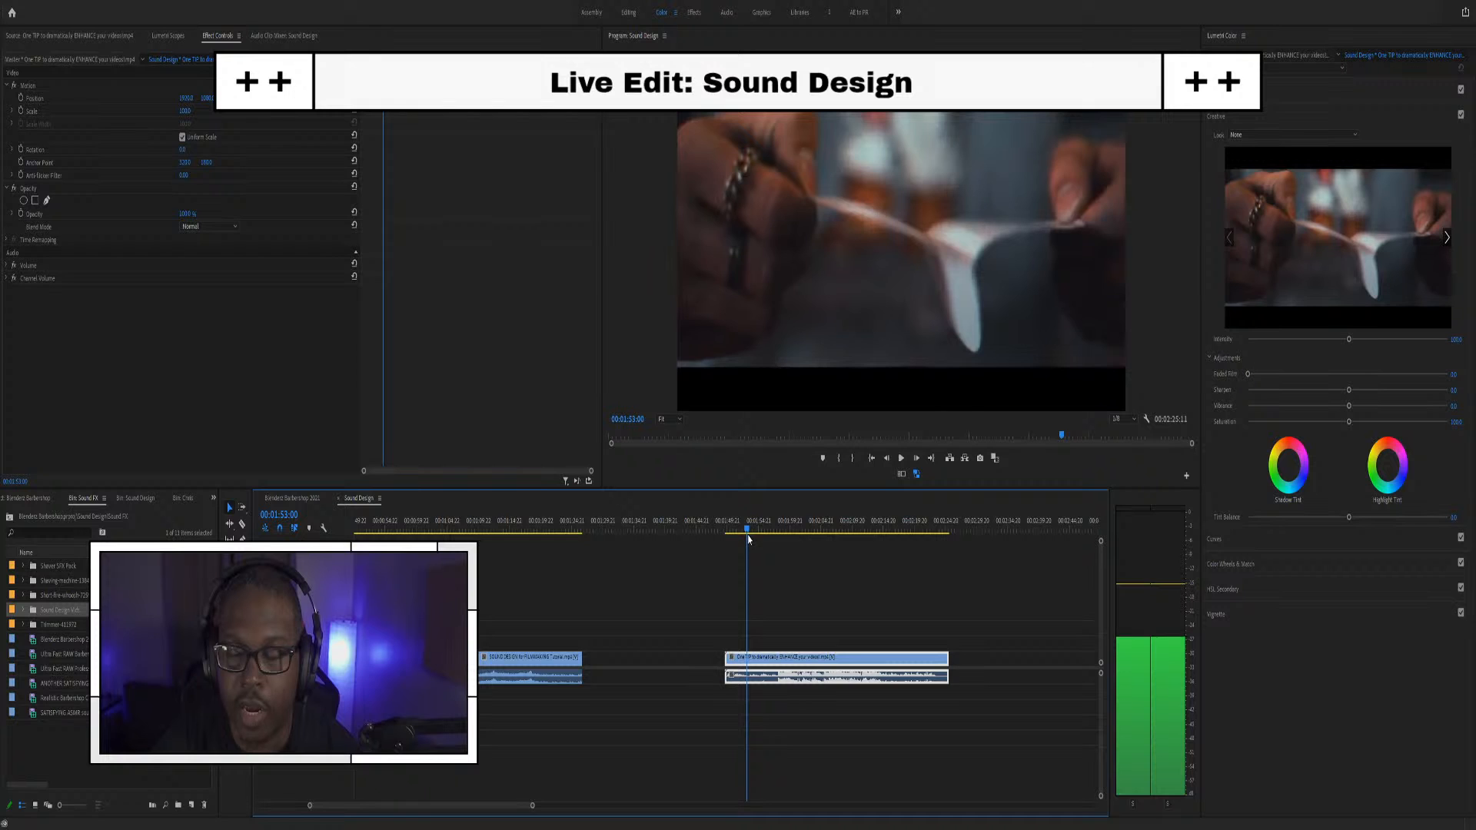
Replay the second clip from the close-up of the ringed hand at 00:01:51:18 to about 00:01:54:00
mouse_move(751, 533)
mouse_down()
mouse_move(727, 532)
mouse_move(742, 540)
mouse_up()
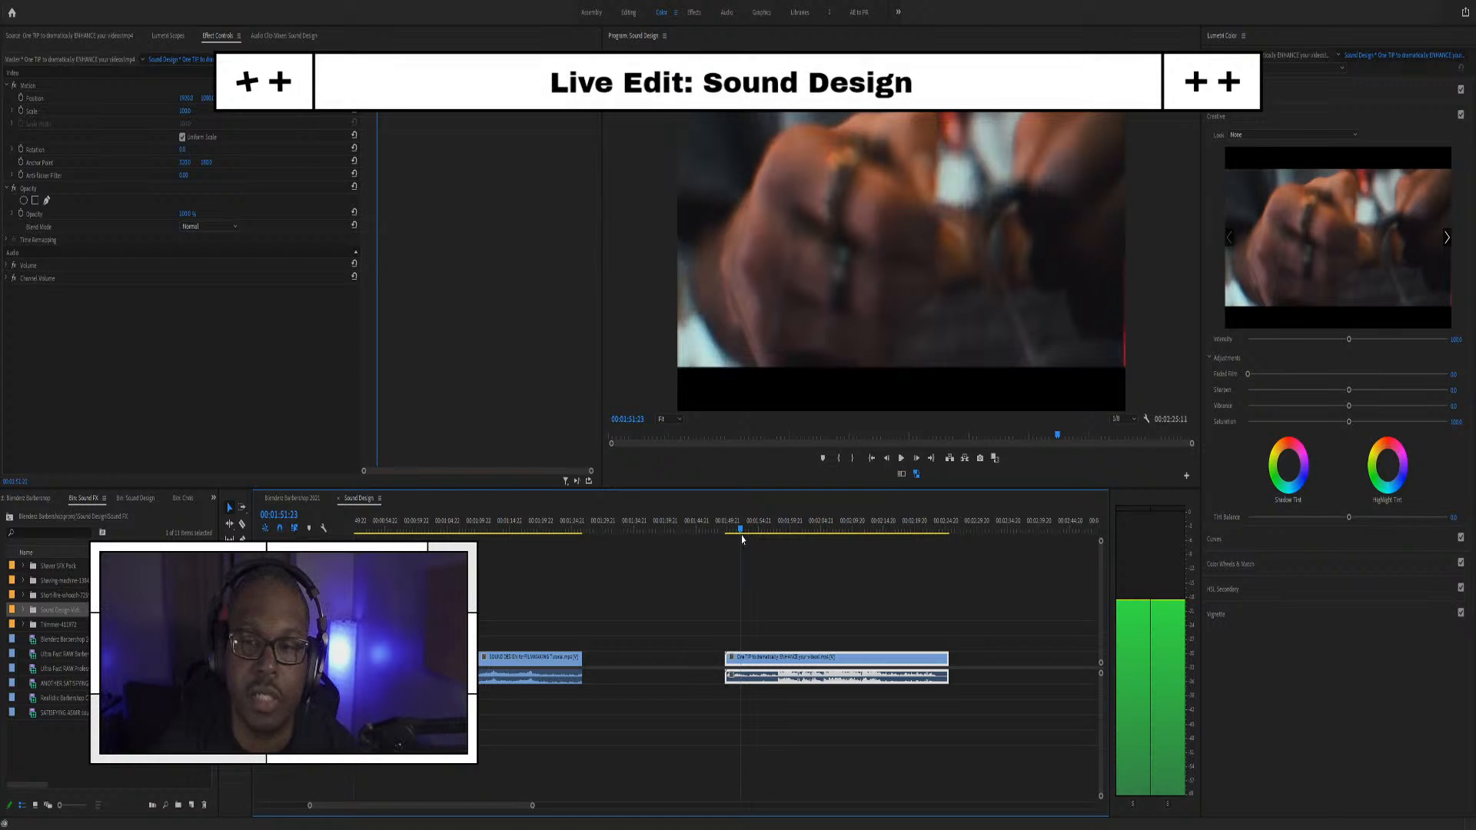
drag(742, 540, 742, 539)
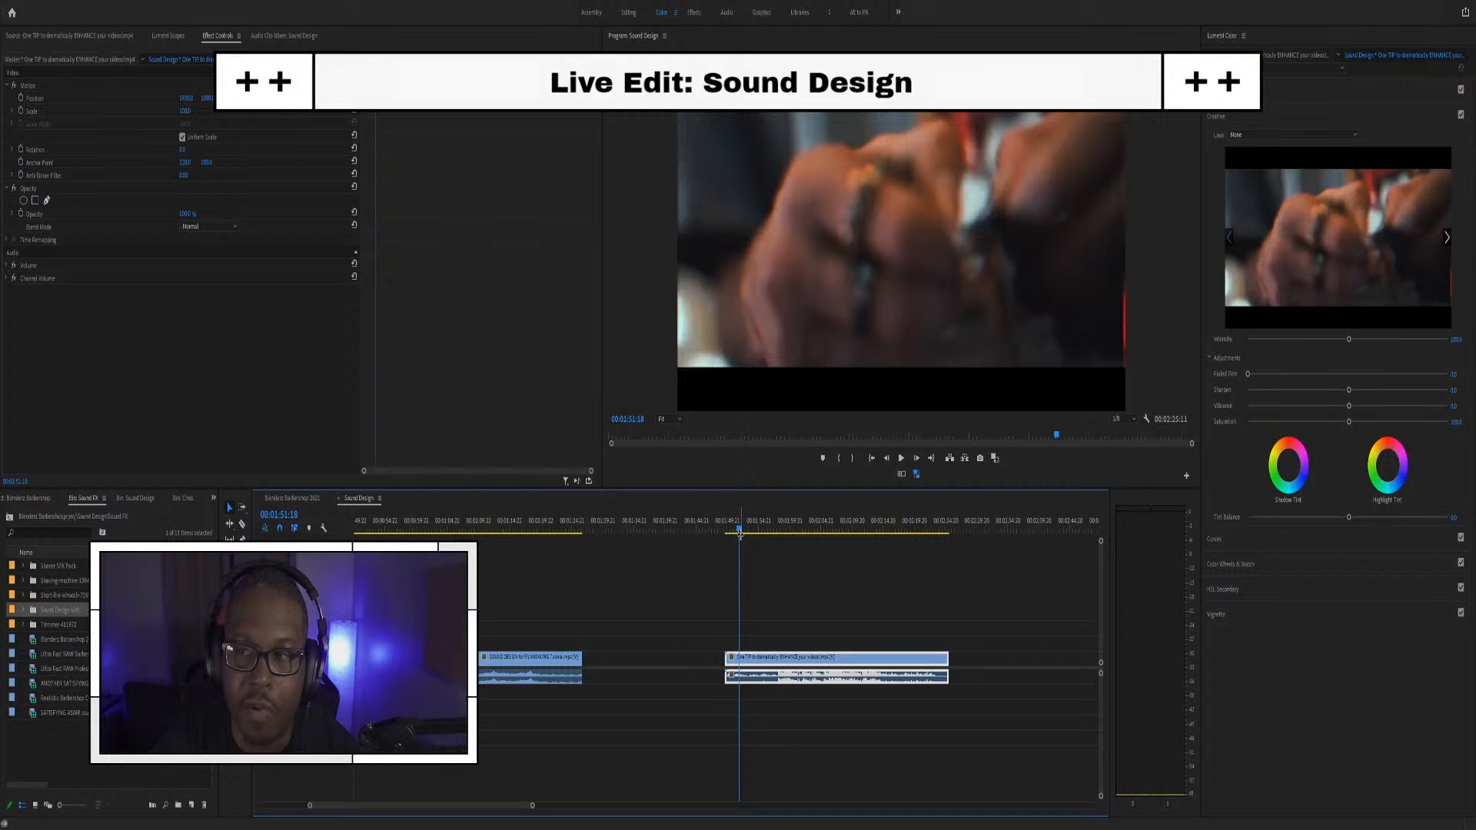
key(space)
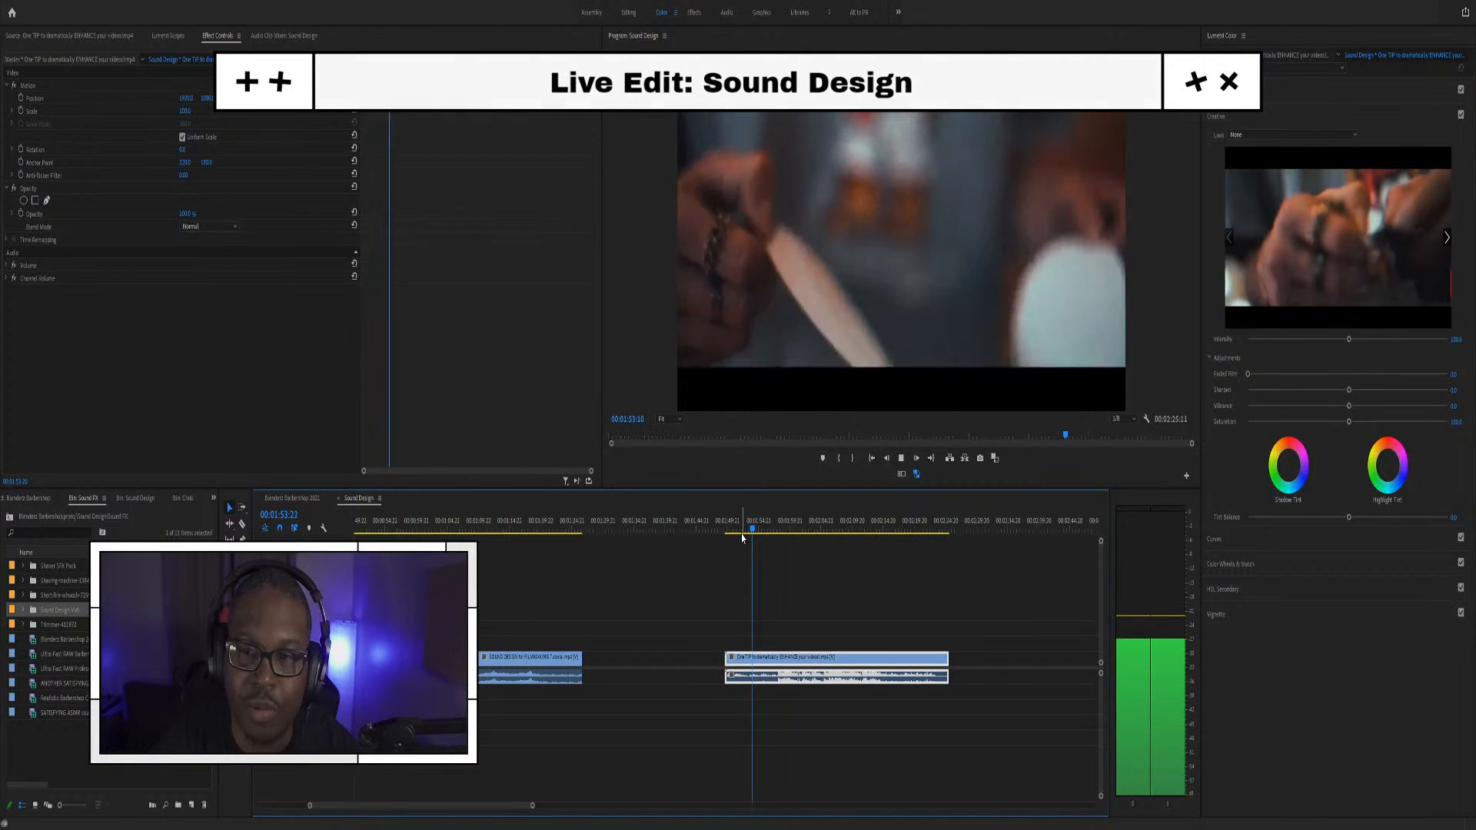
key(space)
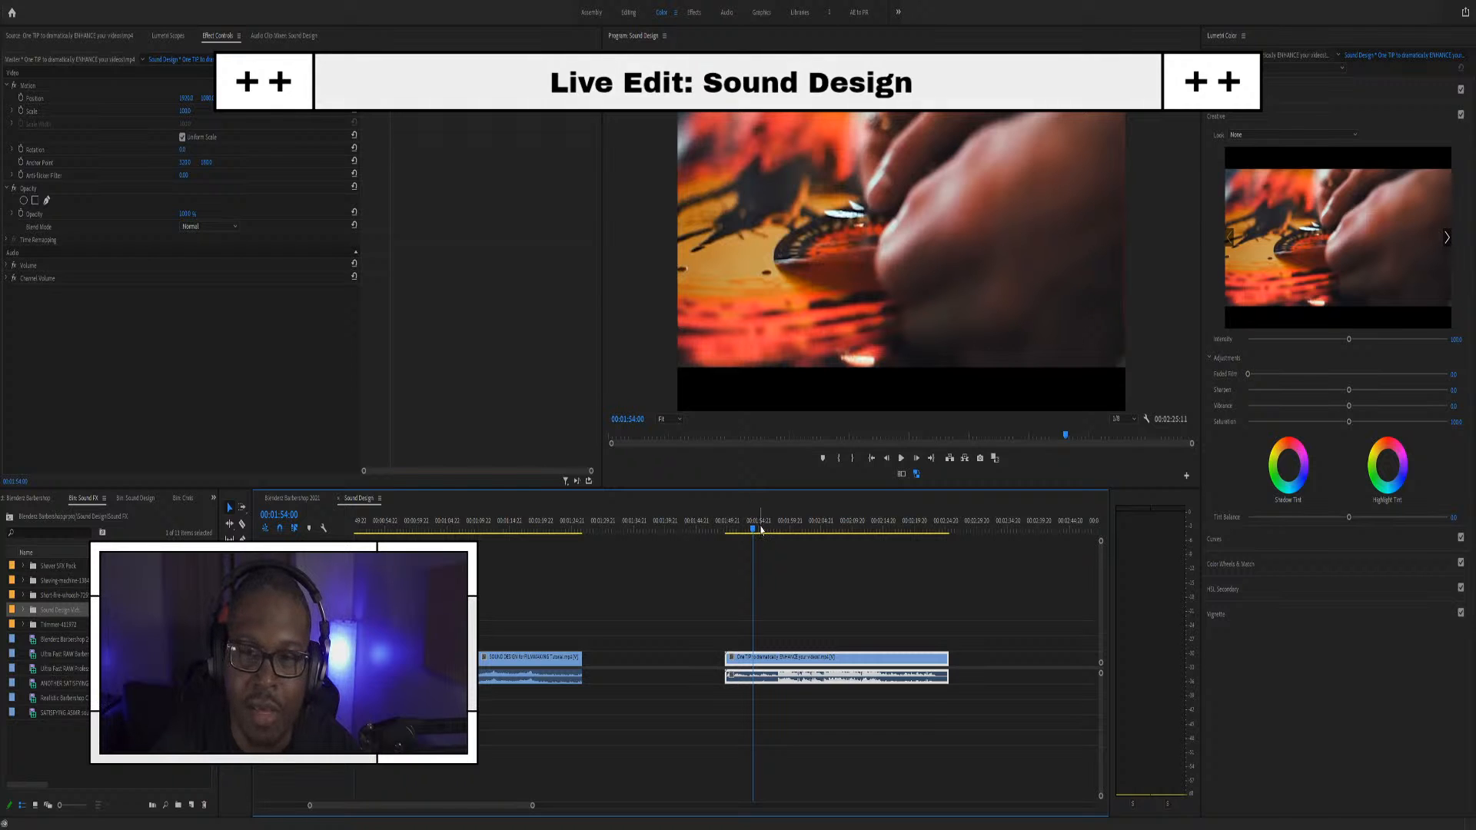
Play on to the shoe shot at about 00:01:57, then replay the preceding section up to the tape roll at 00:01:58:04
key(space)
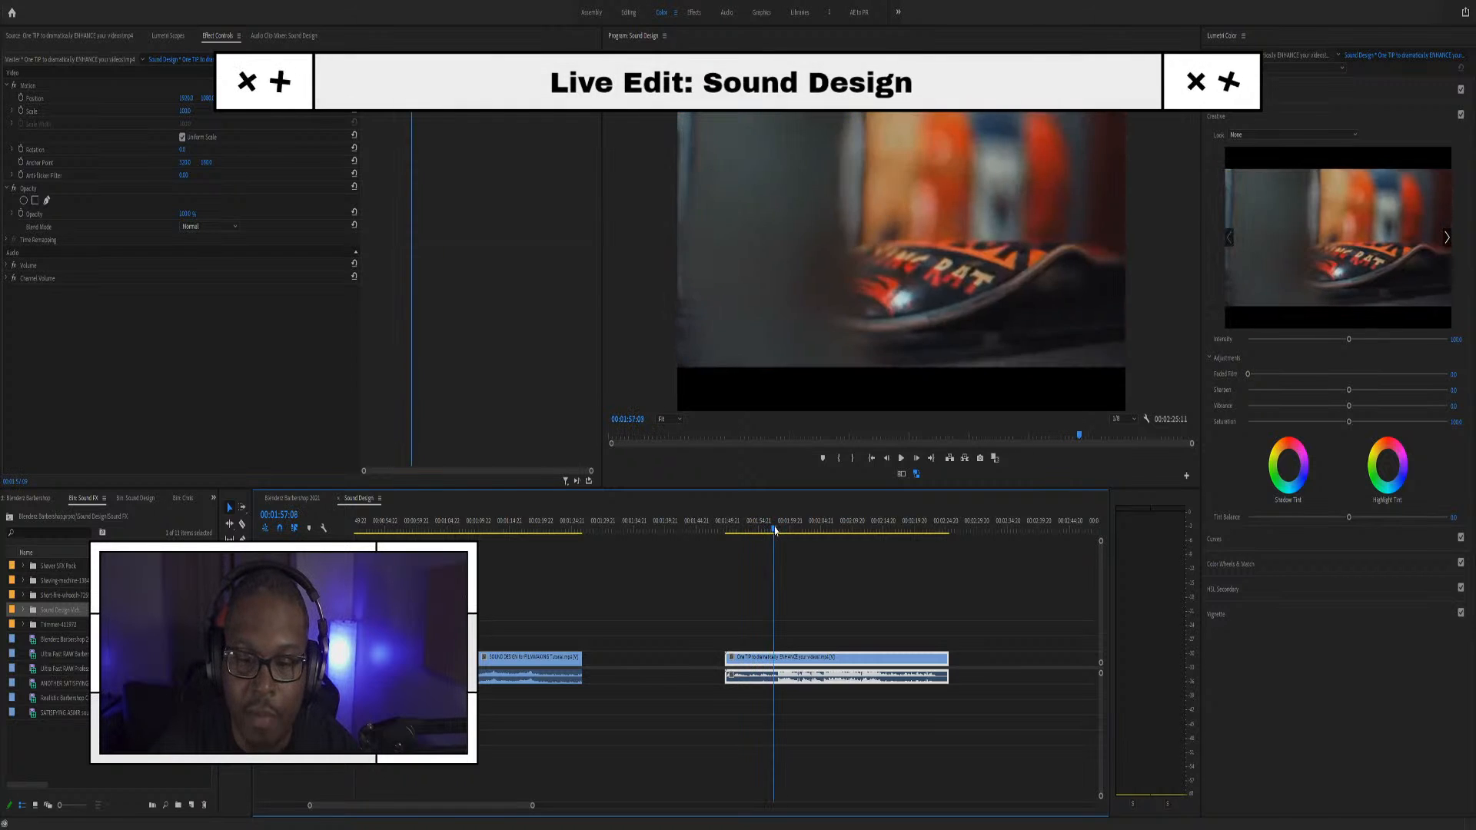
mouse_move(755, 523)
mouse_down()
mouse_move(739, 523)
mouse_move(781, 541)
mouse_move(763, 538)
mouse_up()
key(space)
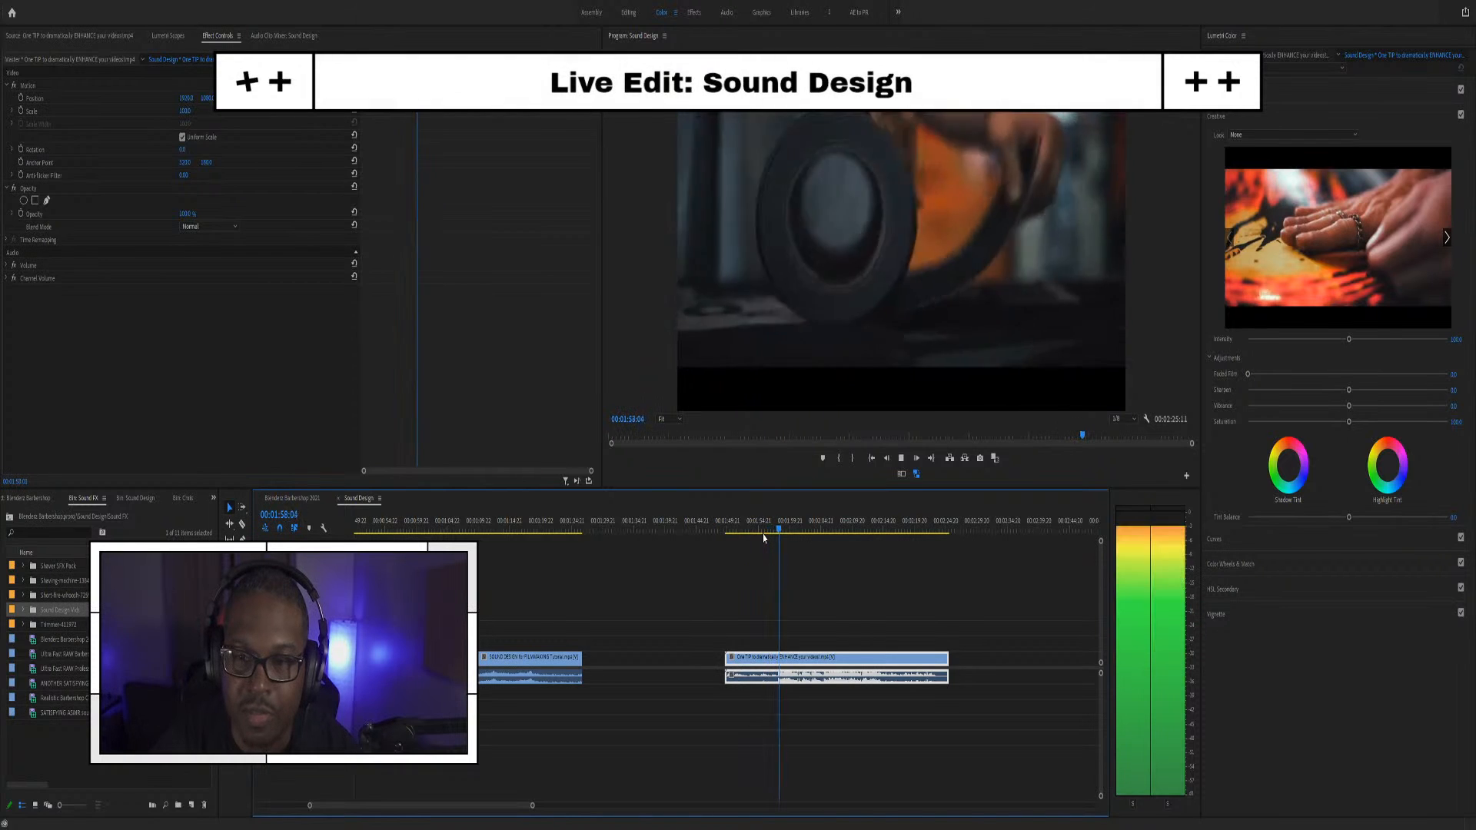
key(space)
Play from the rolling tape shot at 00:01:58:20 into the workbench shot, stopping at 00:02:01:18
mouse_move(778, 537)
mouse_down()
mouse_move(802, 548)
mouse_move(784, 536)
mouse_up()
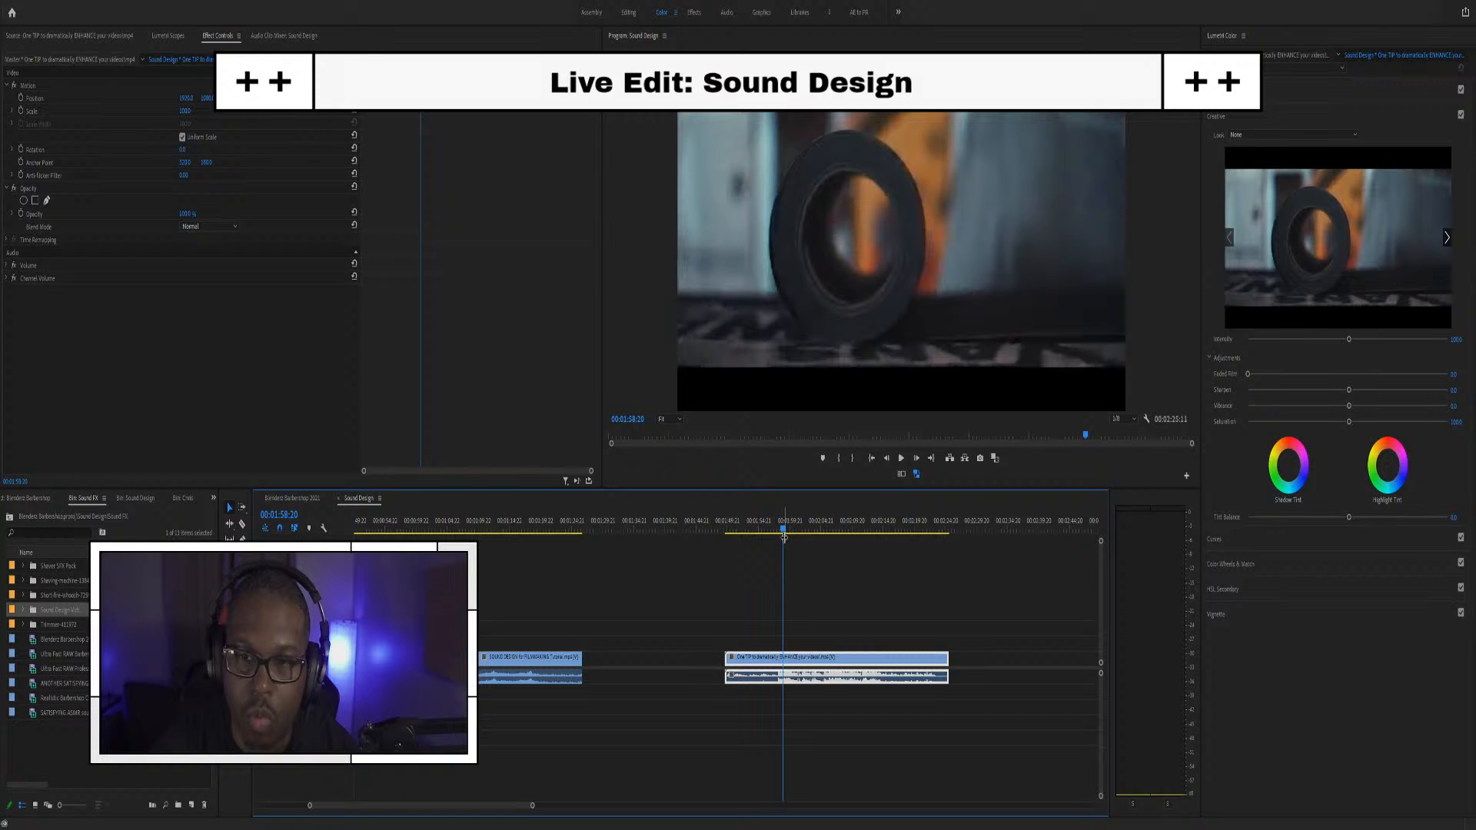
key(space)
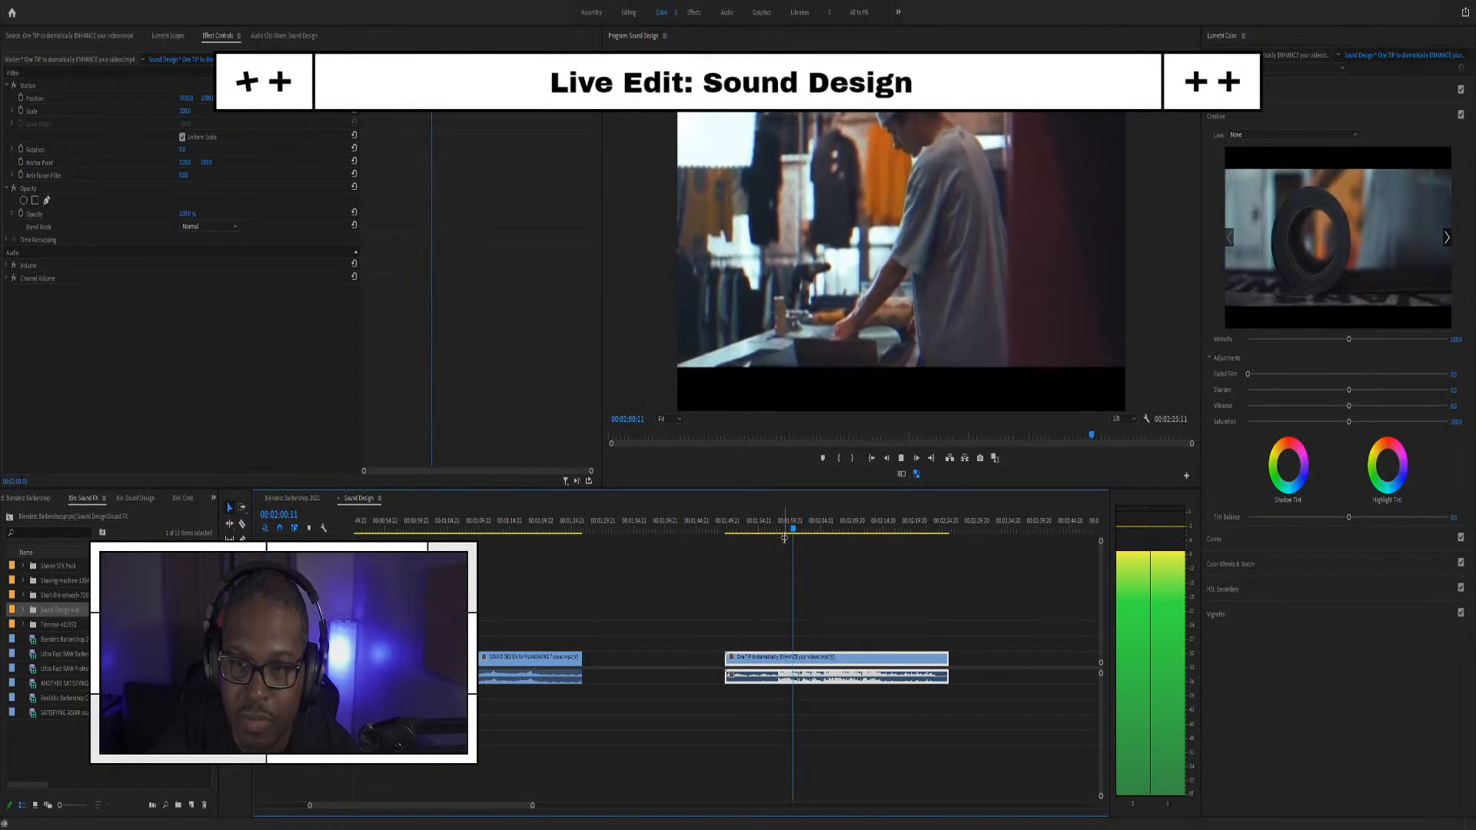
key(space)
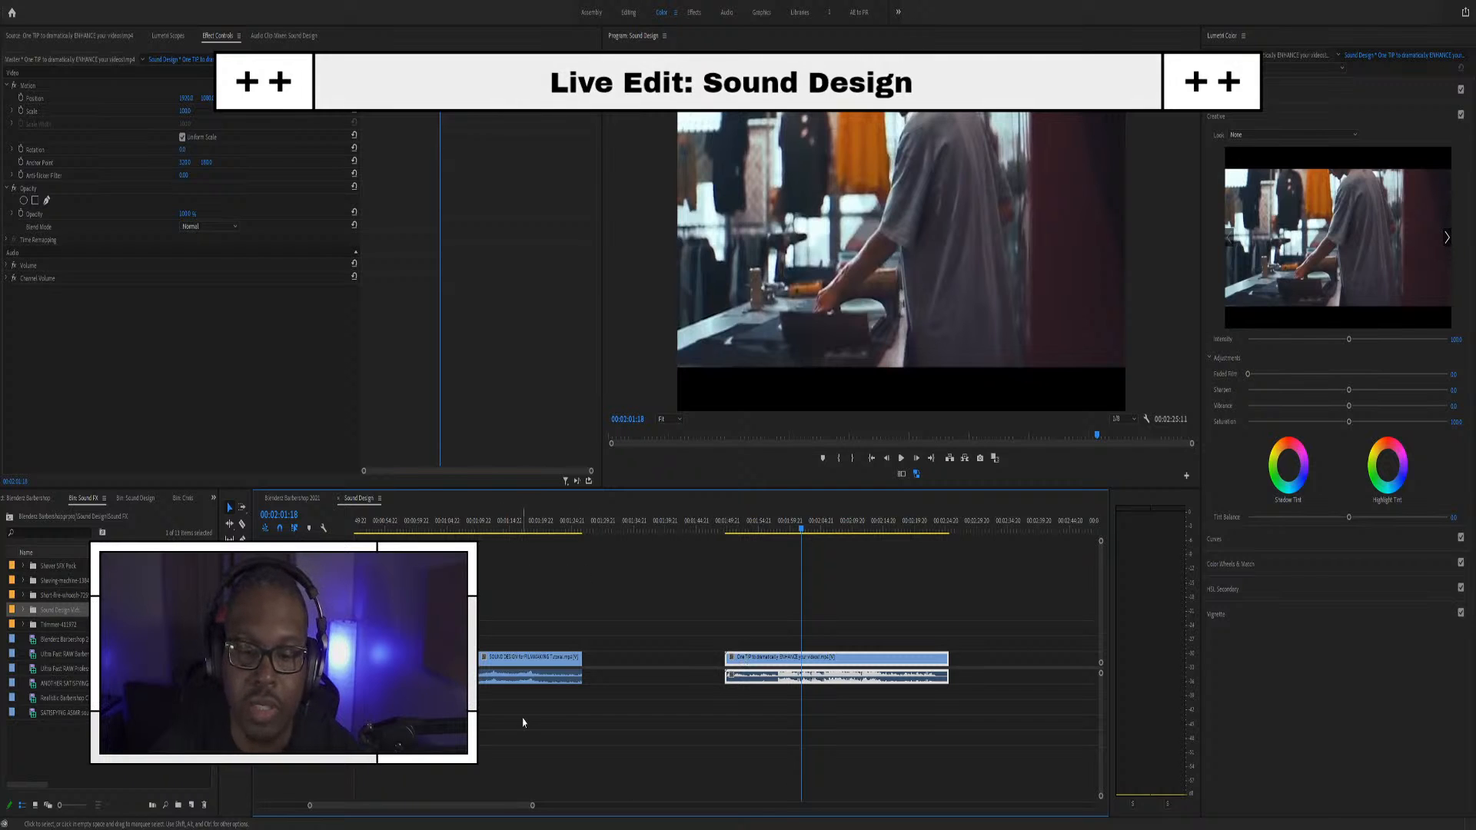
Select both example clips with their audio and delete them from the Sound Design sequence
drag(478, 593, 758, 647)
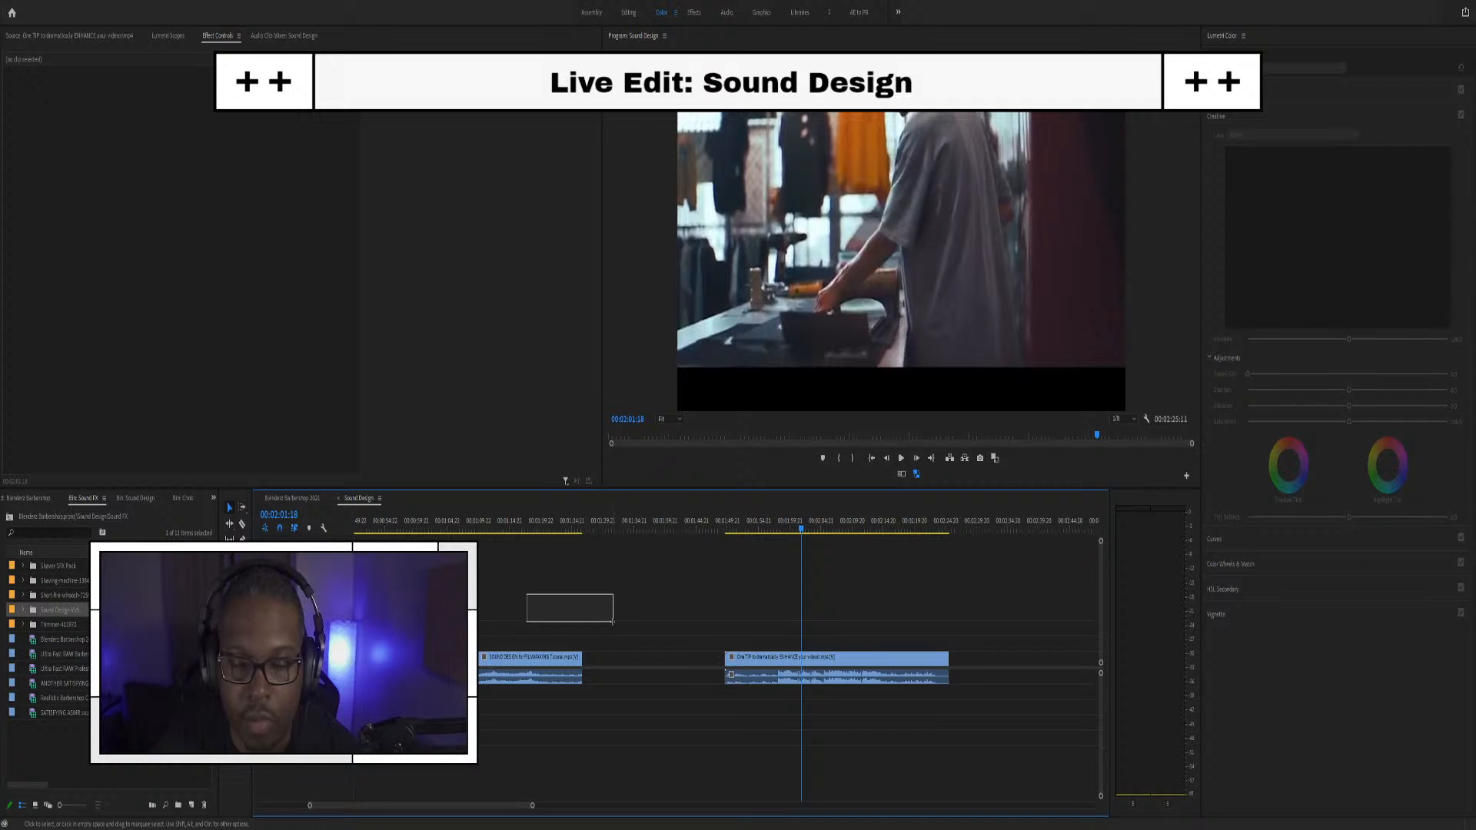
drag(507, 593, 841, 735)
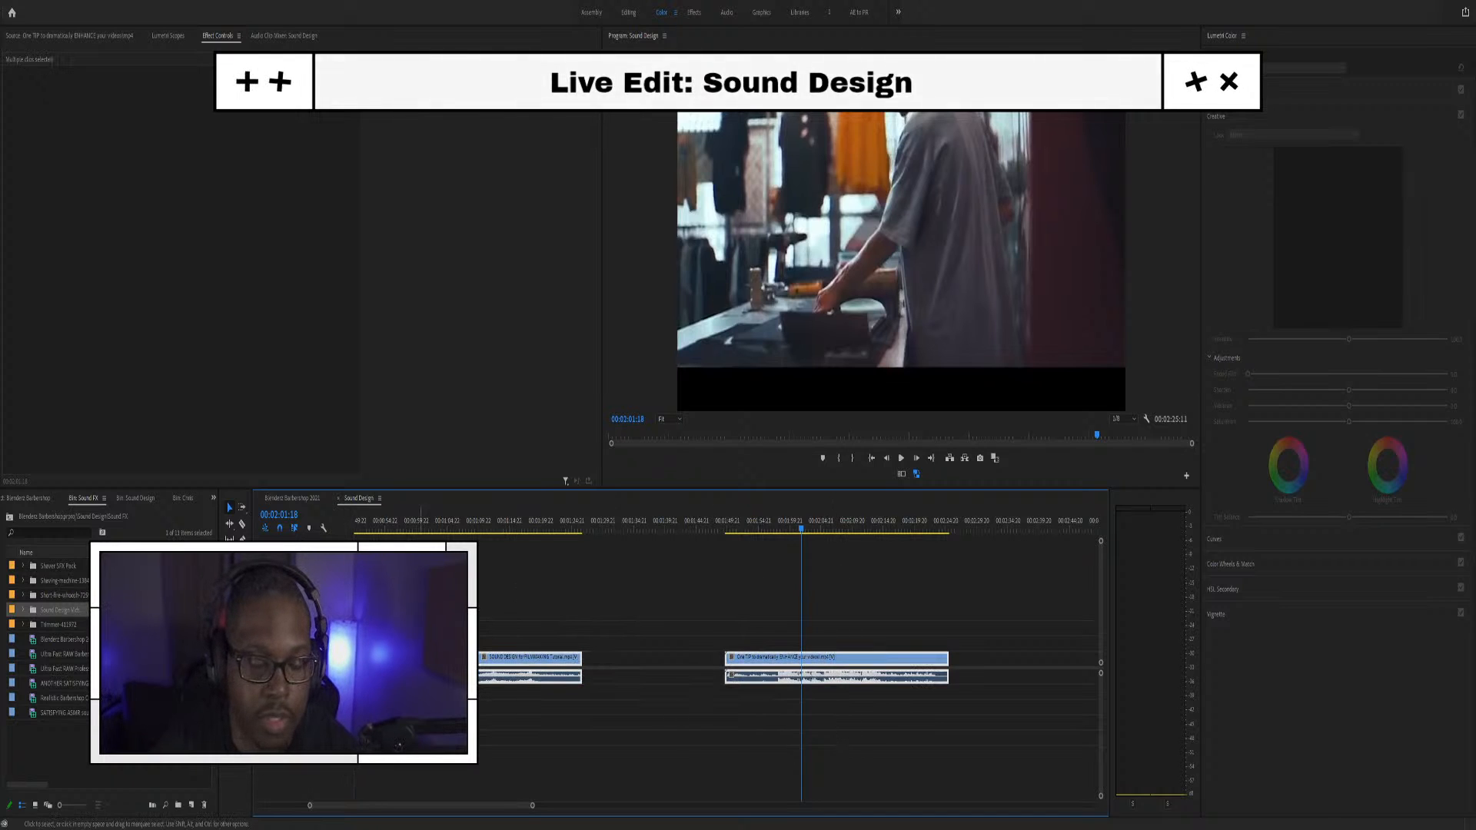
click(678, 613)
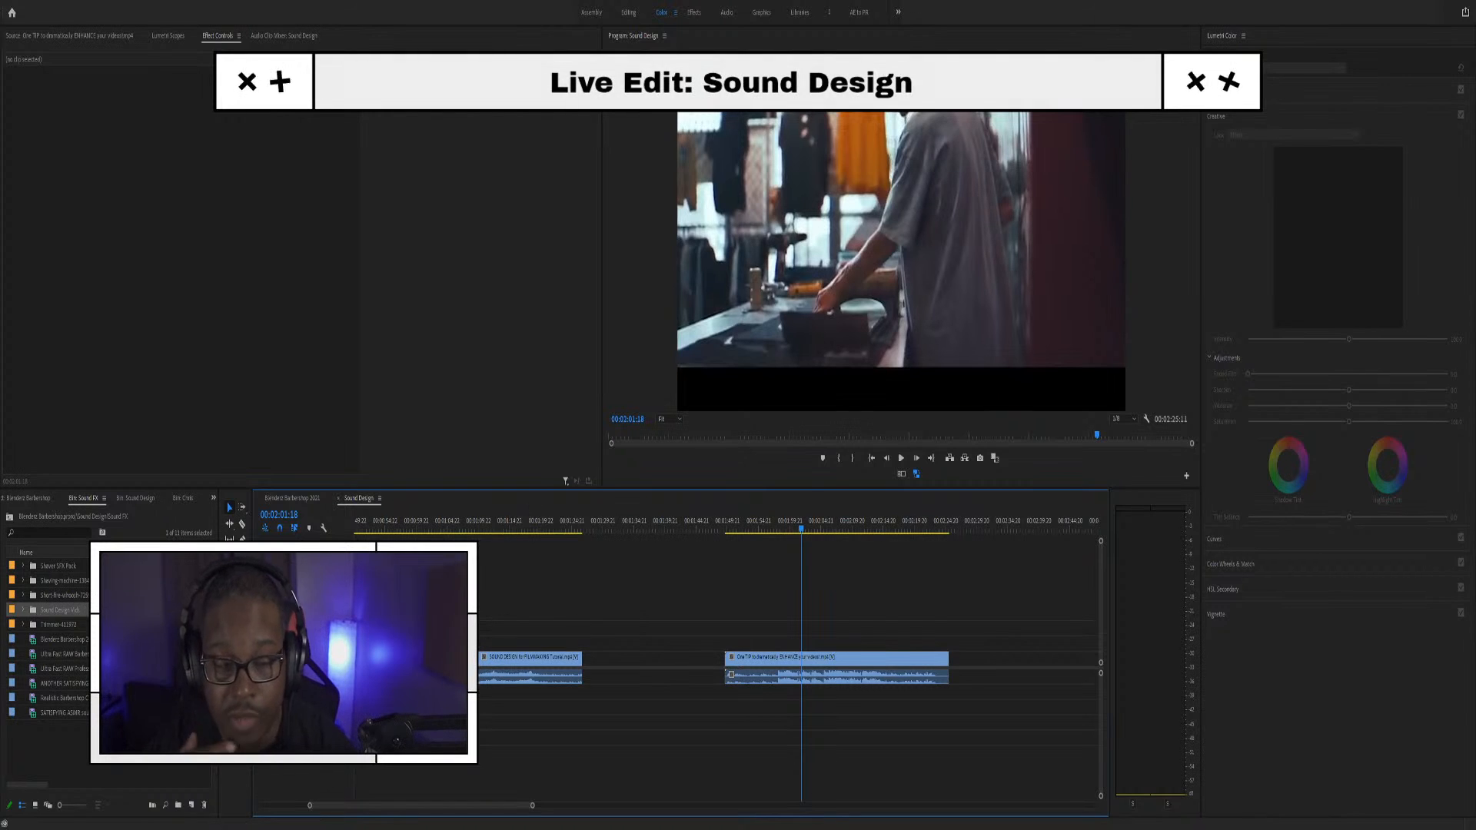
drag(485, 561, 821, 728)
key(Delete)
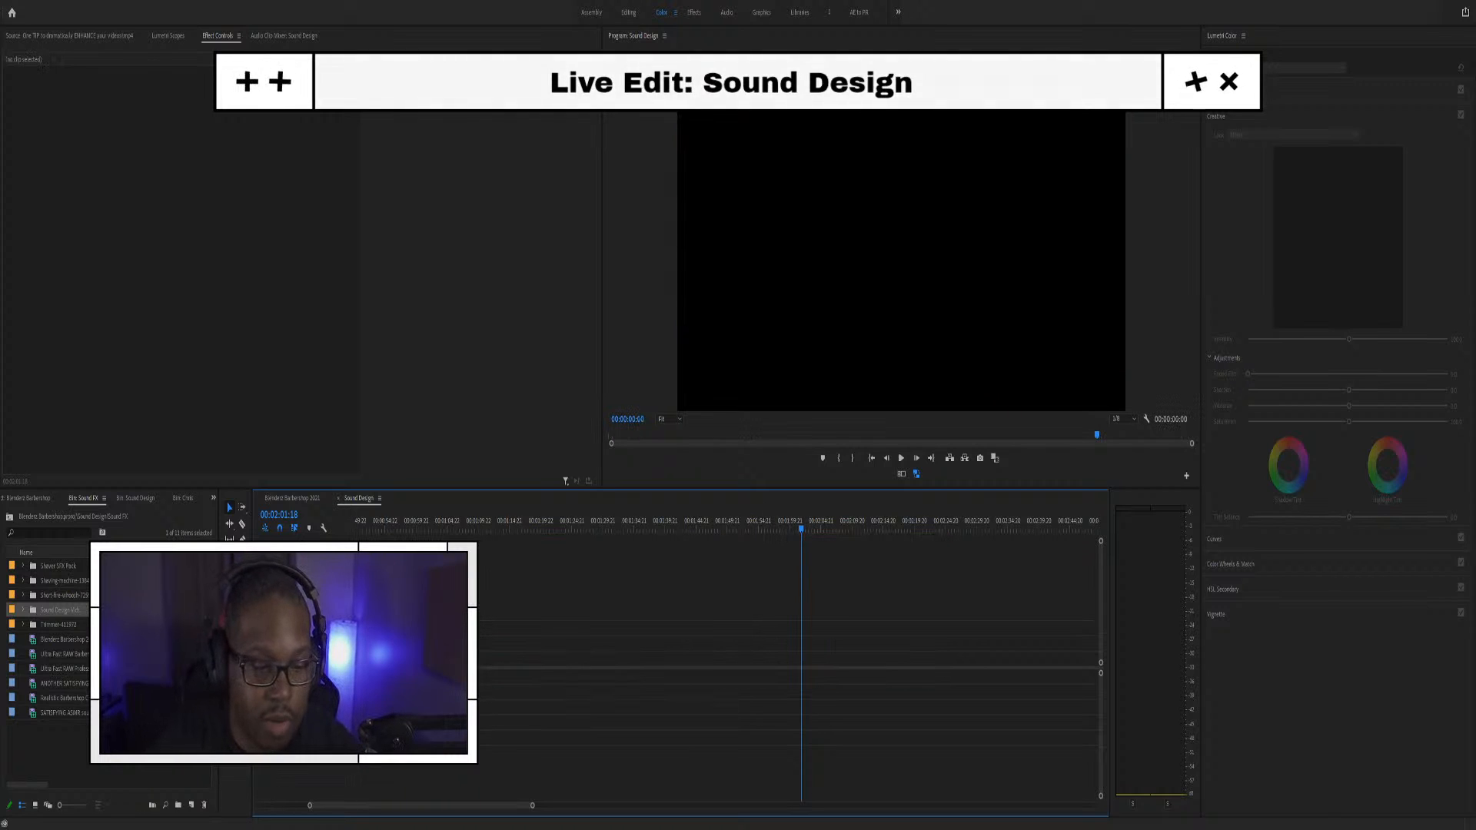
Place the Blenderz Barbershop 2021 clip from the Sound FX bin in the sequence and open it in the source monitor
click(23, 611)
click(23, 611)
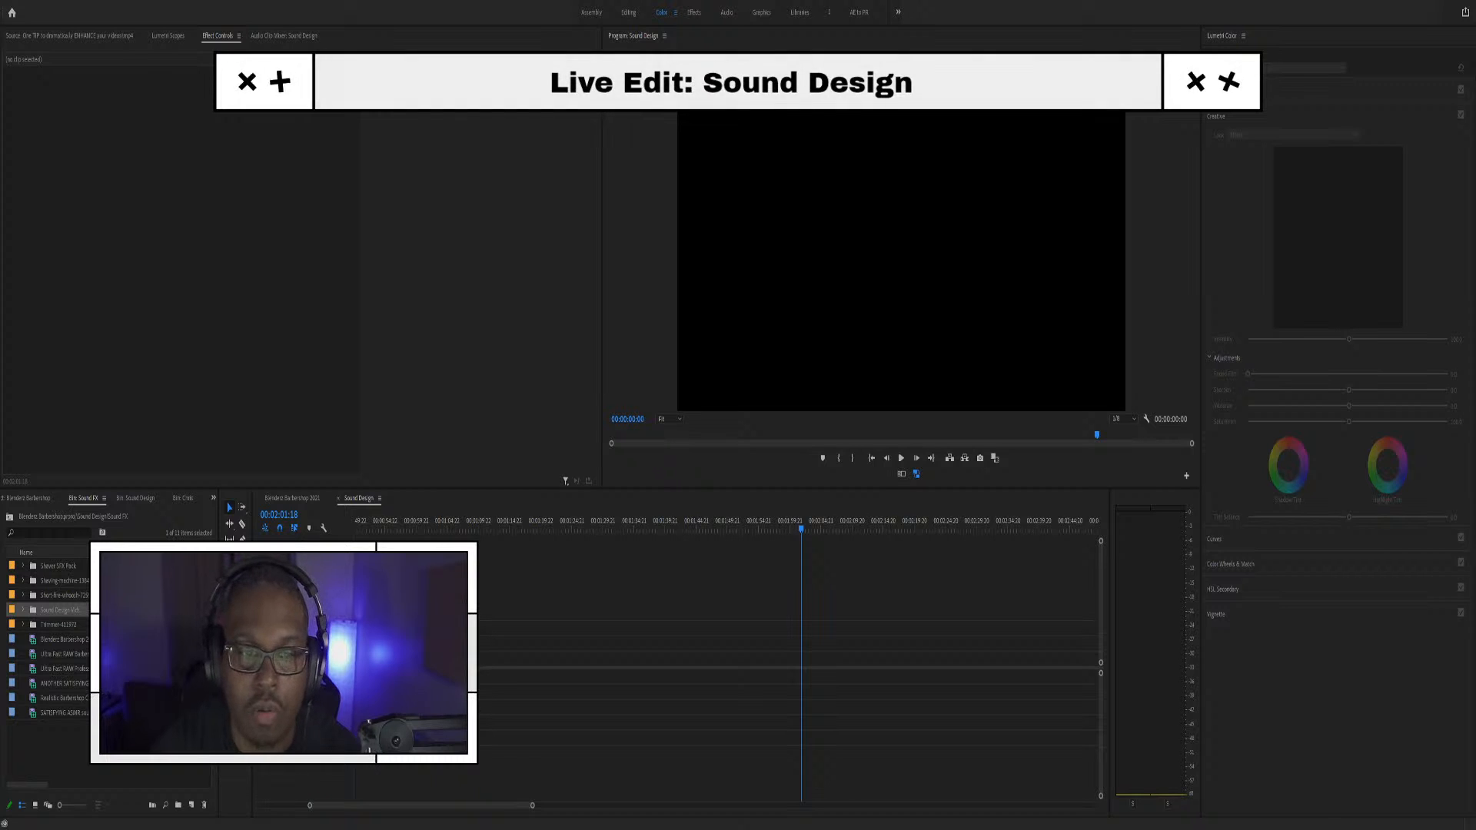
key(shift+1)
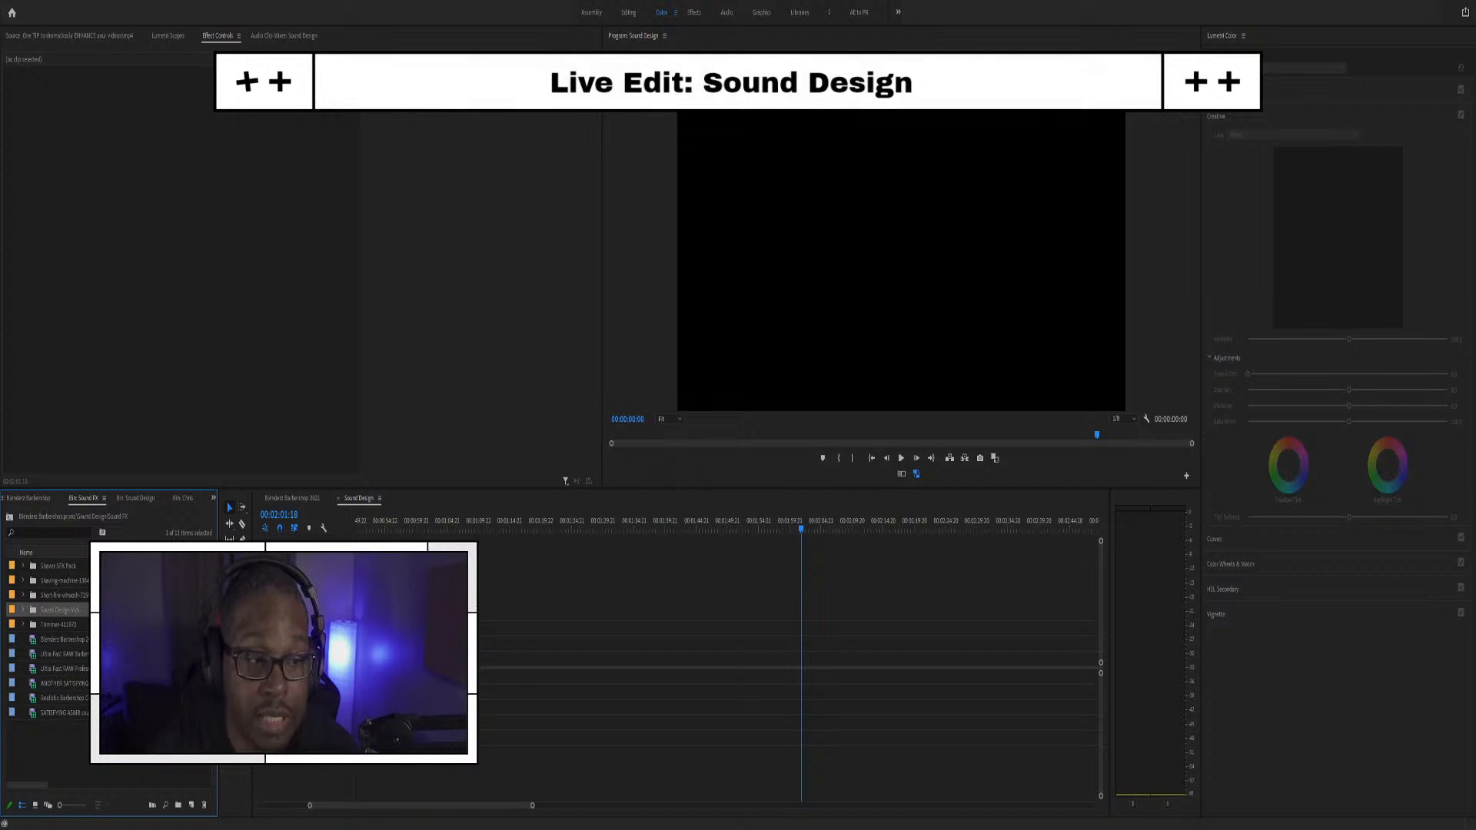
drag(34, 643, 372, 659)
double_click(363, 644)
double_click(371, 659)
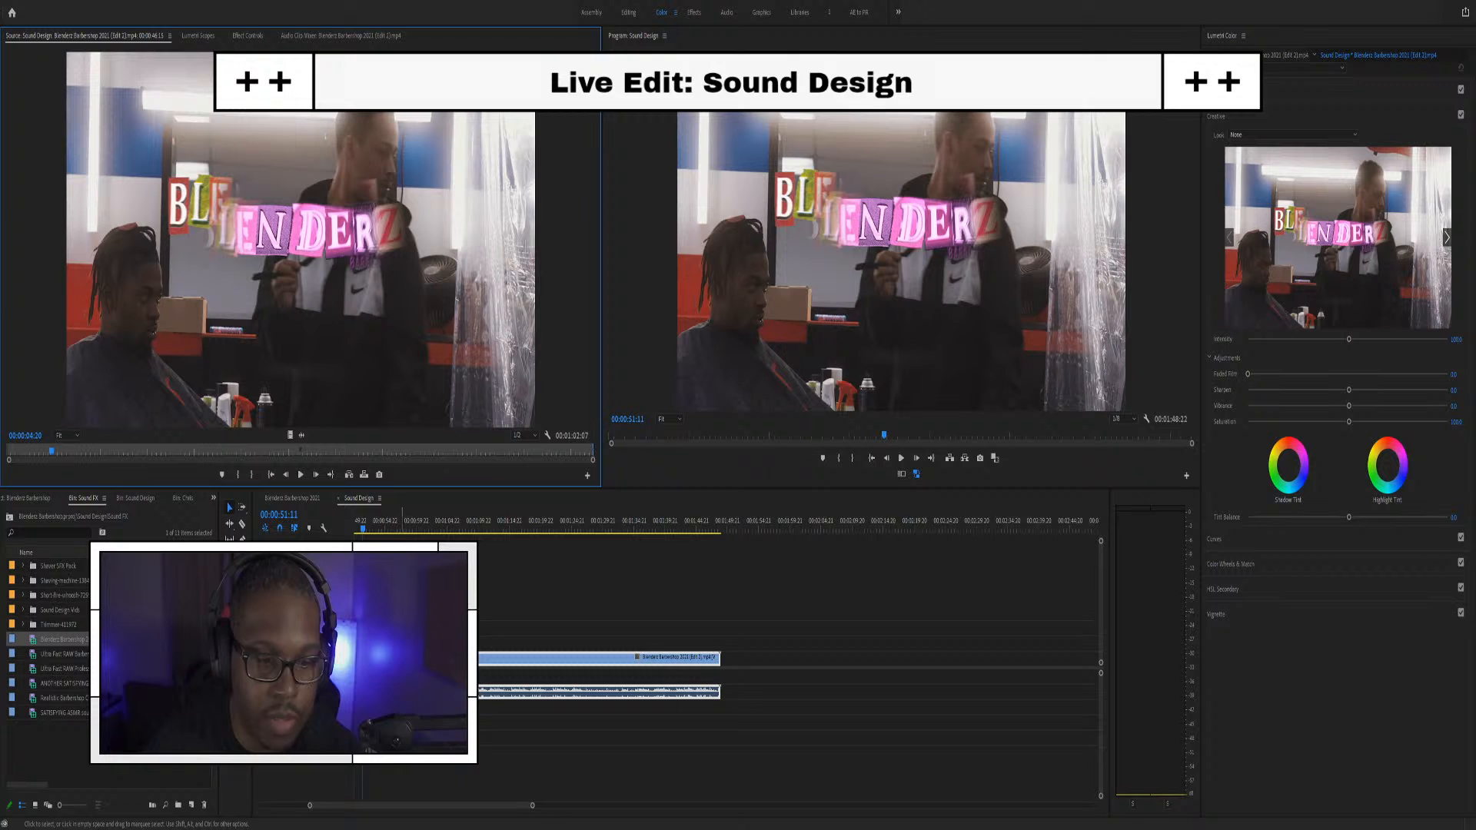
Move the Blenderz Barbershop clip to the start of the sequence and return the playhead to 00:00:00:00
scroll(677, 658, up, 3)
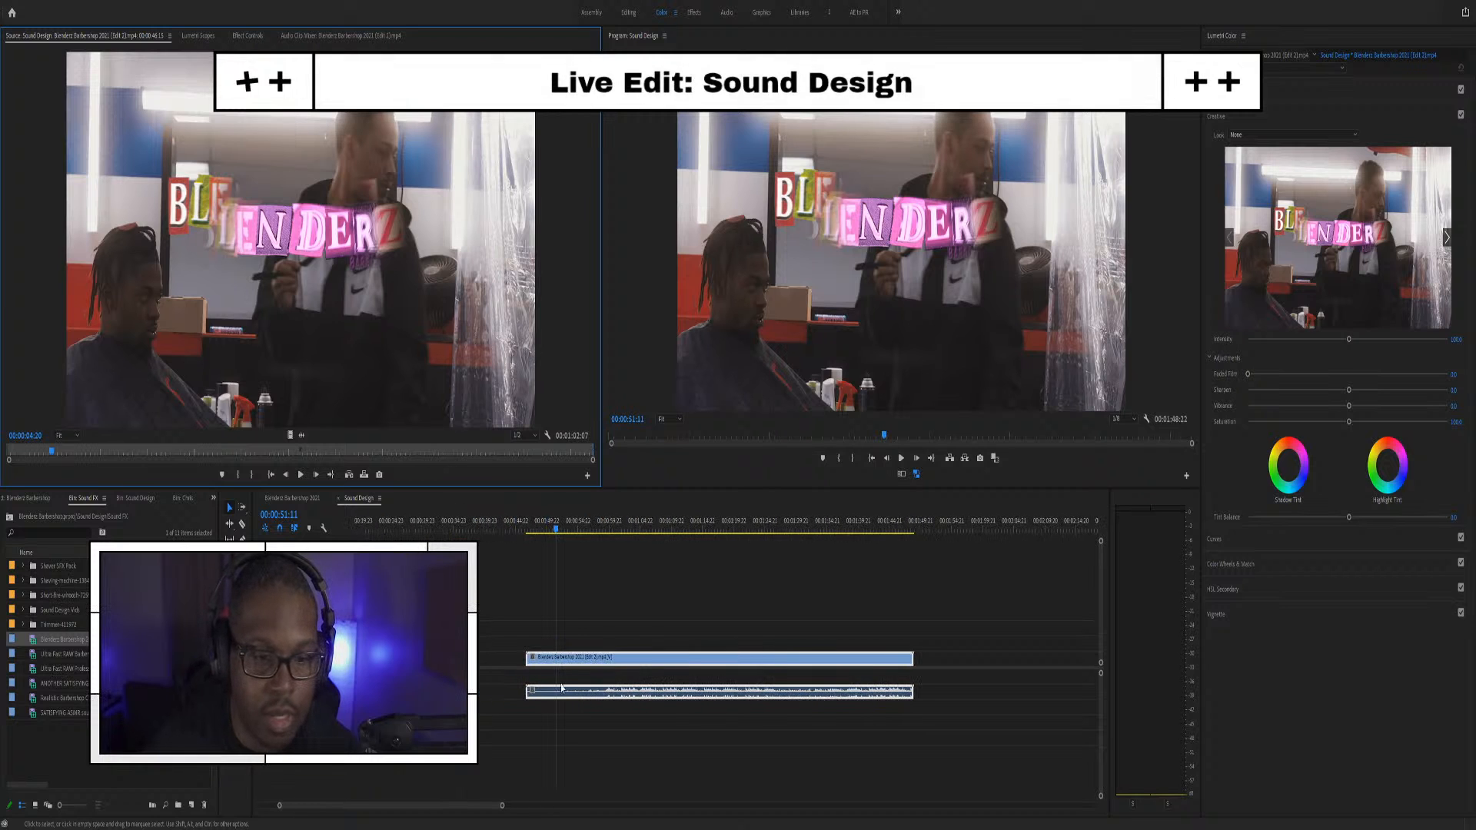
scroll(677, 659, down, 2)
drag(523, 659, 400, 659)
key(Home)
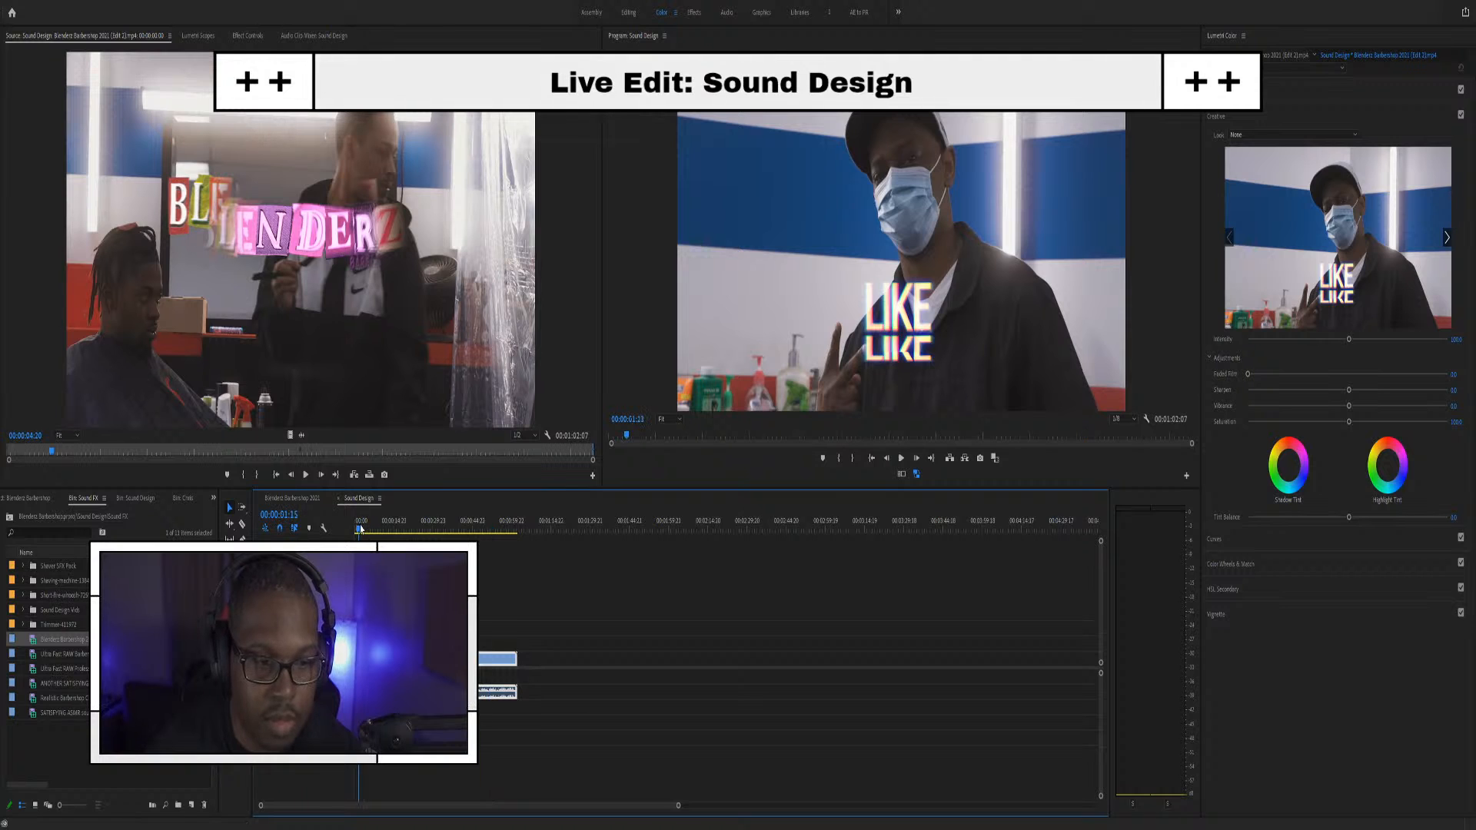
key(backslash)
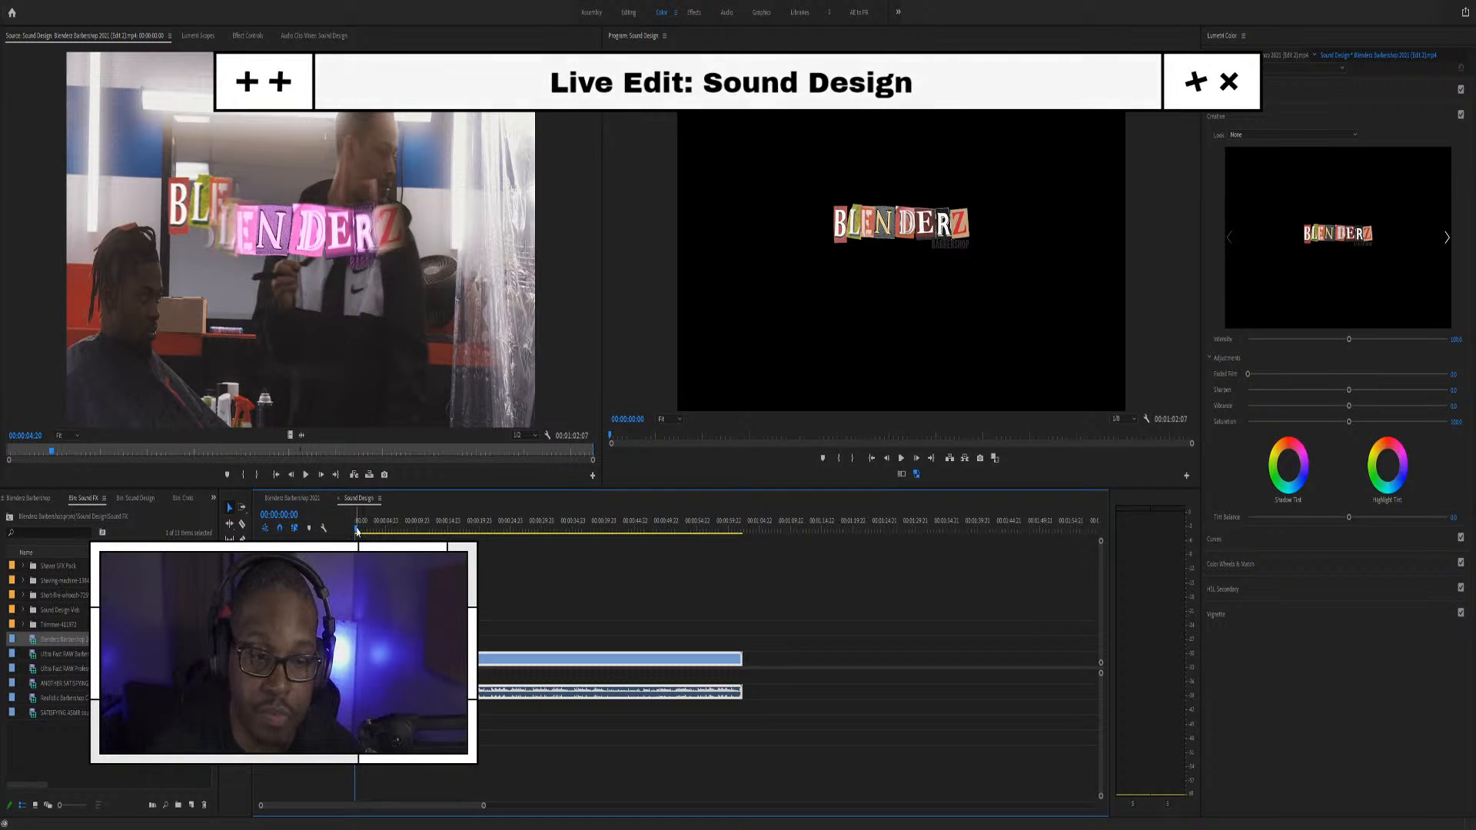
Preview the opening barbershop shot, then play the clip from the beginning to the "Shot by Just" title at about 00:00:59:21
mouse_move(358, 530)
mouse_down()
mouse_move(405, 535)
mouse_move(370, 523)
mouse_up()
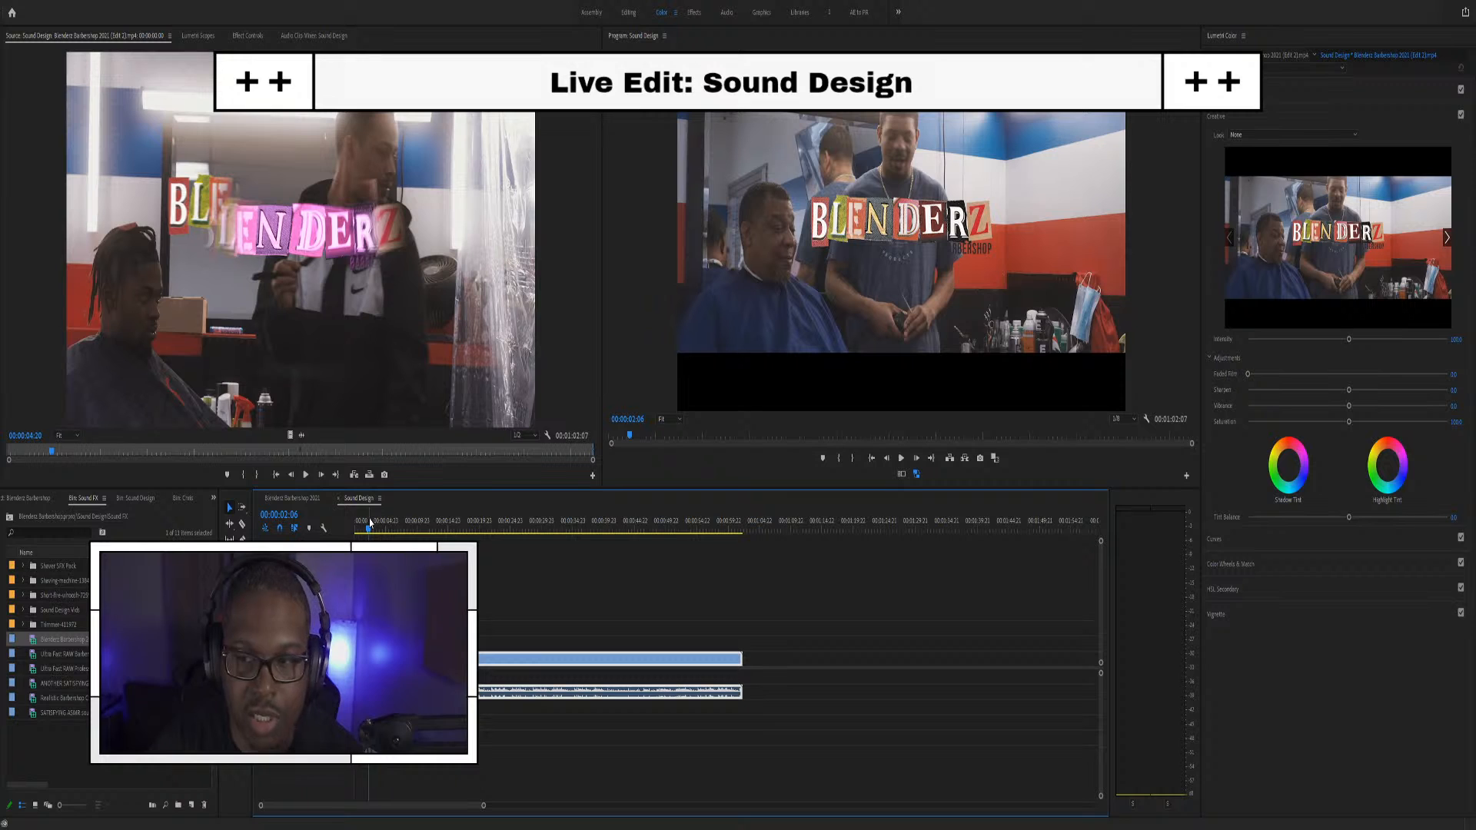
click(1121, 450)
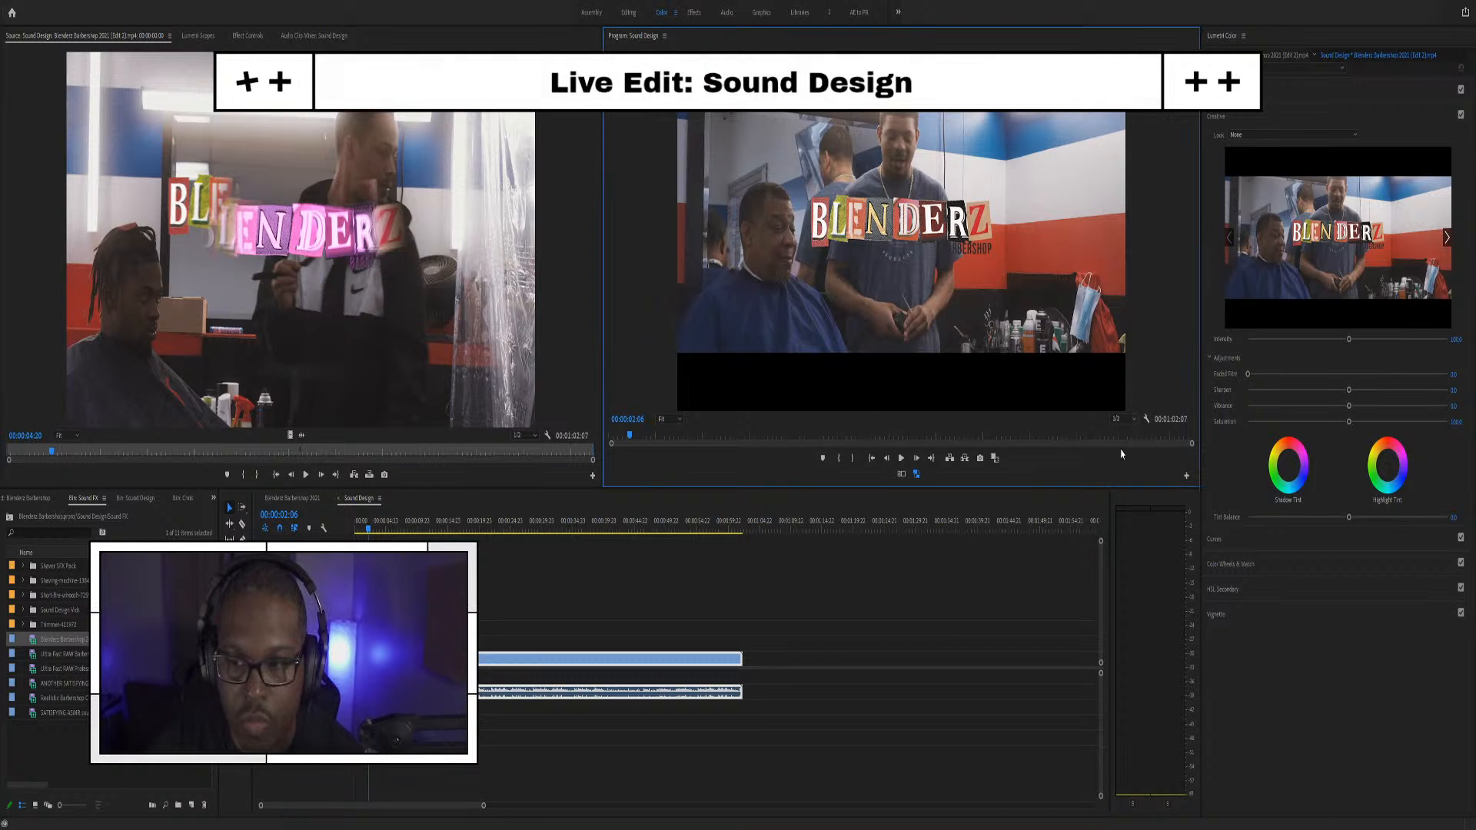
click(350, 527)
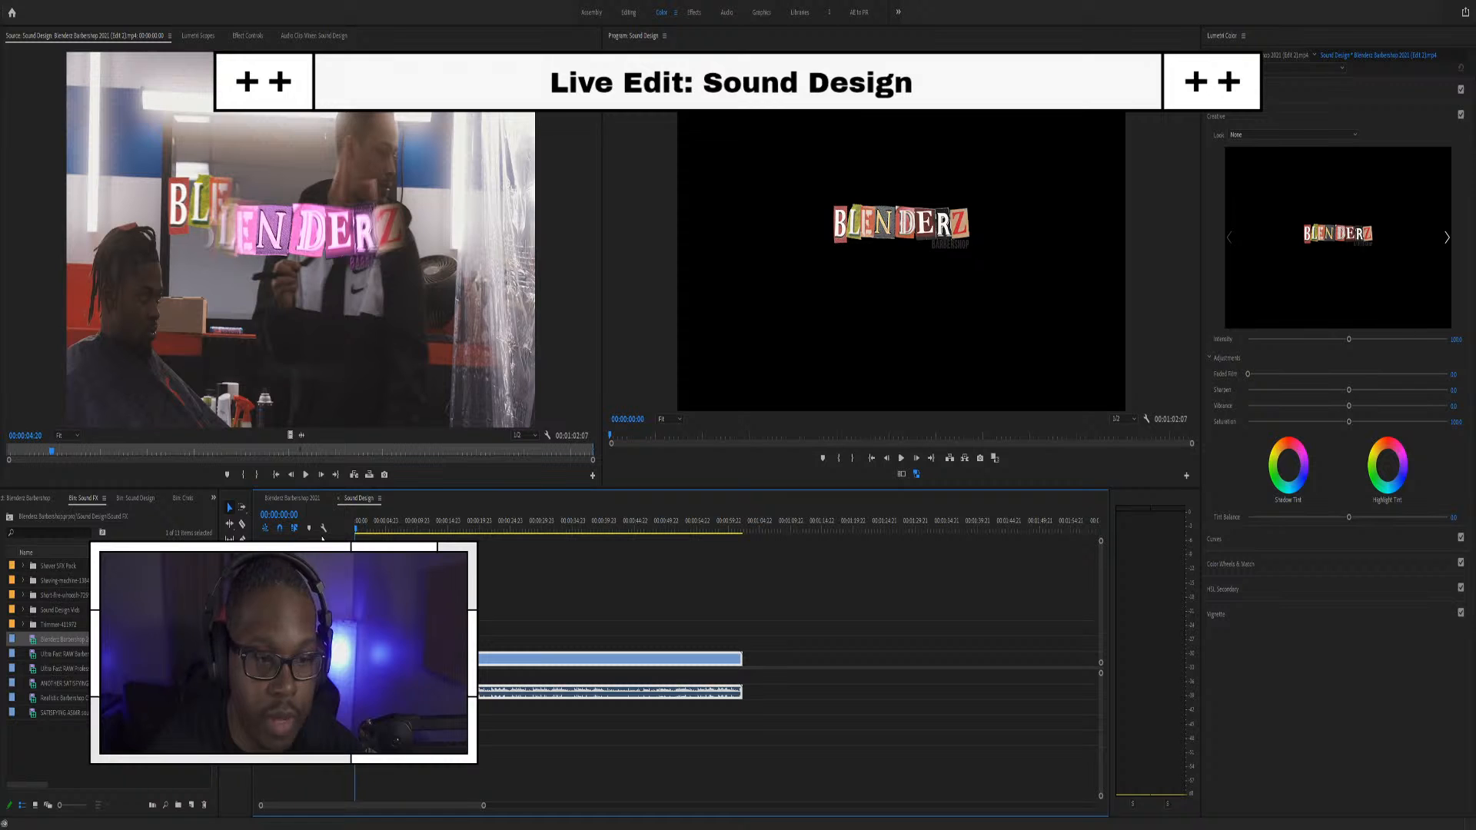
key(space)
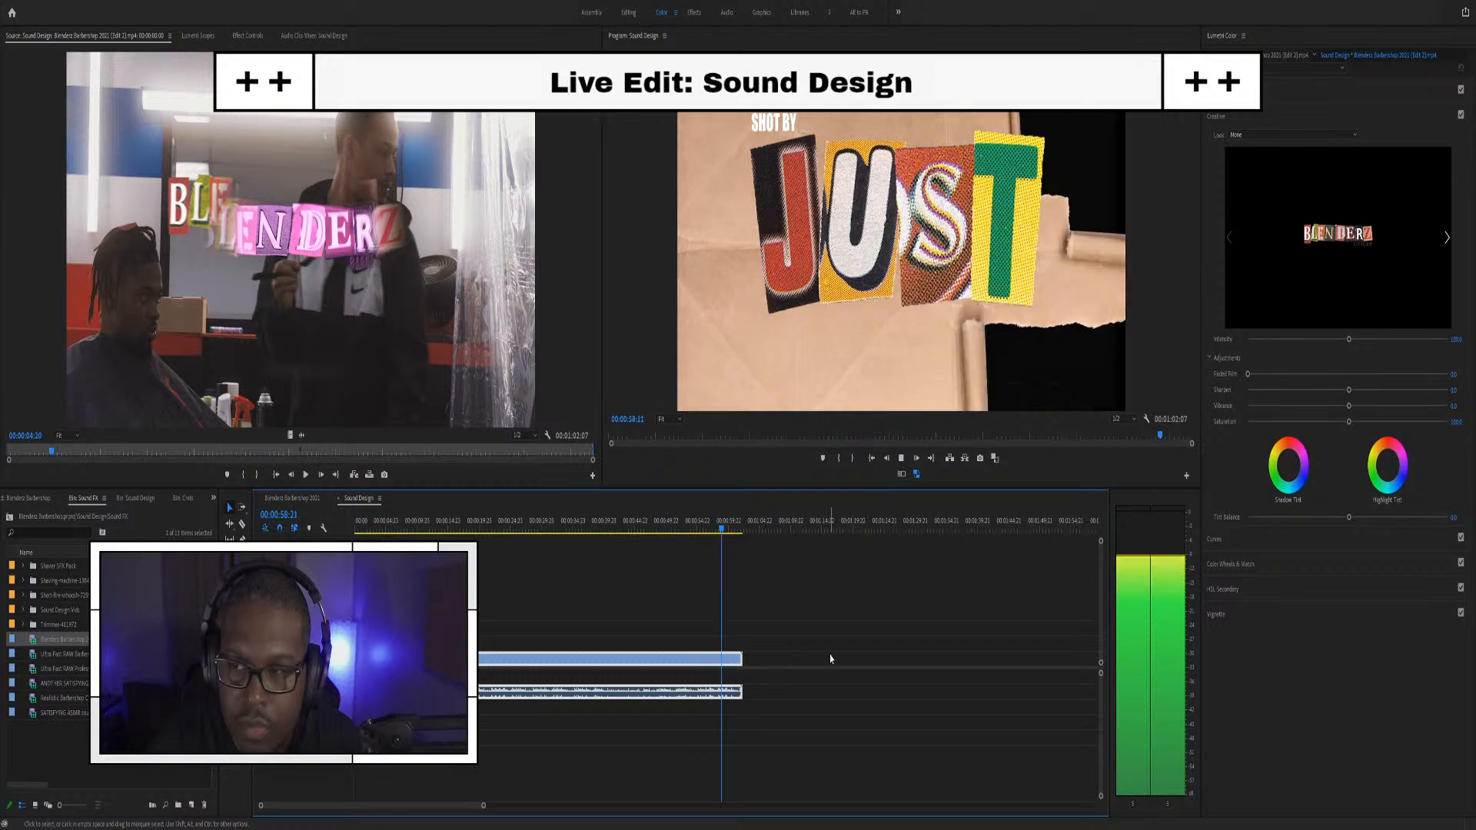
key(space)
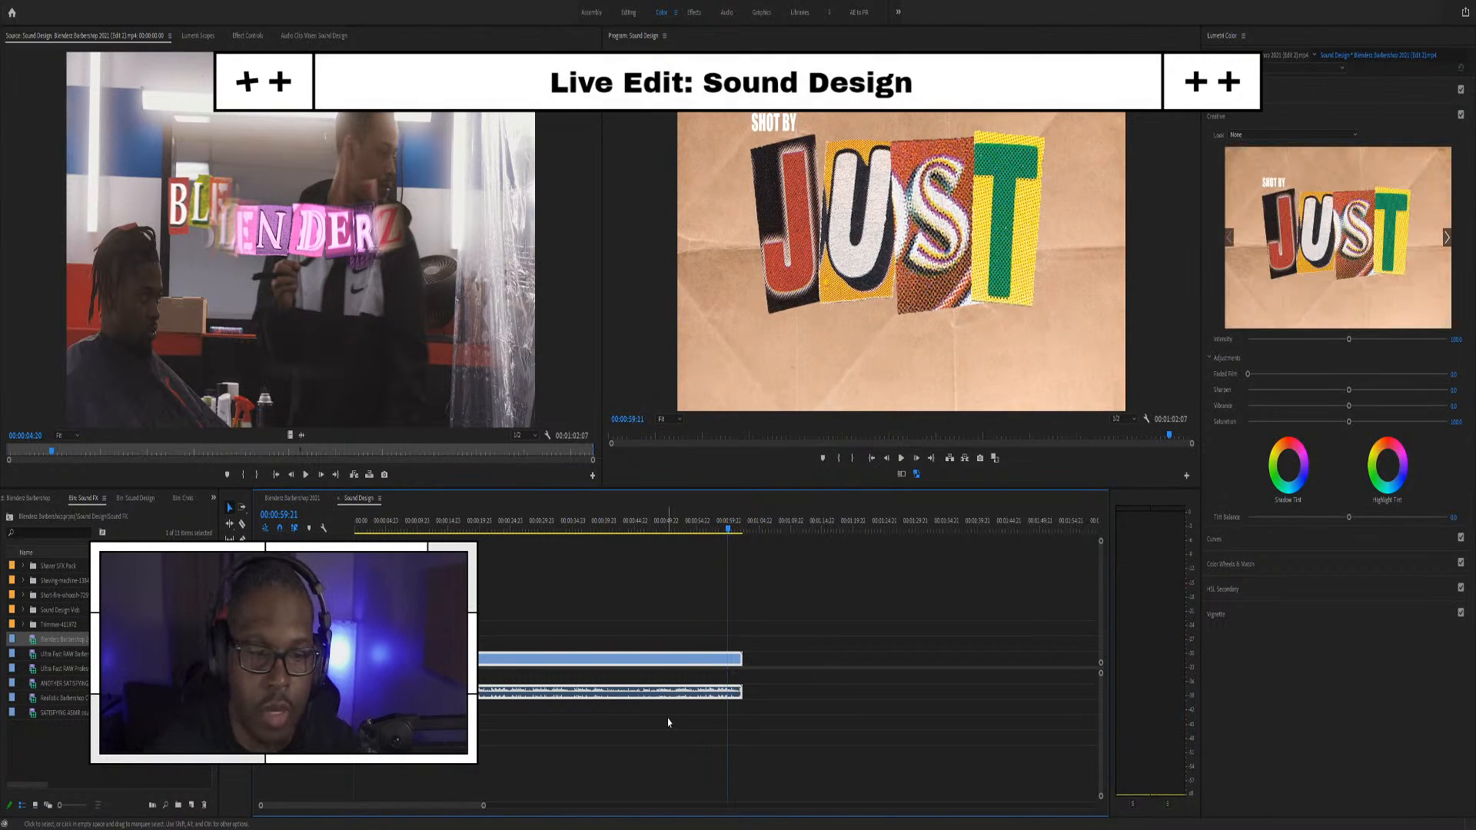
Return the playhead to 00:00:00:00 in the Sound Design sequence to prepare for work on the opening seconds
click(356, 522)
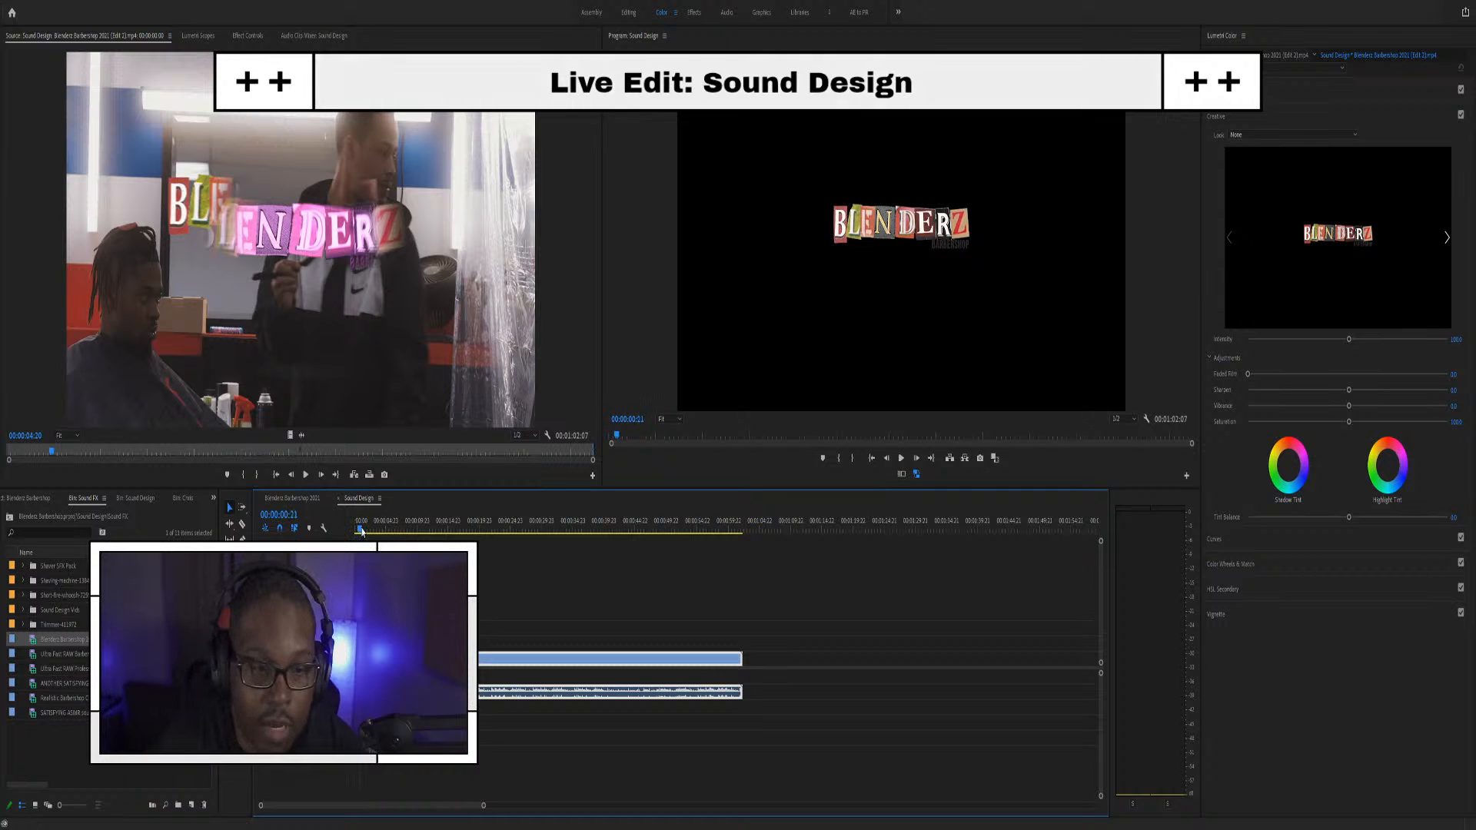
mouse_move(361, 531)
mouse_down()
mouse_move(376, 531)
mouse_move(352, 529)
mouse_up()
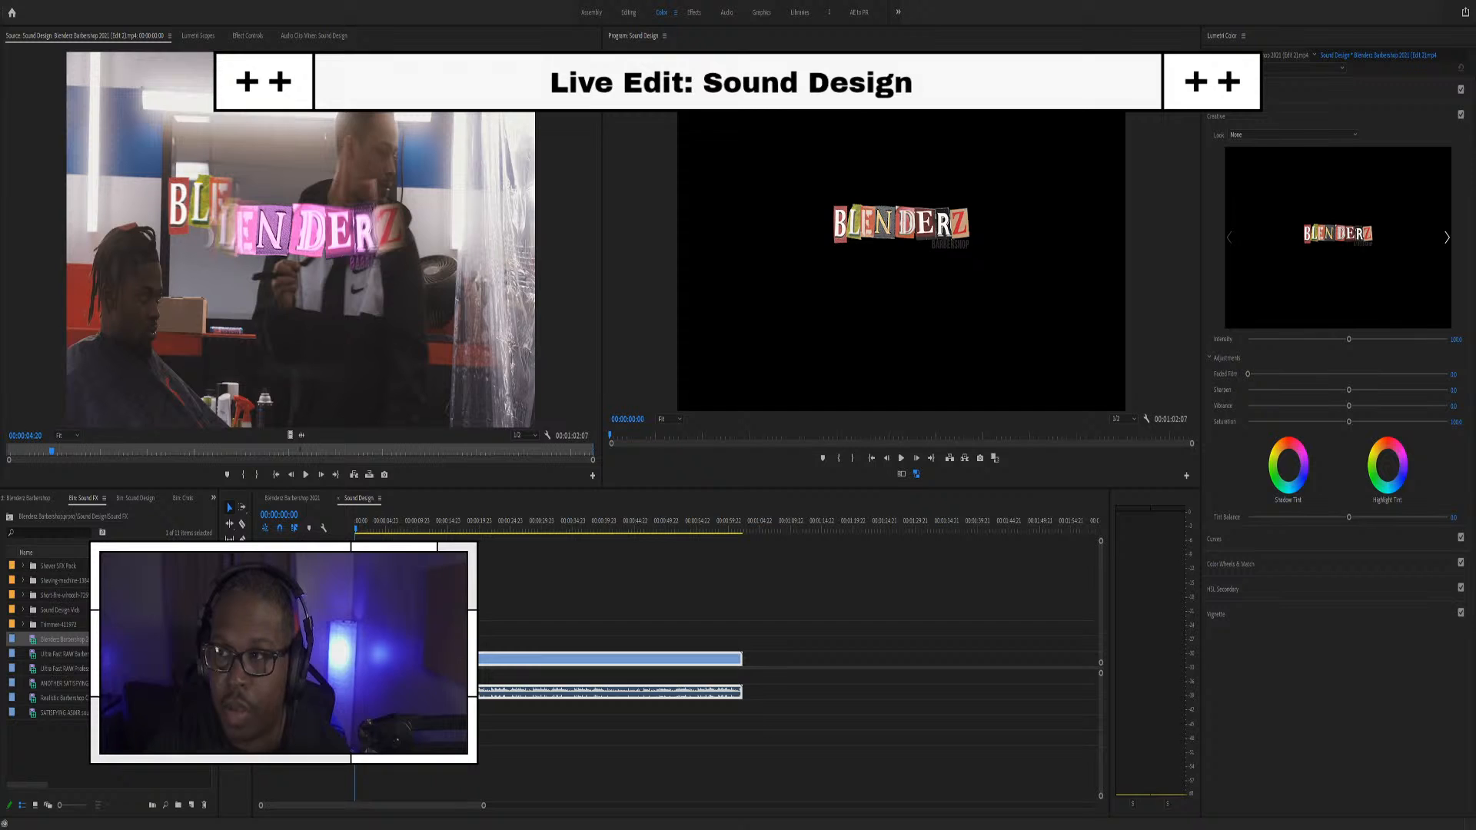
click(491, 589)
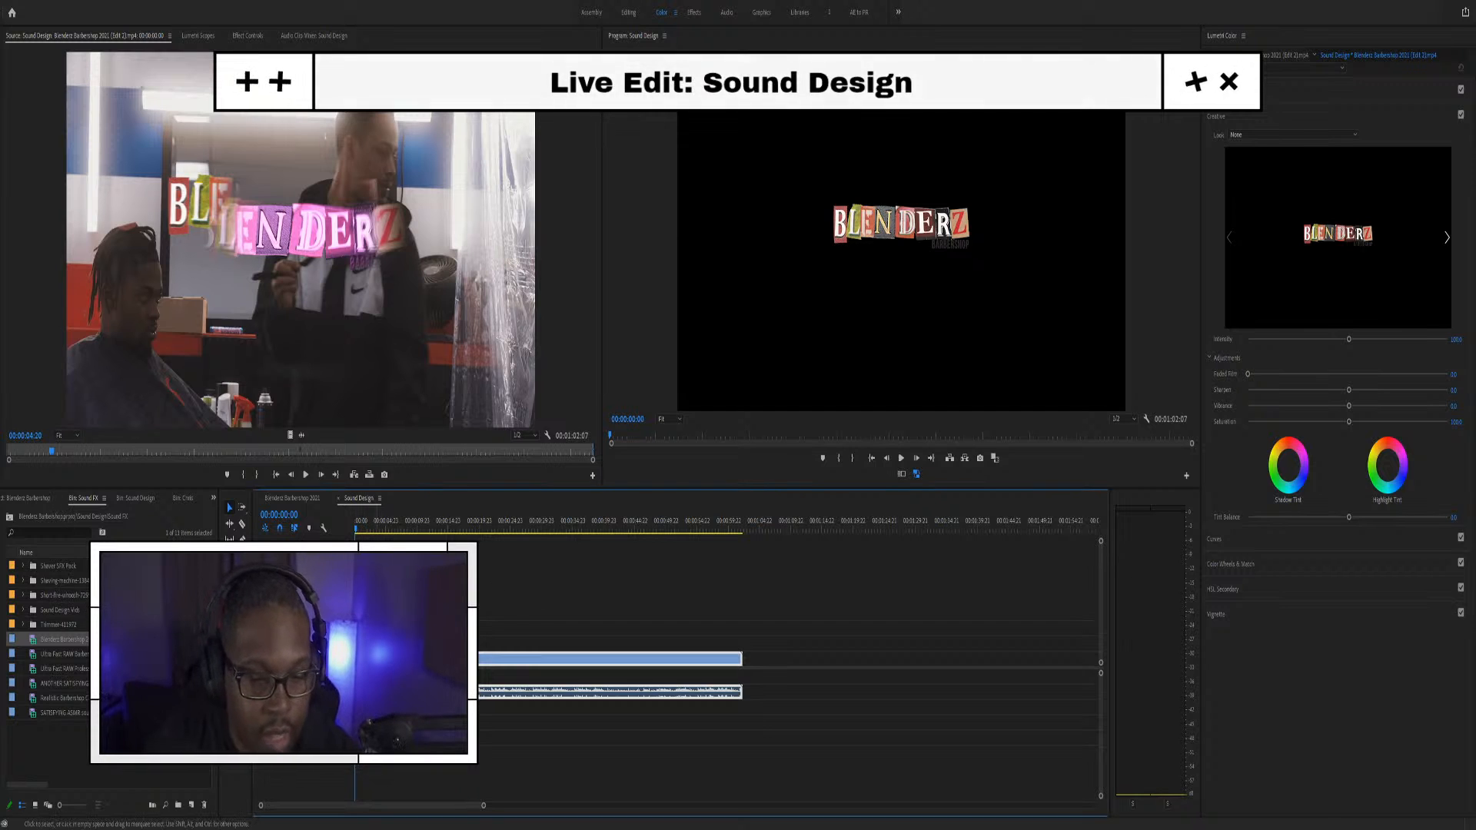
key(=)
key(=)
key(=)
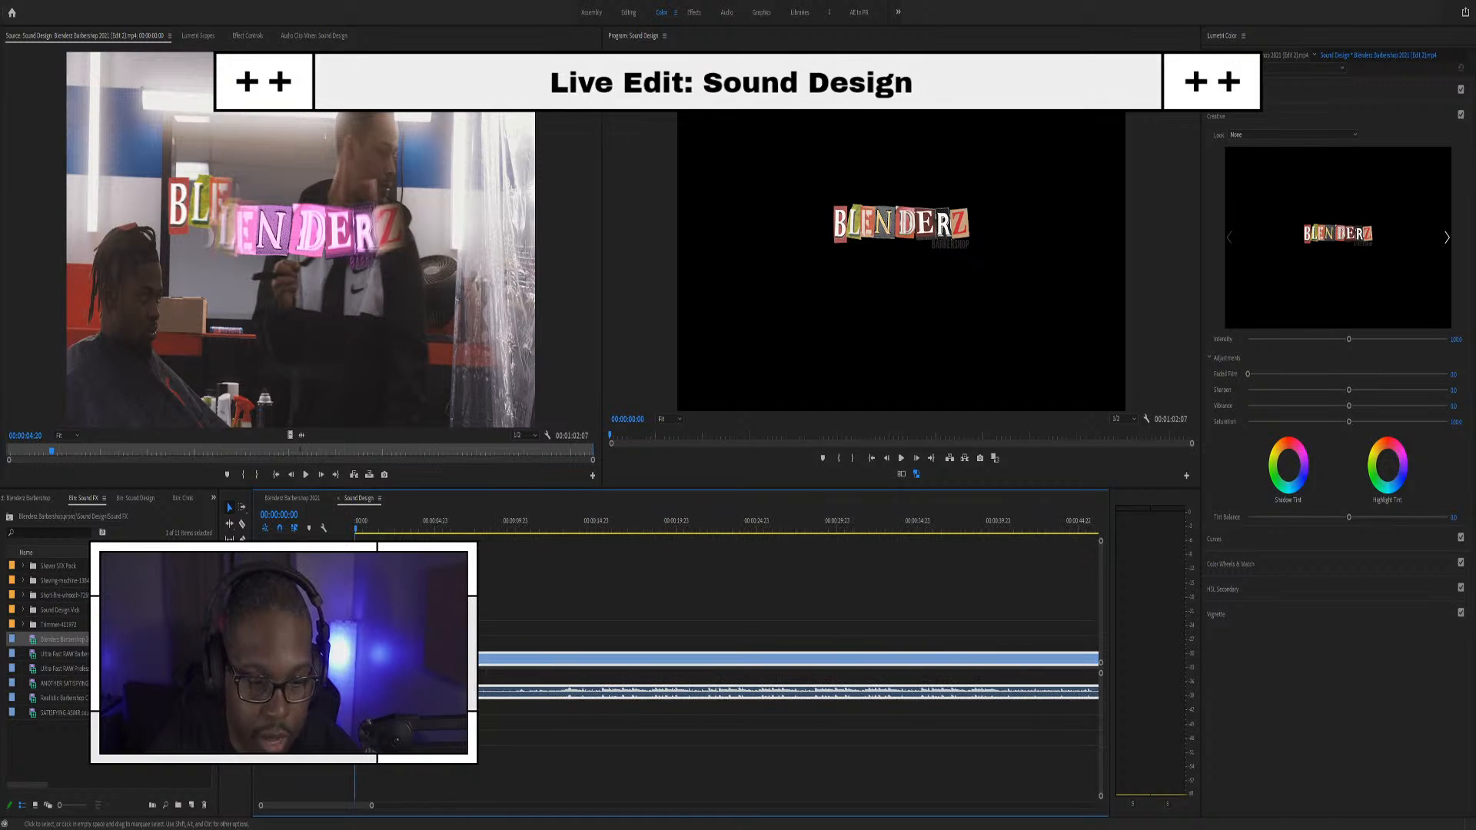
drag(356, 527, 353, 528)
key(=)
key(=)
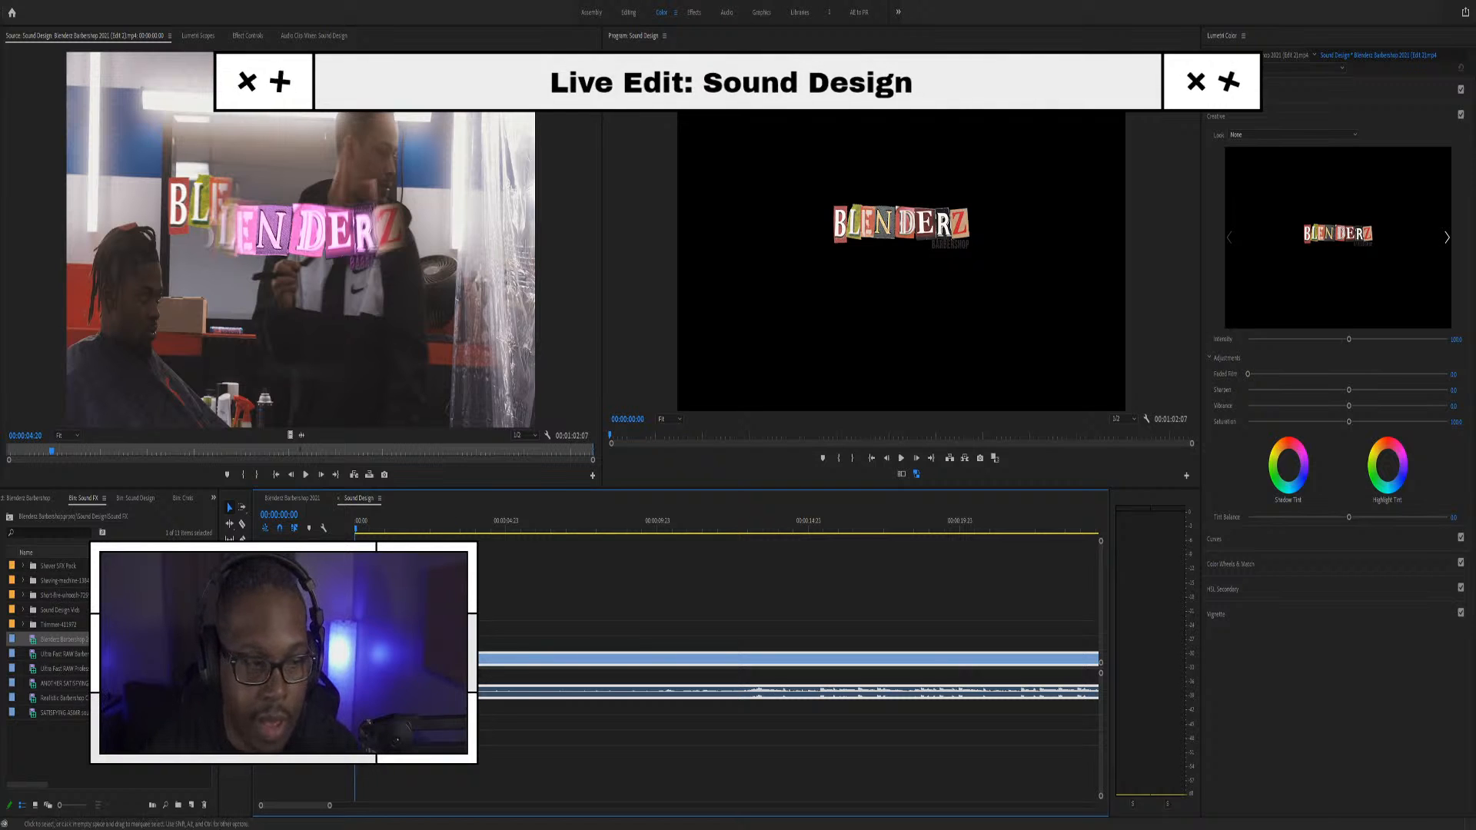
Audition the Ultra Fast RAW Barbershop Sounds and Realistic Barbershop Clippers ASMR clips and look inside the Shaver SFX Pack bin
double_click(40, 657)
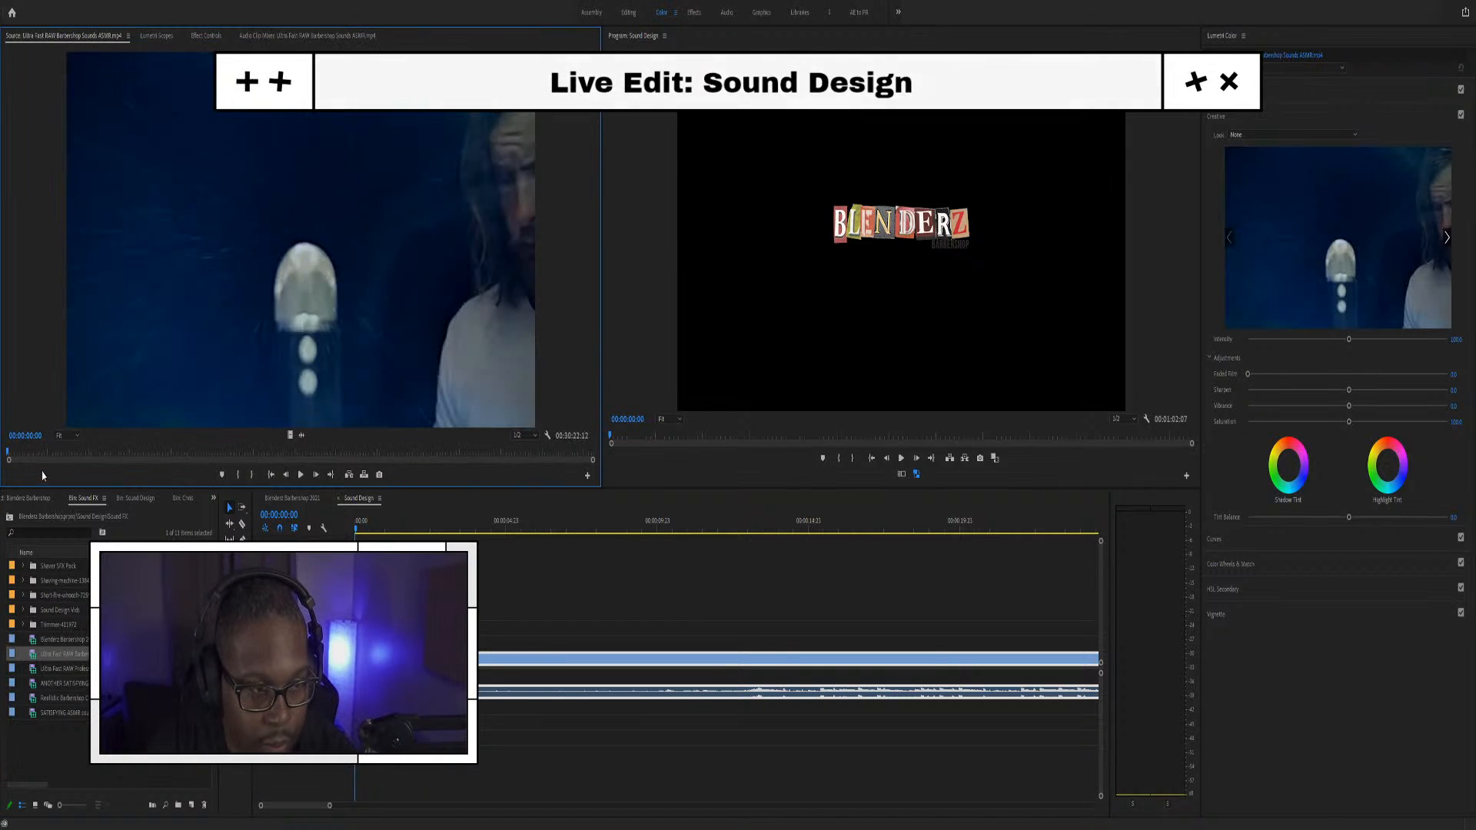
key(shift+1)
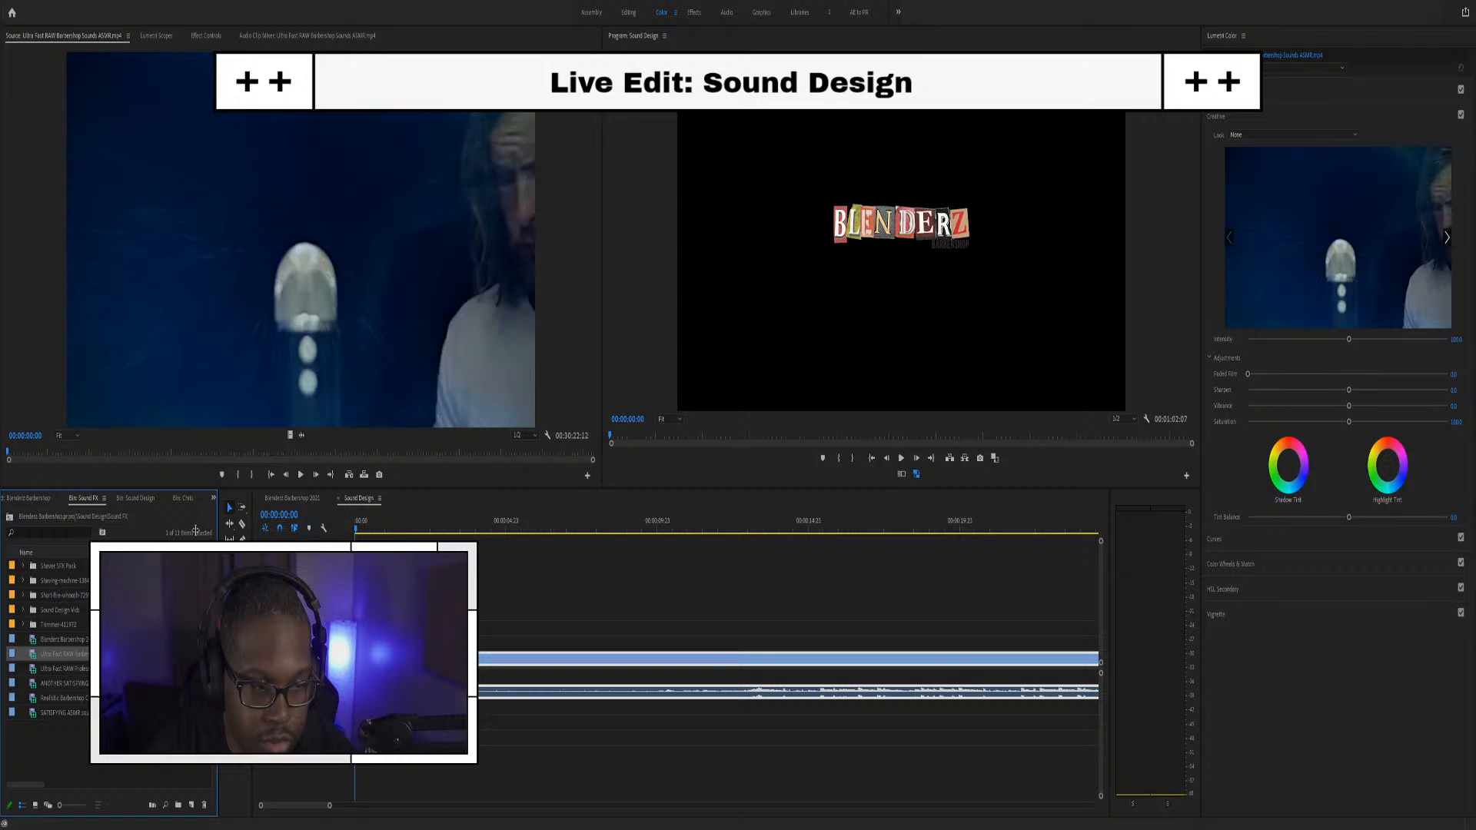
click(22, 567)
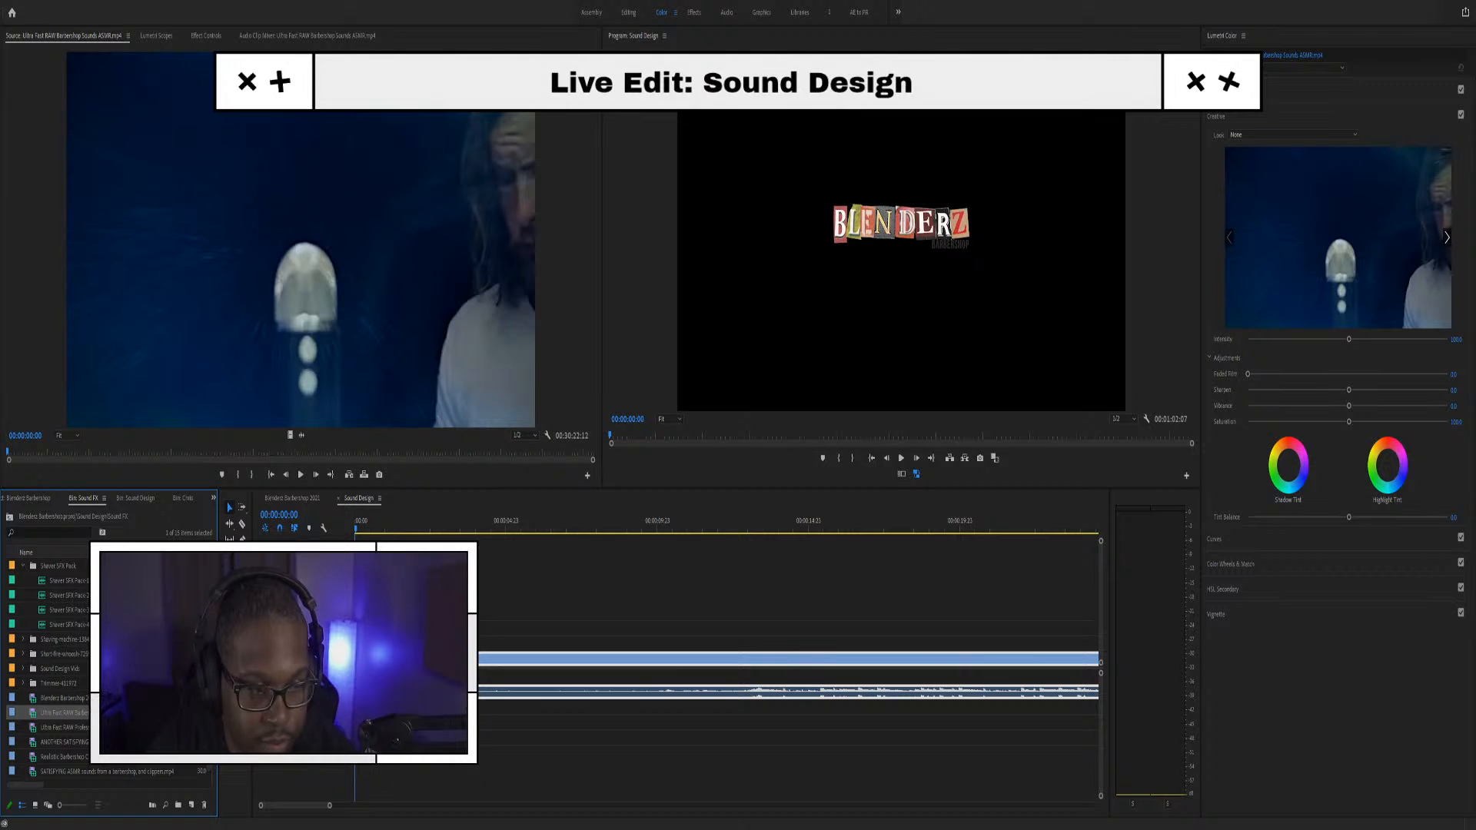
click(60, 451)
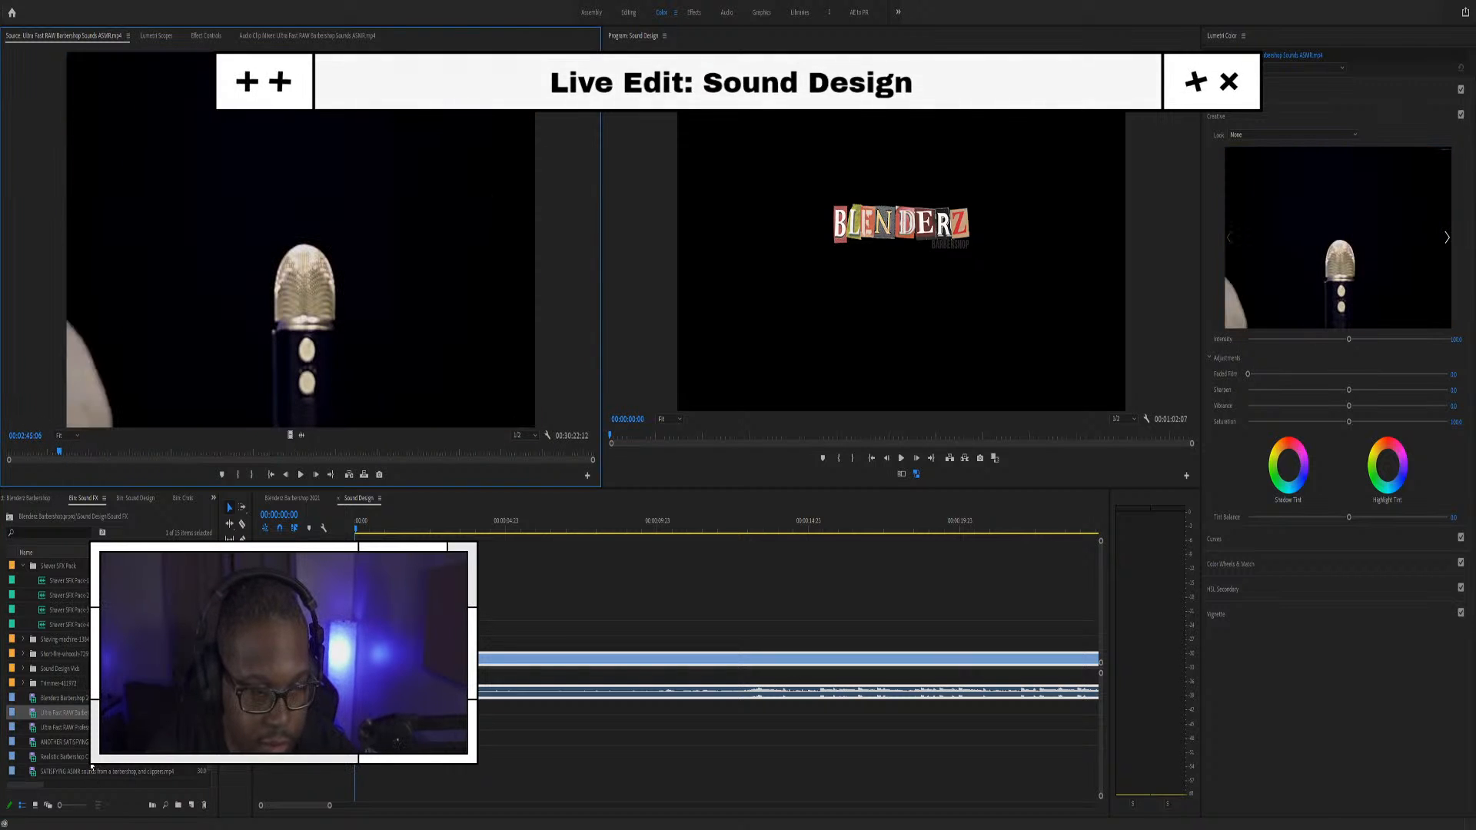
double_click(77, 757)
drag(16, 451, 41, 451)
key(space)
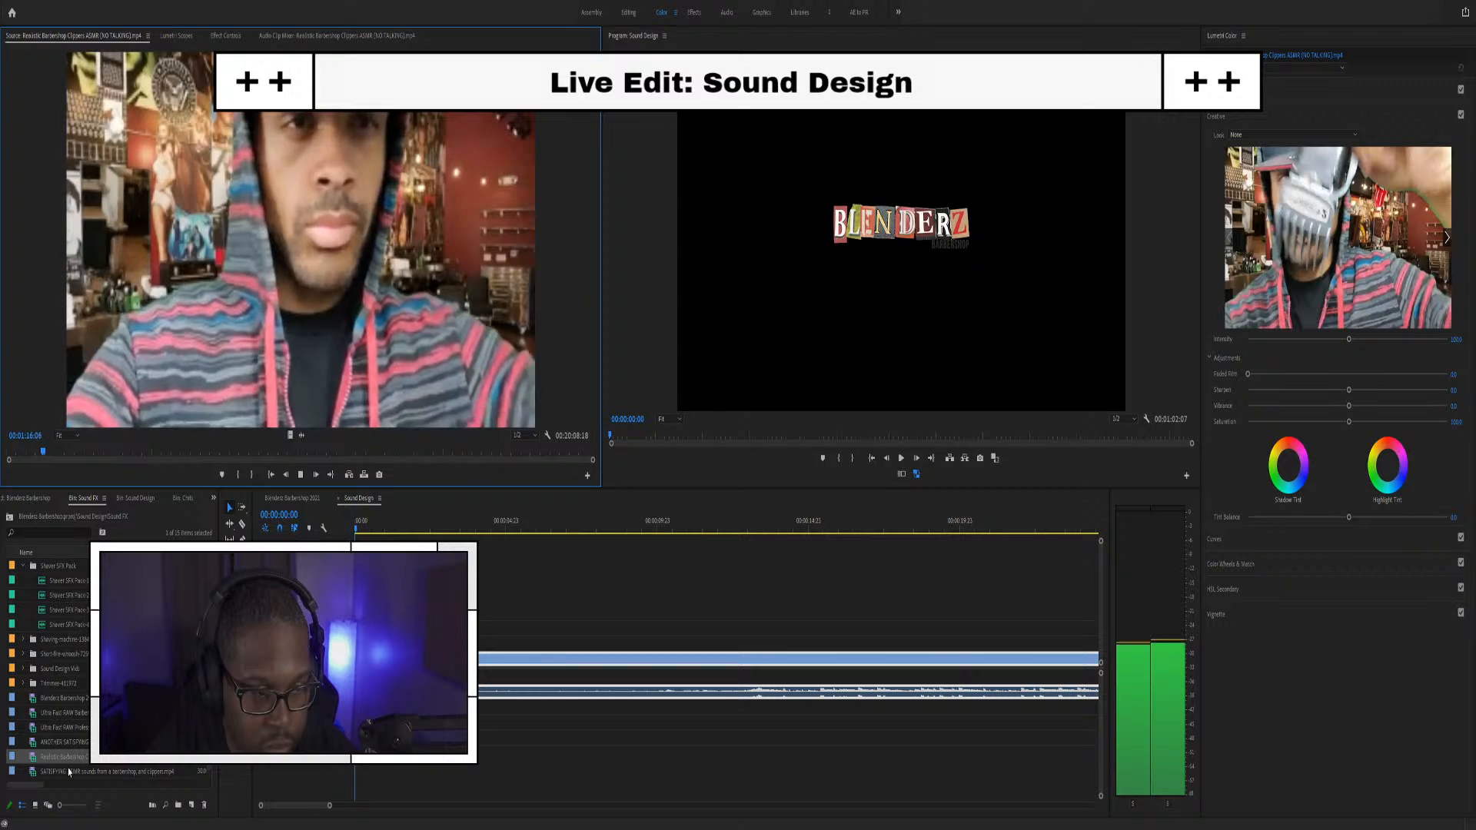
Open the SATISFYING ASMR barbershop and clippers clip in the source monitor and mark an 00:00:11:24 range ending at 00:00:20:19
double_click(72, 770)
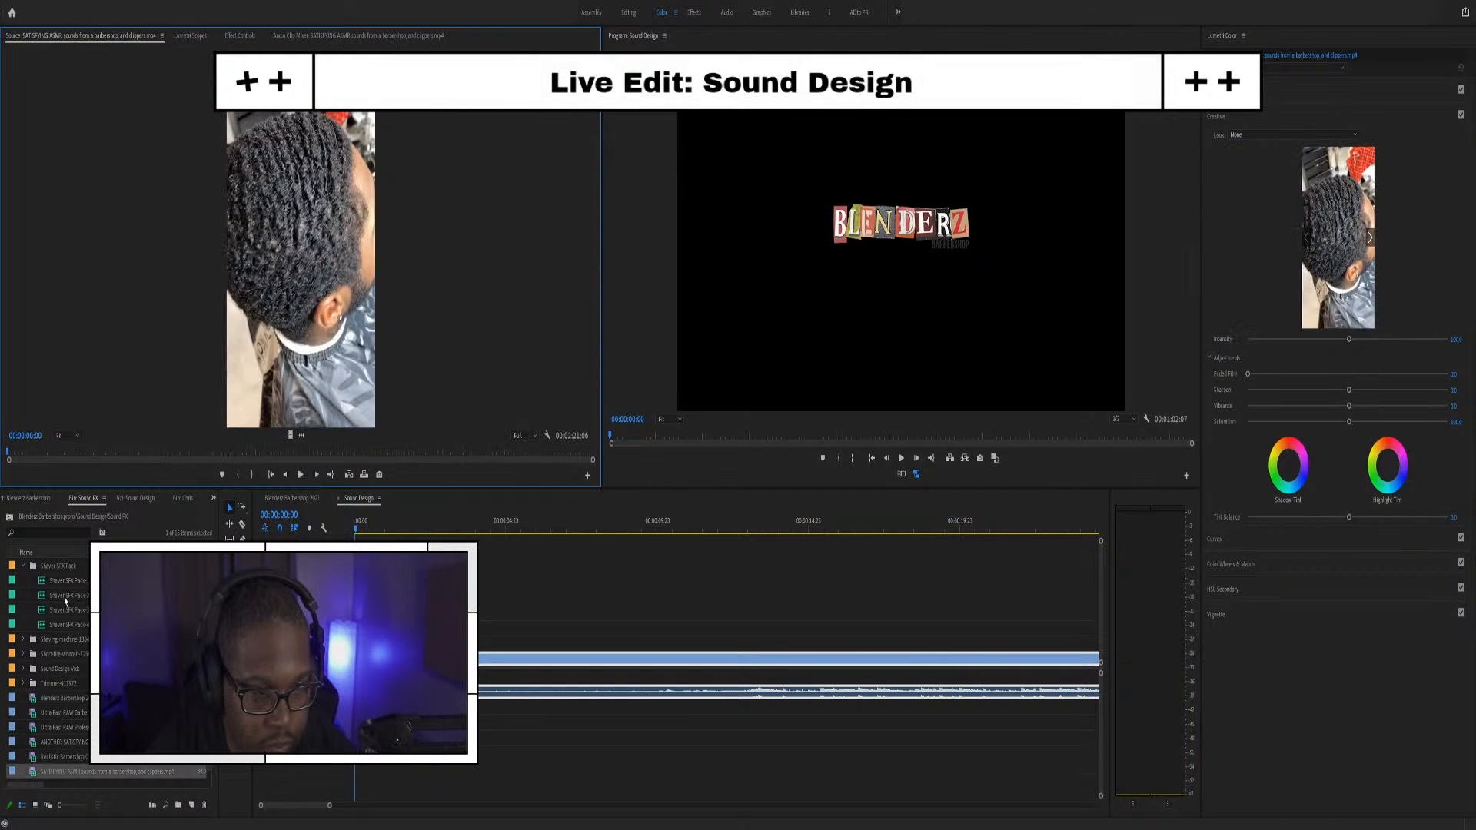
key(space)
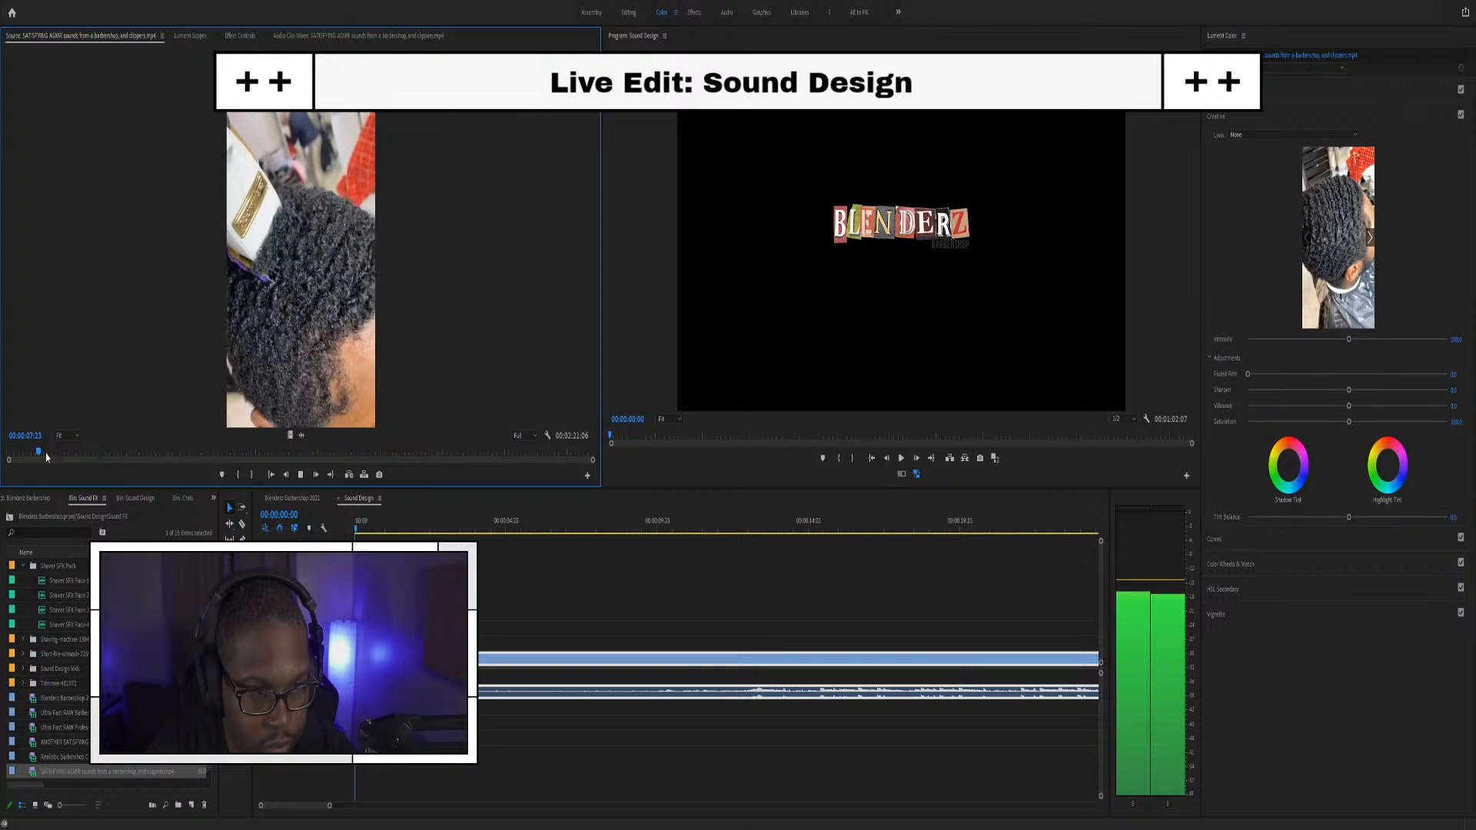
drag(47, 456, 71, 452)
drag(74, 452, 91, 449)
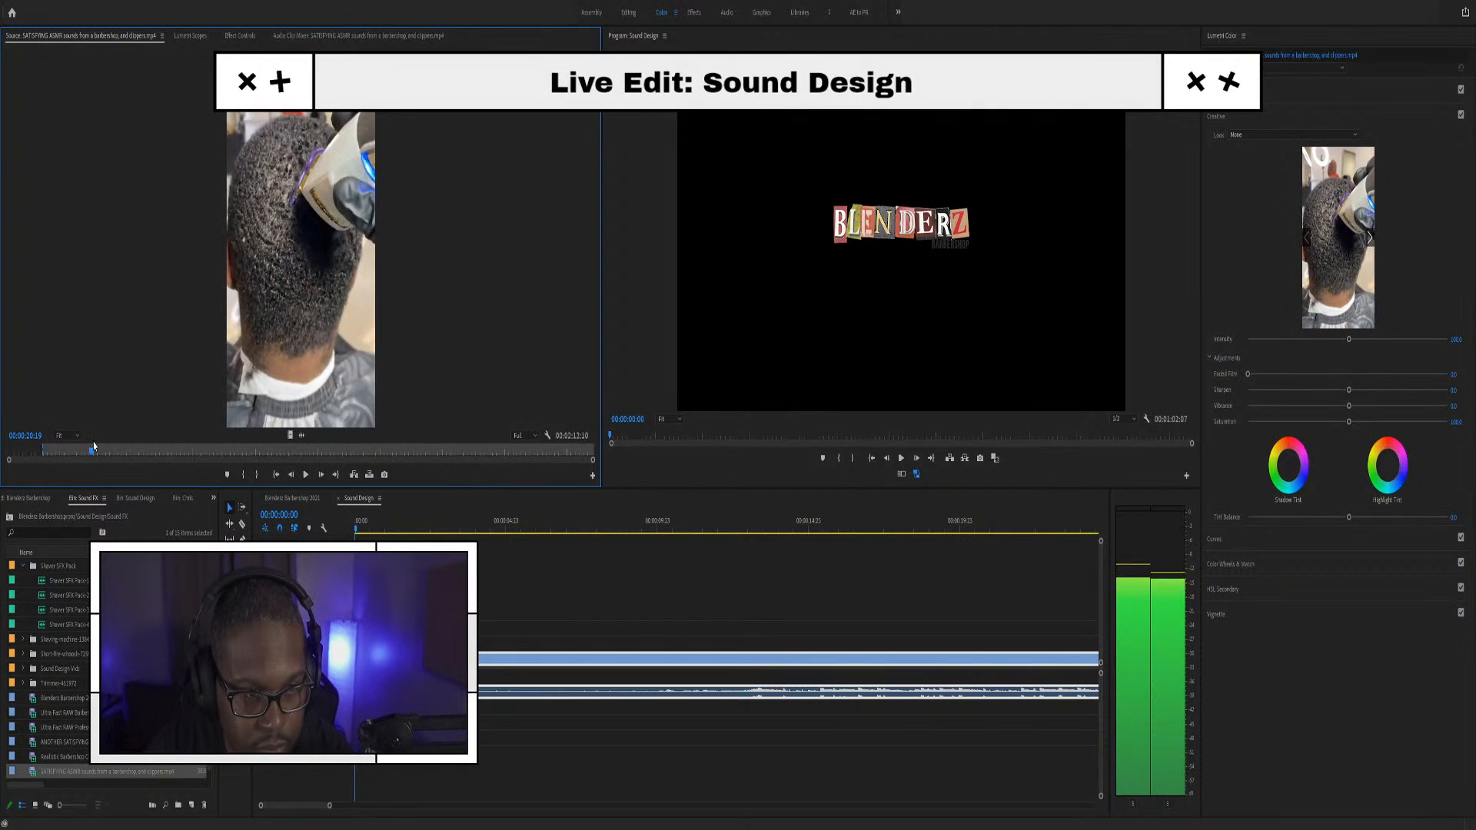
key(o)
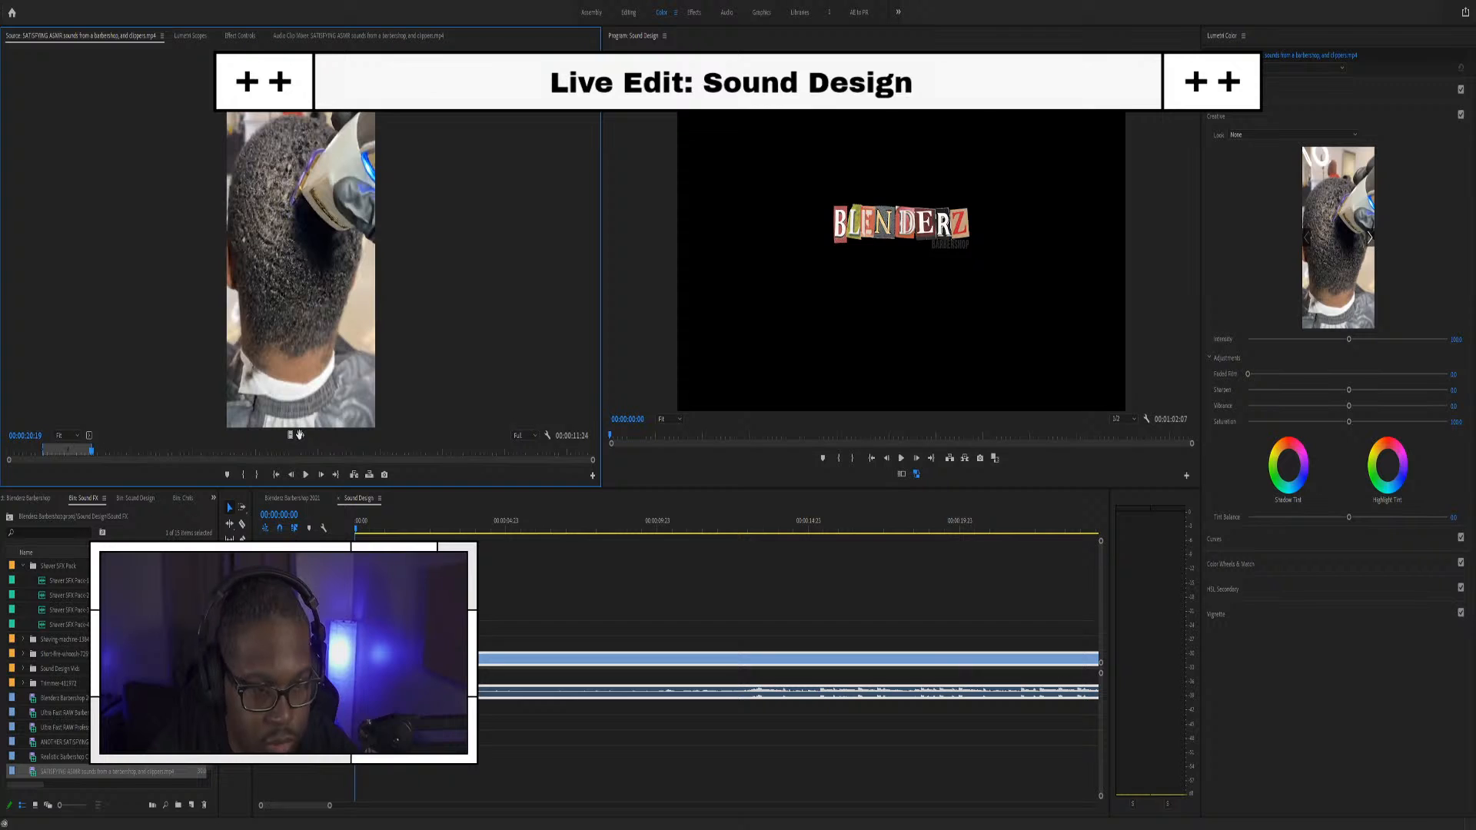
Place only the marked range's audio at the start of the sequence and extend its end to about 00:00:13
drag(301, 437, 356, 677)
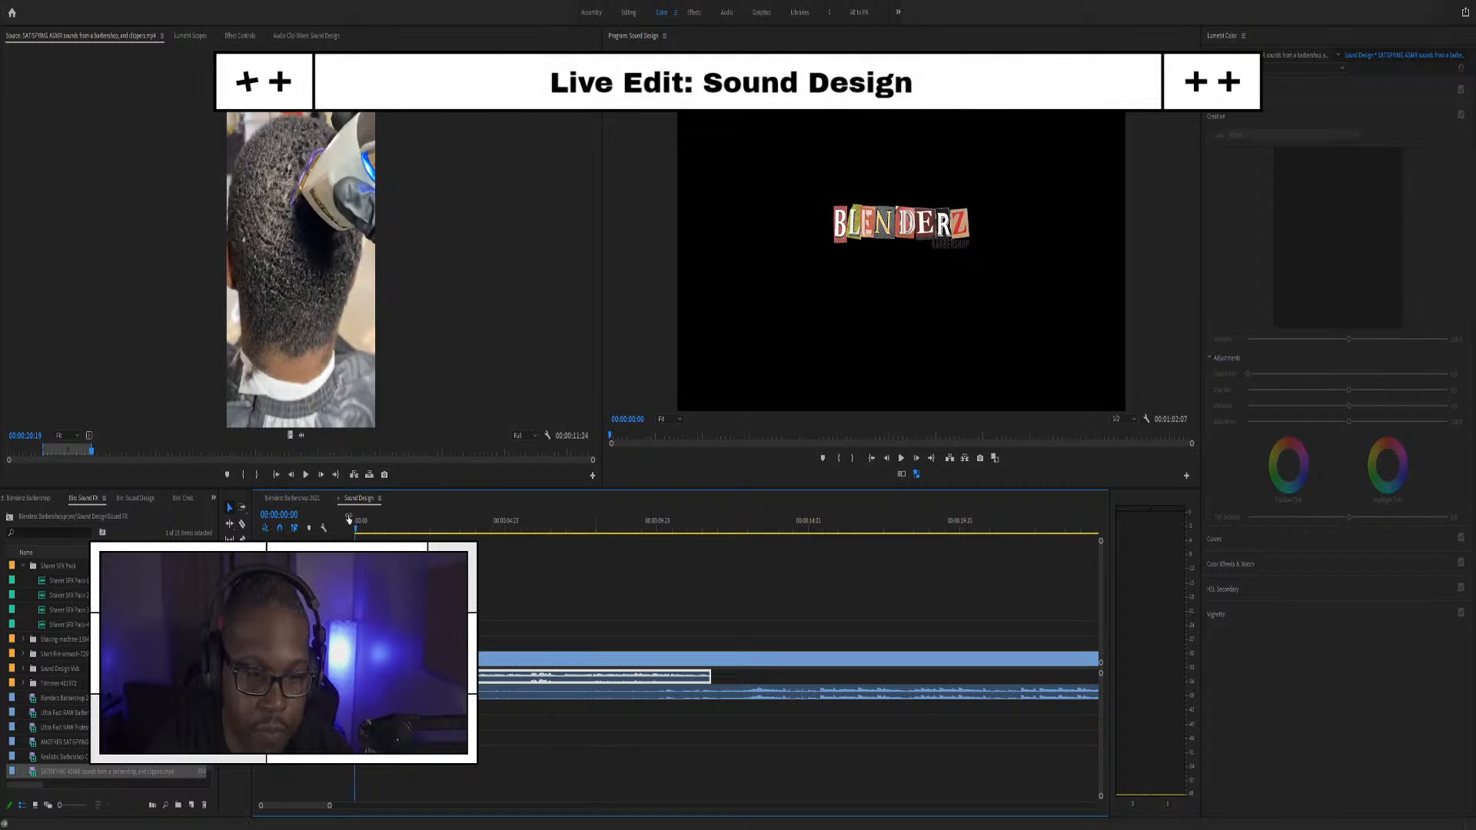
key(space)
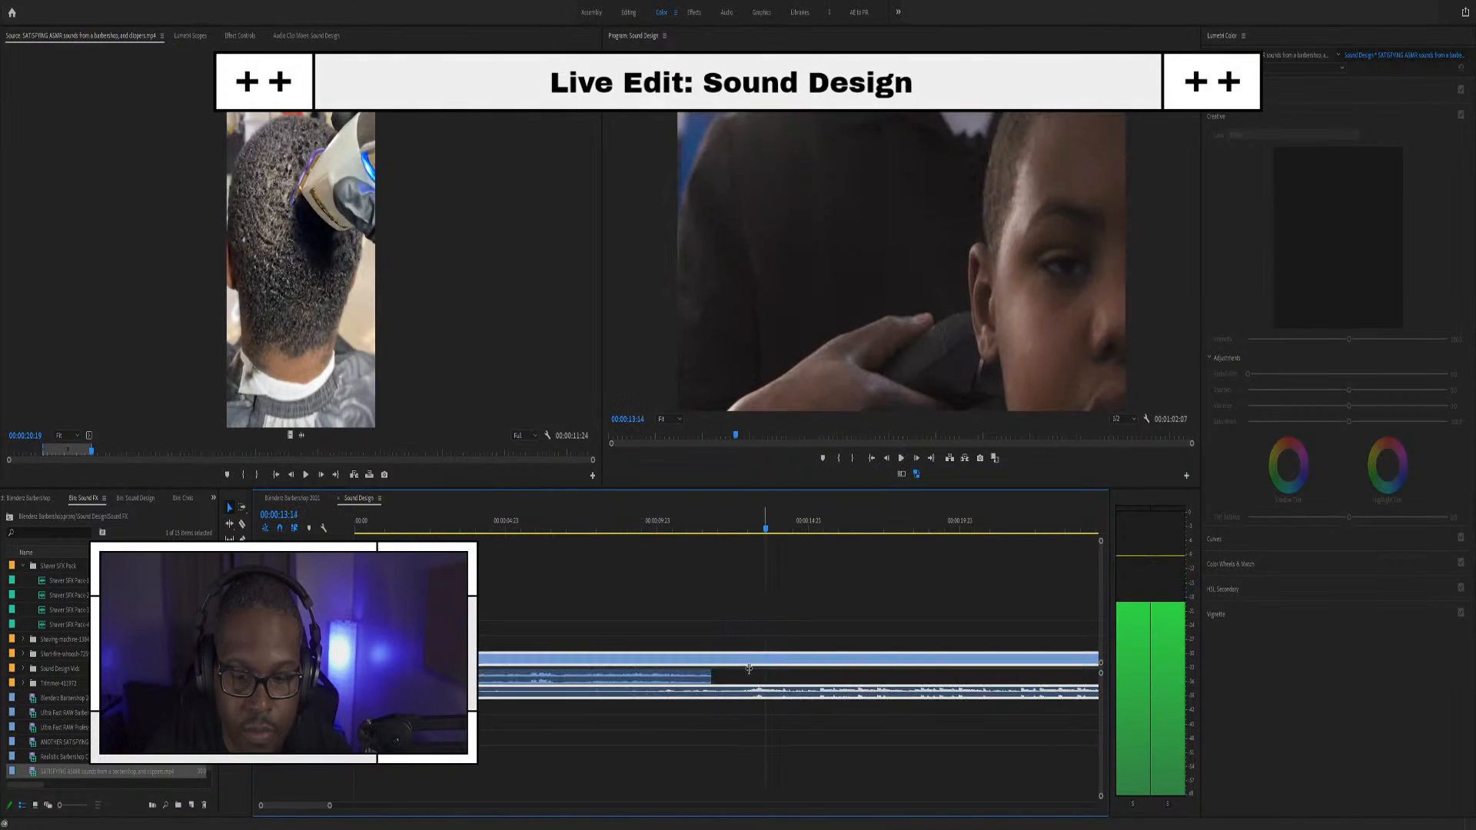
key(space)
drag(710, 676, 816, 676)
key(space)
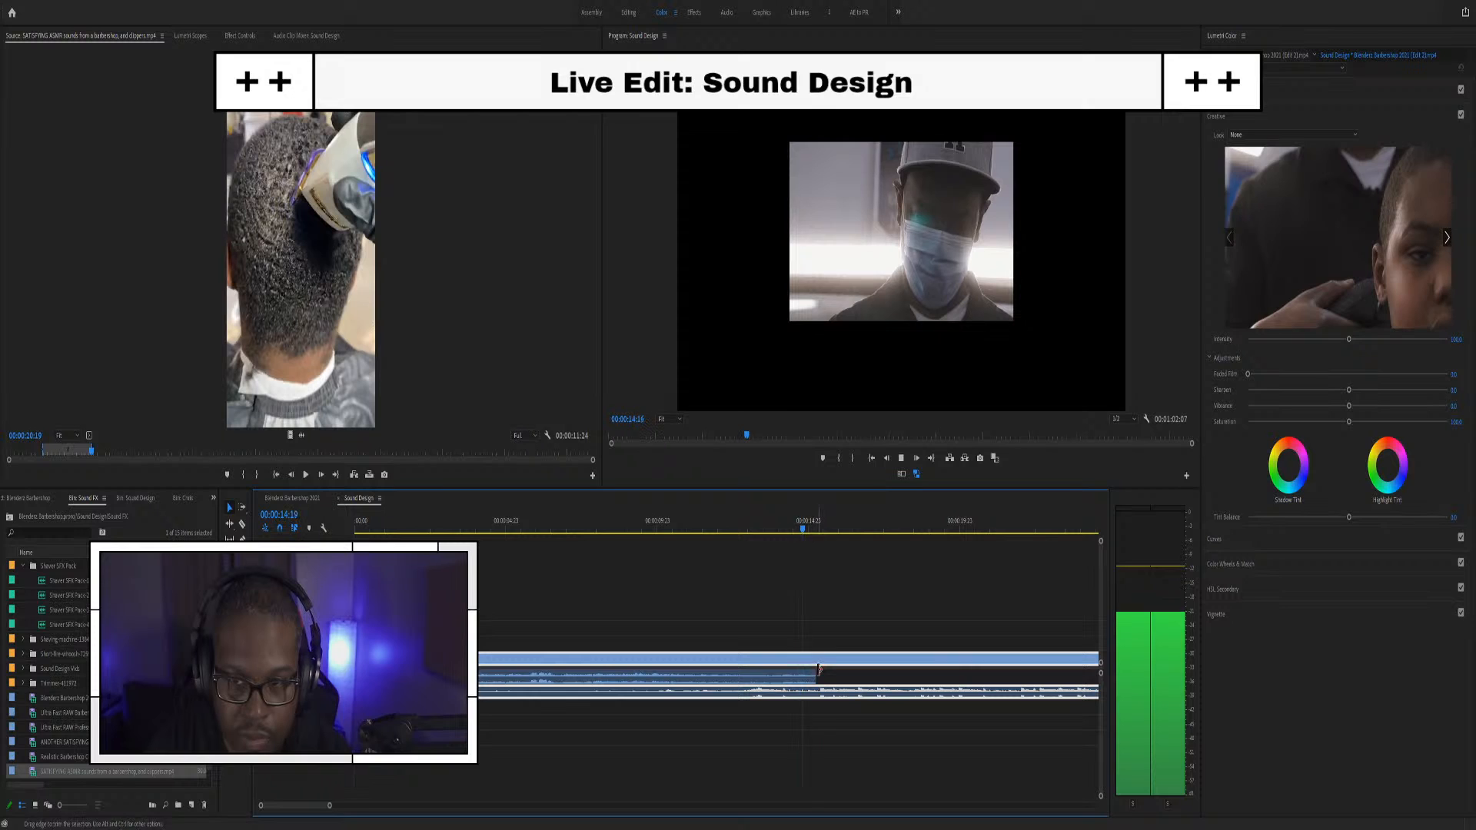
key(space)
drag(815, 675, 757, 676)
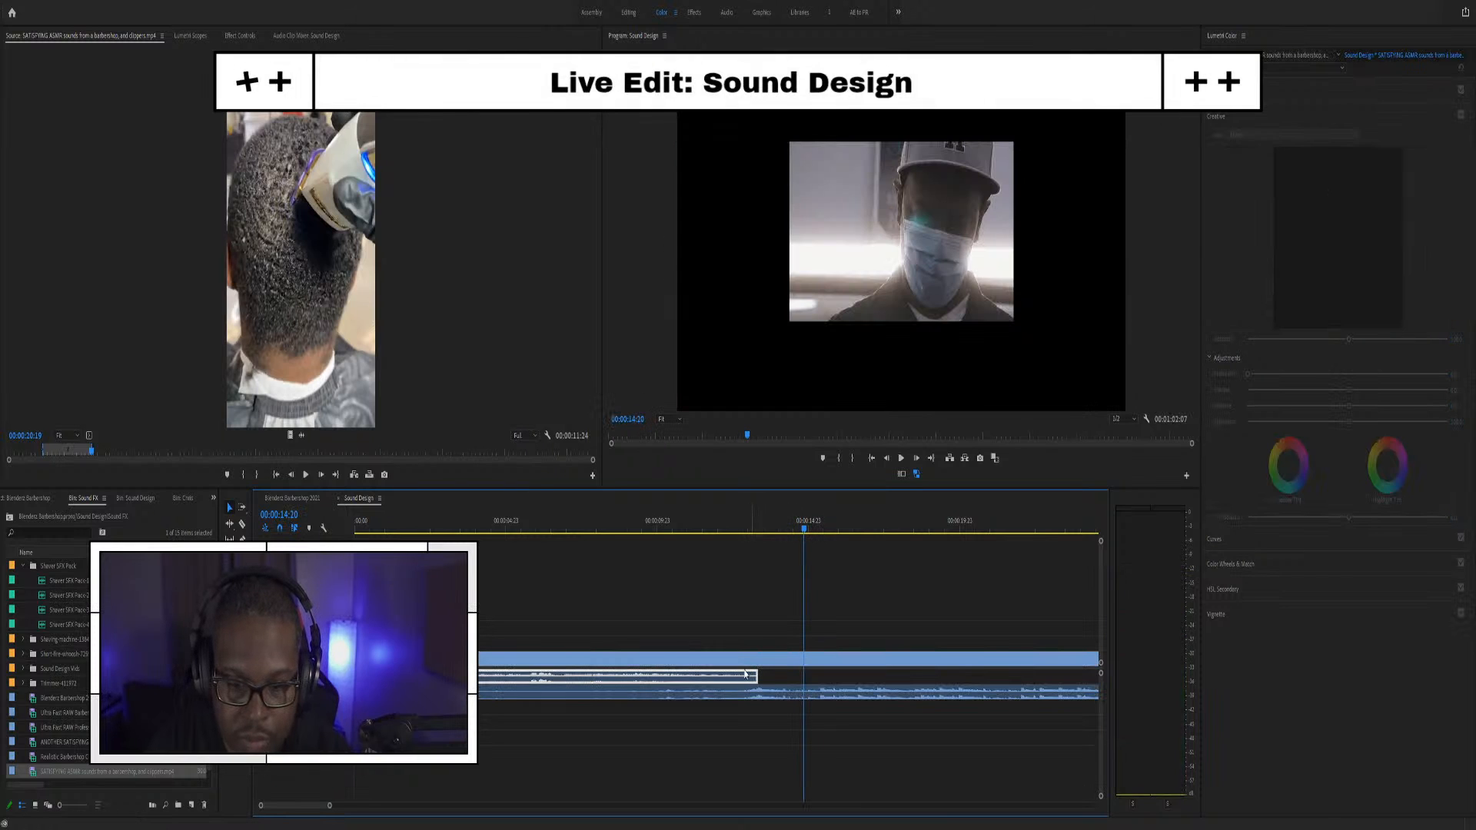
Cut out the loud spot near 00:00:06 in the clippers audio, close the gap and play the result
click(506, 525)
key(space)
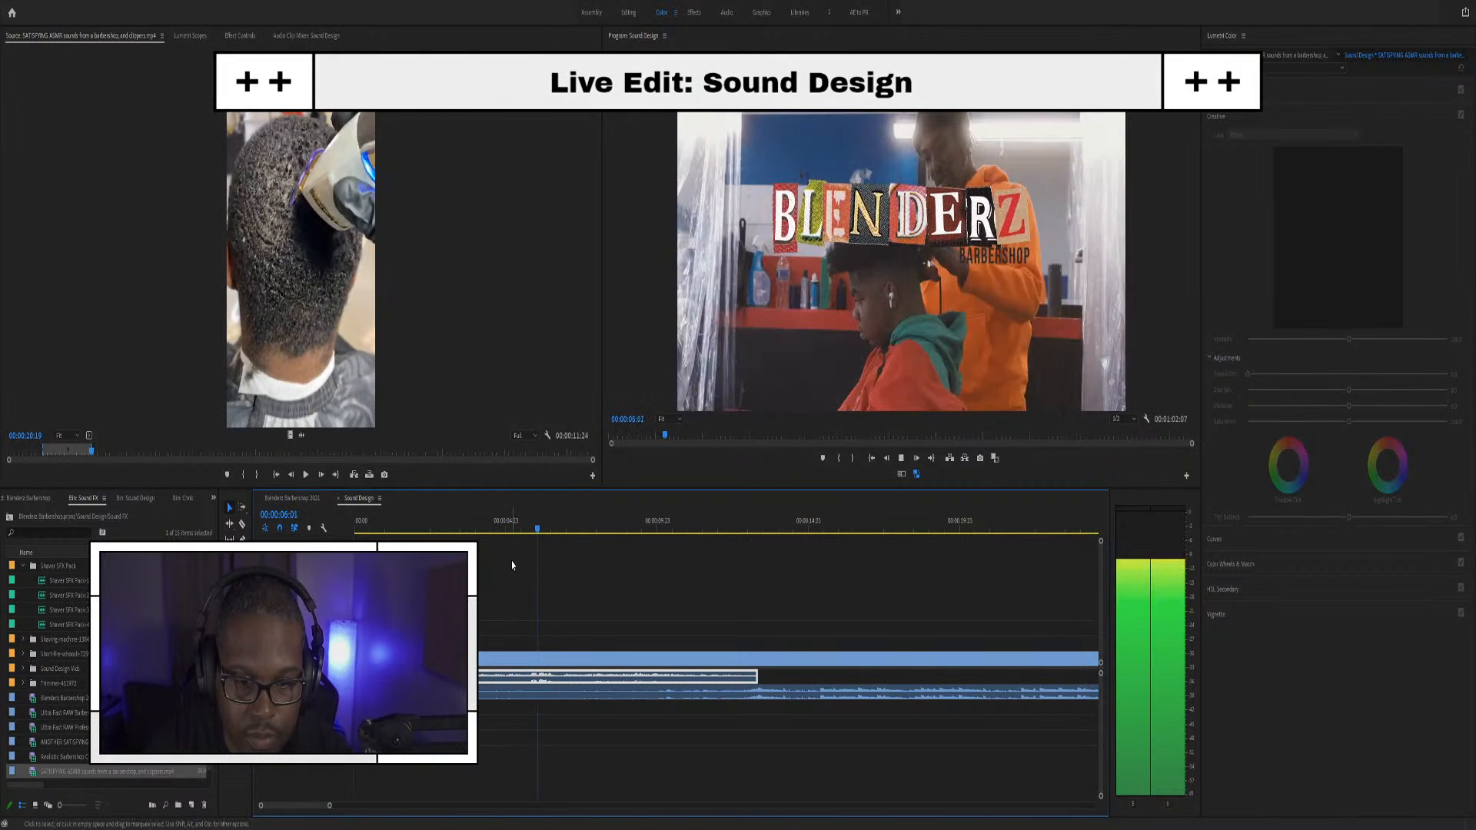
key(space)
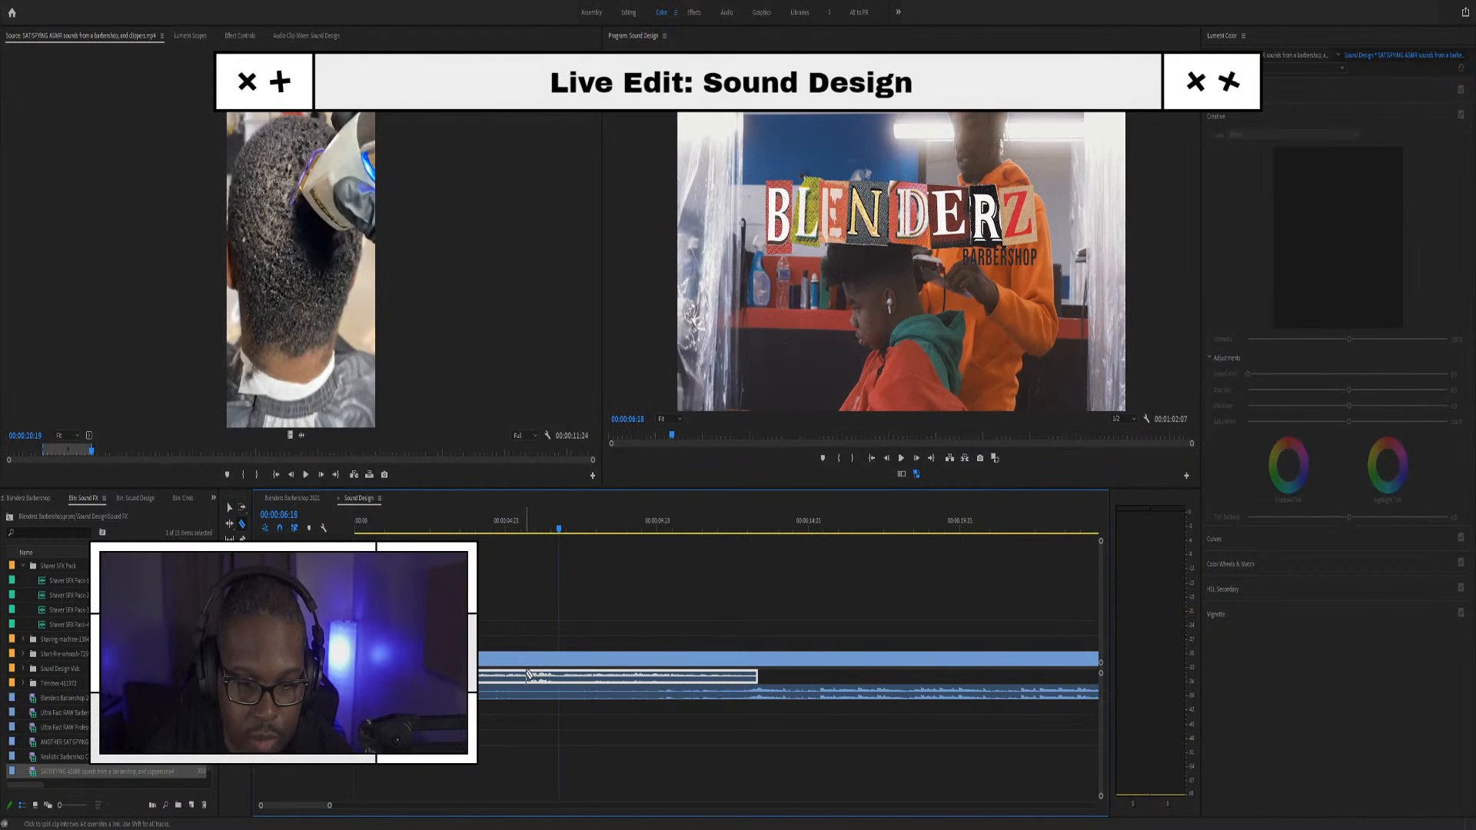
click(529, 676)
key(v)
mouse_move(530, 676)
mouse_down()
mouse_move(559, 674)
mouse_move(538, 678)
mouse_up()
drag(735, 682, 757, 682)
key(space)
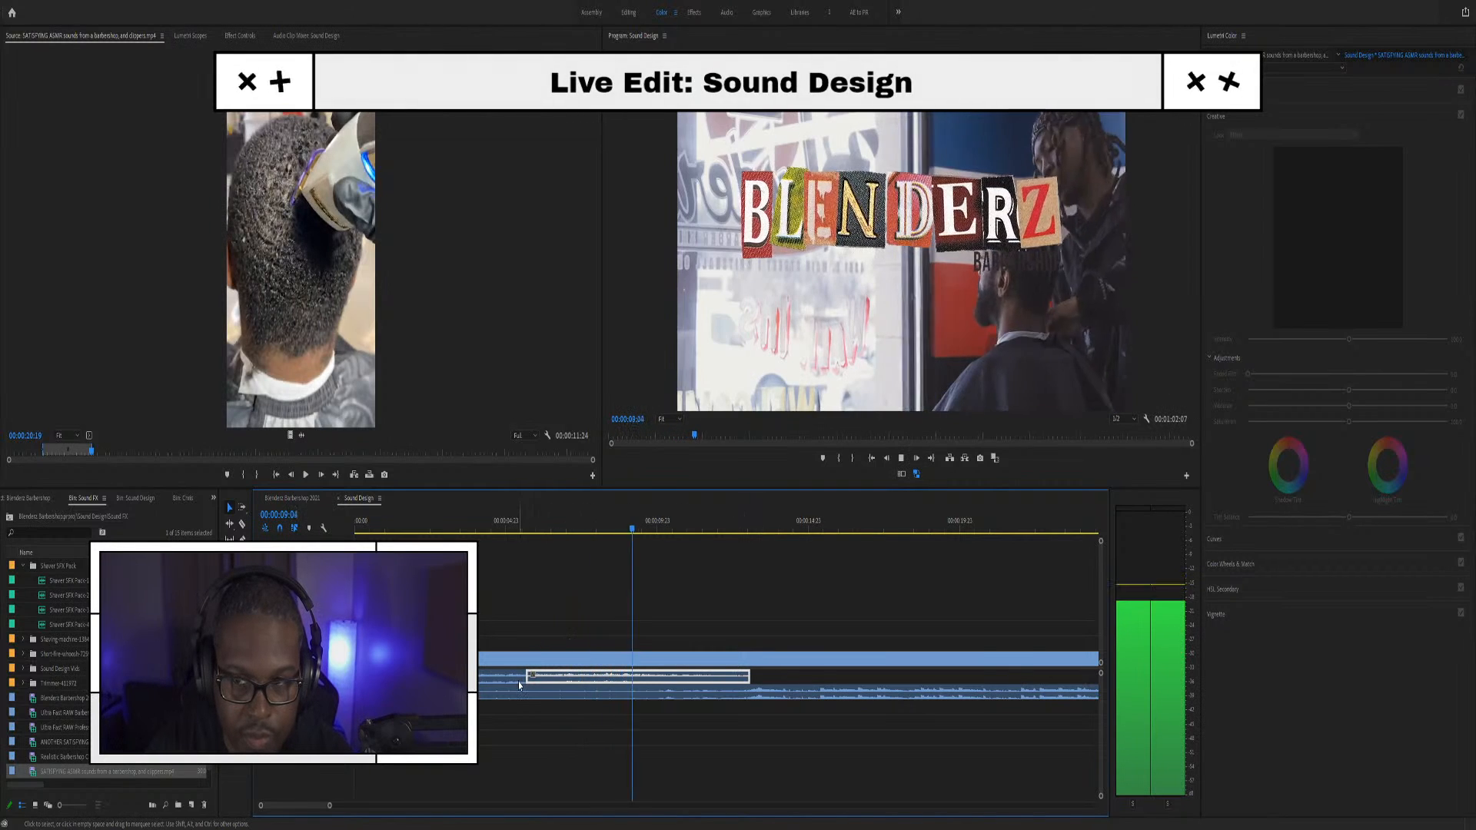
Rearrange the audio tracks so both clippers pieces sit on the track directly below the barbershop edit's audio
drag(774, 677, 497, 686)
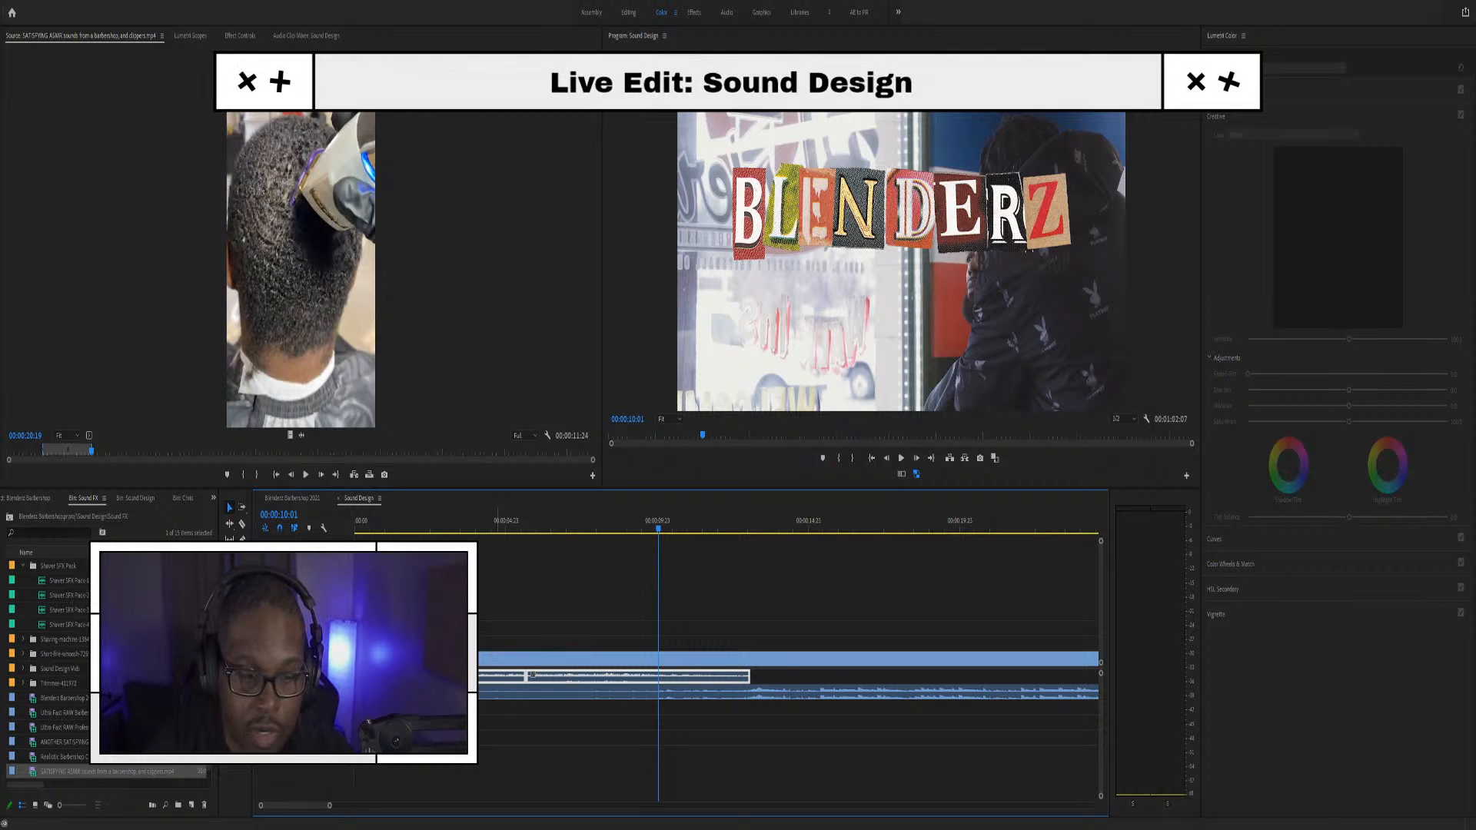
key(ctrl+shift+a)
mouse_move(308, 700)
mouse_down()
mouse_move(307, 729)
mouse_move(308, 699)
mouse_up()
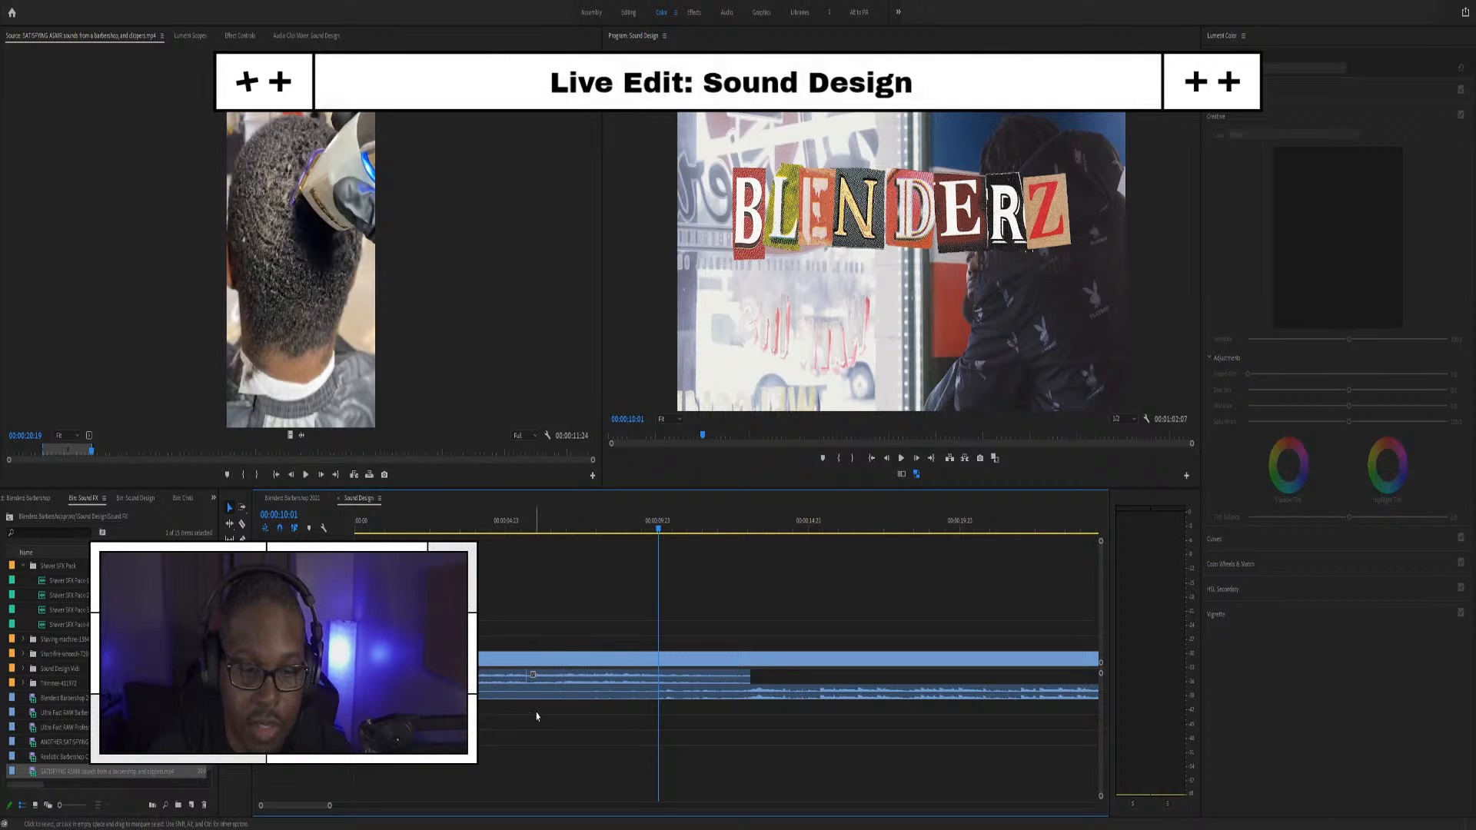
click(730, 676)
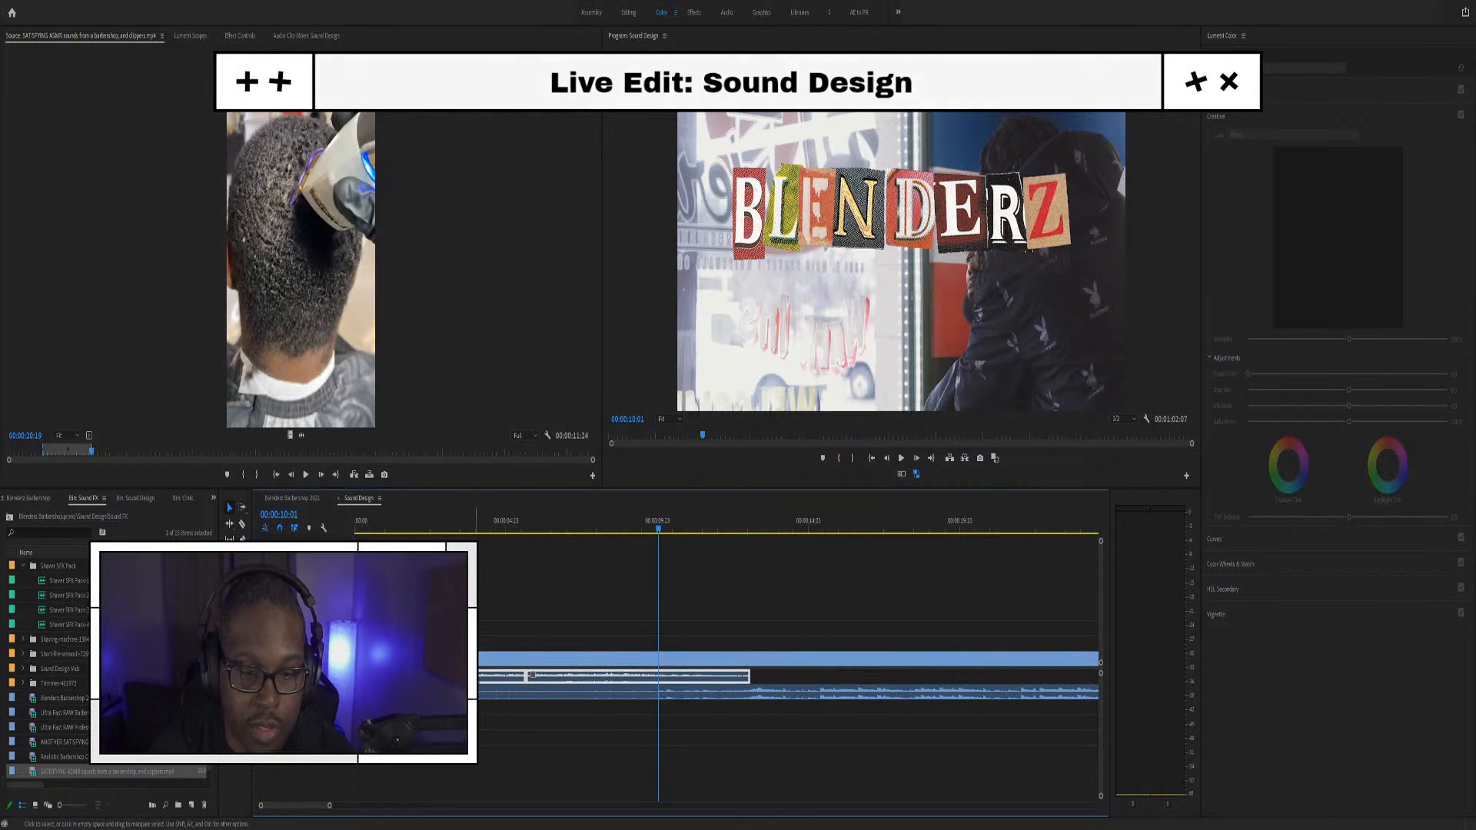
mouse_move(477, 676)
mouse_down()
mouse_move(478, 706)
mouse_move(479, 677)
mouse_up()
click(520, 708)
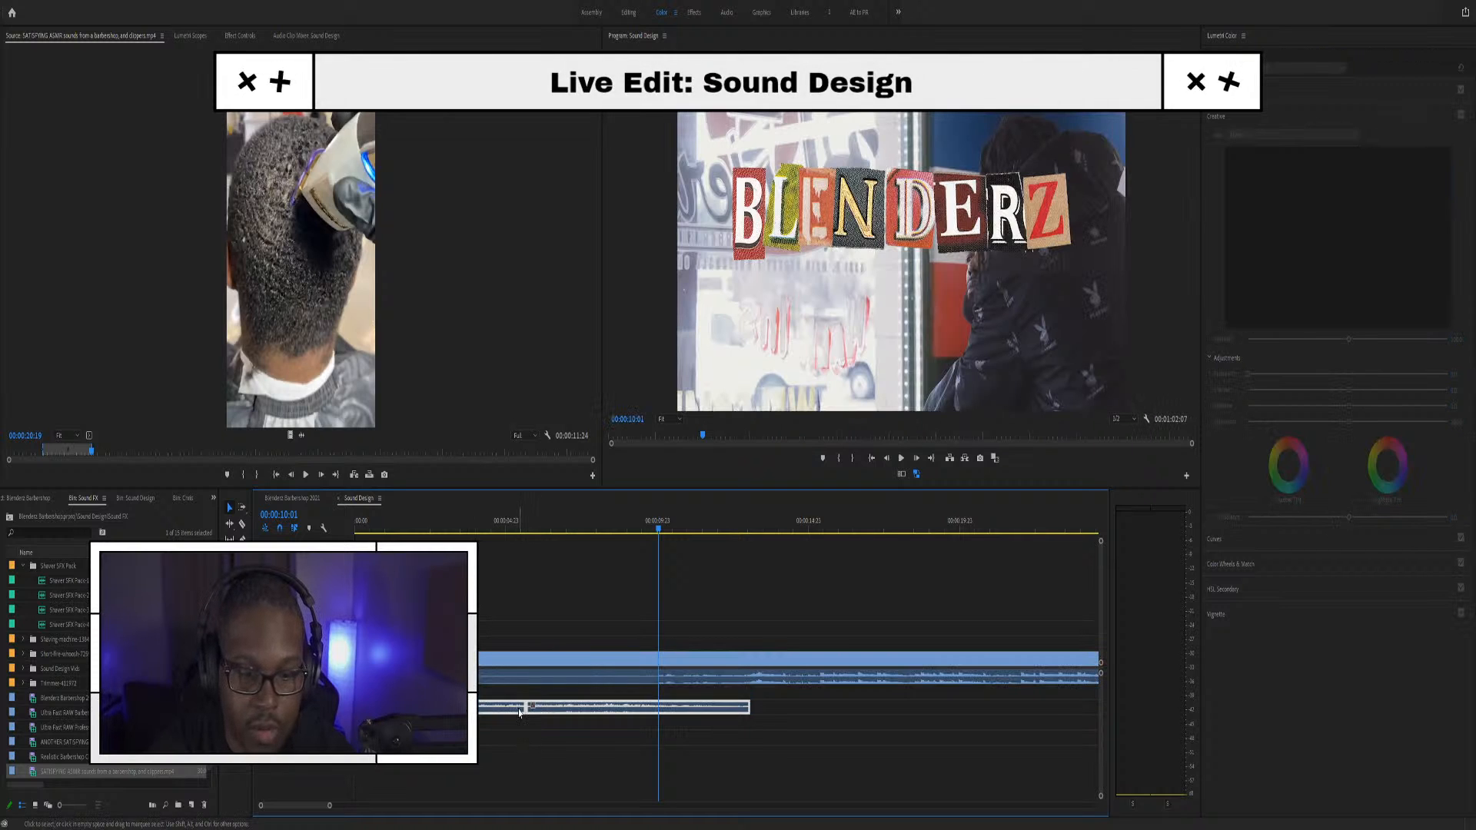
drag(514, 708, 512, 702)
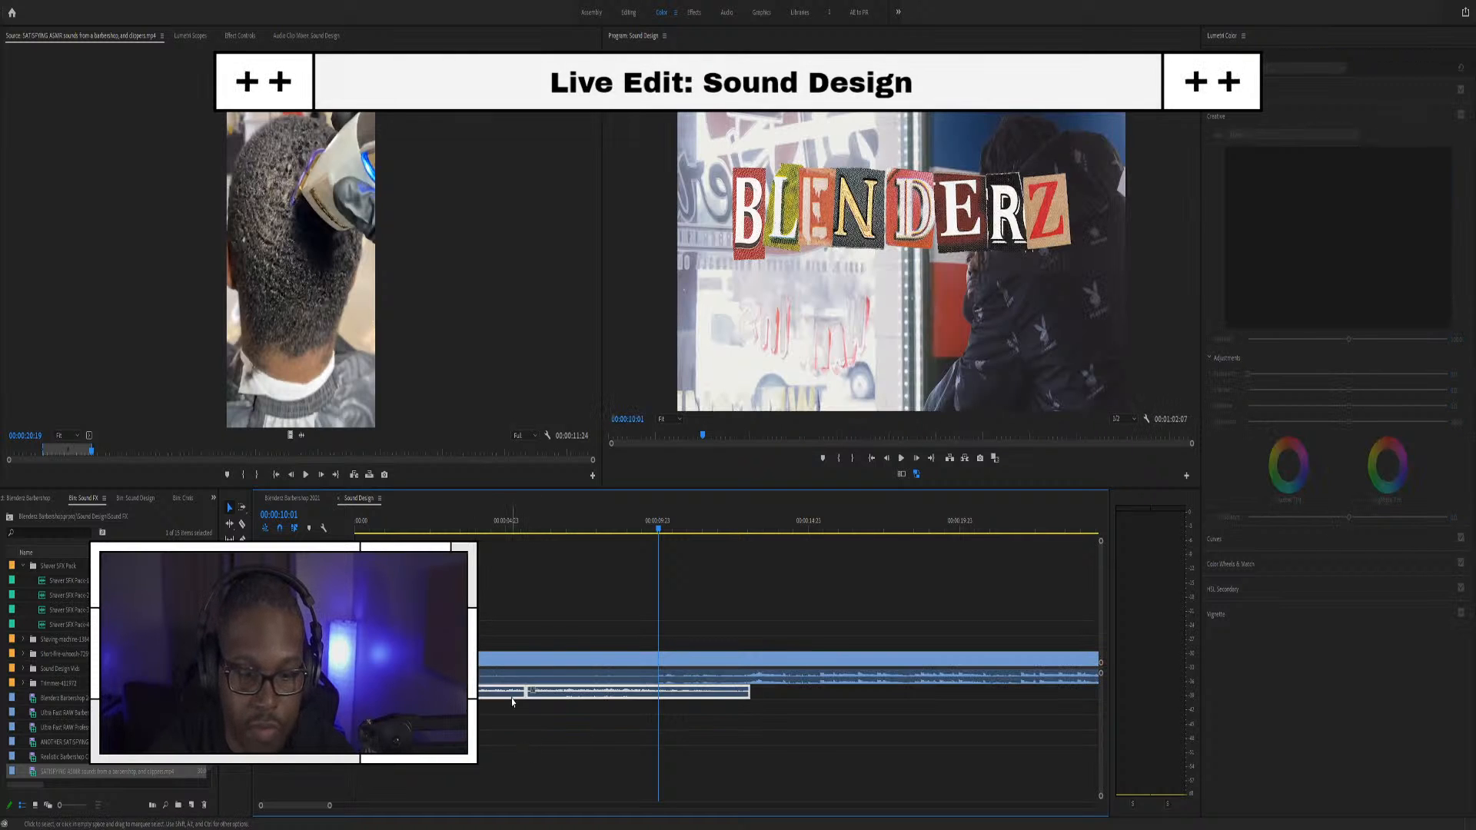
Play the opening from about 00:00:01 to 00:00:03:23 to judge the clippers level against the music
click(391, 520)
key(space)
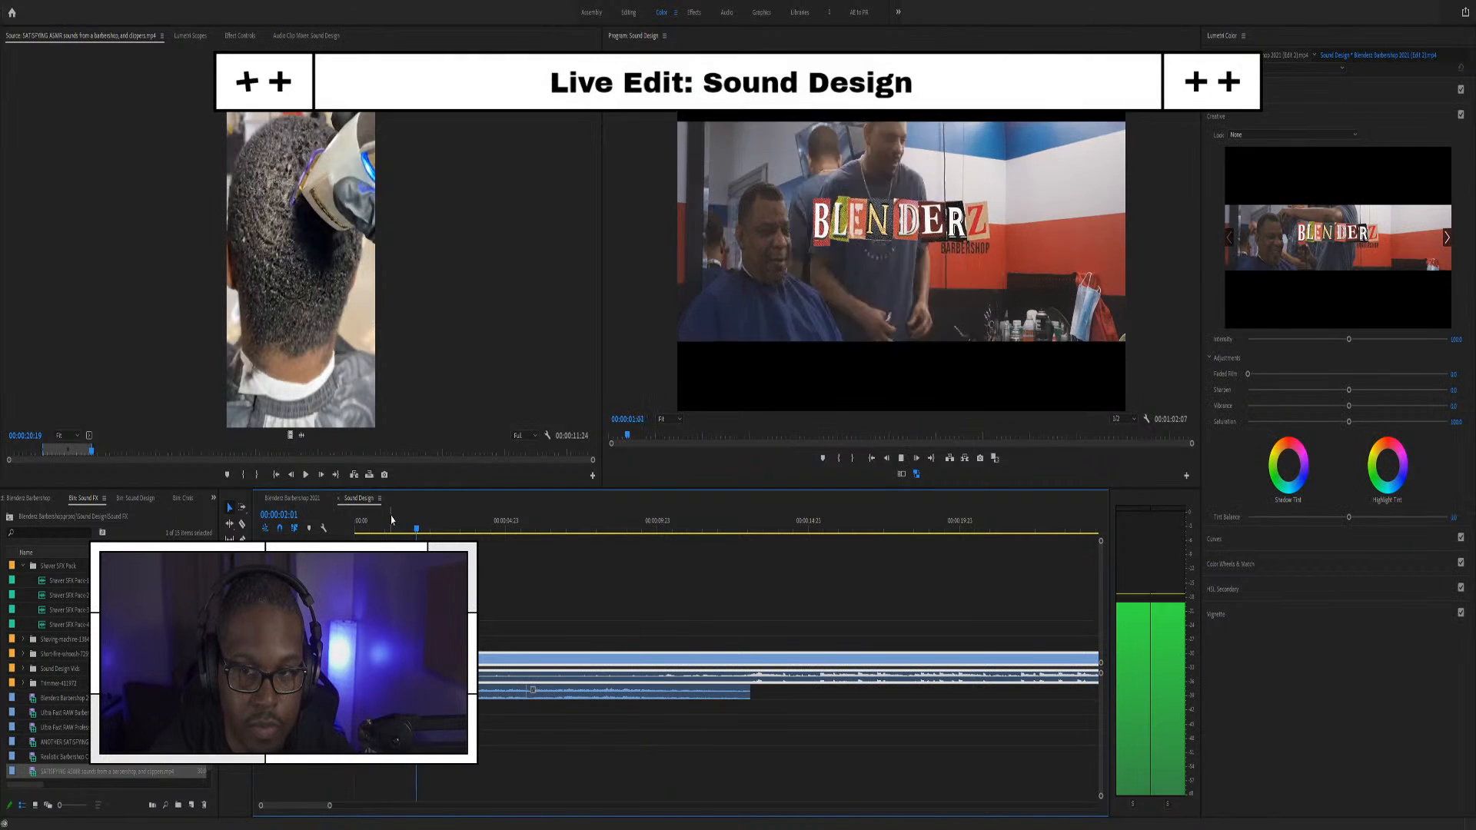
key(space)
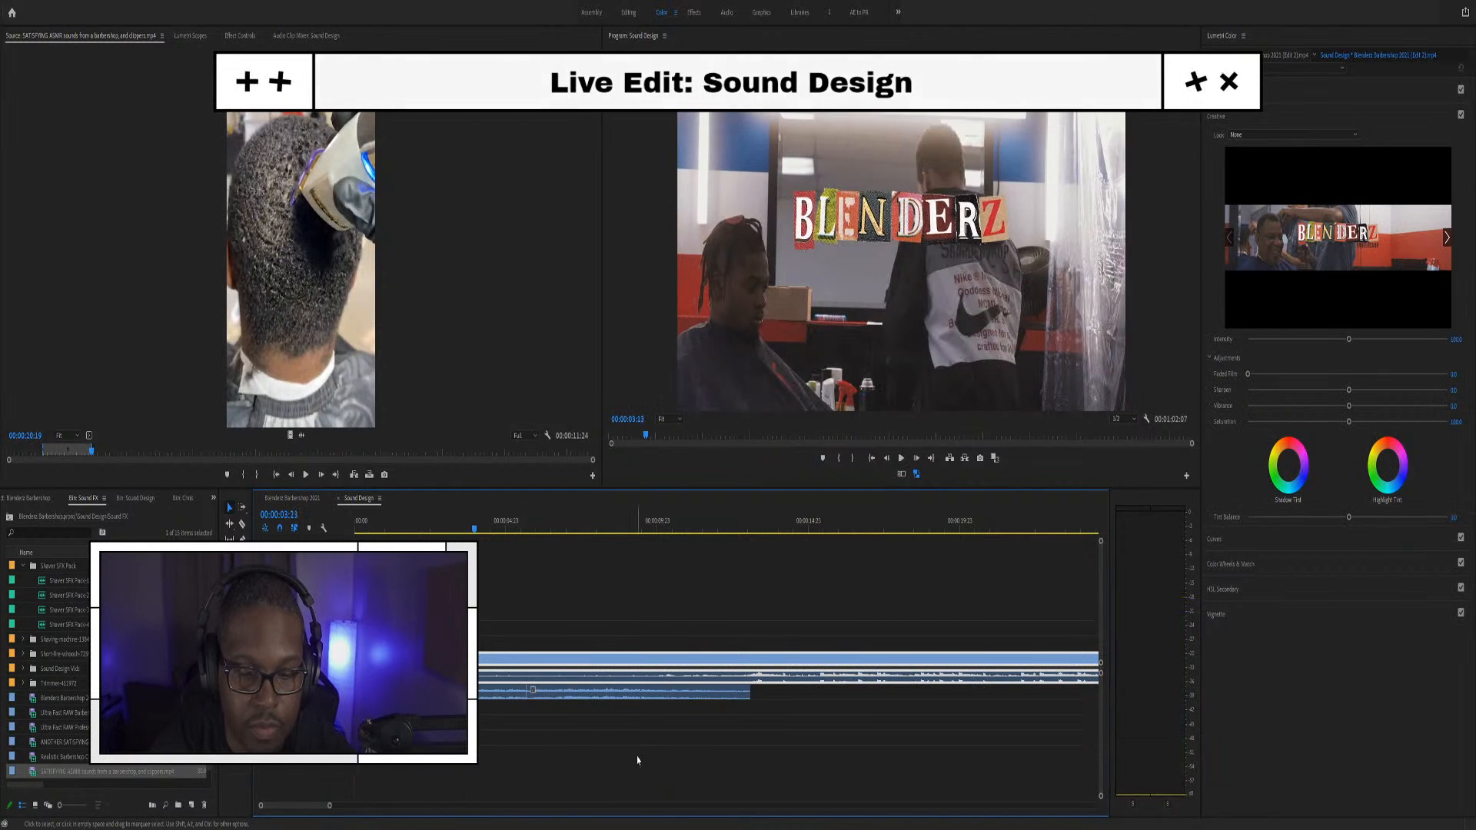
Adjust the audio gain of both clippers pieces below the barbershop edit's audio
click(480, 696)
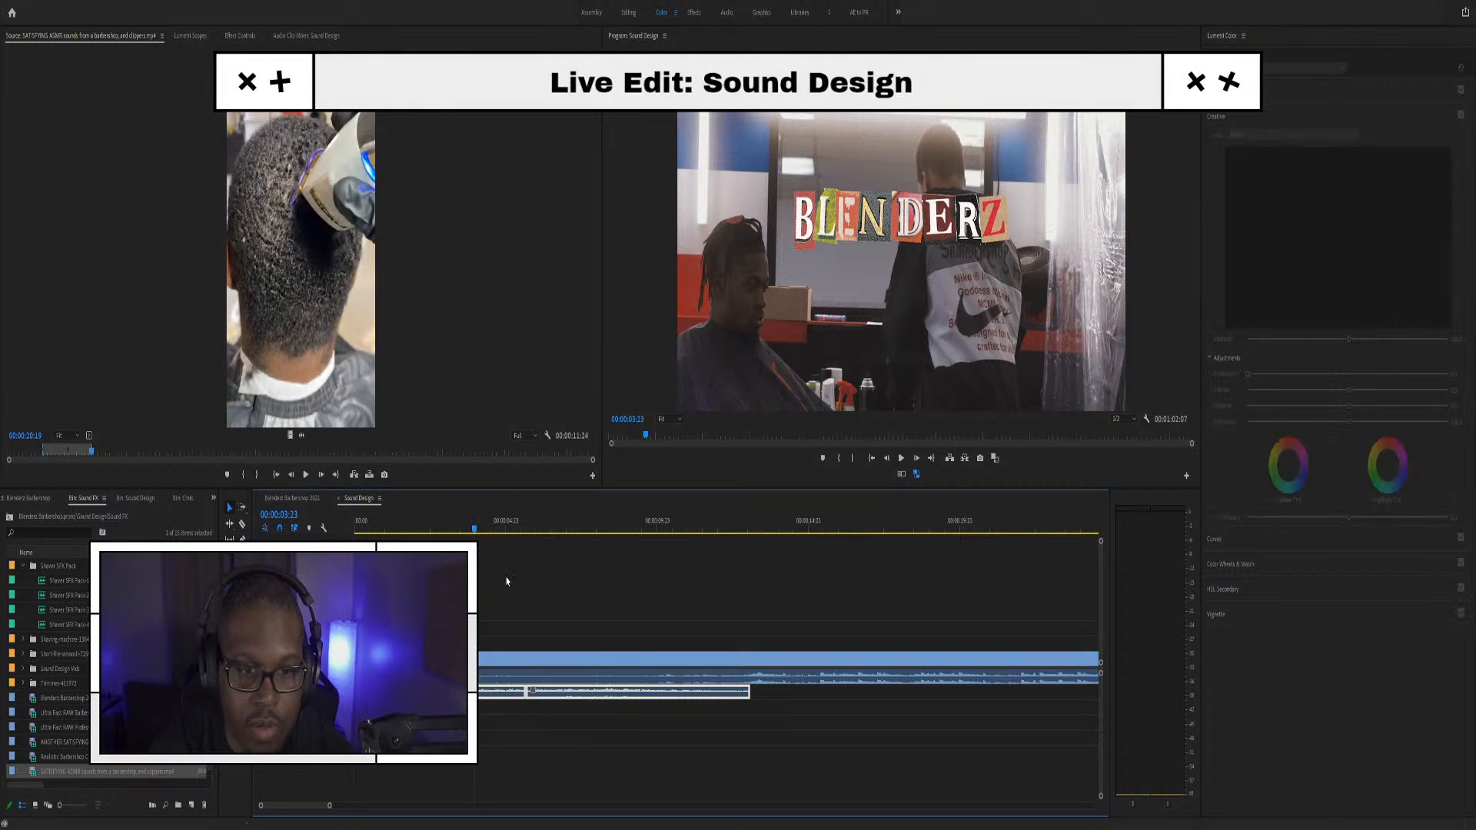
key(g)
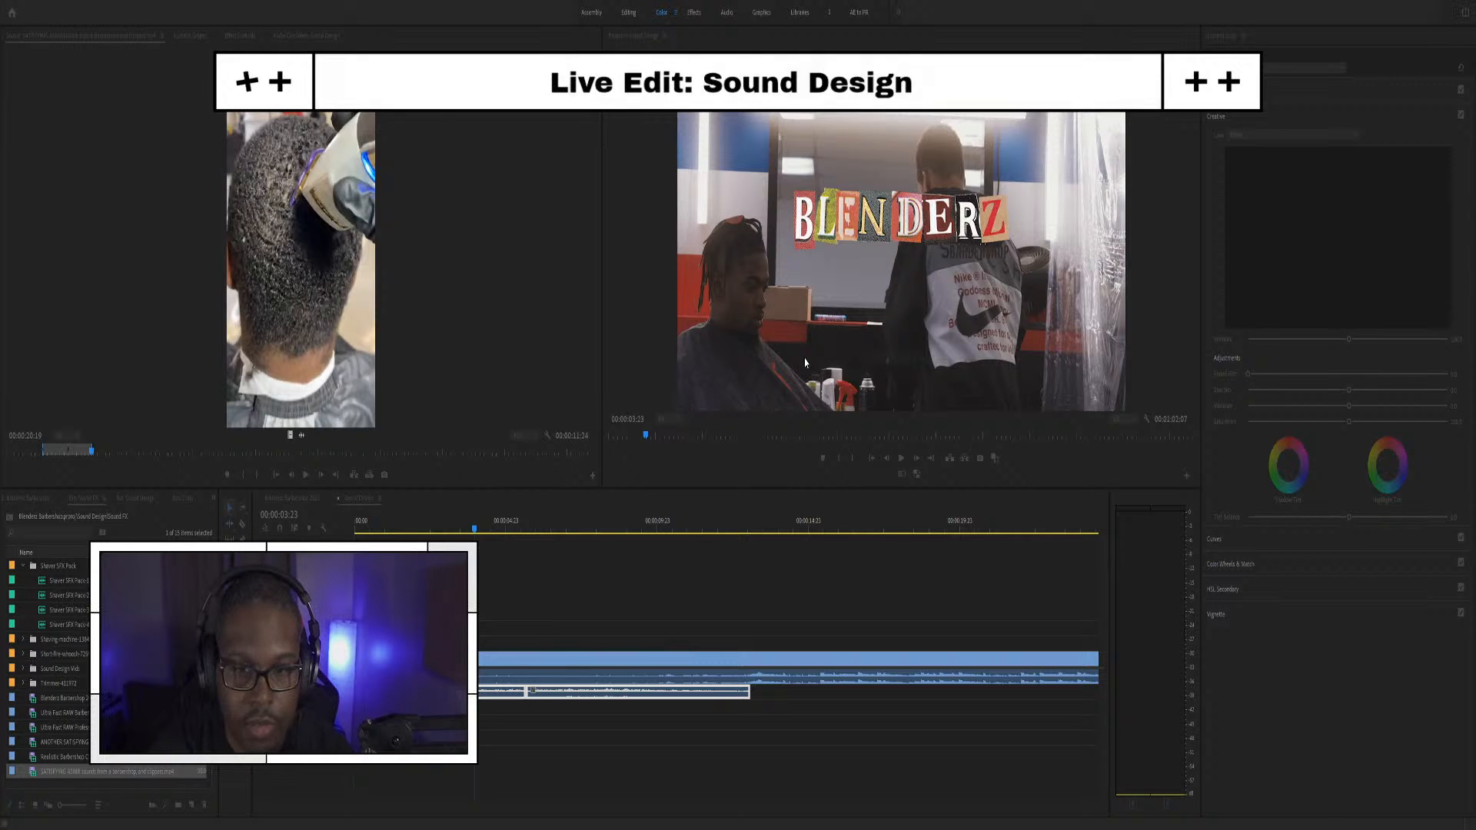
key(Return)
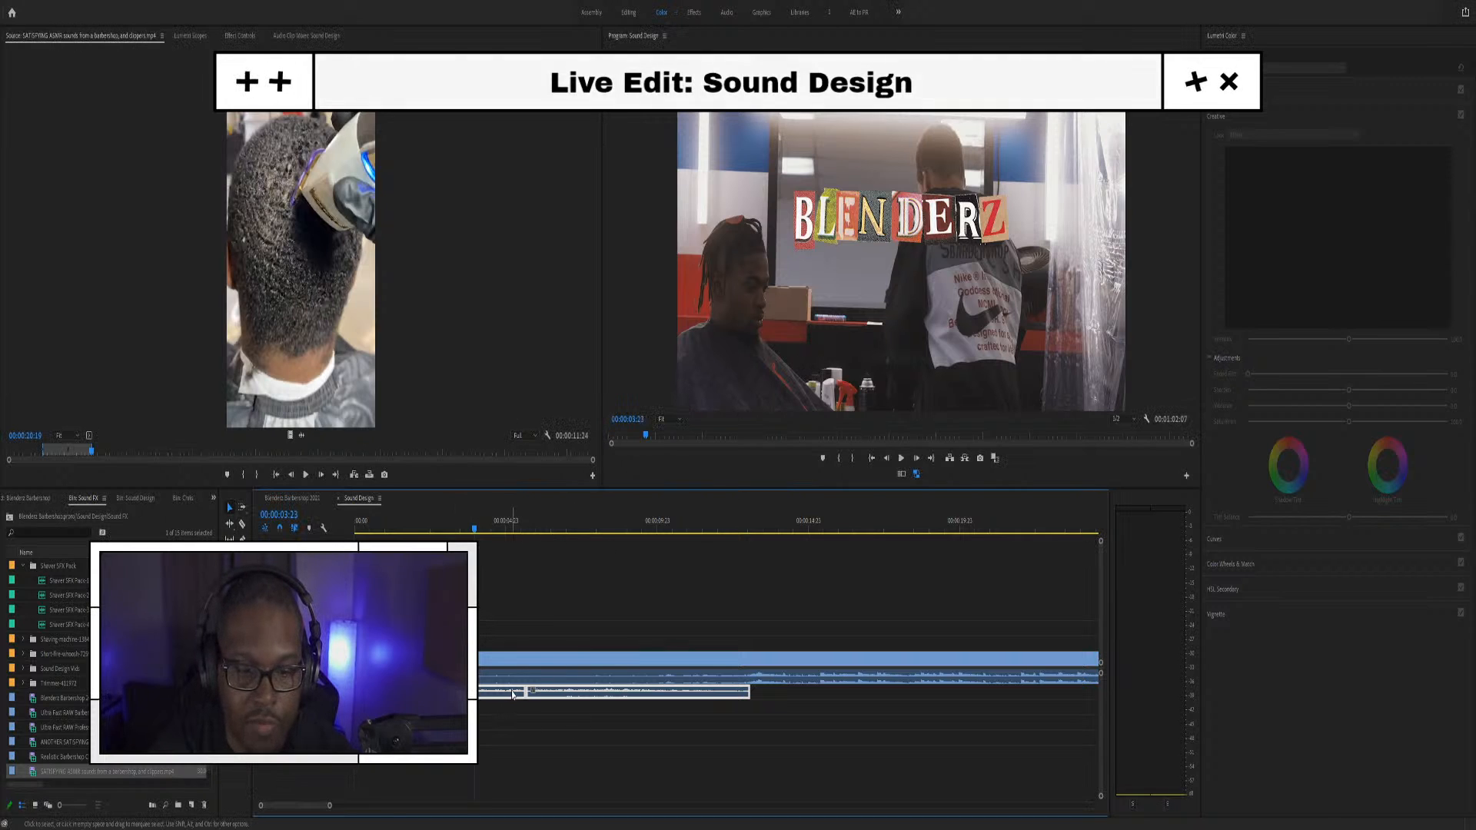
click(545, 719)
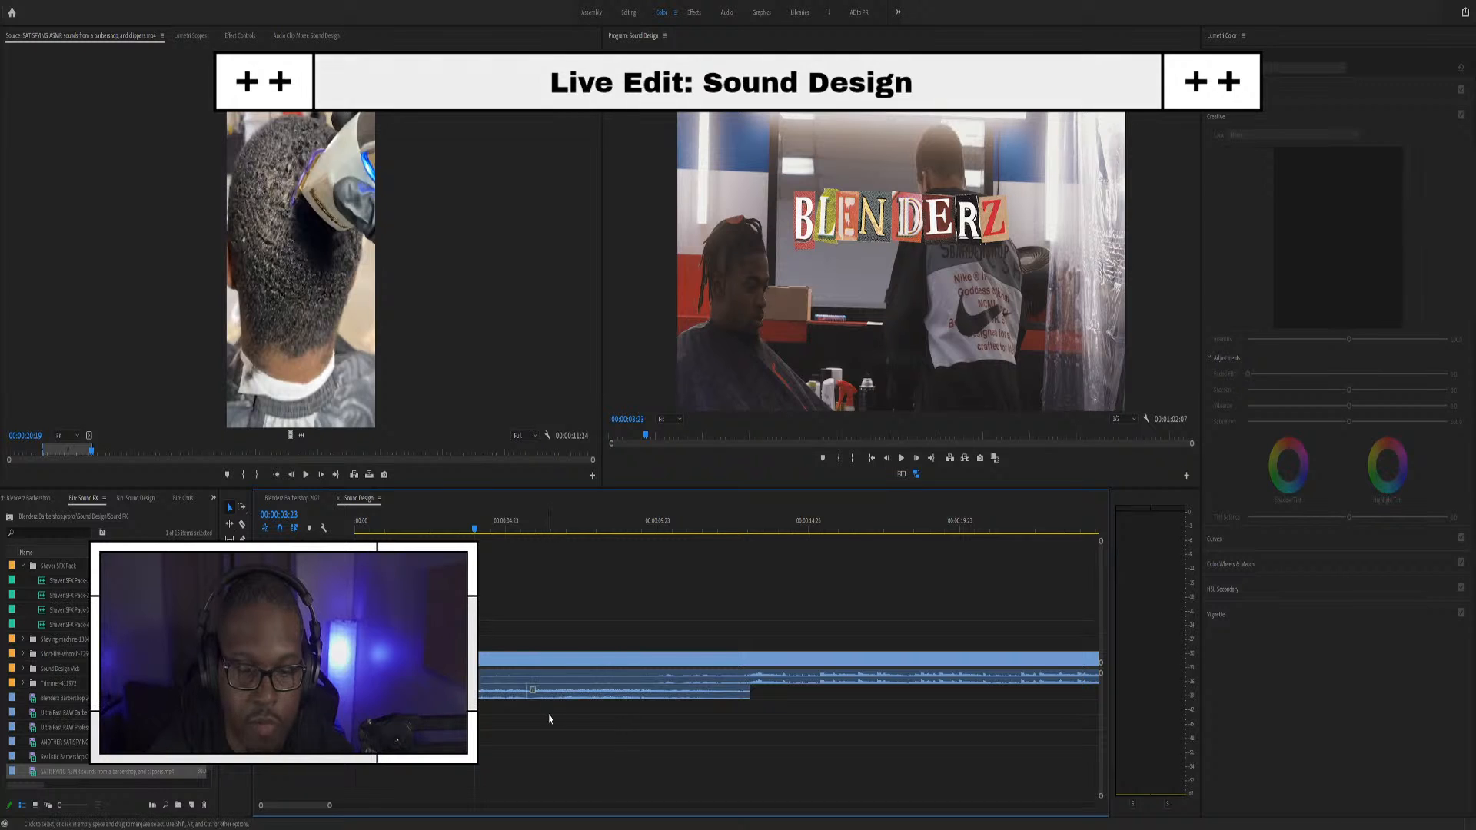
drag(514, 706, 506, 695)
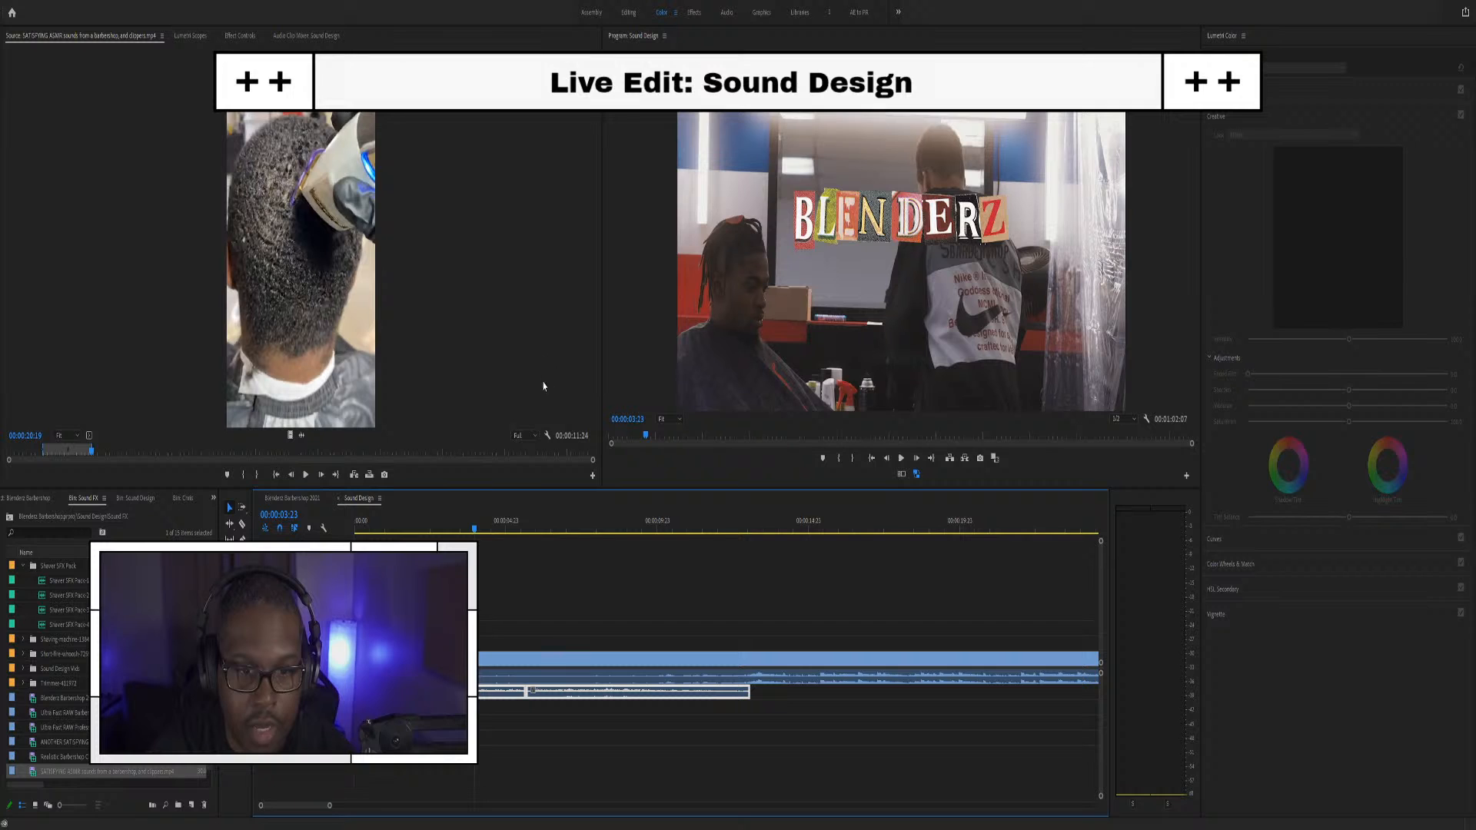
key(g)
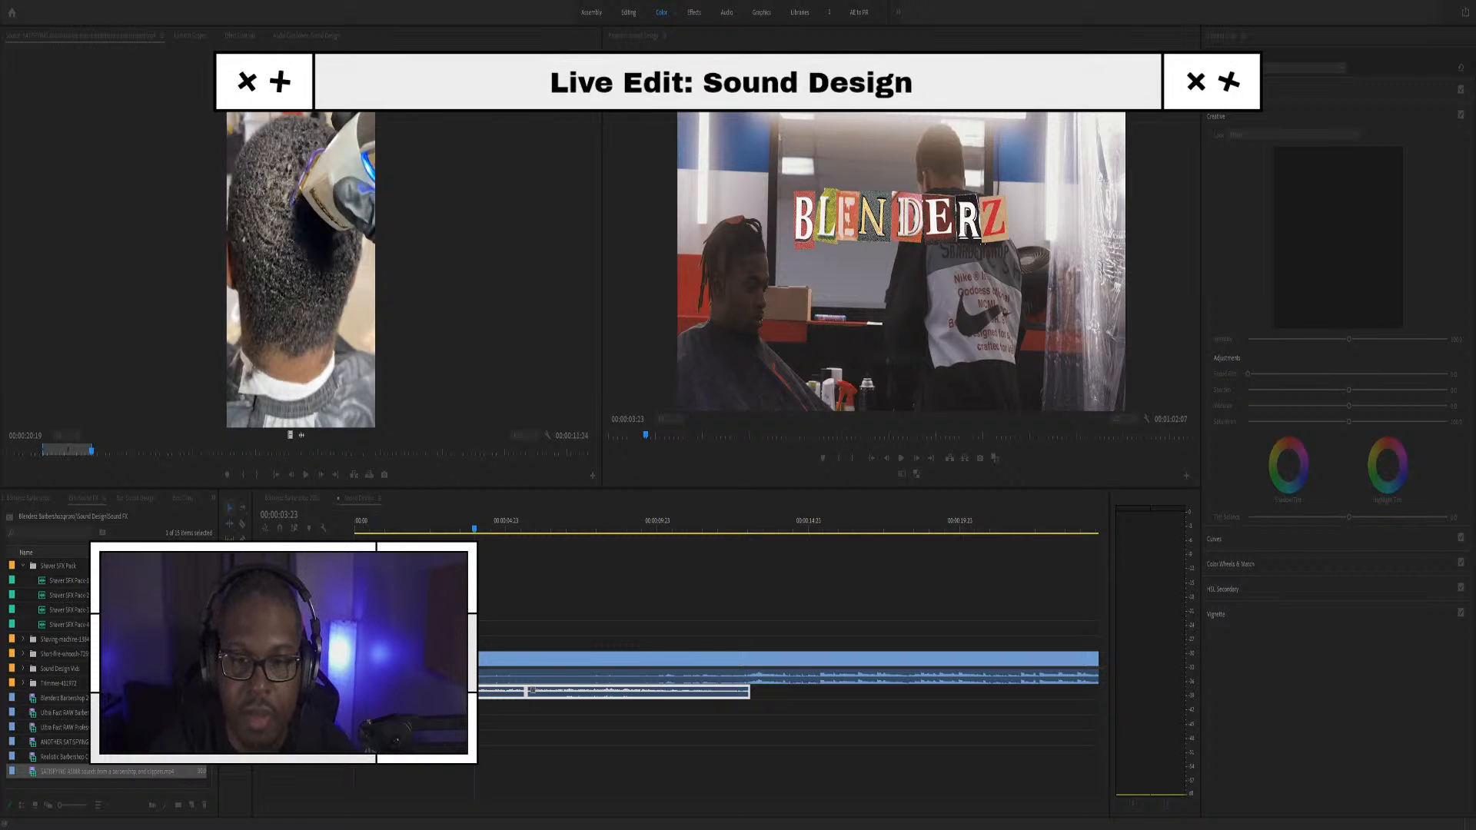
key(Return)
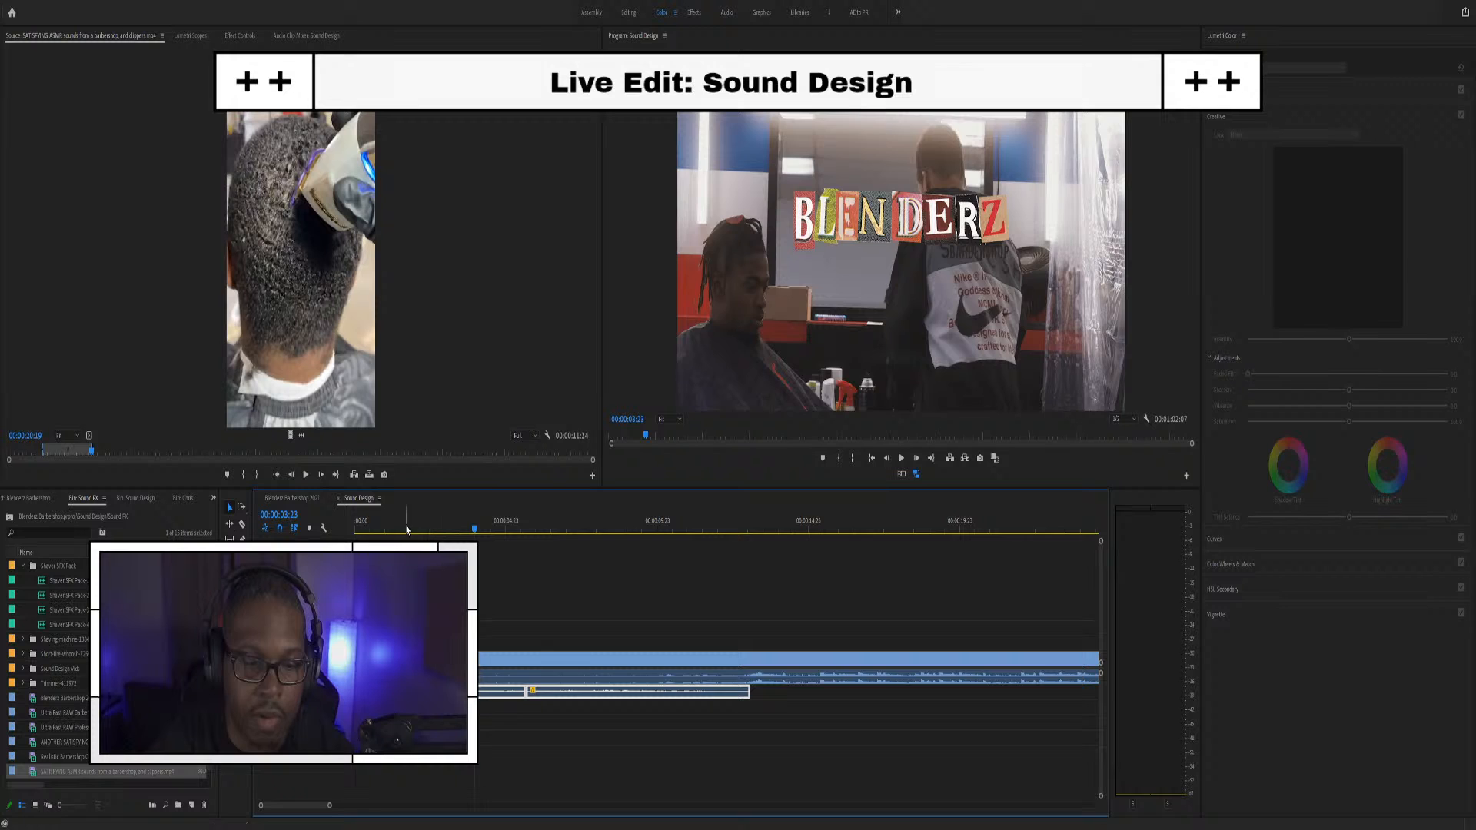
Play the opening from near its start to 00:00:14:04 to check the clippers level against the music
click(376, 528)
key(space)
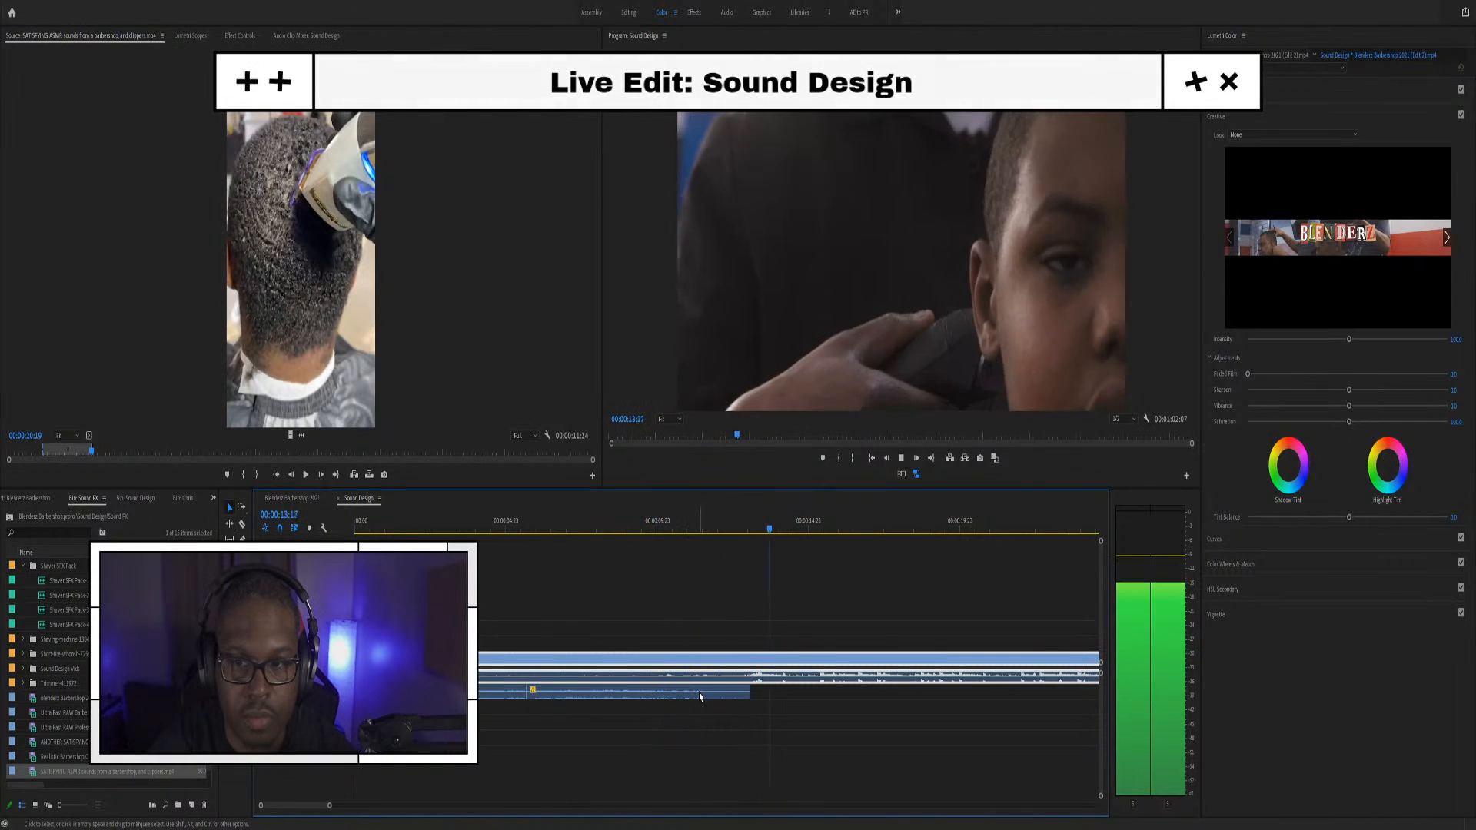
key(space)
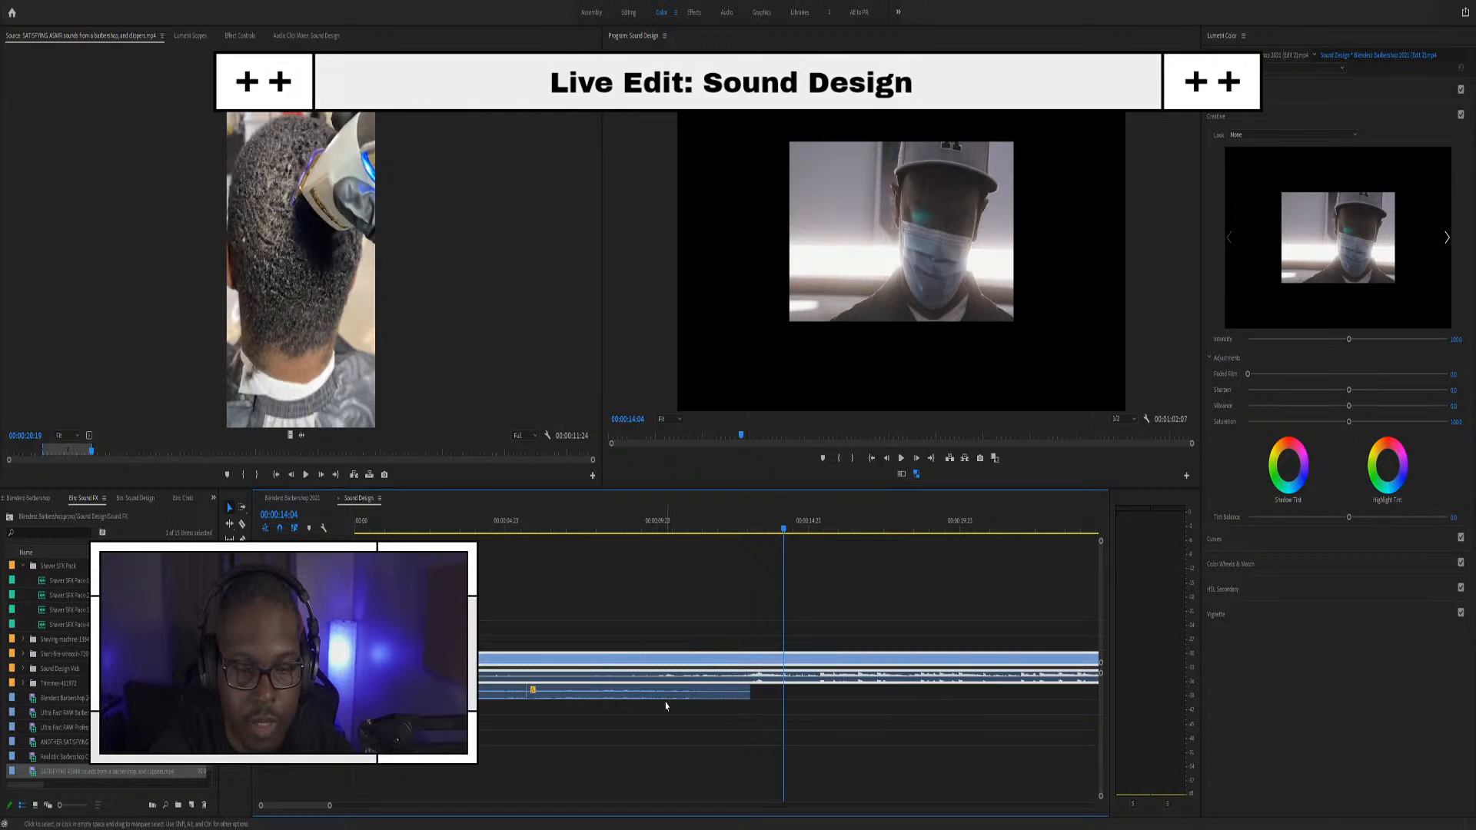
Adjust the audio gain of the barbershop edit's clip above the clippers pieces
drag(772, 699, 522, 695)
click(547, 676)
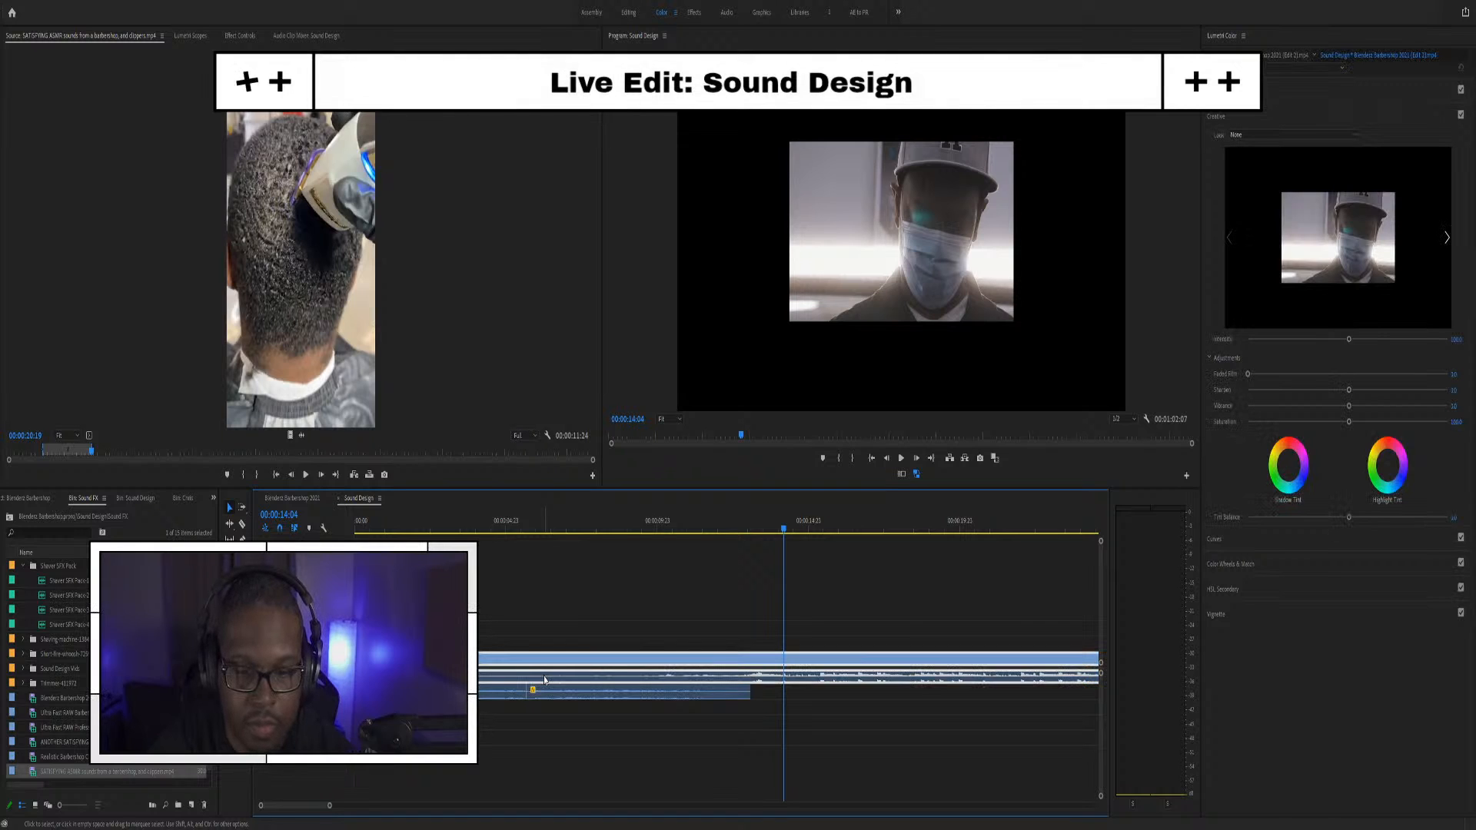
key(g)
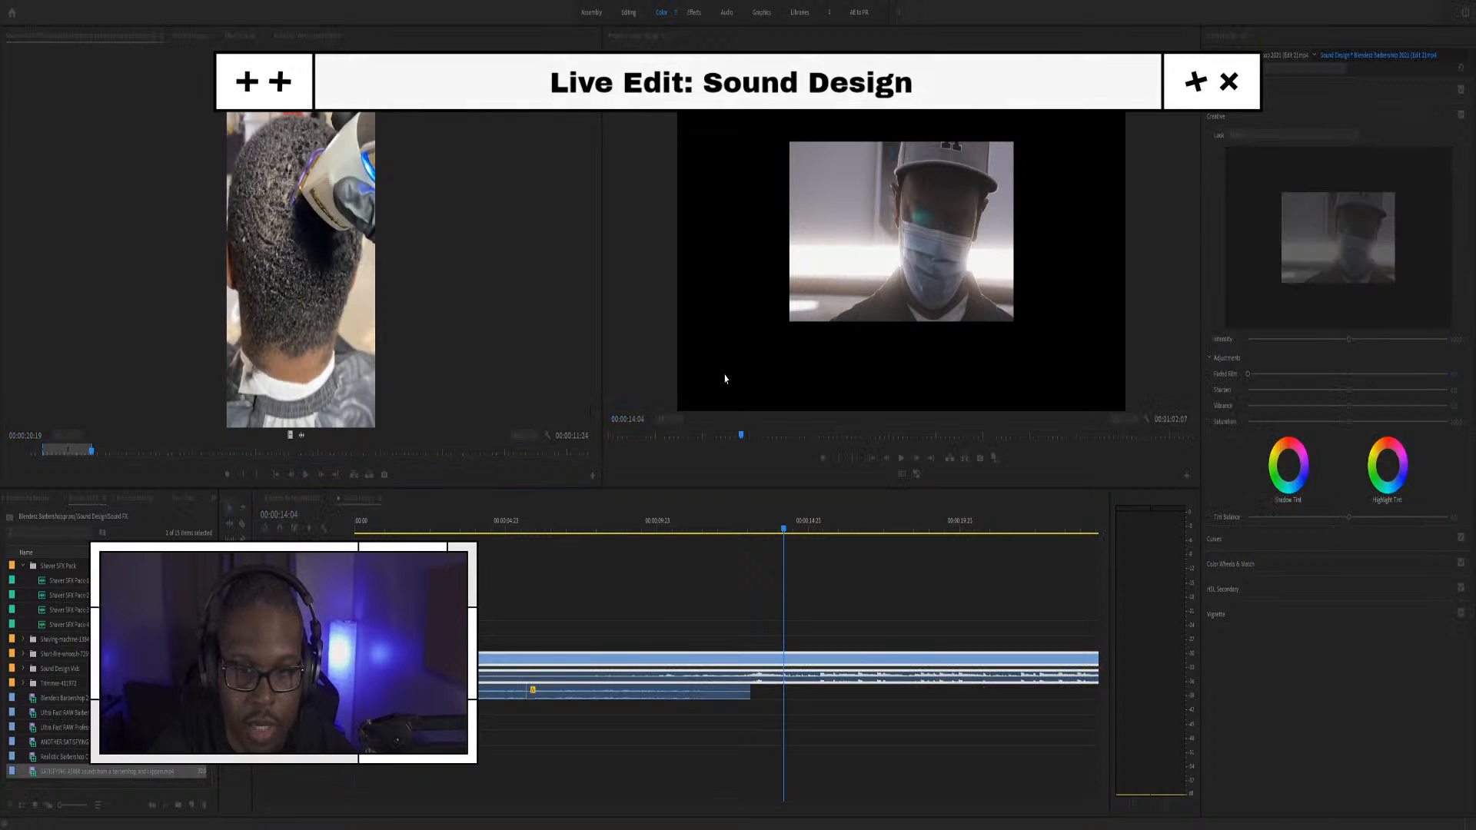
key(Return)
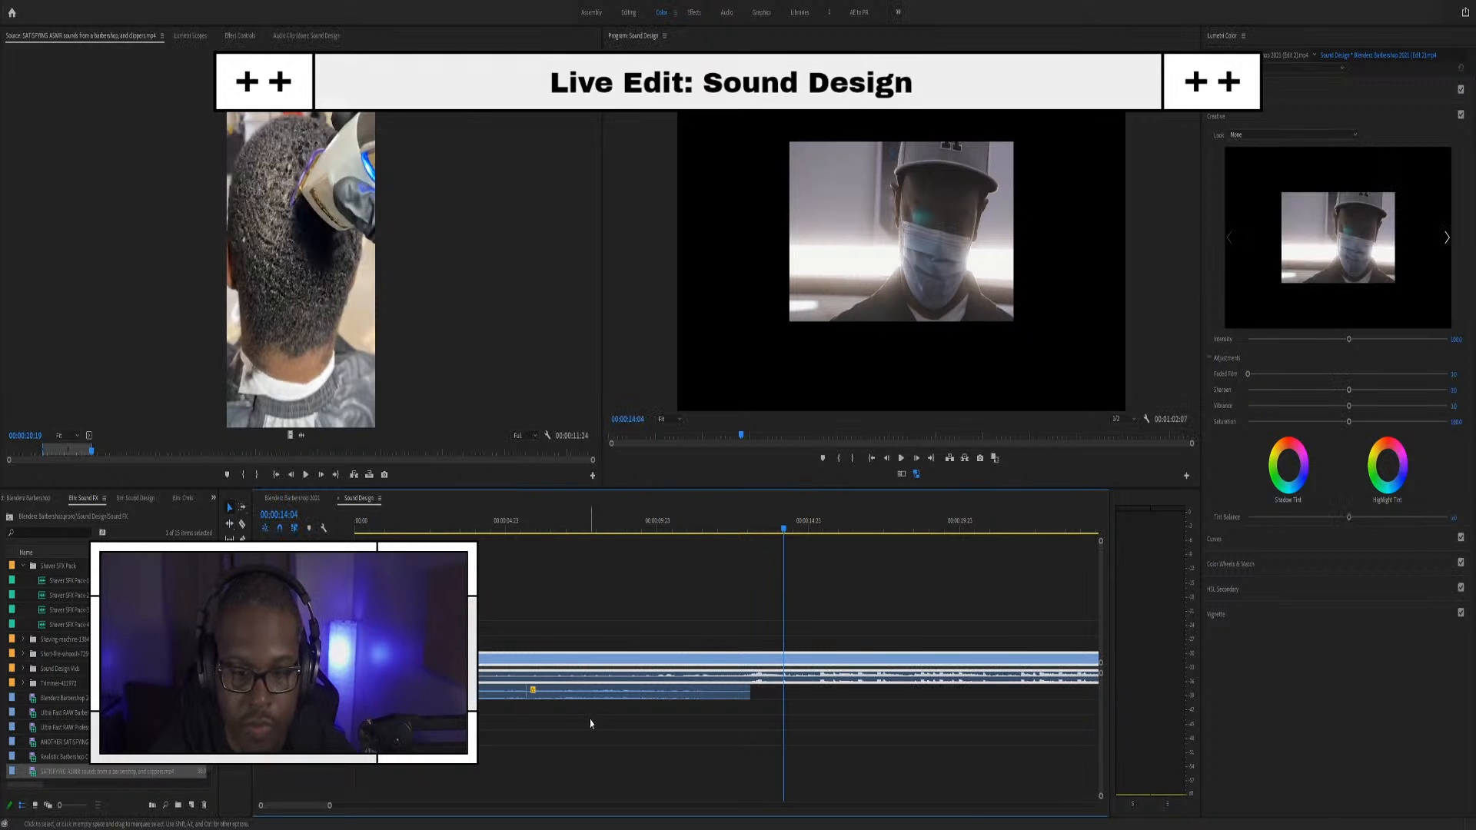
Play from about 00:00:04 to 00:00:05:16 and readjust the audio gain of both clippers pieces
click(478, 533)
key(space)
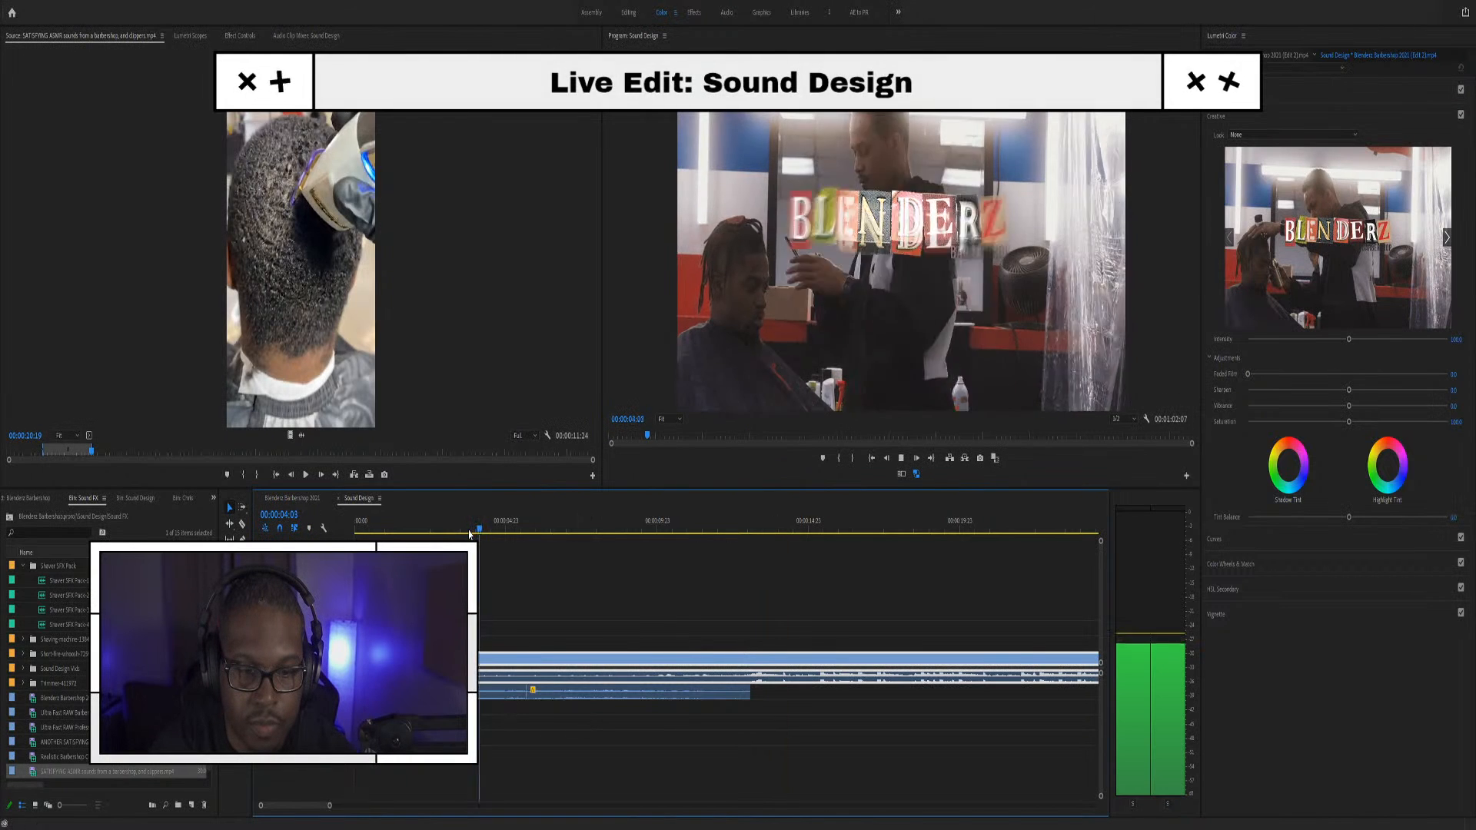
click(482, 694)
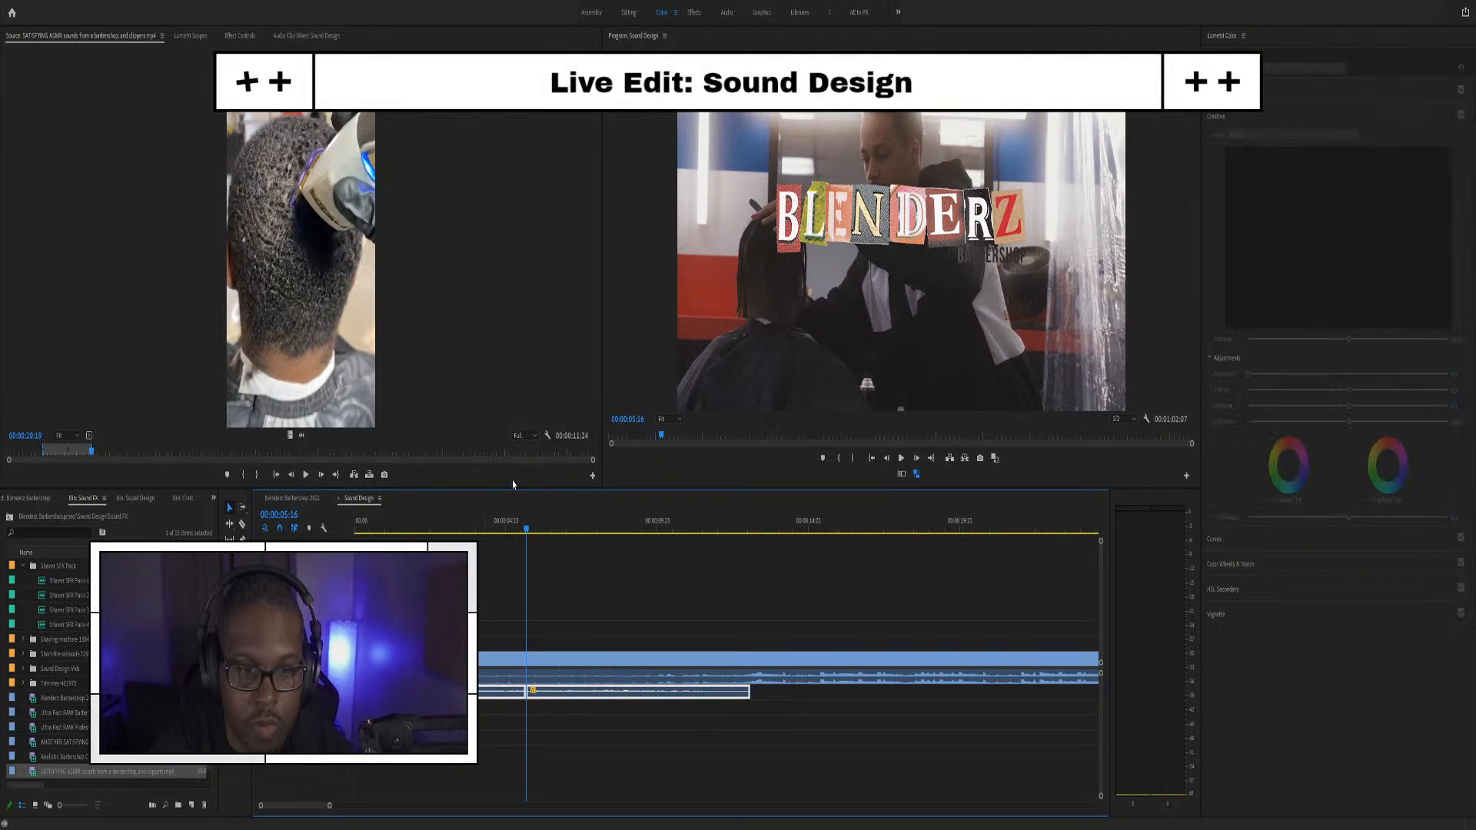
key(g)
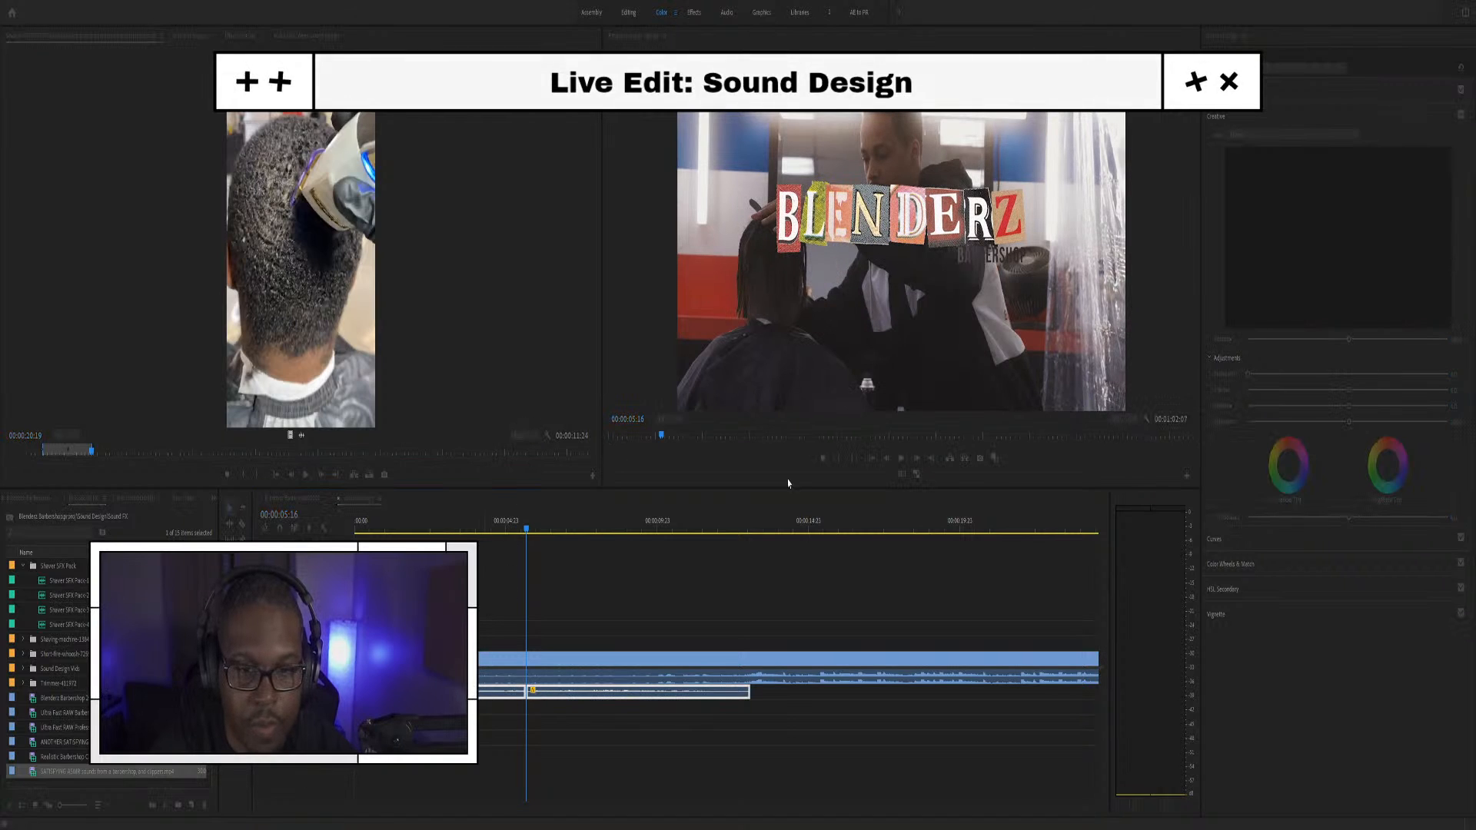
key(Return)
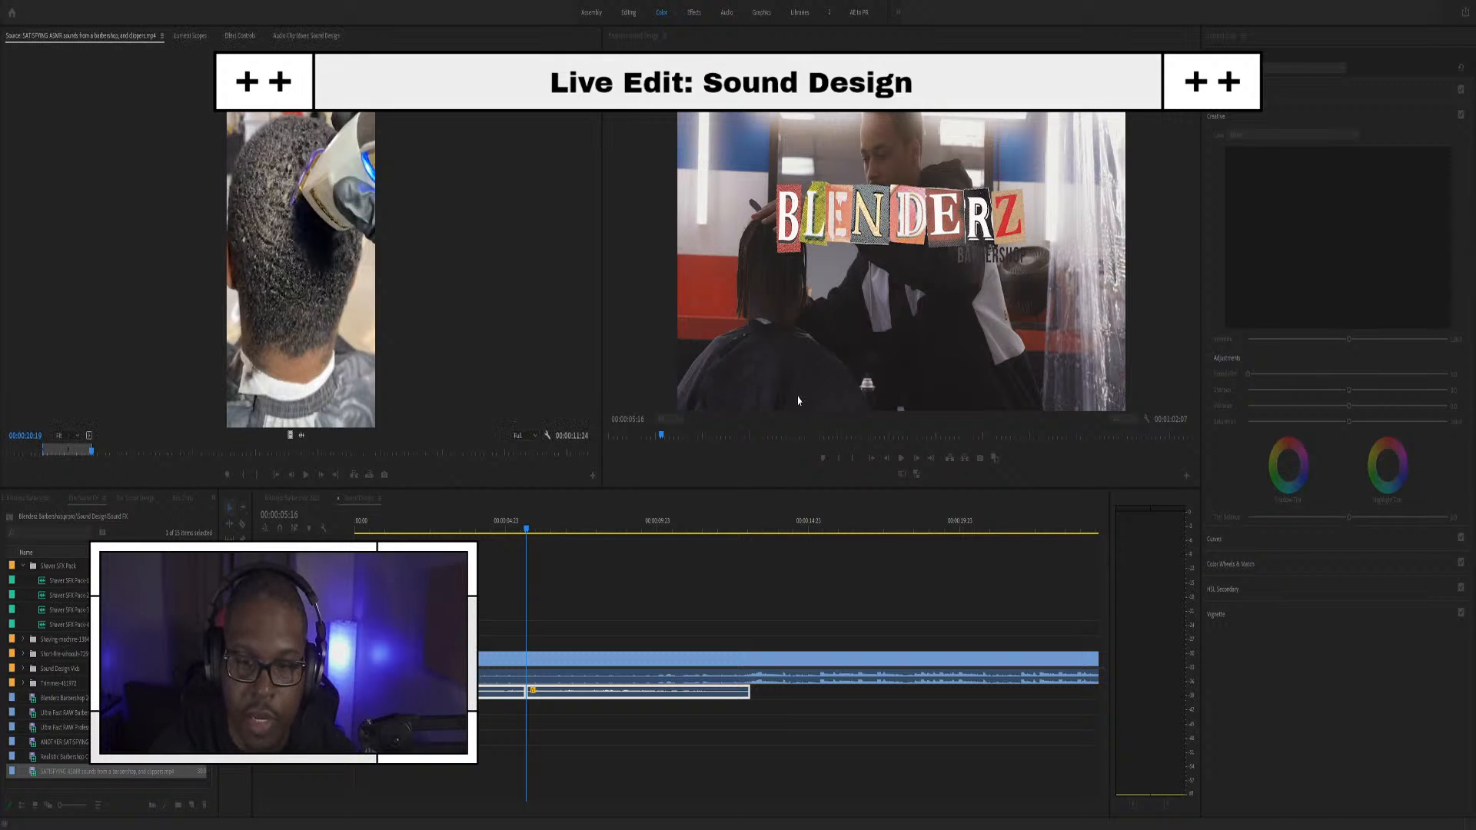
Play the opening from about 00:00:01 to 00:00:05:20 to check the clippers mix
click(390, 533)
key(space)
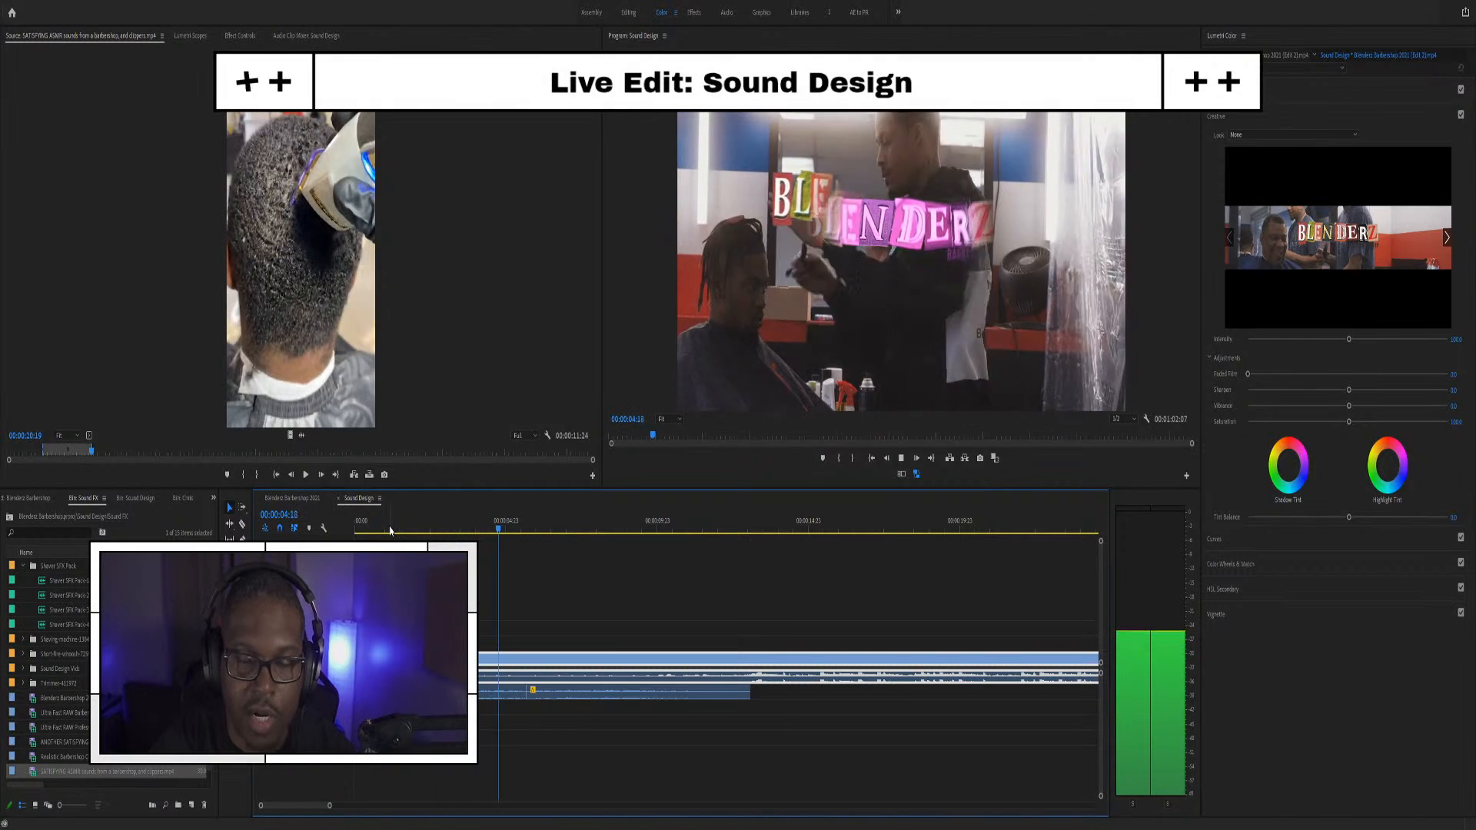
key(space)
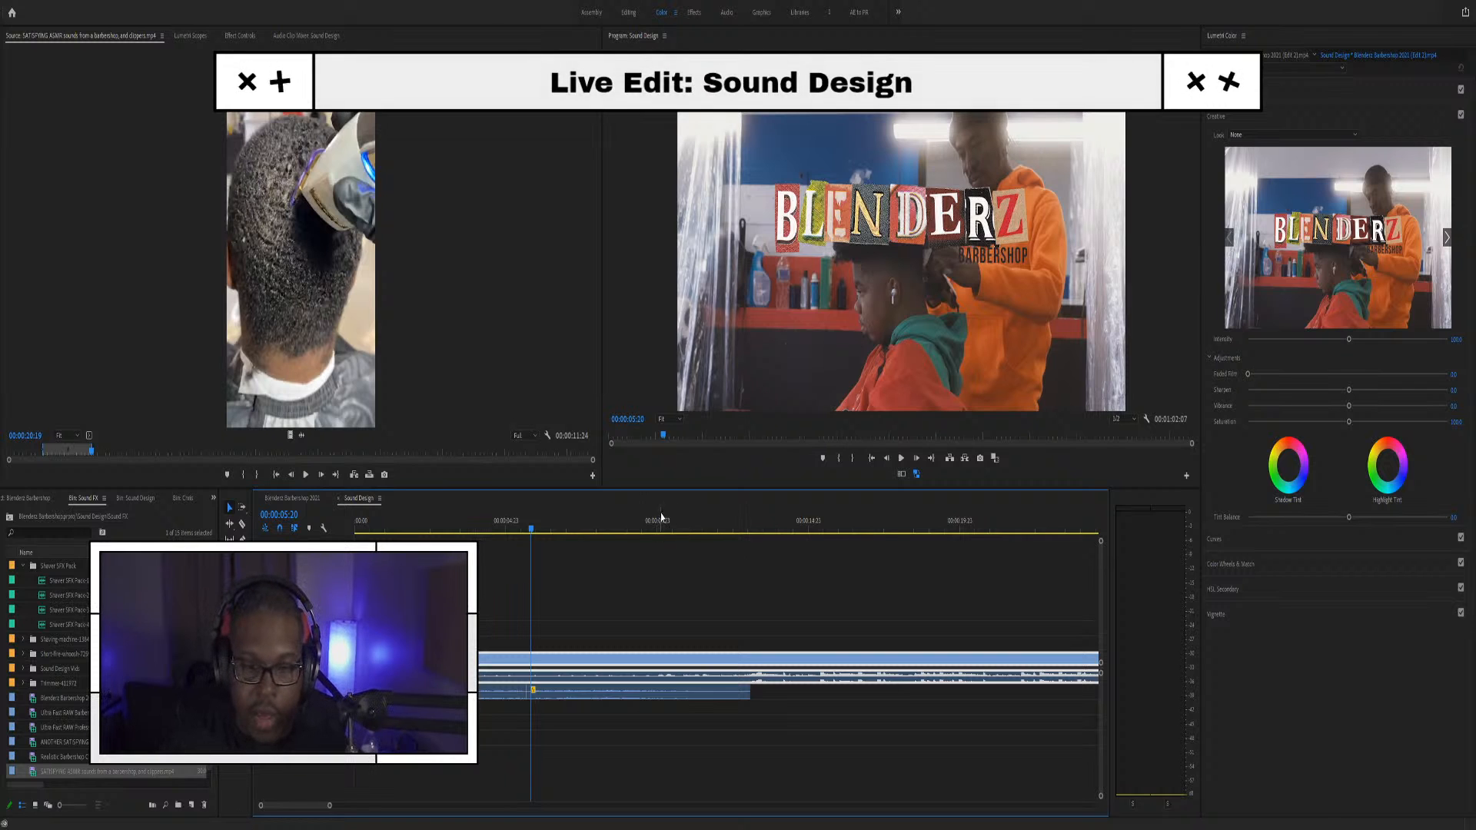
Replay the stretch around the end of the clippers audio and stop at 00:00:12:19 to examine the transition
click(610, 528)
key(space)
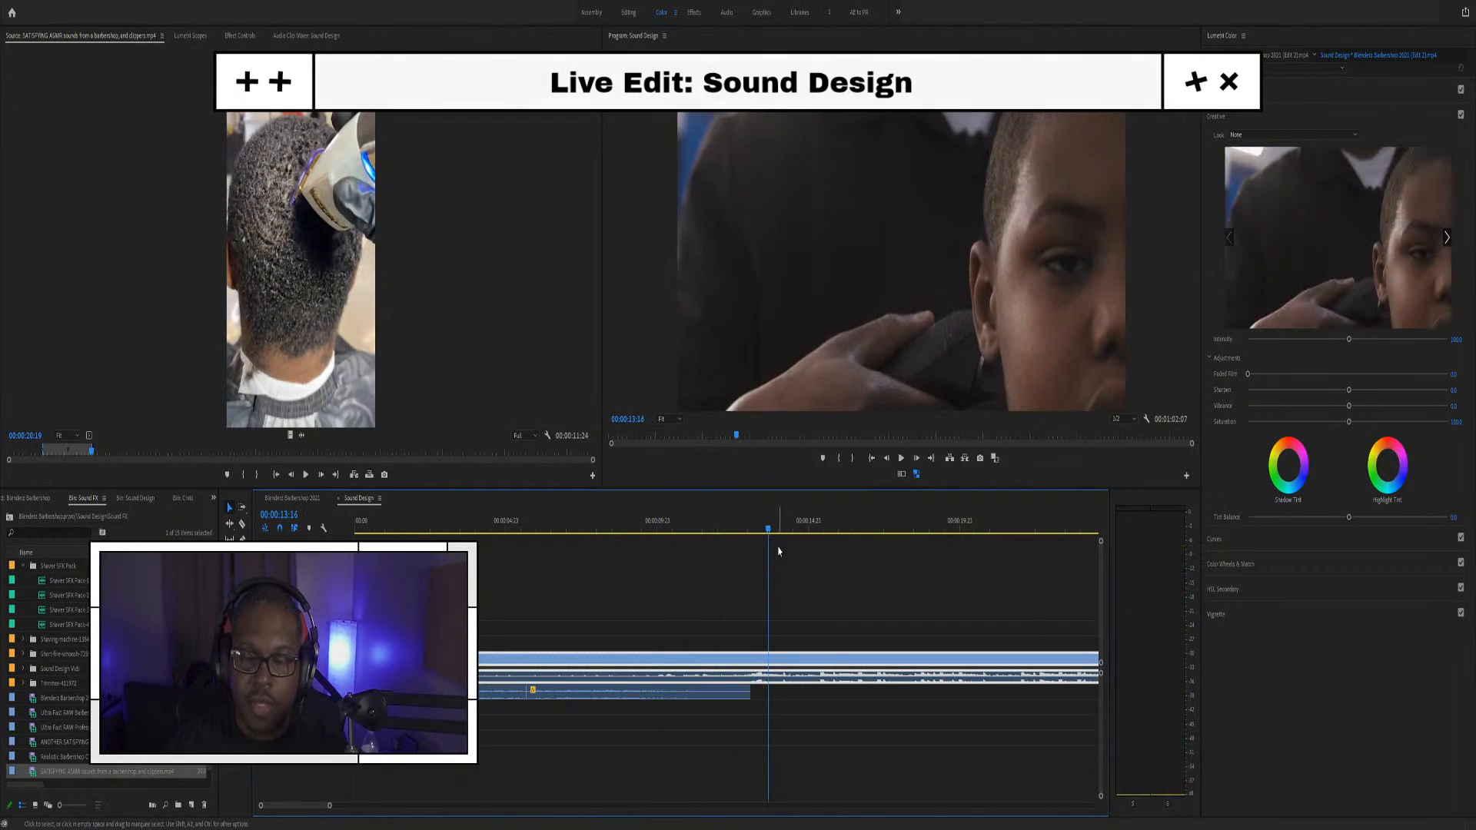
click(728, 529)
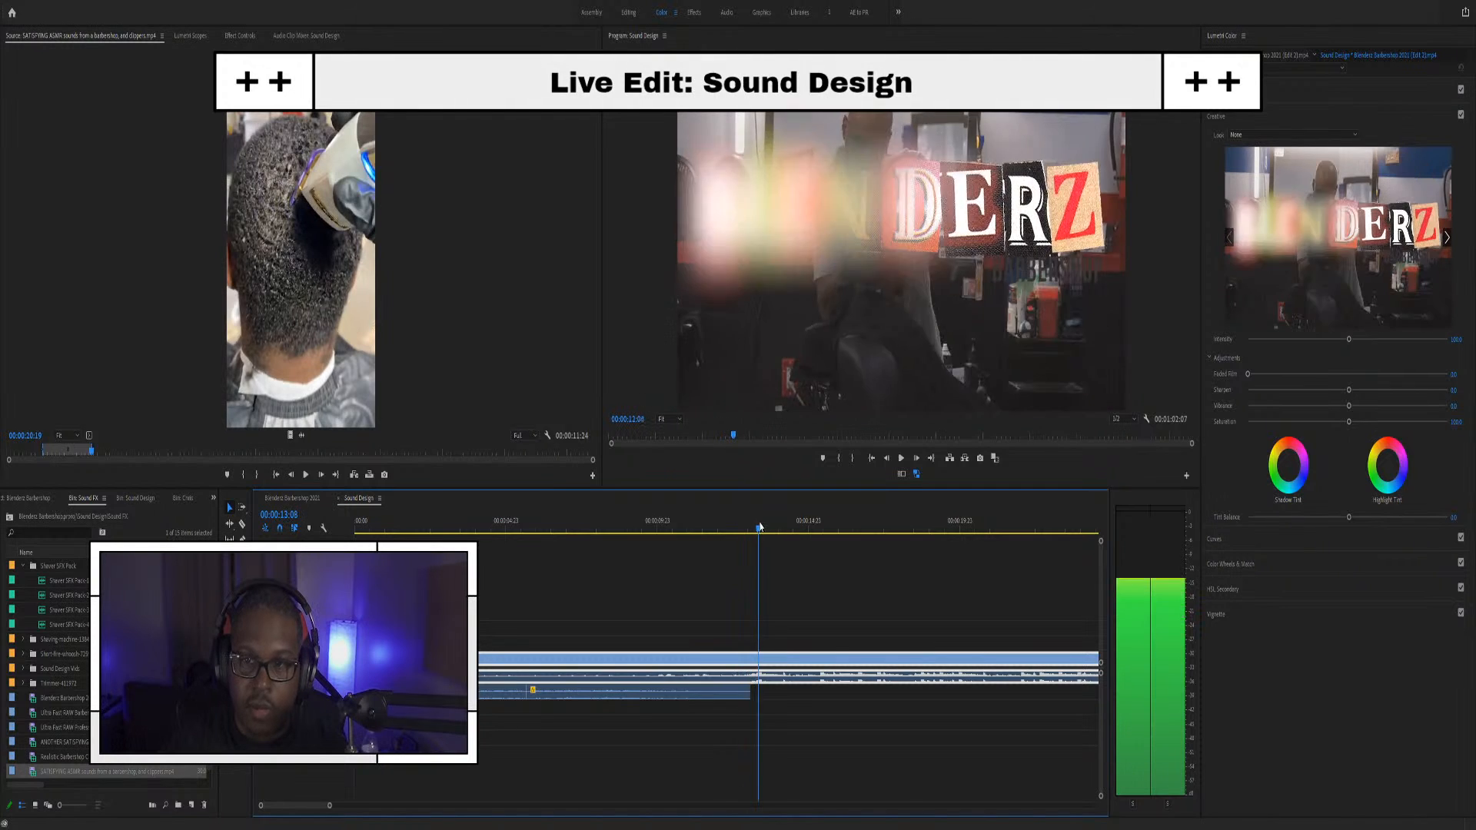
click(736, 527)
key(space)
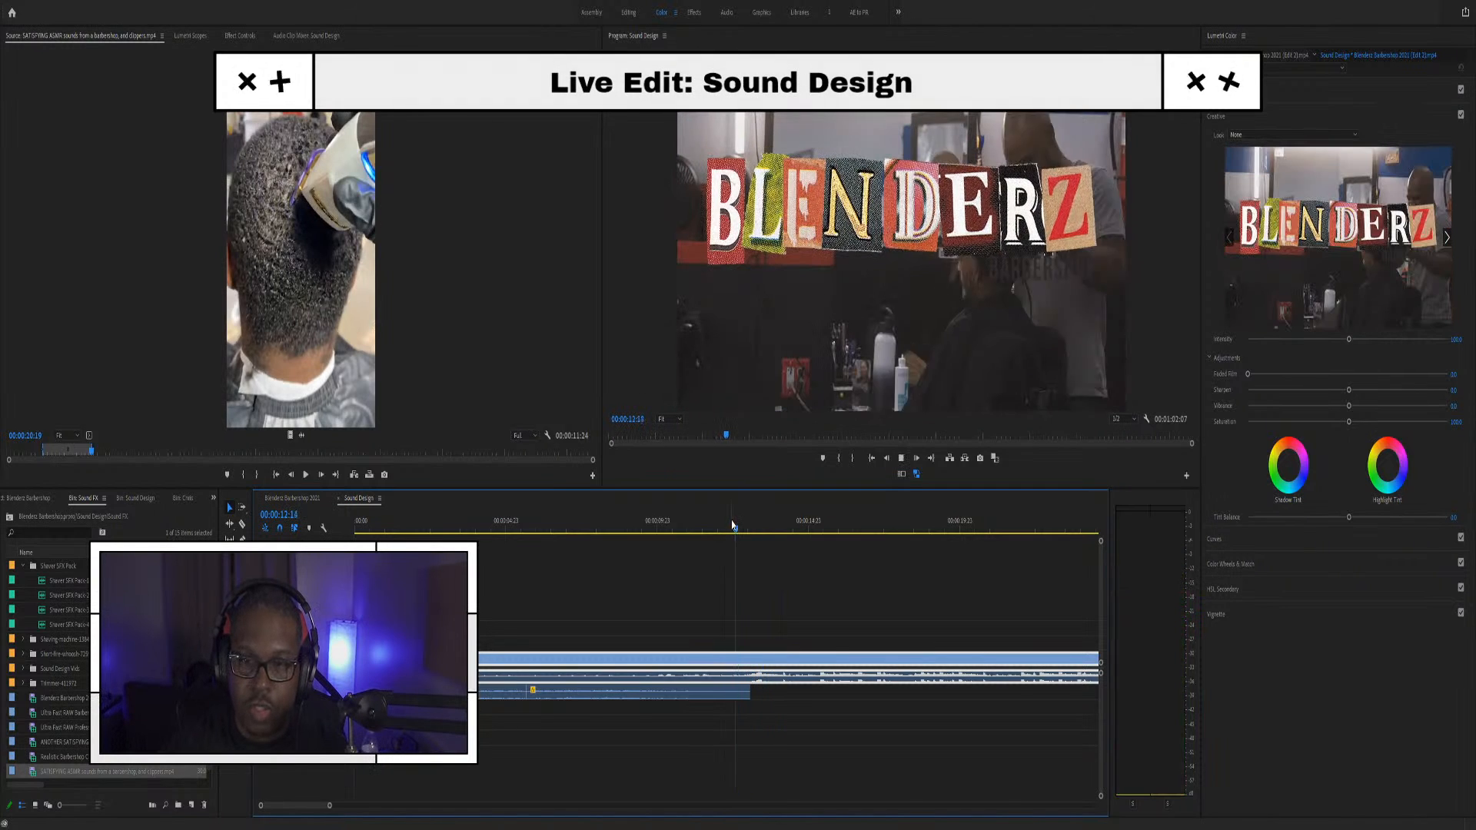
key(space)
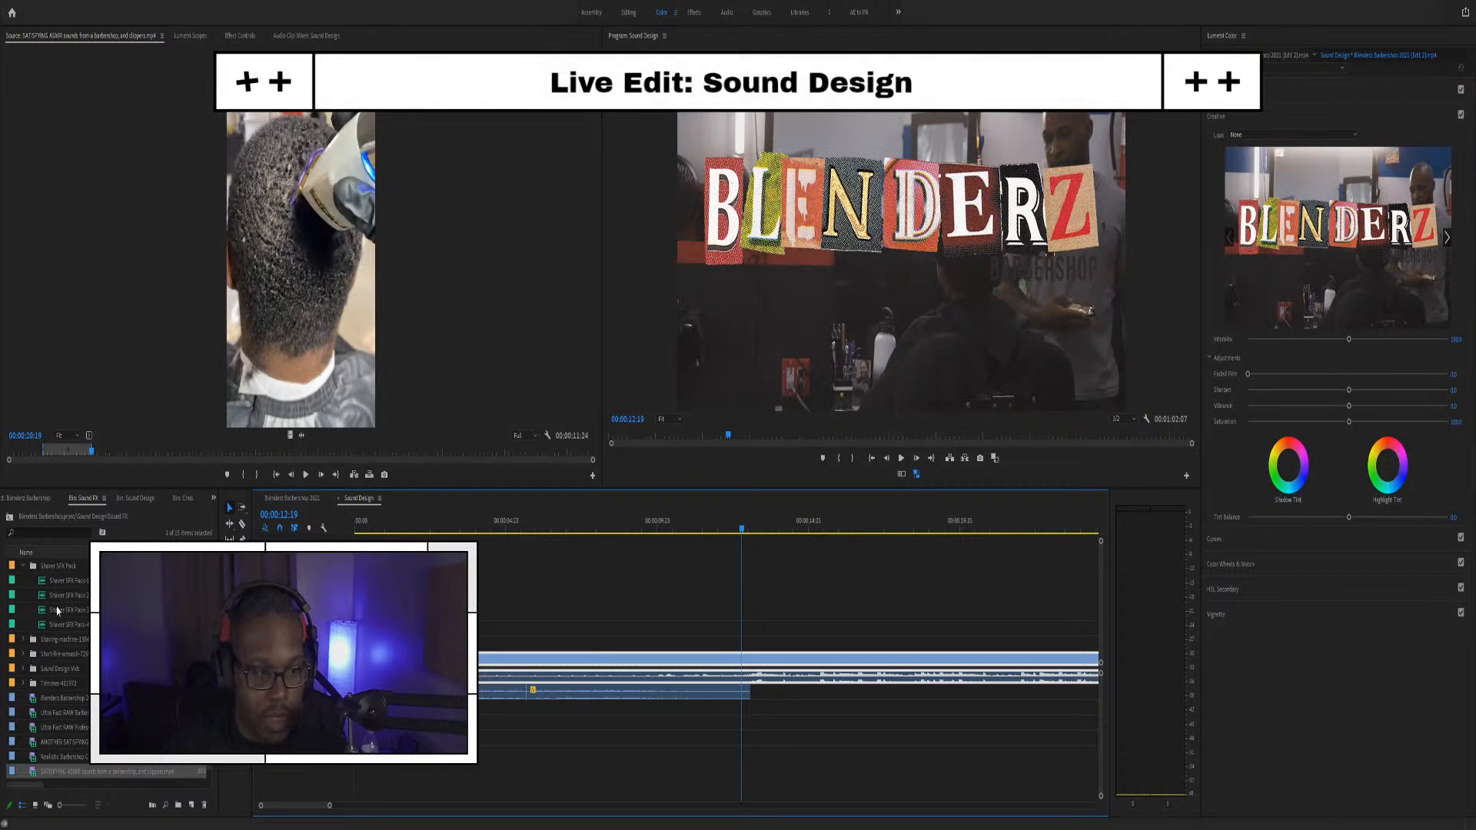
Audition the first Short Fire Whoosh sound, place it below the clippers audio starting at about 00:00:12, and play the transition
click(32, 567)
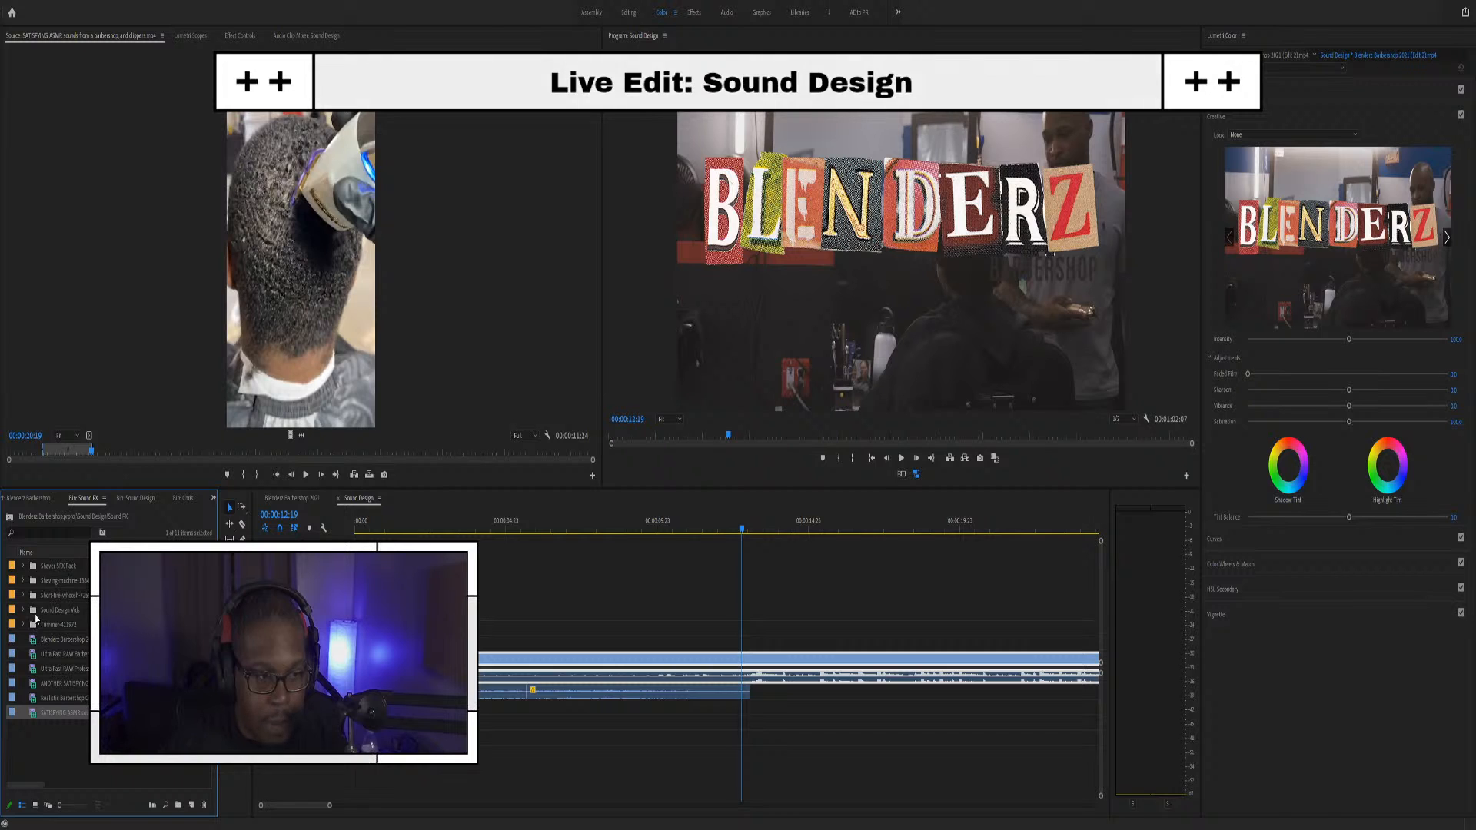
click(23, 596)
double_click(43, 611)
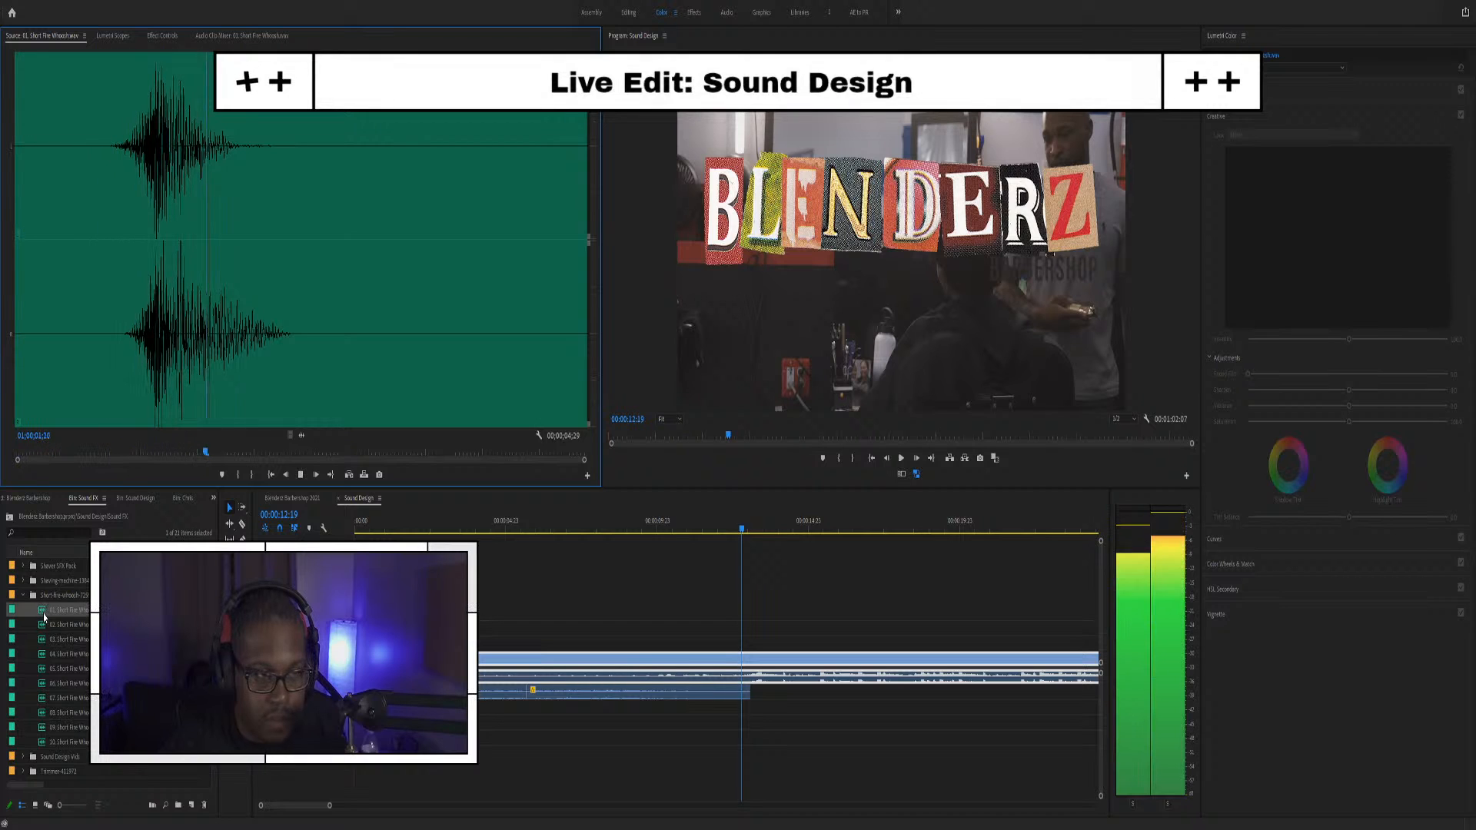
key(space)
mouse_move(302, 435)
mouse_down()
mouse_move(768, 696)
mouse_move(741, 717)
mouse_move(782, 710)
mouse_up()
key(space)
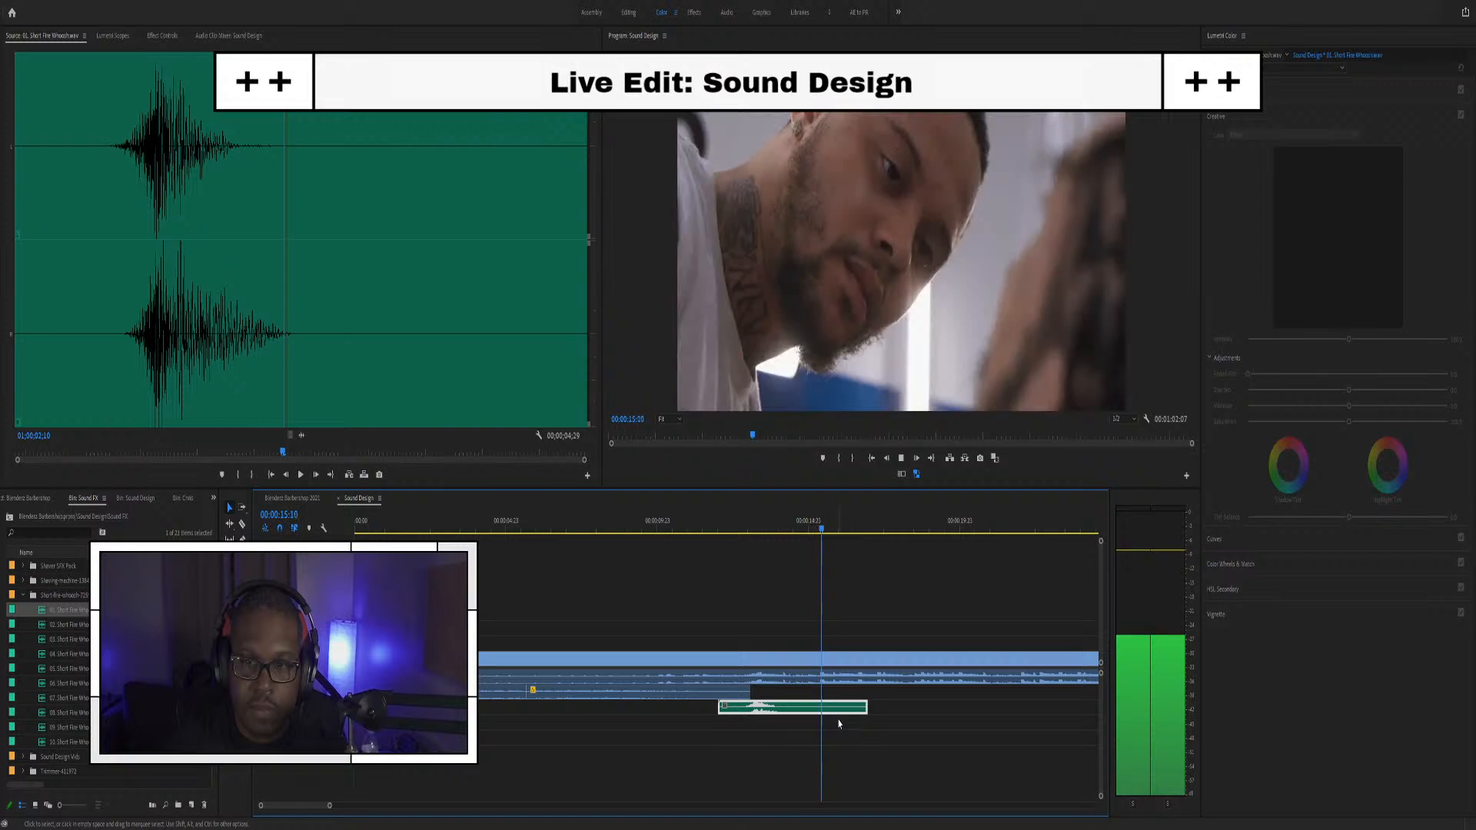
key(space)
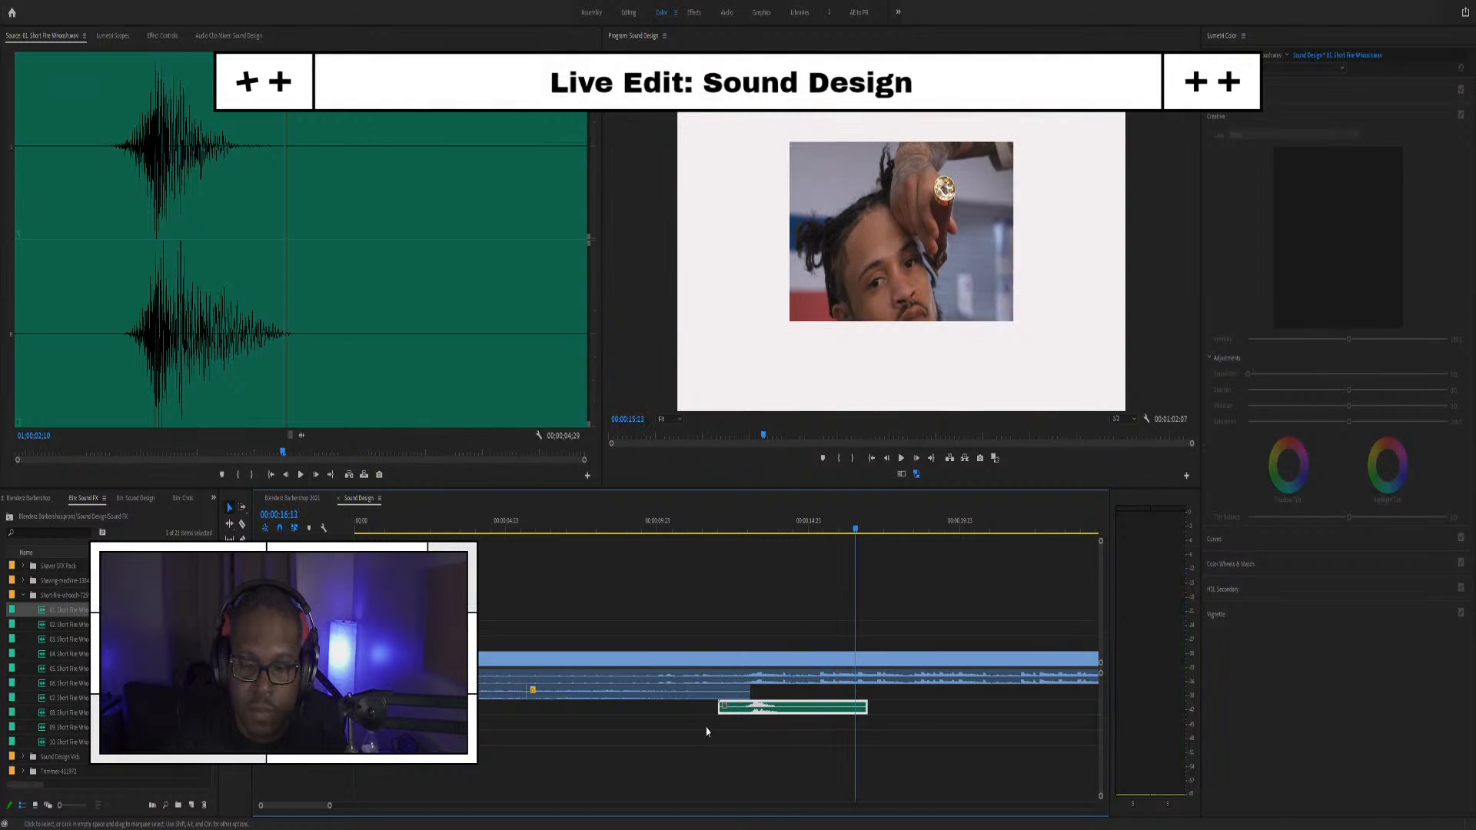
Audition the second Shaver SFX Pack sound, place it below the whoosh starting at about 00:00:14, and play both
click(23, 568)
double_click(41, 592)
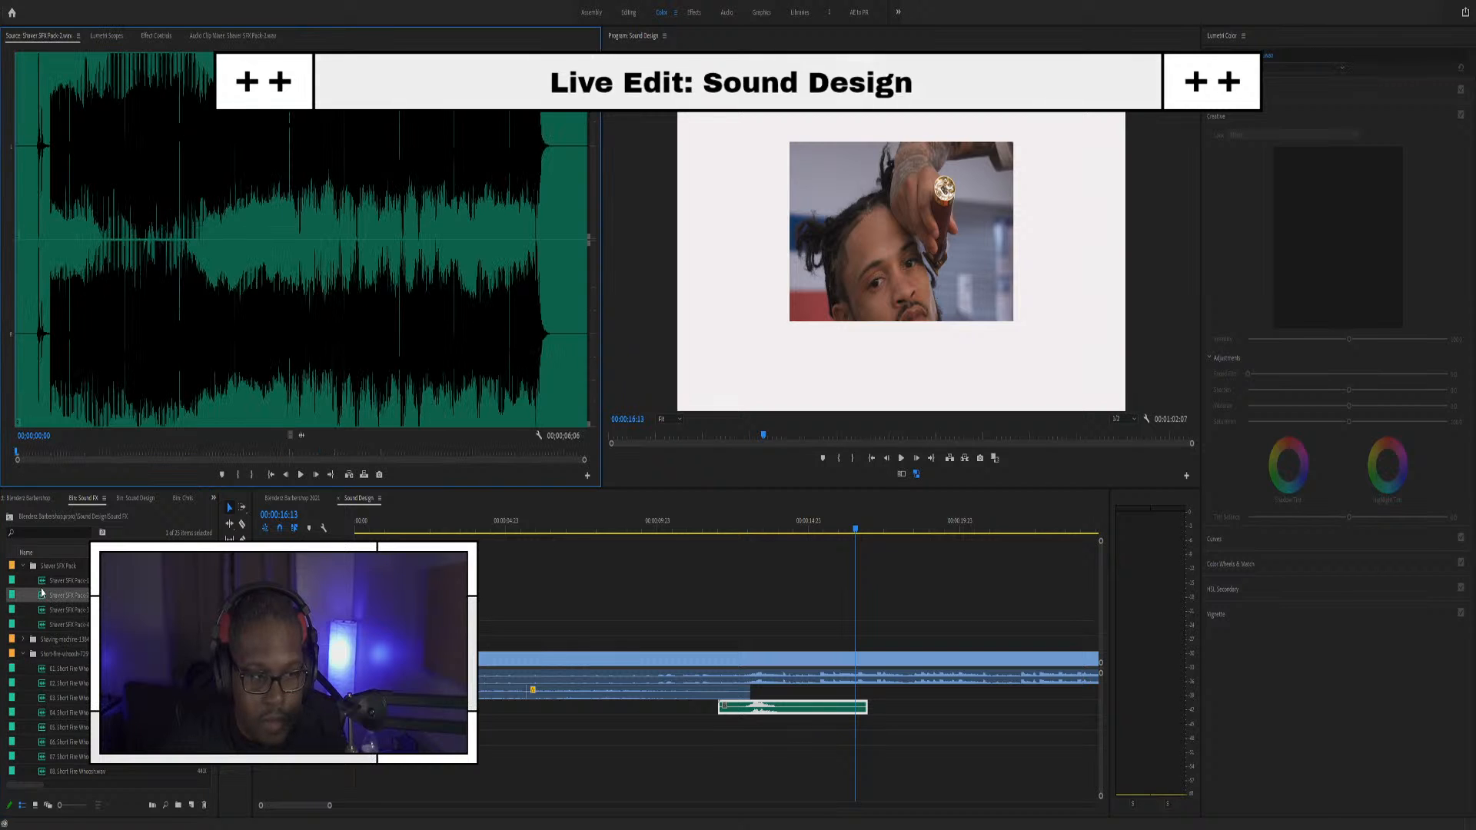
key(space)
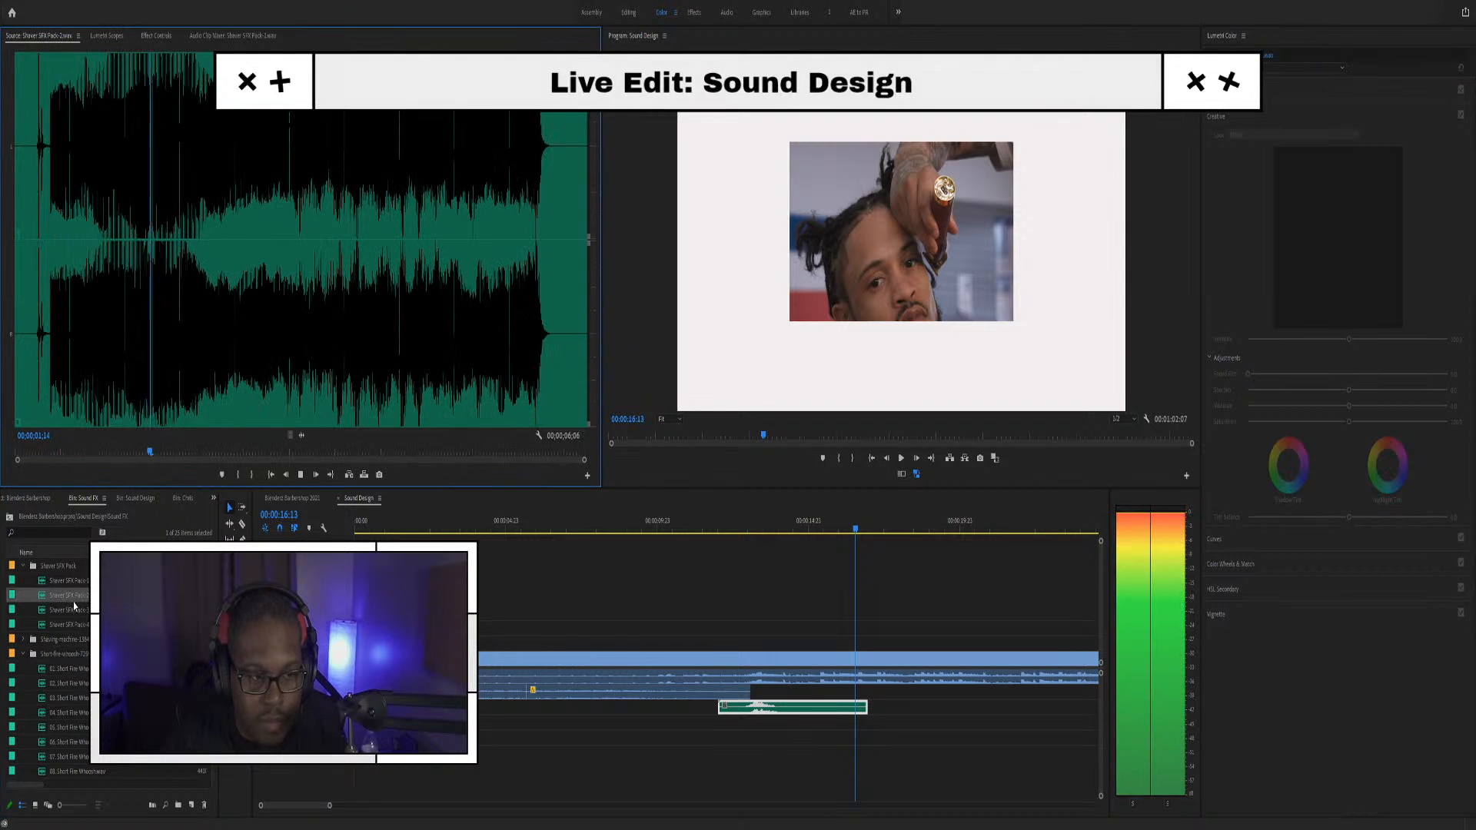
key(space)
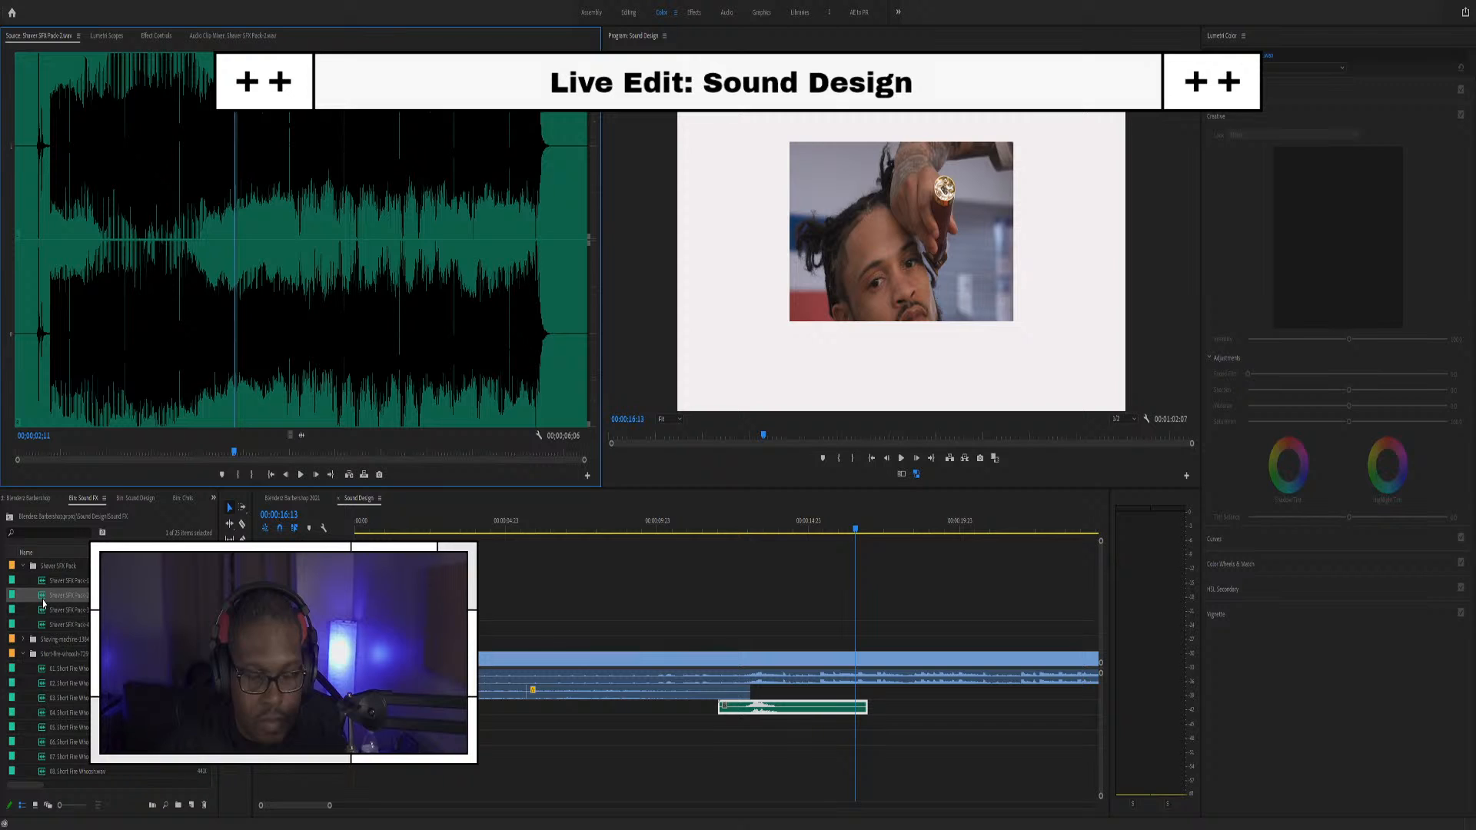
drag(44, 603, 804, 728)
click(722, 516)
key(space)
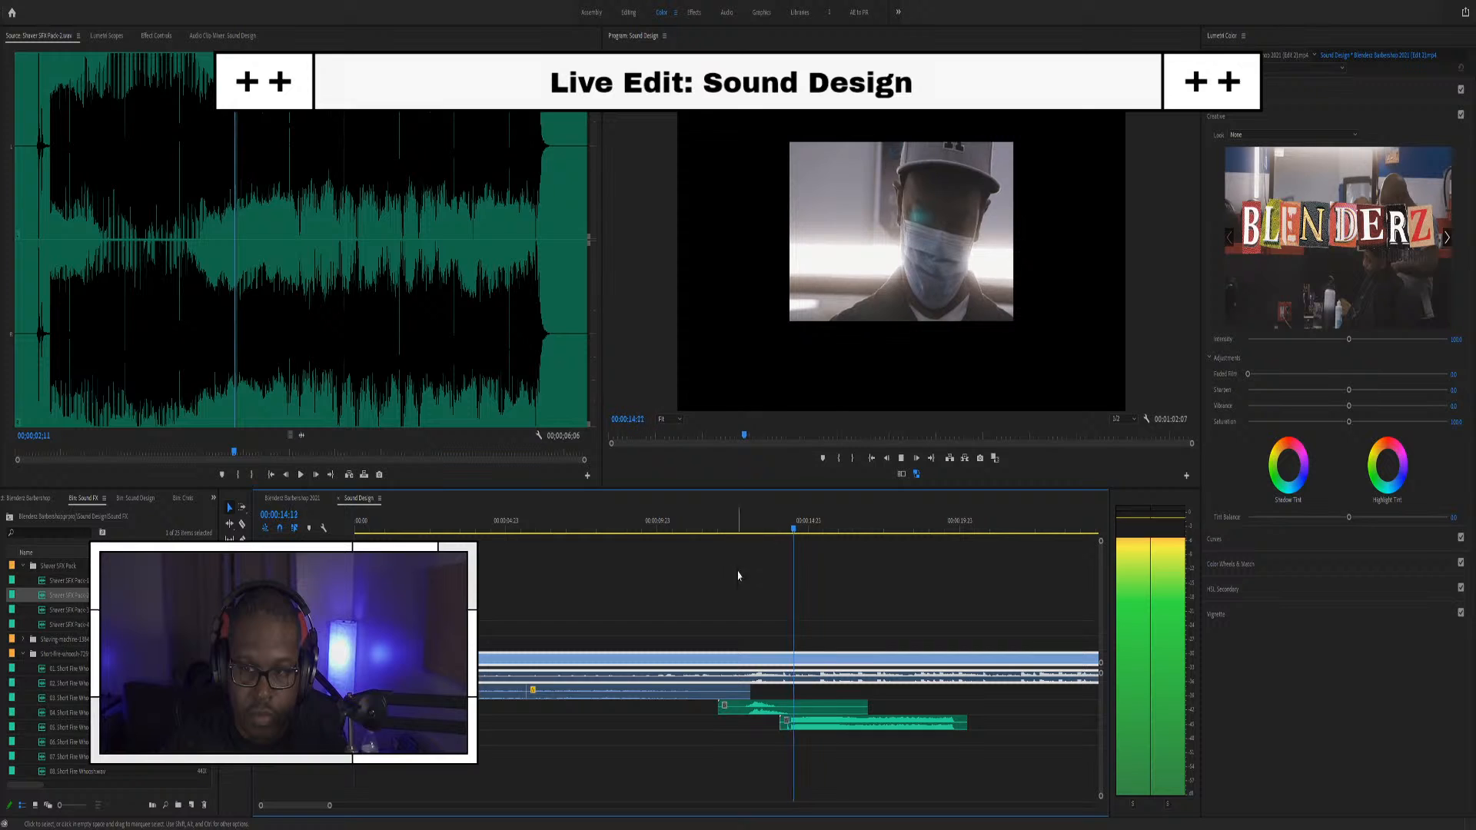
key(space)
Move the shaver sound earlier to start at about 00:00:13:09 and play the transition to 00:00:14:04
scroll(822, 735, up, 5)
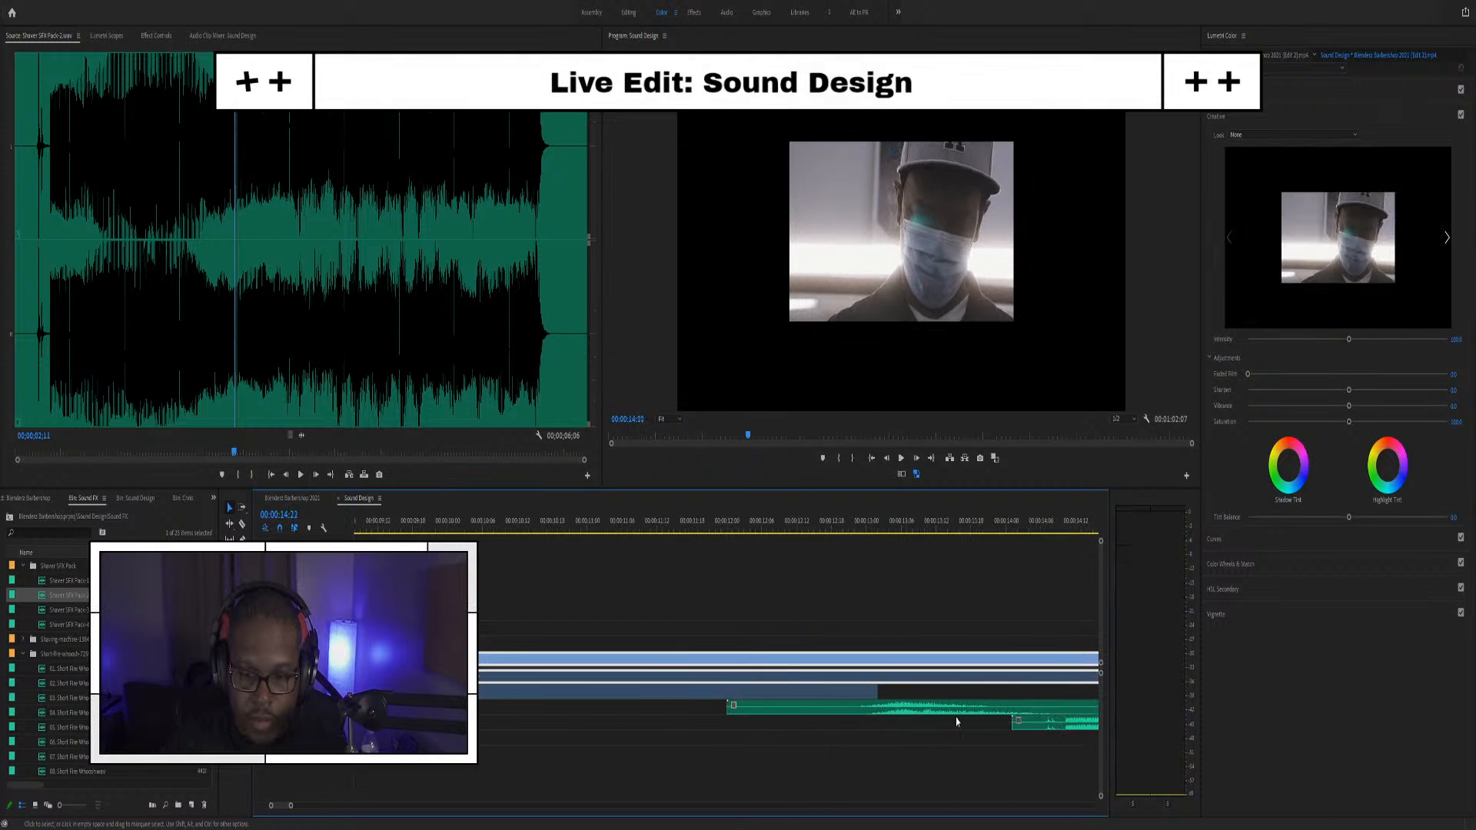
drag(943, 731, 850, 731)
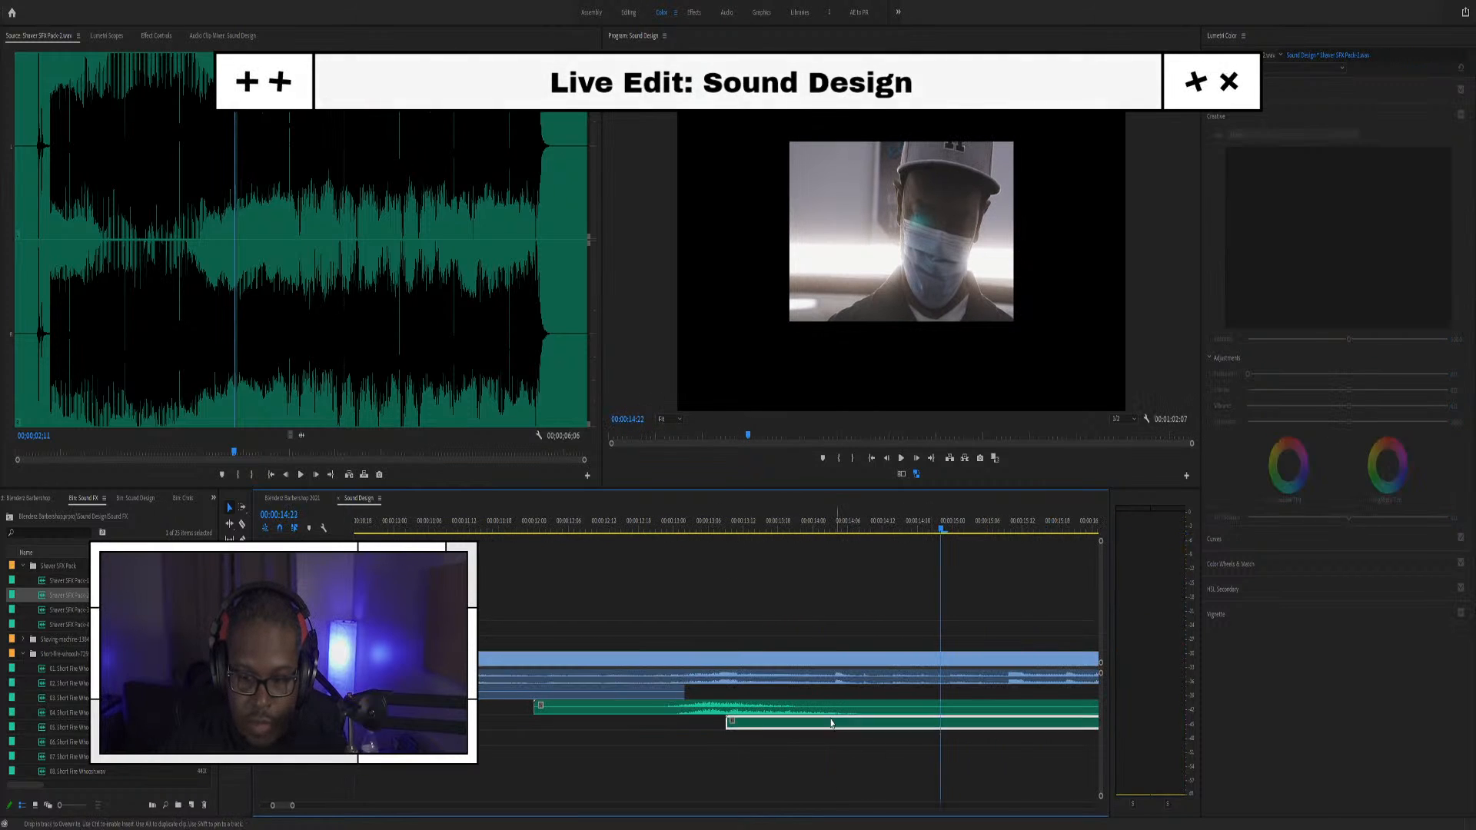
click(668, 521)
key(space)
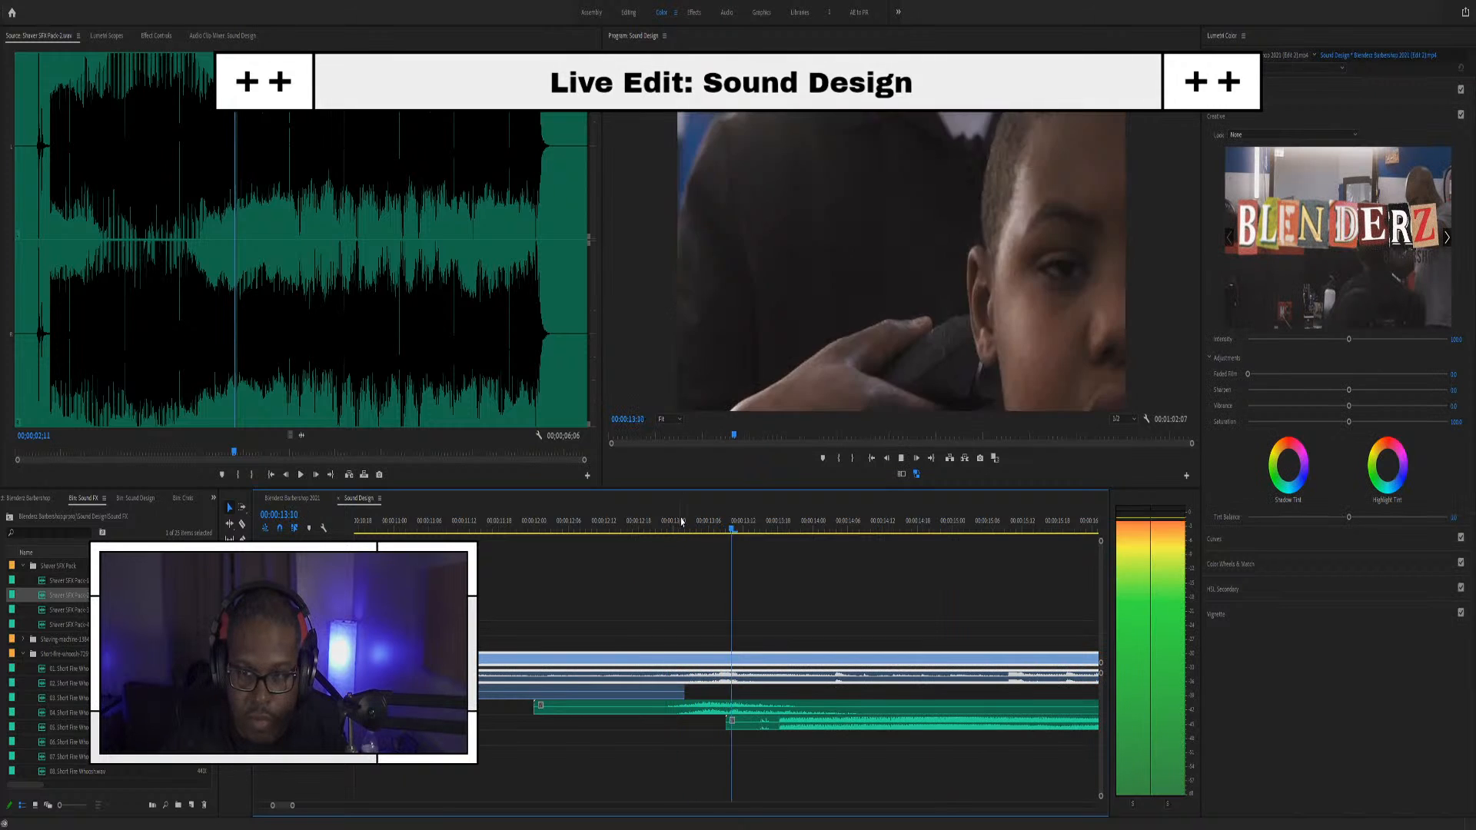
key(space)
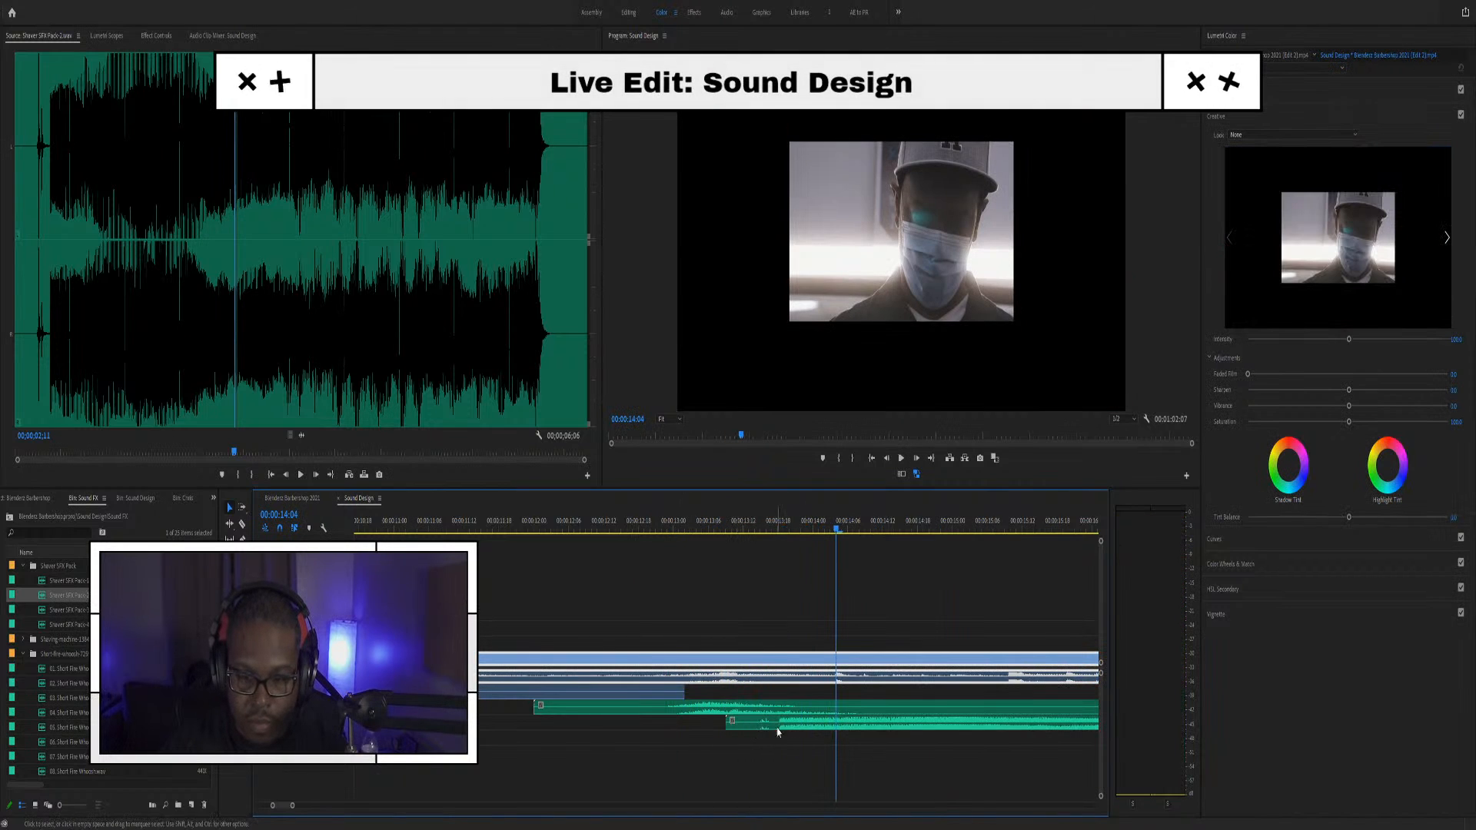
Shift the shaver sound slightly earlier to about 00:00:13:04 and play through to 00:00:17:14
drag(813, 726, 783, 728)
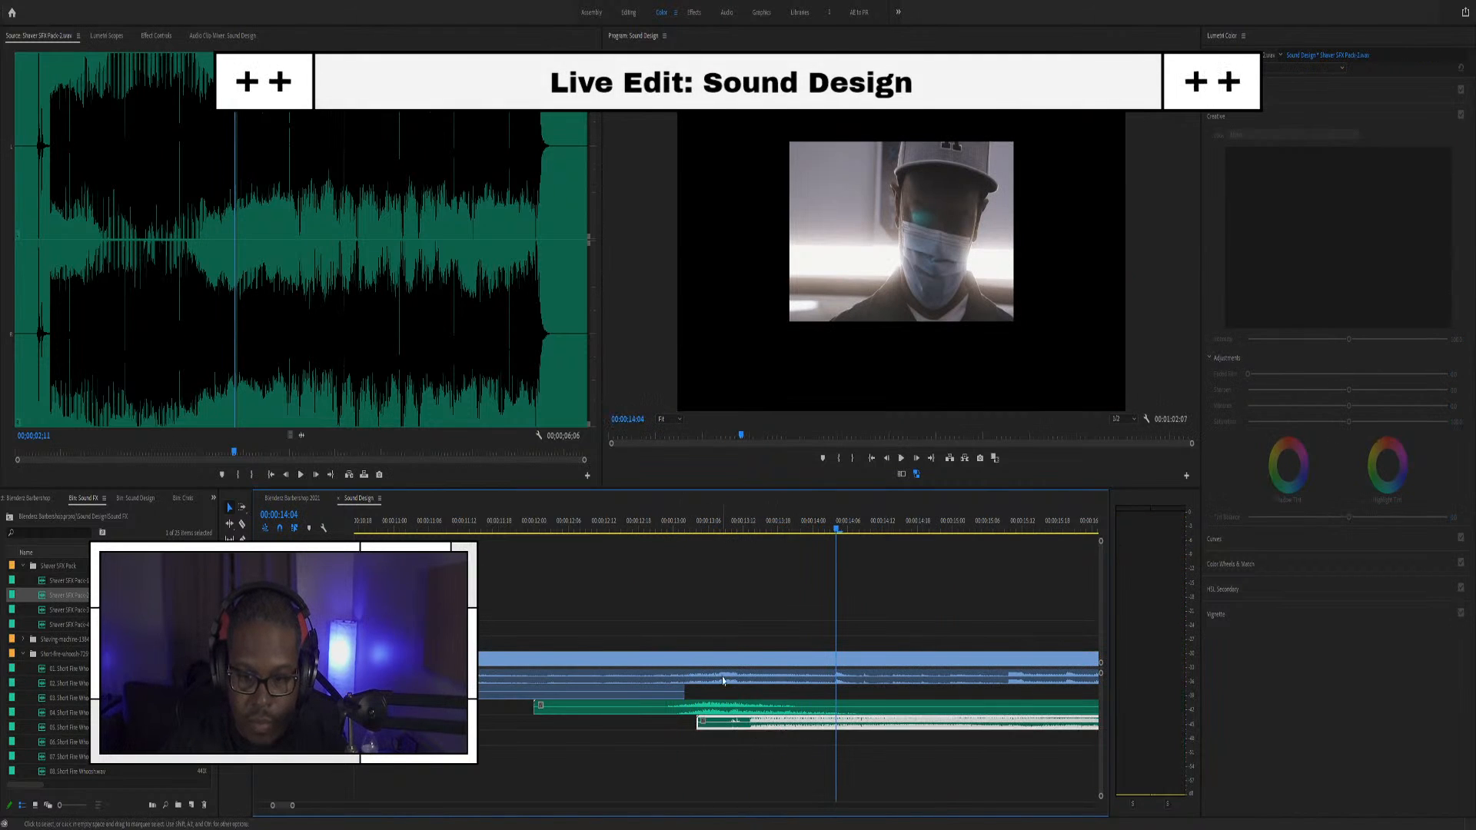
click(662, 529)
key(space)
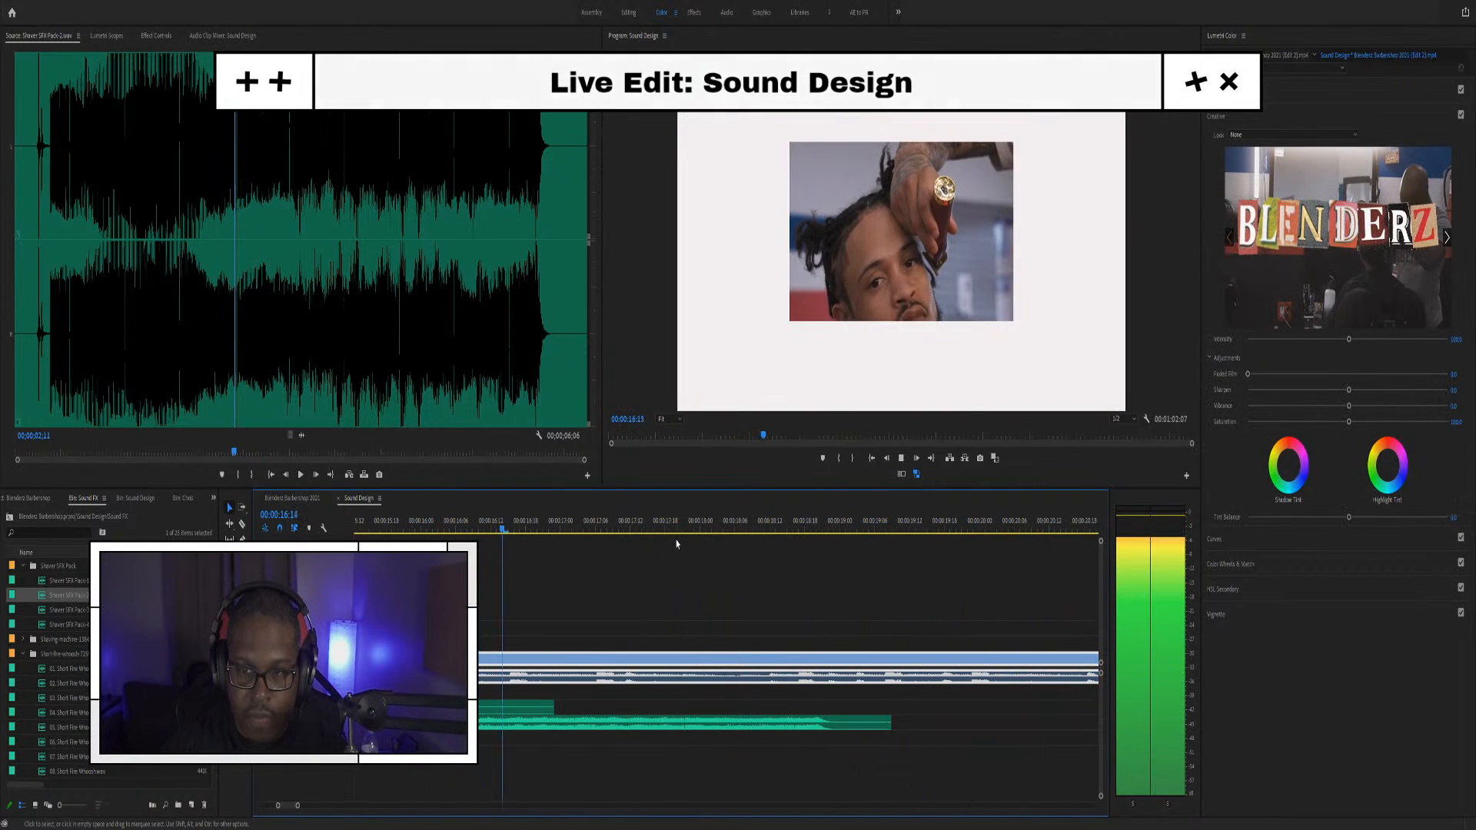
key(space)
Delete the shaver sound from the track below the whoosh
key(minus)
key(minus)
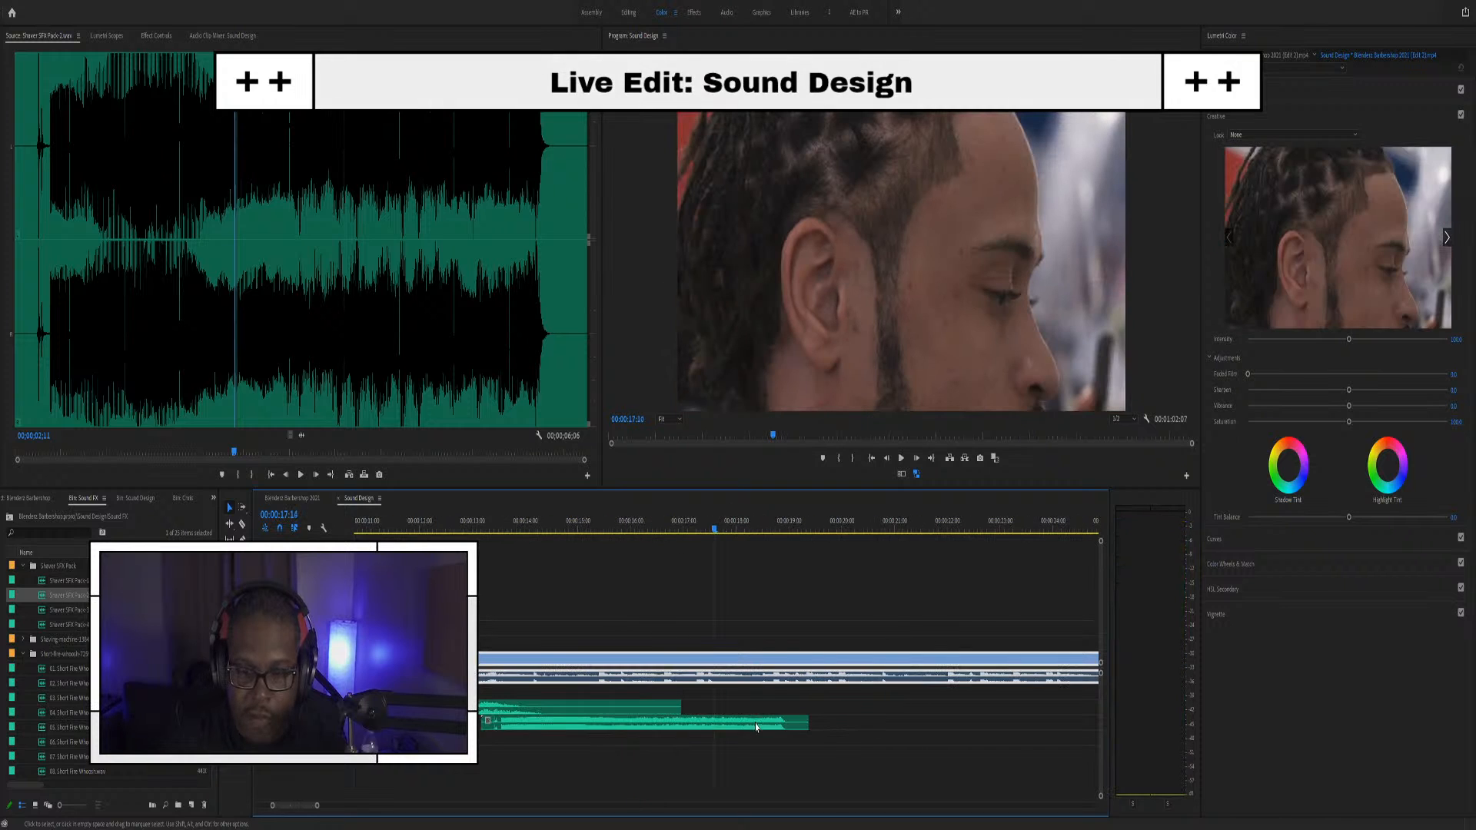
click(536, 733)
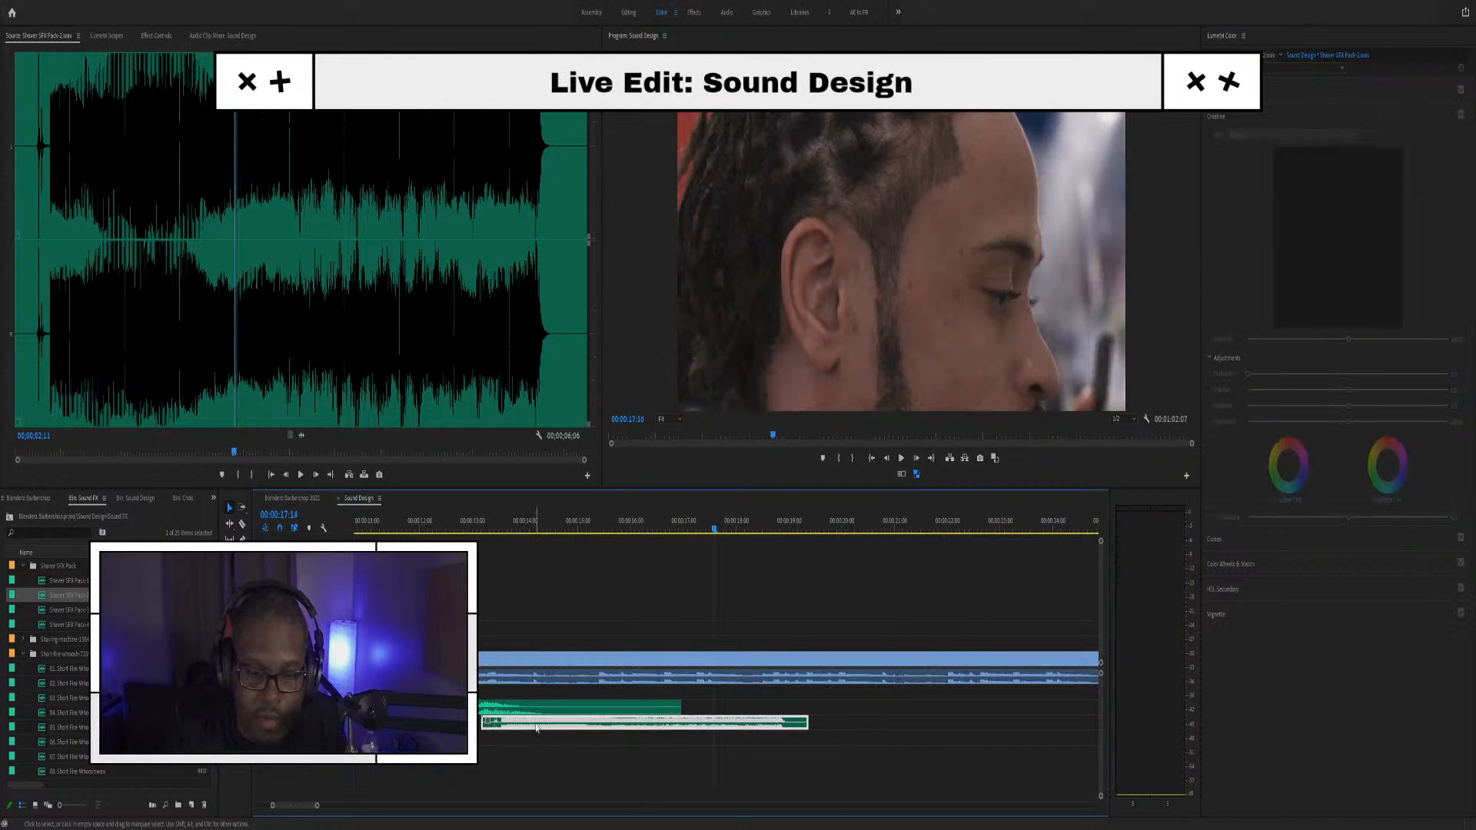
key(Delete)
Play from about 00:00:12:11 to 00:00:14:20 to judge the transition with only the whoosh
click(444, 522)
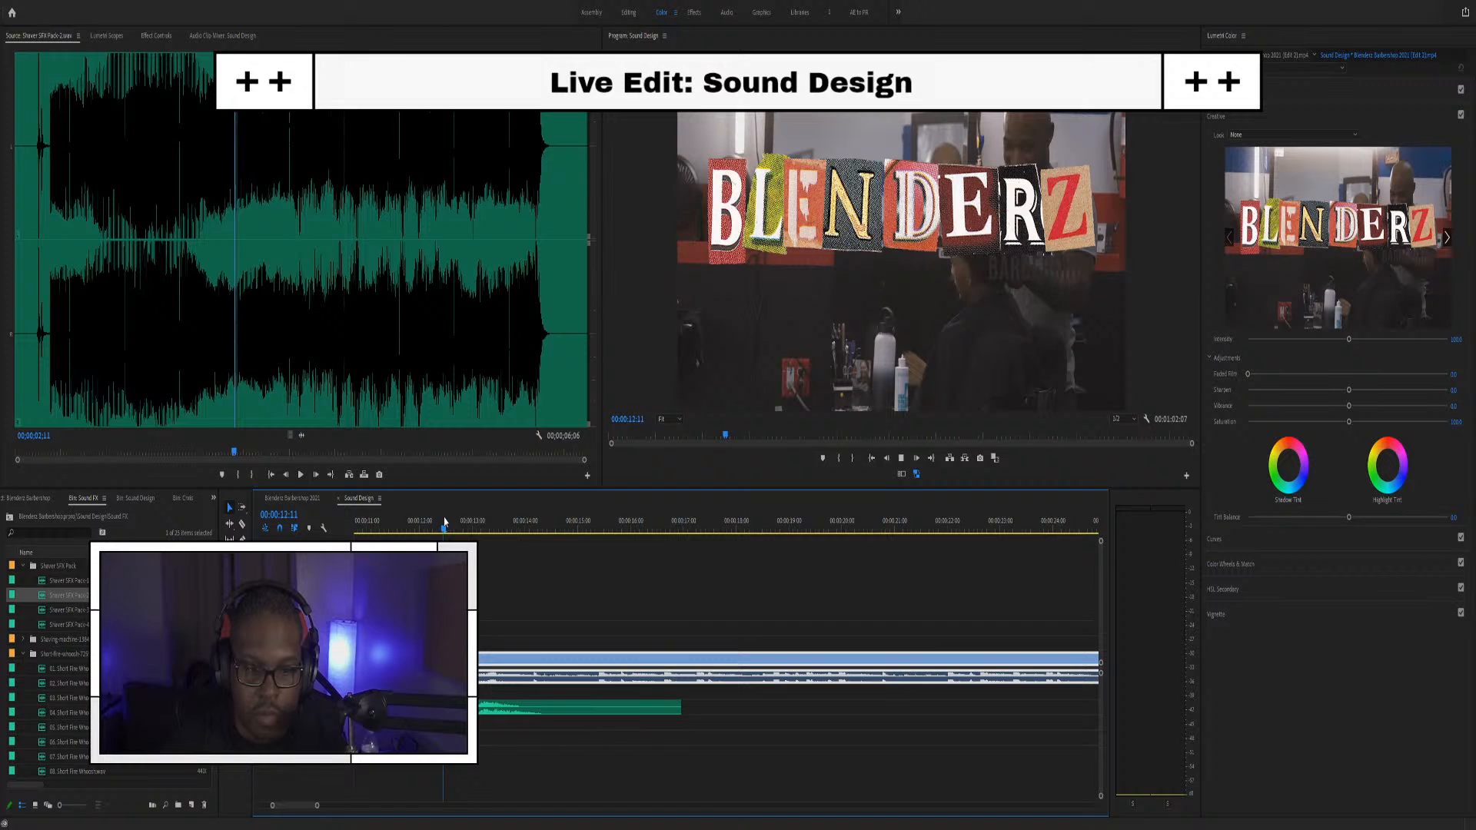
key(space)
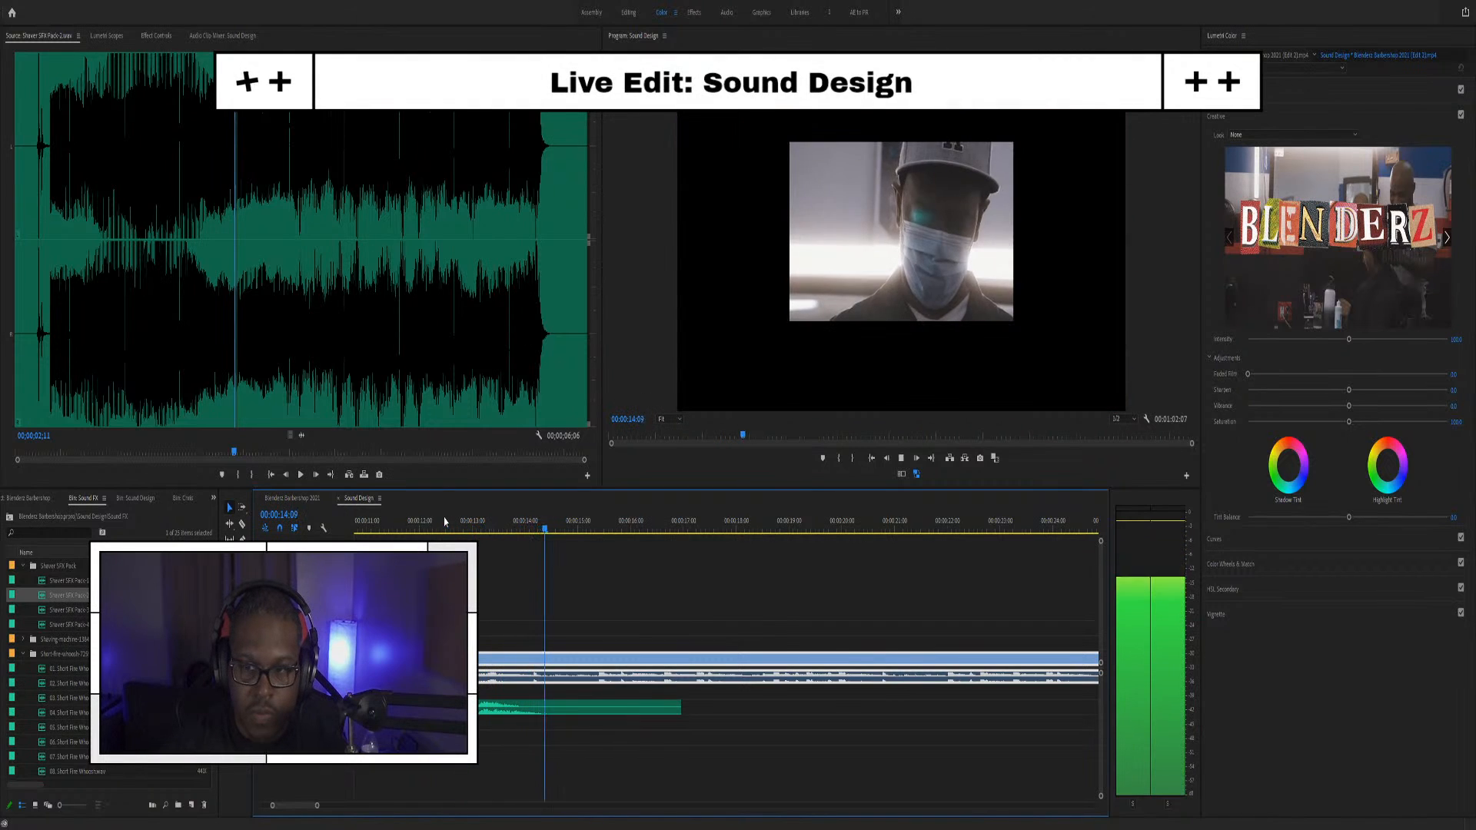
key(space)
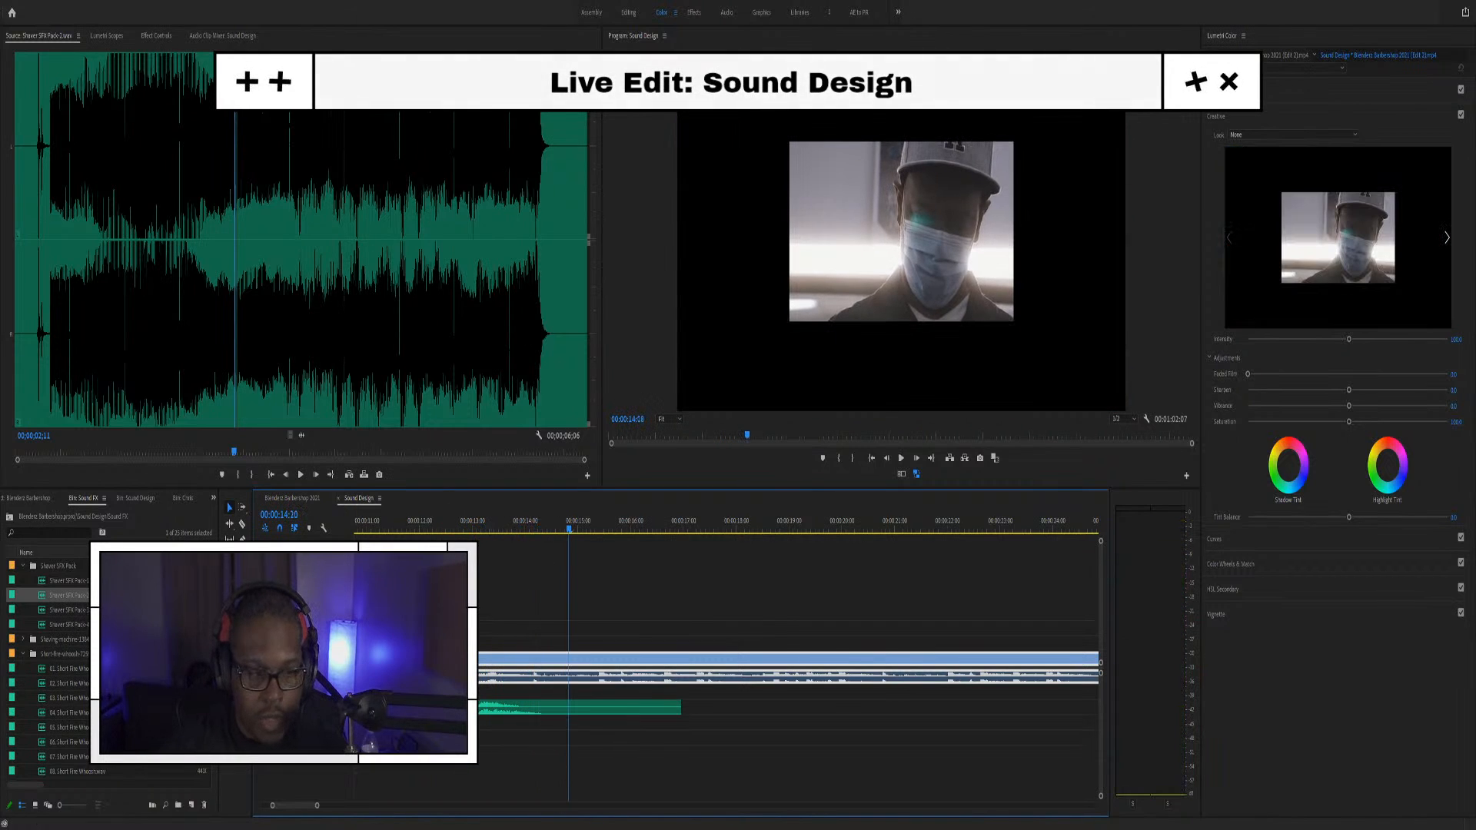
Audition the third Shaver SFX Pack sound in the source view, replaying its early peak to find a usable section
double_click(44, 616)
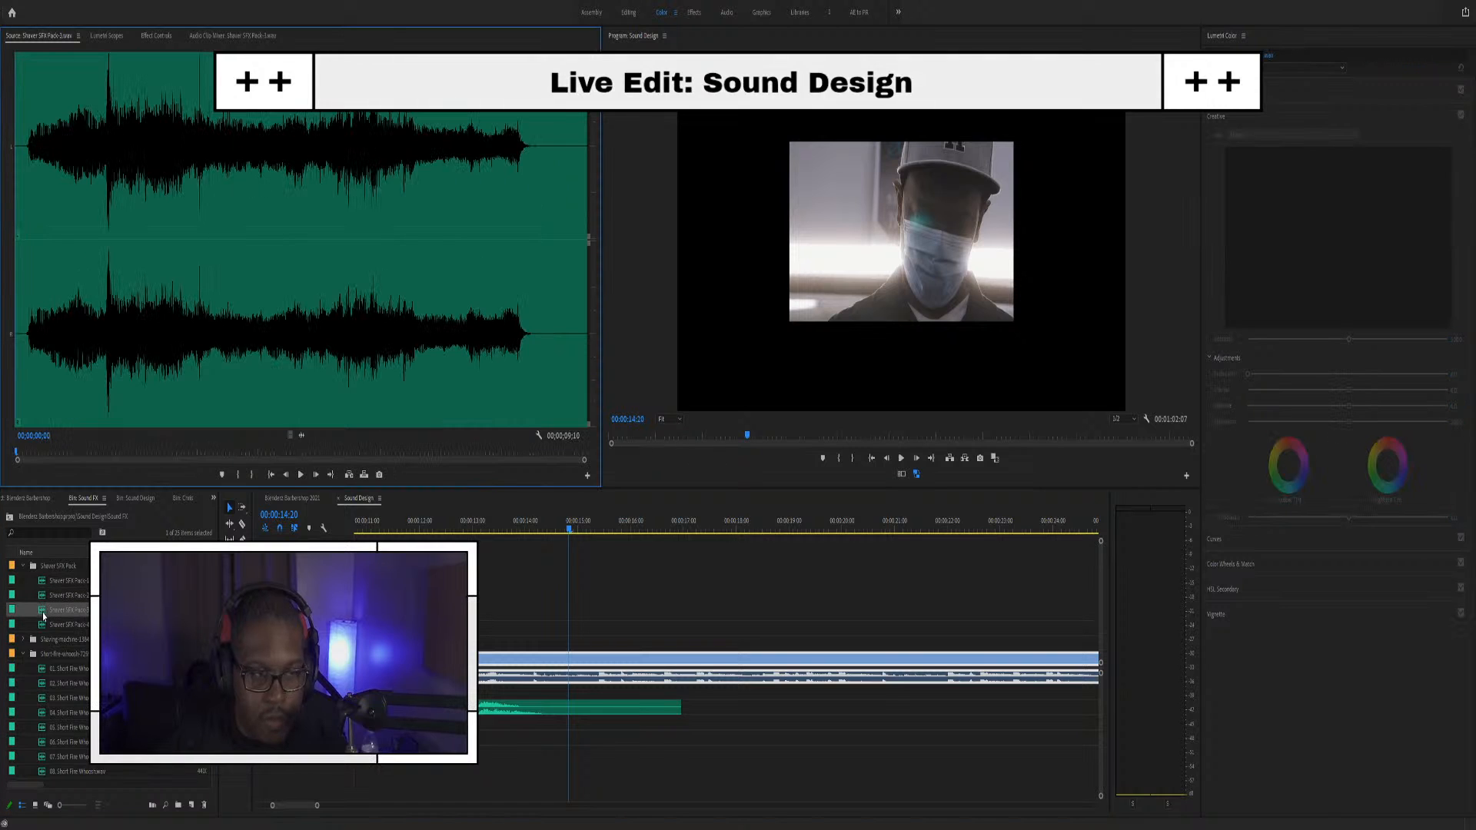
key(space)
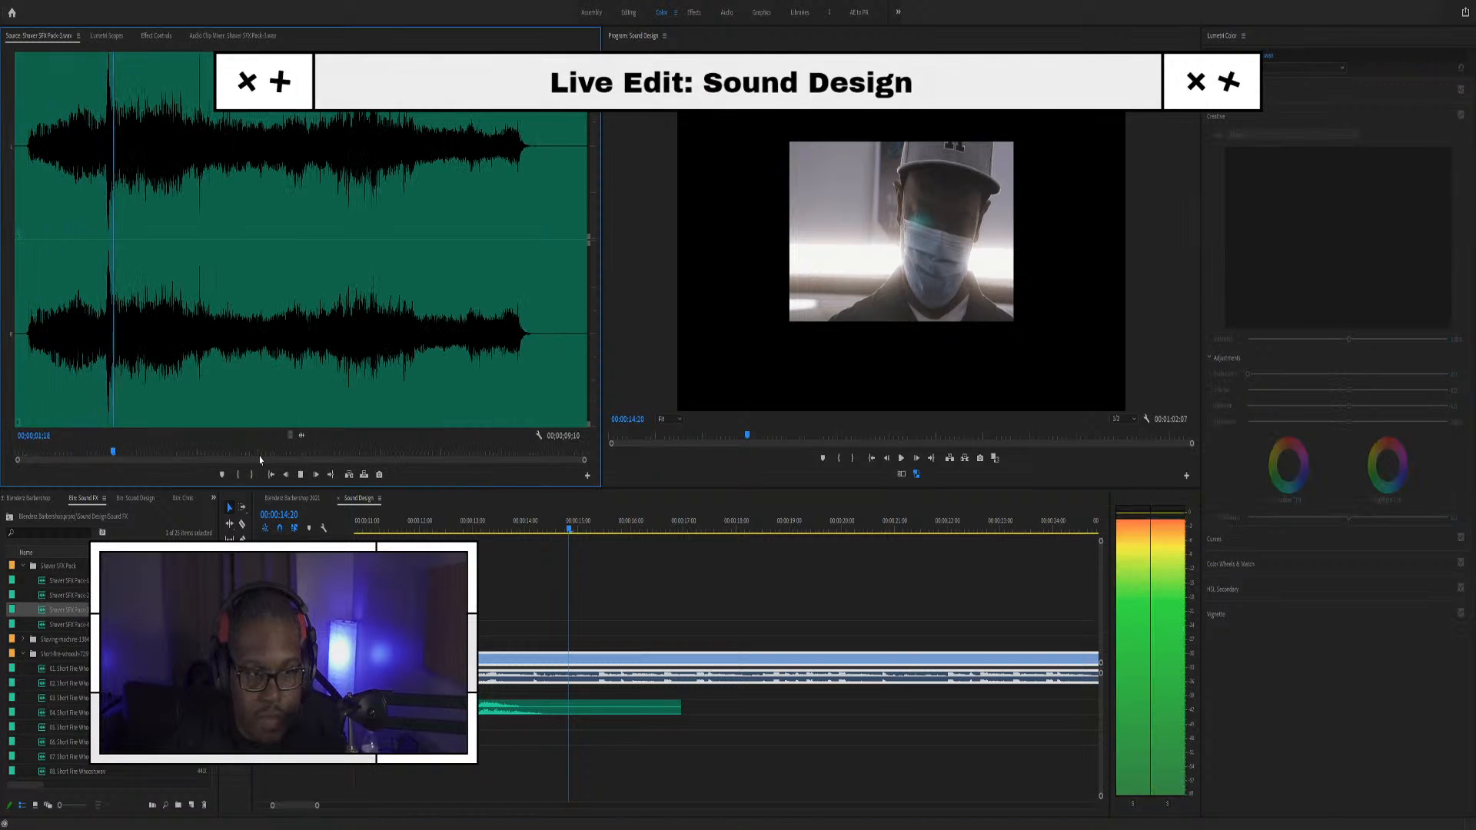
key(space)
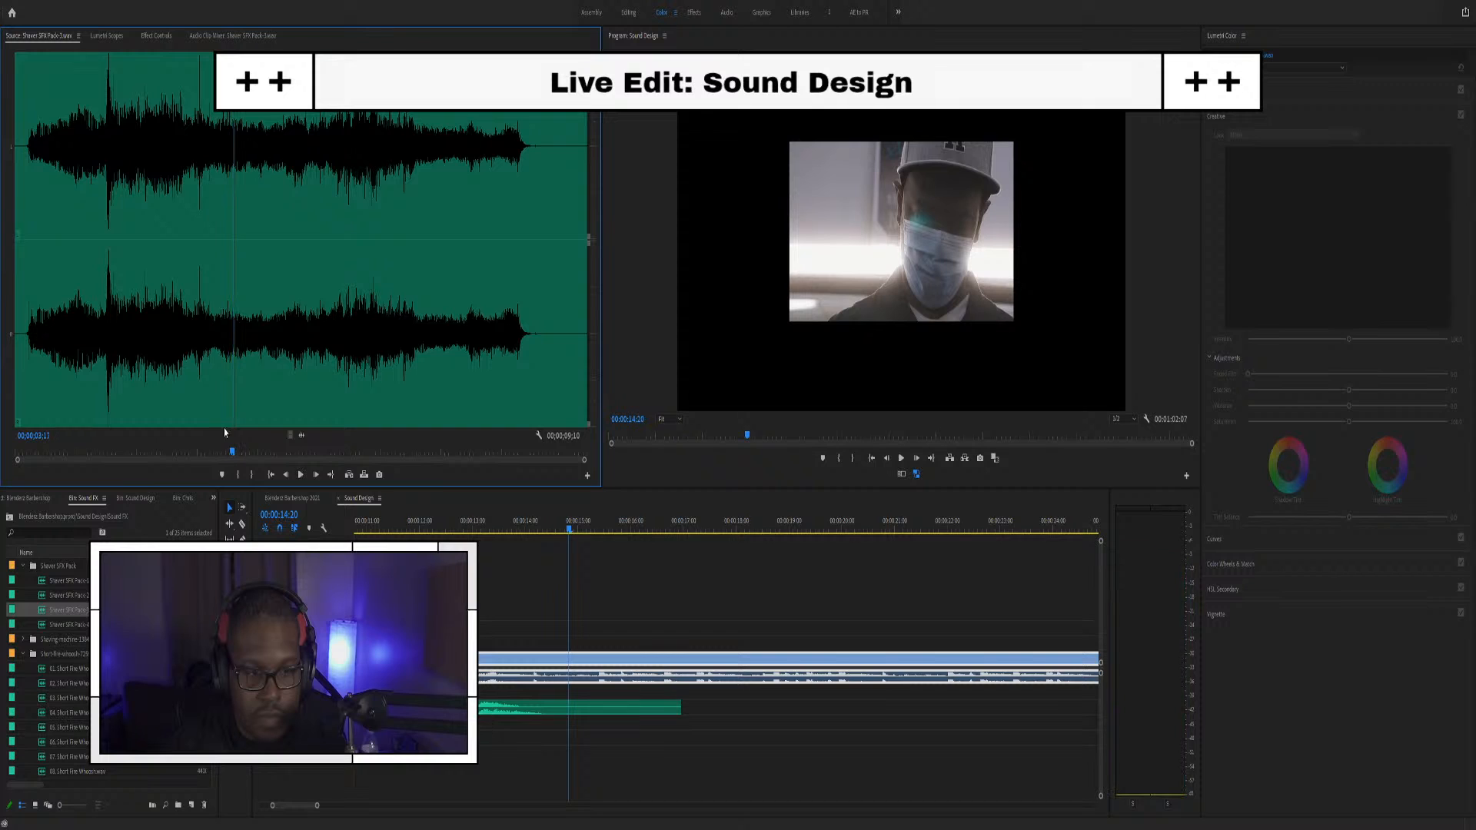
click(99, 452)
key(space)
key(space)
drag(99, 452, 86, 452)
key(space)
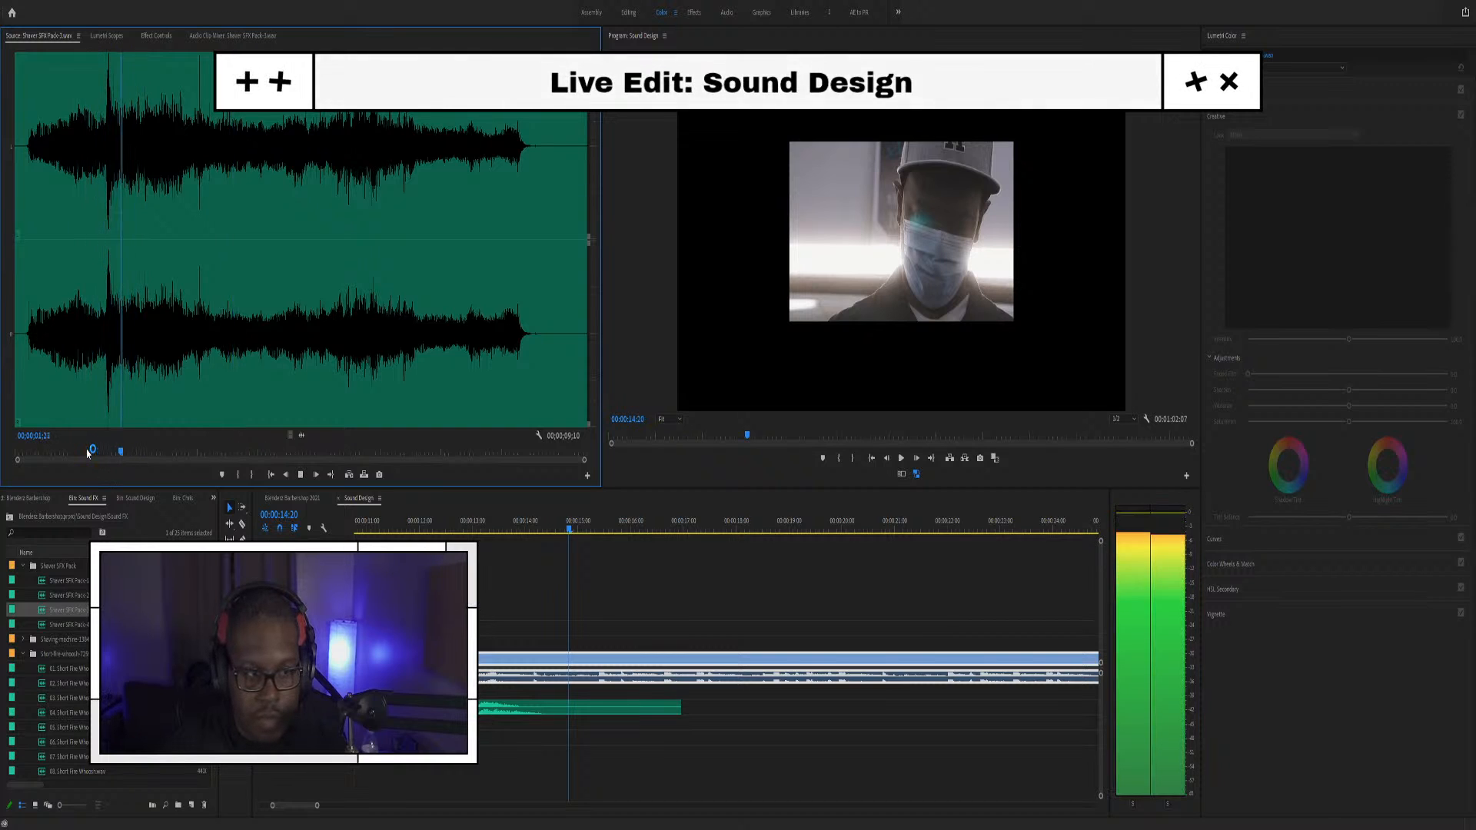
click(85, 452)
click(75, 452)
key(space)
Mark the shaver sound's in point before its early peak and out point at 00:00:02:29, and place it below the whoosh just before 00:00:14:00
drag(77, 452, 70, 452)
key(i)
key(space)
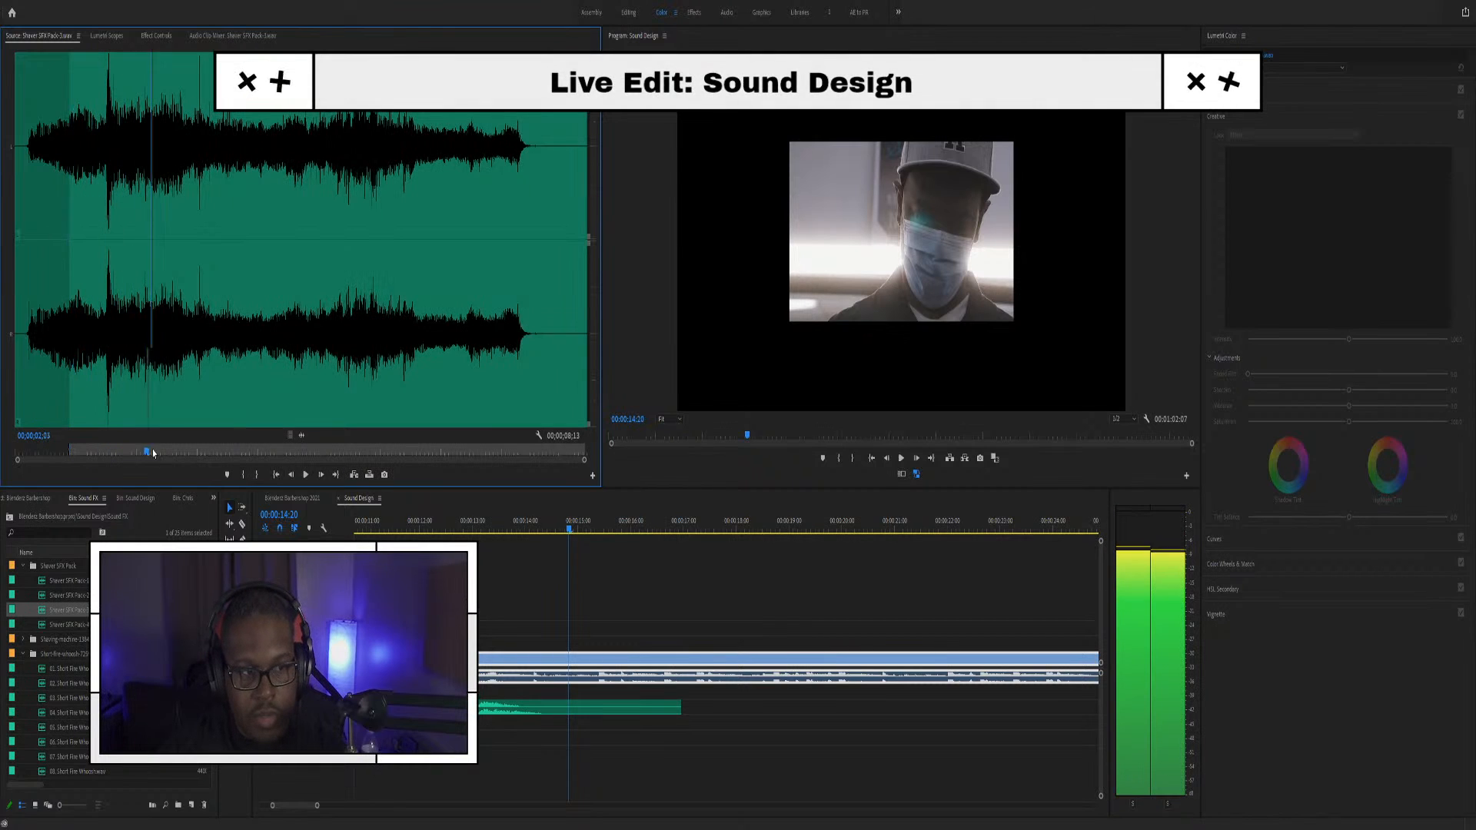
key(o)
key(space)
drag(301, 435, 514, 728)
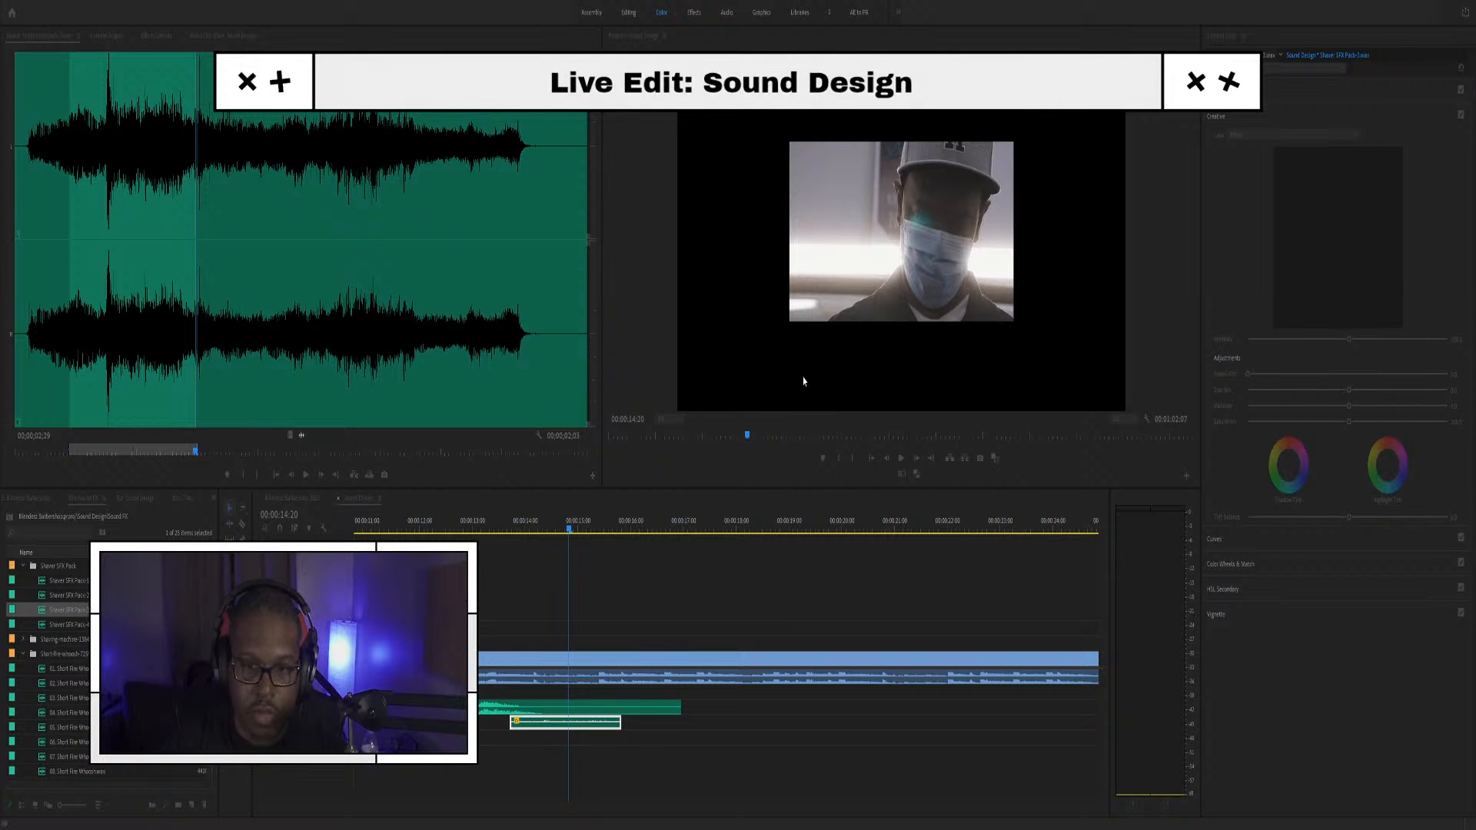
Play the transition from about 00:00:12:22 to 00:00:16:14 with the new shaver sound, then replay around 00:00:14:00
click(493, 531)
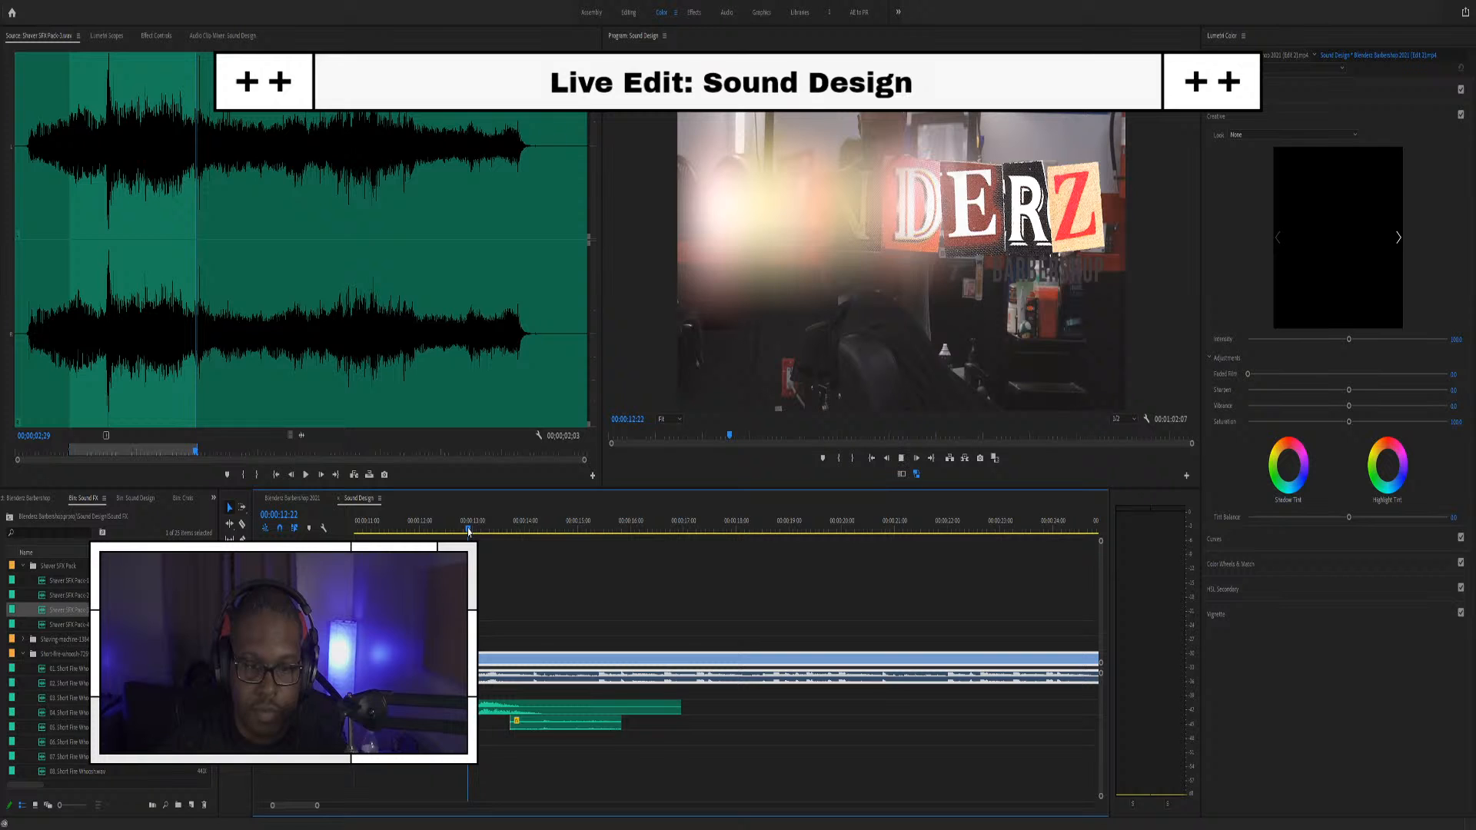
key(space)
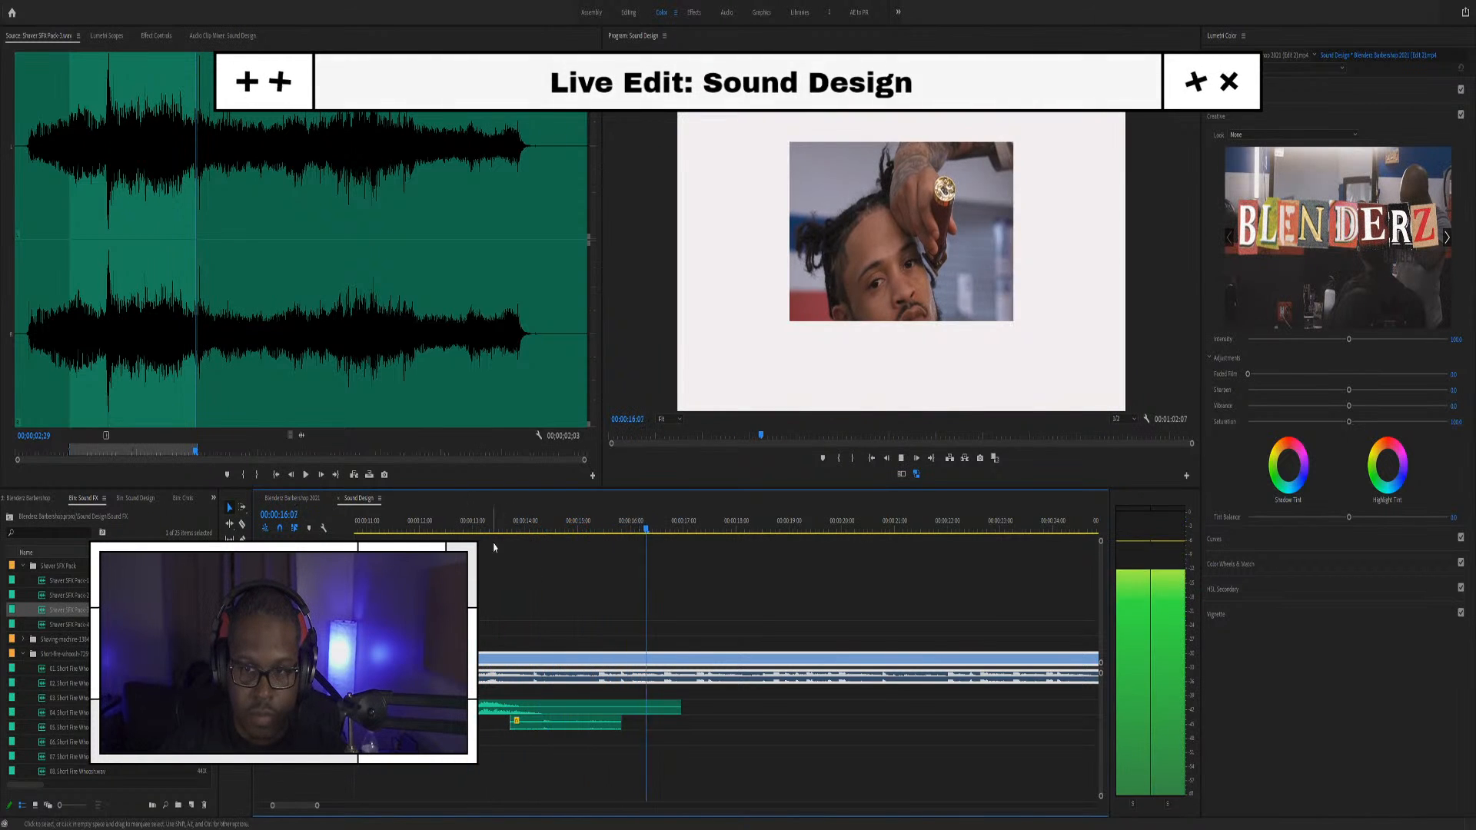
key(space)
click(482, 536)
key(space)
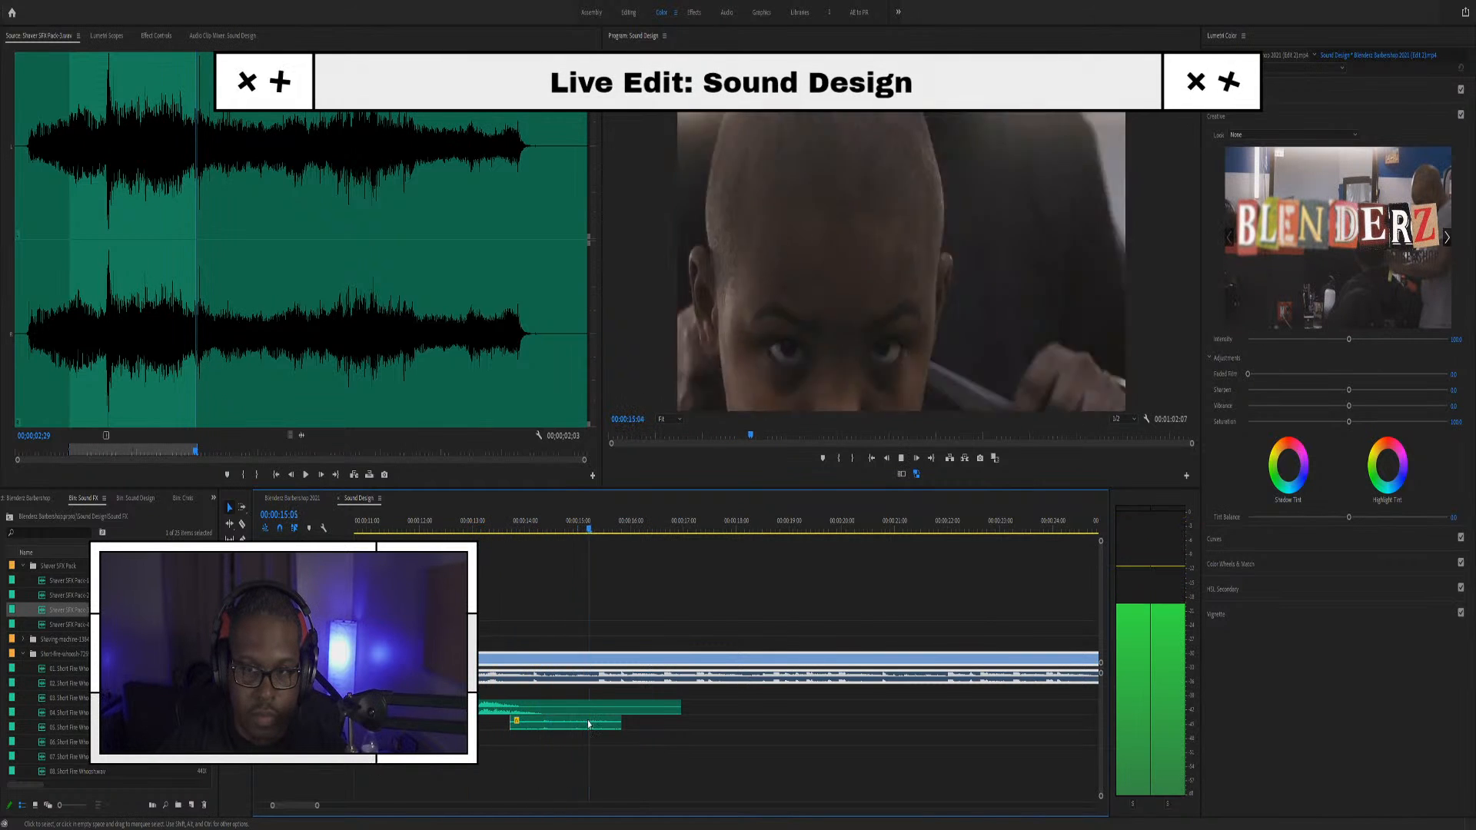
key(space)
key(space)
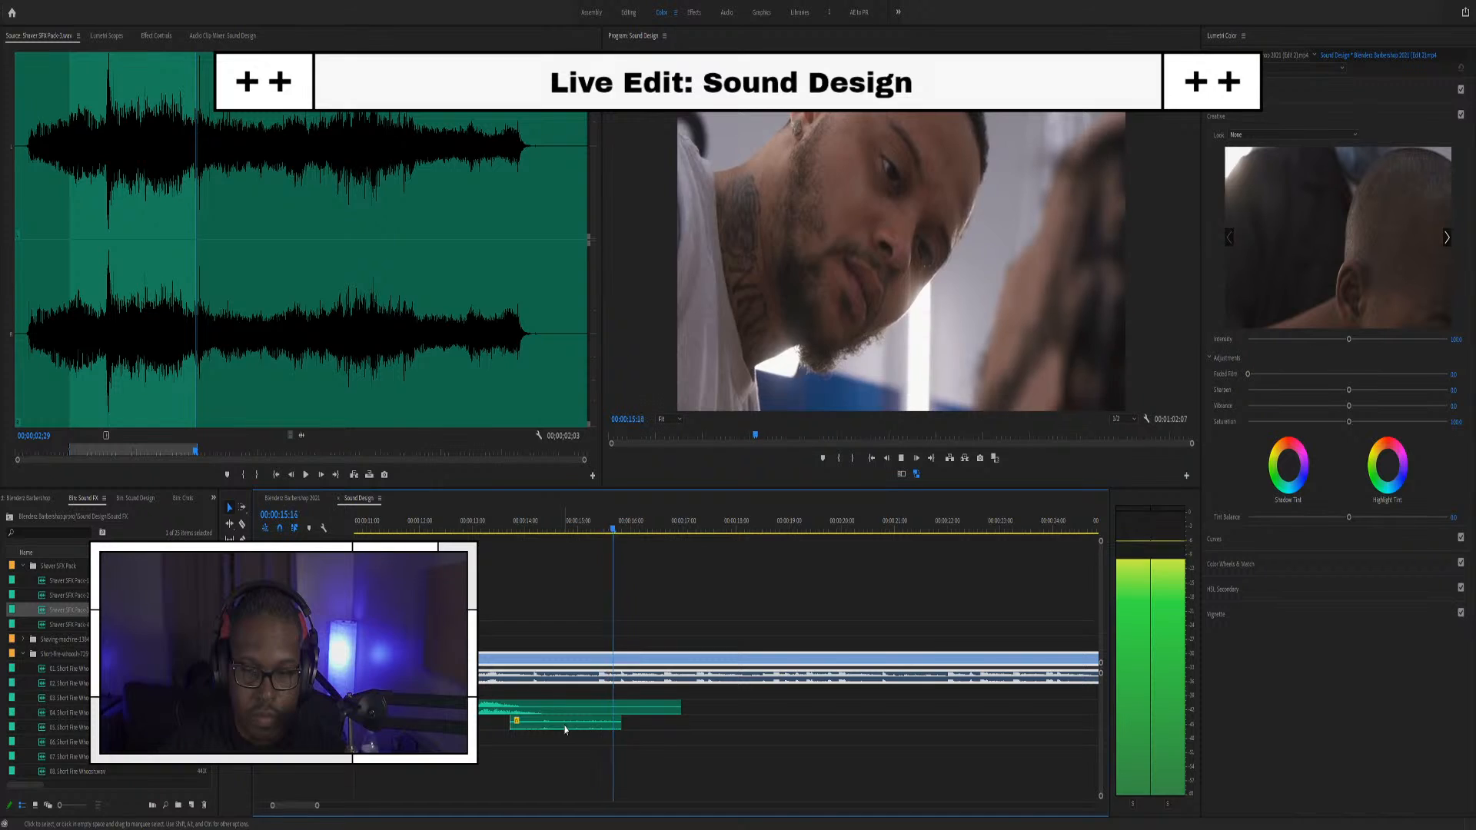
key(space)
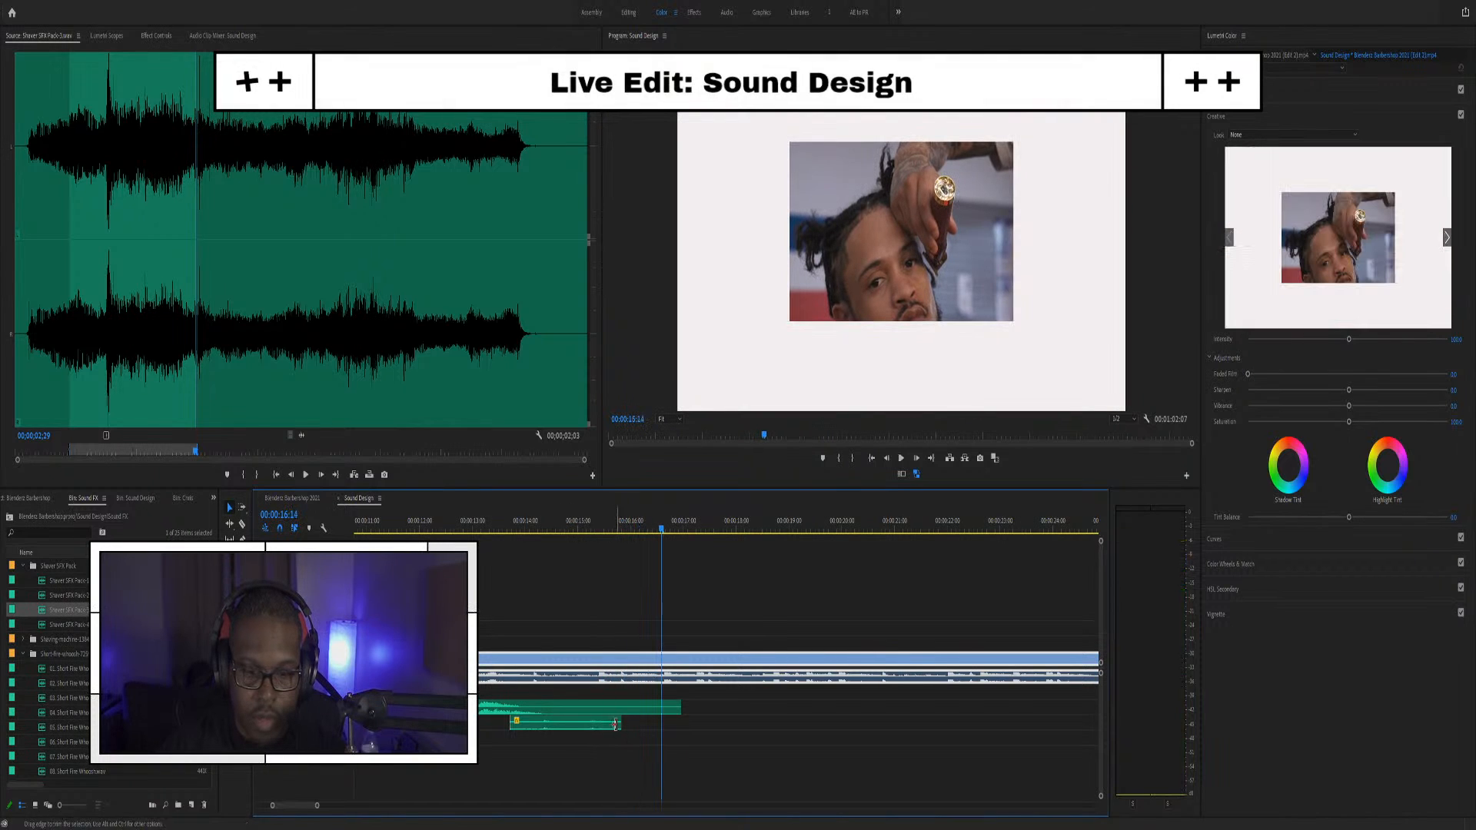
click(523, 525)
key(space)
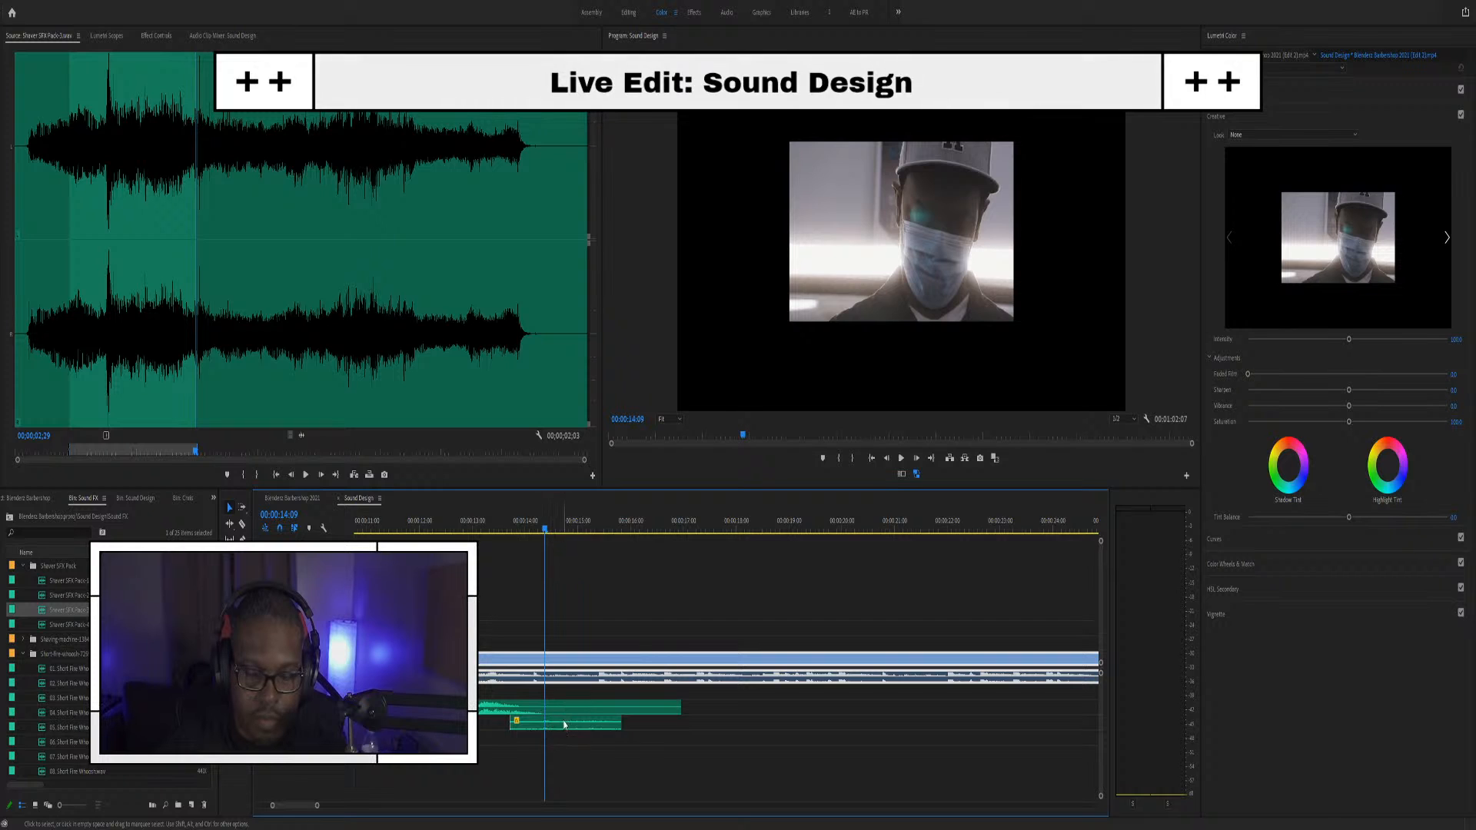
Trim the start of the shaver sound, shift it earlier to end at about 00:00:15:09, and play the cut around 00:00:14:00
scroll(556, 732, up, 3)
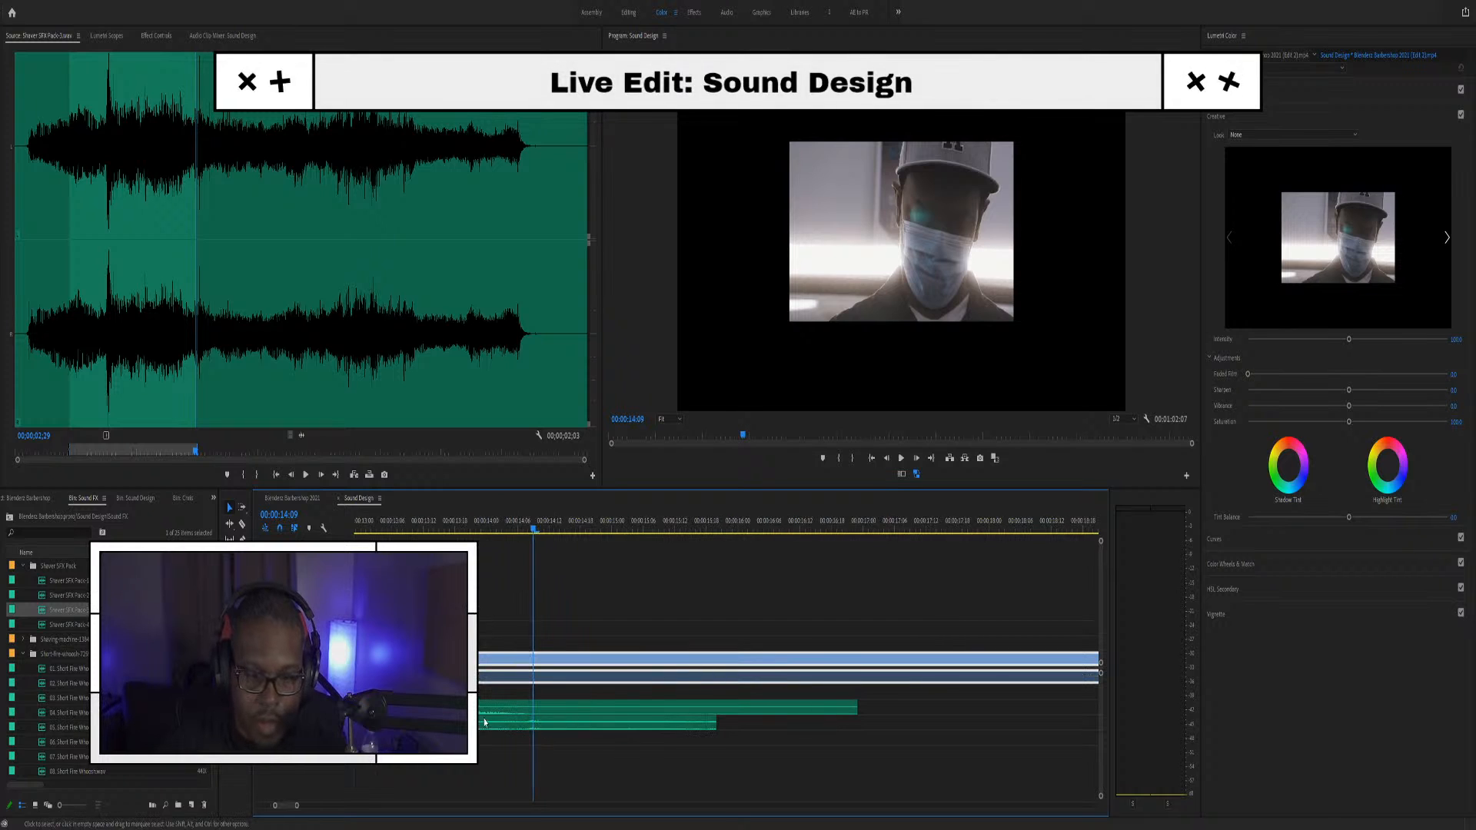
drag(454, 725, 529, 727)
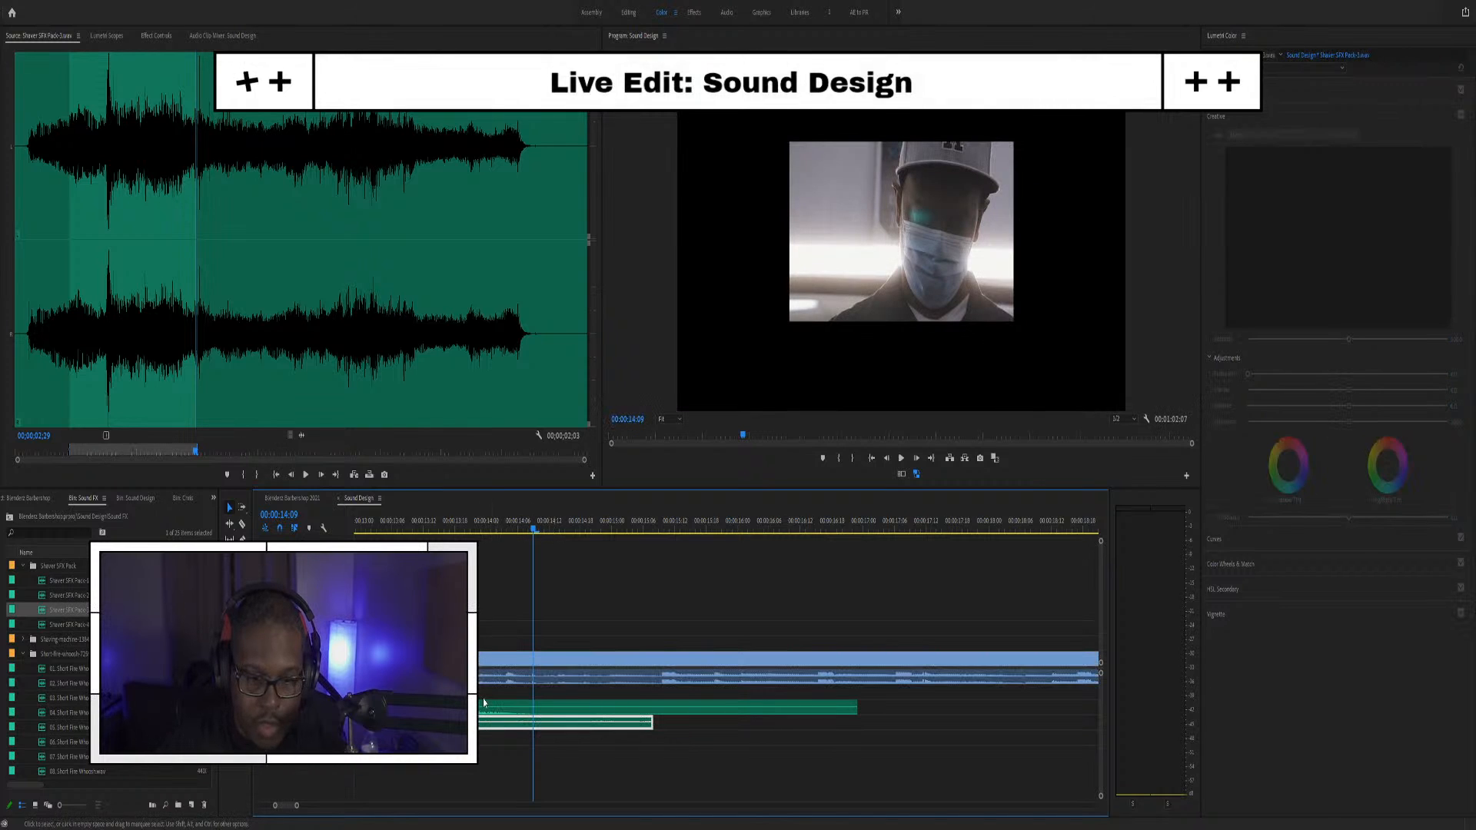
key(space)
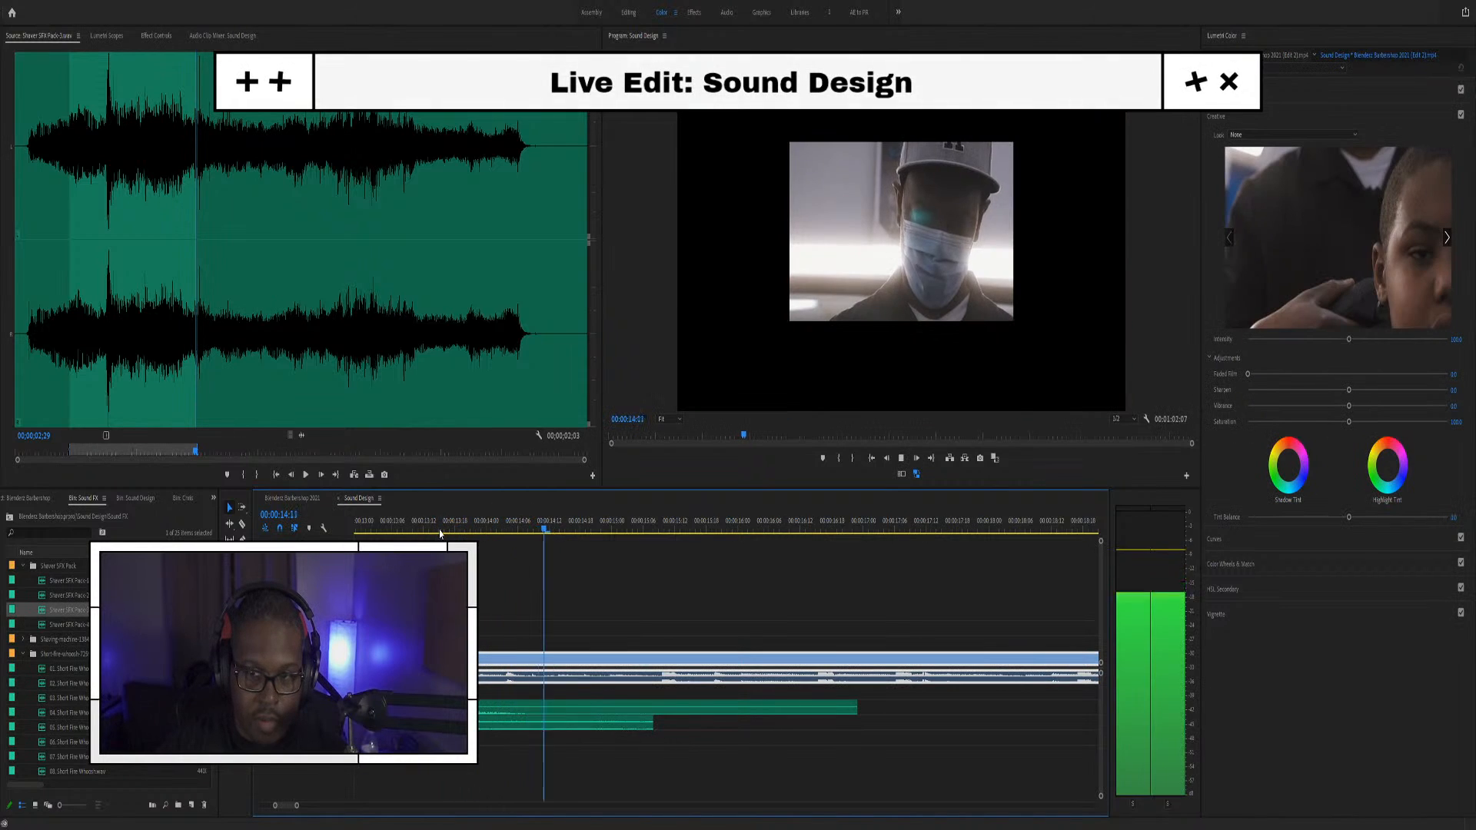
key(space)
click(430, 529)
key(space)
key(space)
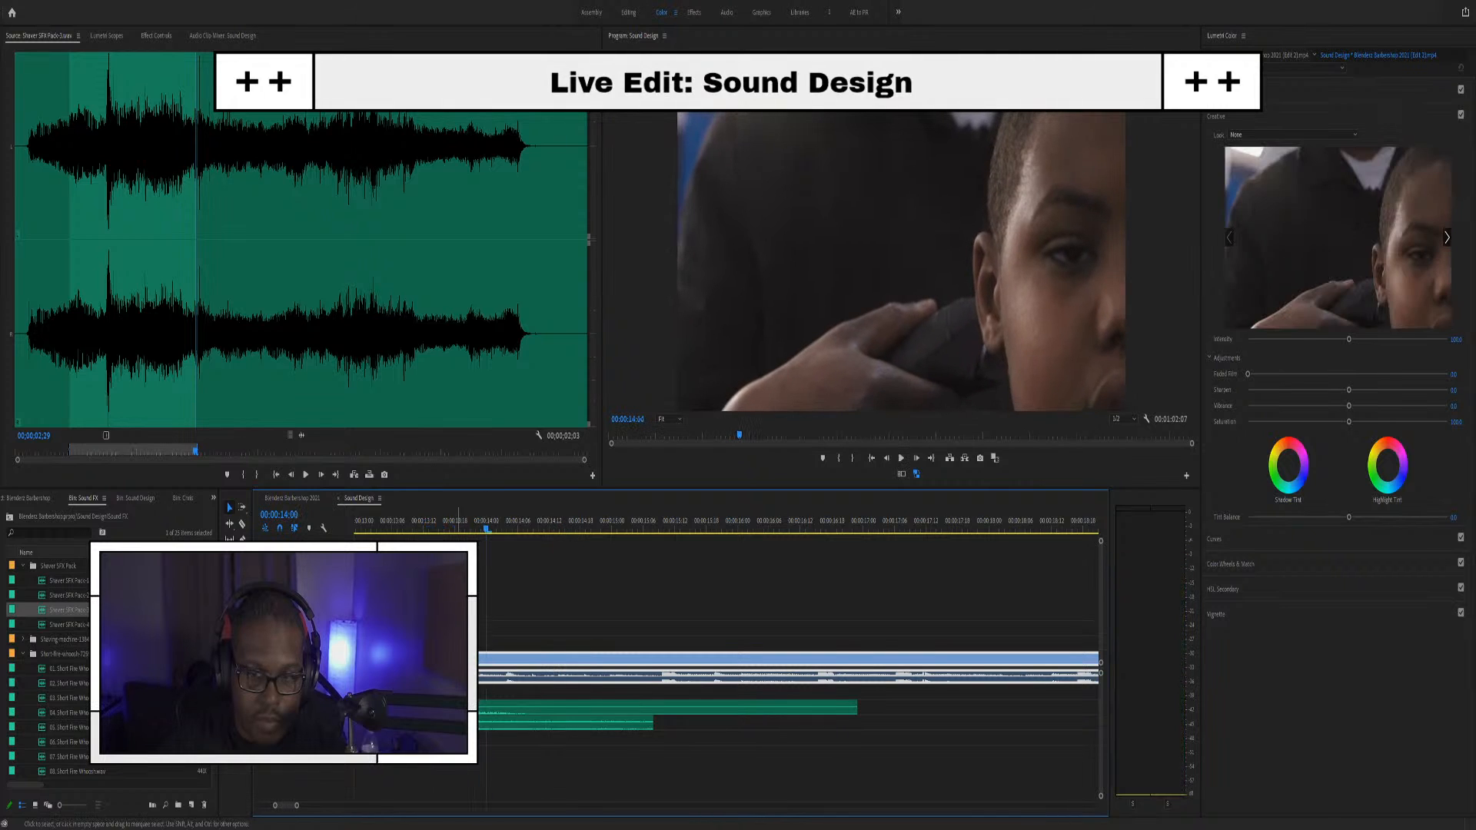
Move the shaver sound slightly earlier so it ends at about 00:00:15:03 and play to about 00:00:14:09
key(Up)
drag(513, 726, 482, 728)
key(space)
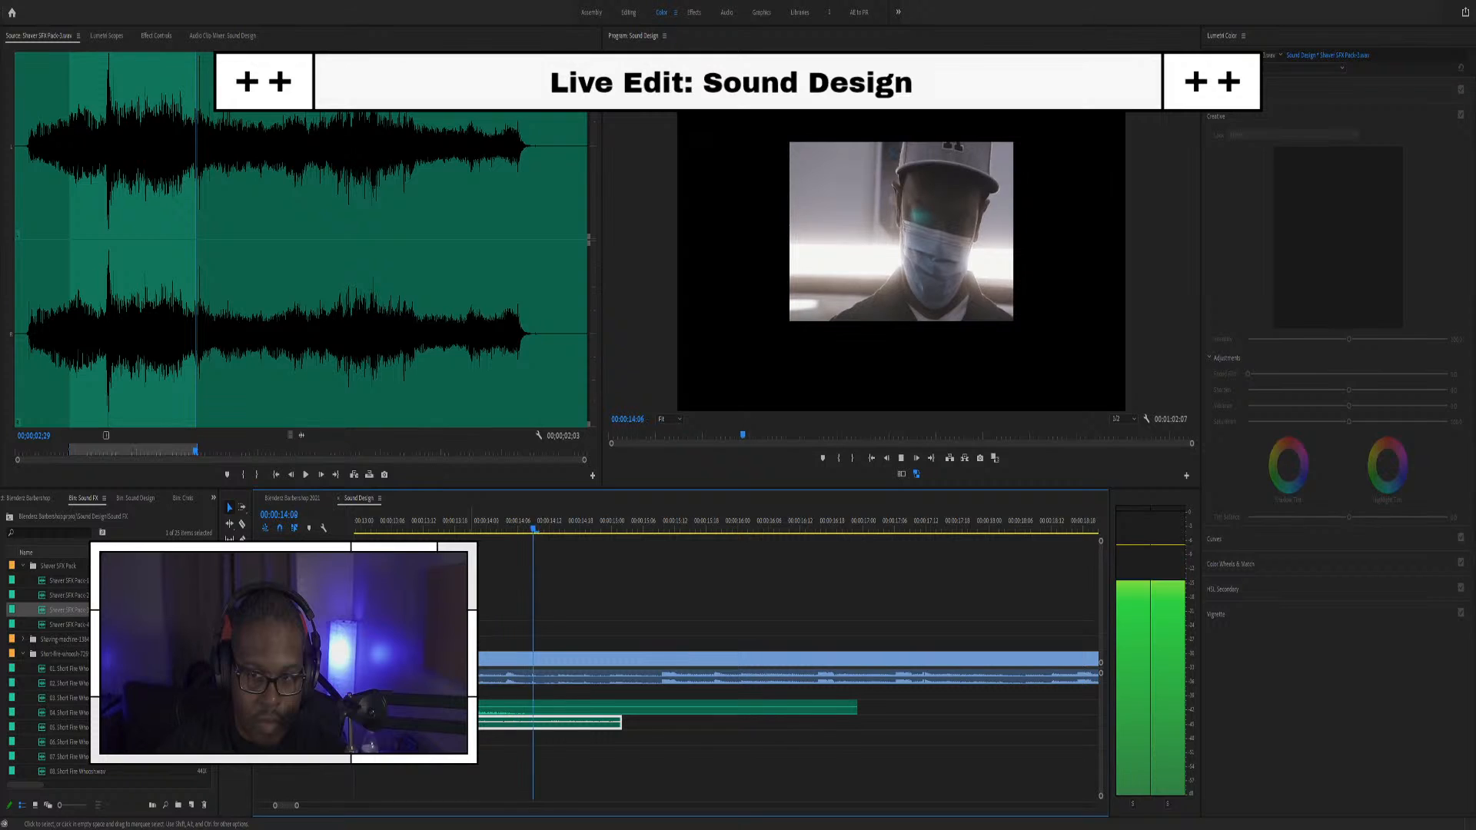
key(space)
Trim the end of the shaver sound back to about 00:00:14:03 and play from 00:00:13:06 to 00:00:14:16
drag(620, 724, 500, 714)
click(396, 528)
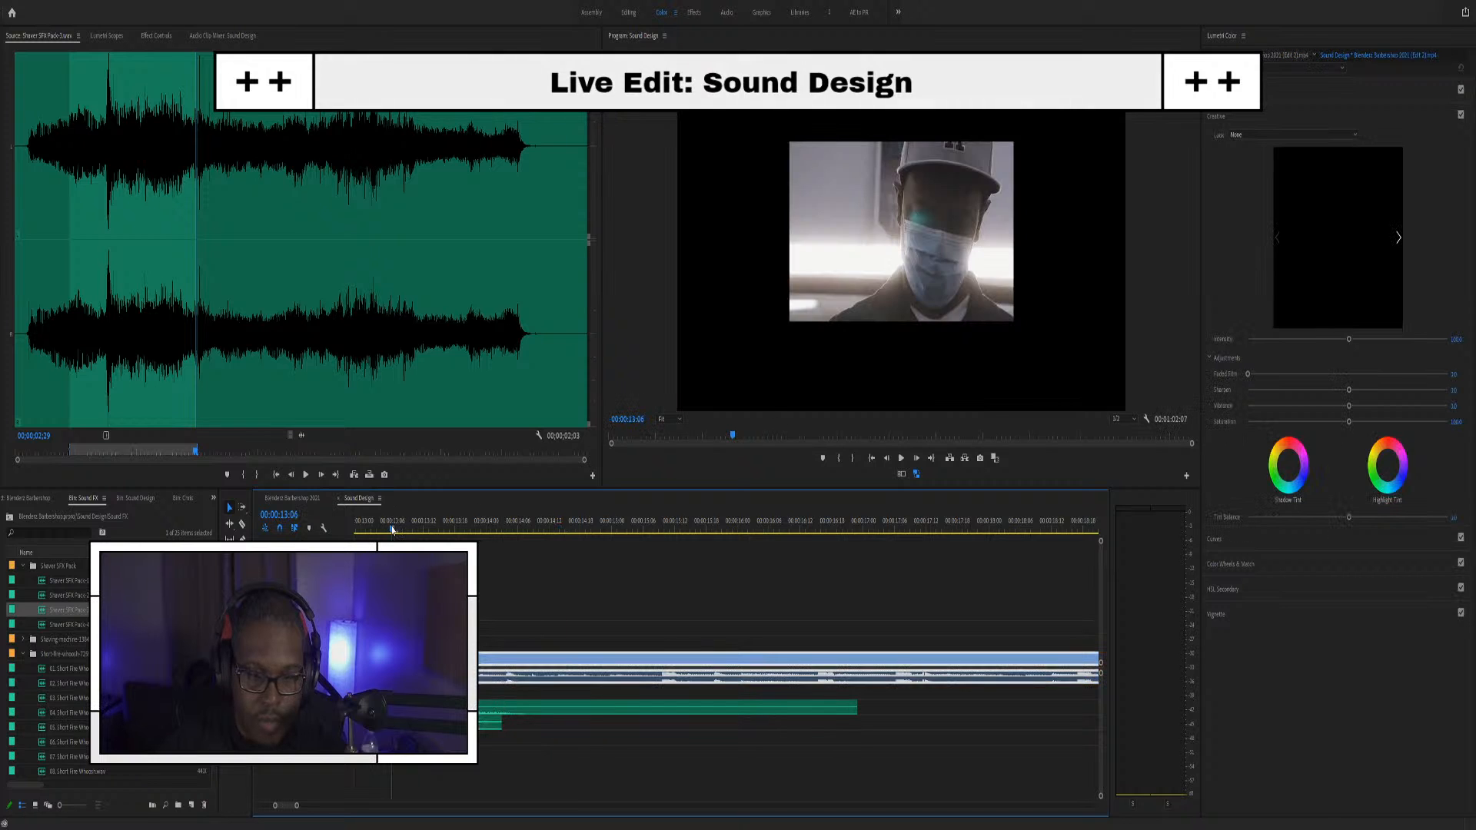
key(space)
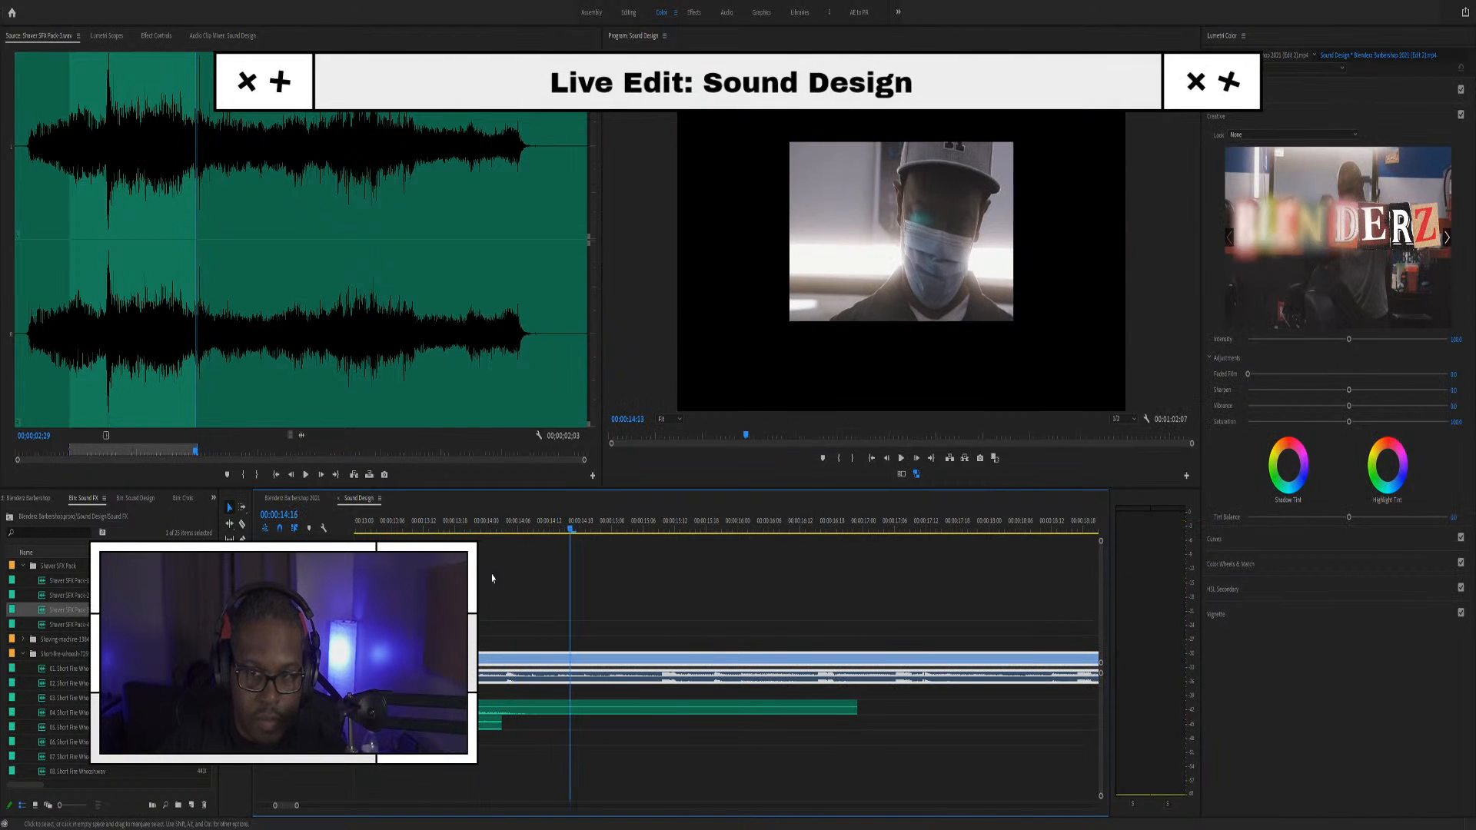
Extend the end of the shaver sound by 4 frames to about 00:00:14:07 and play the transition through to 00:00:15:14
drag(496, 723, 563, 724)
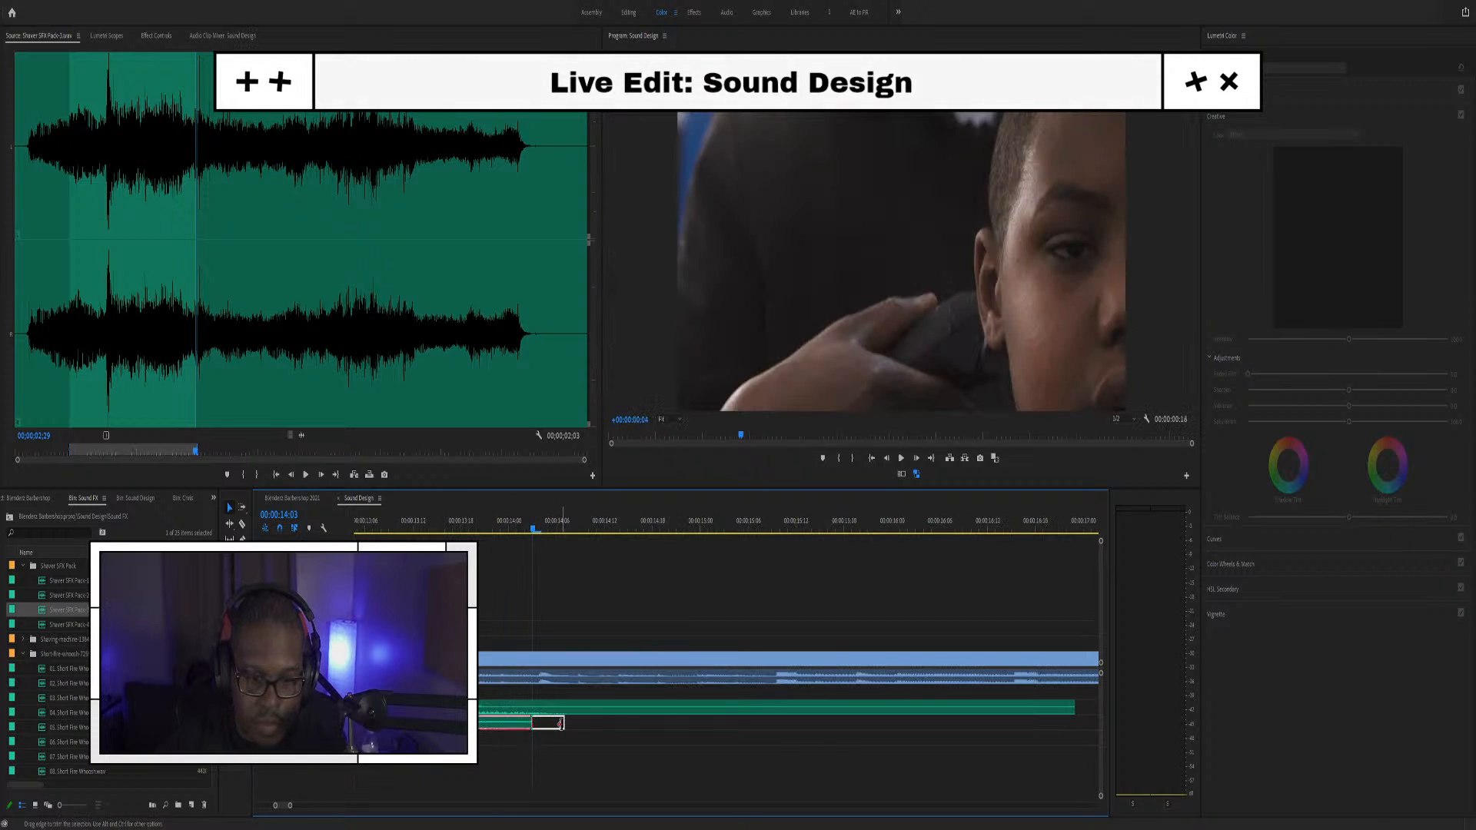
key(space)
key(space)
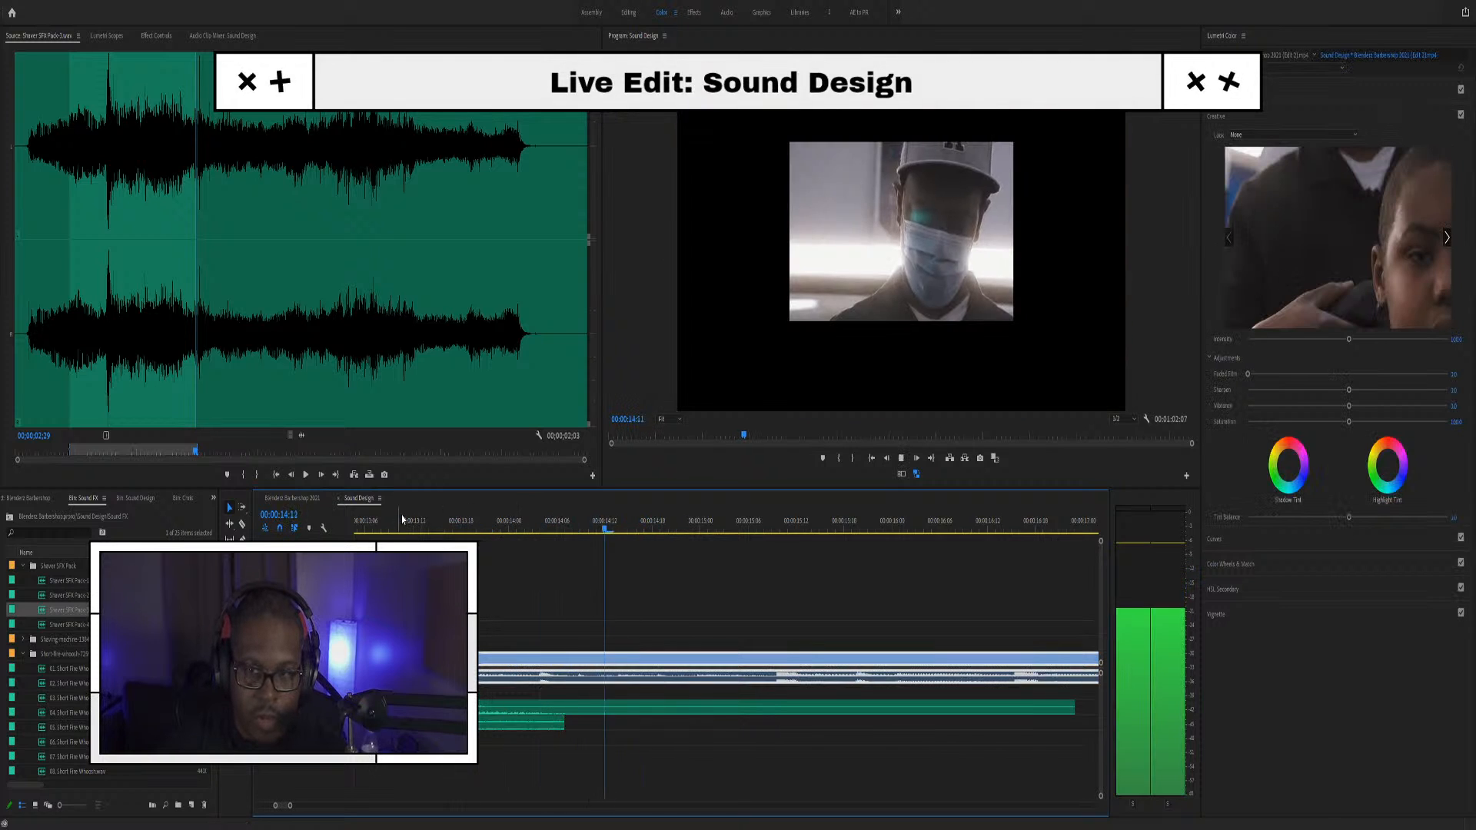
key(space)
scroll(572, 765, down, 2)
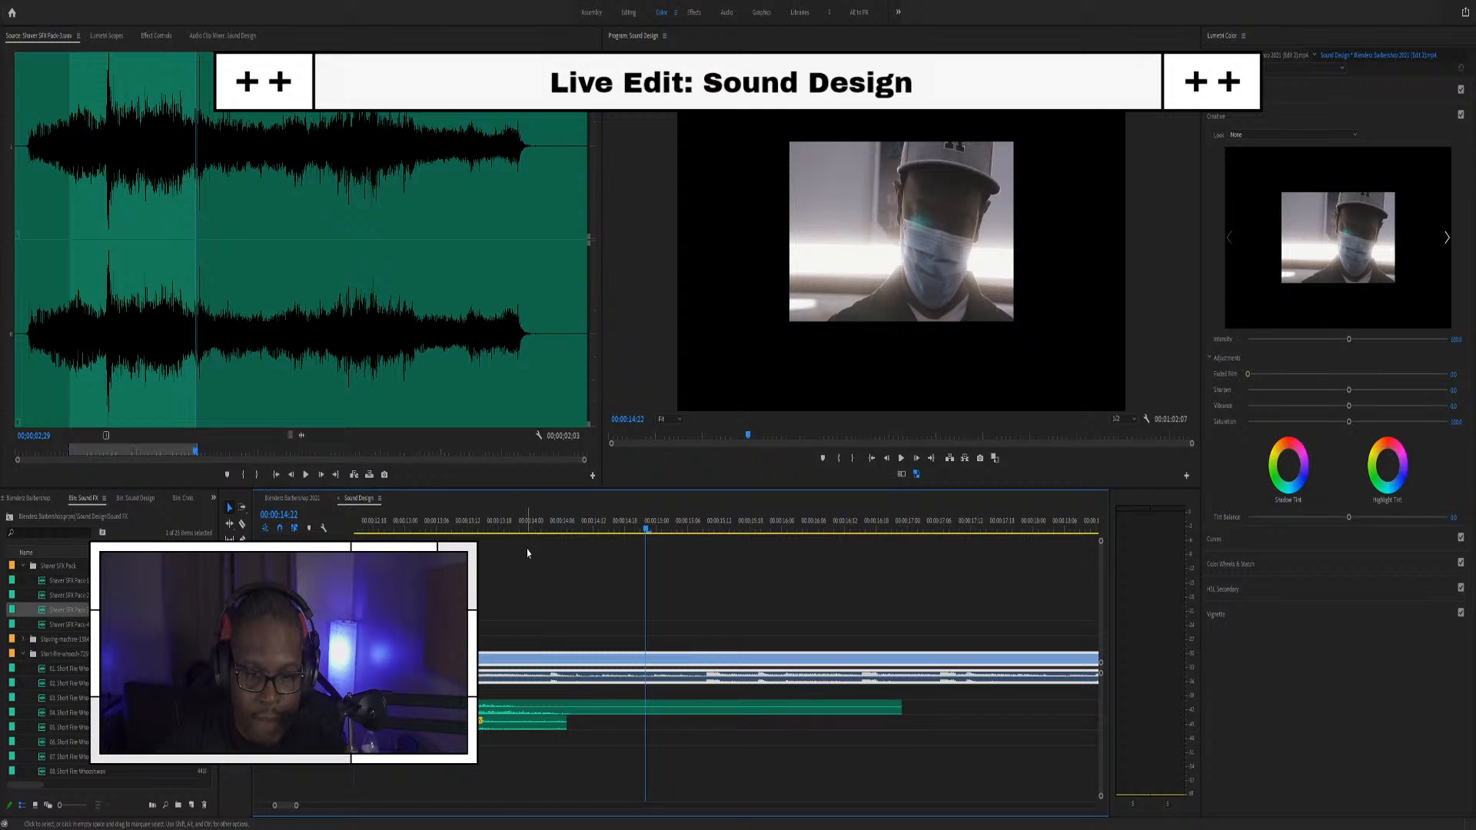
click(512, 520)
key(space)
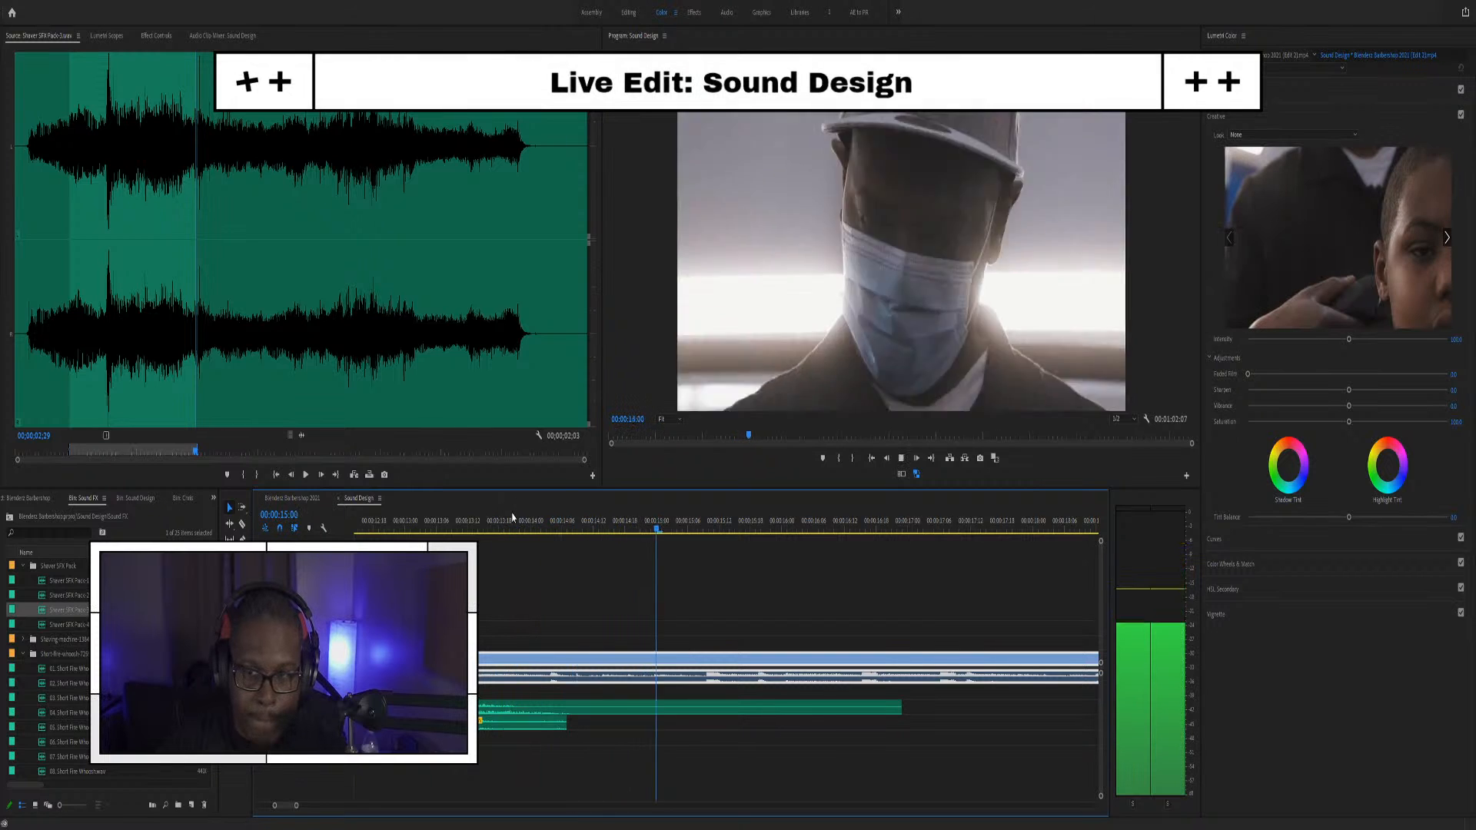
key(space)
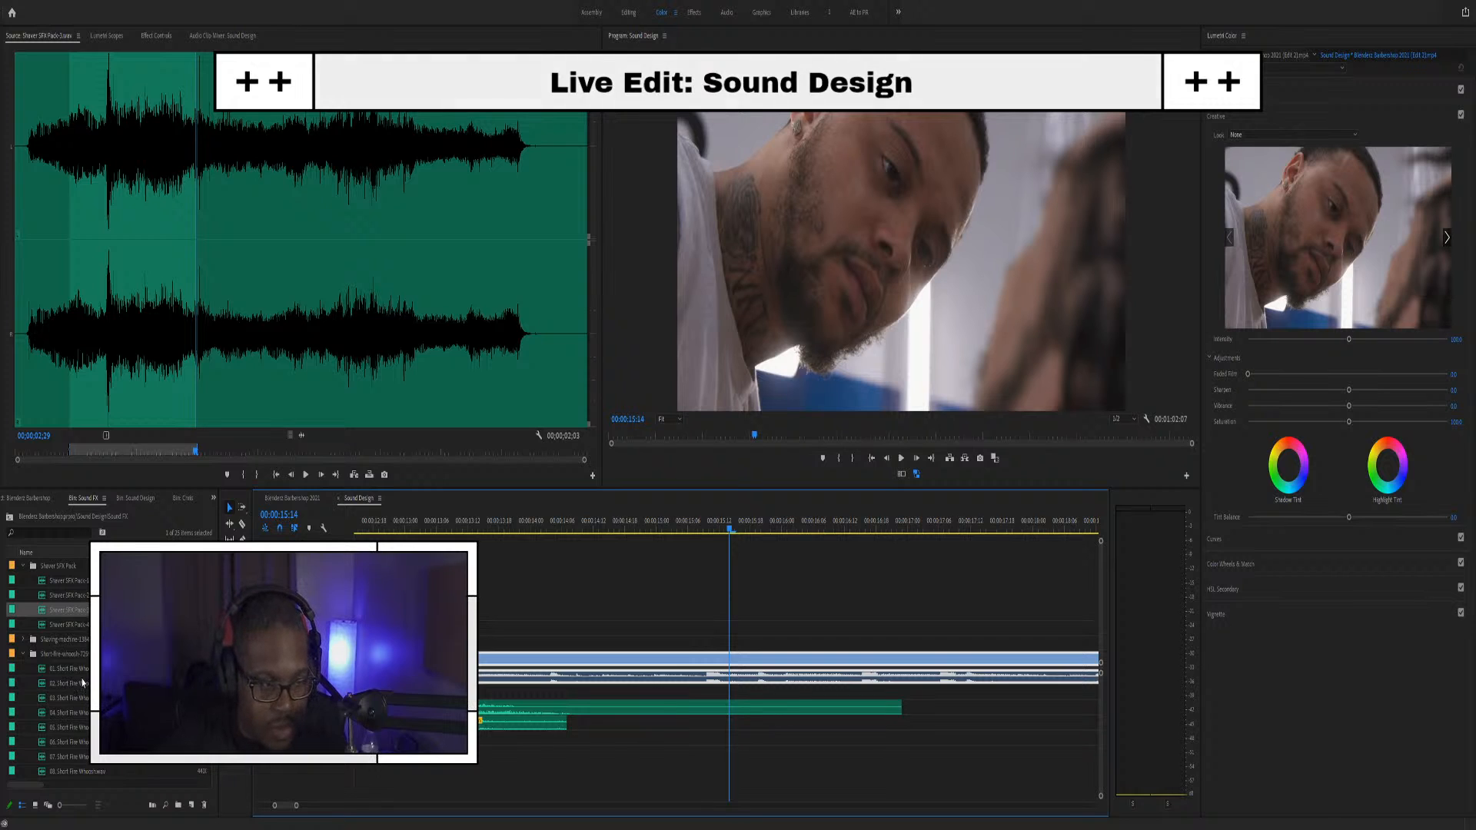
Audition the 07 and 01 Short Fire Whoosh sounds from the sound effects bin in the source view
scroll(82, 687, down, 2)
scroll(50, 669, down, 3)
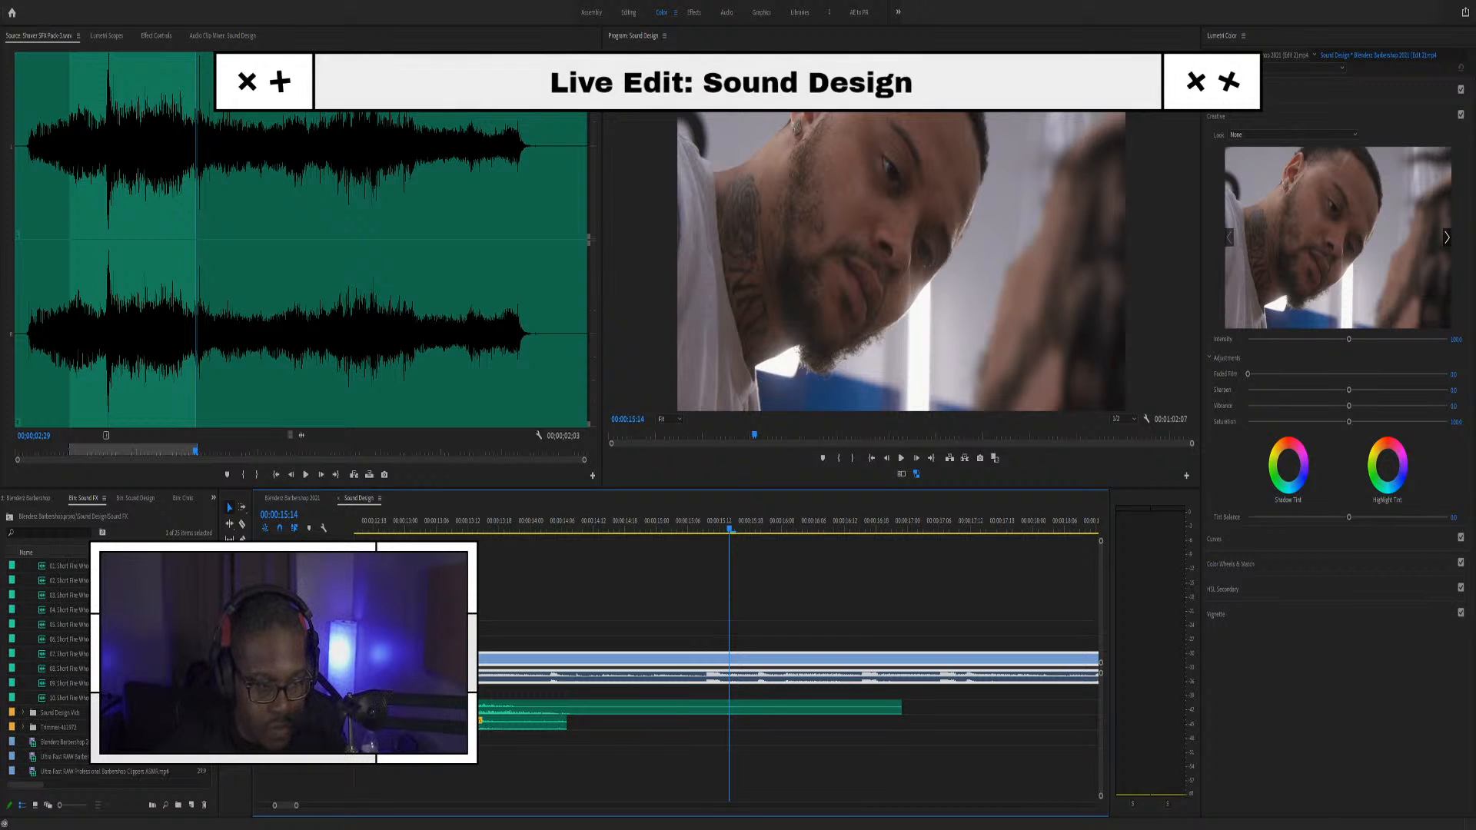
scroll(50, 669, up, 3)
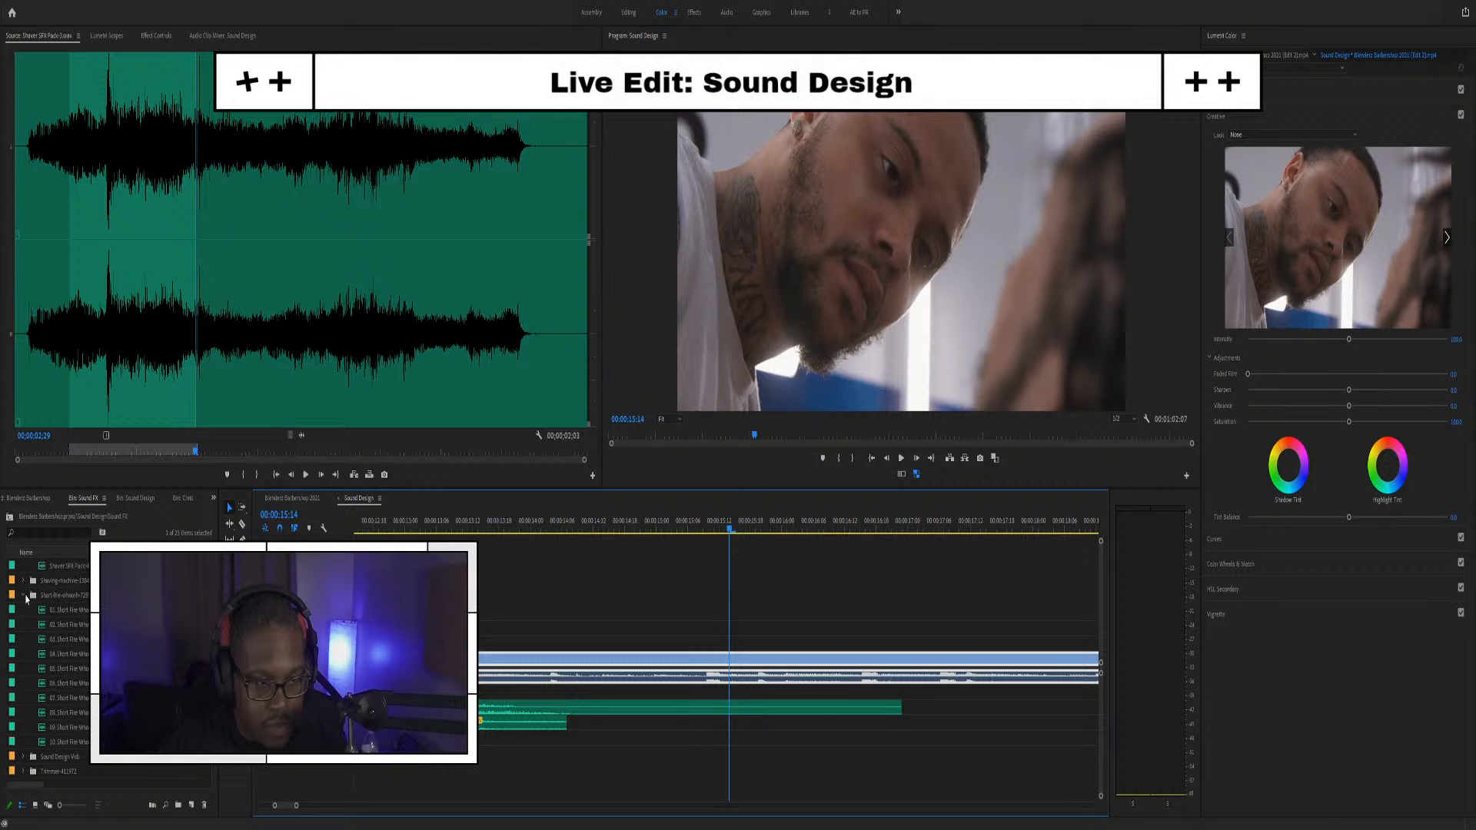
double_click(51, 700)
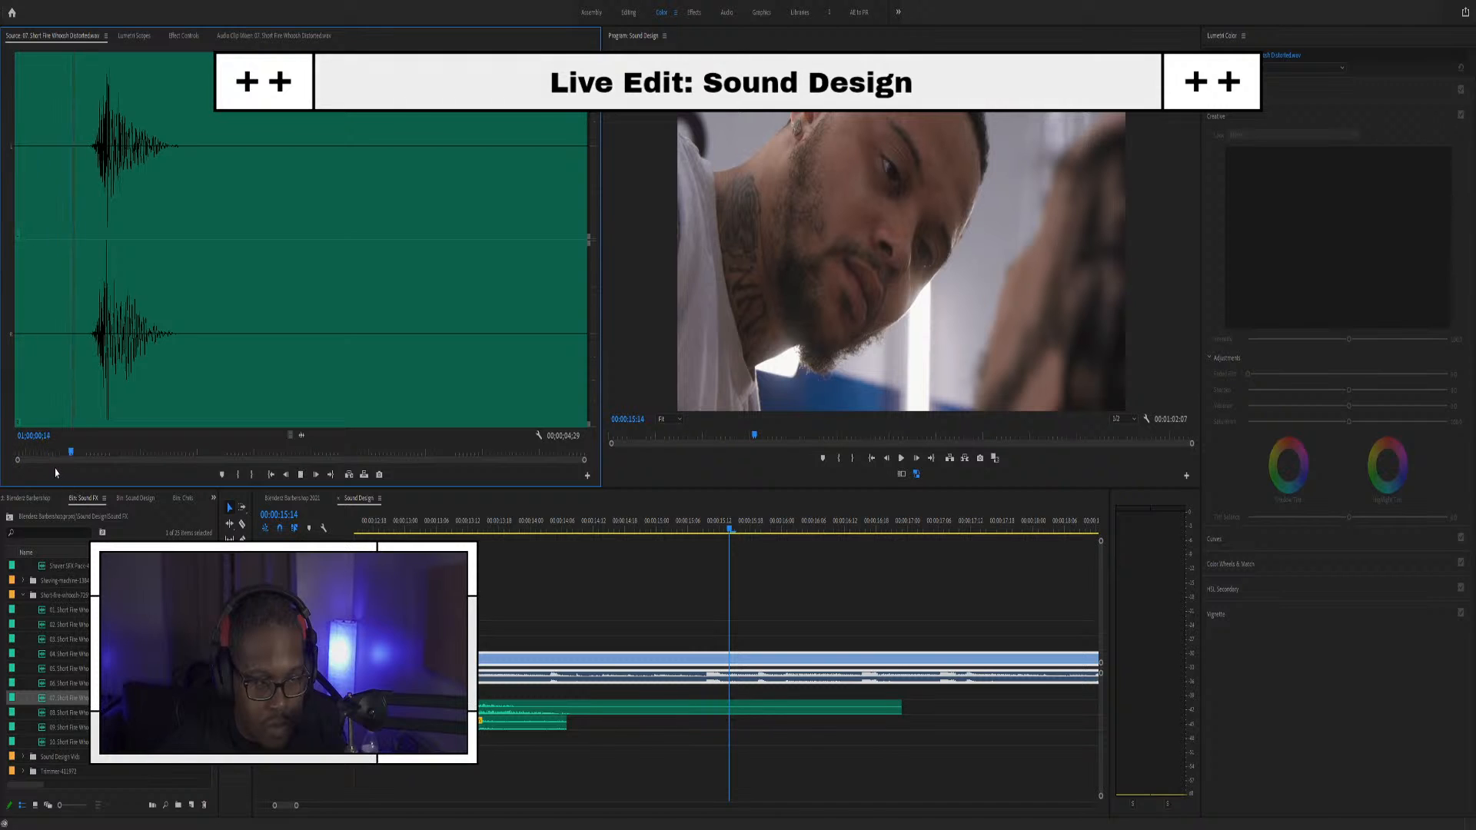
key(space)
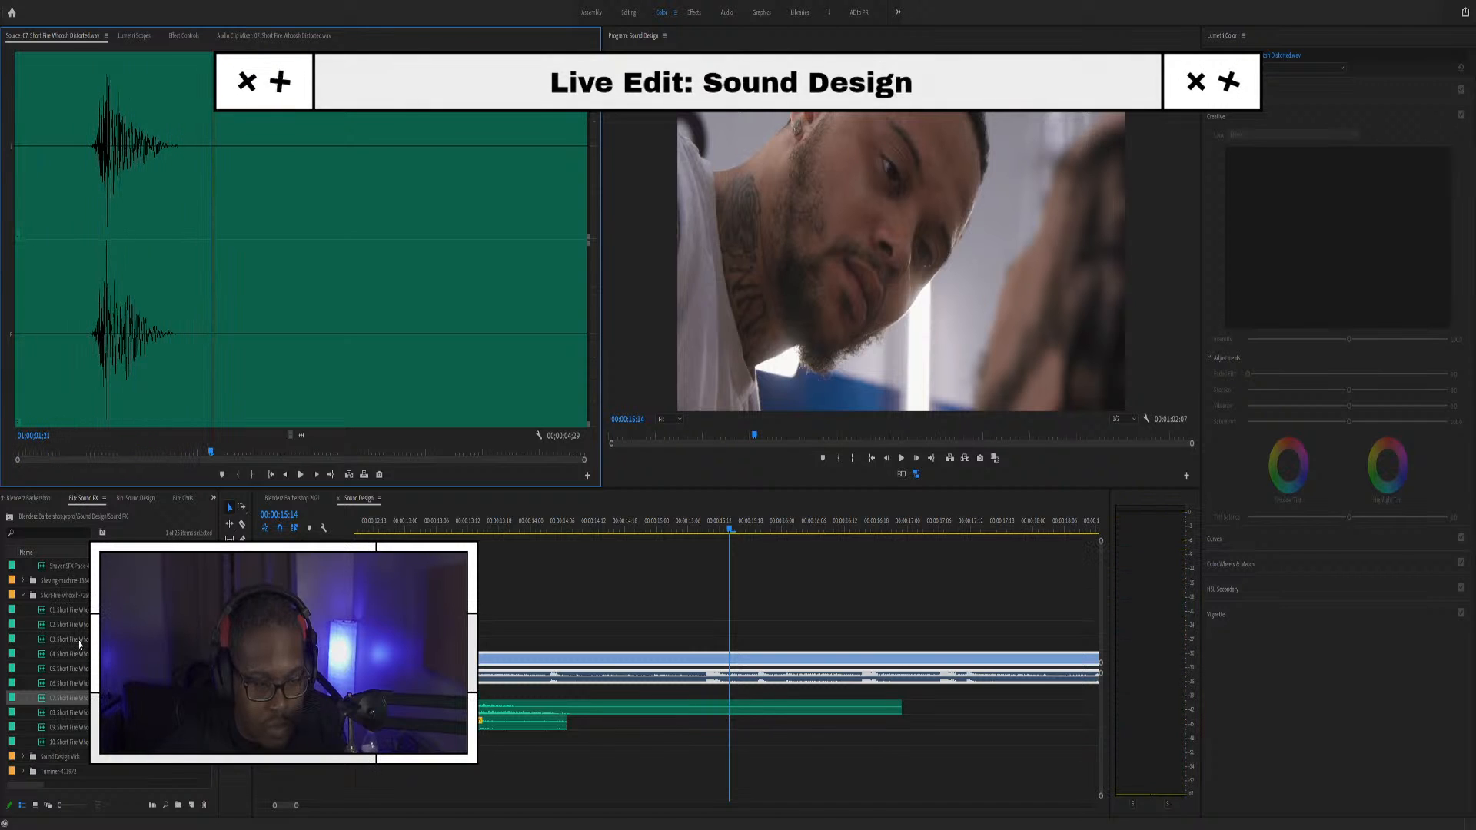
double_click(70, 612)
key(space)
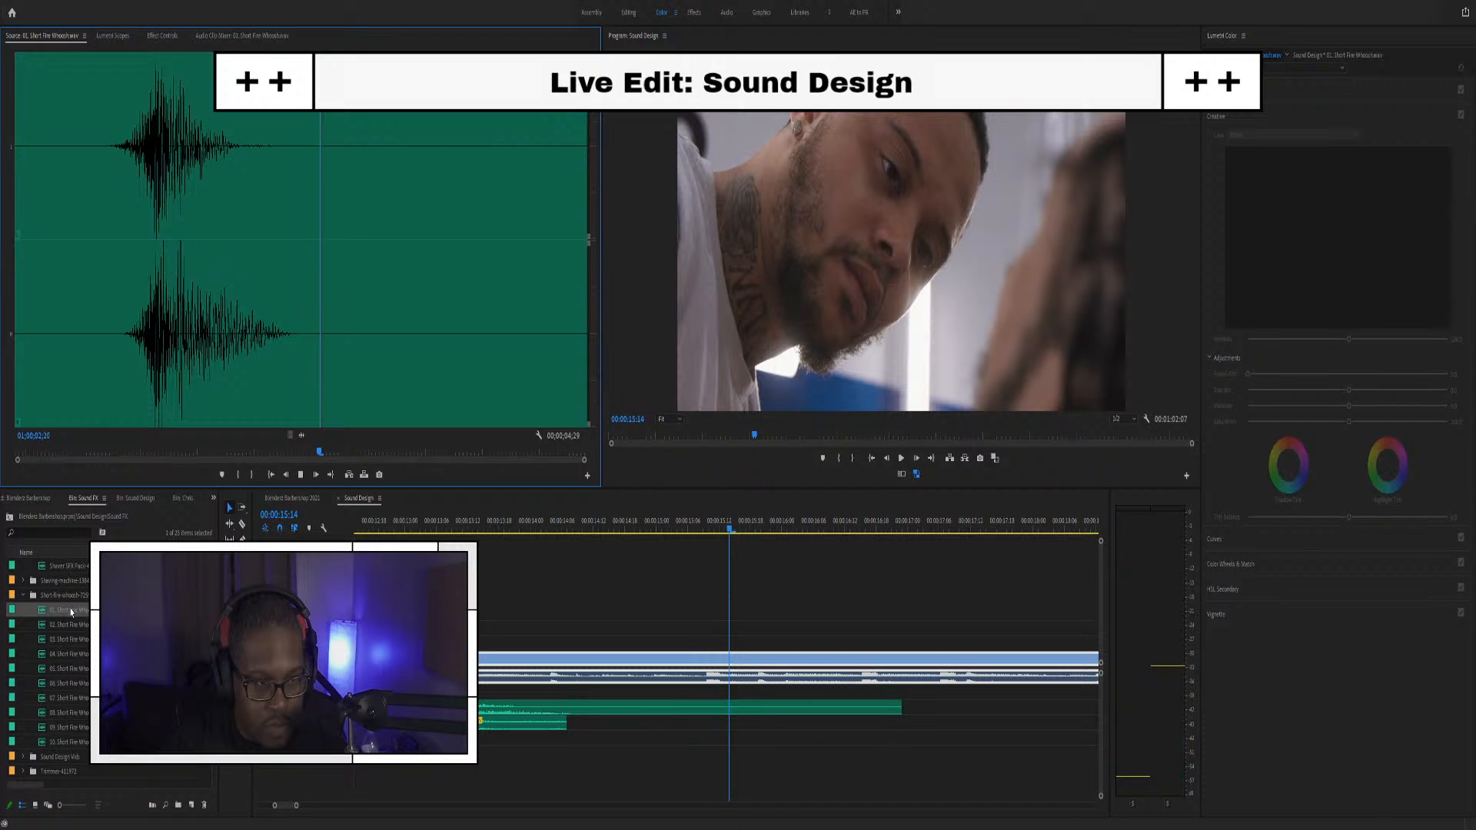
click(89, 452)
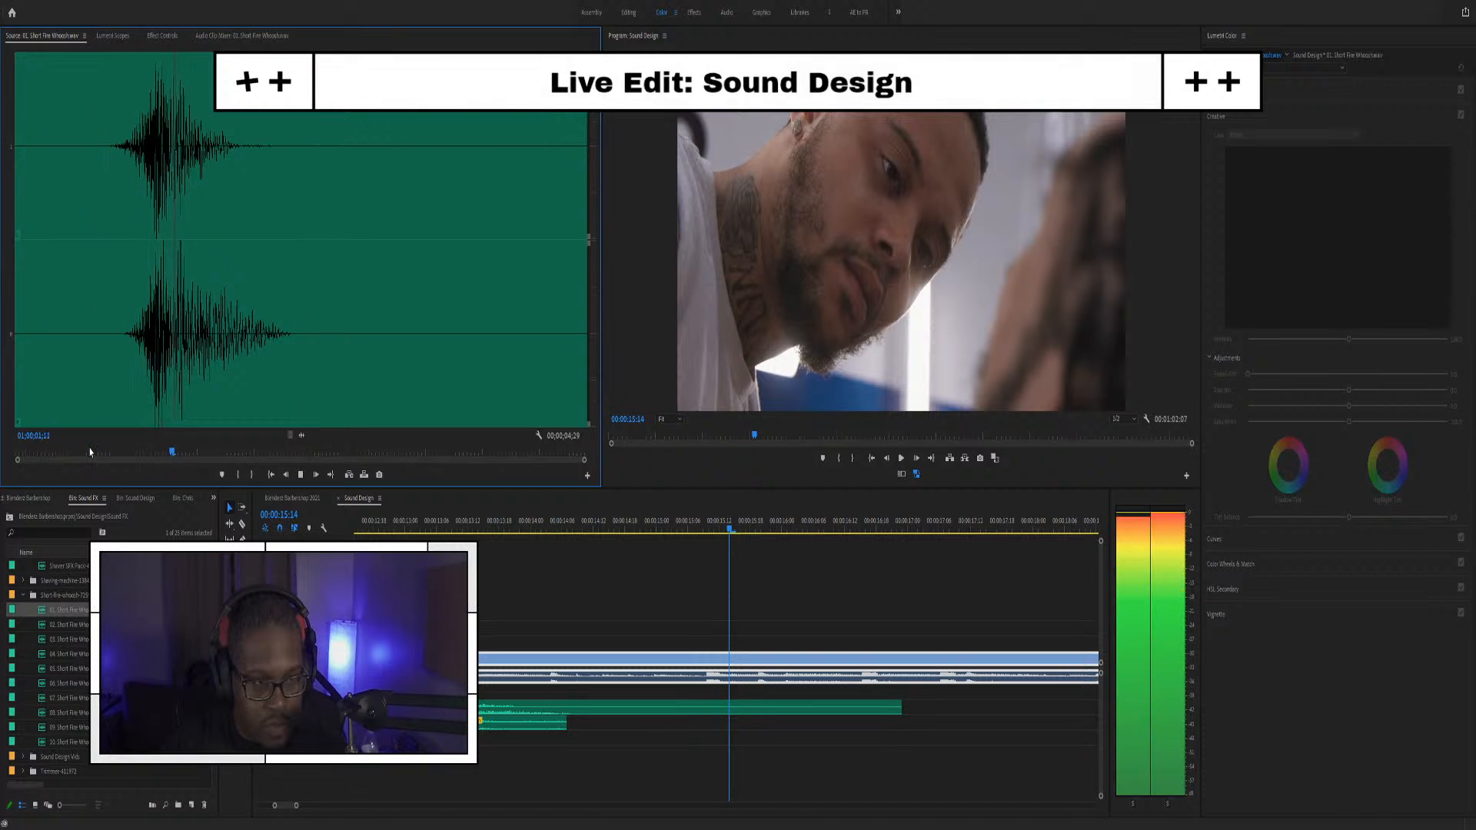
key(space)
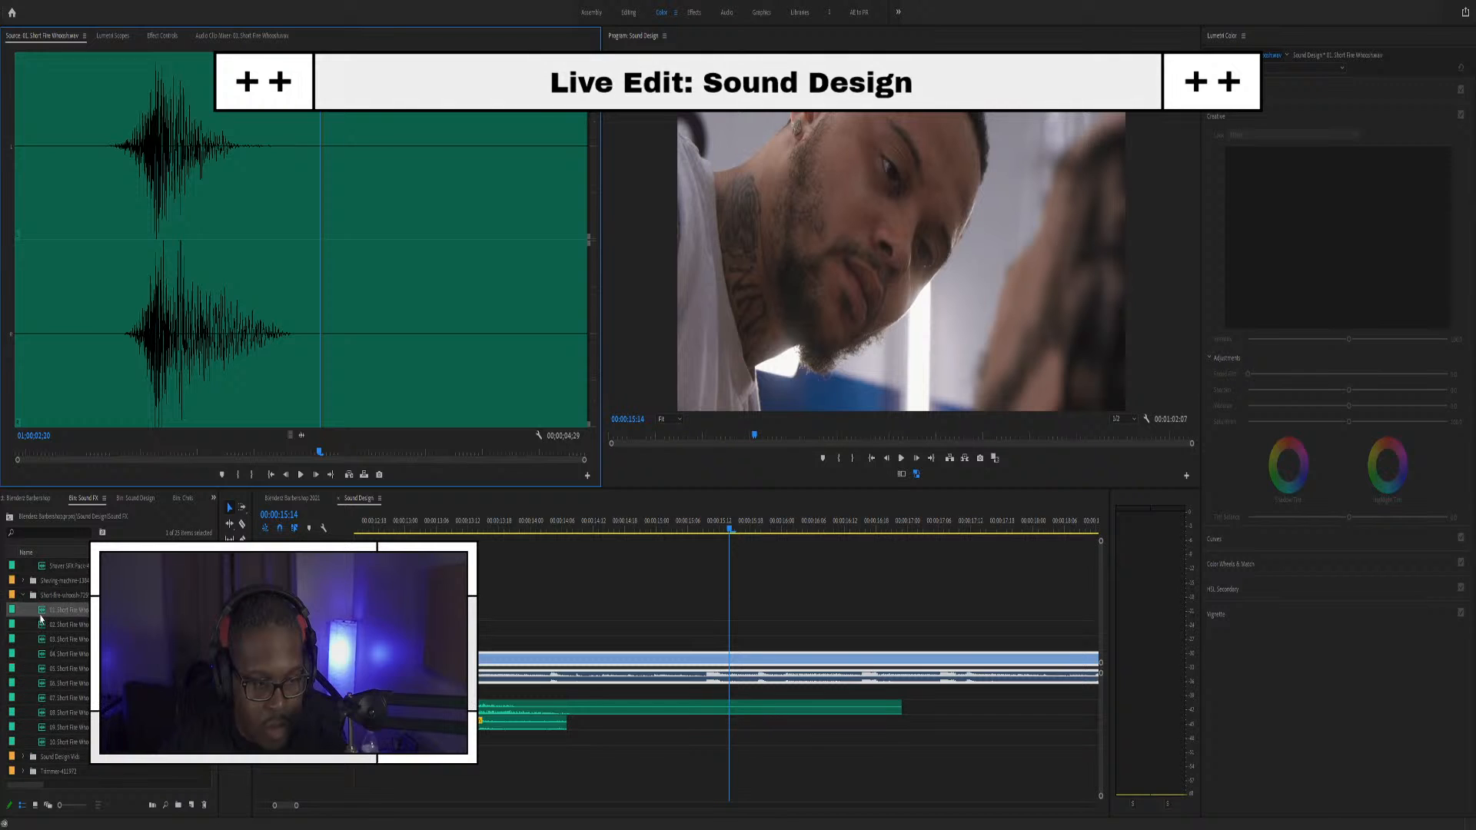
Collapse the short fire whoosh and Shaver SFX Pack bins, and expand the Woosh bin to browse its sounds
click(23, 595)
click(22, 567)
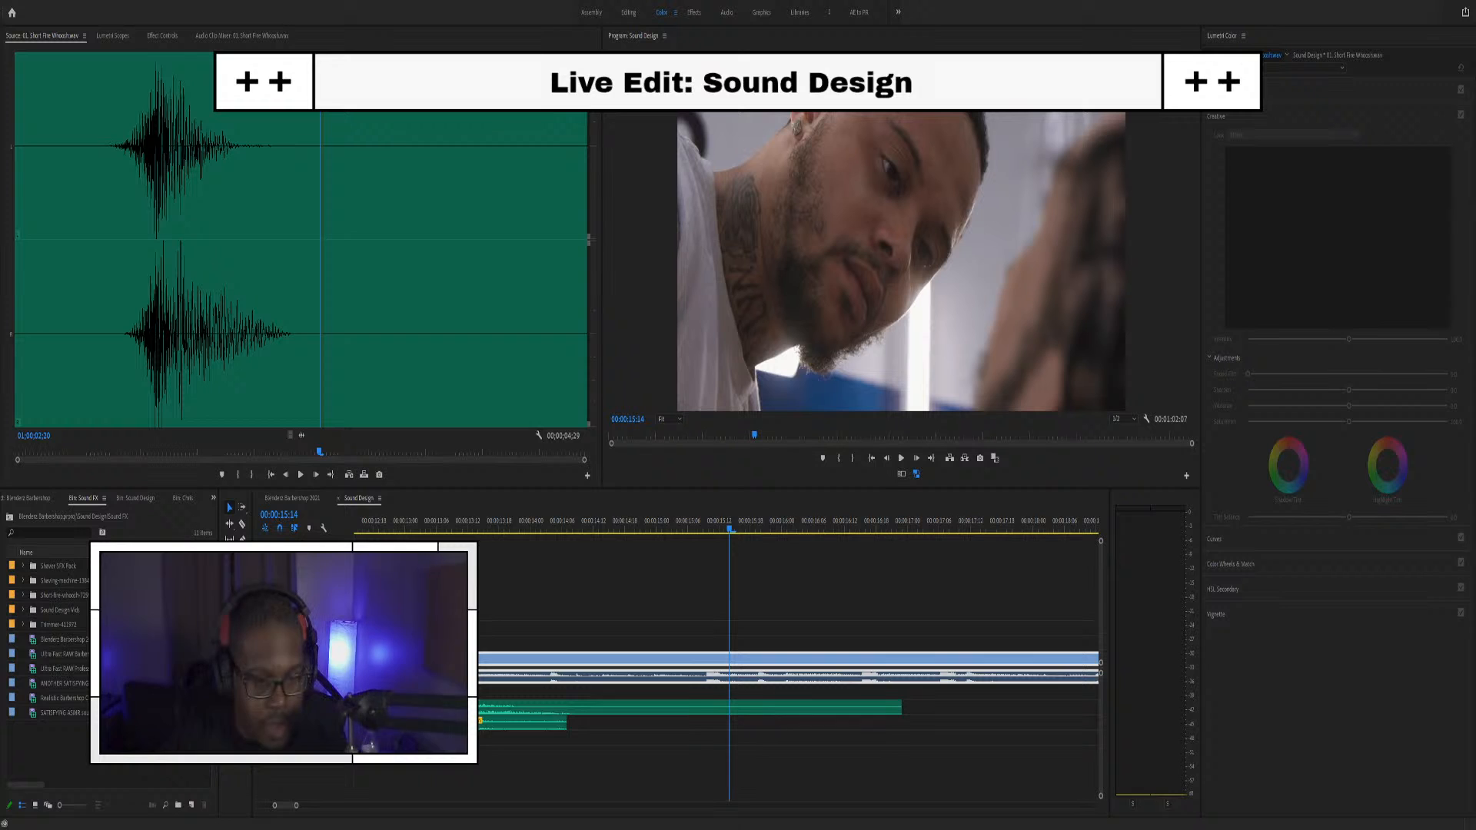
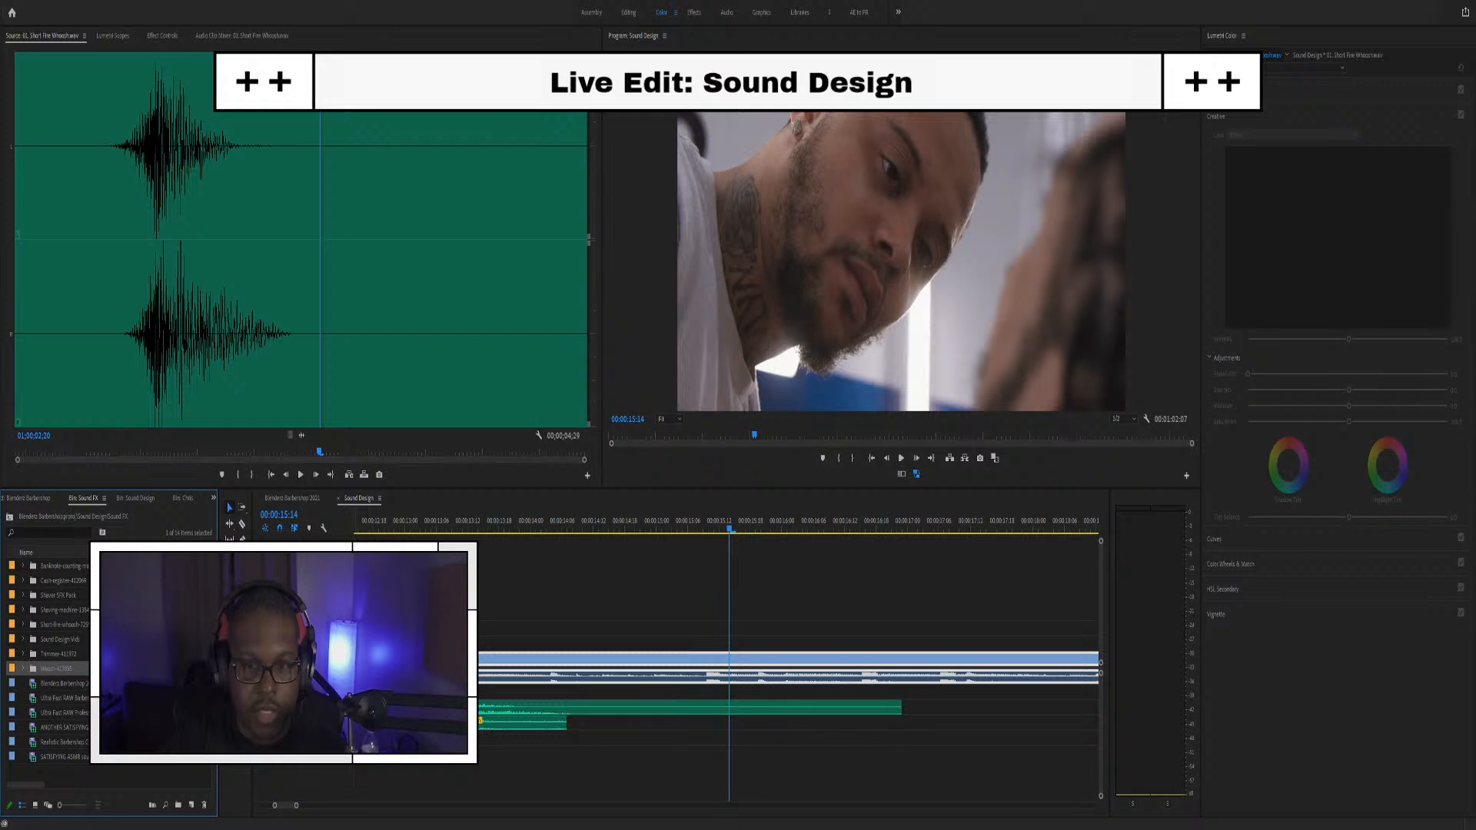
click(23, 668)
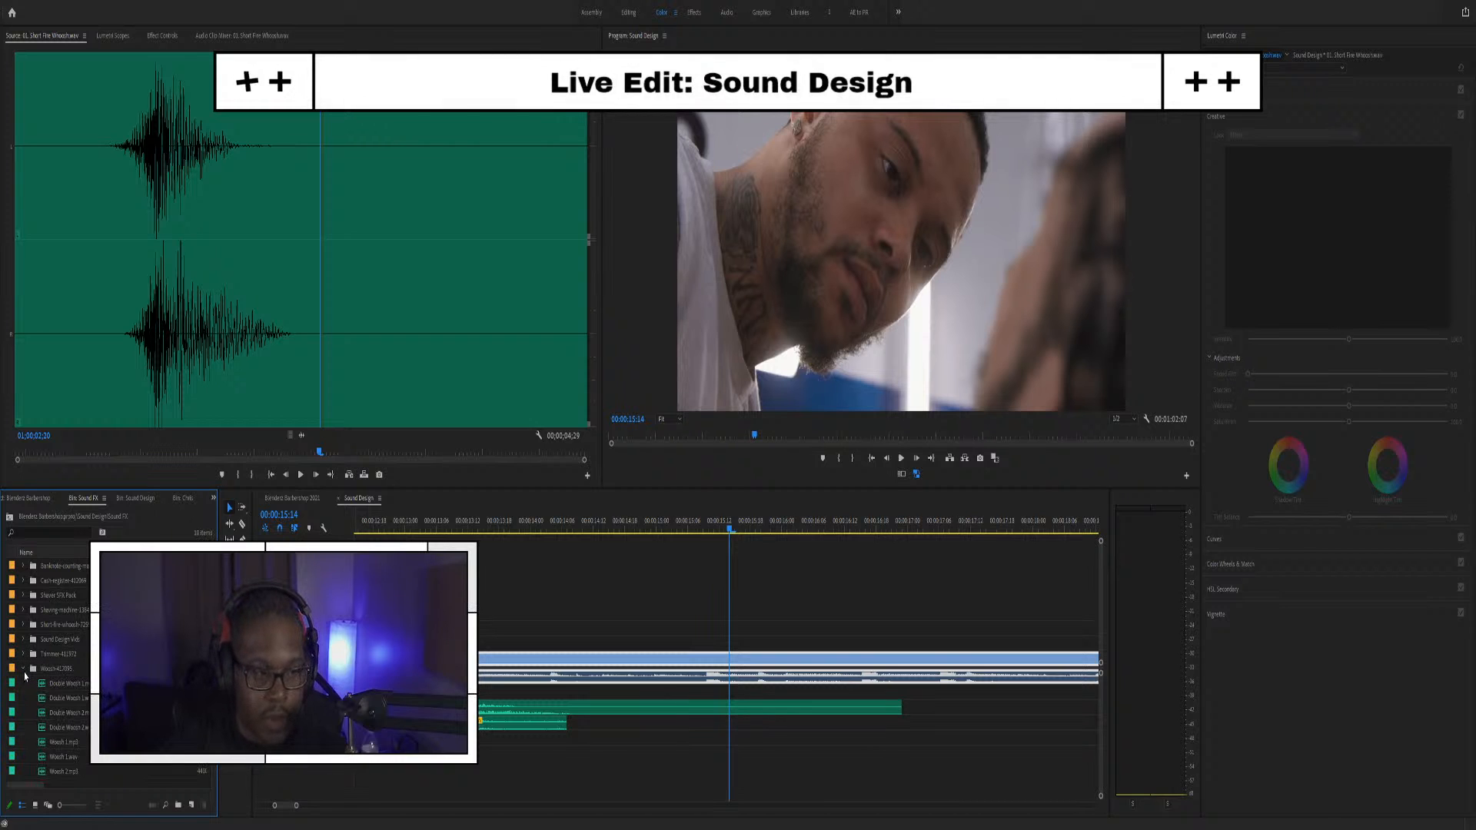
scroll(550, 620, down, 3)
scroll(566, 616, up, 4)
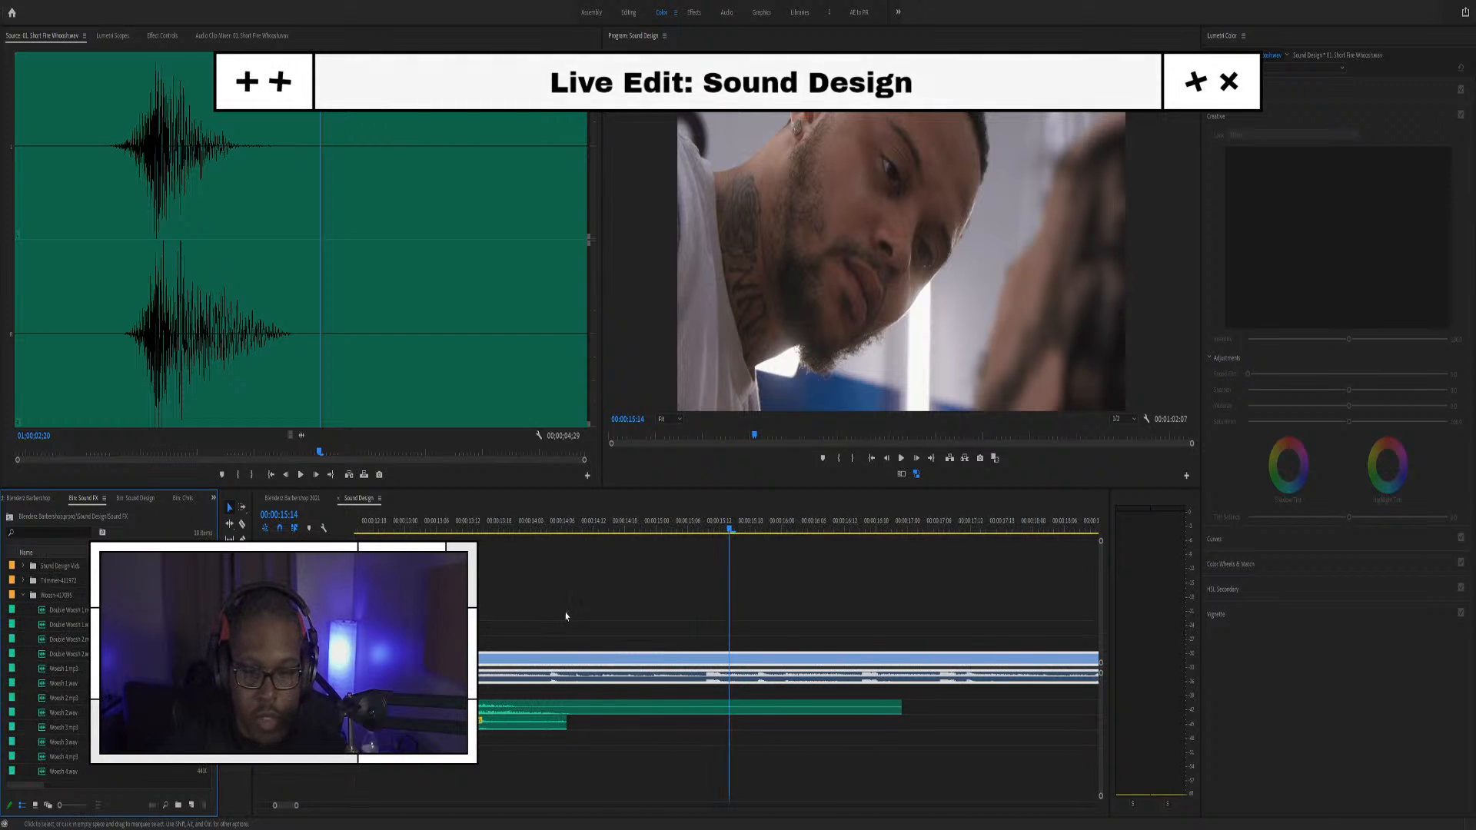
Audition Double Woosh 1.mp3 and Woosh 1.mp3 from the Woosh bin in the source view
double_click(46, 612)
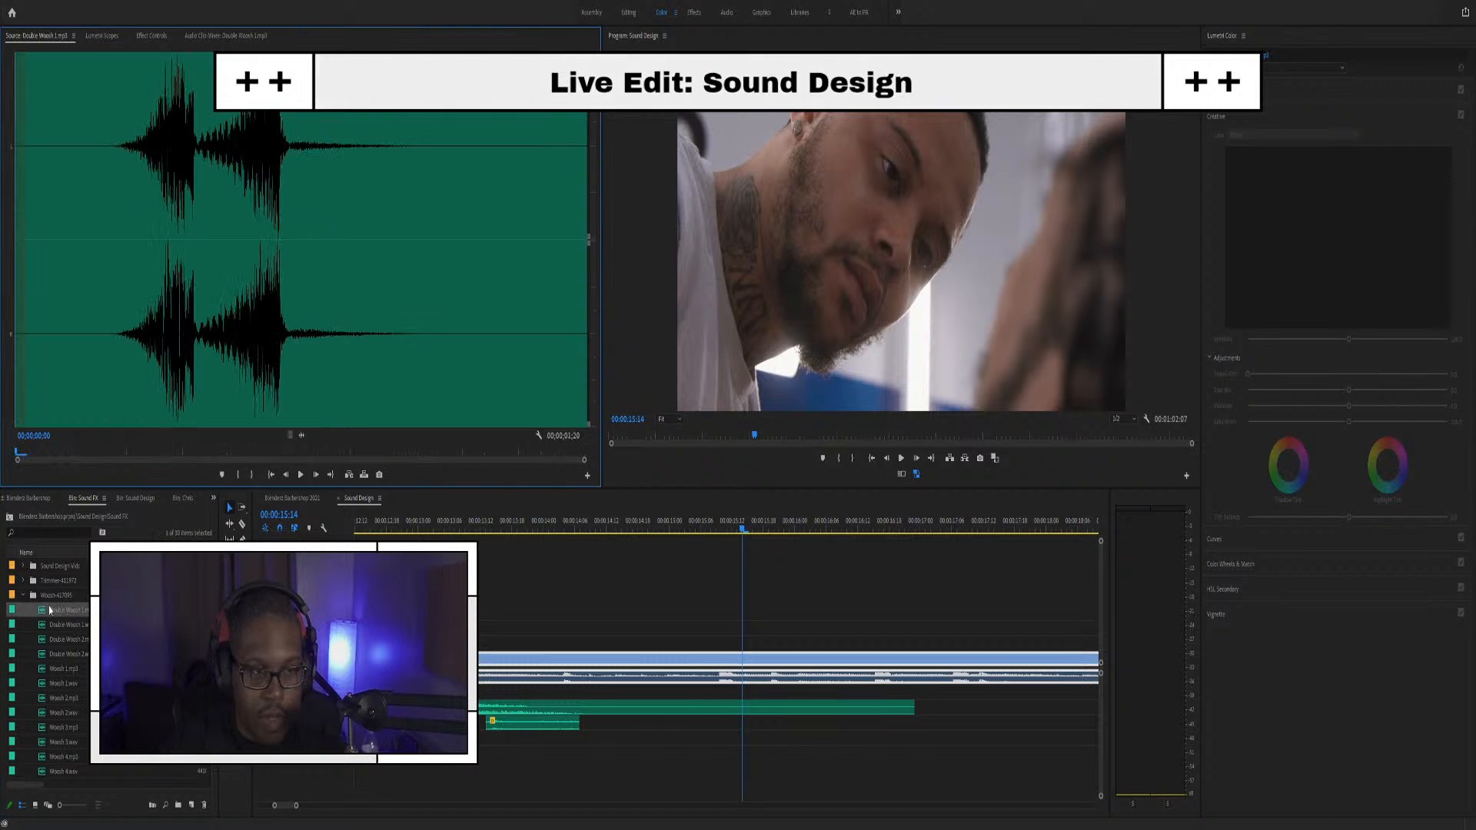
key(space)
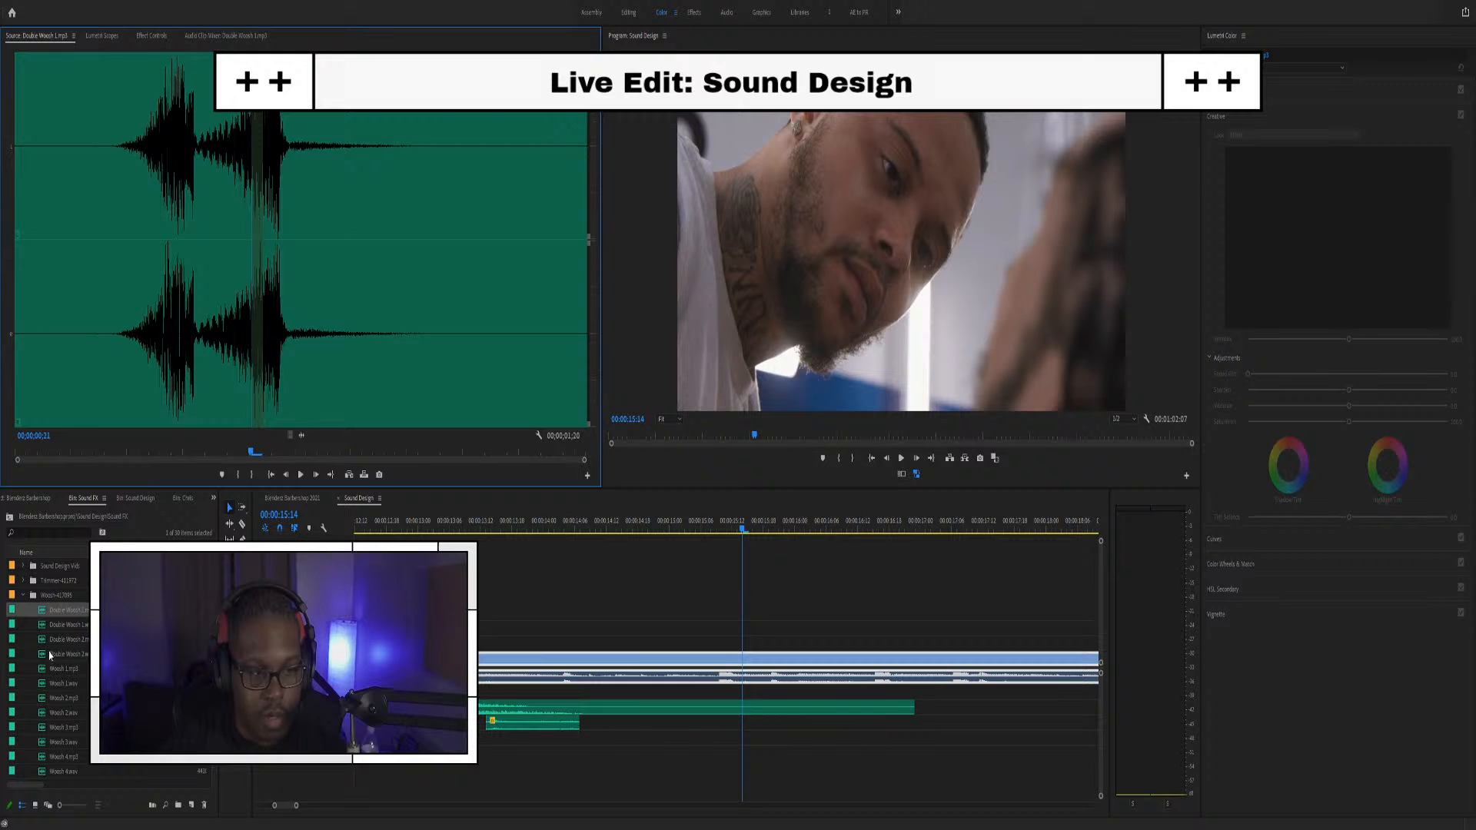
scroll(74, 666, down, 3)
double_click(57, 582)
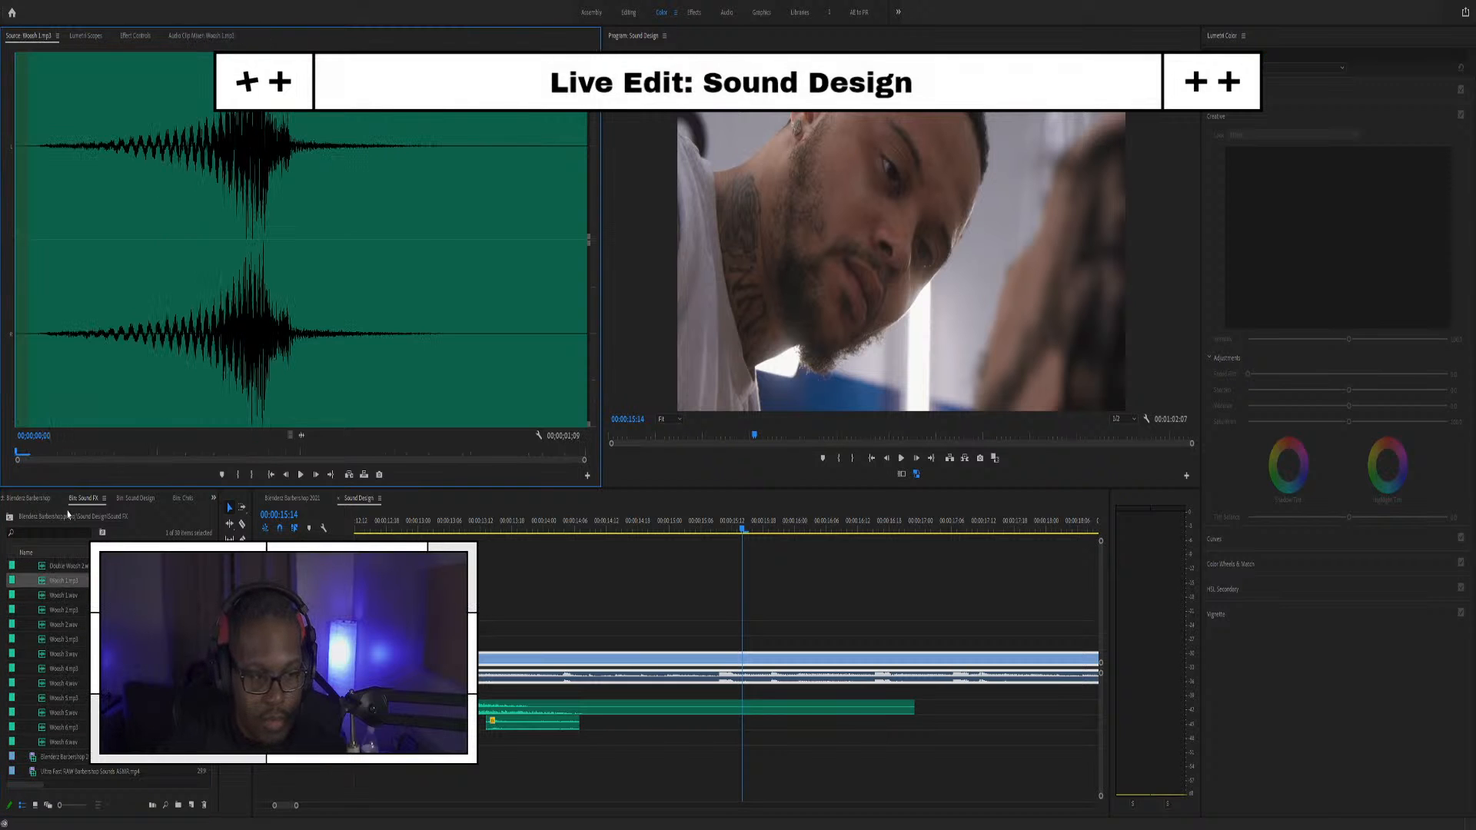
key(space)
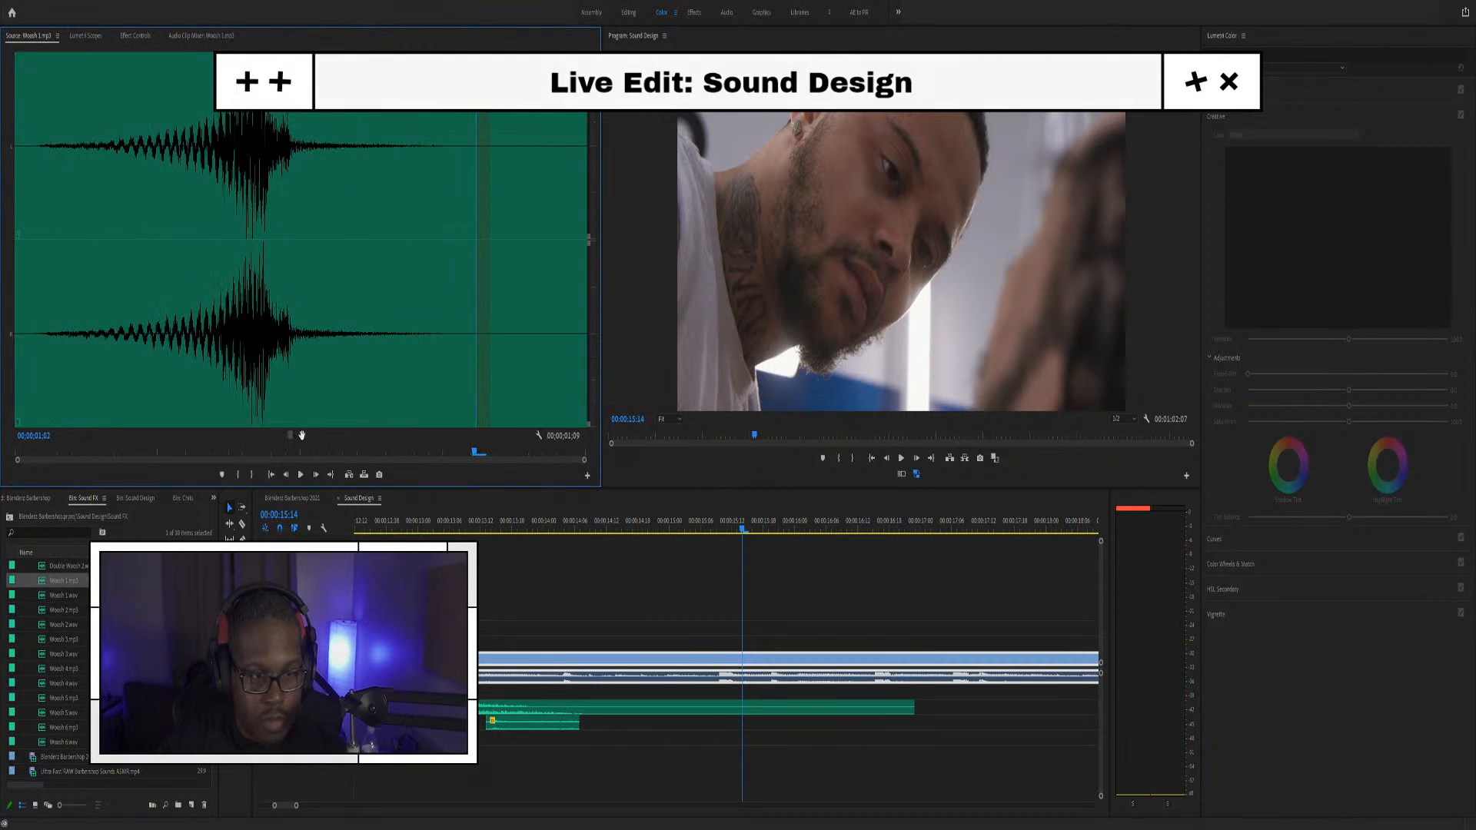
Place Woosh 1.mp3 on the audio track below the shaver sound, starting at about 00:00:13:17, and play the transition
drag(552, 665, 576, 743)
drag(48, 585, 516, 757)
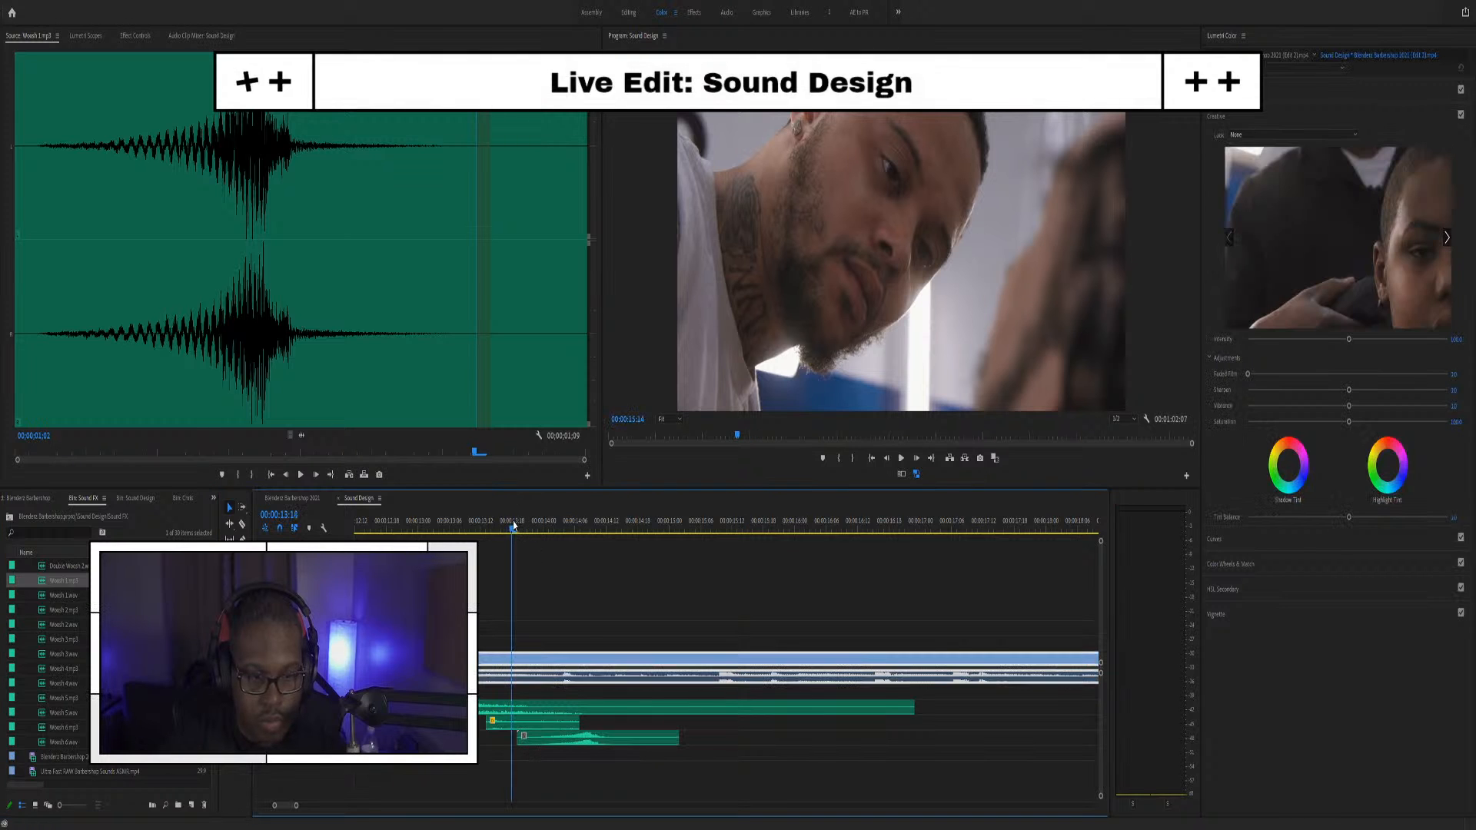
click(508, 524)
key(space)
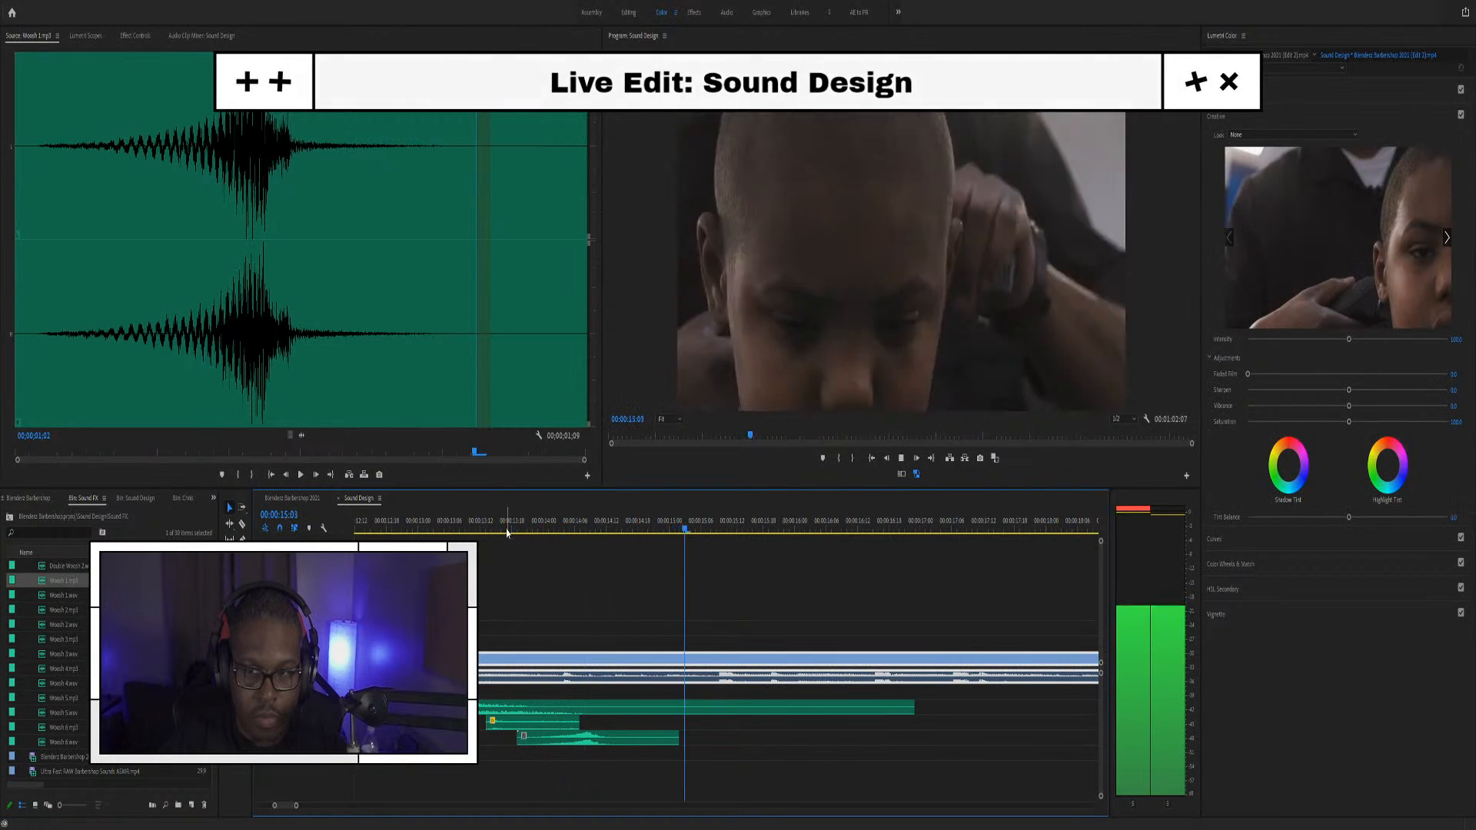
Shift the Woosh 1 clip about 5 frames later and play the transition from about 00:00:13:16
drag(572, 749, 600, 746)
click(512, 529)
key(space)
key(space)
Move the Woosh 1 clip's start to about 00:00:14:04, extend the shaver sound's end to about 00:00:14:12, and play them together
click(584, 743)
drag(584, 745, 604, 723)
click(554, 529)
key(space)
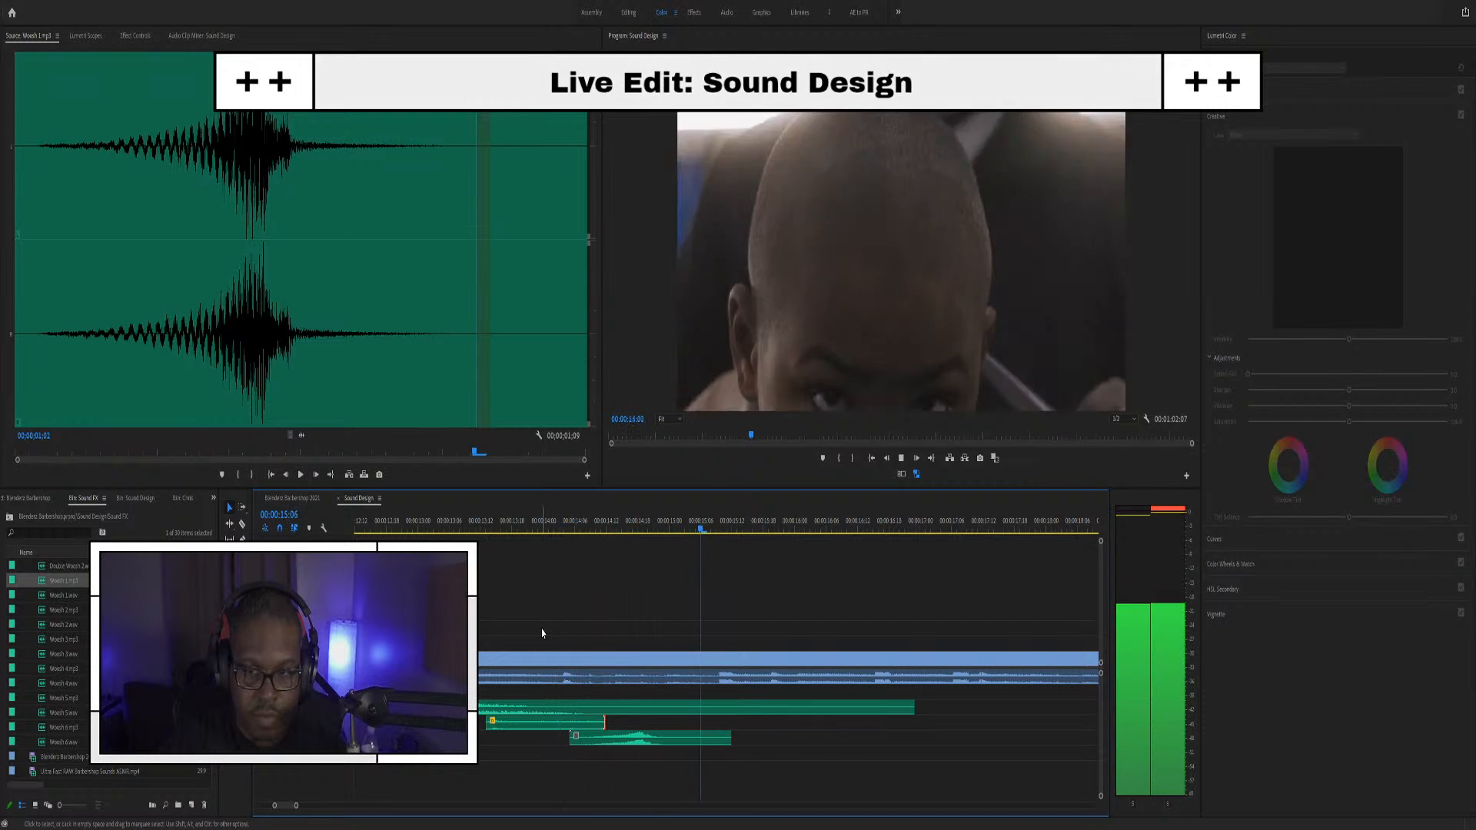
key(space)
Move the Woosh 1 clip's start to about 00:00:14:10 and play the transition through to 00:00:15:23
drag(615, 738, 642, 738)
click(508, 528)
key(space)
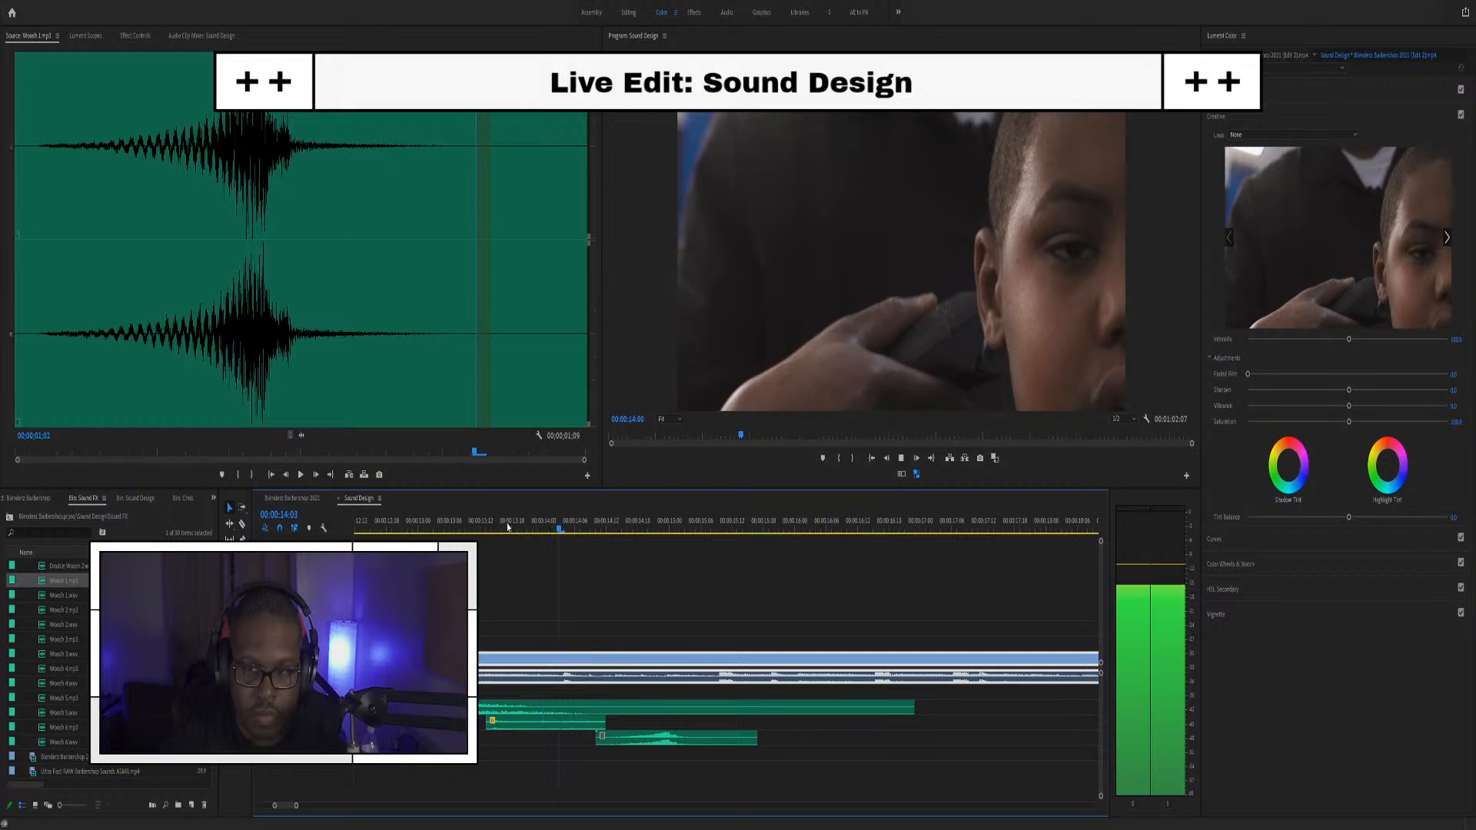
key(space)
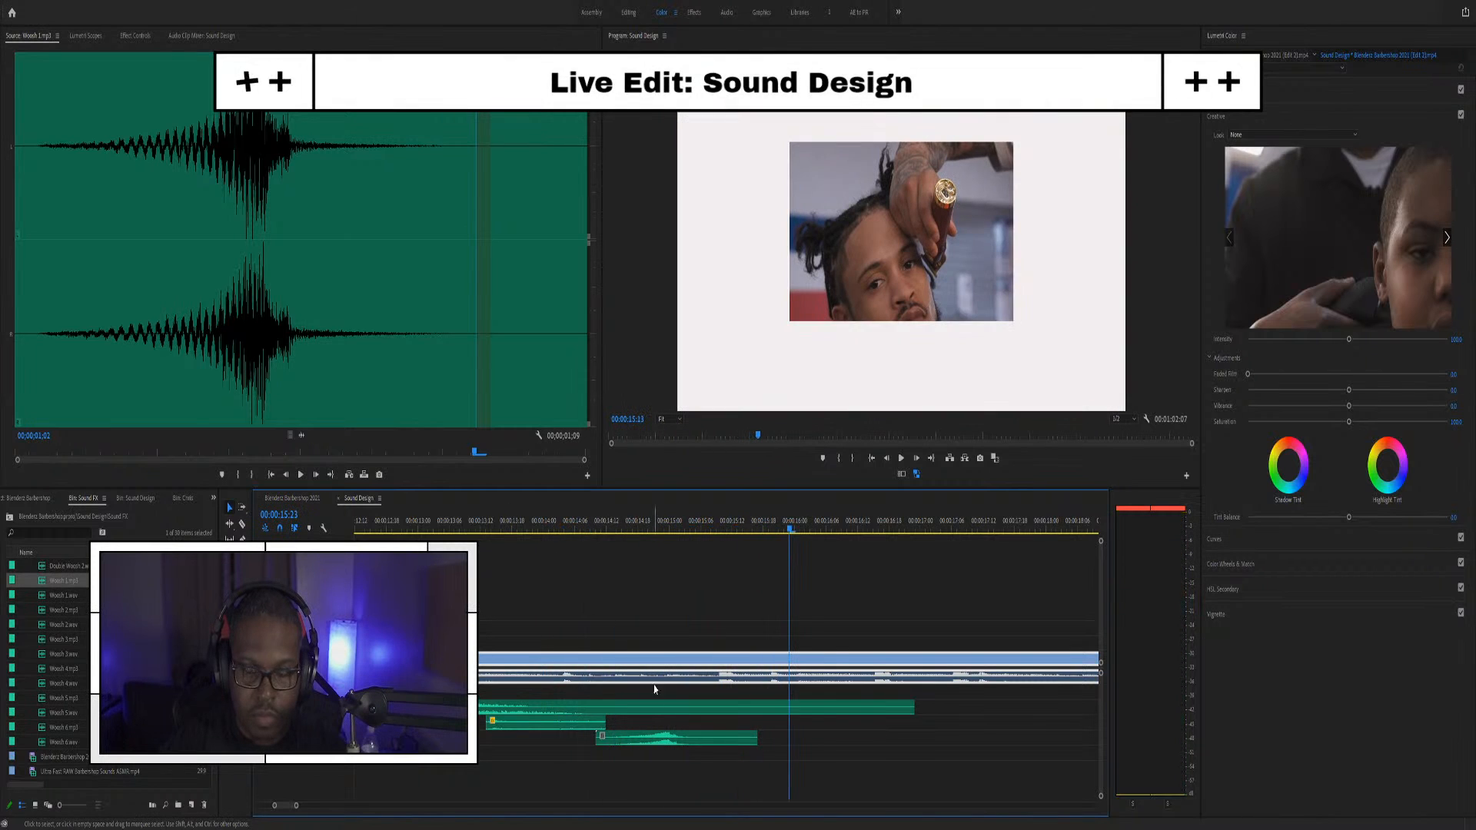
Nudge the Woosh 1 clip 2 frames later to line up with the shaver sound's end, and play the transition
scroll(608, 744, up, 2)
click(608, 743)
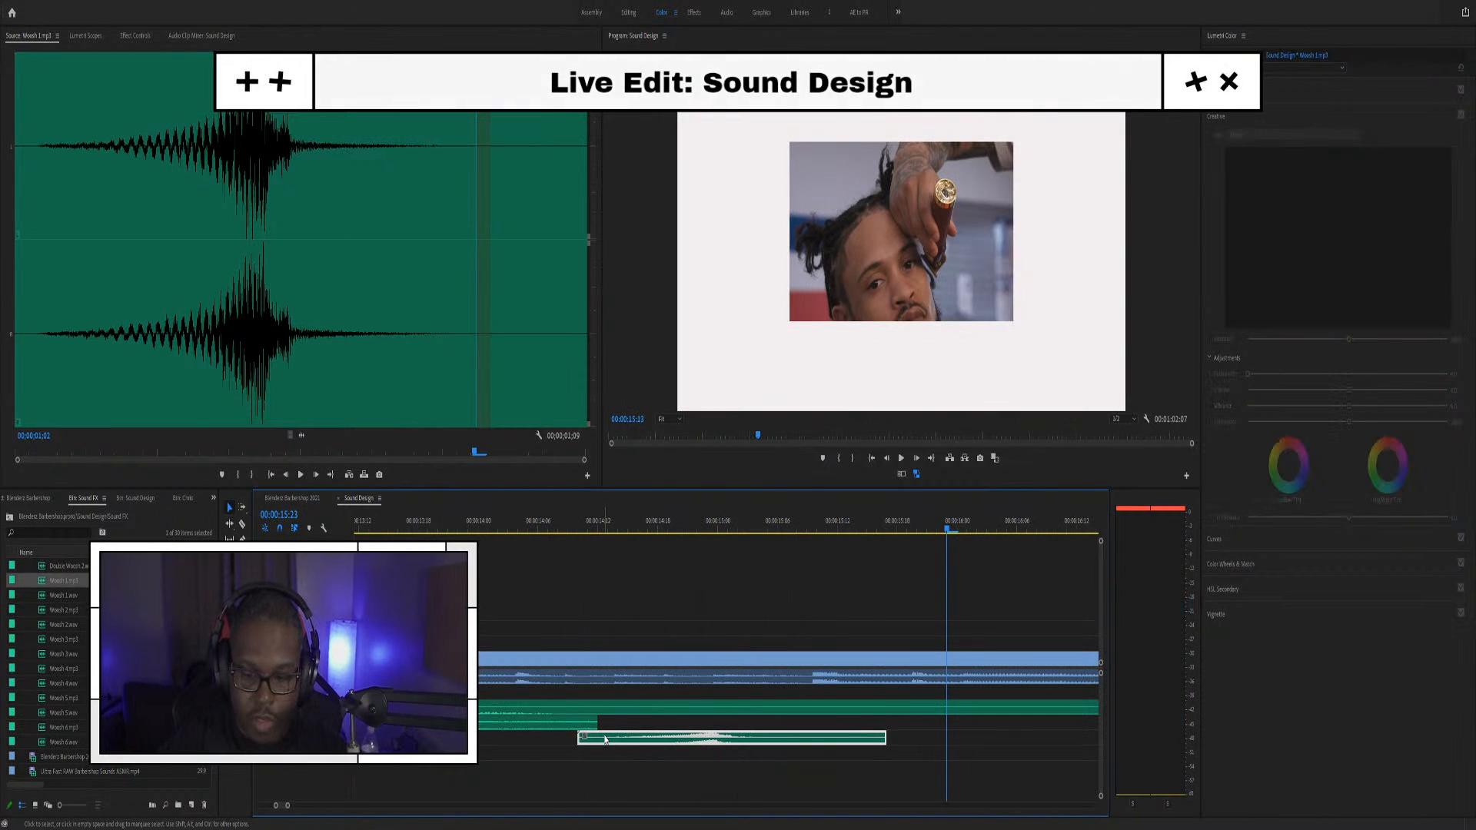
drag(608, 743, 628, 744)
click(496, 529)
key(space)
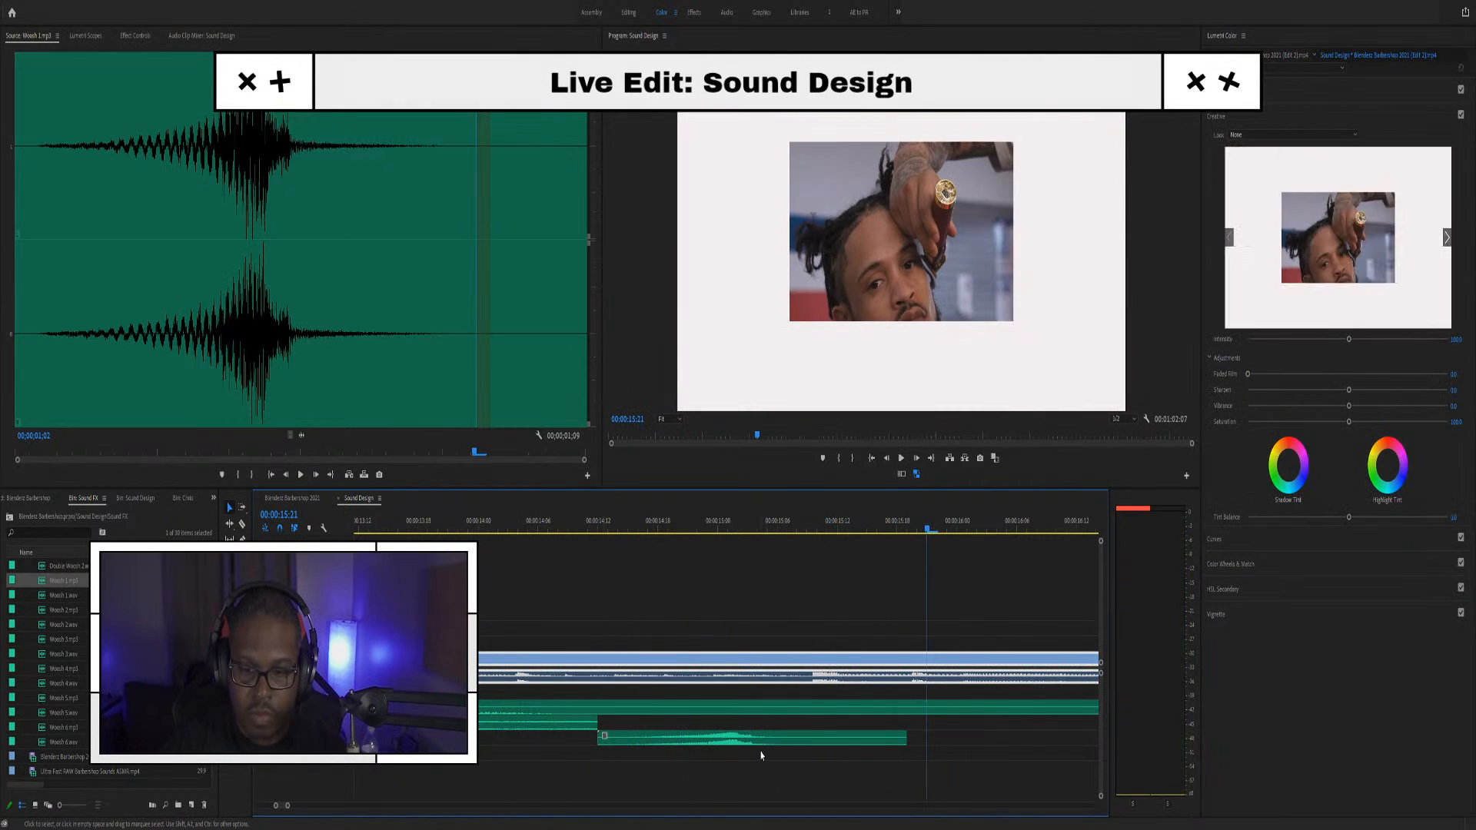
Move the Woosh 1 clip so it starts at about 00:00:14:11, and play the transition from just before it
click(749, 743)
drag(748, 742, 740, 743)
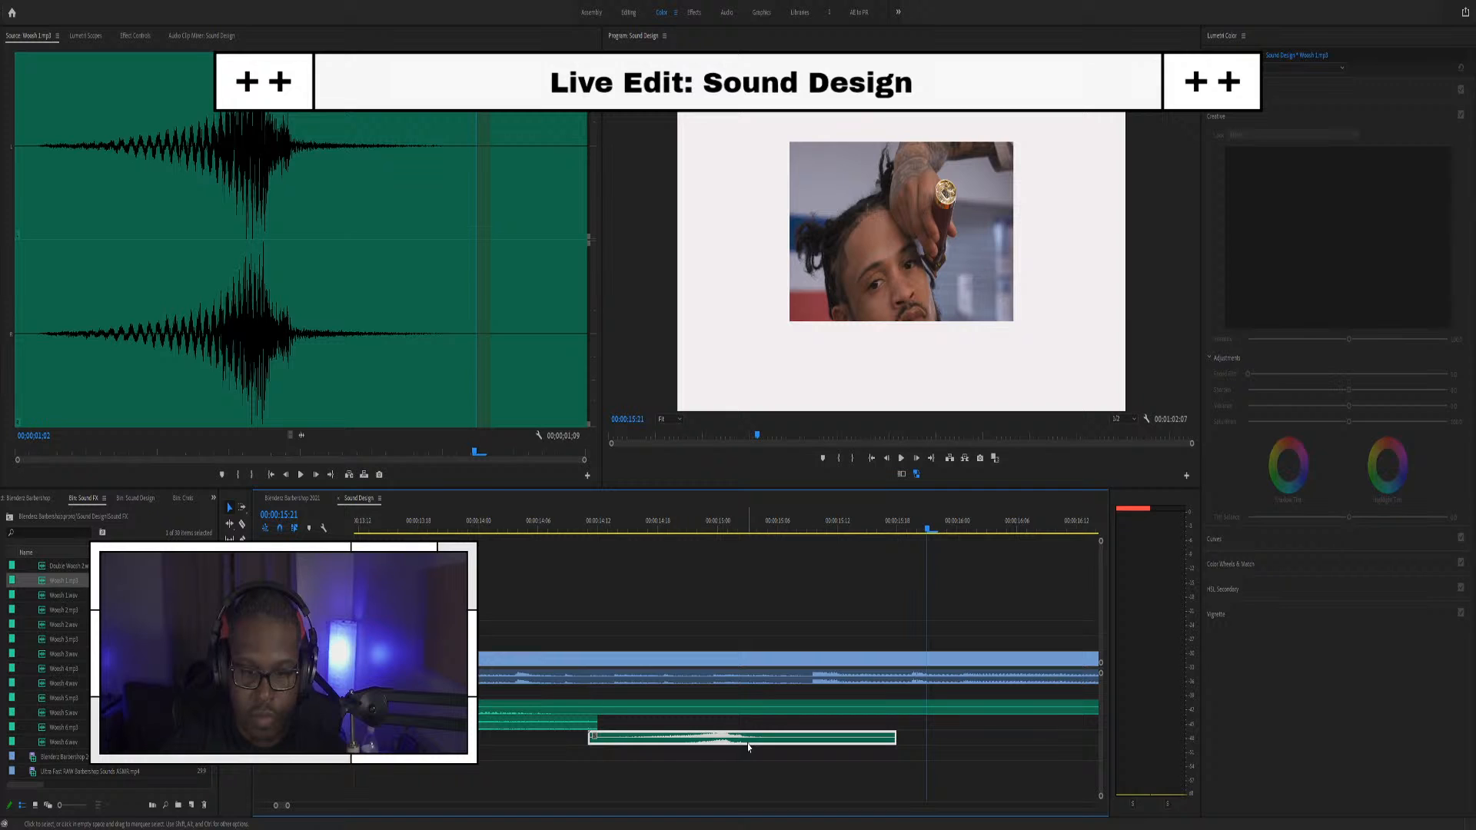
click(588, 529)
key(space)
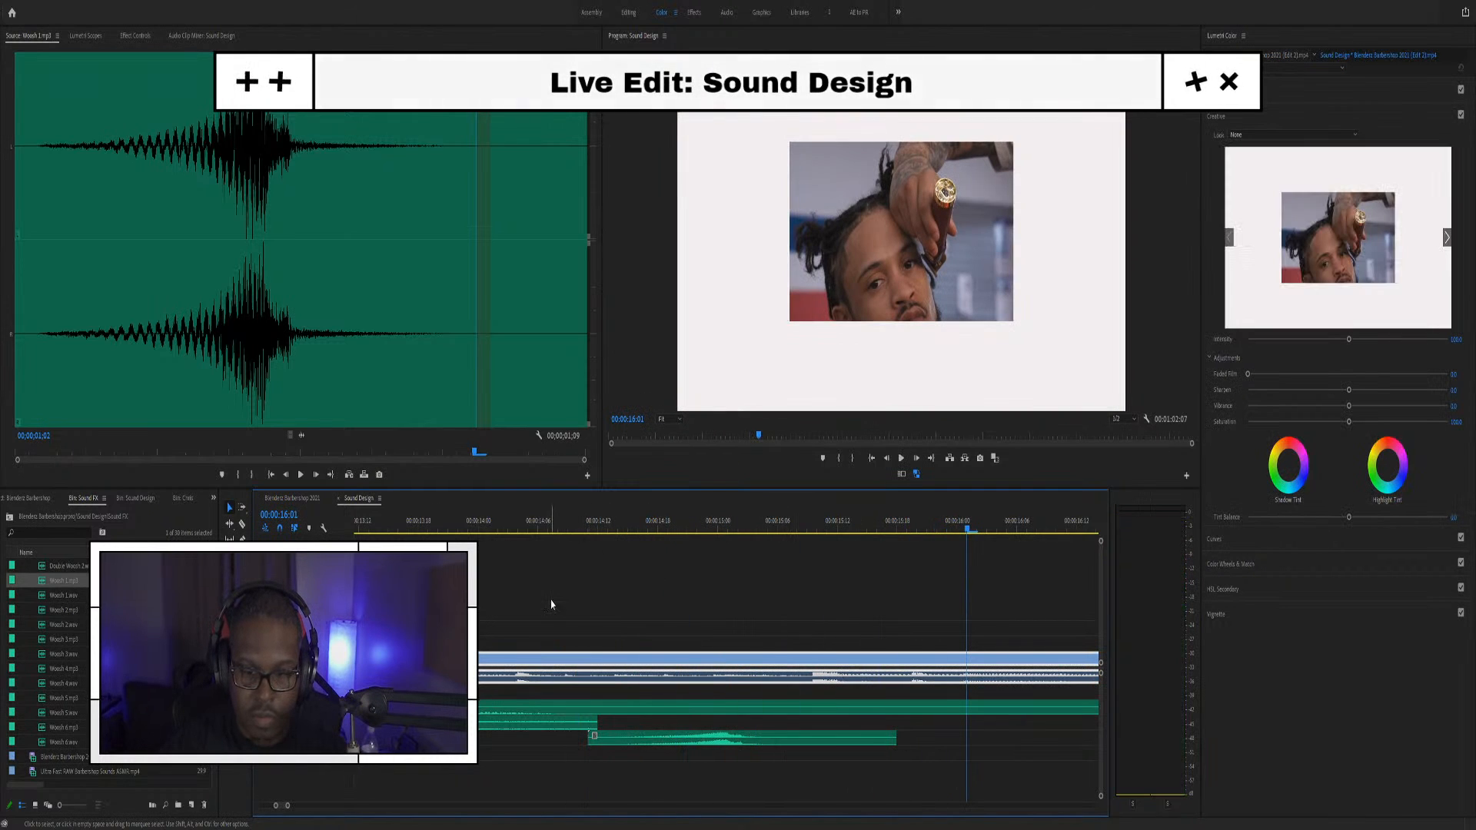
click(564, 523)
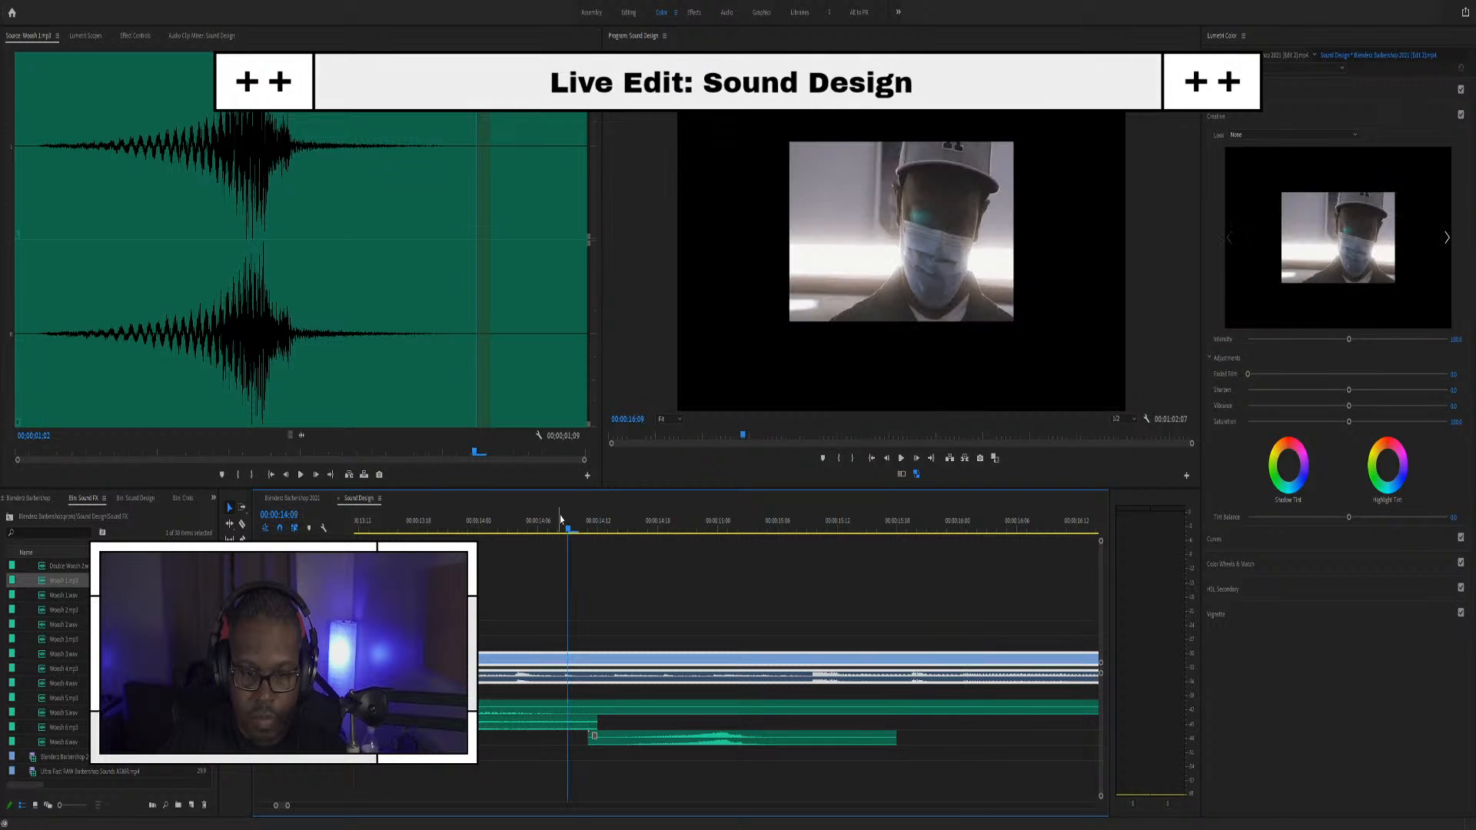
key(space)
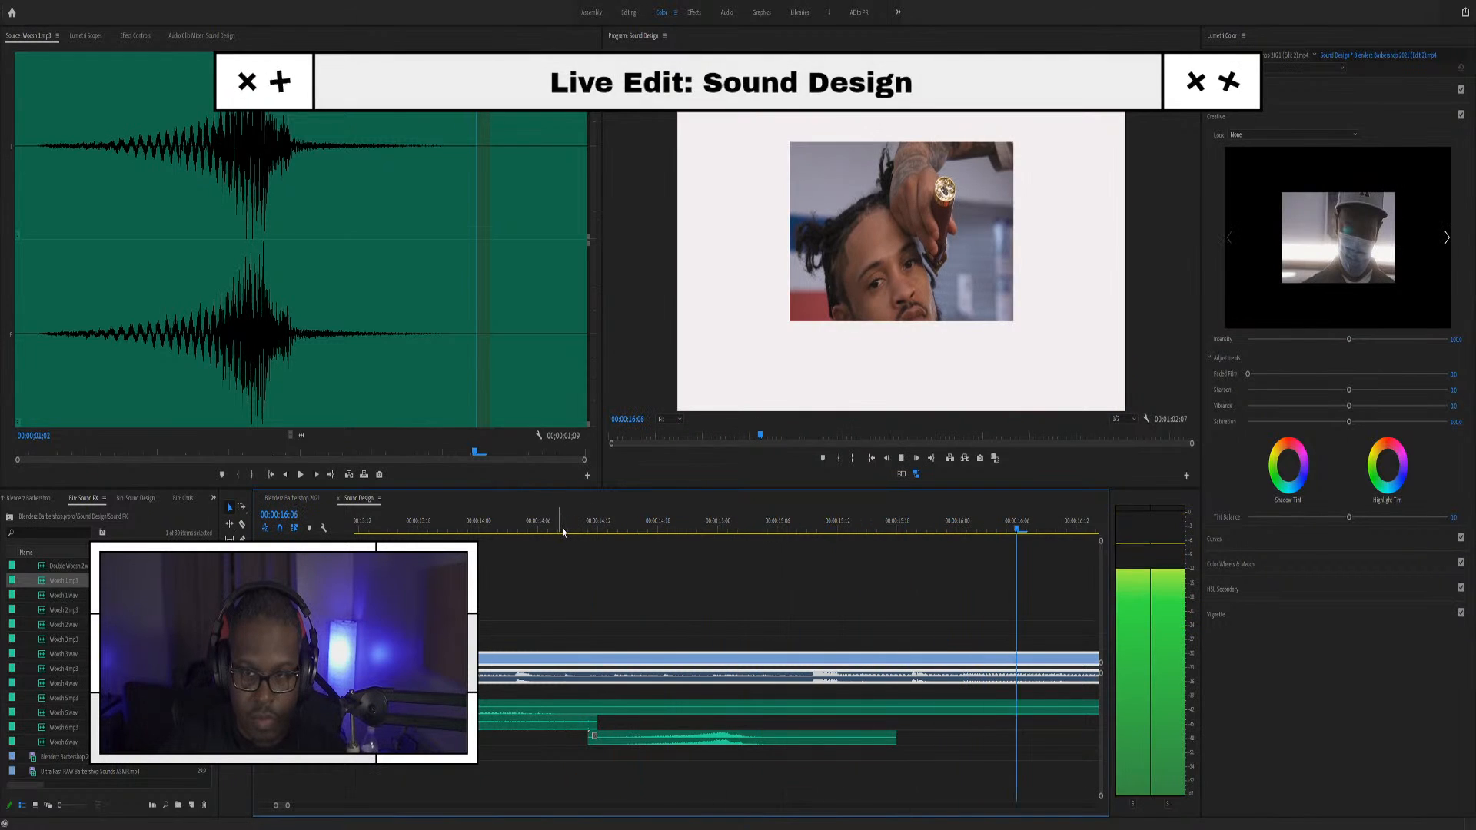
key(space)
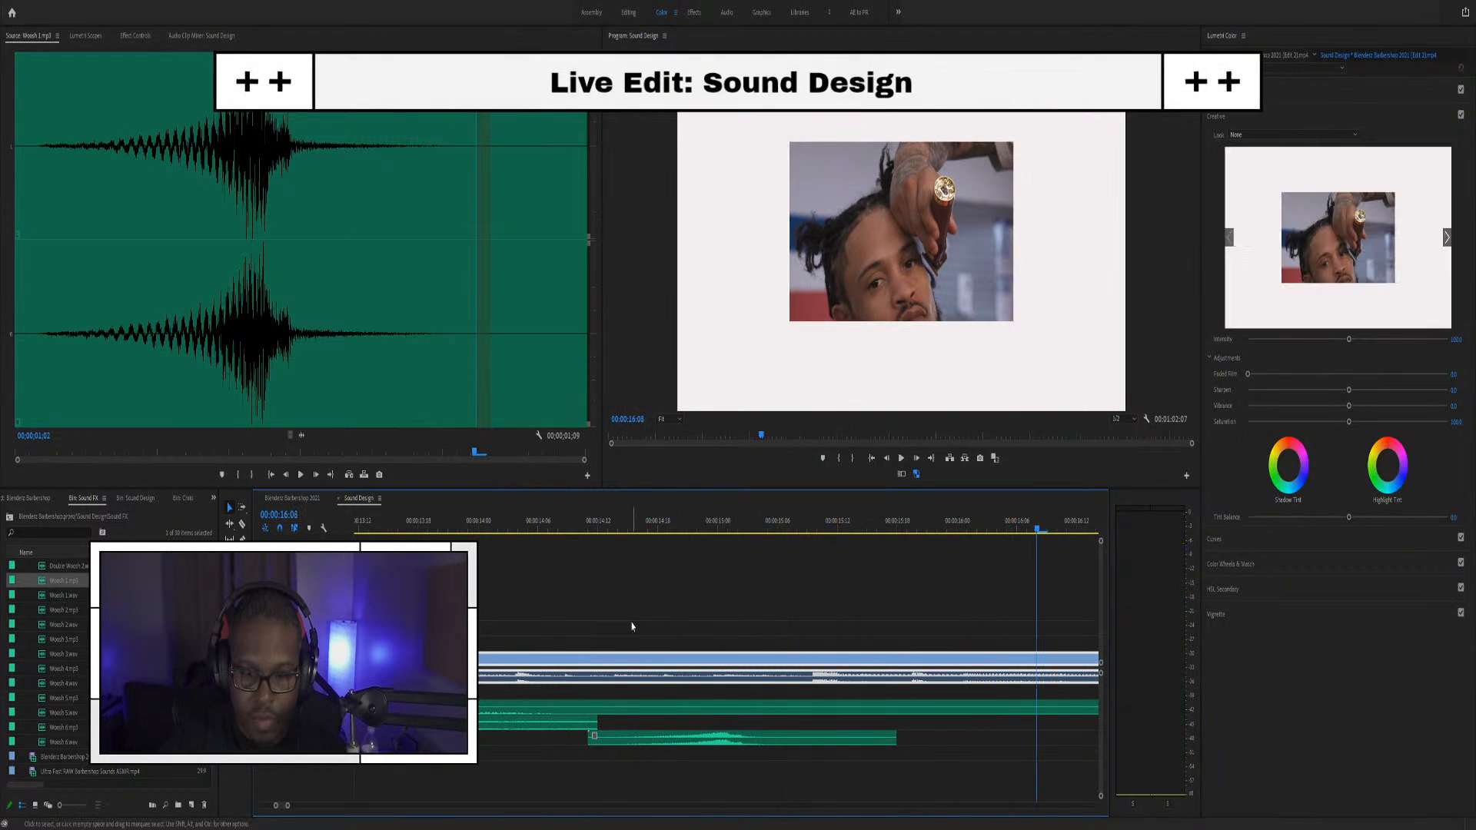
Play the transition, extend the end of the shaver sound to about 00:00:15:19, and play it again
click(517, 529)
key(space)
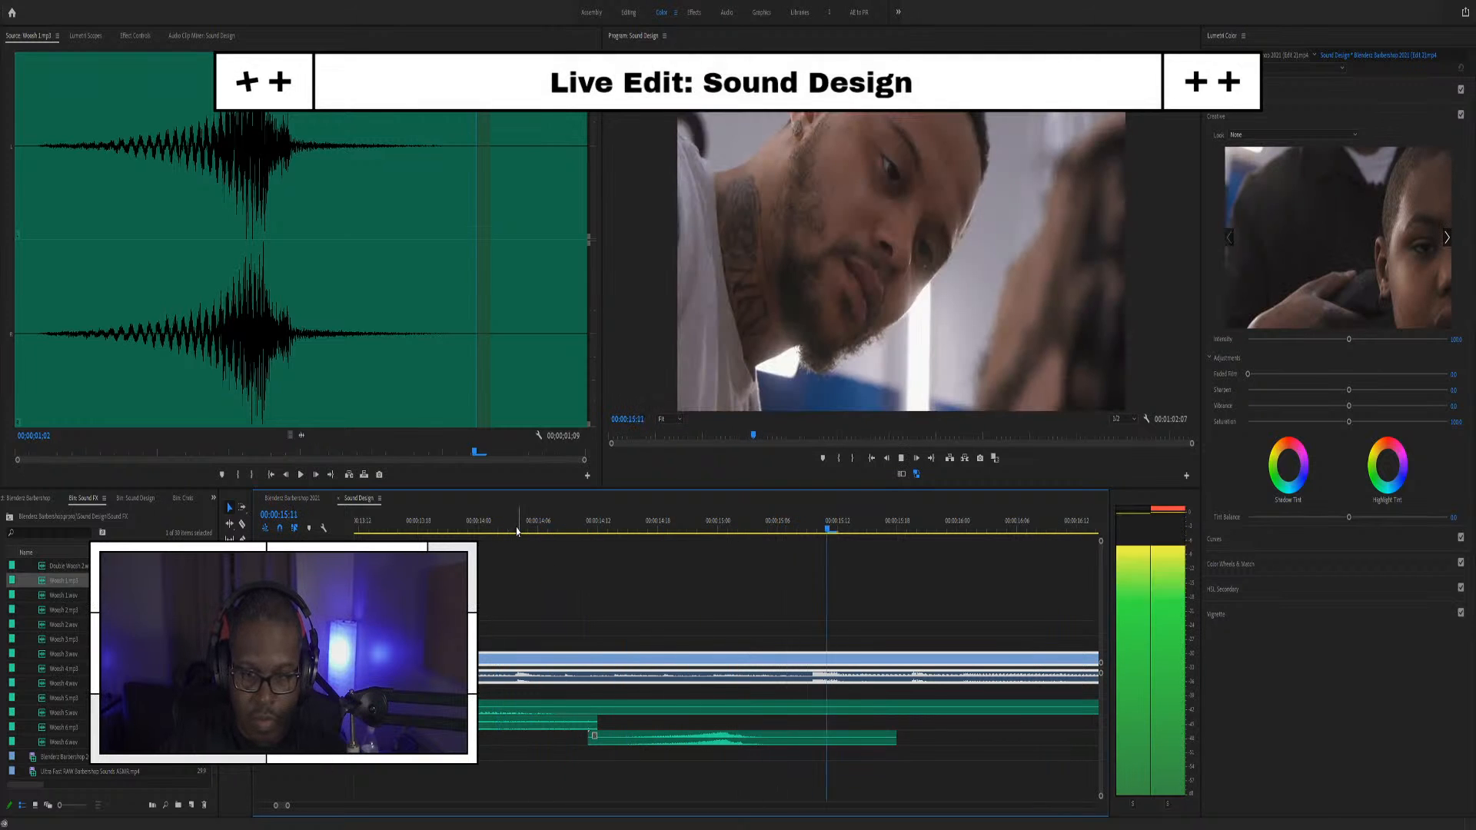
key(space)
drag(597, 726, 907, 726)
click(509, 526)
key(space)
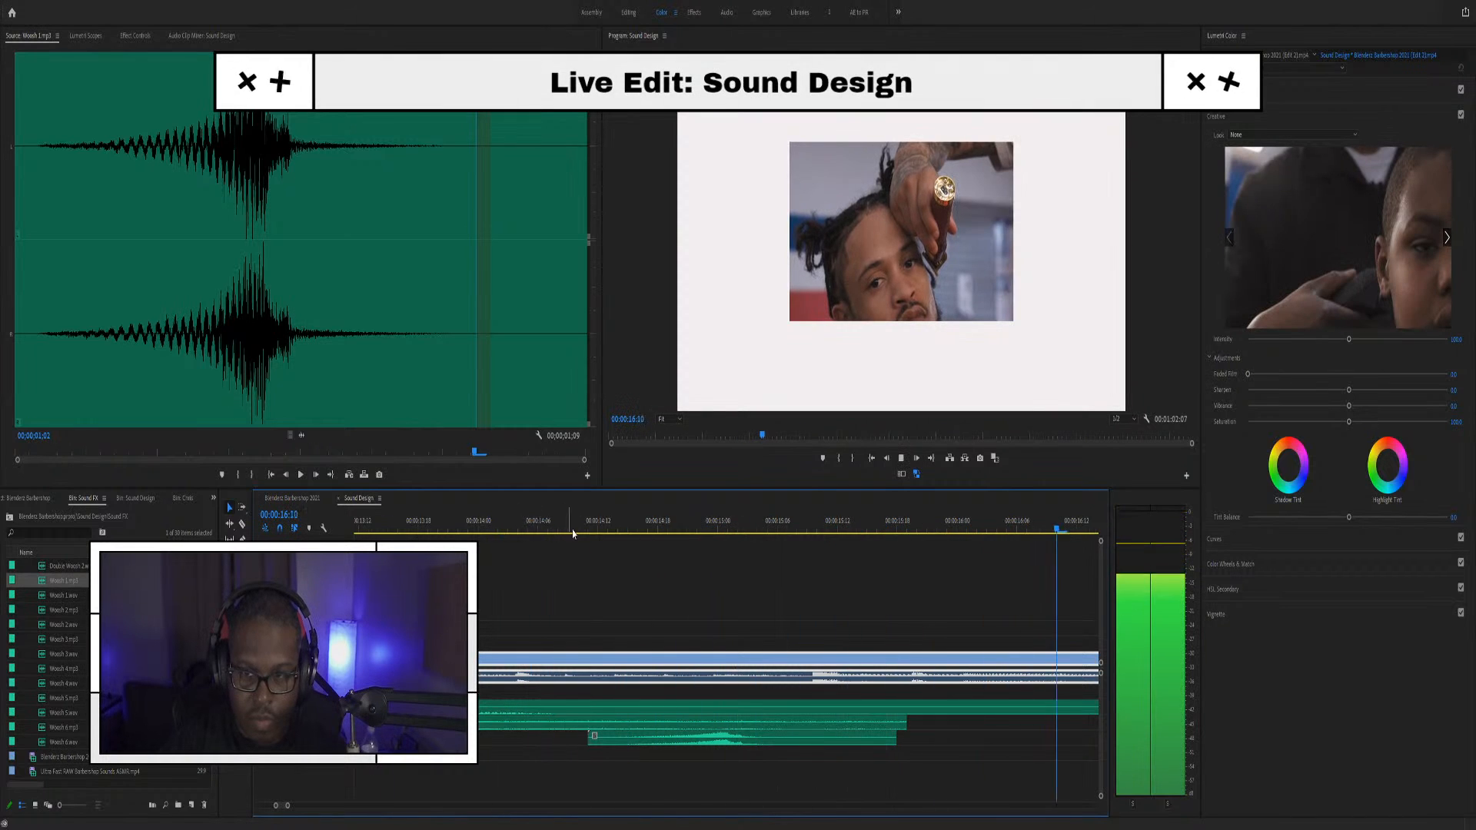
key(space)
Extend the end of the shaver sound to about 00:00:18:02 and play the sequence from 00:00:13:10 to 00:00:18:15
scroll(547, 704, down, 4)
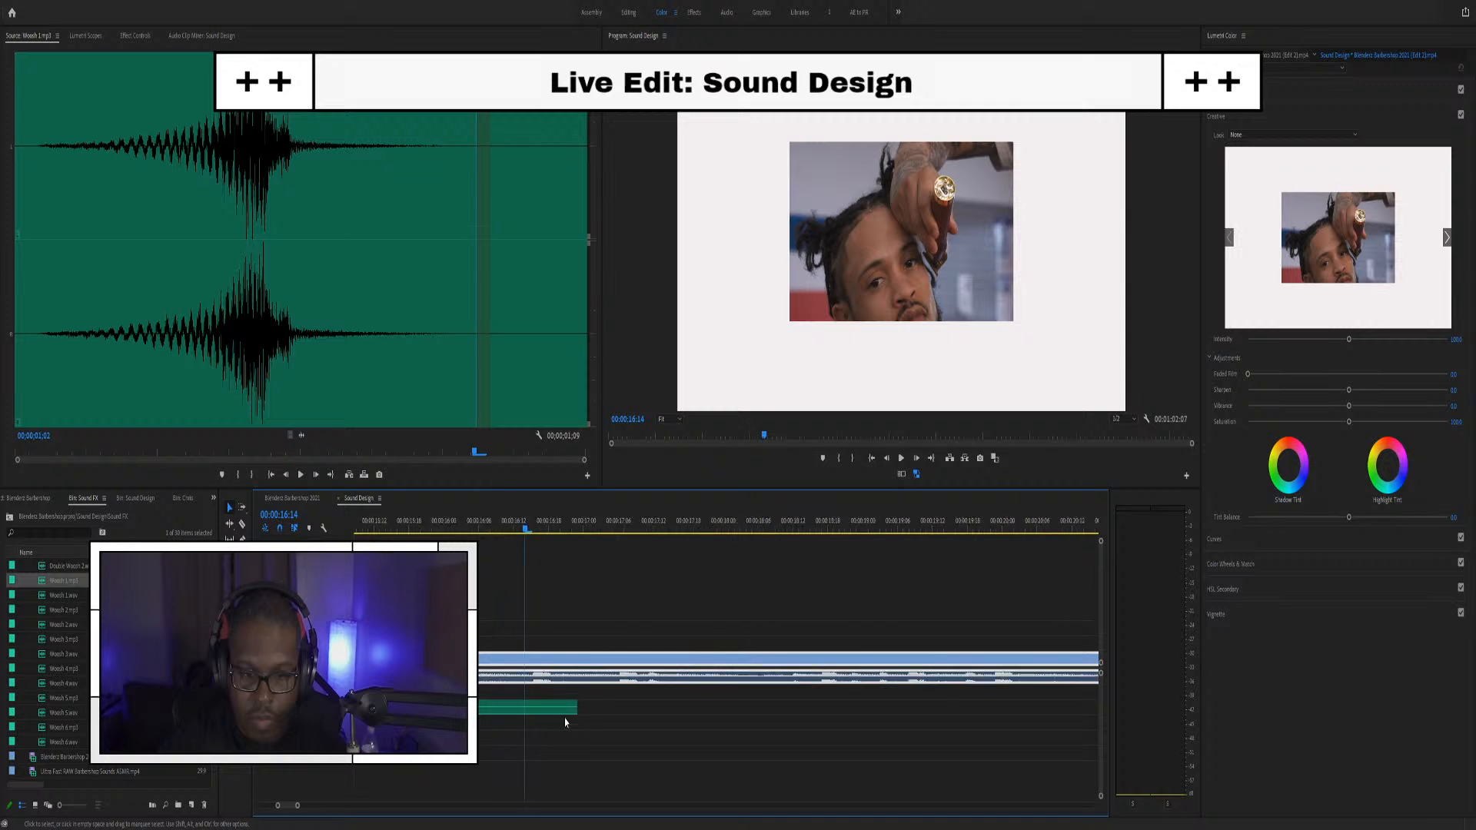
drag(499, 725, 633, 724)
scroll(500, 708, up, 2)
scroll(502, 708, up, 2)
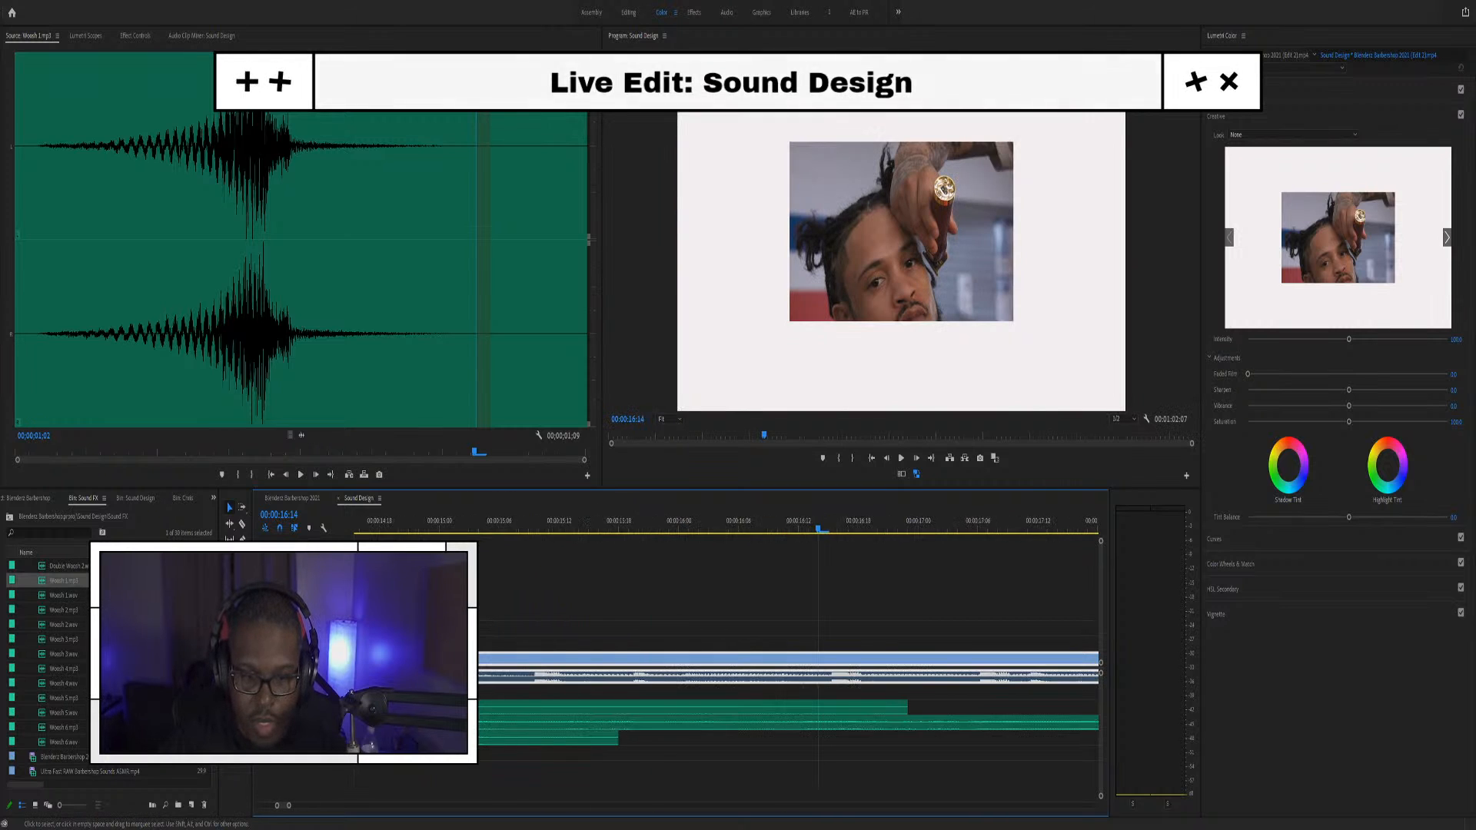
scroll(547, 682, up, 1)
scroll(577, 659, down, 2)
scroll(592, 649, down, 1)
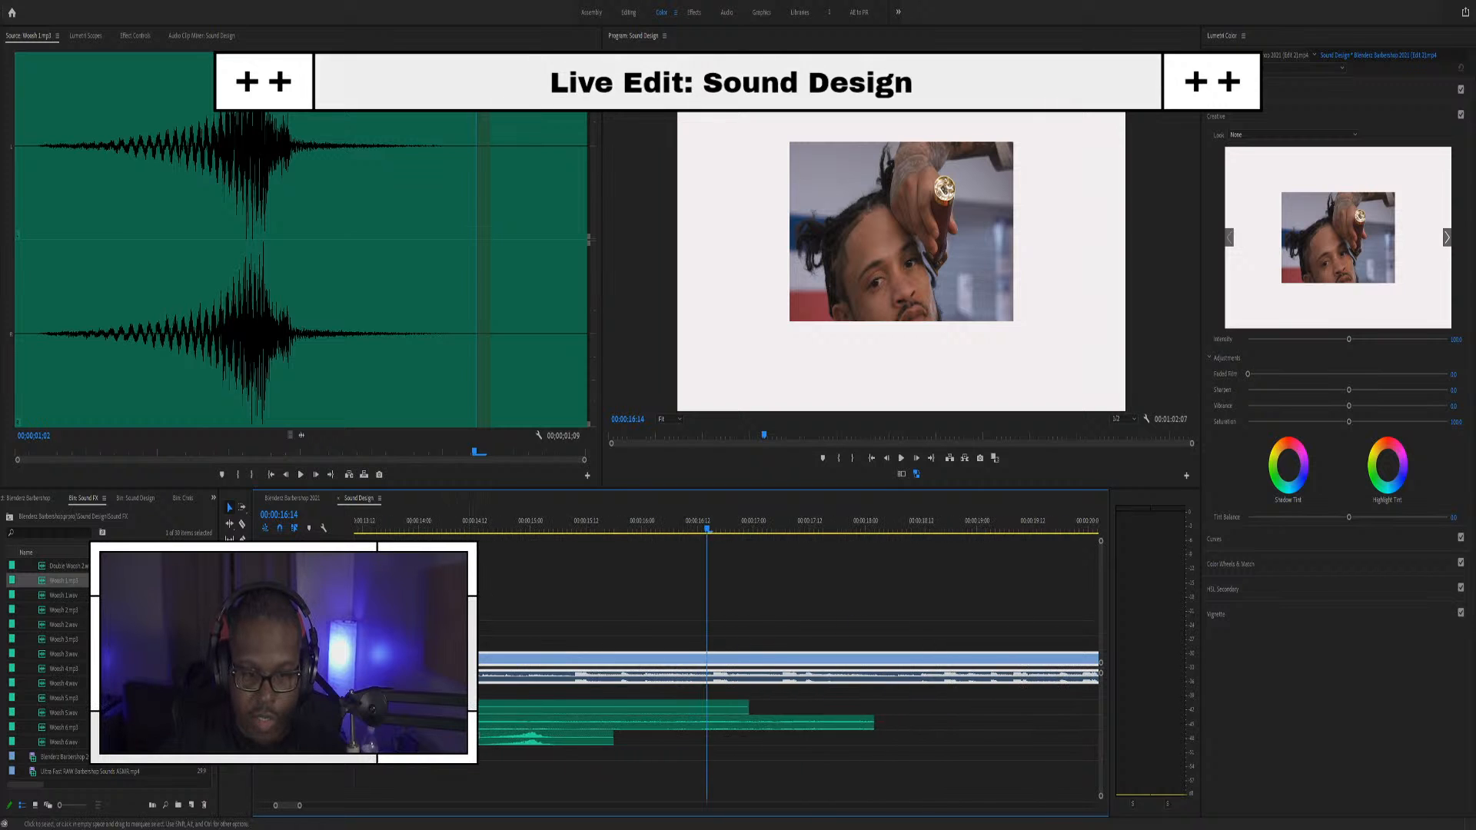
scroll(592, 677, up, 4)
click(510, 525)
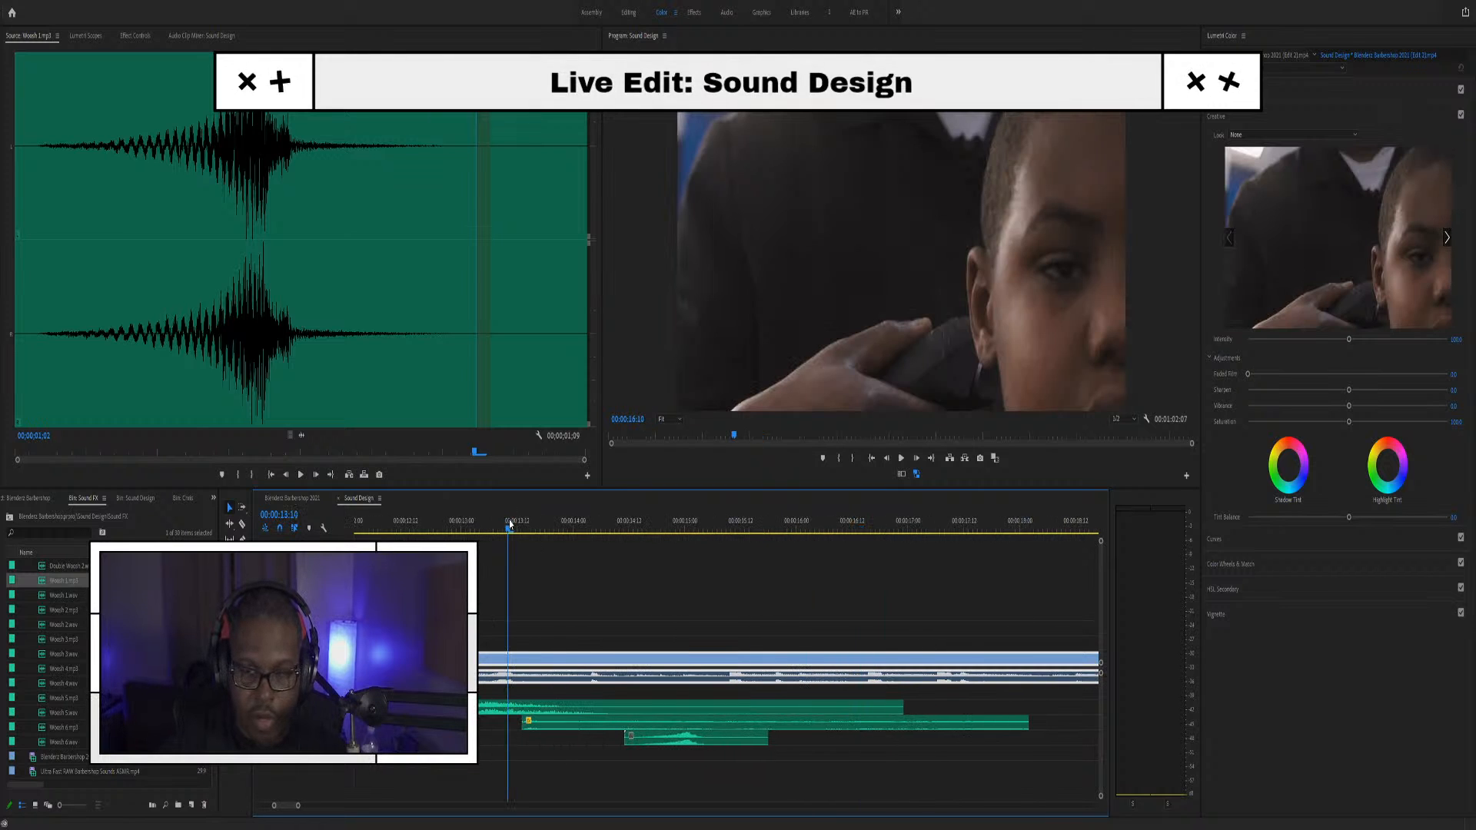
key(space)
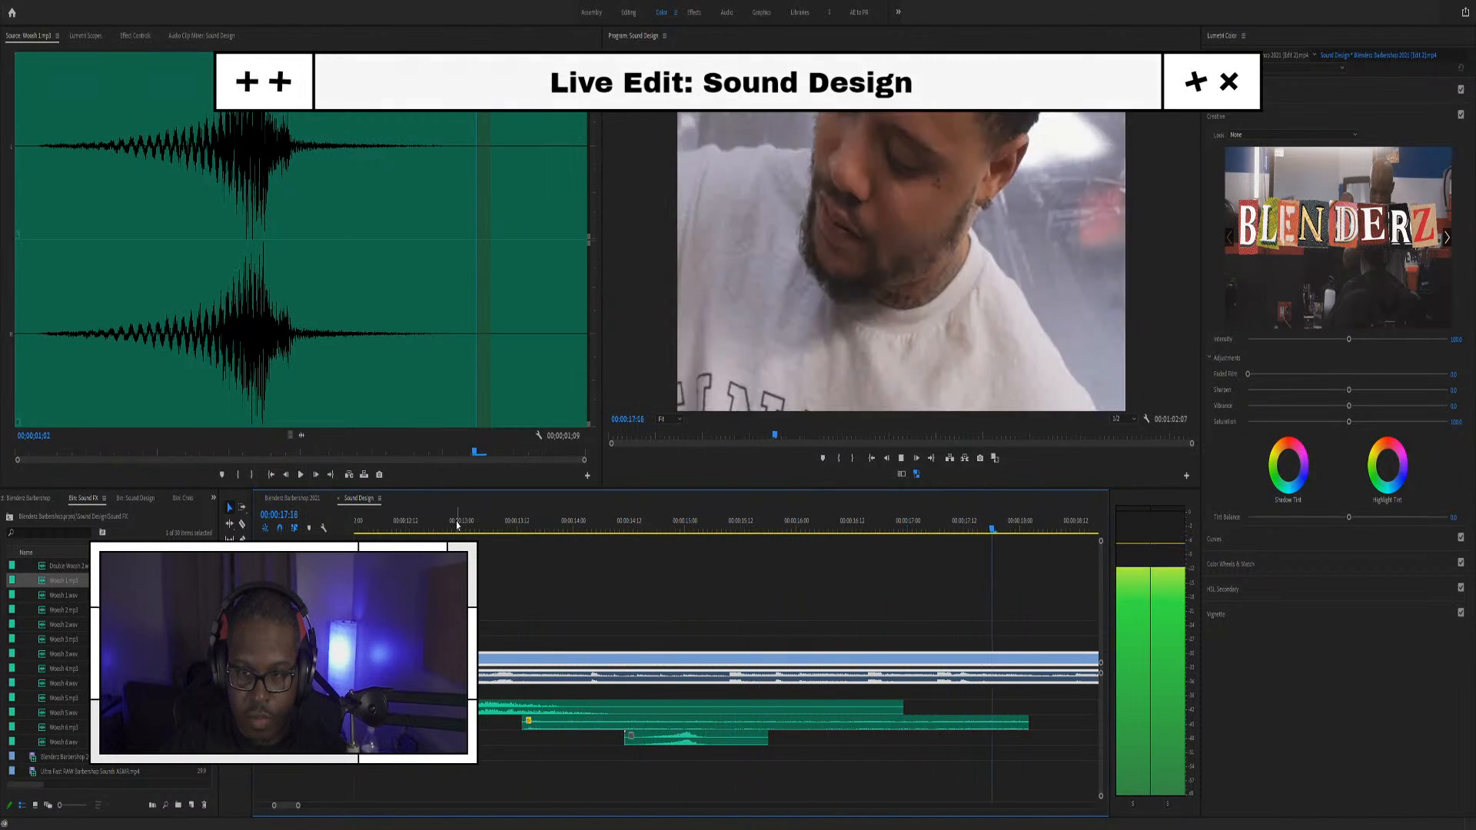
key(space)
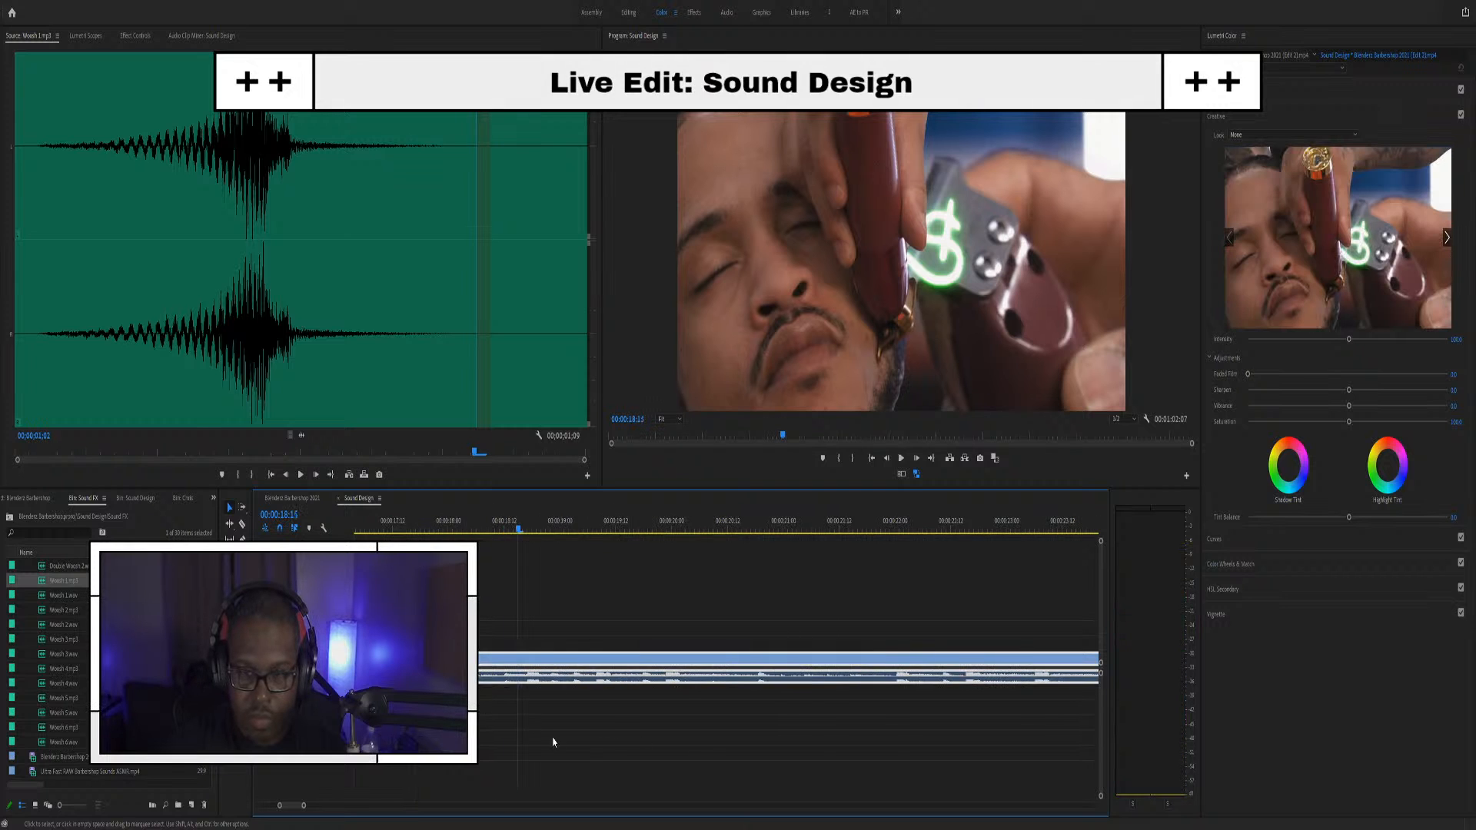
Play and scrub the cuts between about 00:00:16:20 and 00:00:18:15, park the playhead at 00:00:17:06, and save the project
click(493, 529)
key(space)
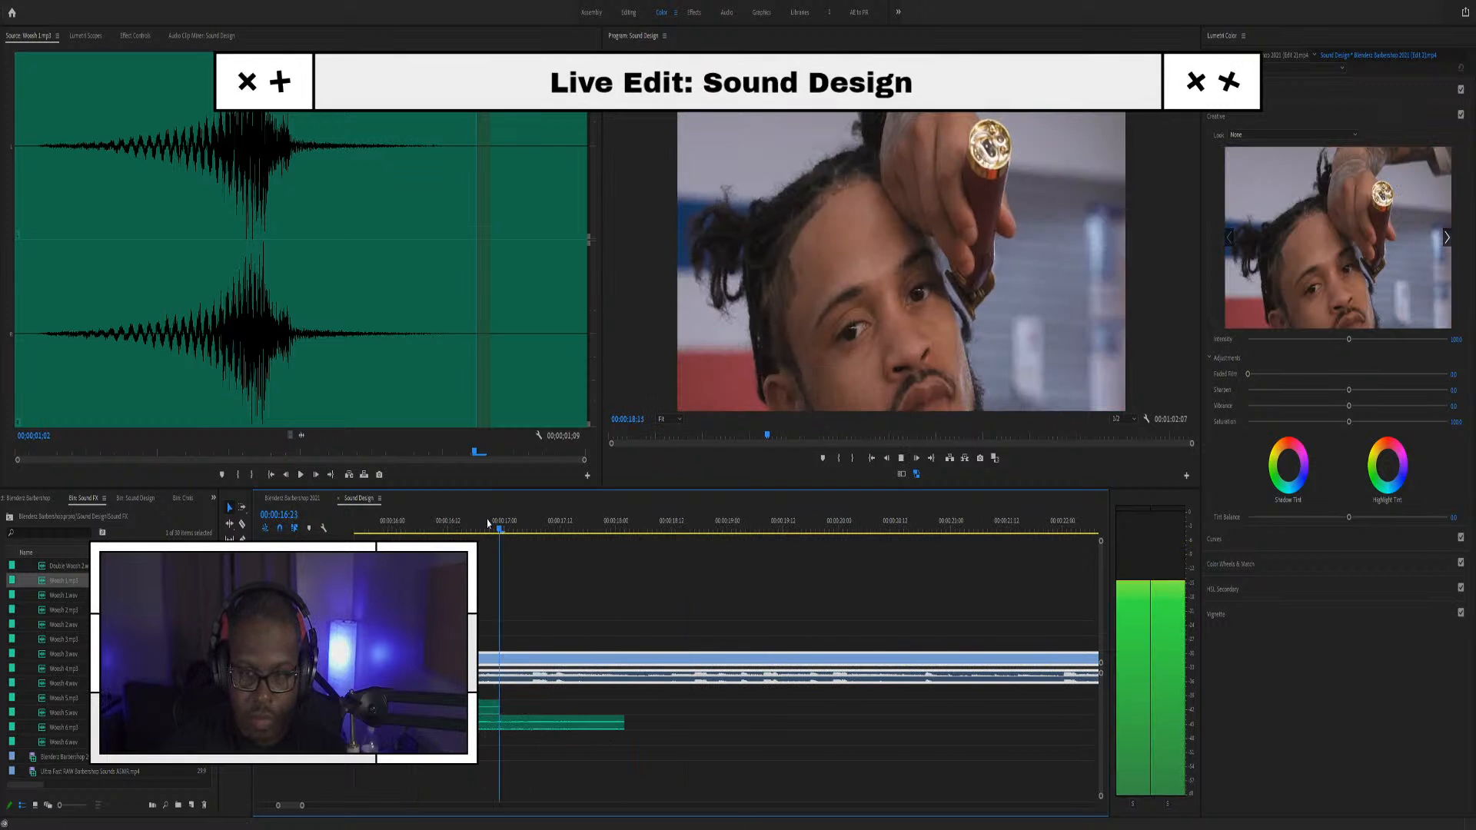
key(space)
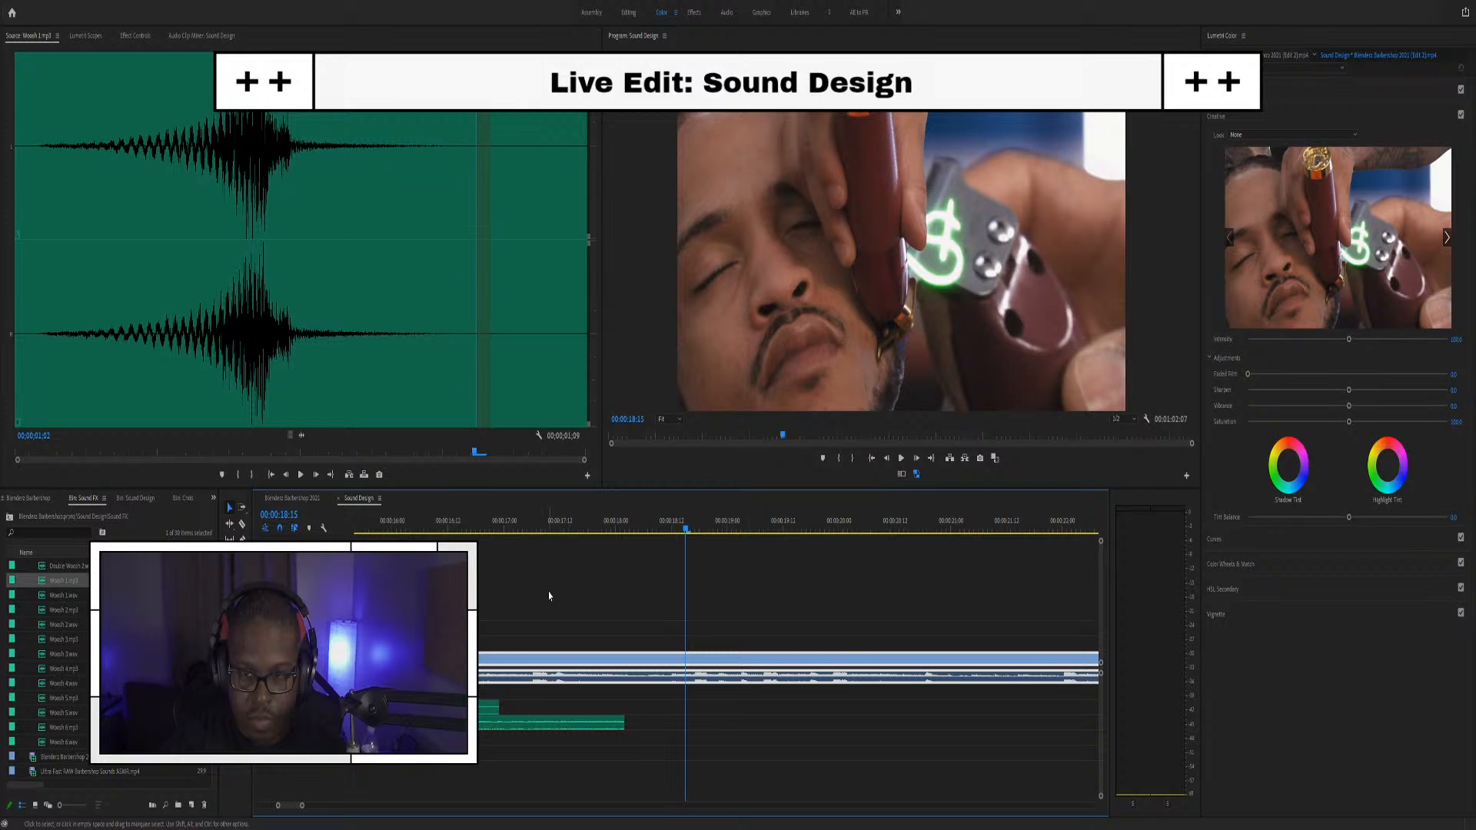
click(500, 521)
click(498, 540)
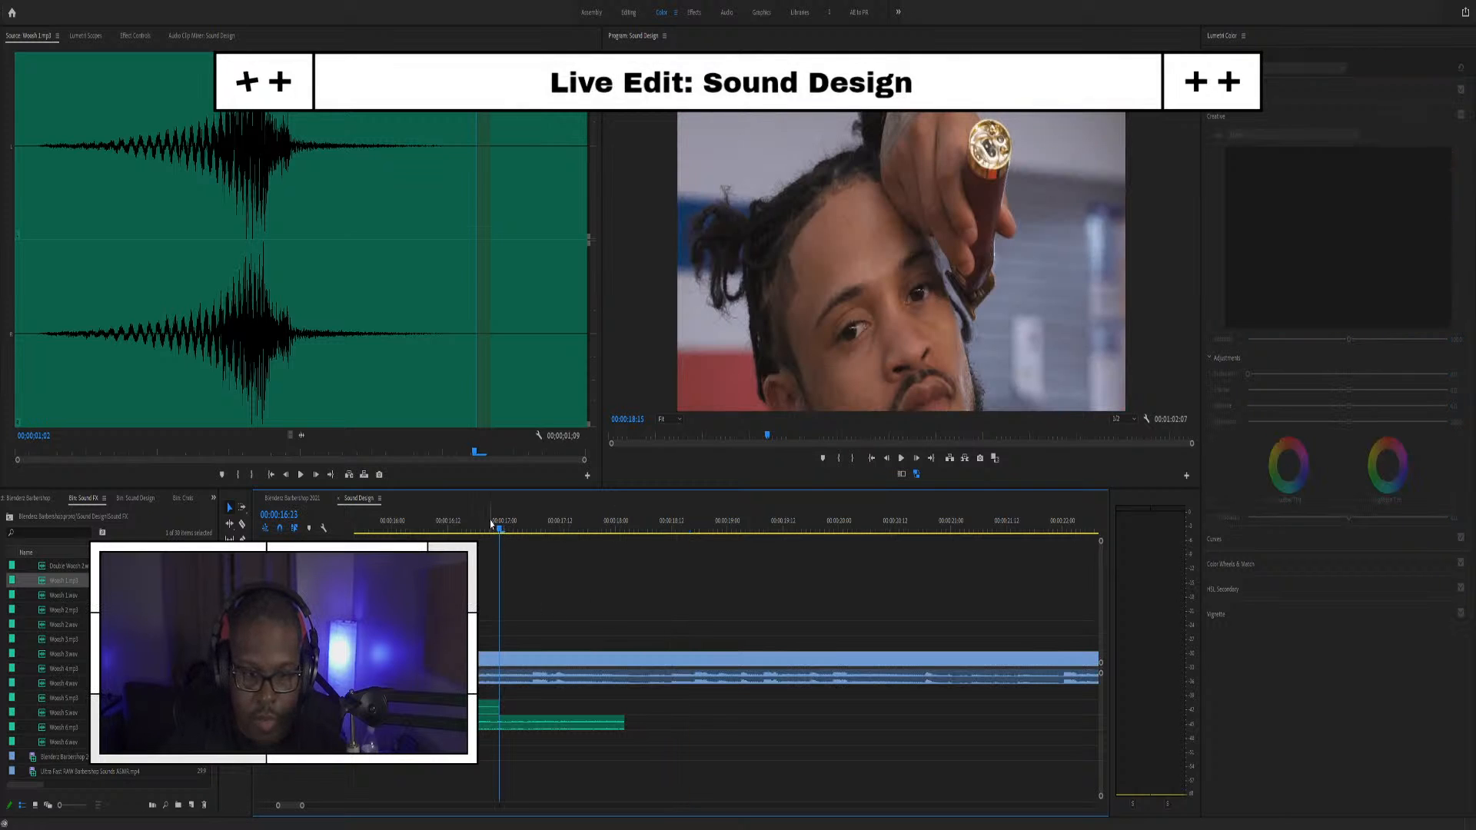
click(481, 526)
key(space)
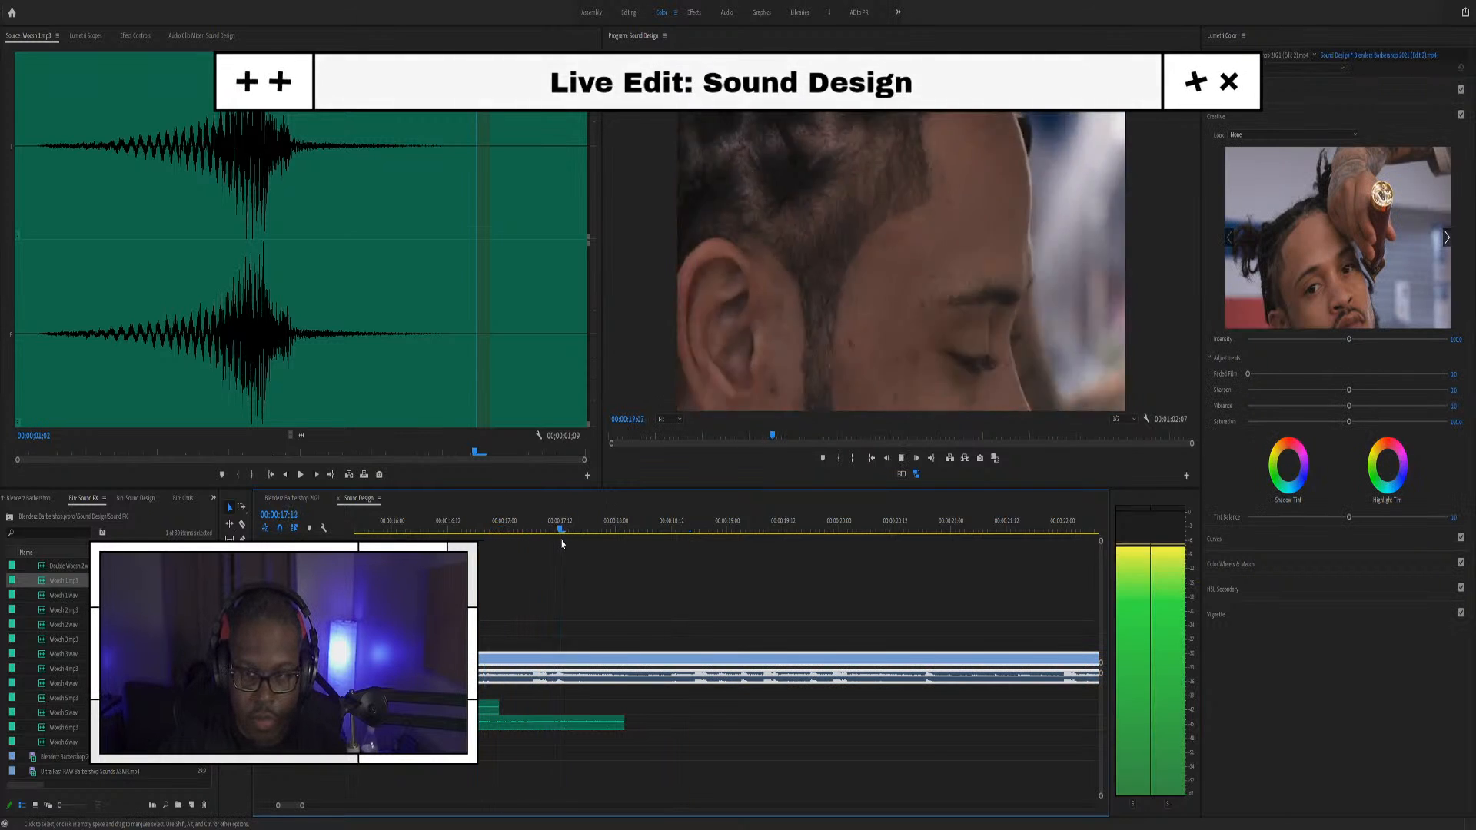
click(504, 522)
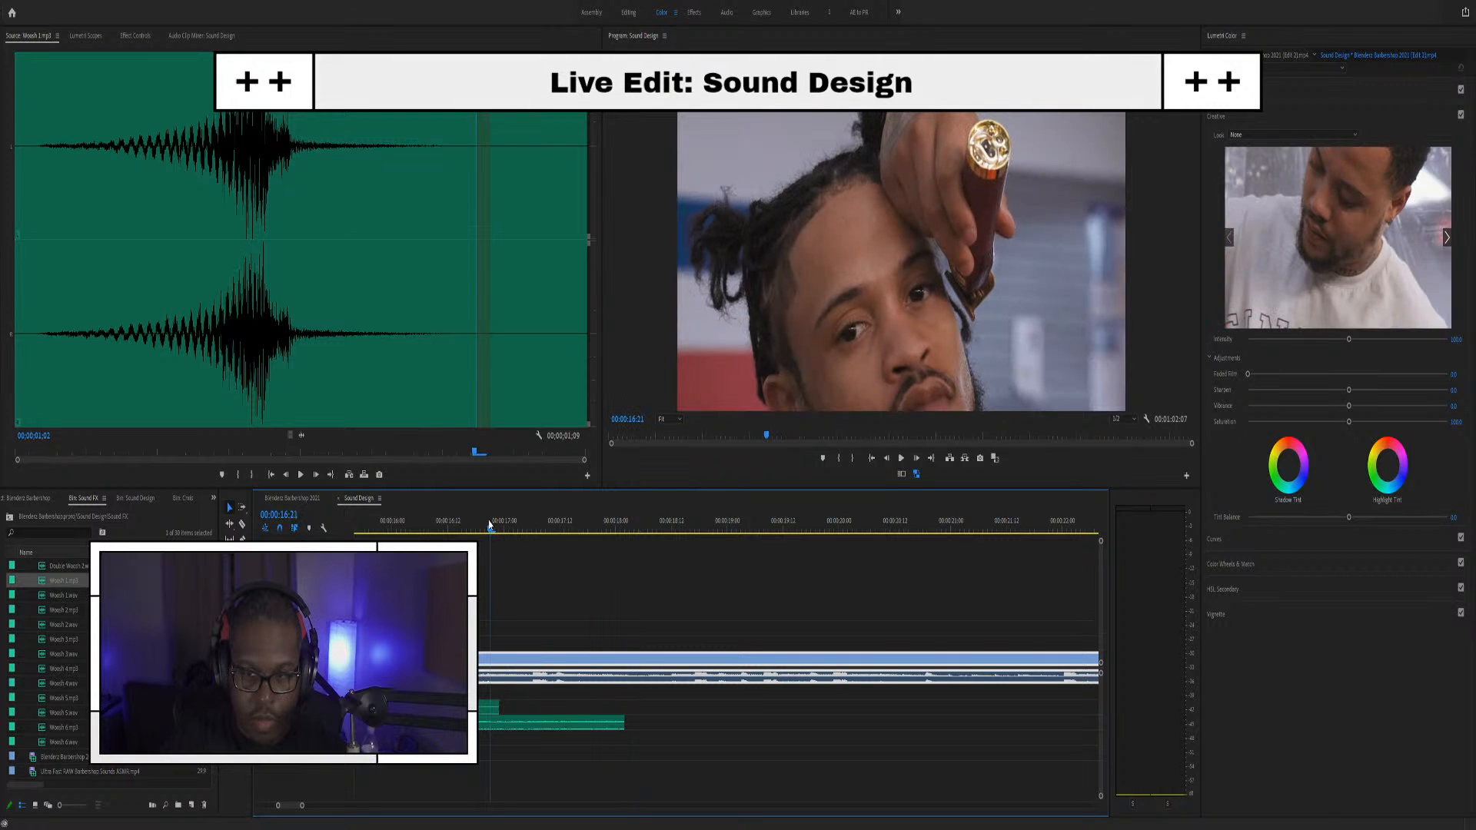
drag(506, 523, 533, 522)
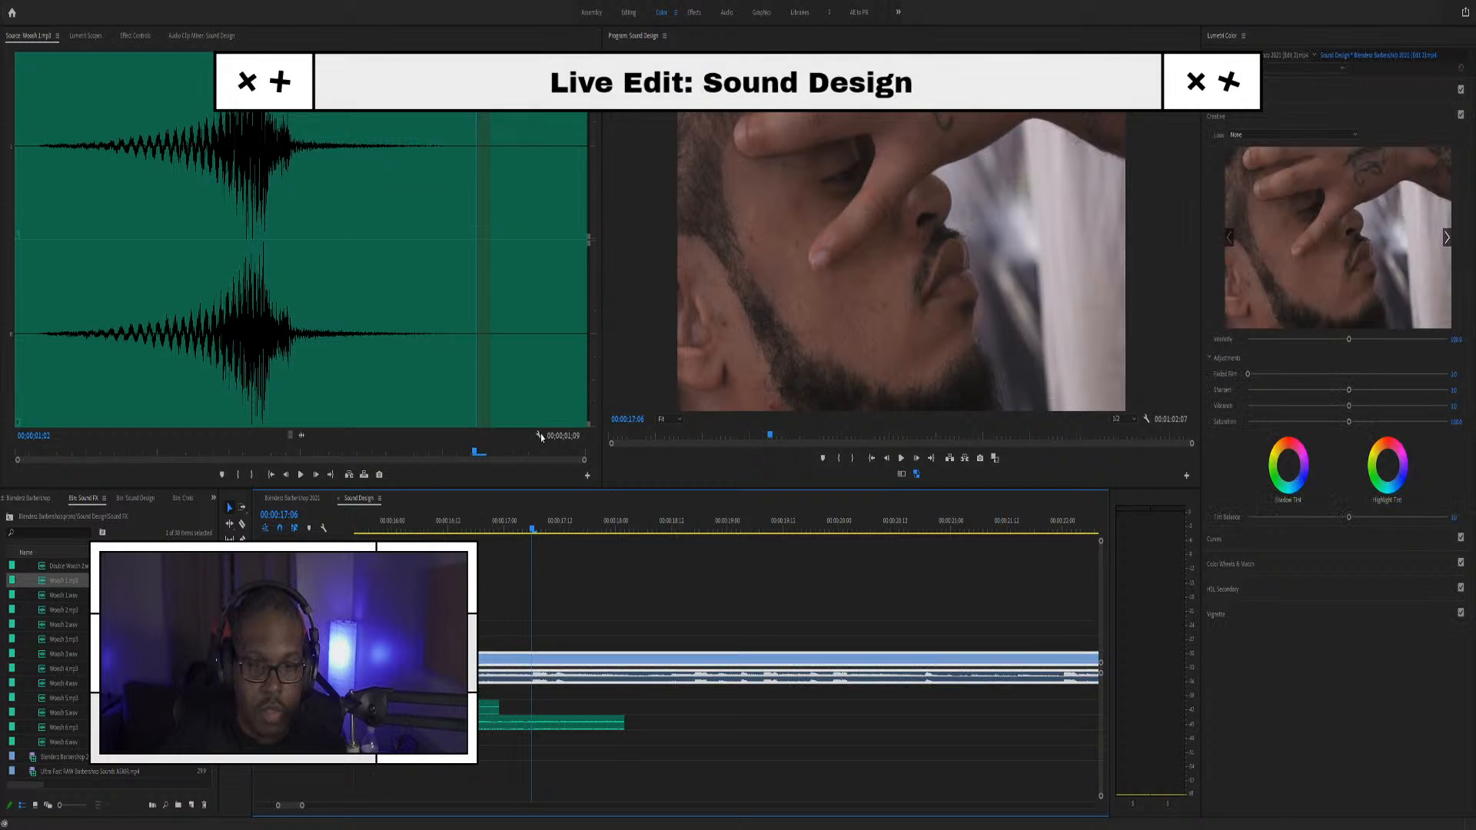
key(ctrl+s)
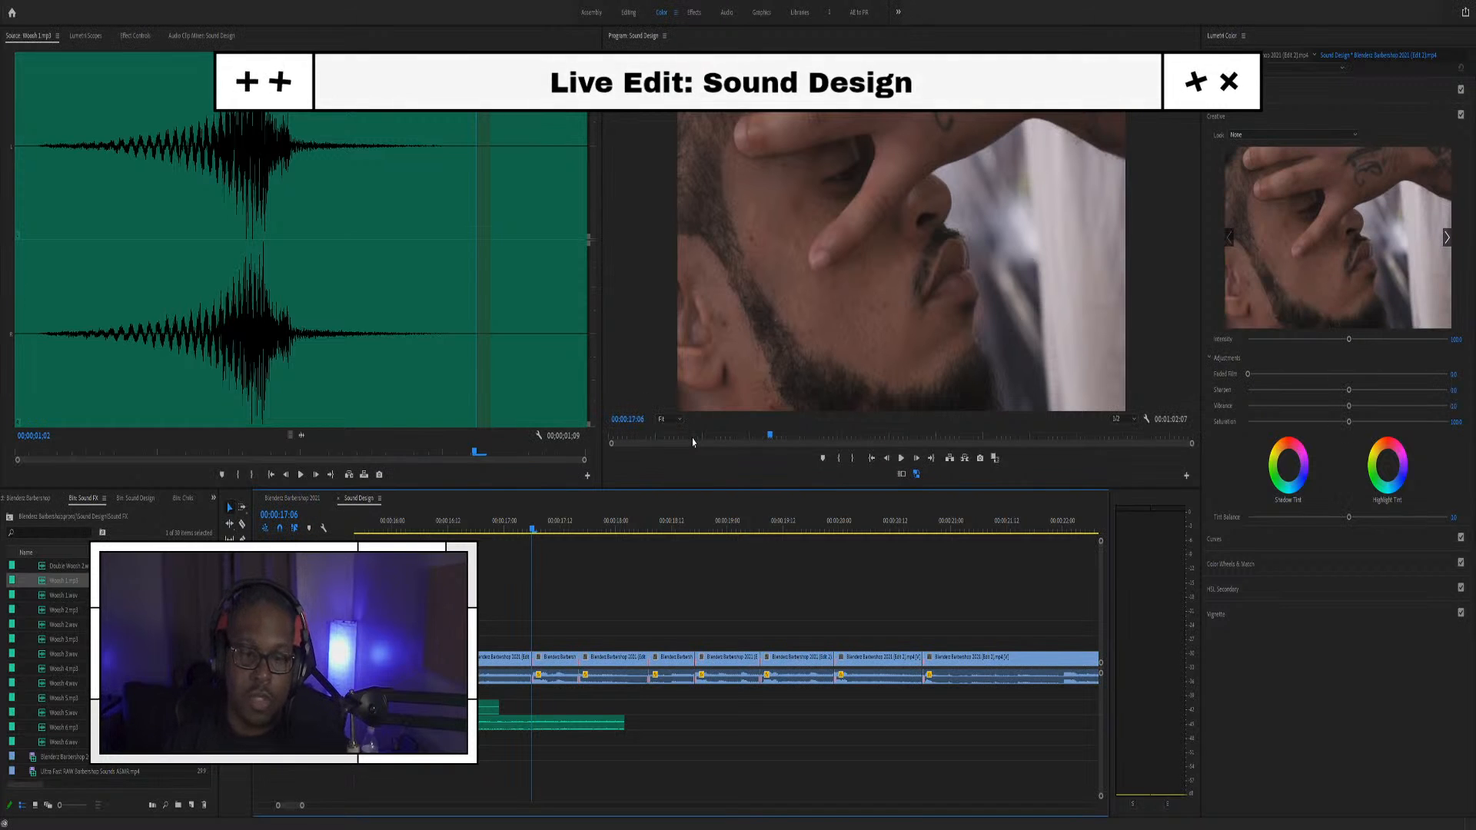
Scrub the cuts around 00:00:16:10, and play the sequence from there and again from 00:00:11:11
drag(469, 532, 697, 548)
drag(745, 547, 442, 527)
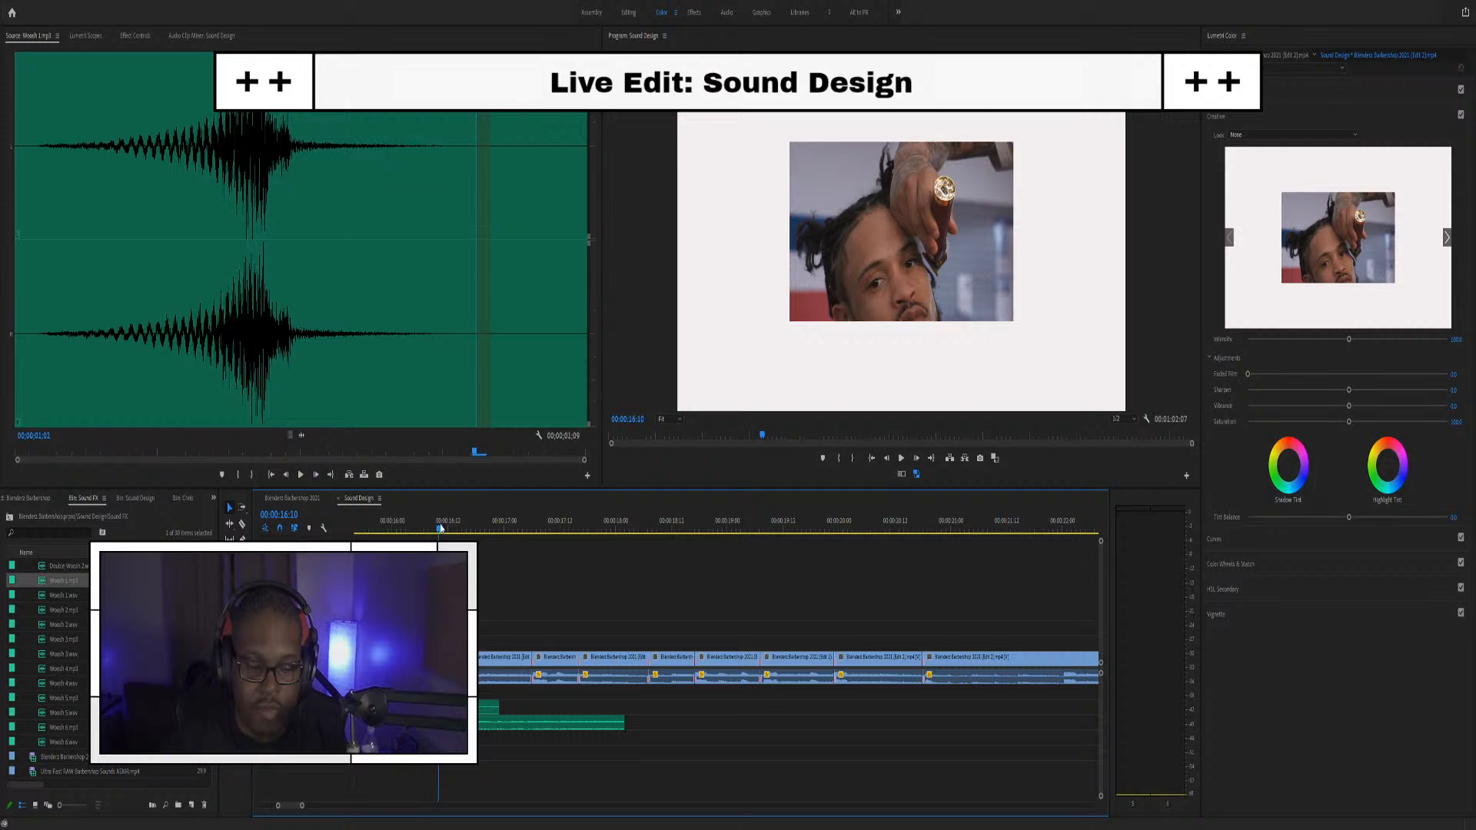
key(space)
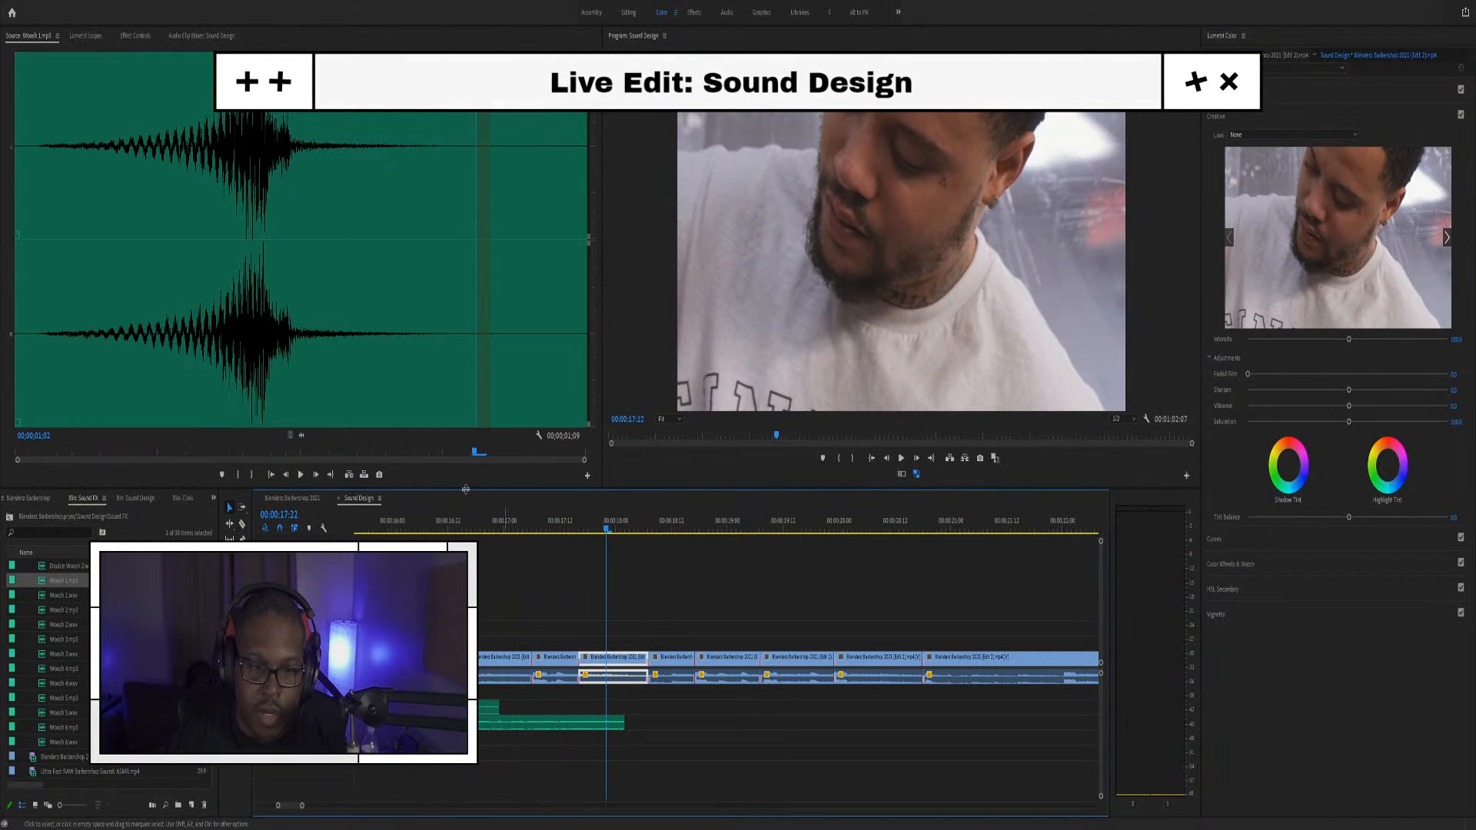
scroll(543, 714, down, 5)
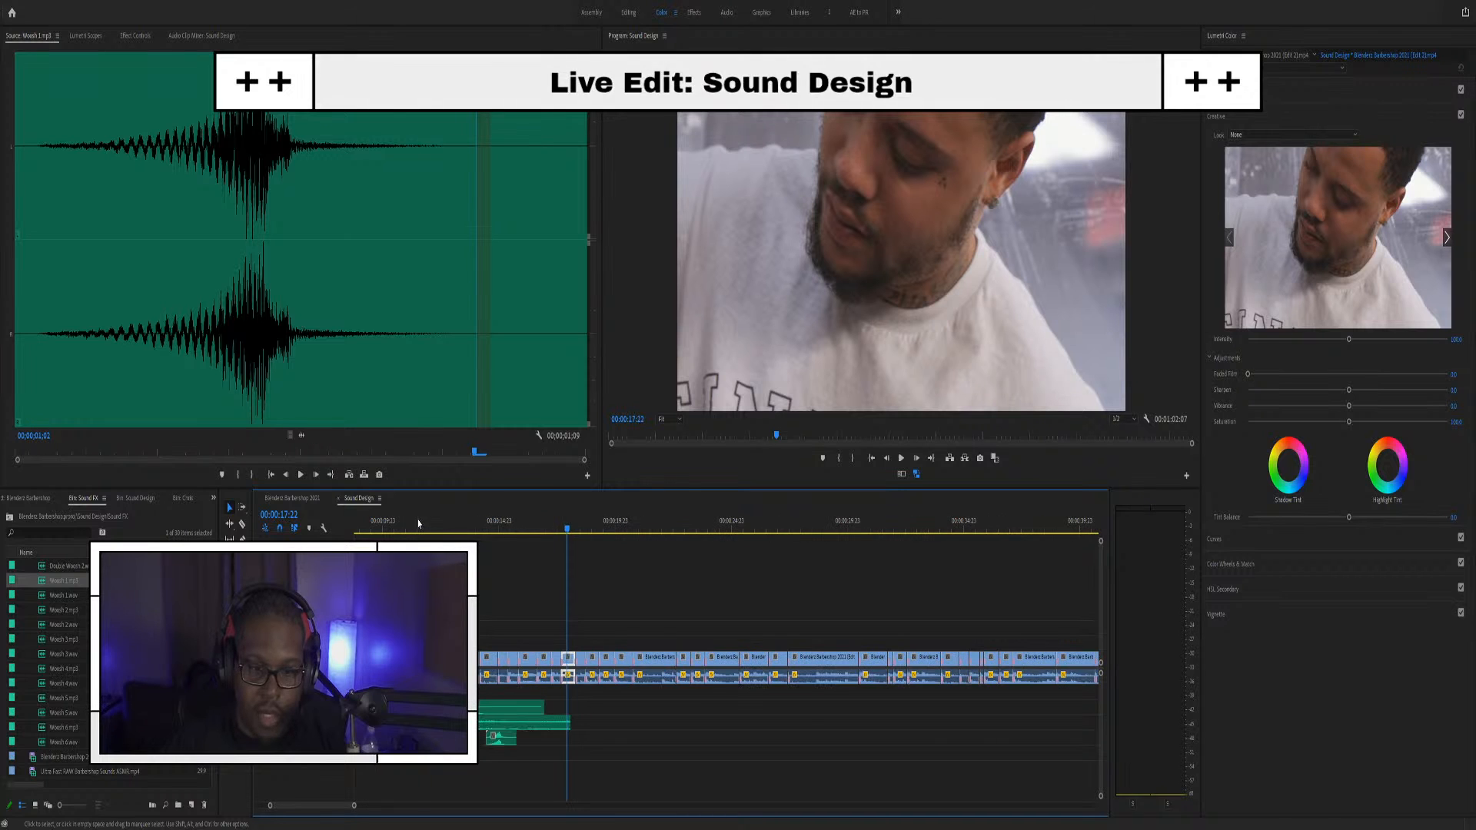
click(418, 523)
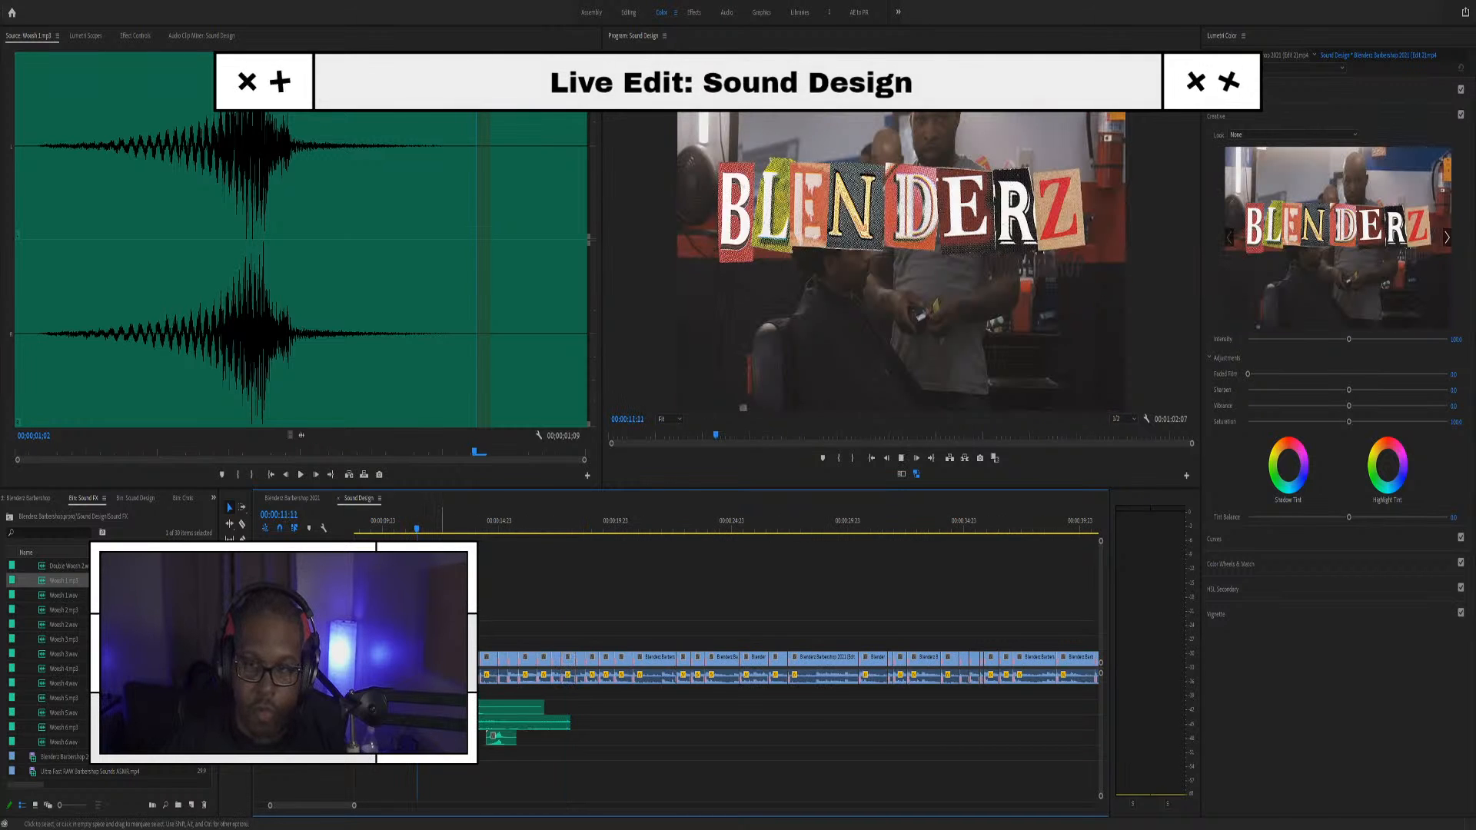
key(space)
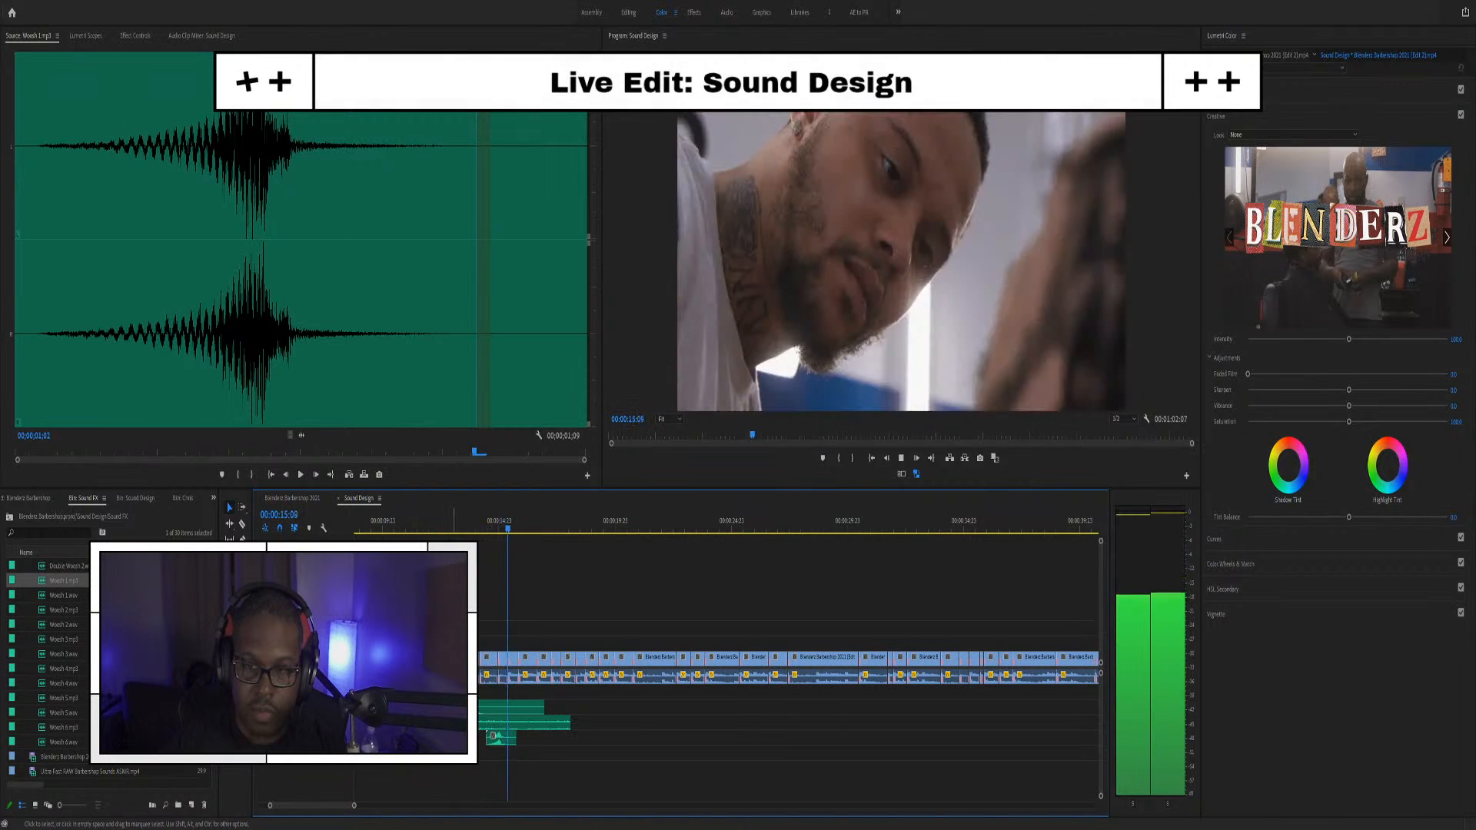
key(space)
Adjust the audio gain of the long sound clip above the shaver sound, and play the sequence from 00:00:12:12
scroll(549, 739, up, 2)
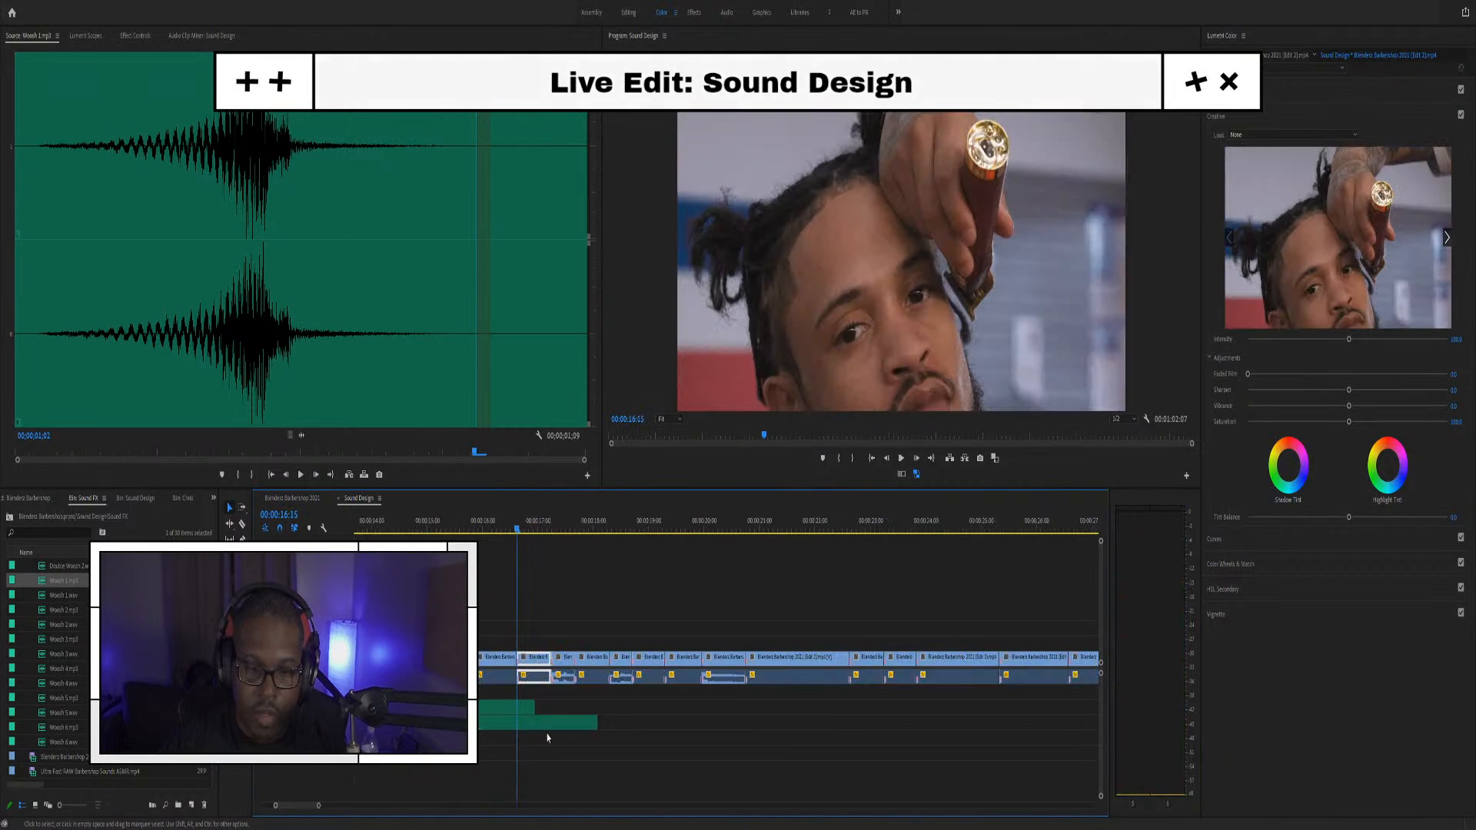
scroll(549, 739, up, 2)
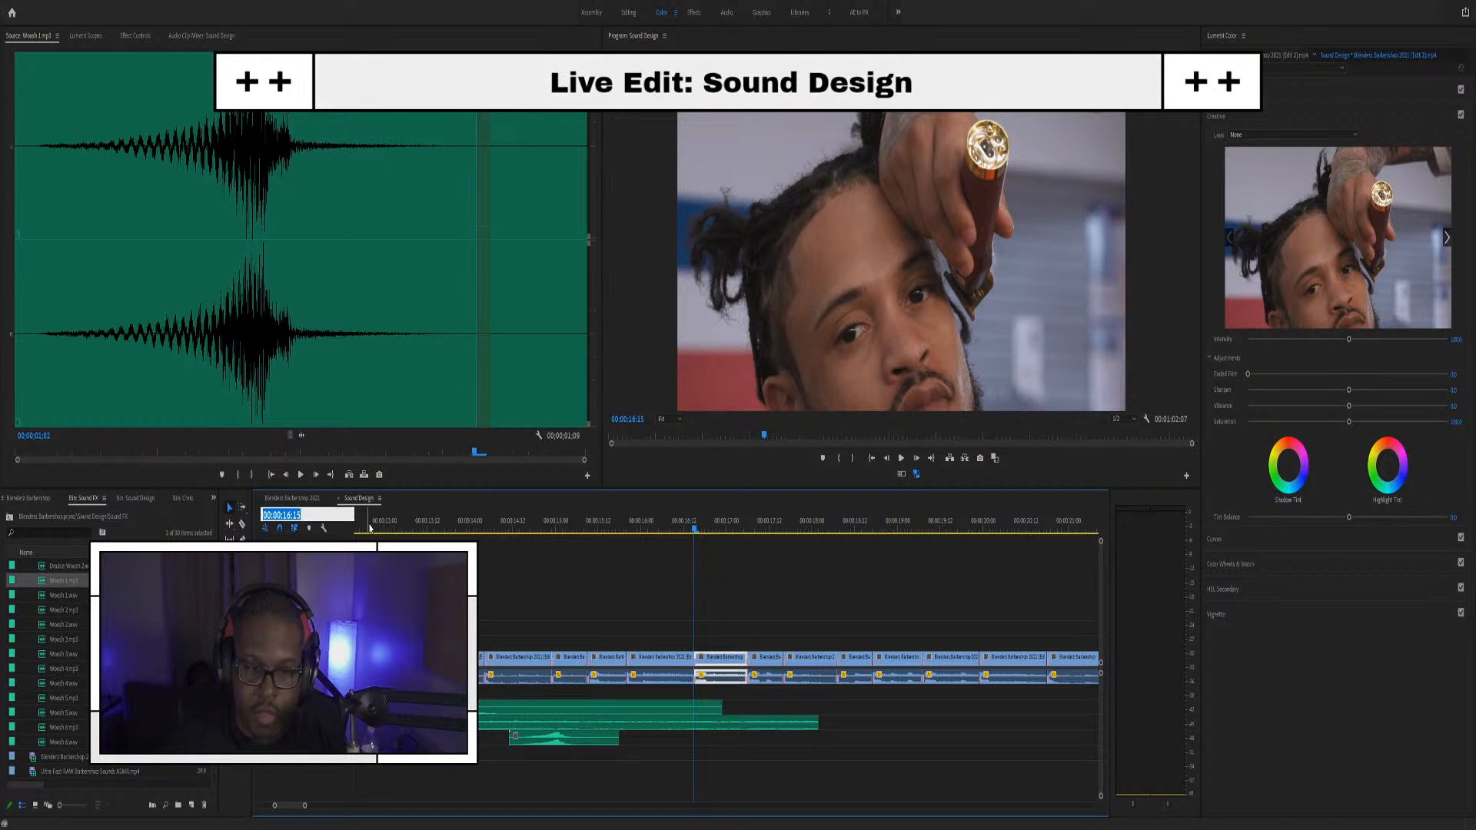
click(372, 523)
key(space)
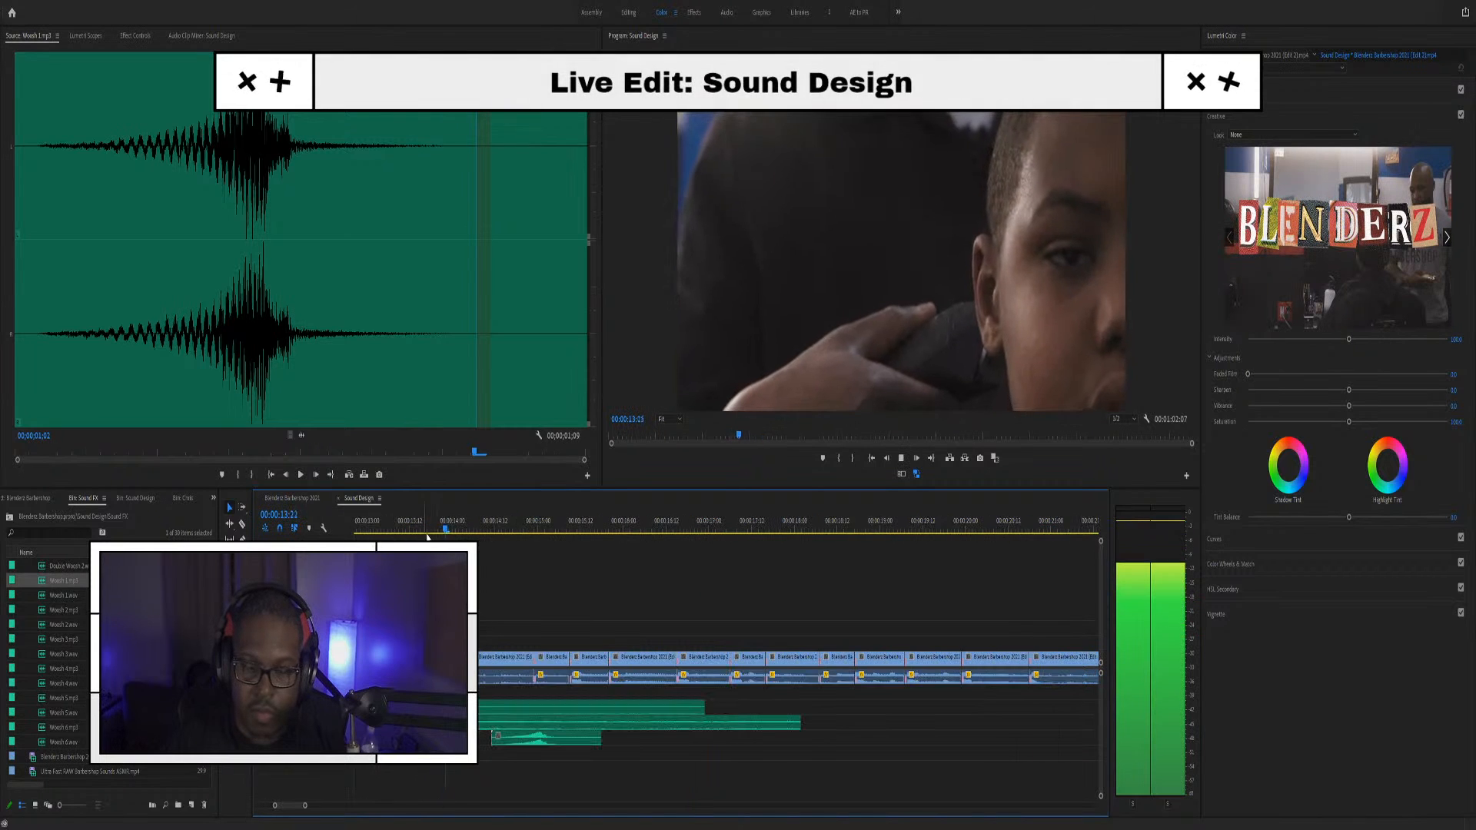
key(space)
scroll(466, 706, up, 1)
click(467, 706)
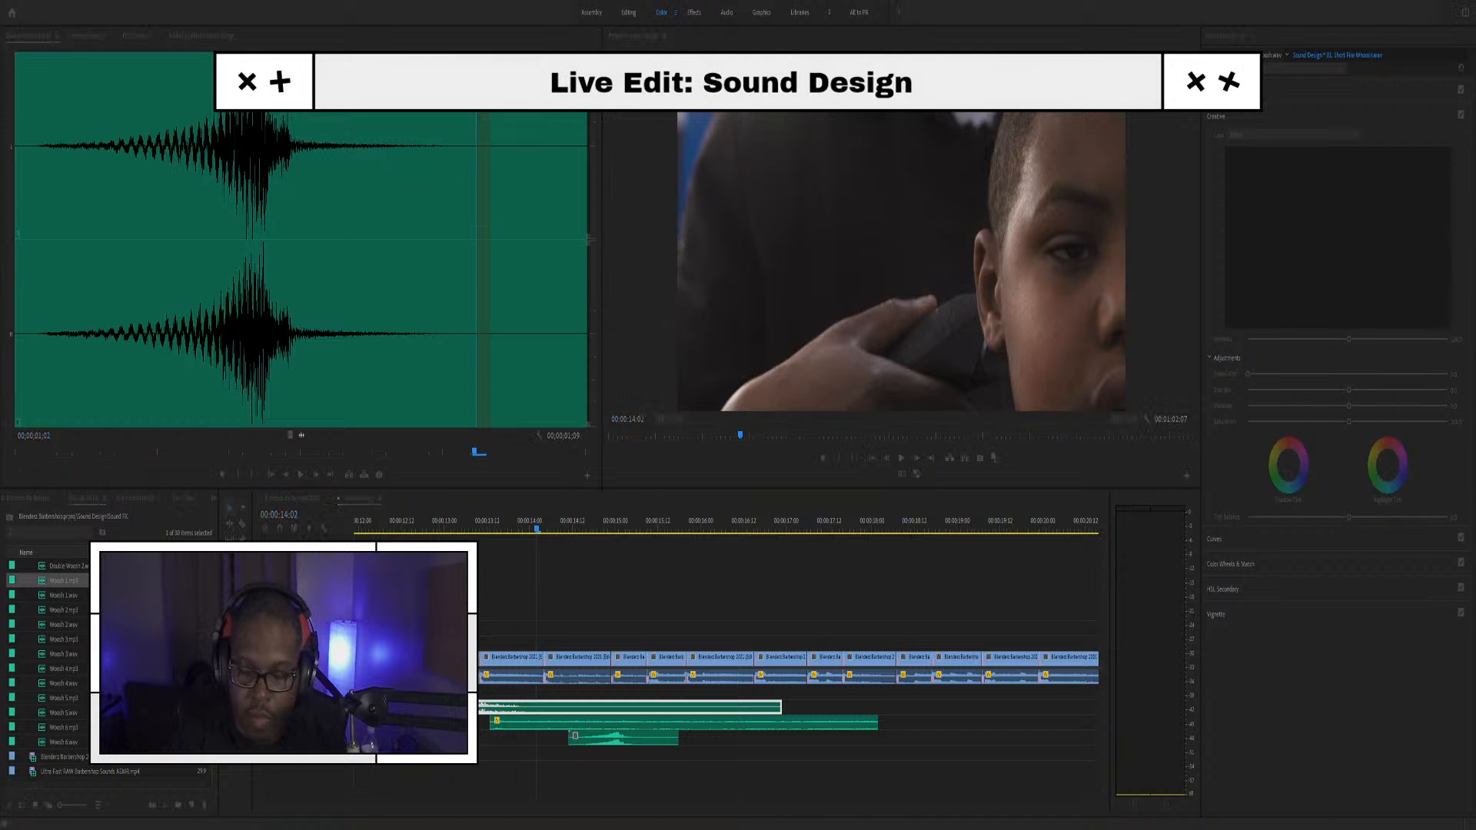
click(403, 526)
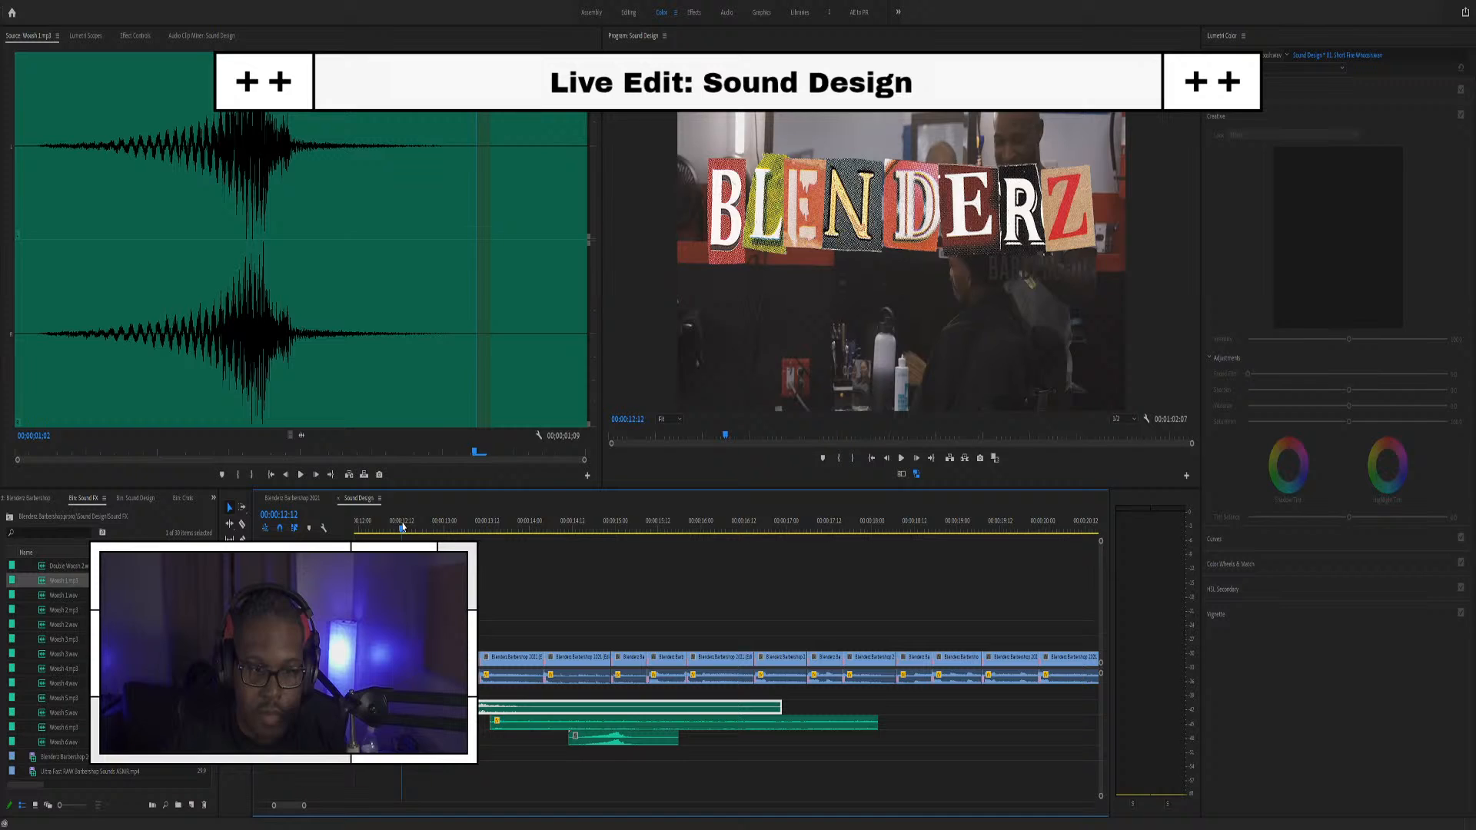
key(space)
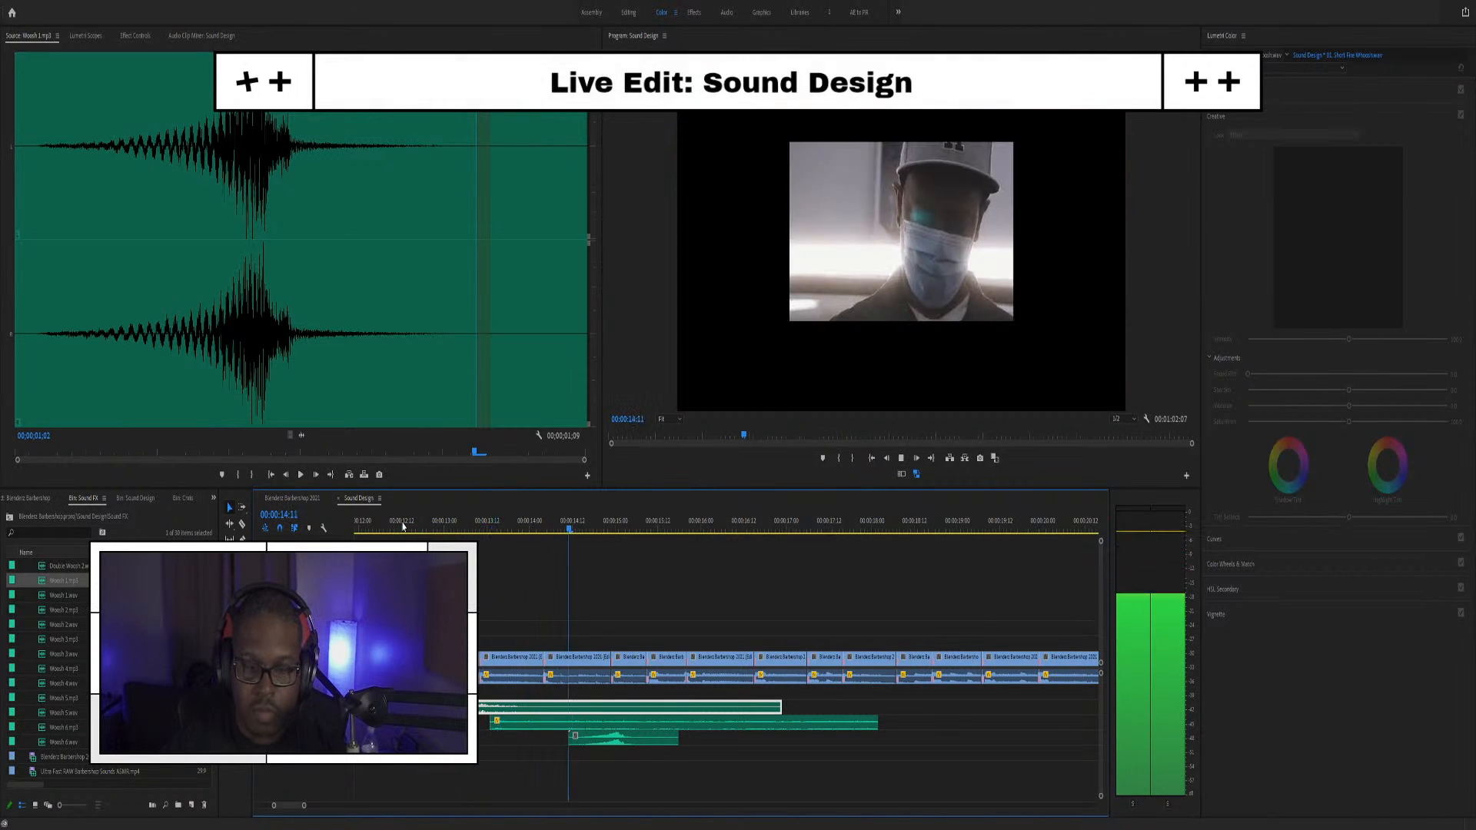
Extend the start of the shaver sound back to about 00:00:13:10 and add a Constant Power fade at its beginning
drag(492, 723, 479, 724)
click(482, 724)
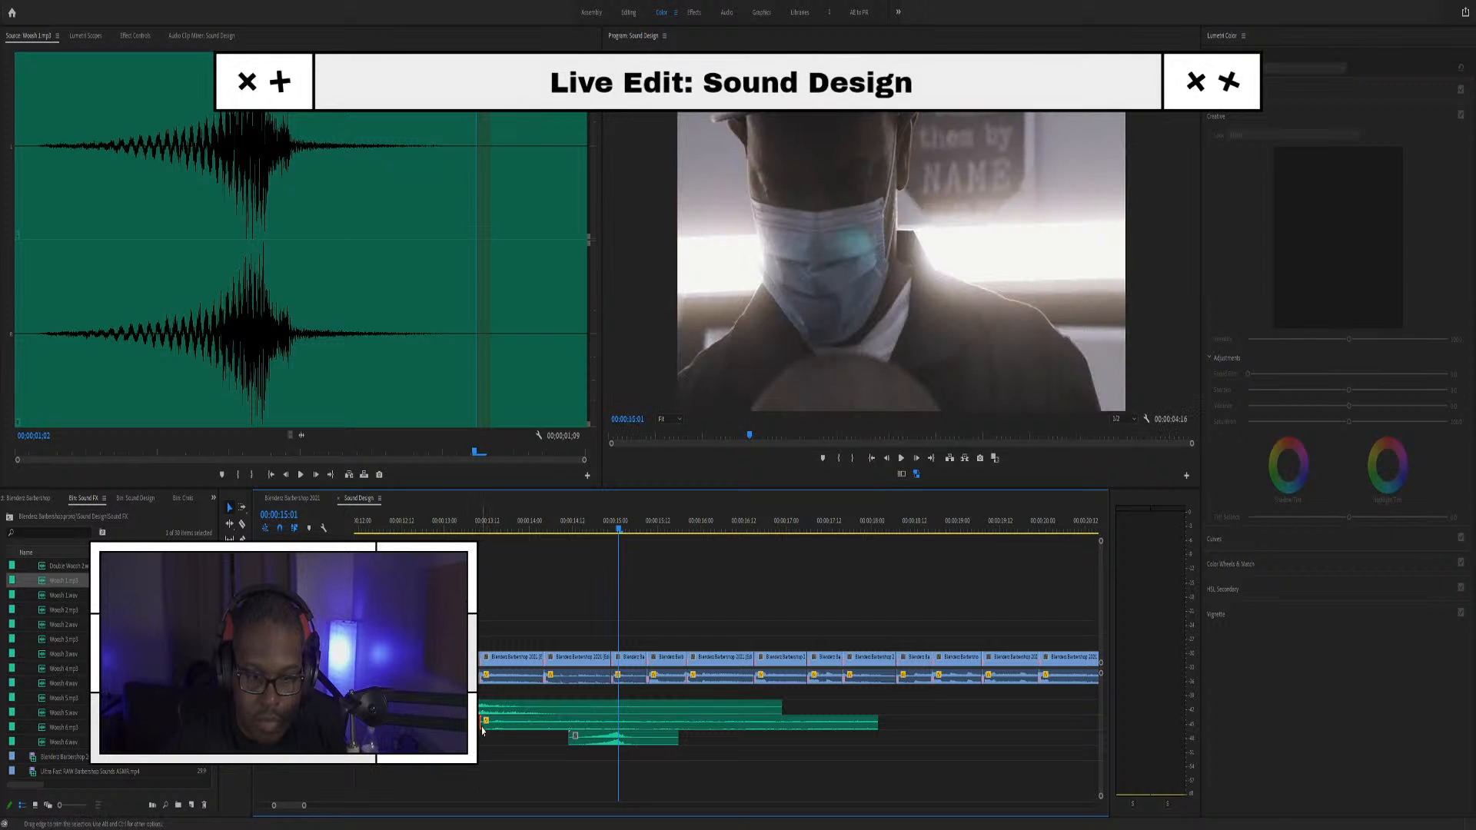
key(ctrl+shift+d)
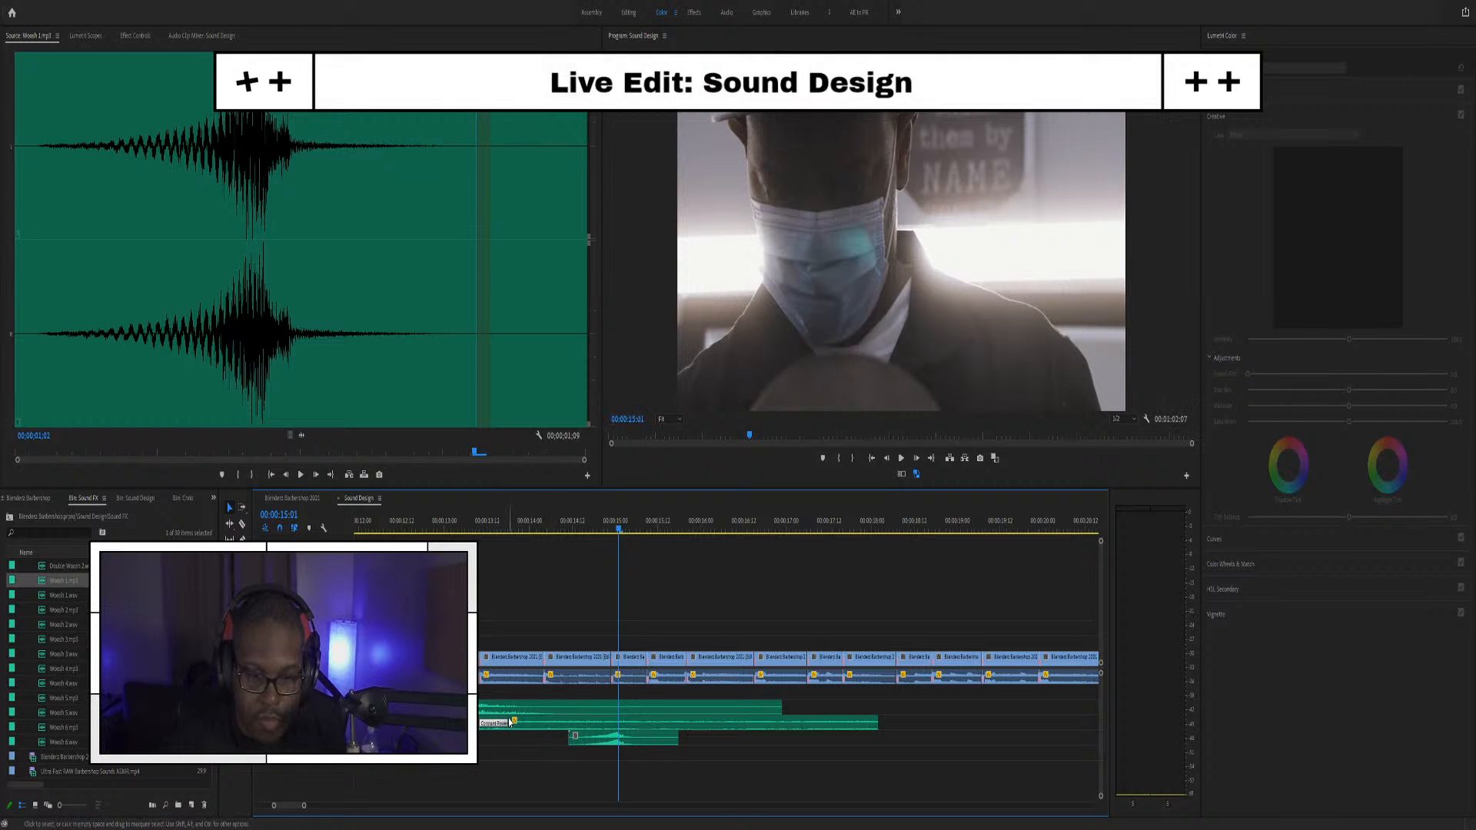
scroll(508, 723, up, 4)
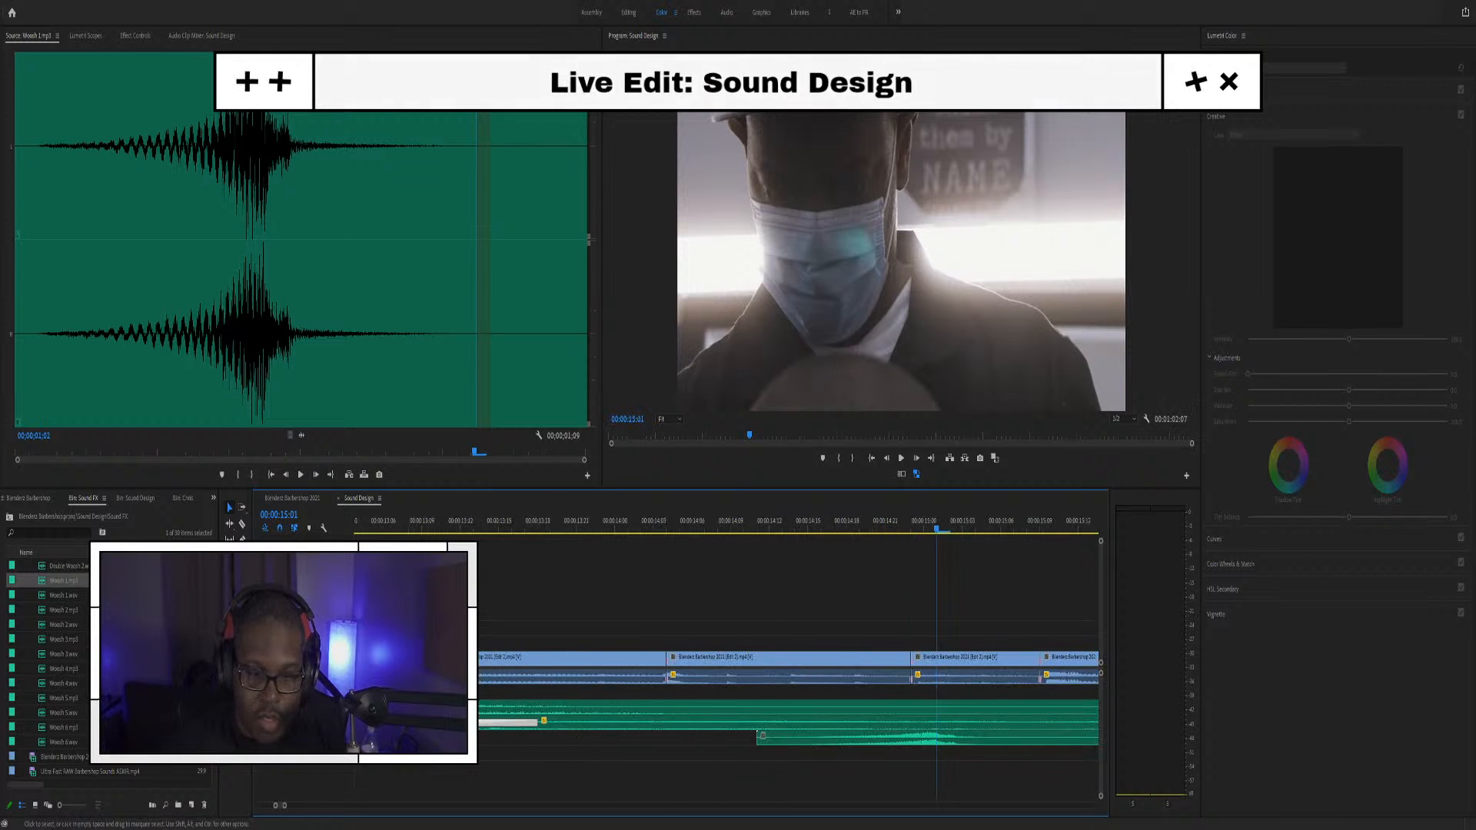
scroll(522, 675, left, 2)
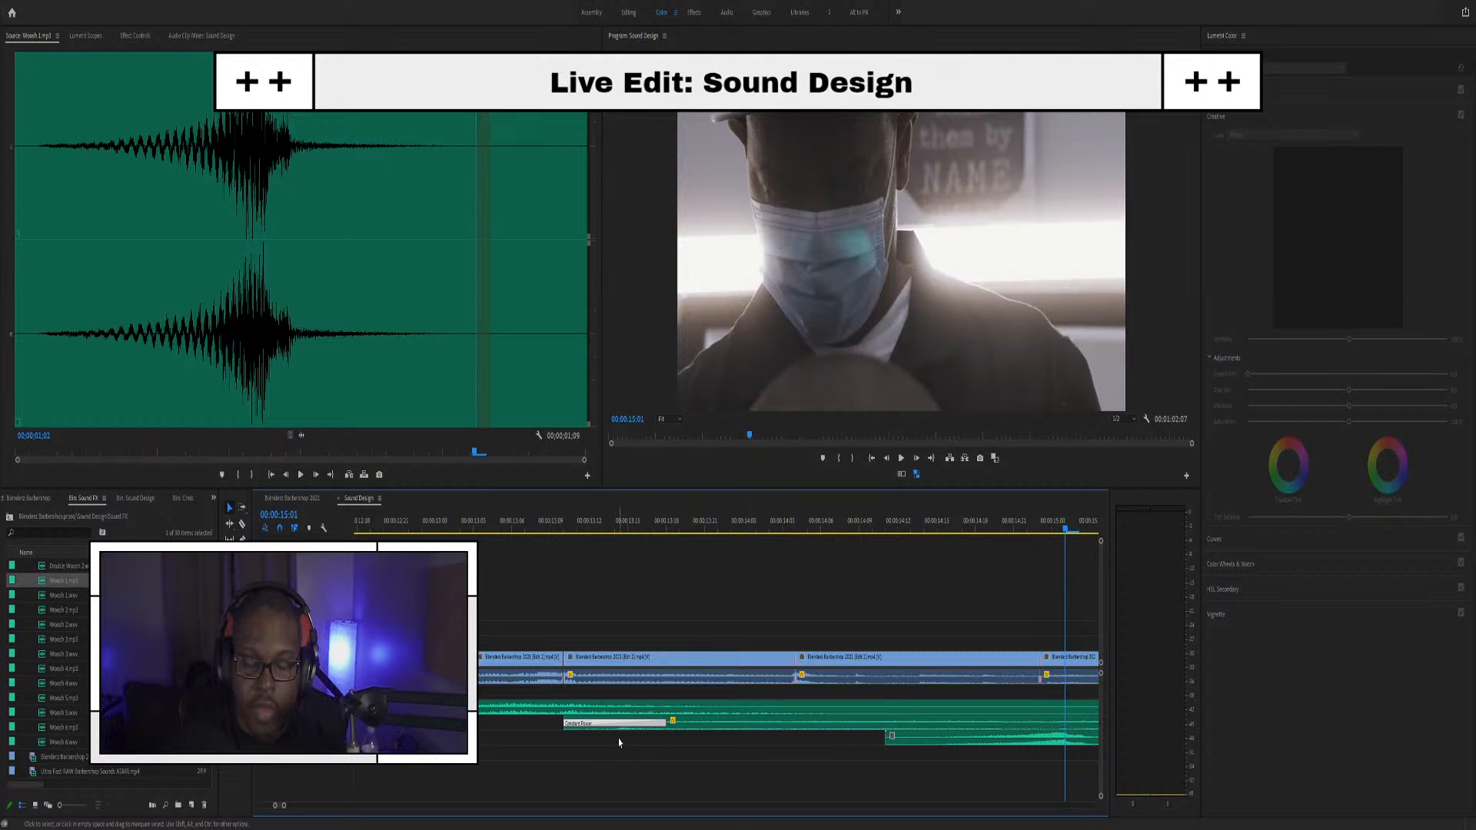
scroll(736, 693, down, 2)
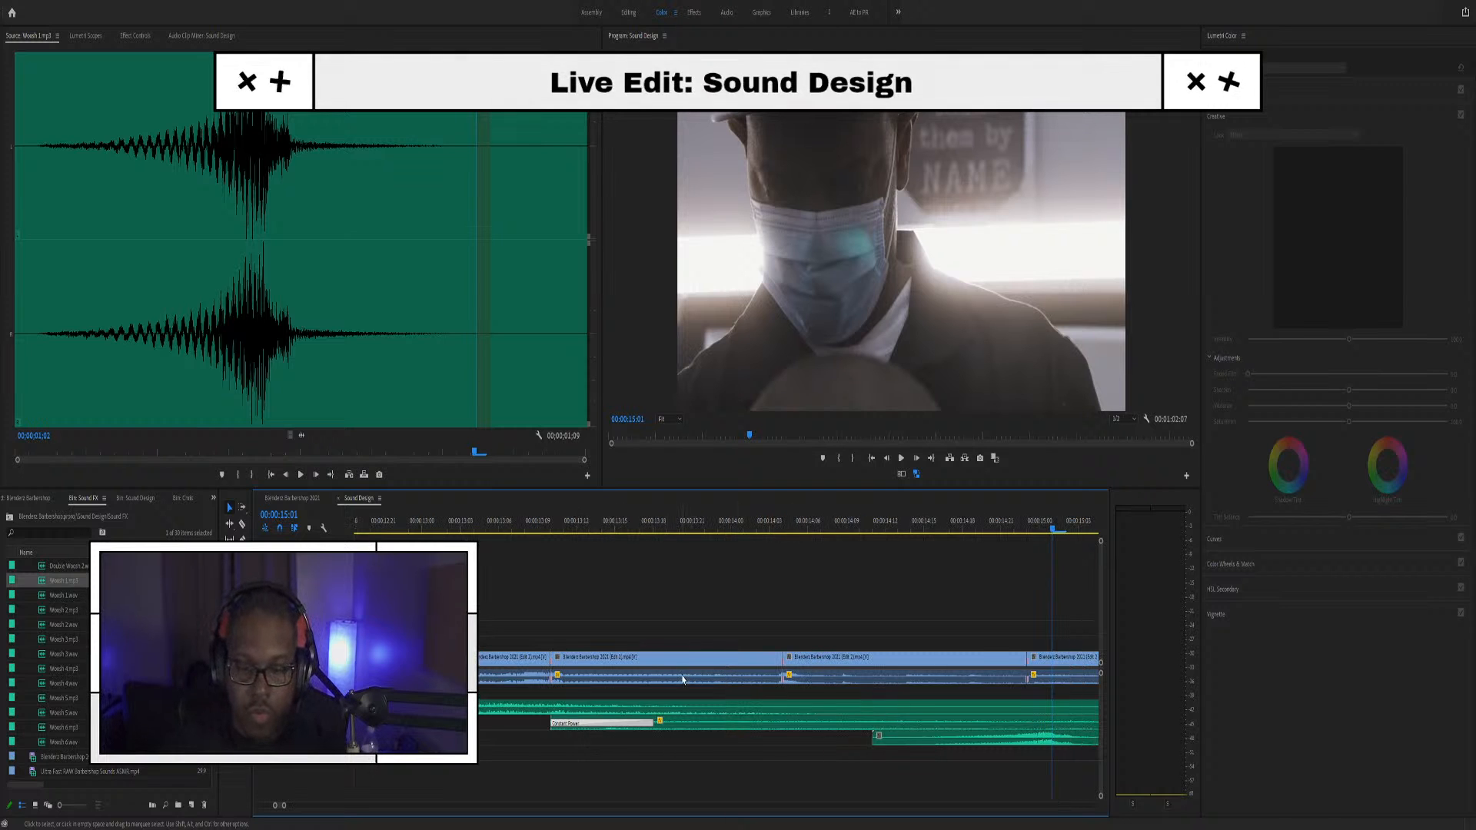
scroll(688, 755, down, 4)
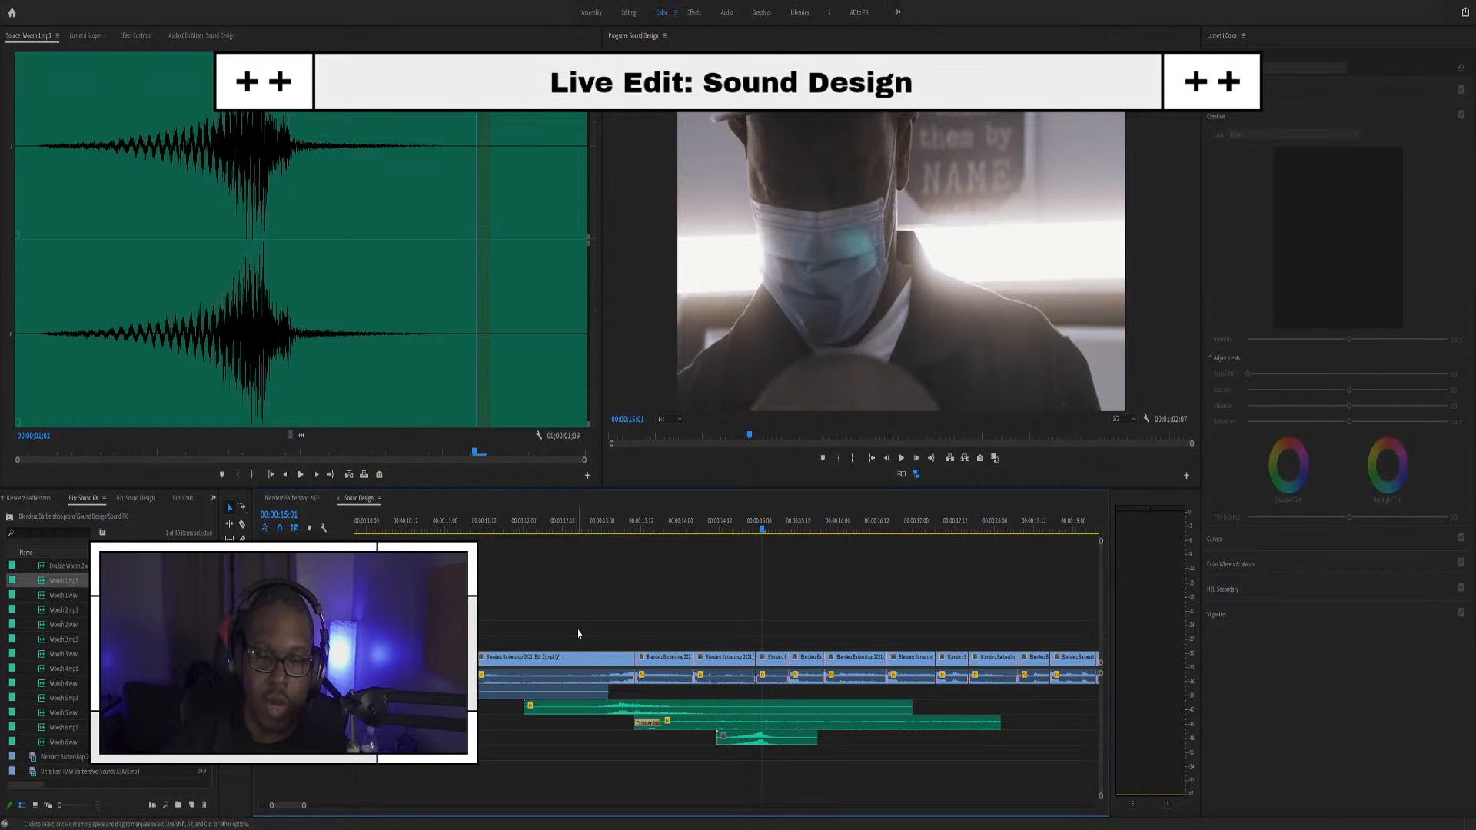
Play the shaver fade-in from 00:00:13:10 and lower the audio gain of the Woosh 1 clip
click(636, 528)
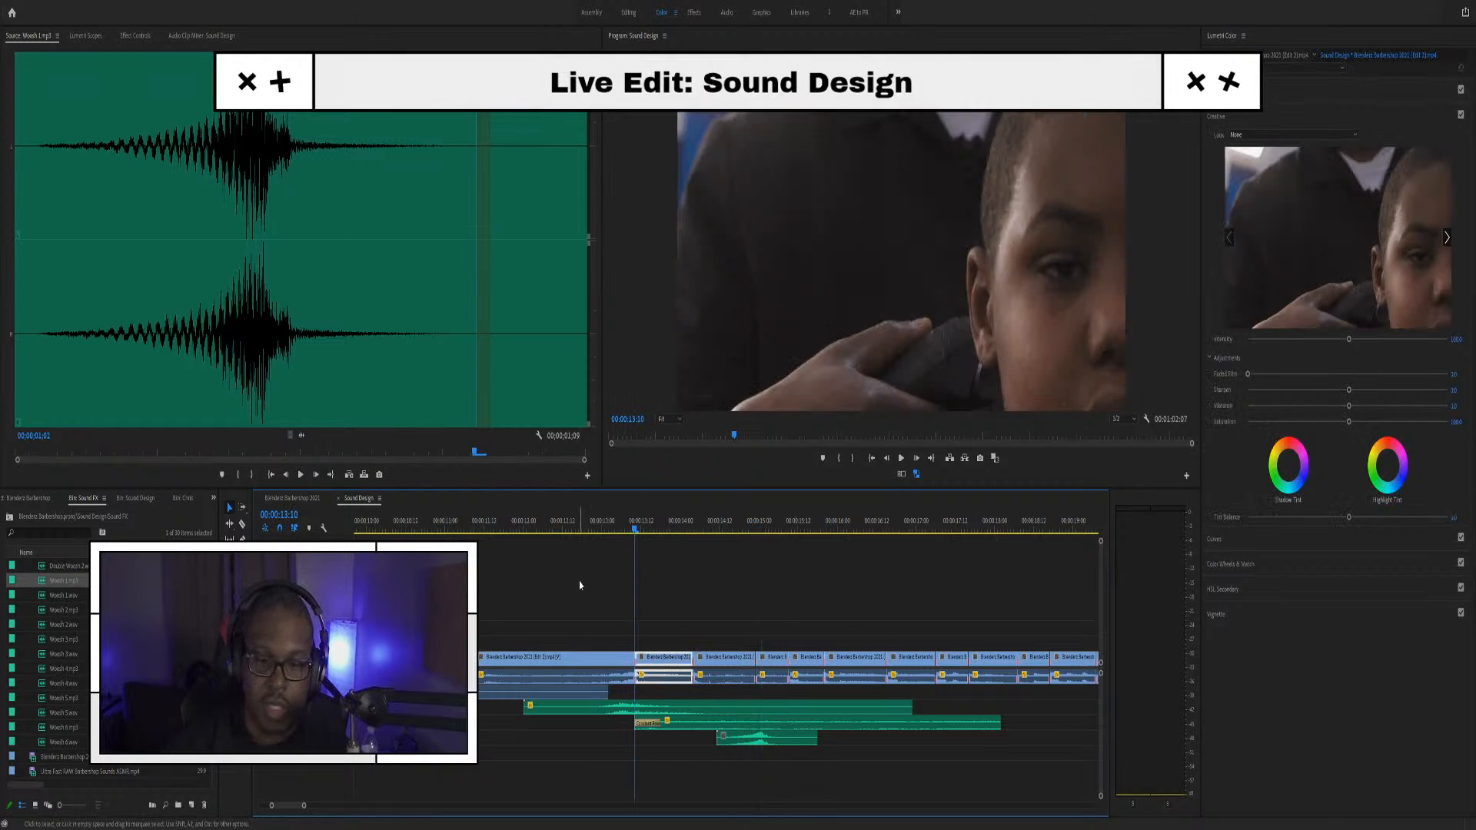
key(space)
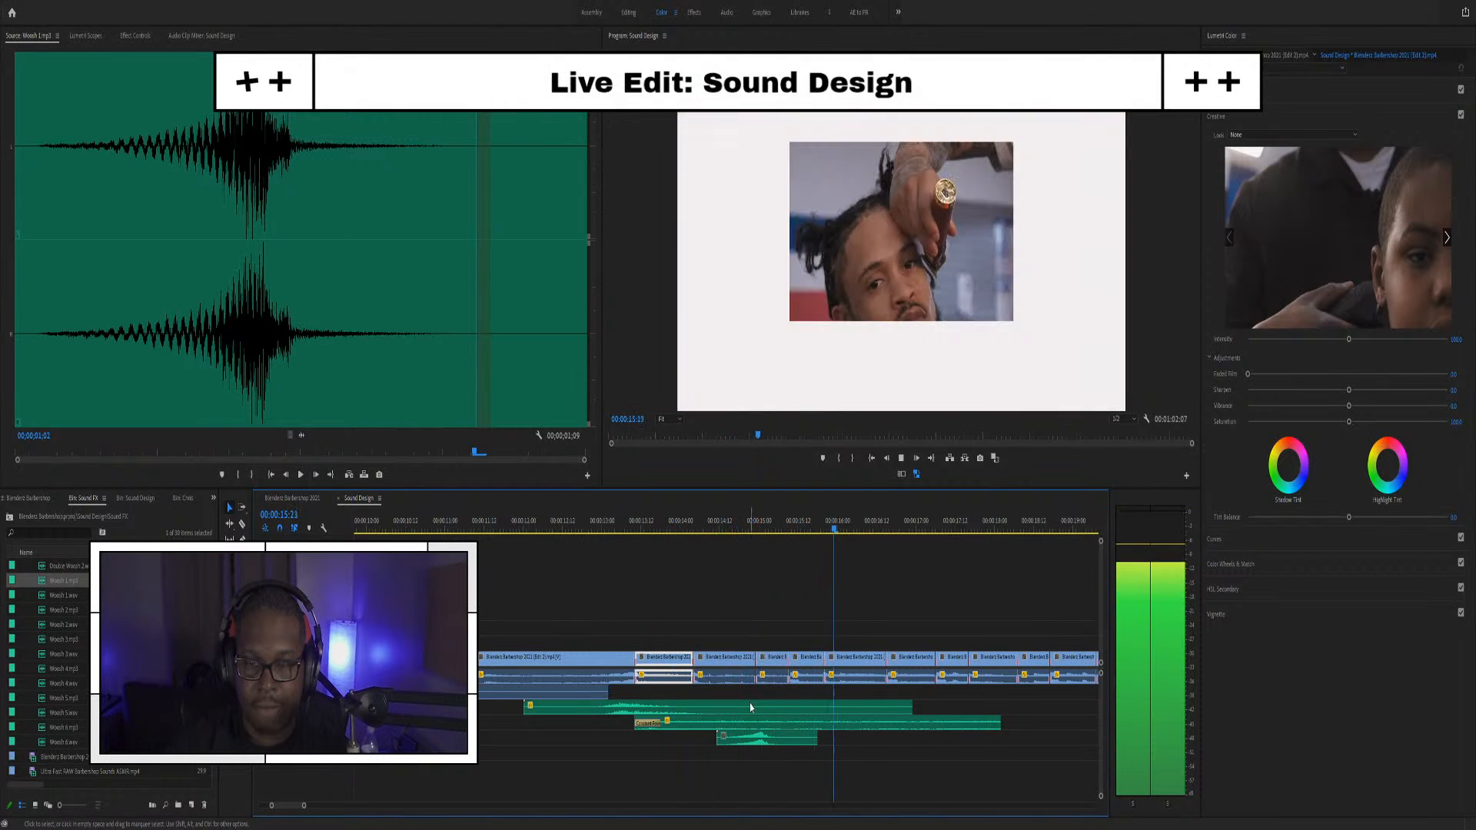
key(space)
key(equal)
click(625, 740)
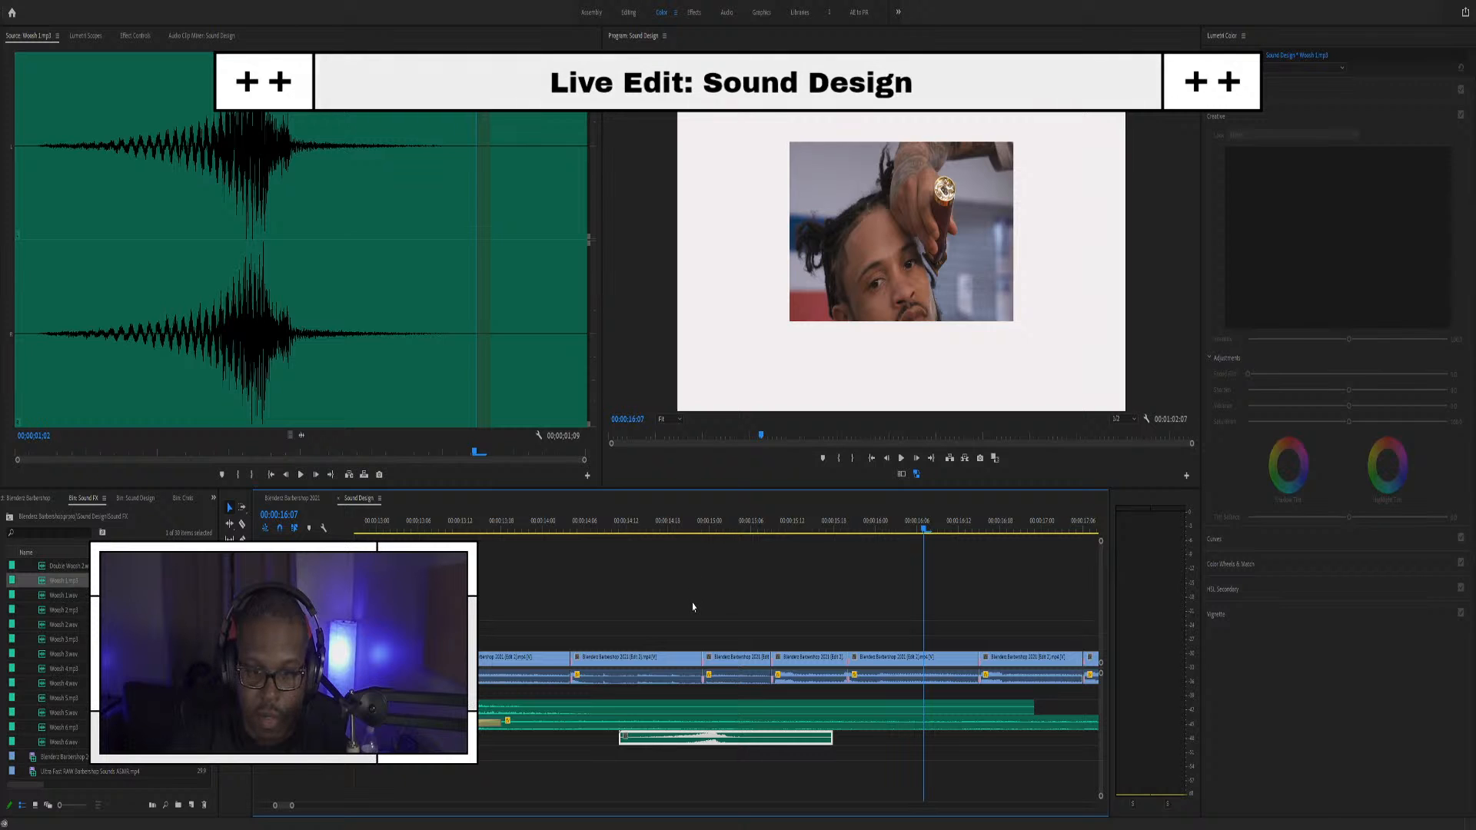
key(g)
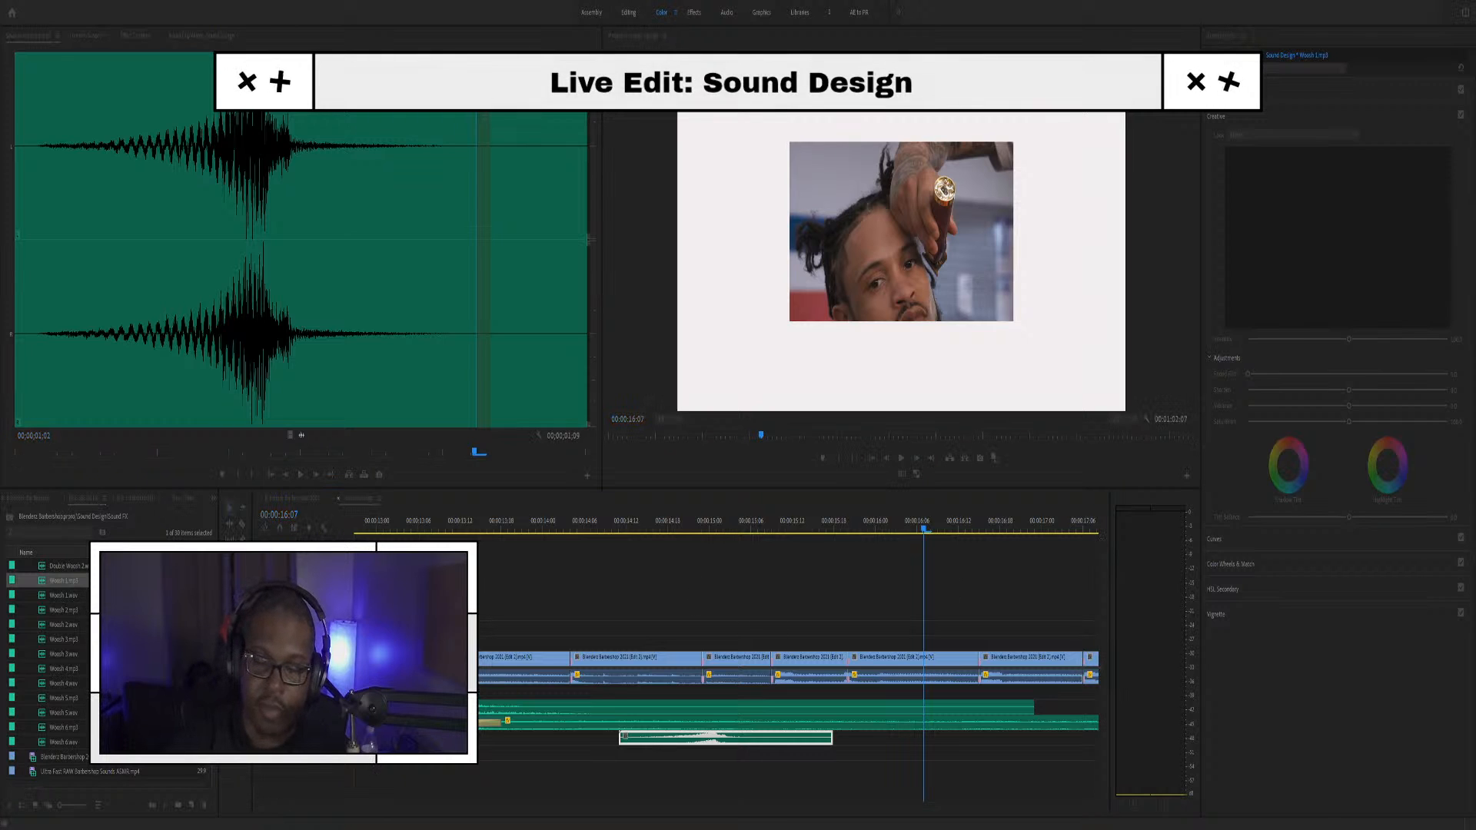
key(Return)
Play the whoosh transition from 00:00:14:10 and reduce the Woosh 1 clip's audio gain further
click(612, 522)
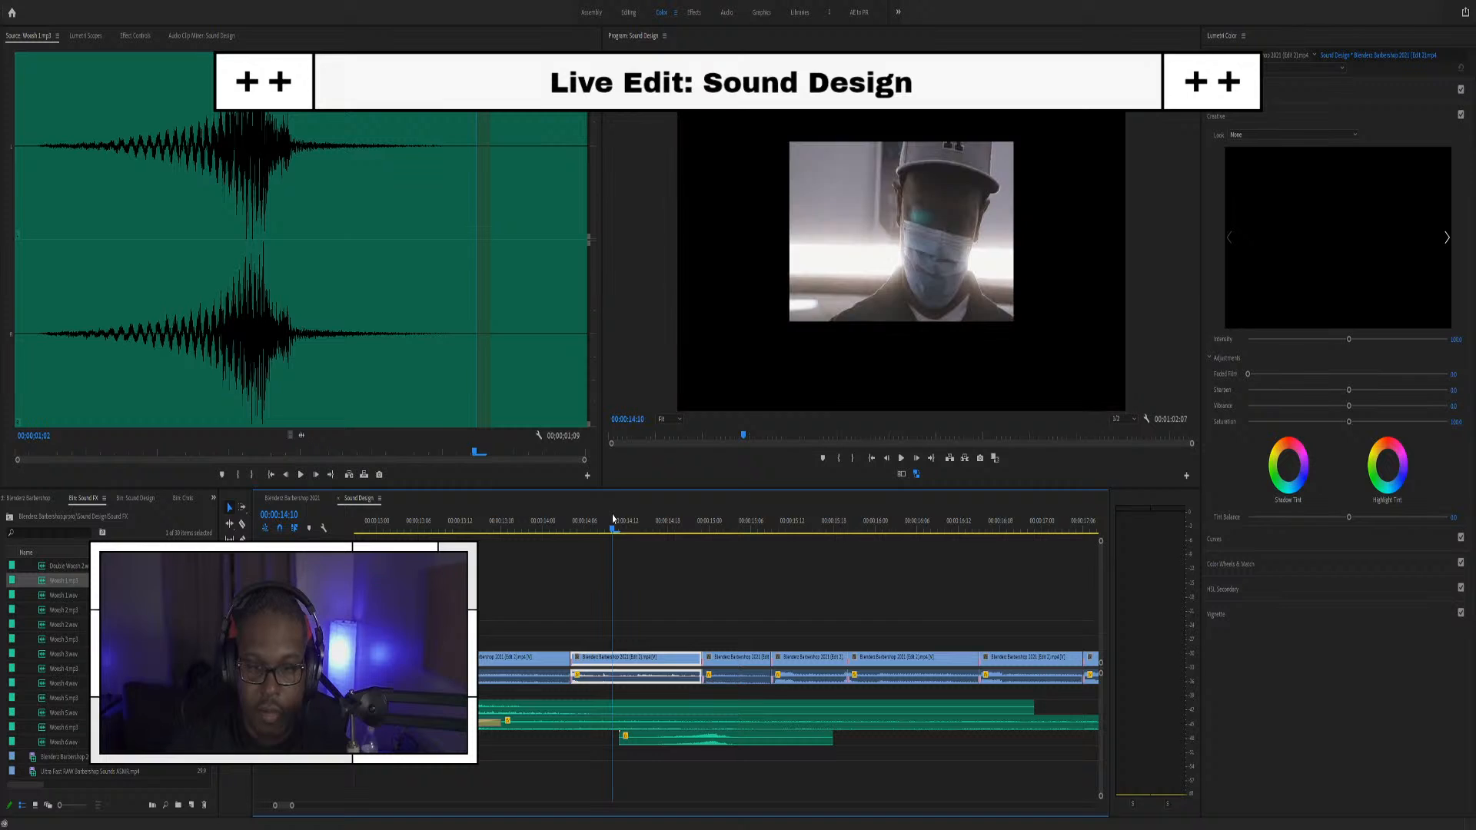
key(space)
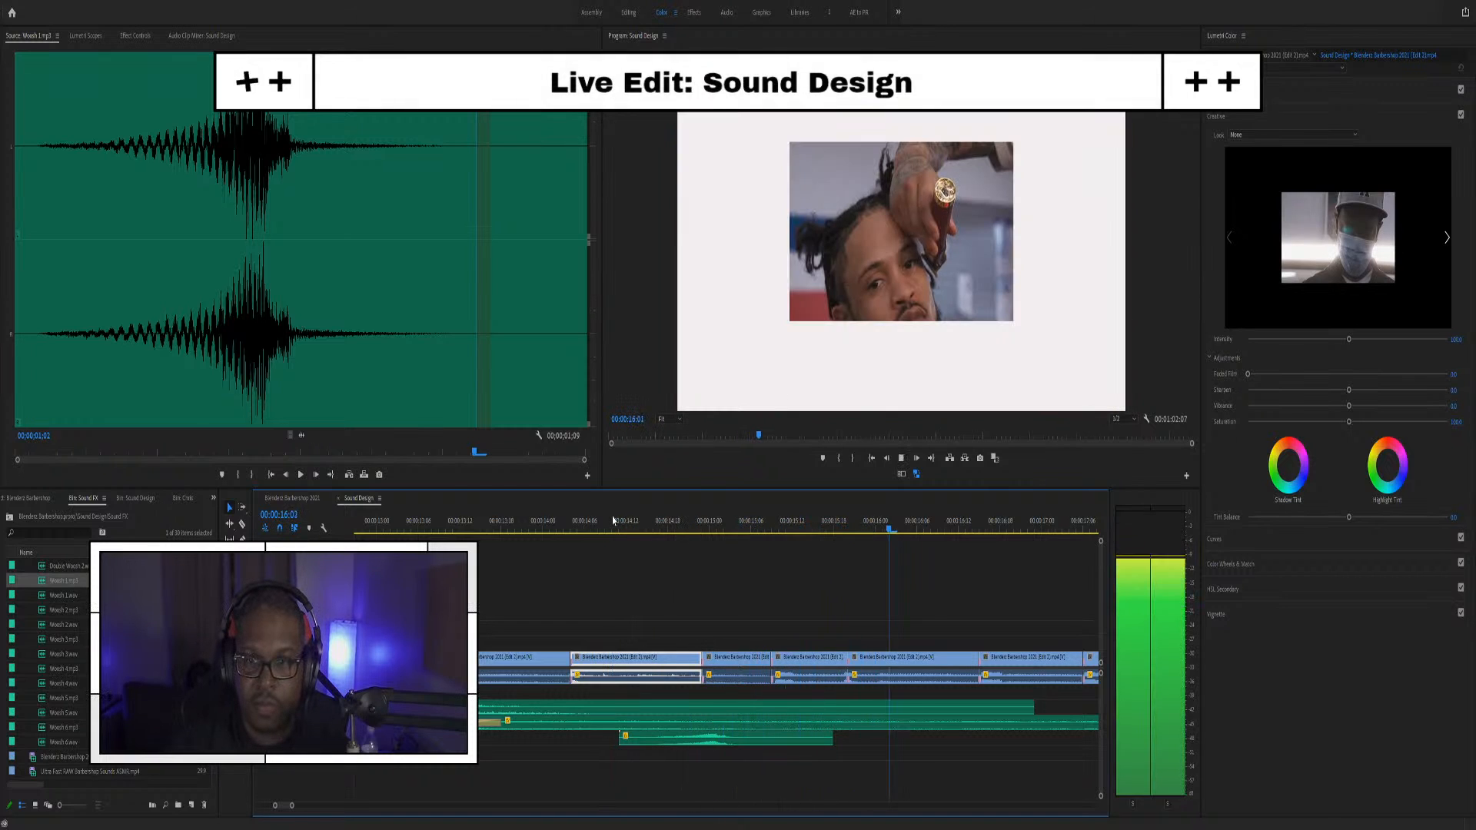
key(space)
click(657, 526)
key(space)
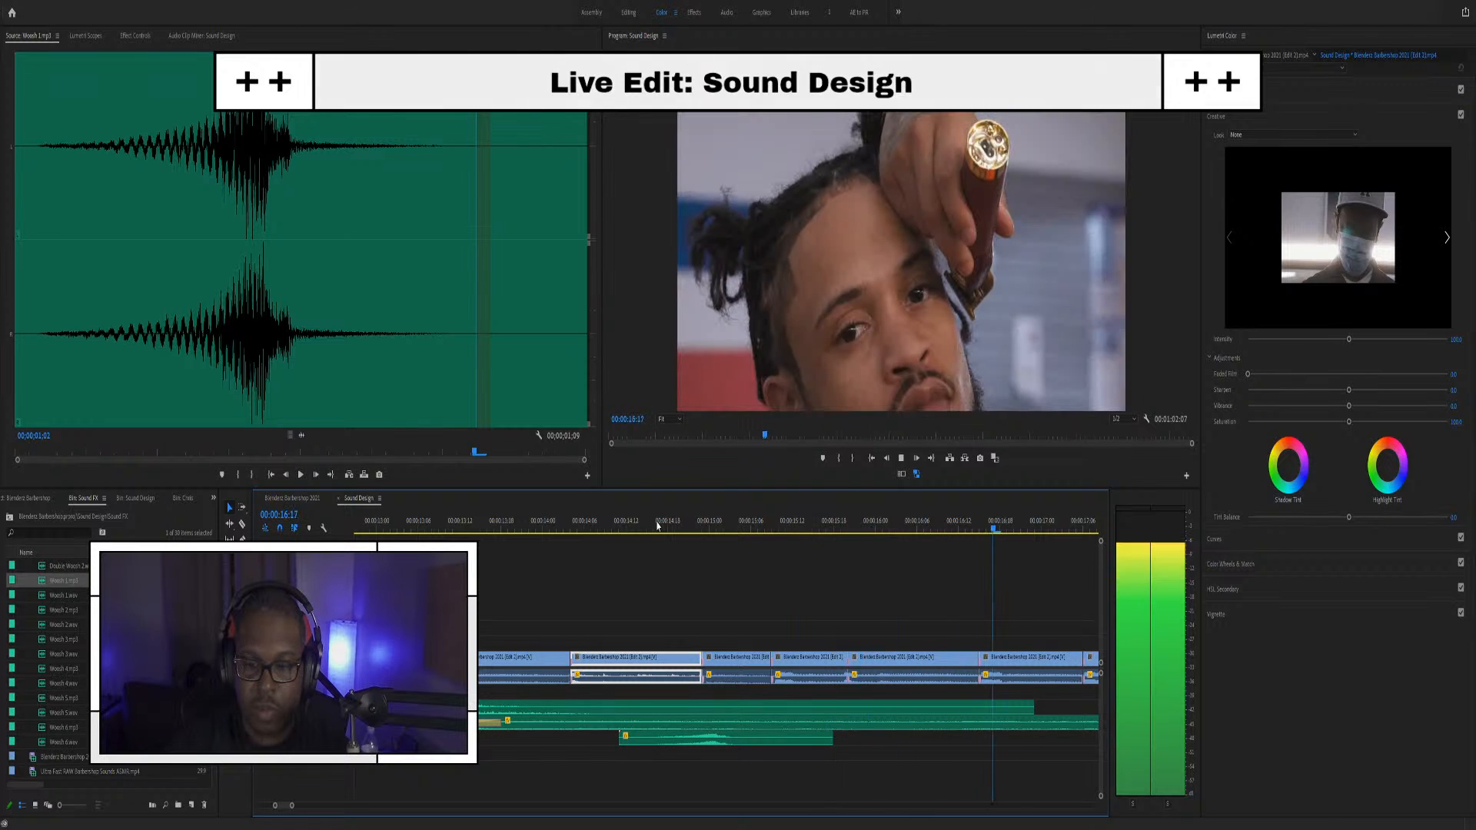
key(space)
click(672, 736)
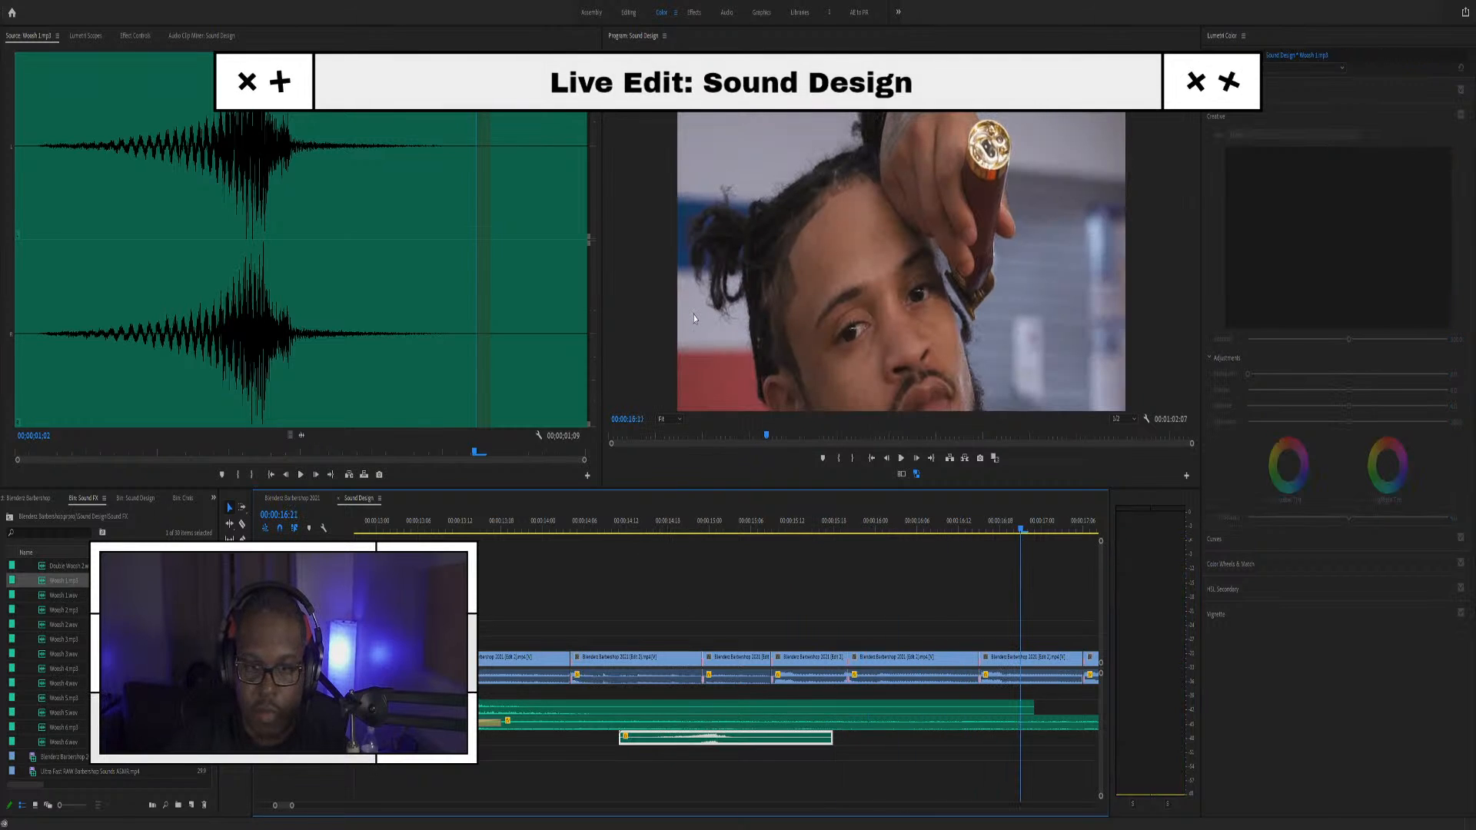
key(g)
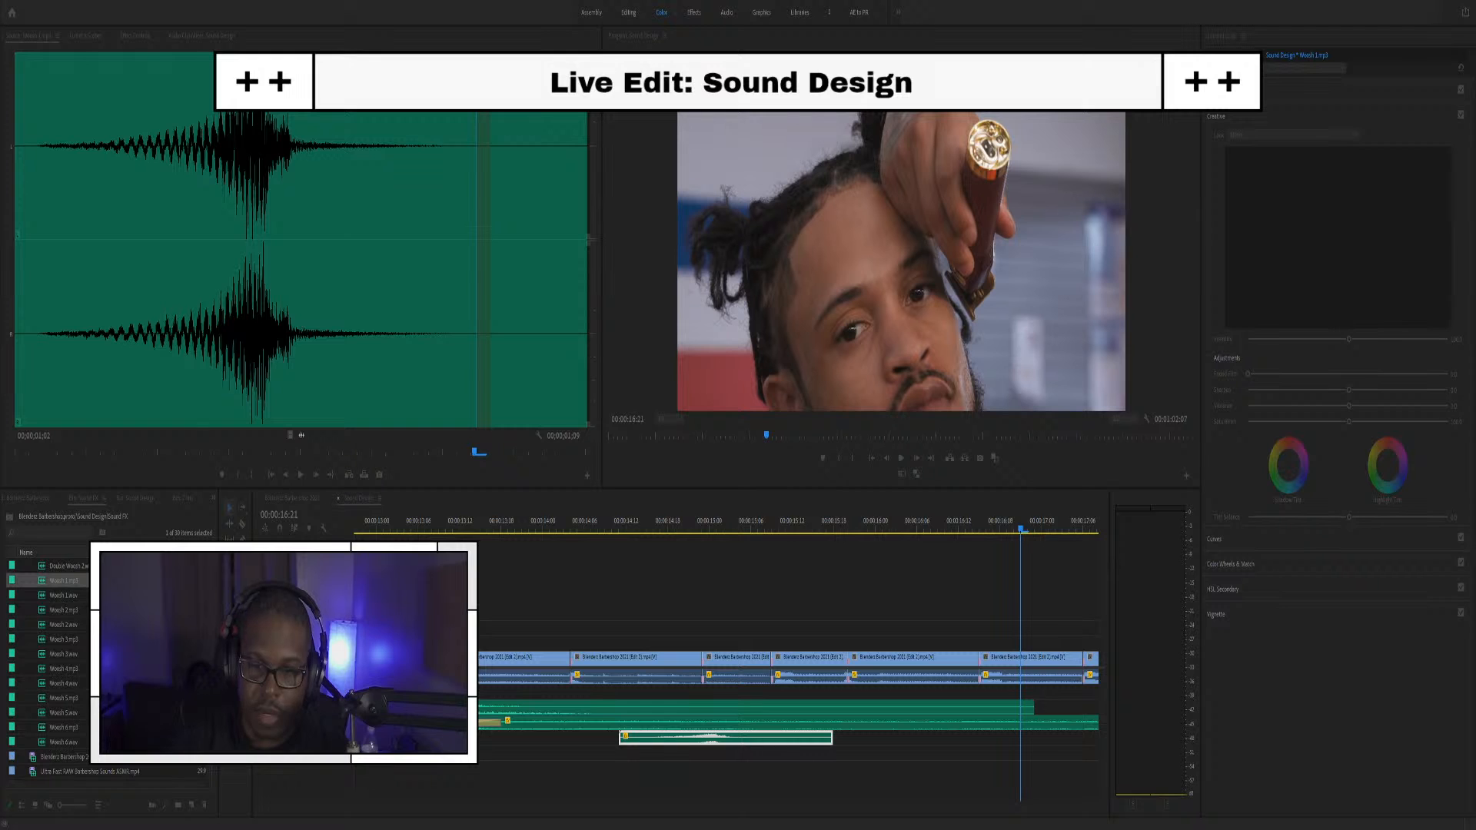
key(Return)
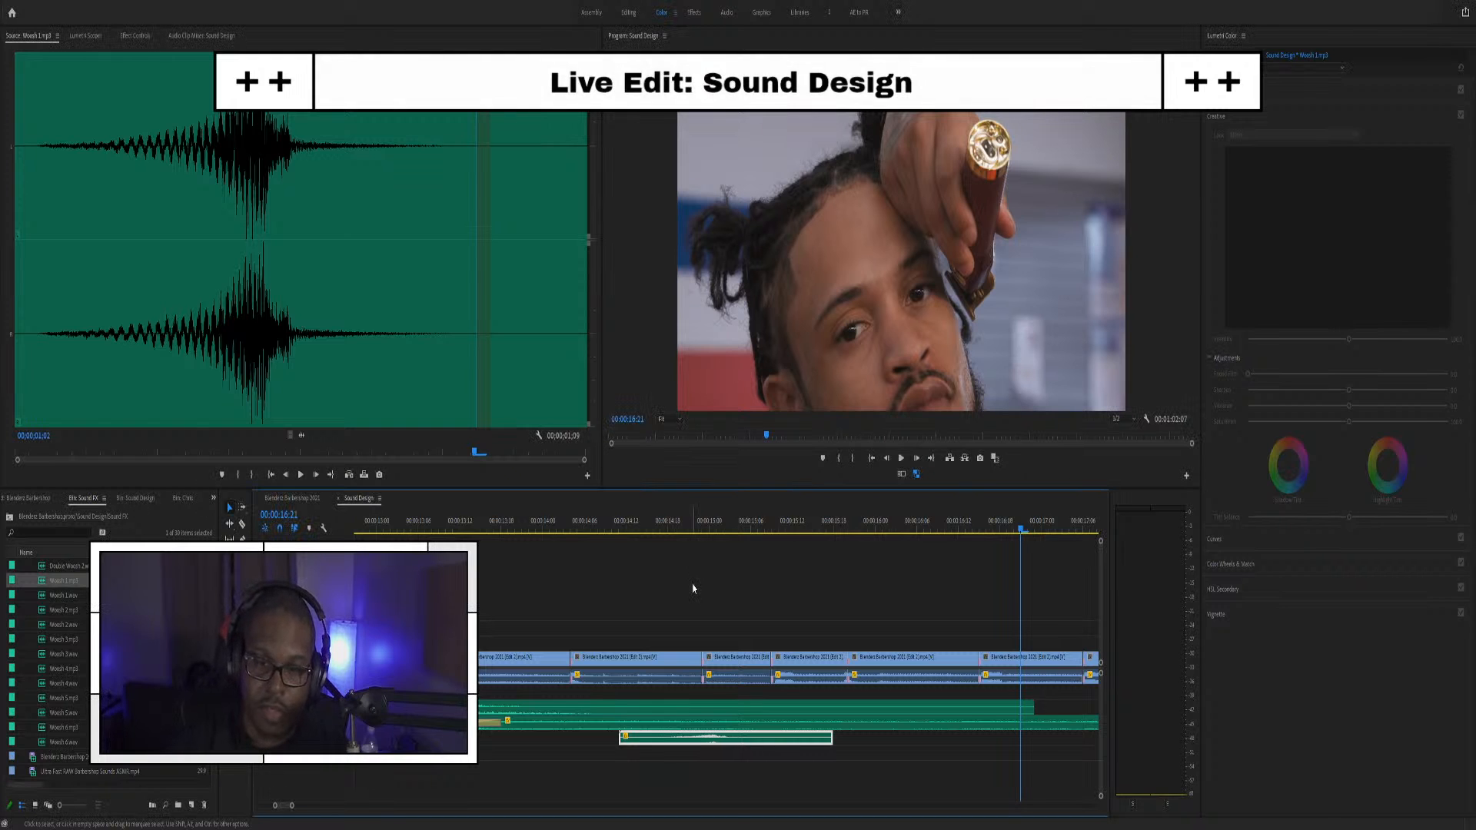
Play the section around the Woosh 1 clip several times, through to about 00:00:17:00, to check its level against the shaver sound
click(616, 521)
key(space)
key(space)
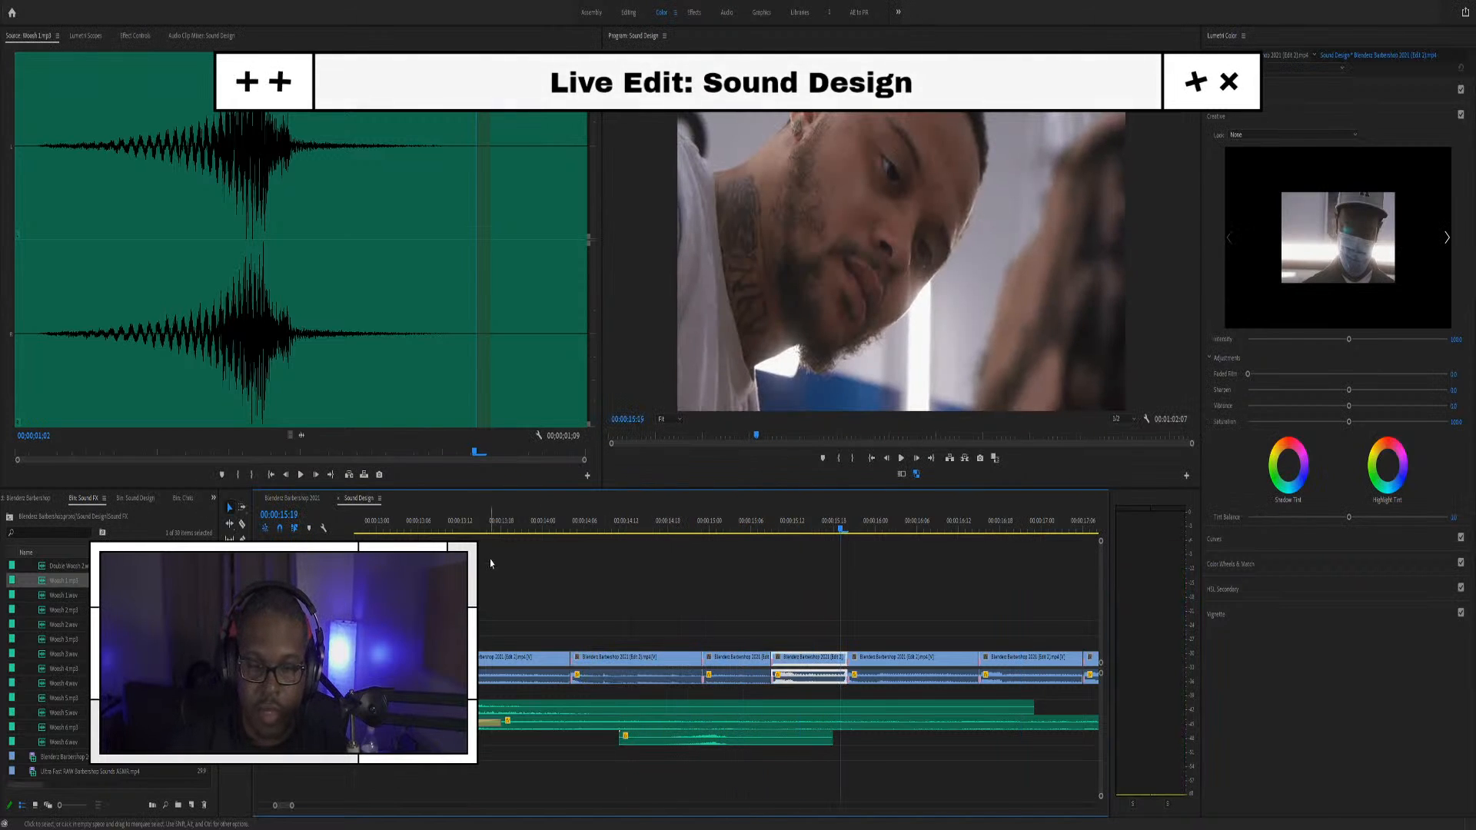
click(397, 528)
key(space)
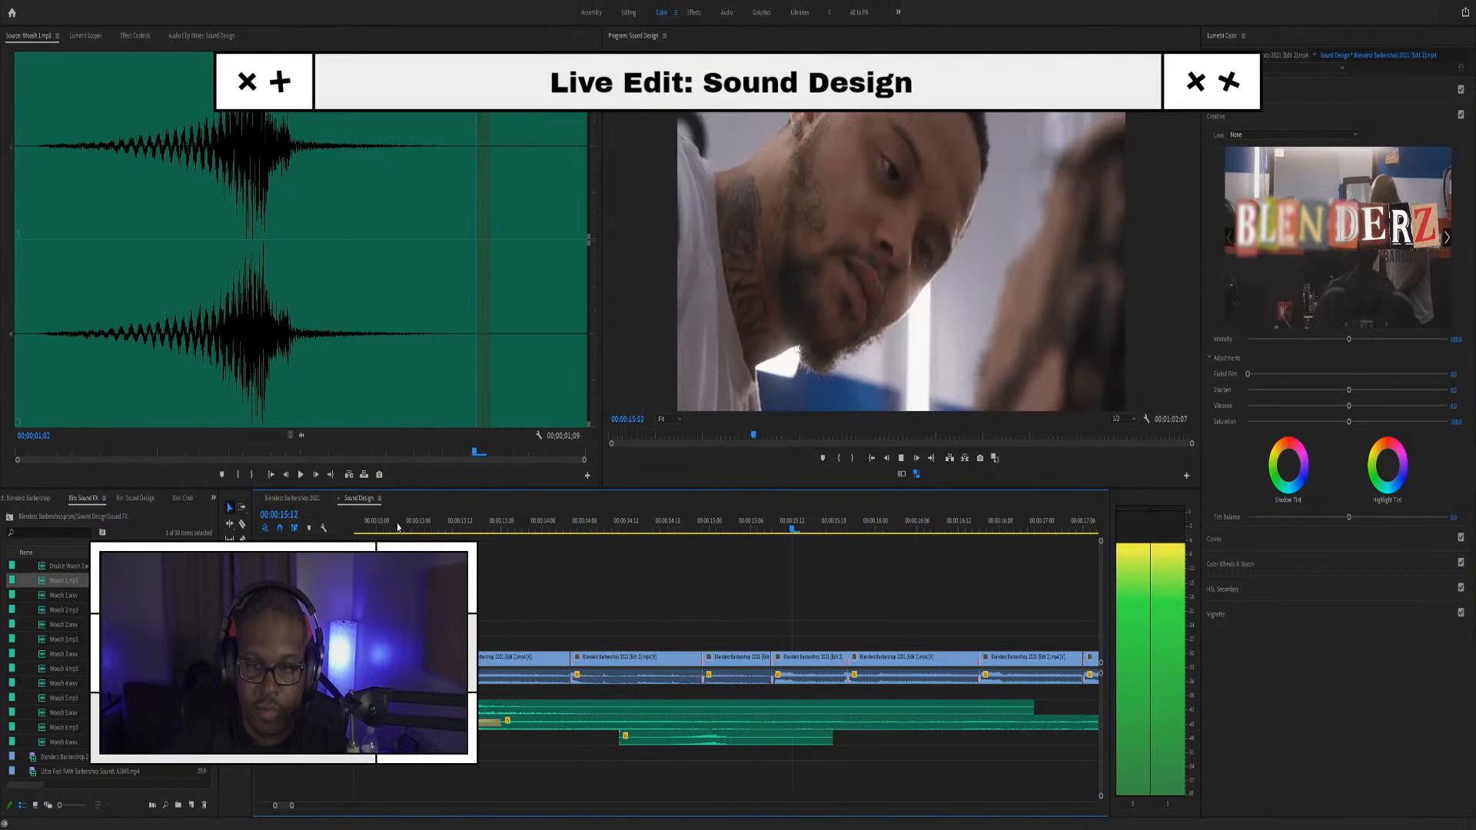
key(space)
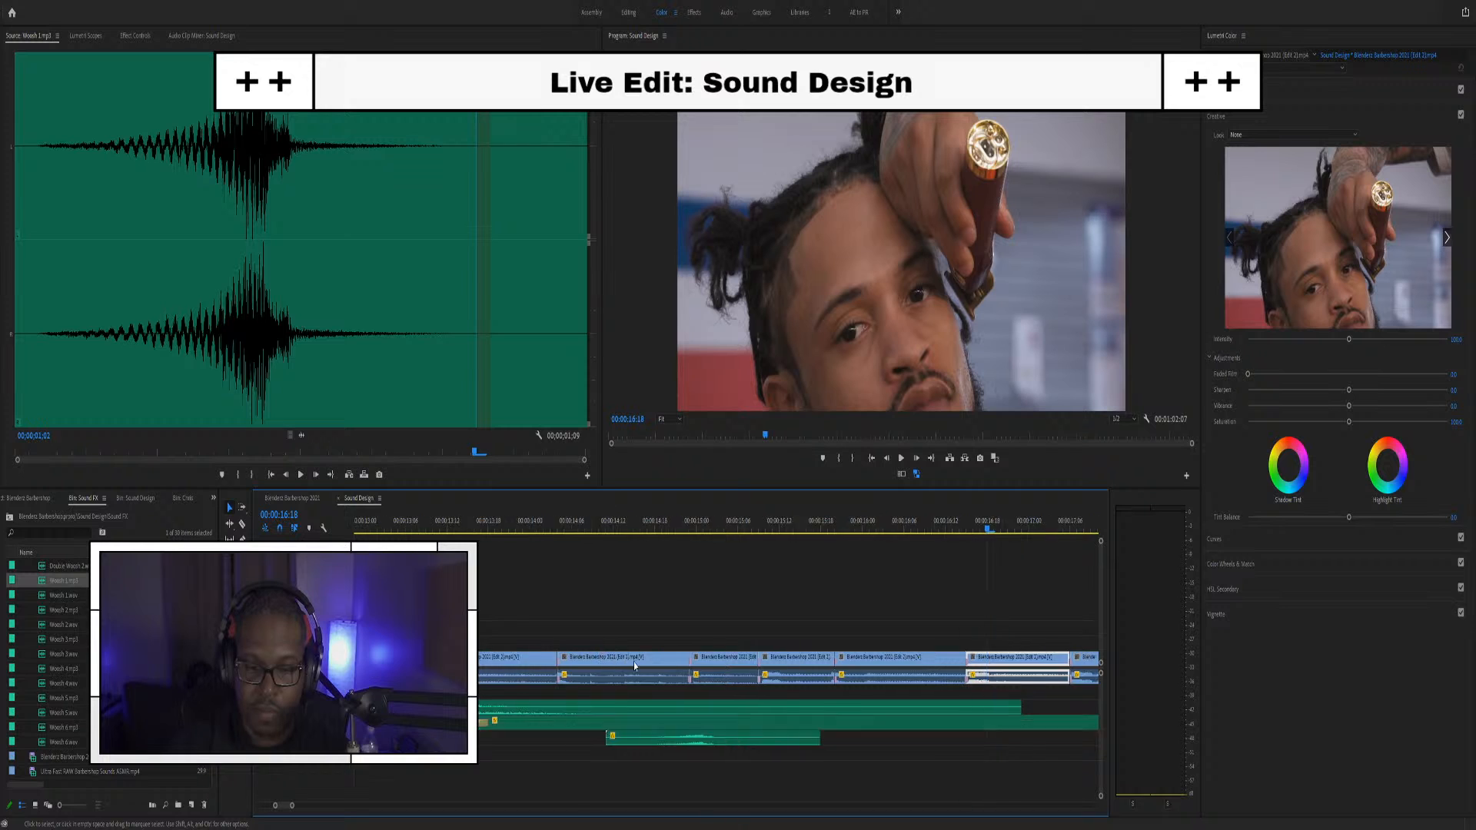
click(526, 525)
key(space)
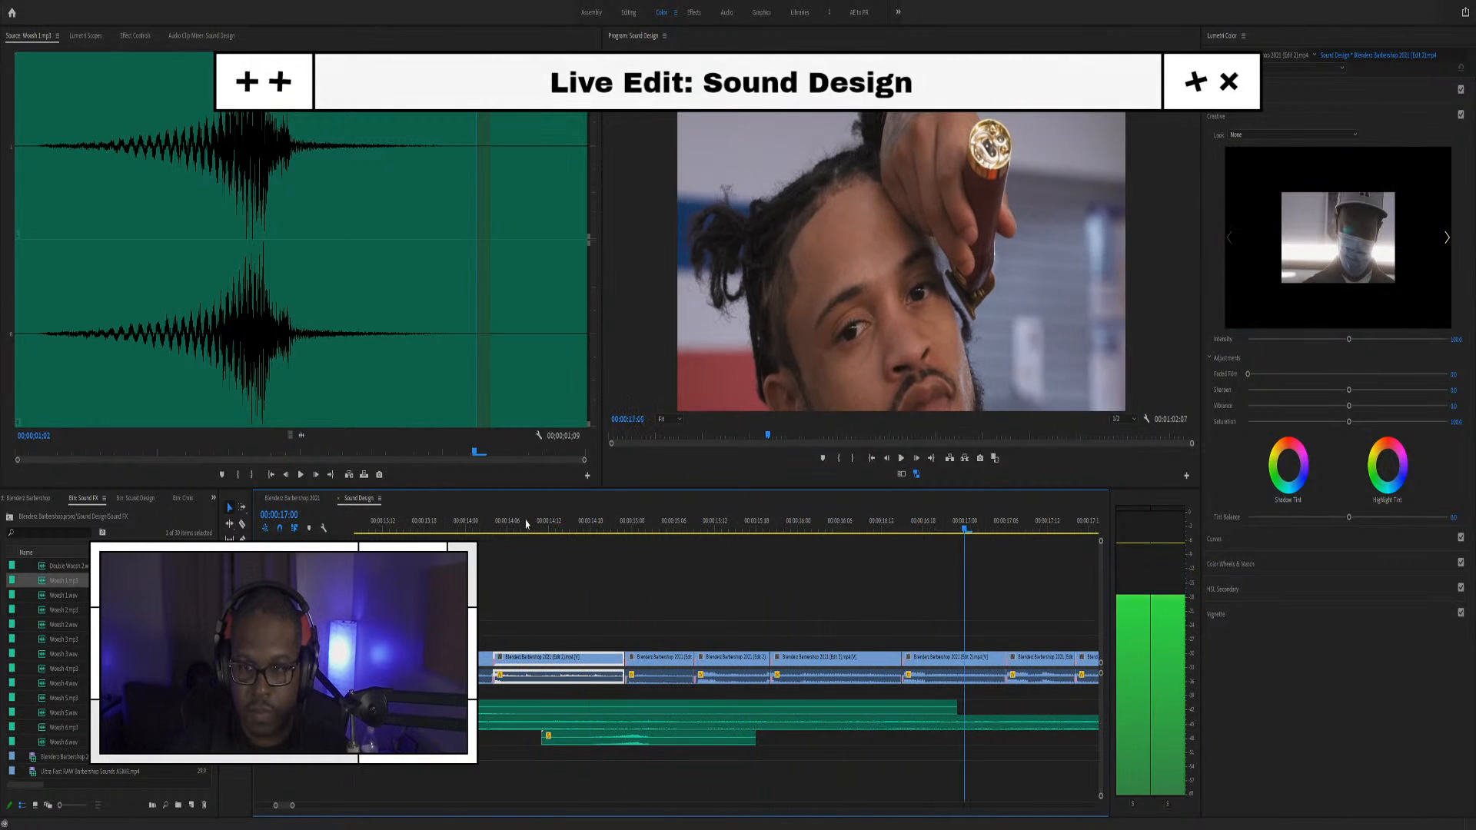
key(space)
Play the next cuts, park the playhead at 00:00:17:17, and open Woosh 2.mp3 in the Source monitor
scroll(723, 638, up, 4)
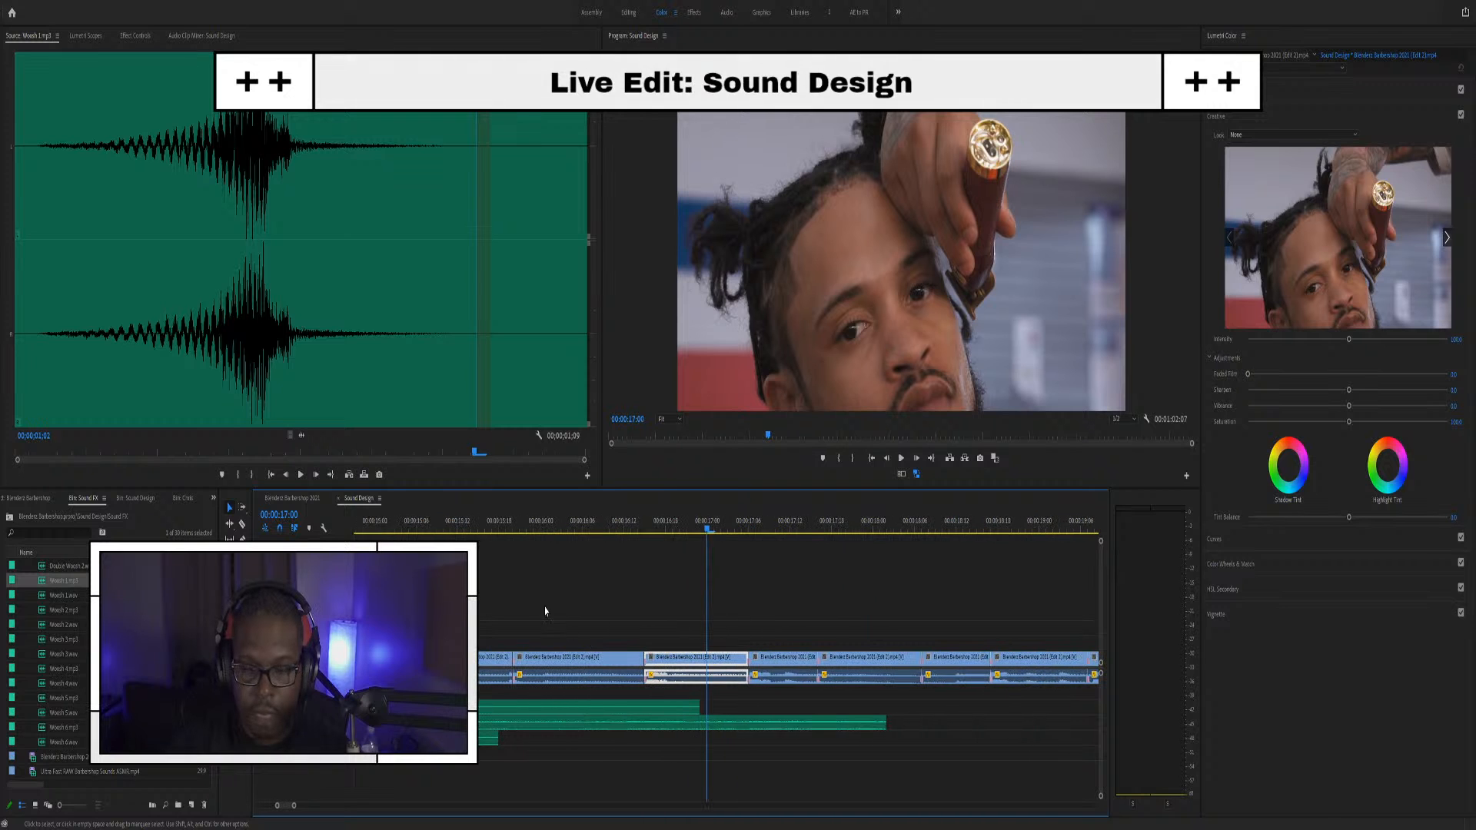
click(482, 522)
key(space)
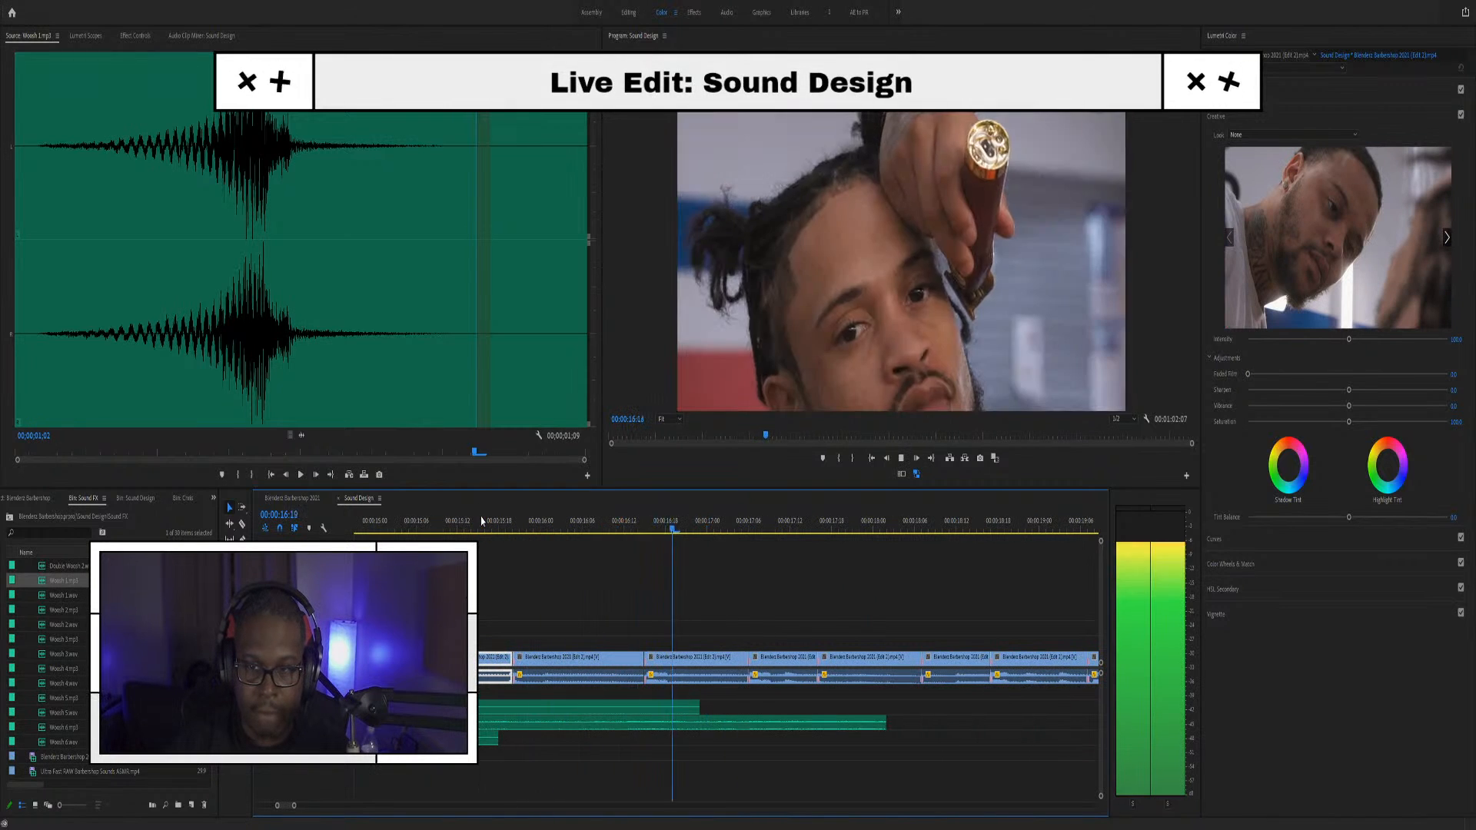
key(space)
scroll(736, 565, down, 2)
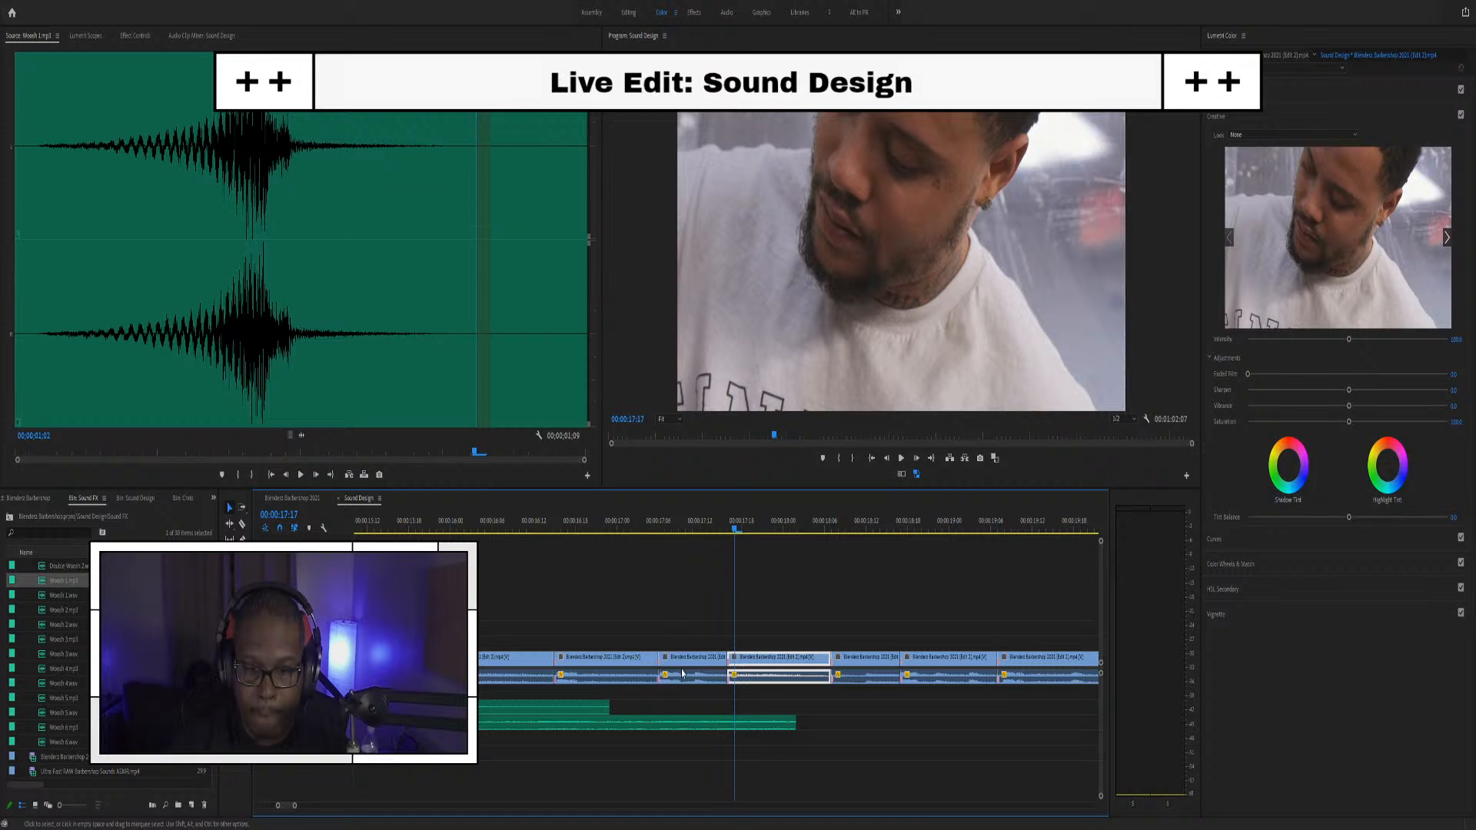
double_click(45, 612)
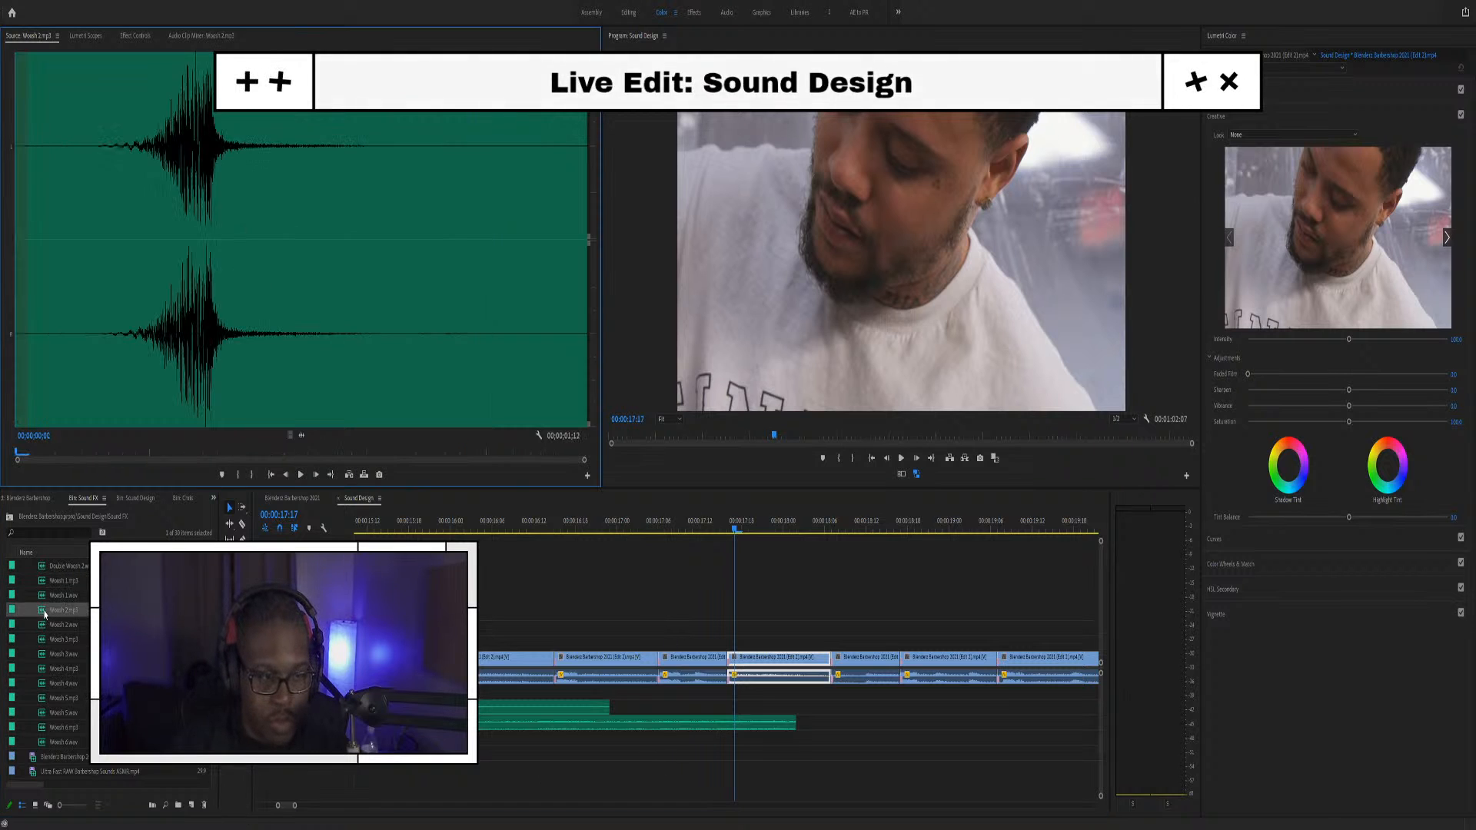
Audition Woosh 2.mp3, Woosh 3.mp3, Woosh 3.wav and Woosh 4.mp3 from the sound effects bin in the Source monitor
key(space)
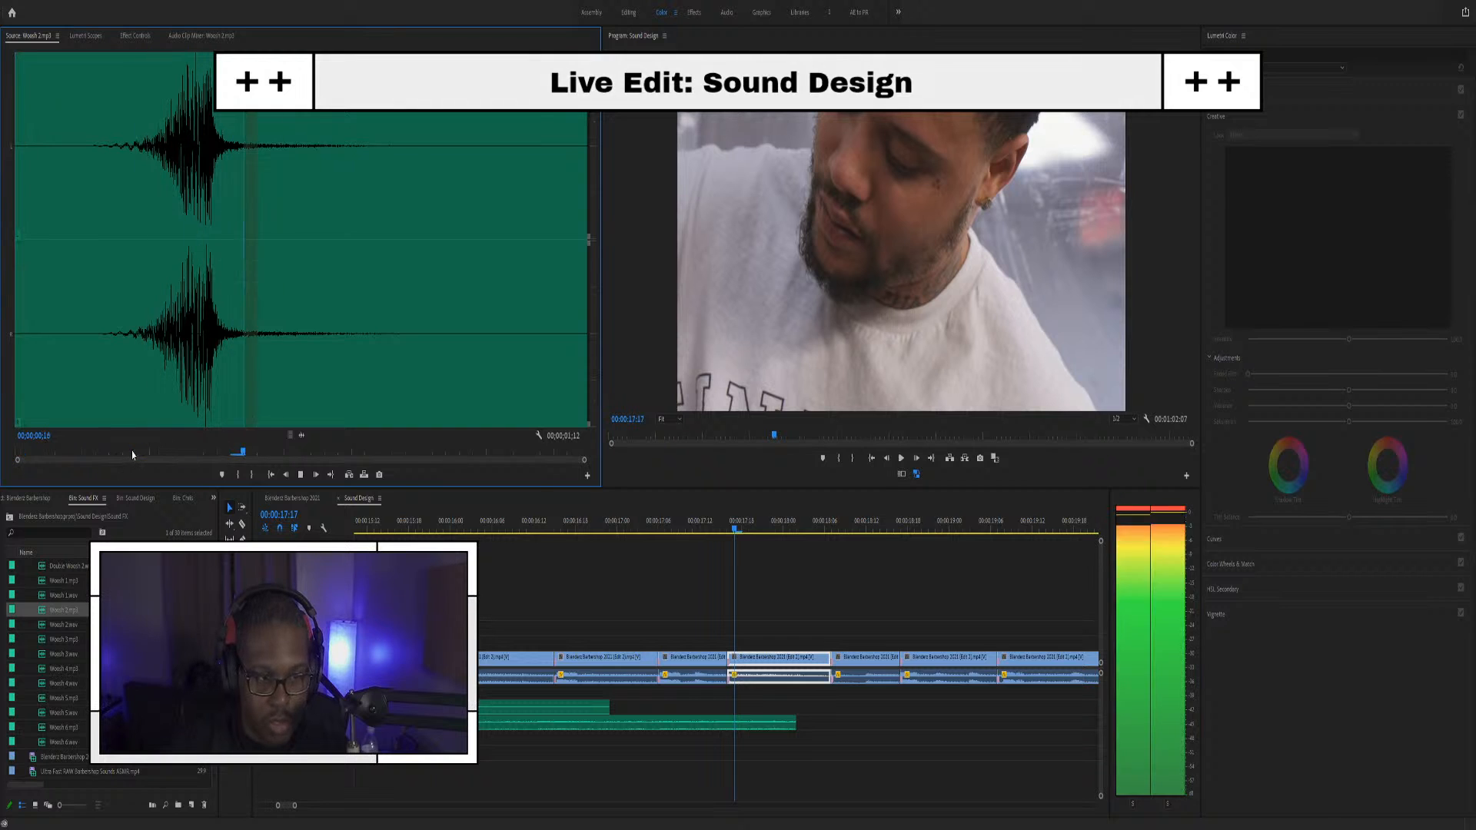
double_click(55, 640)
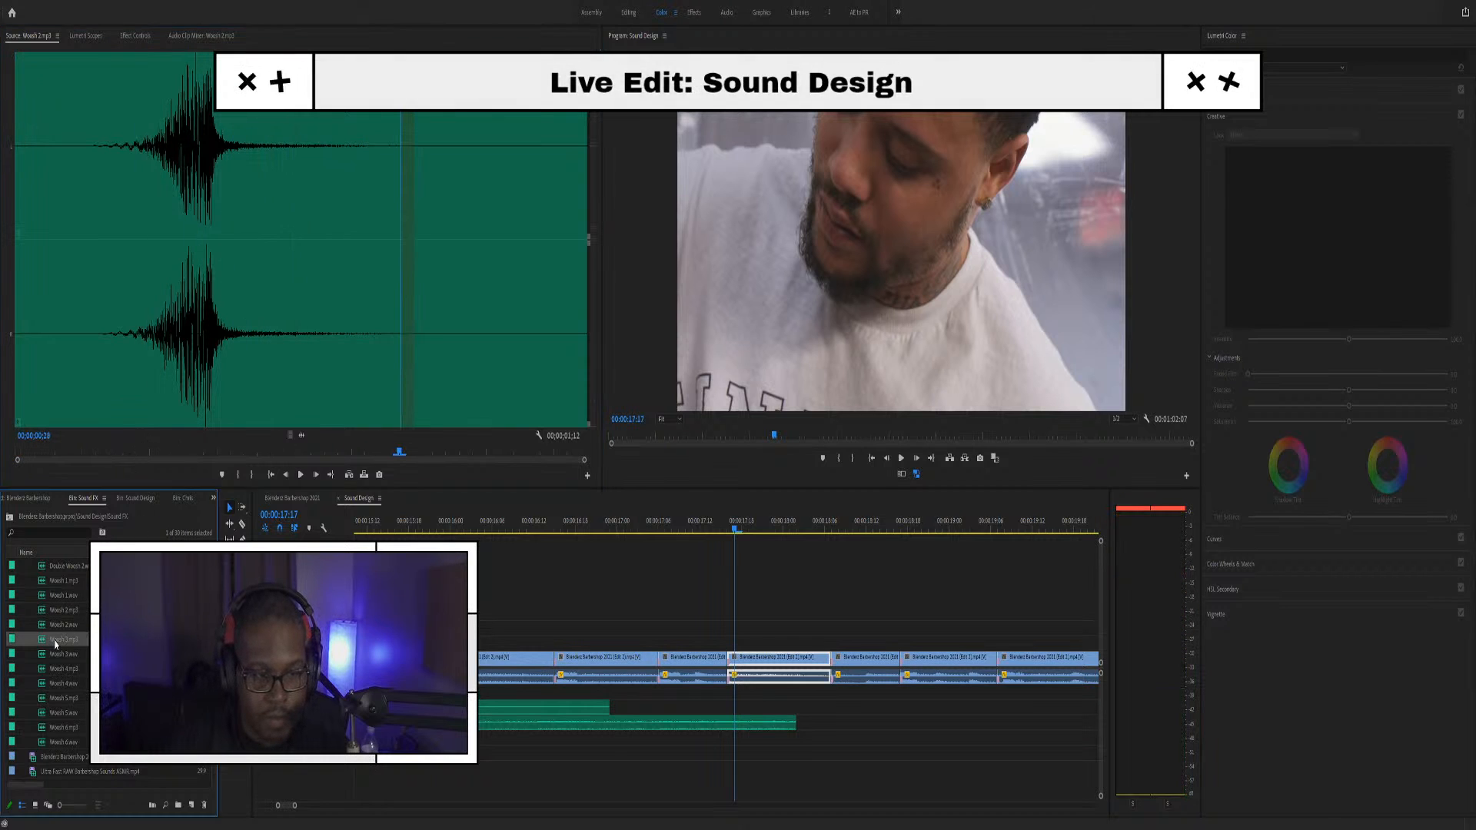
key(space)
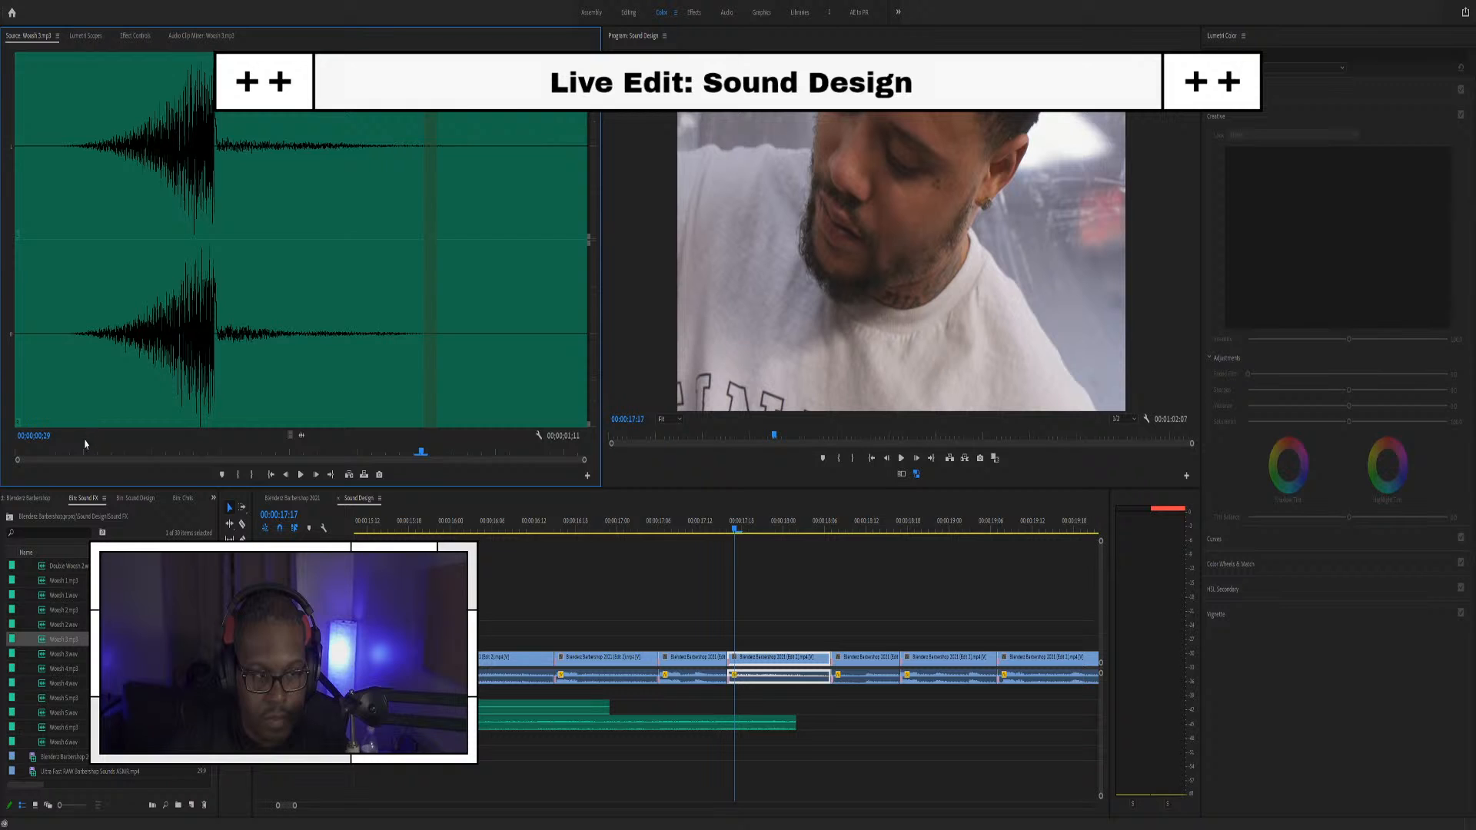
double_click(42, 656)
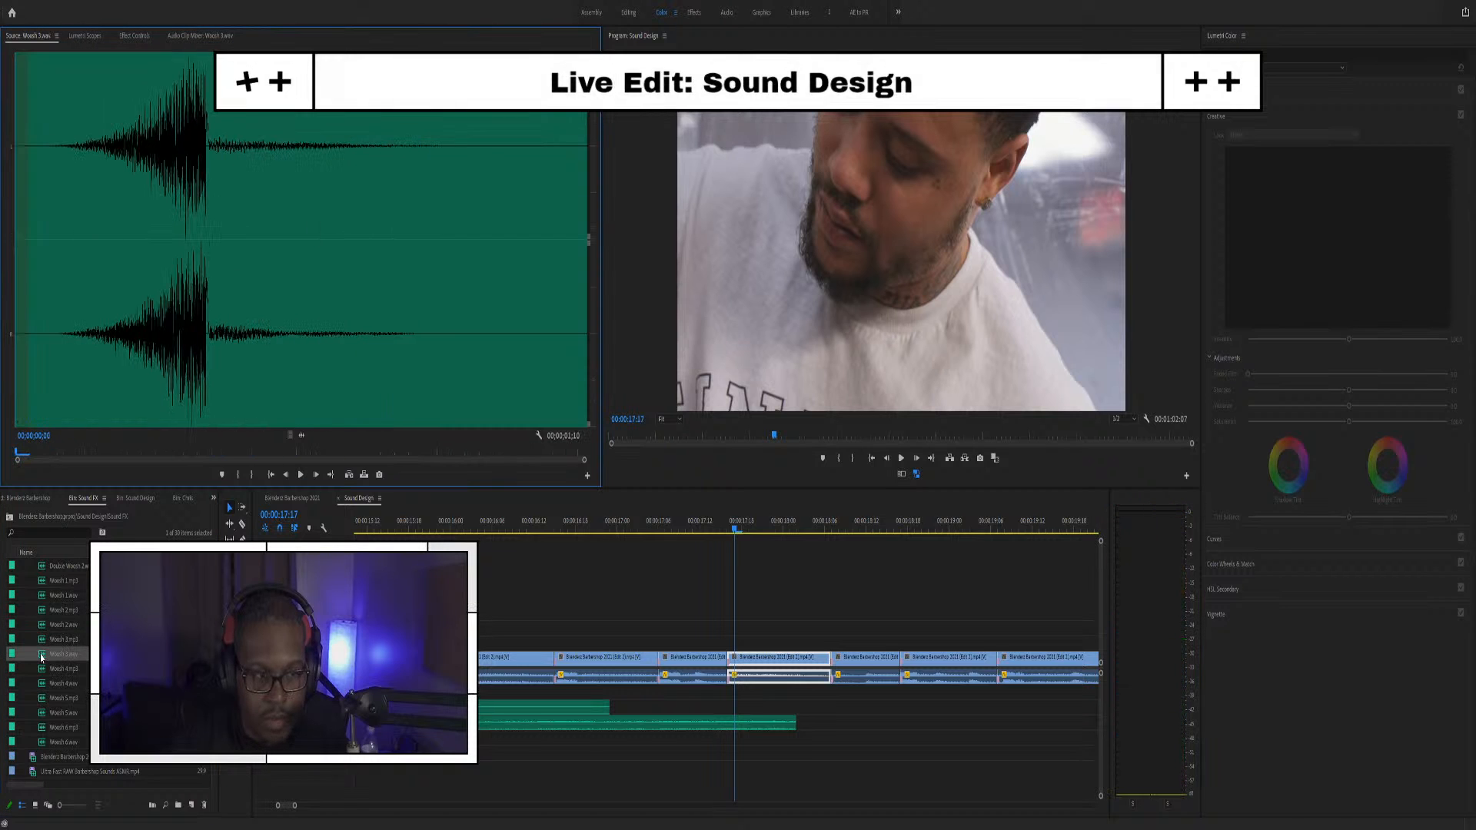
key(space)
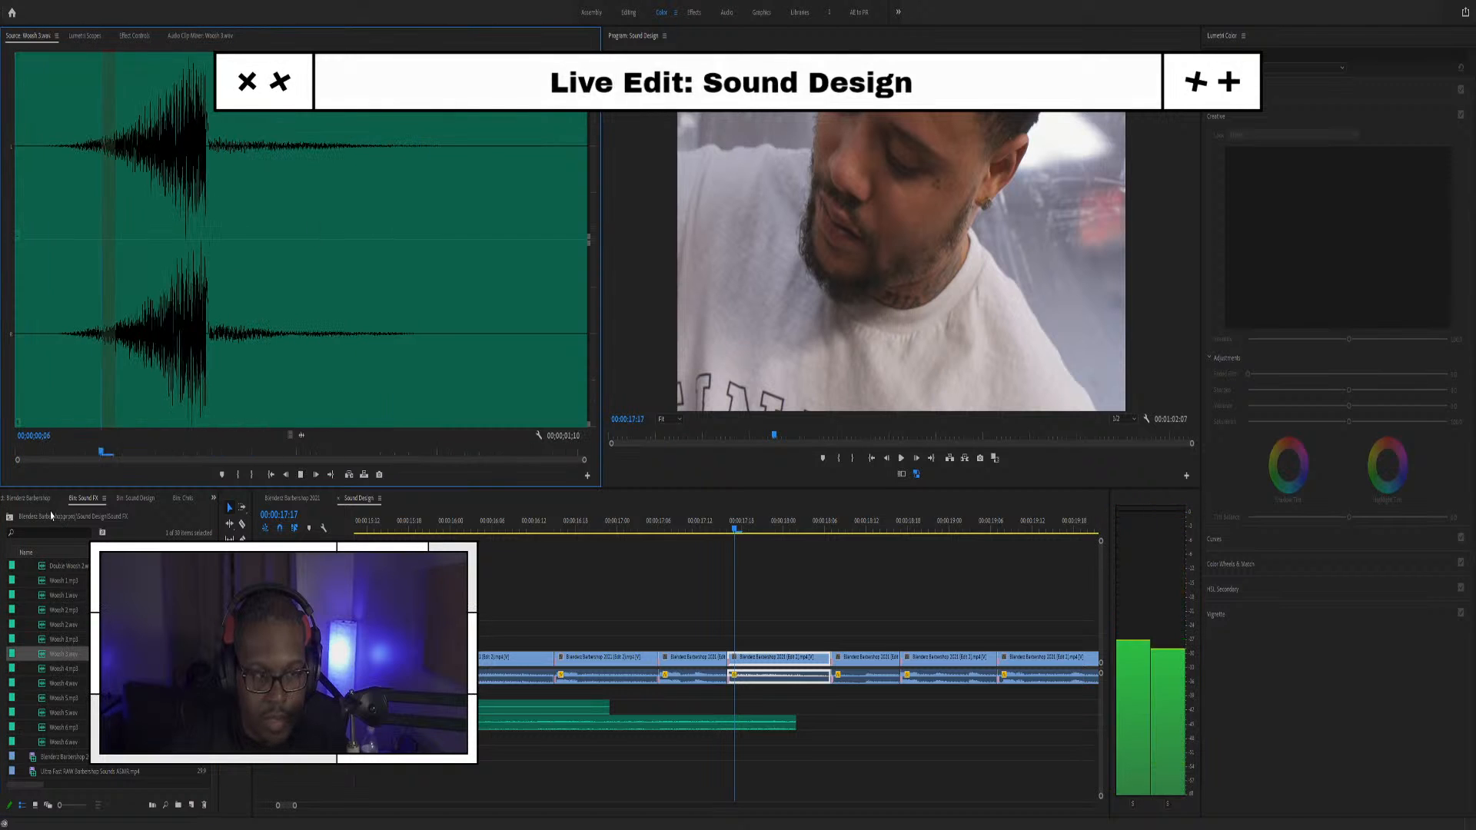
double_click(36, 669)
key(space)
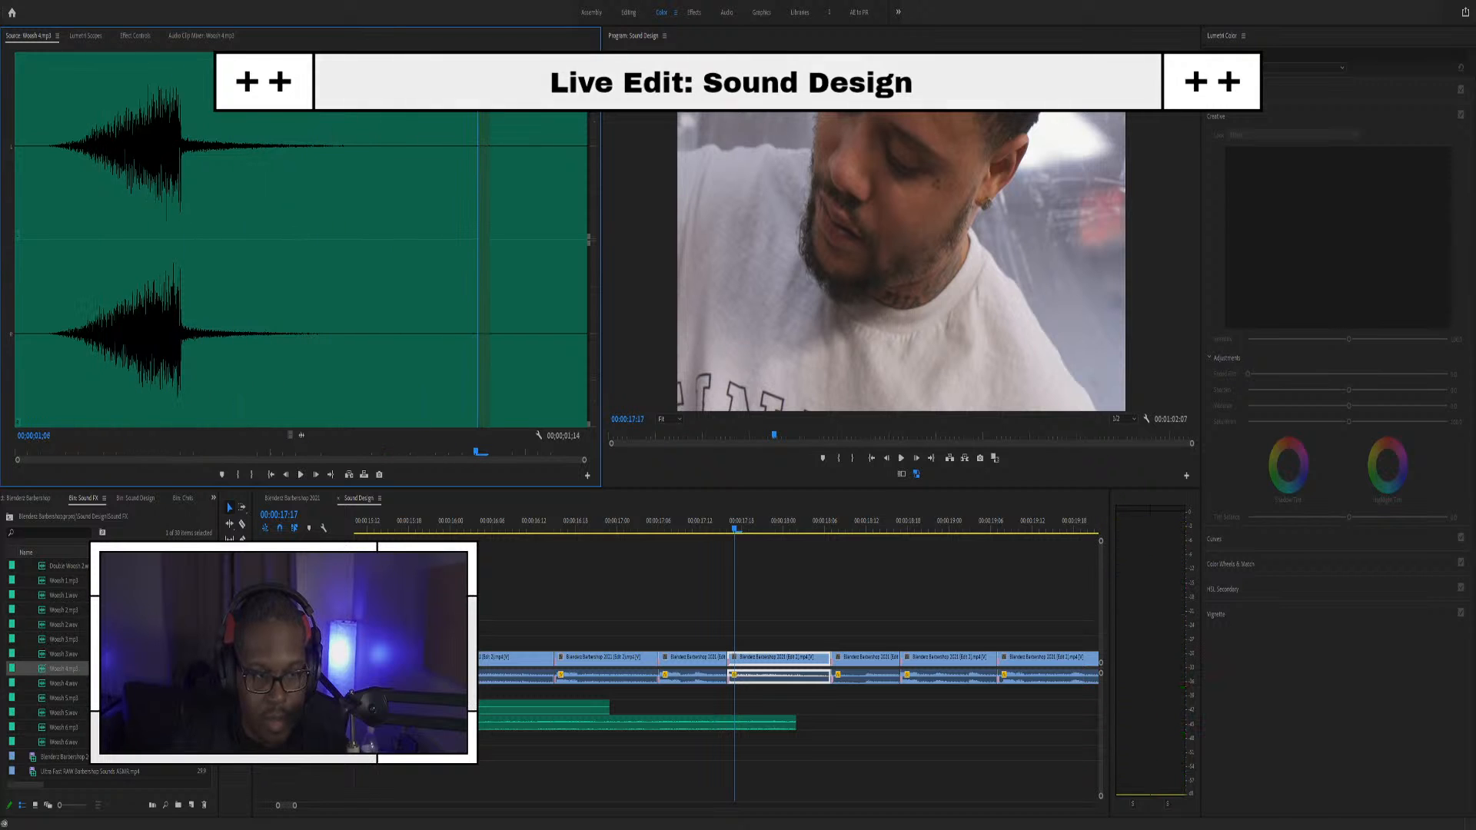
Audition Woosh 5.wav and Woosh 6.wav in the Source monitor
double_click(46, 712)
key(space)
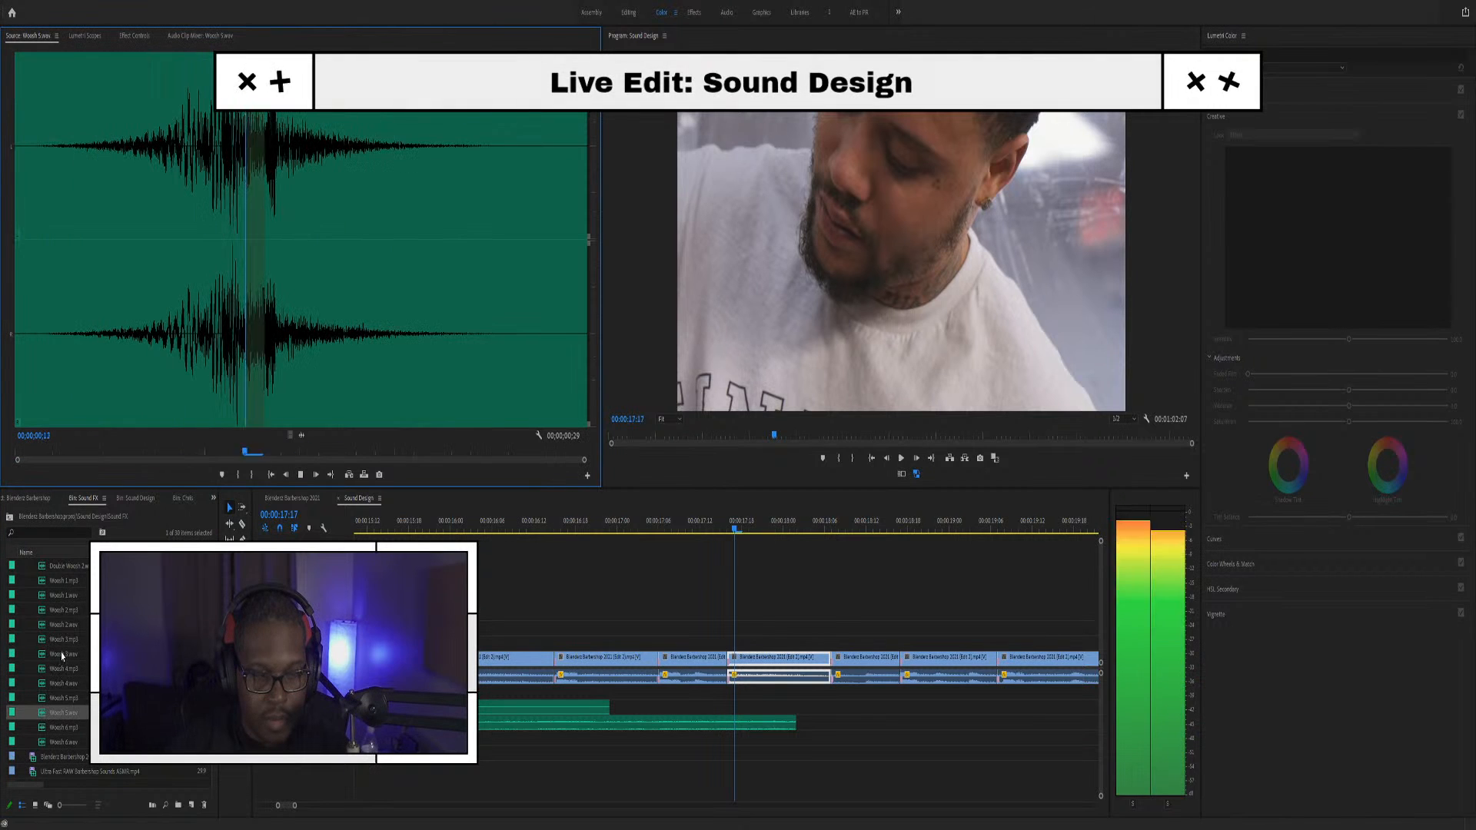
double_click(46, 742)
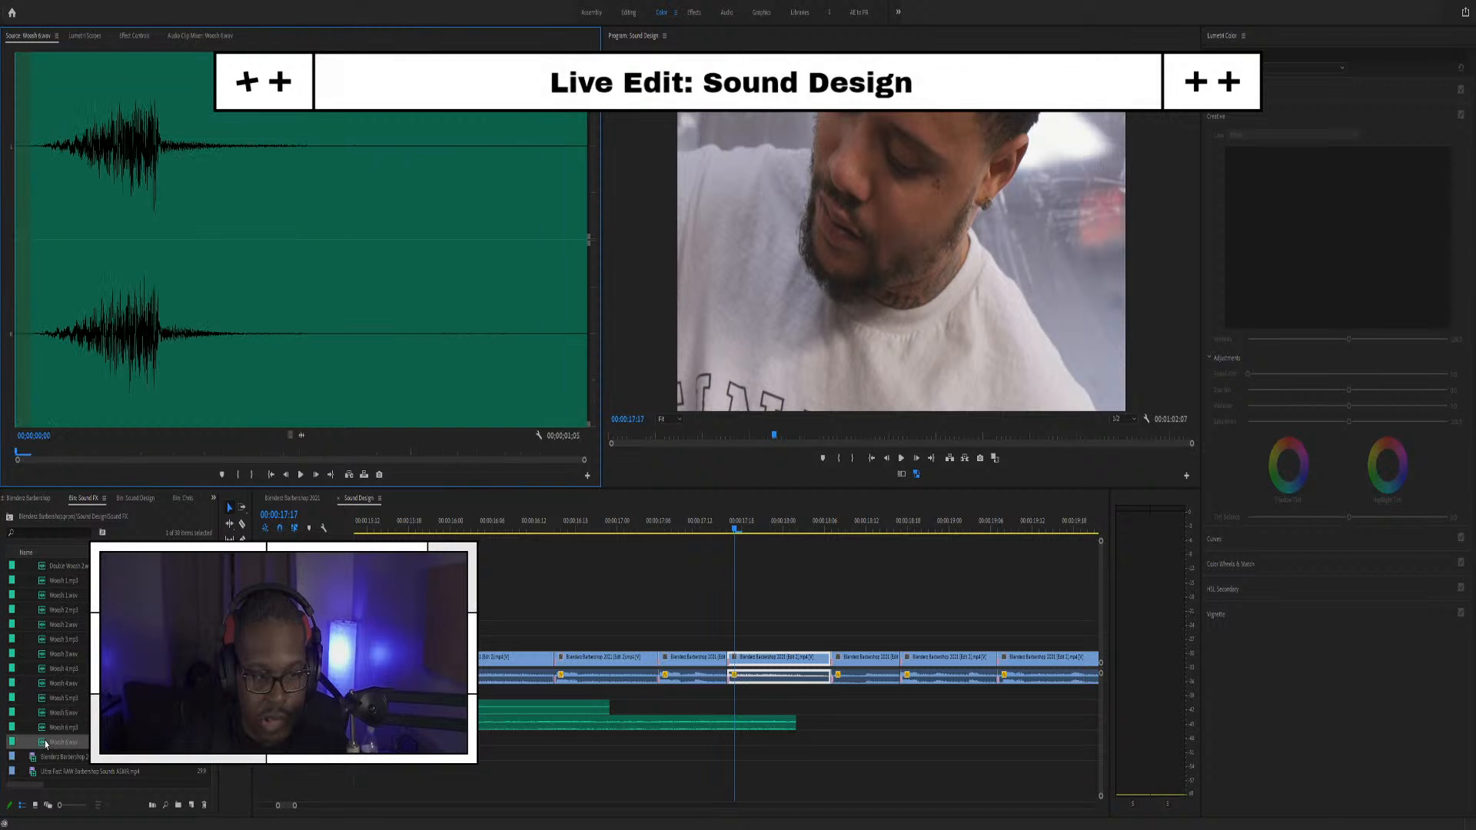
key(space)
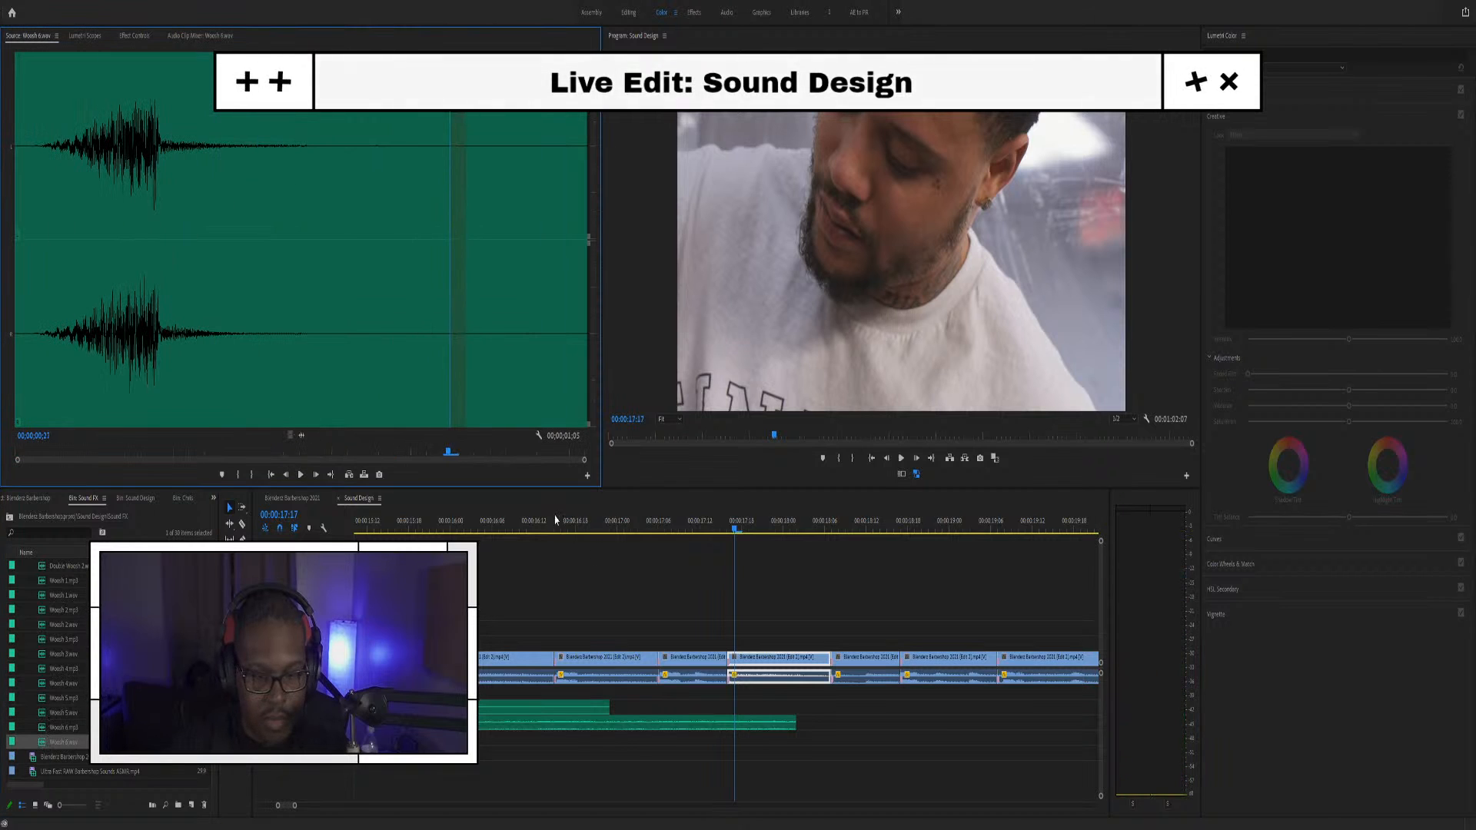
Place Woosh 6.wav on the track below the shaver sound and align its start with the cut before 00:00:17:17
drag(714, 759, 730, 743)
key(space)
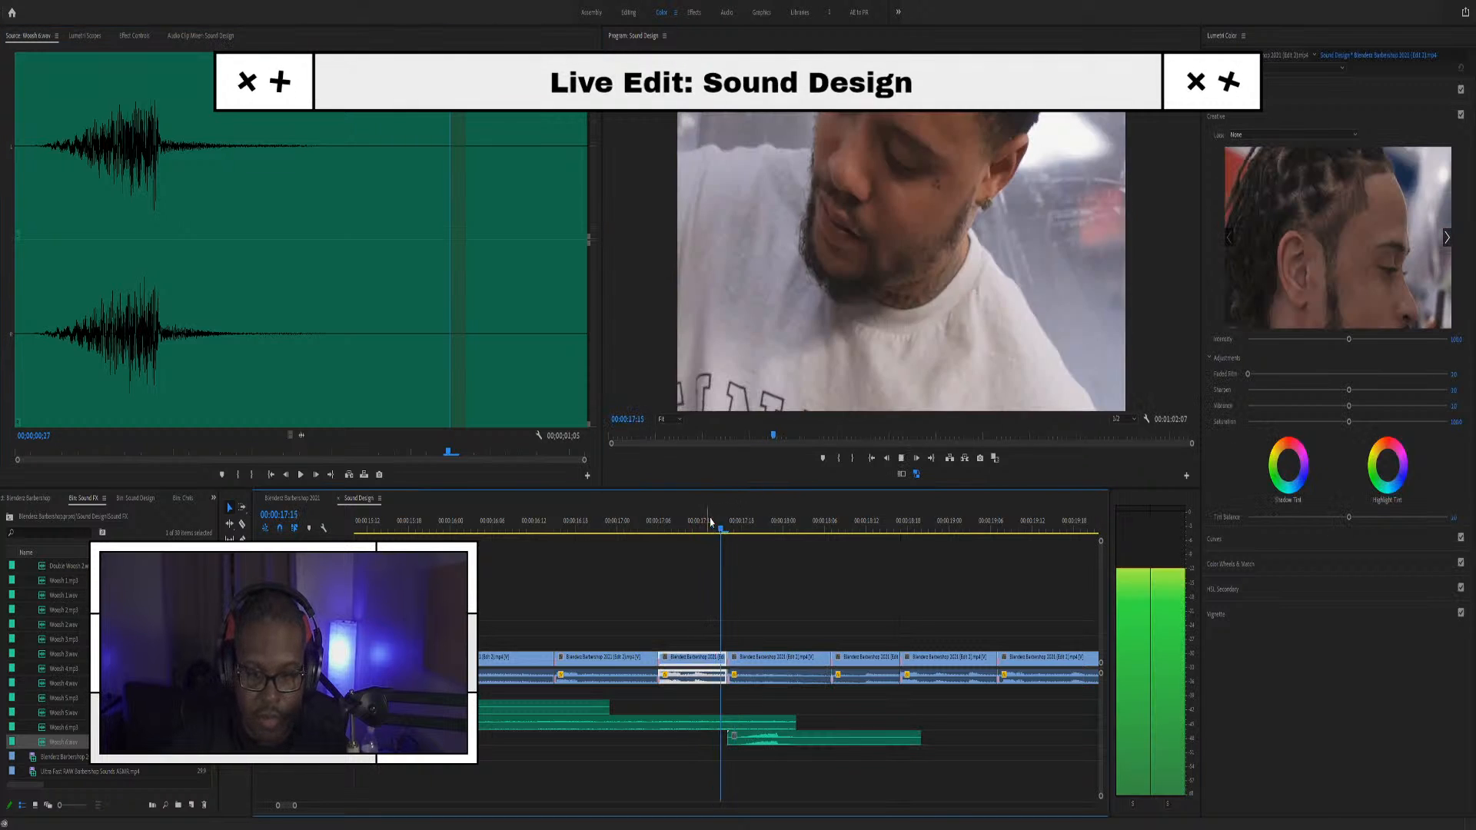
click(648, 521)
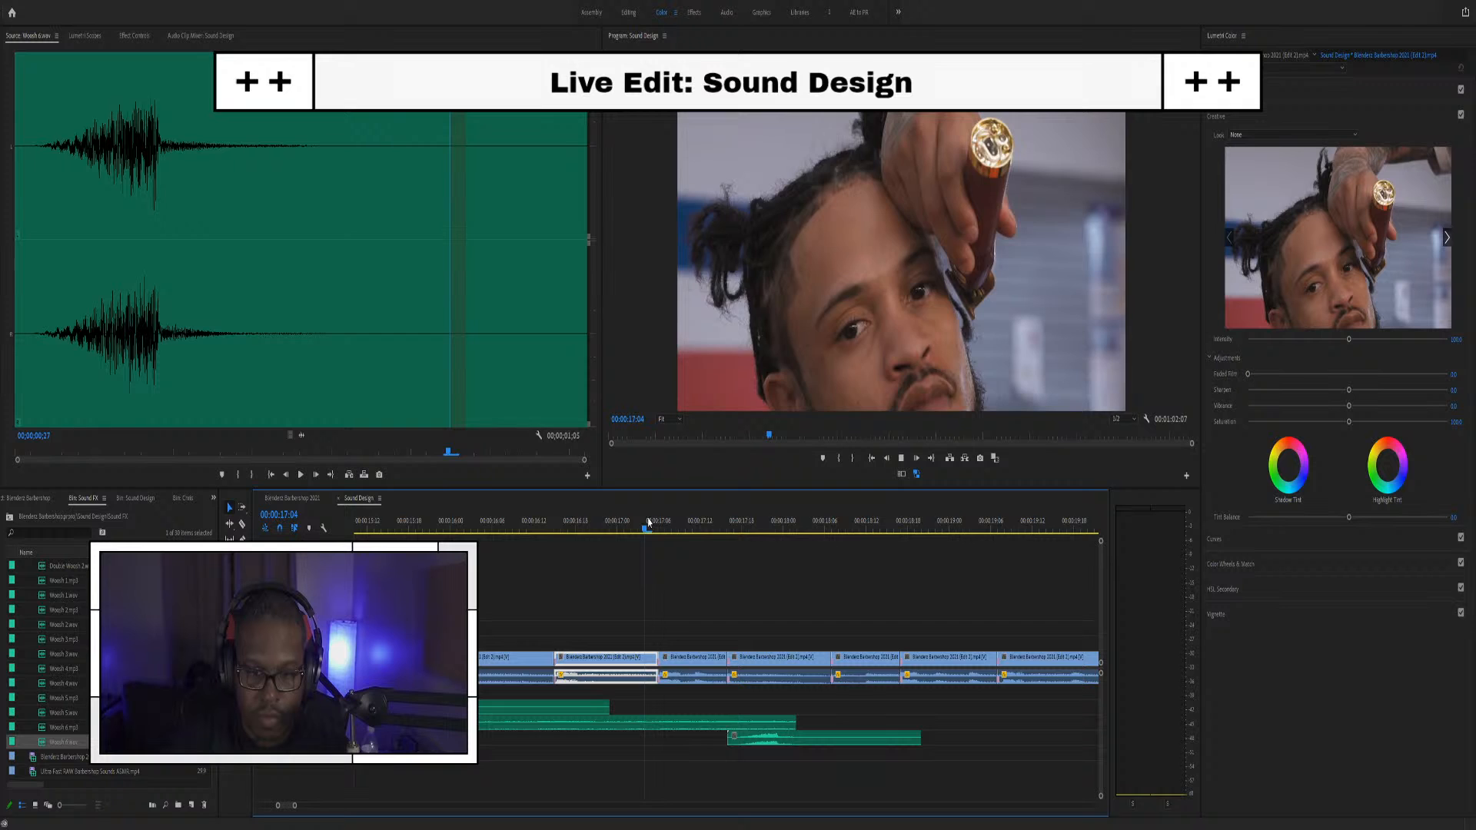
click(758, 741)
drag(758, 741, 689, 740)
click(645, 527)
key(space)
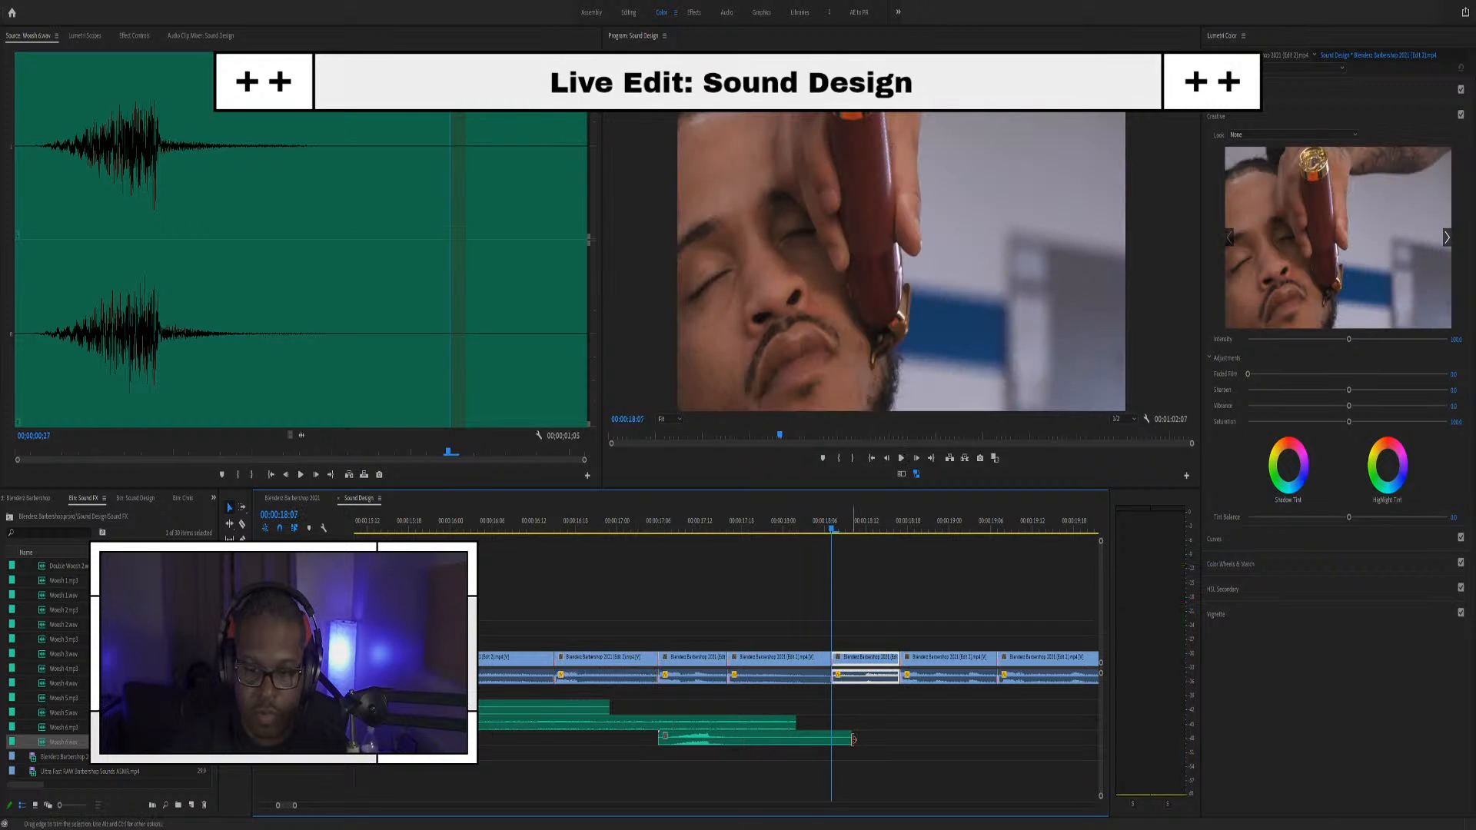
Trim the Woosh 6 clip's end back to the following cut, lower its audio gain, and play the section
drag(846, 741, 727, 741)
click(673, 740)
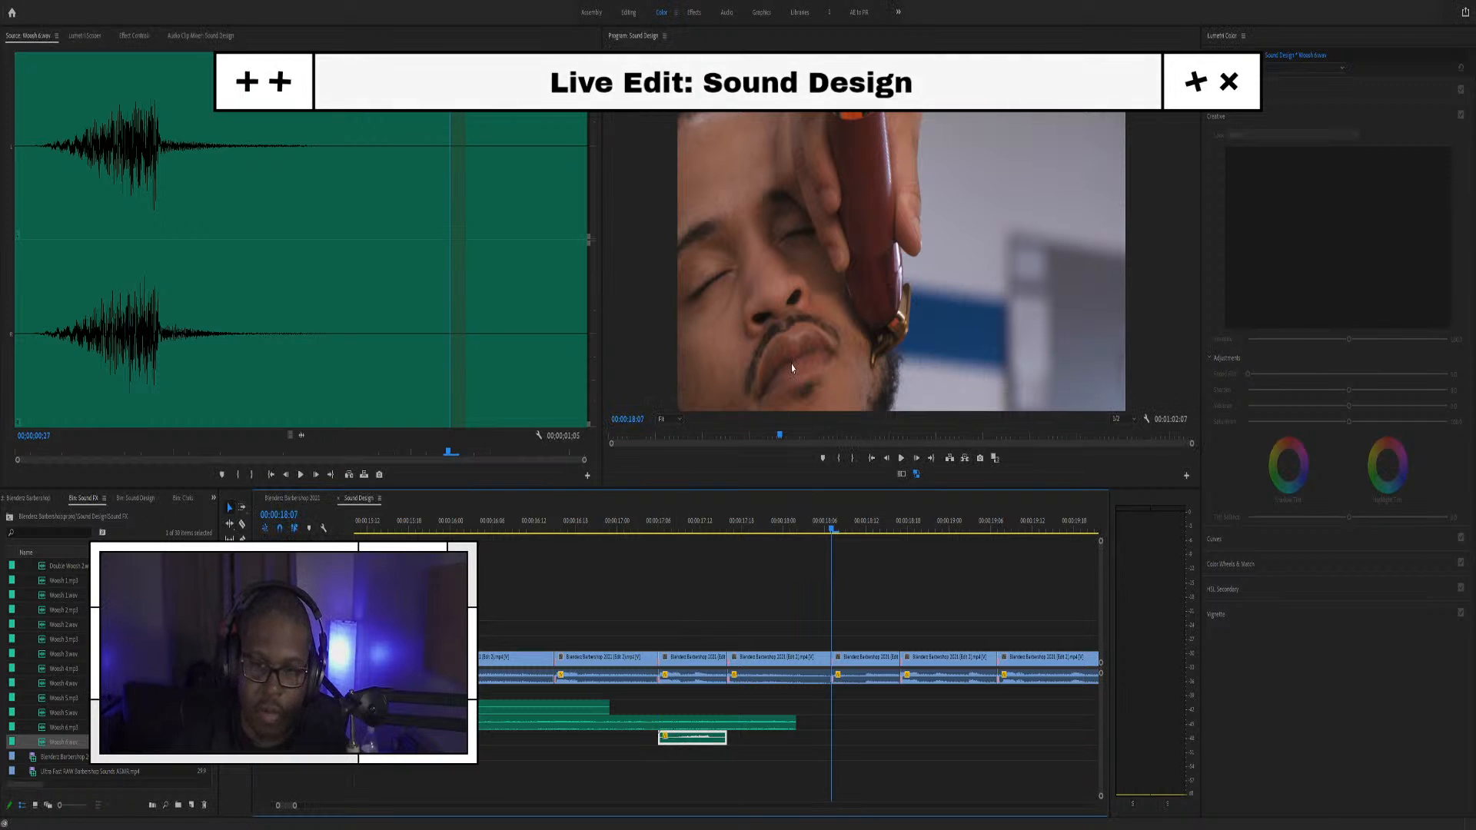
click(610, 525)
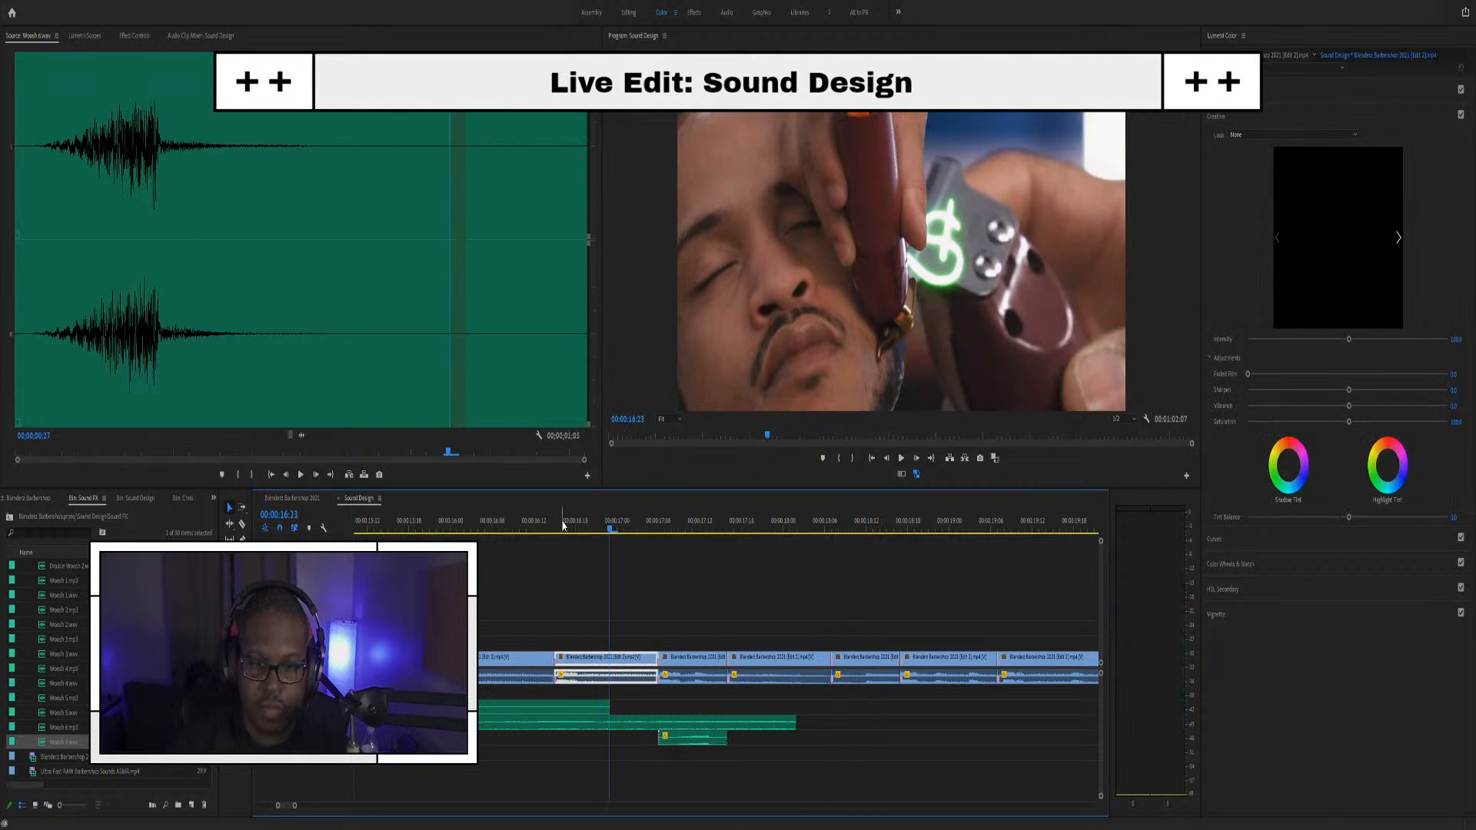
click(528, 525)
key(space)
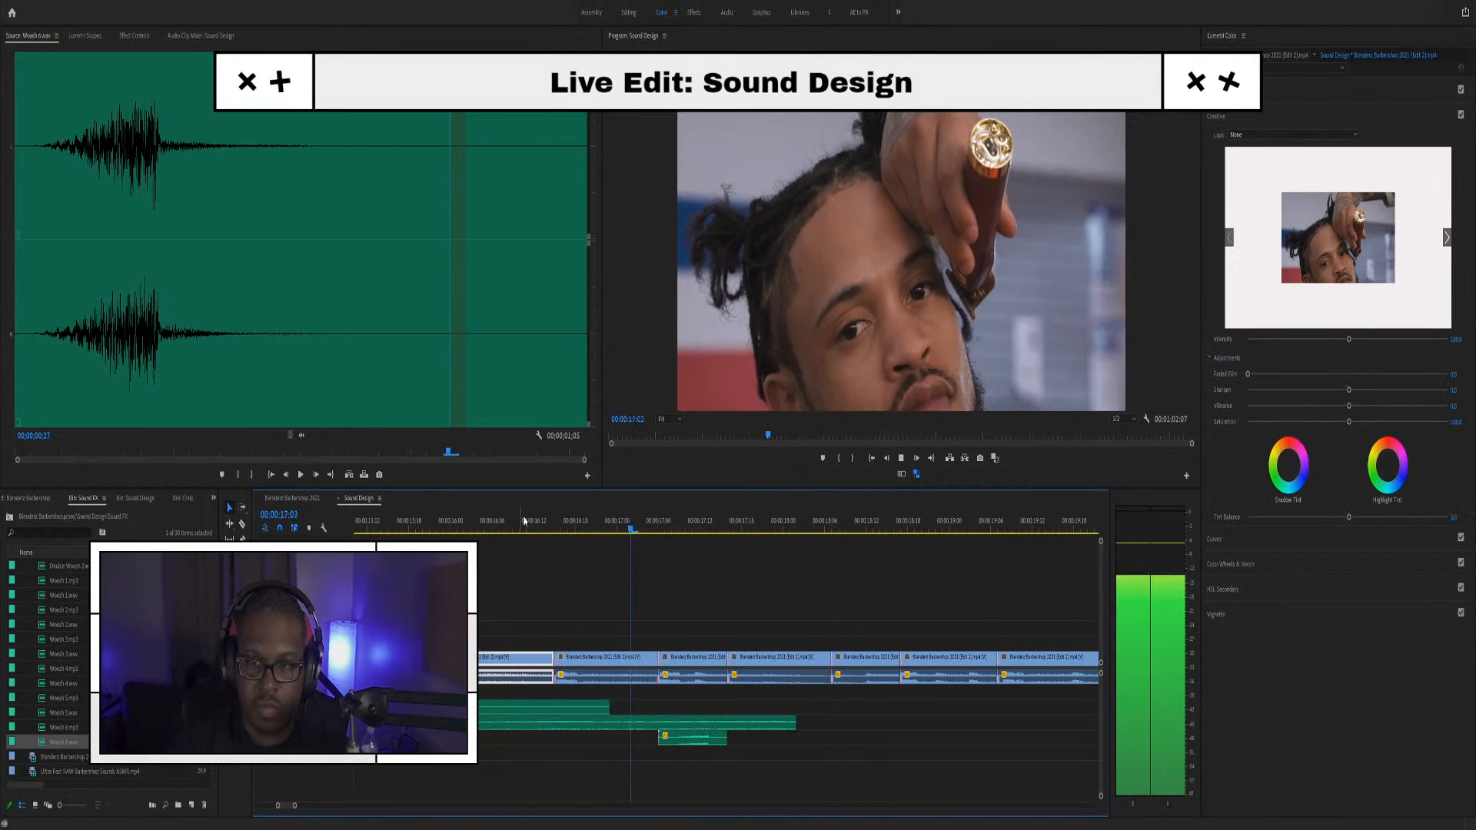
key(space)
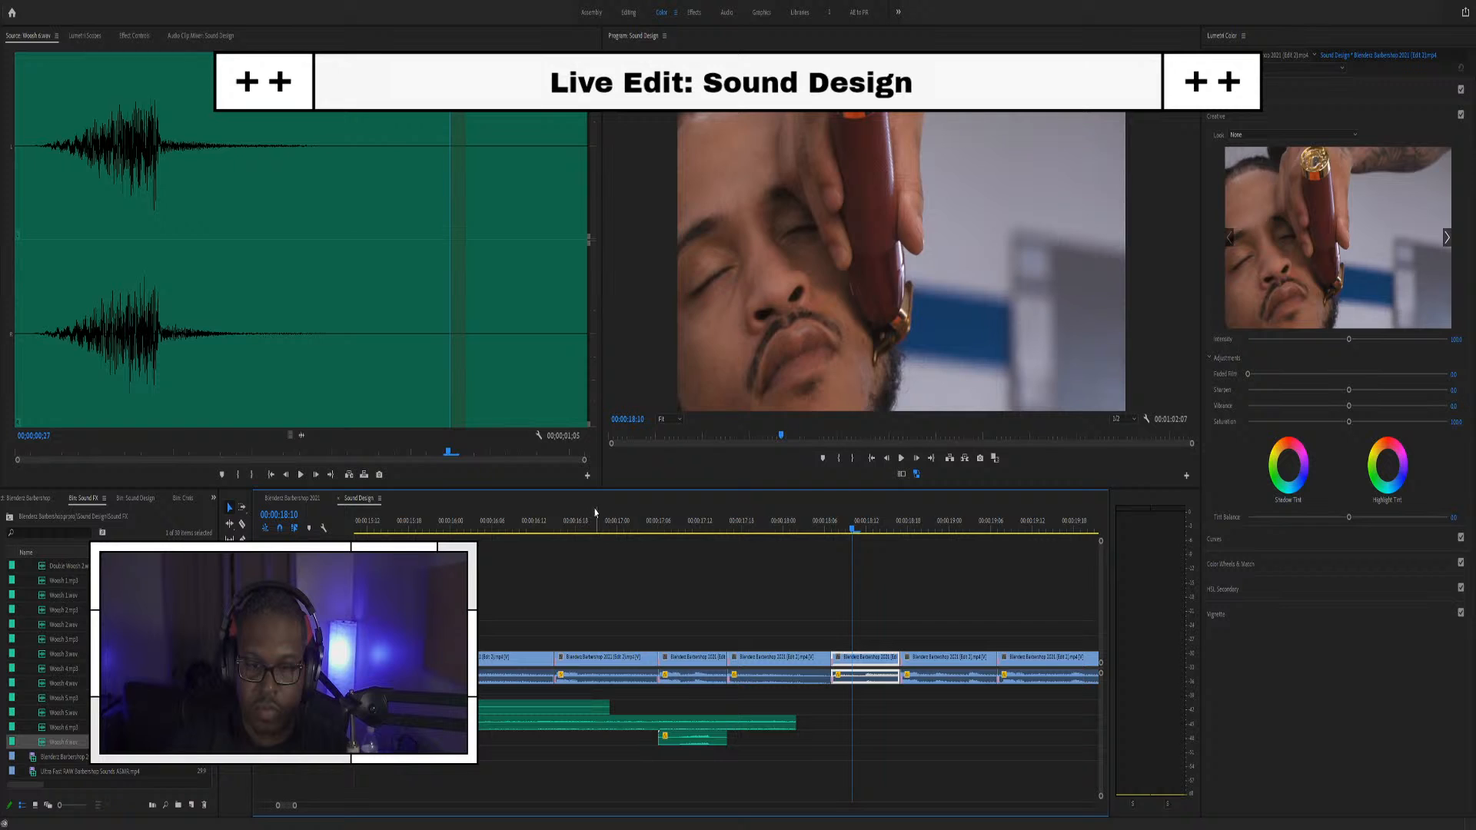
Replay the section from about 00:00:16:10 through the Woosh 6 clip and past the end of the shaver sound
click(594, 523)
key(space)
key(space)
click(529, 531)
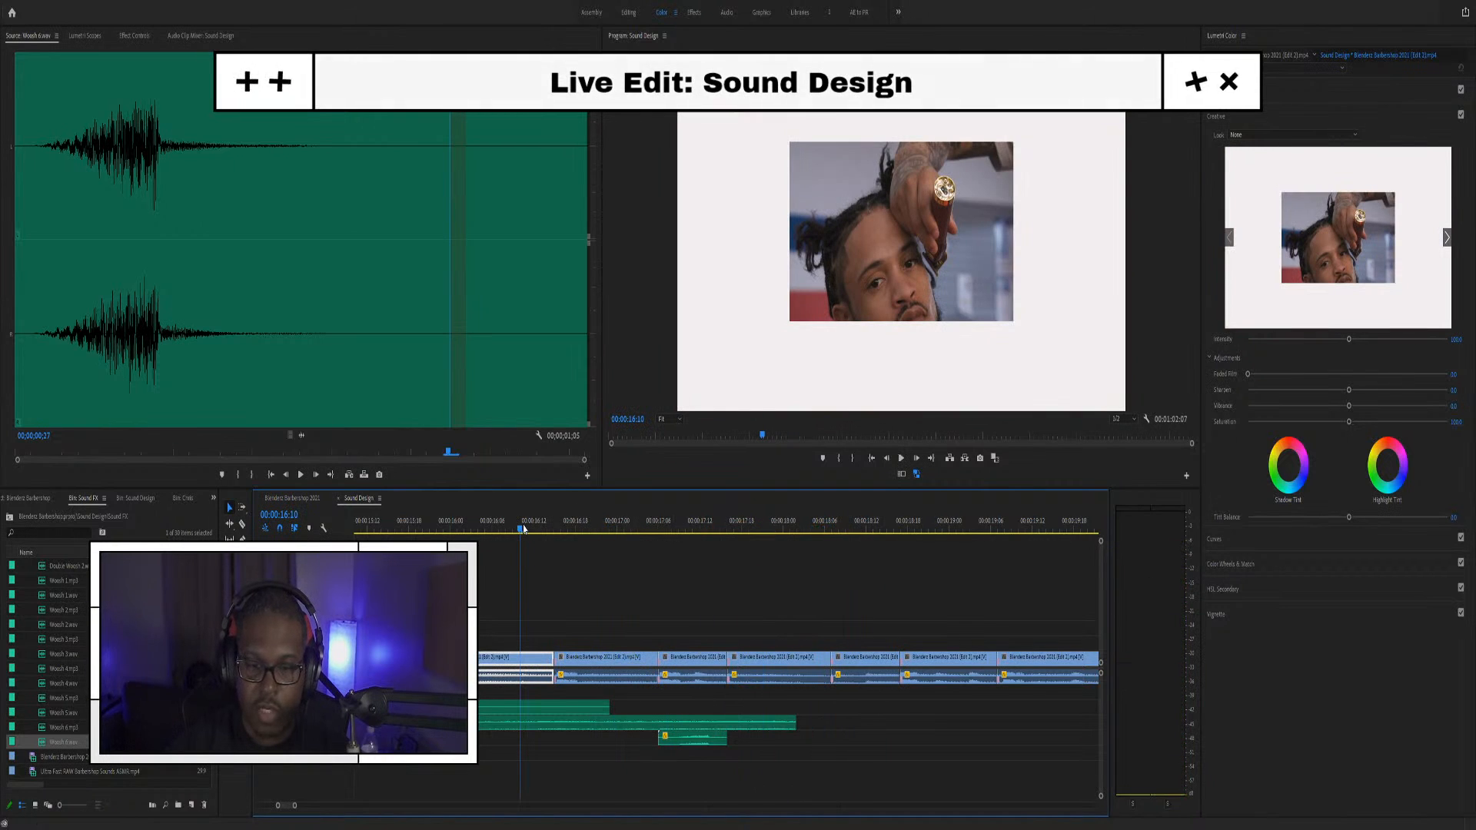
key(space)
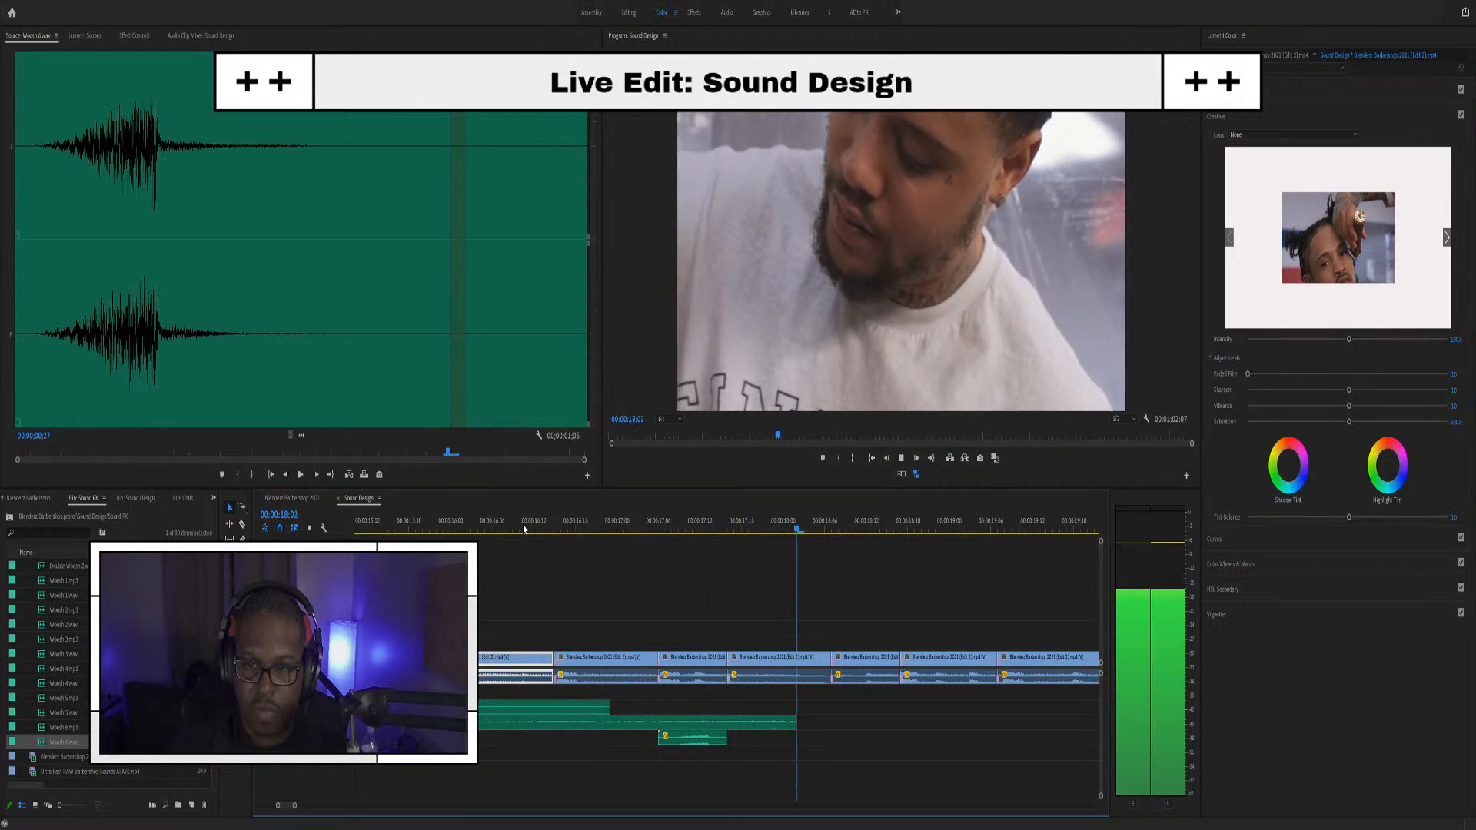
key(space)
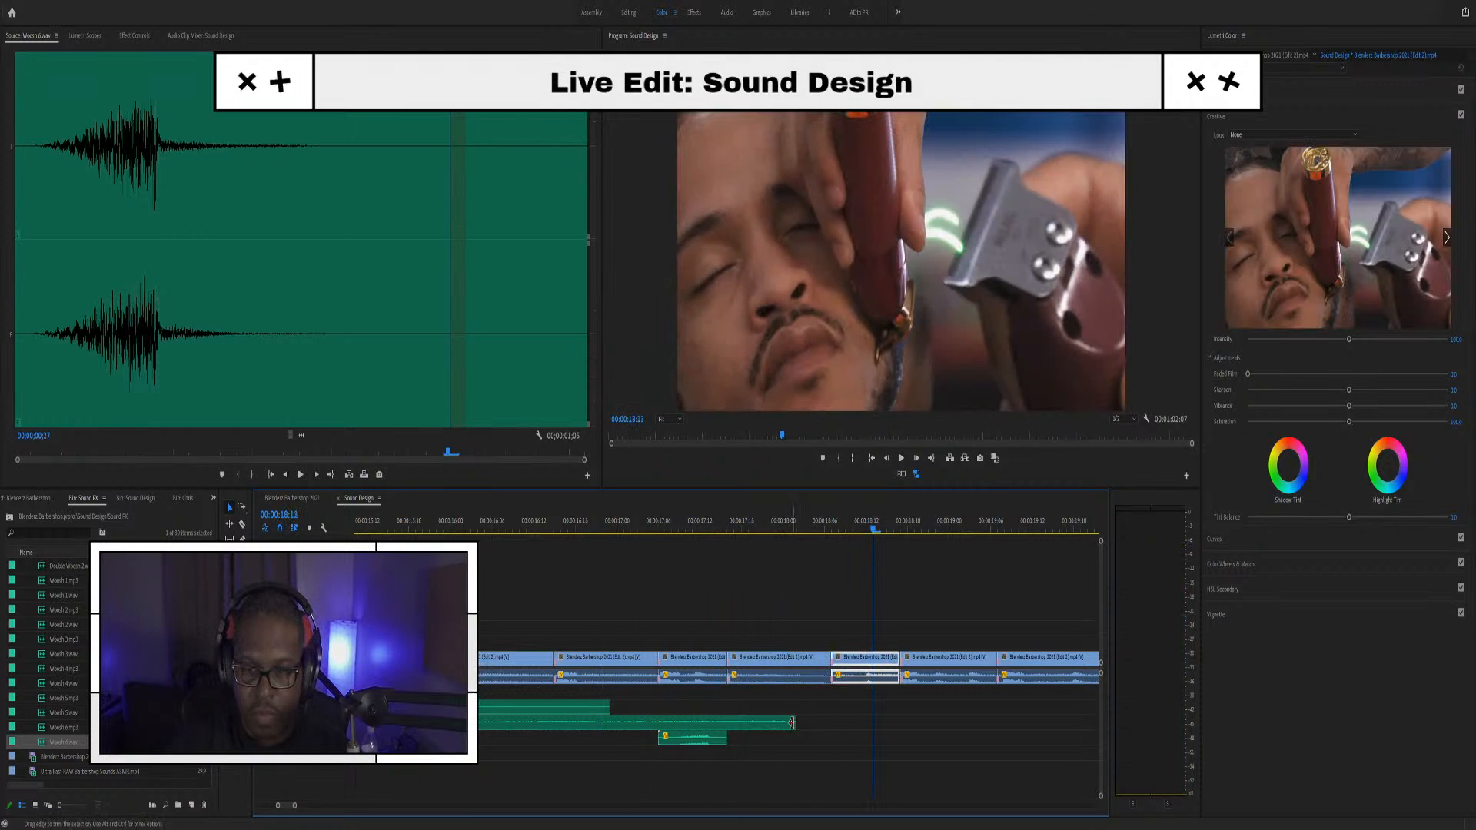
Extend the end of the shaver sound clip to the cut at about 00:00:18:17
drag(793, 723, 830, 723)
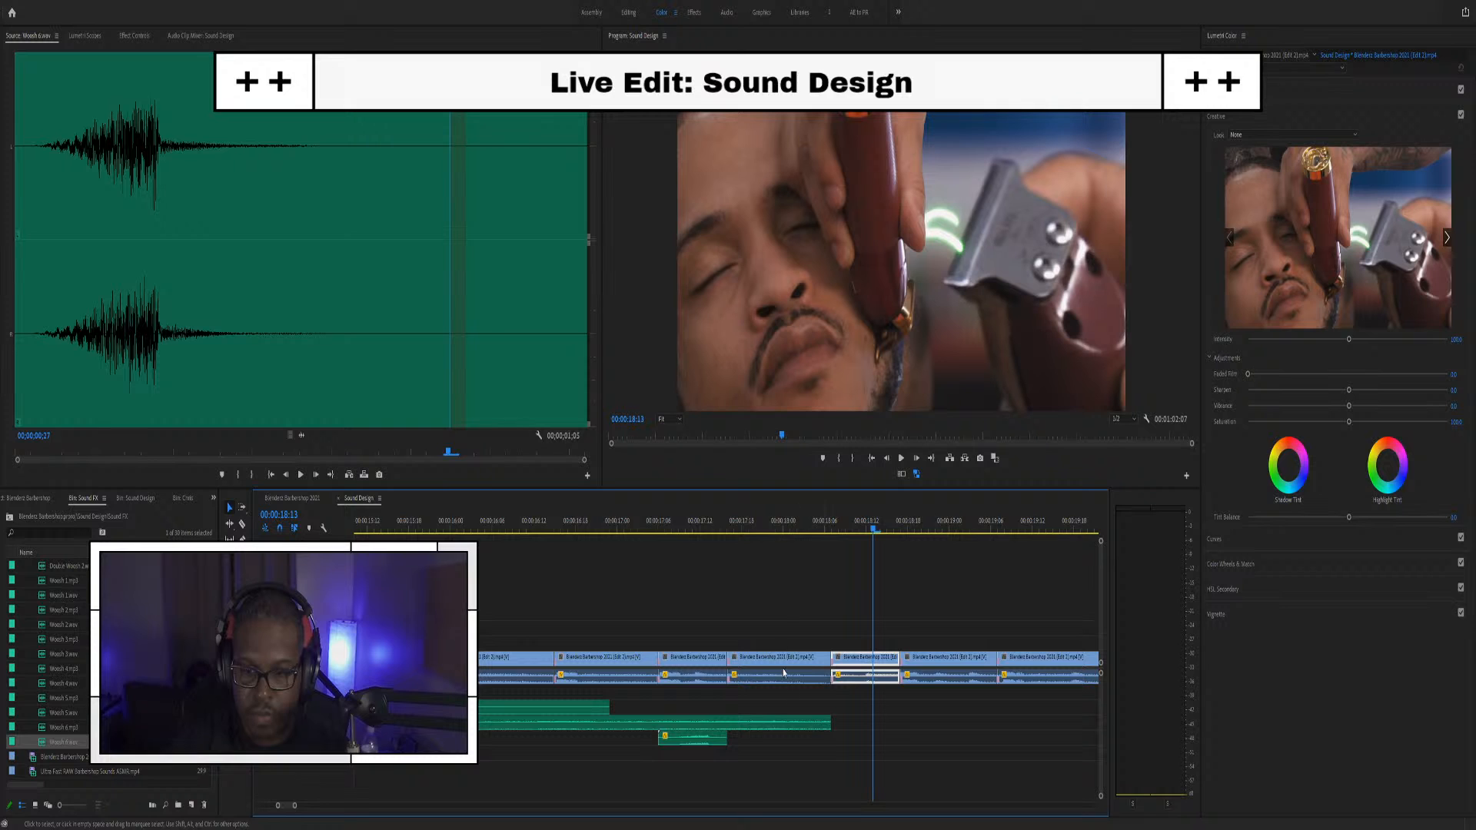
scroll(725, 552, down, 3)
drag(725, 720, 803, 721)
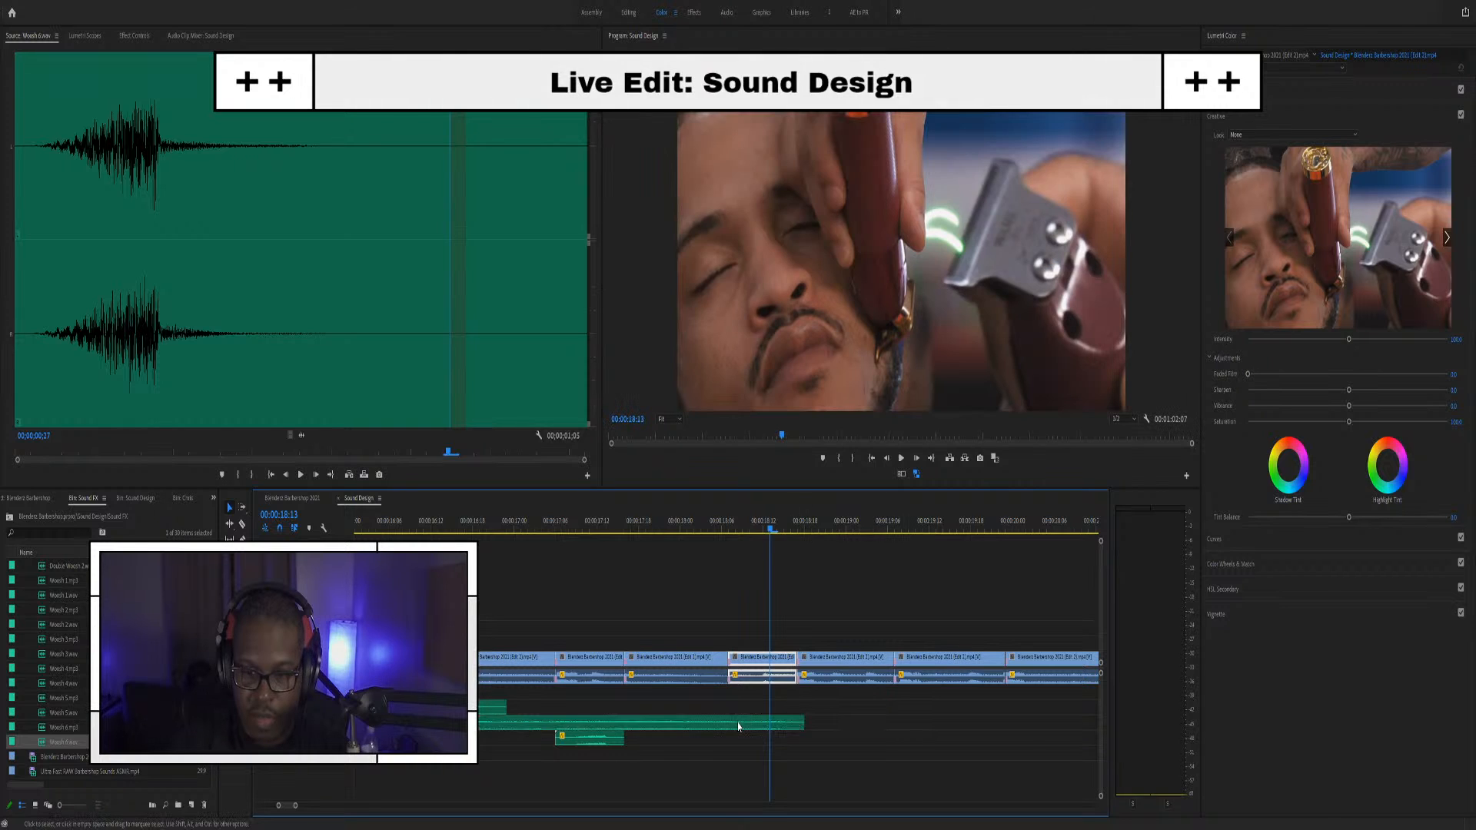
Duplicate the shaver sound clip and place the copy on the same track directly after the original
click(693, 729)
drag(648, 720, 954, 800)
scroll(820, 781, up, 4)
scroll(820, 779, down, 2)
scroll(947, 781, down, 3)
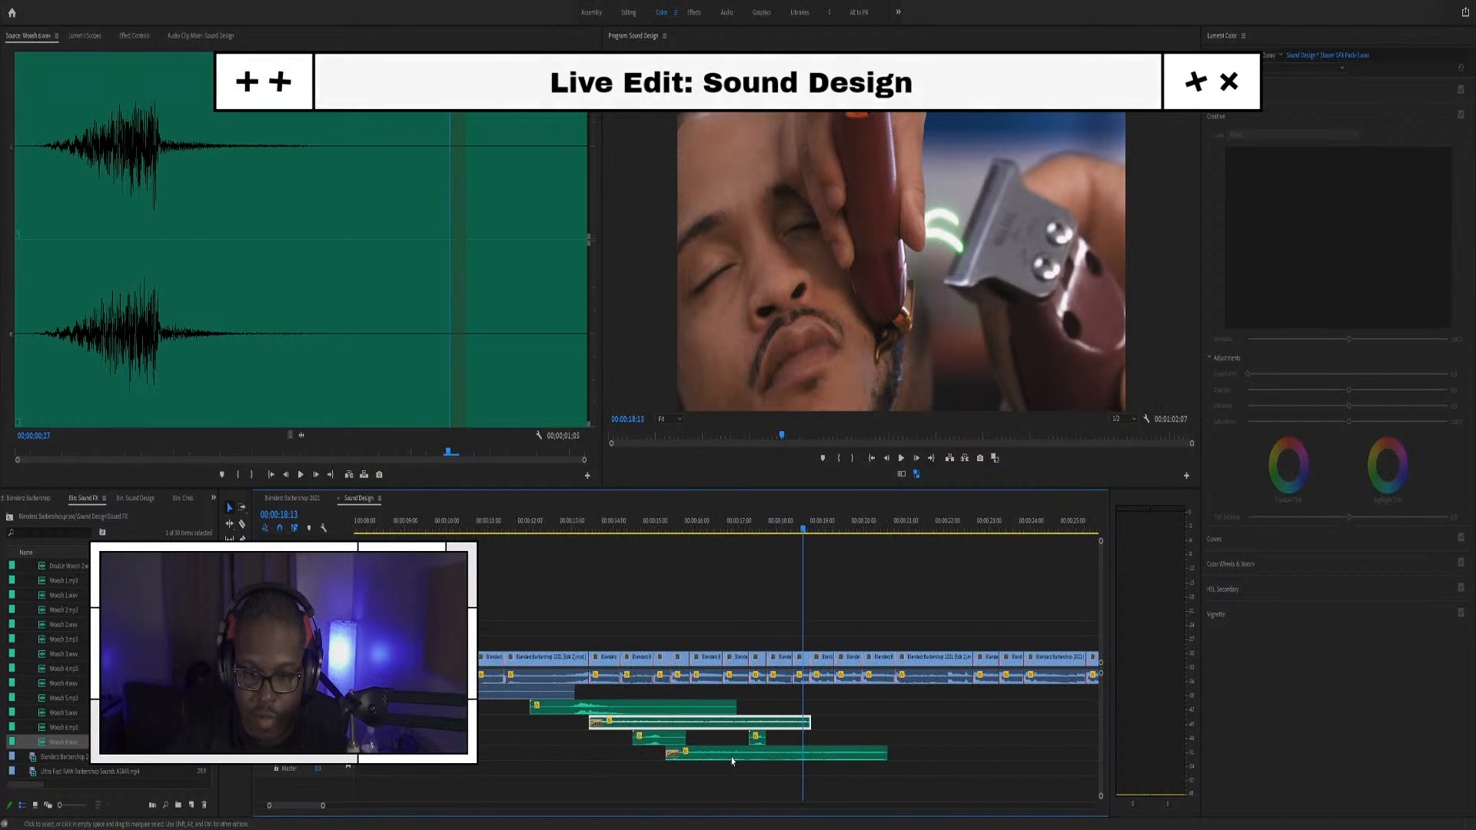
drag(772, 746, 873, 729)
scroll(755, 626, down, 1)
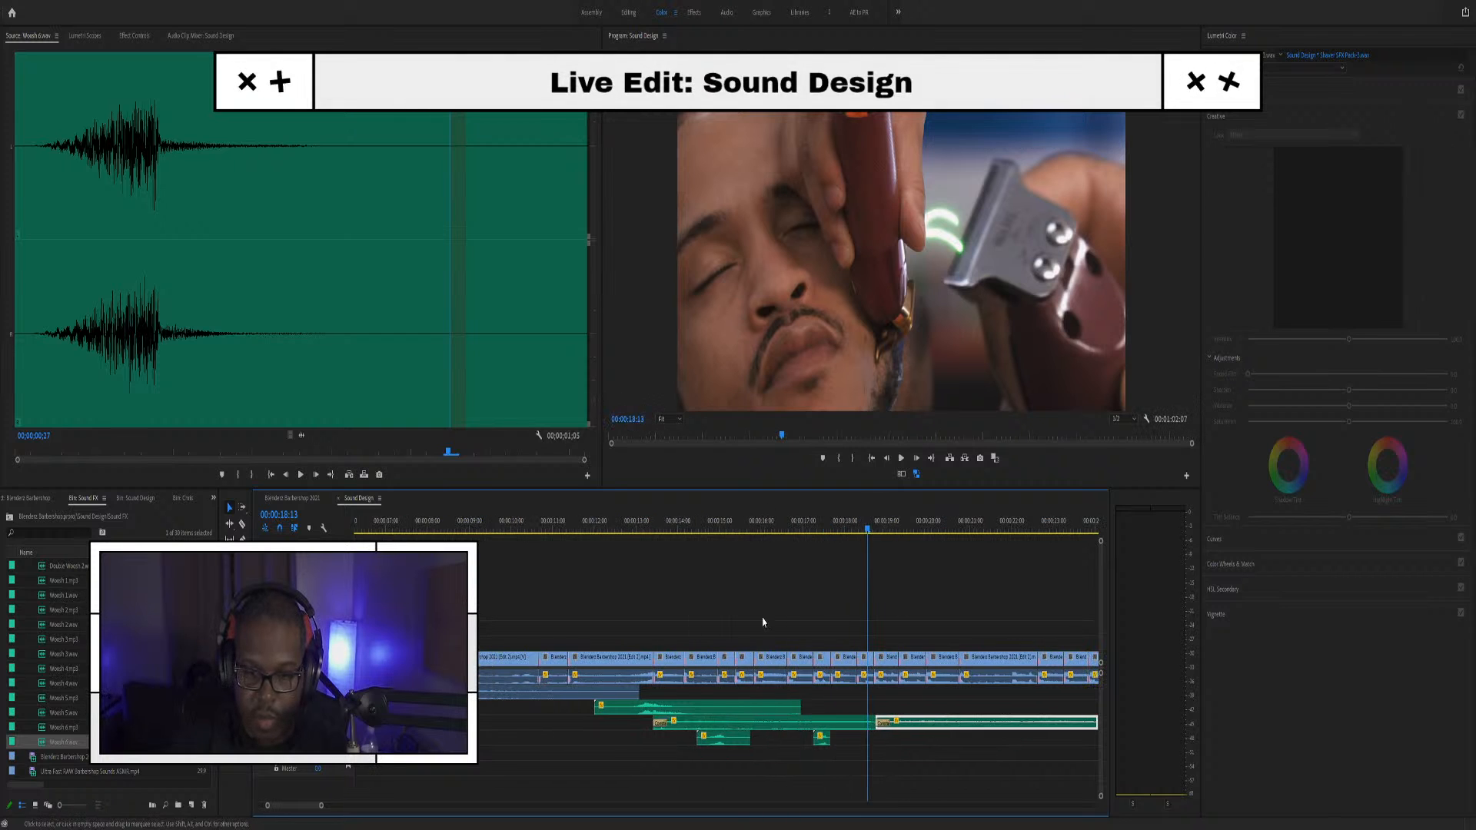
Play the timeline around the Woosh 6 clip and across the join between the two shaver clips
scroll(859, 751, up, 3)
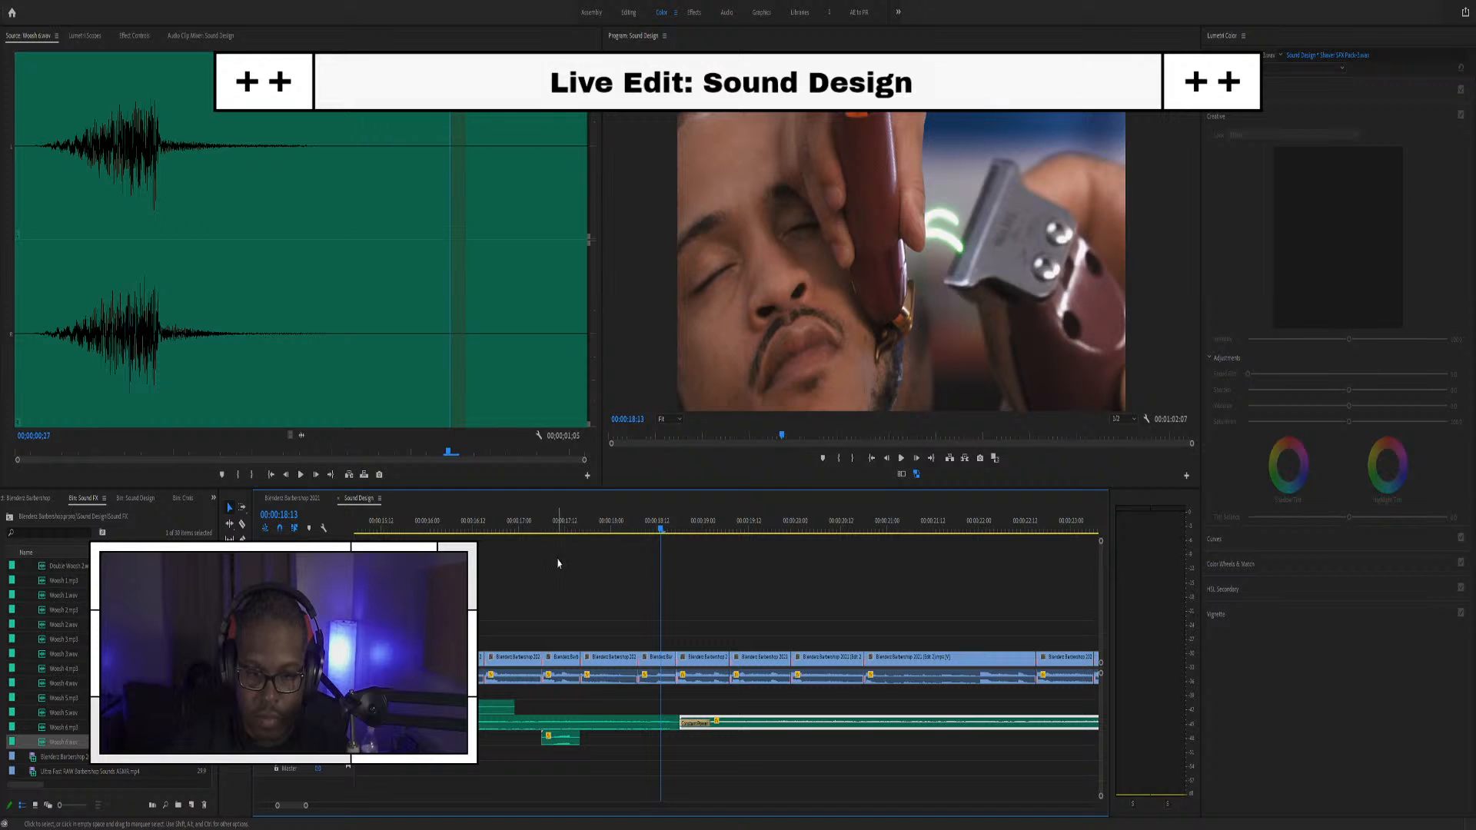
click(506, 513)
key(space)
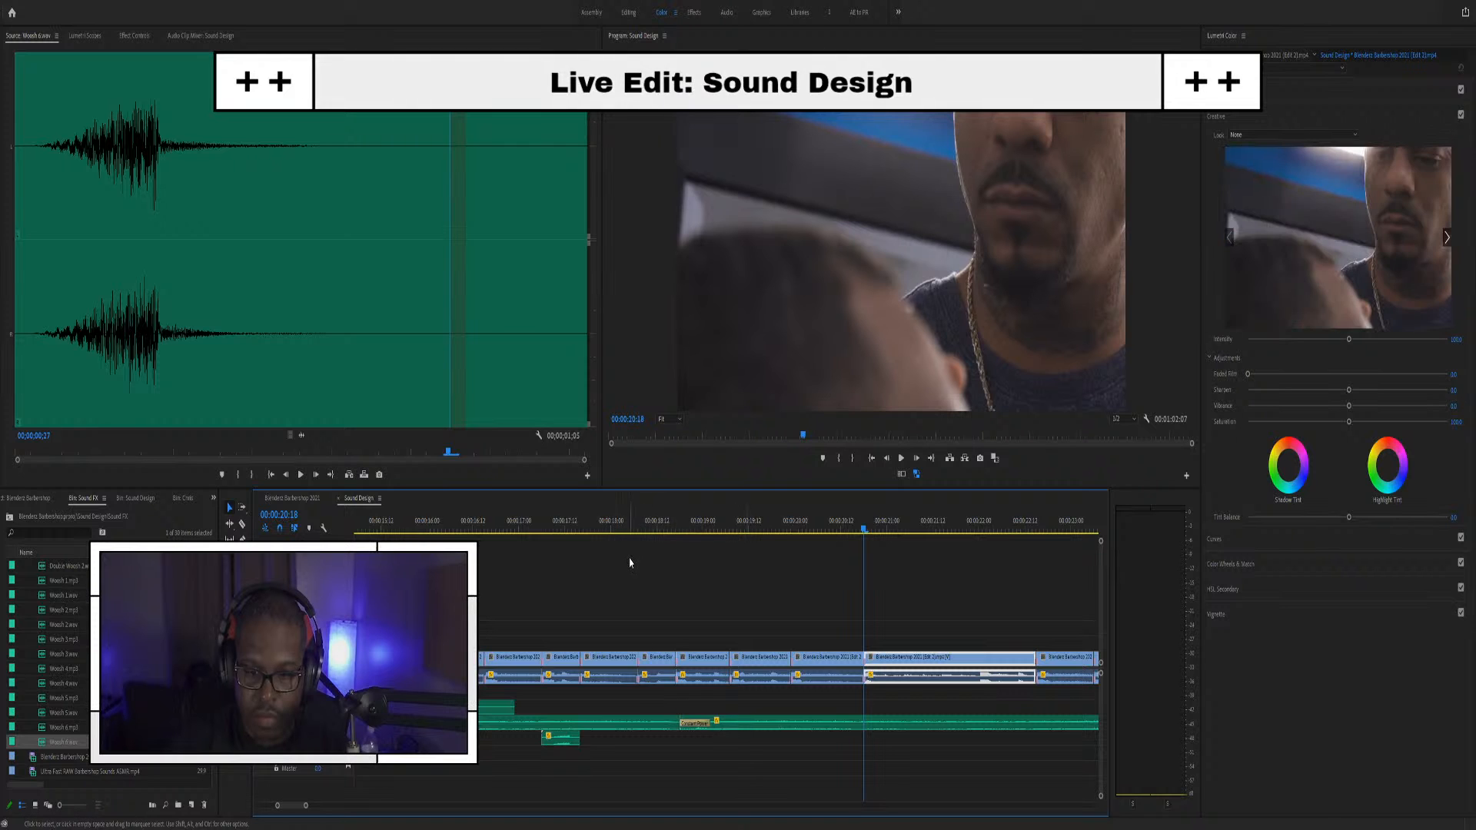
click(621, 522)
key(space)
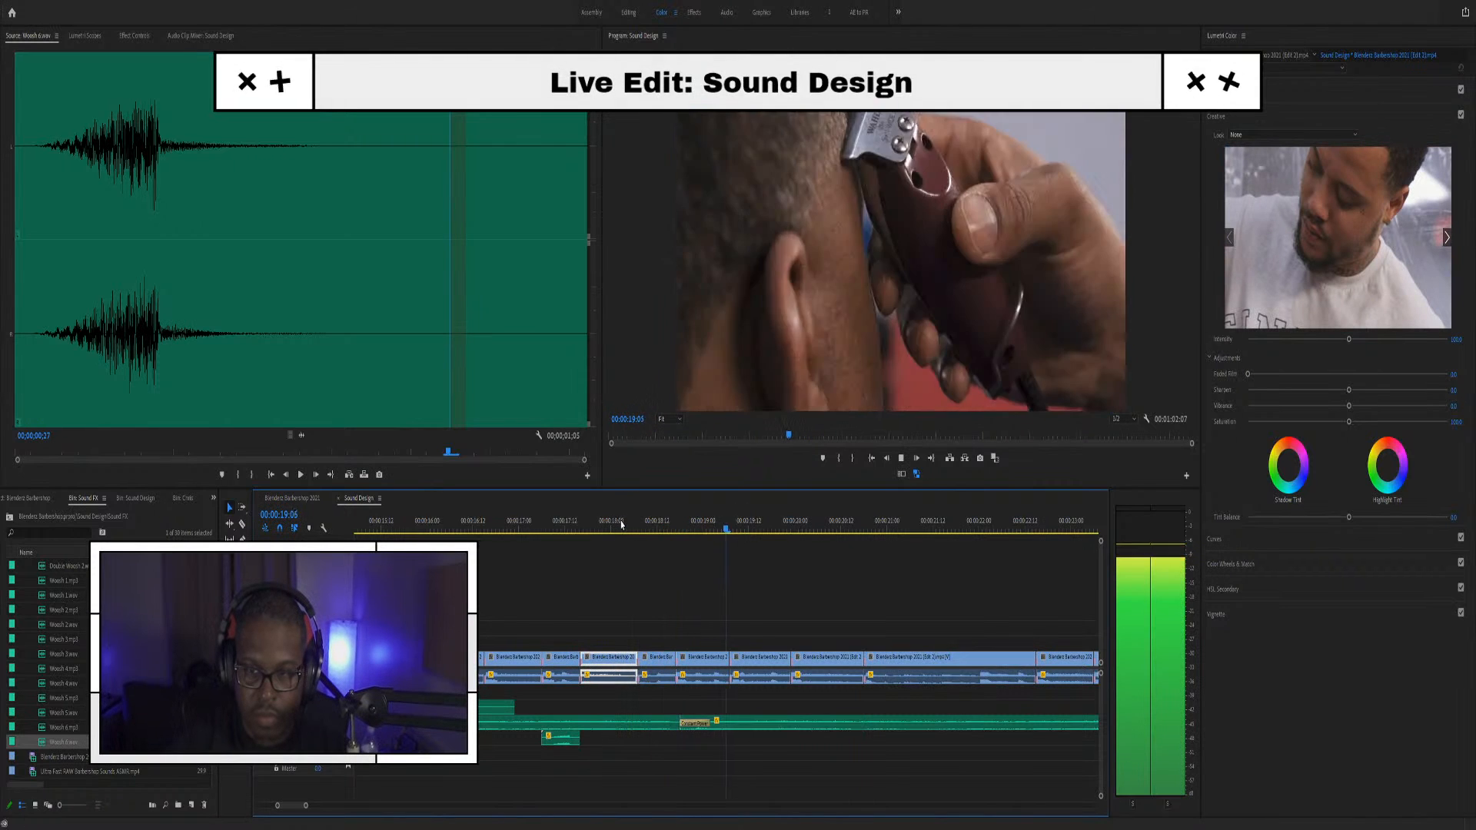
click(474, 525)
key(space)
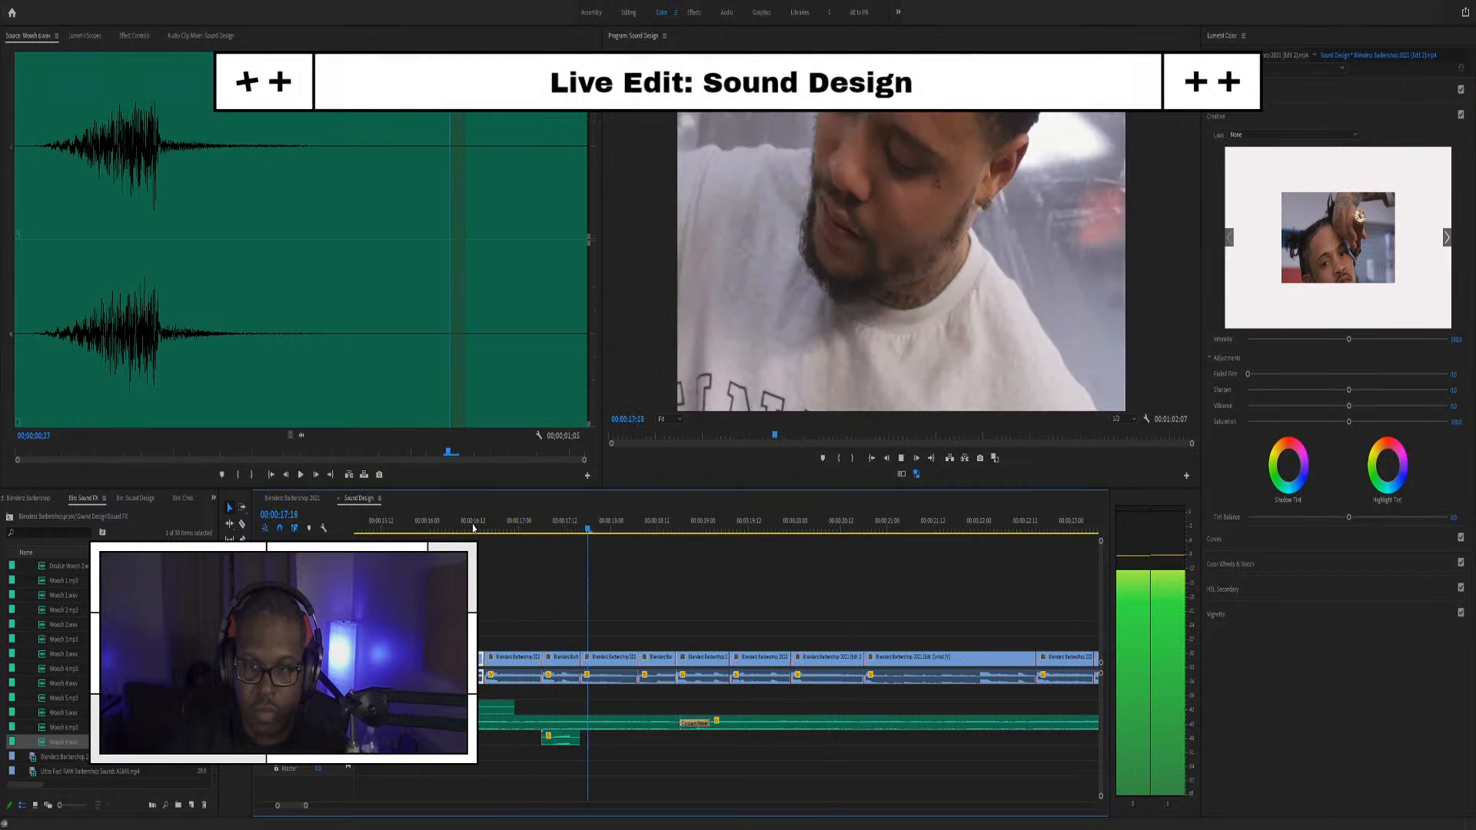
key(space)
Slow down the Woosh 6 clip so it lasts about twice as long
click(561, 738)
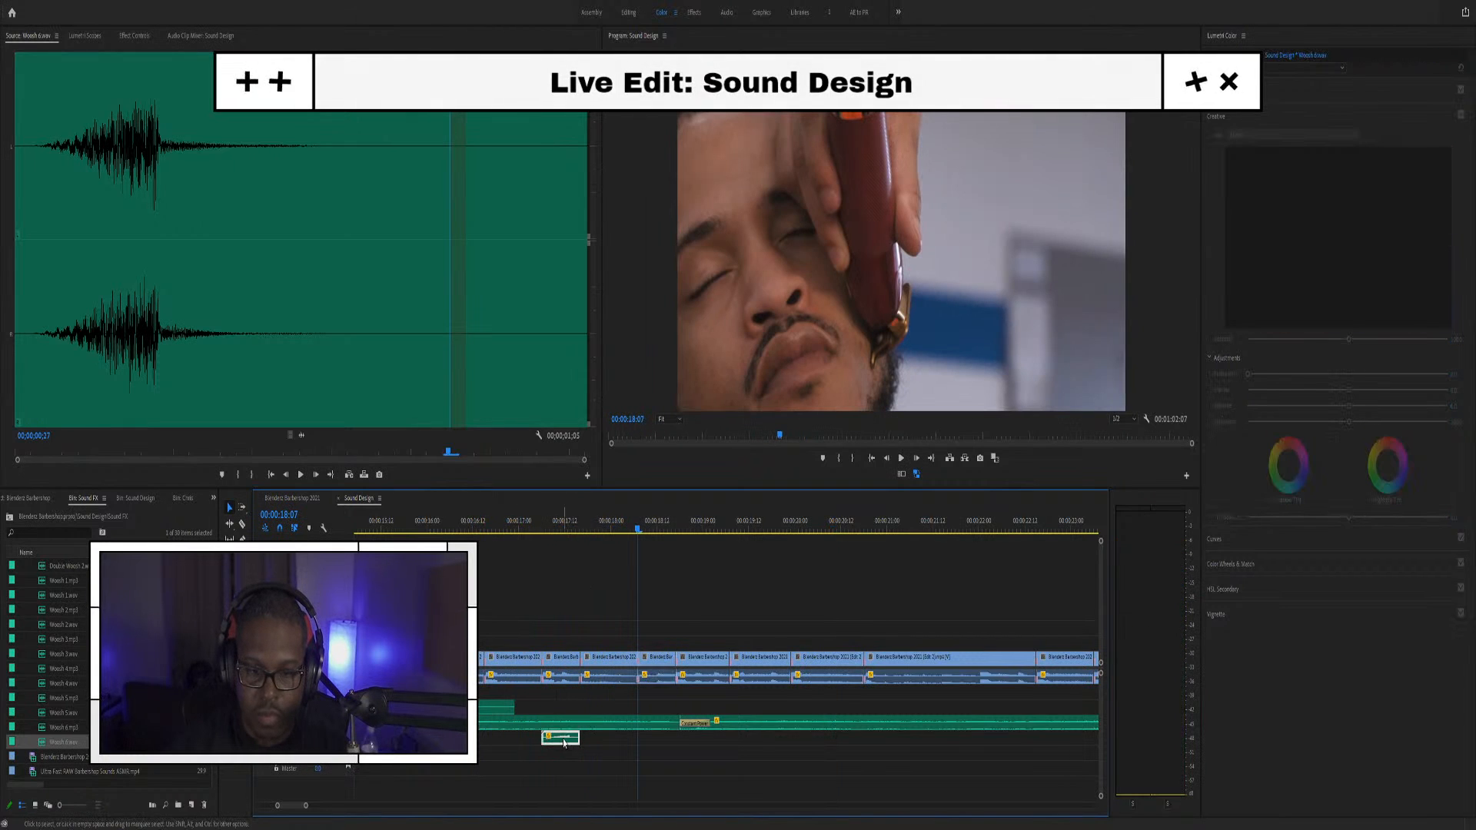
key(g)
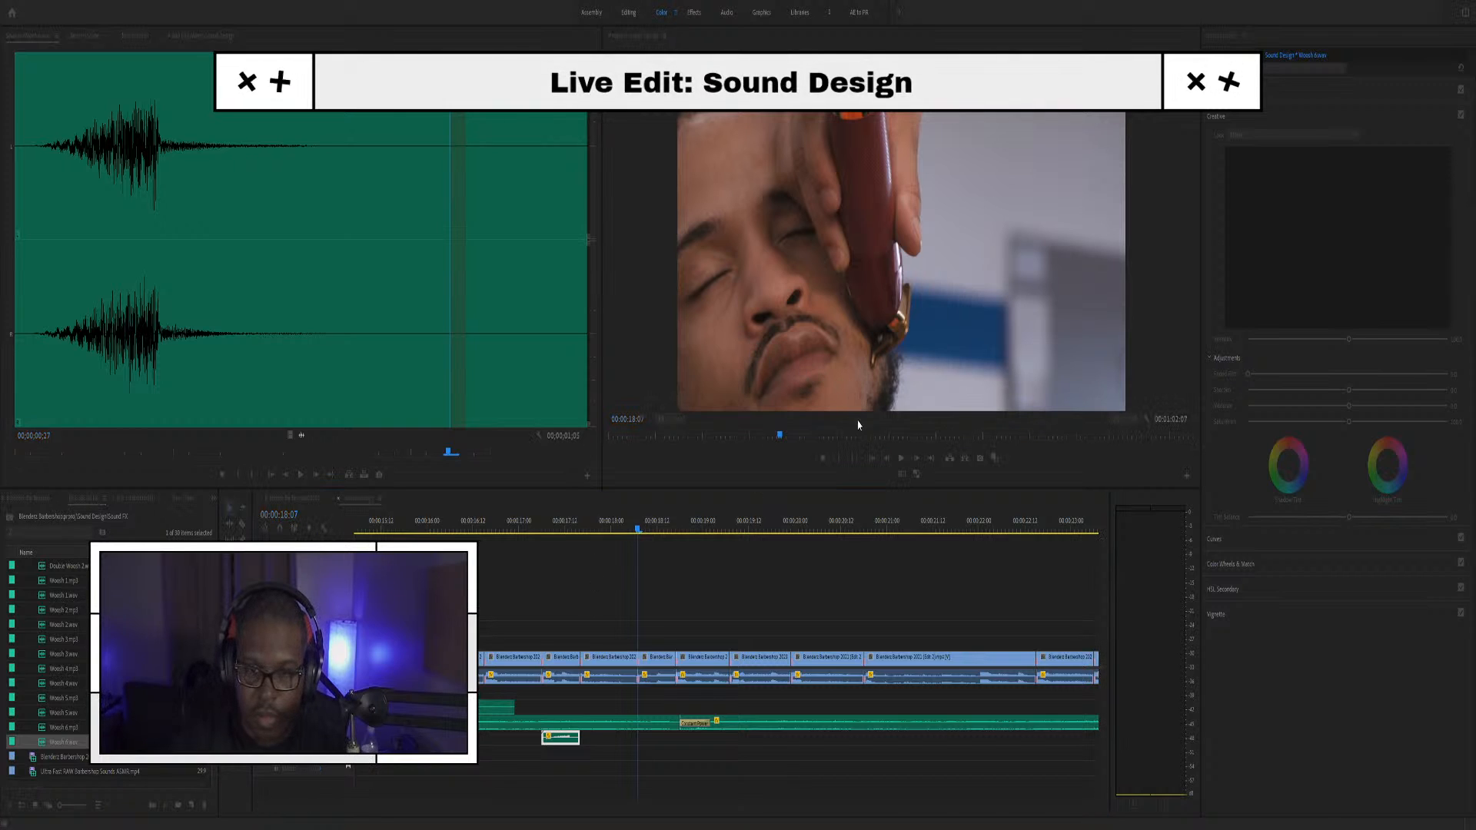
drag(754, 385, 742, 380)
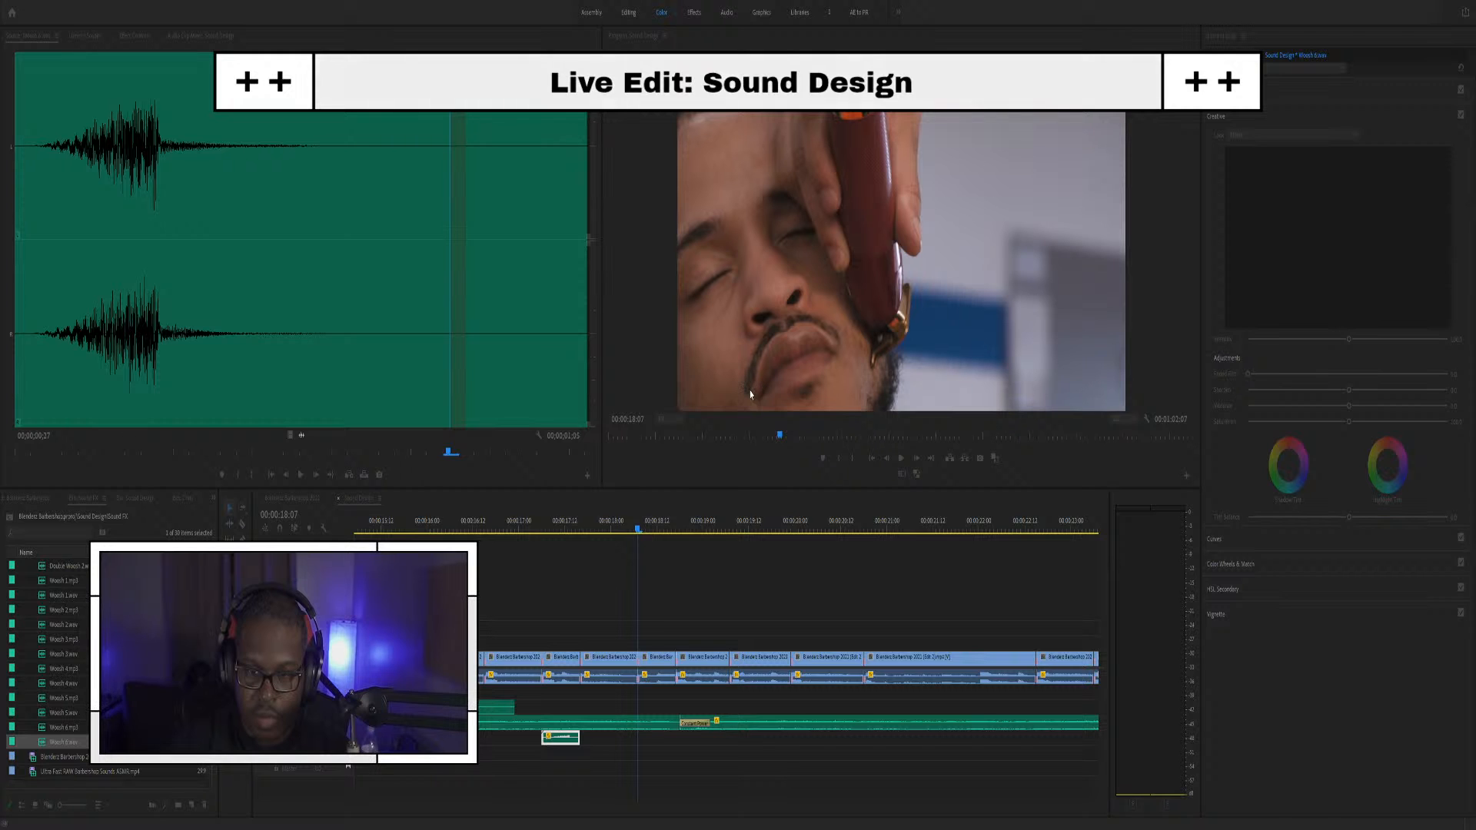
click(722, 479)
Play the slowed Woosh 6 clip several times from about 00:00:17:02 to check its timing against the cuts
click(528, 527)
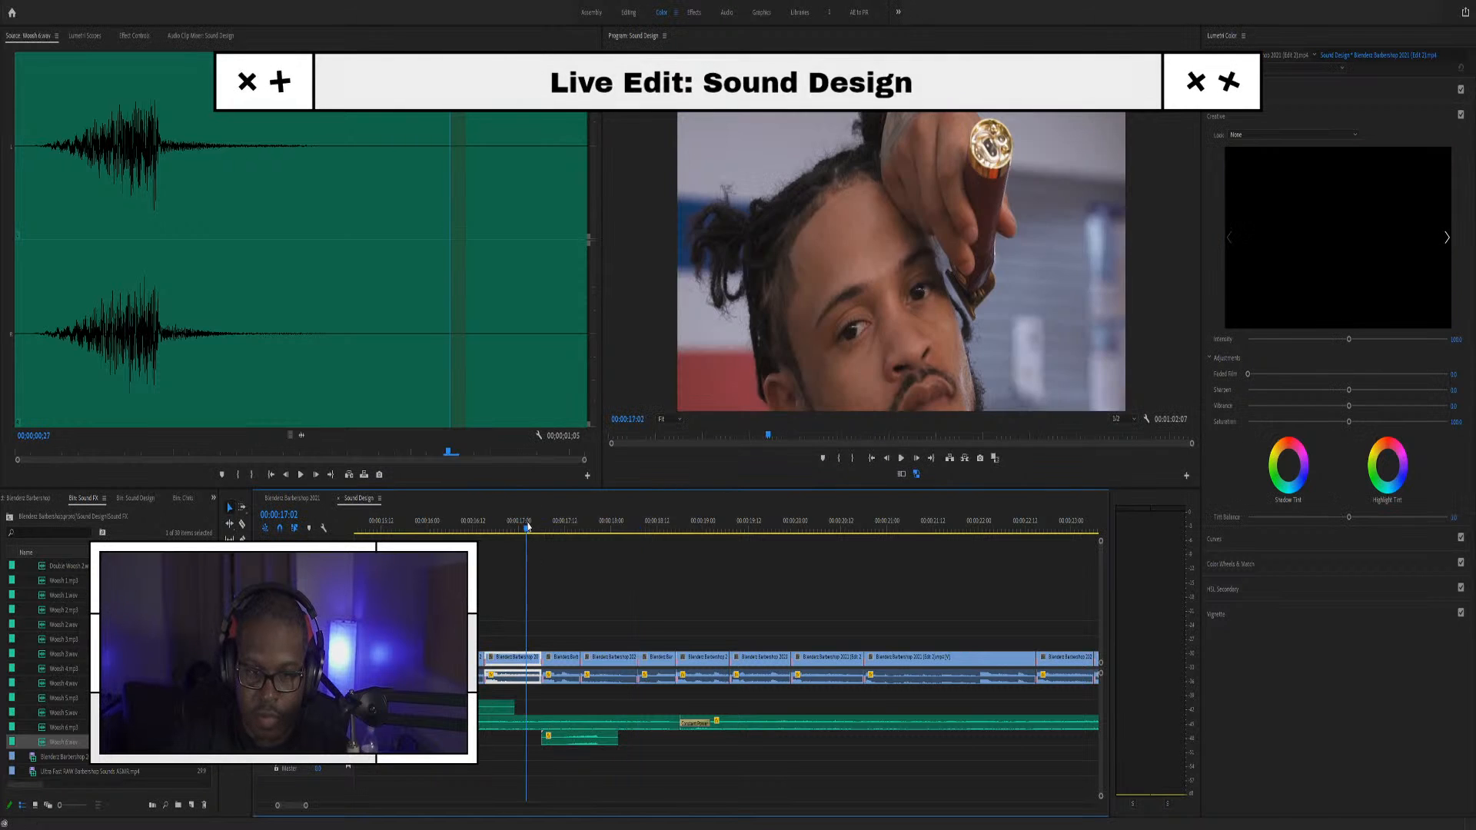
key(space)
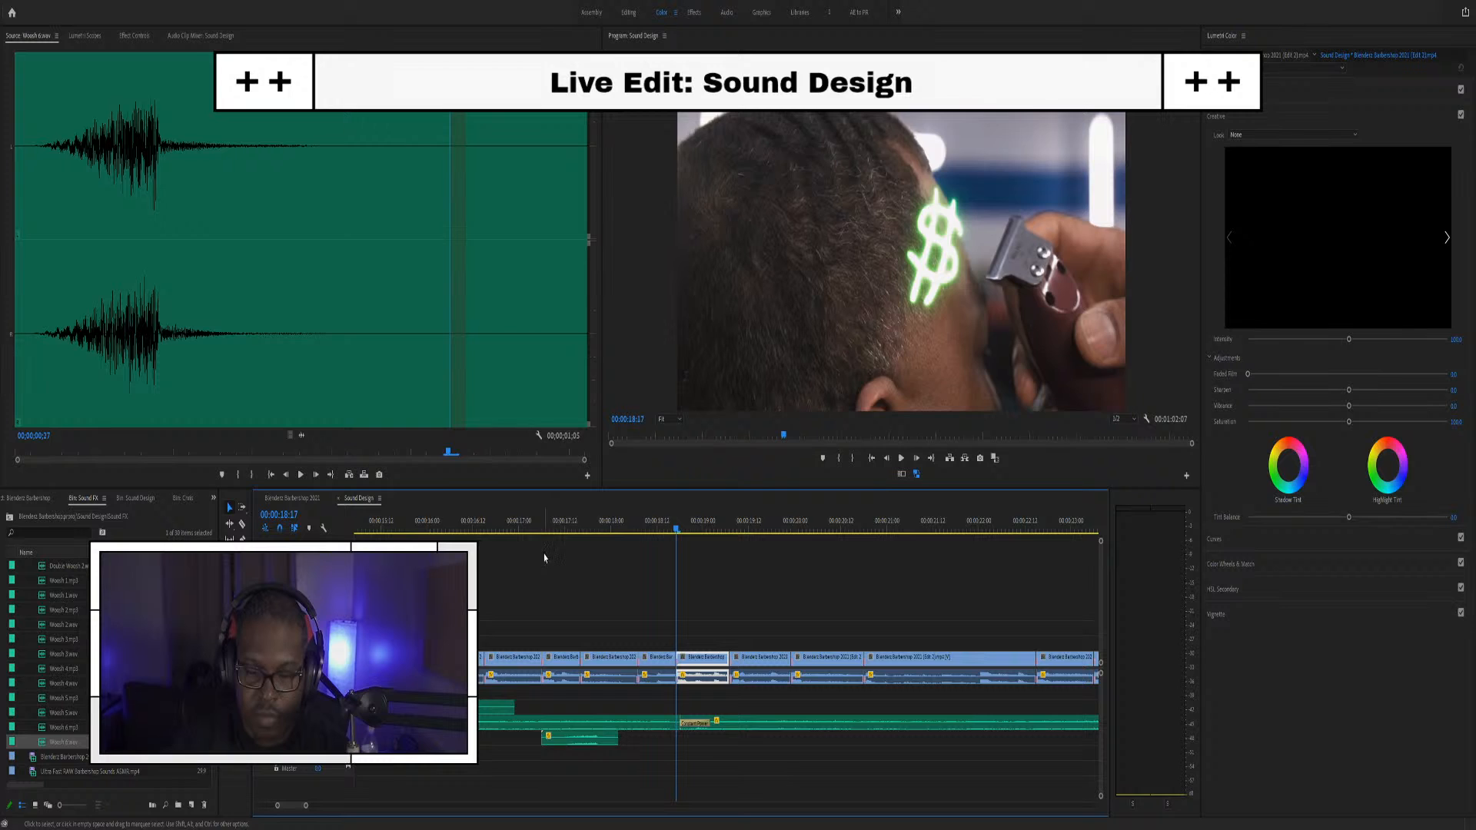
click(542, 520)
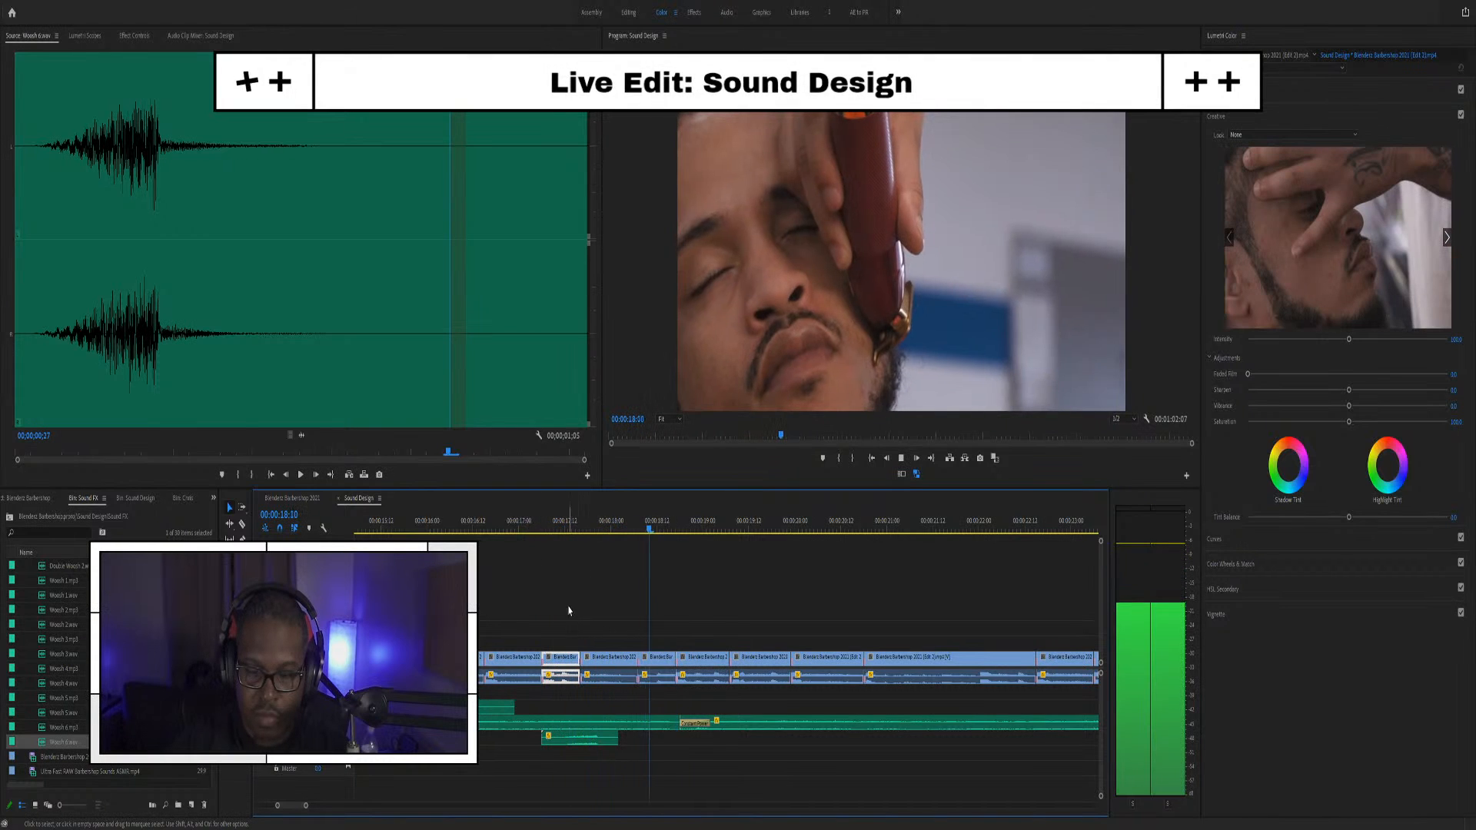
click(516, 528)
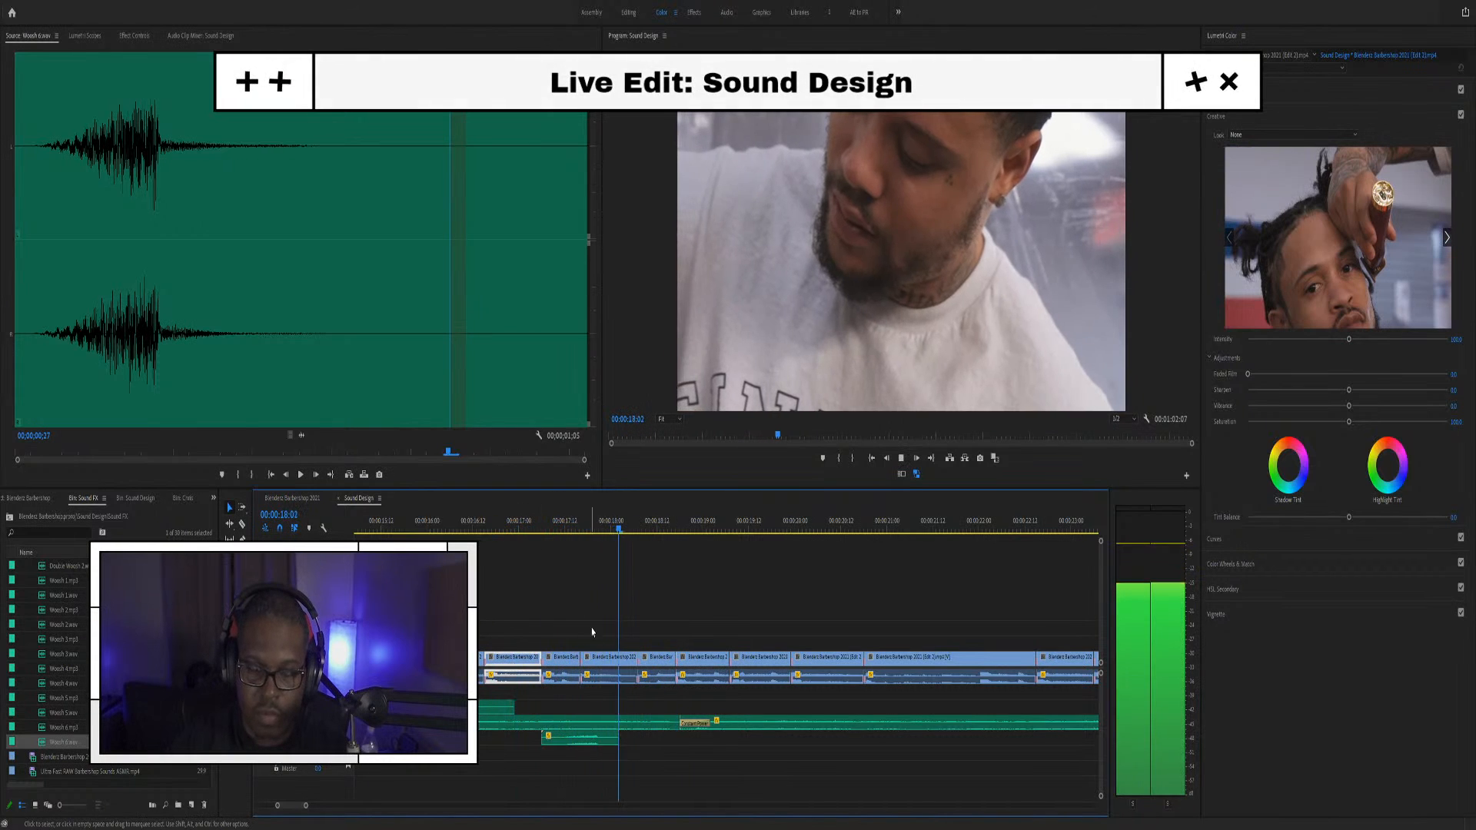
Shift the slowed Woosh 6 clip about 5 frames earlier on its track and play it back against the cuts
scroll(563, 736, up, 4)
click(508, 736)
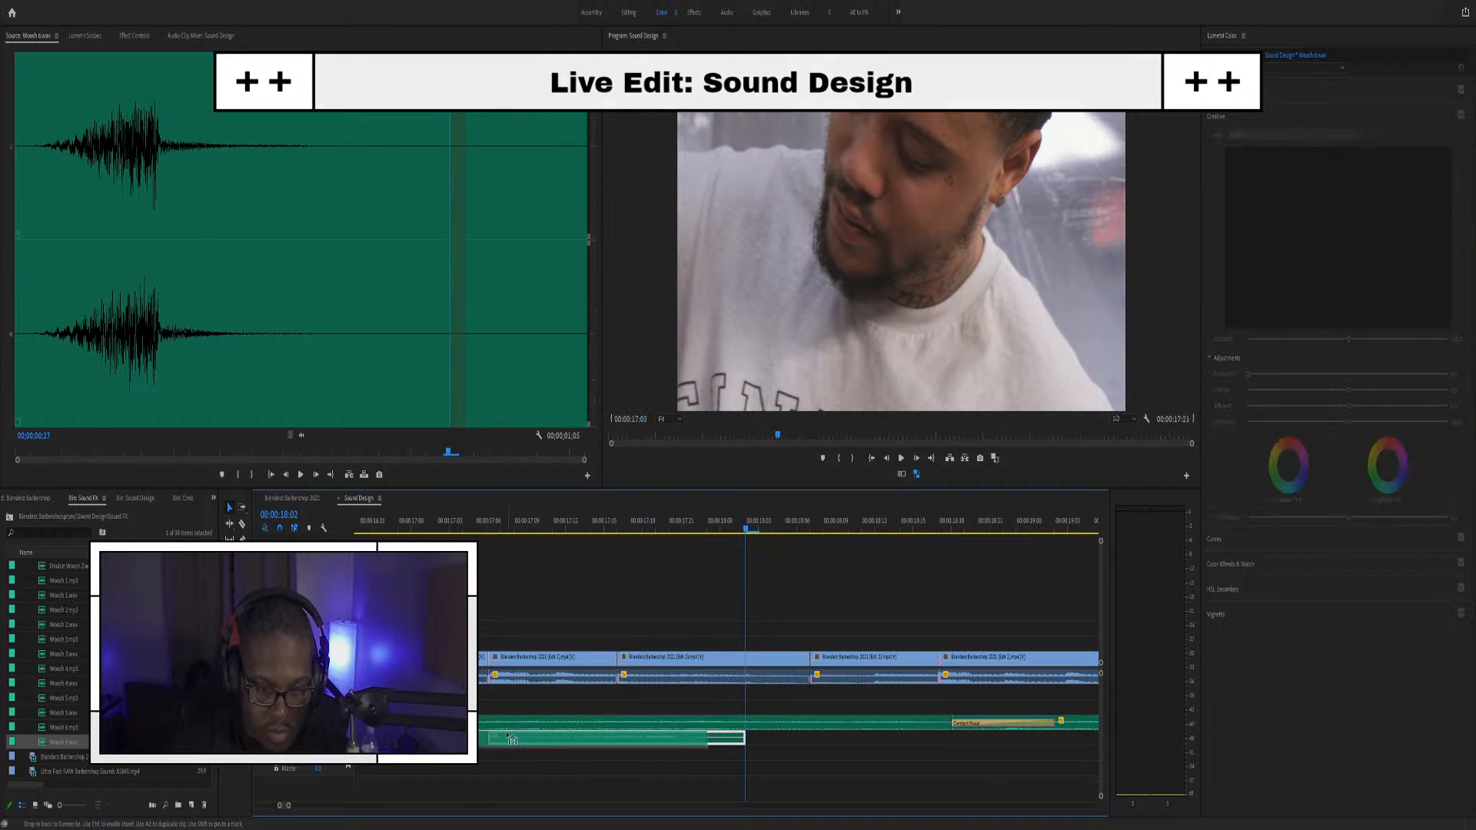
mouse_move(519, 738)
mouse_down()
mouse_move(498, 731)
mouse_move(507, 740)
mouse_up()
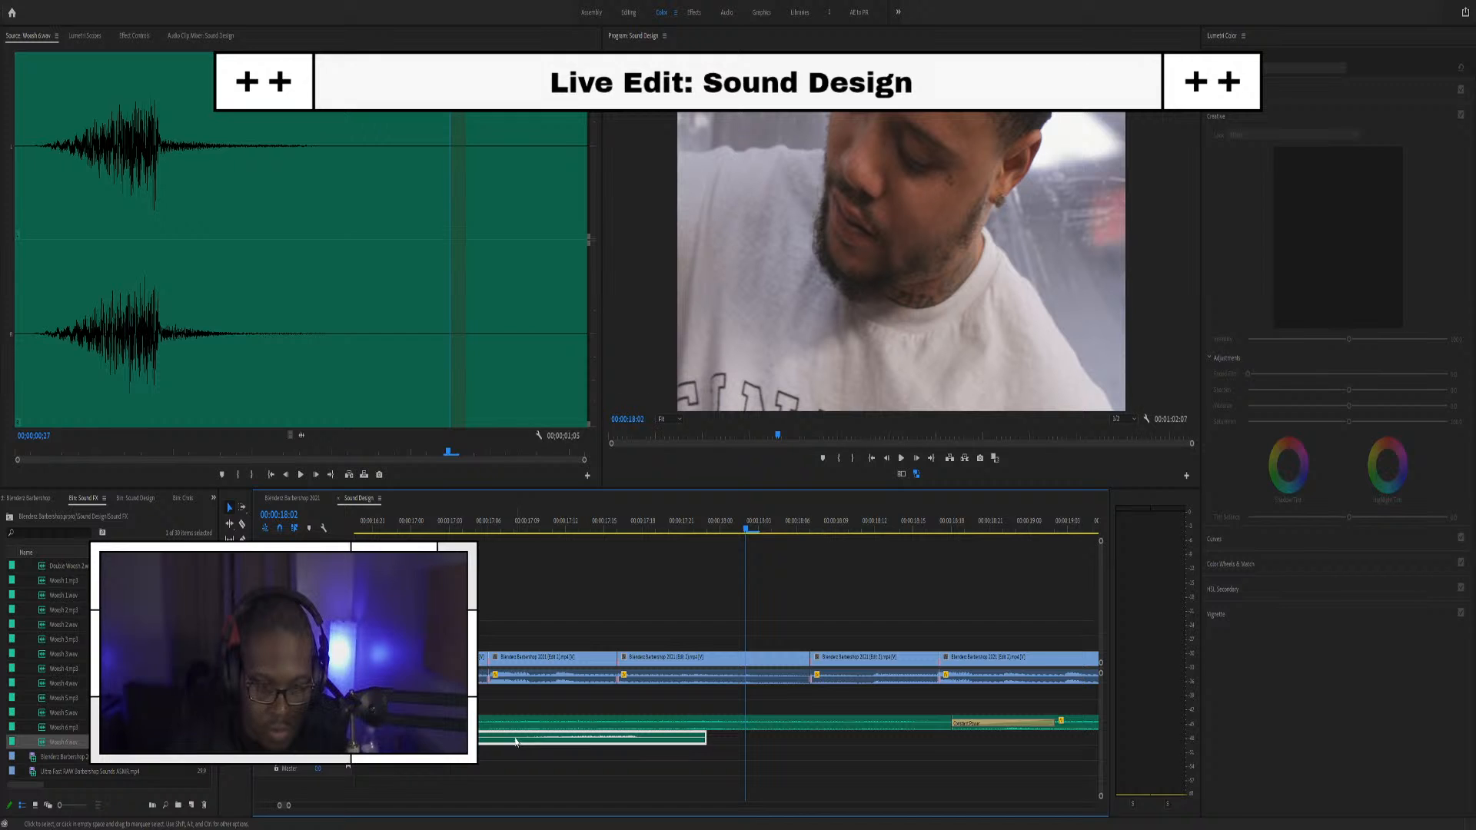
drag(514, 746, 502, 739)
click(436, 528)
key(space)
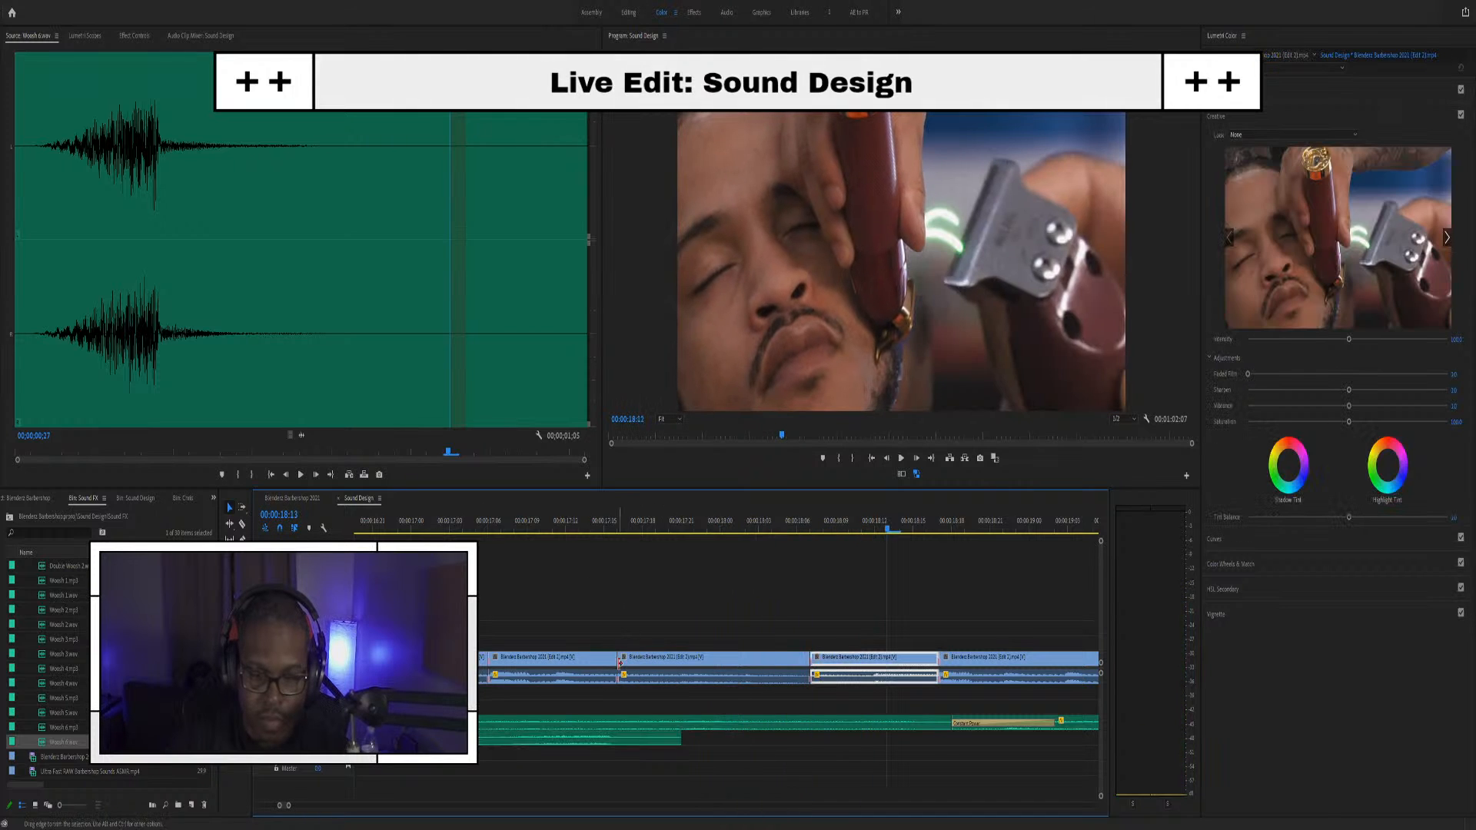
Play the shots following the Woosh 6 clip and park the playhead on the cut at 00:00:18:07
key(minus)
key(minus)
click(582, 521)
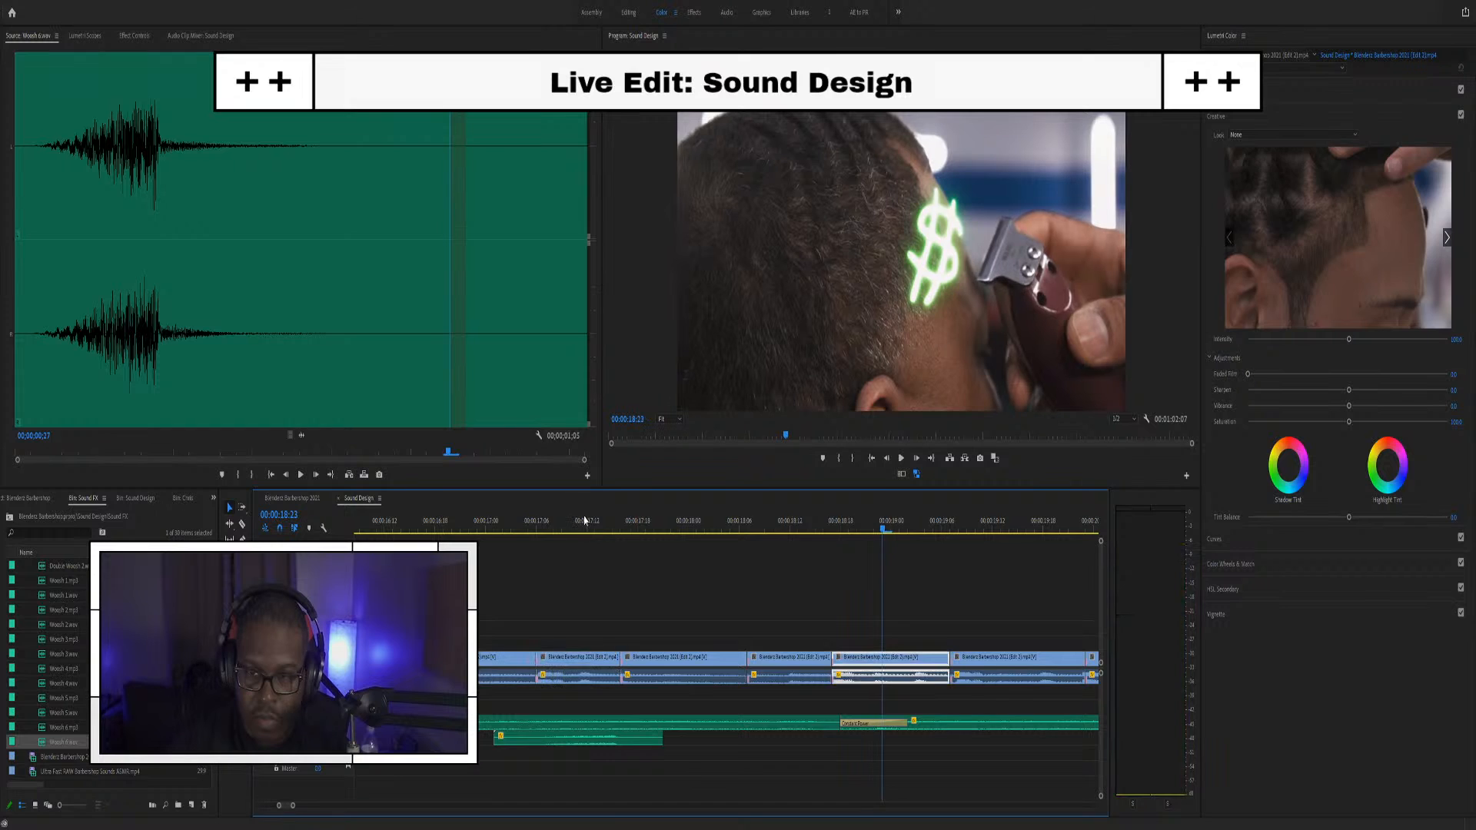
click(733, 525)
key(space)
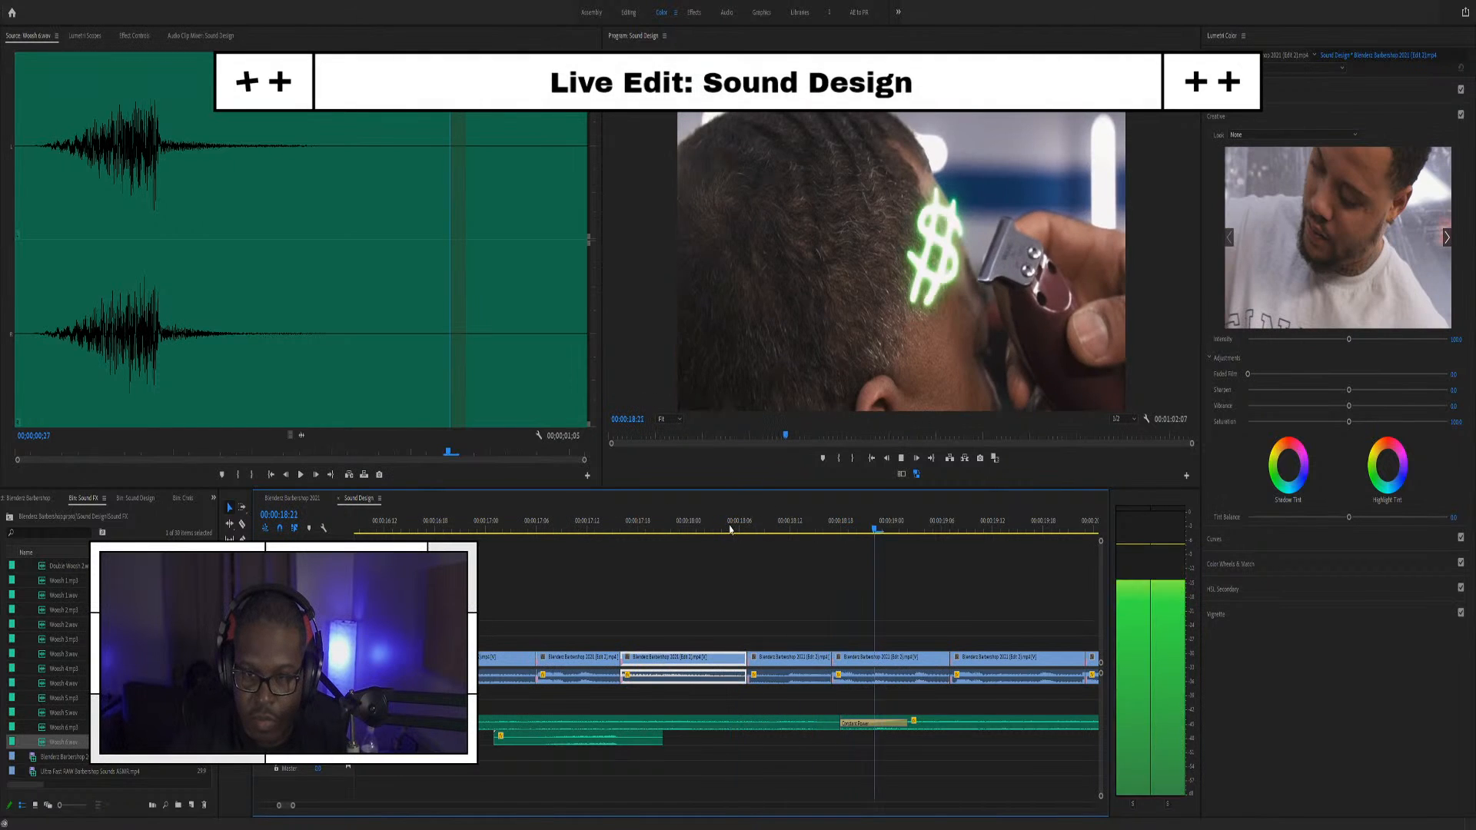
key(space)
drag(751, 531, 829, 525)
click(750, 525)
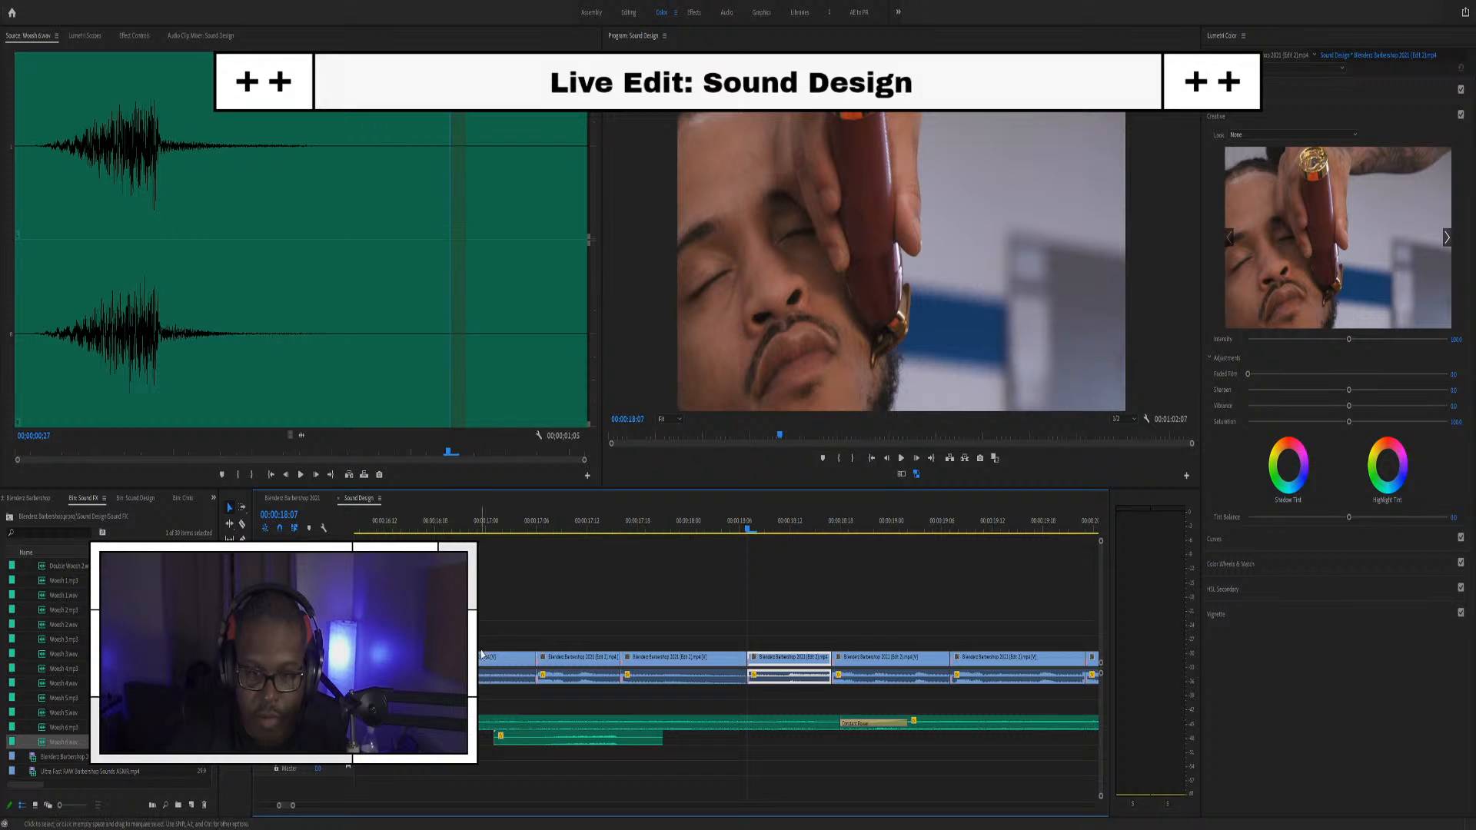
Collapse the Woosh folder, then open and audition the first sound in the banknote-counting folder
scroll(50, 669, up, 3)
scroll(38, 669, up, 2)
click(23, 669)
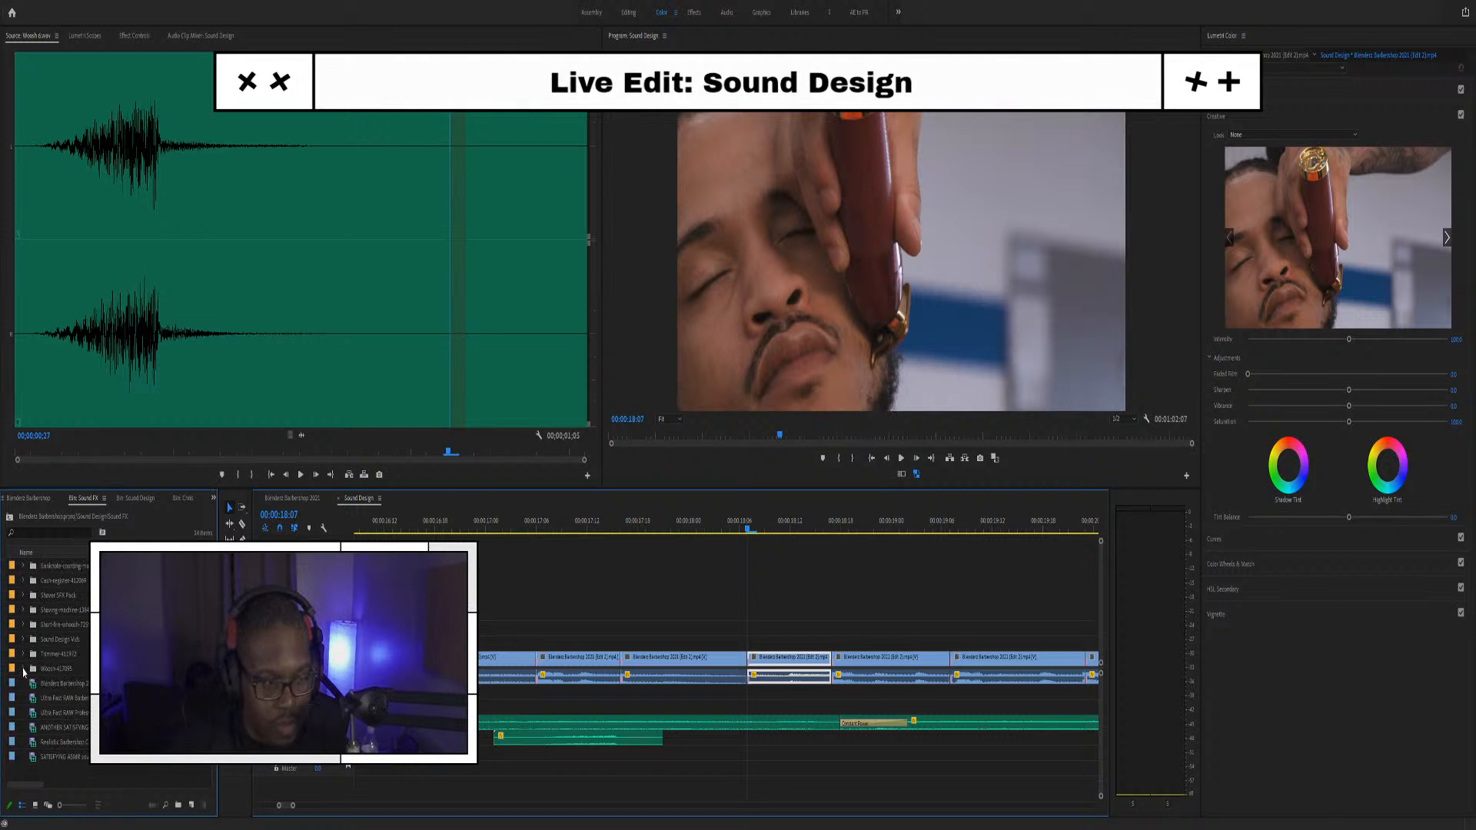
click(24, 565)
click(31, 582)
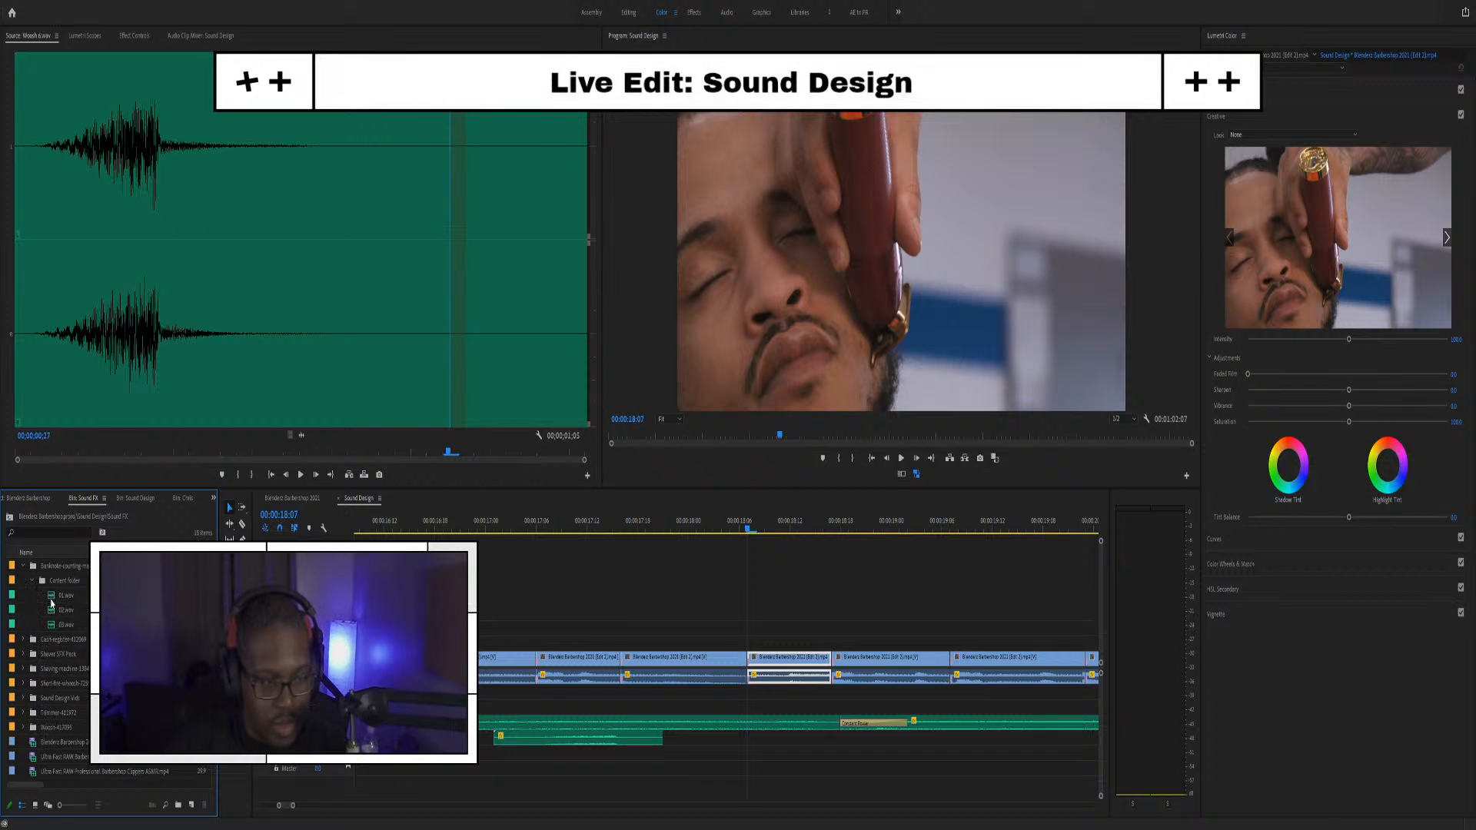
double_click(52, 599)
key(space)
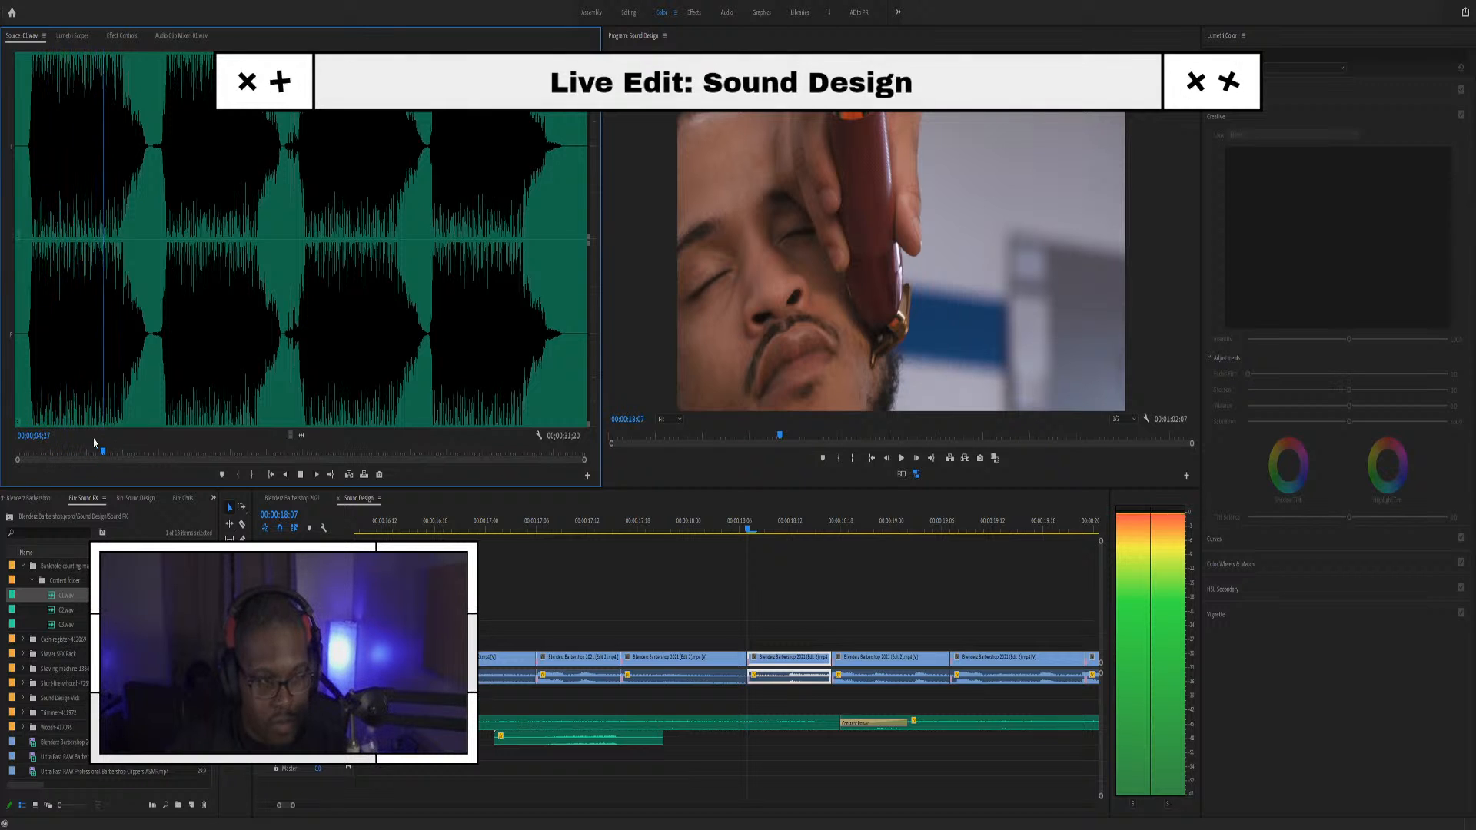
Mark a section of about 1 second in the banknote-counting sound and place it below the Woosh 6 track, starting where Woosh 6 ends
key(space)
drag(81, 454, 111, 459)
key(i)
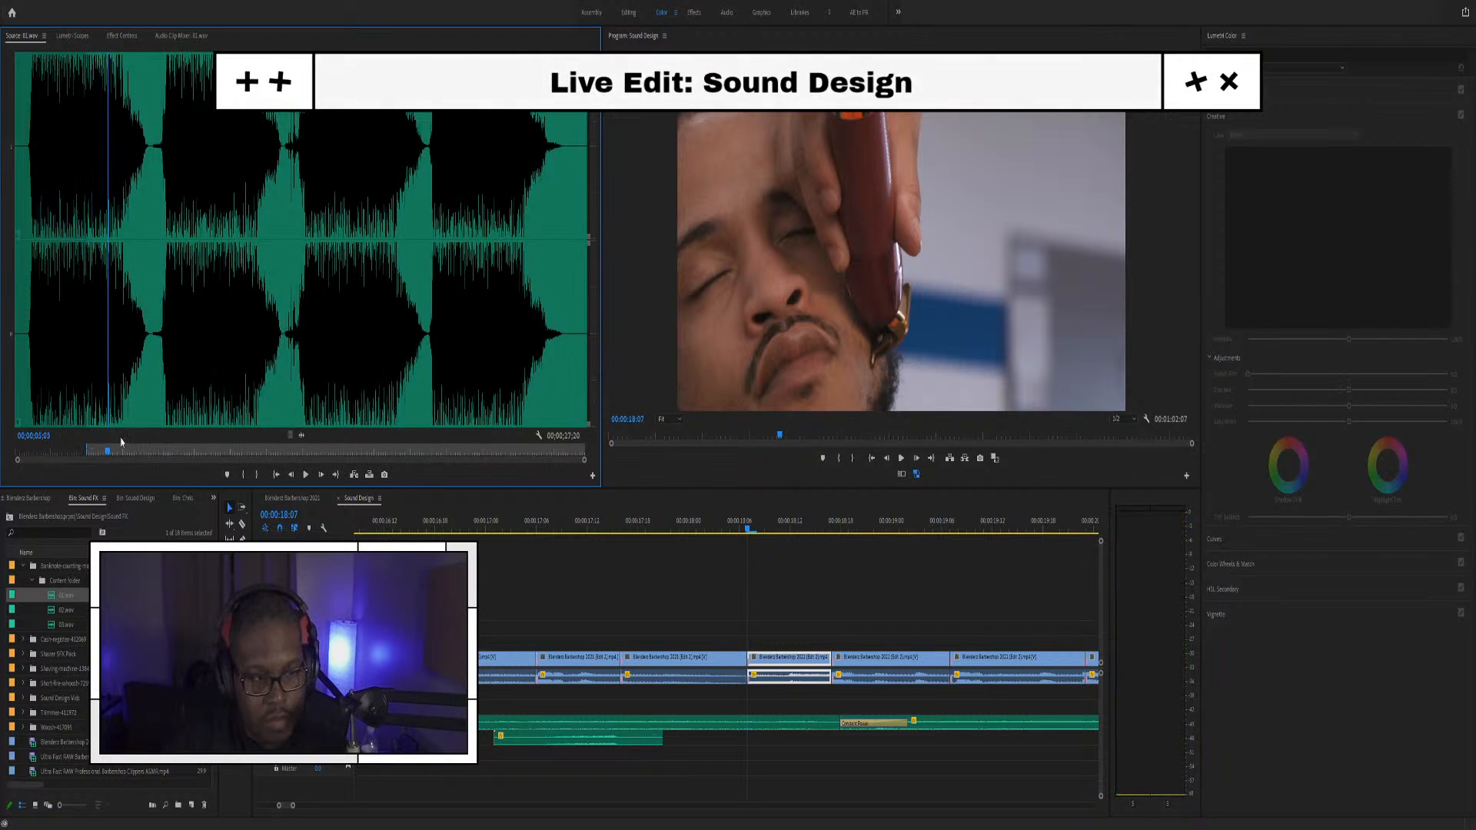
key(o)
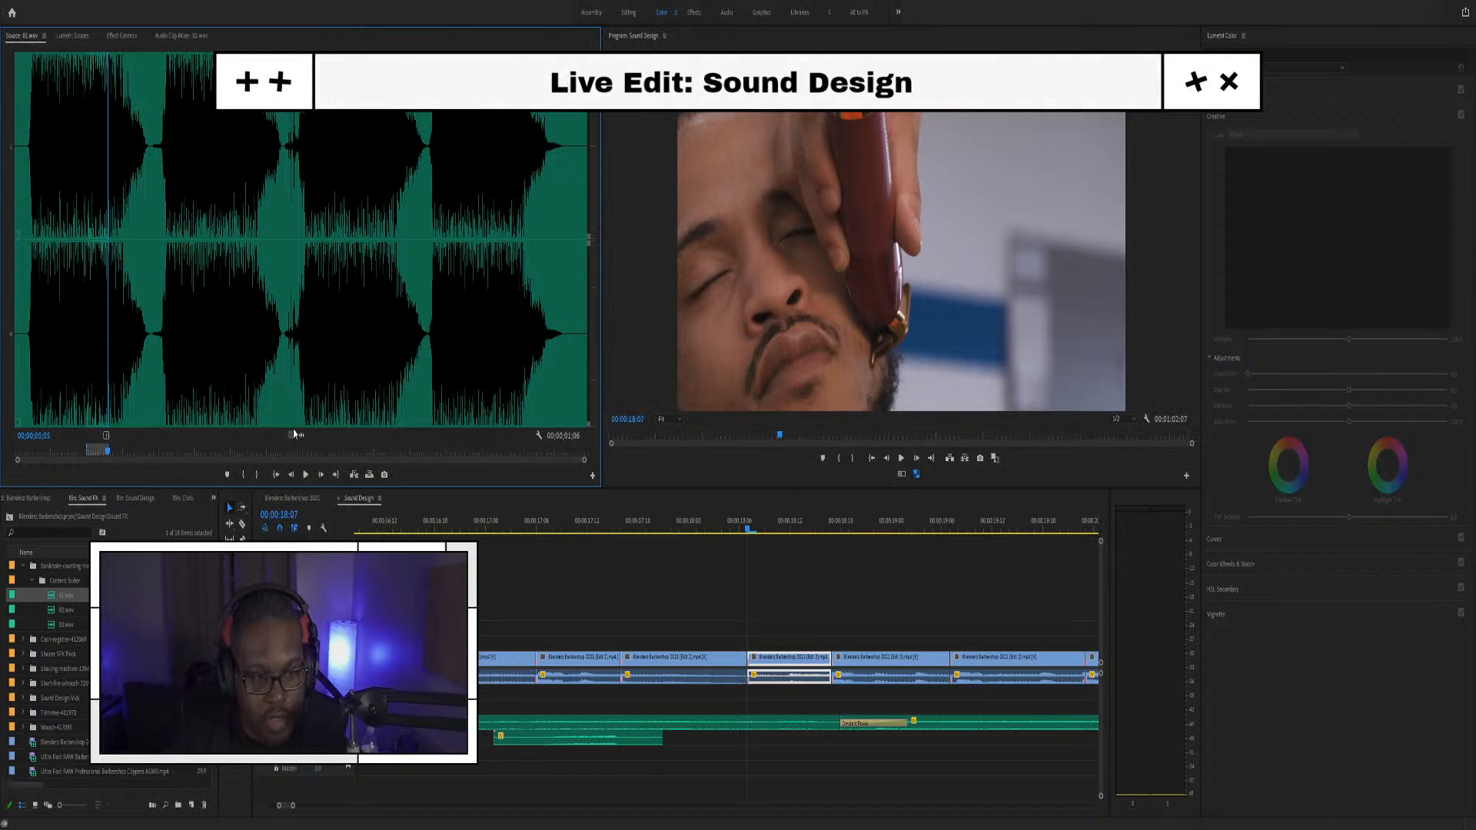
drag(301, 433, 665, 761)
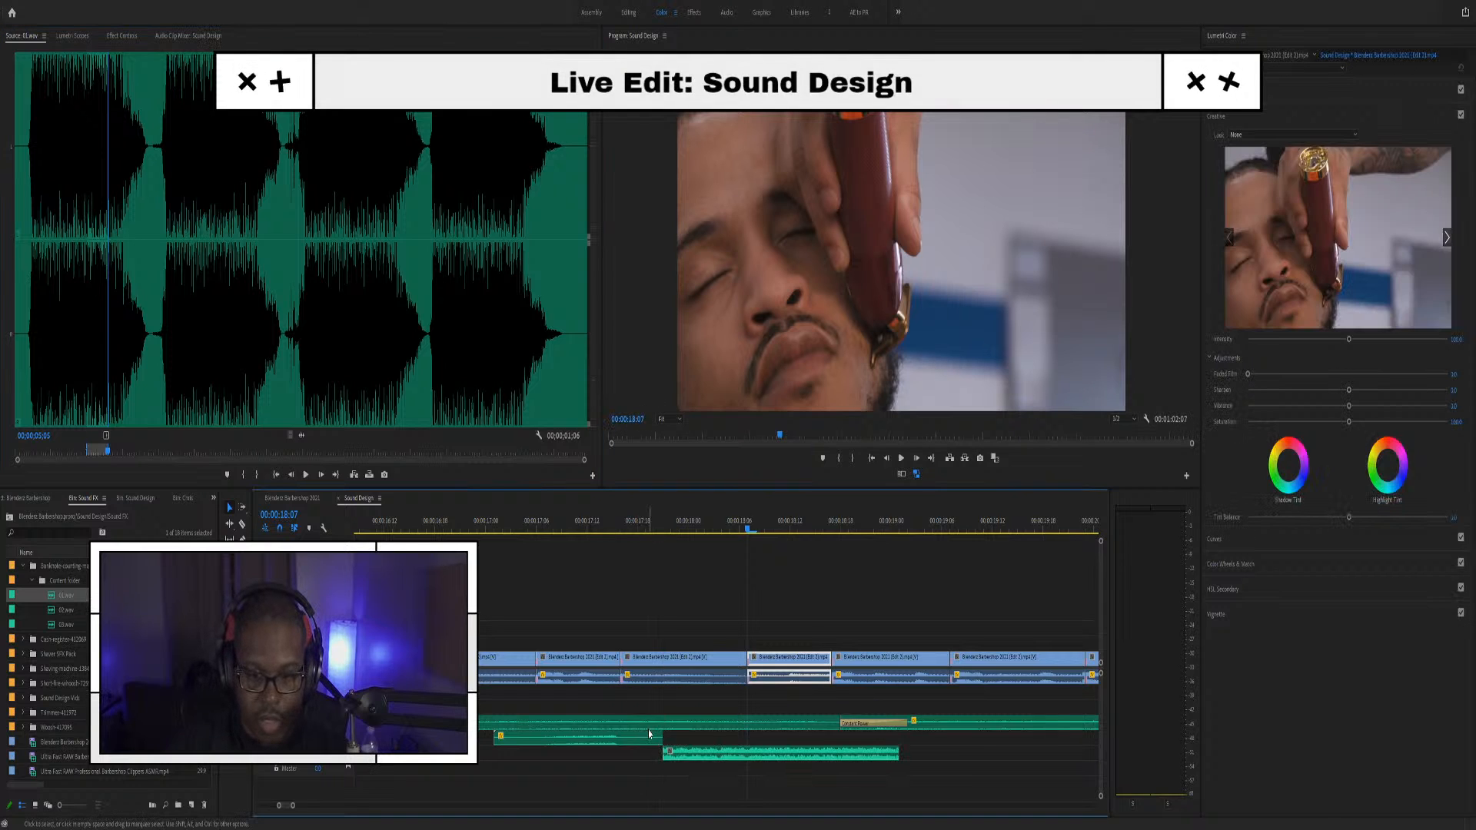
Adjust the audio gain of the banknote-counting clip and play it with the surrounding shots
click(714, 755)
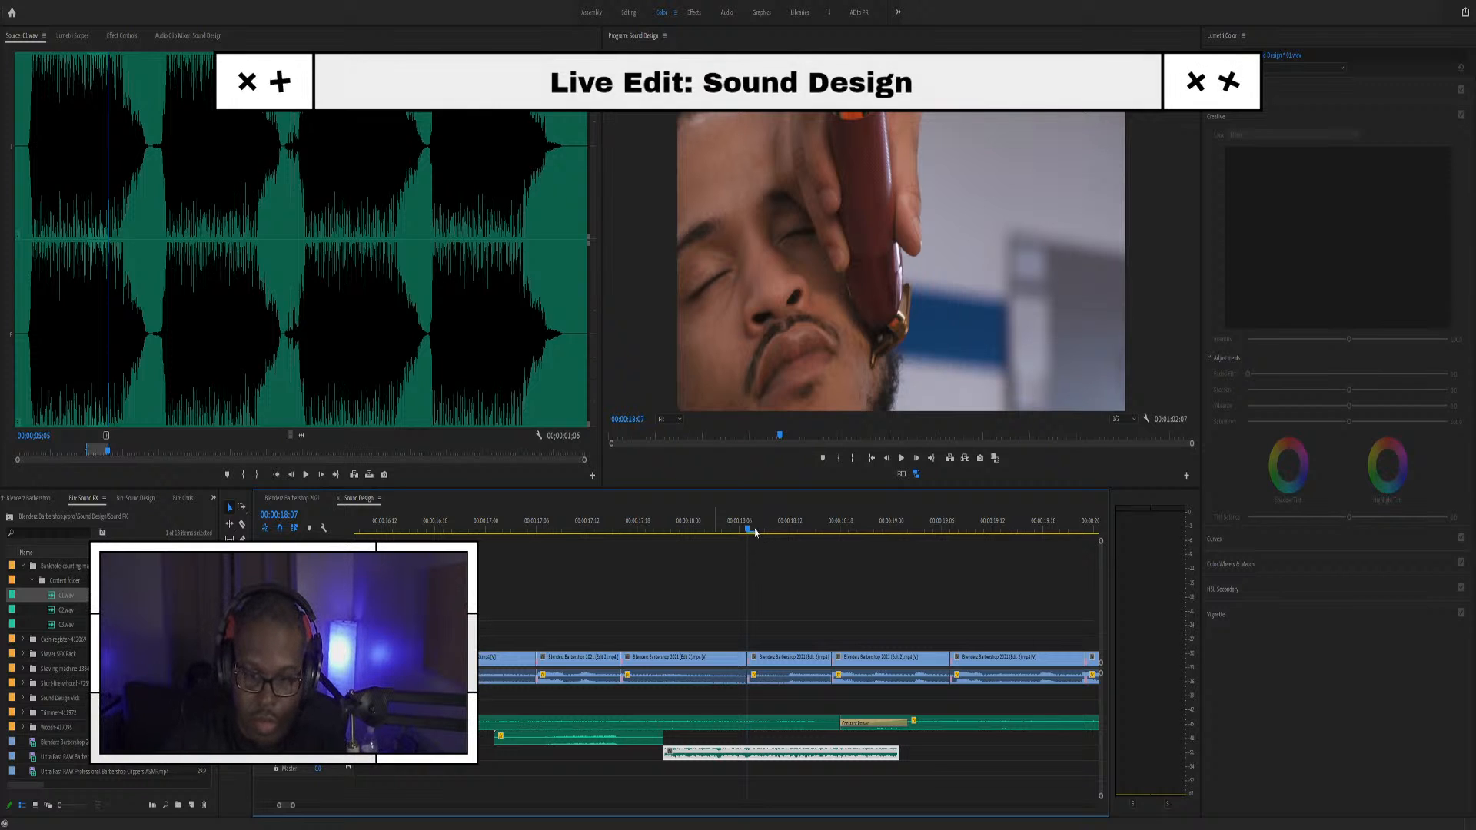
key(g)
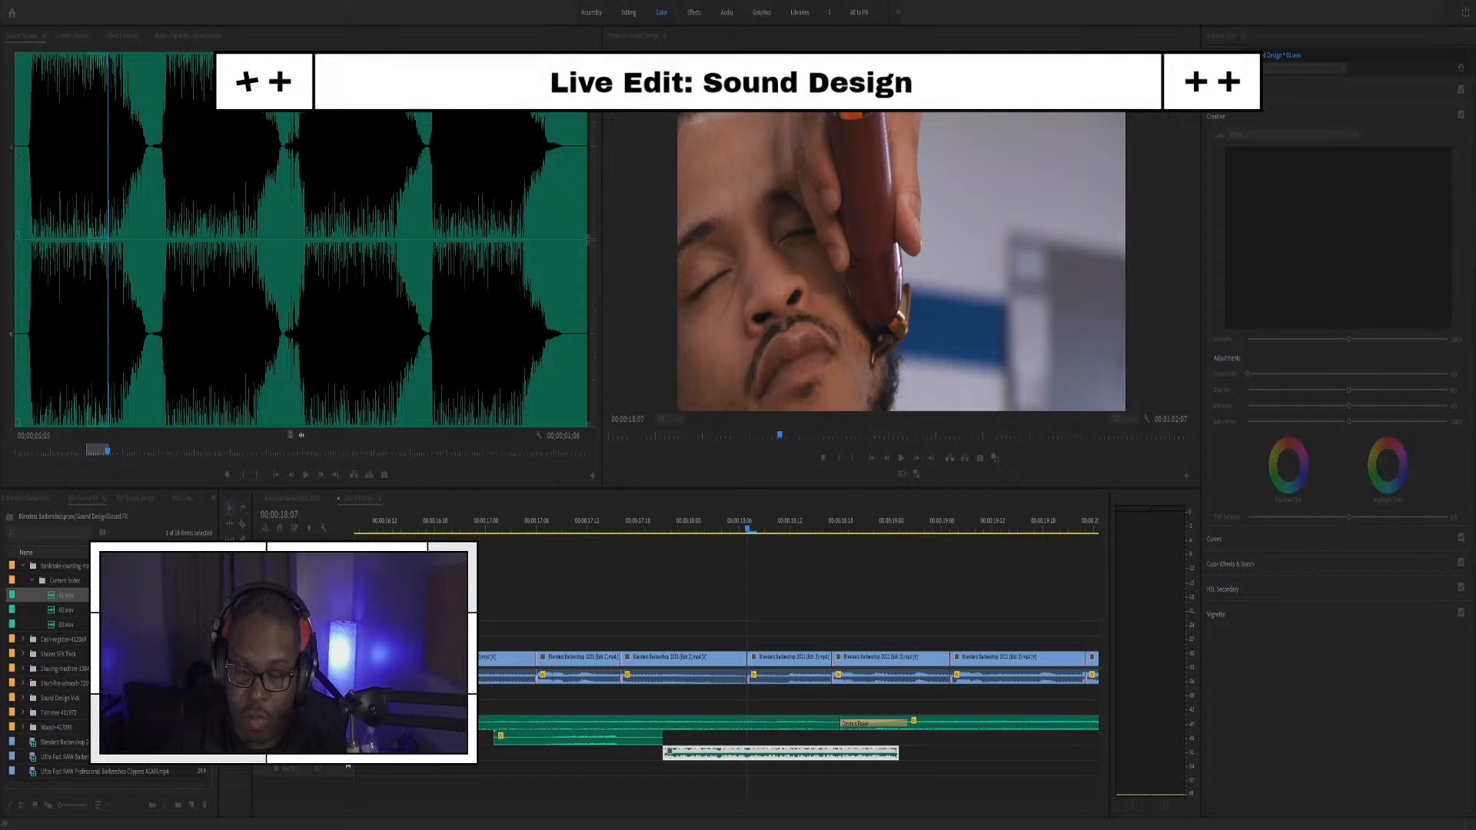
key(Return)
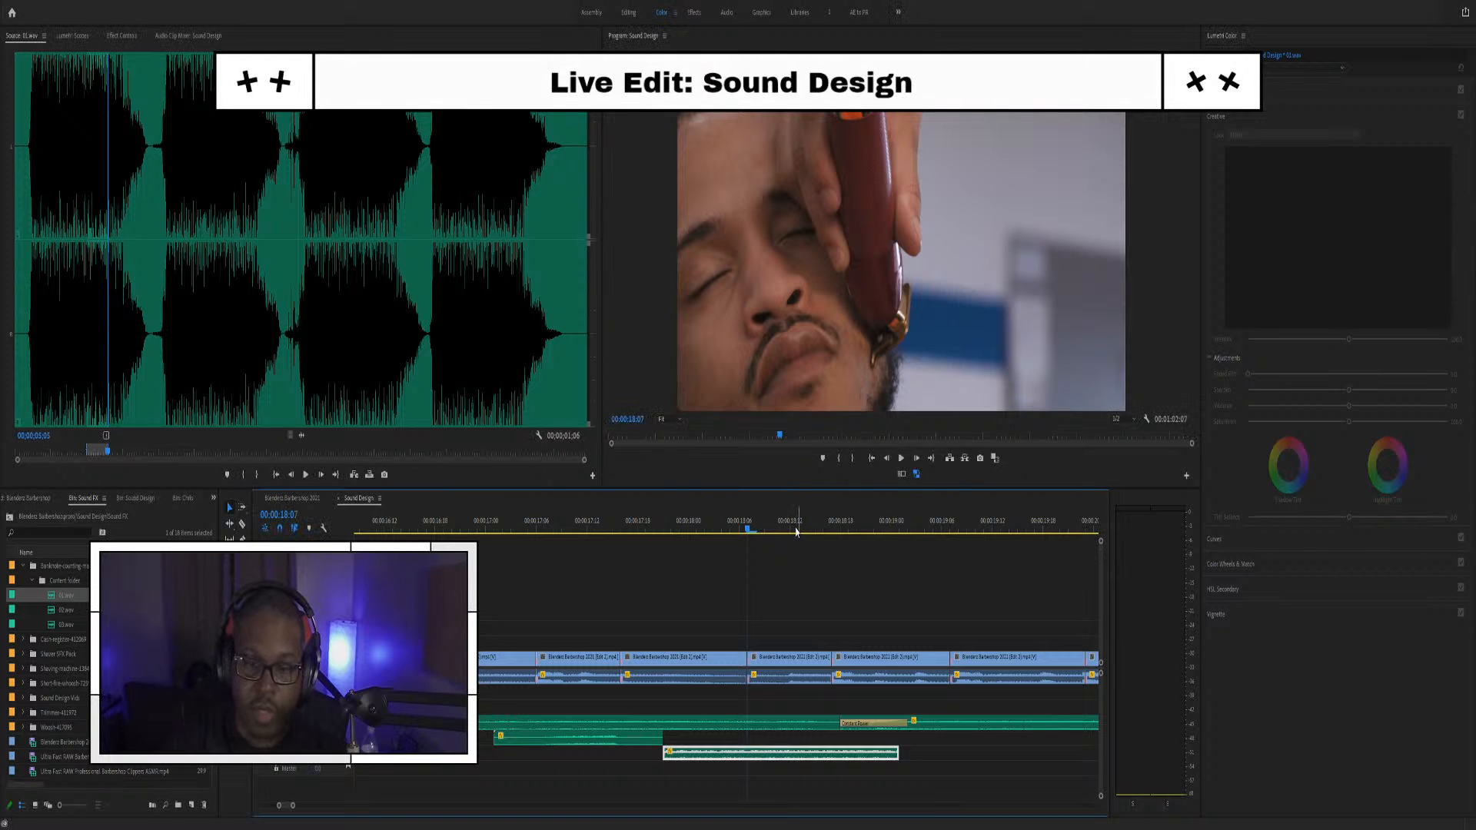
click(655, 530)
key(space)
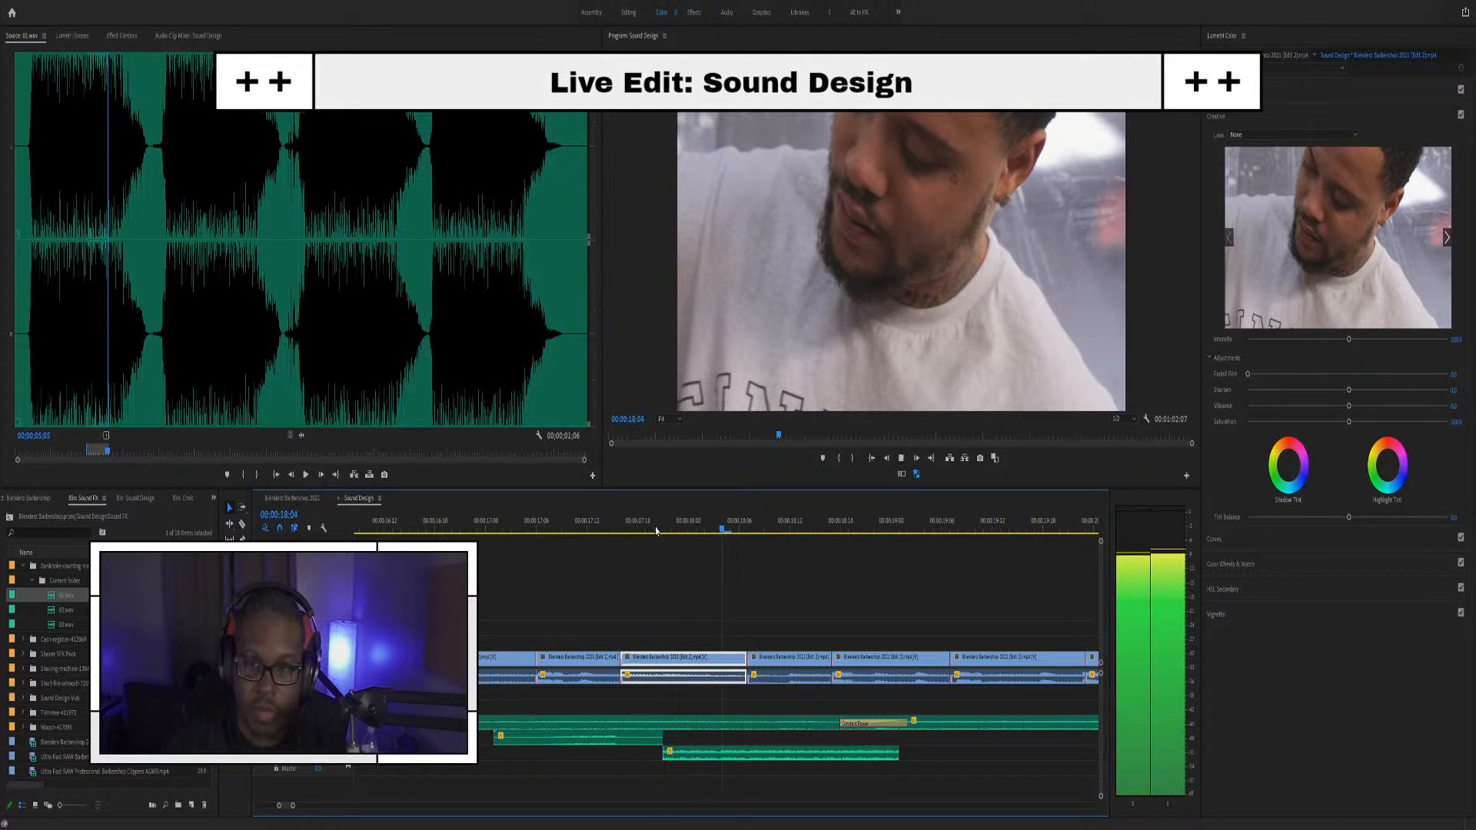
Try the banknote-counting clip at the 00:00:18:07 cut, then delete it from the timeline
drag(737, 752, 821, 749)
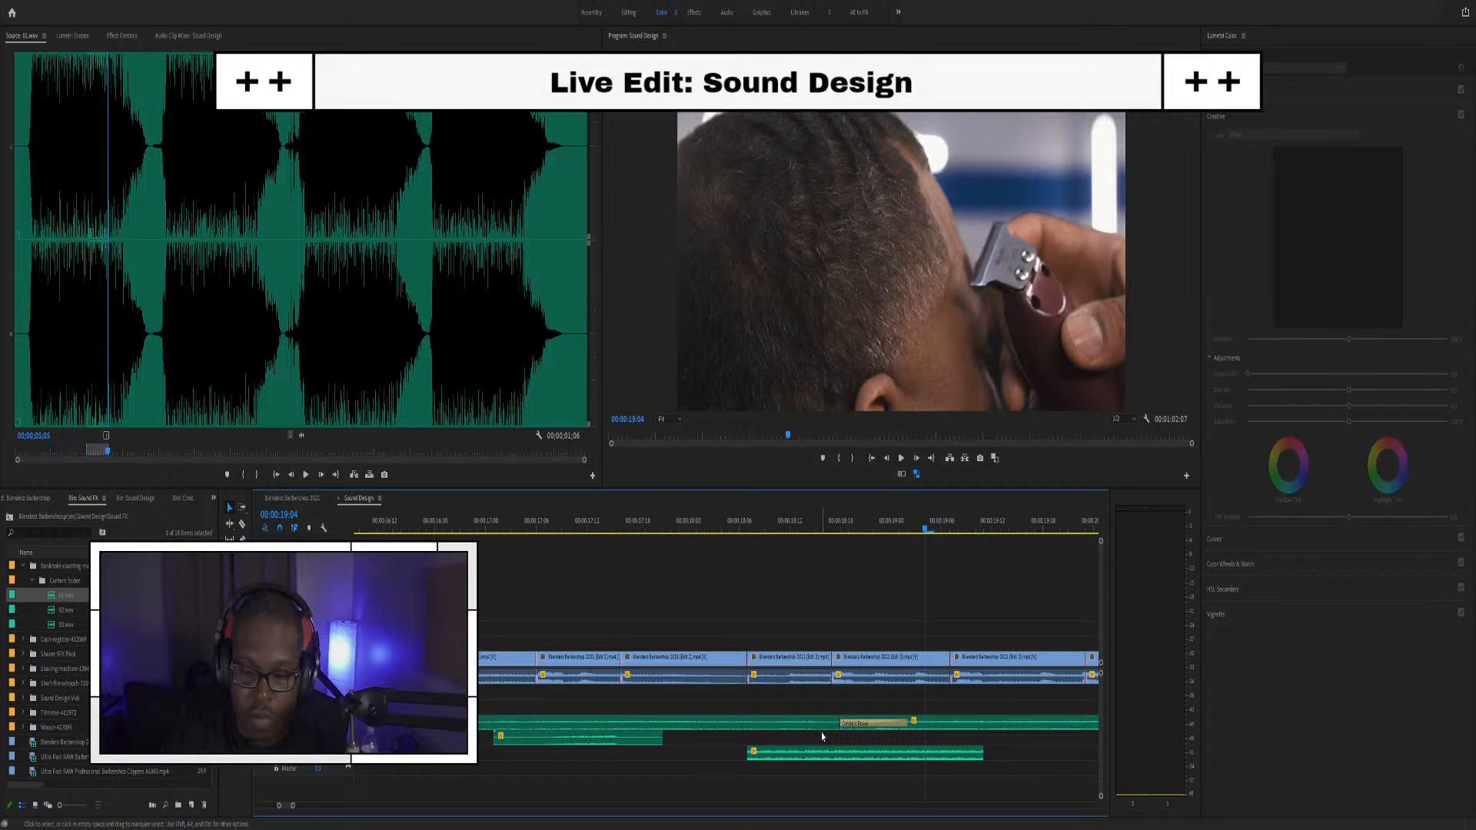
click(895, 750)
key(Delete)
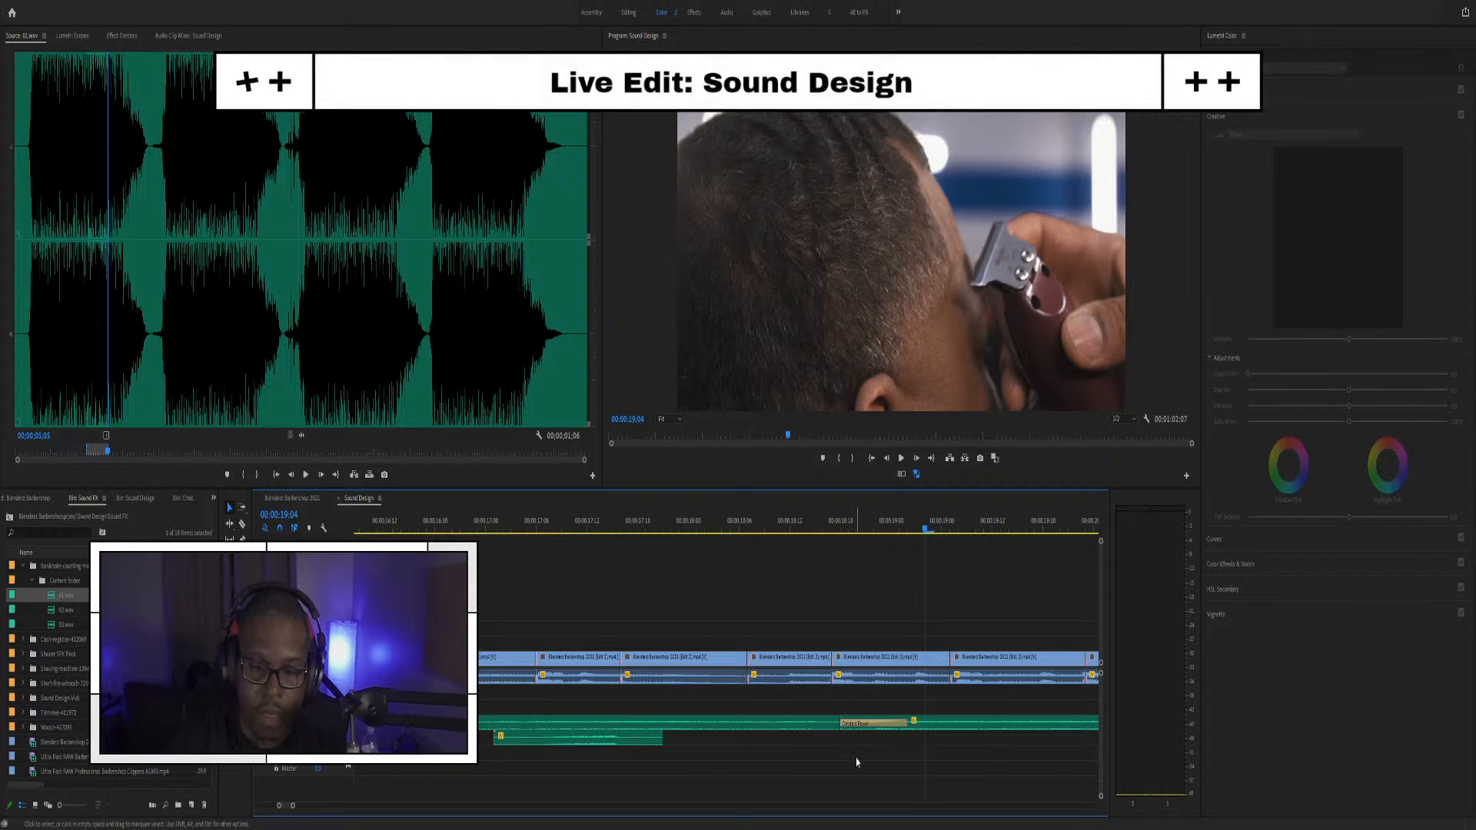
Audition the sixth and seventh sounds in the Short Fire Whoosh folder
click(32, 580)
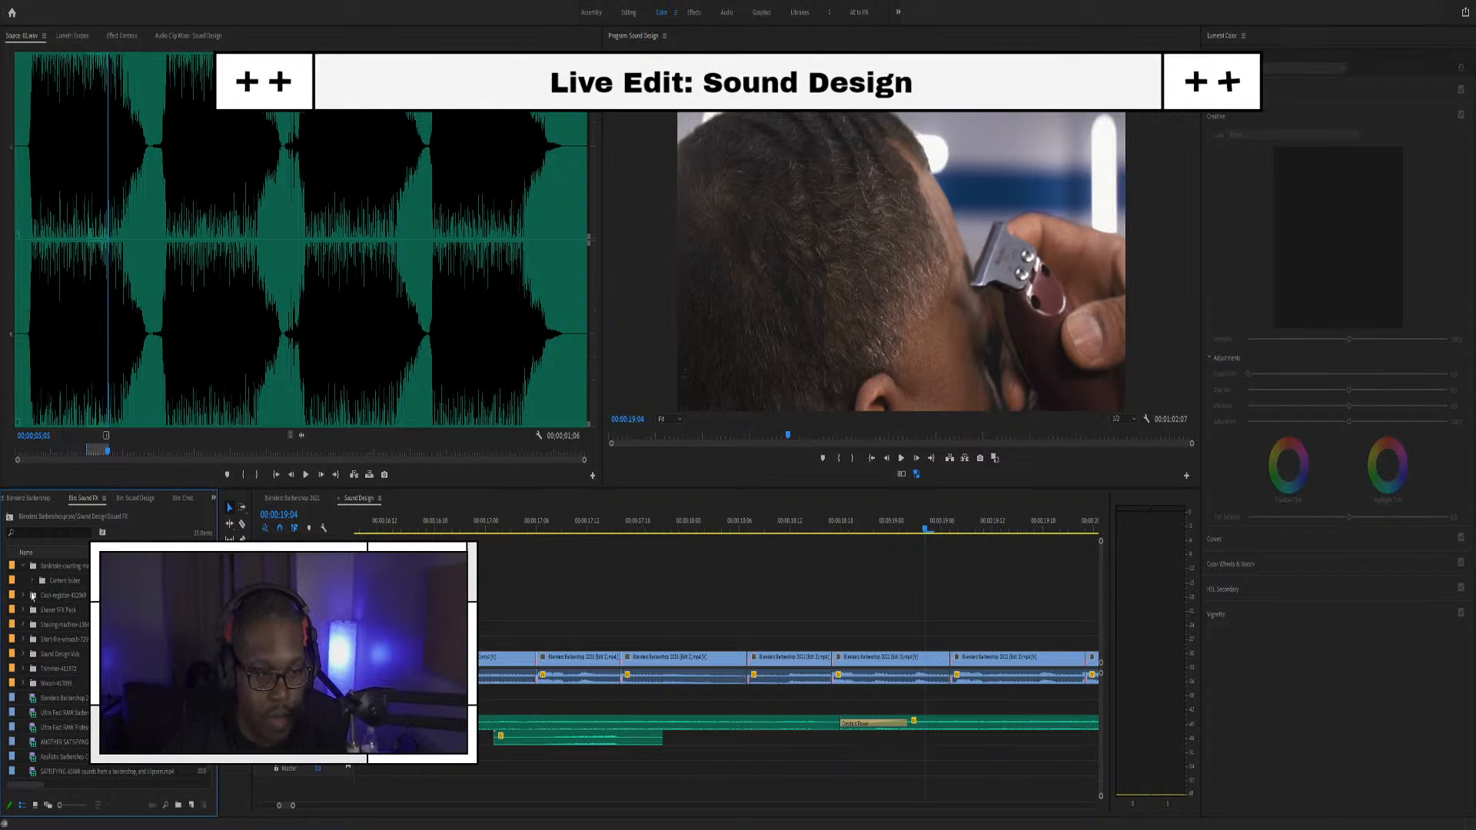
click(23, 640)
scroll(65, 690, down, 2)
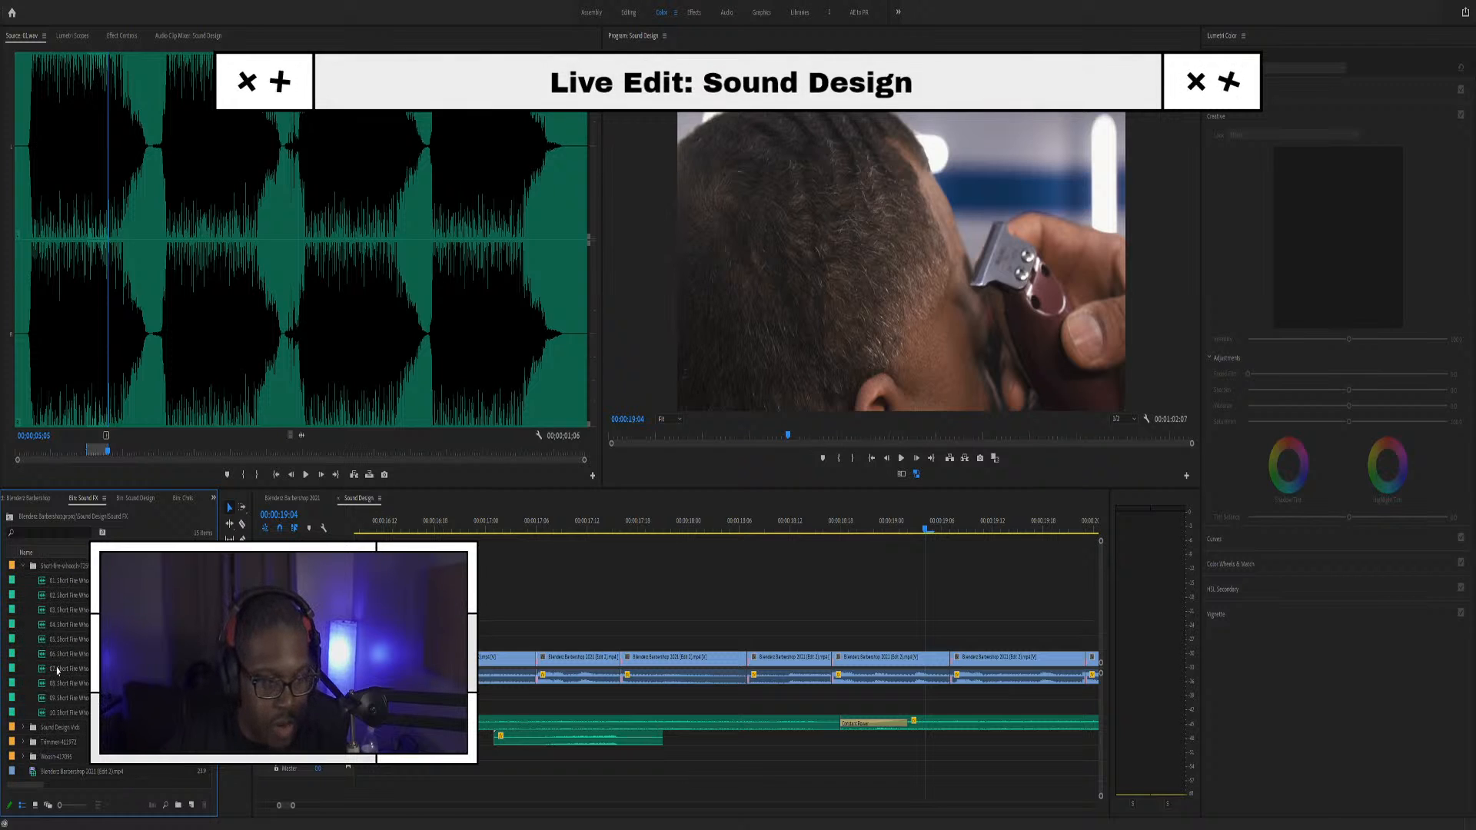
double_click(56, 655)
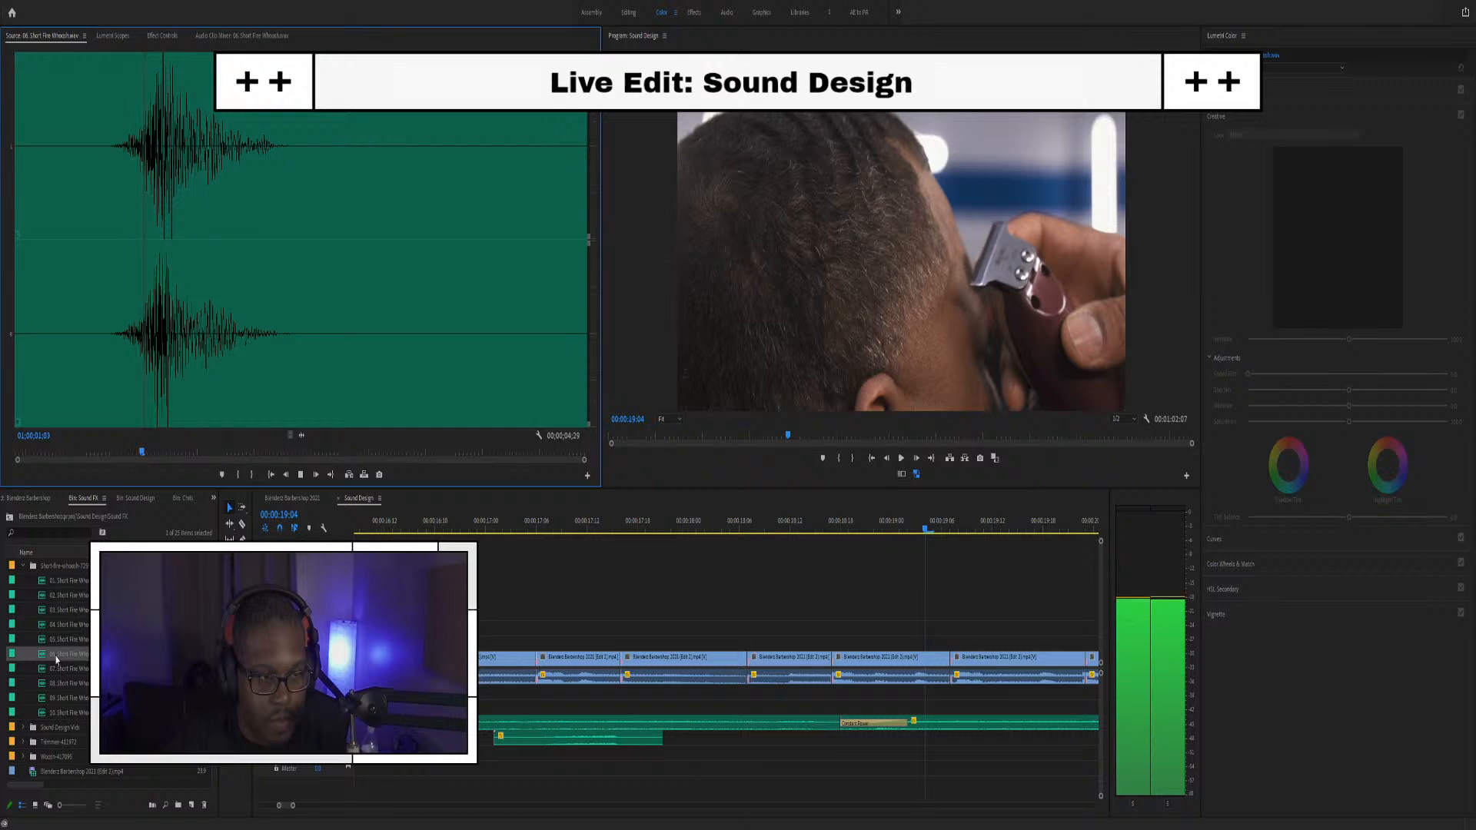
key(space)
double_click(68, 669)
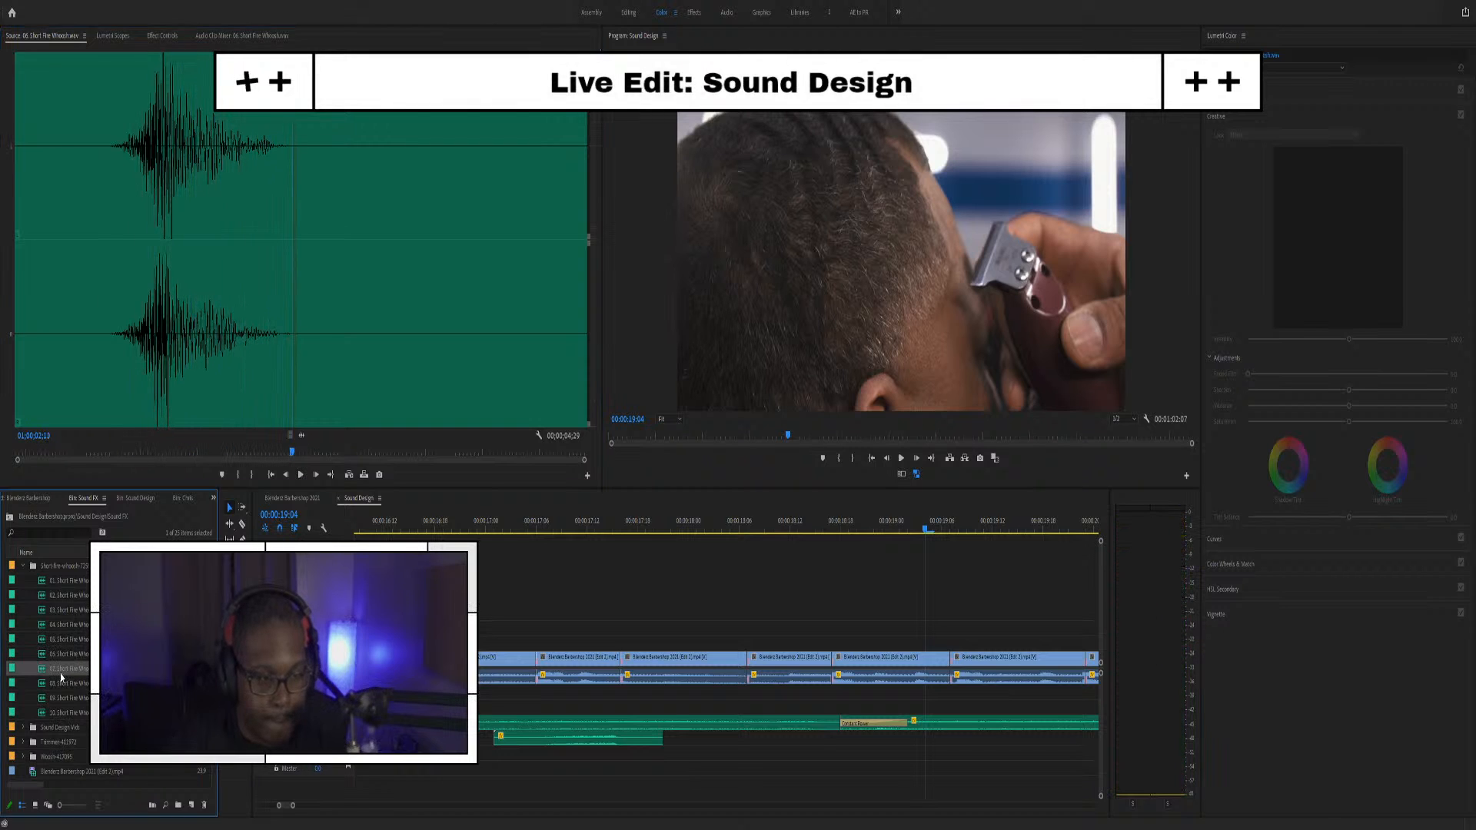
click(81, 459)
key(space)
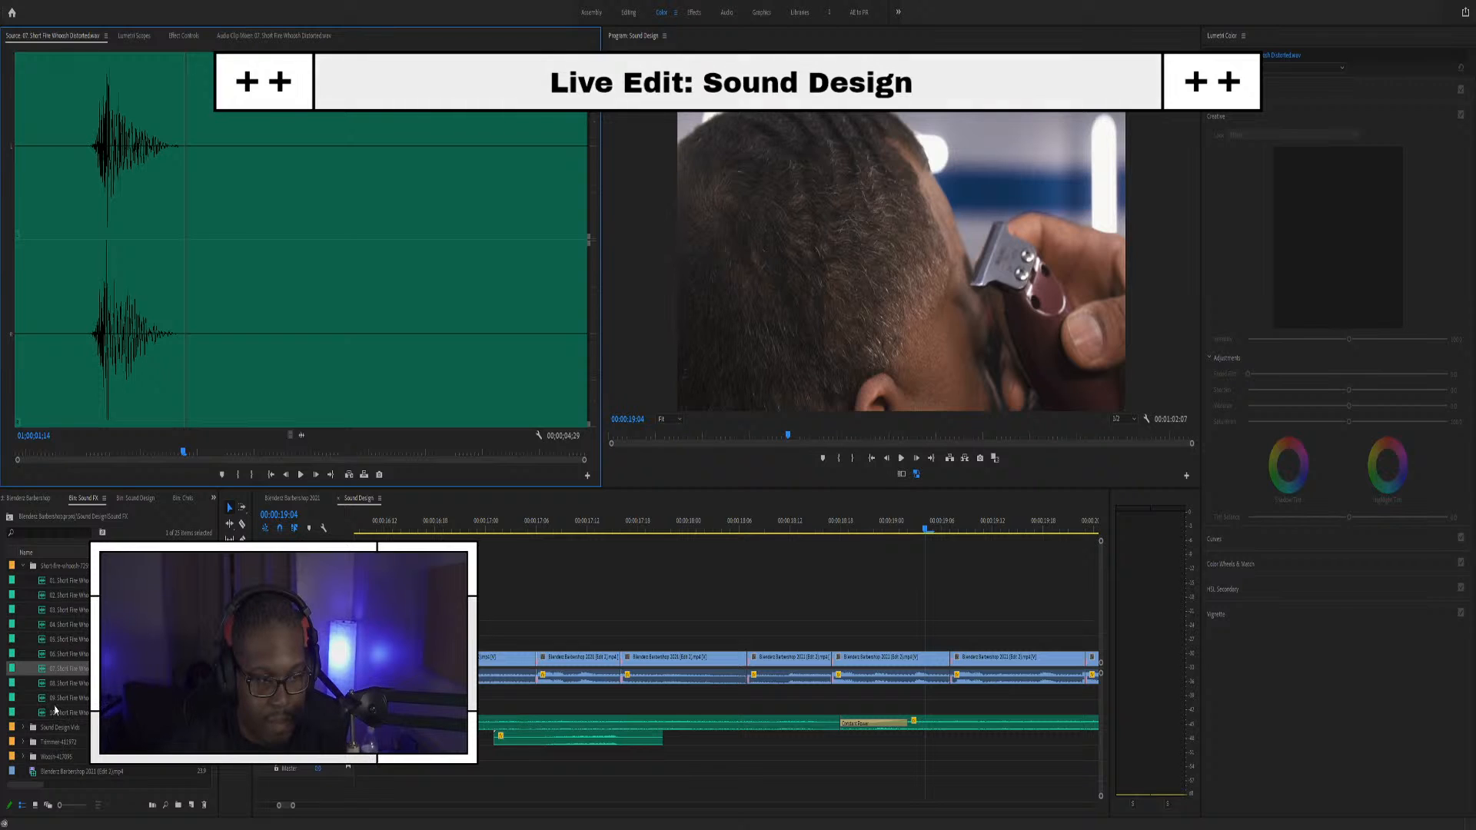
Audition the 01 Short Fire Whoosh sound and place it on the track below Woosh 6, starting at the 00:00:18:07 cut
double_click(67, 583)
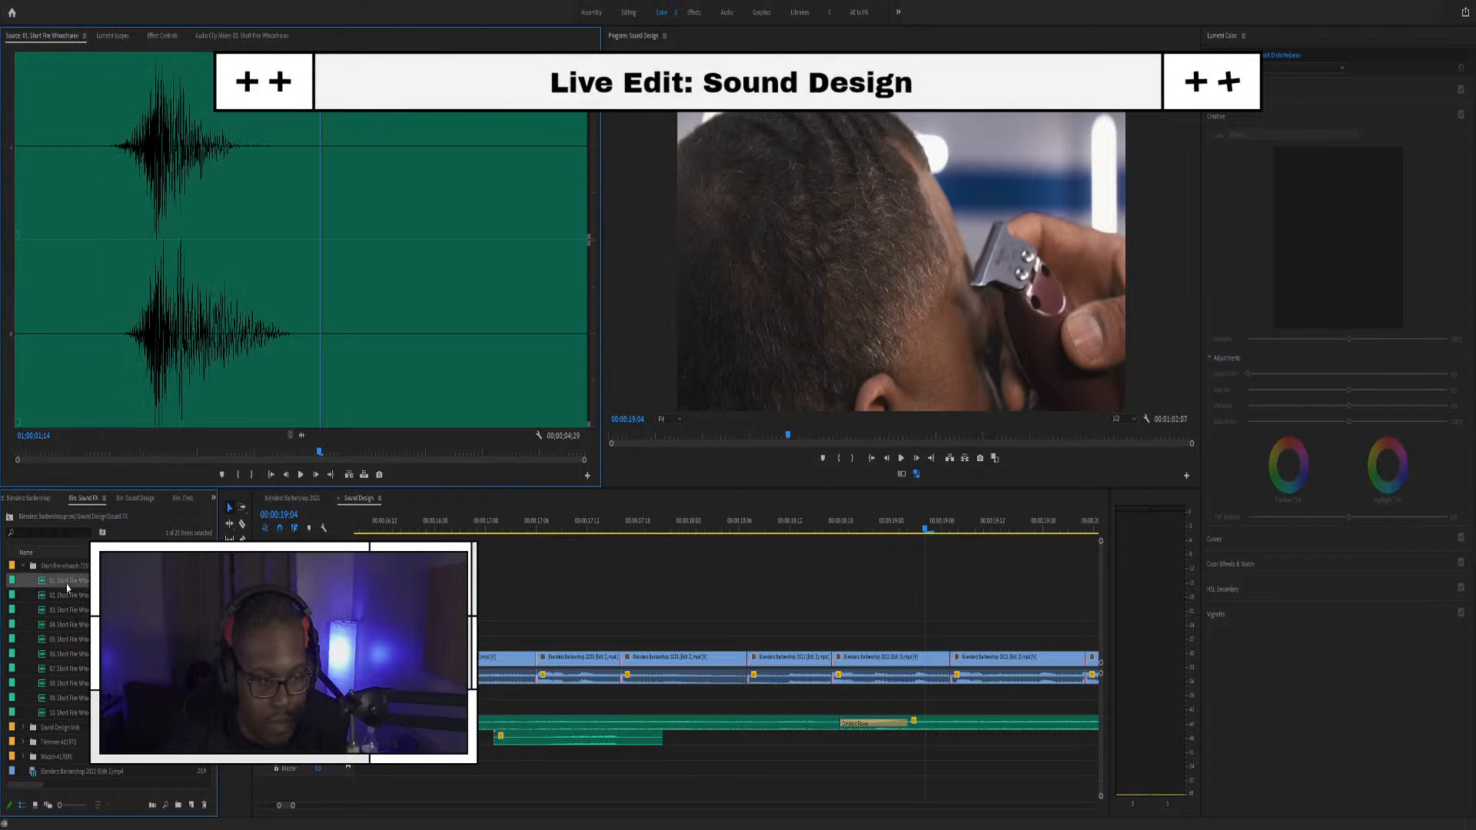
click(119, 449)
key(space)
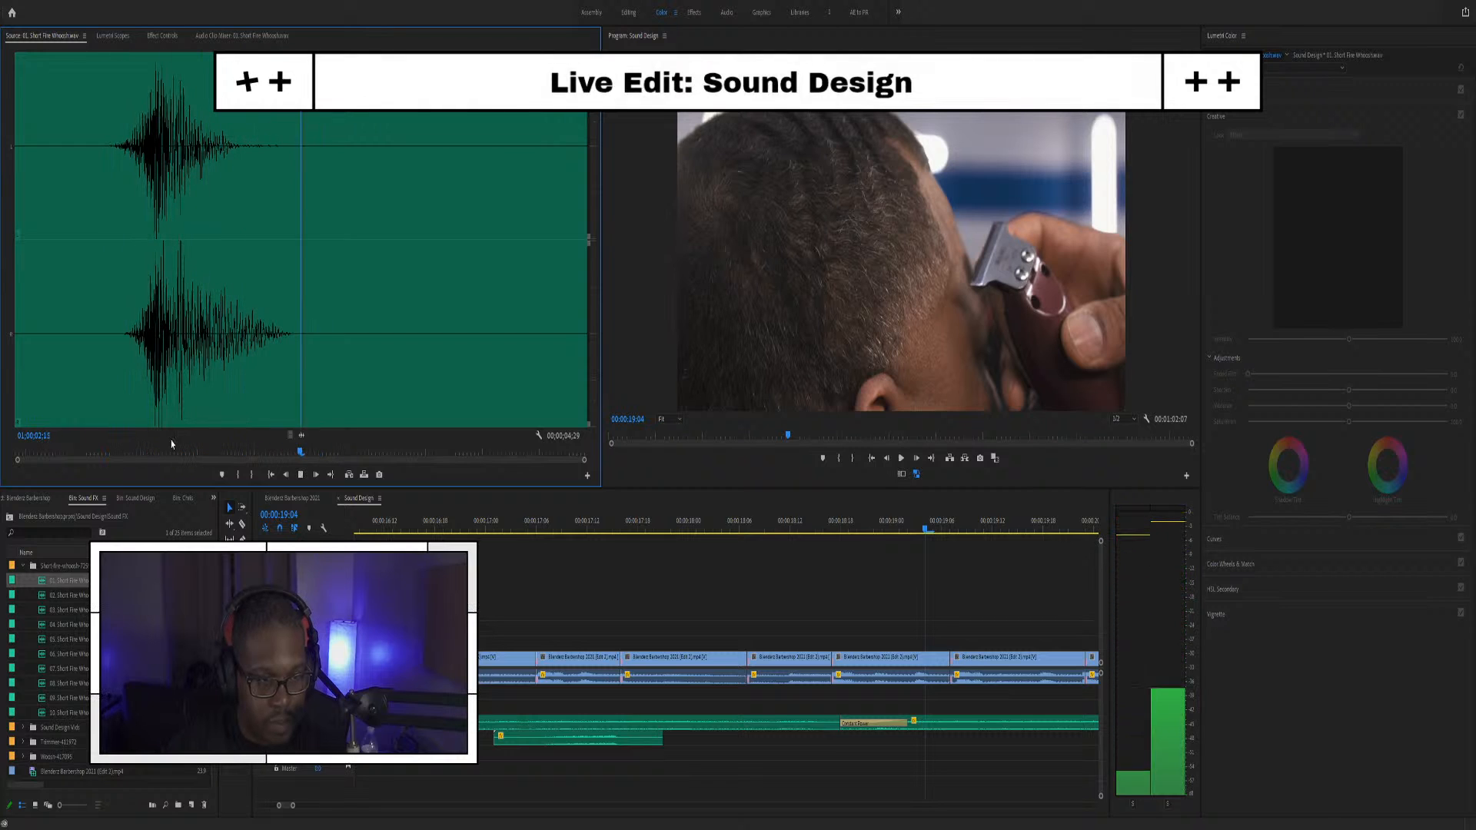
key(space)
mouse_move(302, 435)
mouse_down()
mouse_move(738, 603)
mouse_move(757, 742)
mouse_move(734, 754)
mouse_move(901, 753)
mouse_move(703, 774)
mouse_move(655, 753)
mouse_move(869, 759)
mouse_move(763, 759)
mouse_move(798, 757)
mouse_up()
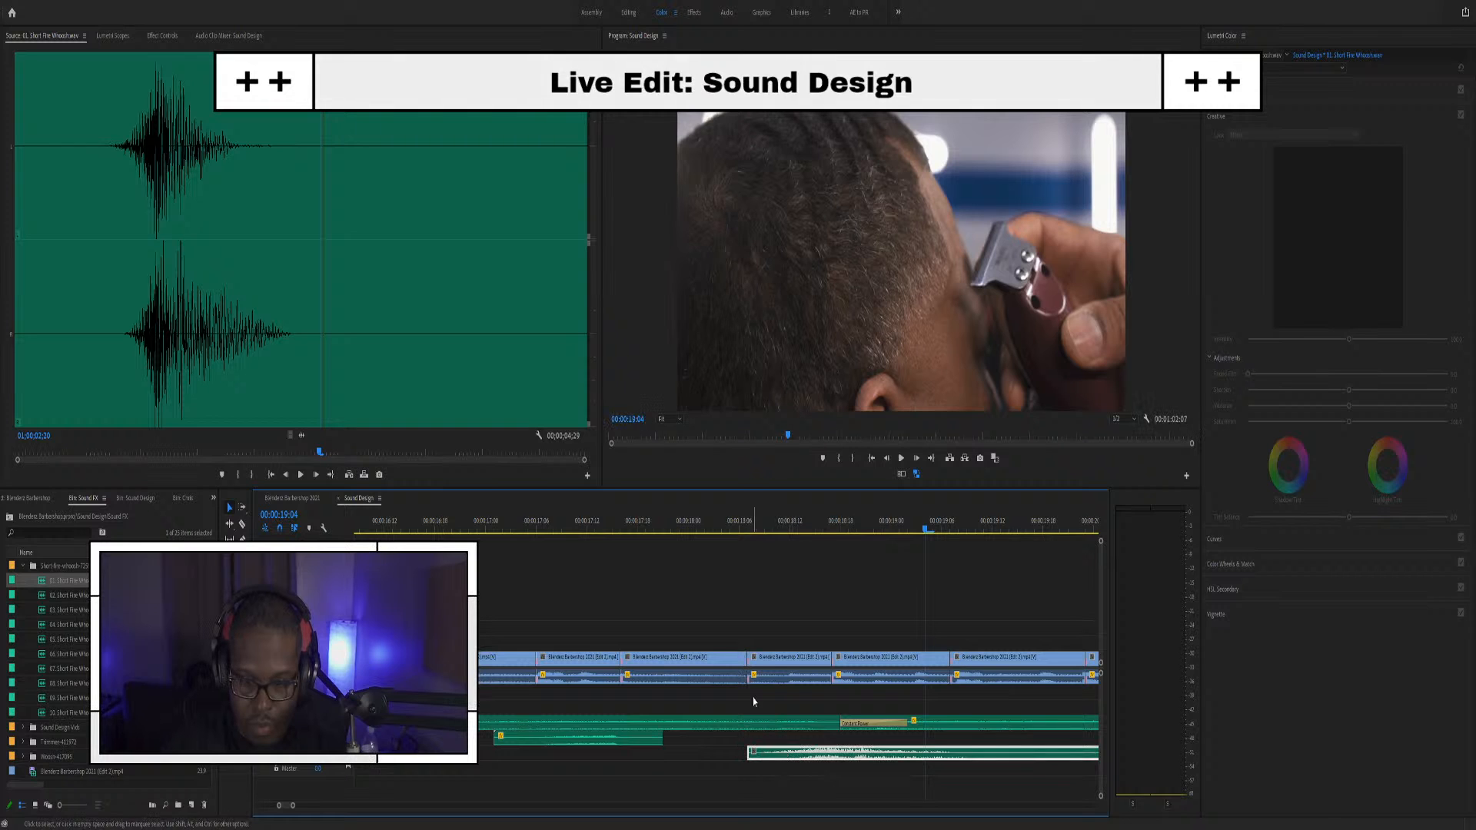
Play the fire whoosh across the cut, then shift the clip about 5 frames earlier on its track
click(712, 524)
key(space)
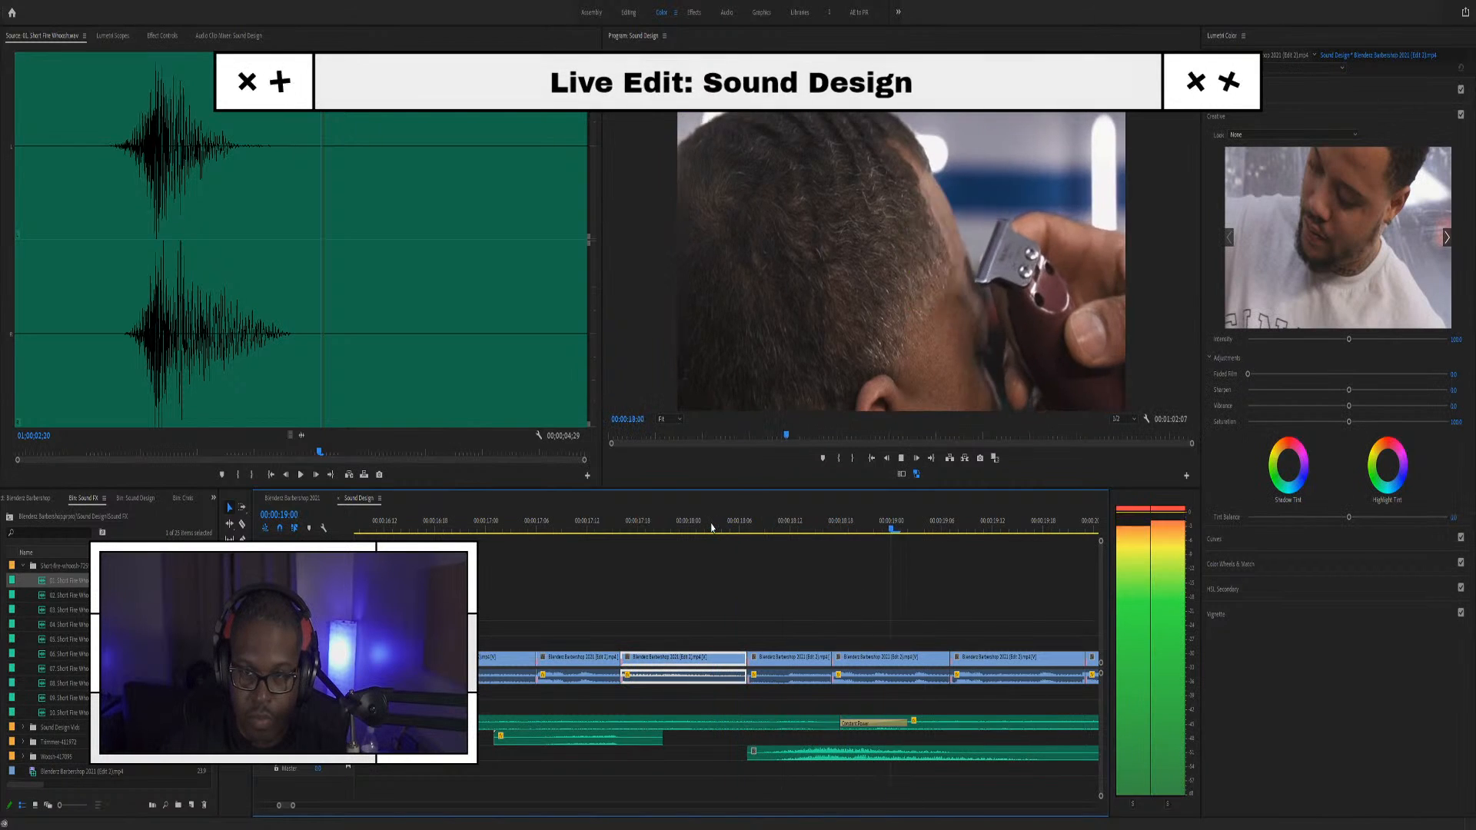
key(space)
scroll(783, 767, down, 2)
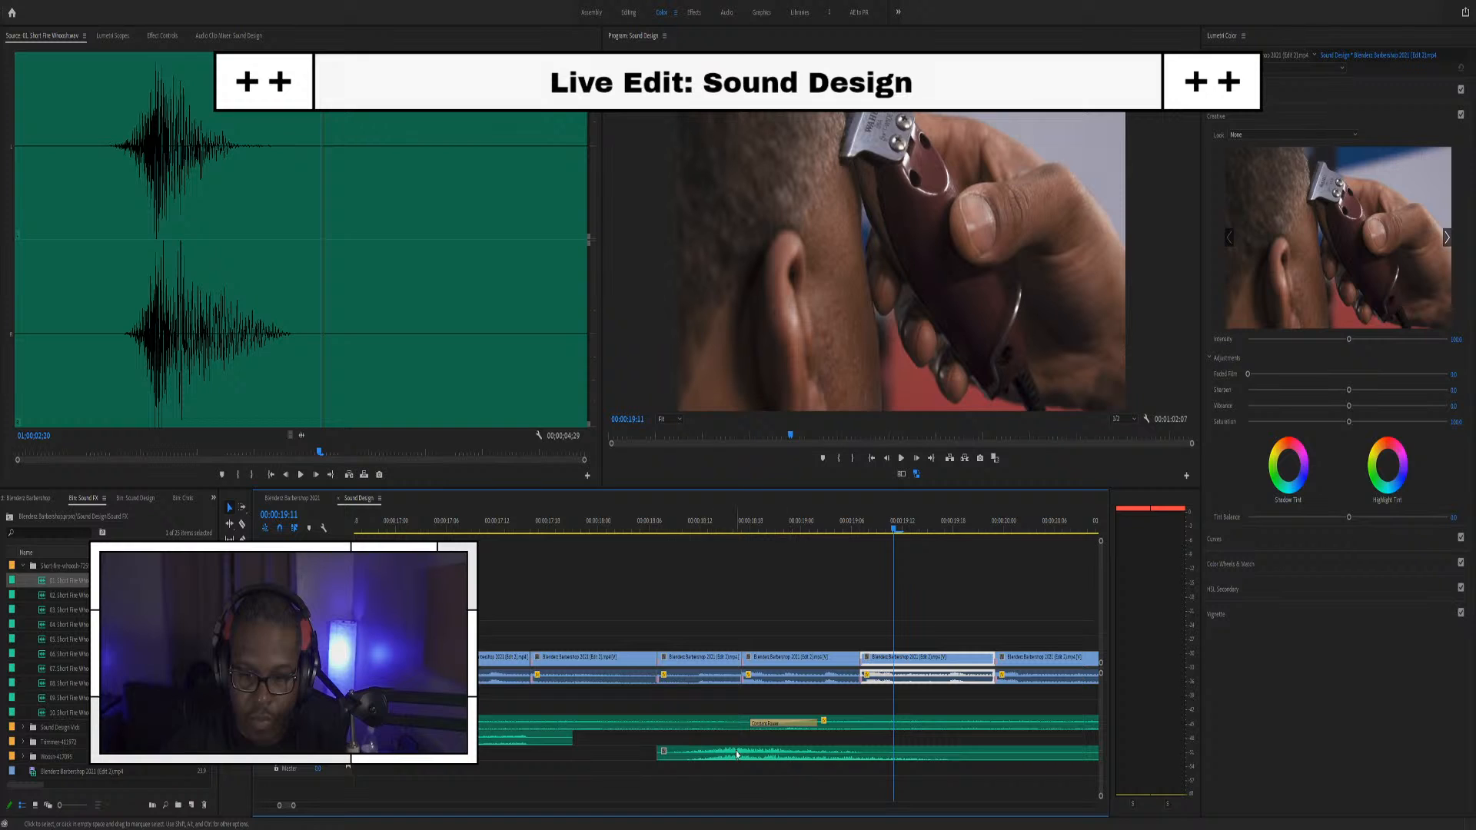
drag(716, 756, 674, 754)
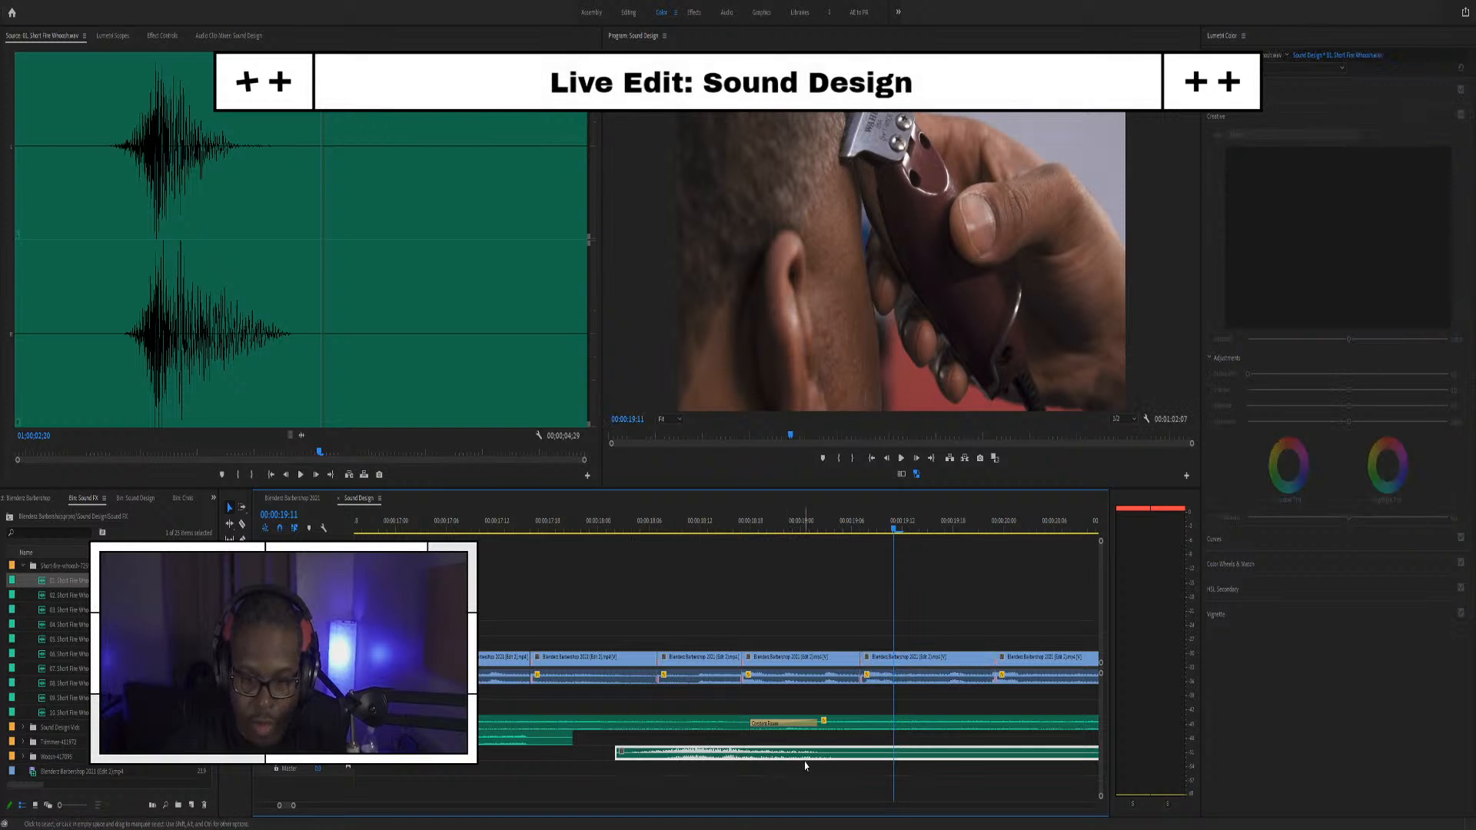
Shift the fire whoosh clip slightly earlier on its audio track and save the project, leaving the playhead at 00:00:18:17
drag(729, 753, 701, 759)
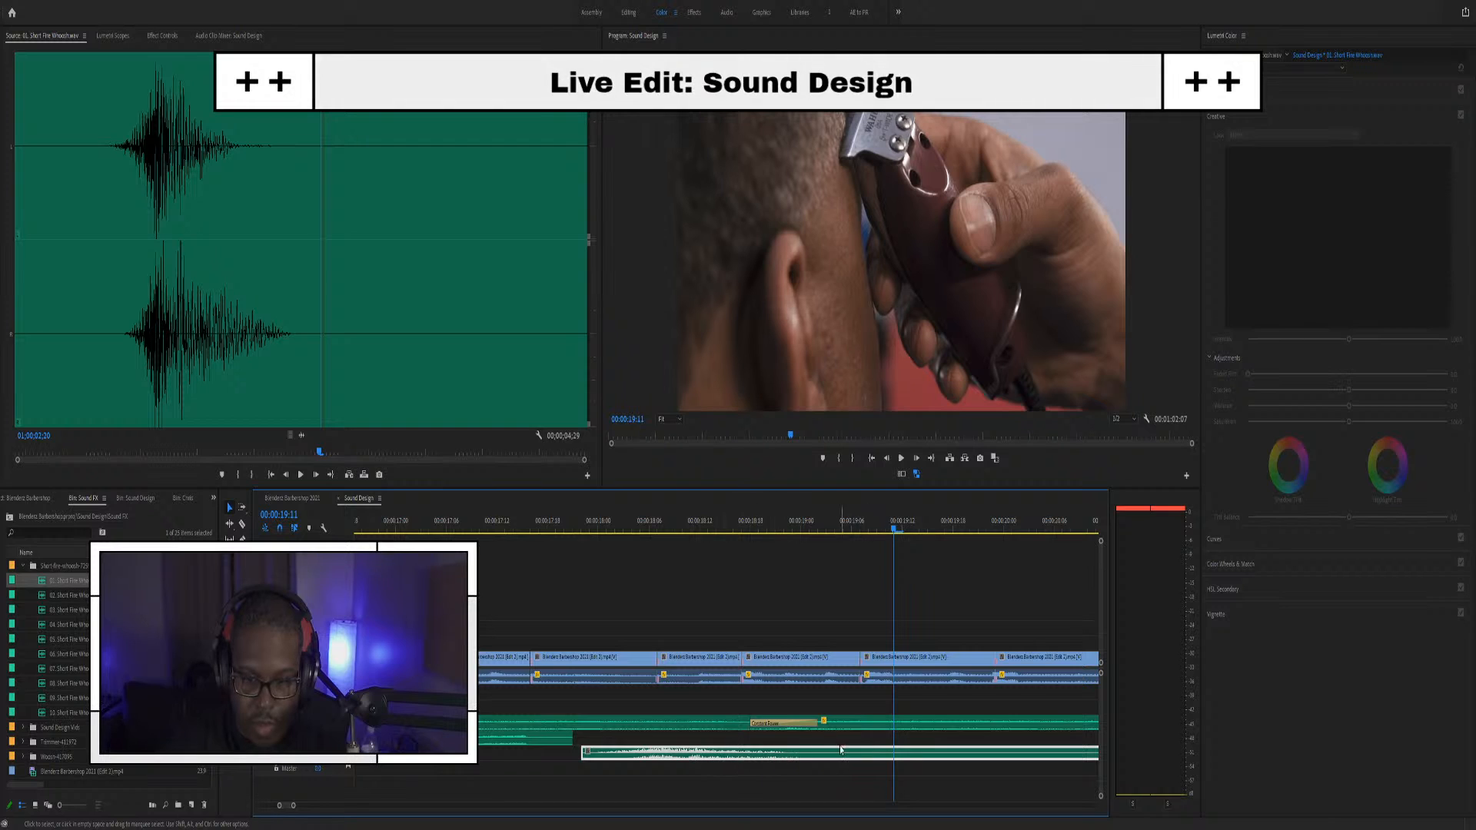
drag(681, 523, 771, 522)
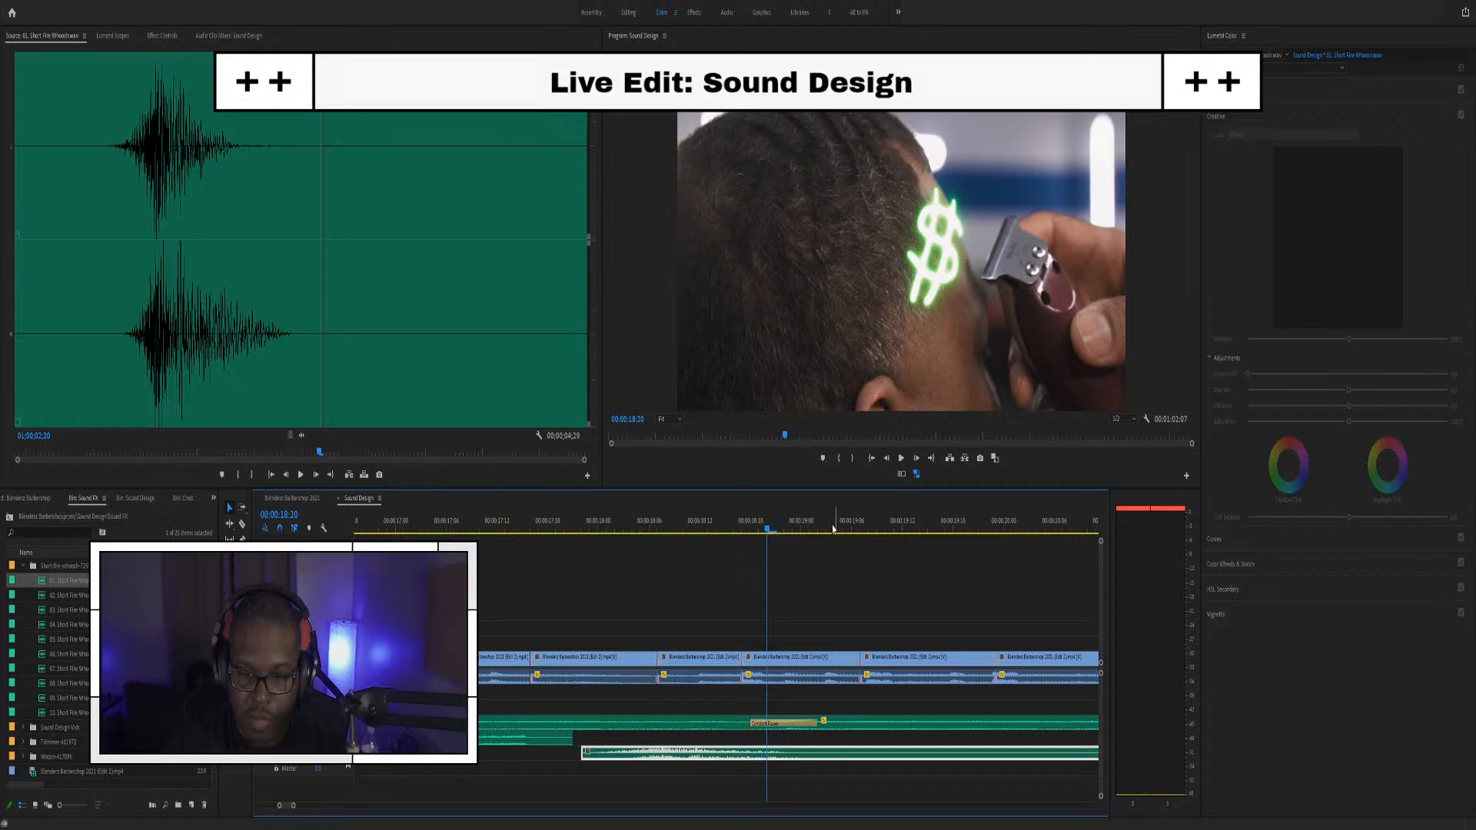
click(719, 531)
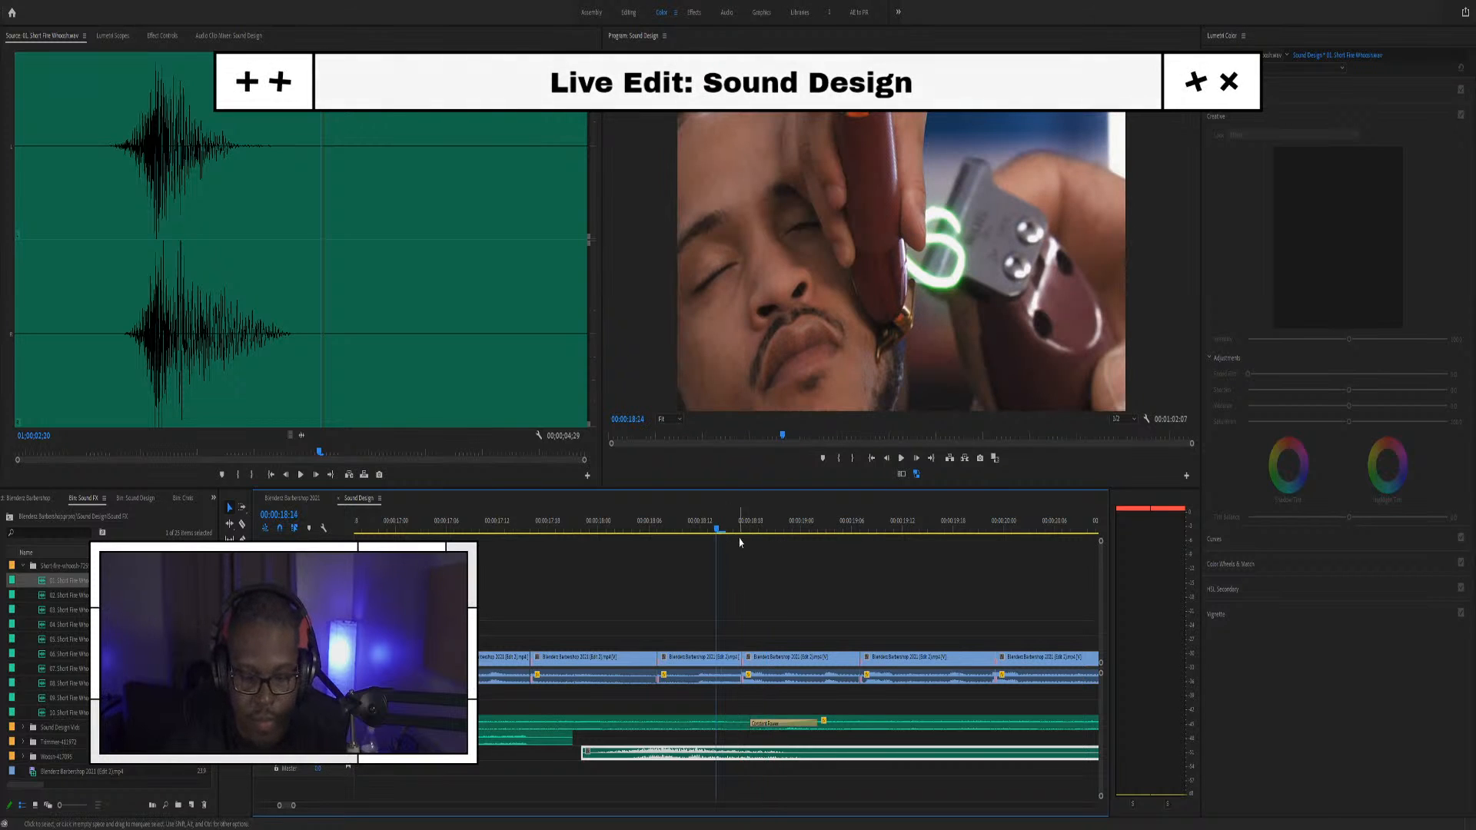
key(ctrl+s)
mouse_move(738, 526)
mouse_down()
mouse_move(753, 529)
mouse_move(741, 529)
mouse_up()
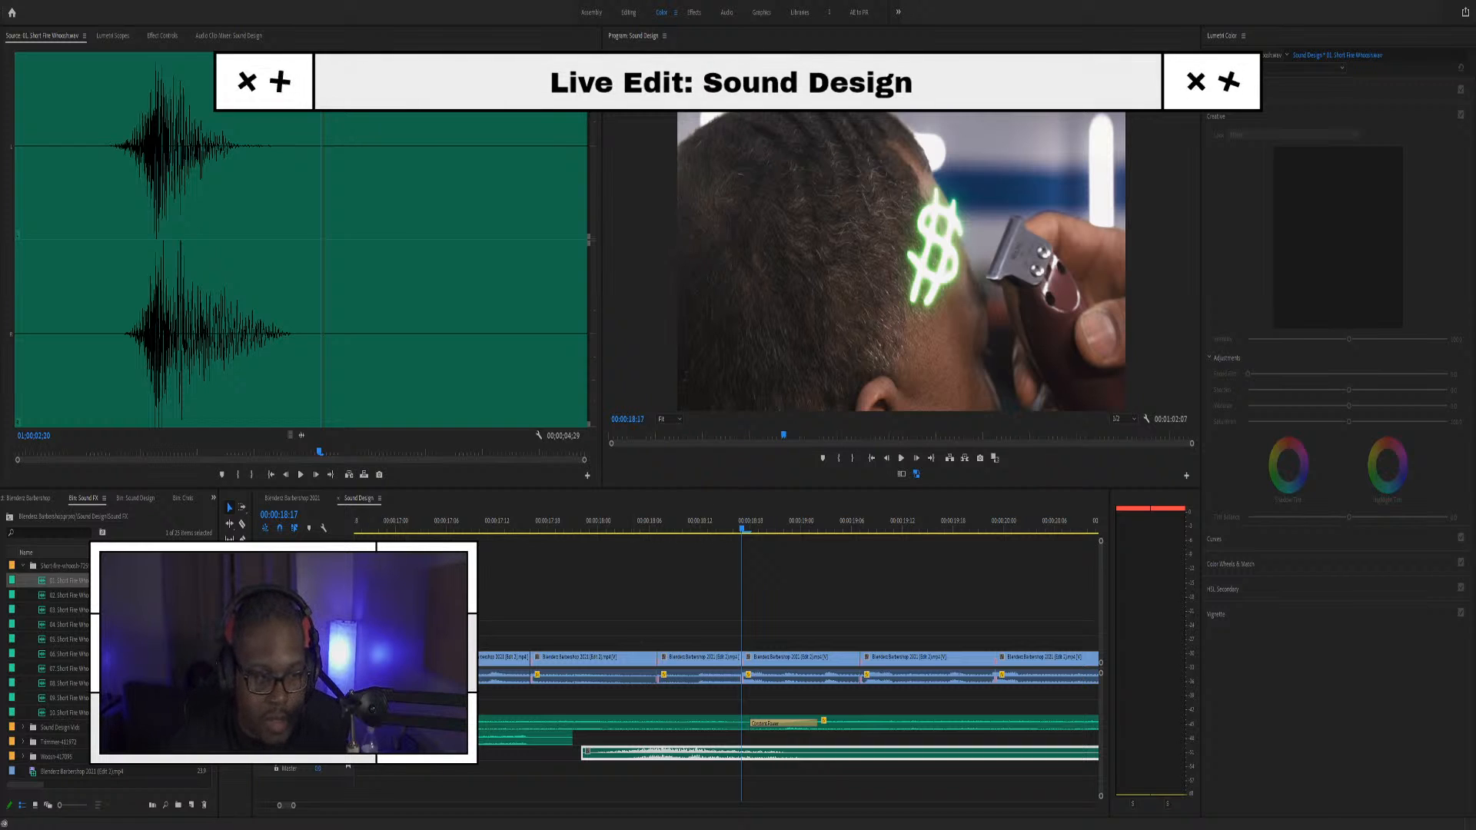
Collapse the fire whoosh folder and audition the Cash Register 01 sound from the cash register folder
click(18, 568)
click(23, 567)
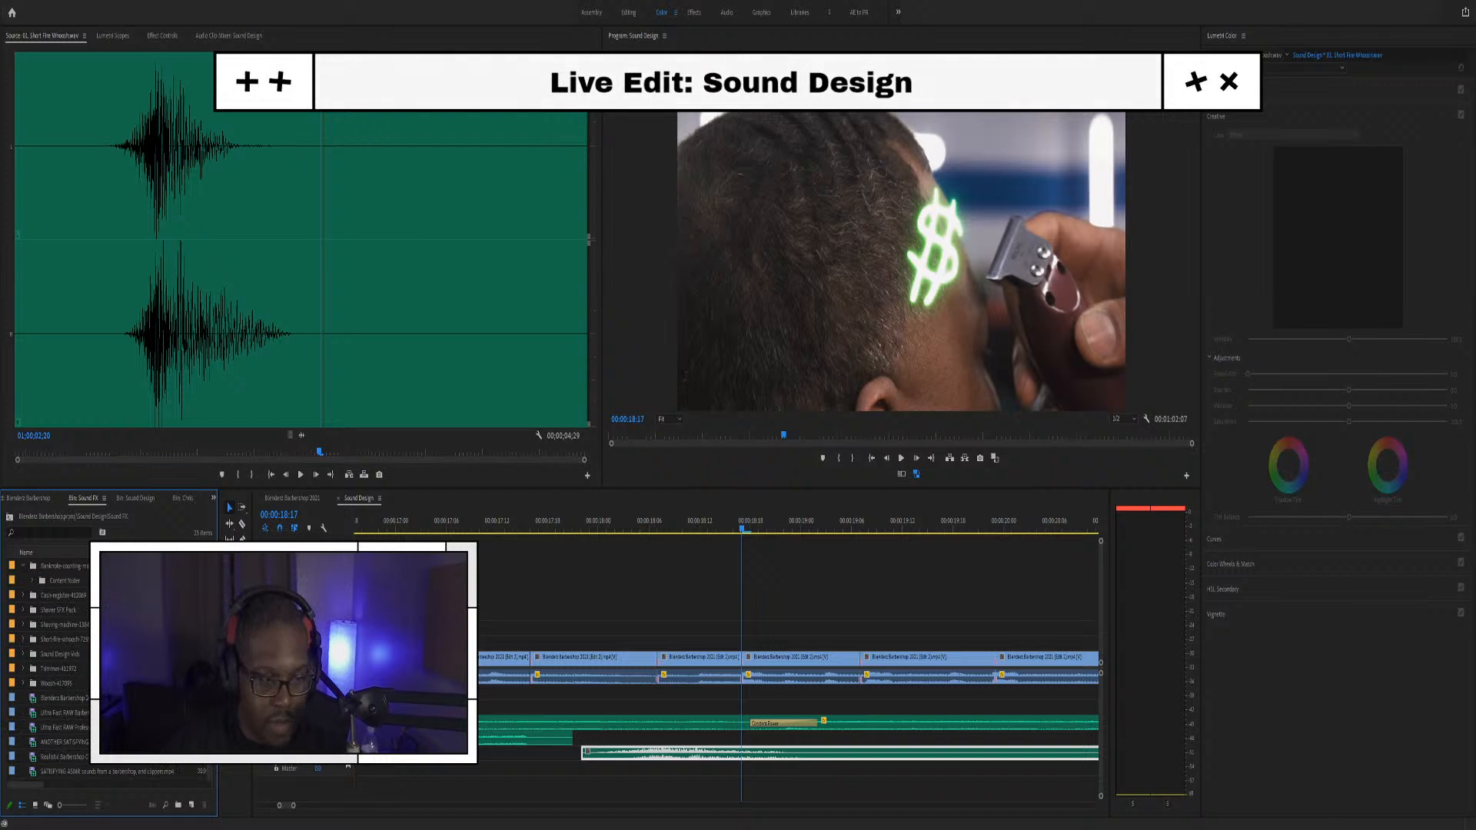
click(24, 596)
double_click(61, 611)
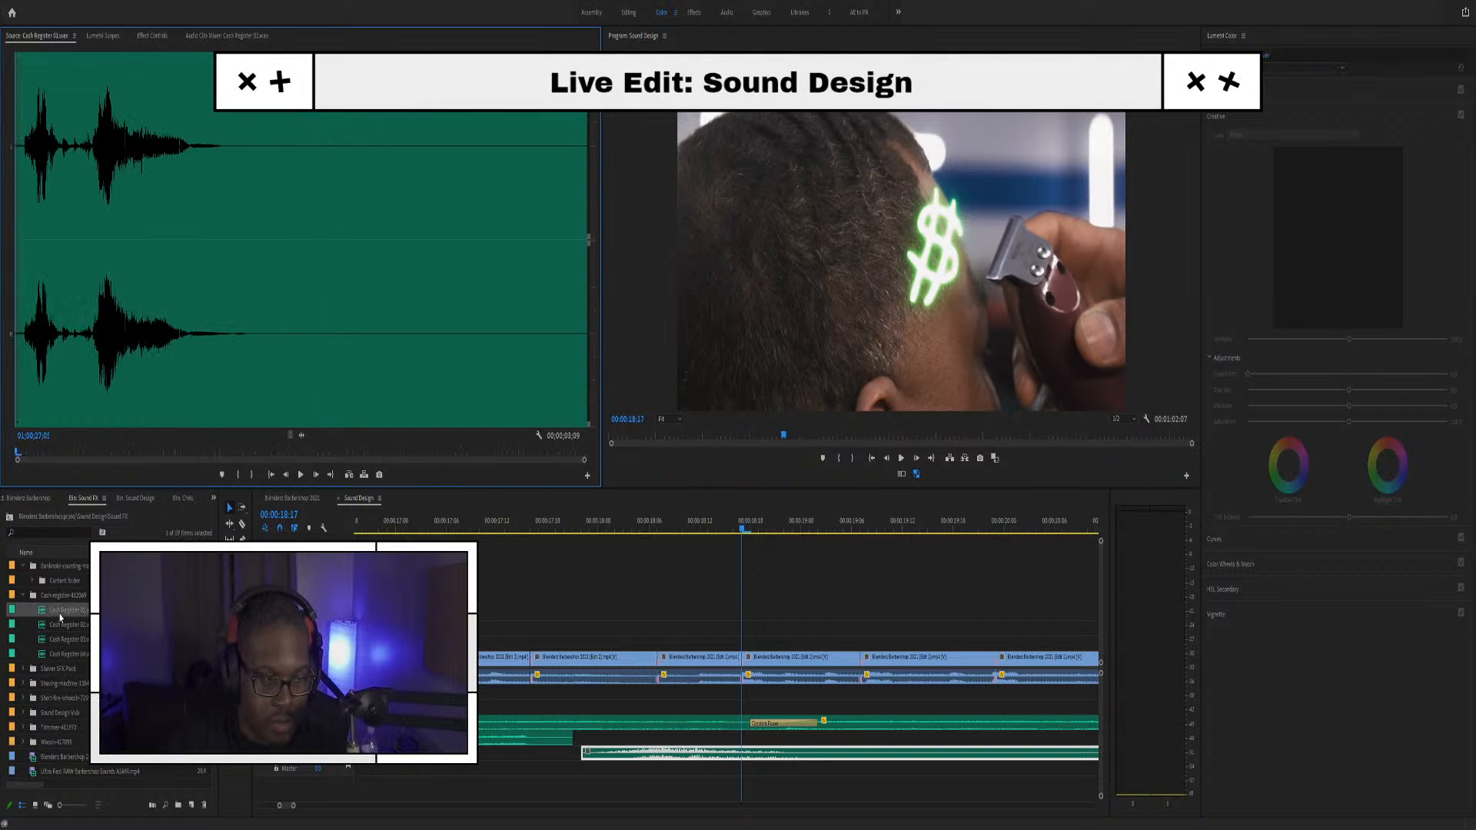
key(space)
key(space)
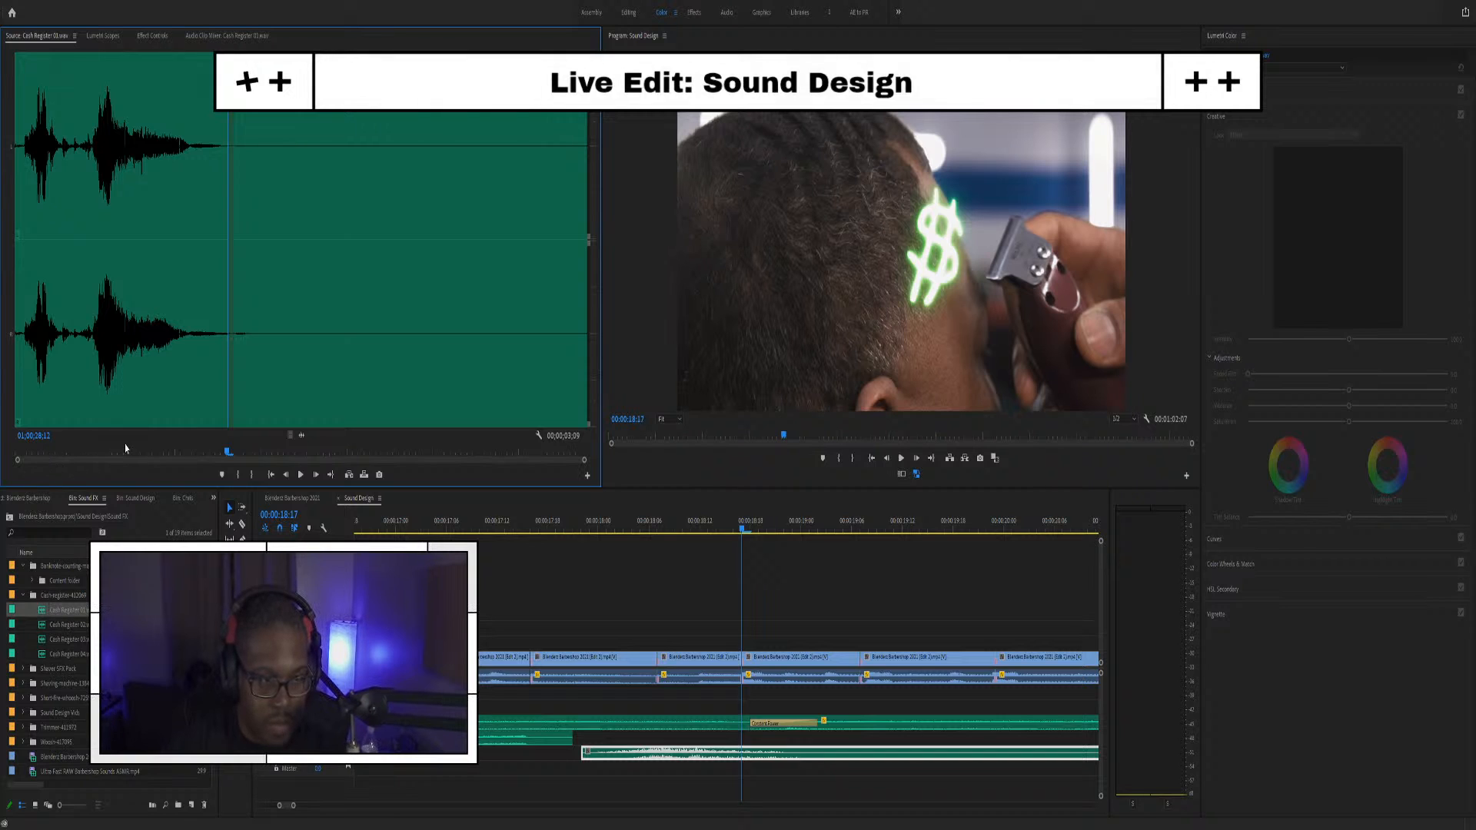
Audition the Cash Register 02, 03 and 04 sounds to compare them
double_click(54, 625)
key(space)
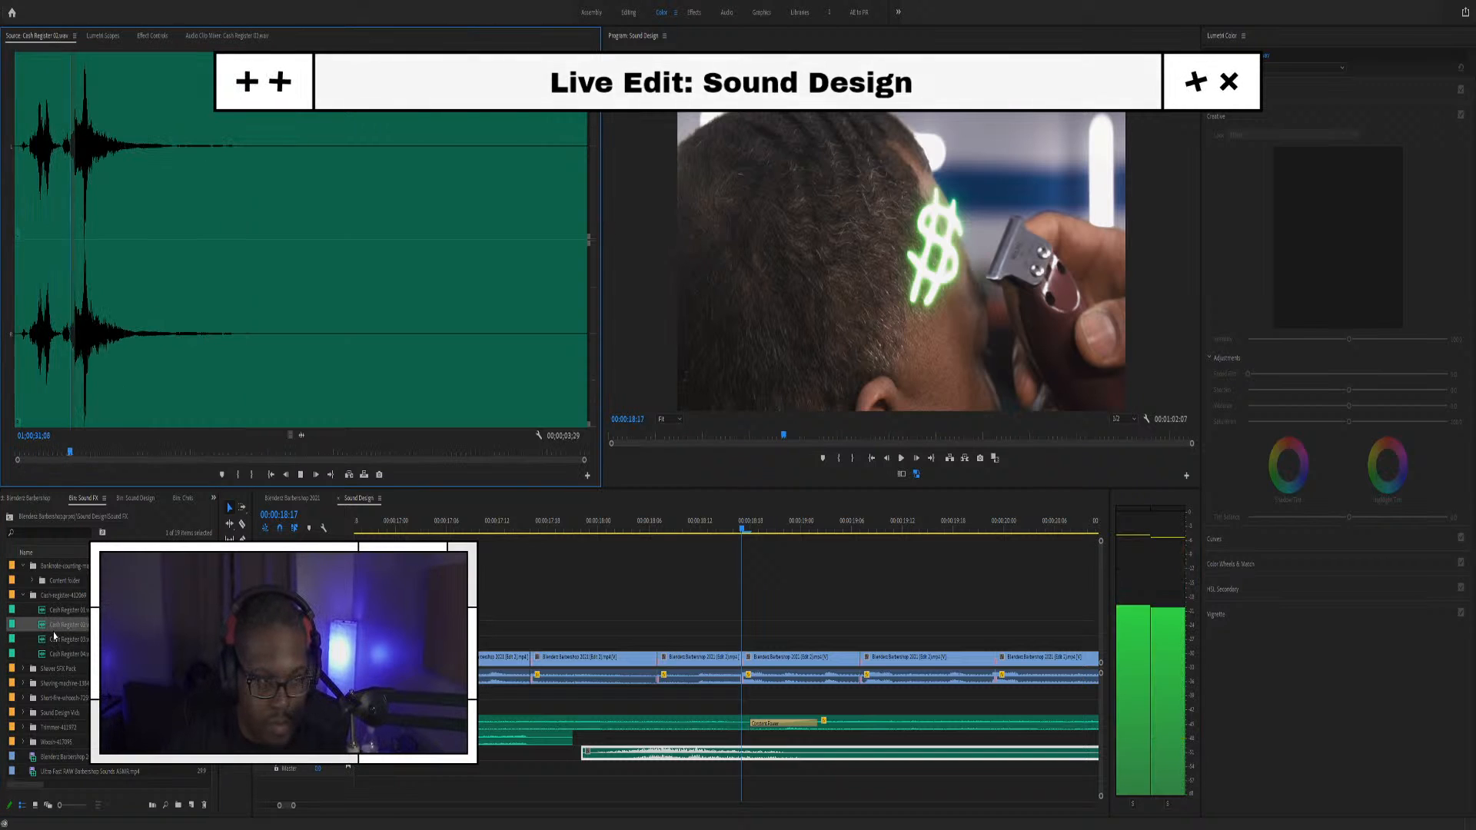
double_click(43, 639)
key(space)
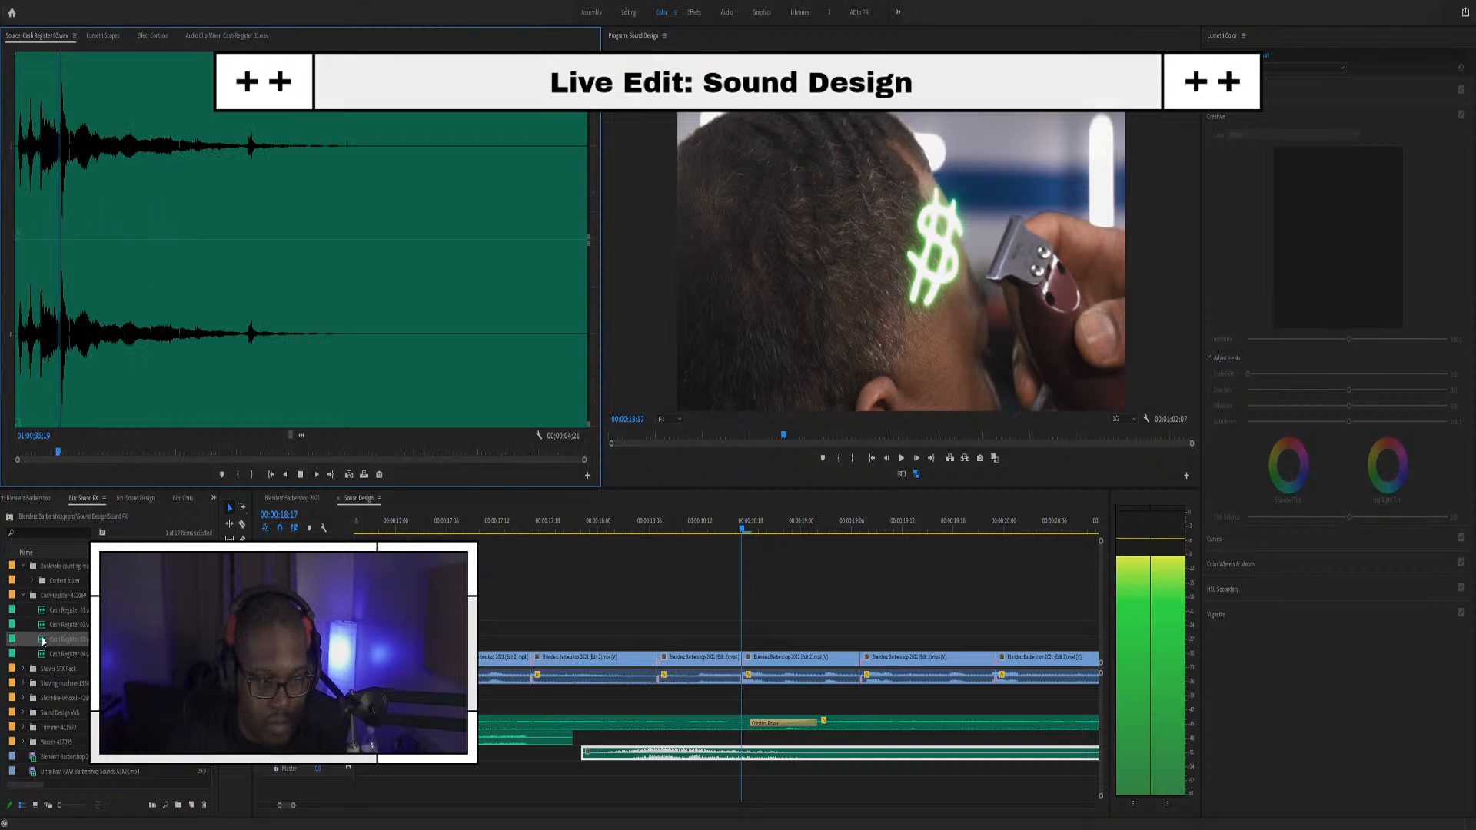
click(44, 654)
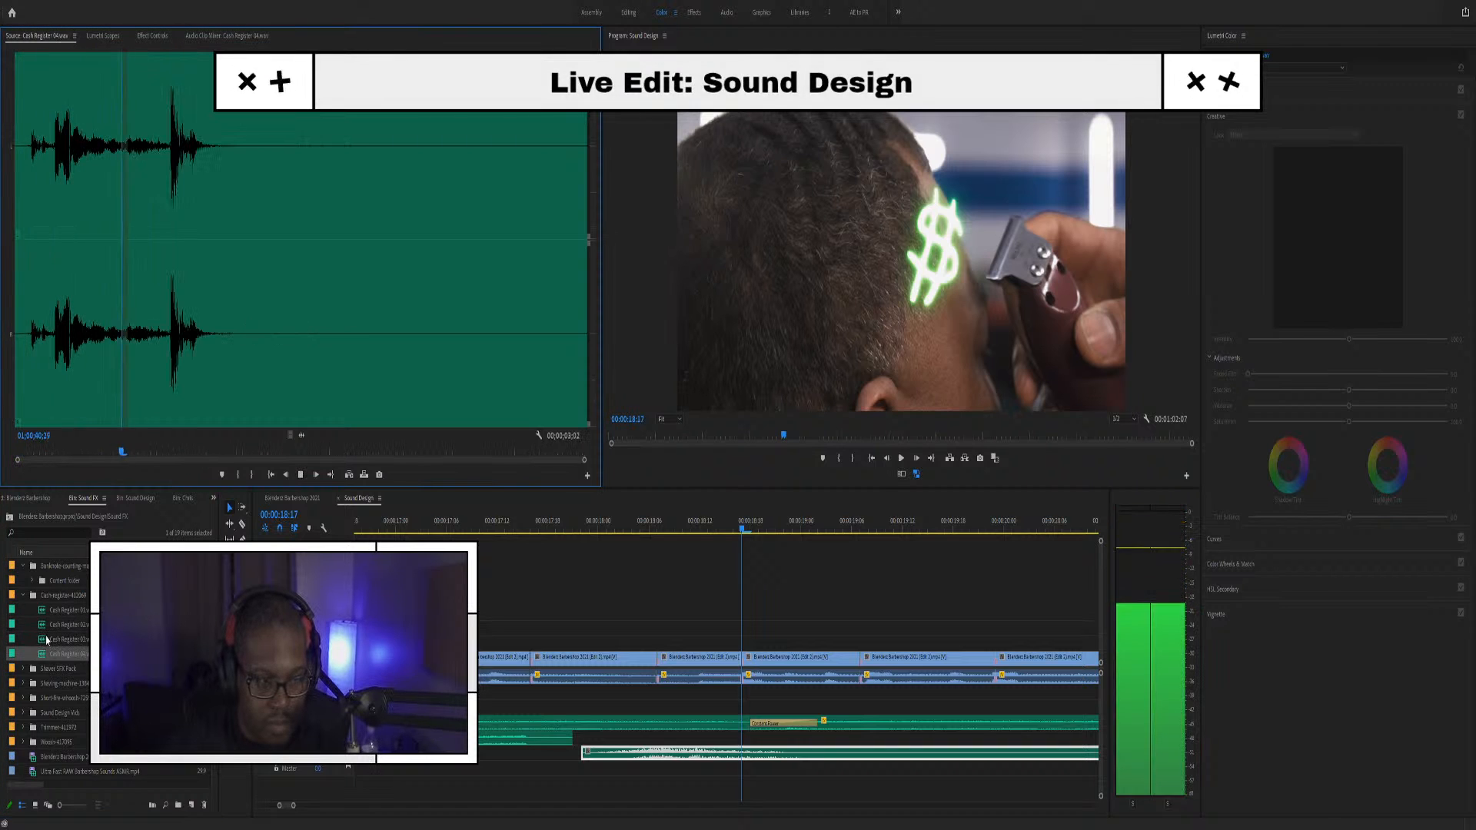
Reload the Cash Register 02 sound and mark an Out point just after its tail fades out
double_click(44, 626)
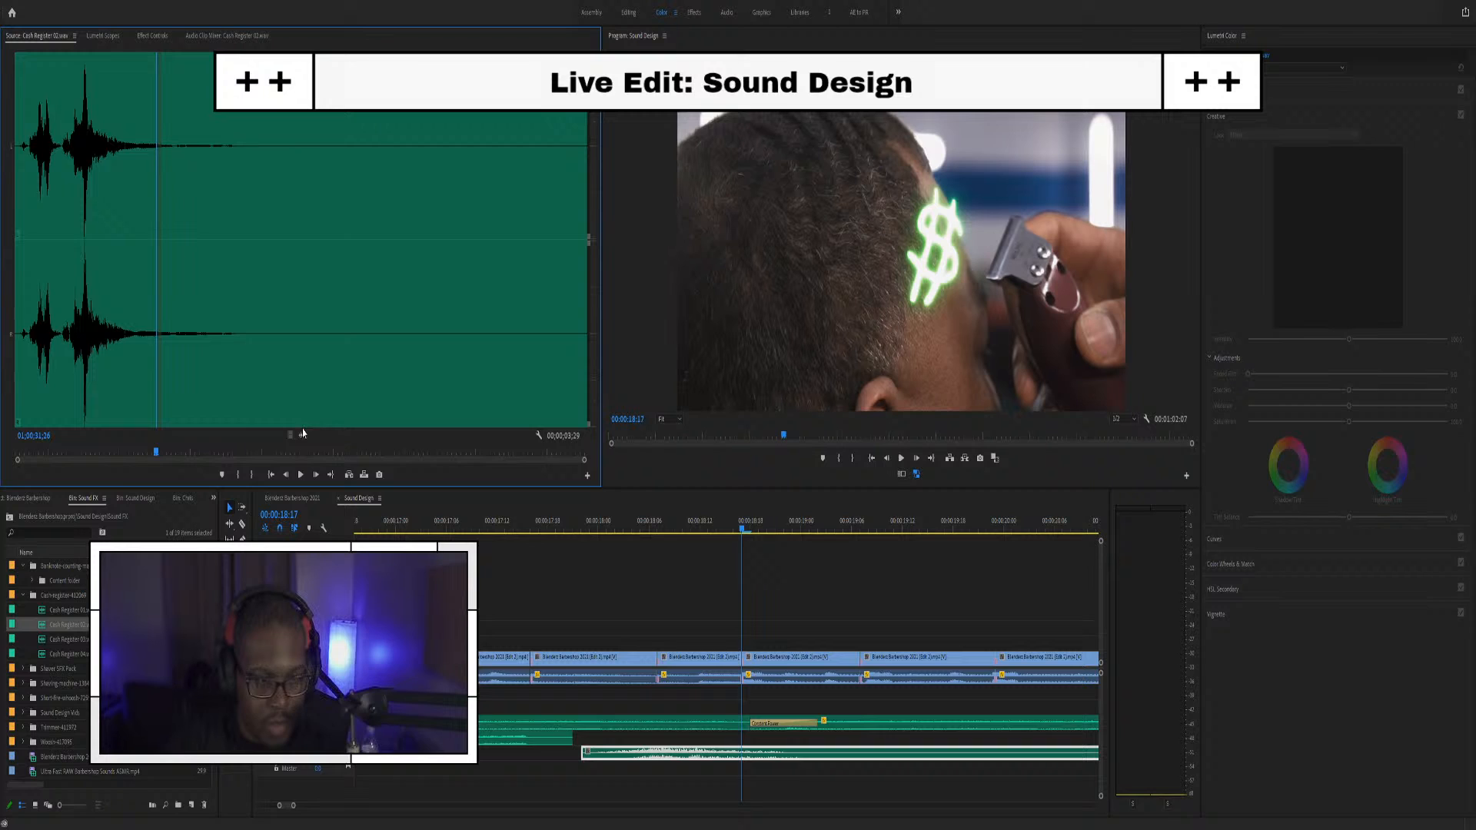
drag(155, 458, 247, 455)
key(o)
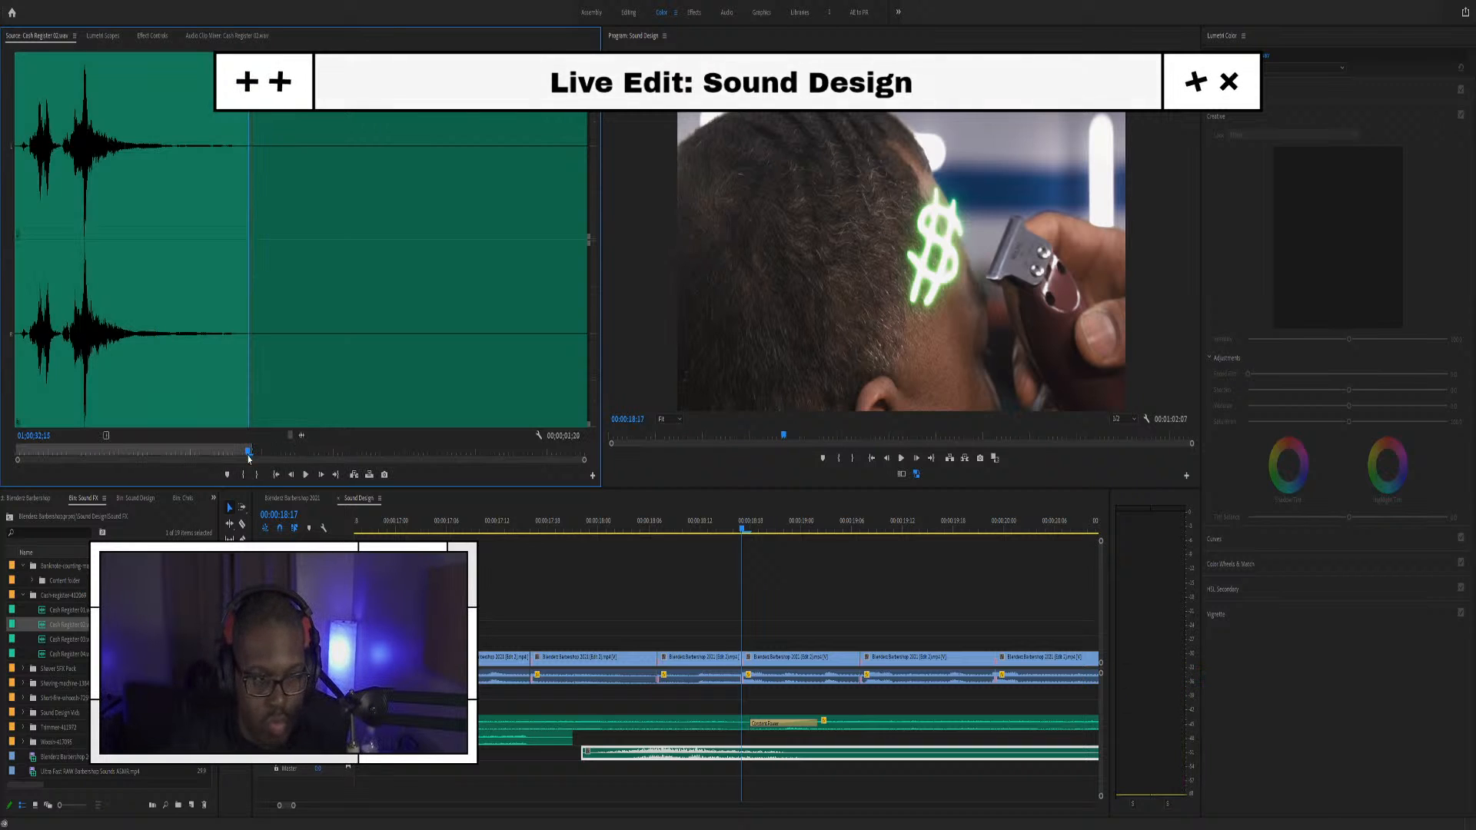
Add the trimmed Cash Register 02 sound on the audio track above the fire whoosh, aligned with the start of the dollar sign shot
drag(611, 583, 751, 773)
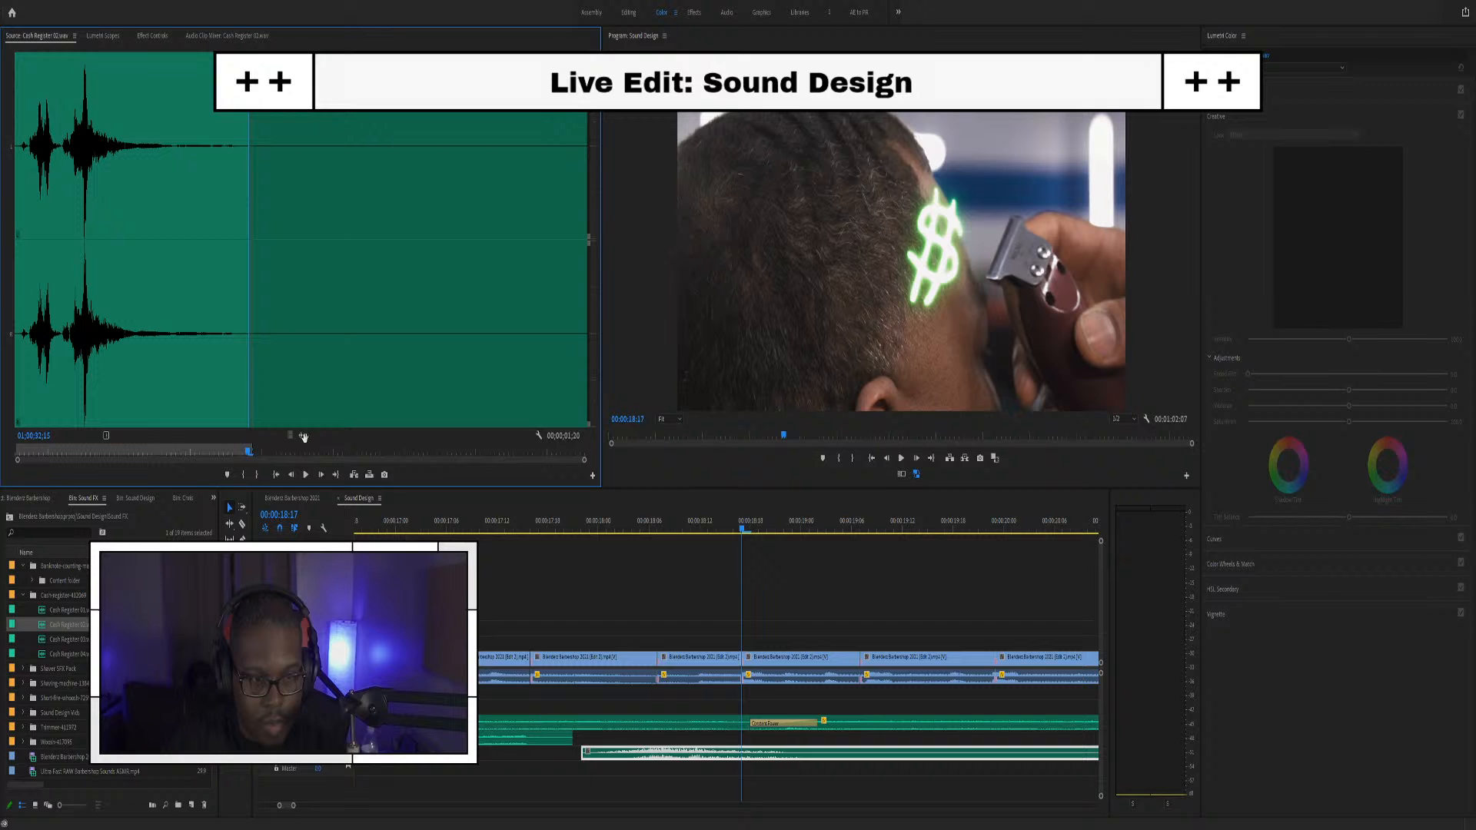
mouse_move(750, 768)
mouse_down()
mouse_move(752, 750)
mouse_move(754, 770)
mouse_up()
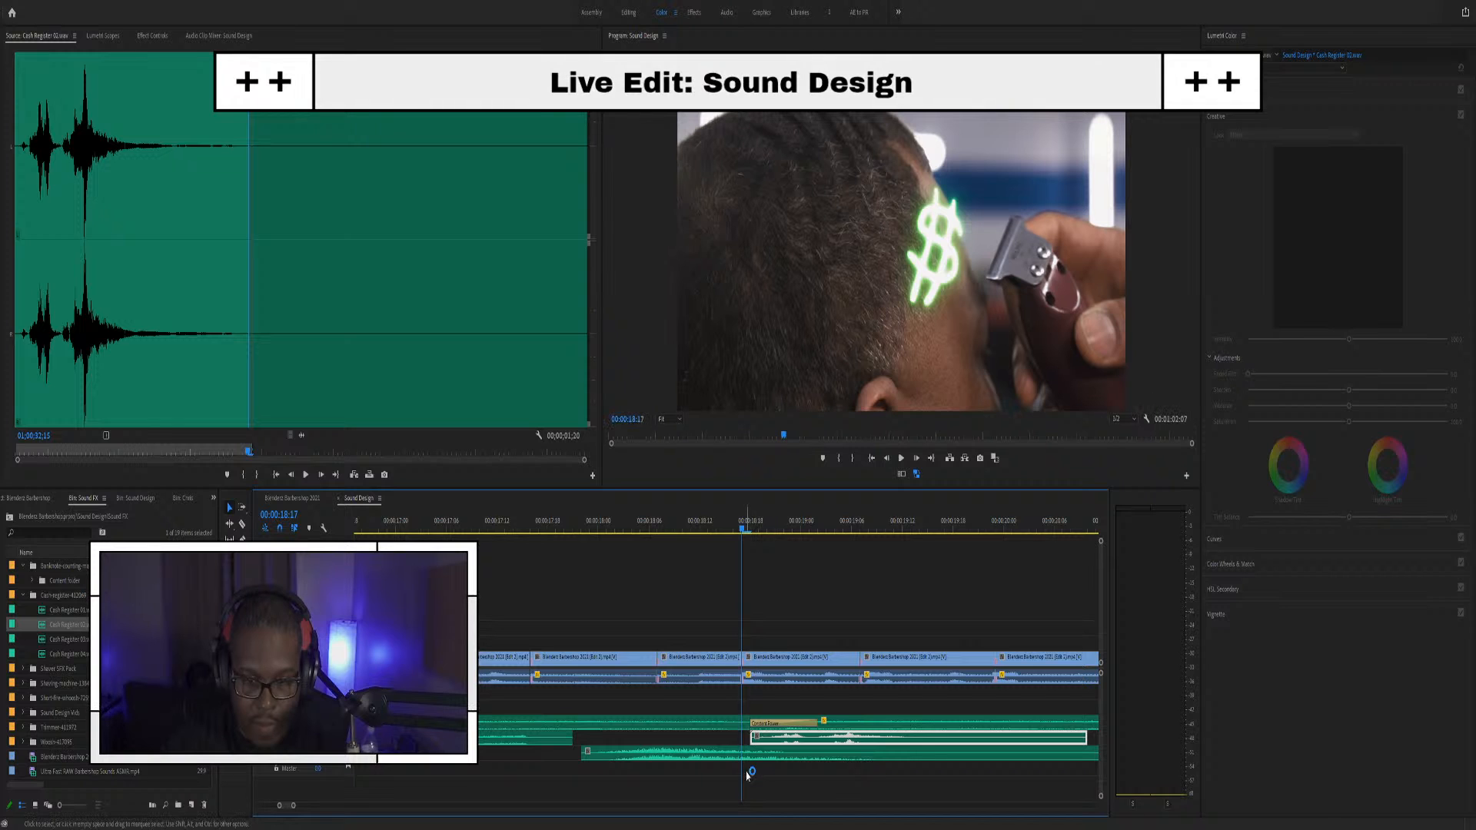
scroll(715, 776, down, 3)
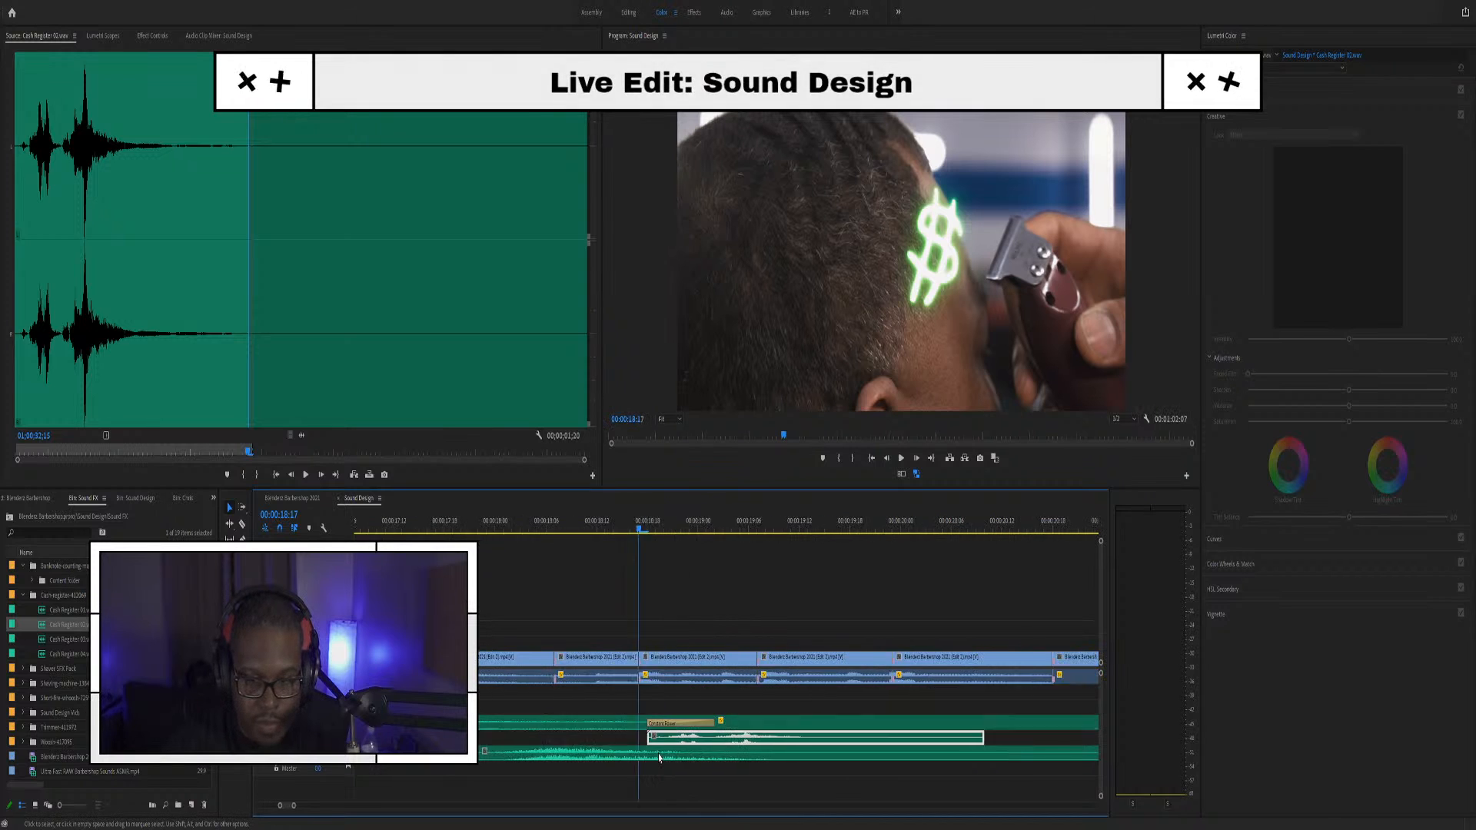
scroll(658, 752, down, 4)
scroll(658, 741, down, 1)
mouse_move(651, 744)
mouse_down()
mouse_move(646, 770)
mouse_move(649, 744)
mouse_up()
scroll(593, 718, up, 2)
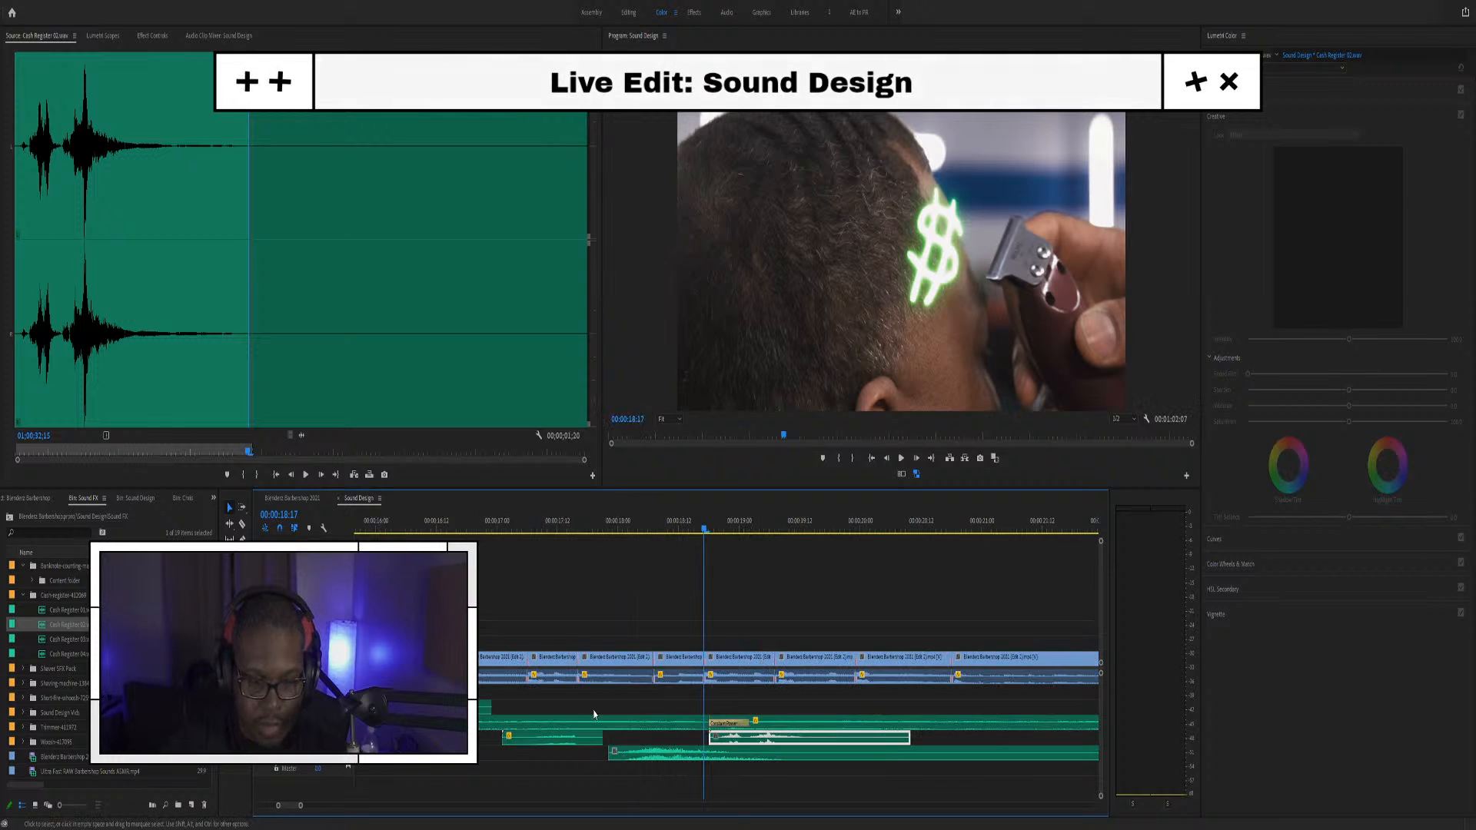
Increase the height of the fire whoosh's audio track and play back the section containing the whoosh and cash register sounds
drag(308, 762, 308, 781)
click(604, 798)
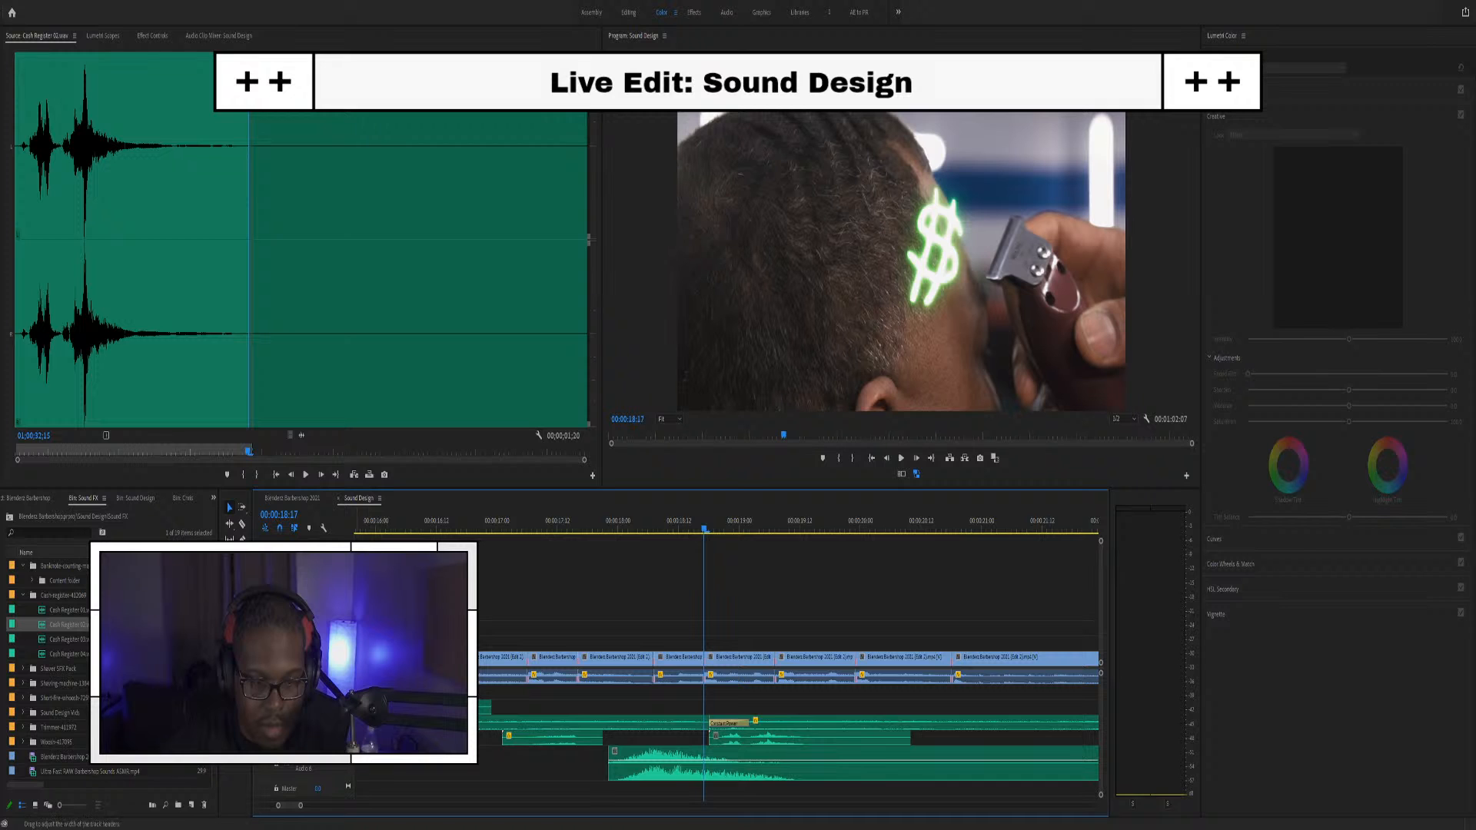
key(space)
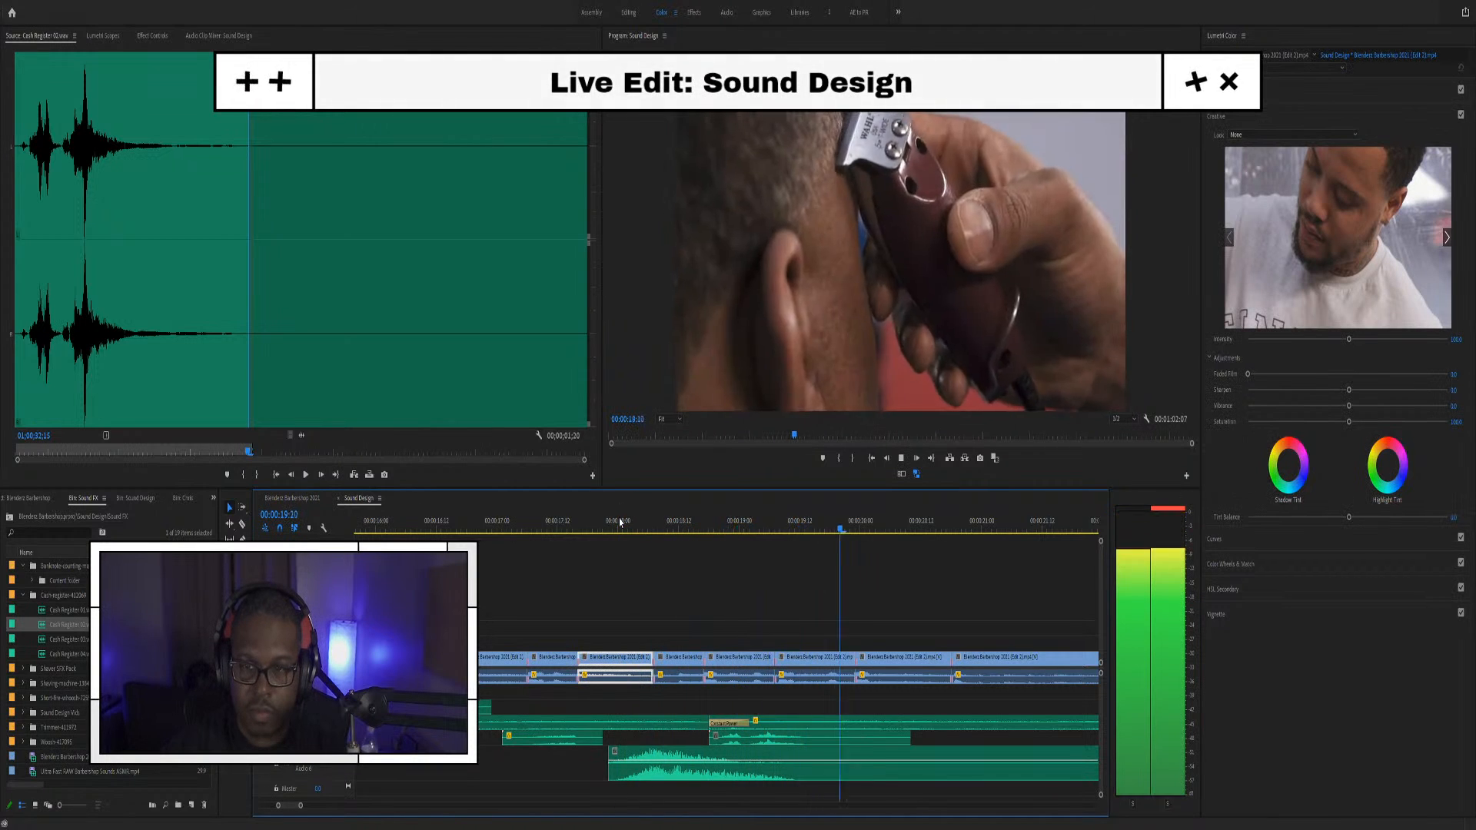
key(space)
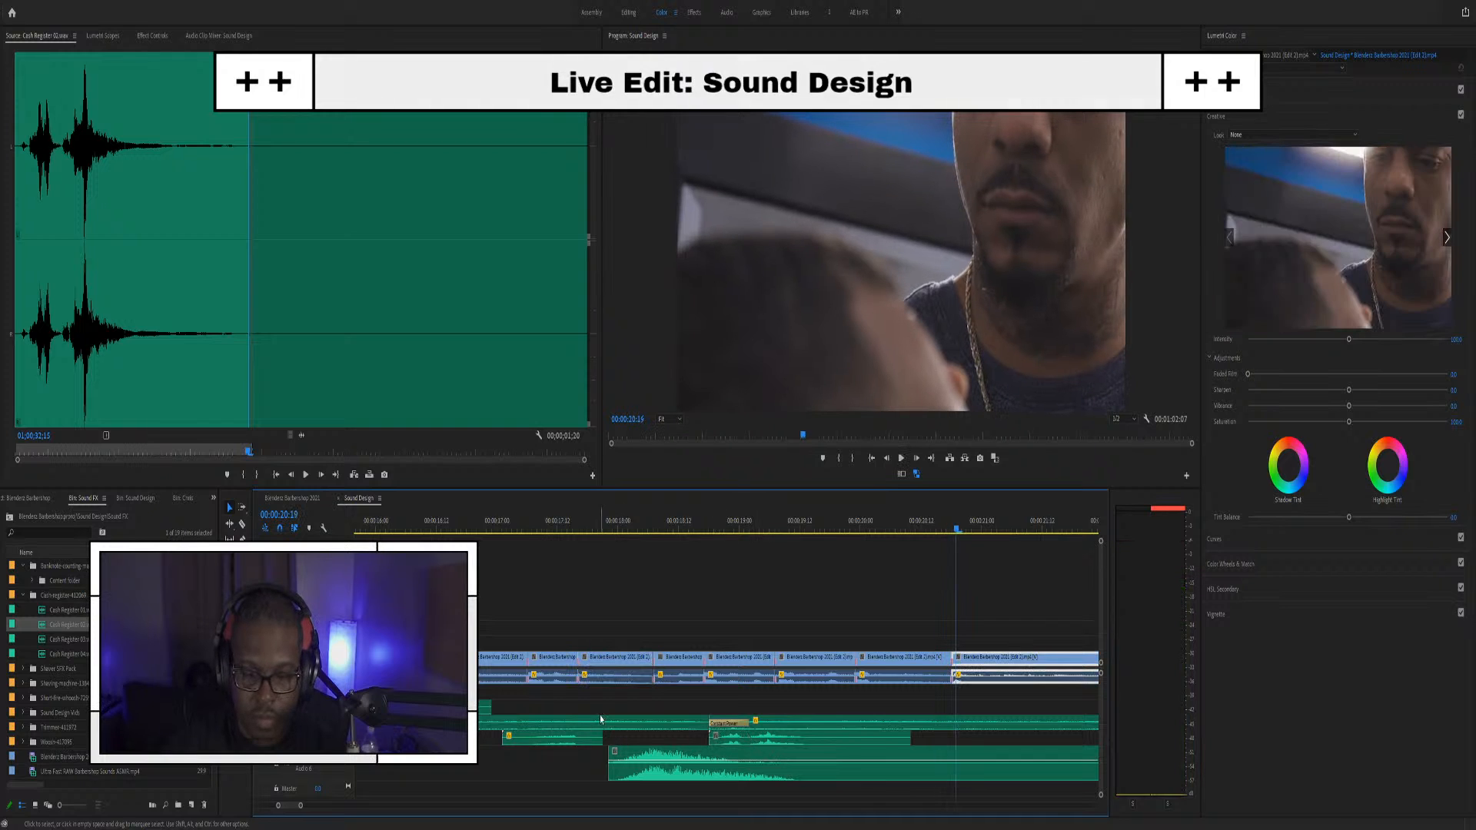
Lower the audio gain of the fire whoosh and cash register clips, and replay the section to check the levels
click(640, 760)
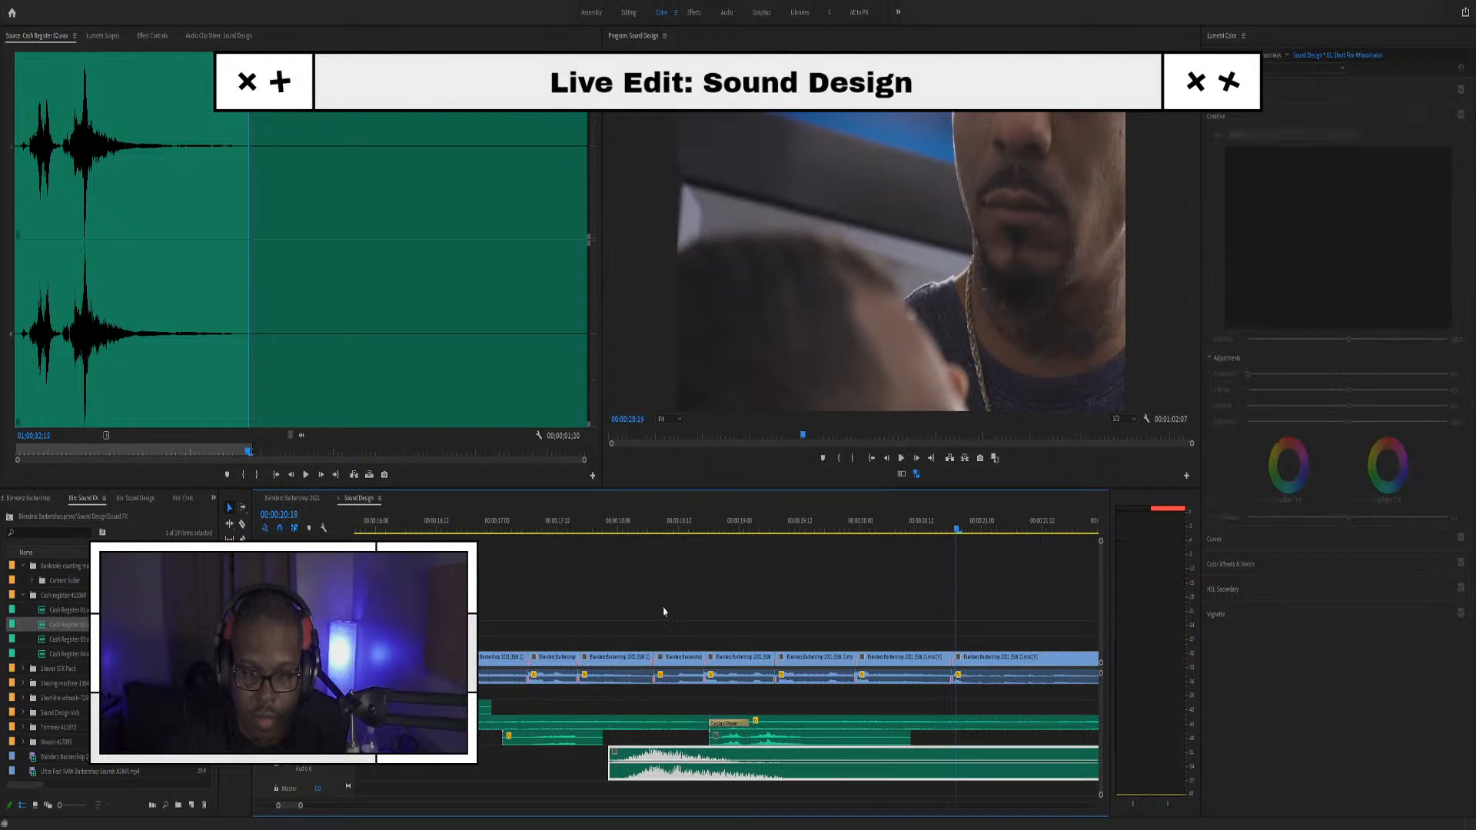
key(g)
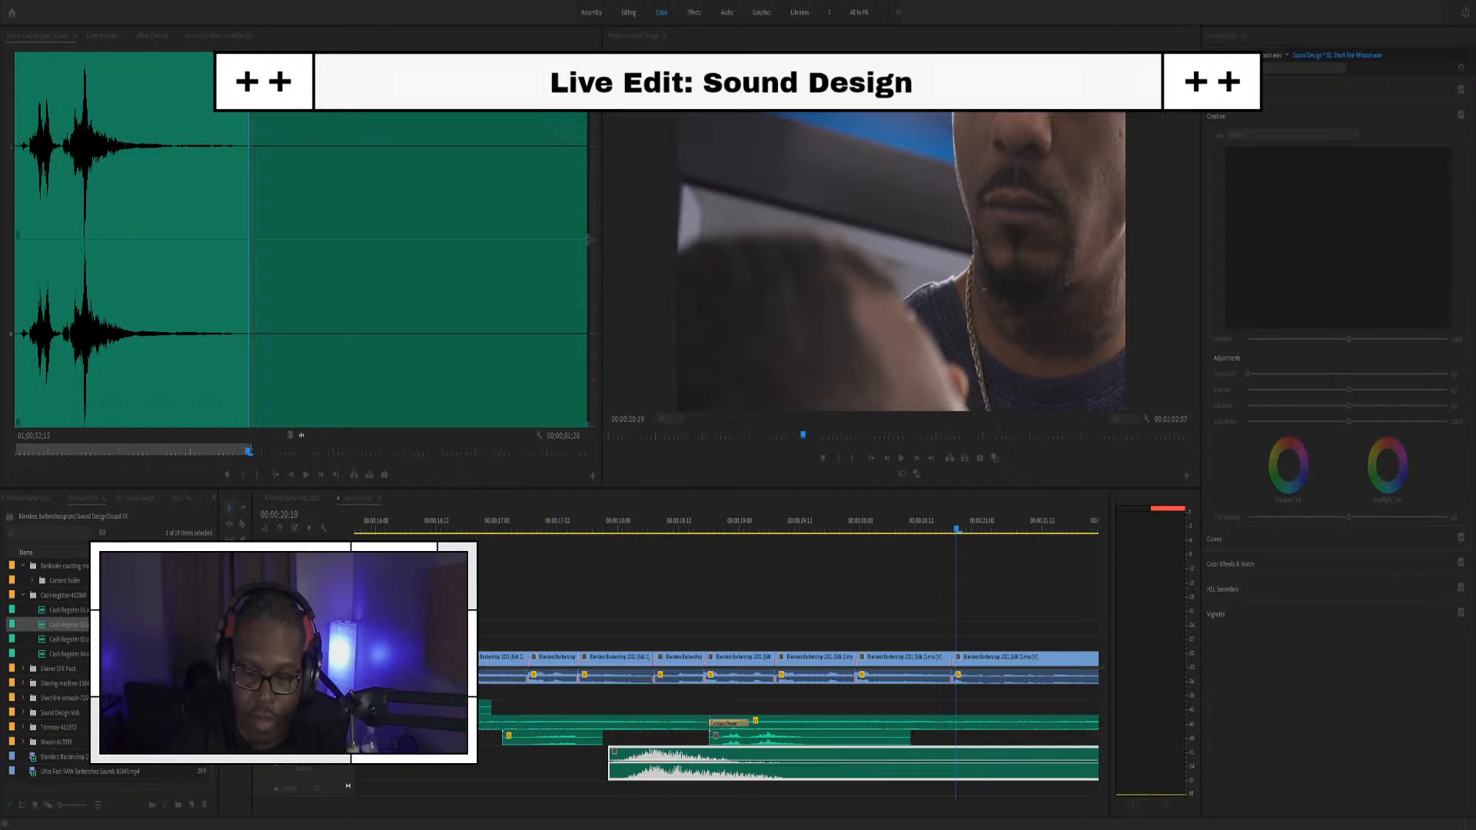
key(Return)
click(755, 742)
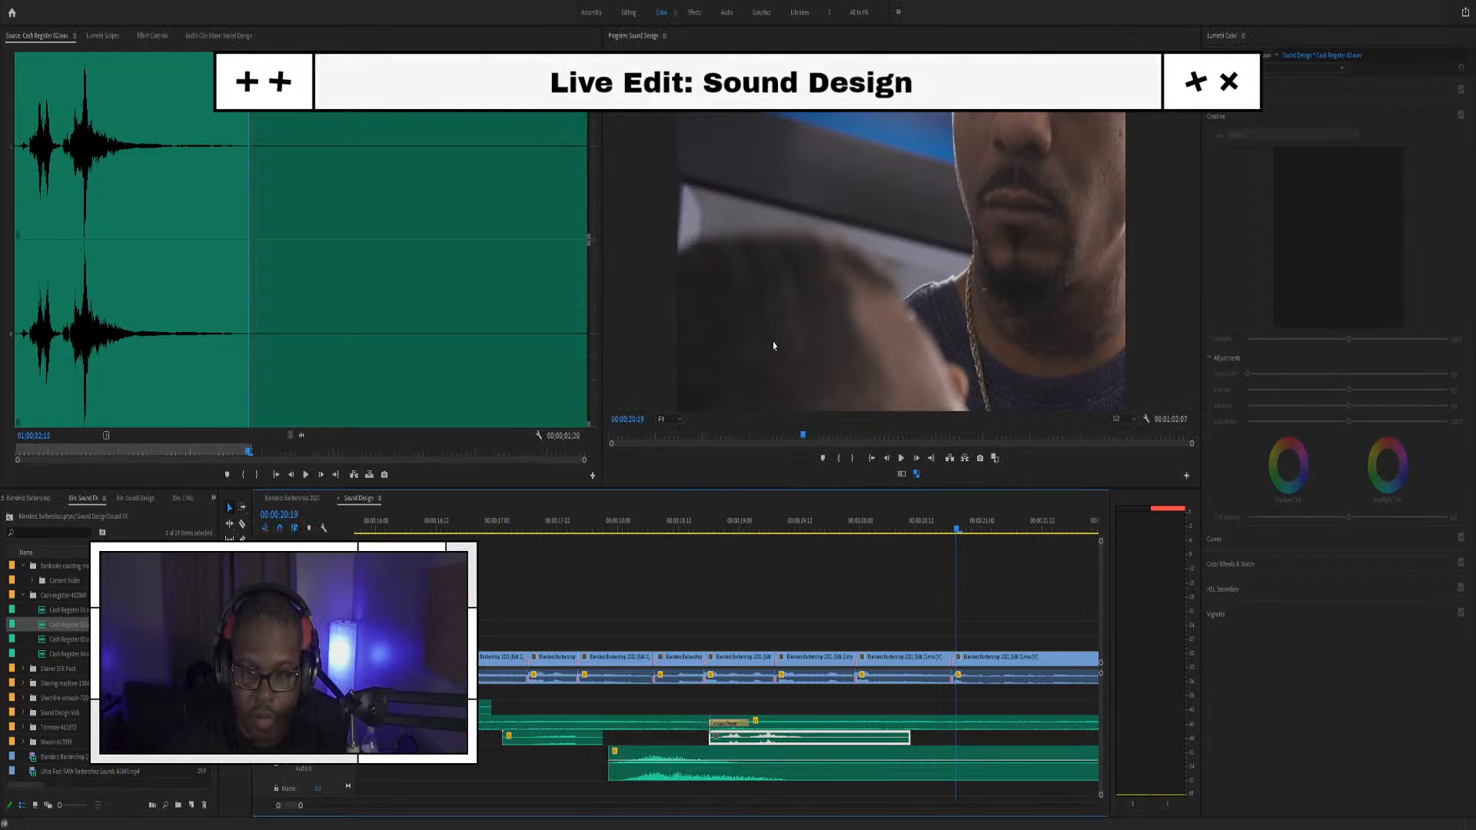
key(g)
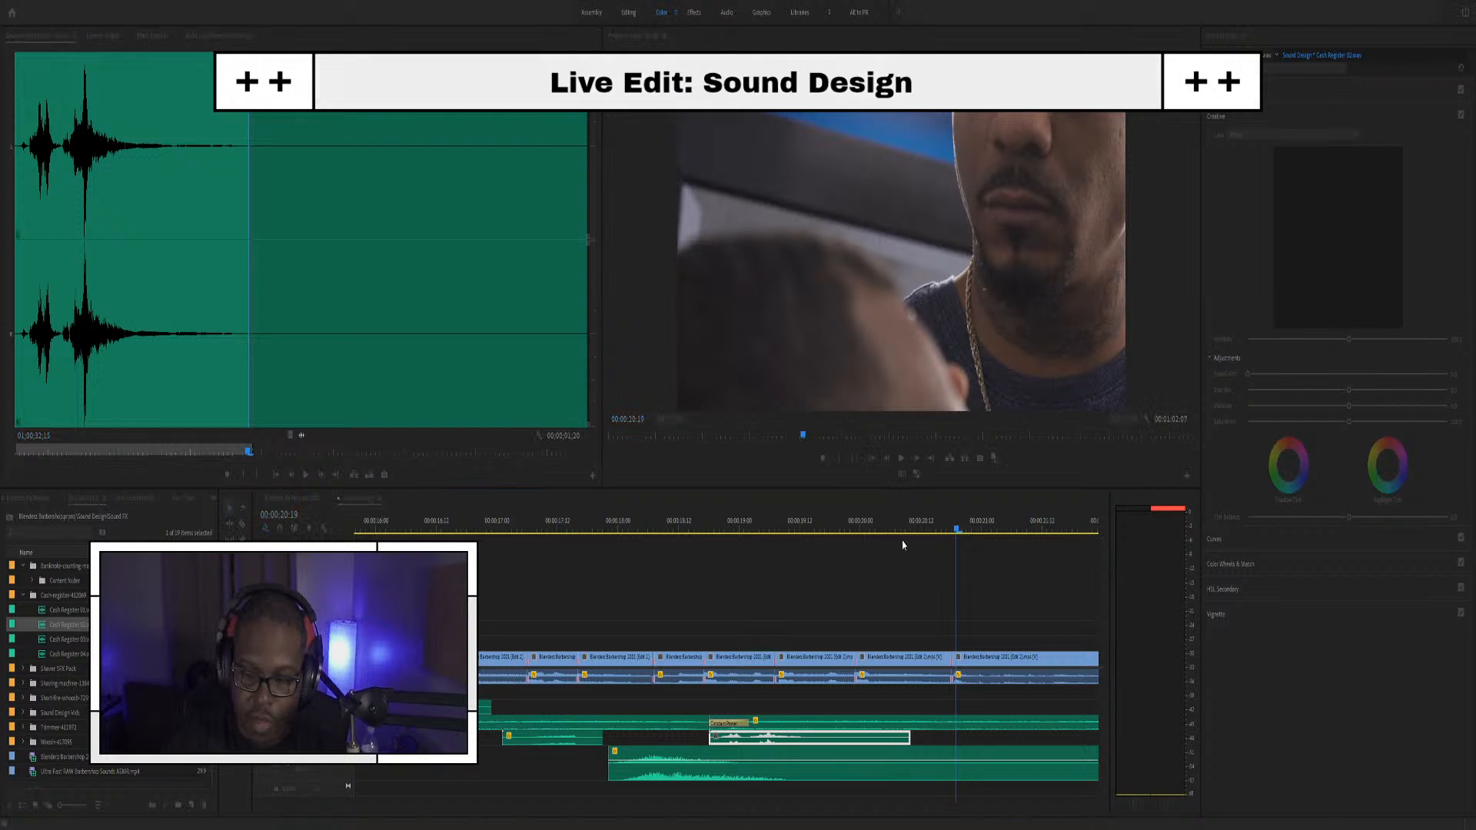
click(586, 526)
key(space)
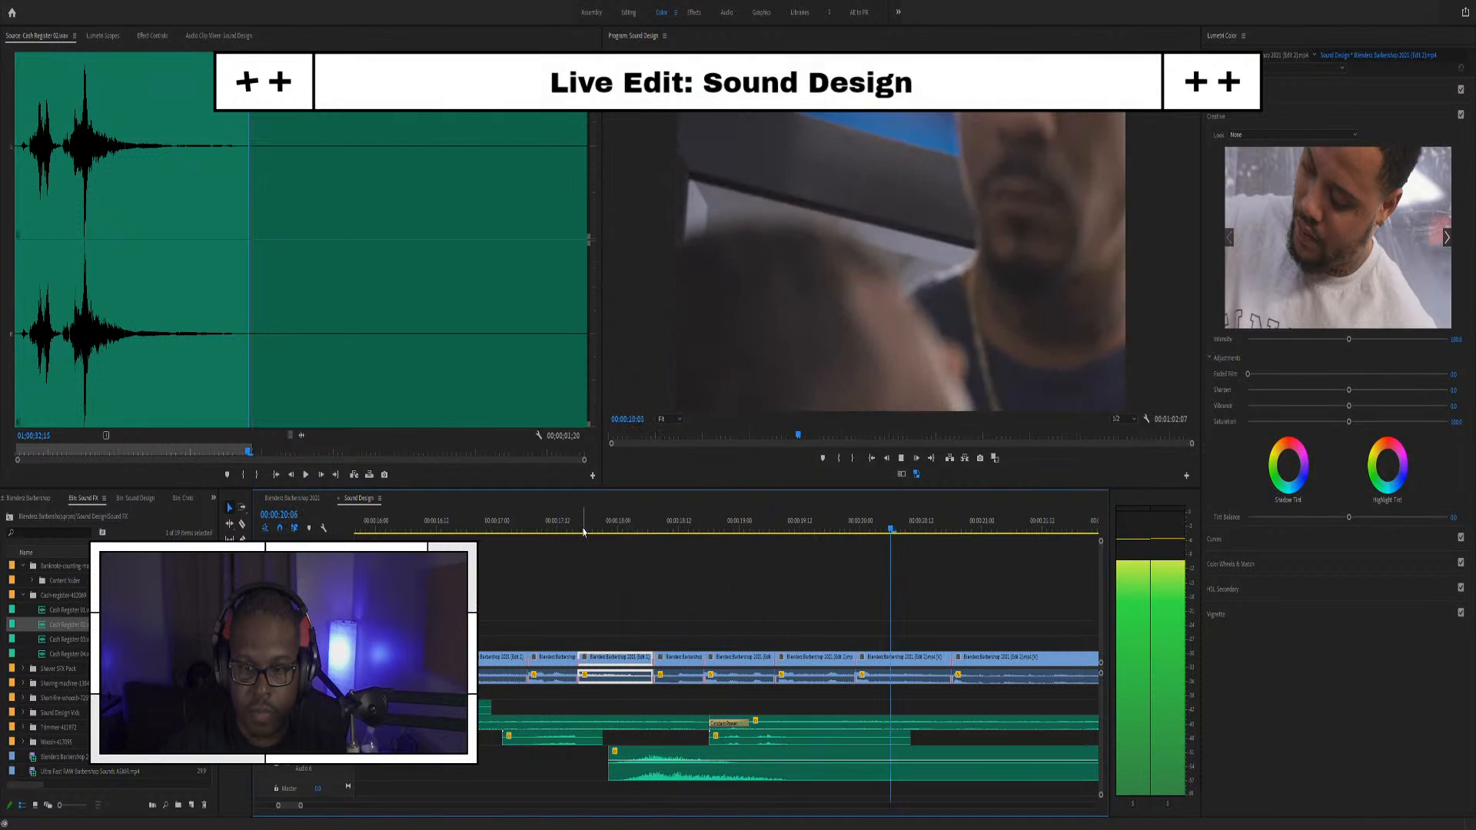
Play the sequence from near its beginning through the dollar sign shot to review the sound design so far
scroll(784, 794, down, 4)
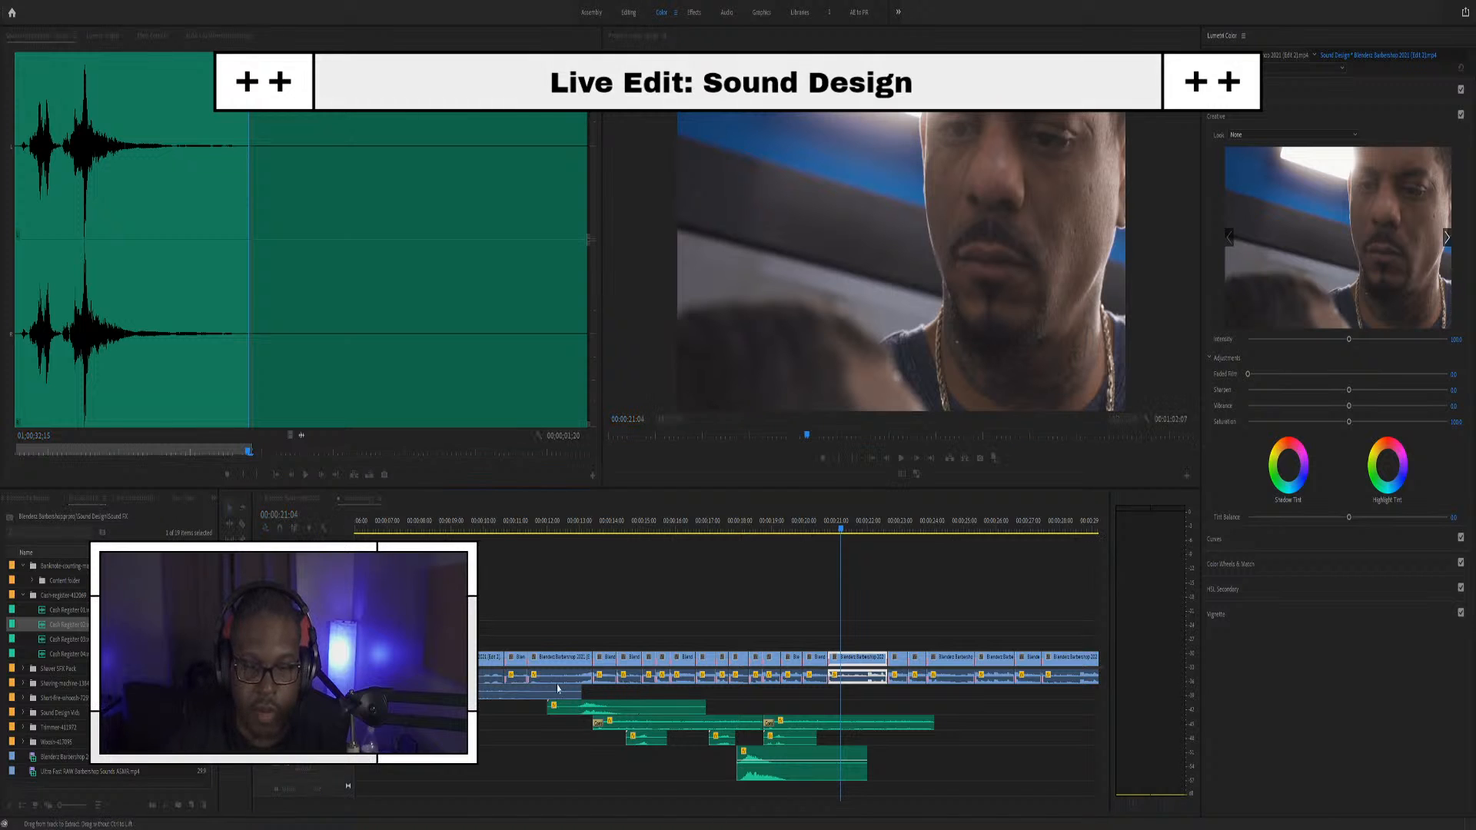
scroll(519, 666, down, 8)
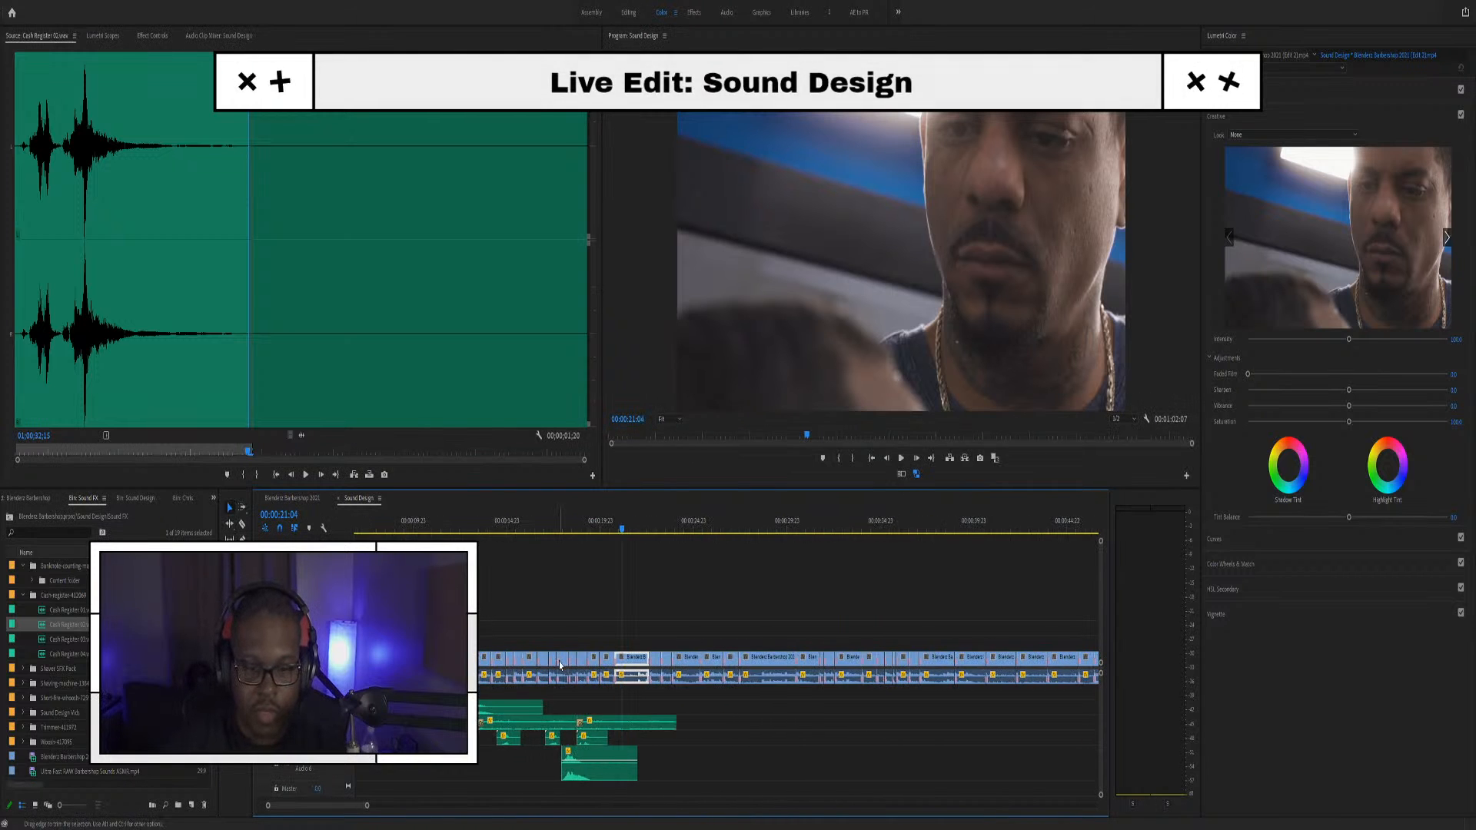
click(358, 527)
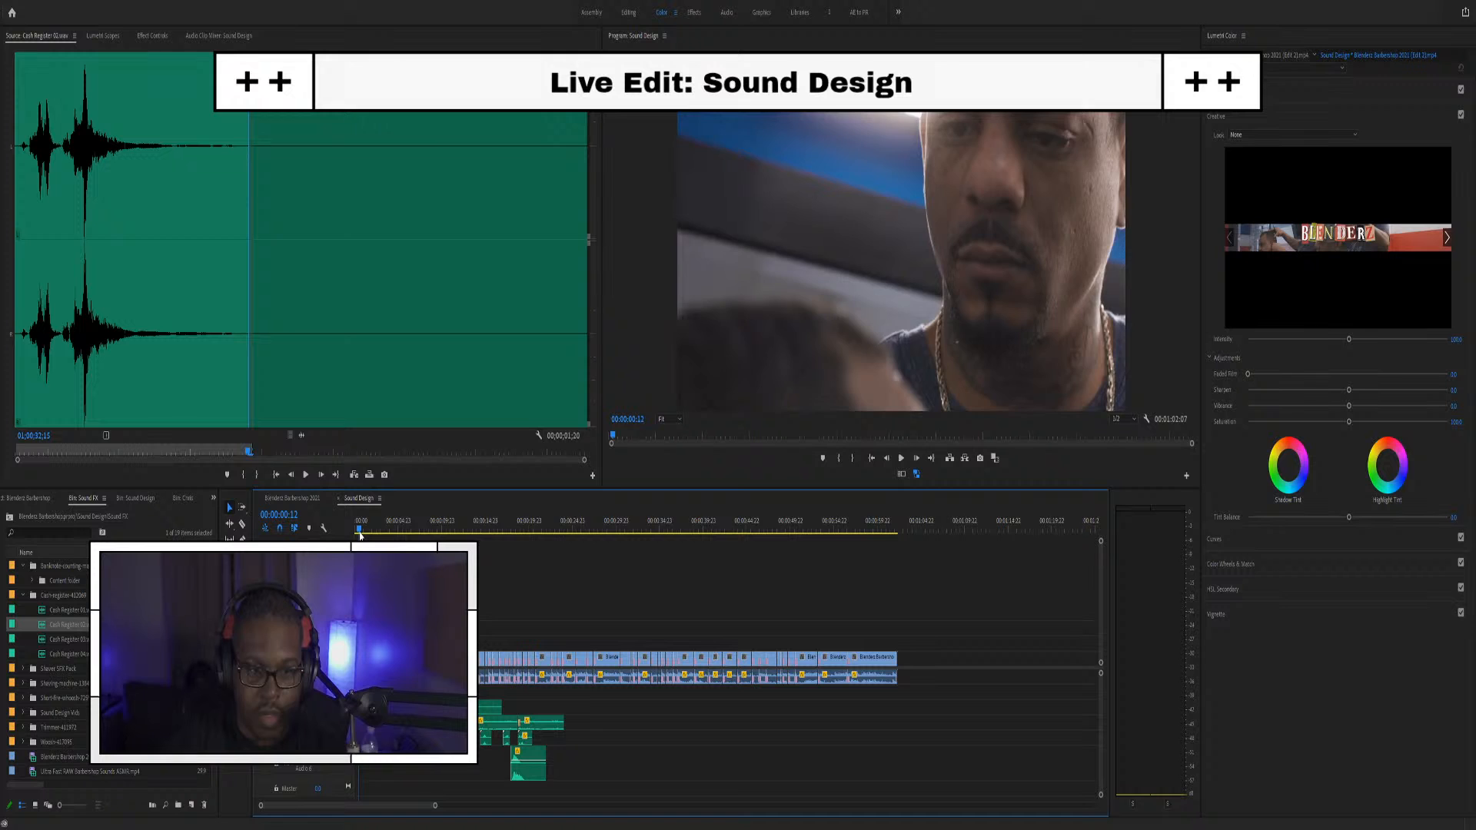
key(space)
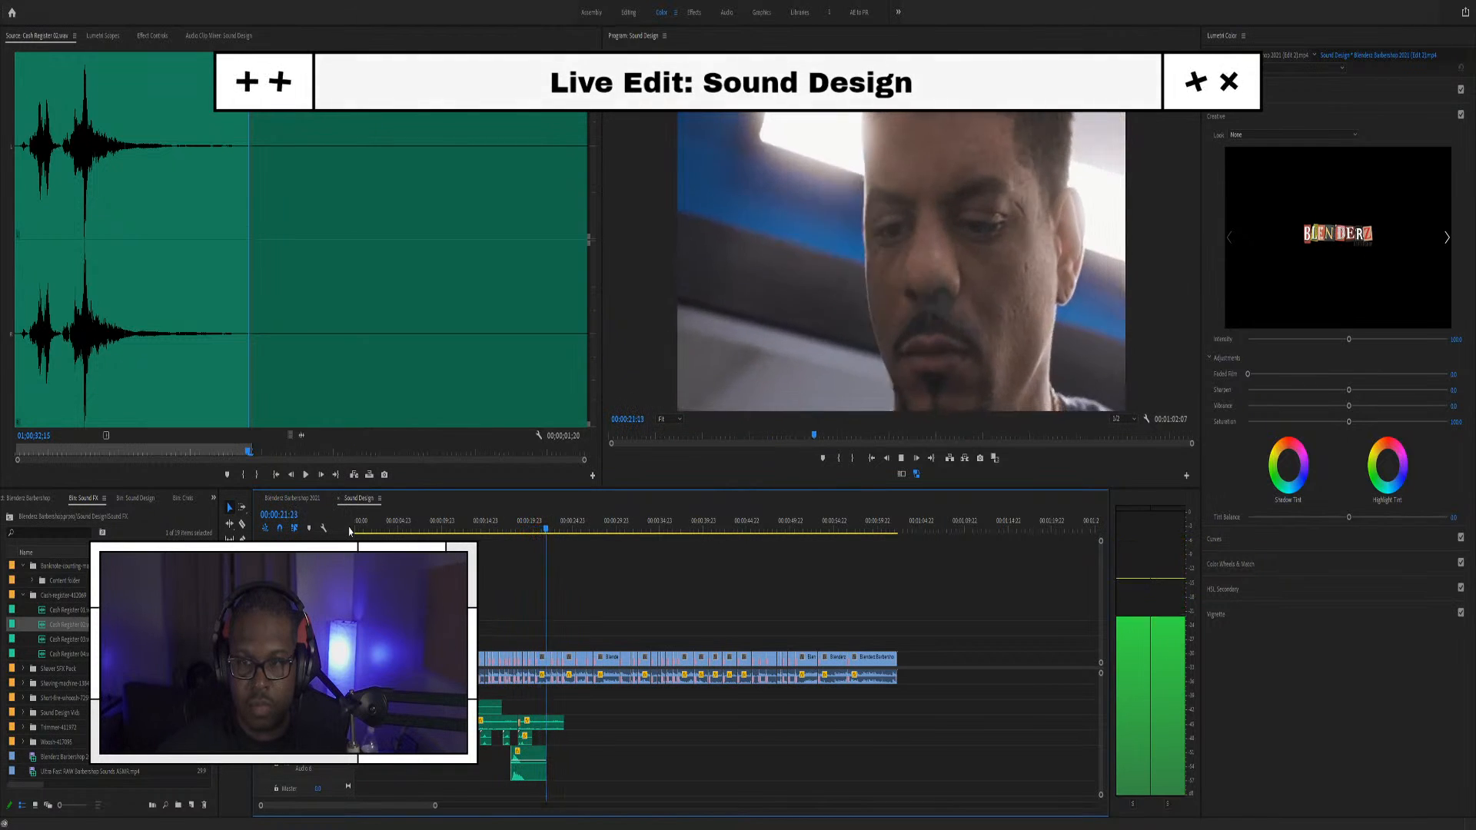
key(space)
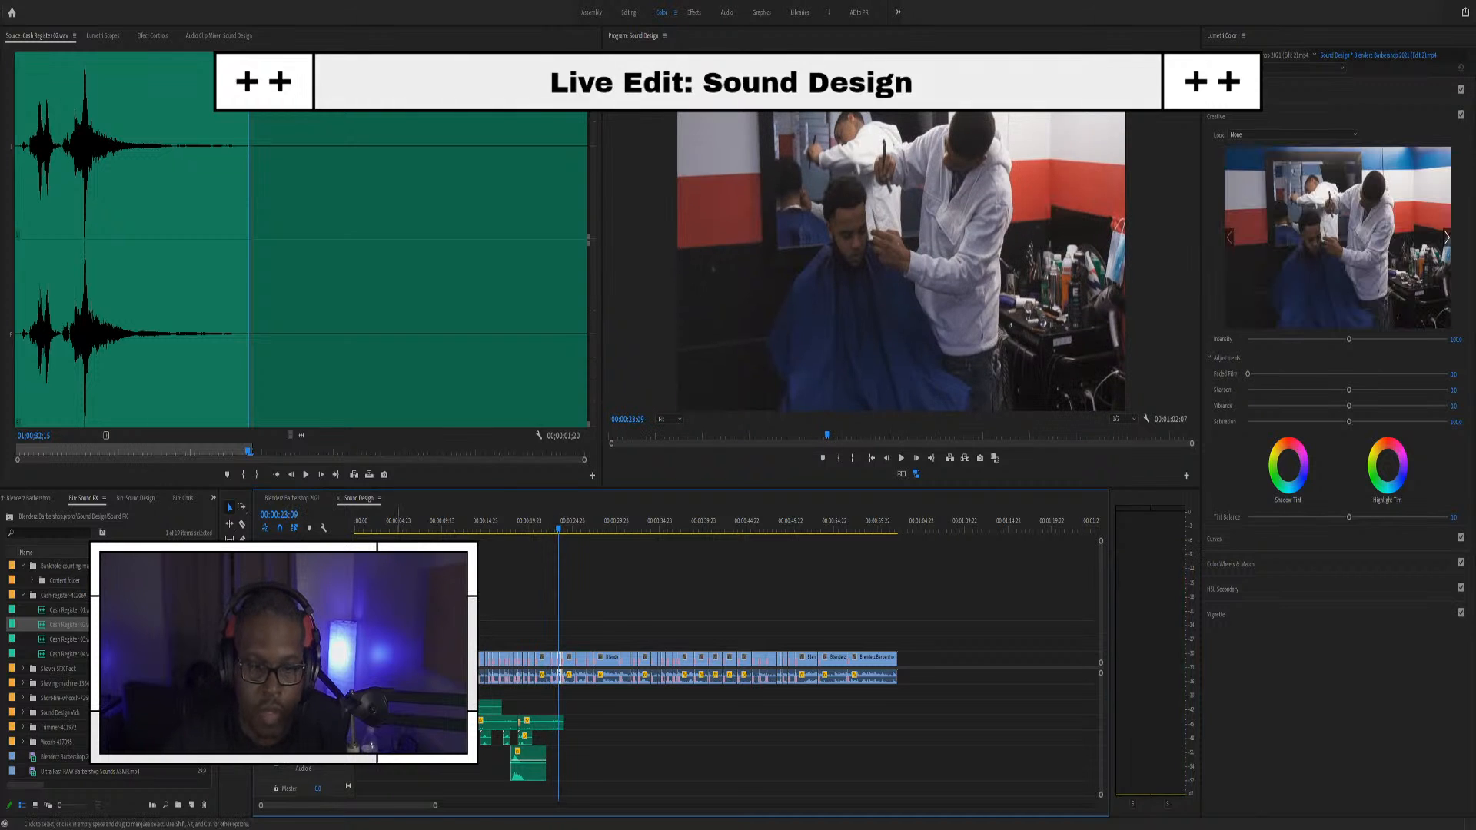
Place the playhead at 00:00:22:00, at the end of the fire whoosh clip
scroll(538, 603, up, 6)
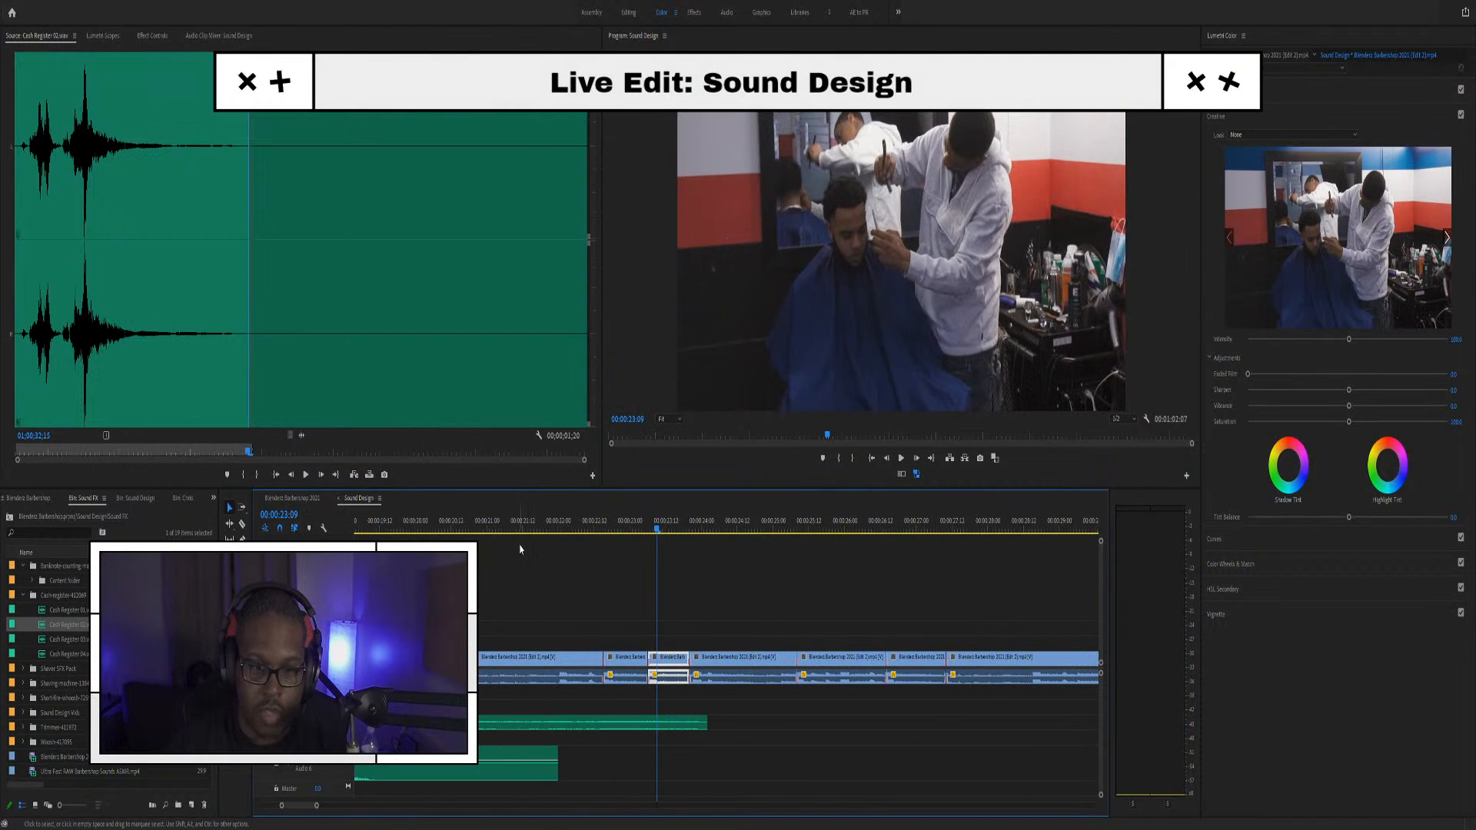
click(521, 516)
drag(522, 517, 560, 520)
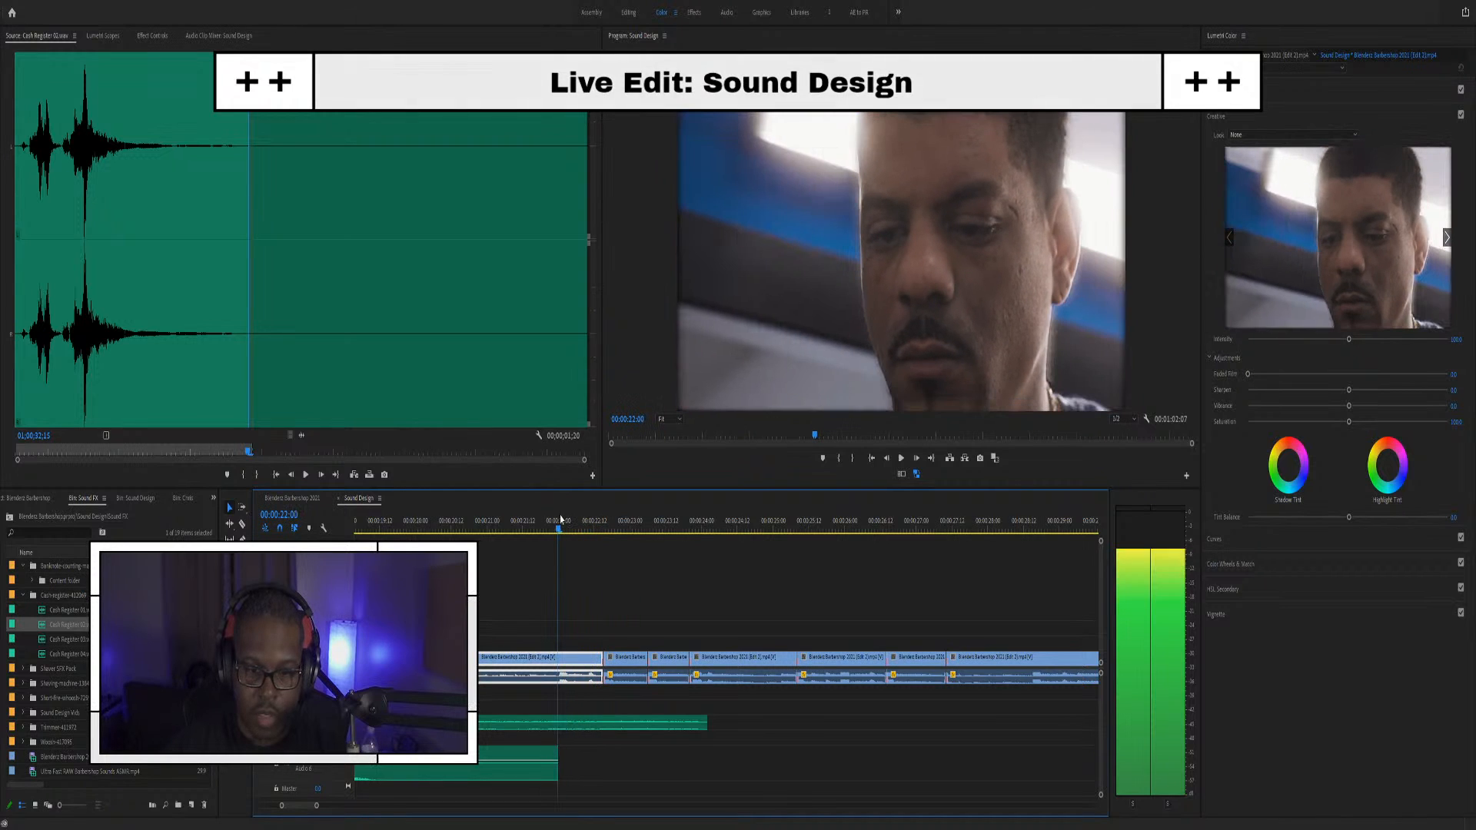
Collapse the cash register folder and audition sounds 02.wav and 03.wav from the banknote counting folder
click(23, 595)
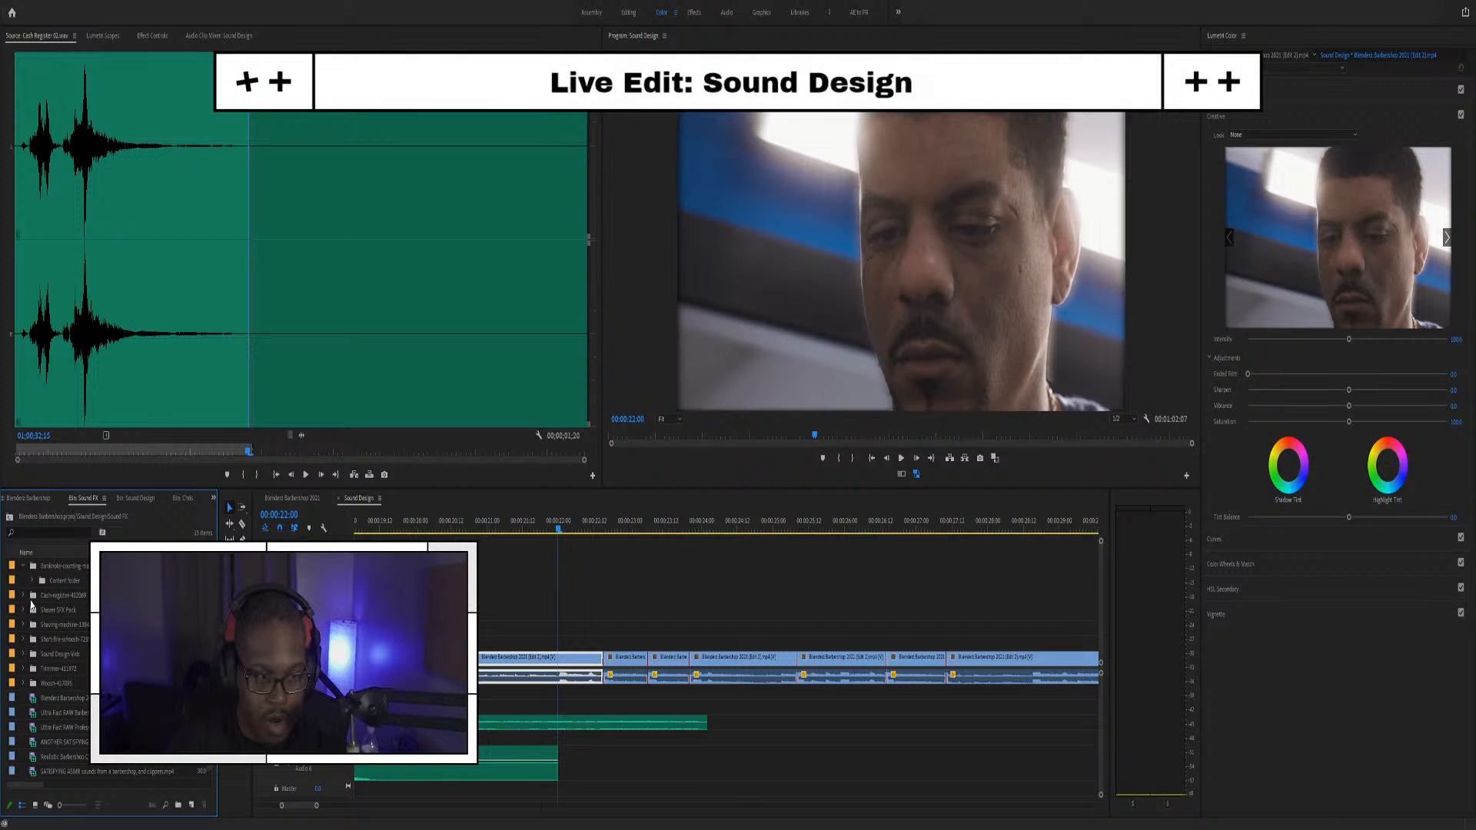
click(33, 582)
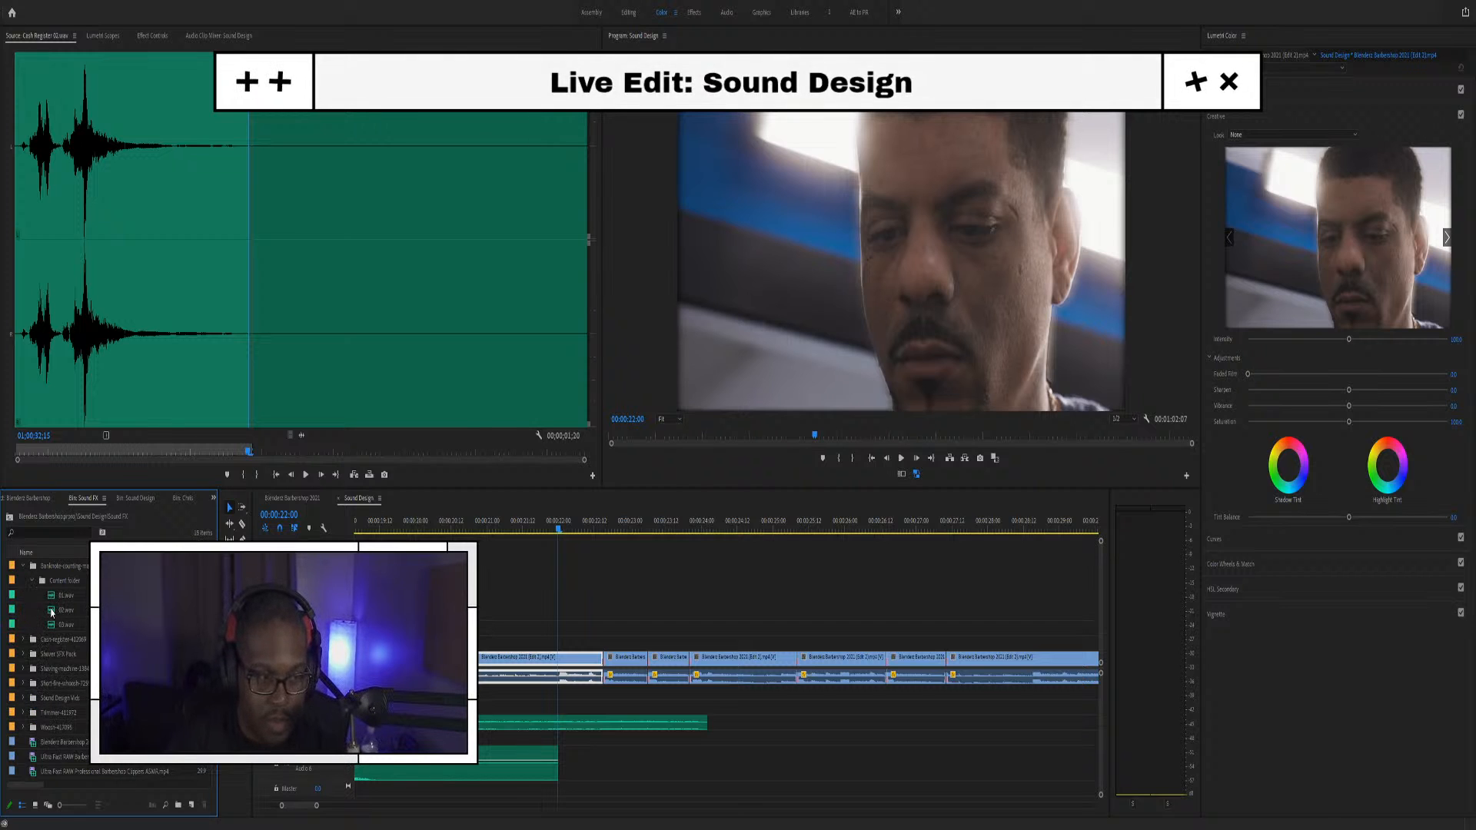
double_click(52, 612)
key(space)
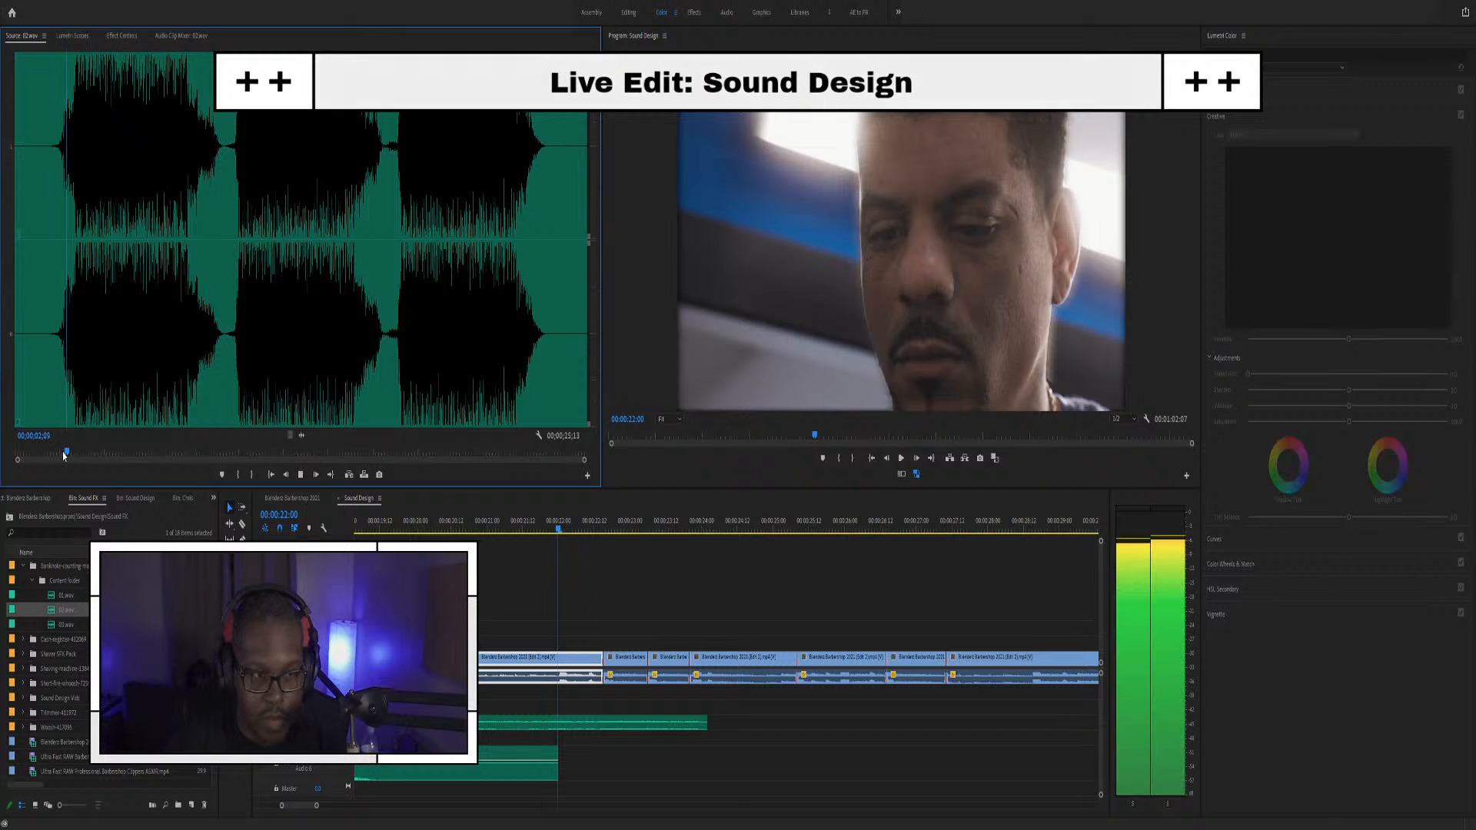
double_click(53, 625)
key(space)
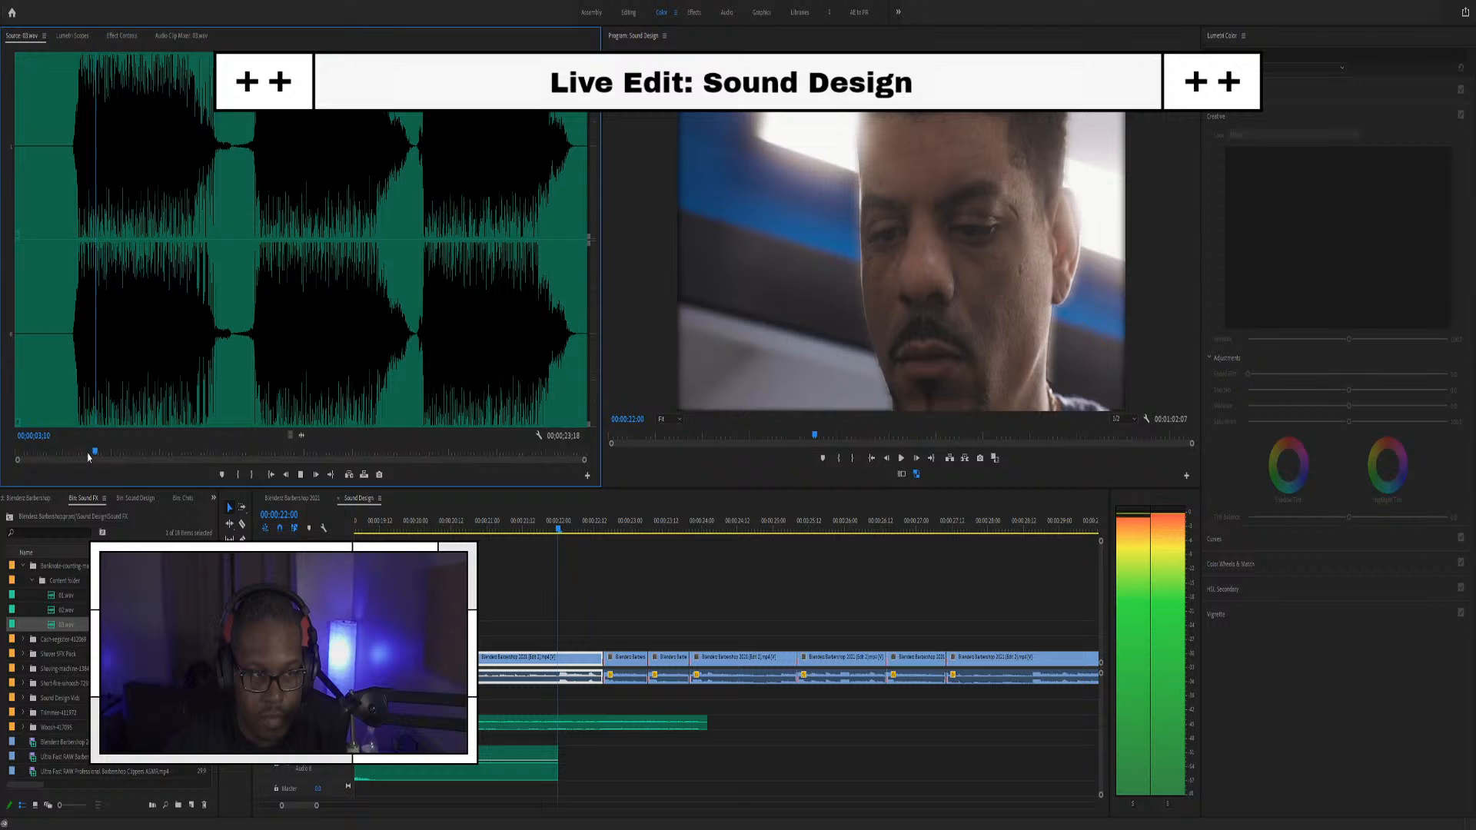
Mark a 23-frame excerpt near the start of 03.wav and place it on the timeline at 00:00:22:00
key(space)
mouse_move(86, 459)
mouse_down()
mouse_move(68, 455)
mouse_move(96, 460)
mouse_up()
key(space)
key(i)
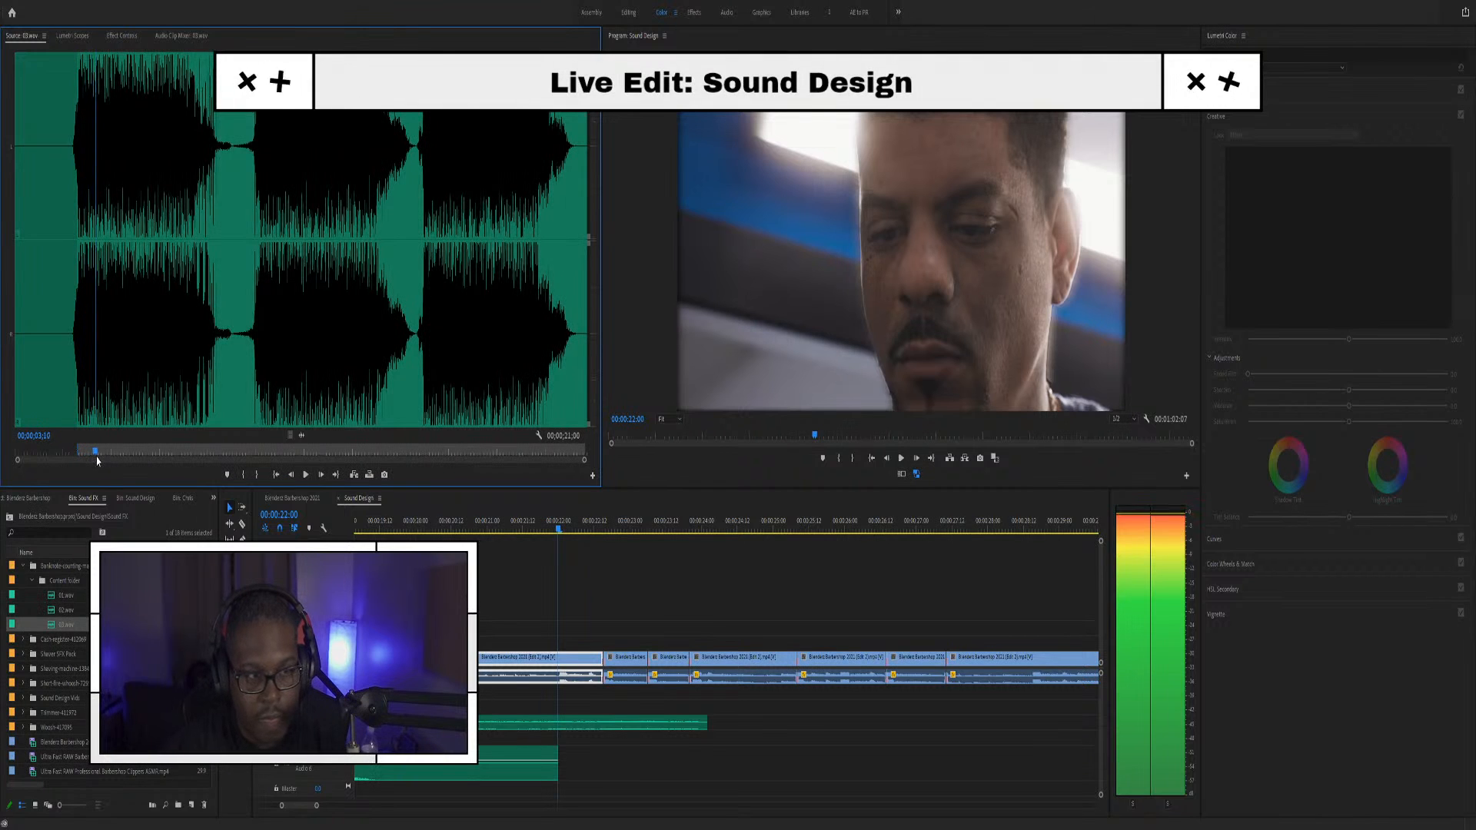
key(o)
drag(522, 619, 569, 708)
Adjust the audio gain of the placed banknote counting clip and replay the section through the falling-money shot to check it
click(588, 707)
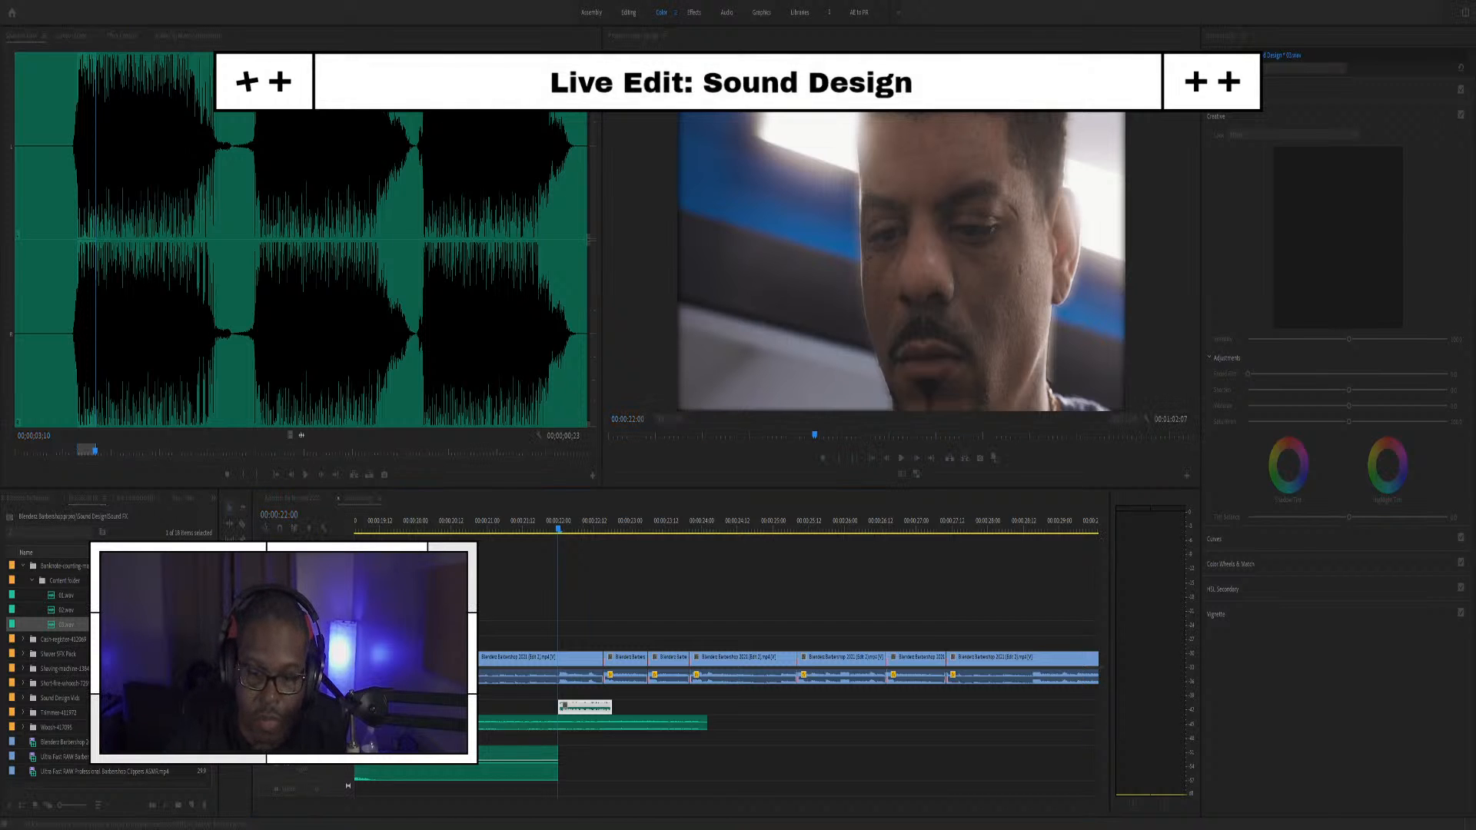
key(space)
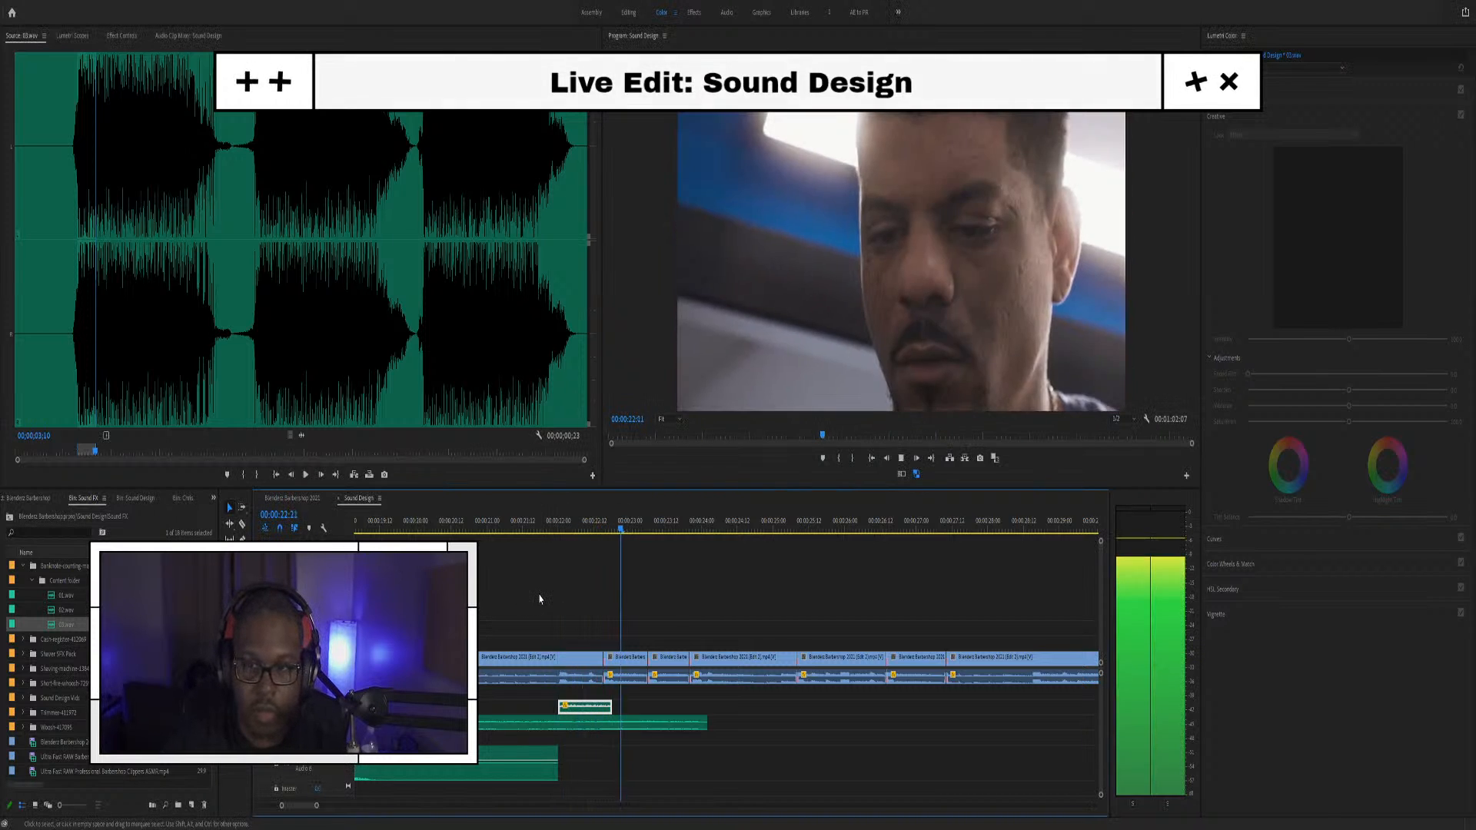
key(space)
click(504, 523)
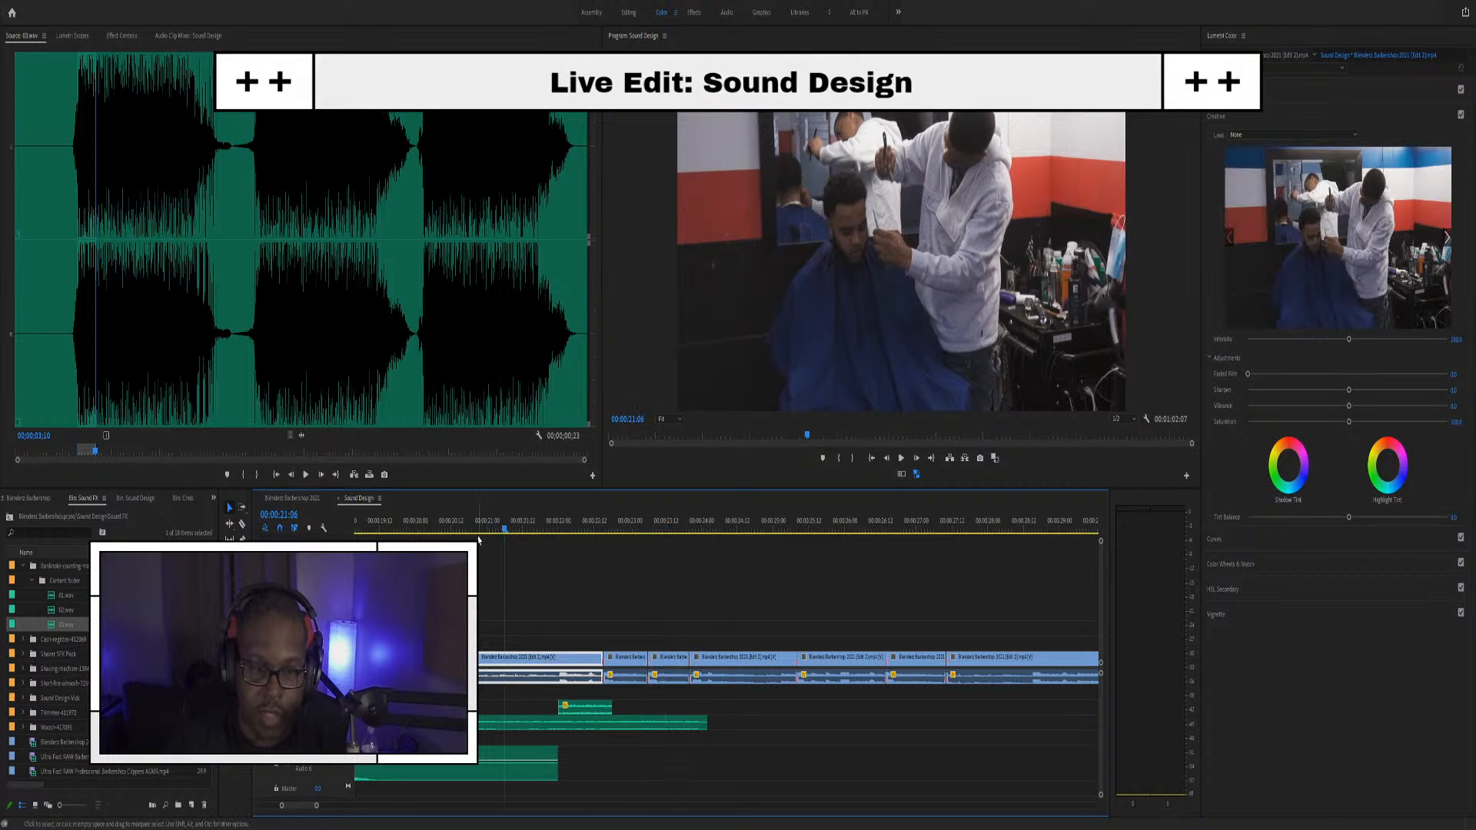
key(space)
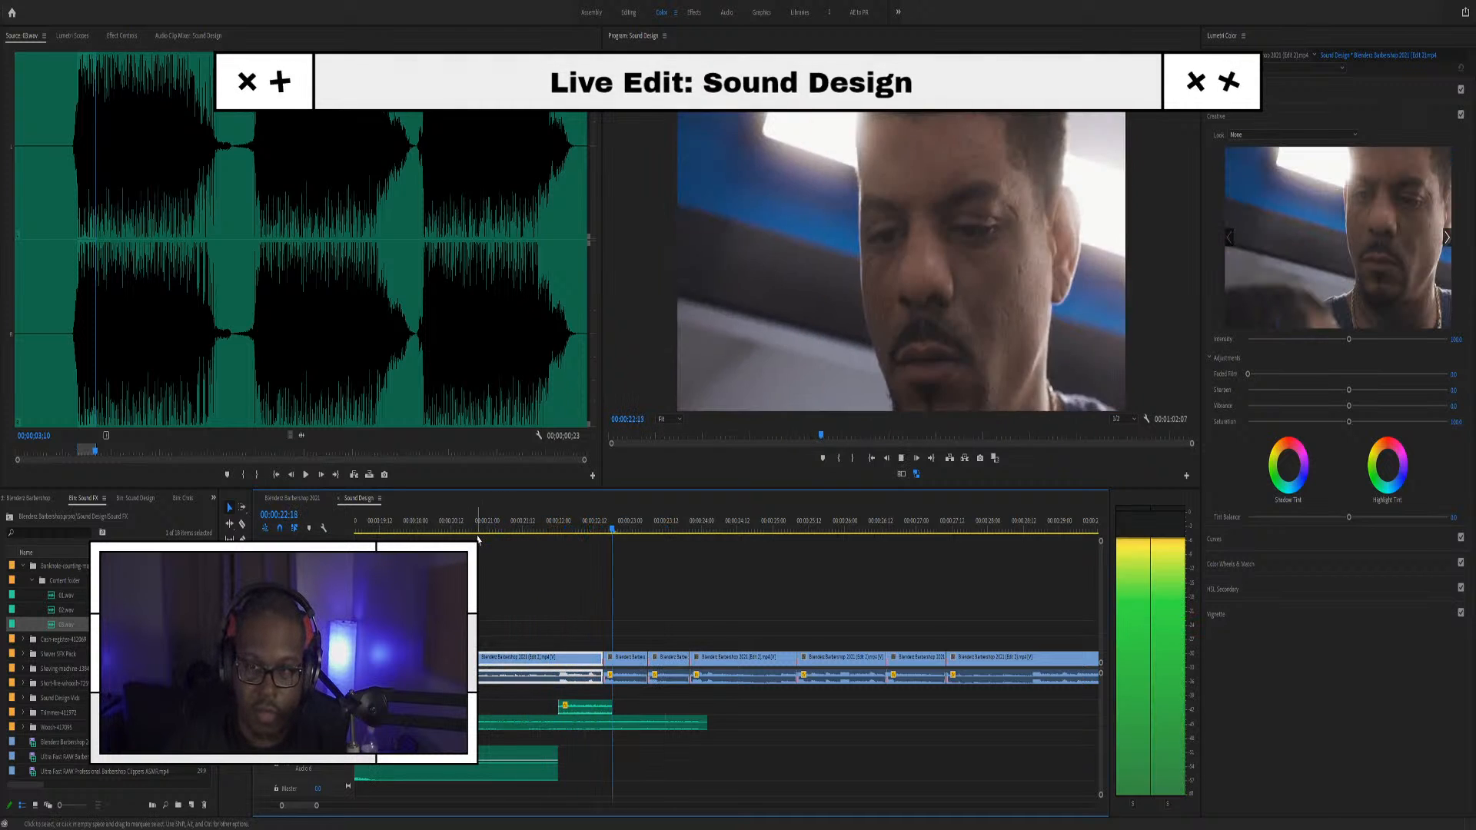
key(space)
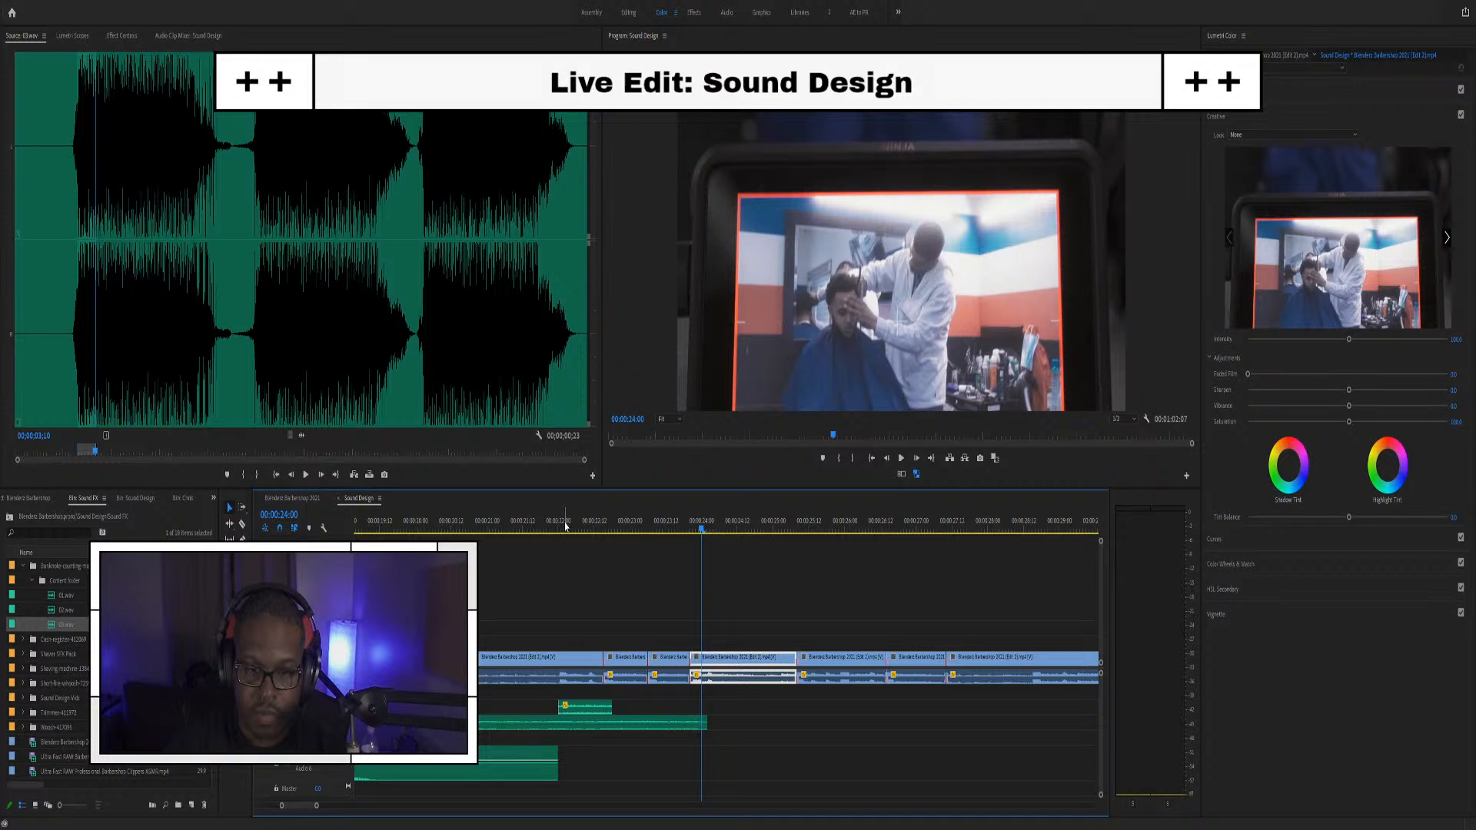
click(524, 527)
key(space)
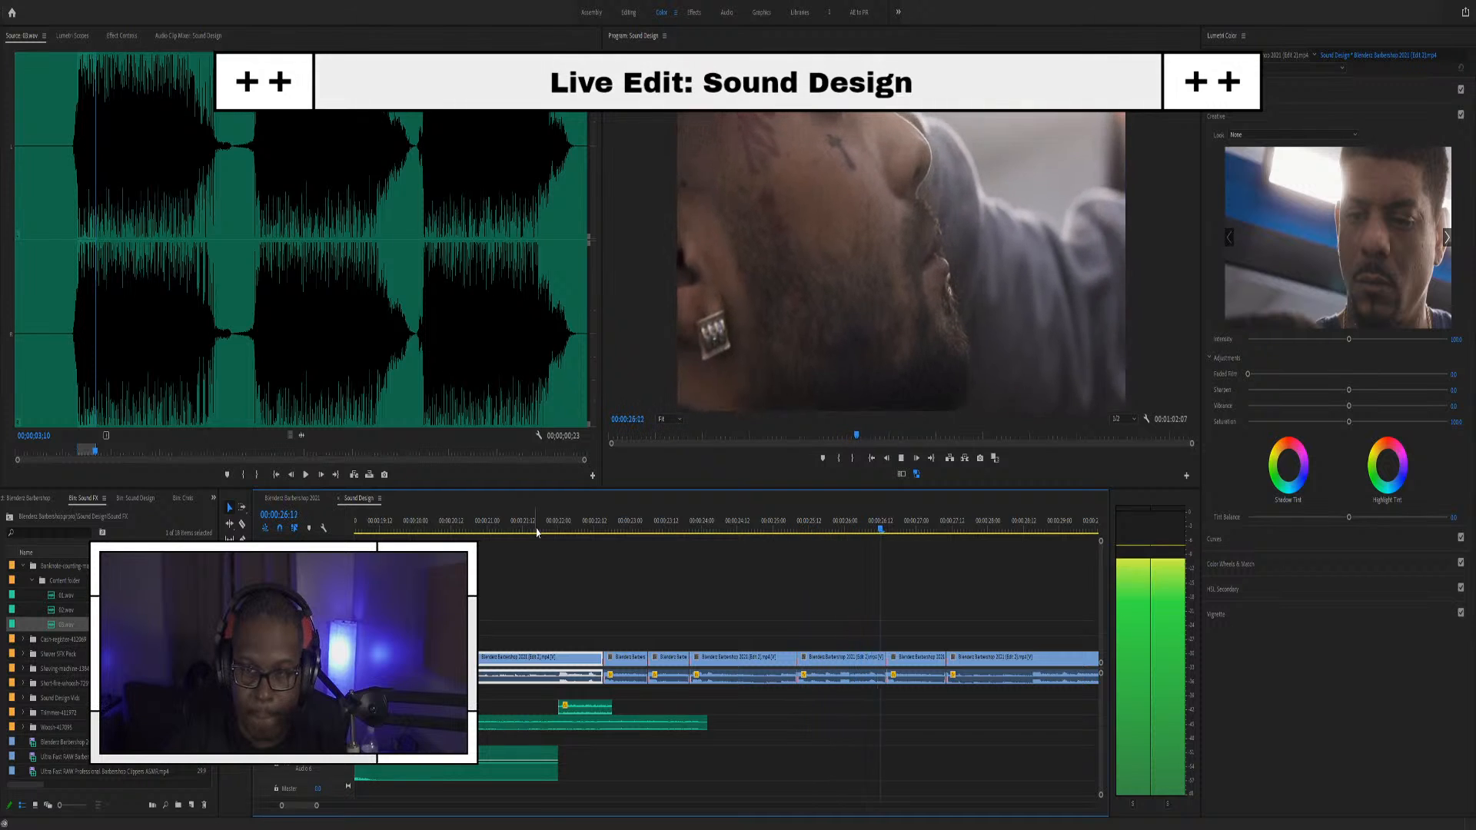
key(space)
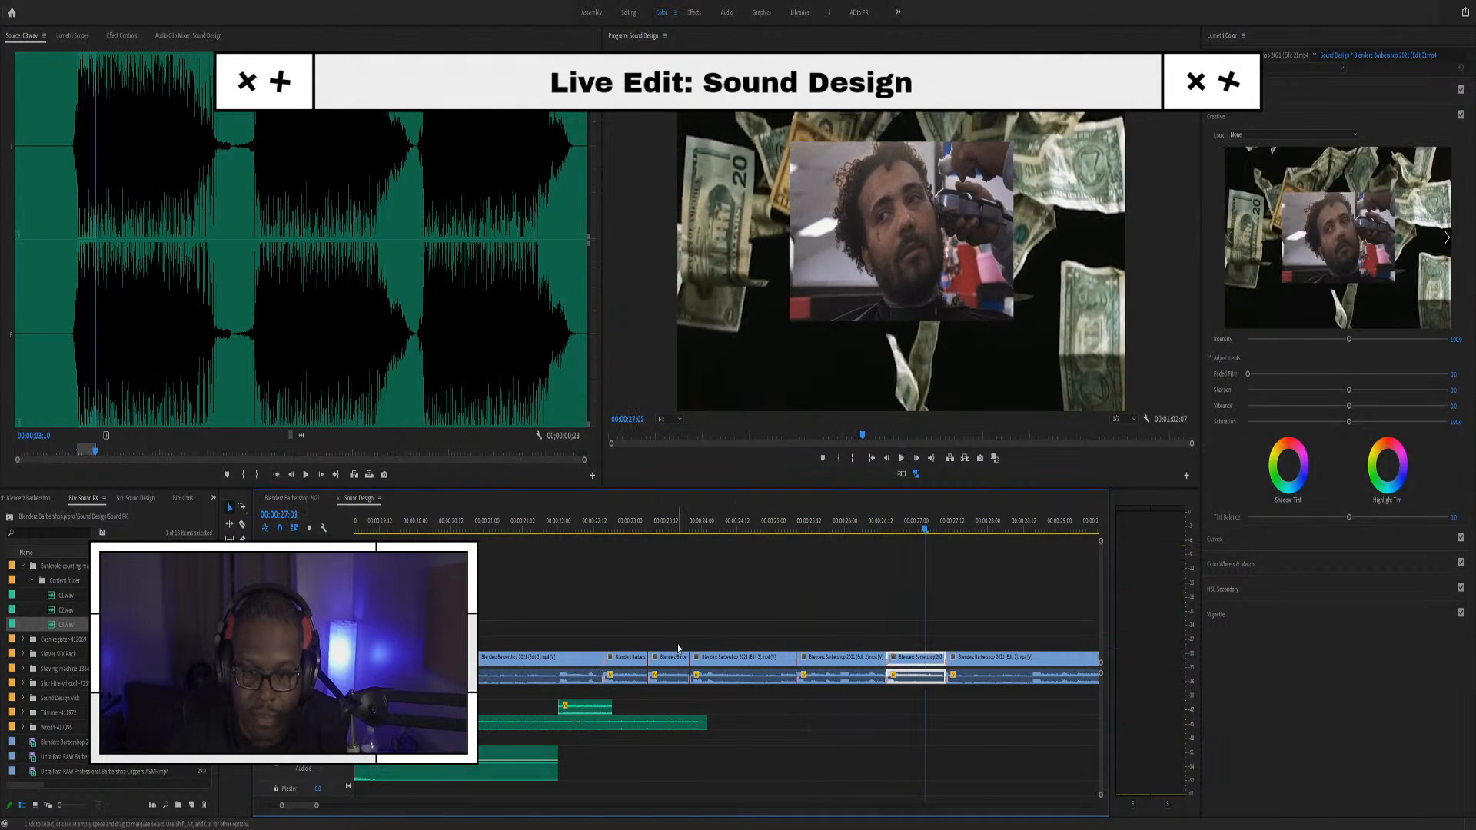
Expand the Shaver SFX Pack folder and audition each of its four sounds
scroll(680, 646, down, 3)
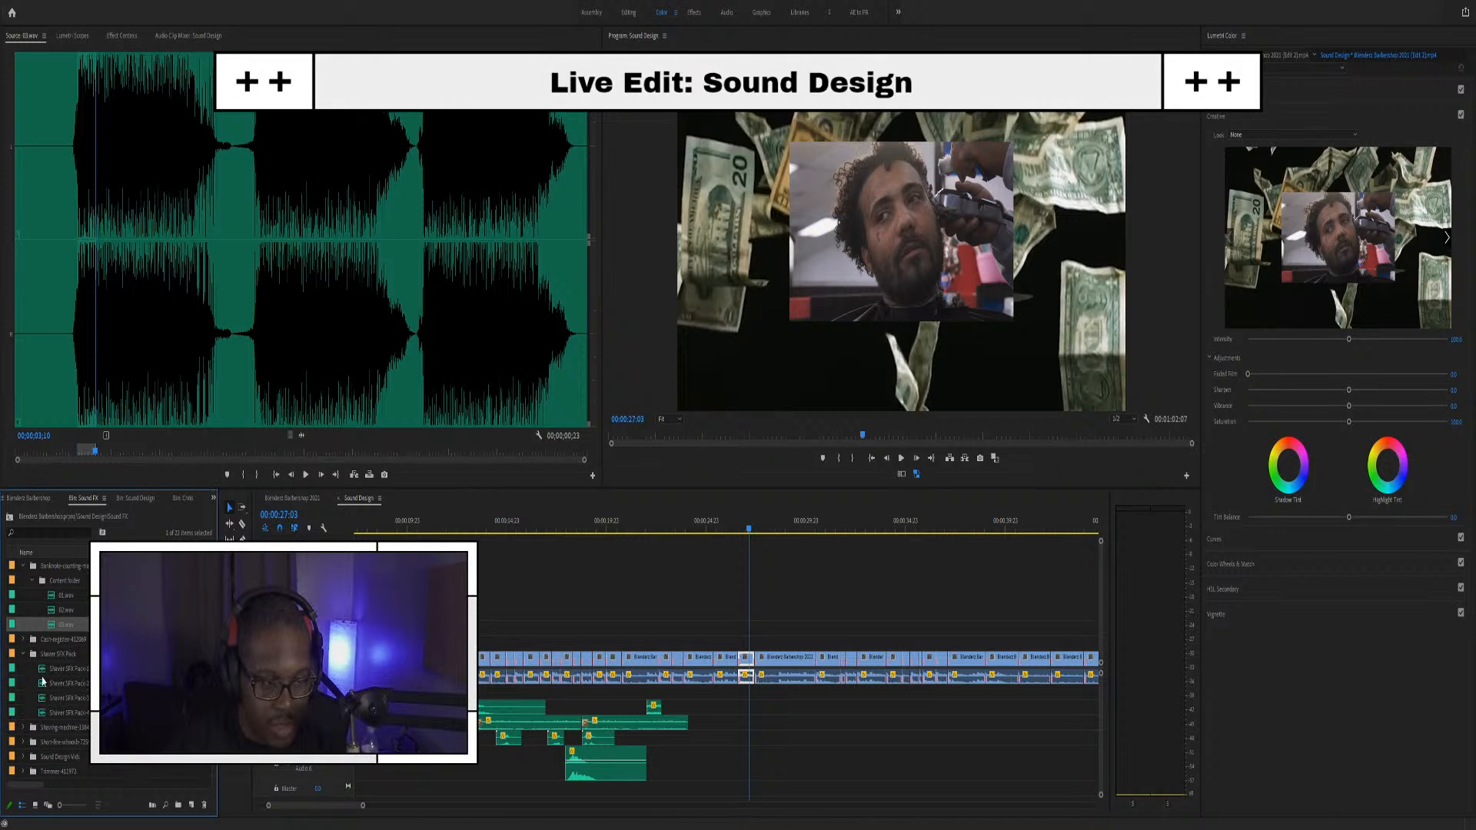
double_click(43, 683)
key(space)
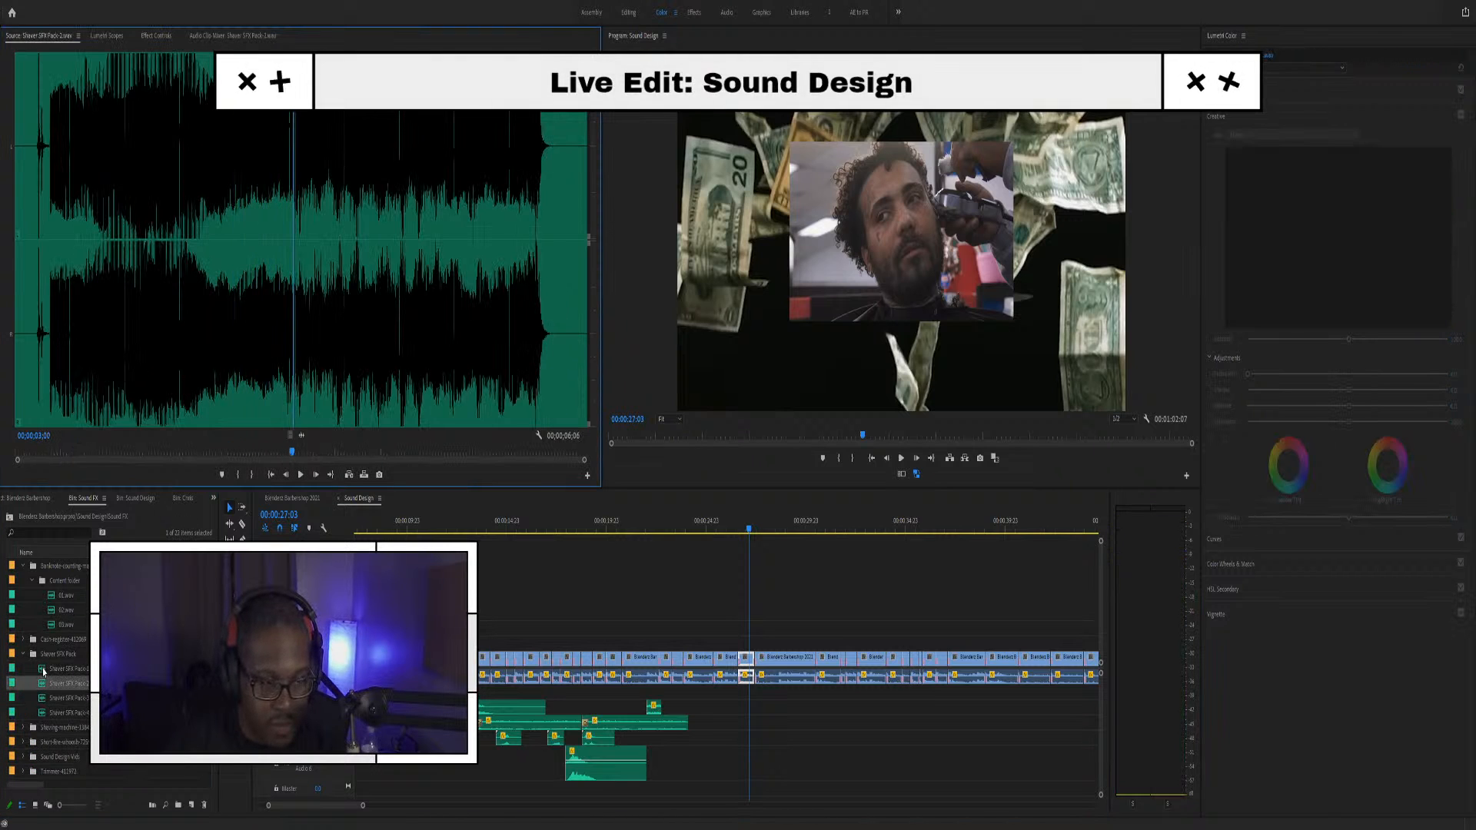
double_click(43, 669)
key(space)
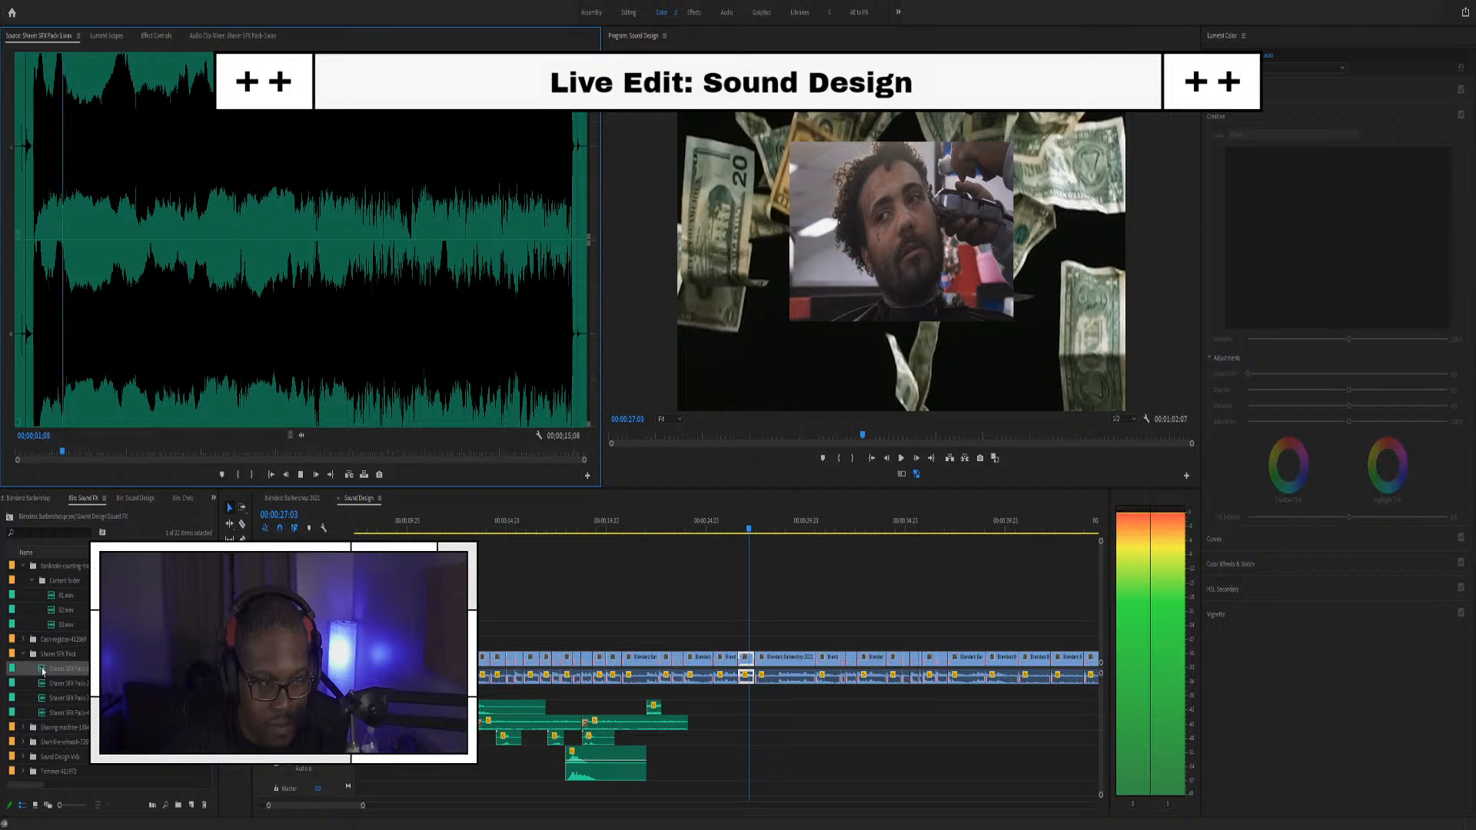
double_click(45, 700)
key(space)
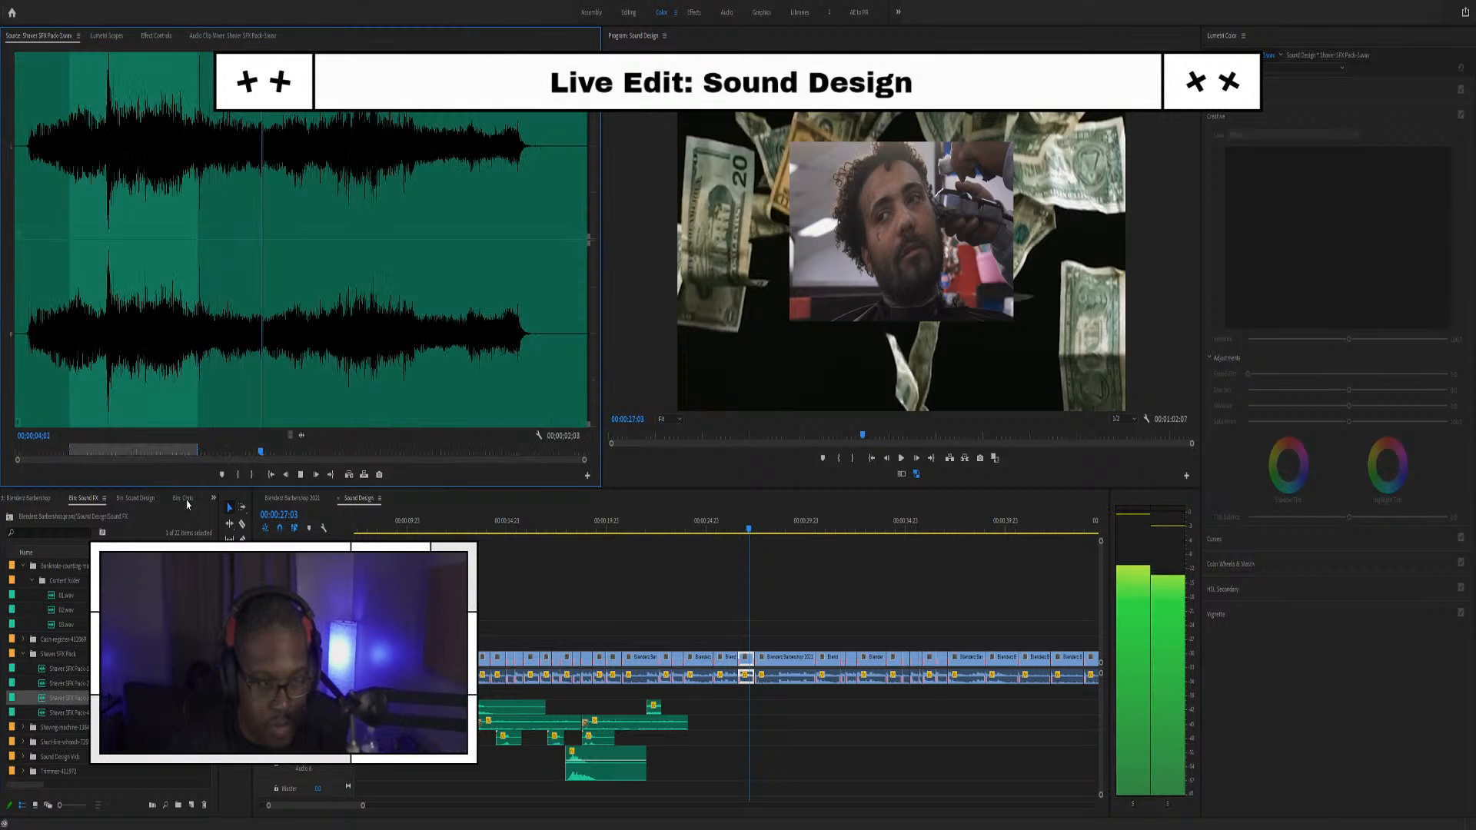
double_click(44, 712)
key(space)
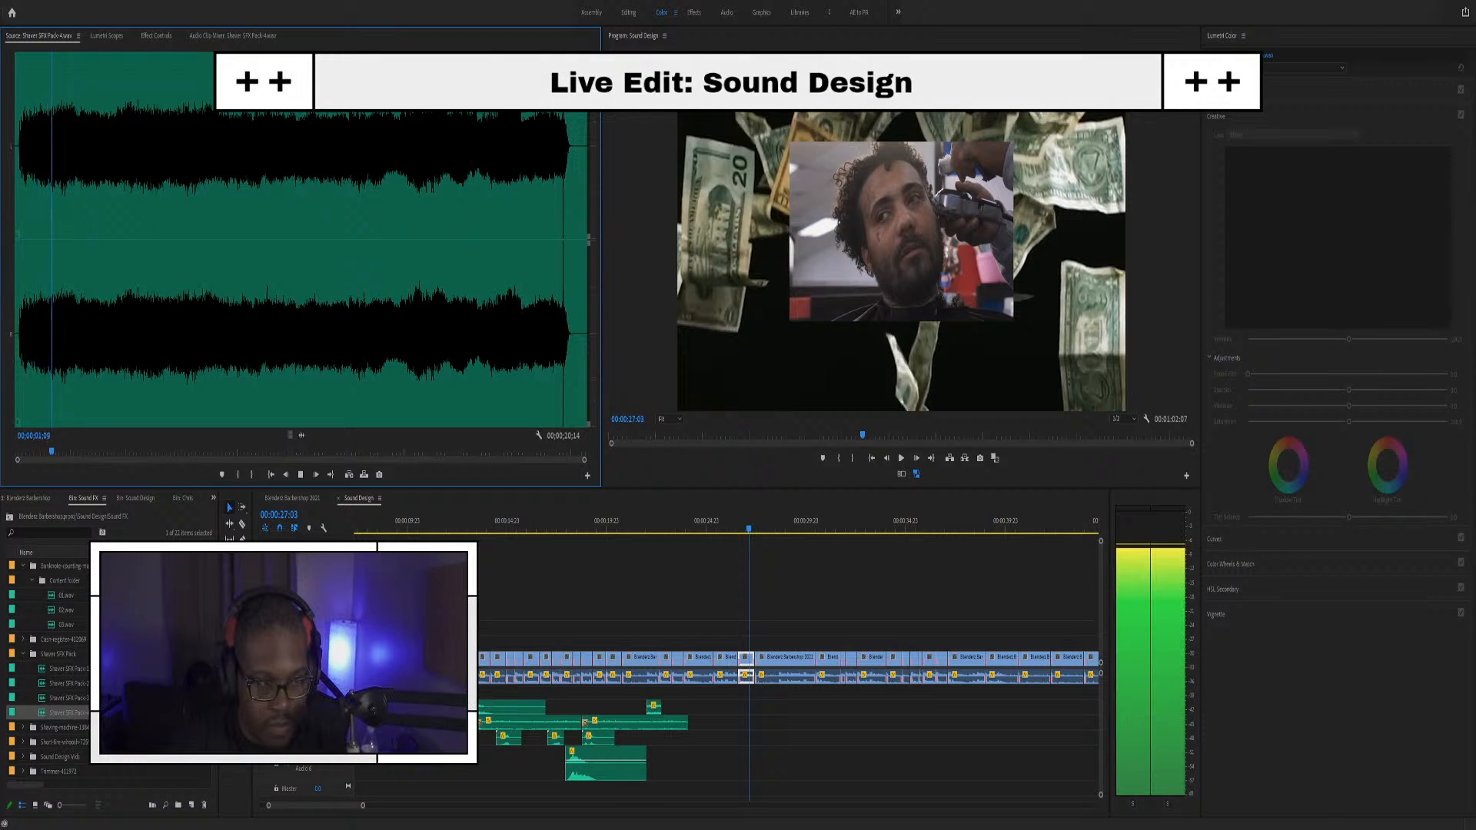
Reopen the third shaver sound and audition the second one again for comparison
double_click(47, 700)
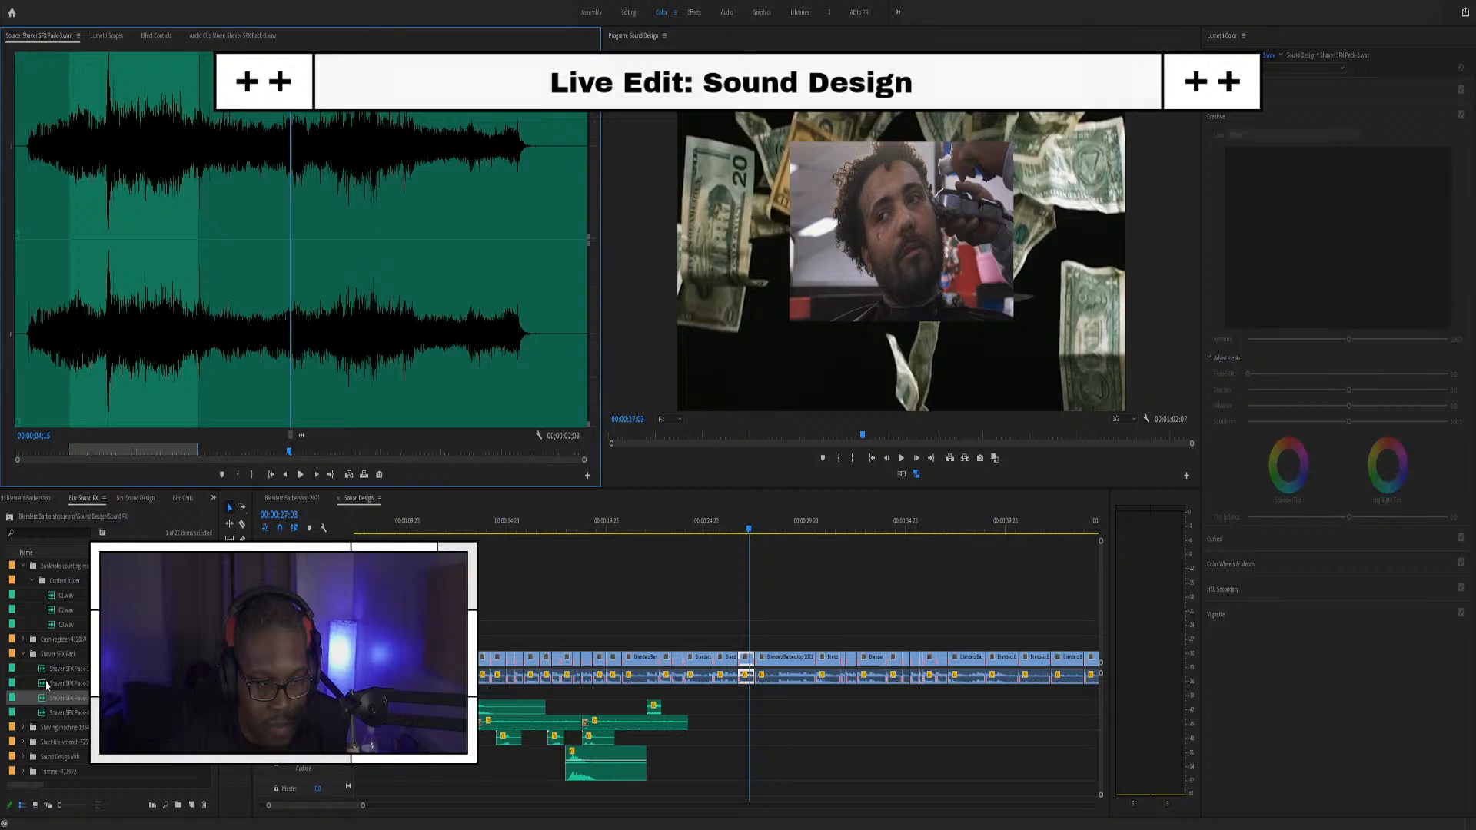
double_click(46, 683)
key(space)
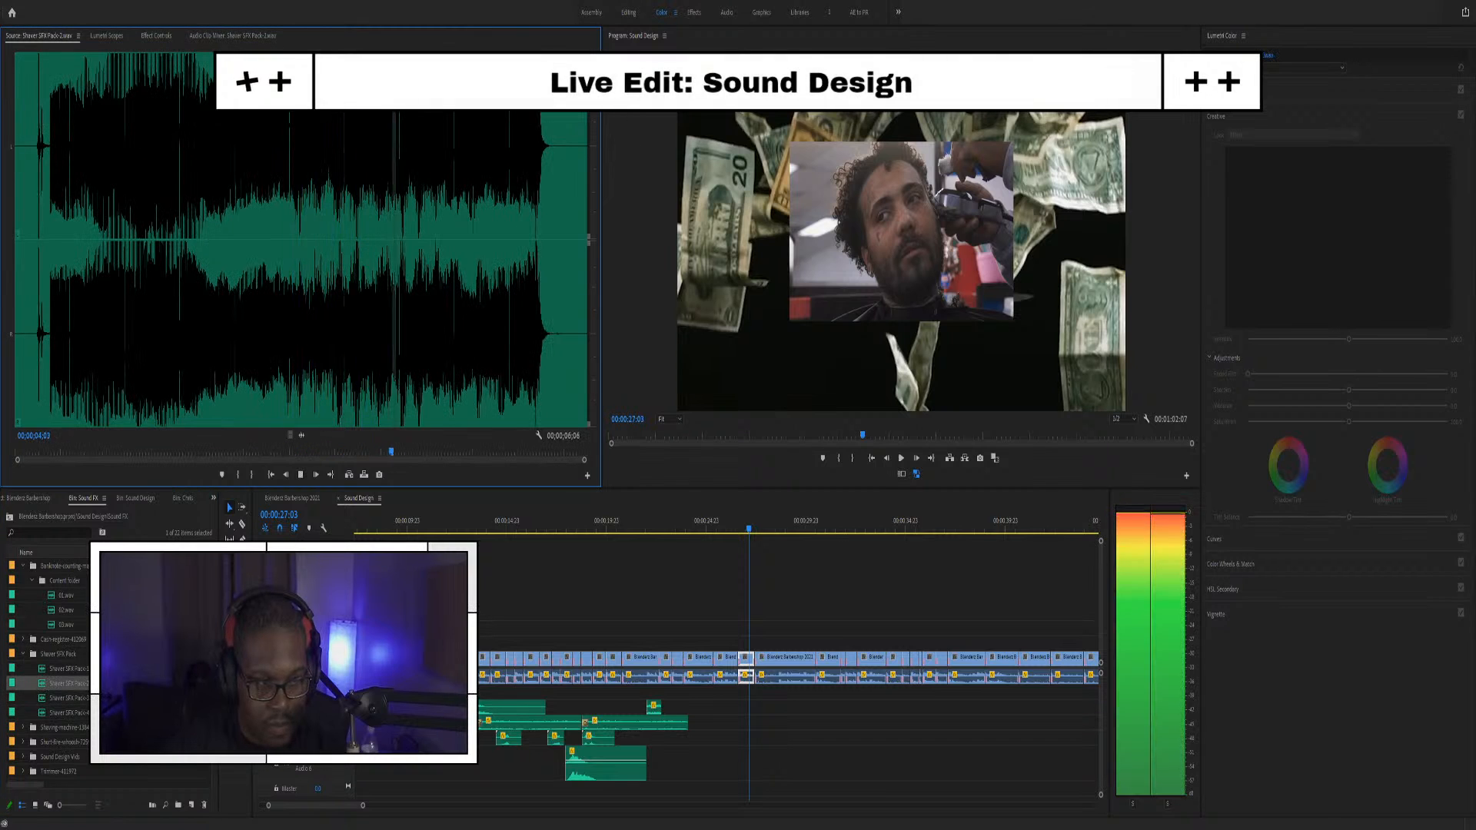
key(space)
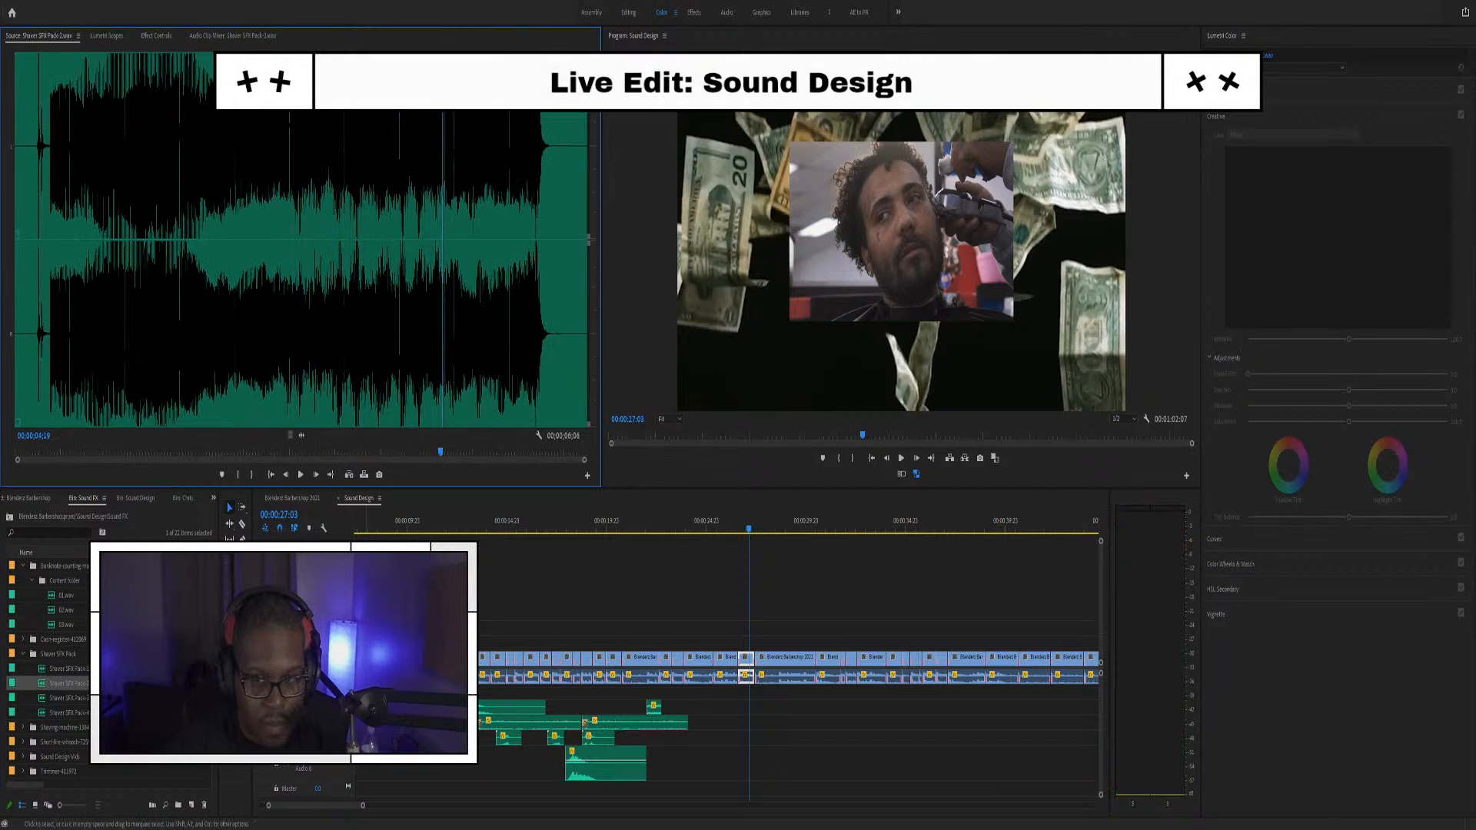
Mark the fourth shaver sound from its start to 00:00:02:22 and place the excerpt on the timeline before the falling-money shot
double_click(48, 714)
key(space)
key(space)
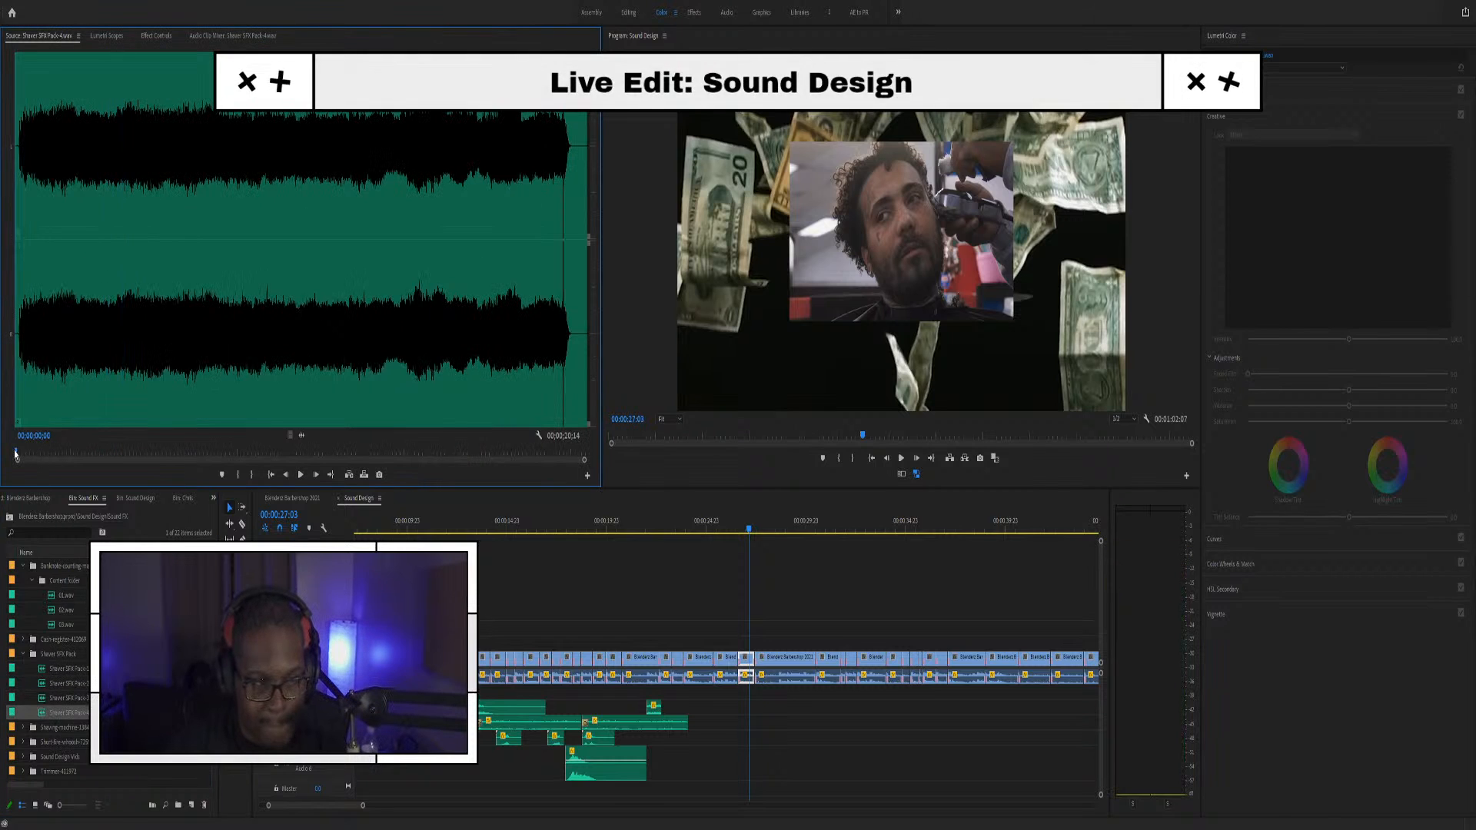
key(space)
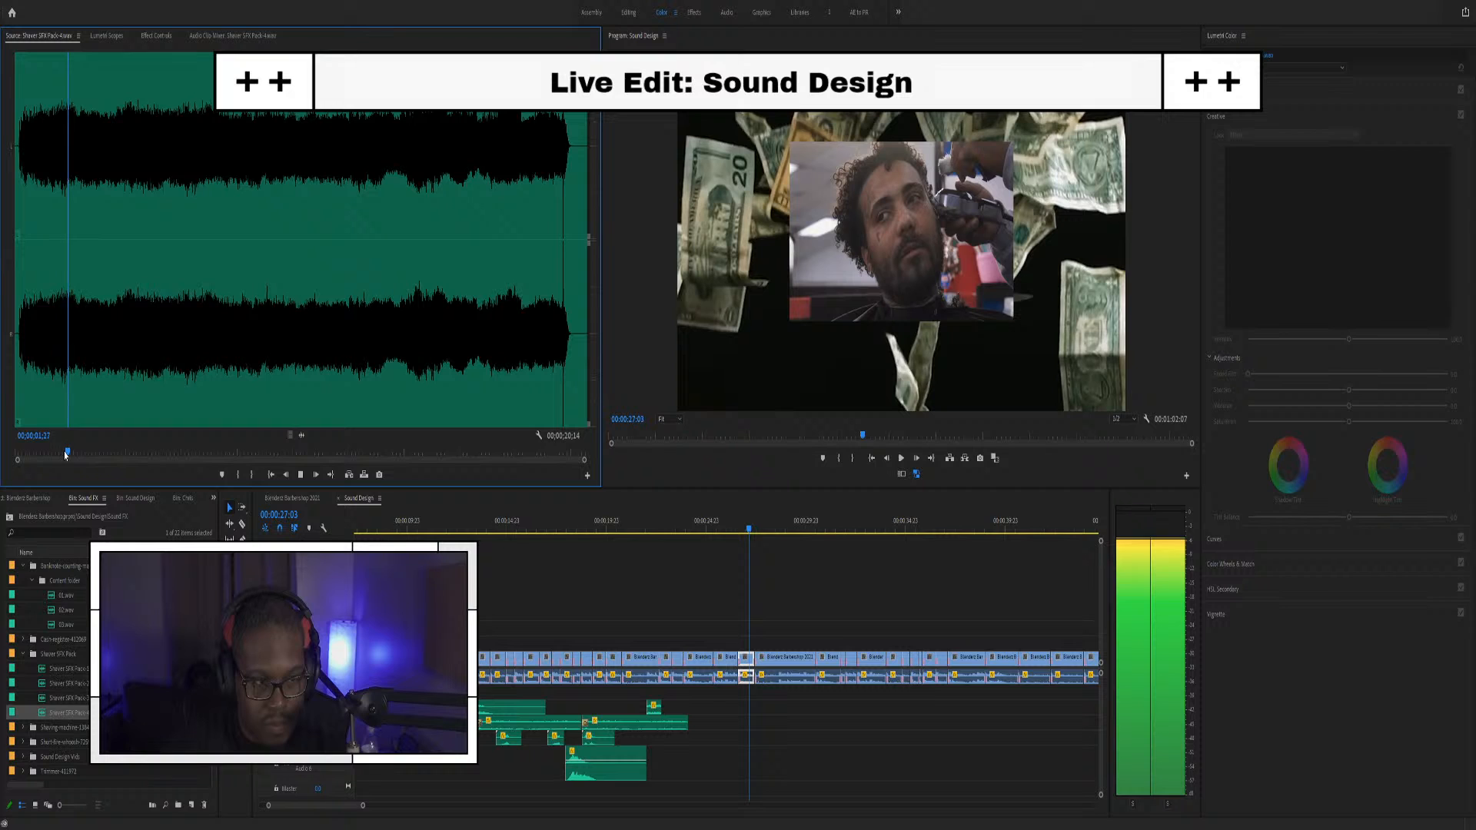
key(space)
key(o)
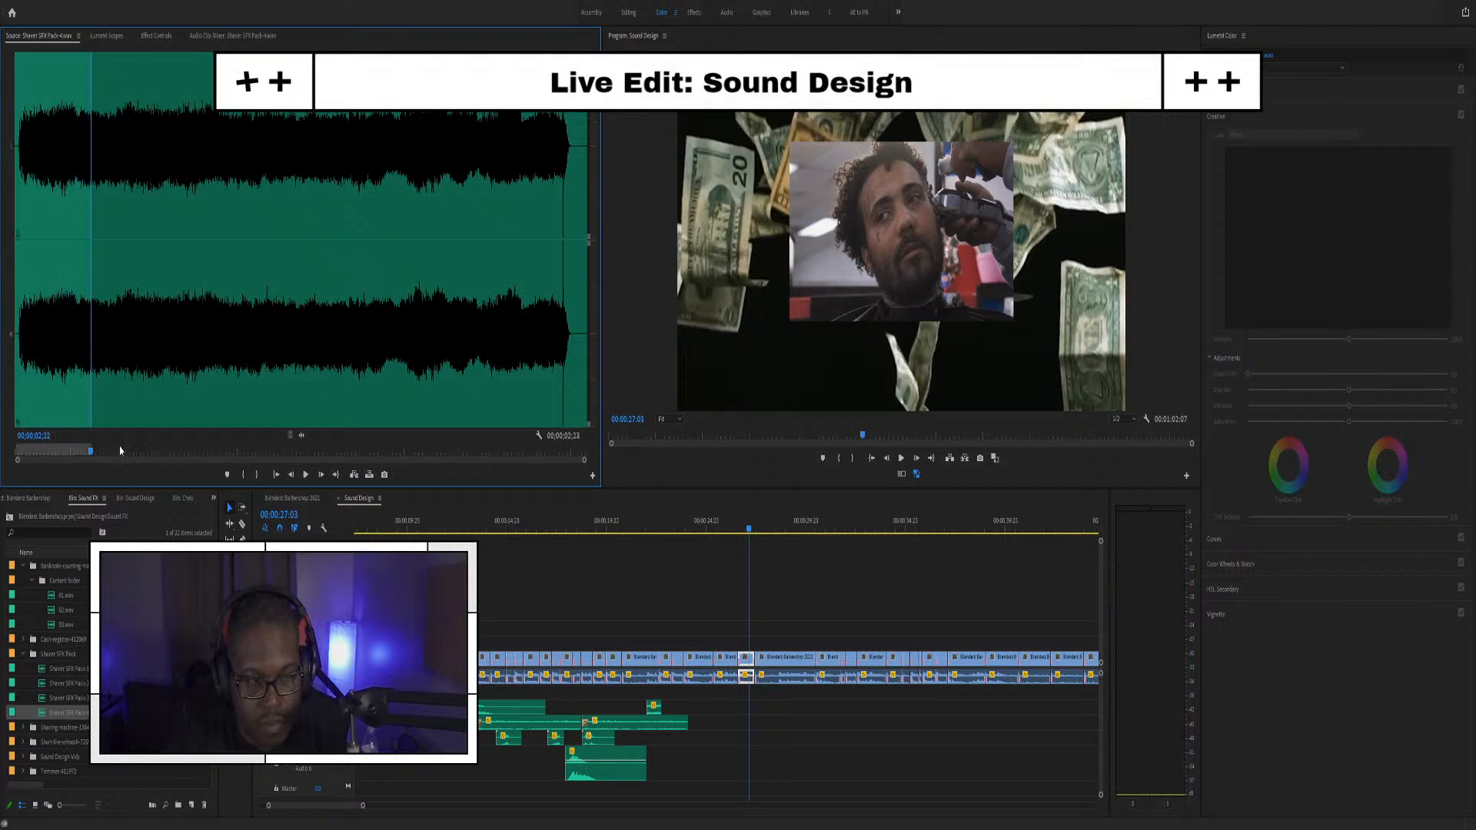
drag(299, 435, 685, 704)
Play the sequence from 00:00:21:21 into the falling-money shot to check where the shaver sound falls
scroll(685, 700, up, 5)
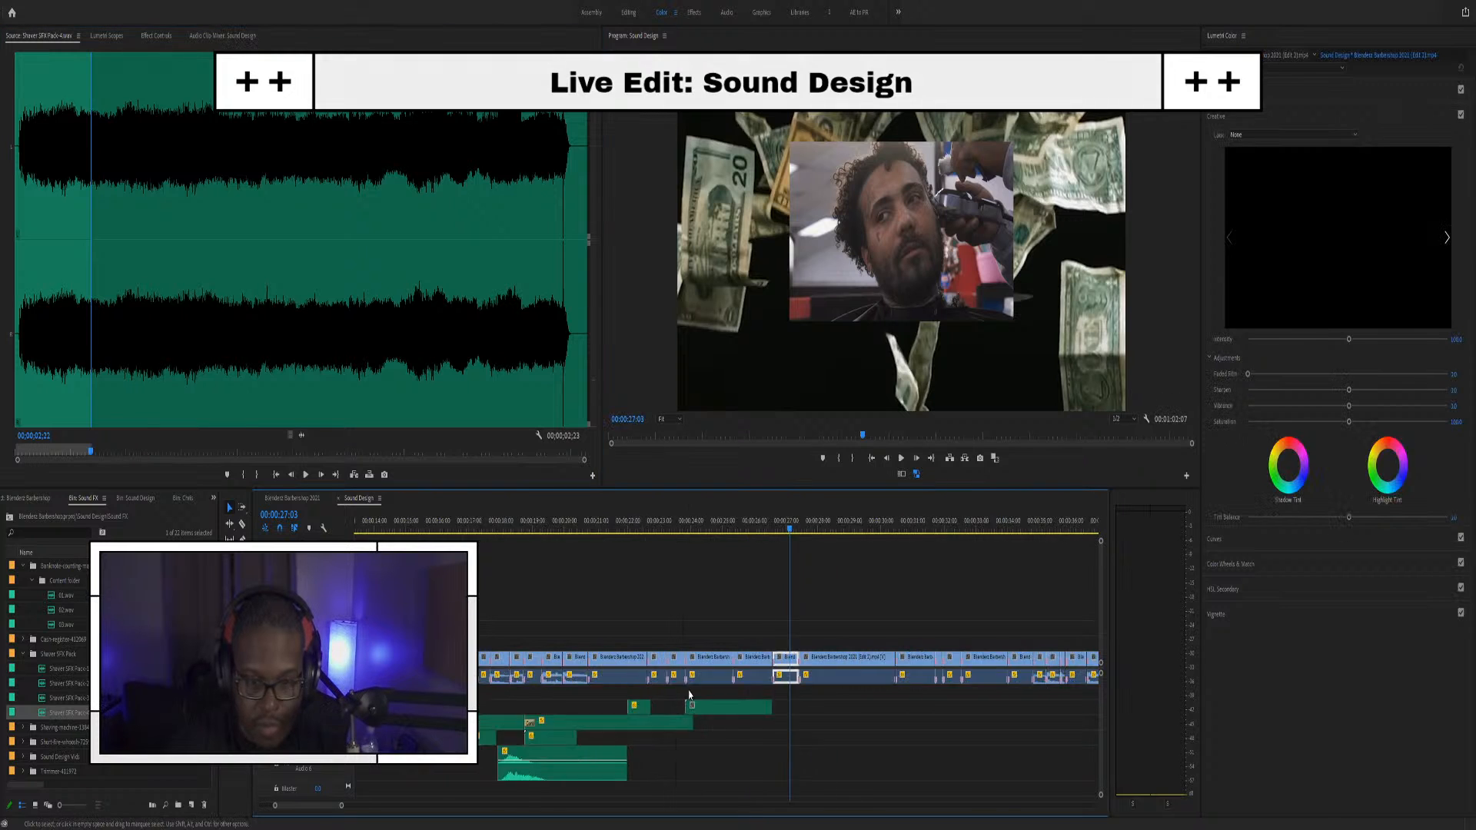
scroll(751, 728, down, 3)
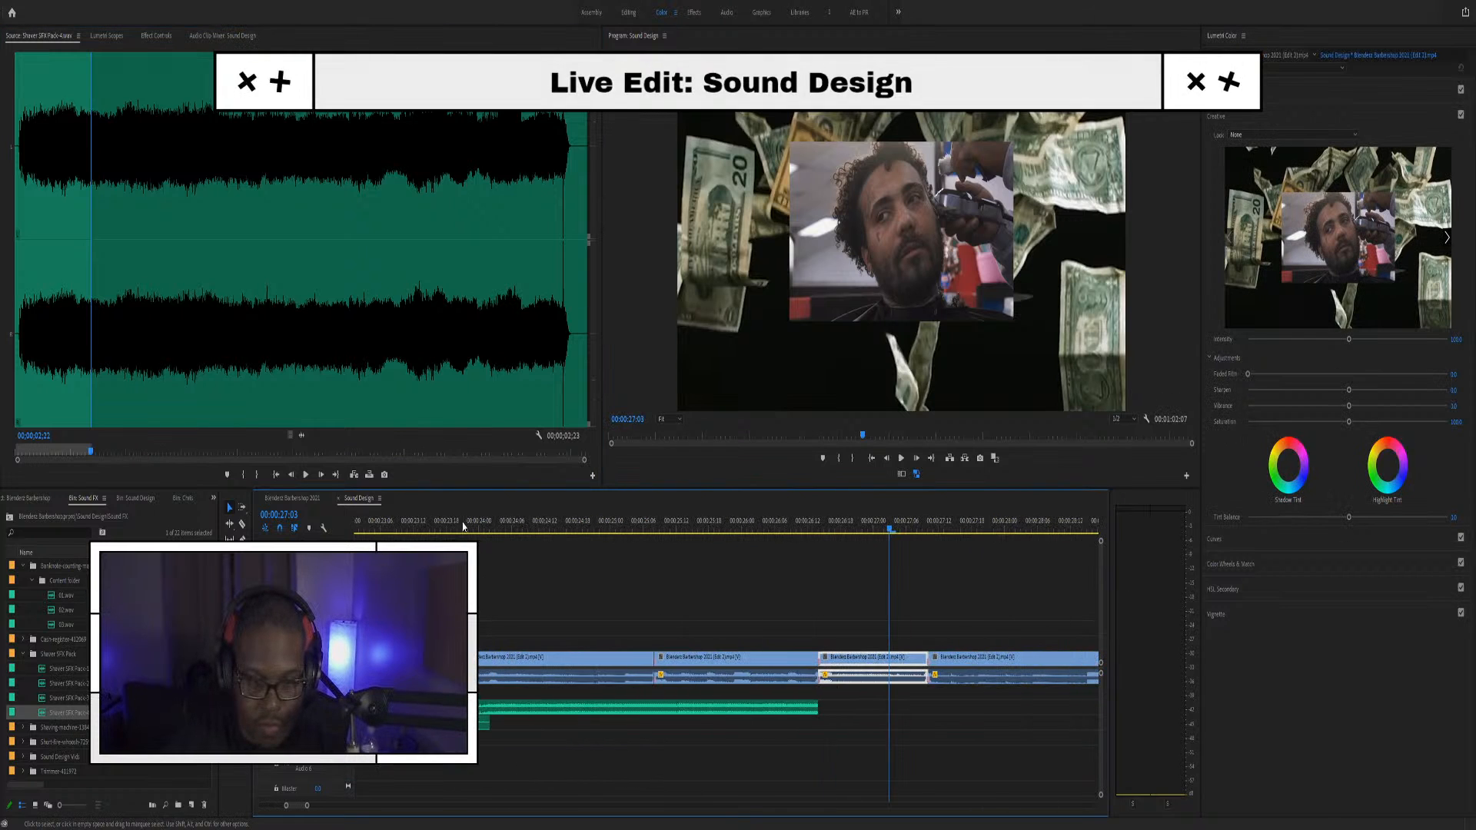
drag(464, 526, 432, 521)
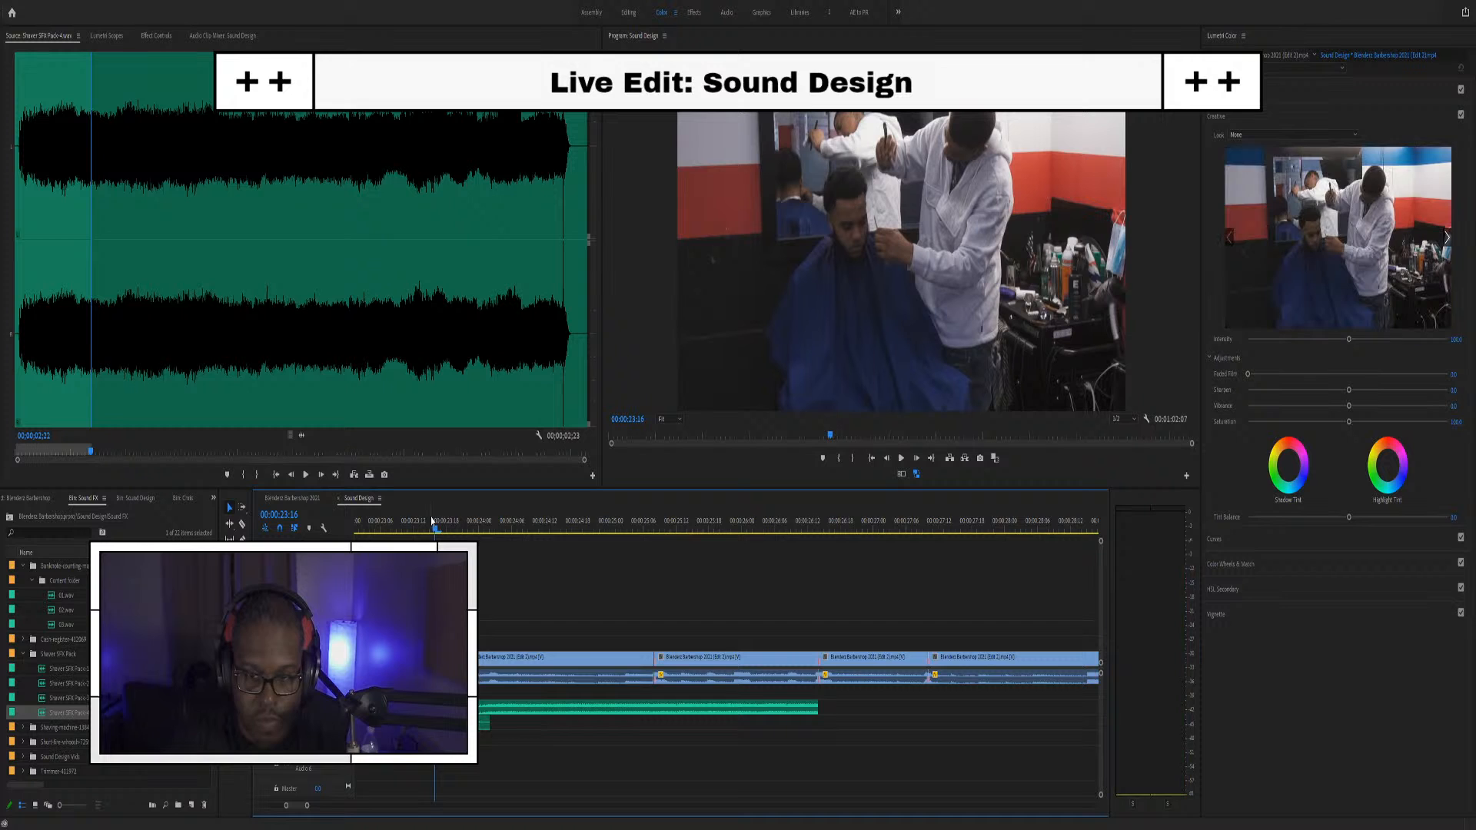
scroll(494, 628, down, 4)
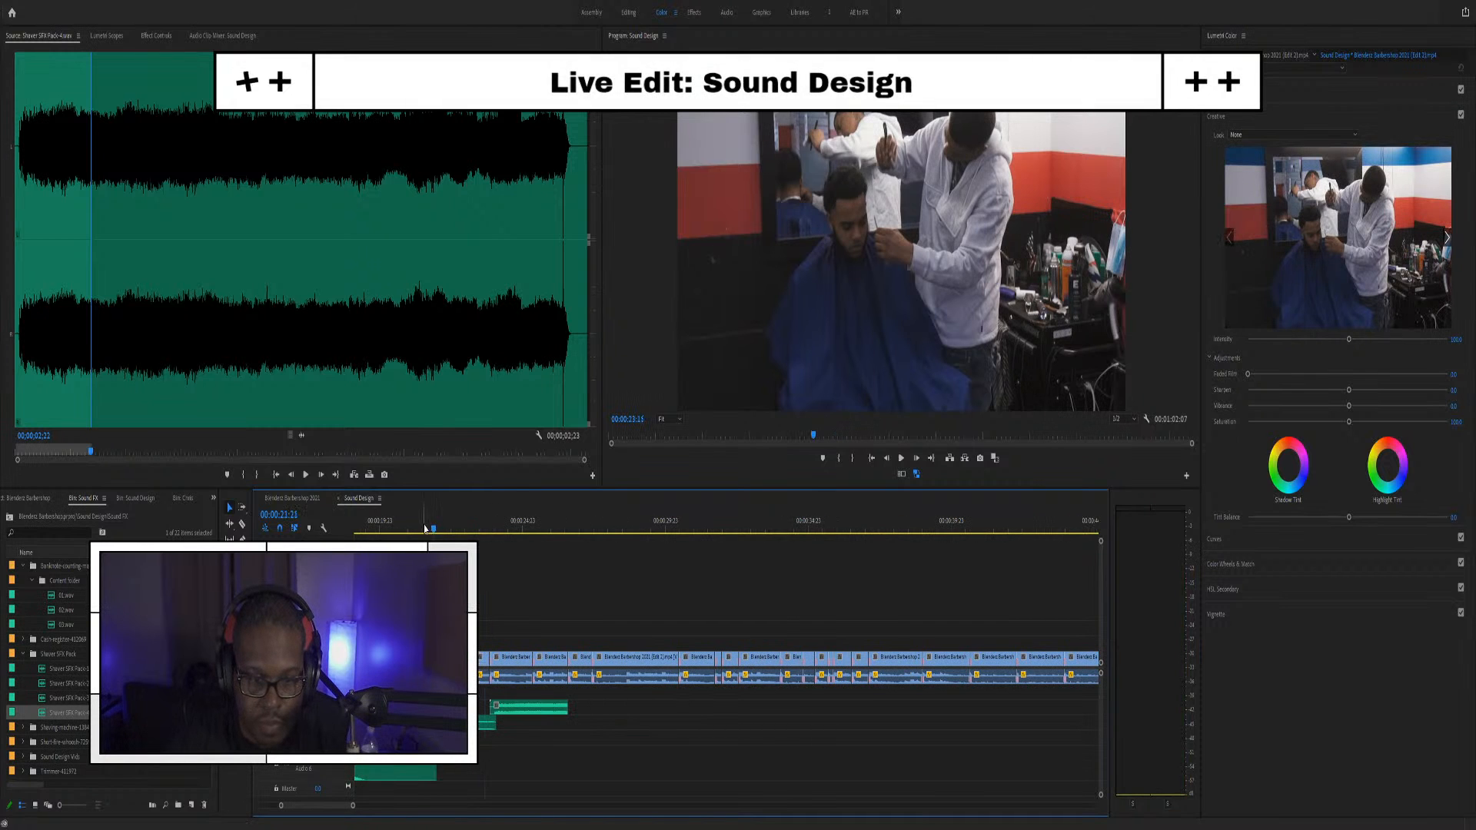
key(space)
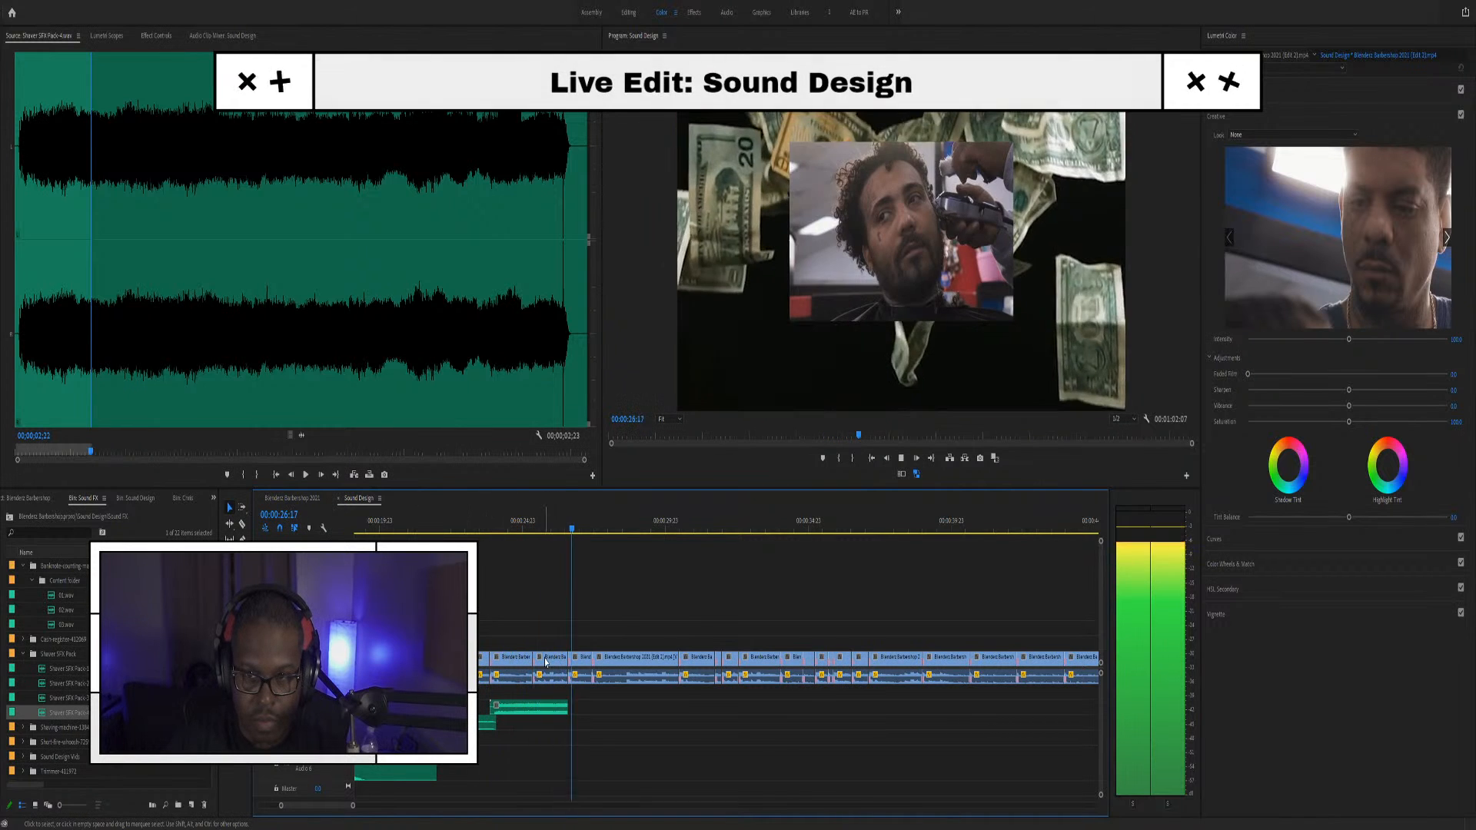
key(space)
Move the shaver clip to the start of the falling-money shot and extend the long effect clip beneath to meet it
drag(515, 716, 594, 706)
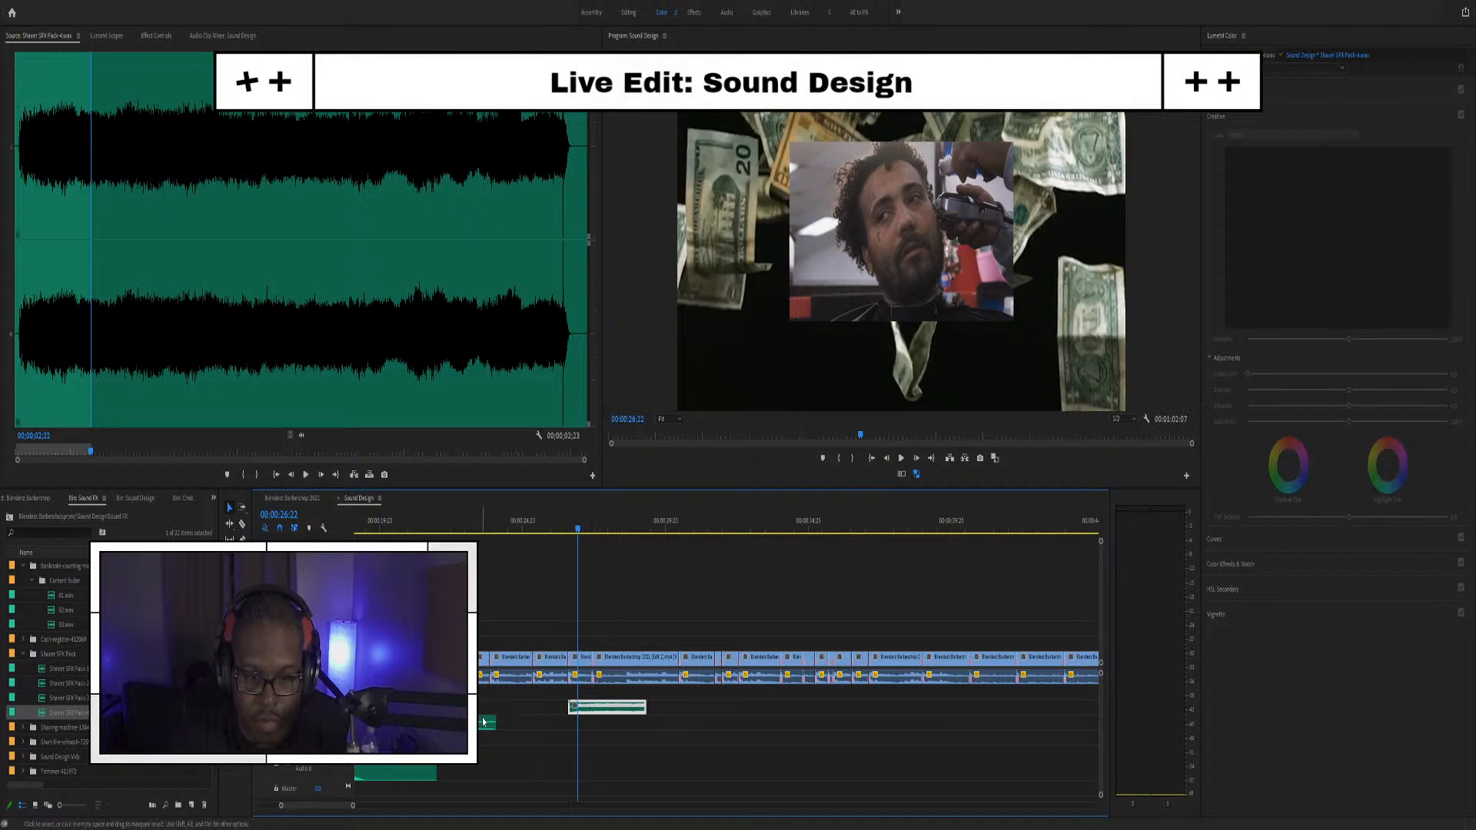
drag(516, 723, 569, 721)
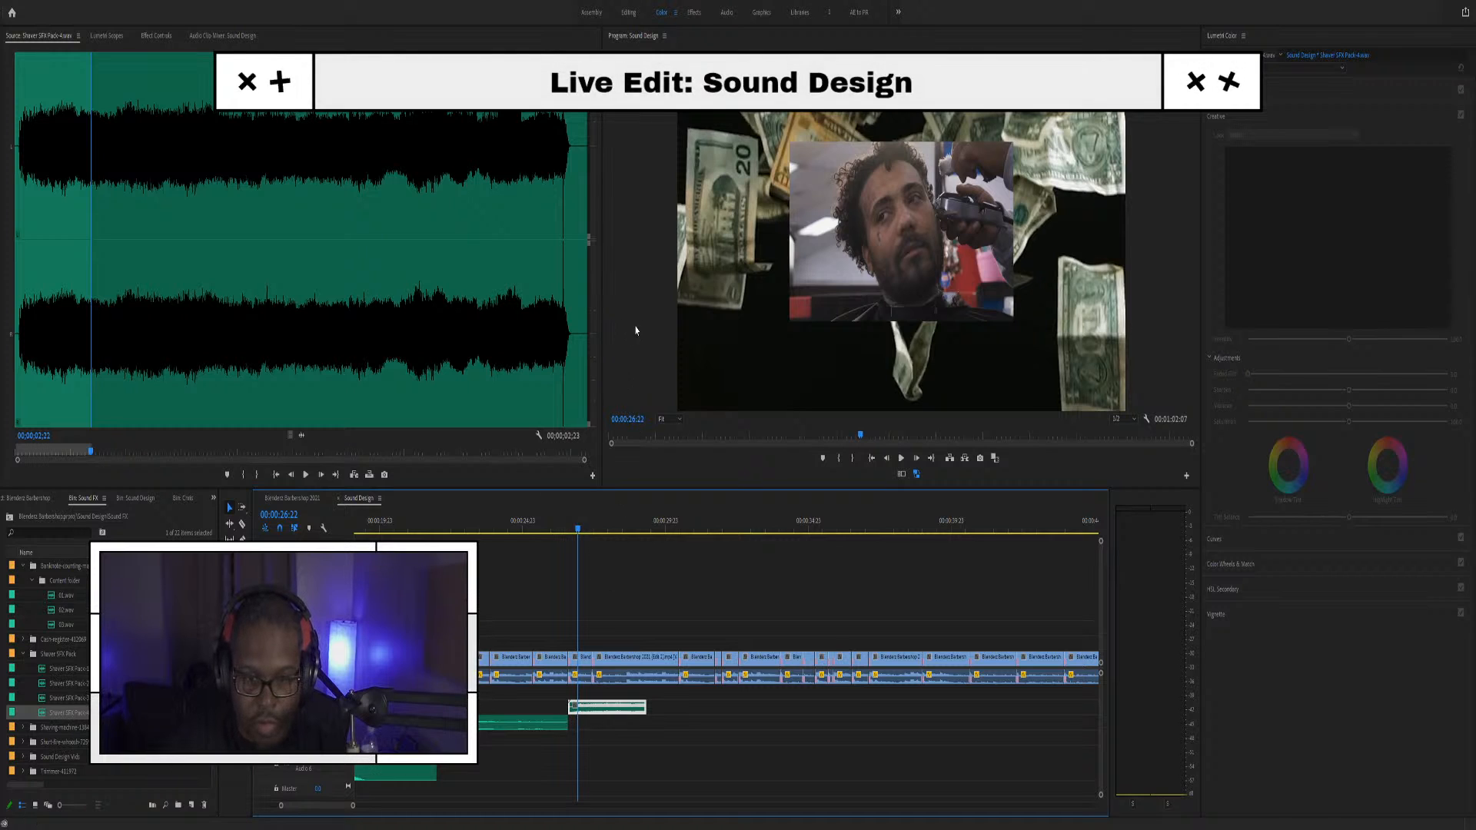
Adjust the shaver clip's audio gain and play the section past its end to judge the level
key(g)
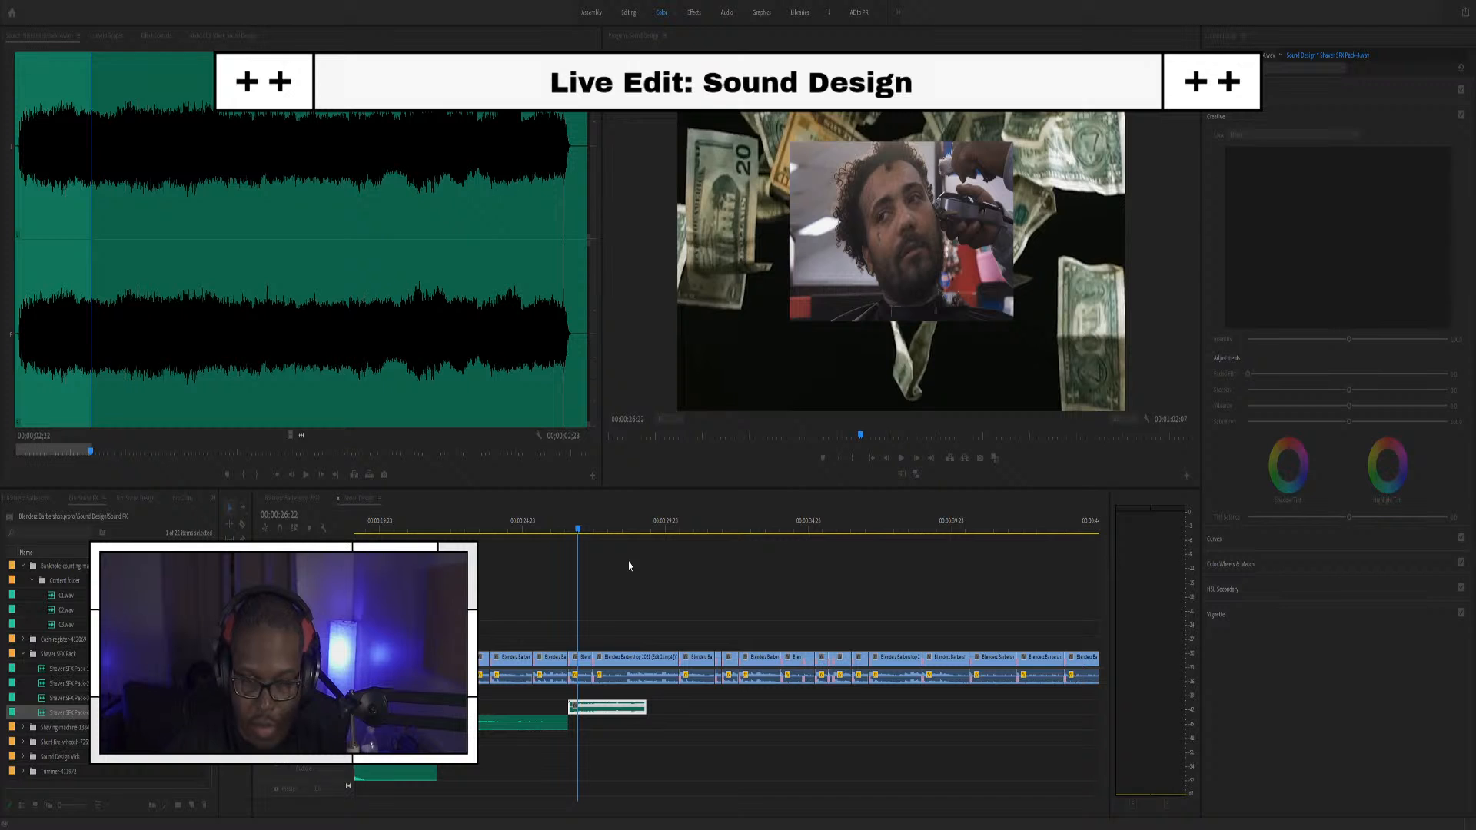
key(Return)
key(space)
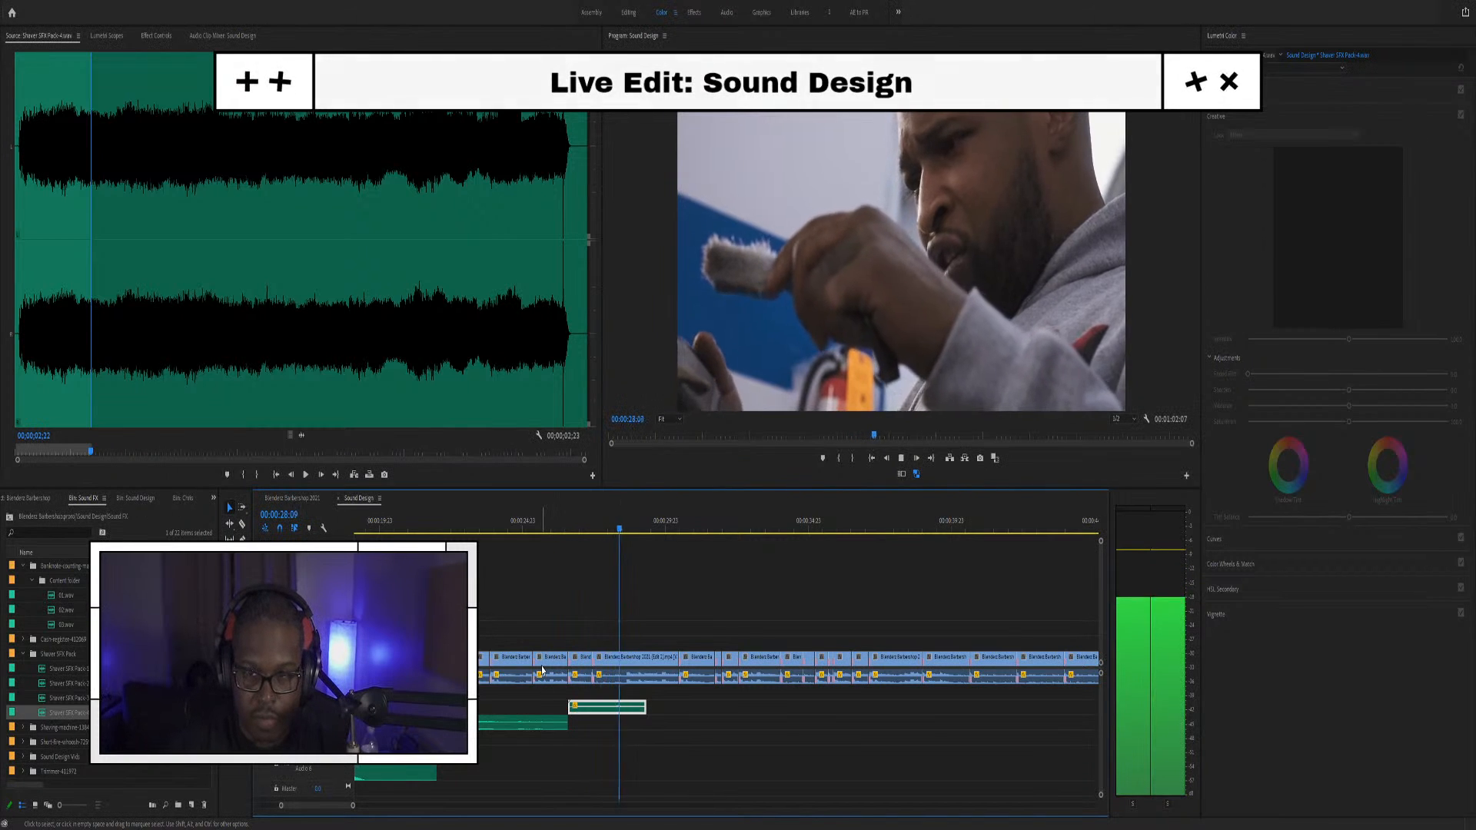
key(space)
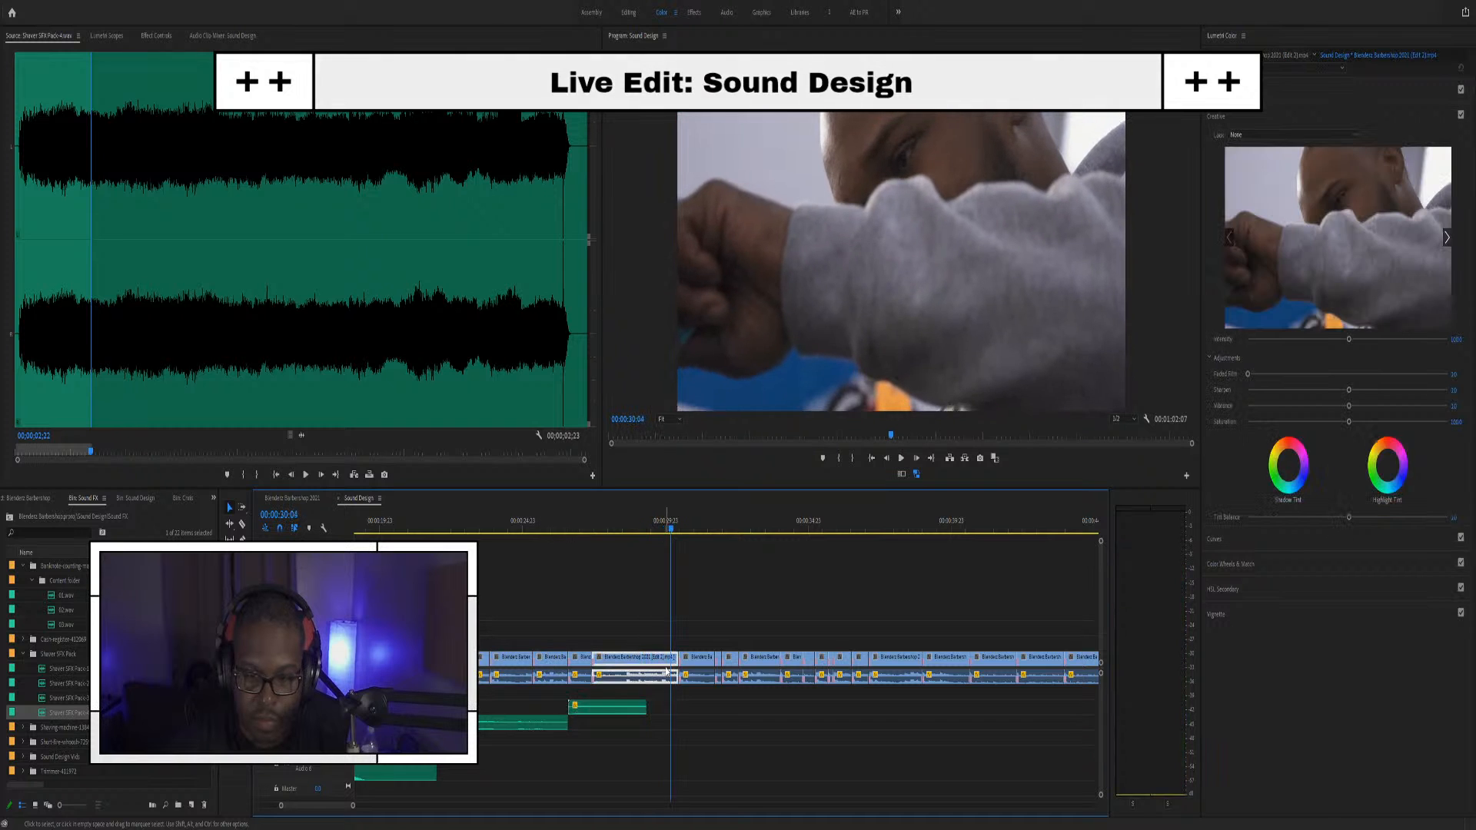
Extend the shaver clip to the end of the shot following the falling money, and replay the passage
key(backslash)
scroll(647, 721, up, 2)
drag(649, 706, 670, 709)
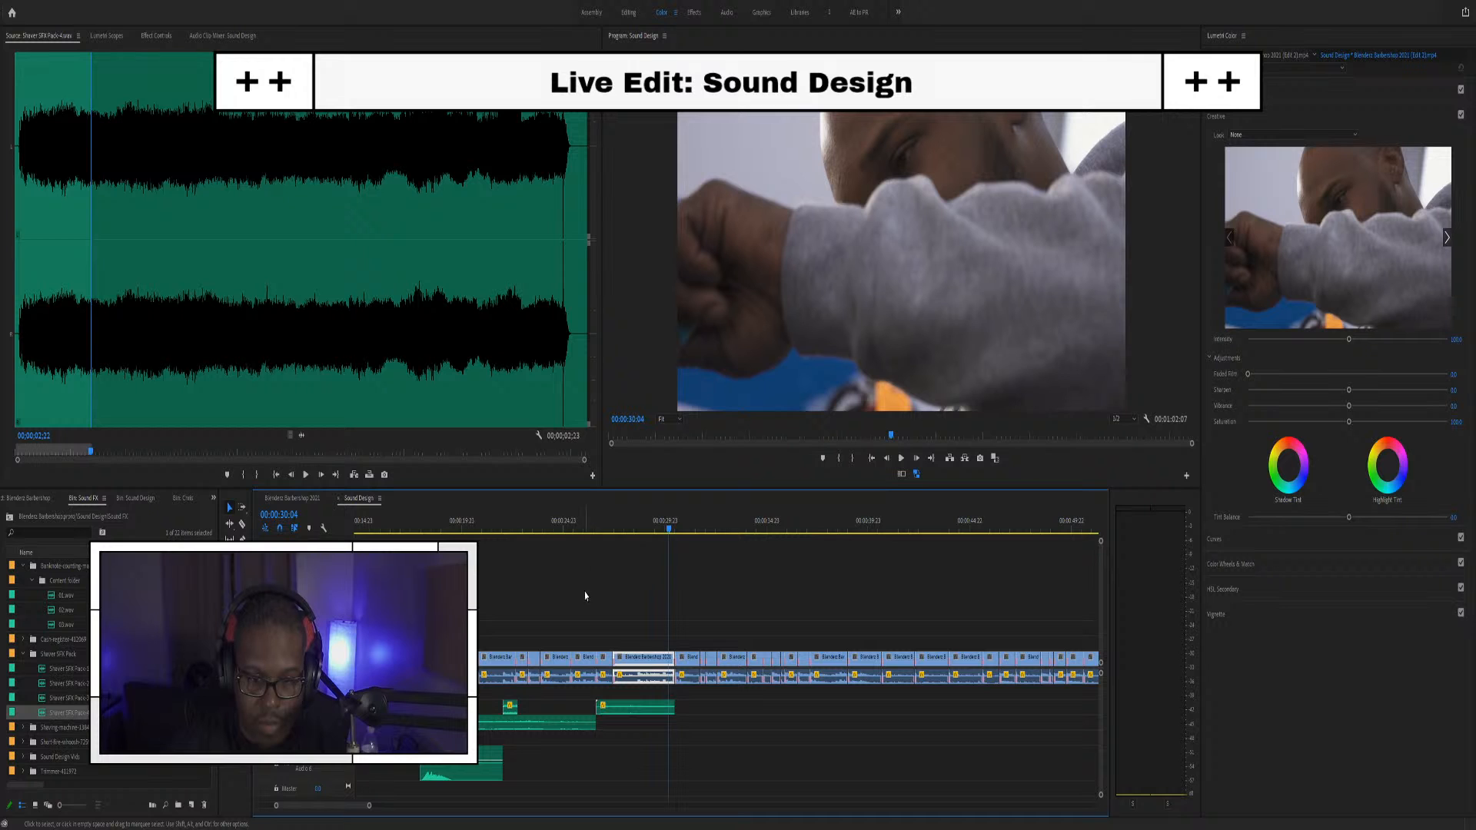
click(560, 522)
key(space)
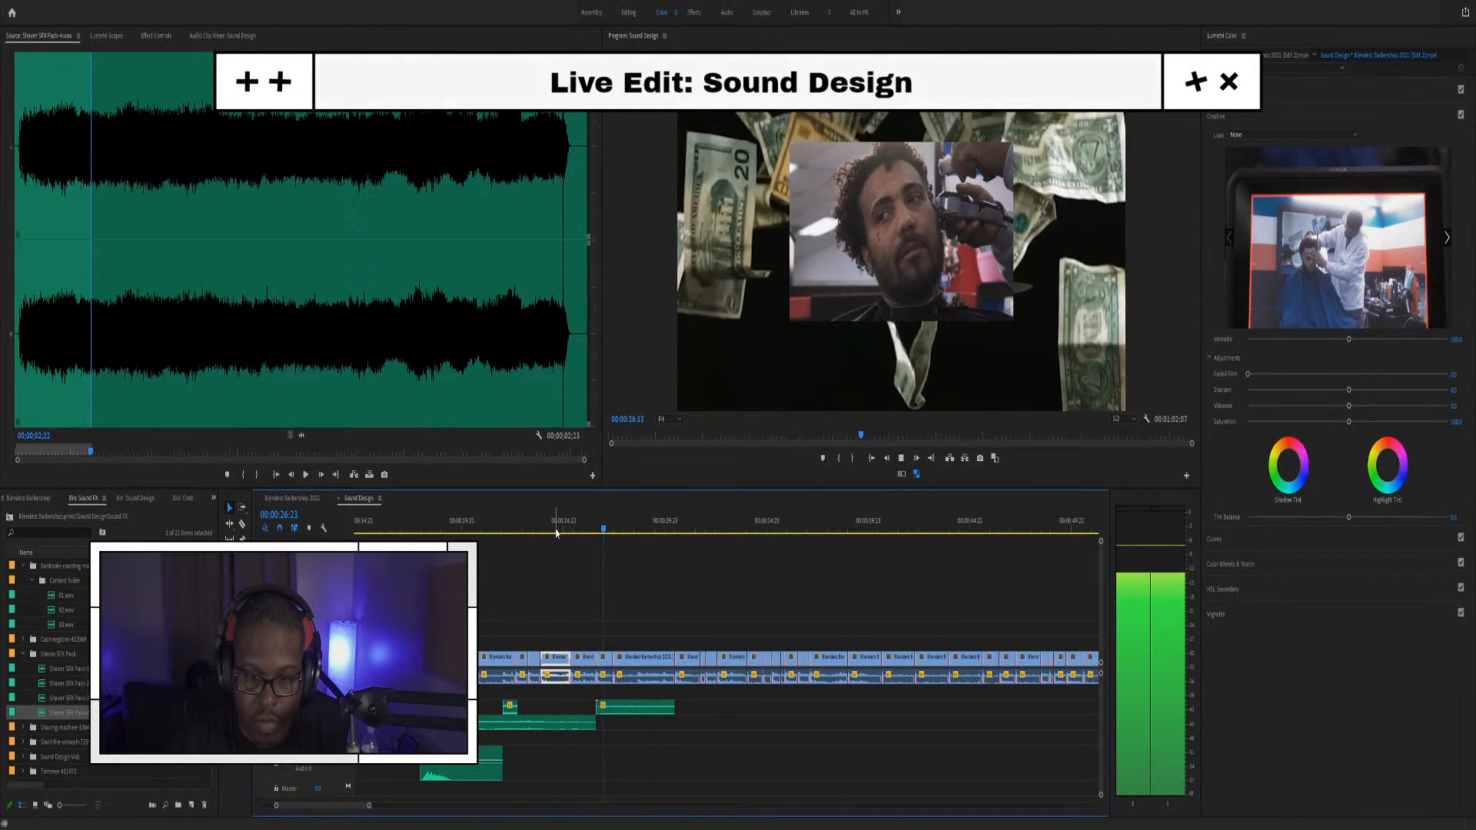
key(space)
Shift the shaver clip slightly earlier to start at 00:00:26:12, just ahead of the falling-money shot, and replay the transition
drag(617, 714, 604, 715)
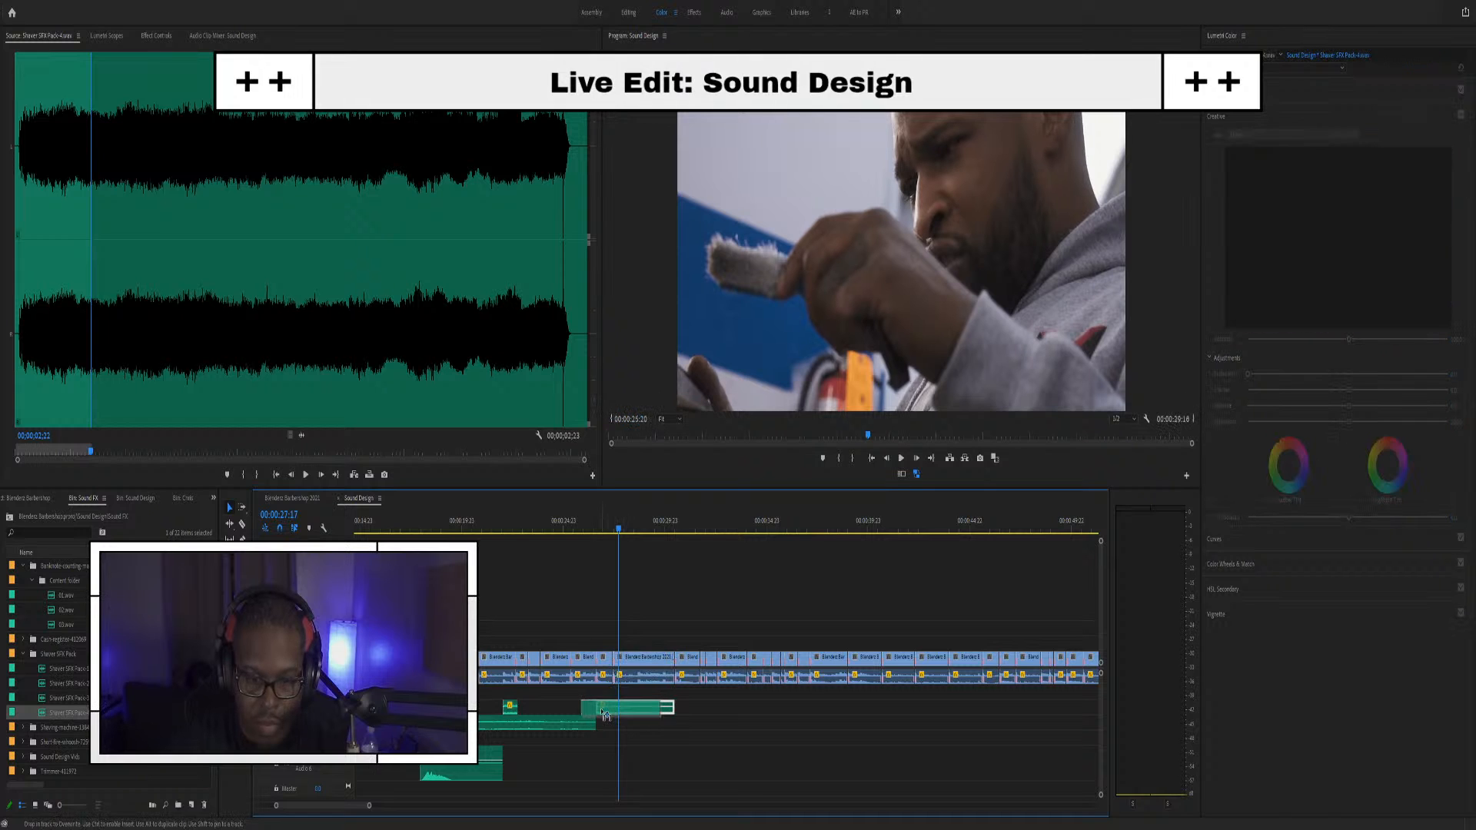
drag(561, 526, 594, 531)
scroll(618, 720, up, 3)
drag(544, 706, 587, 707)
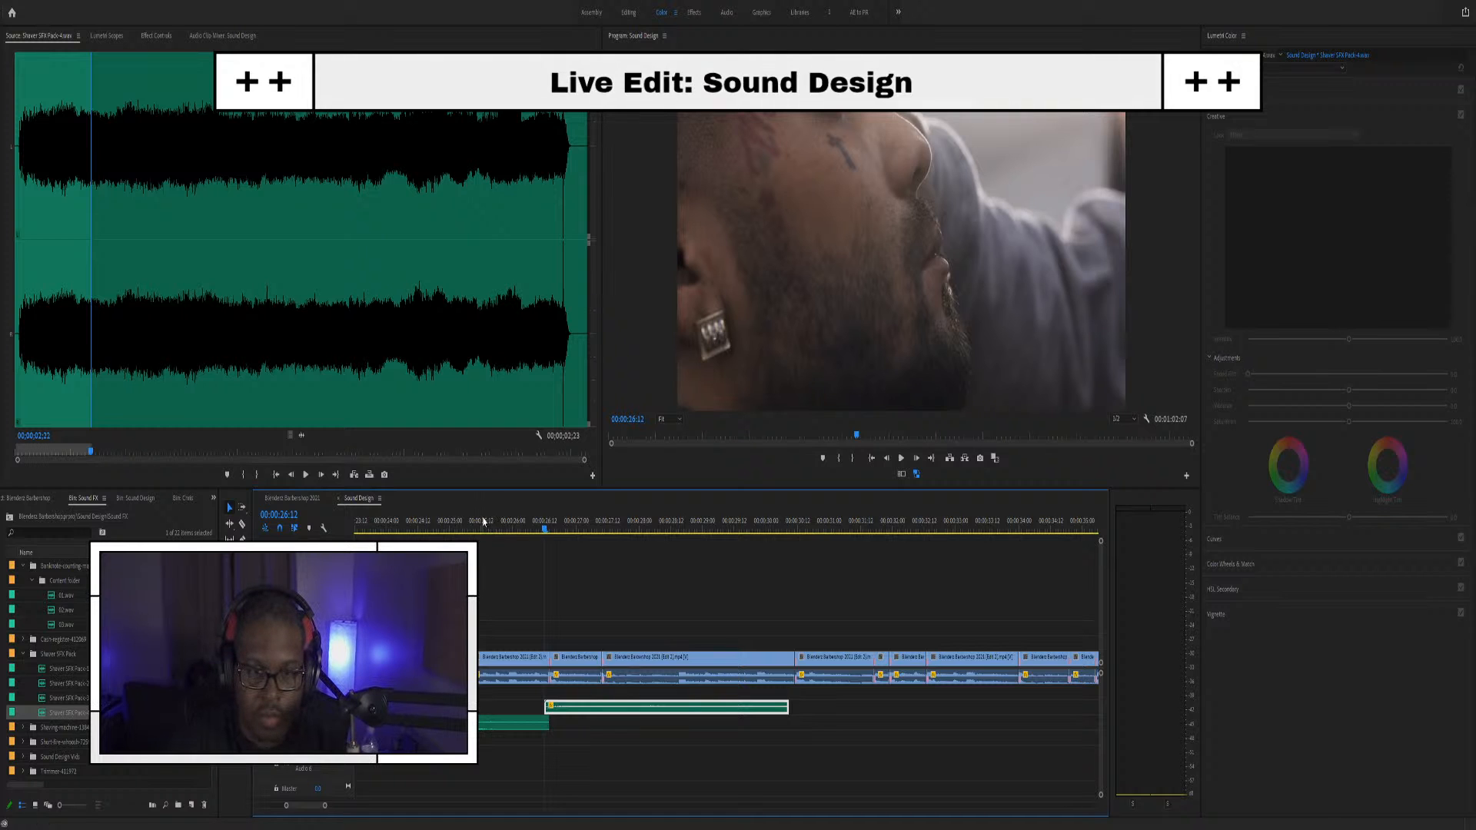
key(space)
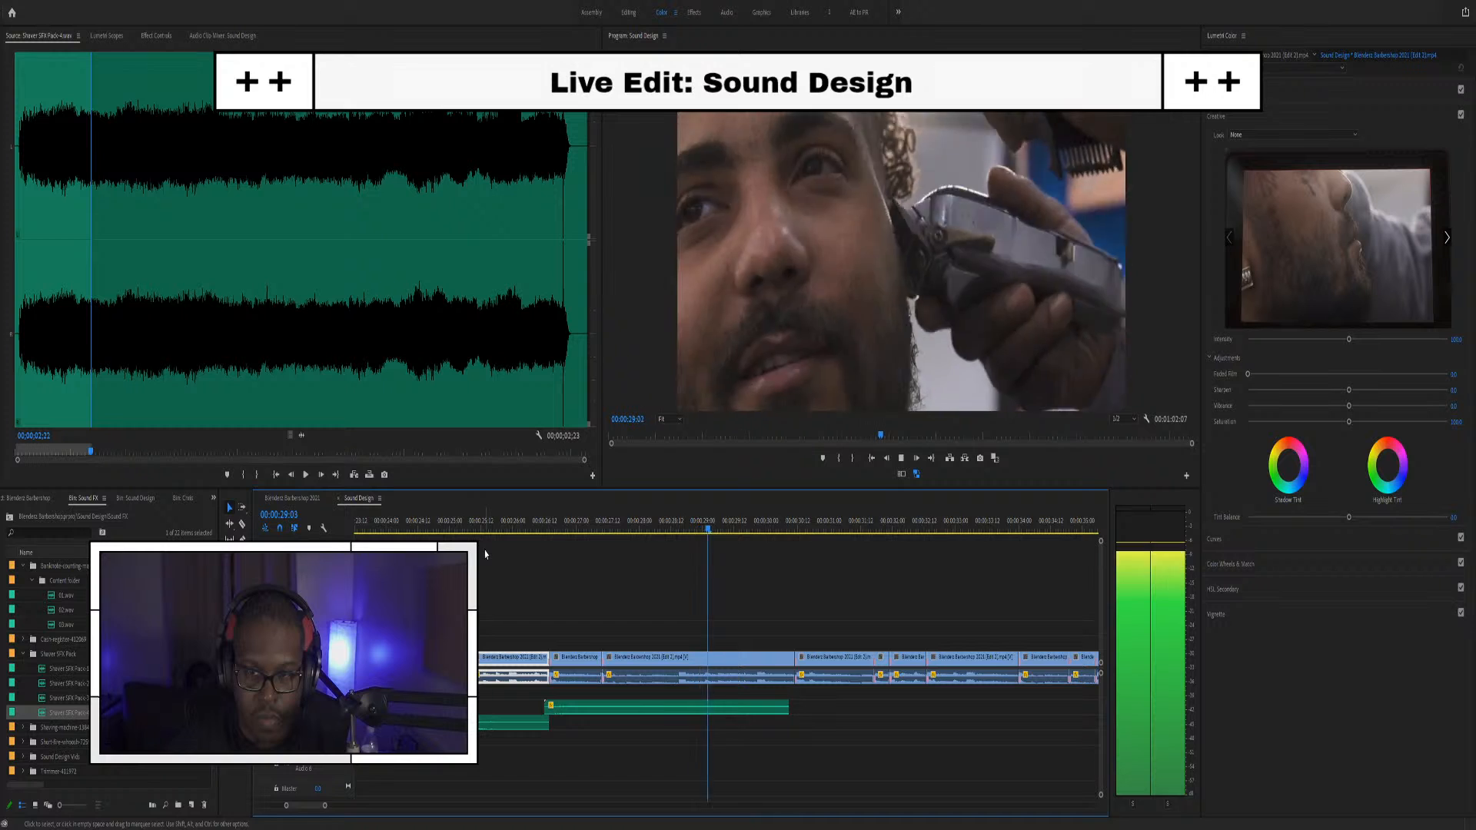
key(space)
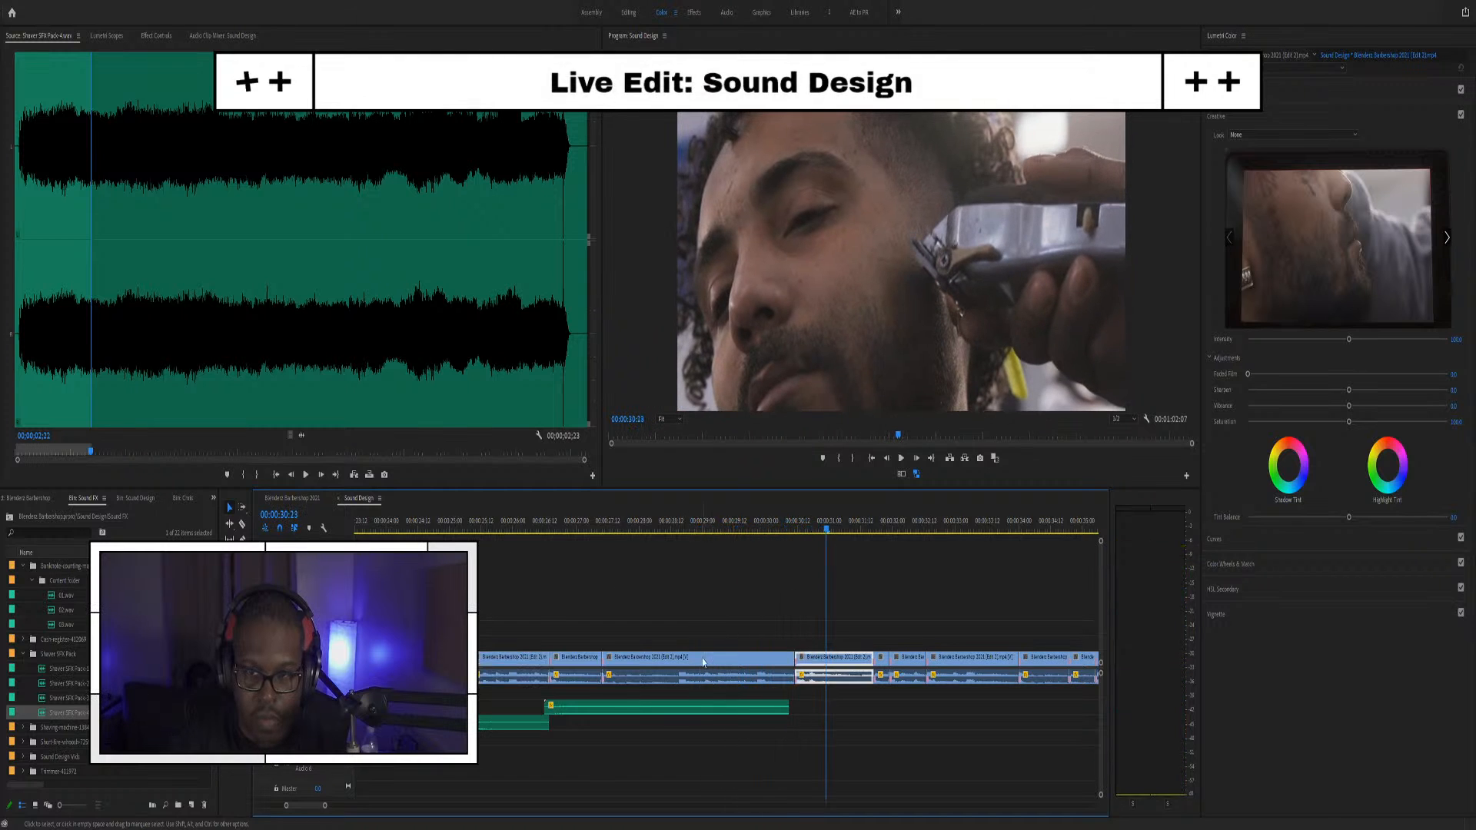
Extend the shaver clip to the start of the shot at about 00:00:32:13 and replay the falling-money passage
drag(788, 706, 927, 708)
click(509, 538)
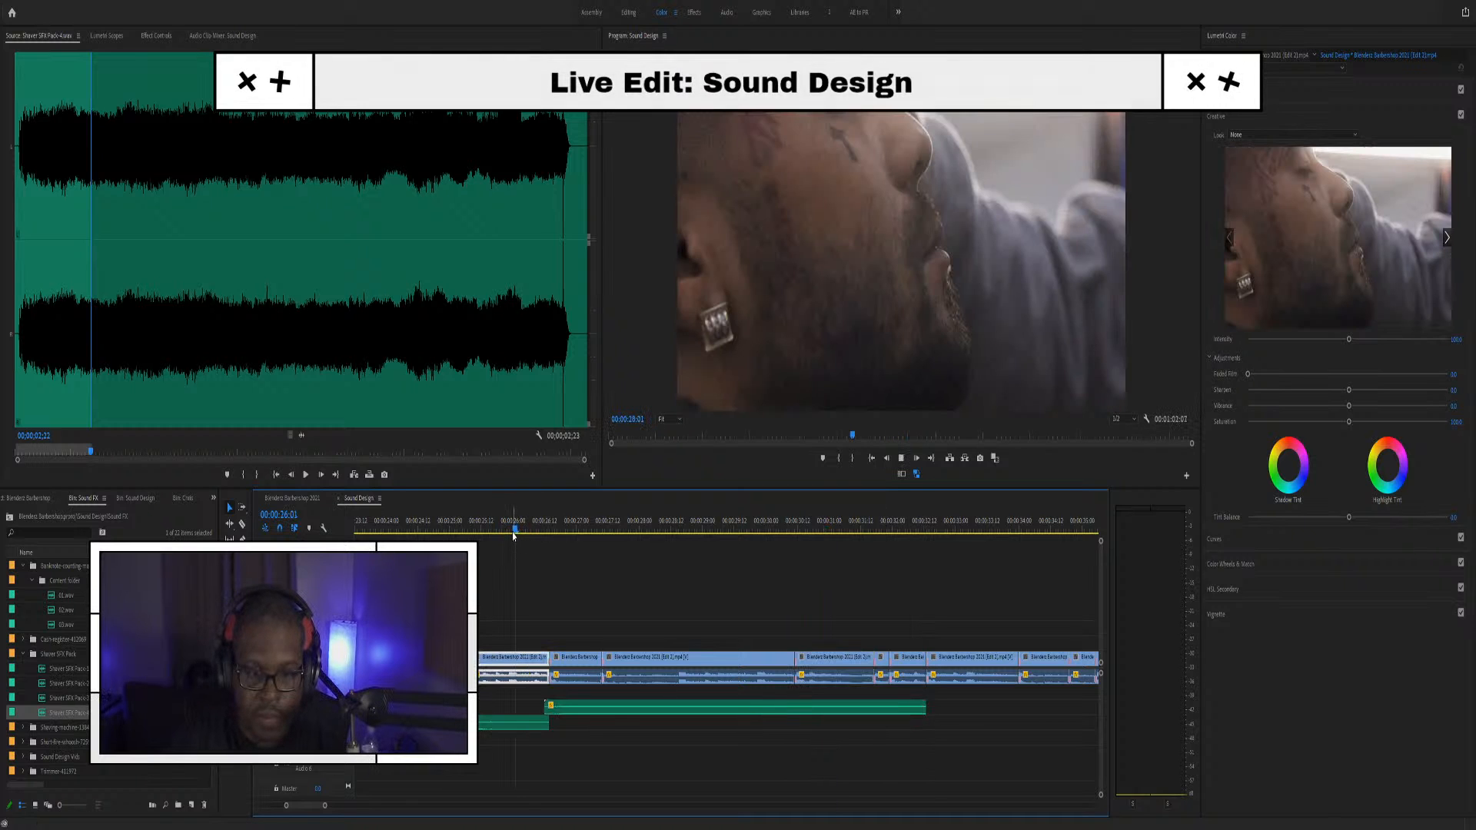
key(space)
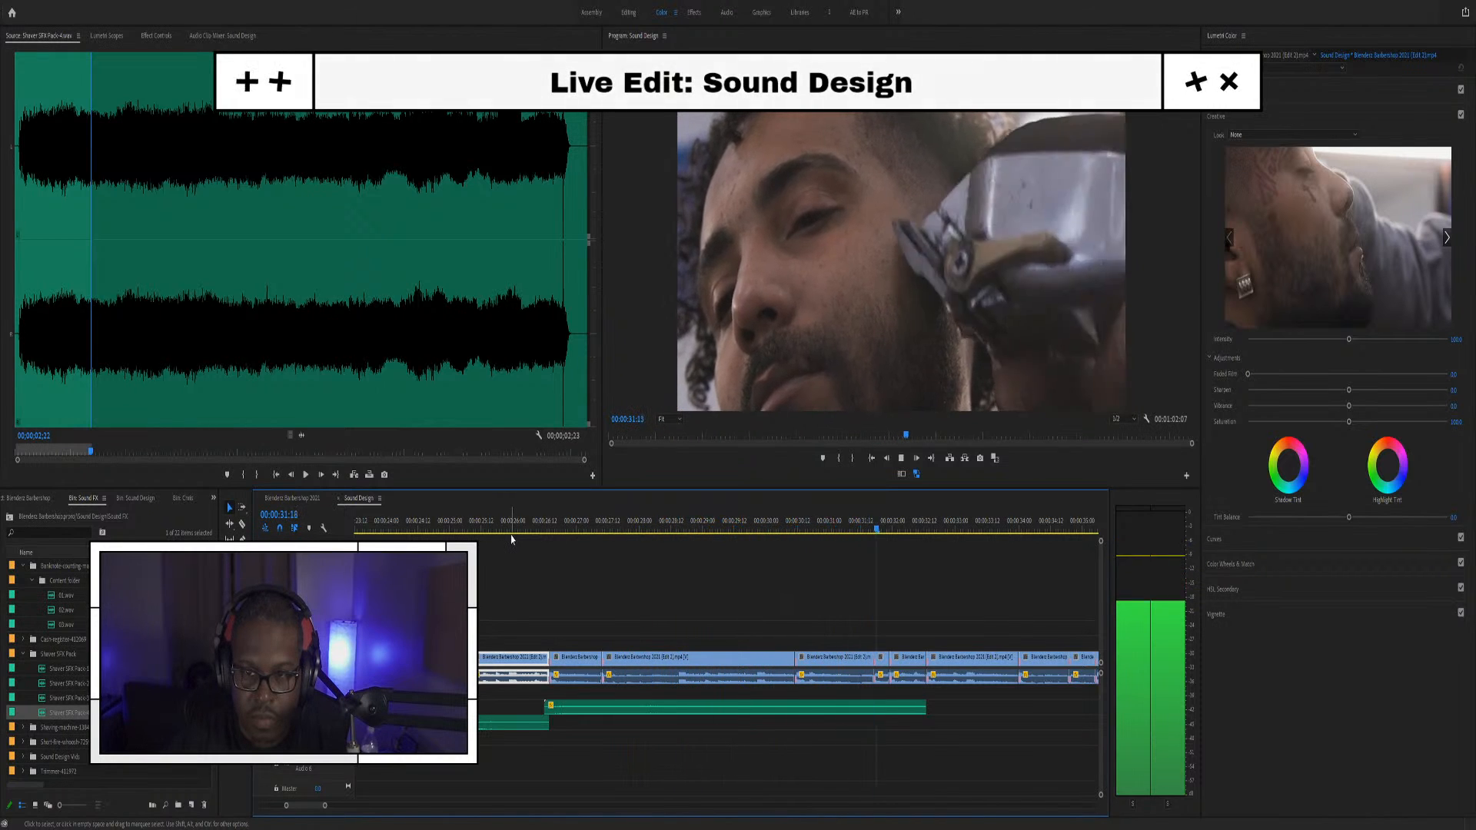
key(space)
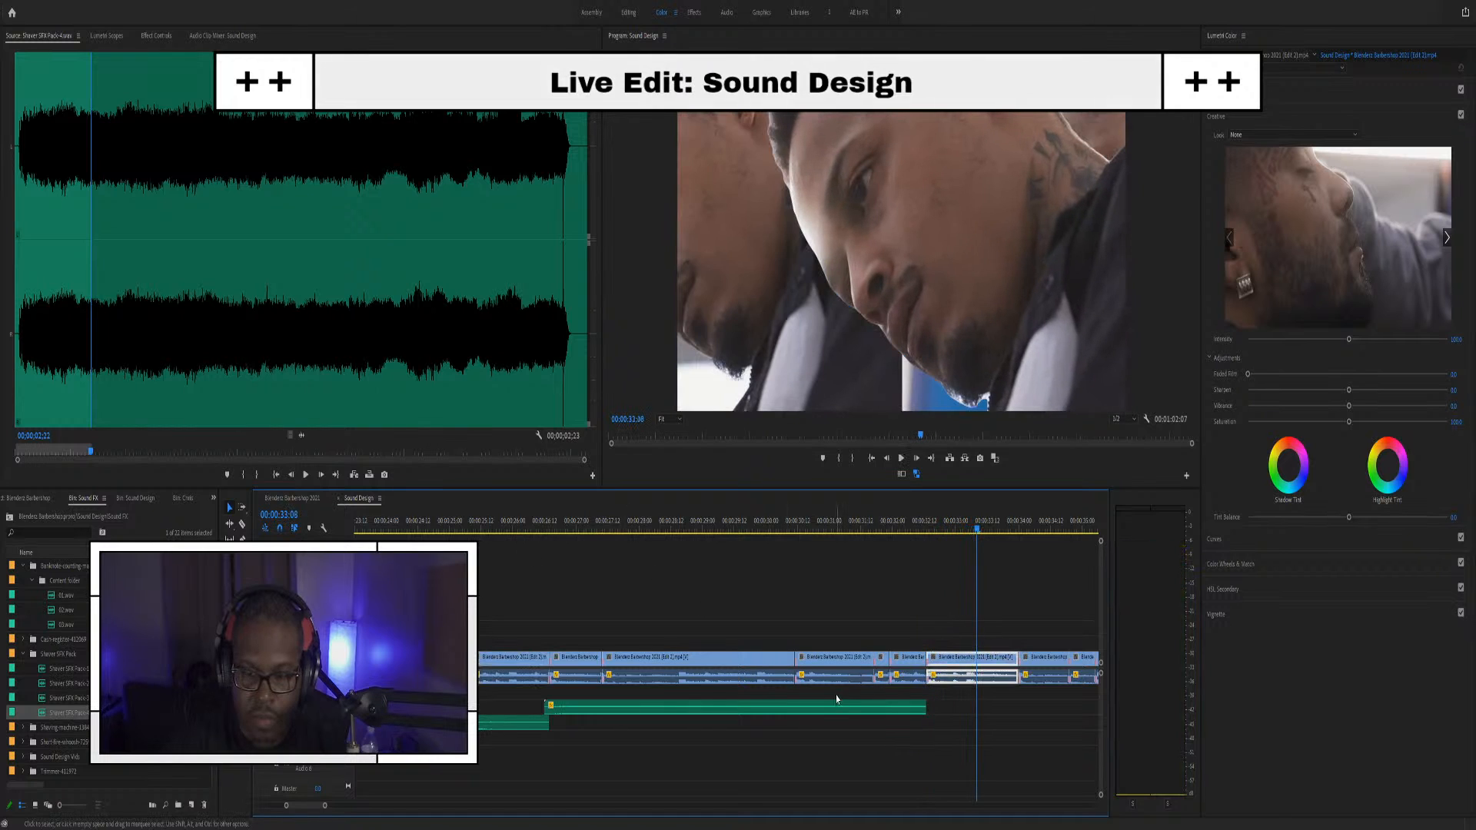
Delete the extended shaver clip from the timeline and audition the other Shaver SFX Pack sounds for a replacement
click(855, 704)
key(Delete)
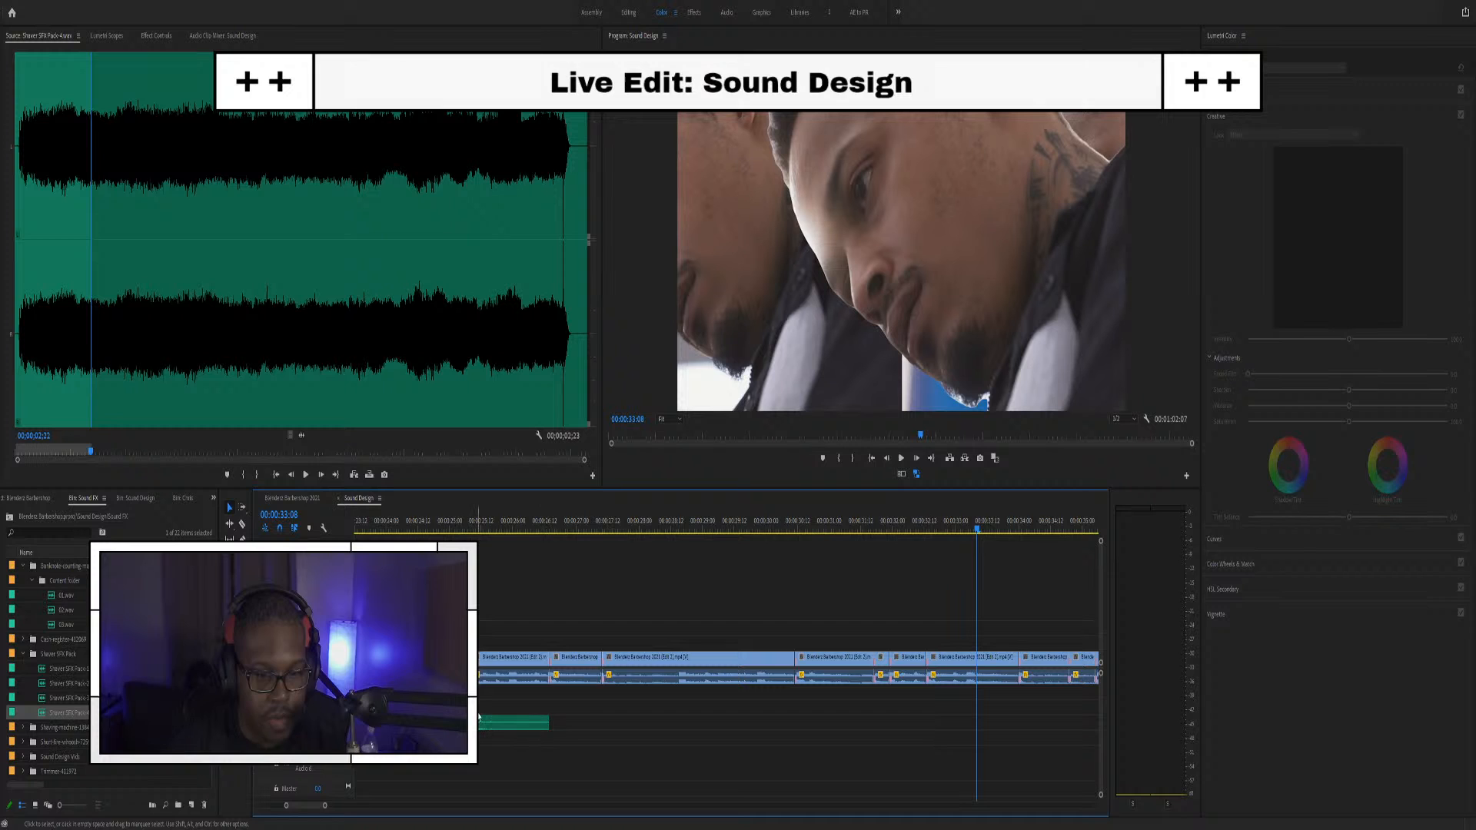
double_click(56, 685)
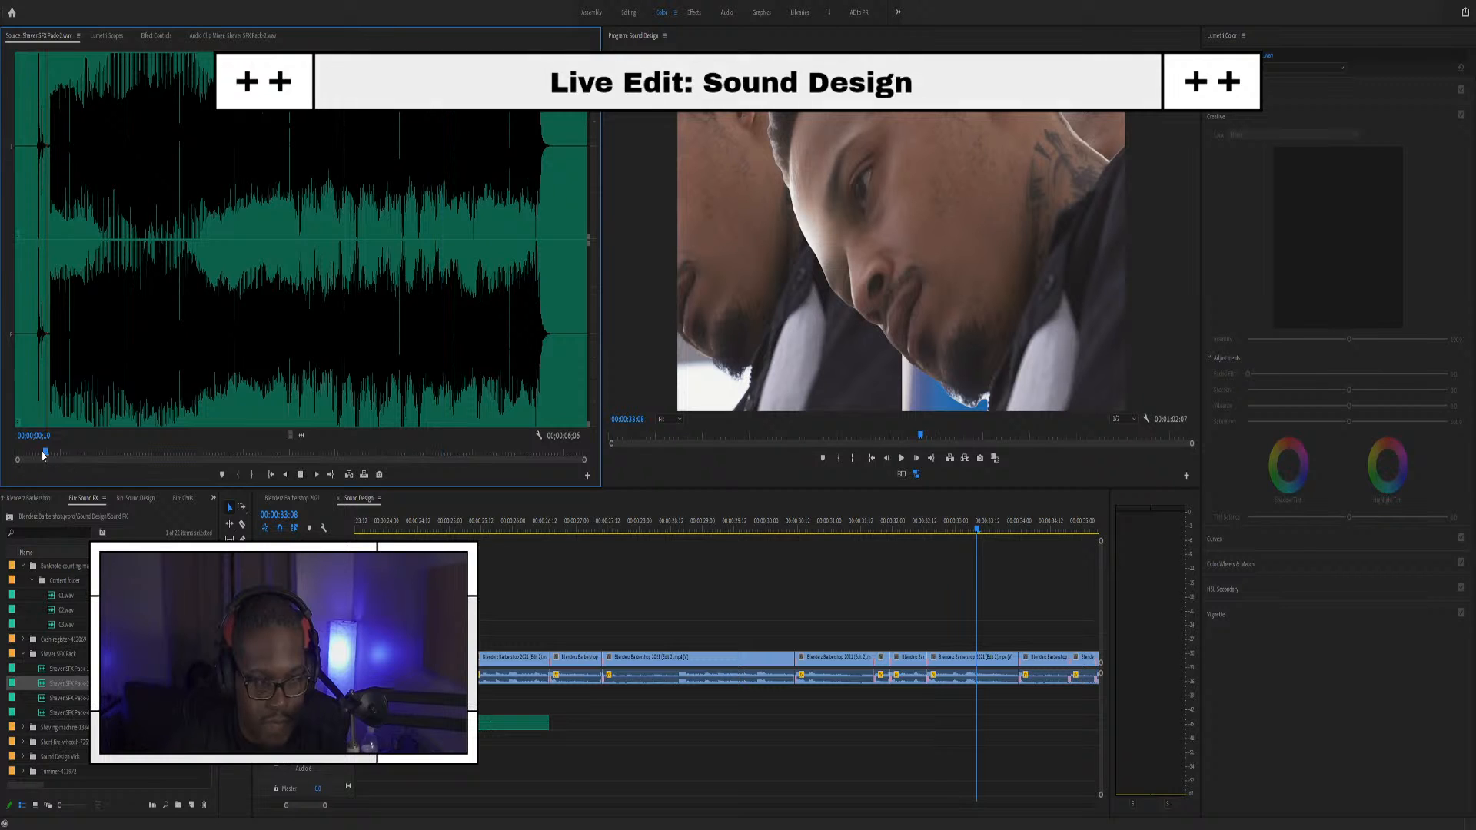
double_click(55, 669)
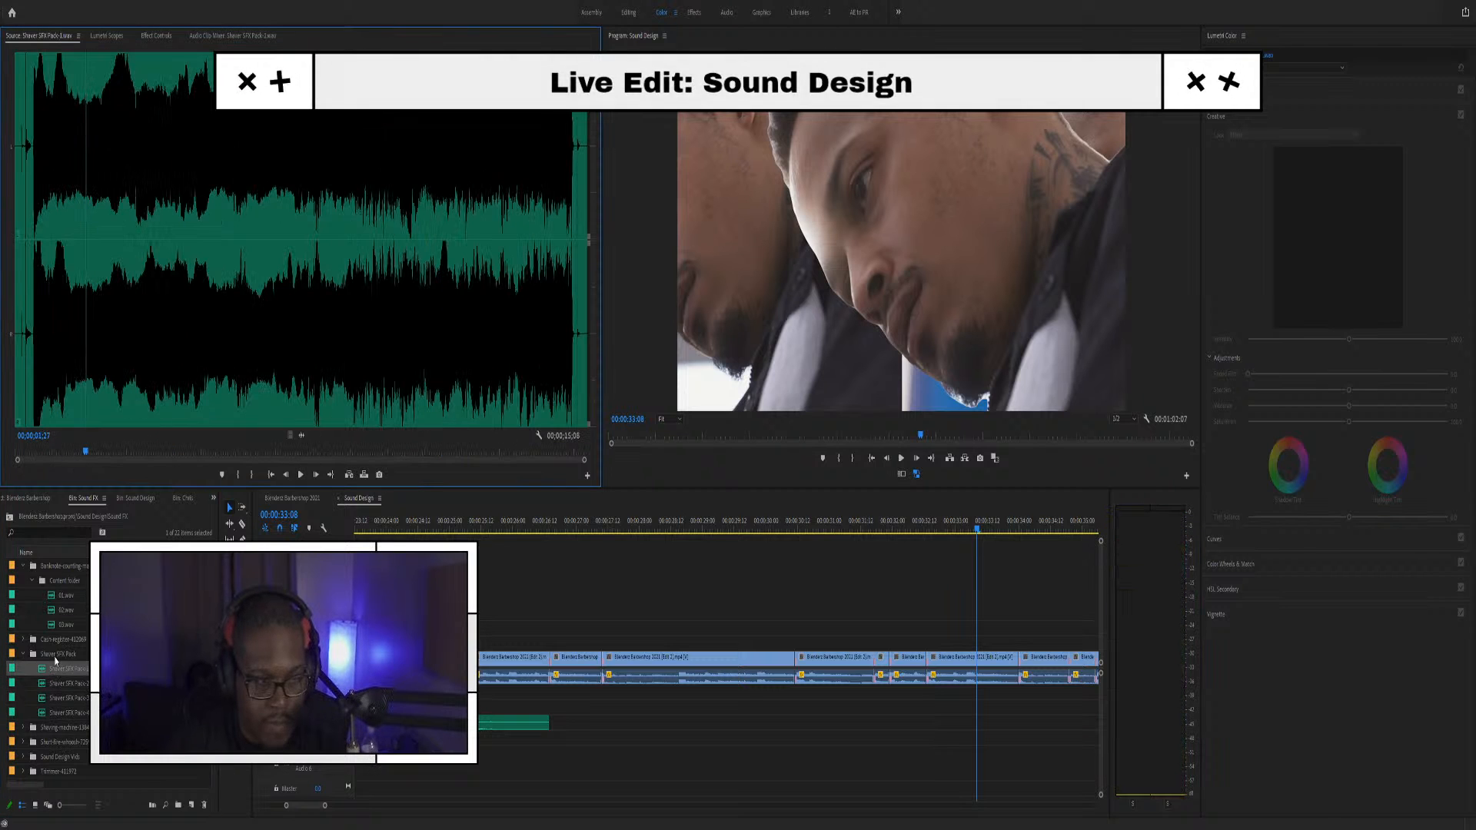
double_click(56, 699)
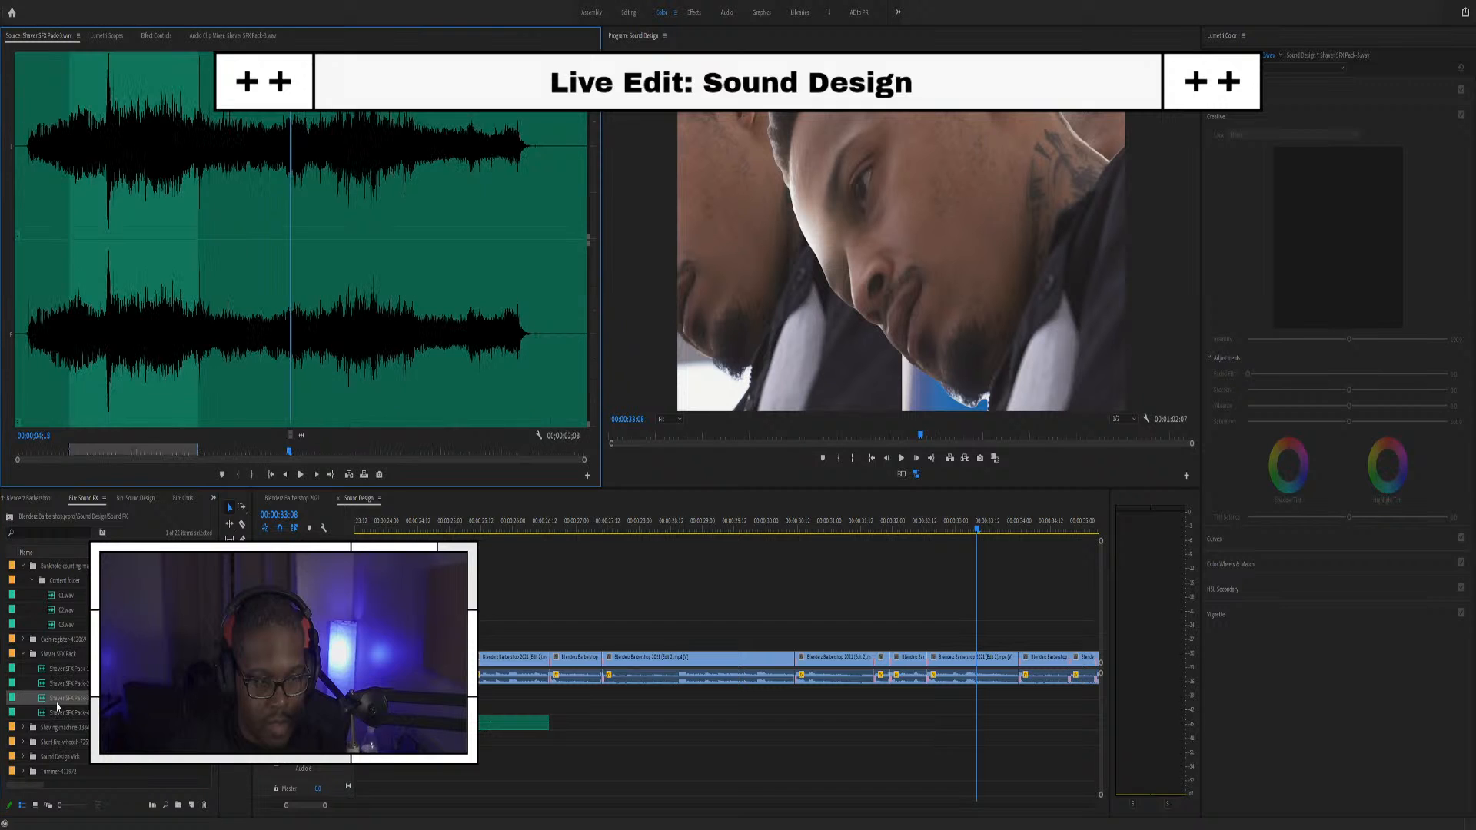
key(space)
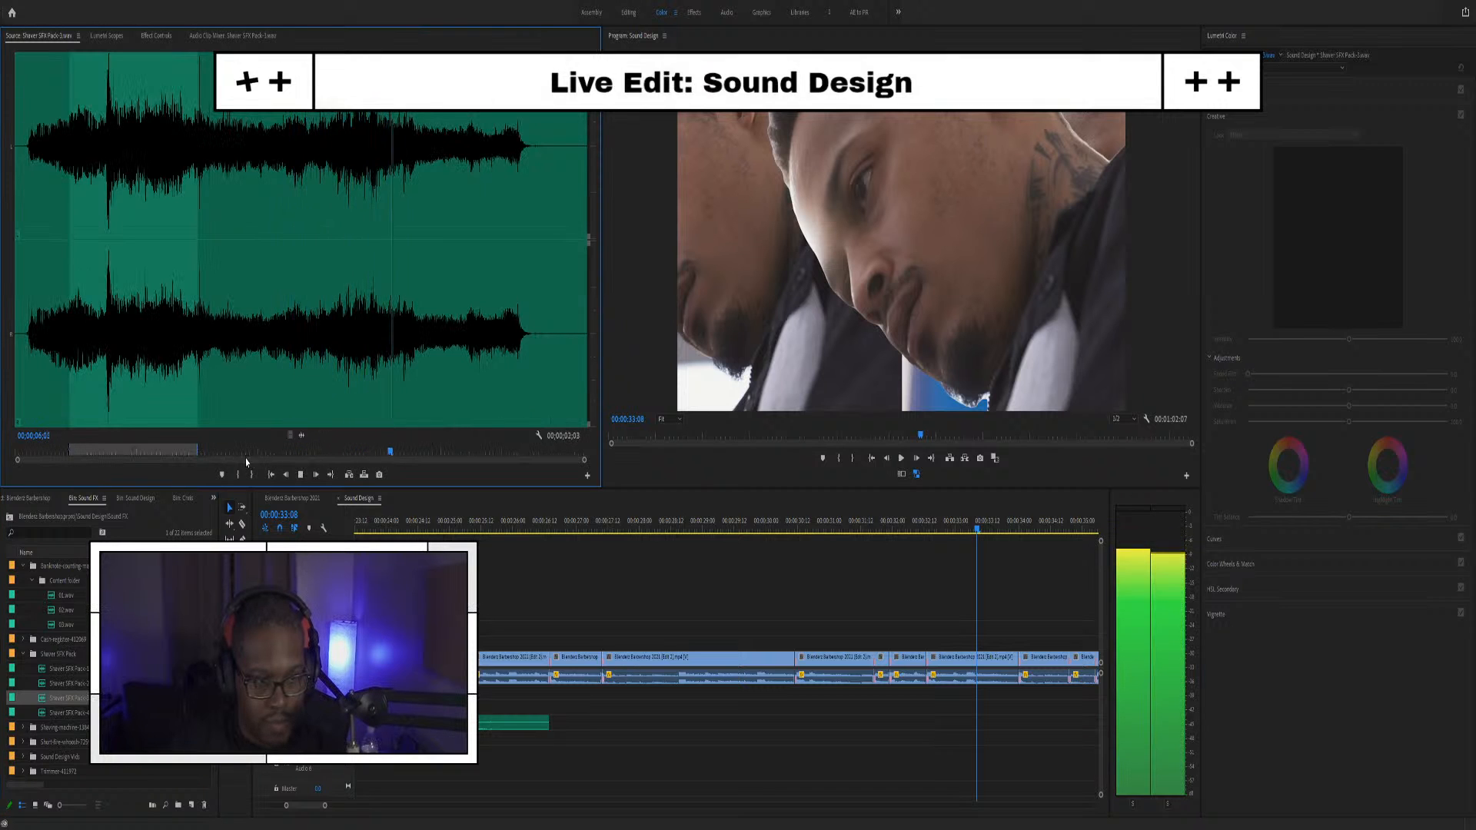
key(space)
Place the third Shaver SFX Pack sound shortly before the falling-money shot, lower its audio gain and play the passage
drag(302, 434, 502, 712)
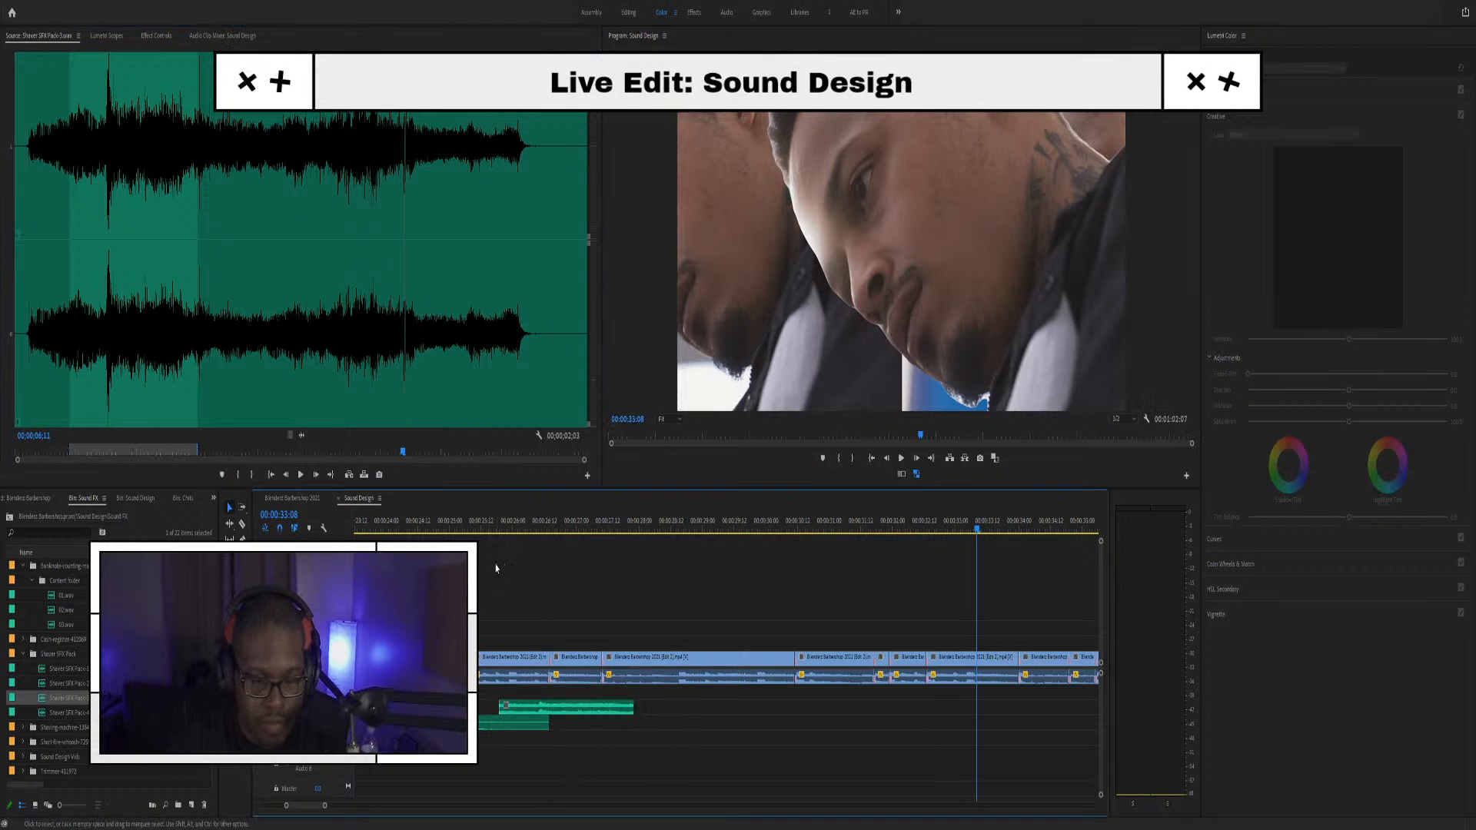
click(536, 708)
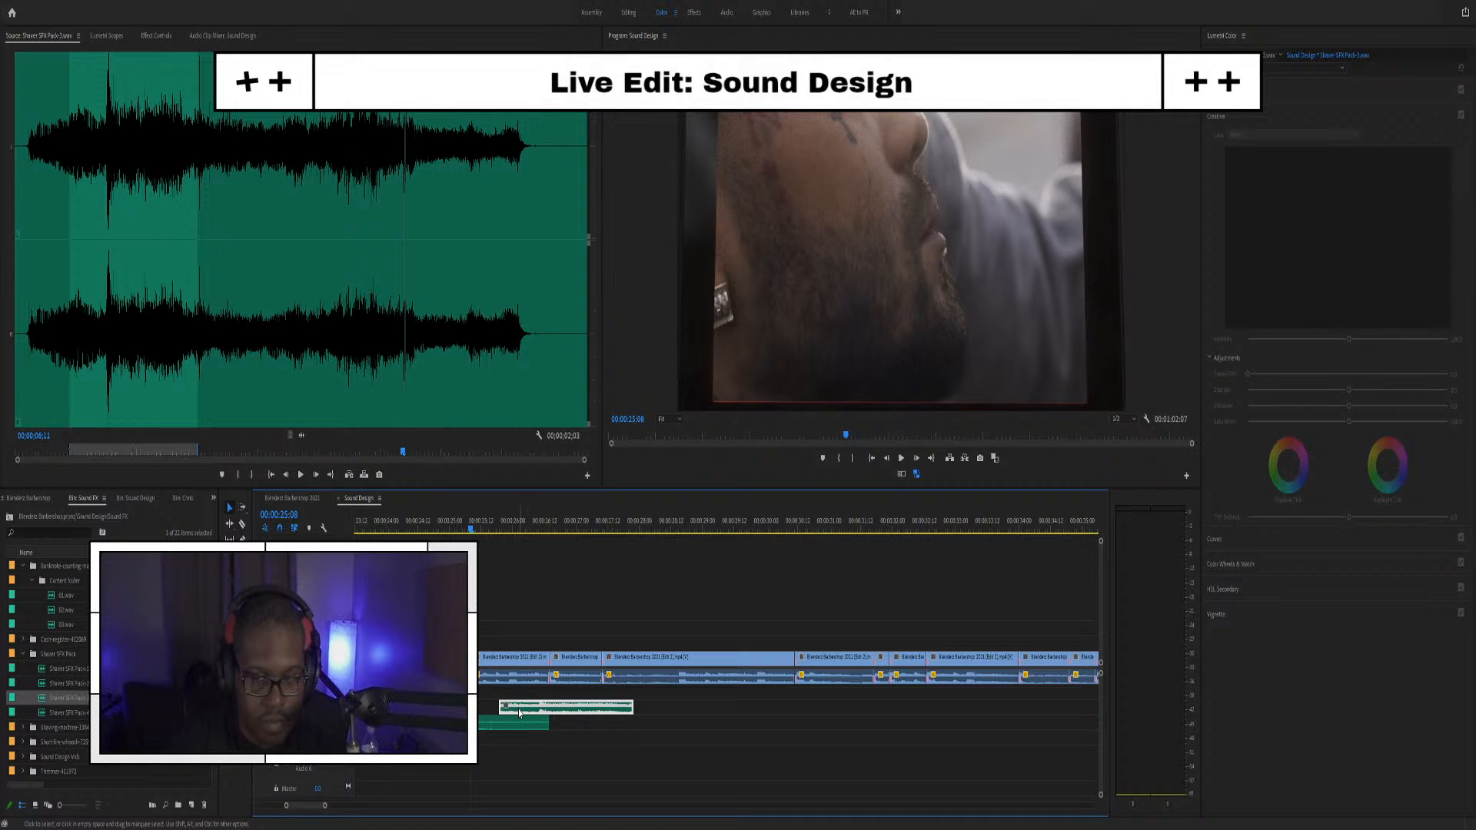
key(g)
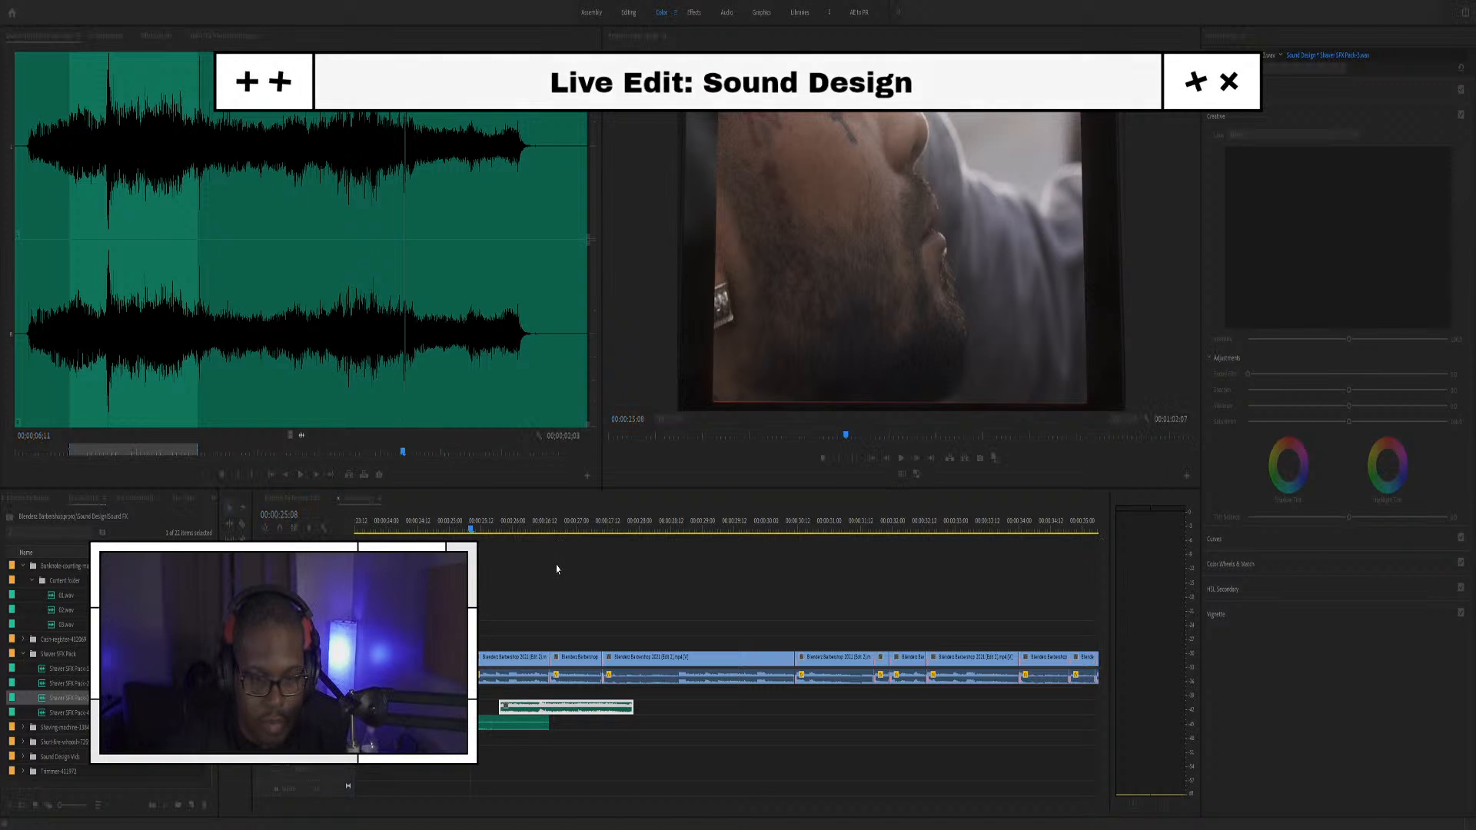
key(Return)
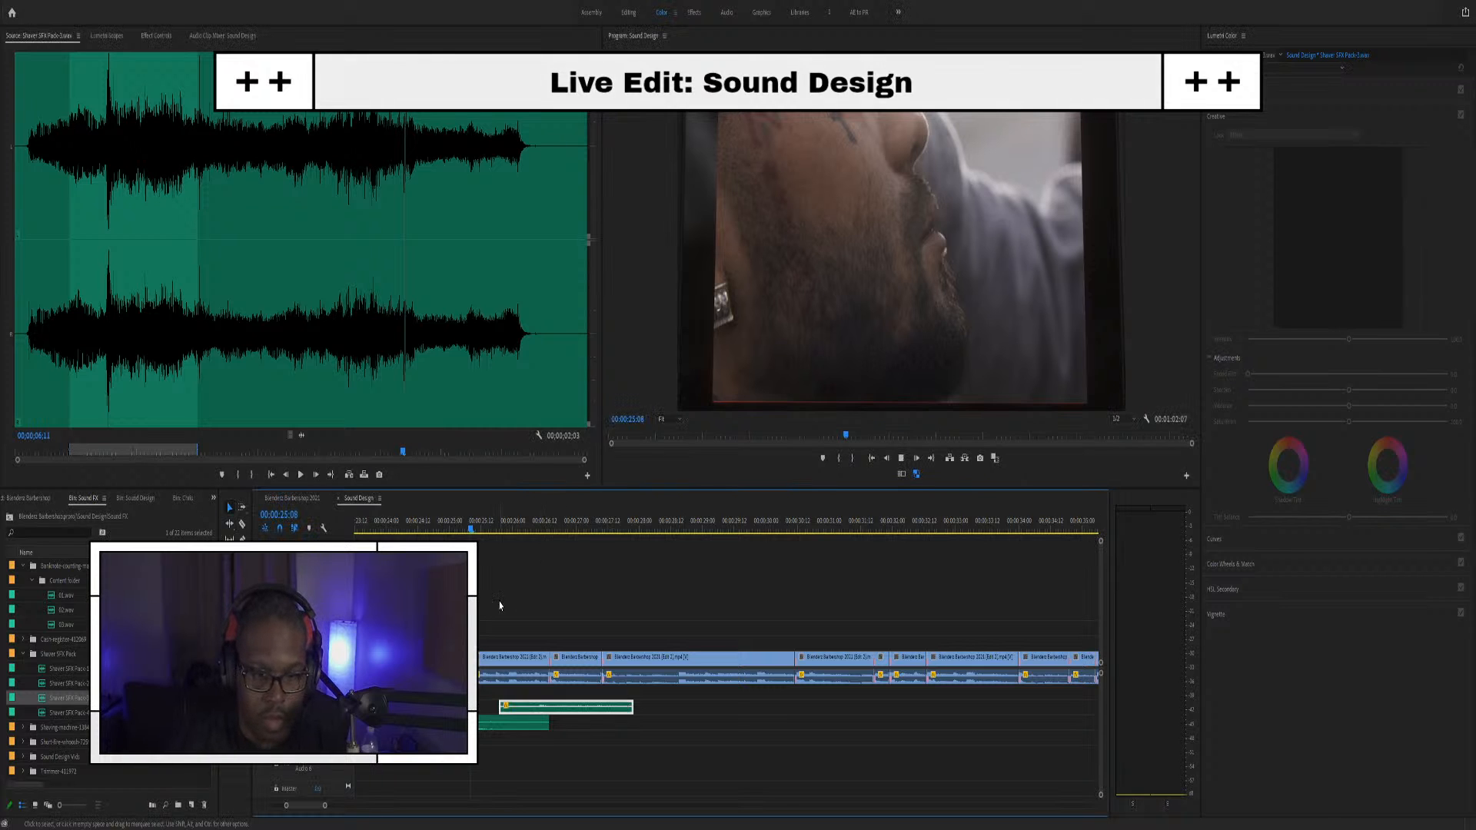
key(space)
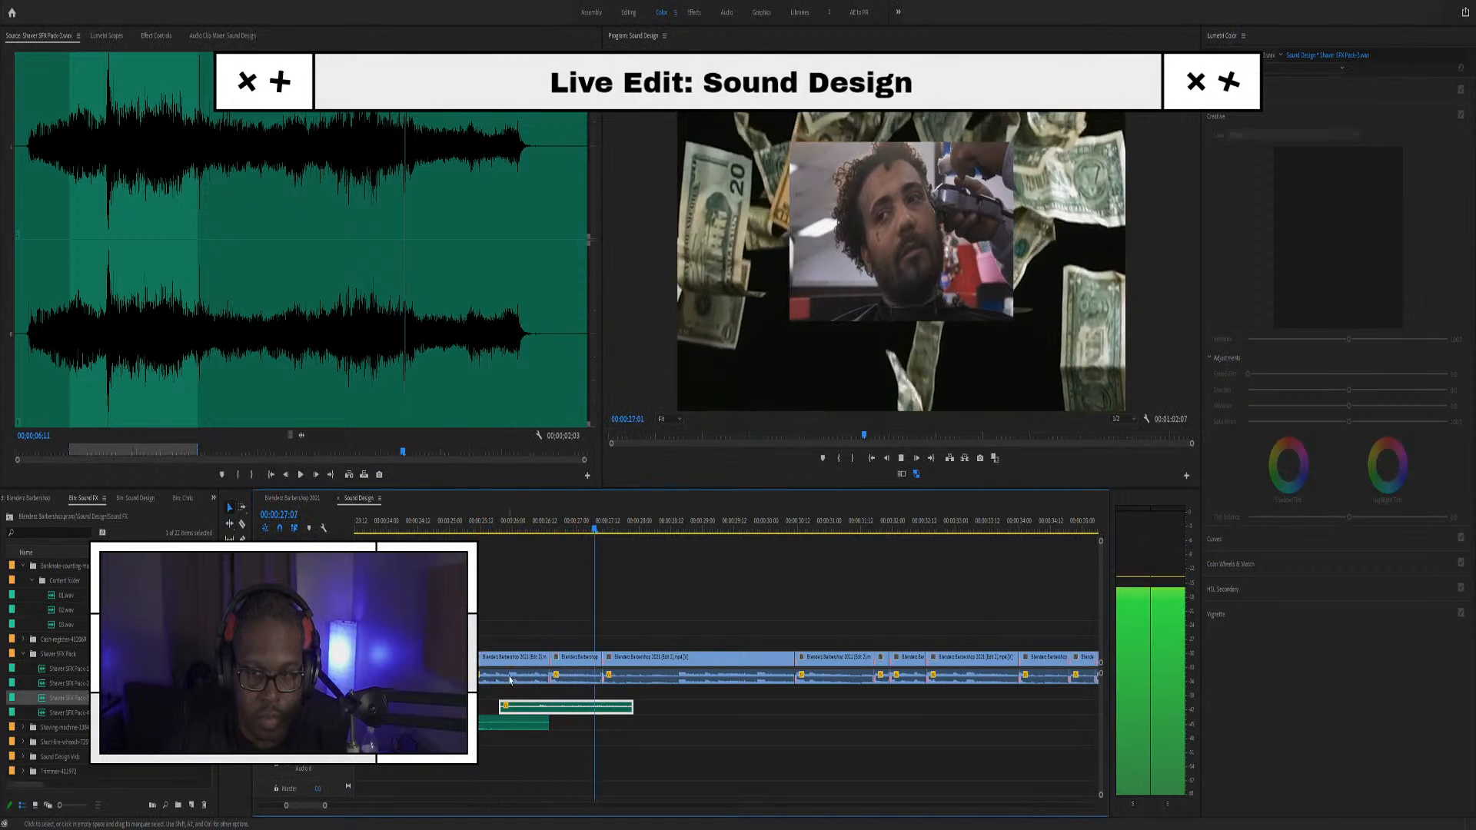
key(space)
Extend the new shaver clip to about 00:00:33:06, replaying the passage to check its length against the shots
drag(629, 706, 873, 706)
click(477, 521)
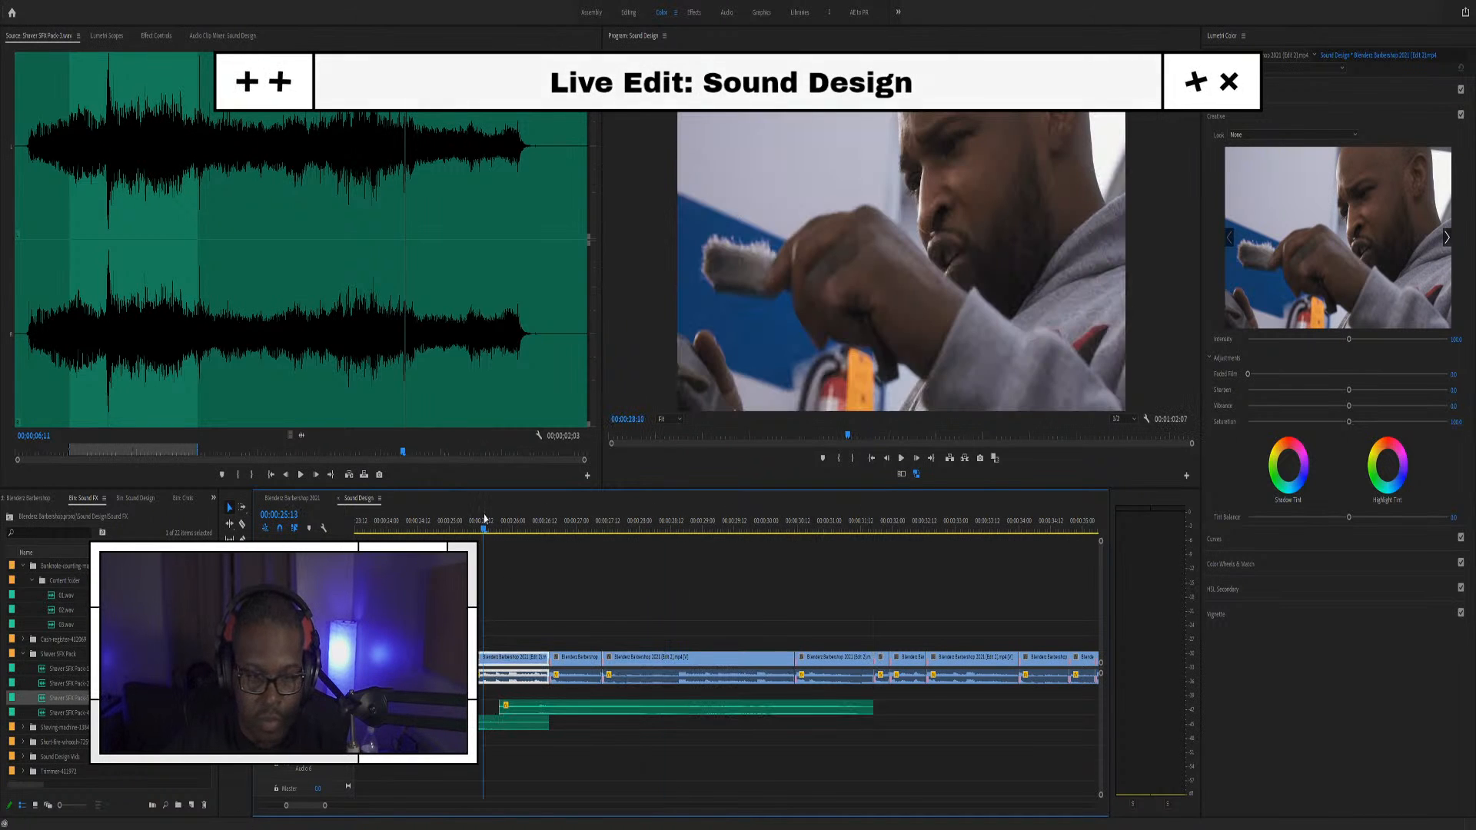
key(space)
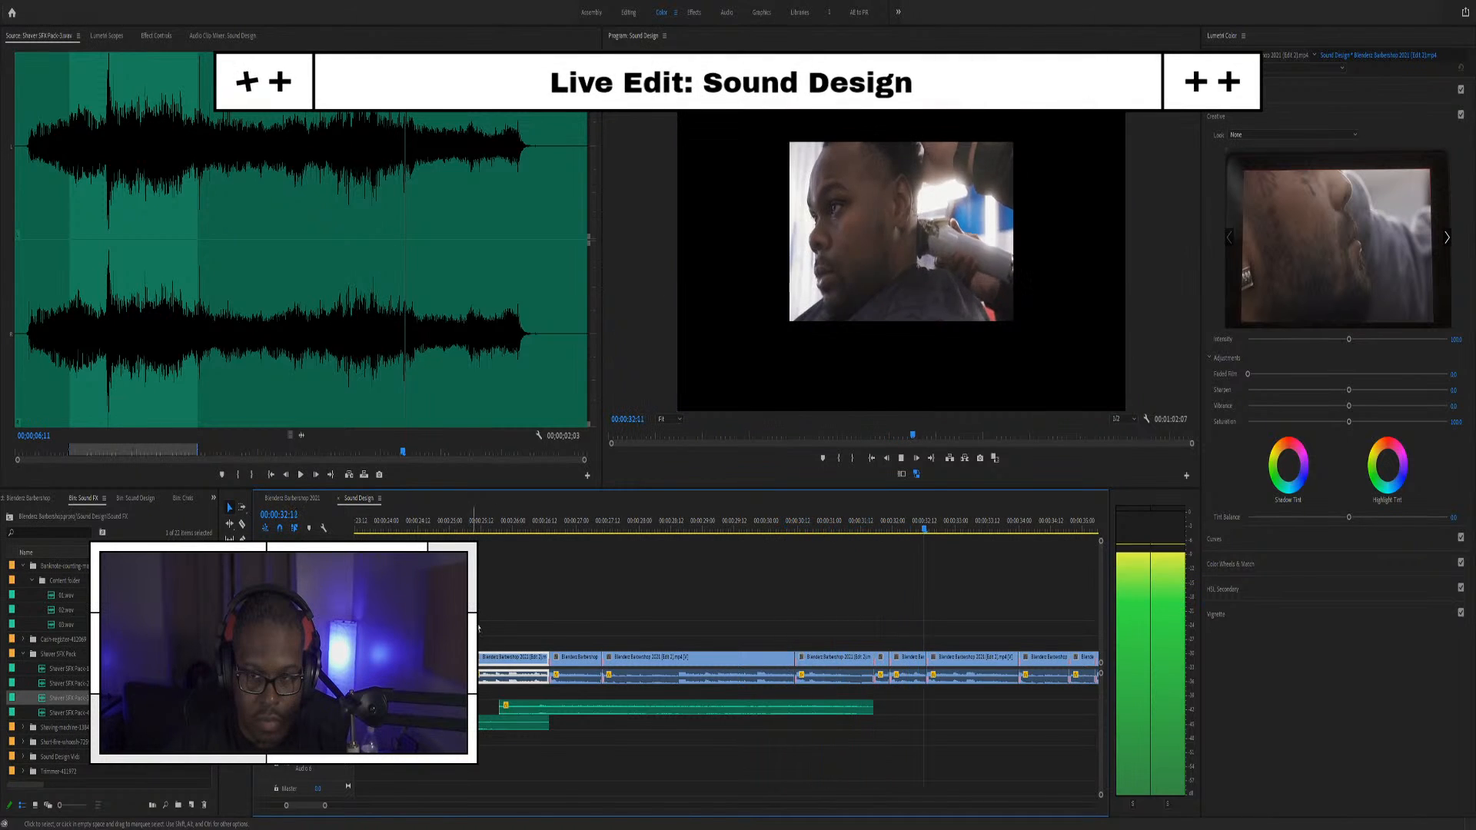
key(space)
drag(872, 709, 970, 707)
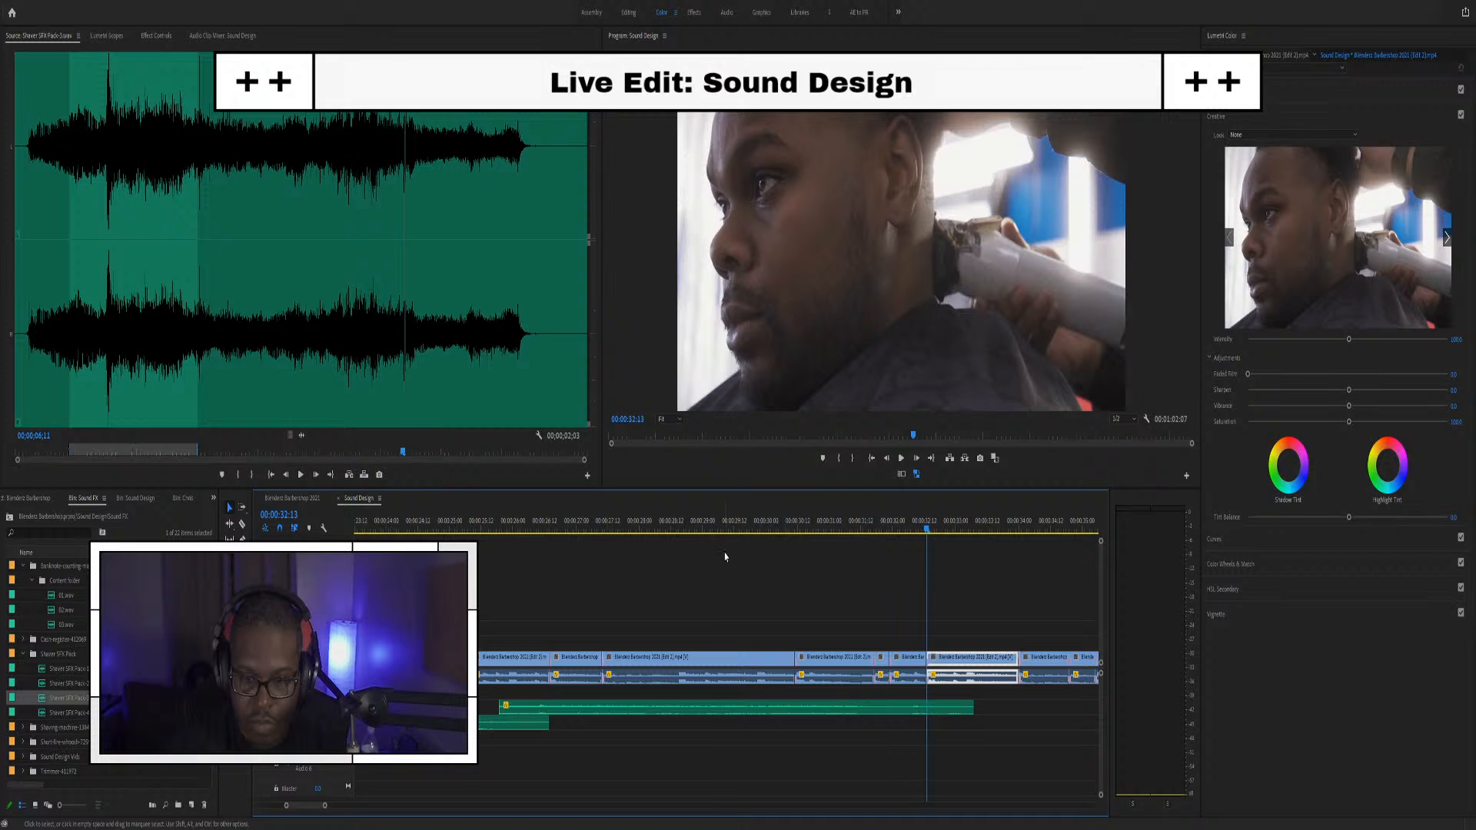
click(714, 527)
key(space)
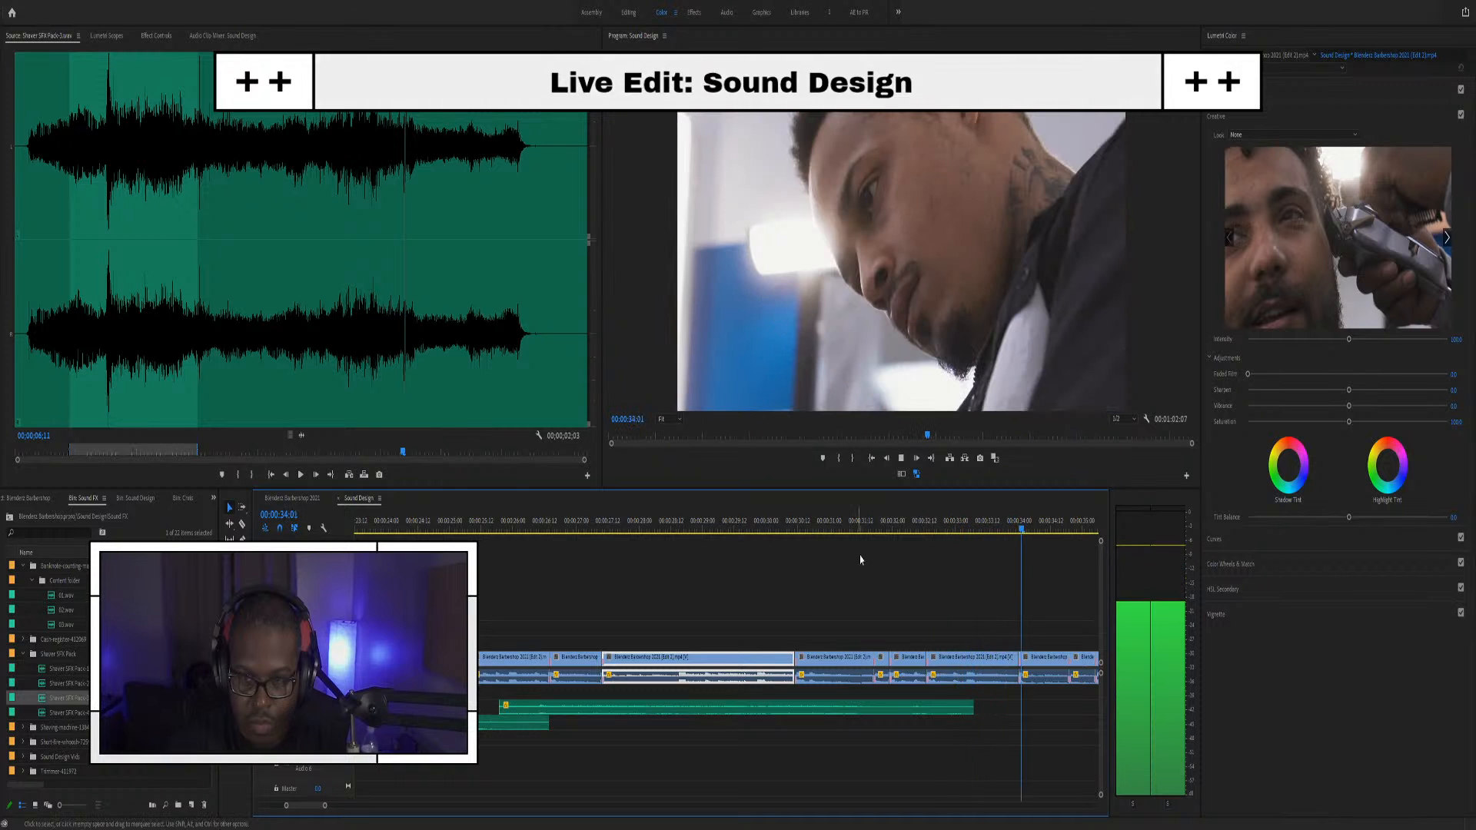
key(space)
Copy the short effect clip to the track above the shaver clip's end, finishing at the next cut, and replay the transition
scroll(658, 752, down, 4)
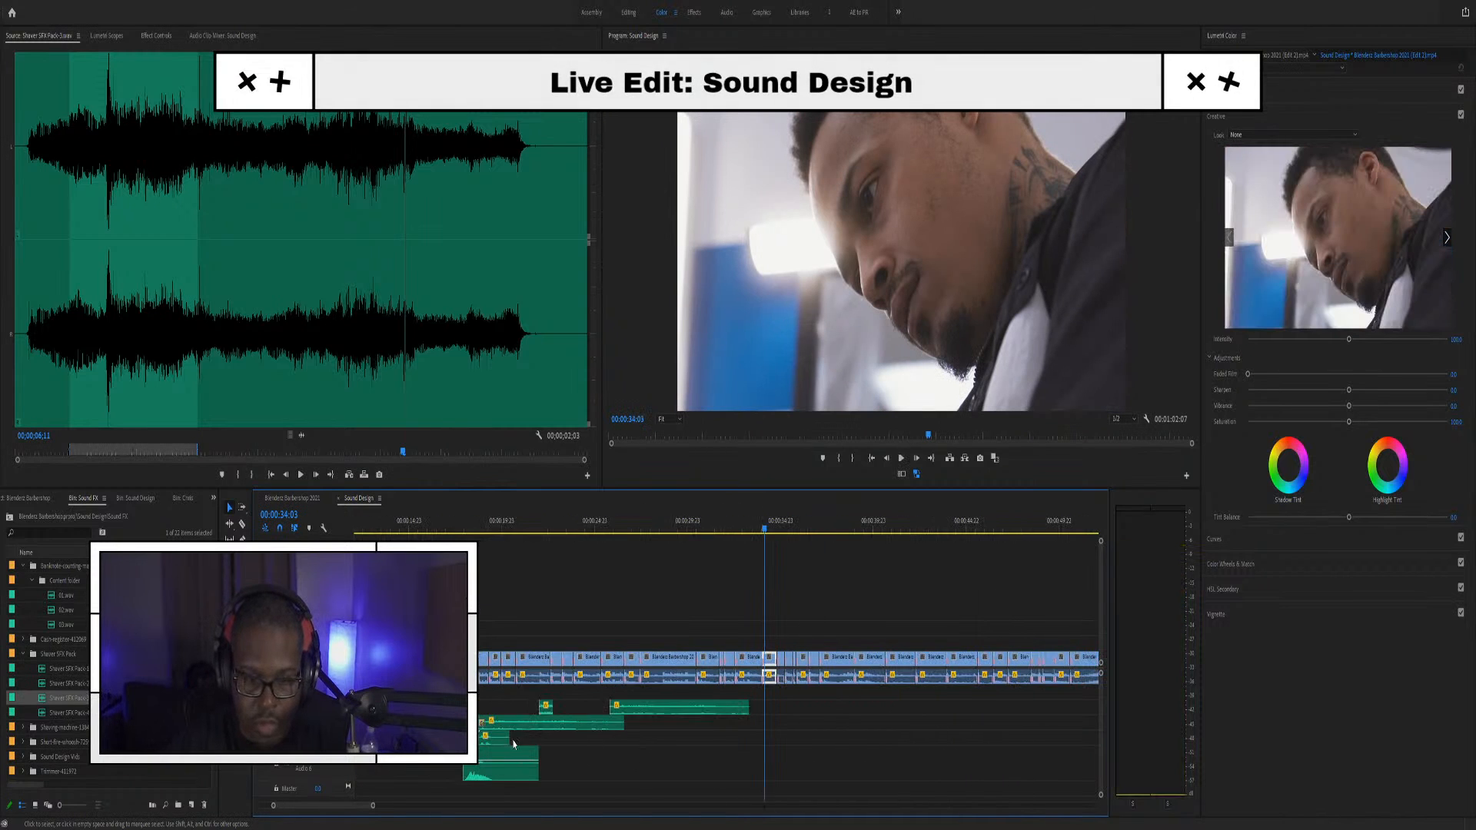
click(548, 709)
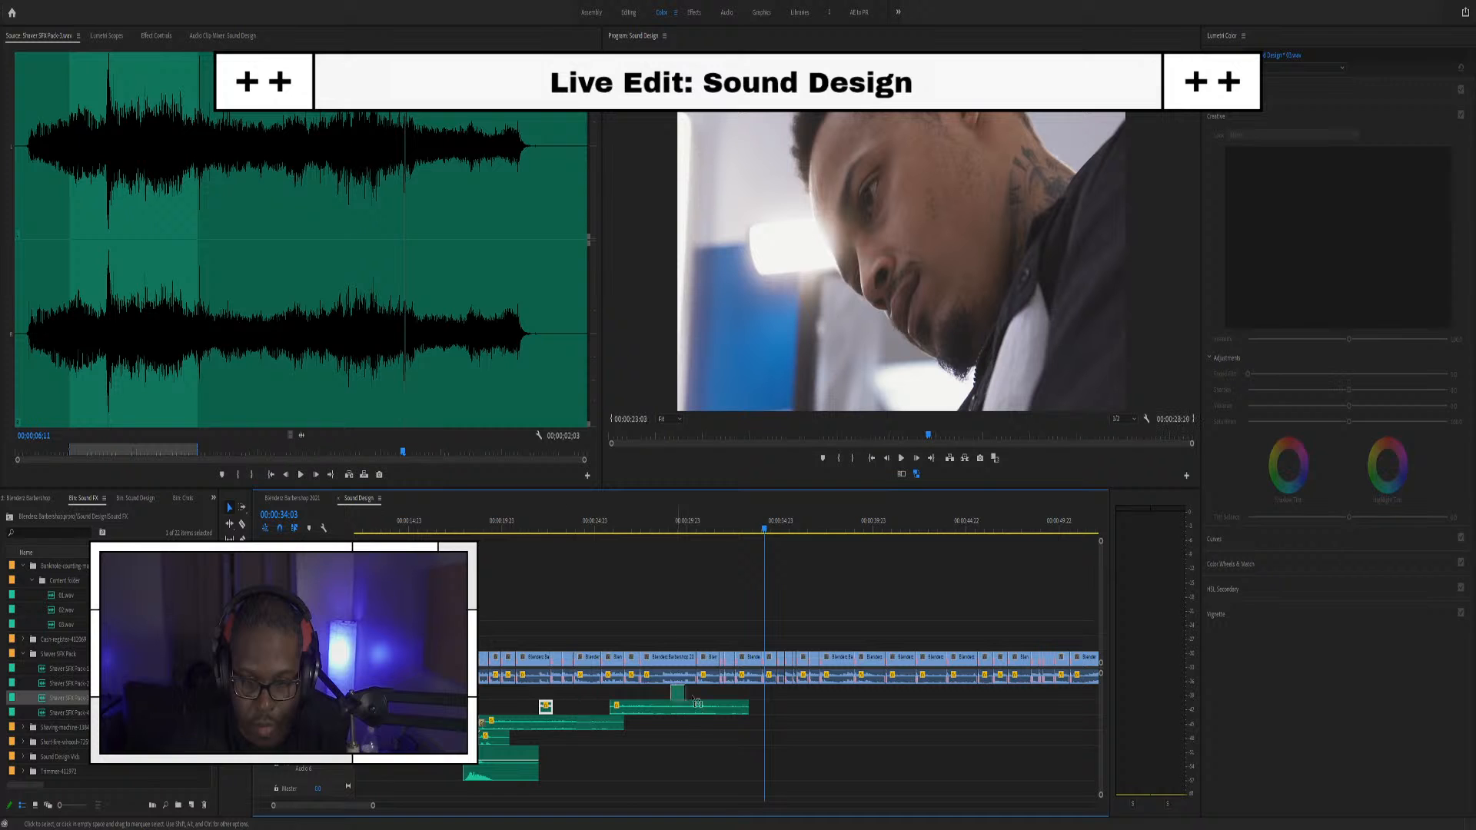
scroll(757, 716, up, 8)
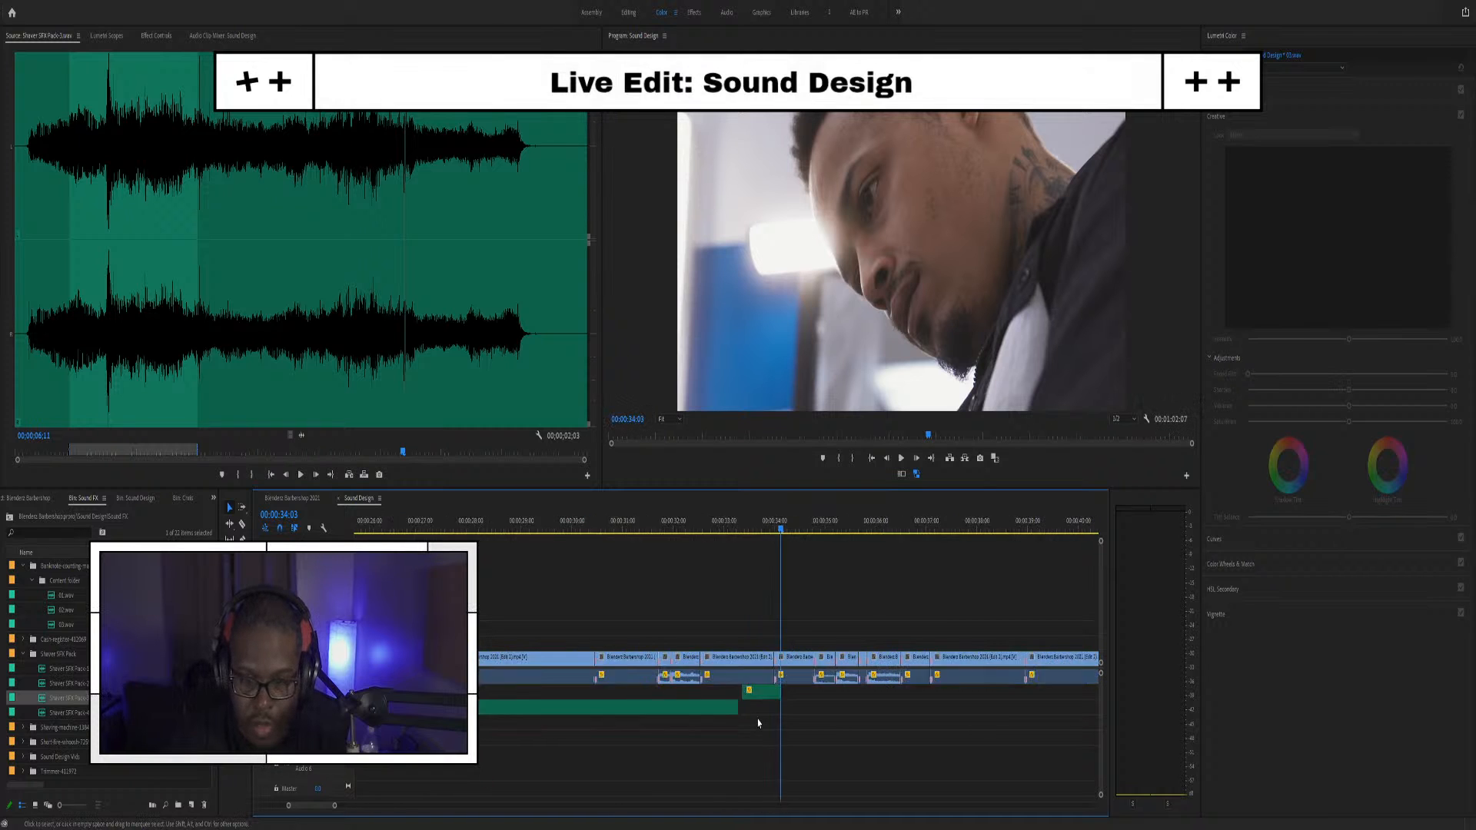
mouse_move(716, 697)
mouse_down()
mouse_move(702, 696)
mouse_move(717, 699)
mouse_up()
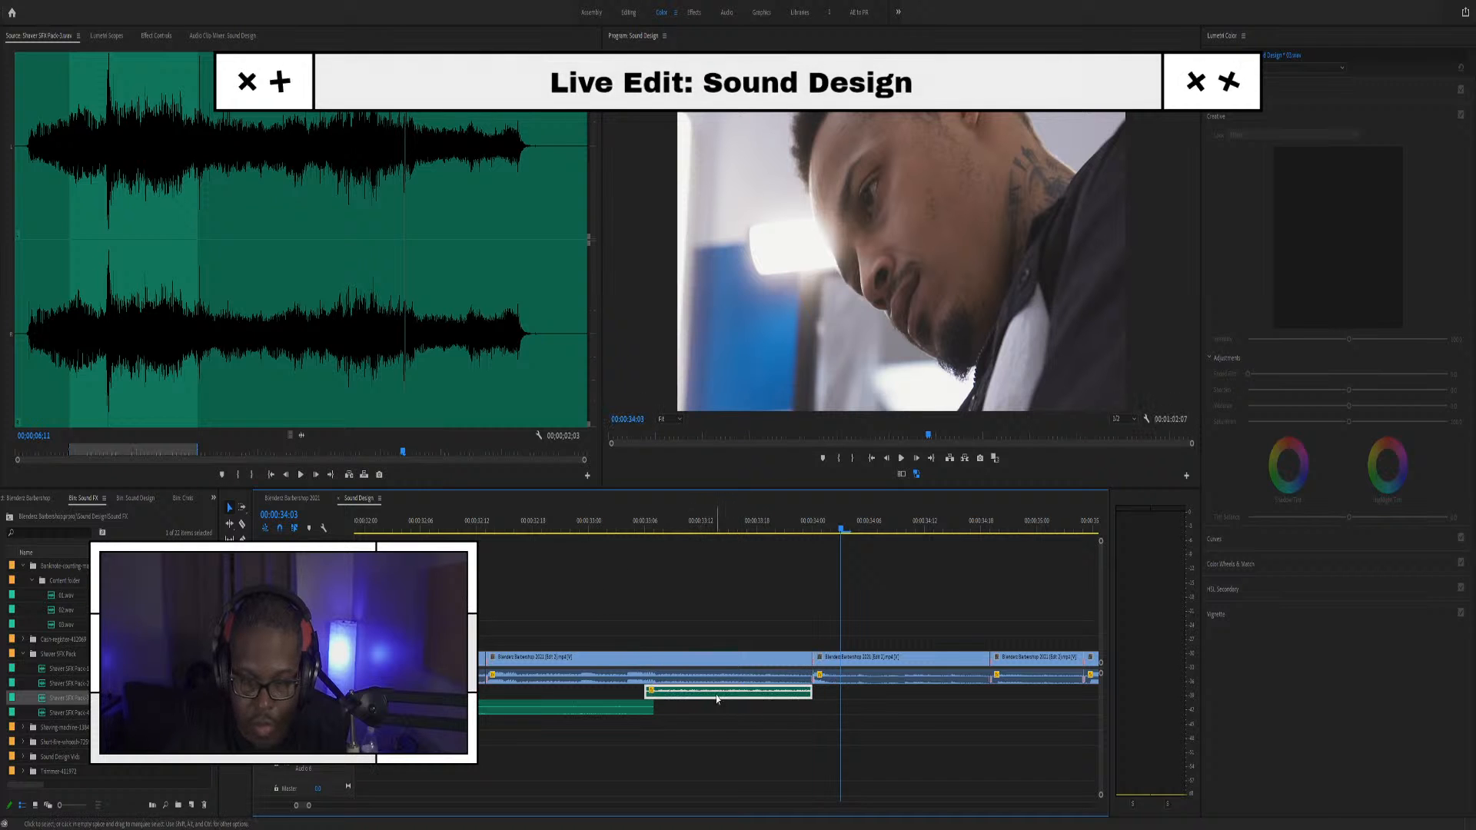
click(596, 526)
key(space)
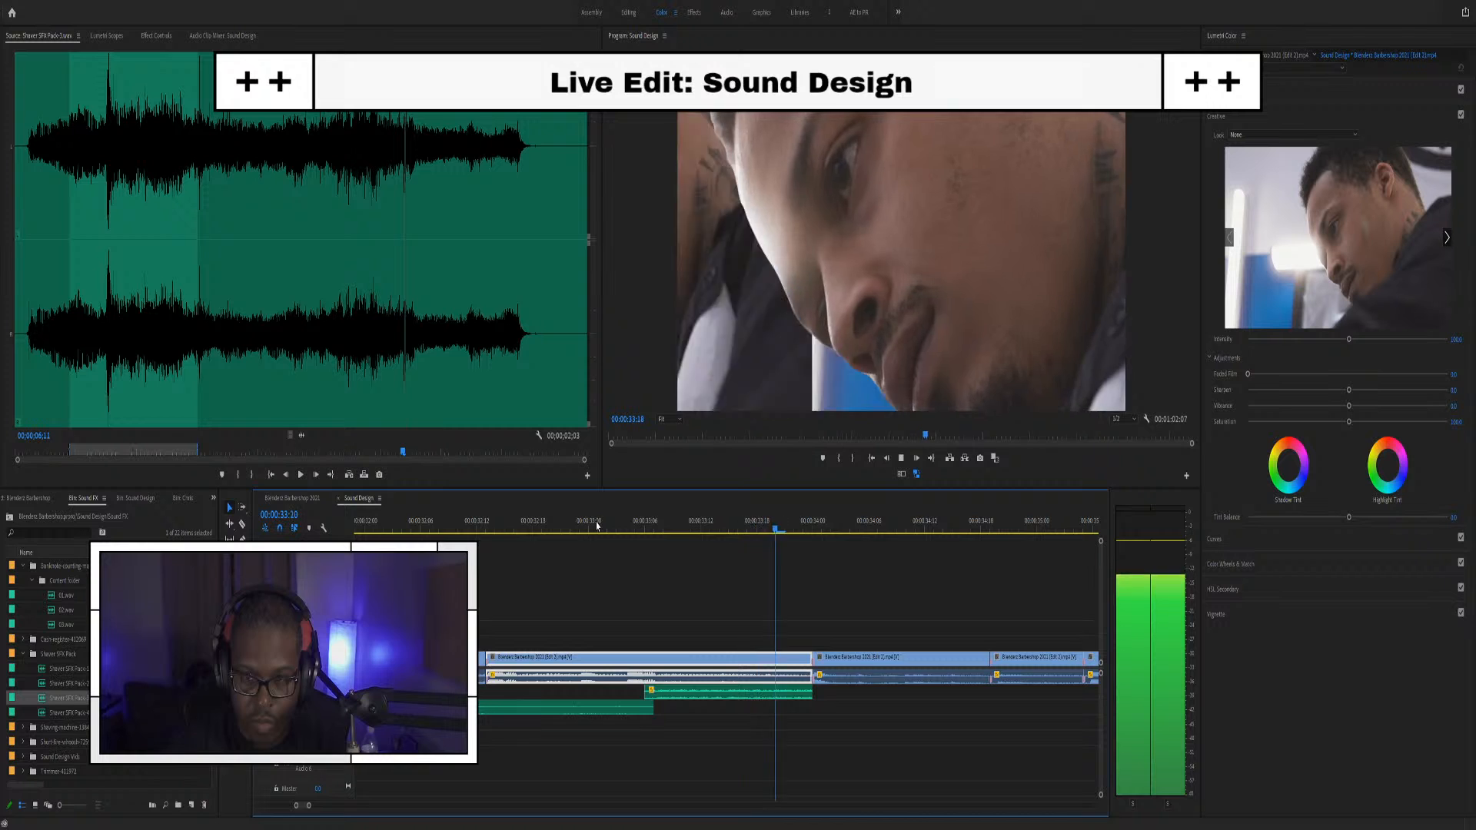
key(space)
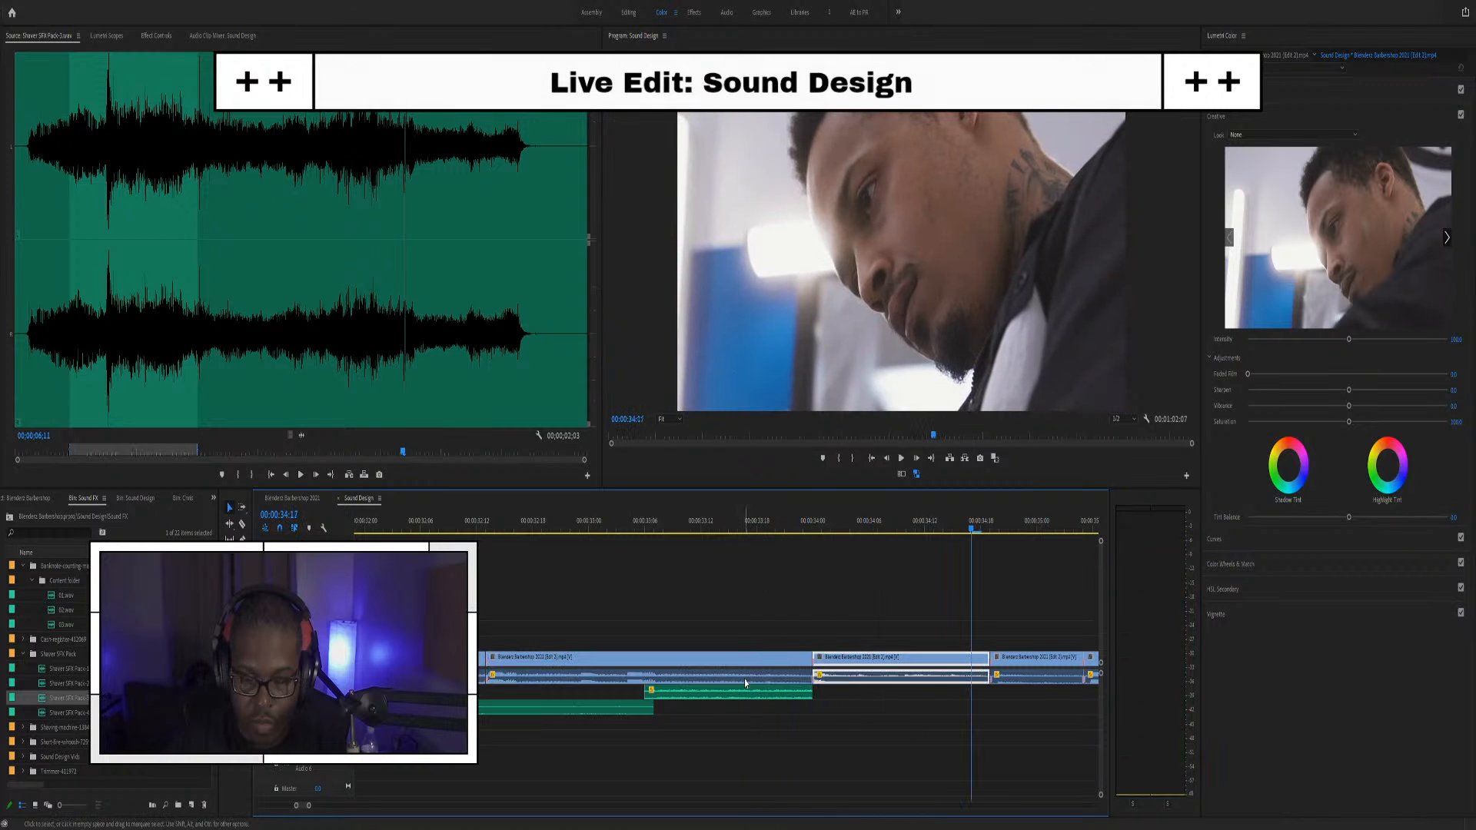
click(475, 525)
key(space)
key(space)
Play back the sequence from the earlier effects through the shaver clip to judge how the sounds work together
scroll(612, 745, down, 2)
scroll(531, 760, up, 2)
scroll(540, 771, down, 3)
scroll(543, 775, down, 3)
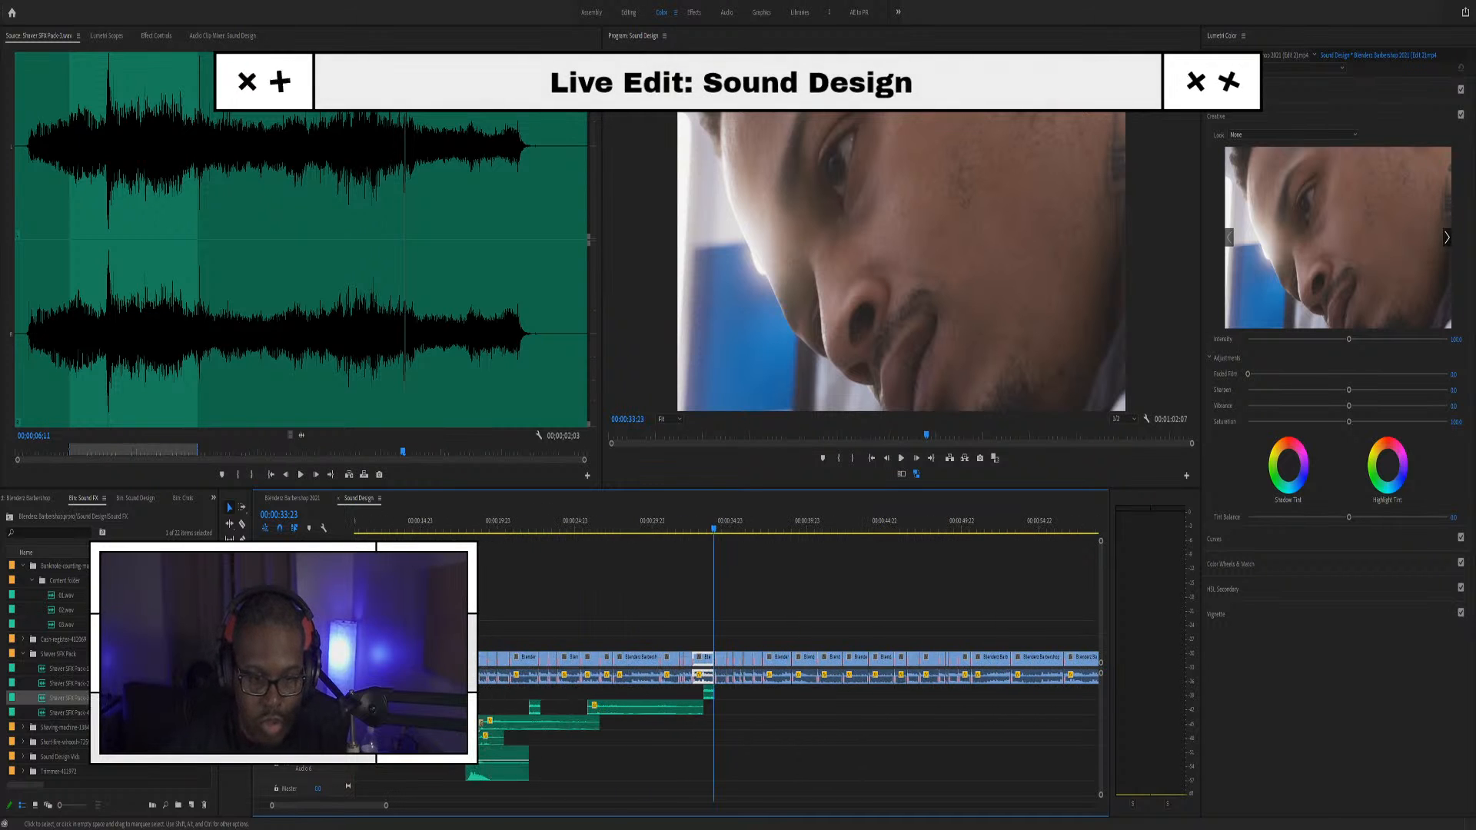
click(464, 527)
key(space)
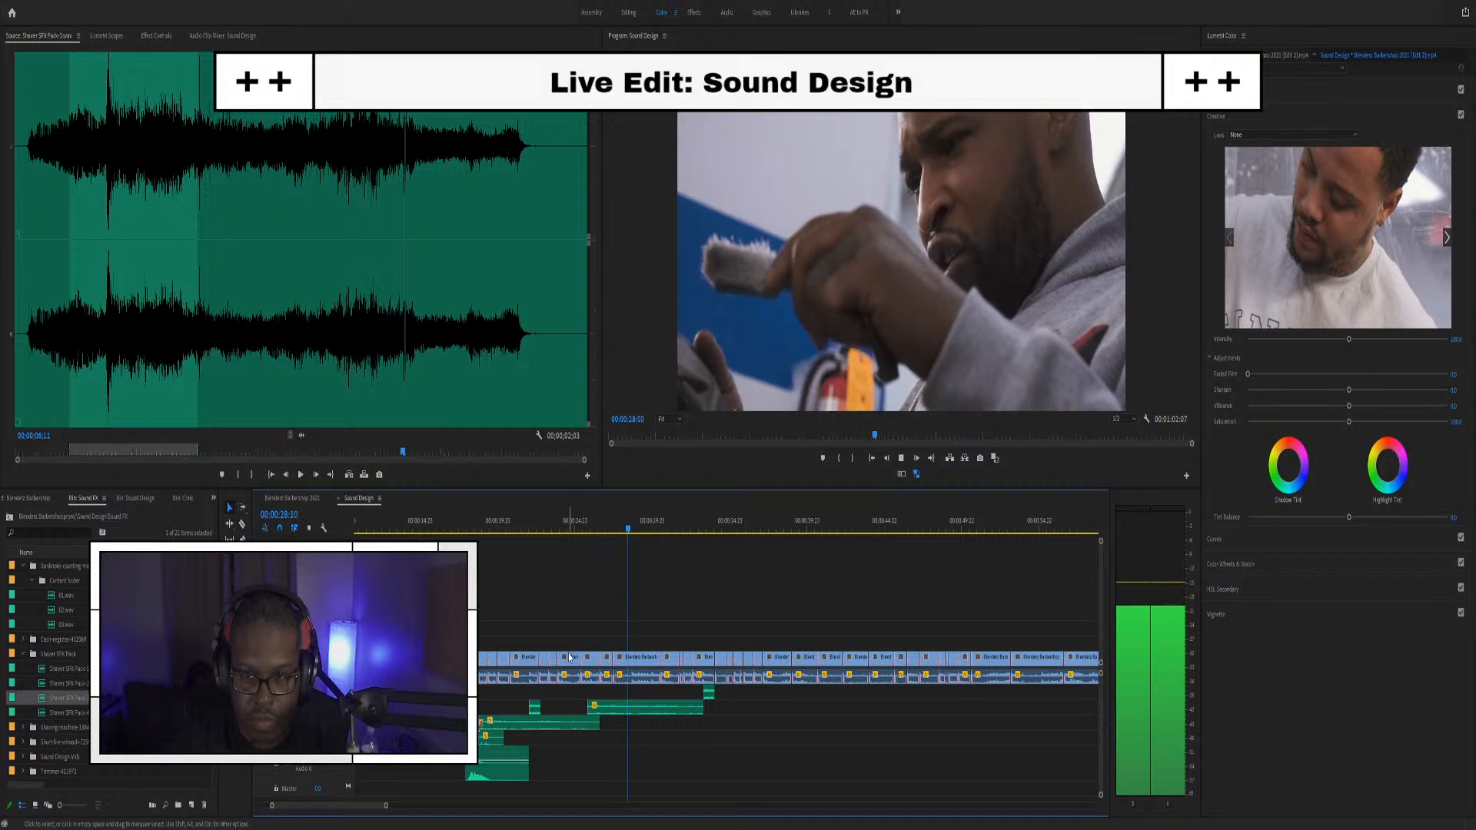
key(space)
scroll(583, 751, up, 4)
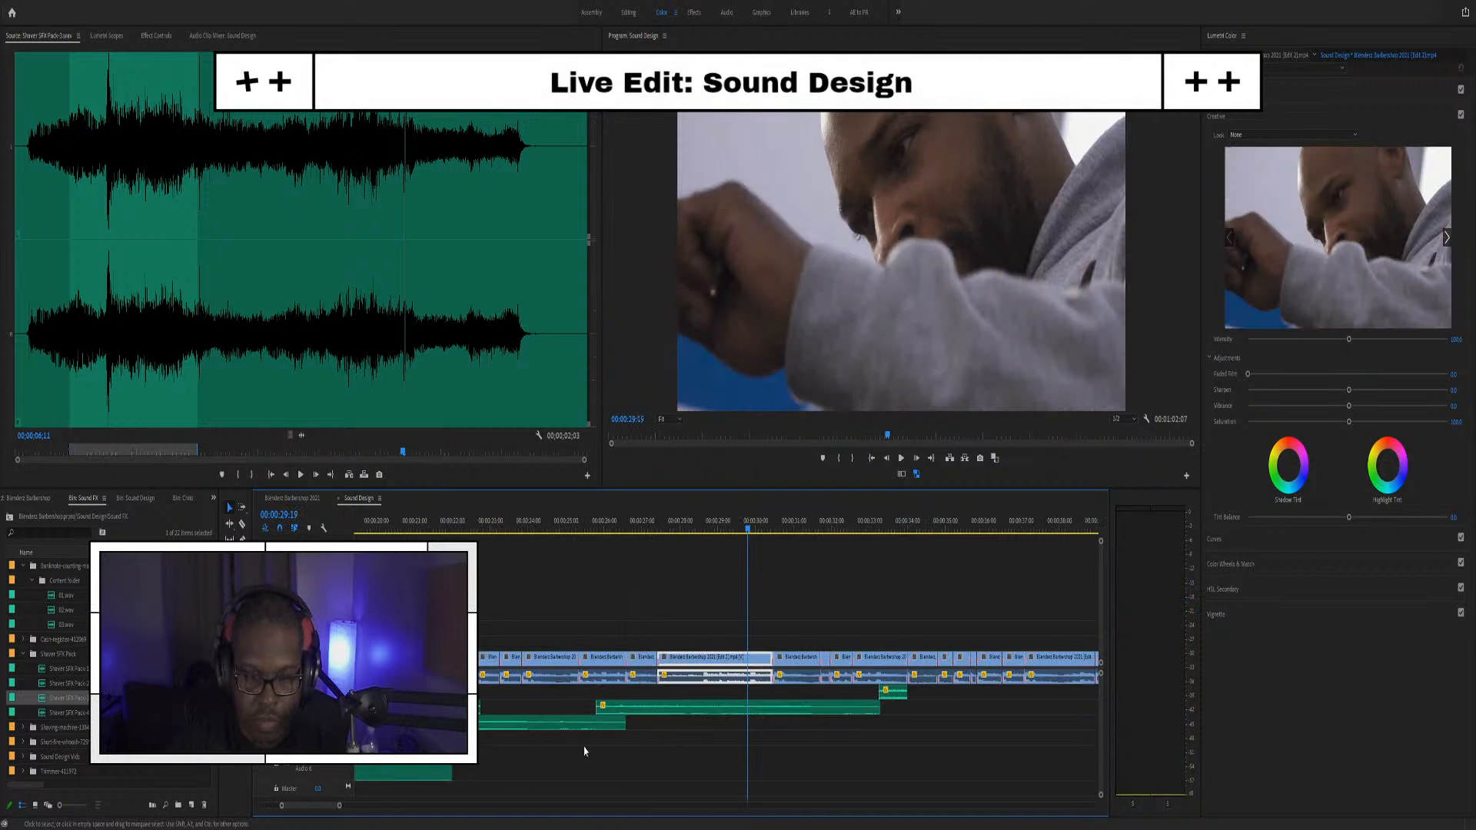
click(416, 530)
key(space)
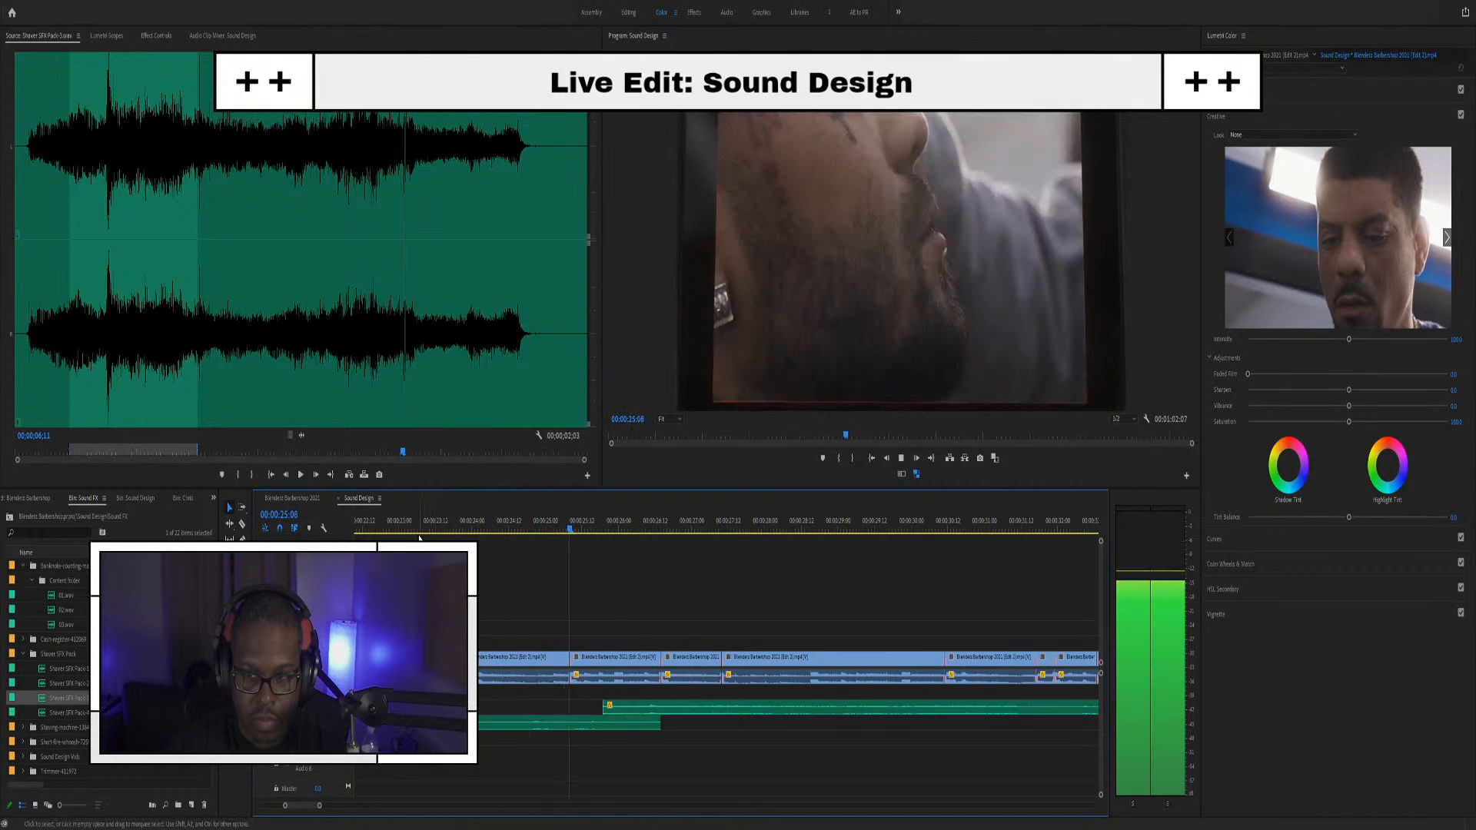
key(space)
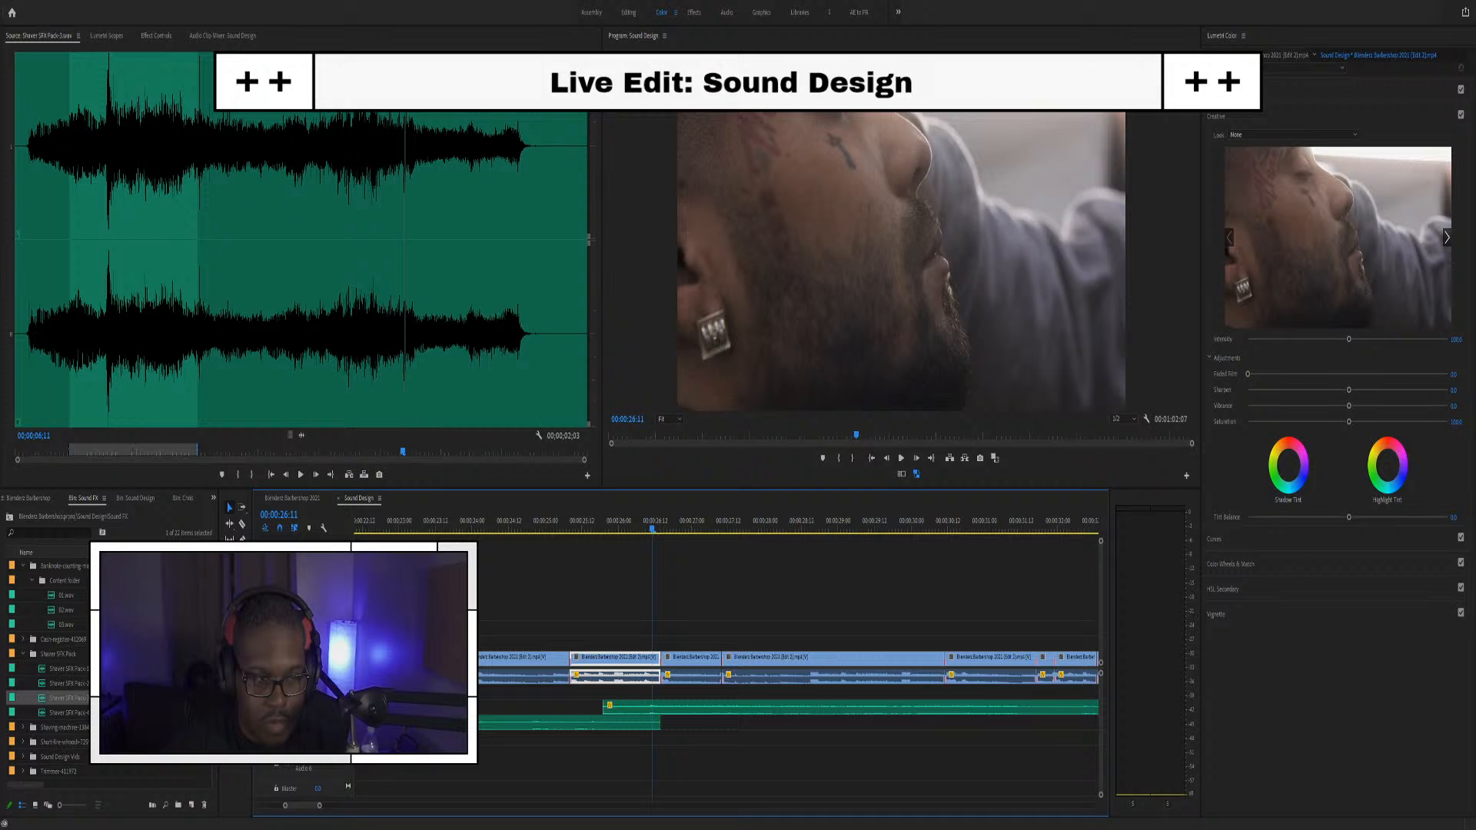
Audition the first Shaver SFX Pack sound from its beginning and mark its opening portion, a little over one second
double_click(53, 674)
click(28, 457)
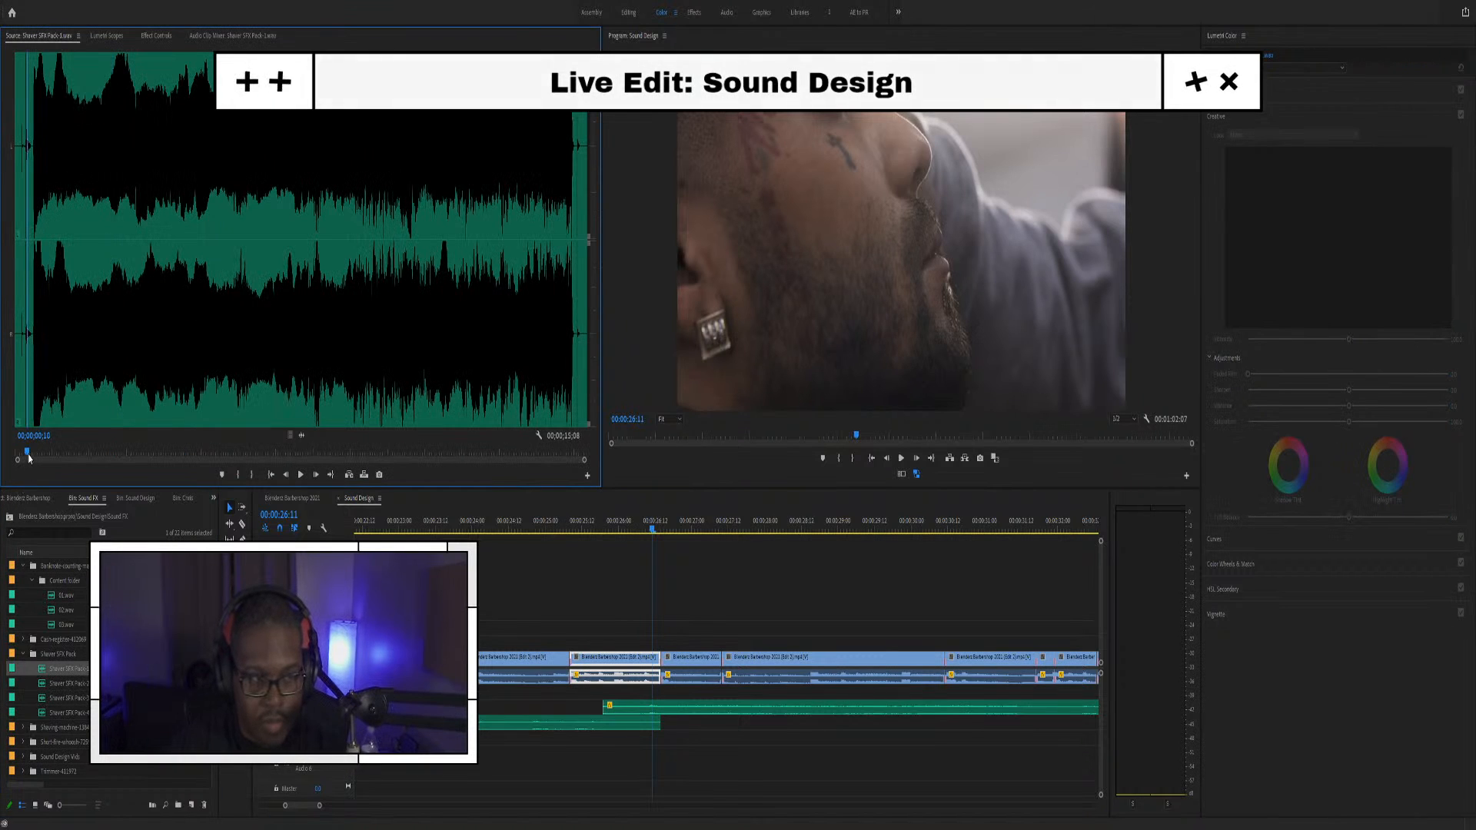
drag(23, 457, 20, 457)
key(space)
key(space)
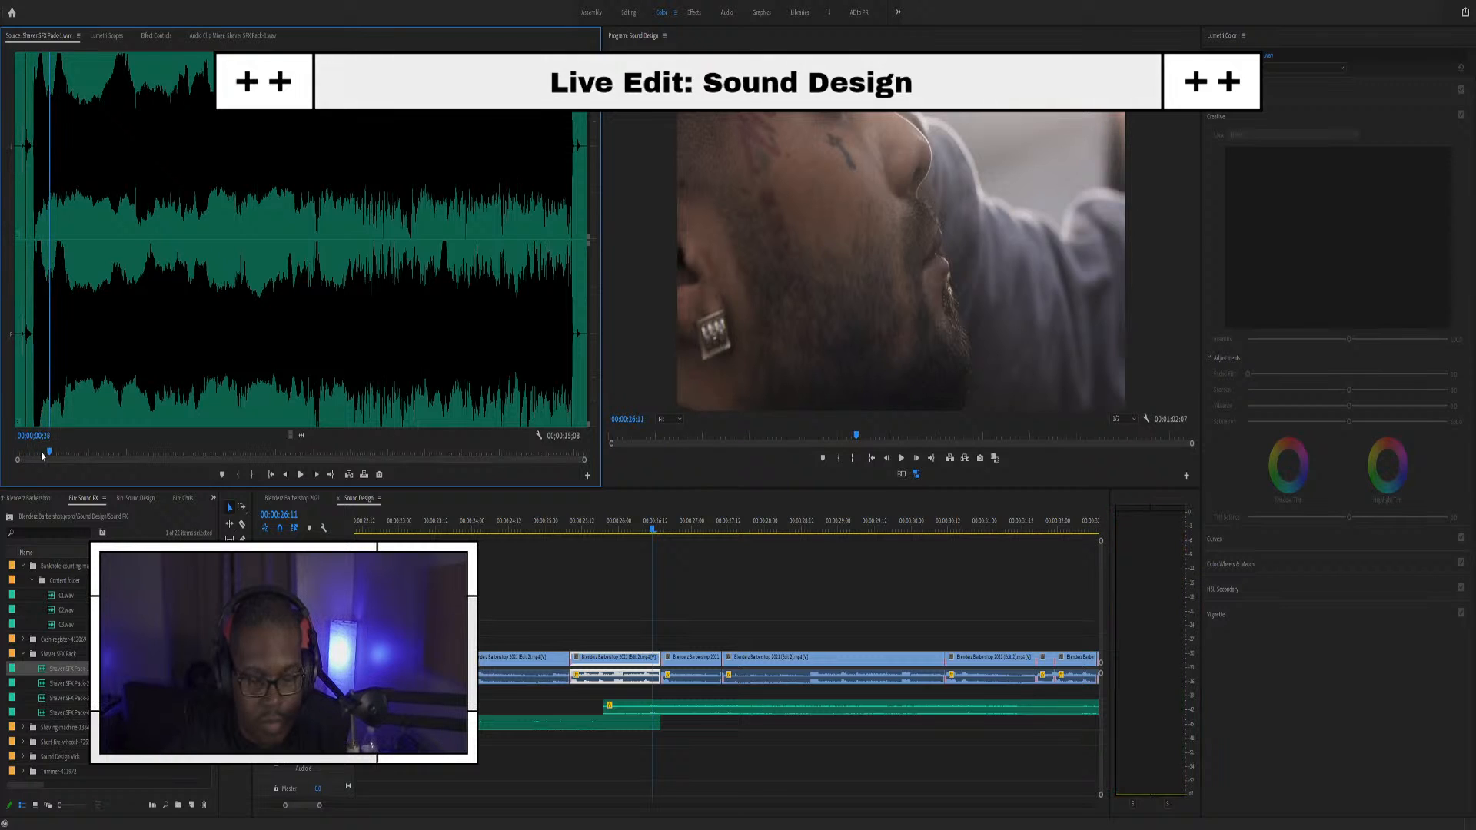
drag(46, 454, 17, 456)
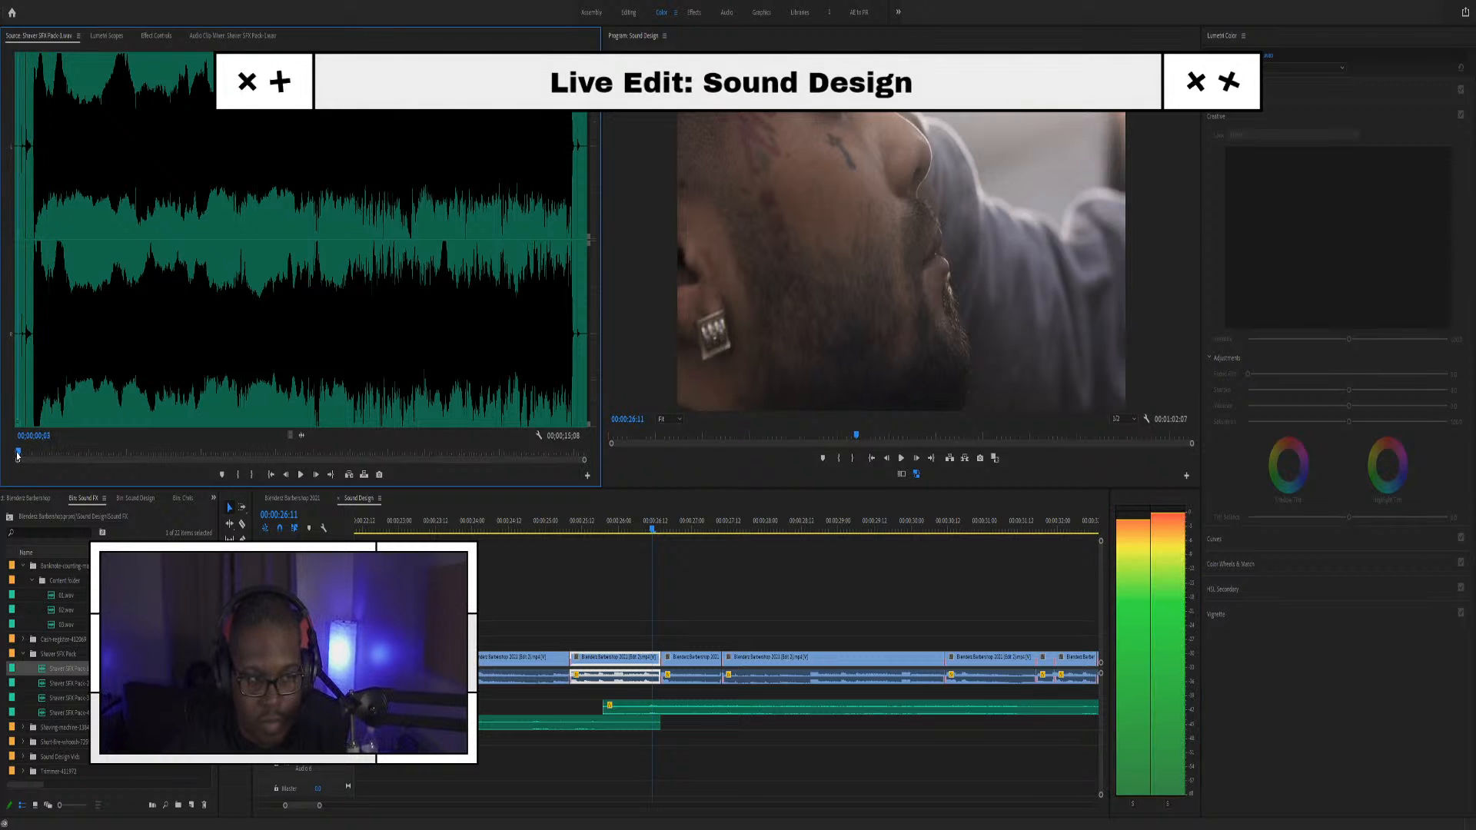
key(space)
key(space)
Place the marked shaver sound at the start of the 00:00:25:08 shot, above the long shaver clip, and play the passage
drag(304, 435, 573, 693)
click(525, 525)
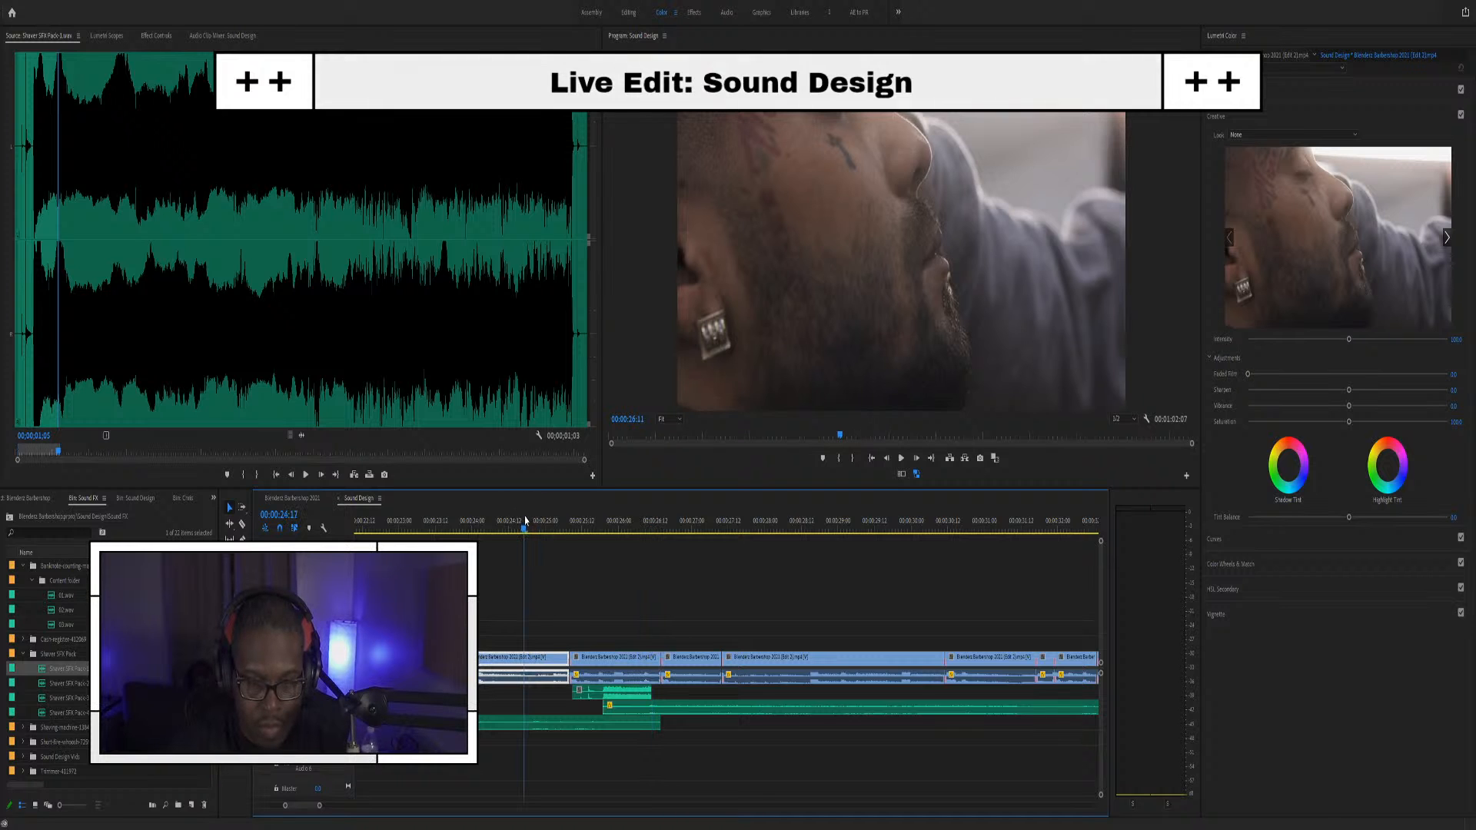
key(space)
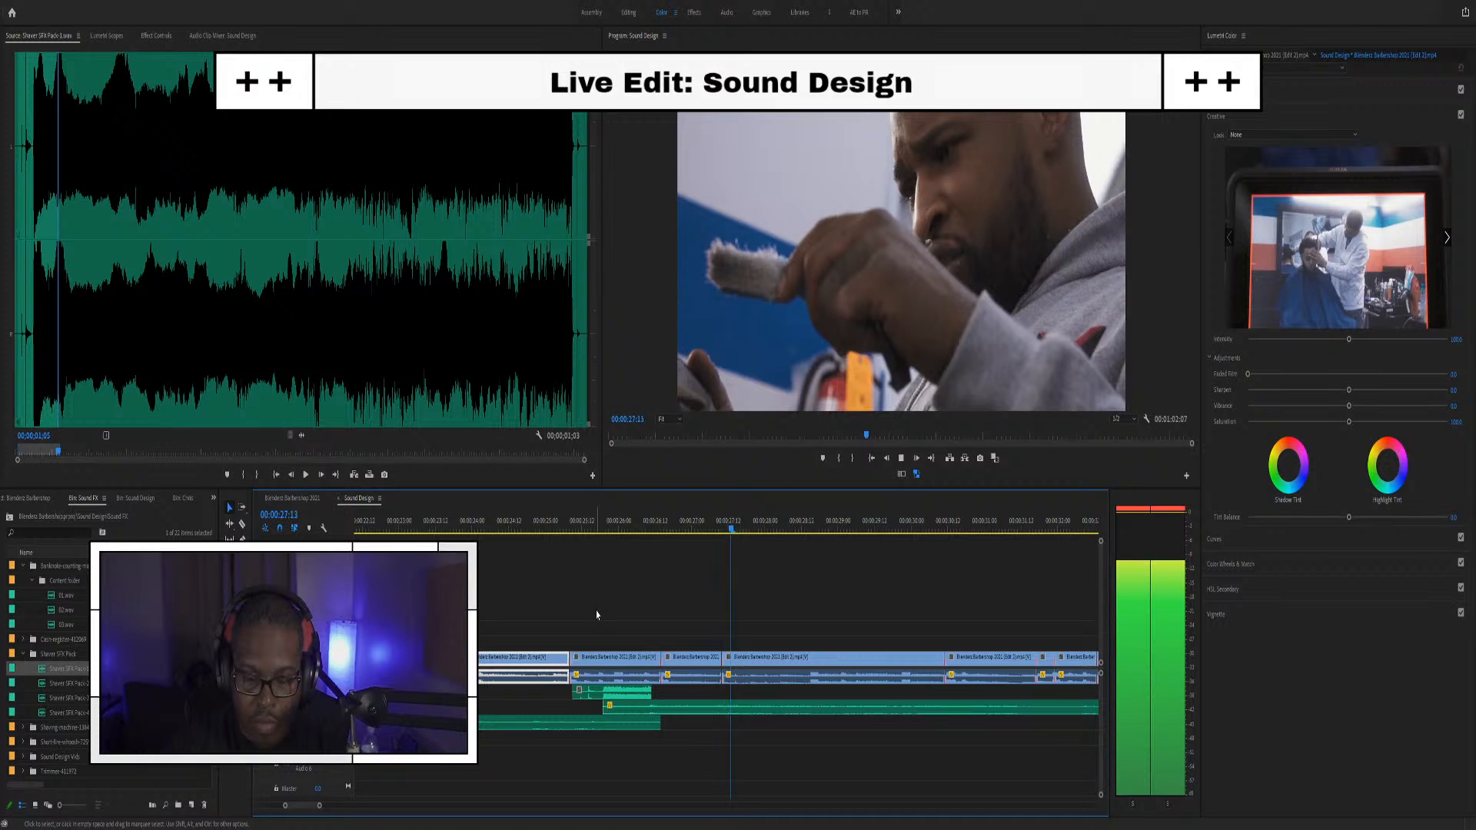
key(space)
Extend the short shaver clip slightly past the shot's end, fade it out with Constant Power and lower its audio gain
drag(649, 691, 681, 694)
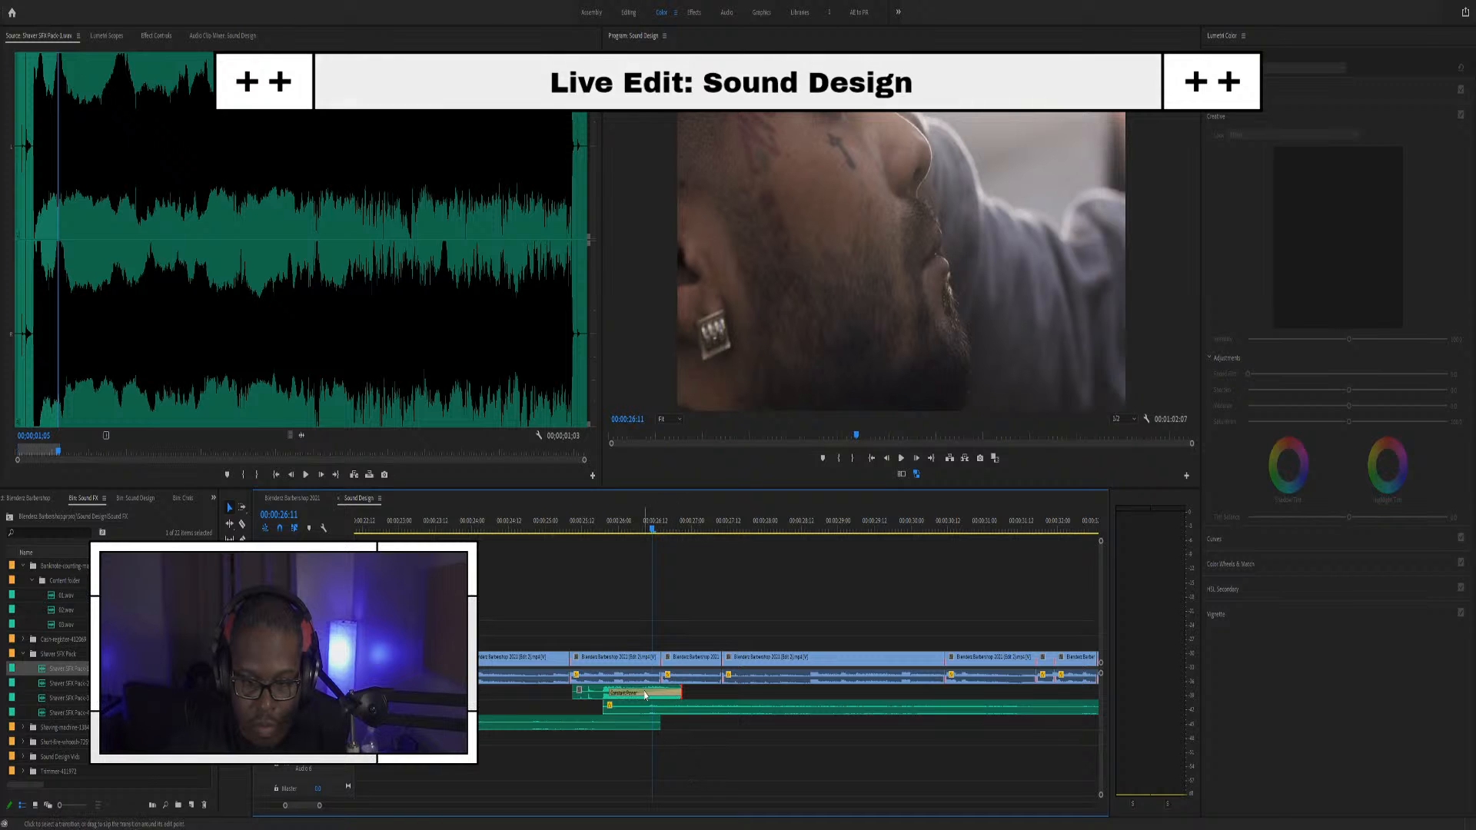
click(586, 690)
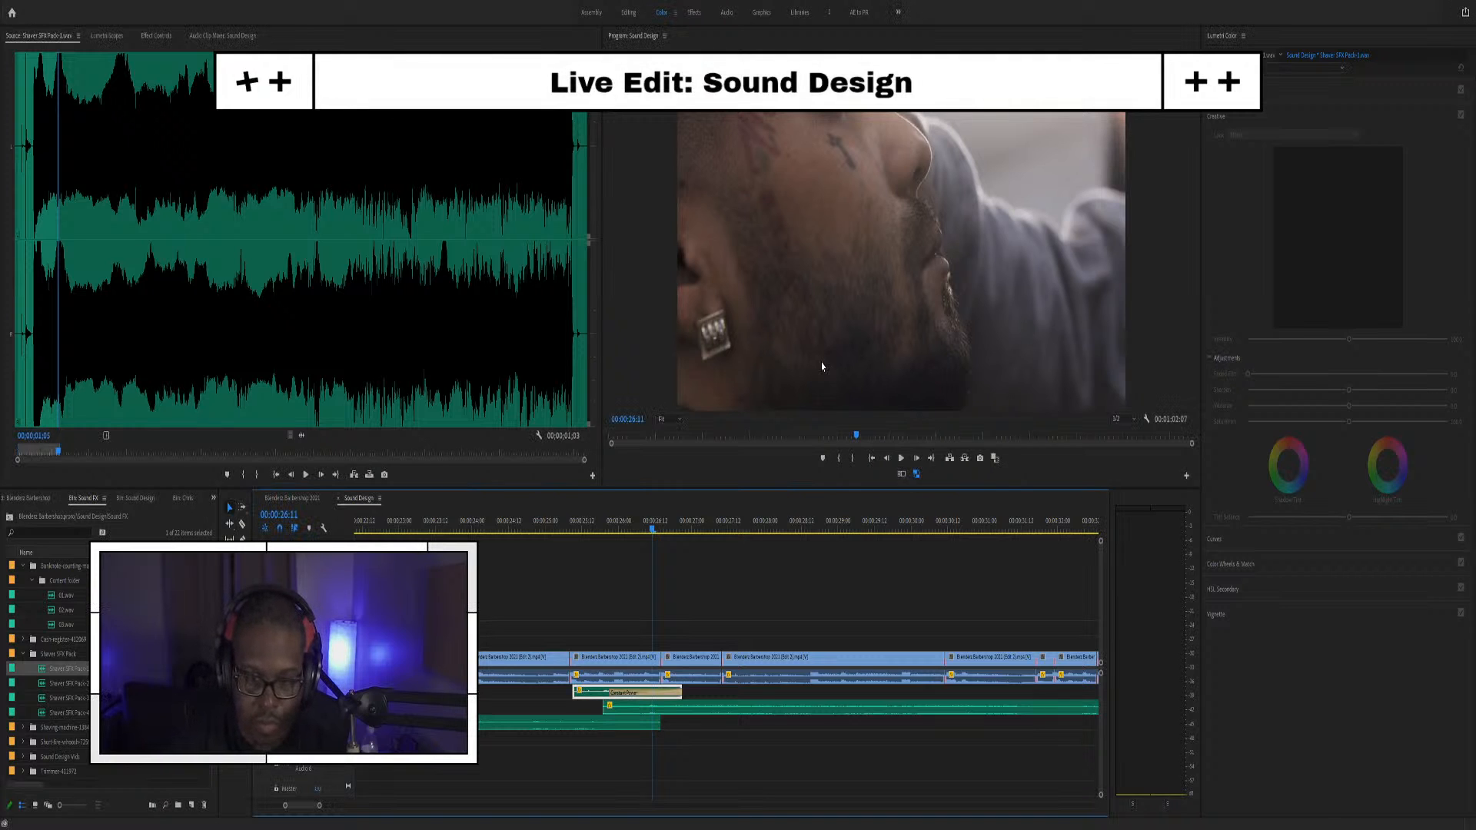
Split the short shaver clip a little after its start and play the passage from 00:00:25:02
click(551, 529)
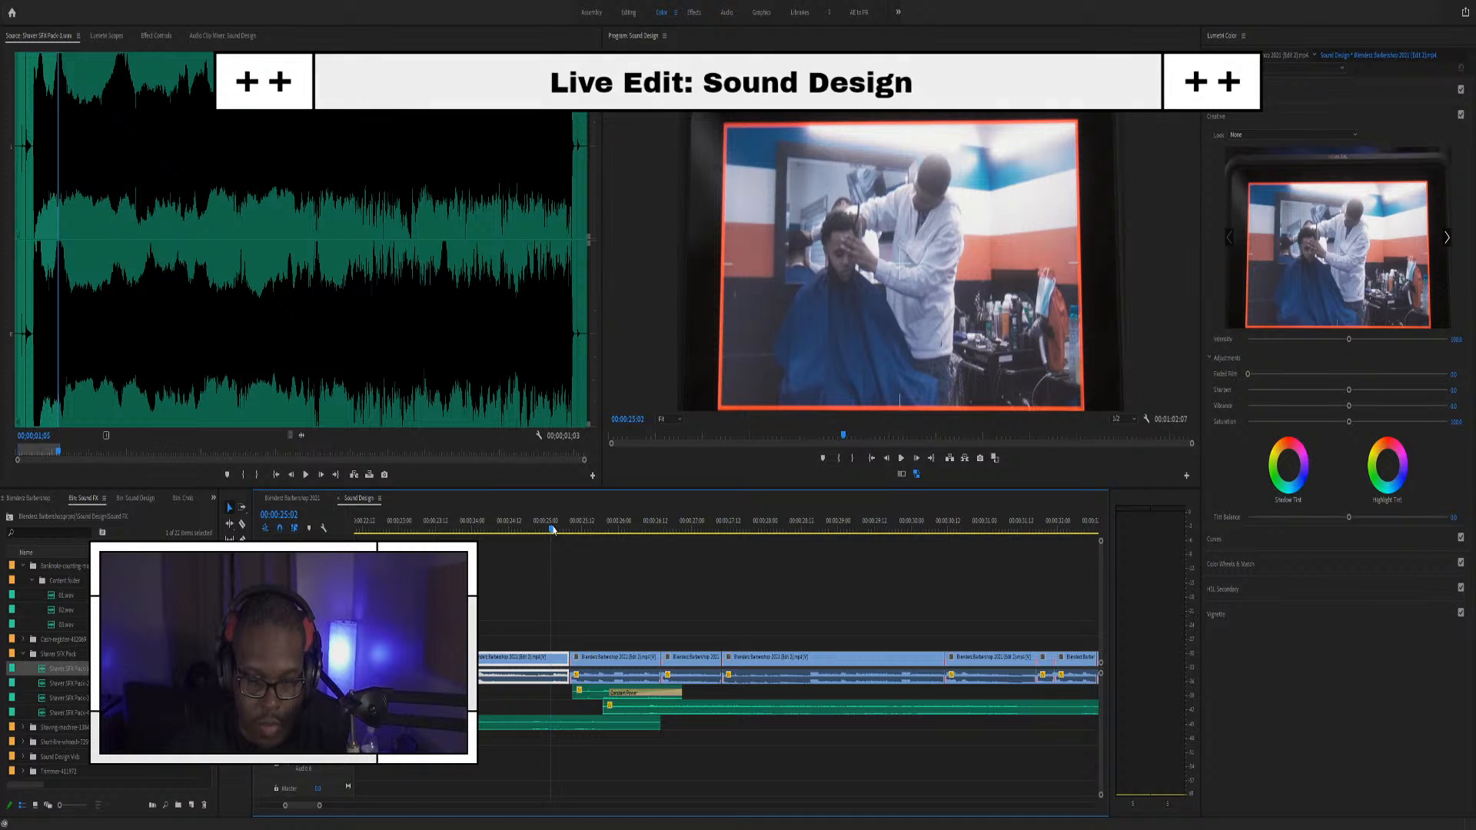
click(607, 693)
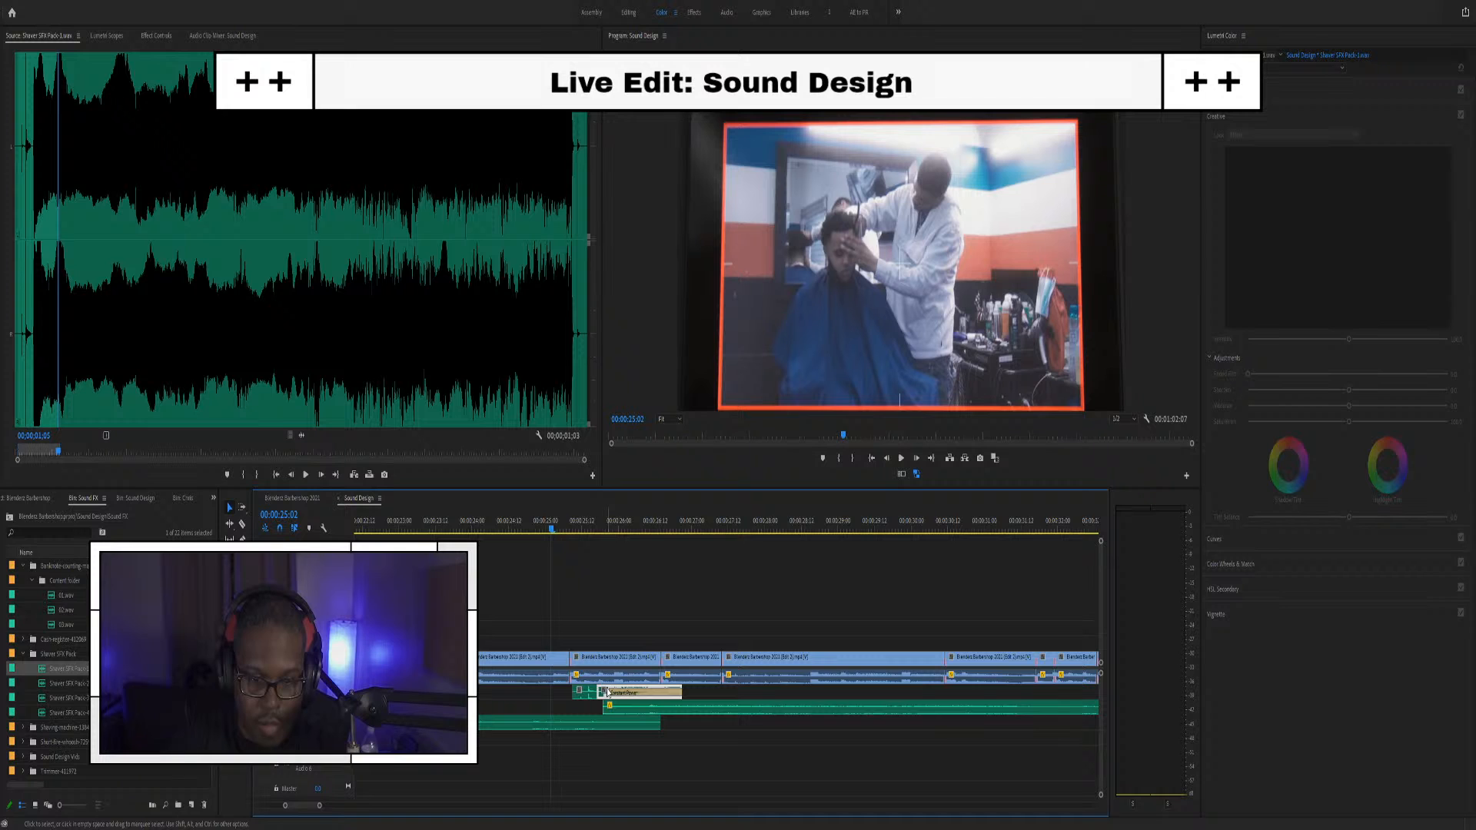
scroll(605, 631, up, 5)
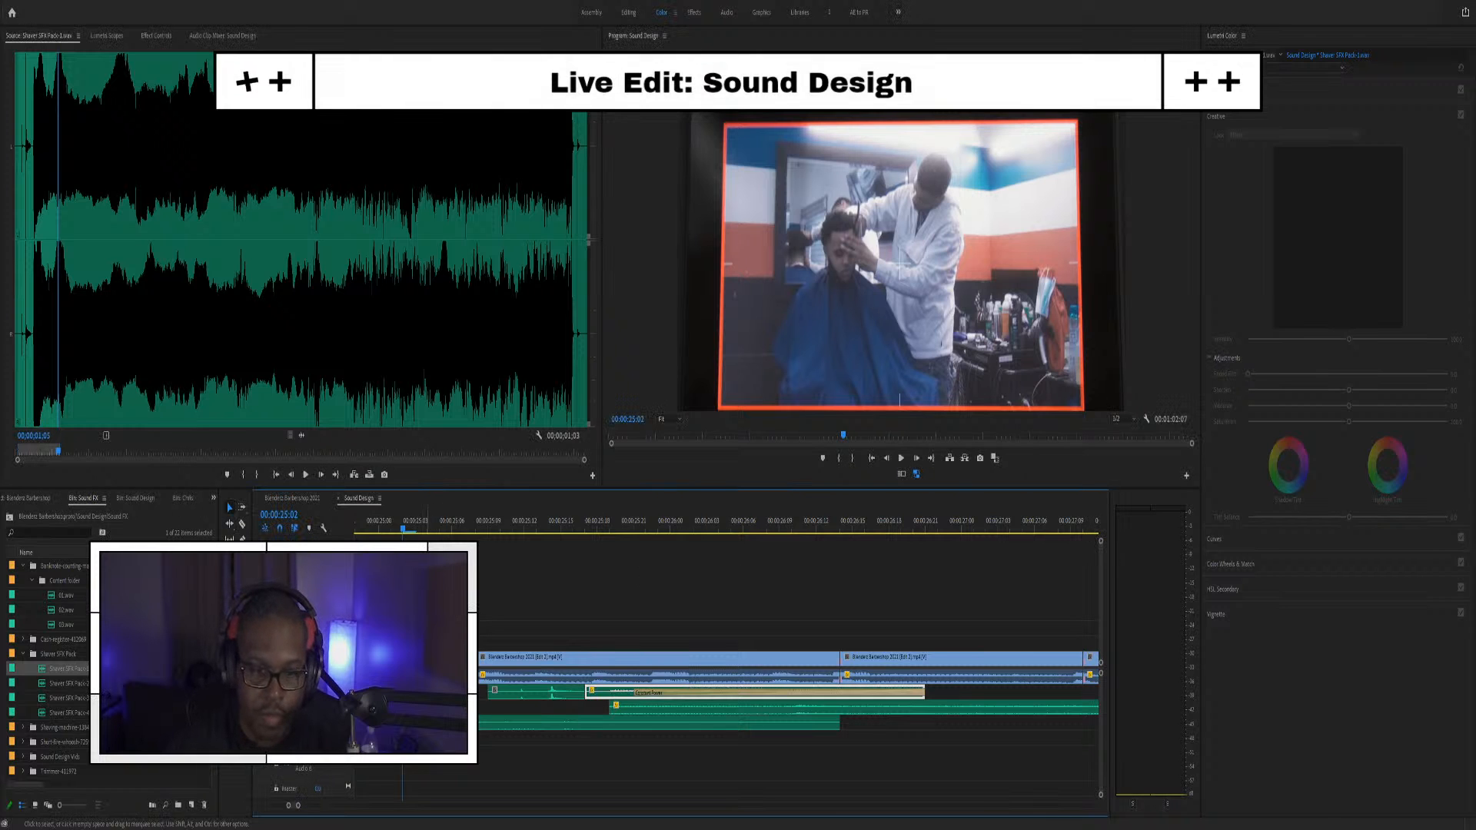
key(space)
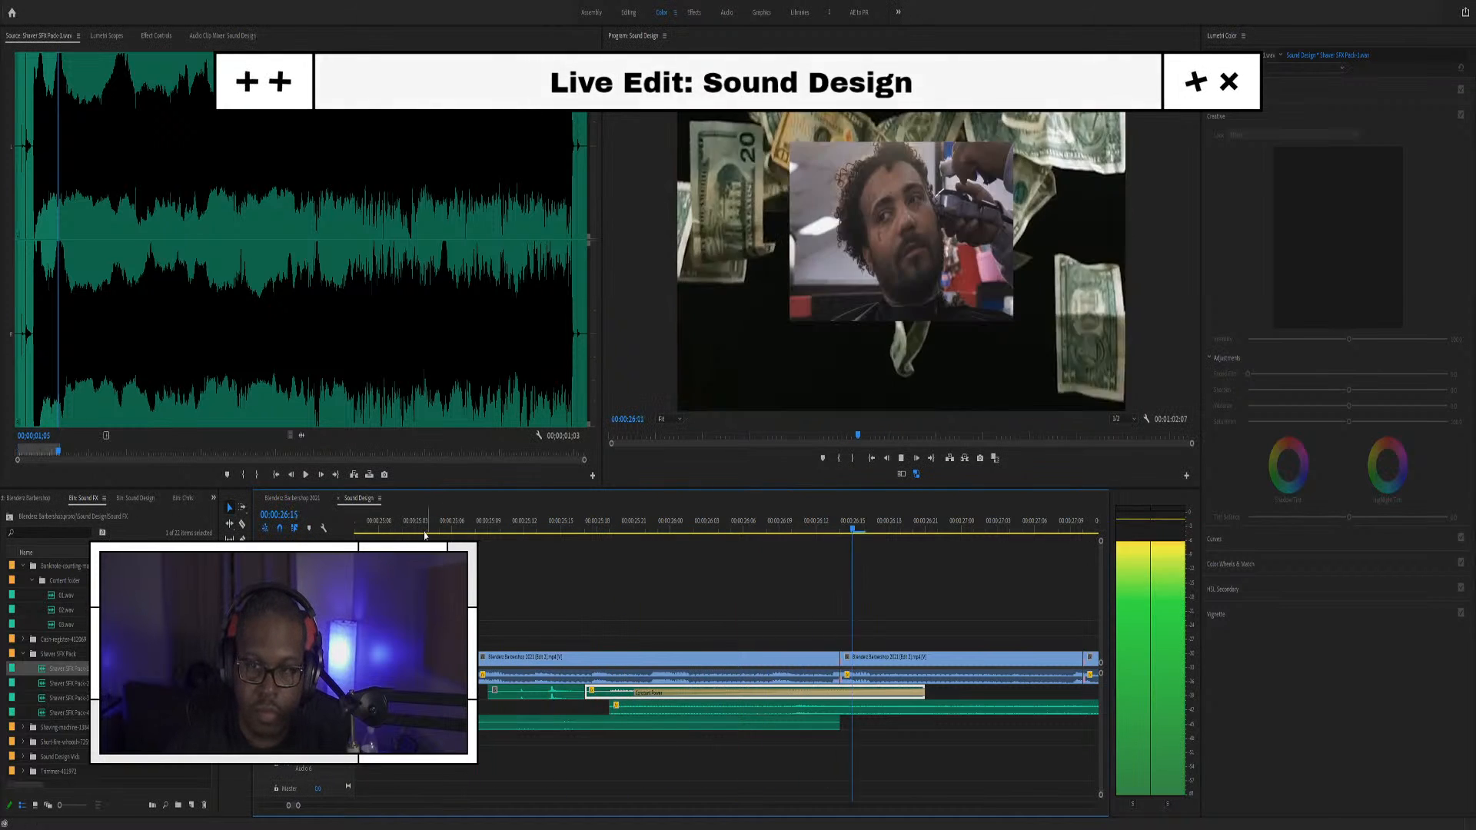
key(space)
Play the sequence from the short shaver clip through the following shots to 00:00:34:10 to find where another effect is needed
scroll(537, 594, down, 3)
scroll(536, 593, up, 4)
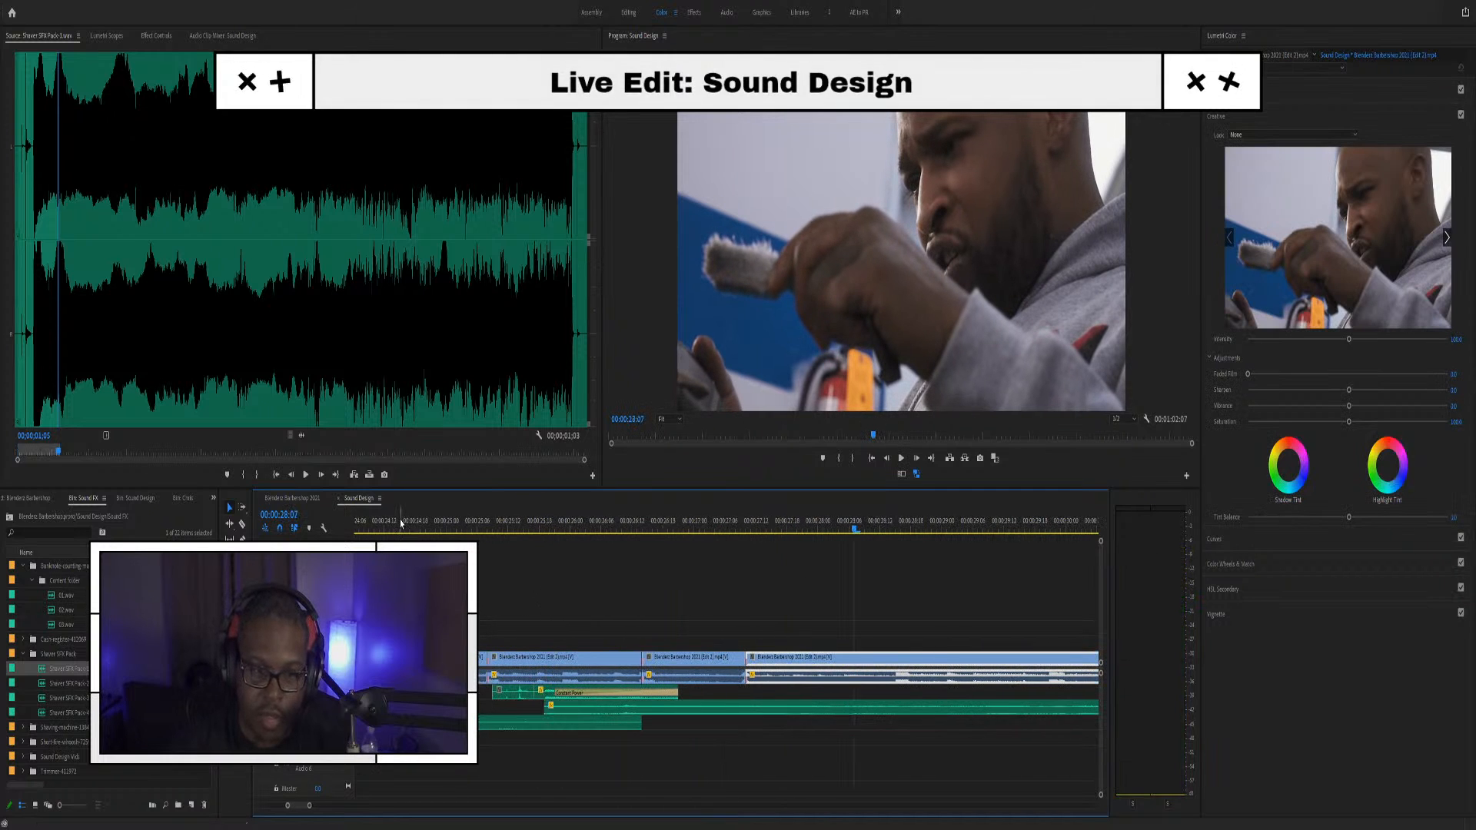
click(401, 523)
key(space)
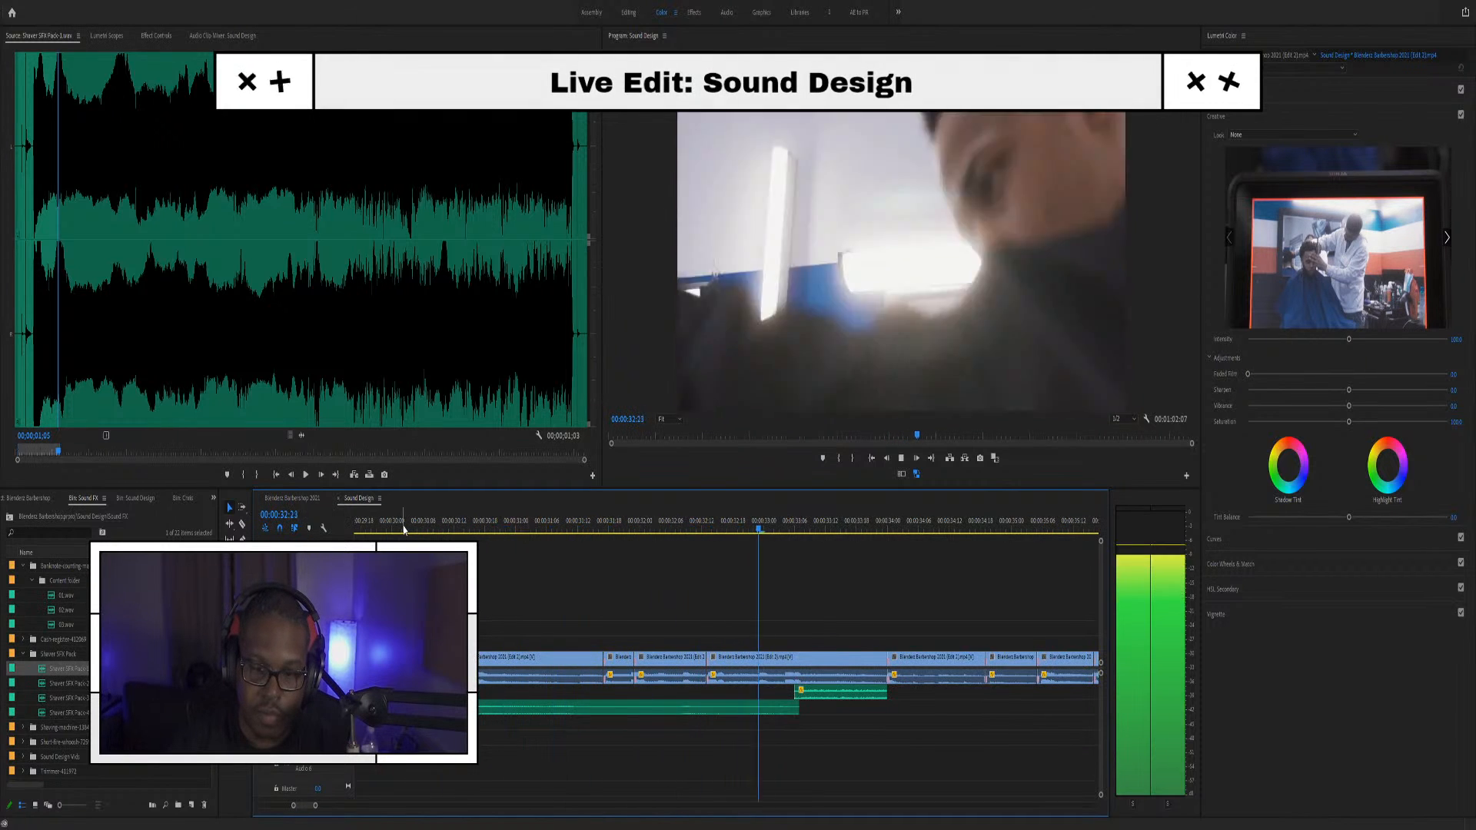
key(space)
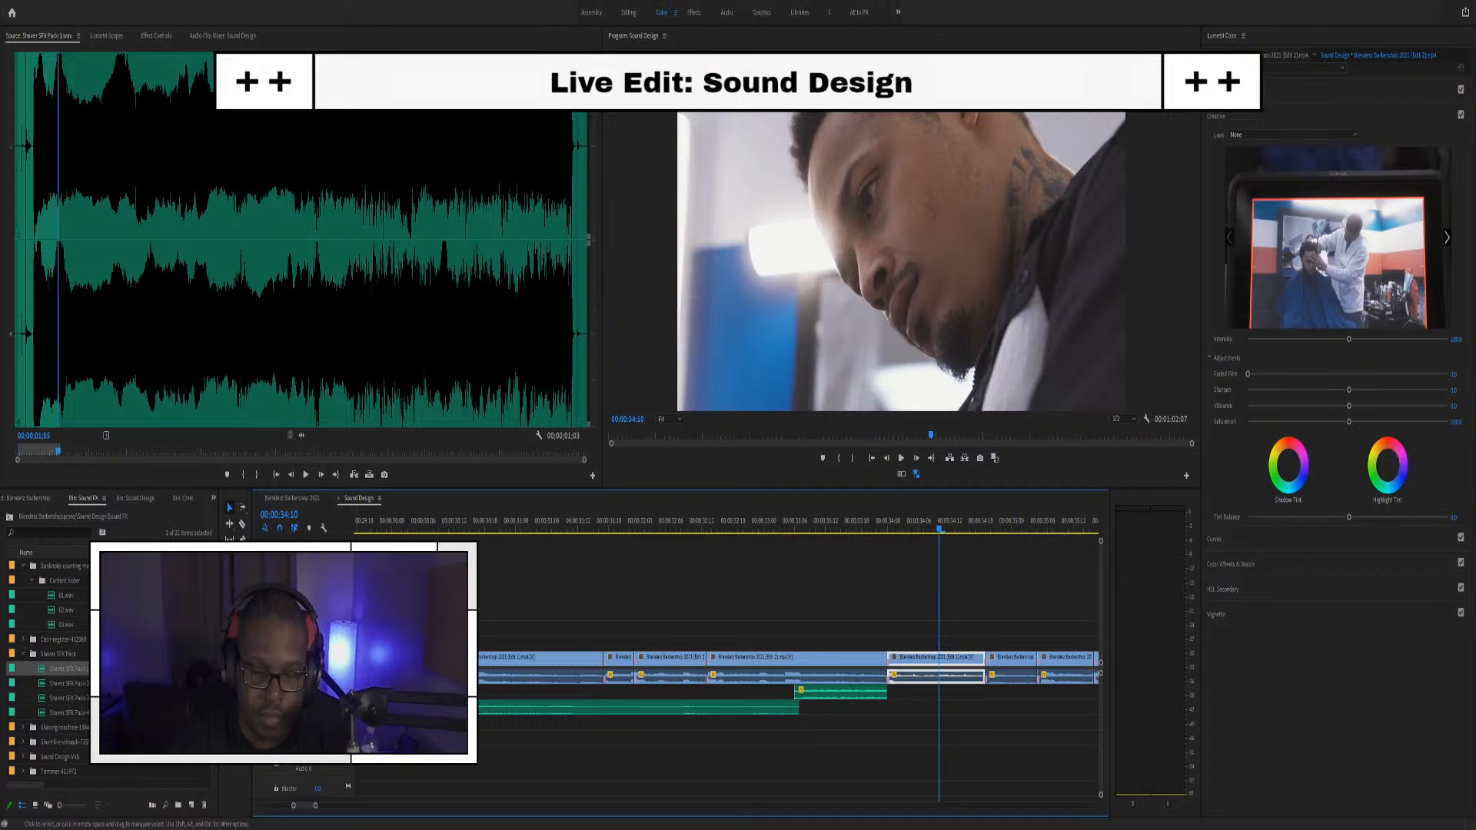
Close the Shaver SFX Pack folder, open the Woosh folder and audition Woosh 1.mp3
drag(315, 805, 318, 805)
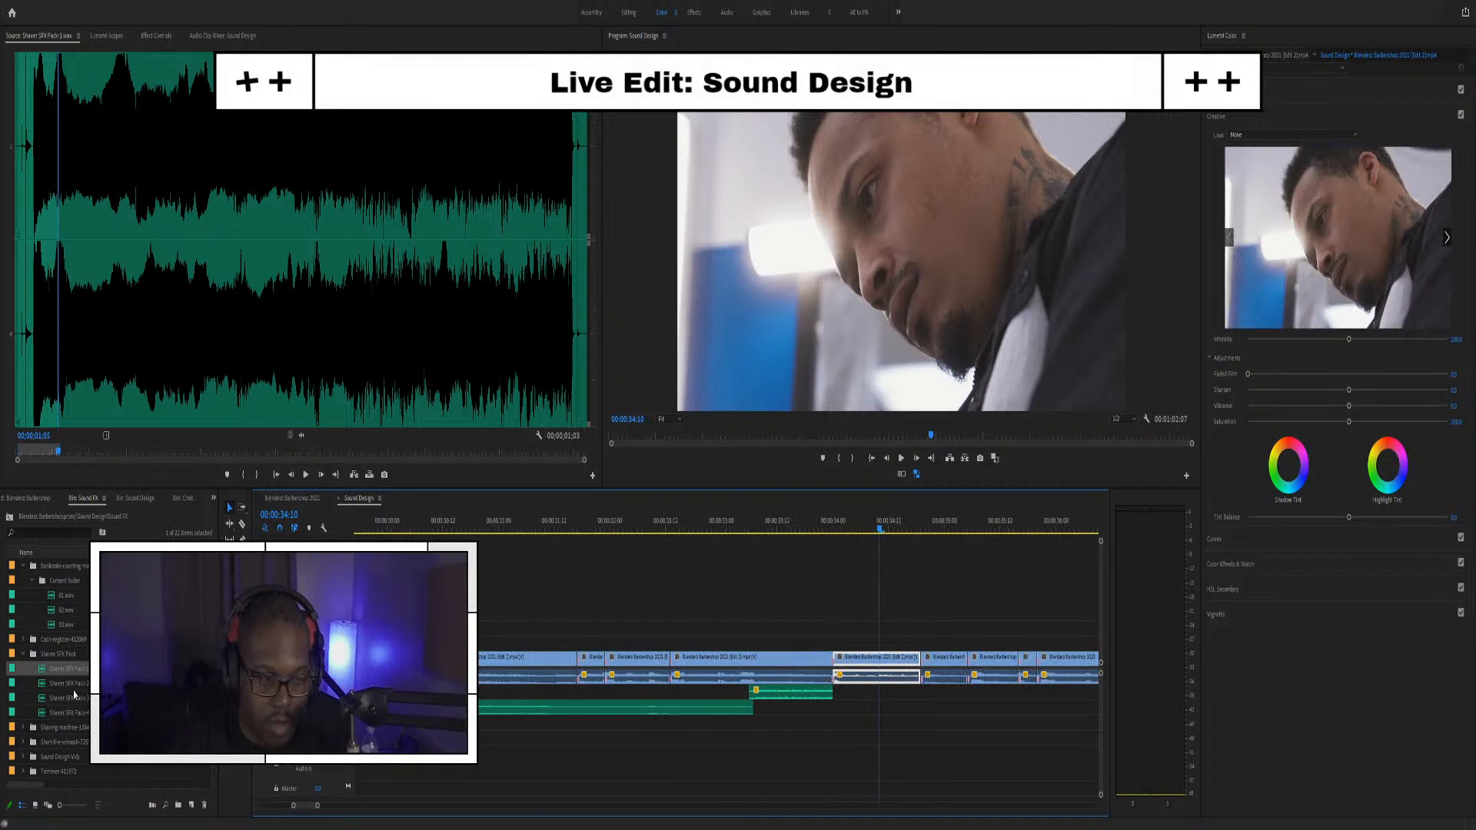
click(24, 654)
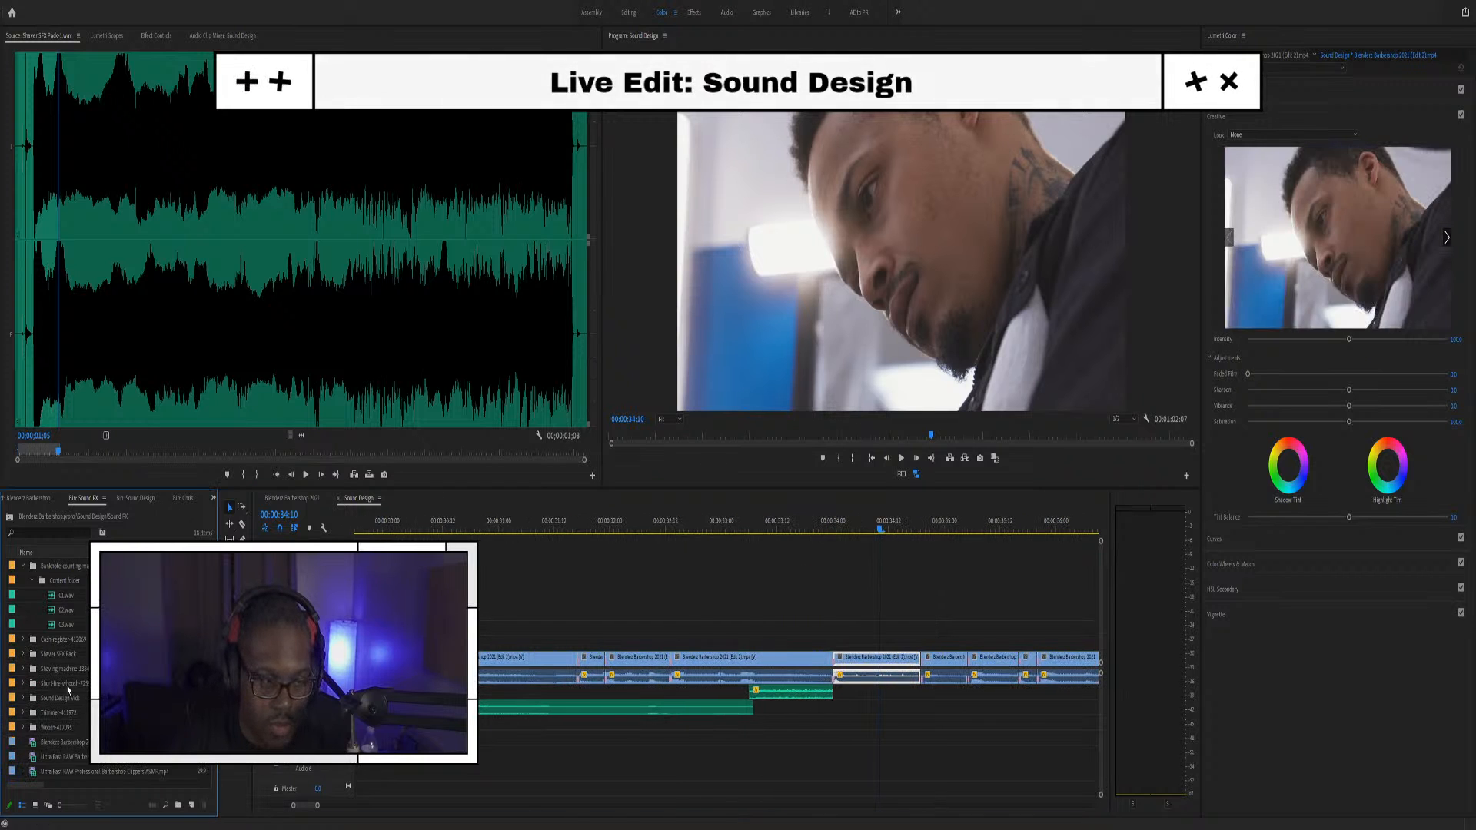
scroll(56, 696, down, 1)
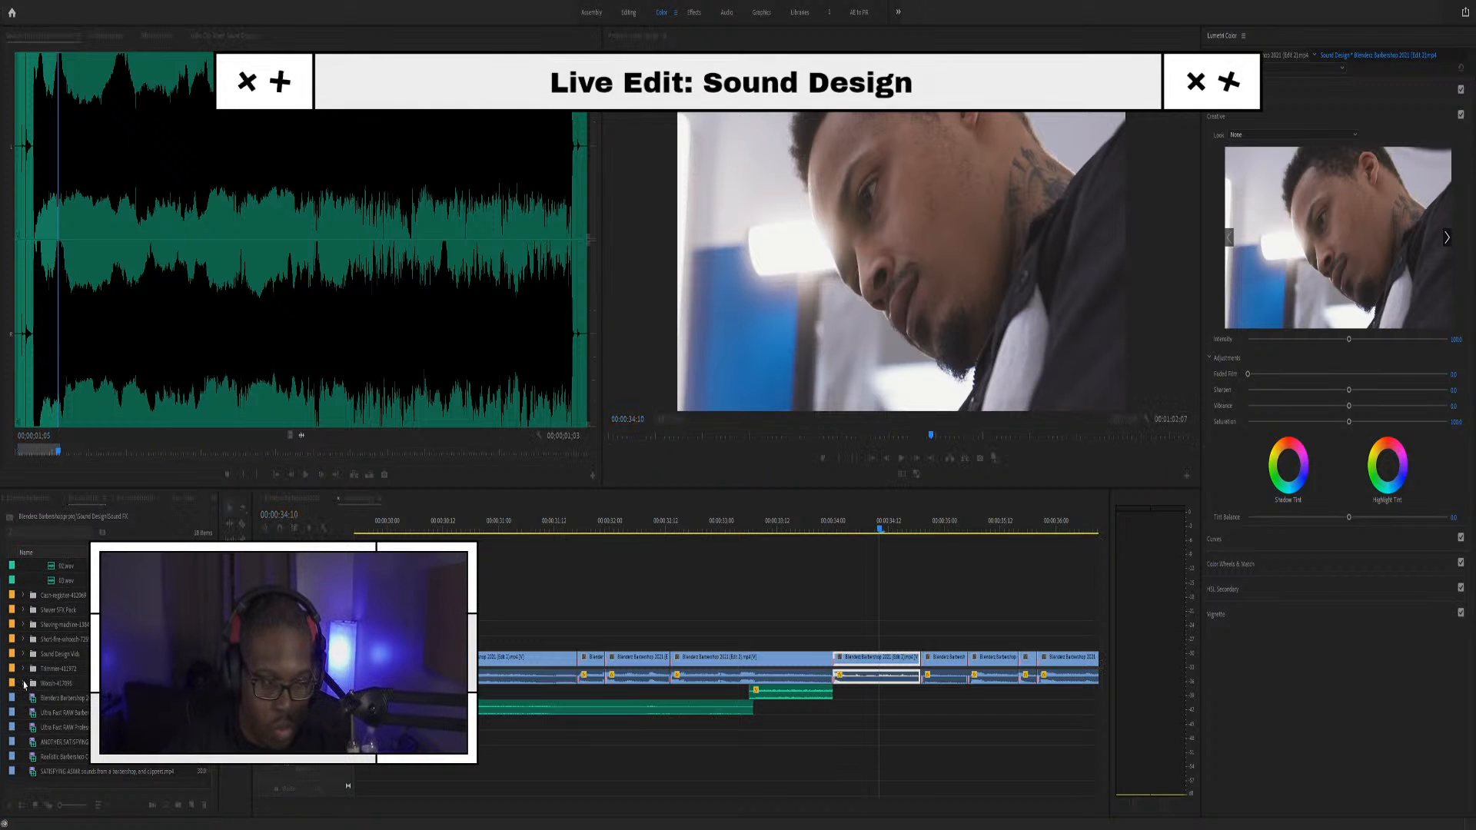
click(24, 684)
scroll(42, 681, down, 2)
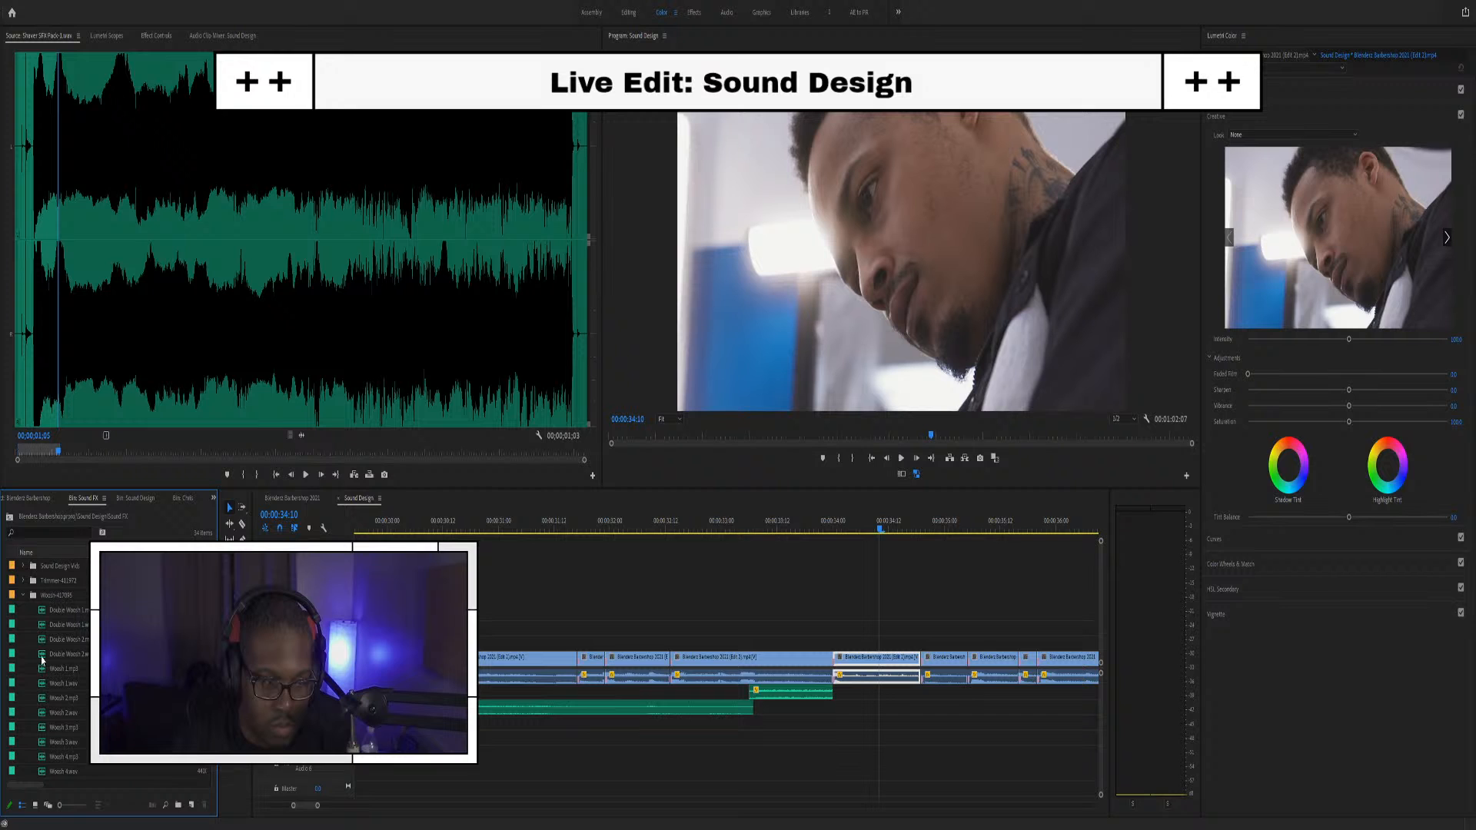
double_click(45, 673)
key(space)
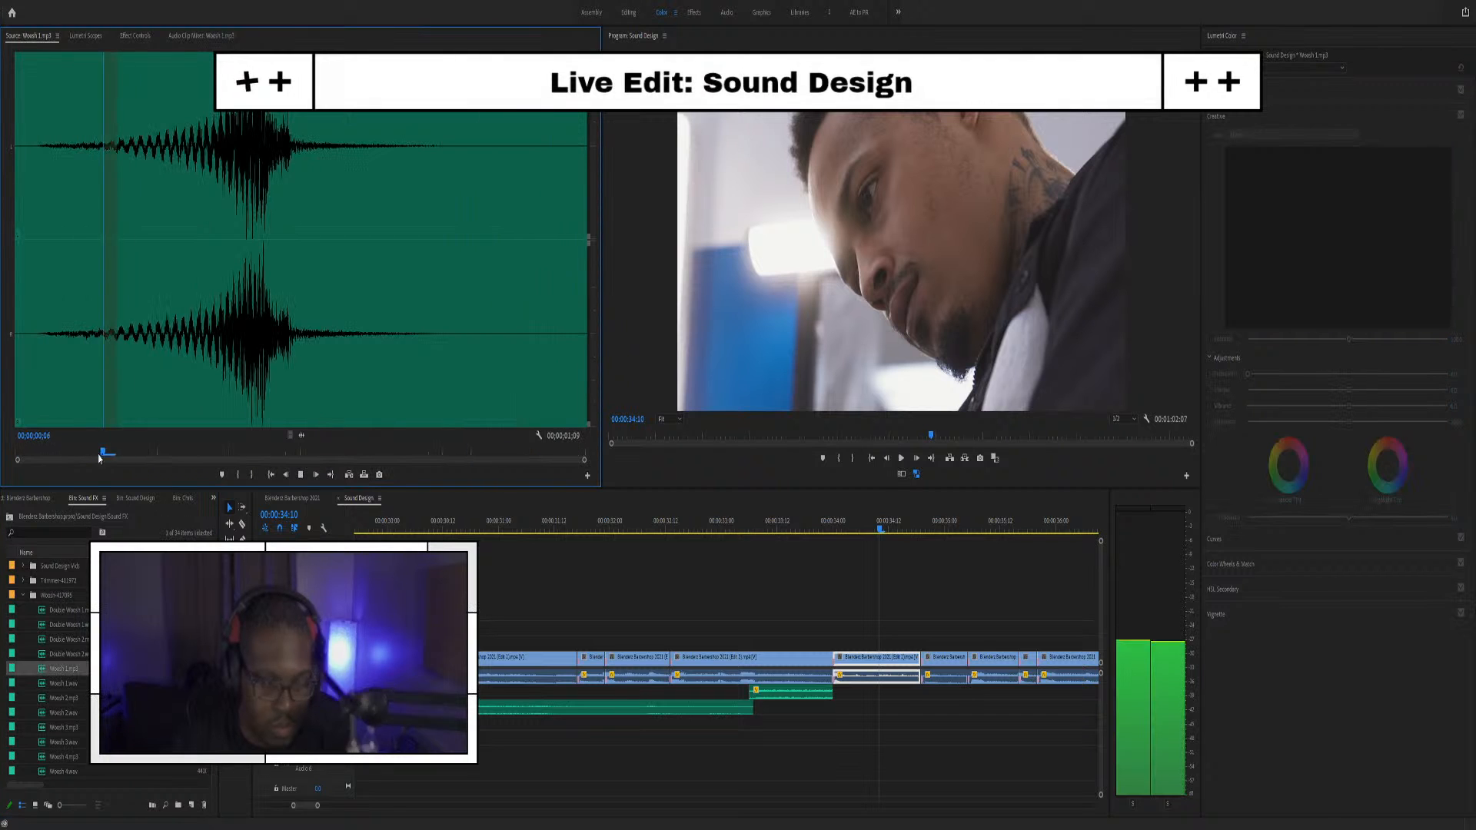
key(space)
Place Woosh 1.mp3 on the track below the shaver sounds at about 00:00:32:20, trim its quiet tail and save the project
drag(300, 437, 709, 727)
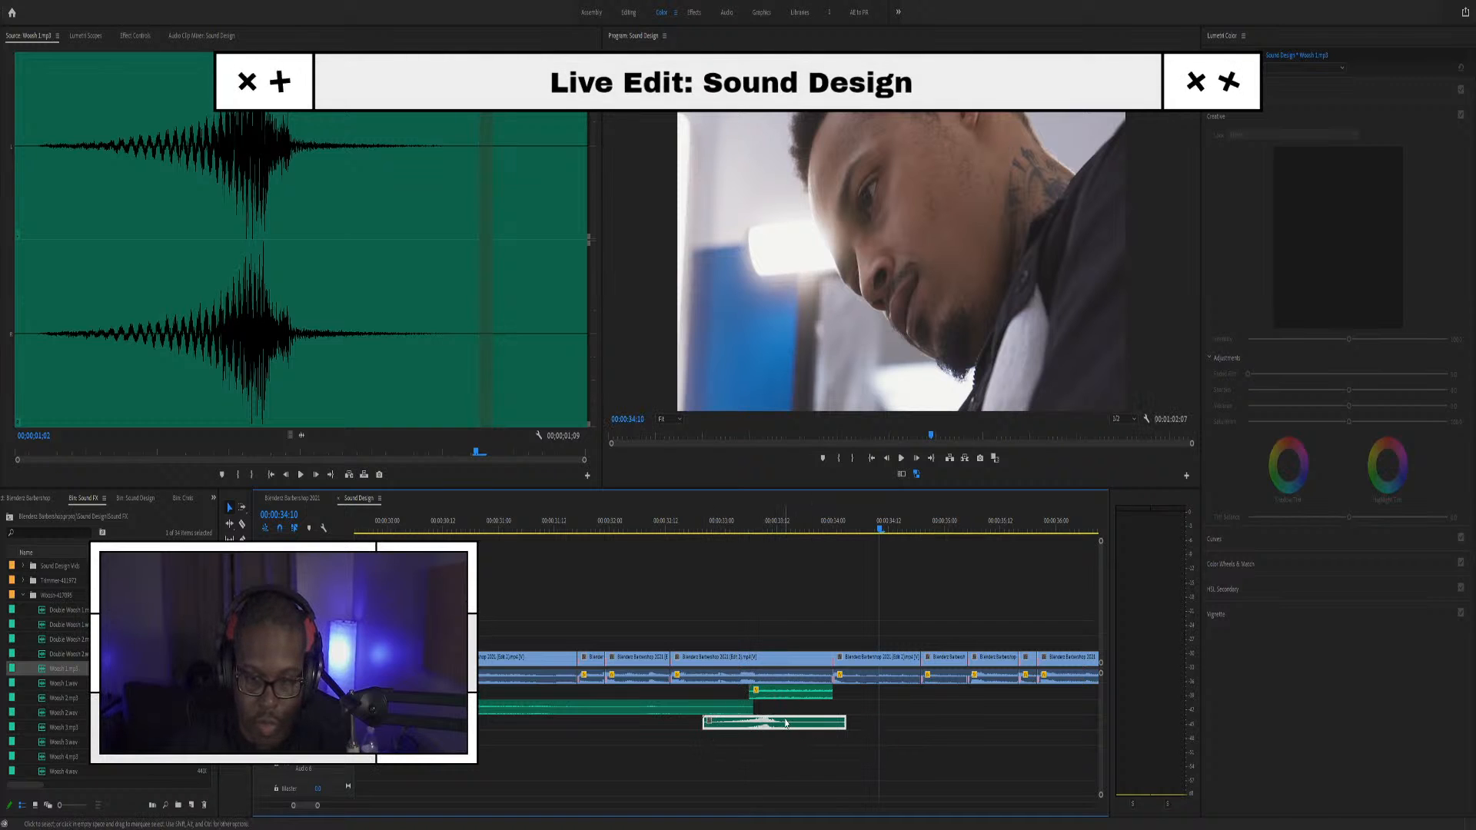
drag(842, 722, 795, 723)
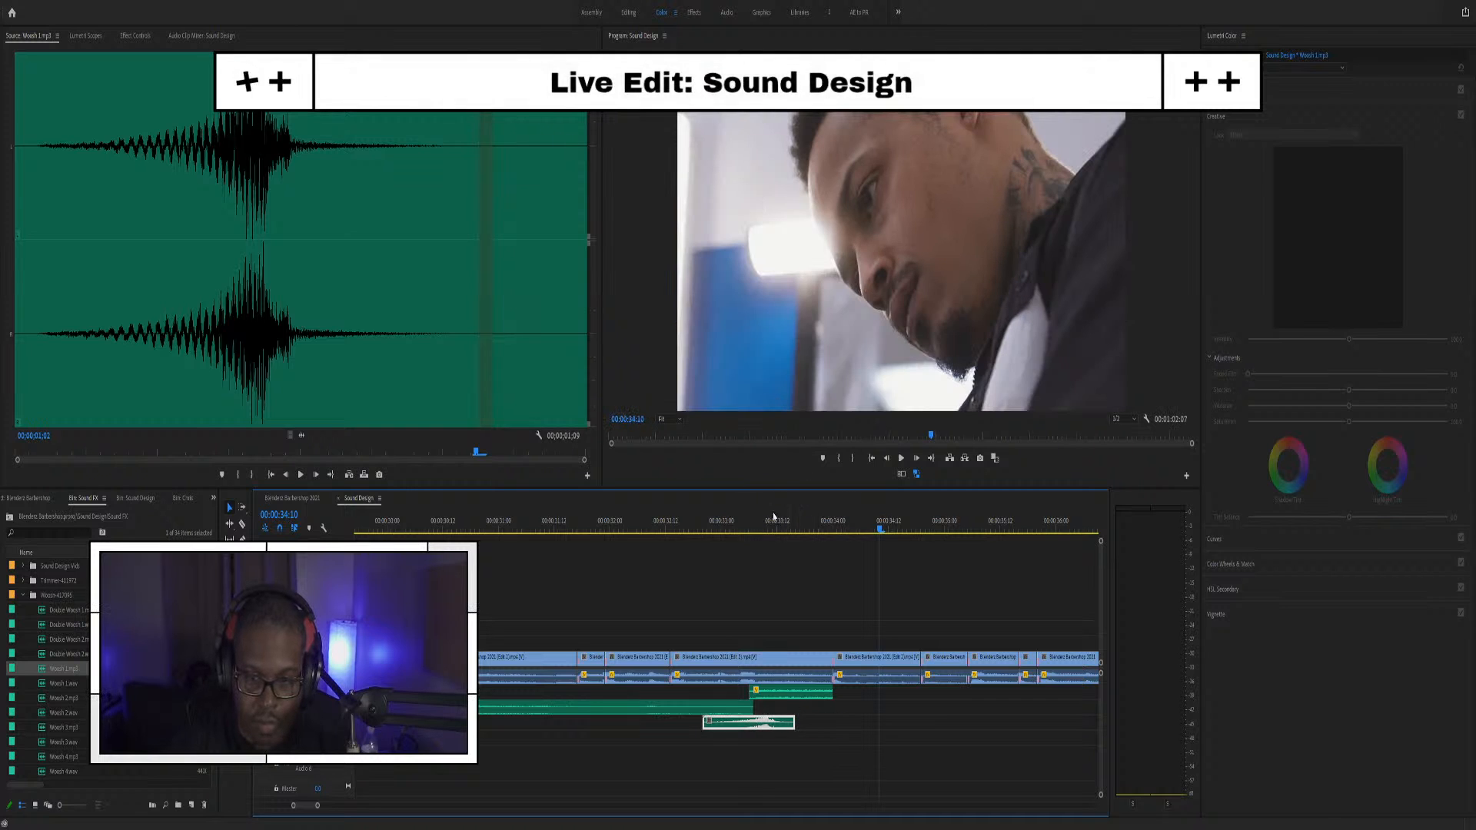
key(ctrl+s)
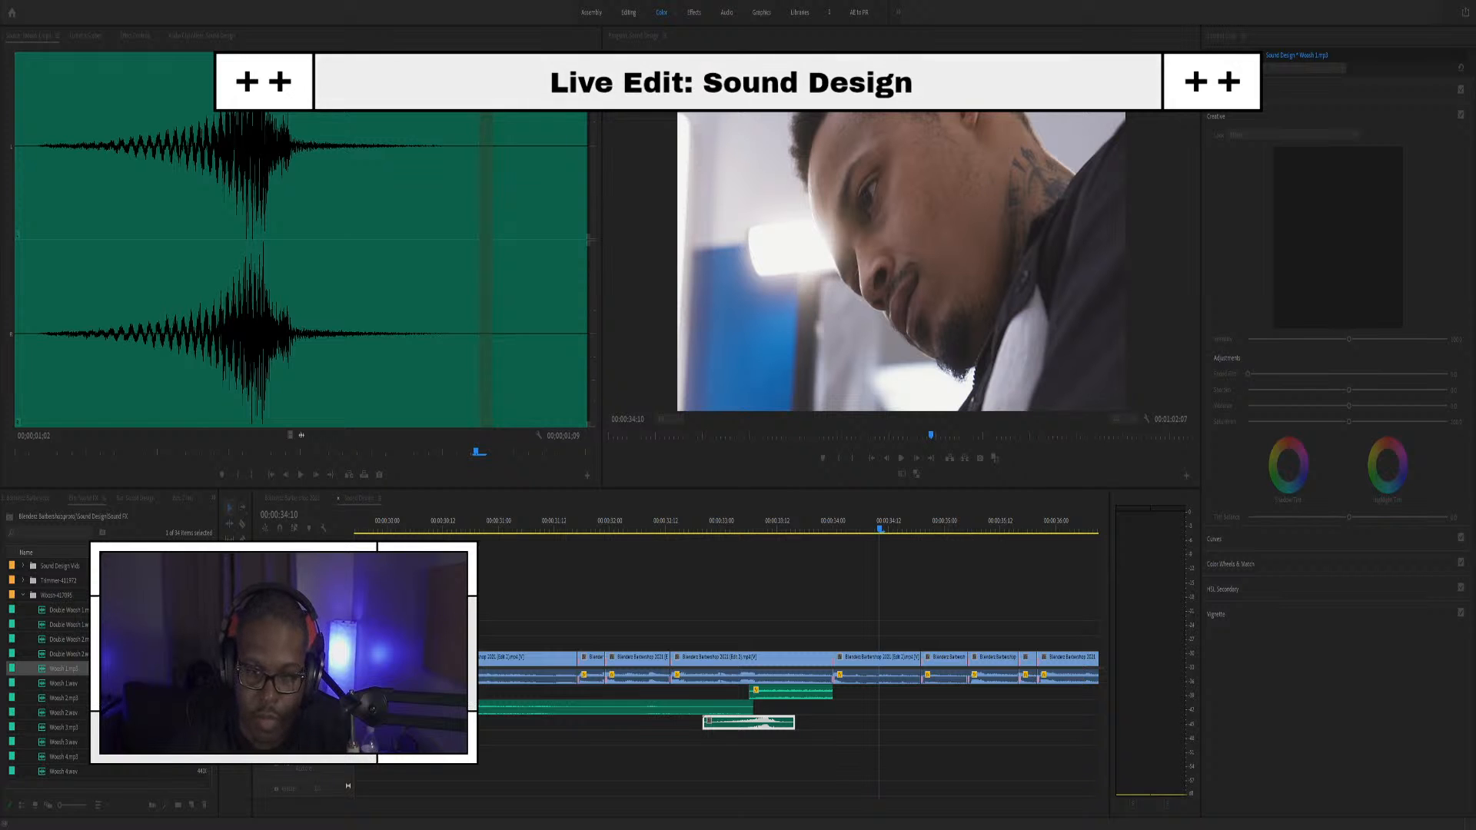
Play the passage around the new woosh several times, starting just before it, to judge its timing and level
click(684, 529)
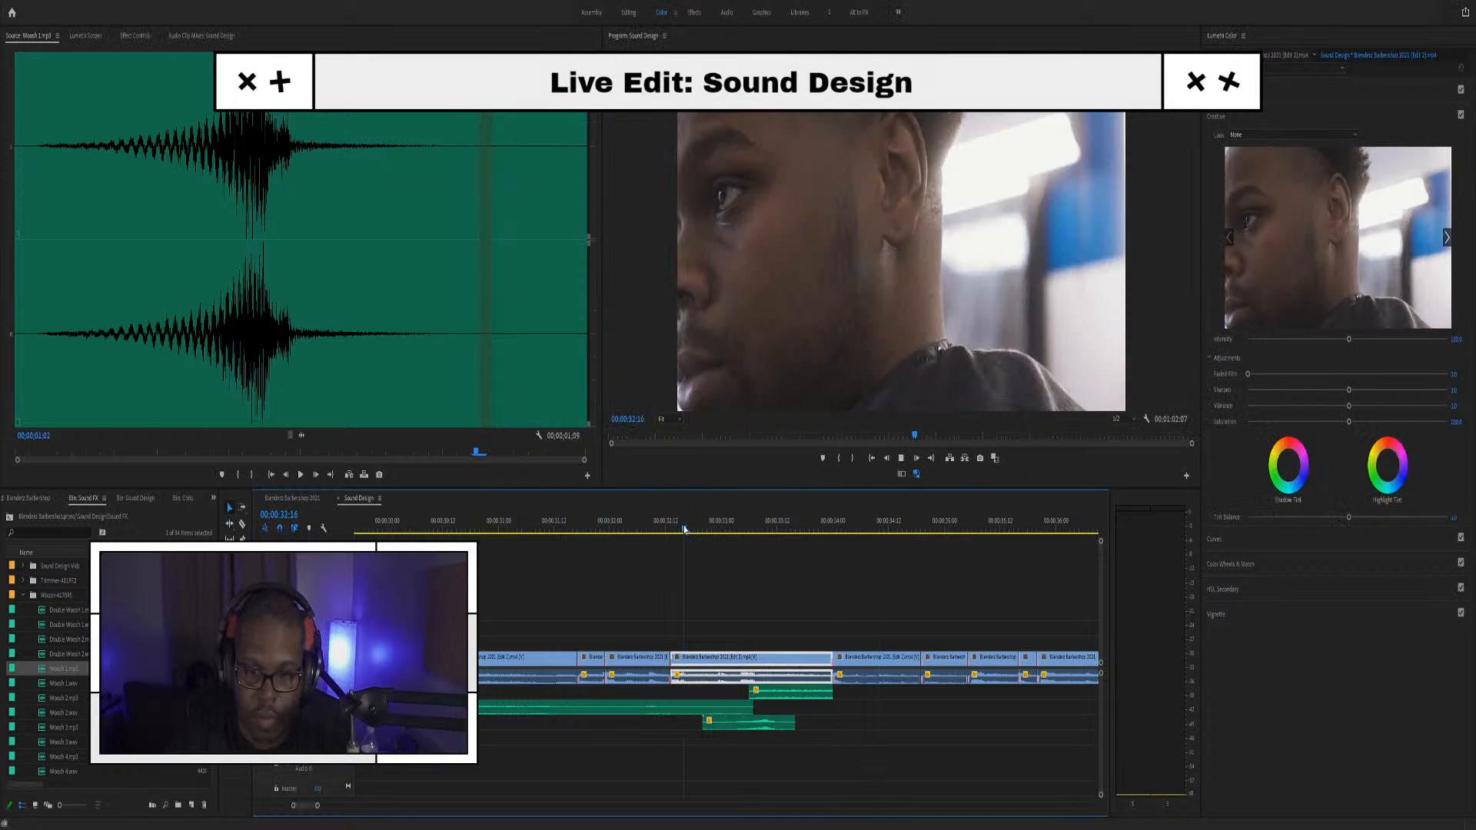
key(space)
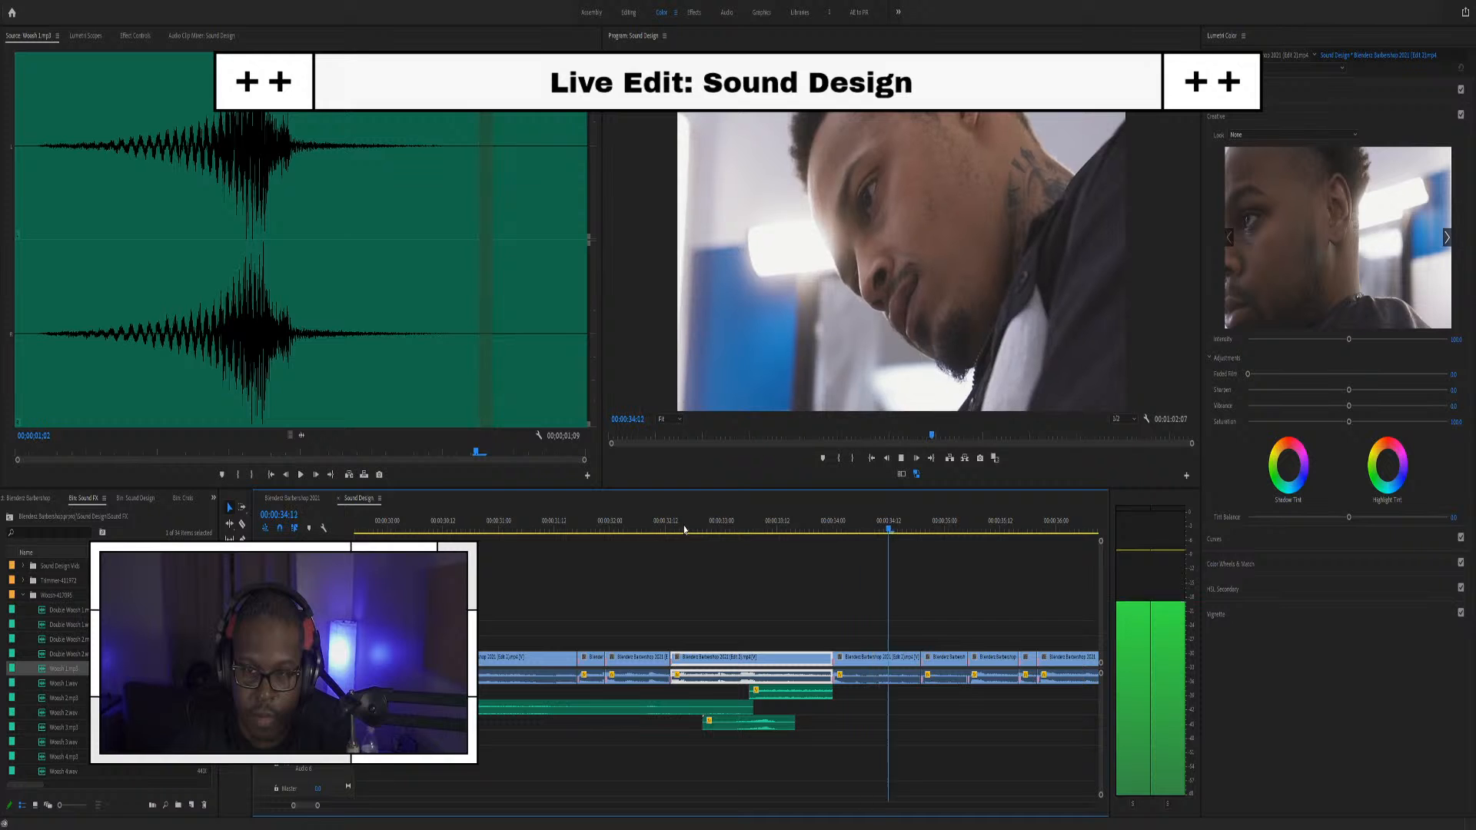
click(634, 521)
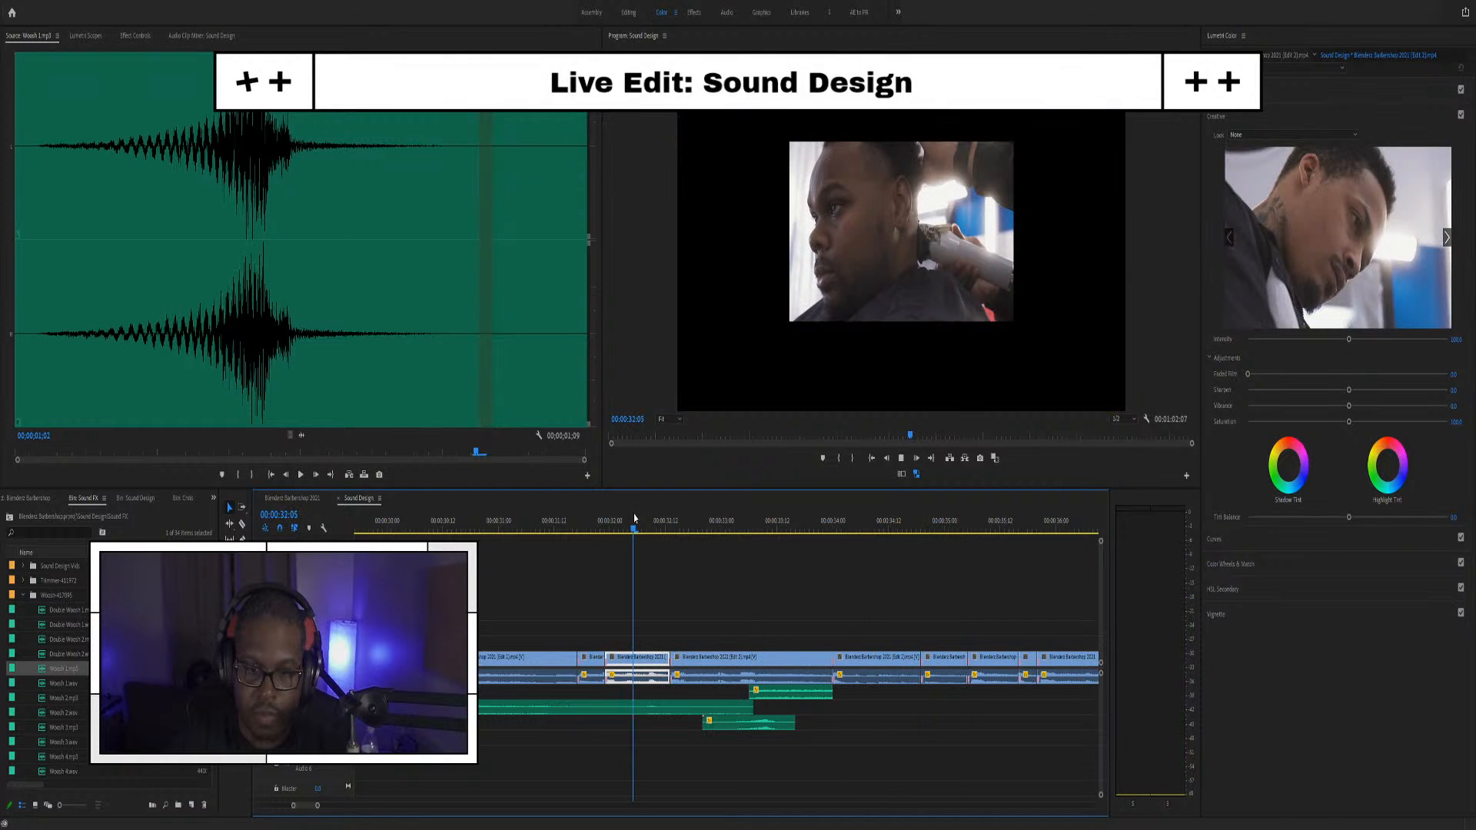
key(space)
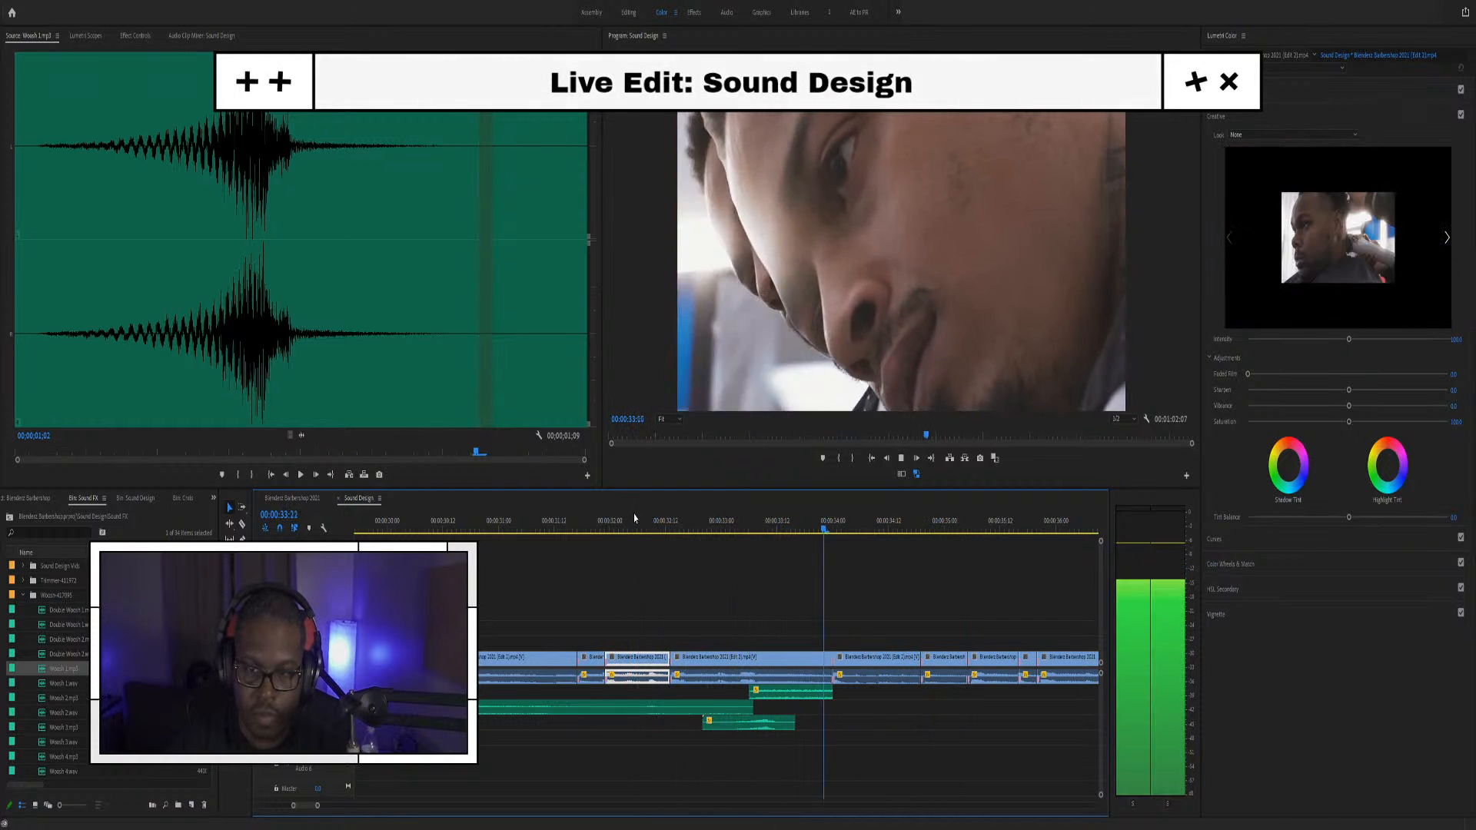
key(space)
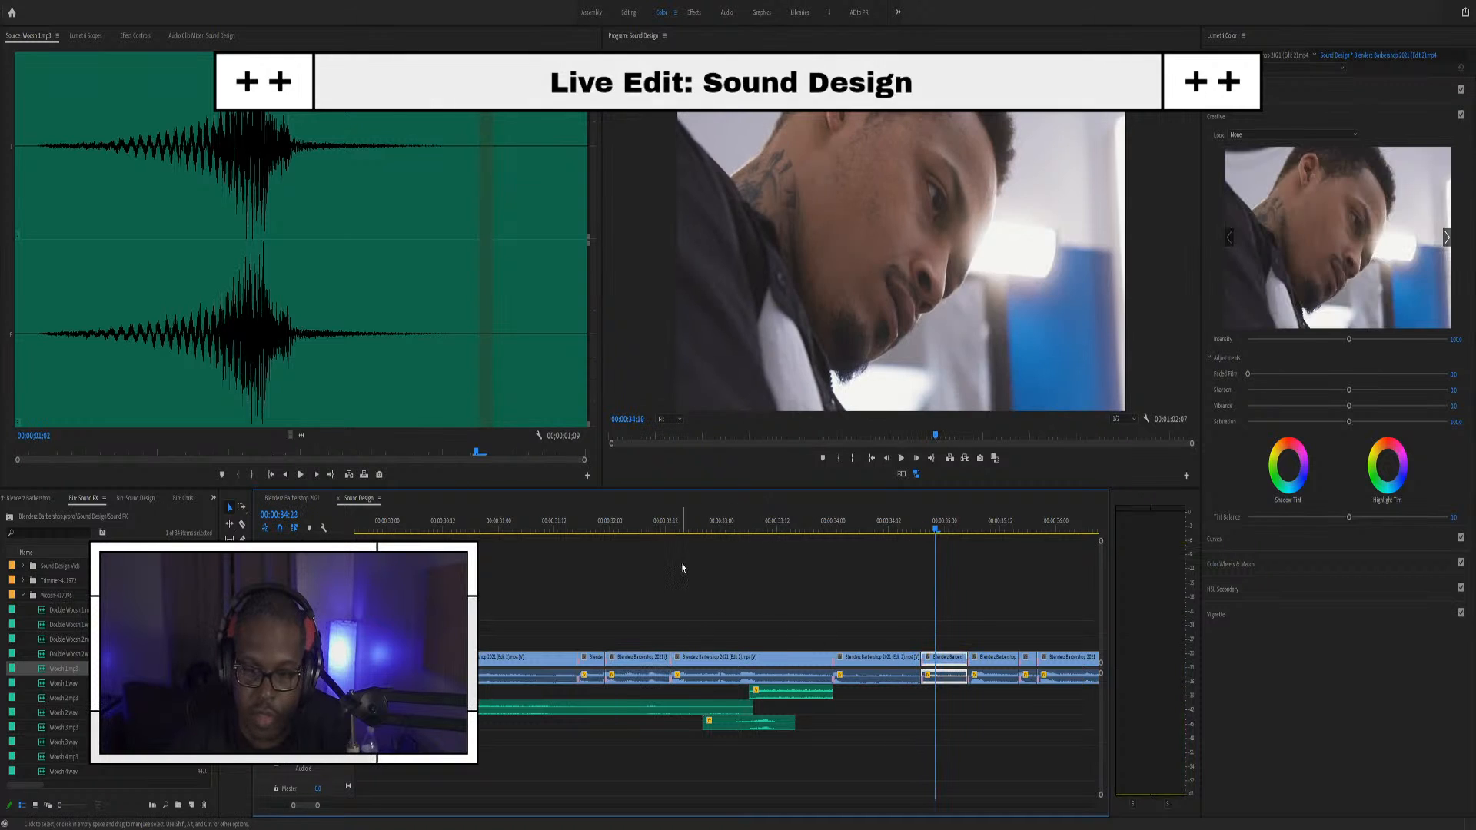
click(626, 525)
key(space)
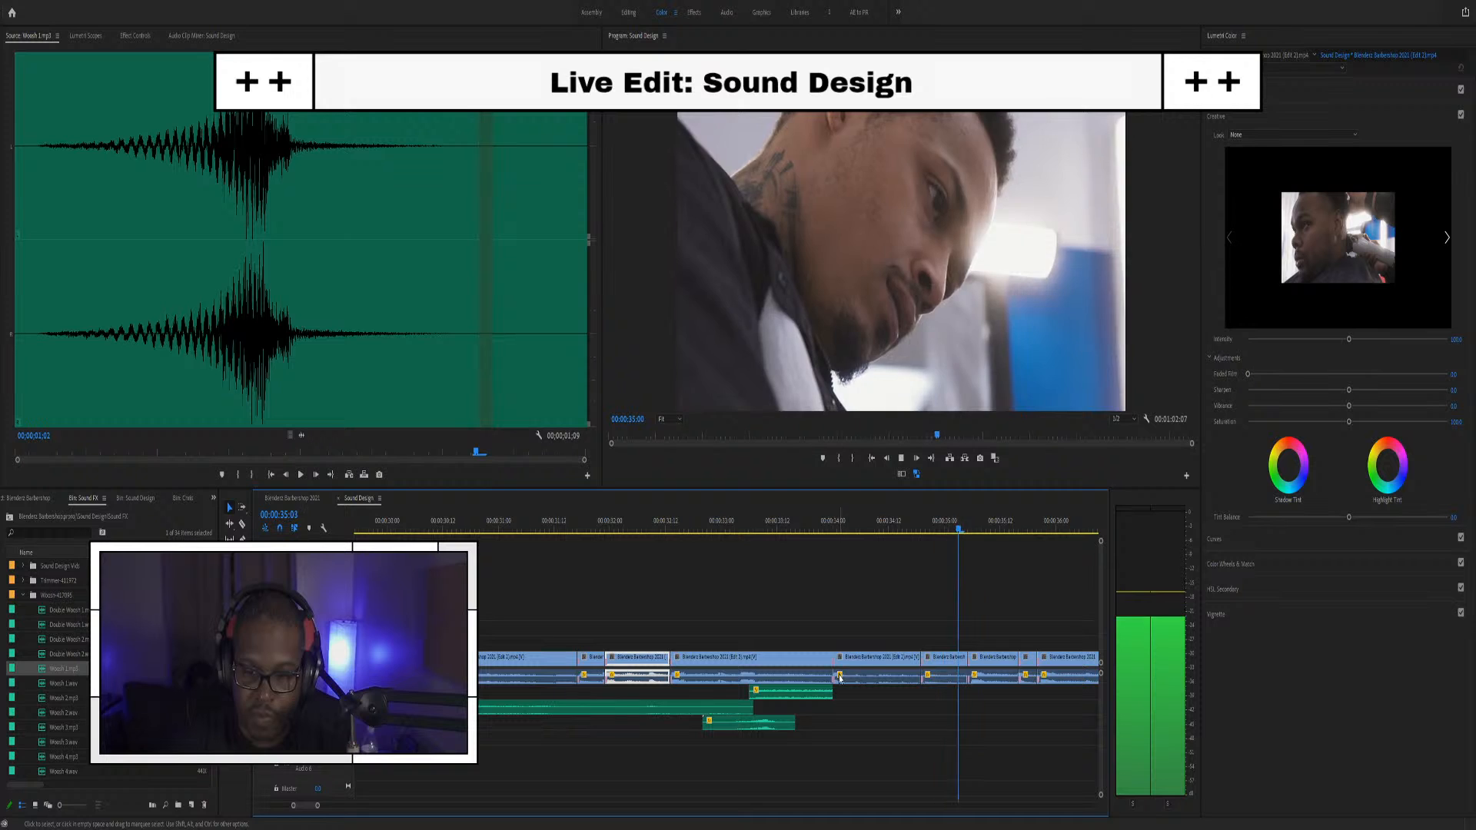
click(786, 521)
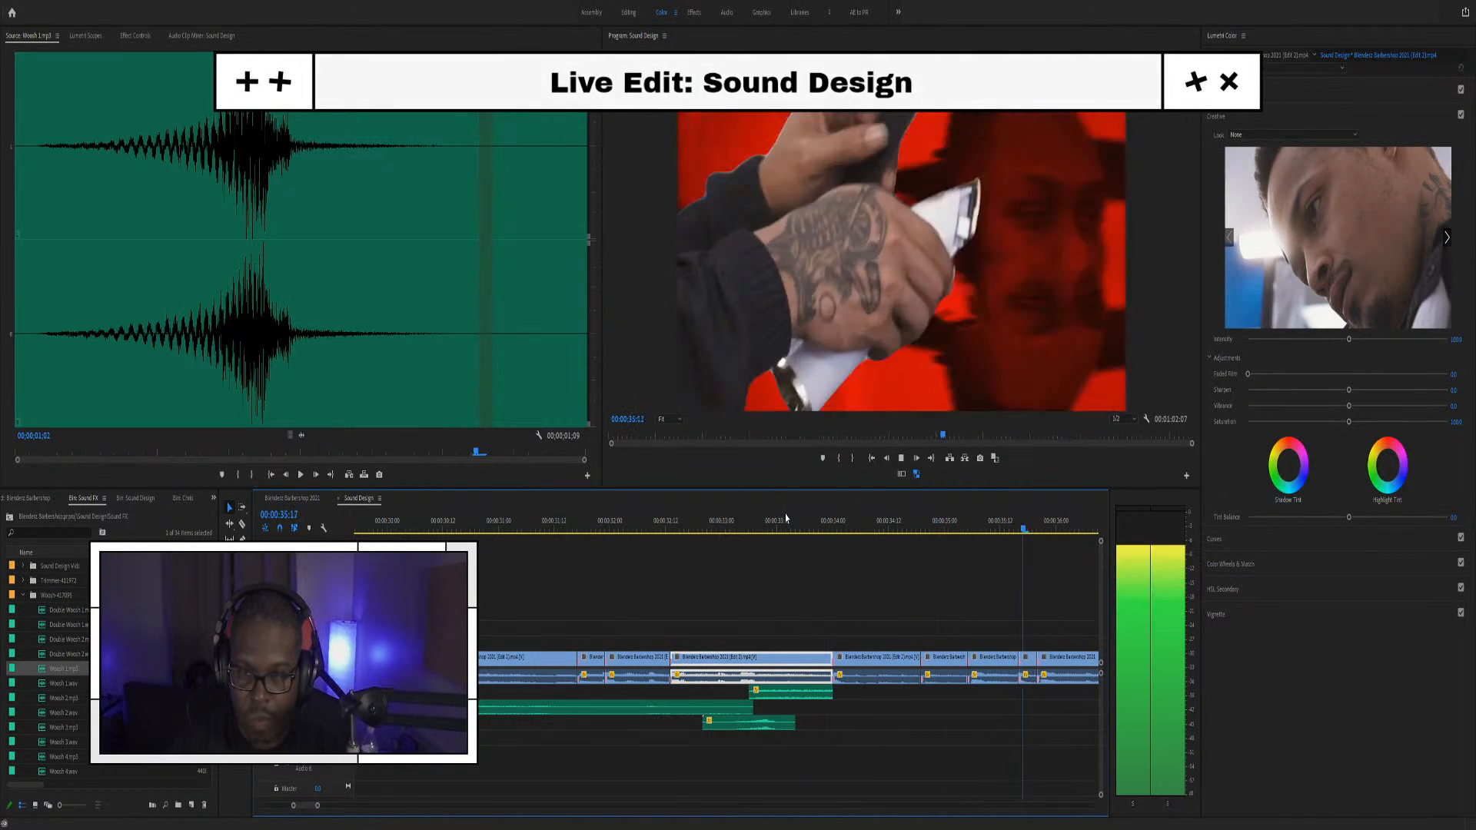
key(space)
Duplicate the long shaver clip on its own track, starting at about 00:00:34:09 after the woosh
scroll(844, 706, down, 3)
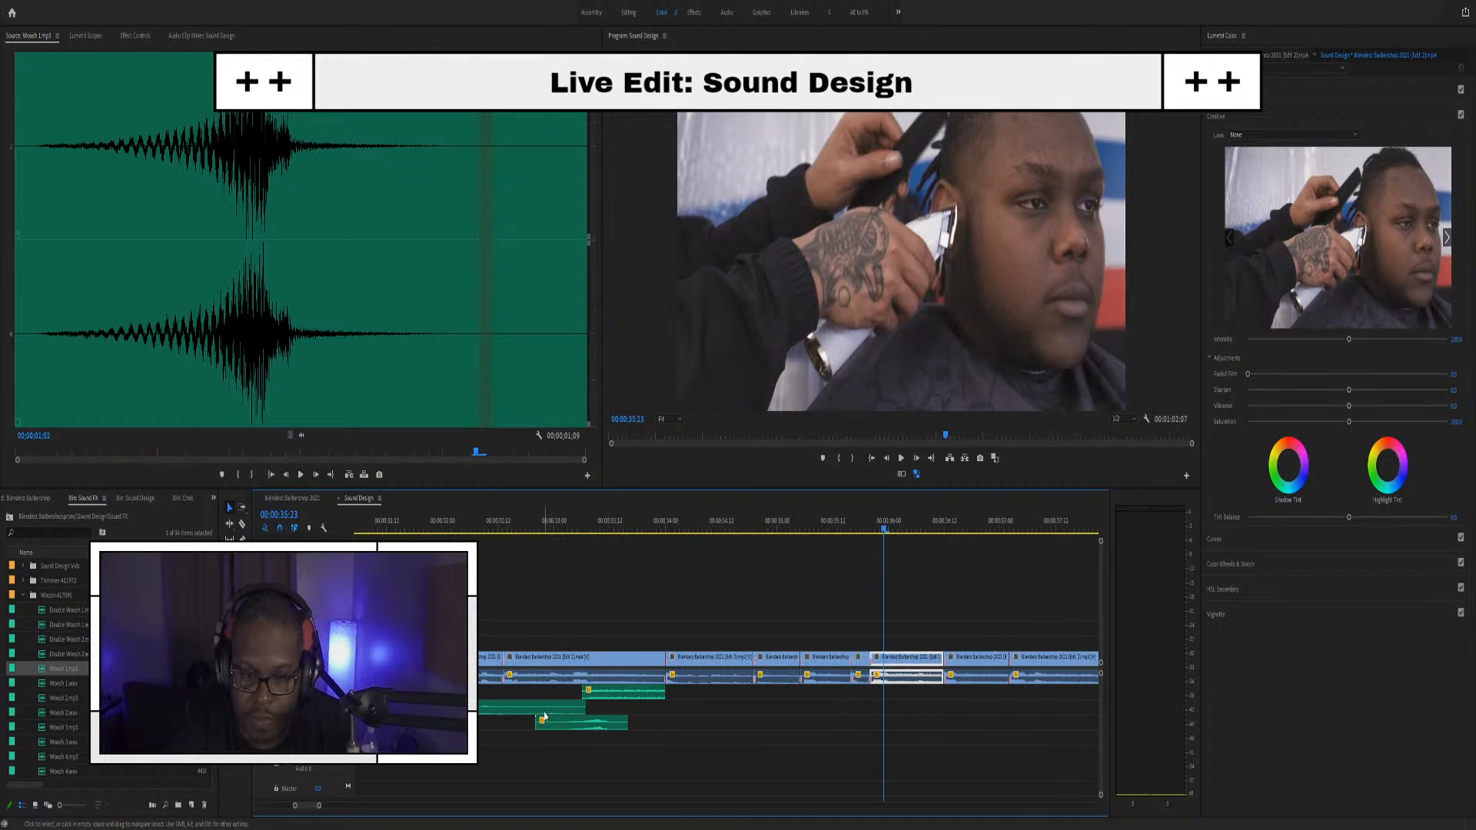
scroll(560, 755, down, 4)
drag(396, 707, 619, 709)
scroll(538, 719, up, 4)
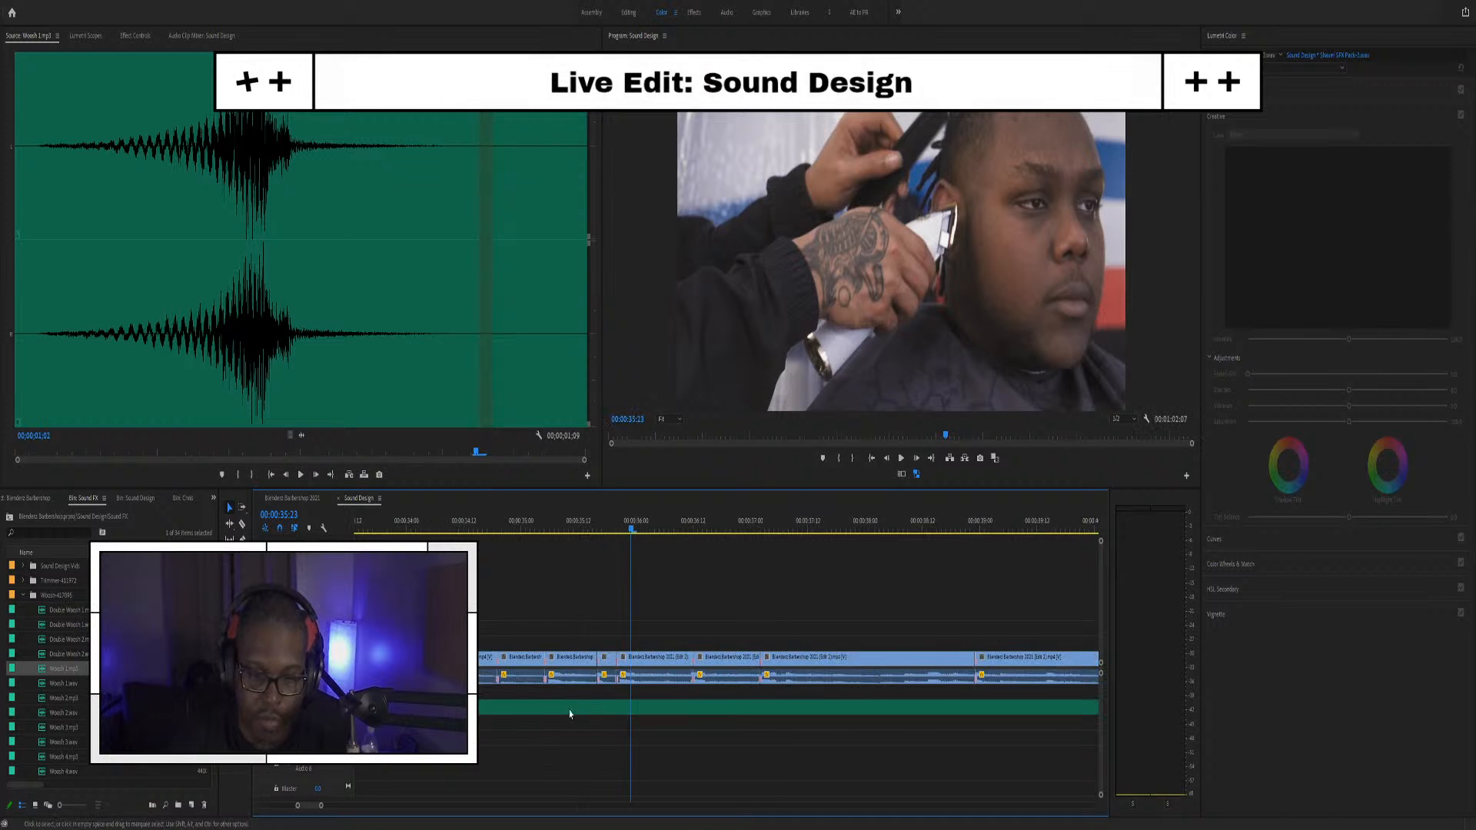
scroll(531, 727, up, 2)
Shift the duplicated shaver clip to start with the shot at about 00:00:35:05, playing the passage to check the timing
click(538, 529)
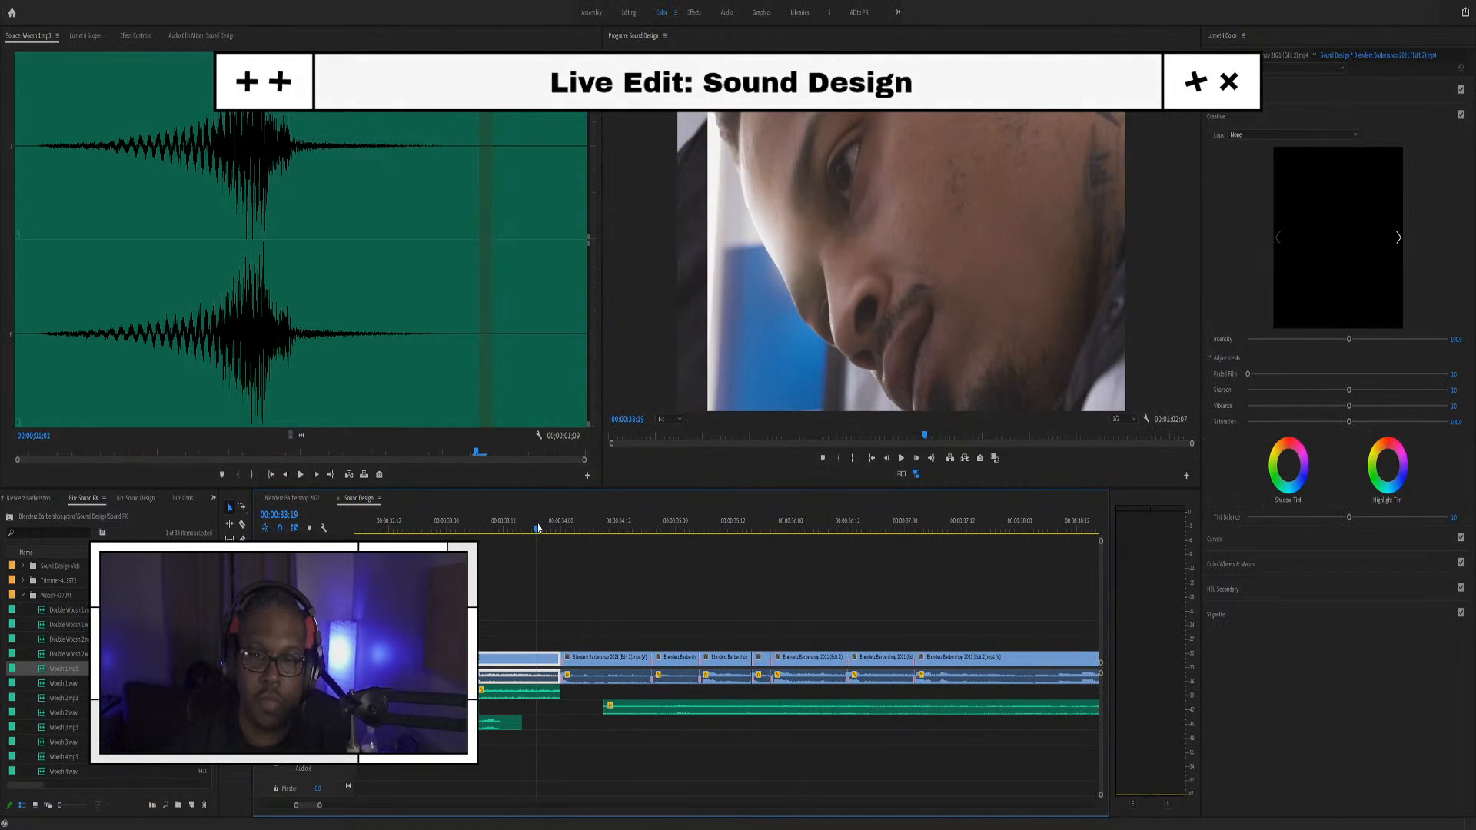
key(space)
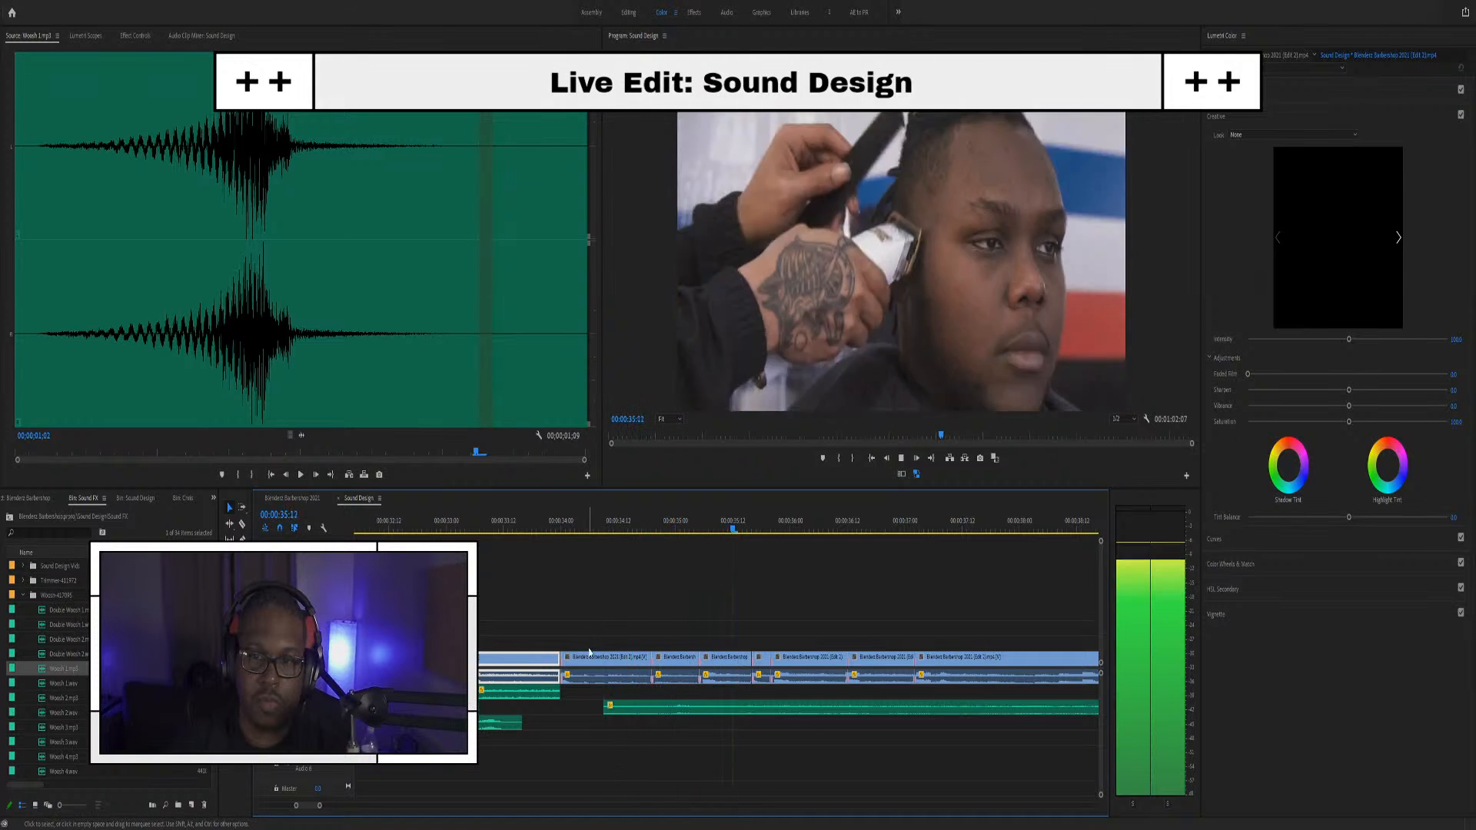
drag(635, 706, 684, 706)
click(522, 528)
key(space)
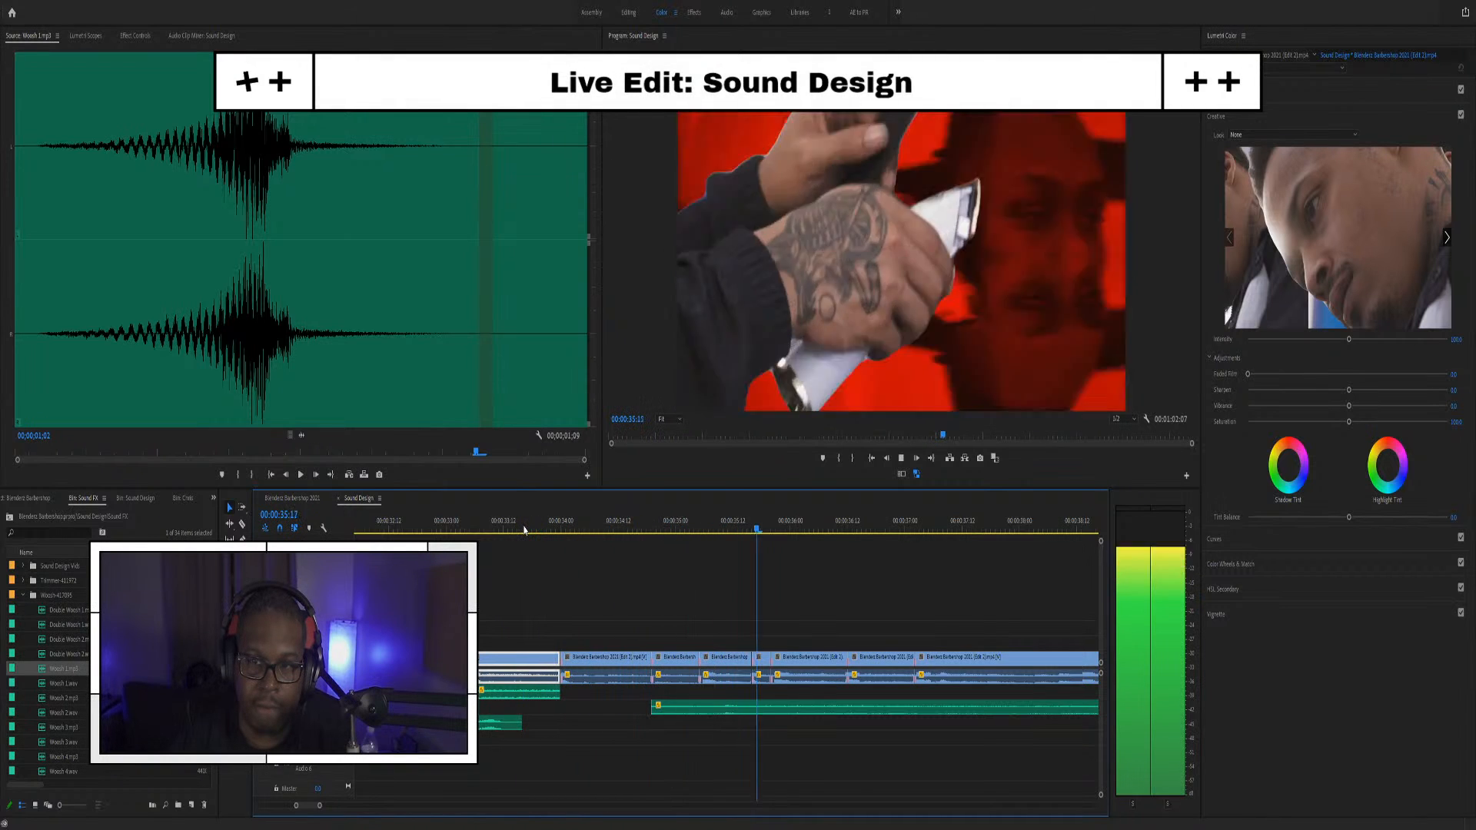
drag(678, 530, 725, 533)
drag(728, 707, 733, 707)
click(545, 529)
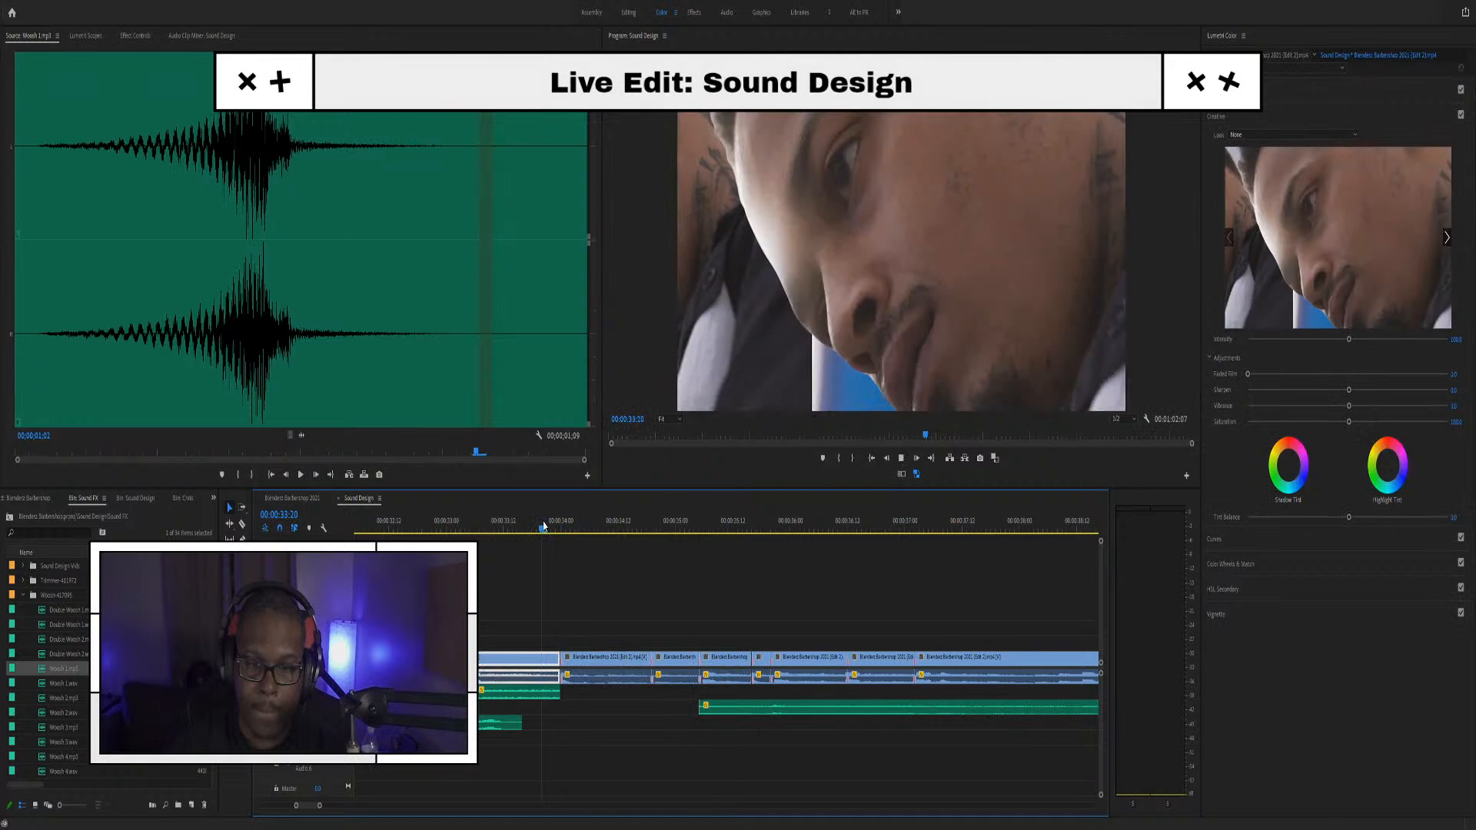
key(space)
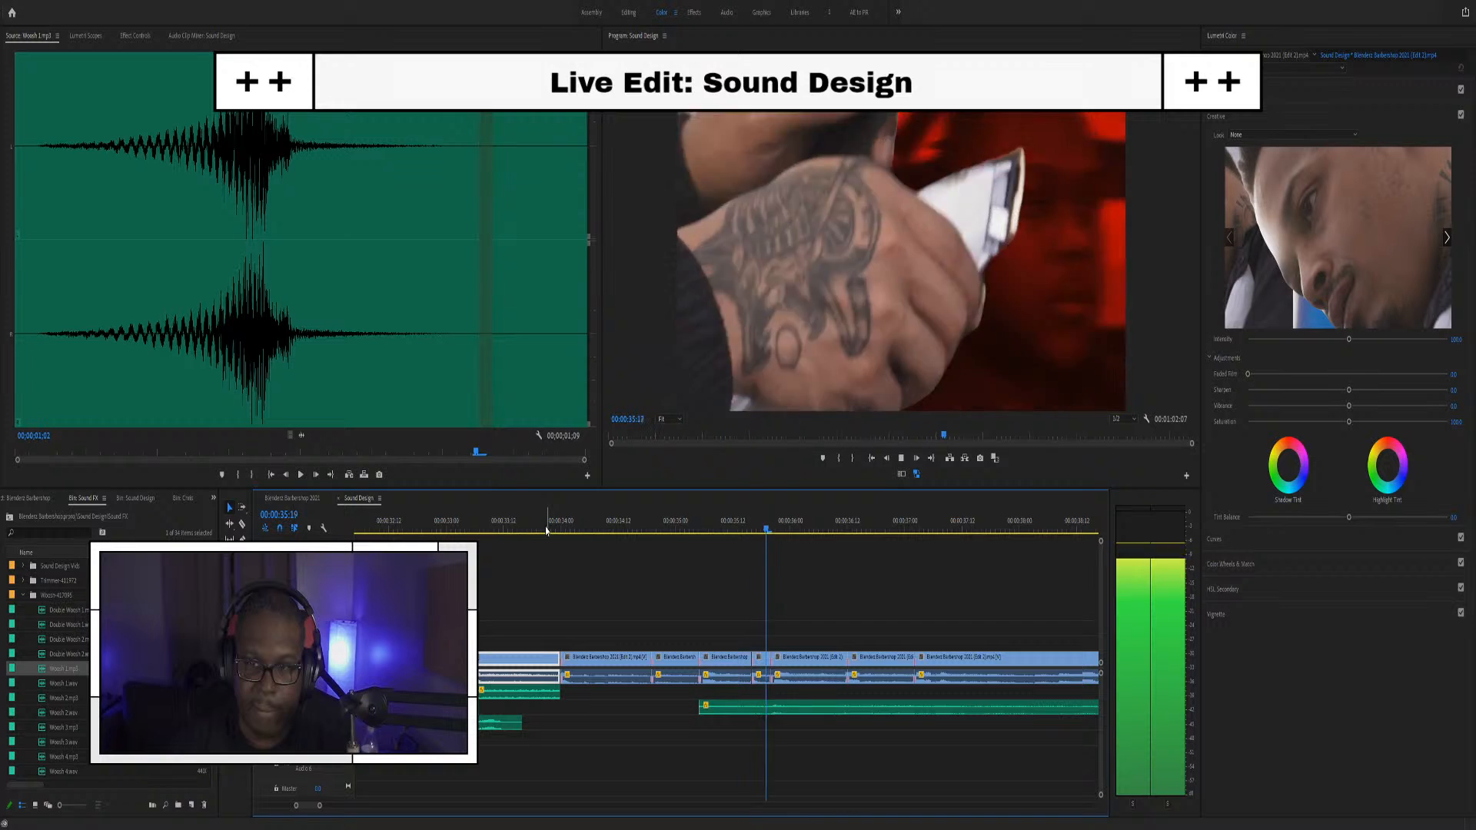
key(space)
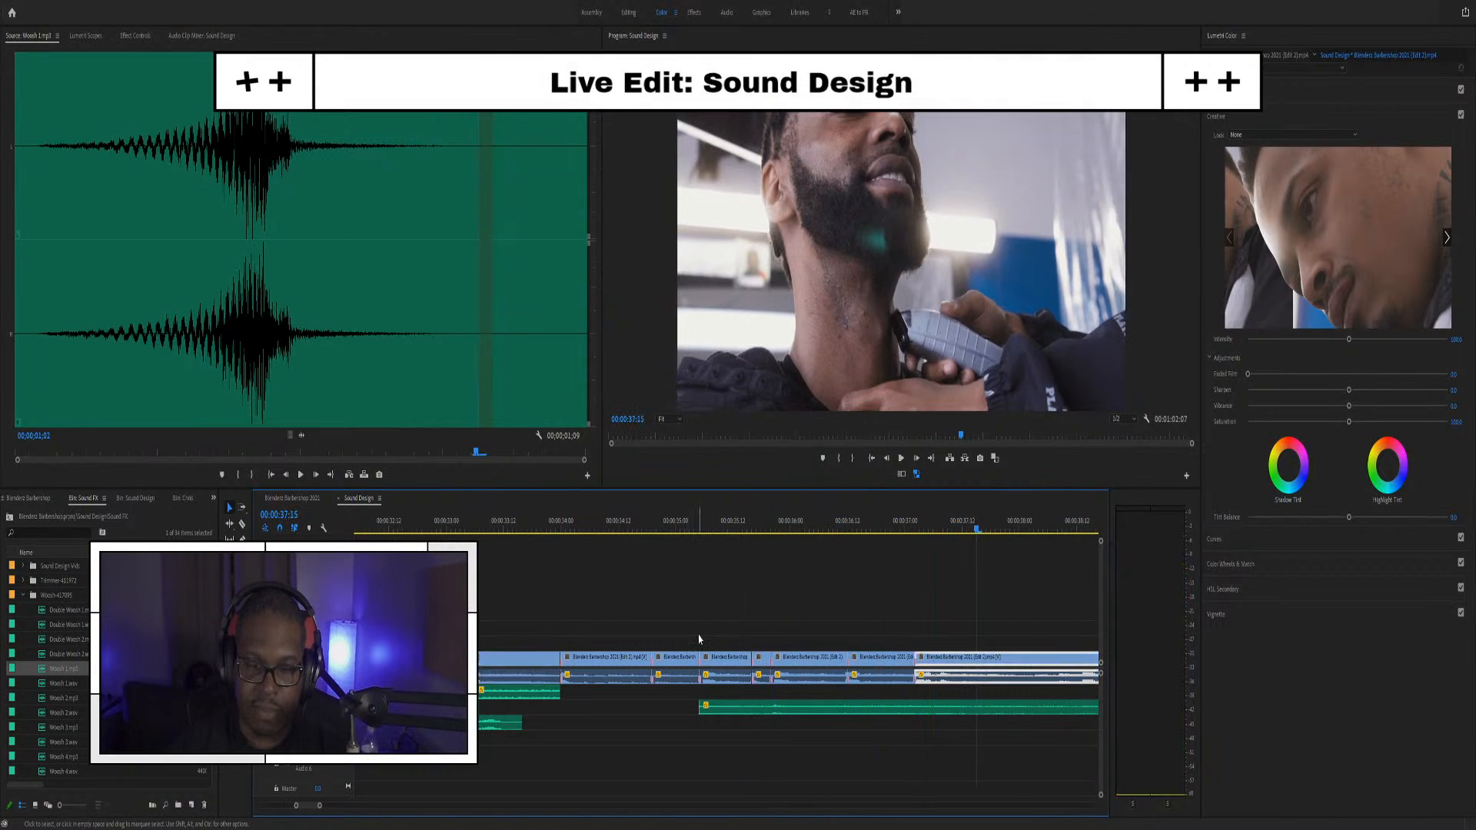
Play on to 00:00:39:11, then trim the duplicated shaver clip's end back to the cut at about 00:00:38:22
scroll(713, 630, down, 2)
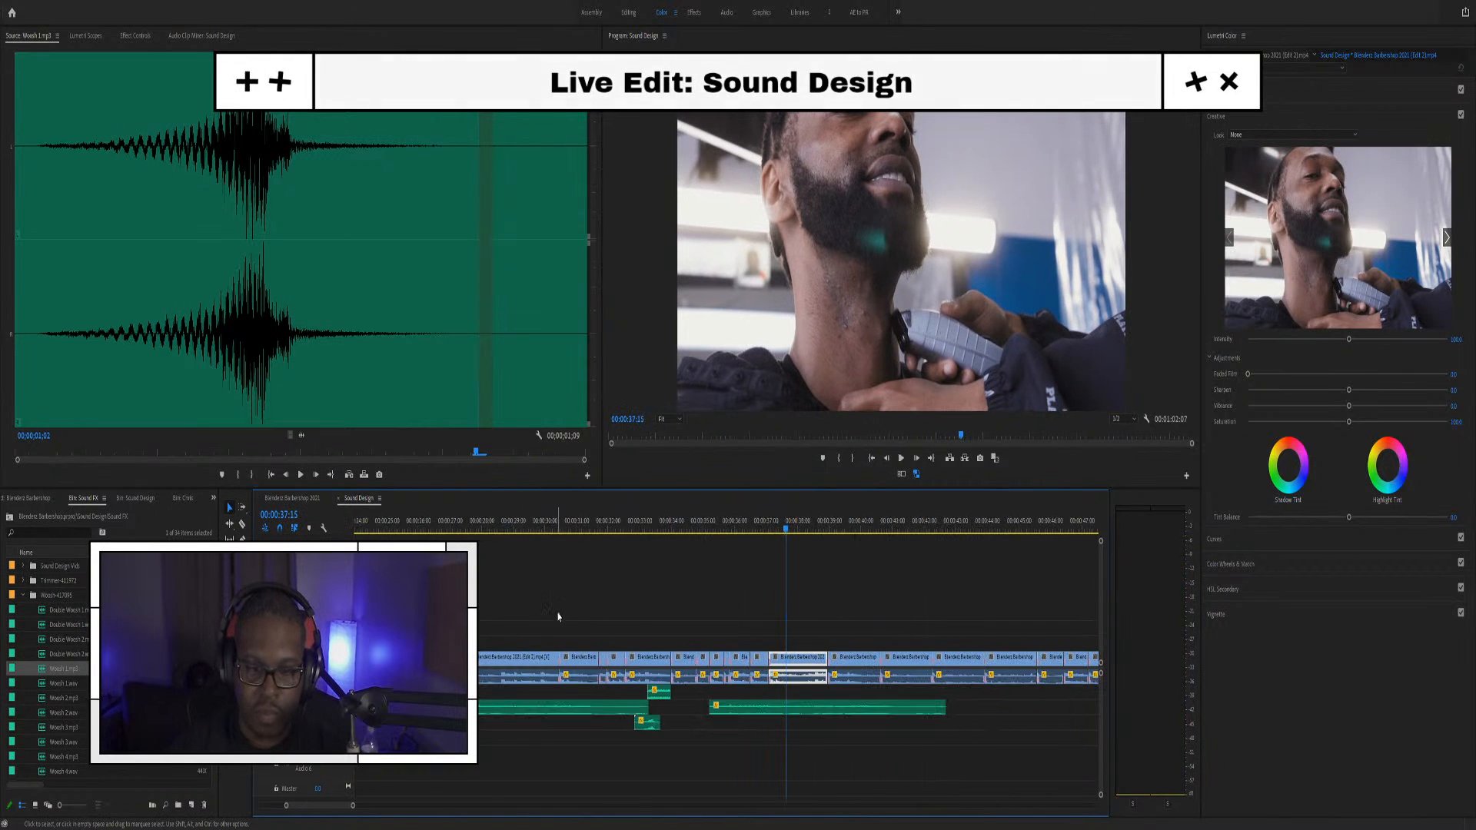
scroll(769, 669, down, 1)
key(space)
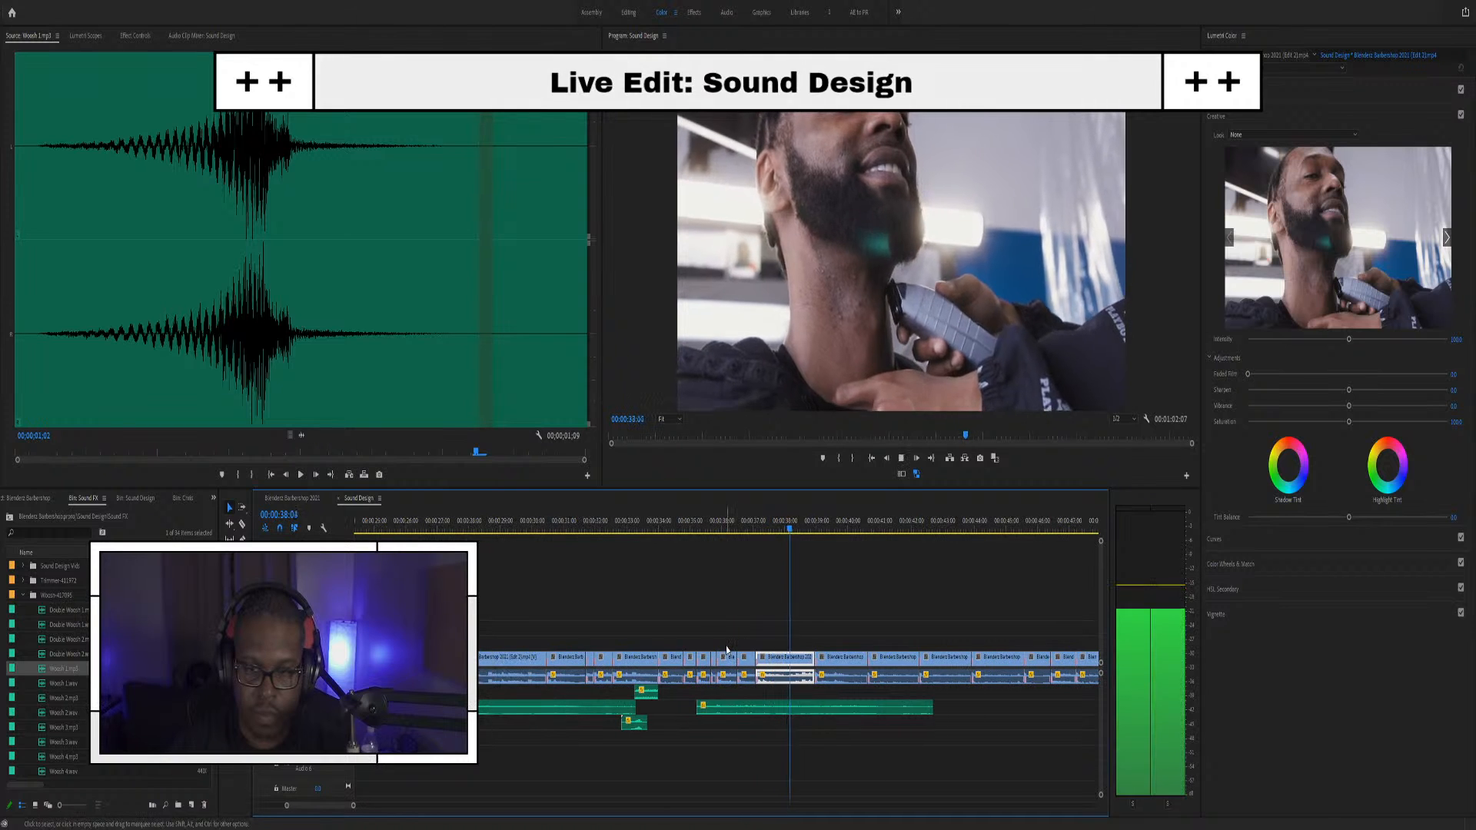
key(space)
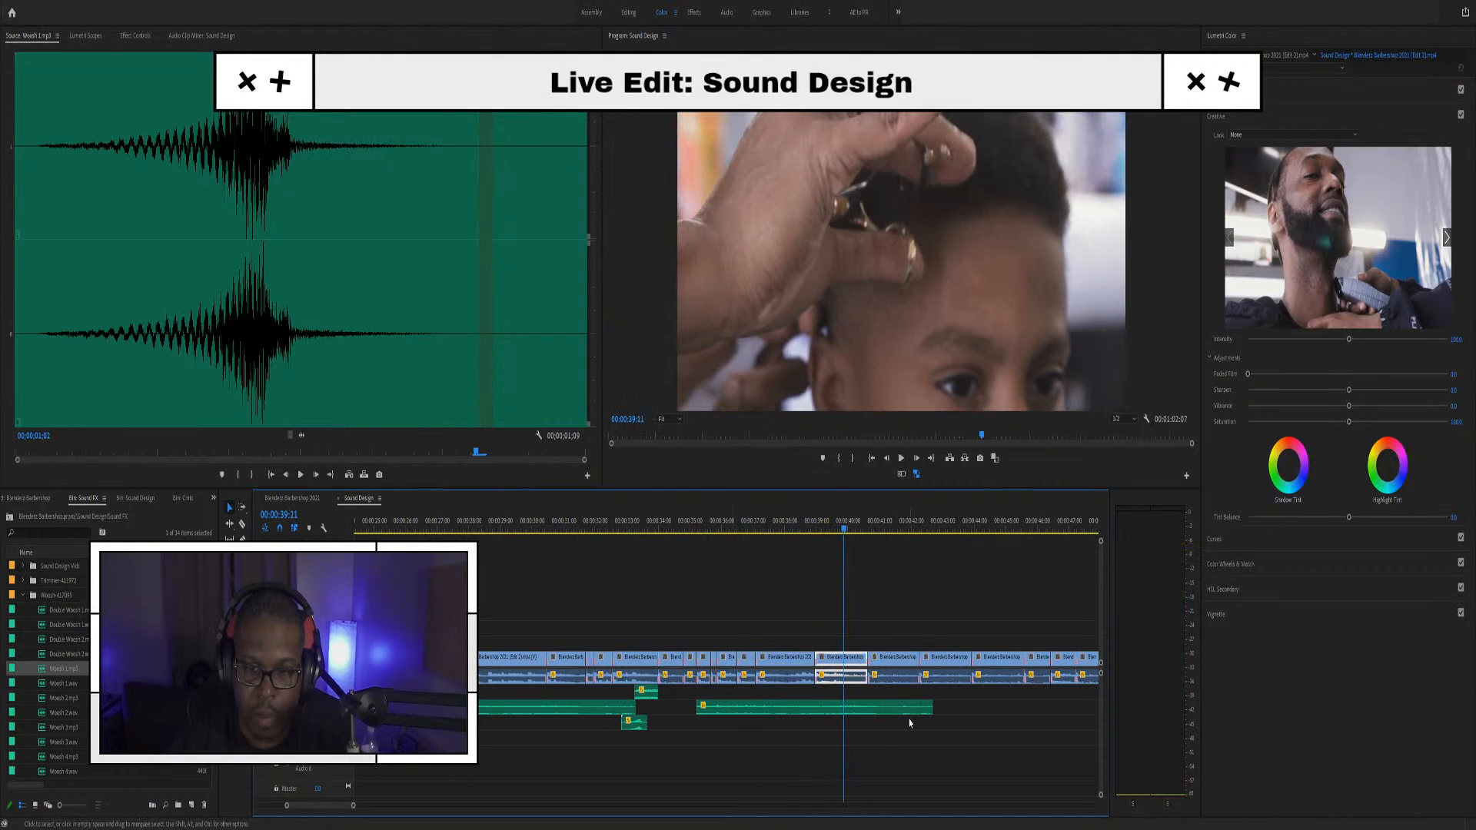
drag(932, 712, 815, 712)
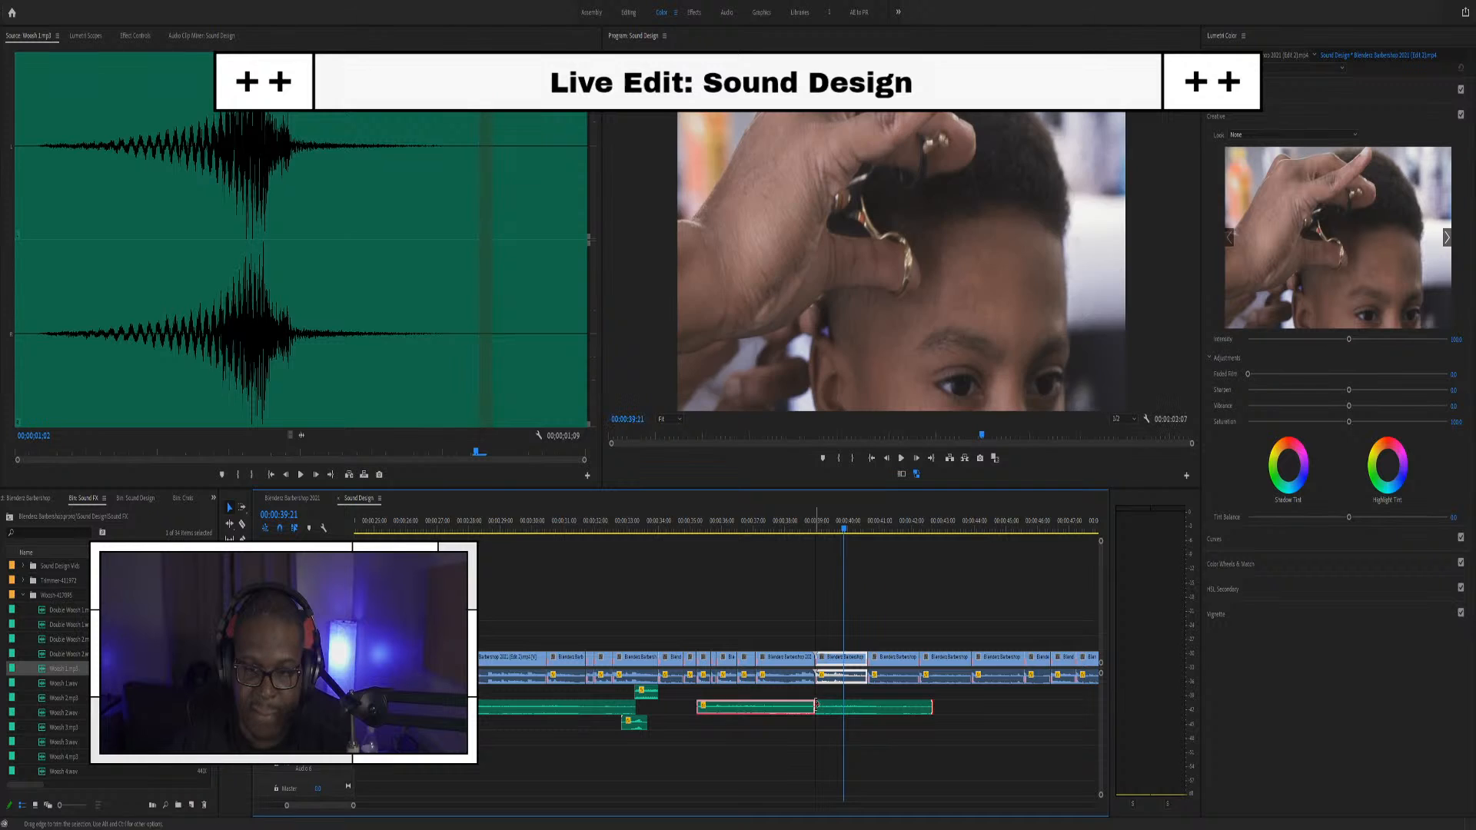
click(815, 522)
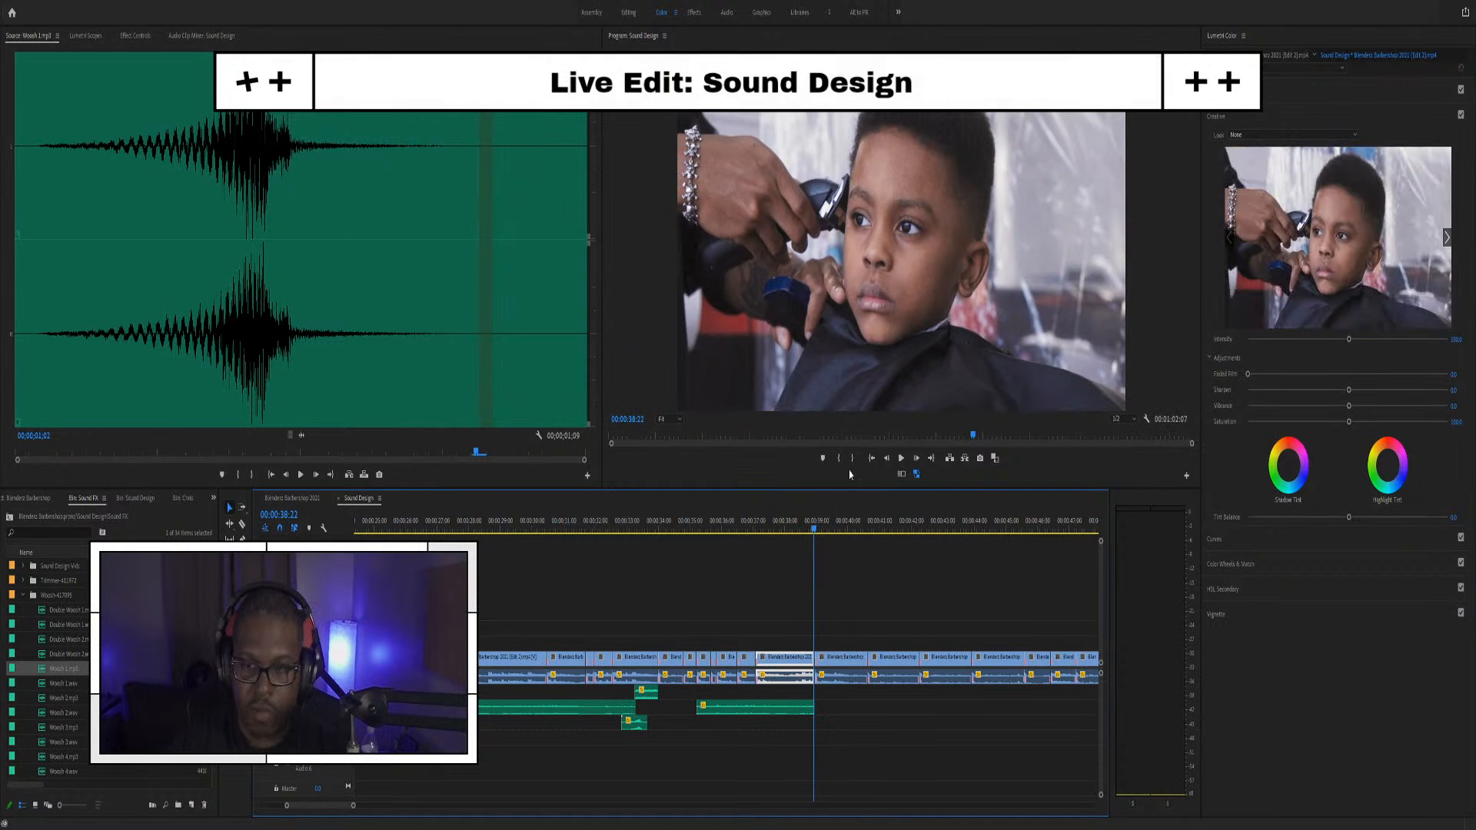
Play on to about 00:00:41:21, then check the main Blenders Barbershop 2021 sequence and return to the Sound Design sequence
key(space)
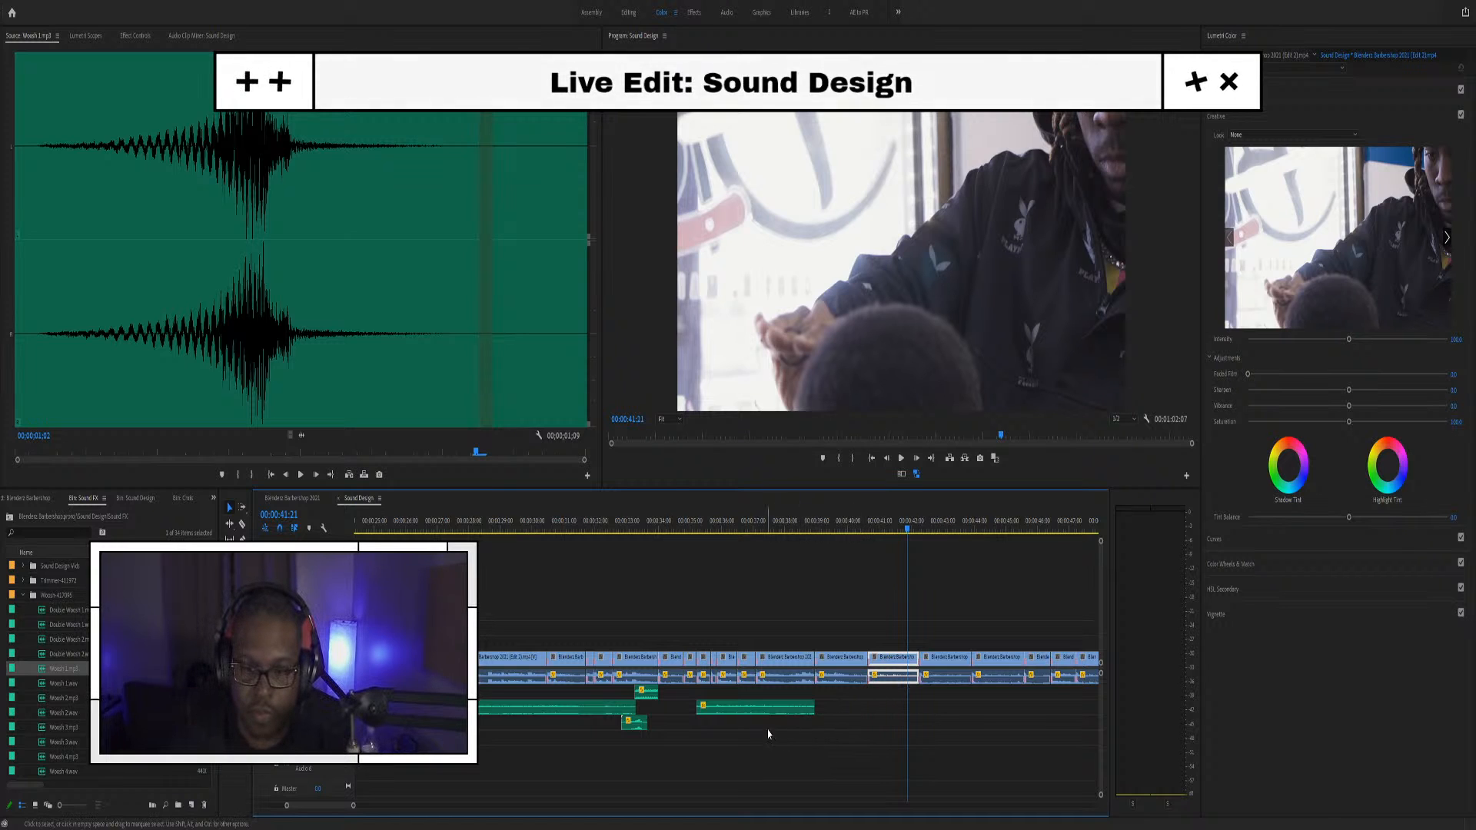
scroll(800, 741, down, 3)
scroll(845, 748, up, 5)
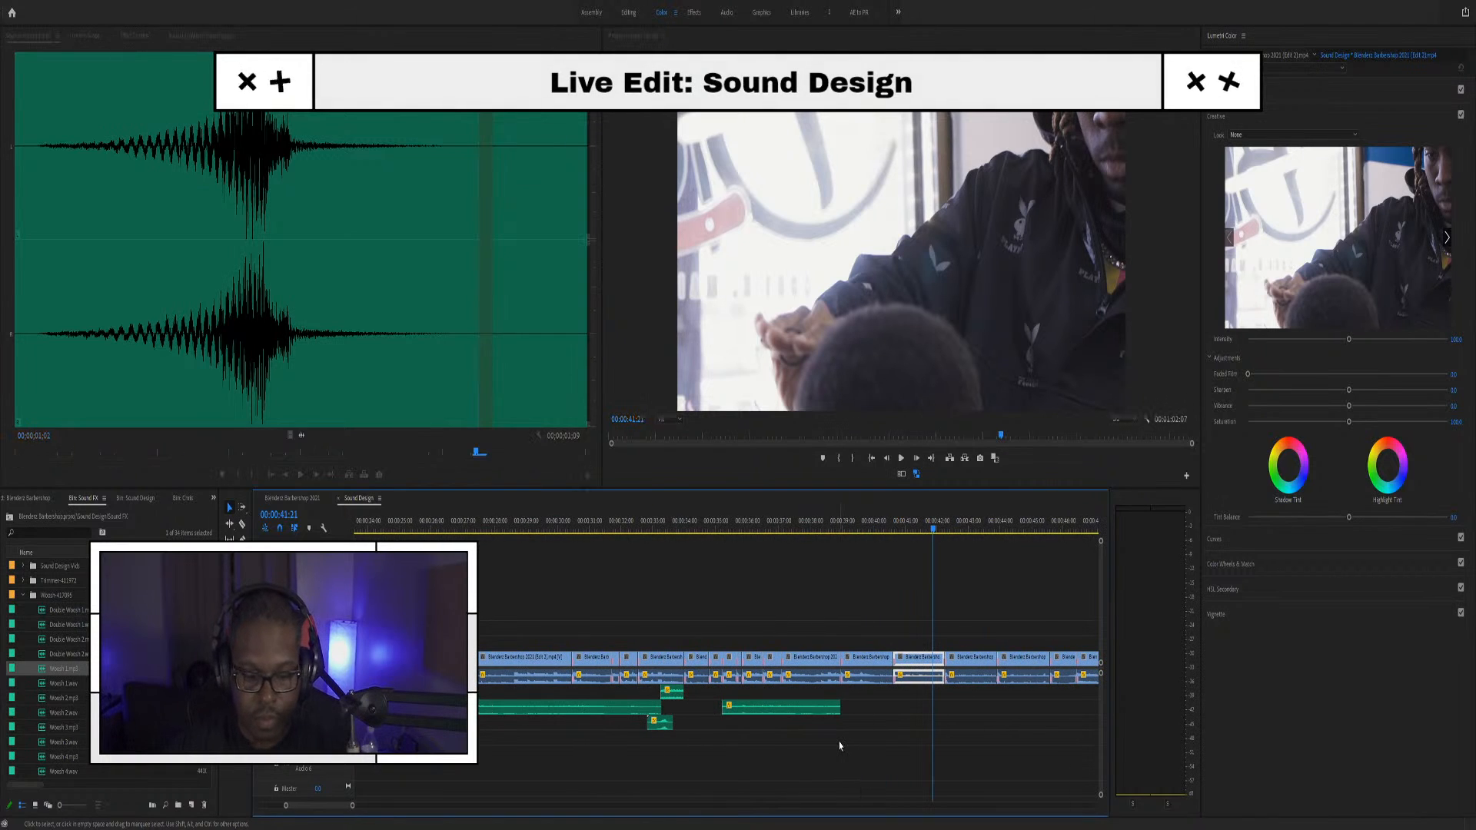
scroll(746, 737, down, 6)
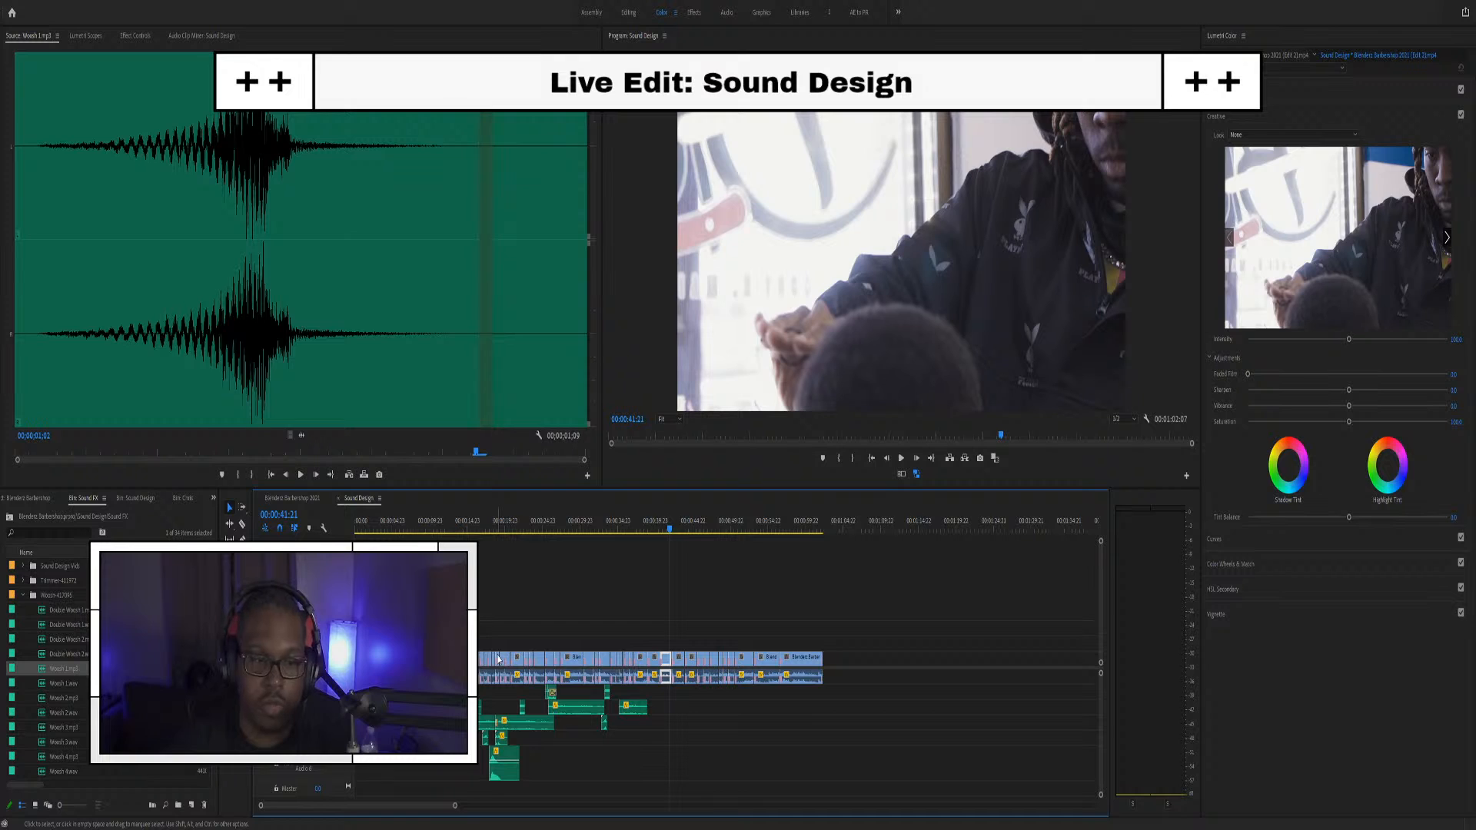
click(282, 500)
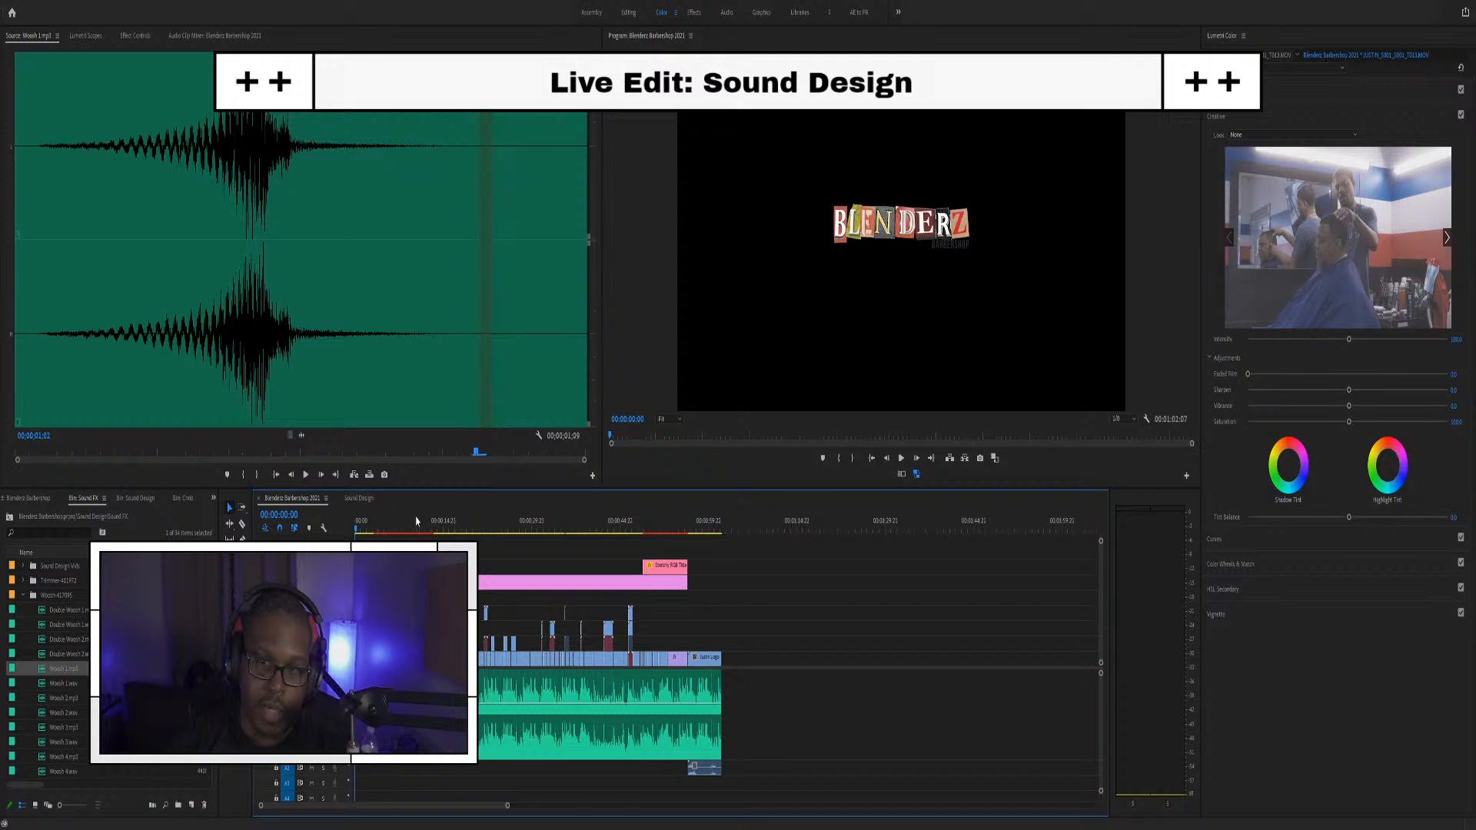
click(357, 498)
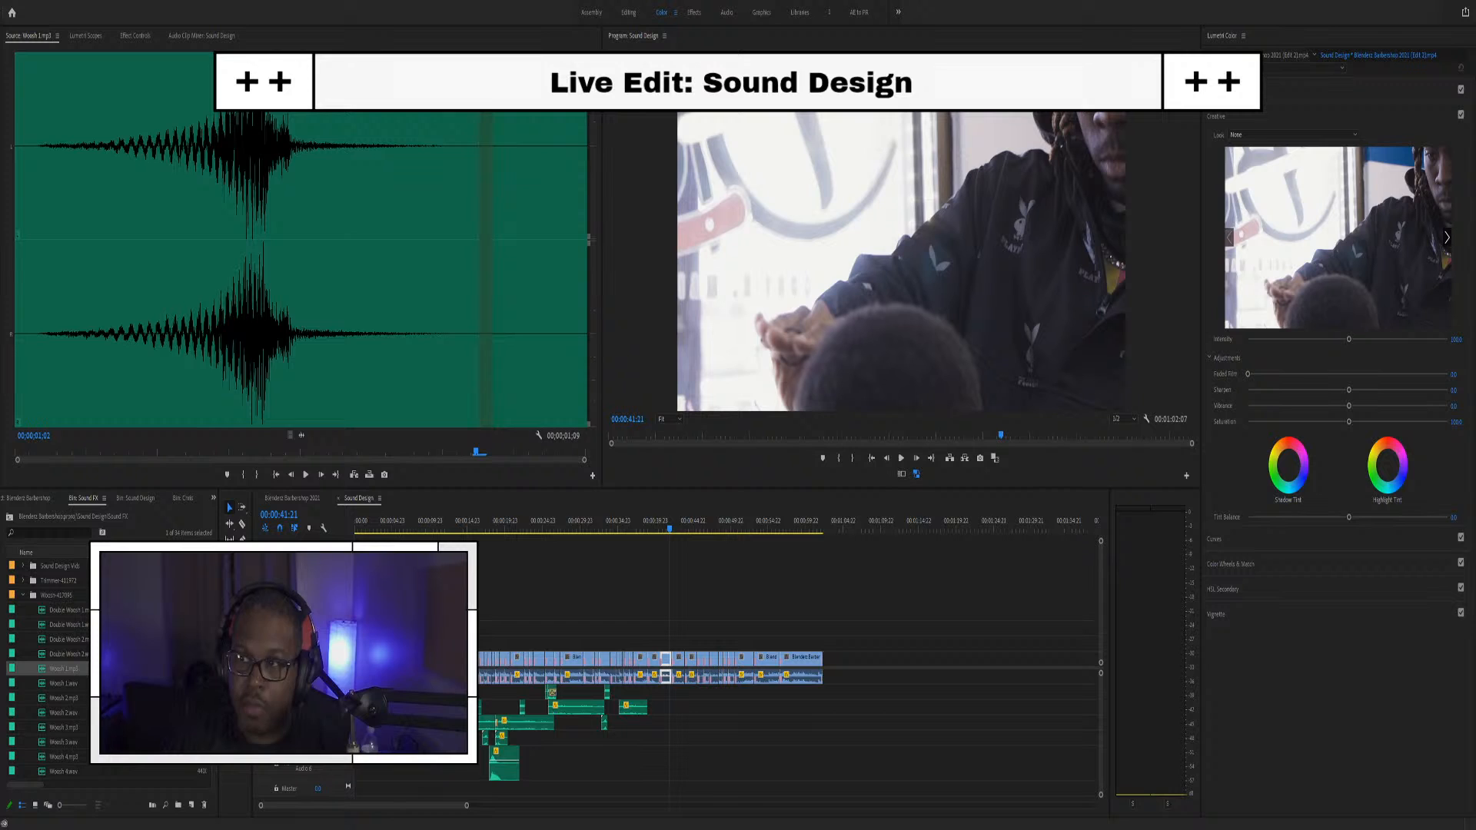
Play the Sound Design sequence from the start to about 00:00:29:08 to review the effects placed against the shots
click(354, 521)
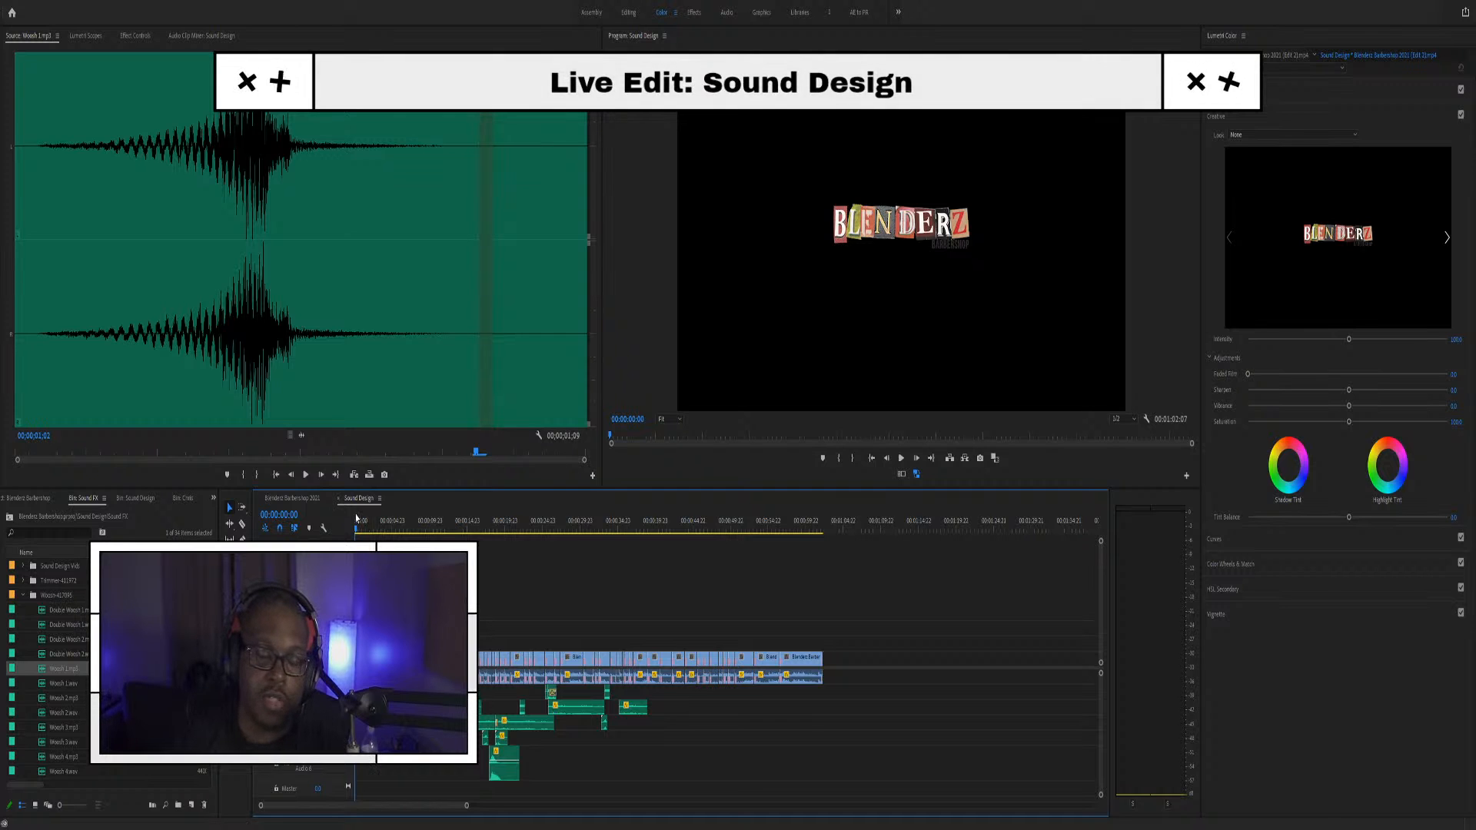
key(space)
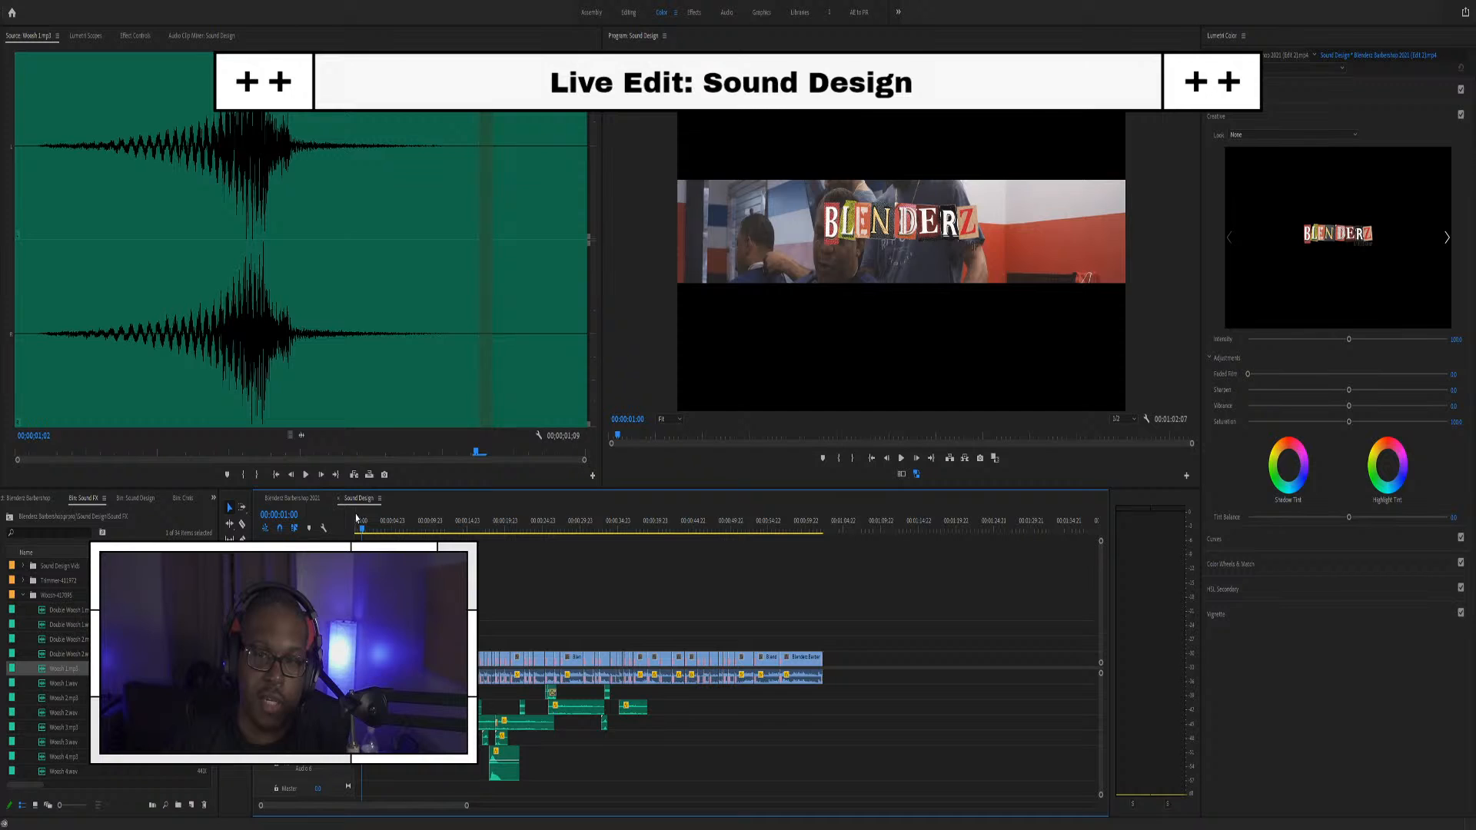
key(space)
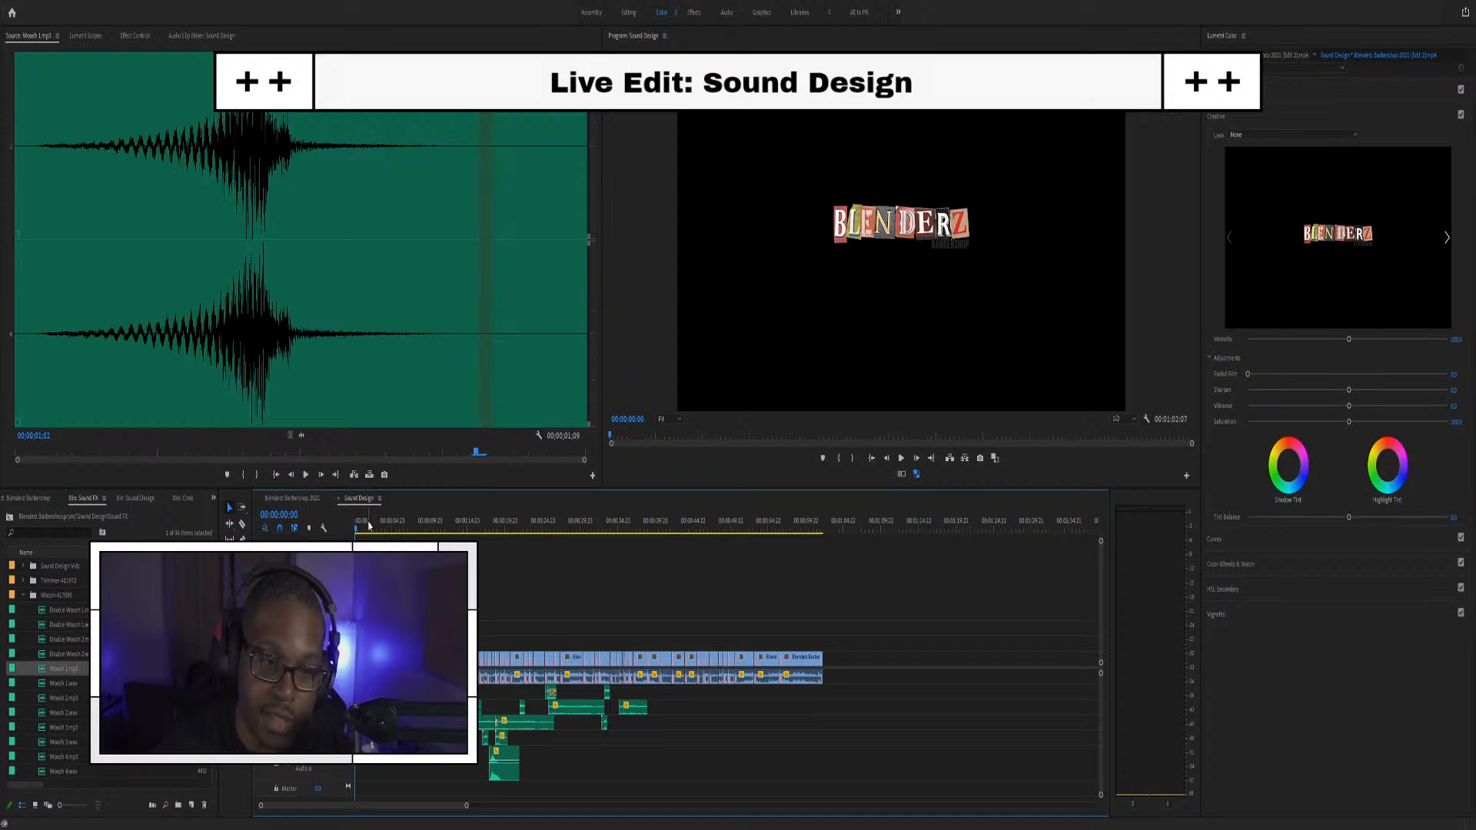
key(space)
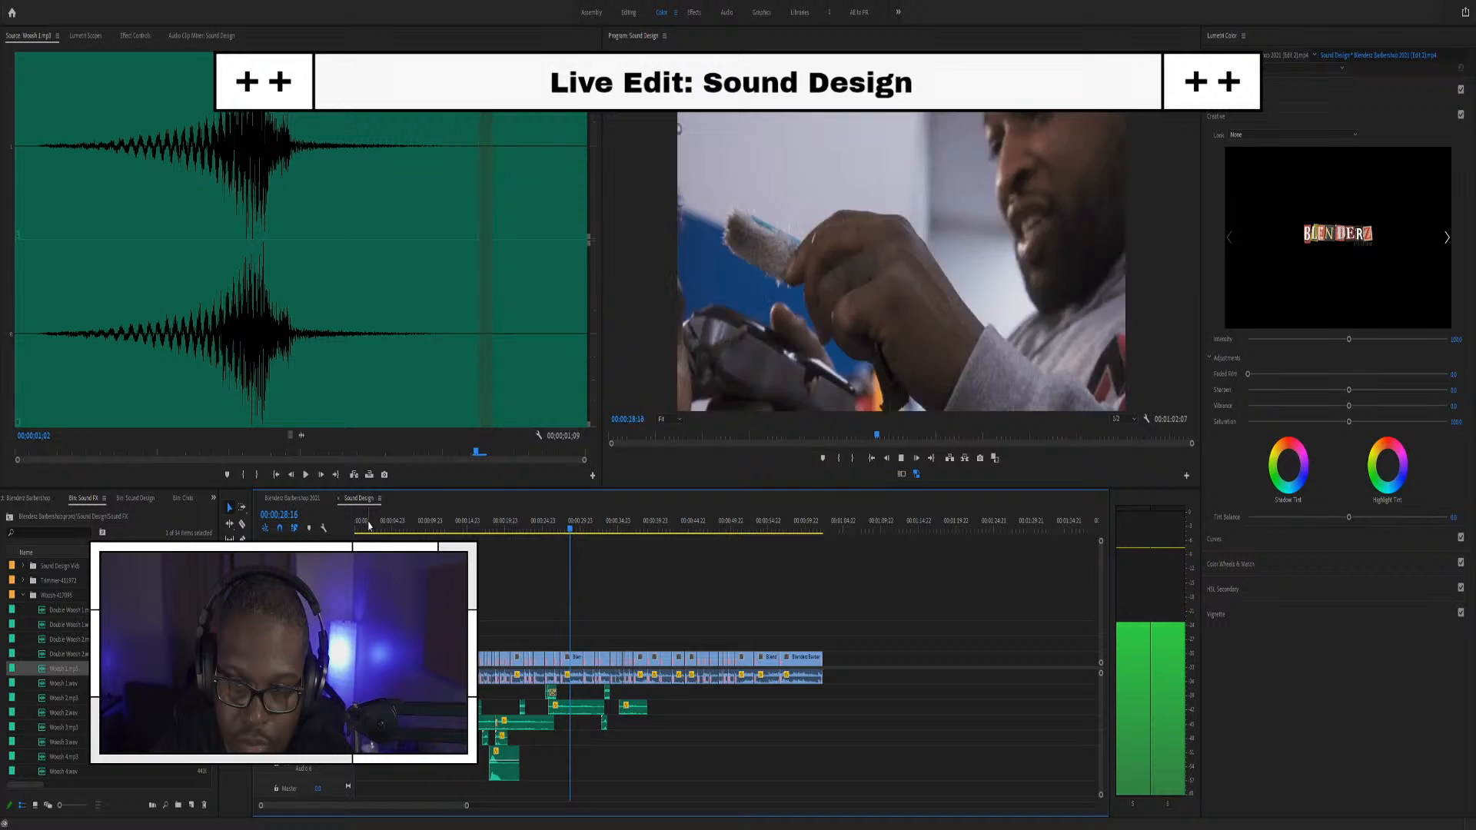
key(space)
Move the playhead to the start of the falling-money shot at 00:00:26:14
scroll(611, 669, up, 5)
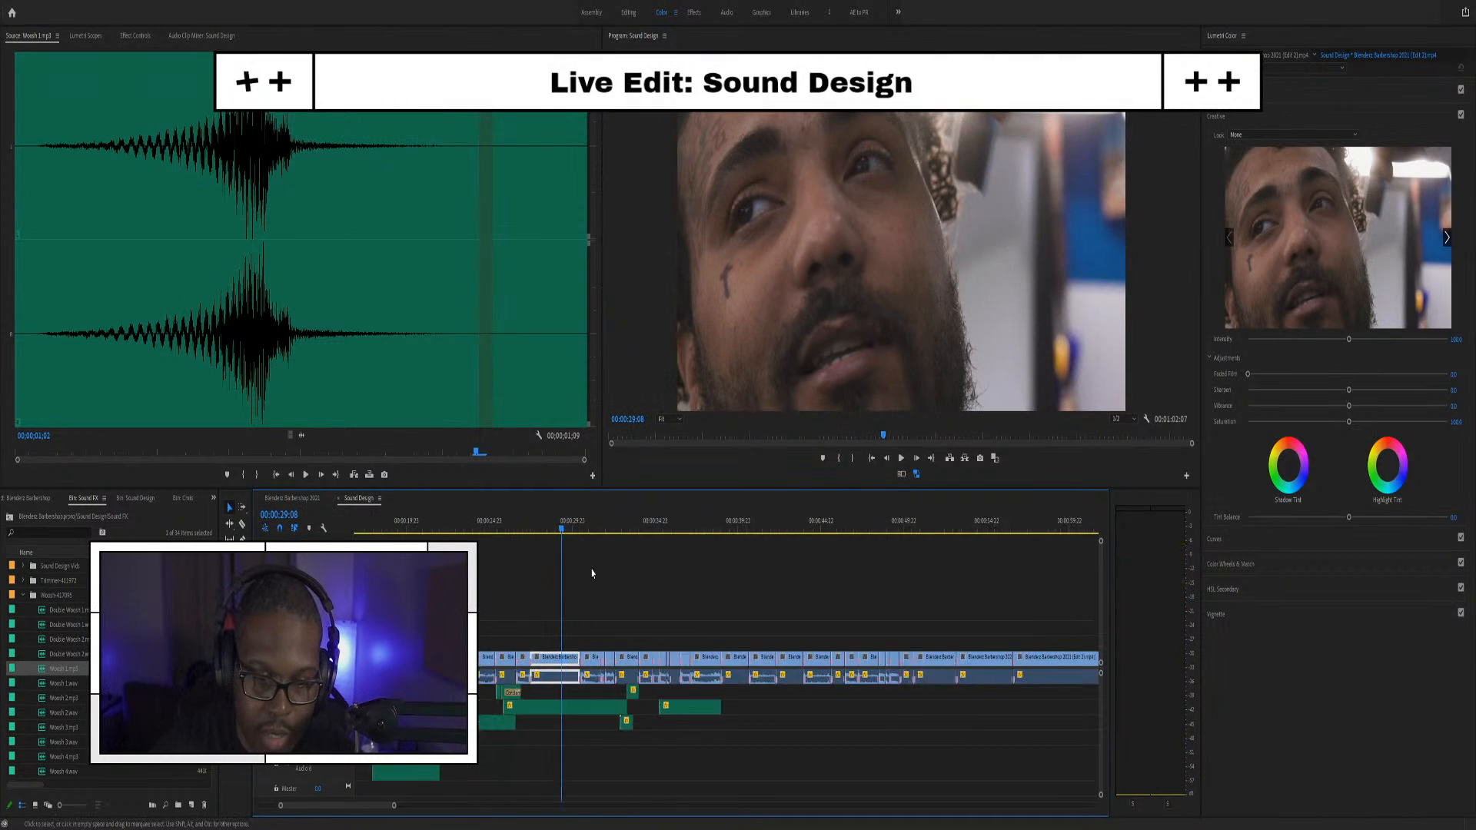
scroll(611, 669, up, 5)
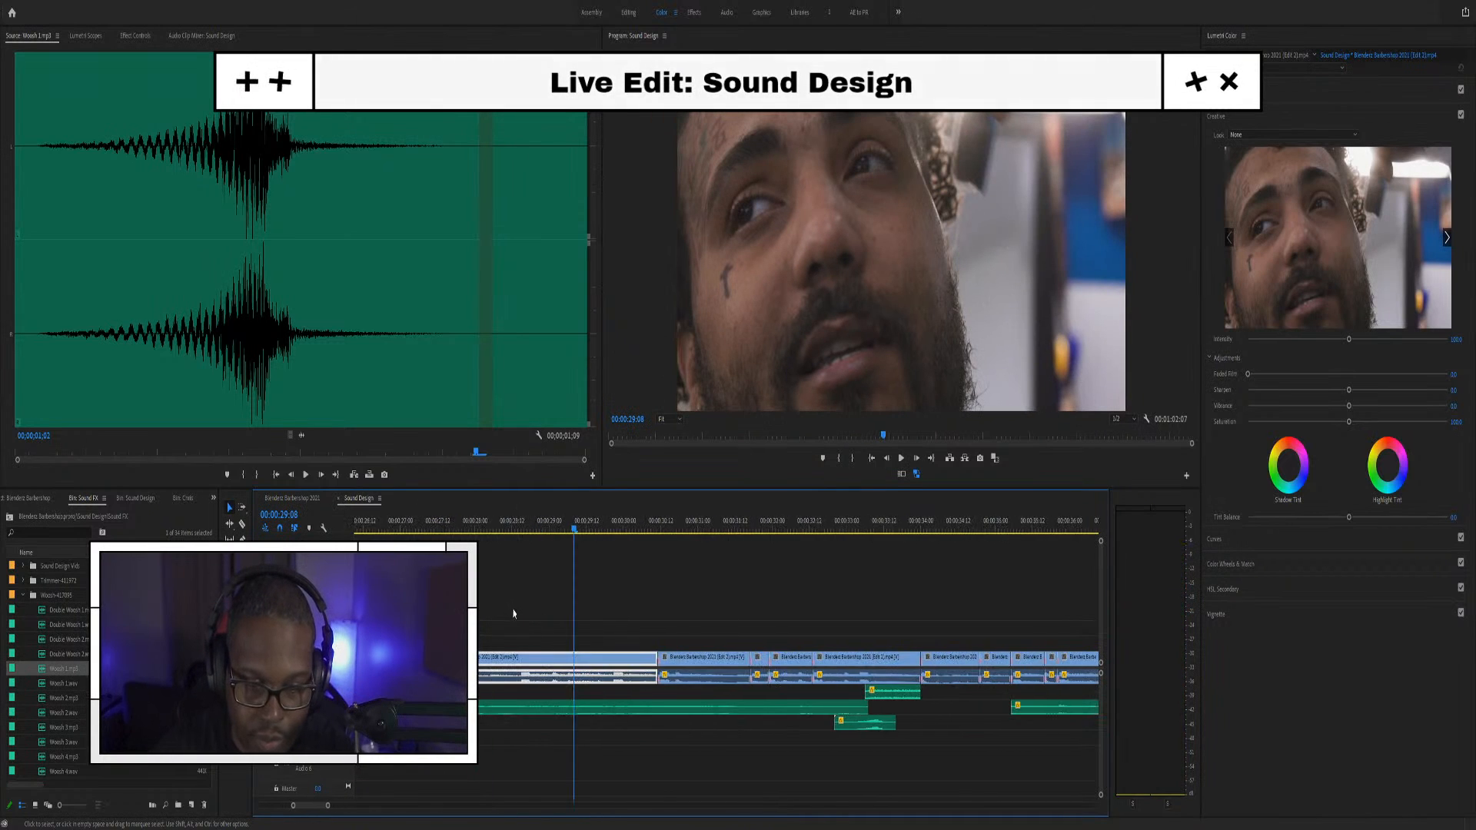
click(552, 526)
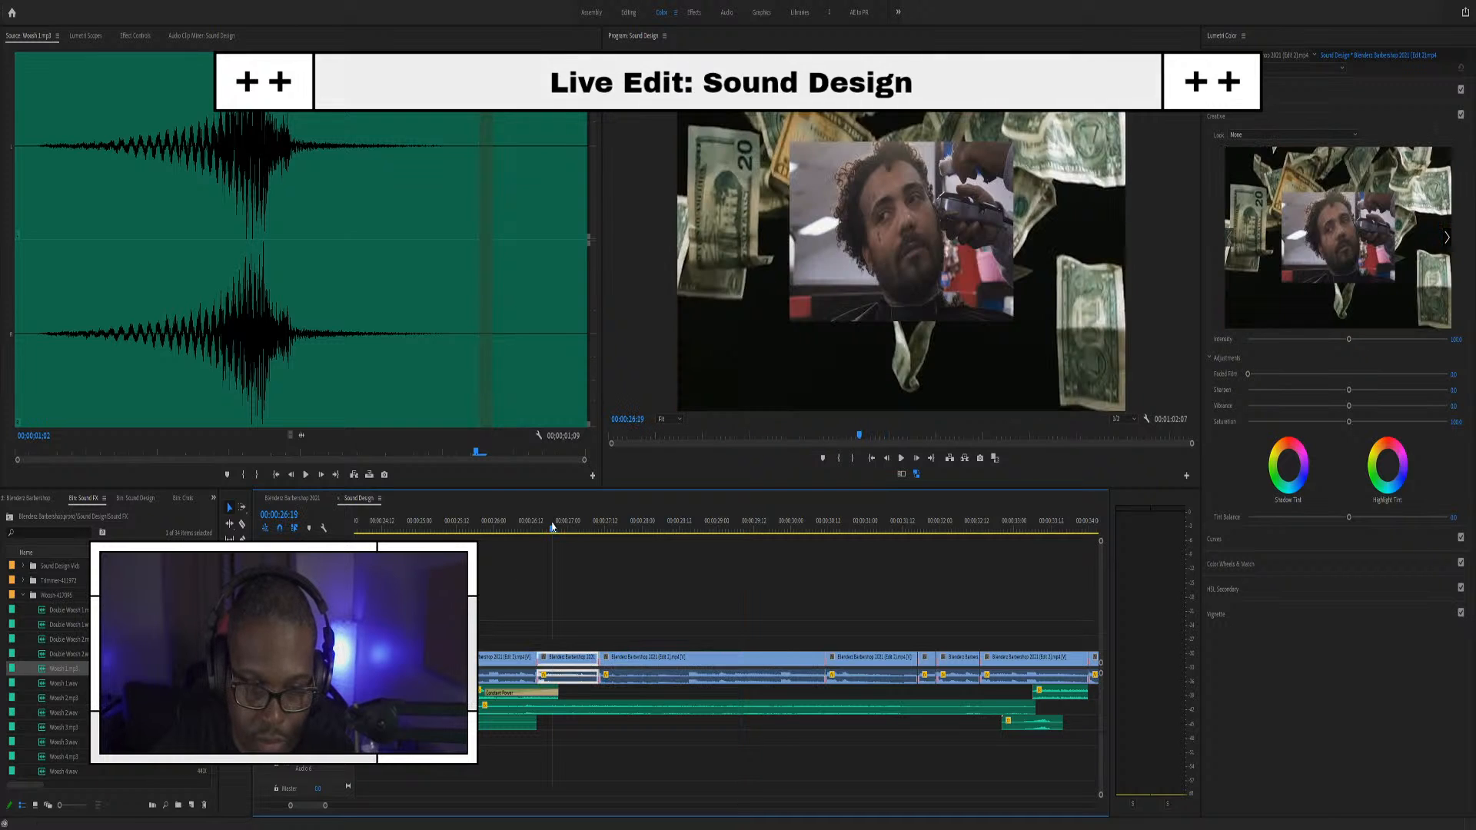
click(538, 527)
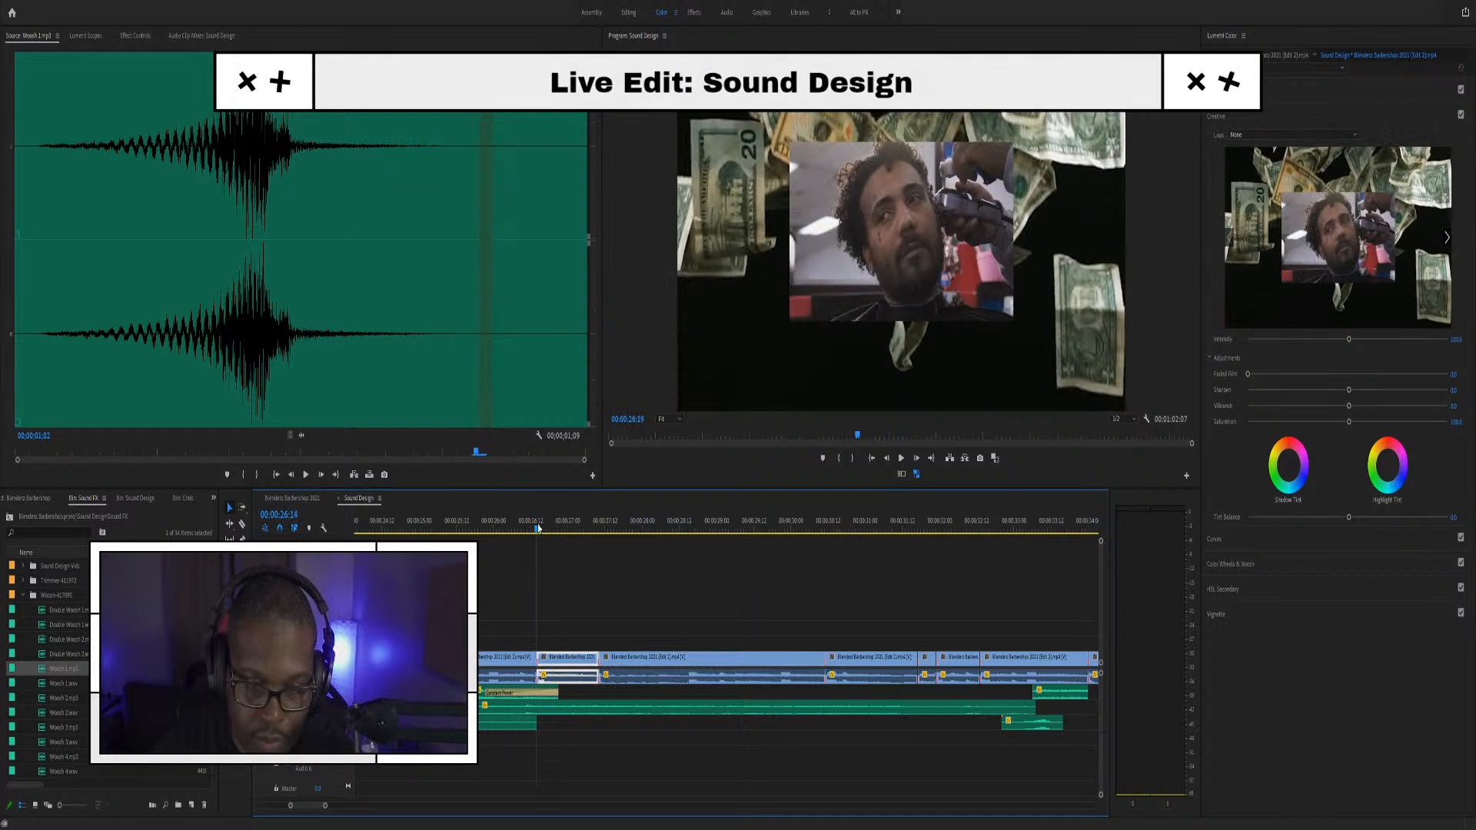
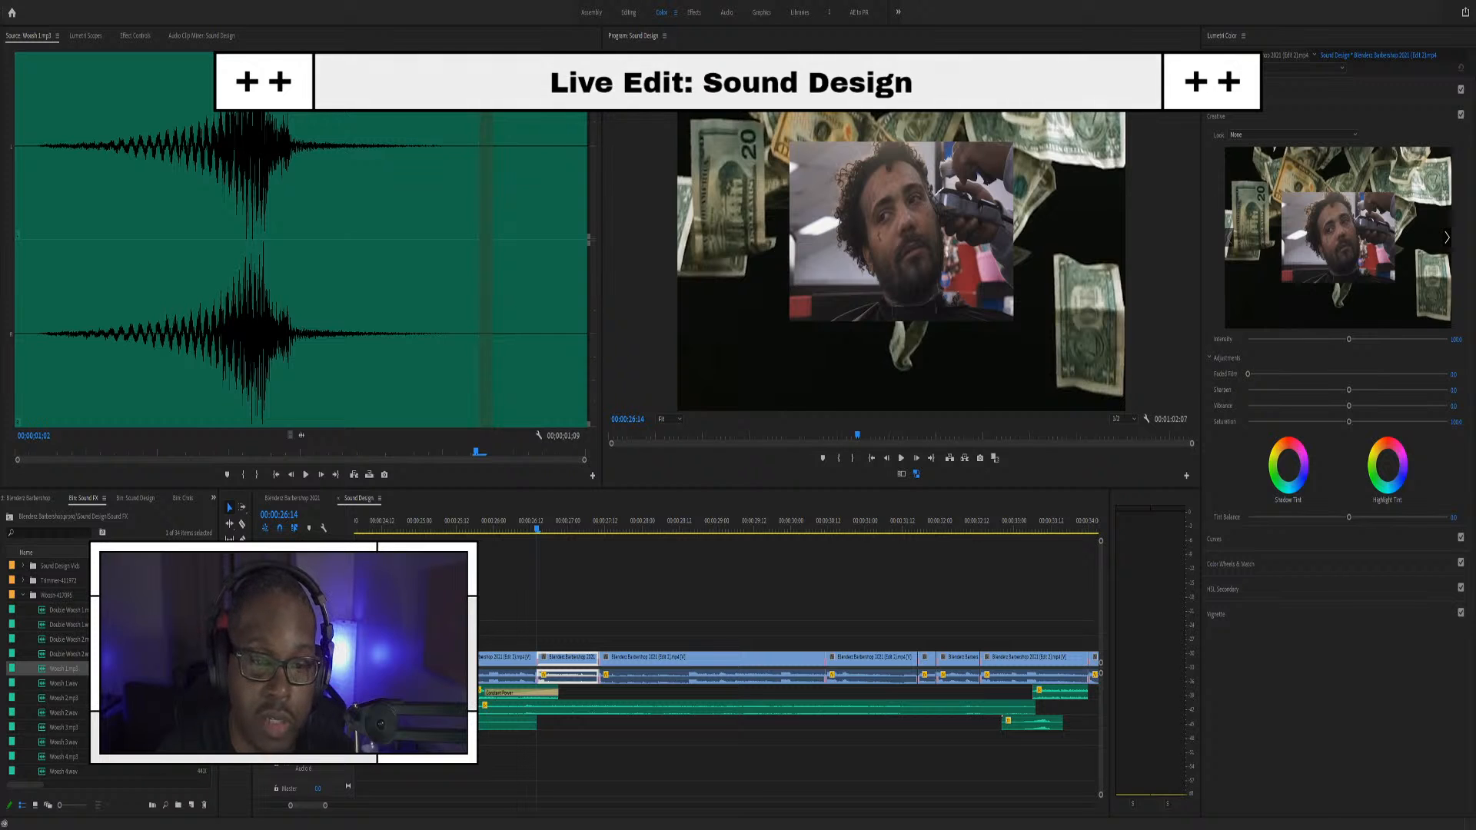
Collapse the open effect folders in the Sound FX bin, then import and expand the book-pages-turning sound folder
key(shift+3)
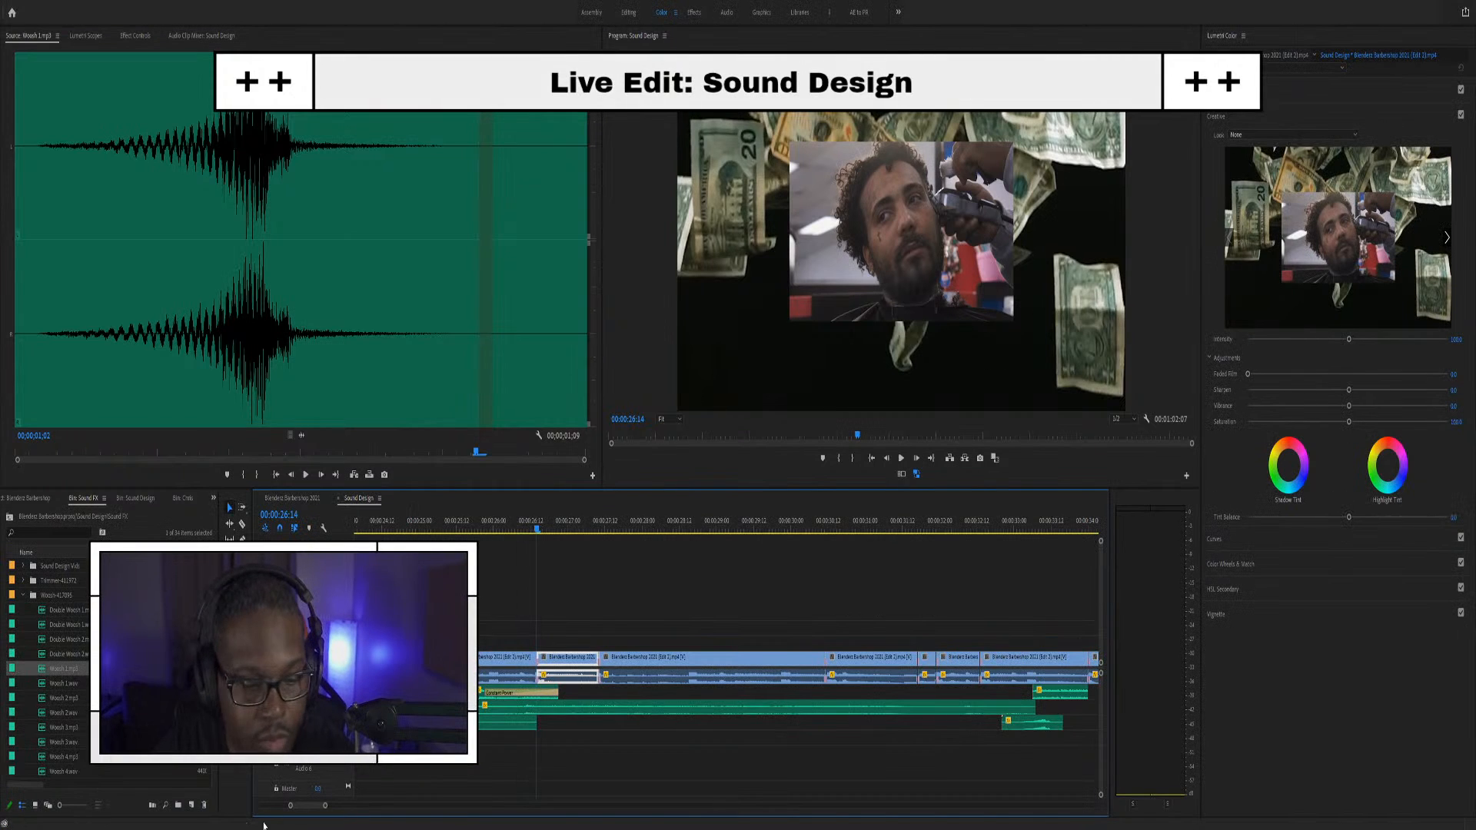
click(22, 595)
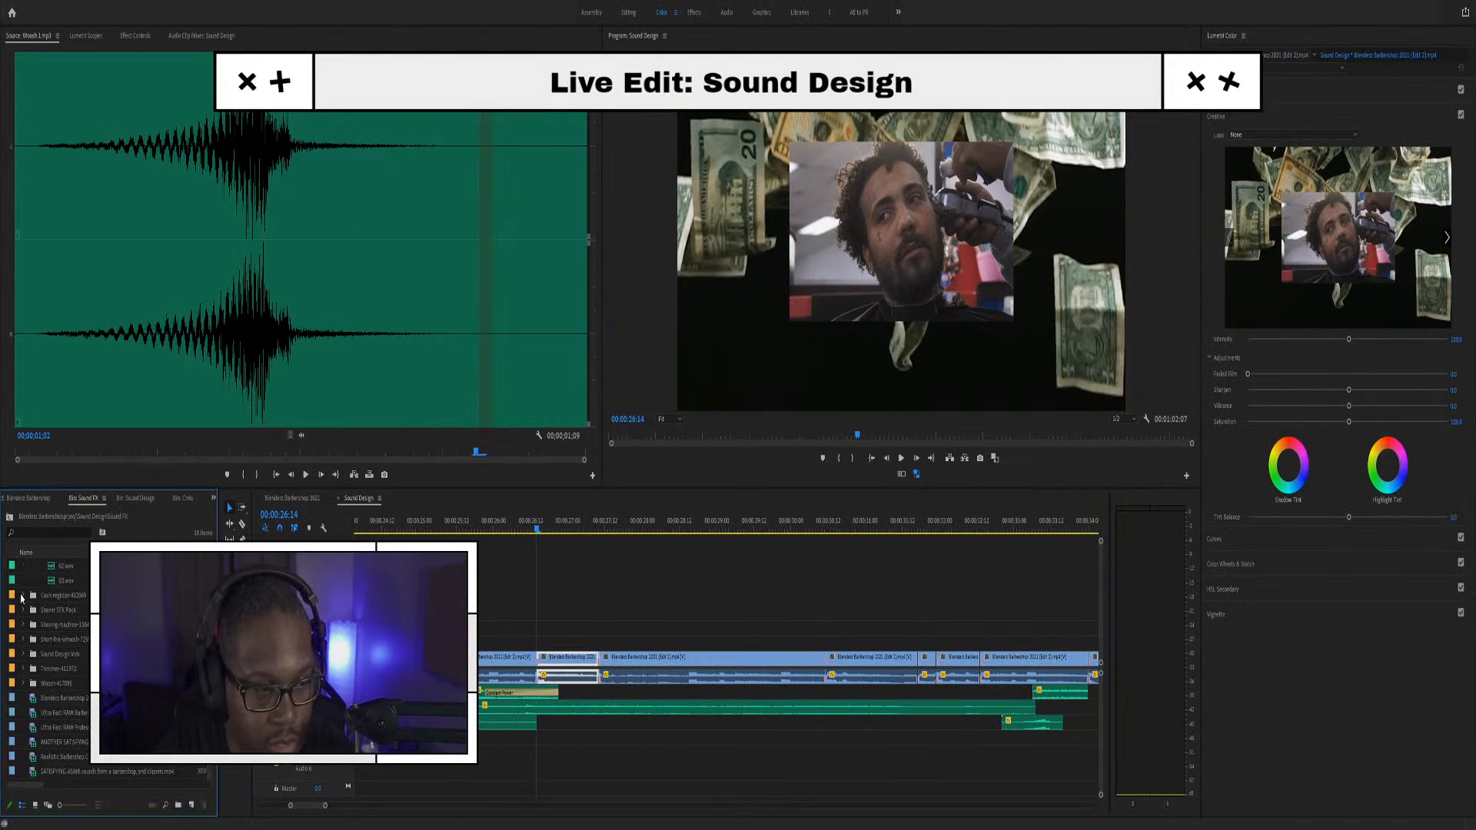
scroll(72, 626, up, 1)
click(32, 581)
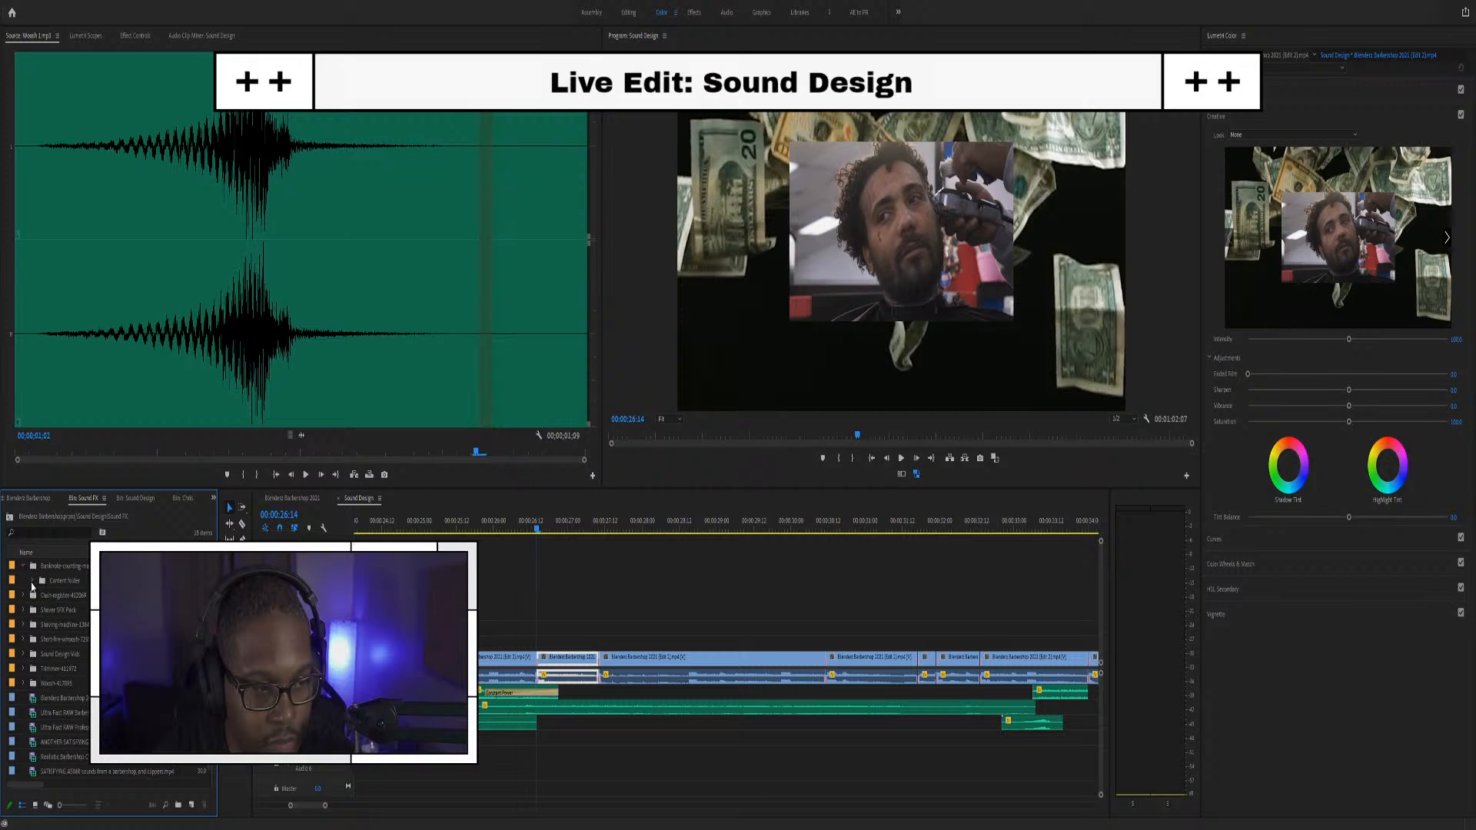
click(24, 568)
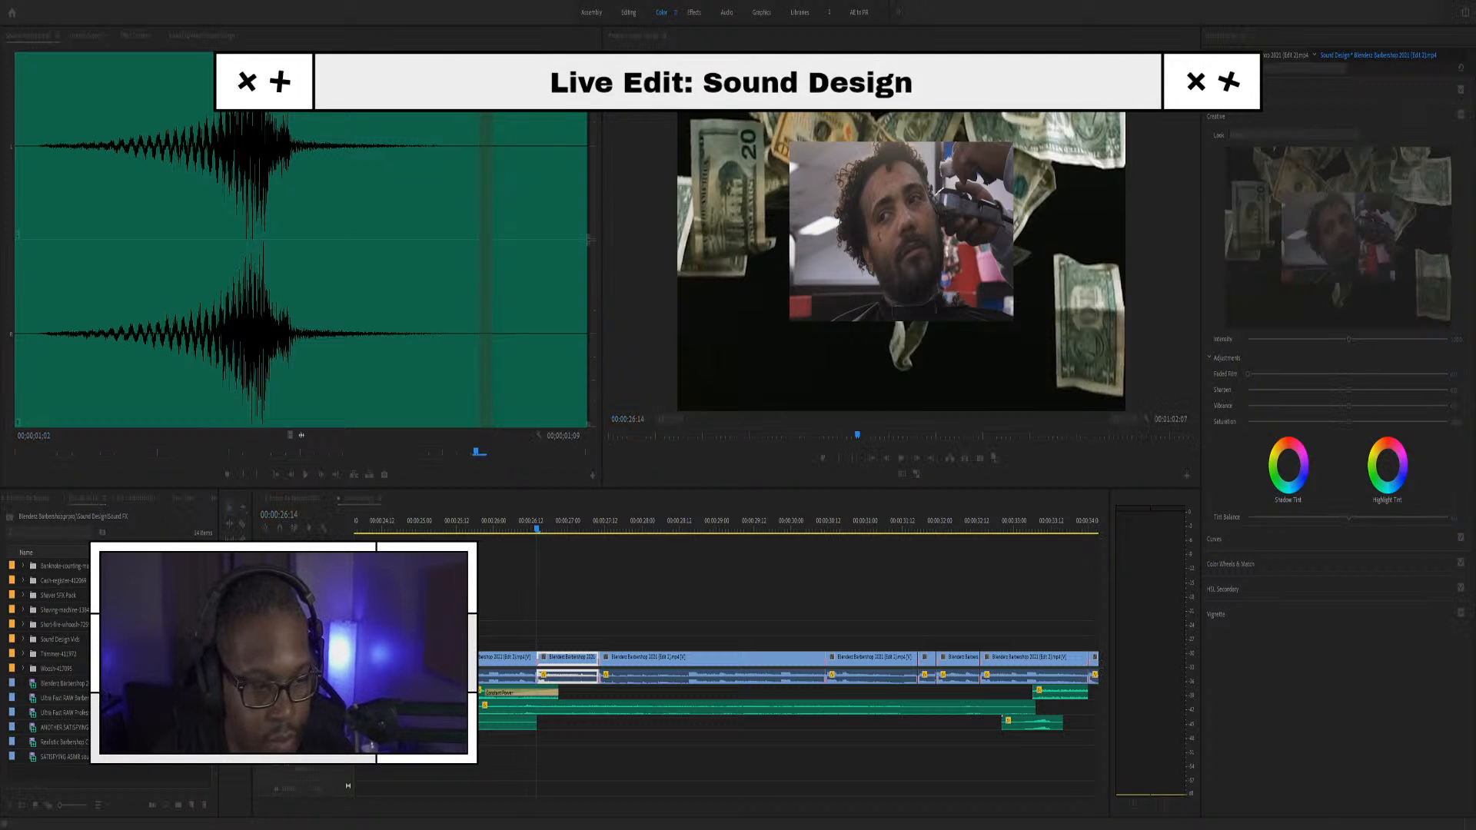
key(Right)
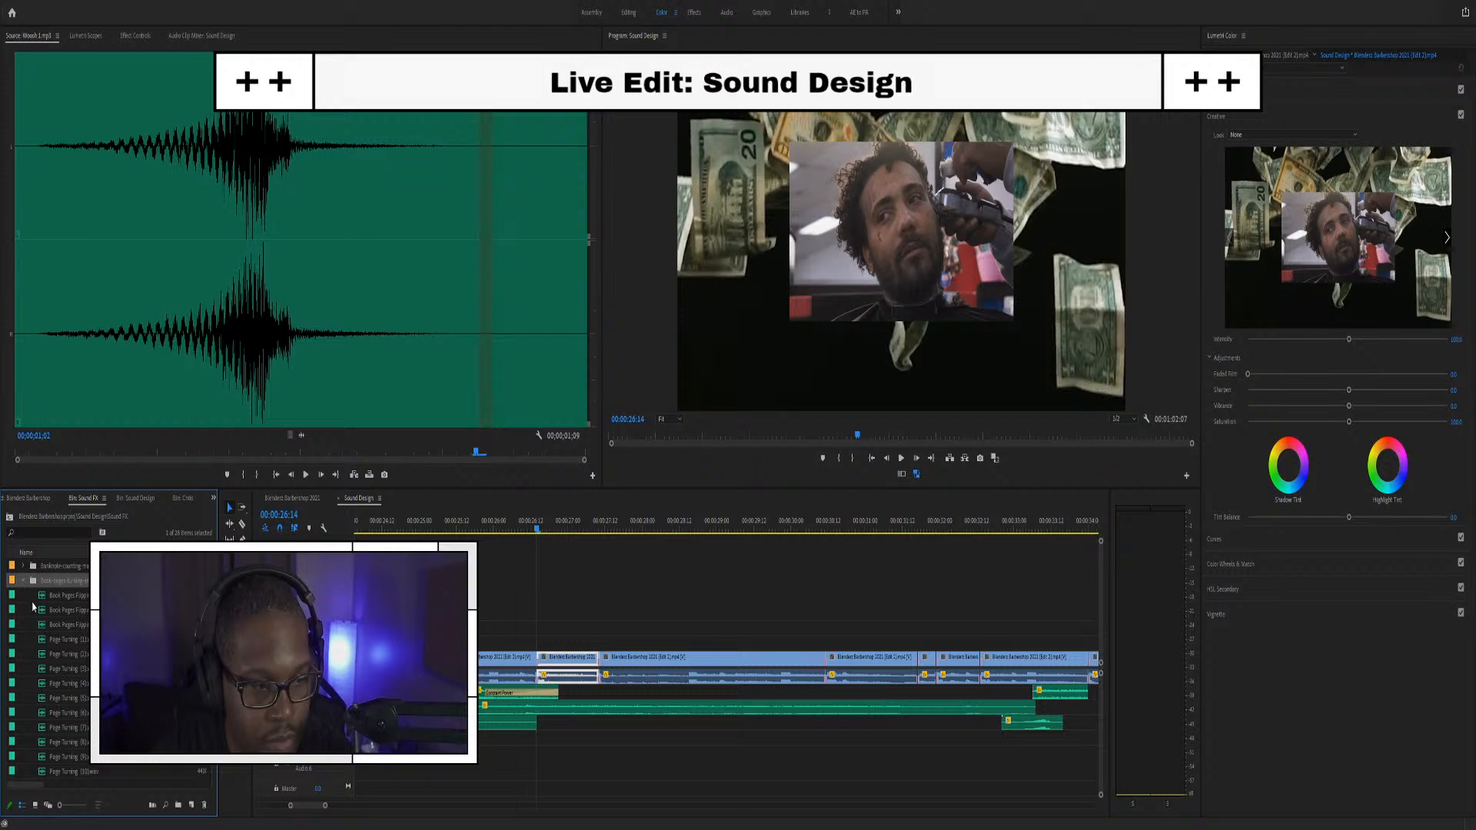
Audition the first Page Turning sound and the last Book Pages Flipping sound from the book-pages-turning folder
scroll(34, 607, down, 1)
double_click(44, 629)
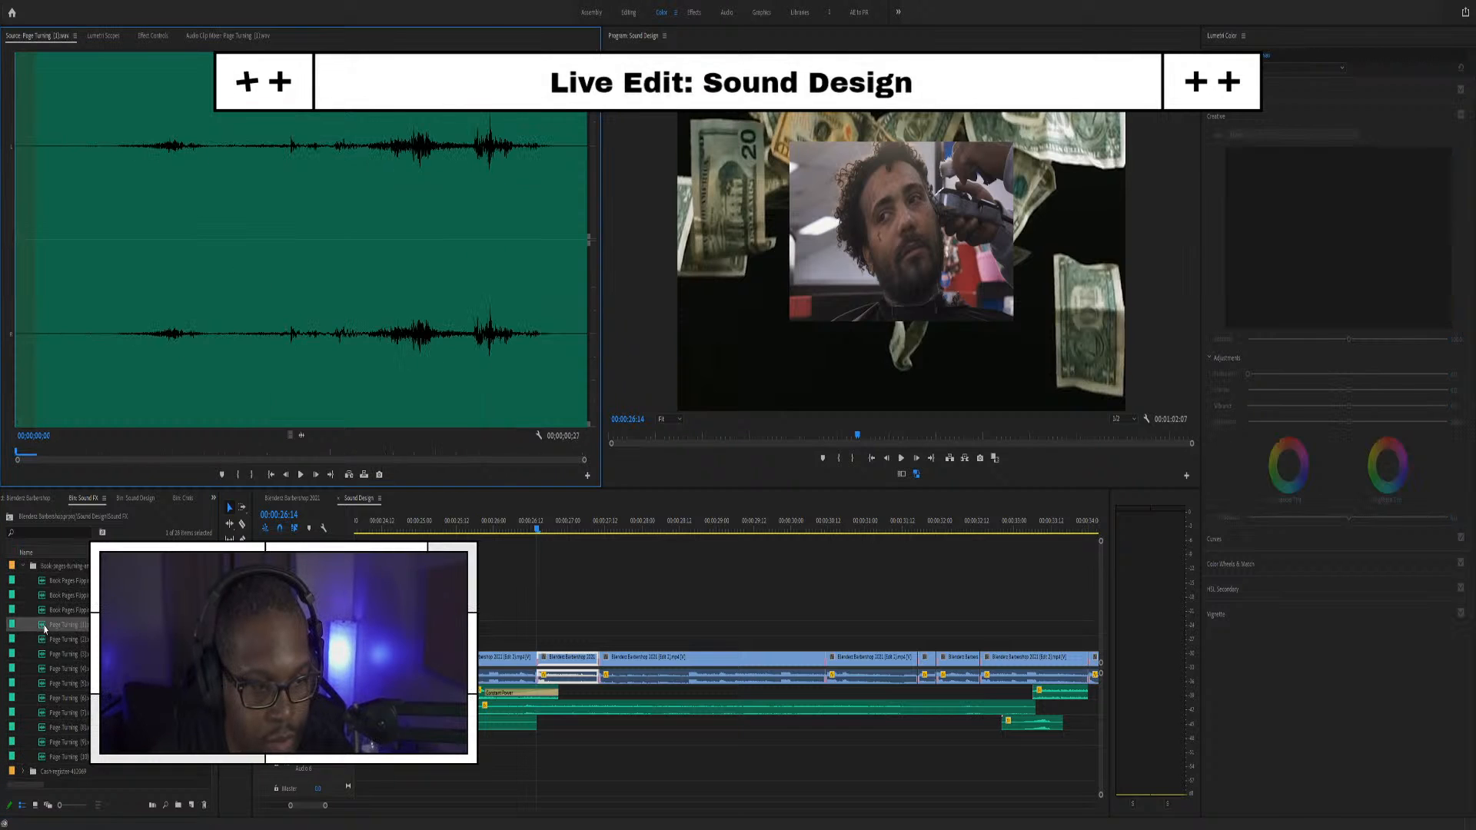
key(space)
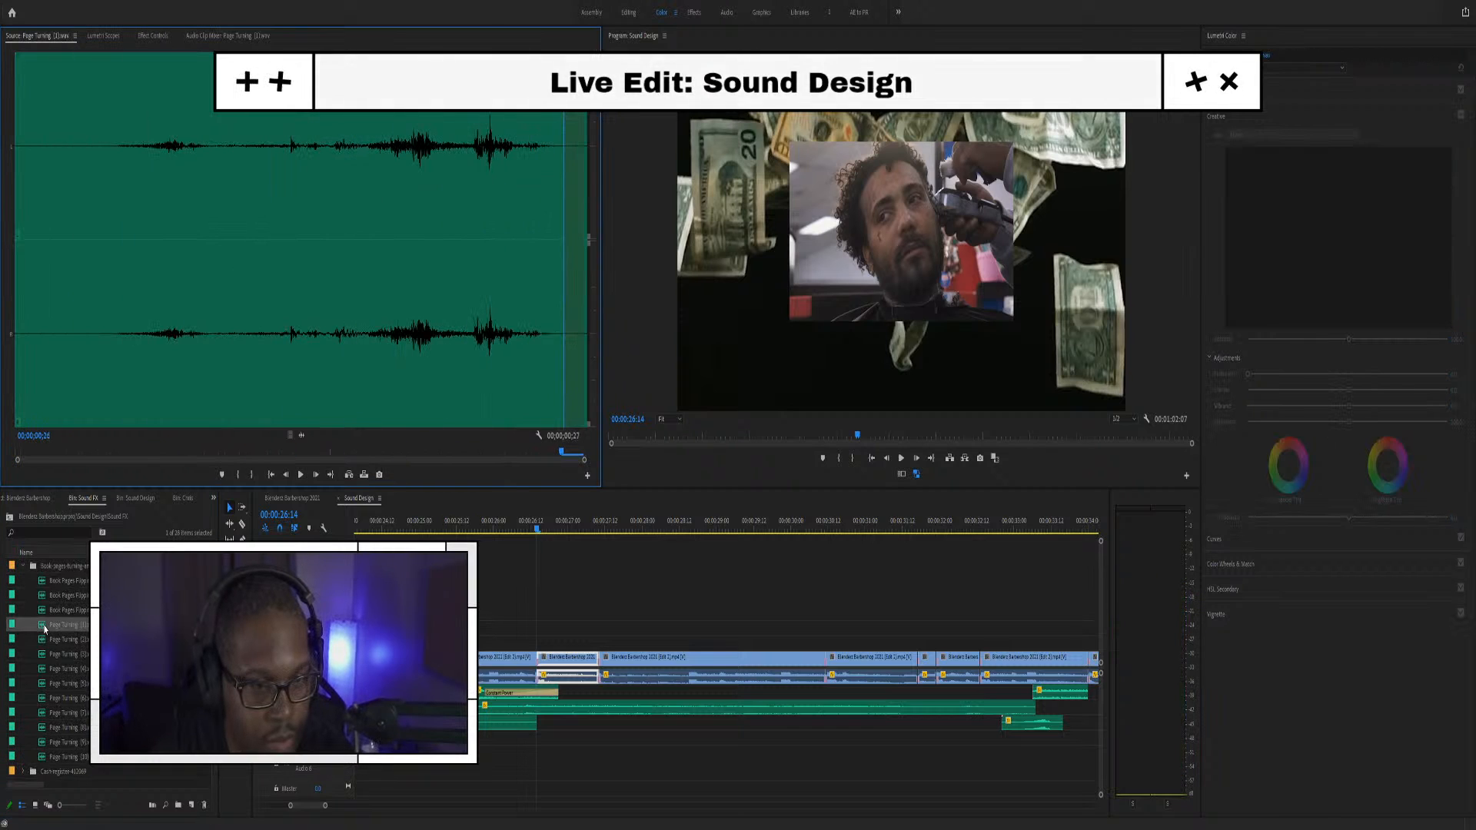
double_click(46, 614)
key(space)
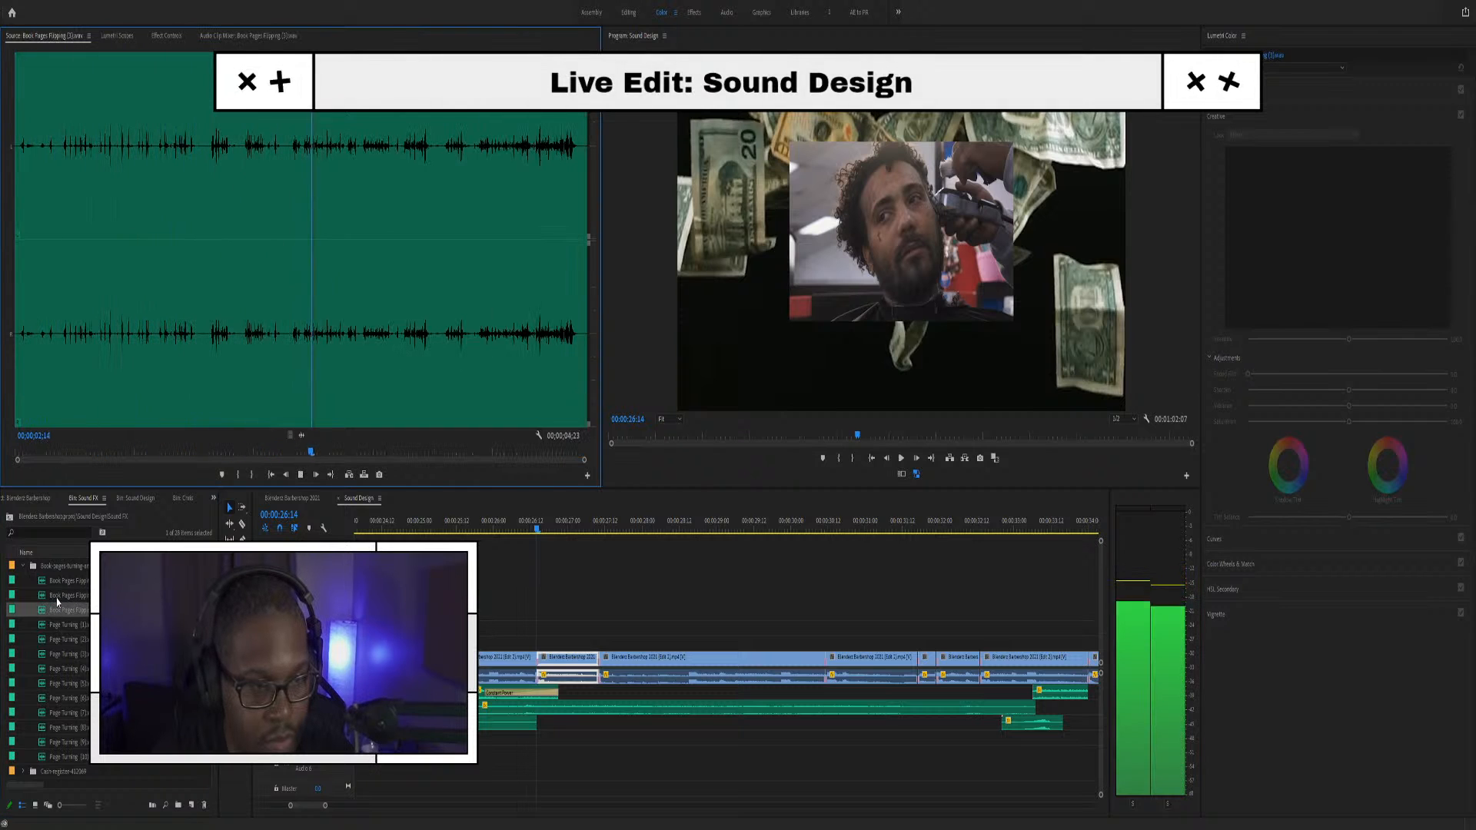
Mark an in point just past two seconds into the Book Pages Flipping sound and listen to the selected part
click(288, 455)
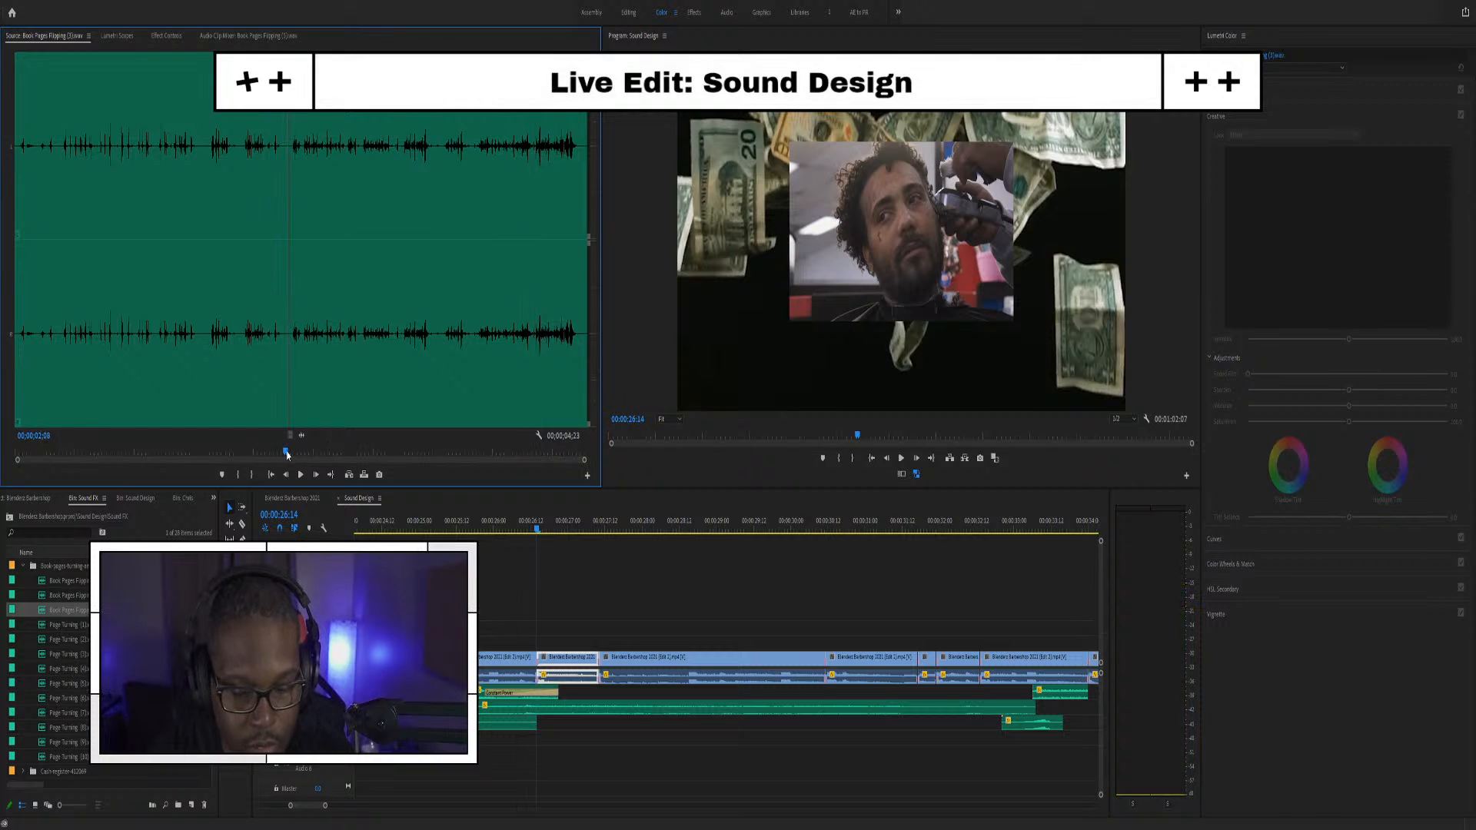
key(i)
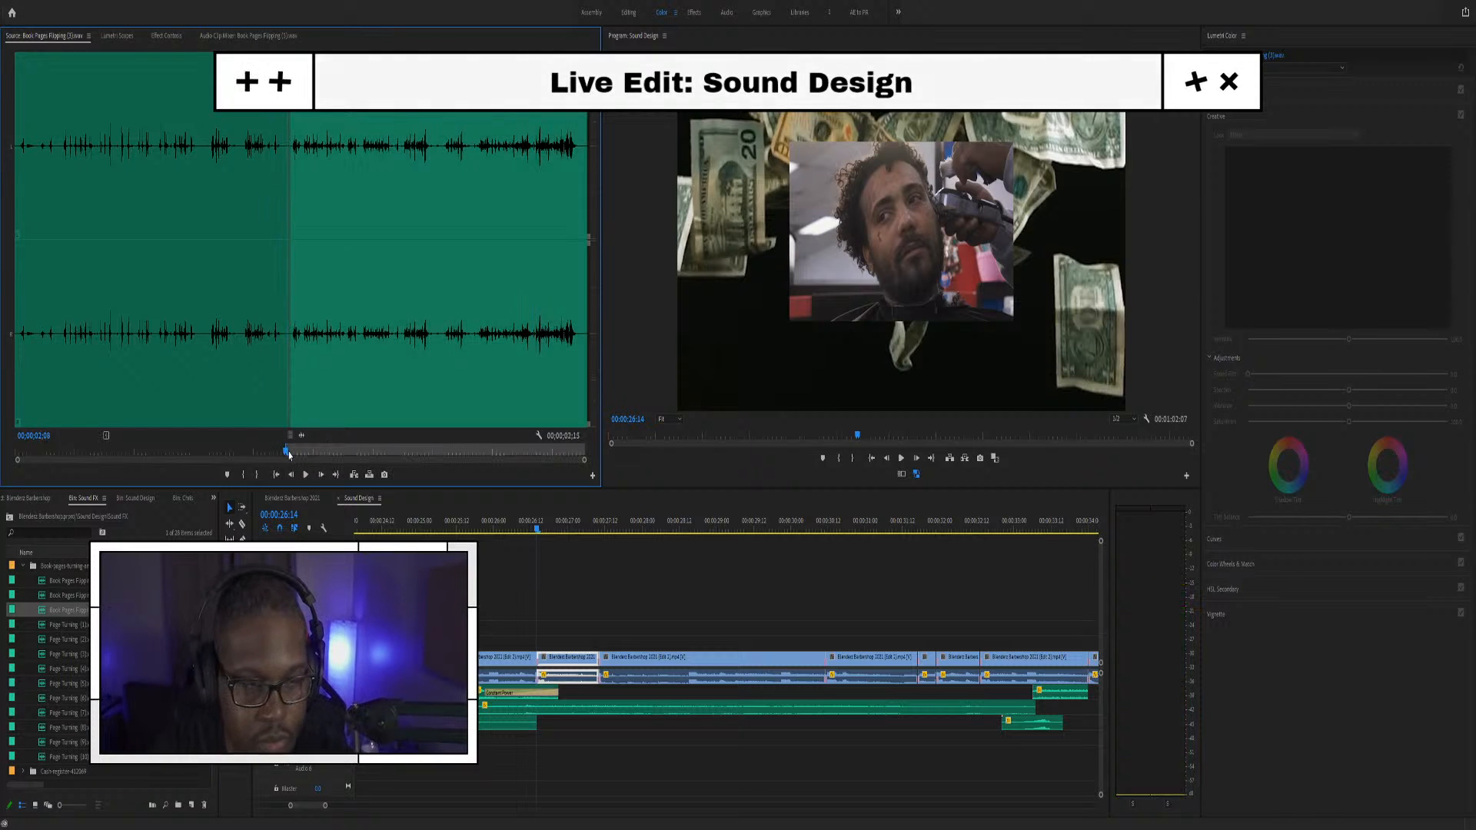
key(space)
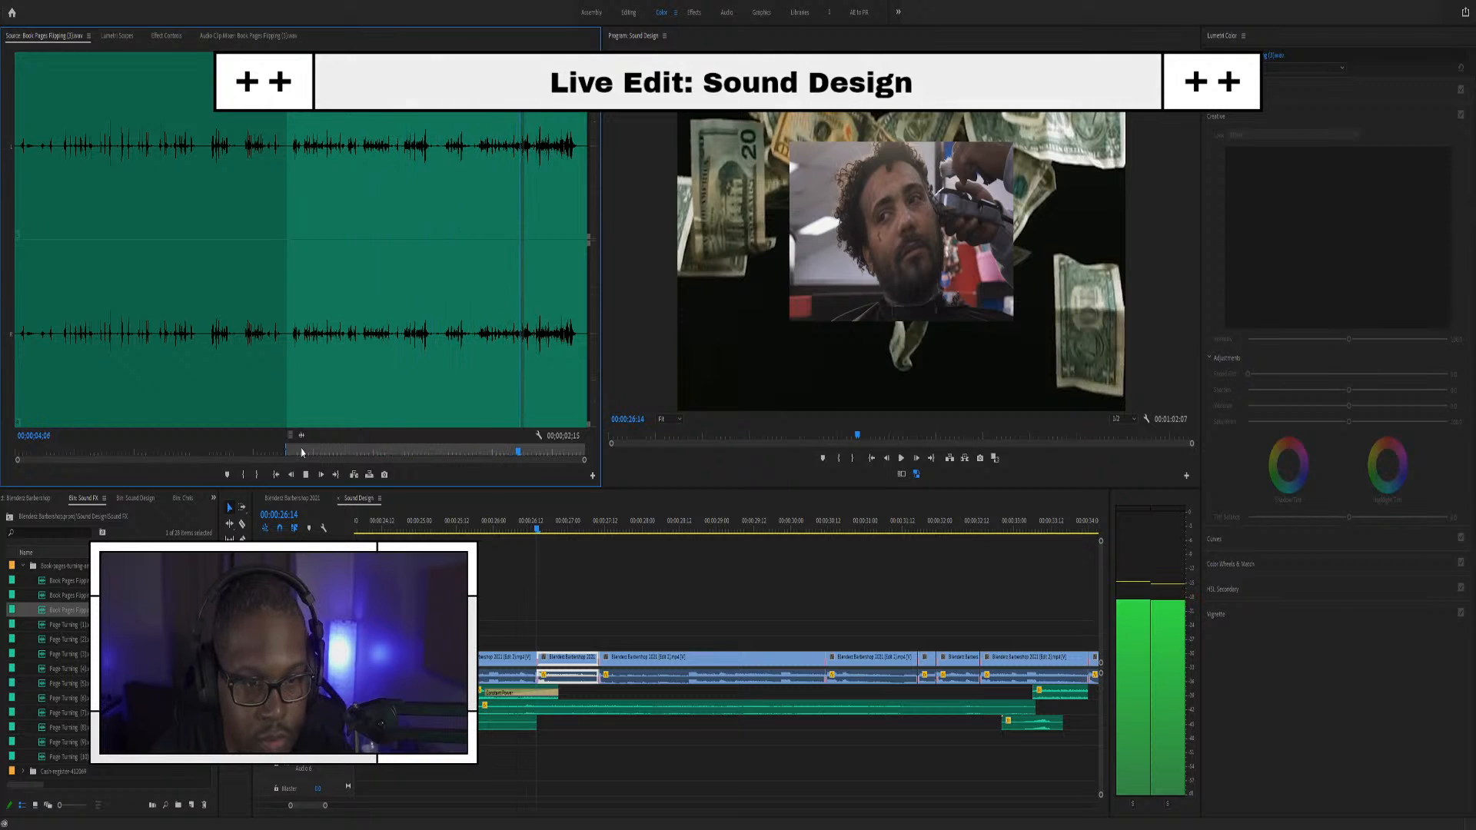
key(space)
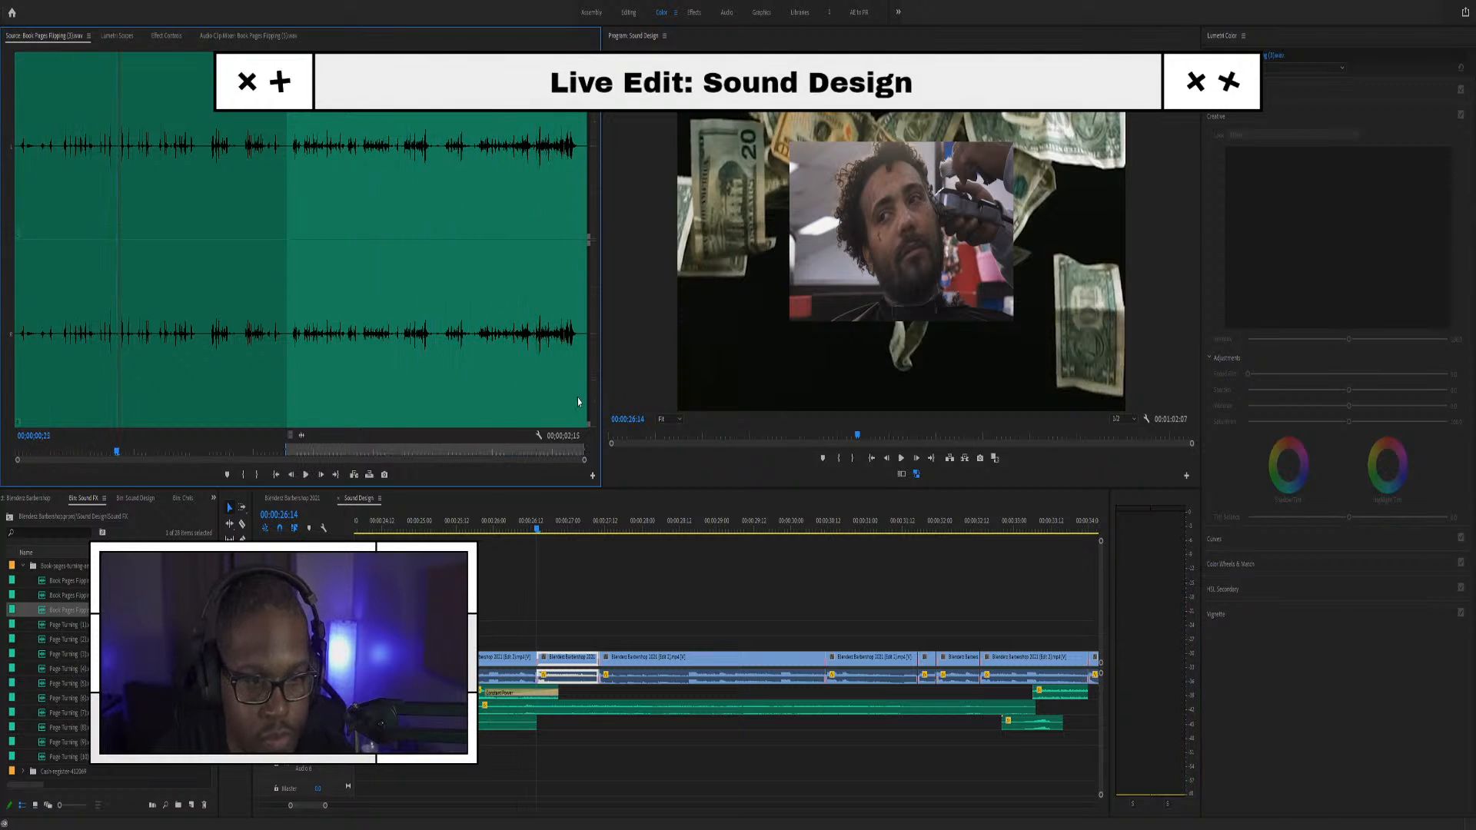
click(574, 451)
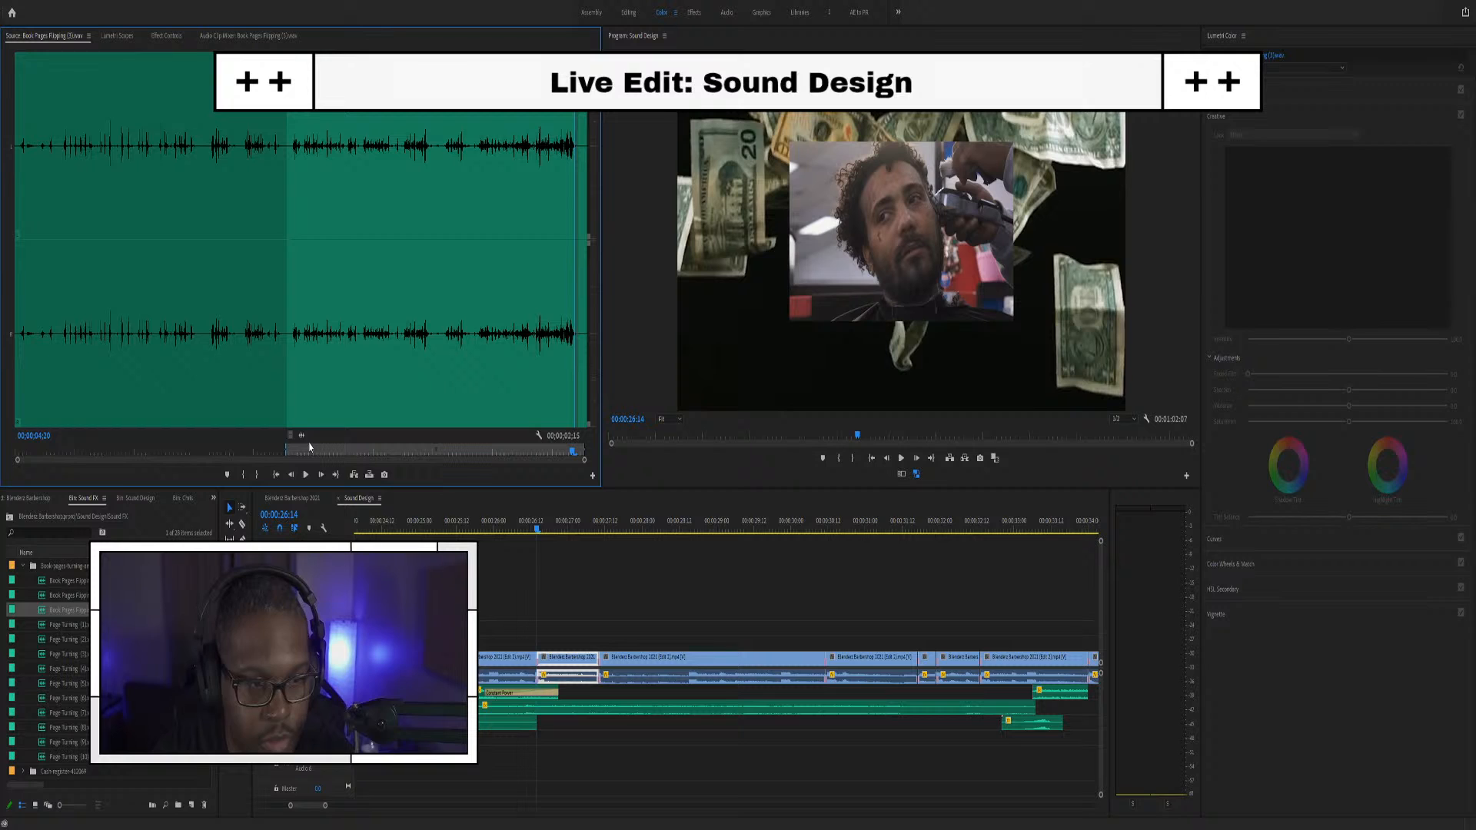
Place the marked Book Pages Flipping sound under the falling-money shot at 00:00:26:14 and trim its end to the shot's cut
drag(492, 613, 540, 723)
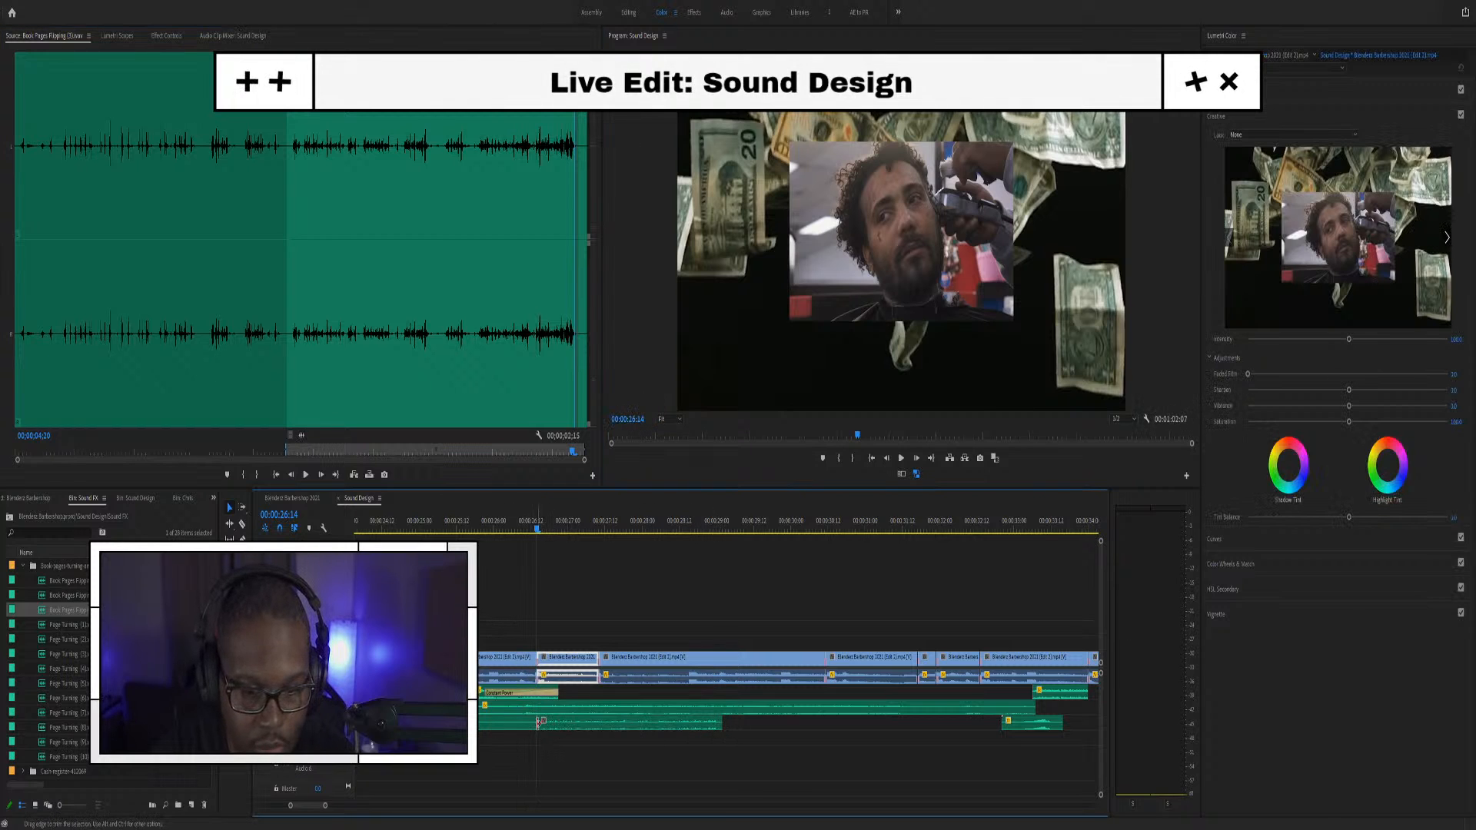
mouse_move(540, 726)
mouse_down()
mouse_move(584, 724)
mouse_move(559, 723)
mouse_up()
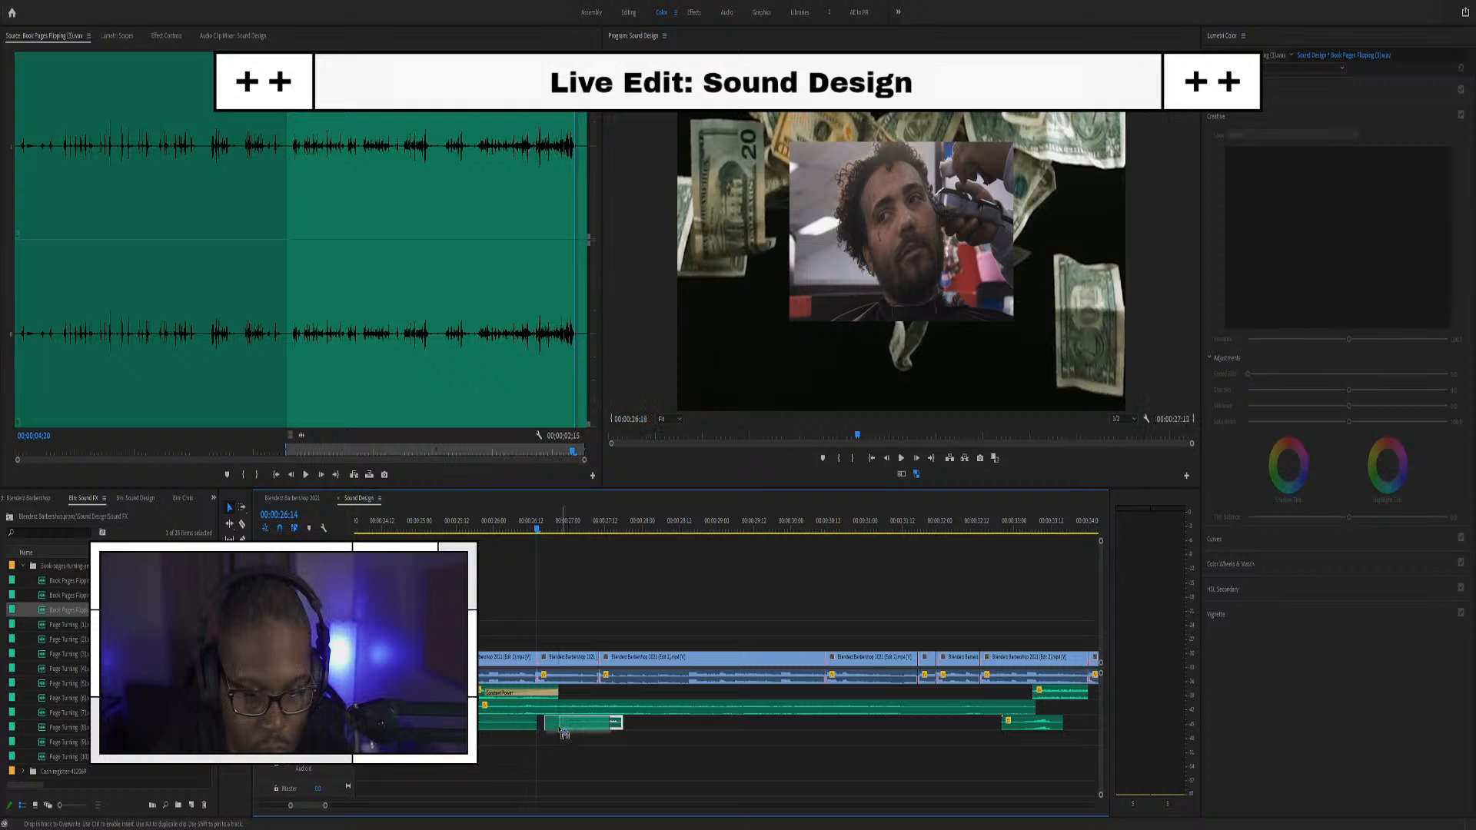
Play the falling-money passage several times, starting from about 00:00:25:17, to judge the page-flipping sound's timing and level
click(472, 526)
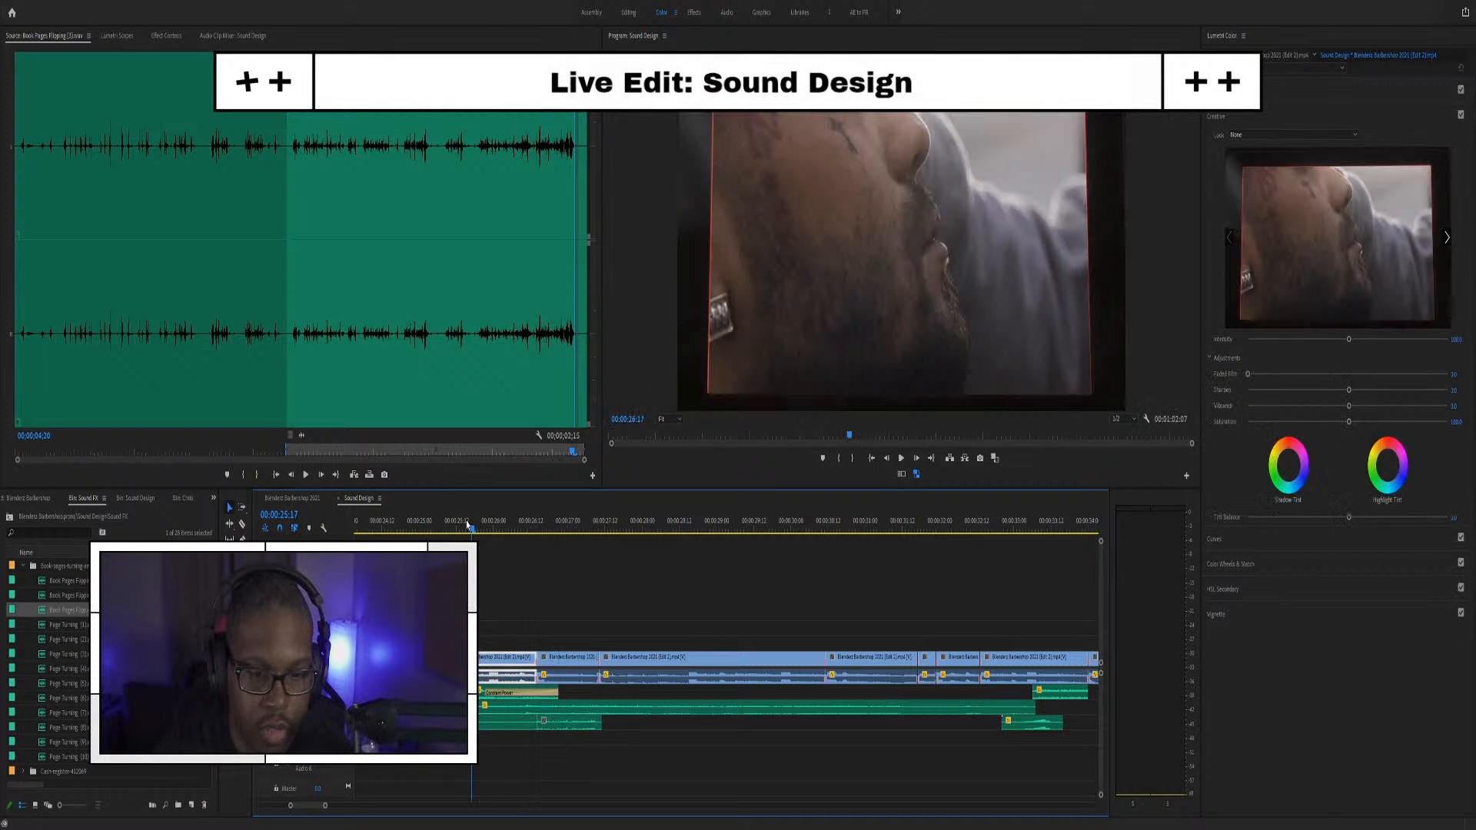
key(space)
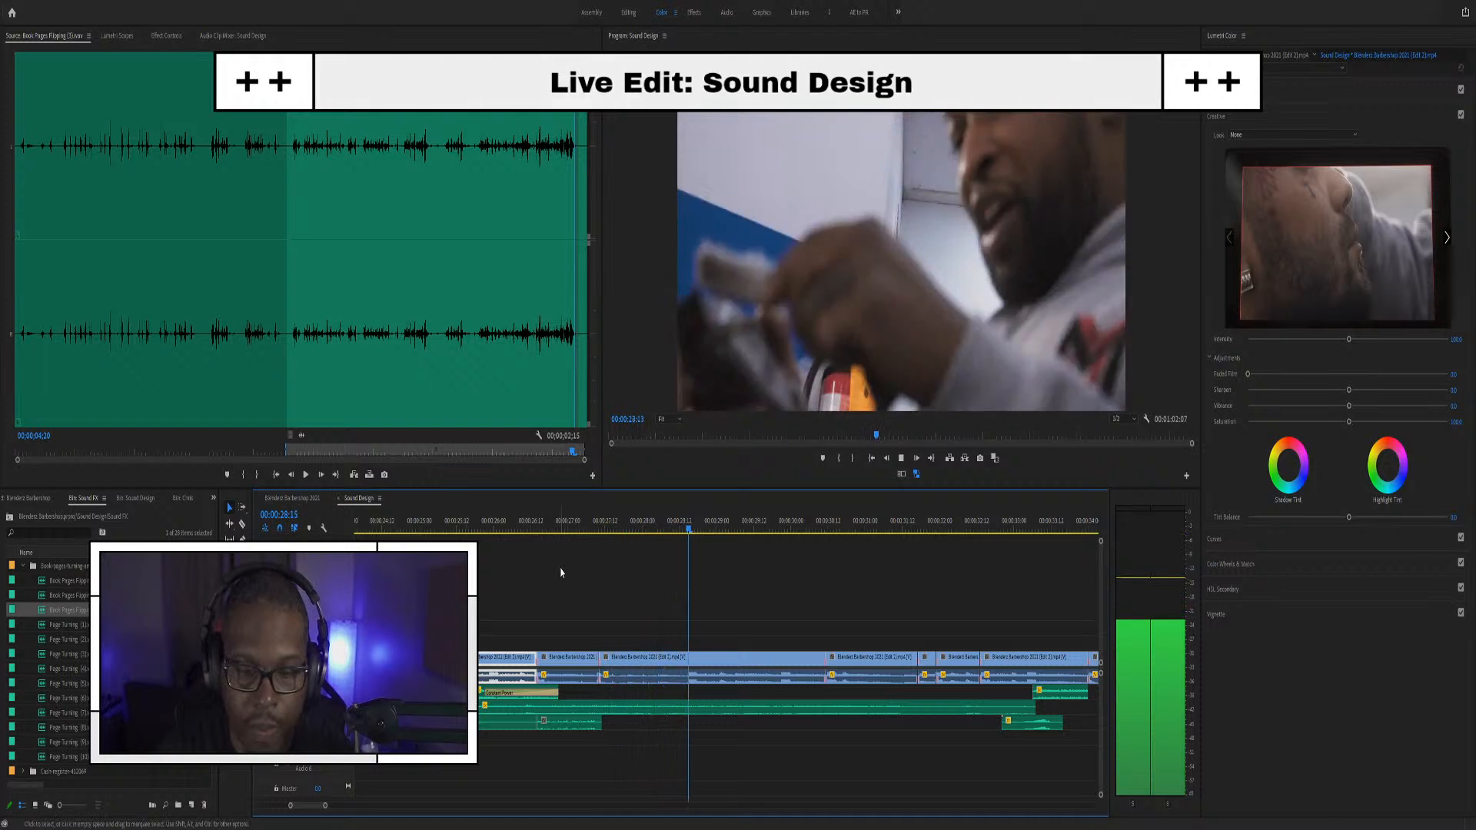
key(space)
click(455, 529)
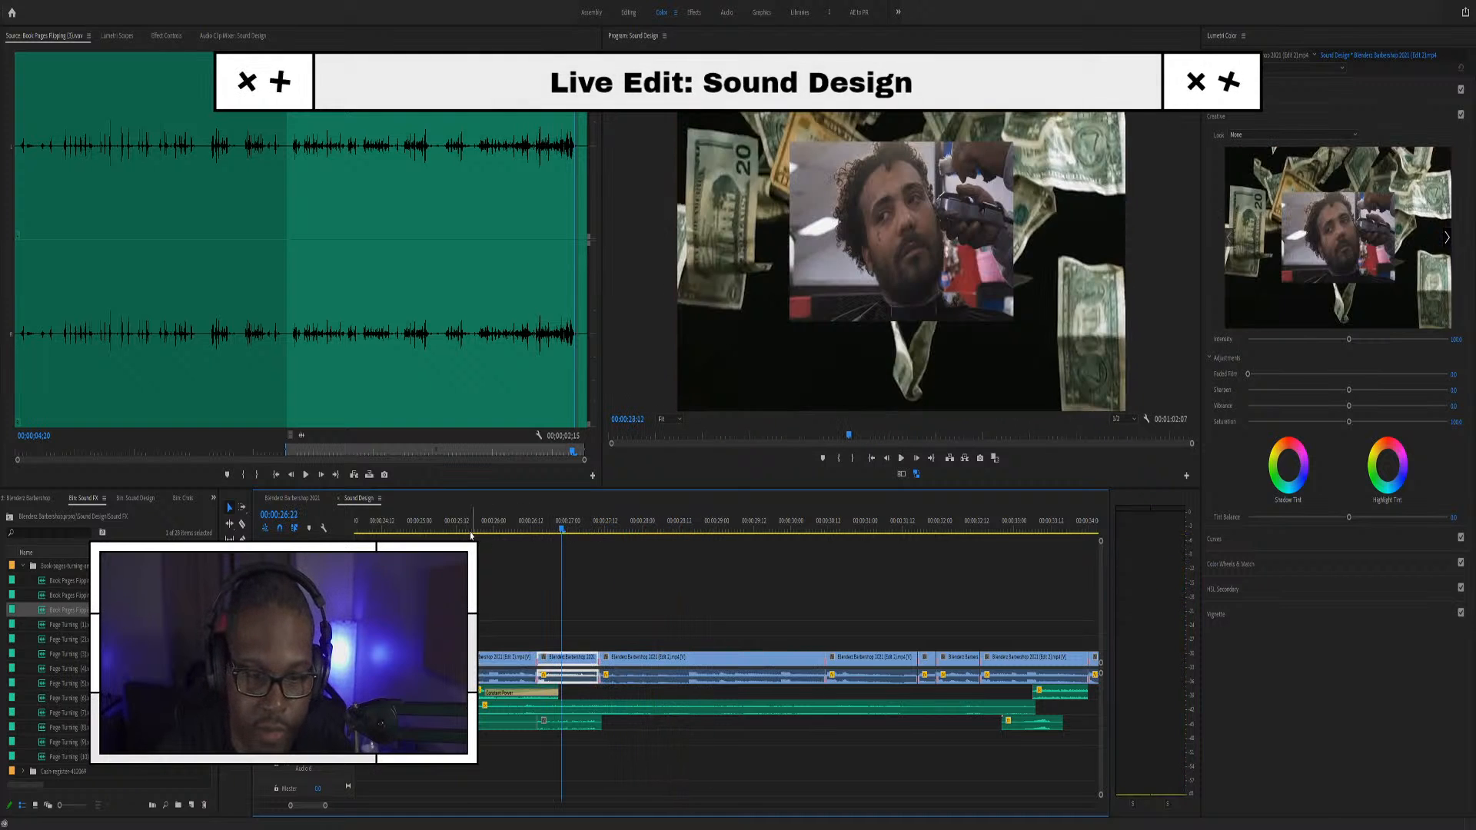
key(space)
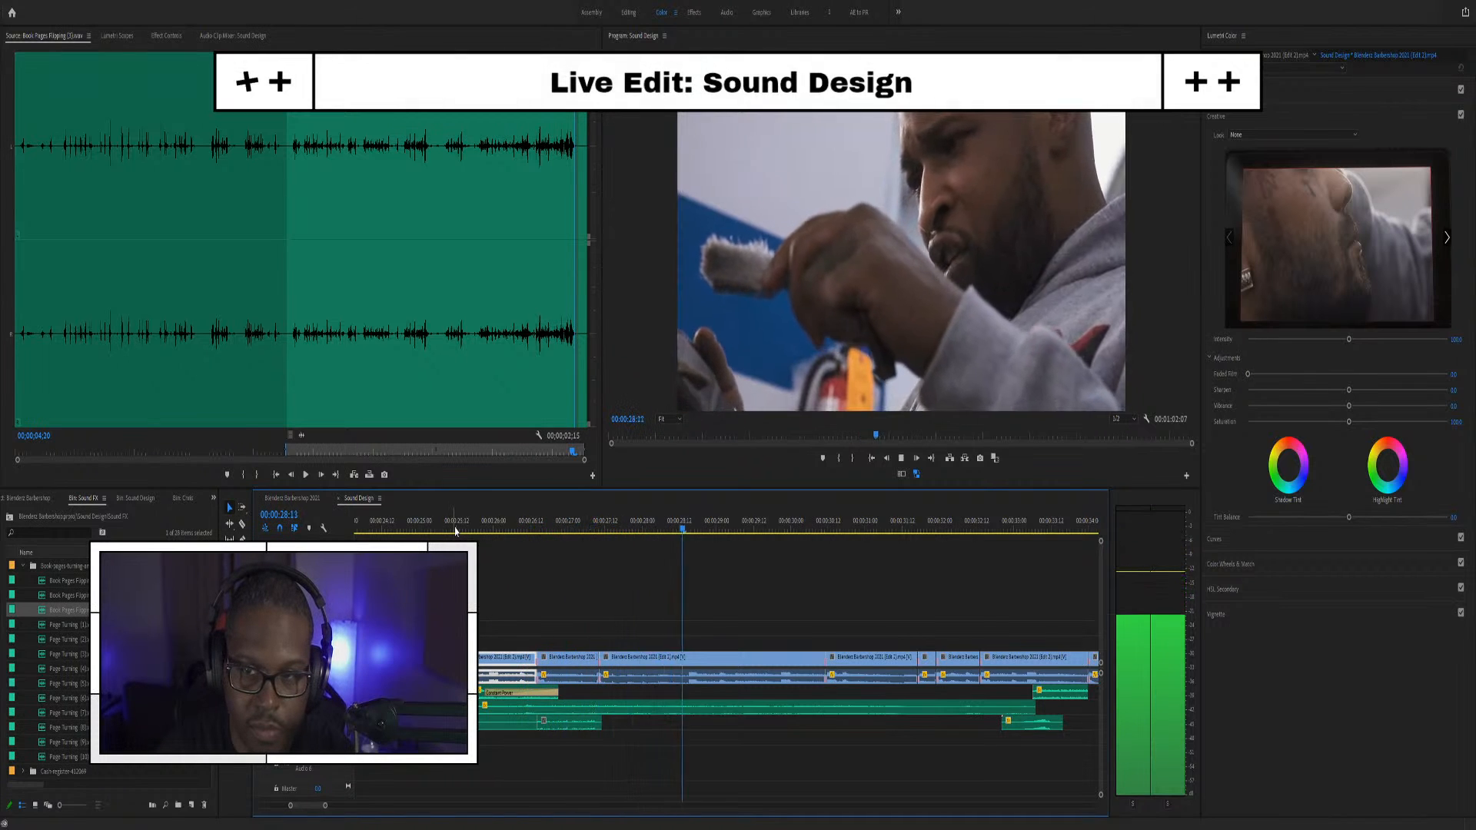
key(space)
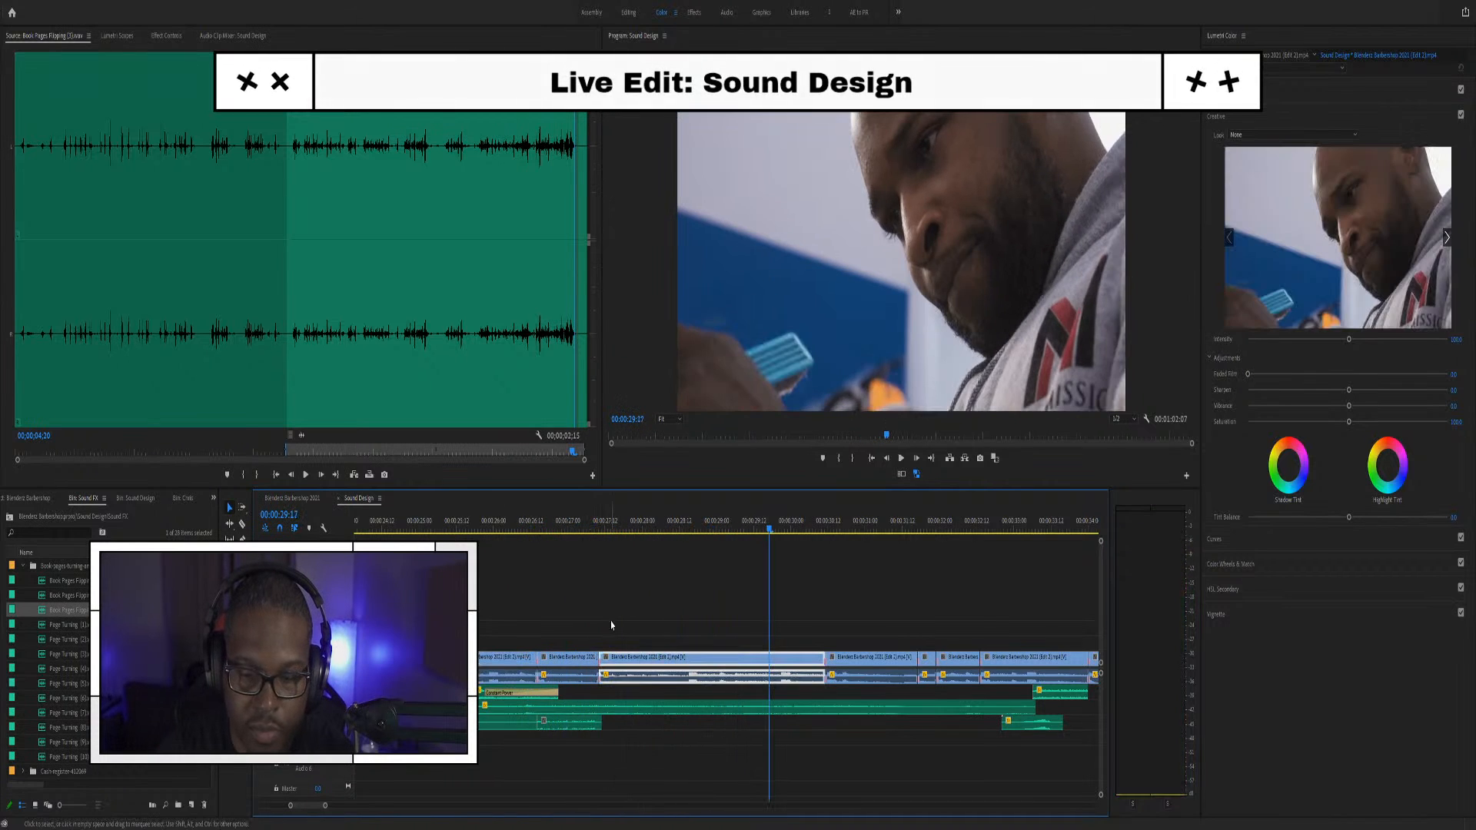
click(567, 522)
key(space)
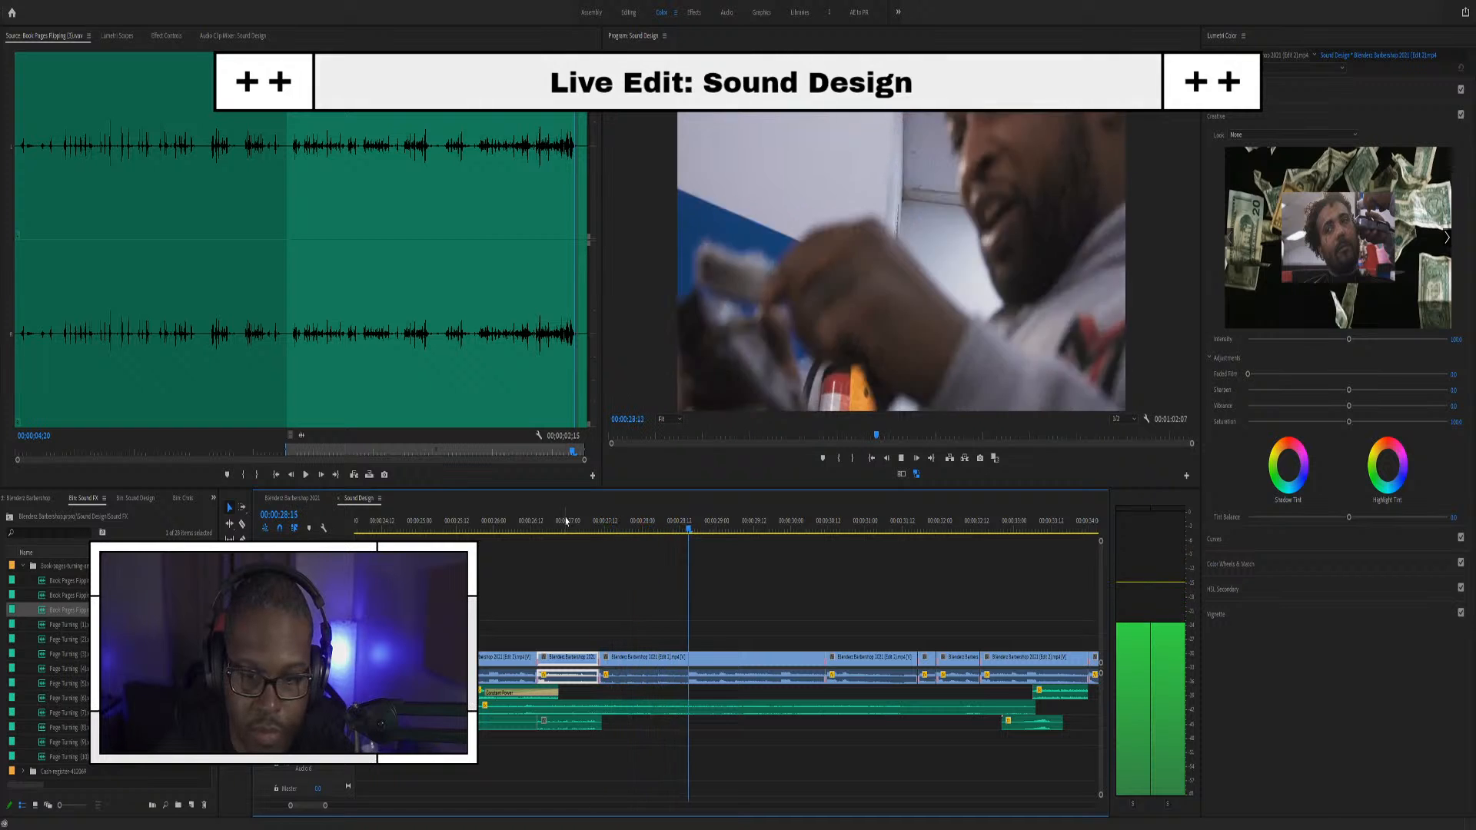
Stop playback at 00:00:28:15, collapse the book-pages folder, and undo the insertion that split the barber's brush clip
key(space)
click(691, 528)
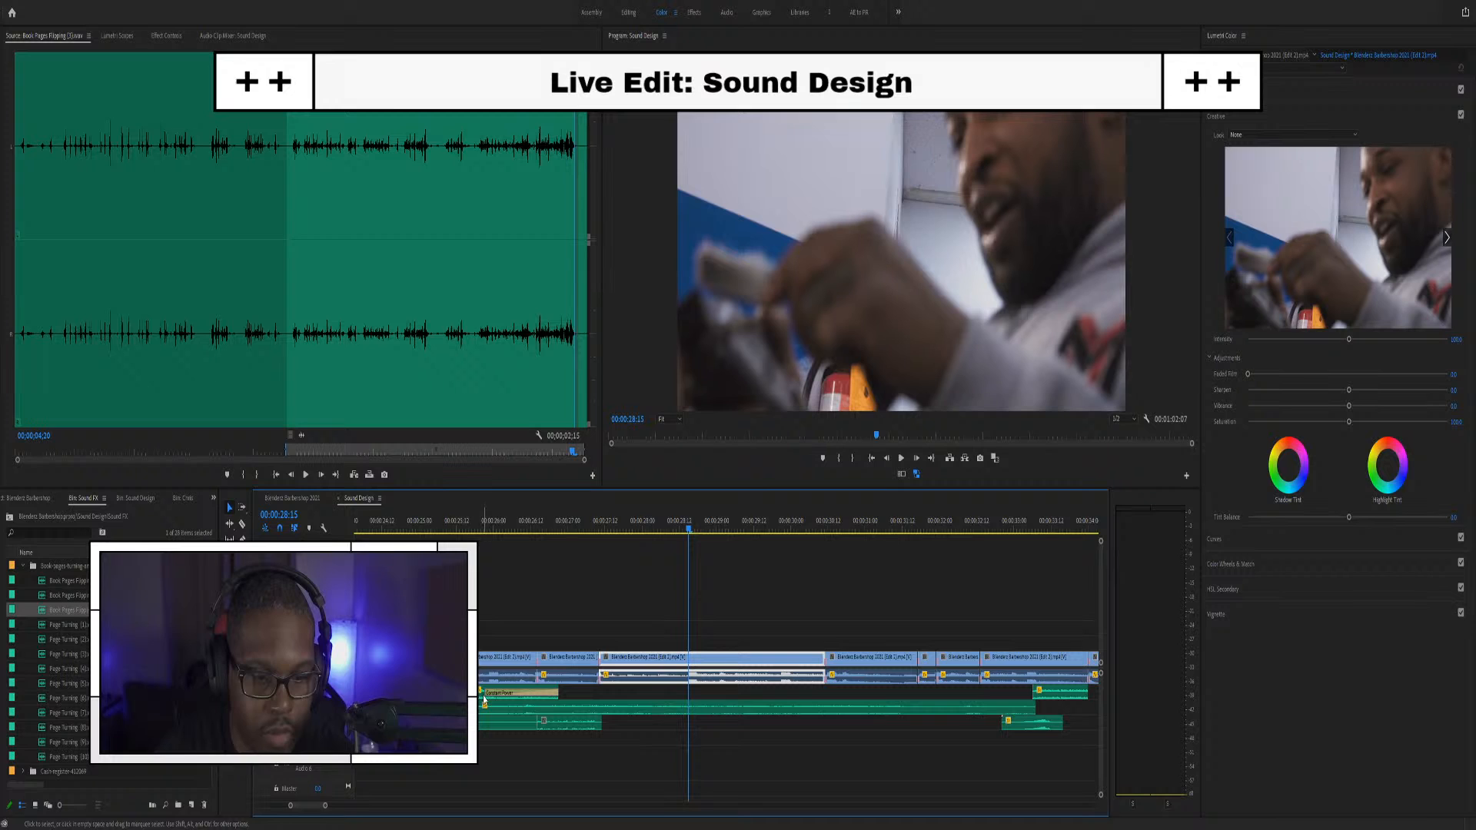
click(24, 566)
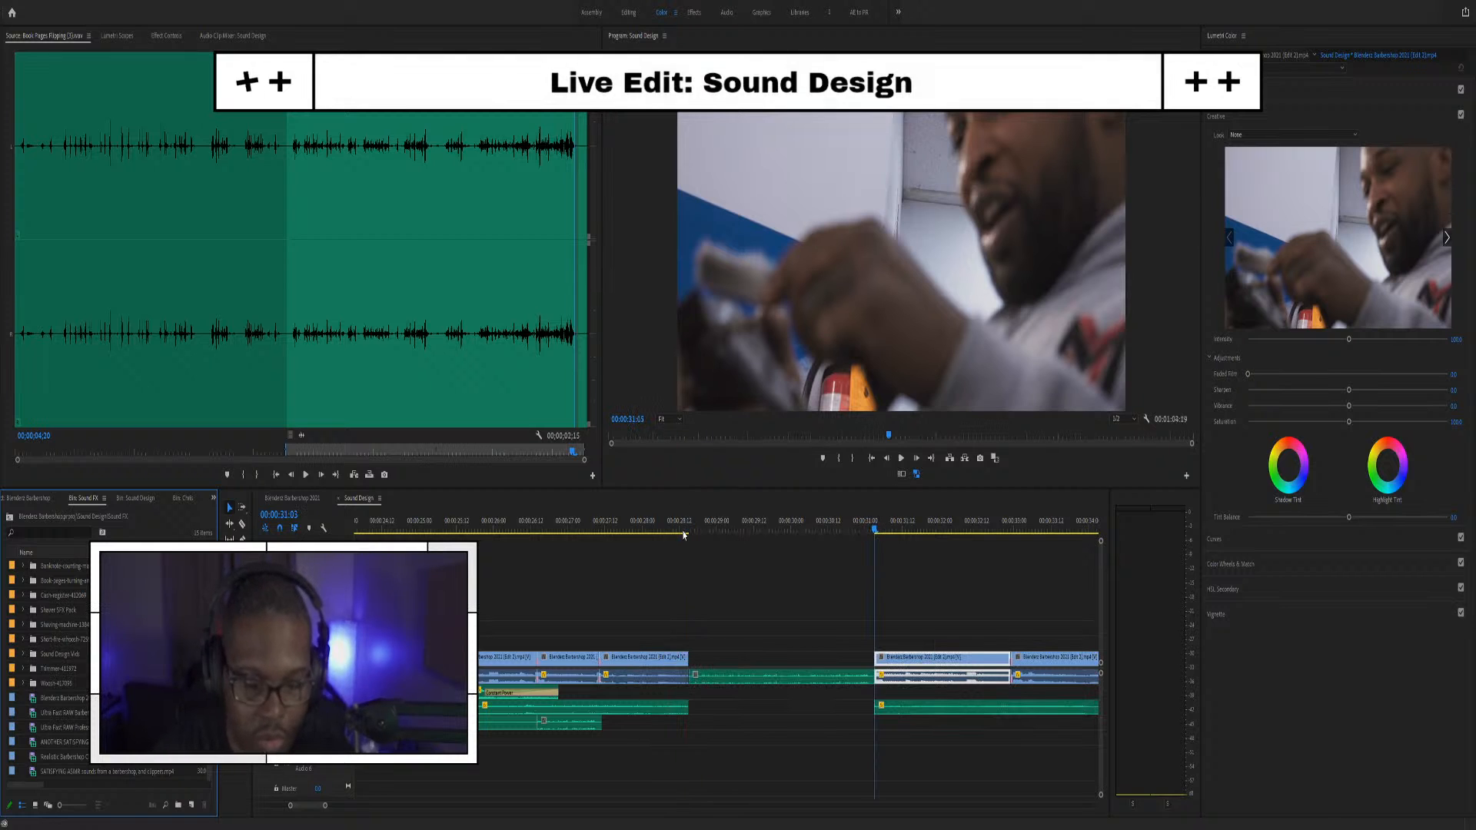
key(ctrl+z)
Add clip markers to the barber's brush shot at 00:00:28:15 and 00:00:29:21, and return the playhead to the first one
click(690, 661)
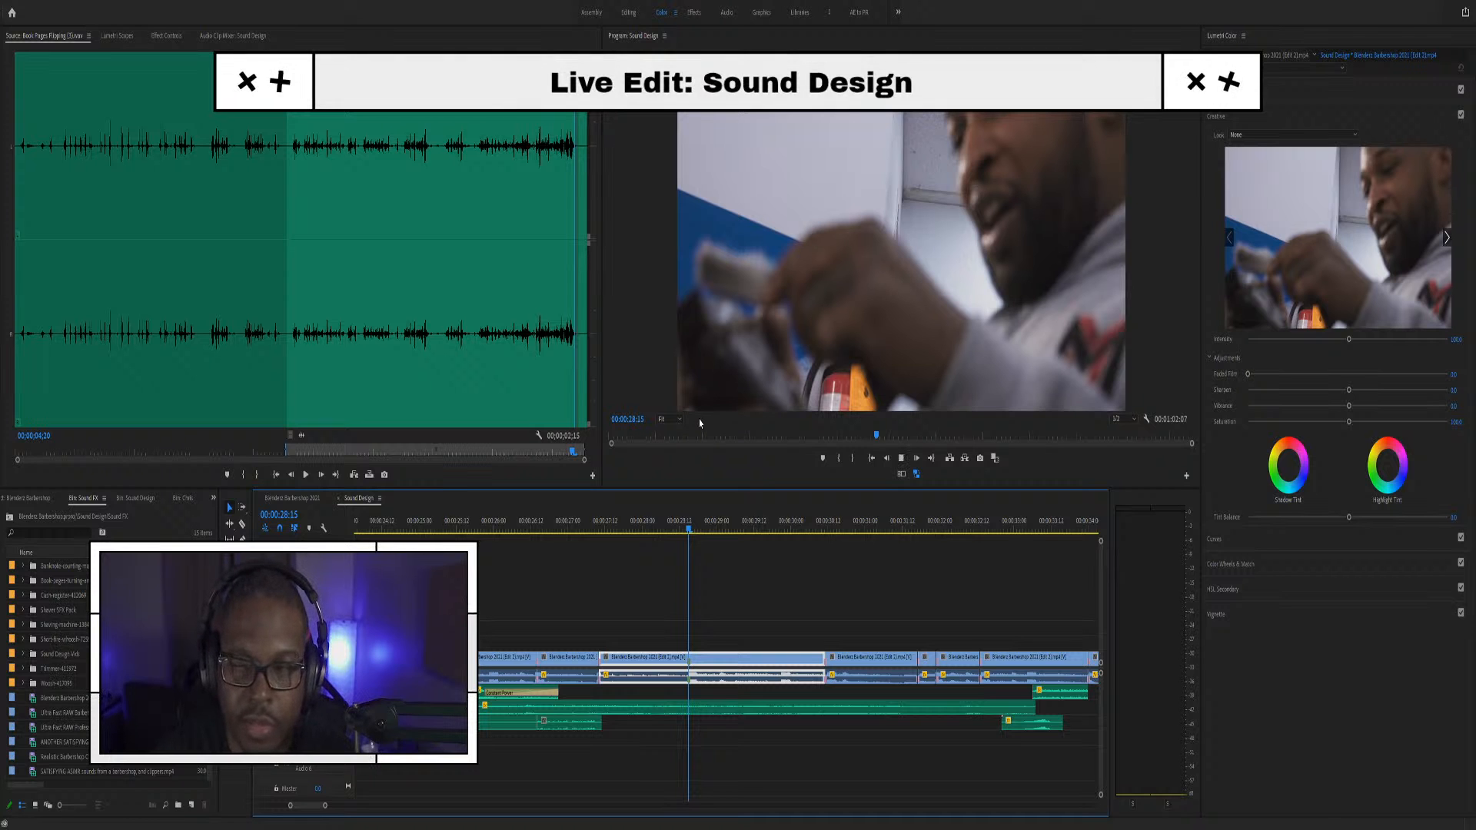
key(space)
key(space)
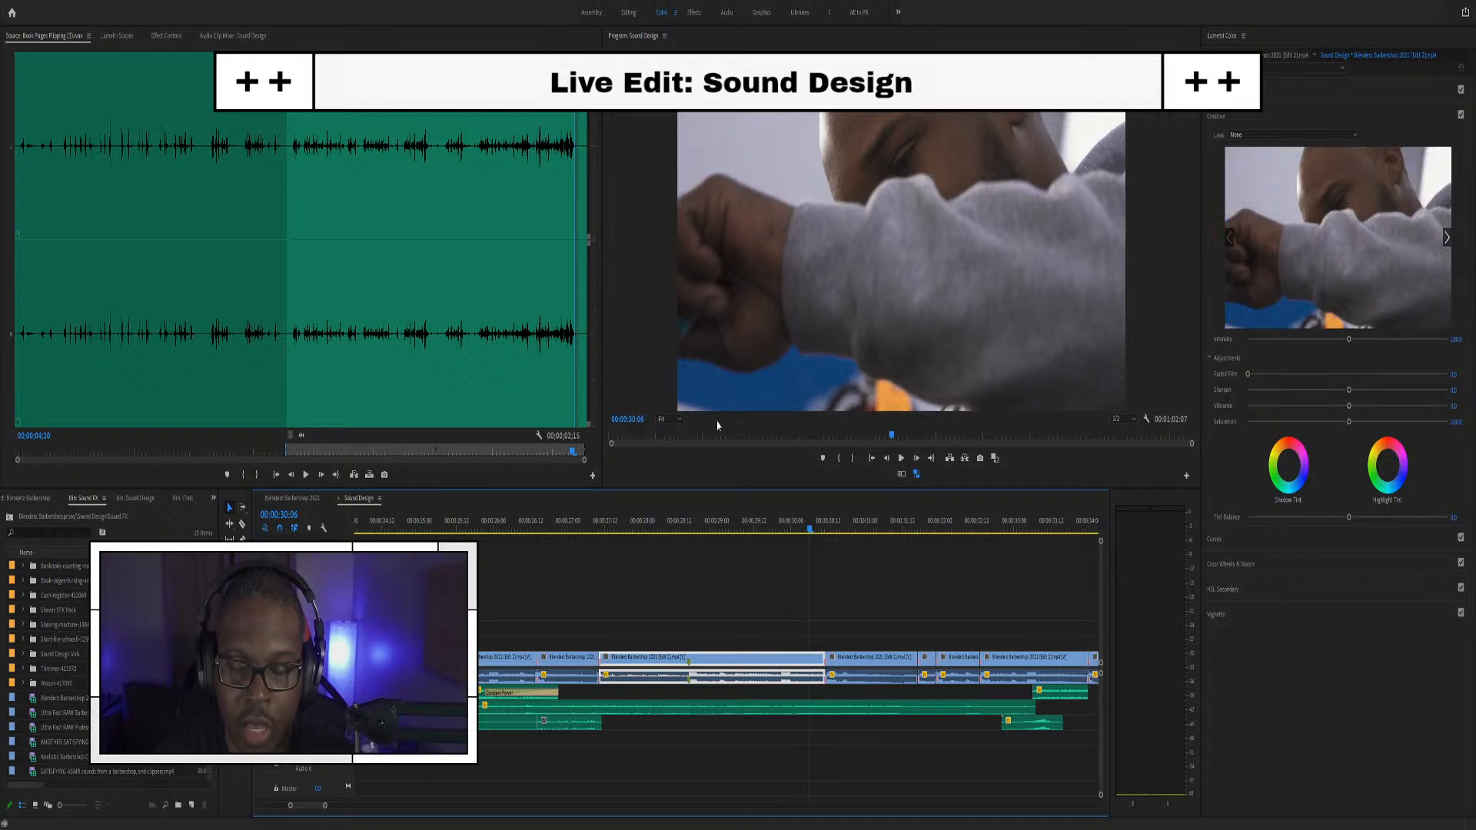
drag(757, 529, 781, 526)
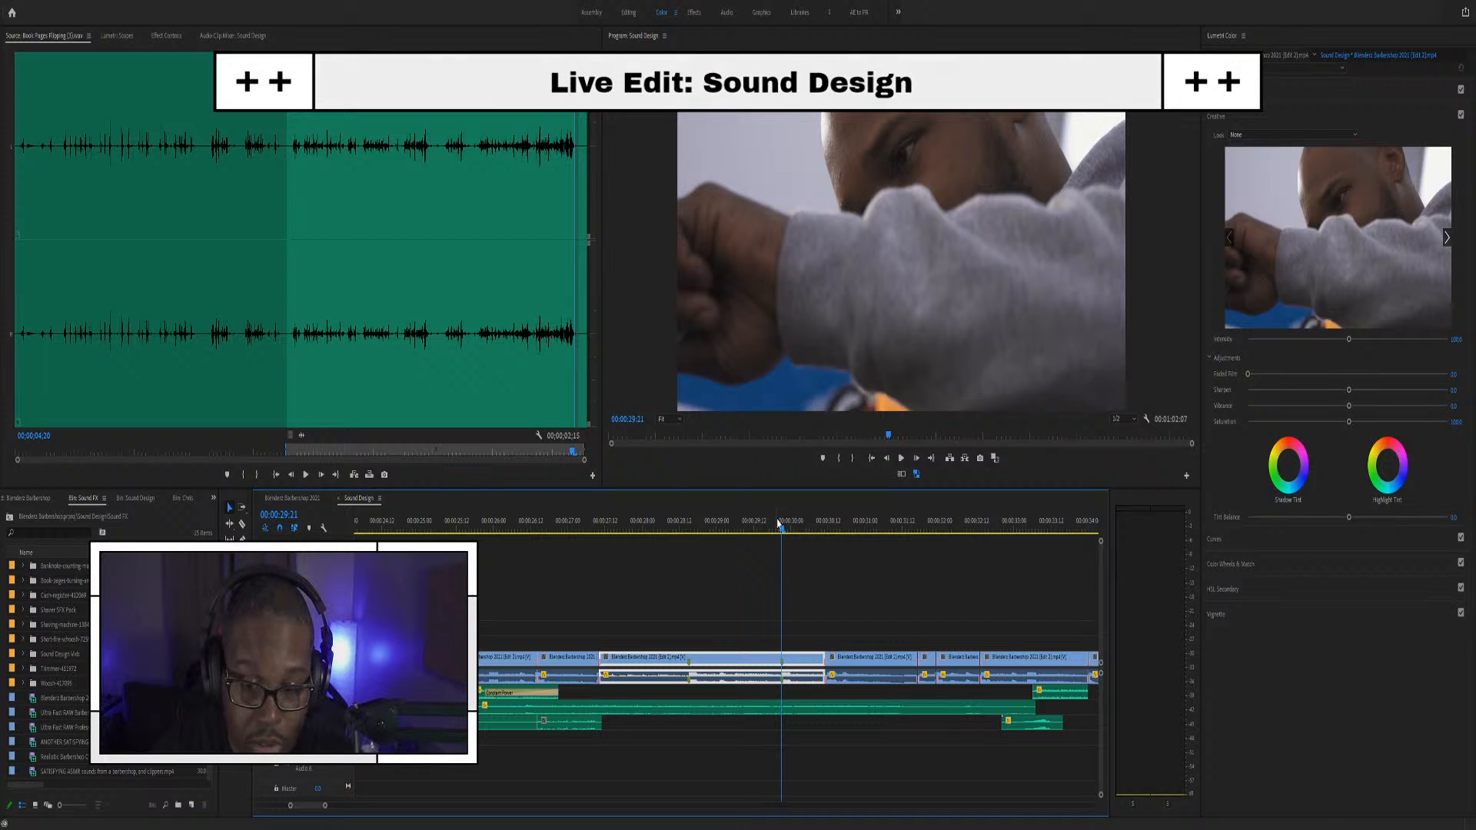
drag(696, 529, 682, 534)
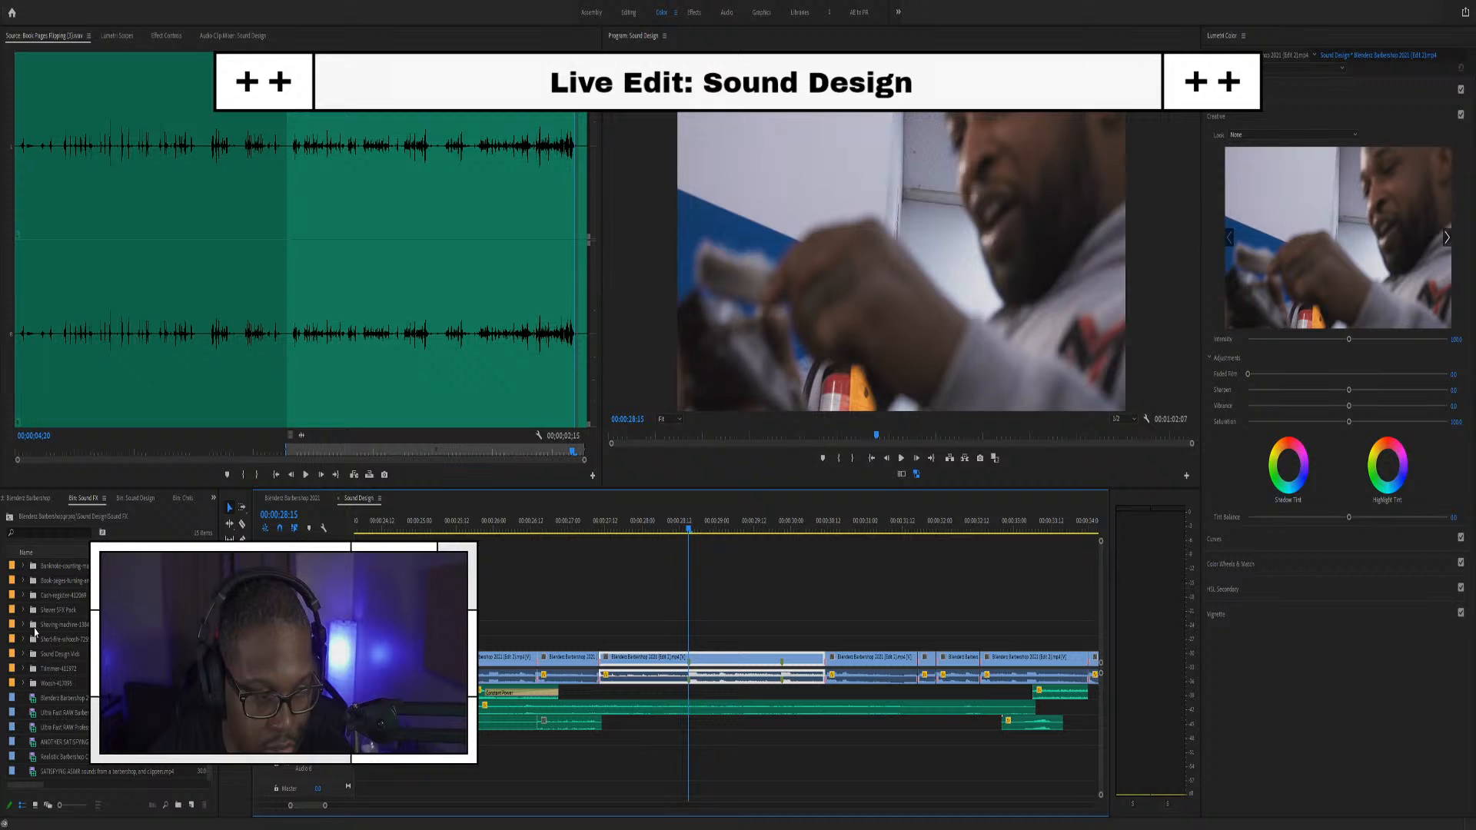
Look through the Woosh folder, and audition the 03 Short Fire Whoosh sound from the short-fire-whoosh folder
click(24, 683)
scroll(73, 721, down, 2)
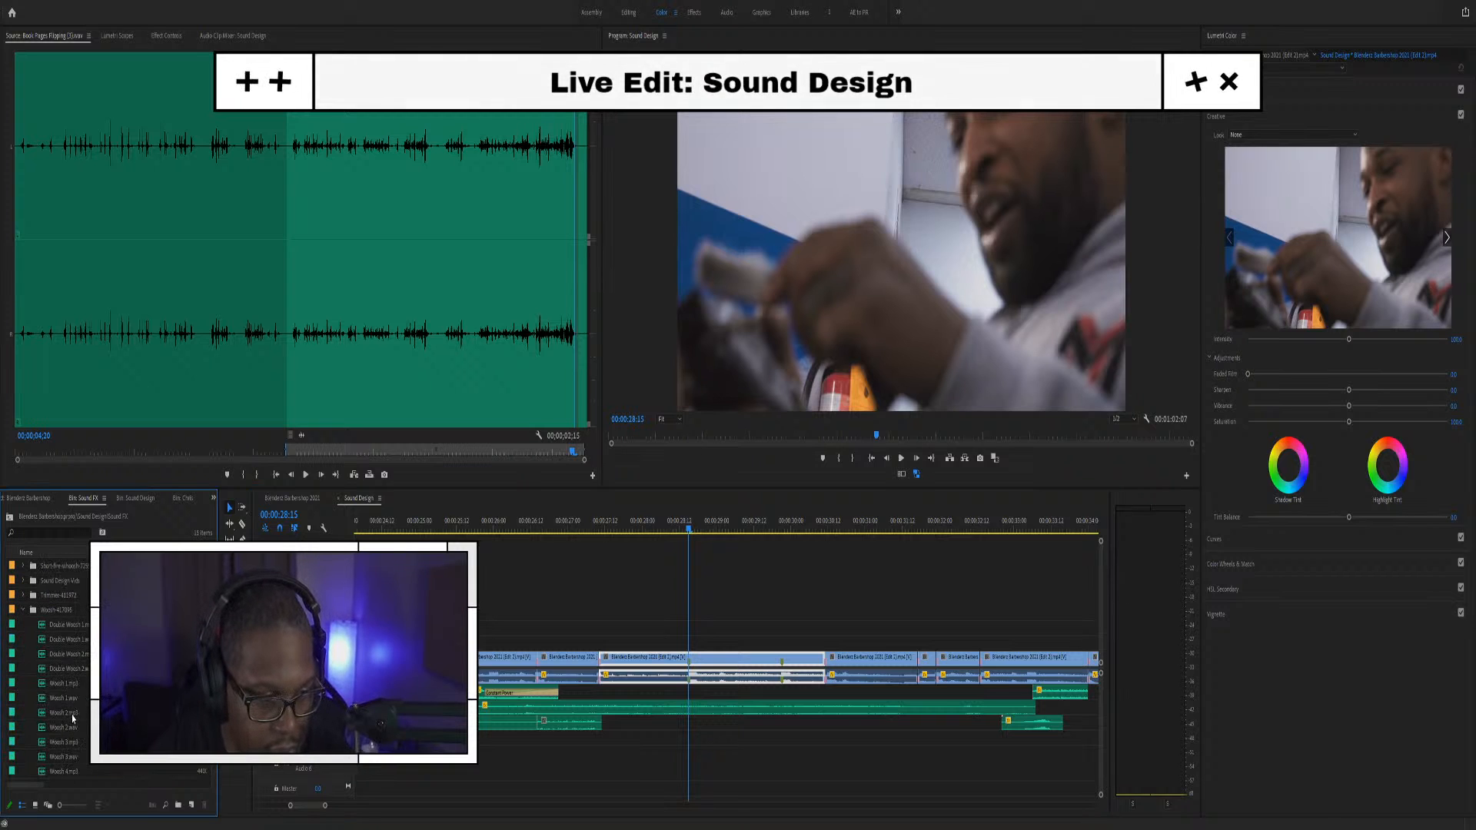
click(24, 610)
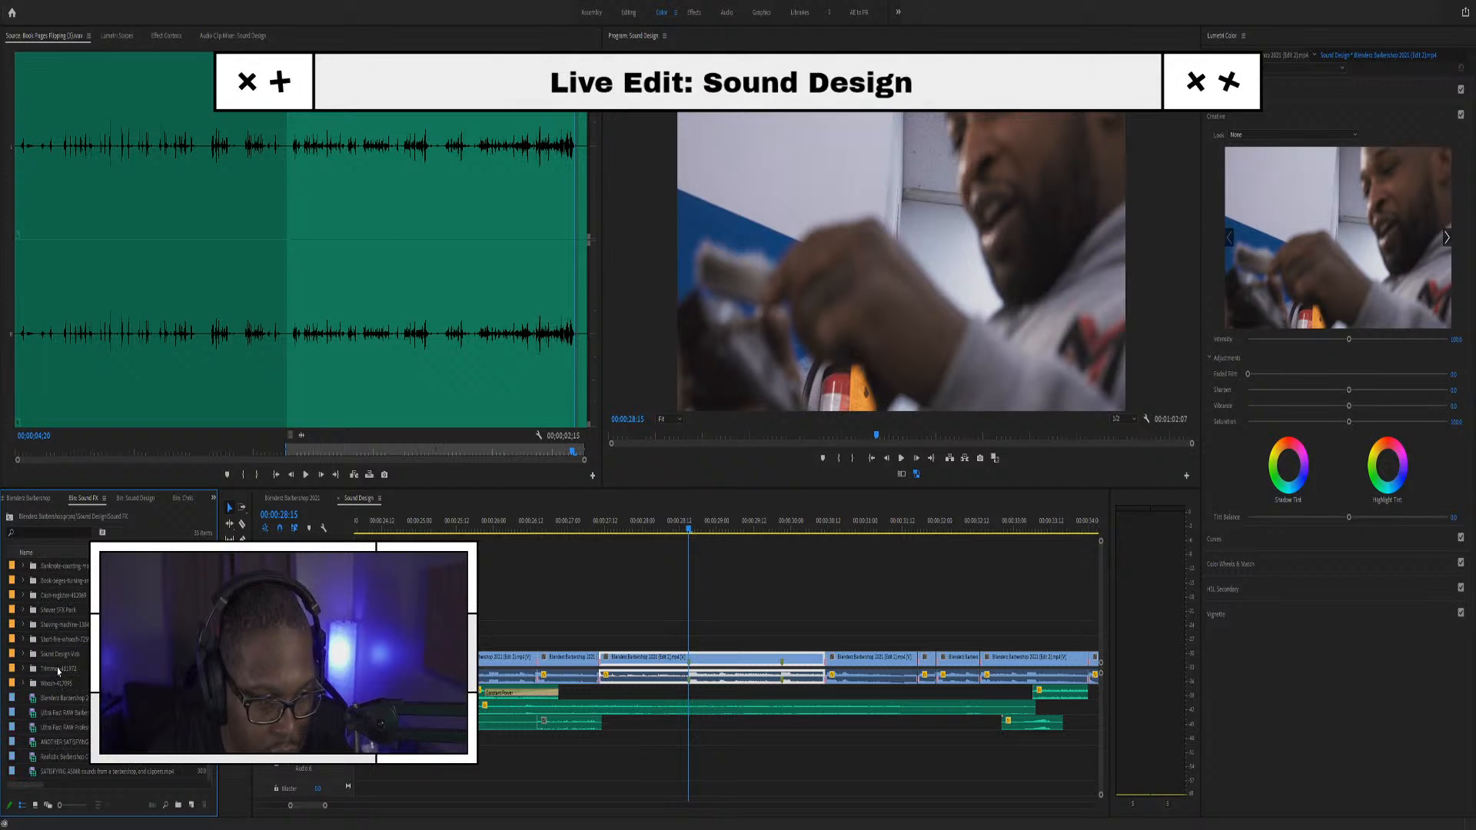
click(24, 640)
click(42, 682)
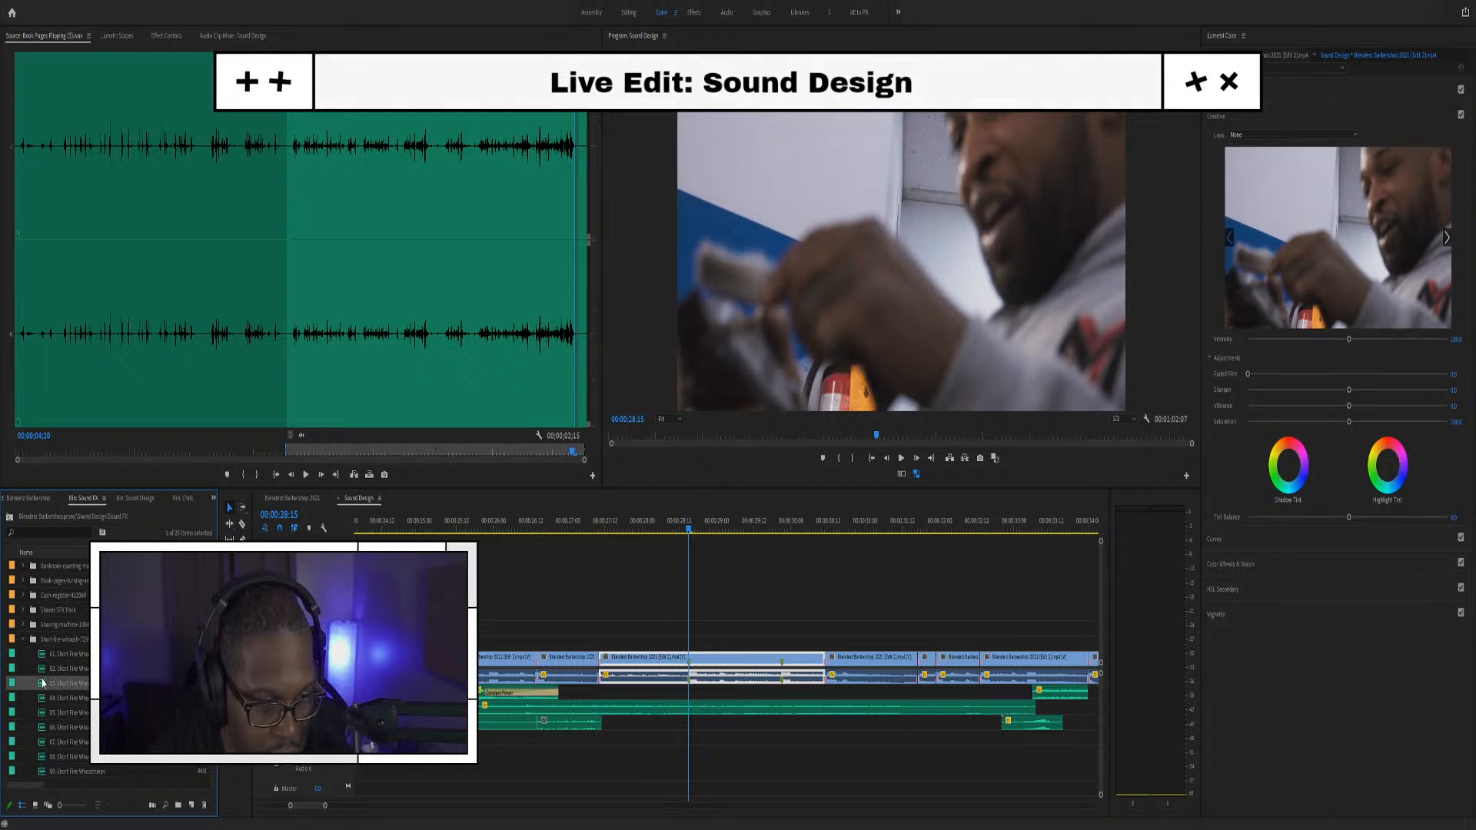
double_click(40, 684)
key(space)
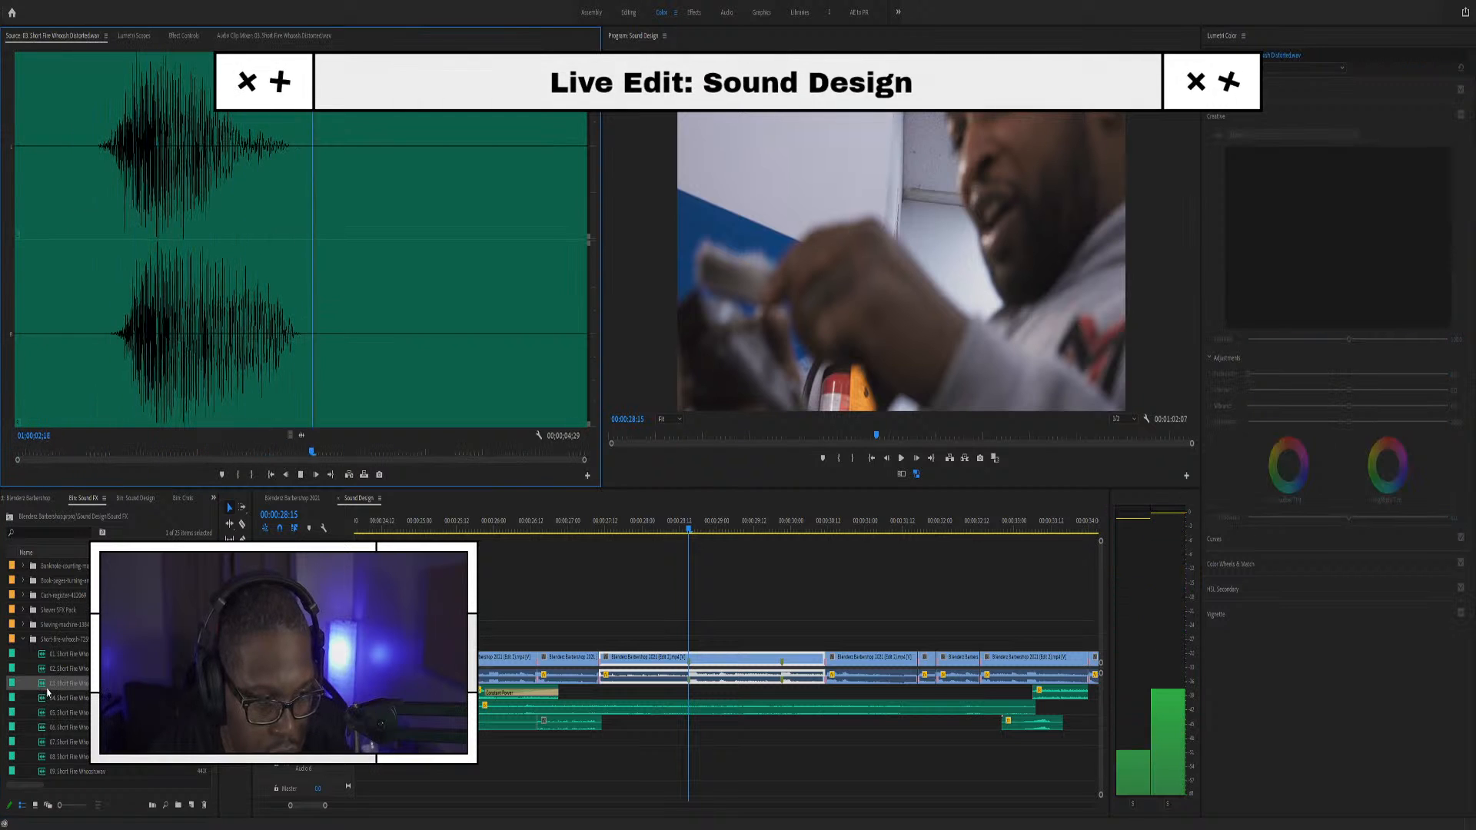
Place the 03 Short Fire Whoosh sound on a free audio track around the 00:00:28:15 marker and trim both its ends
drag(48, 693, 664, 736)
drag(769, 743, 717, 742)
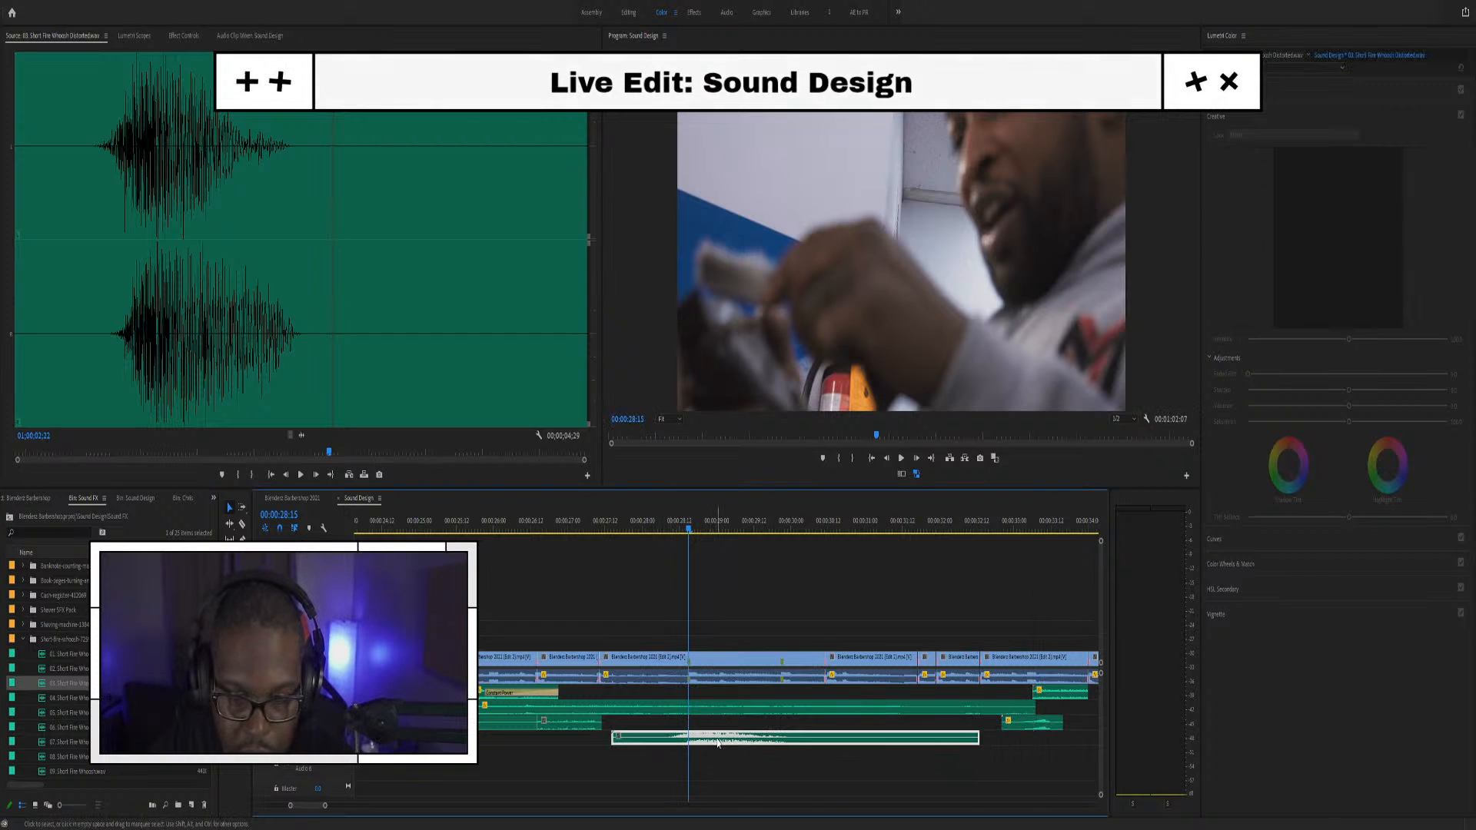
drag(658, 738, 668, 738)
drag(974, 746, 796, 740)
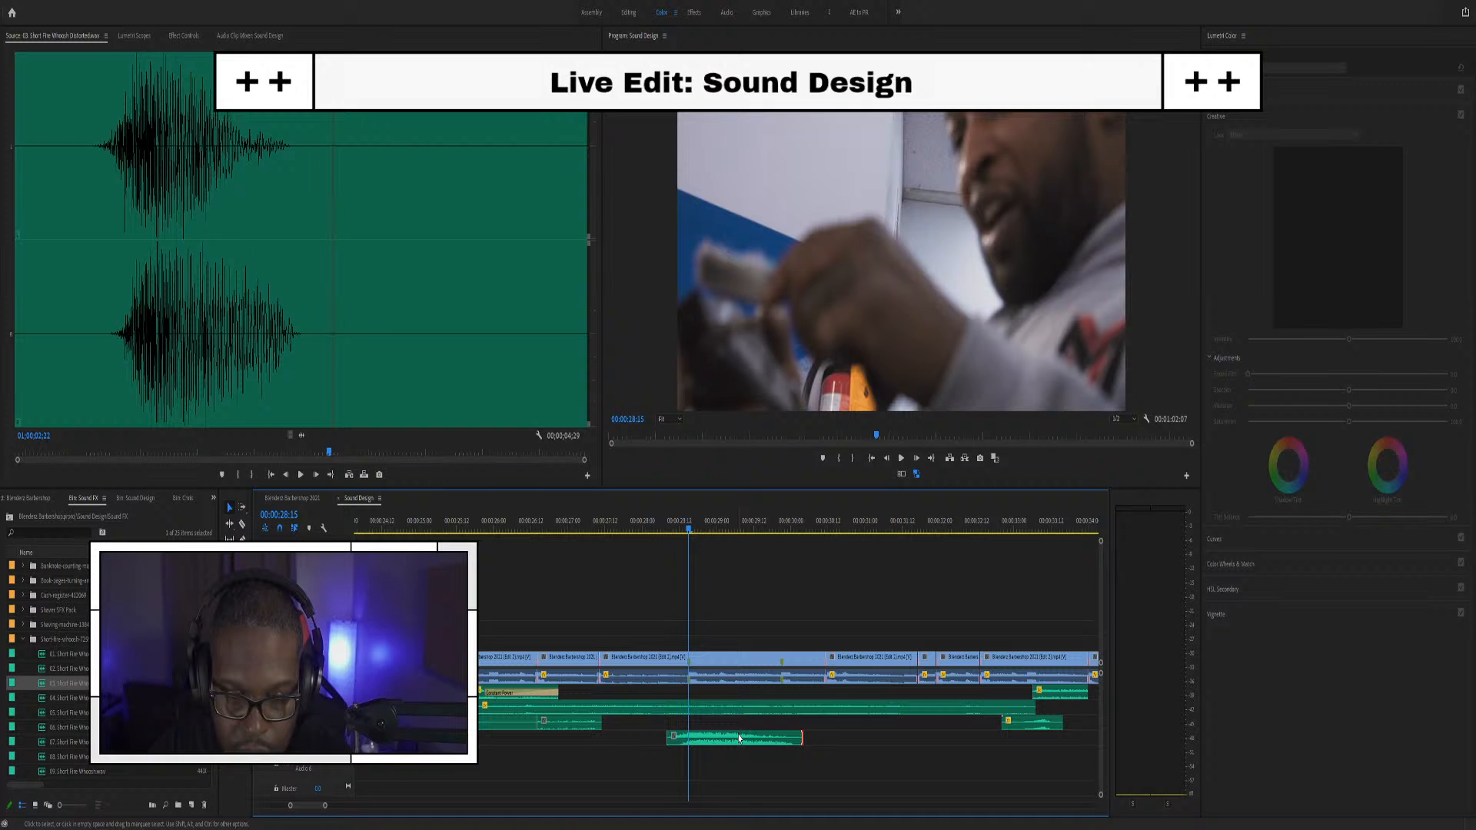
Adjust the audio gain of the placed Short Fire Whoosh clip and check it by playing from 00:00:27:22
click(739, 739)
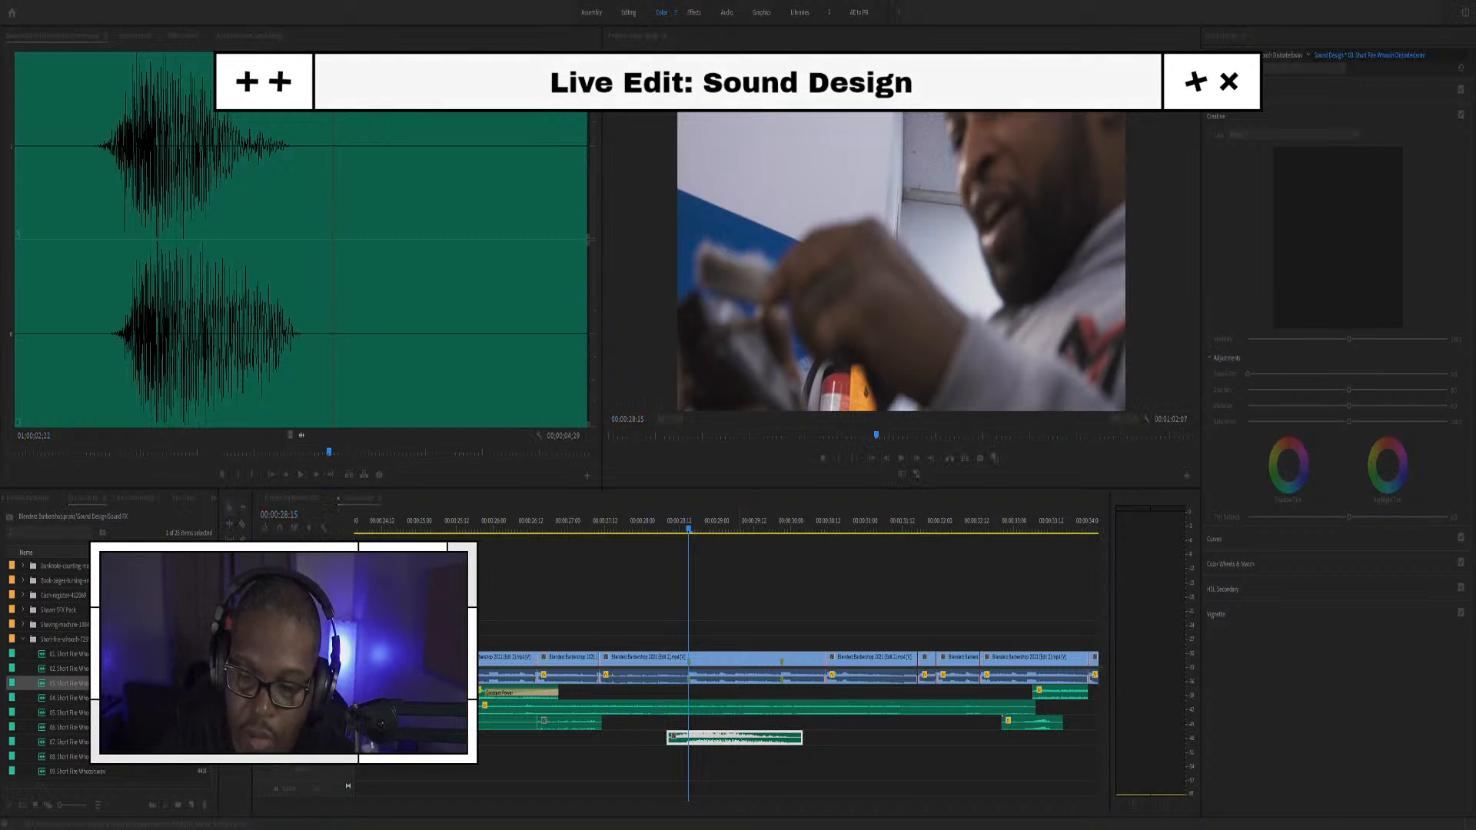
key(Return)
click(637, 531)
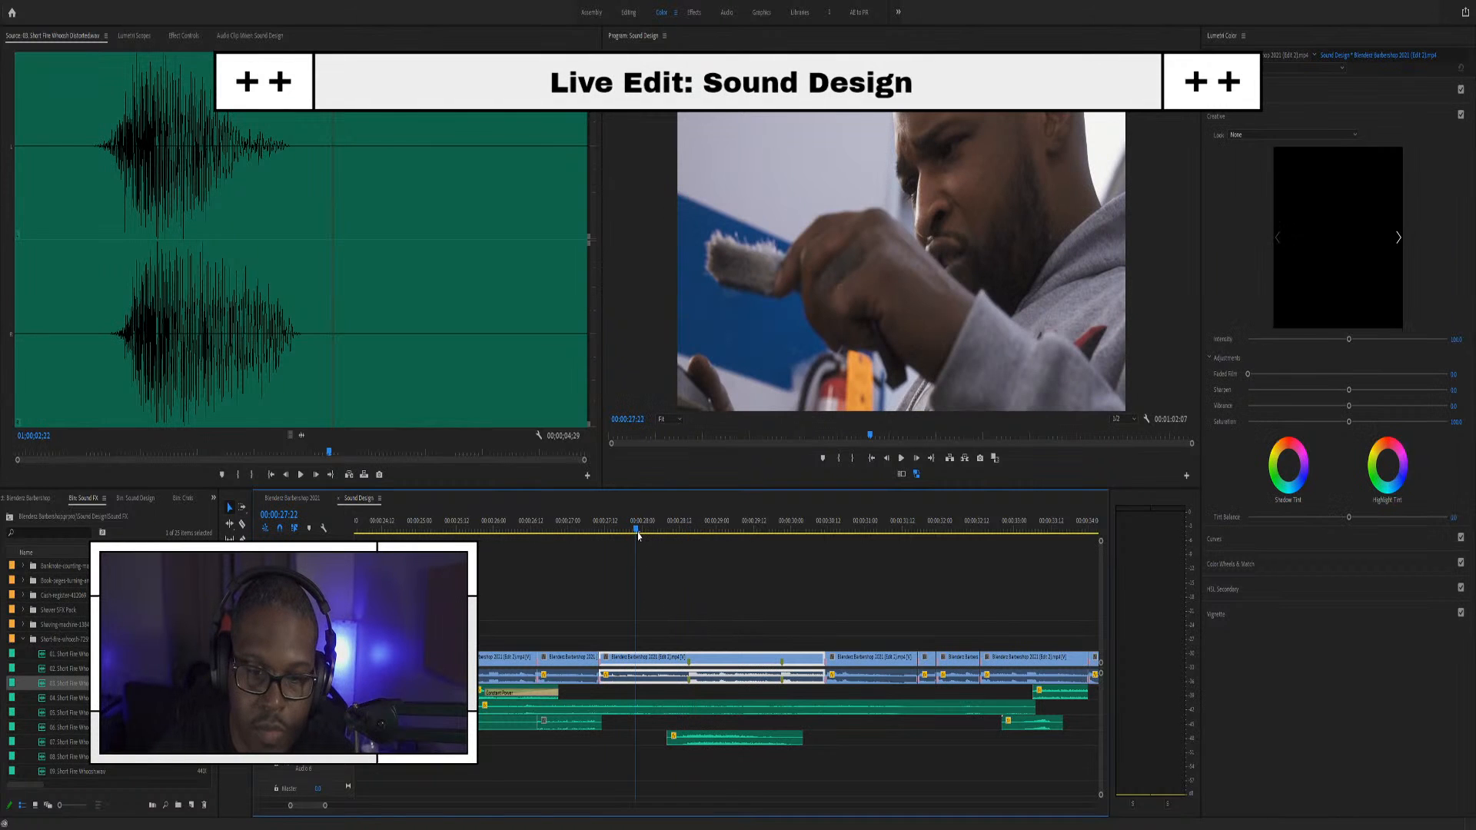
key(space)
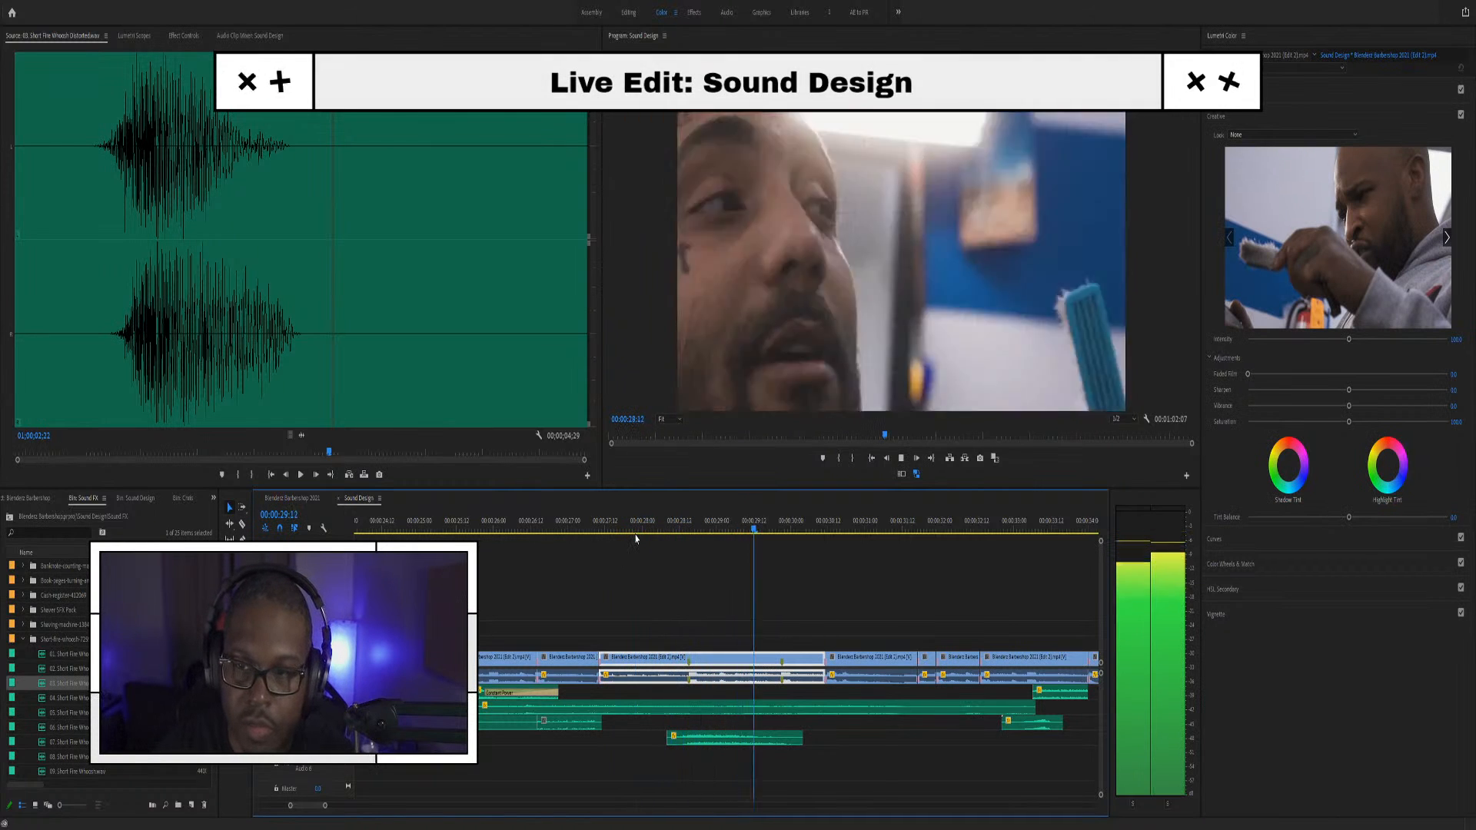
key(space)
Shift the Short Fire Whoosh clip a few frames later against the first marker and readjust its audio gain
scroll(689, 752, up, 3)
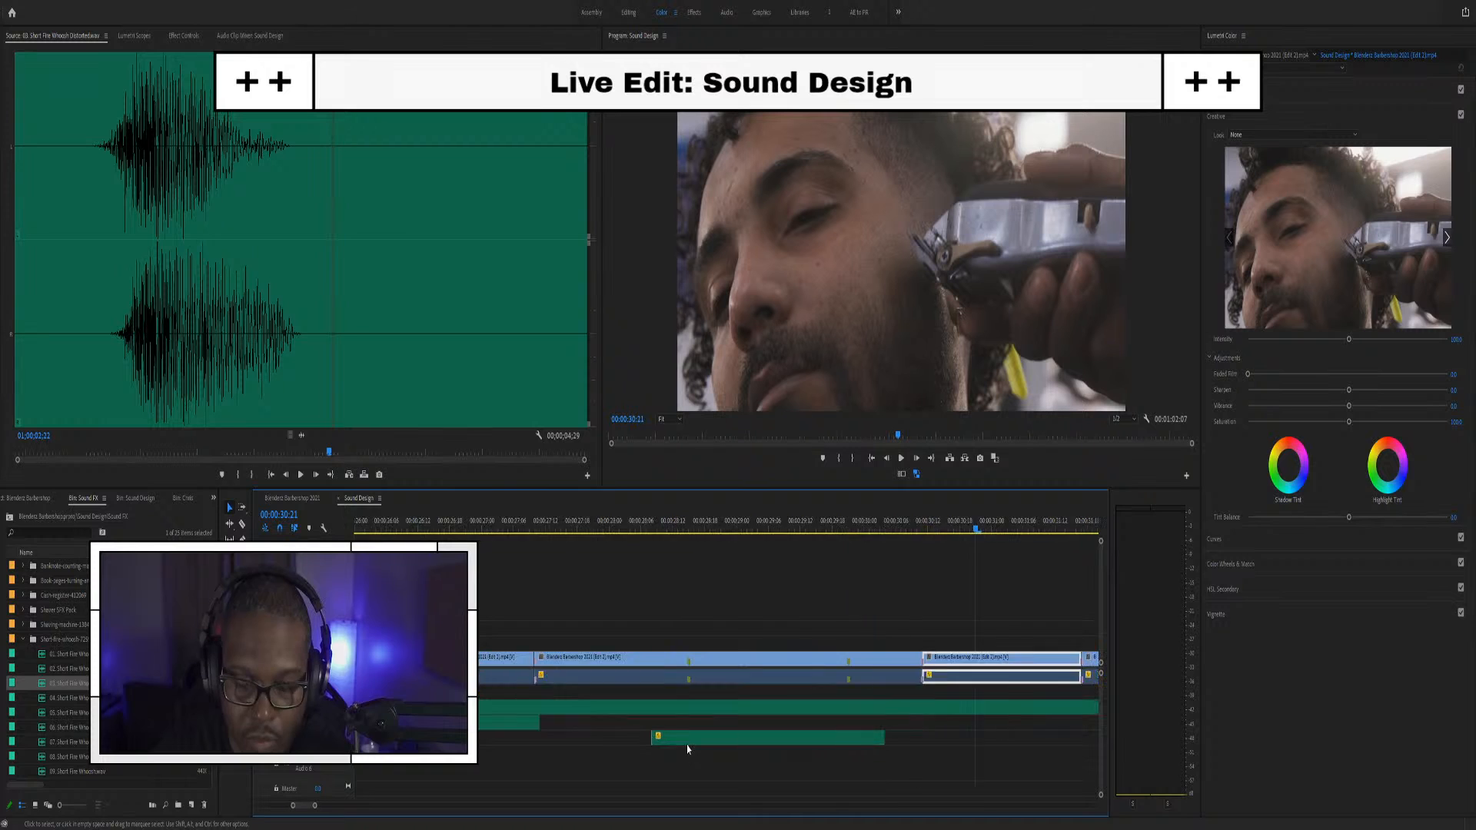
drag(692, 739, 712, 741)
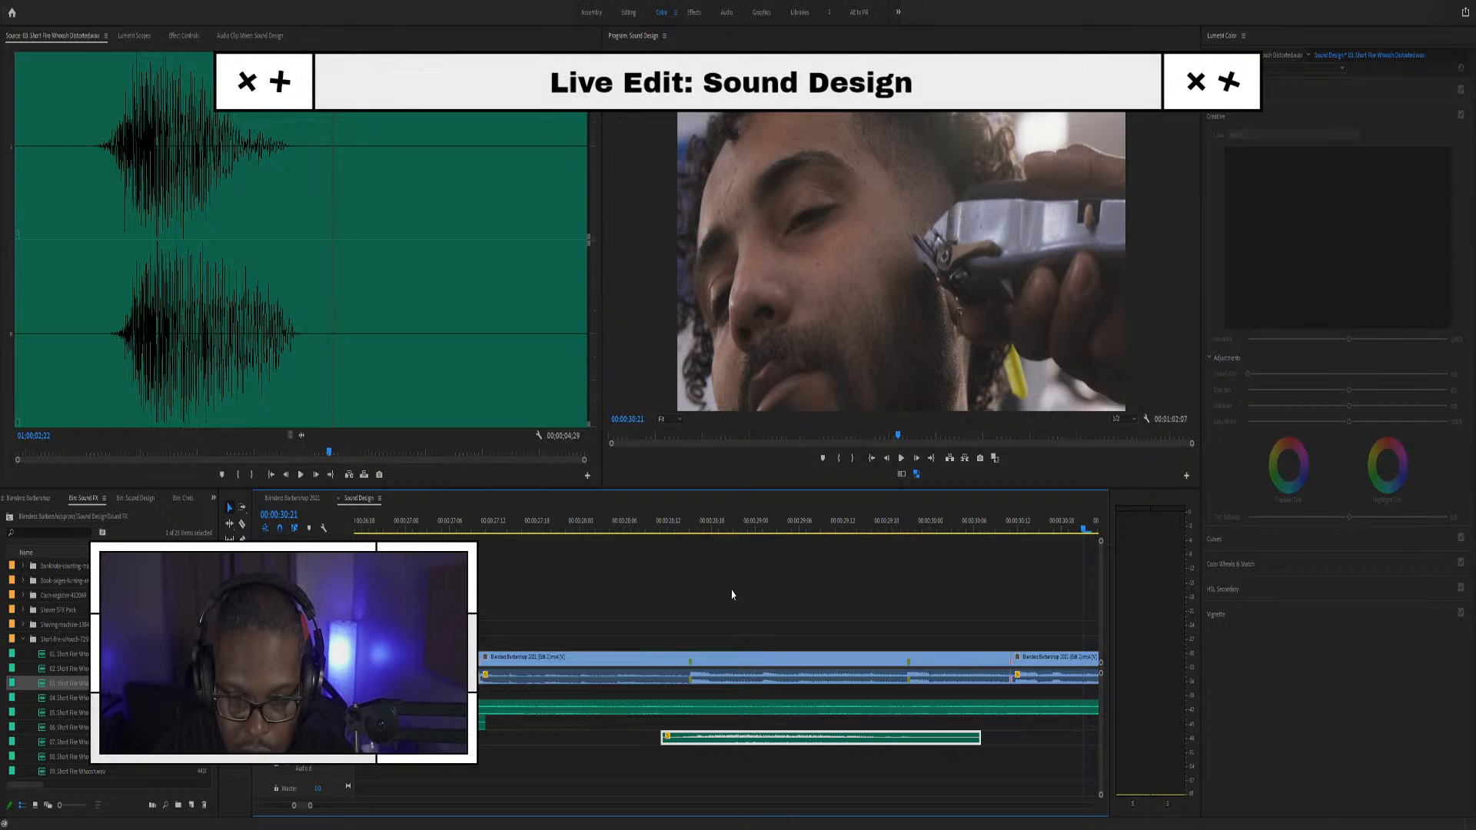
key(Return)
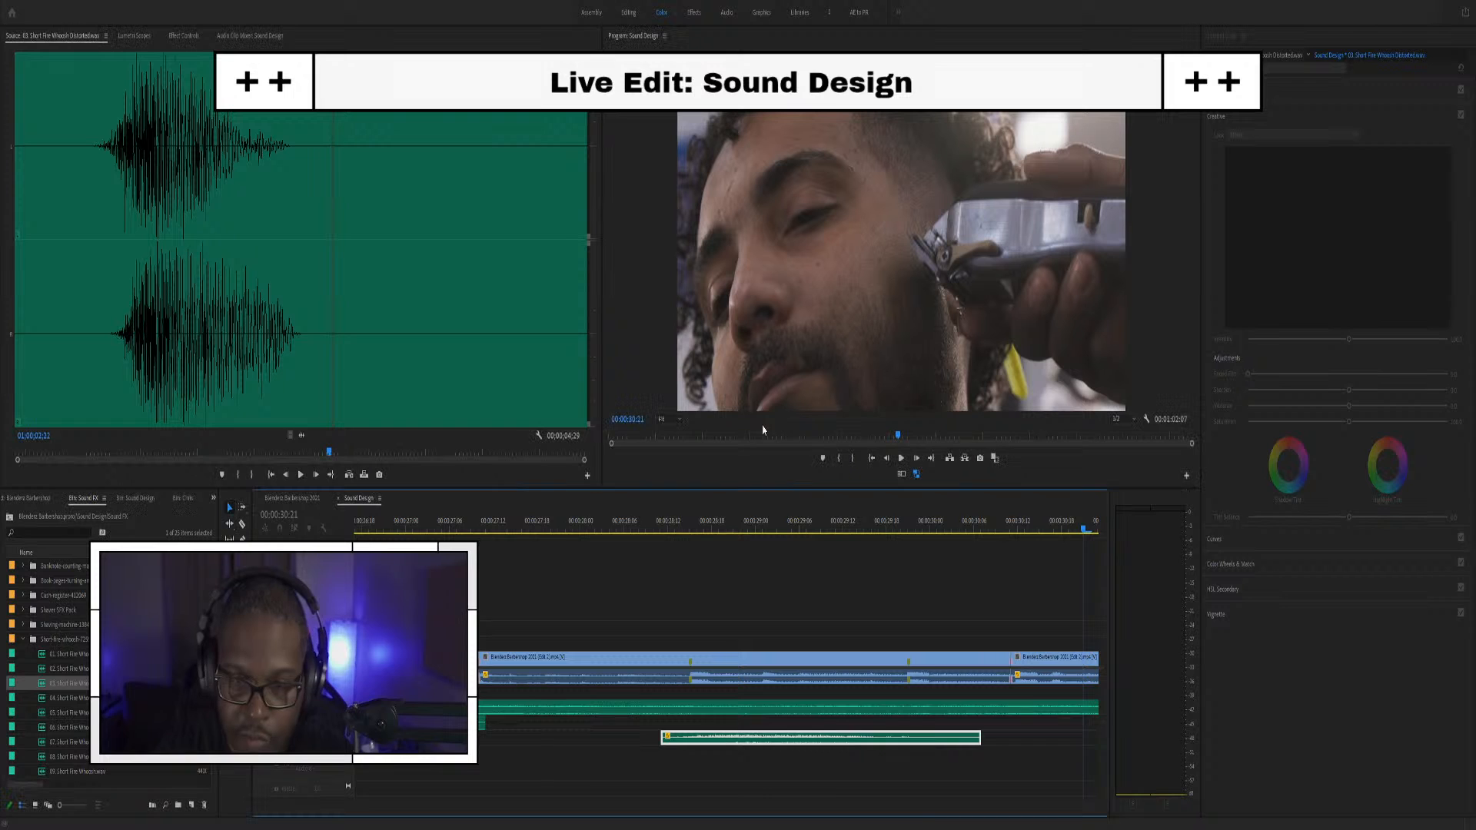
Replay the brush shot from 00:00:28:04 and again from ahead of its first marker to judge the whoosh's timing and level
click(610, 527)
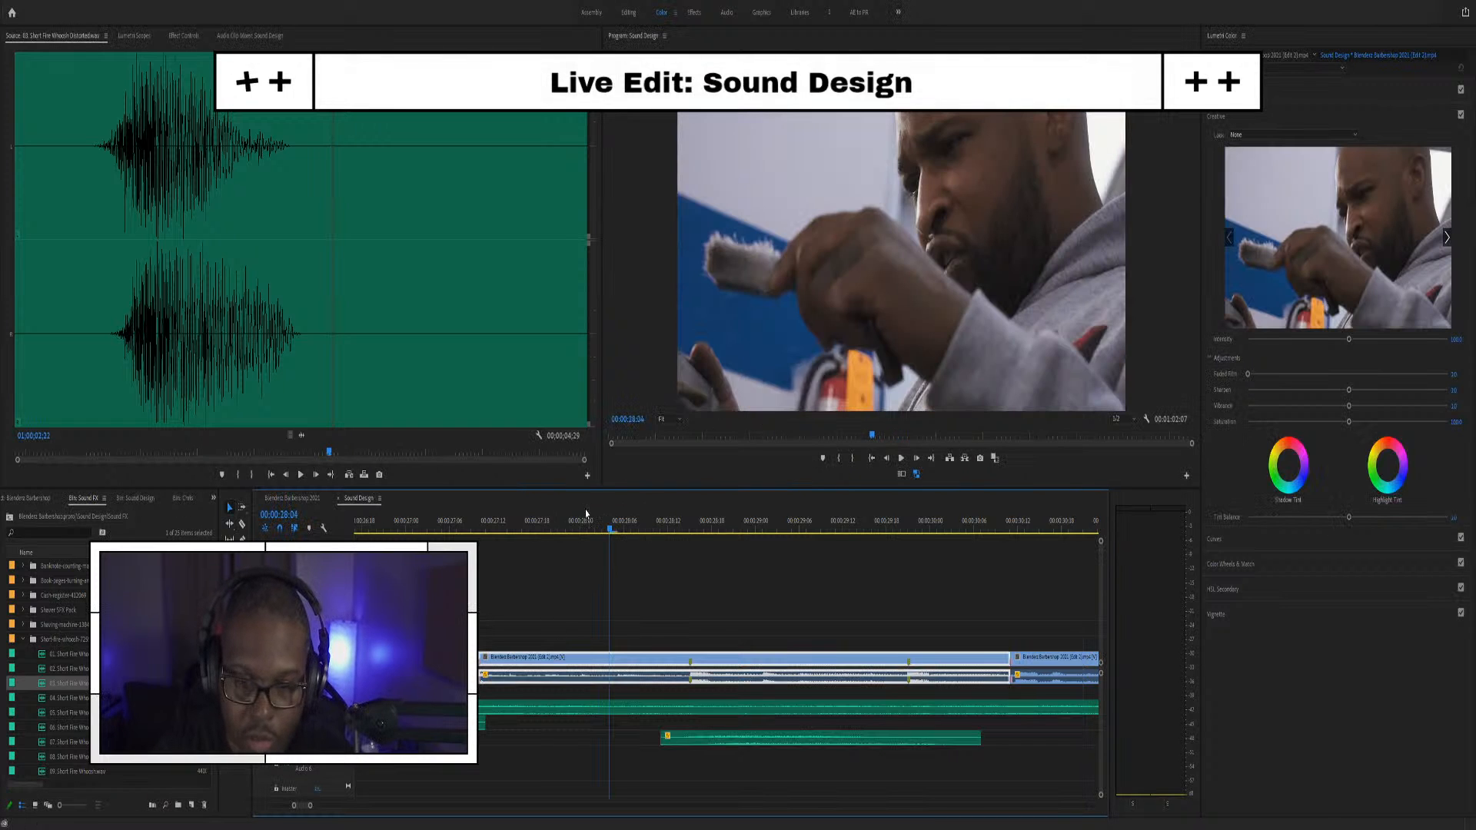
key(space)
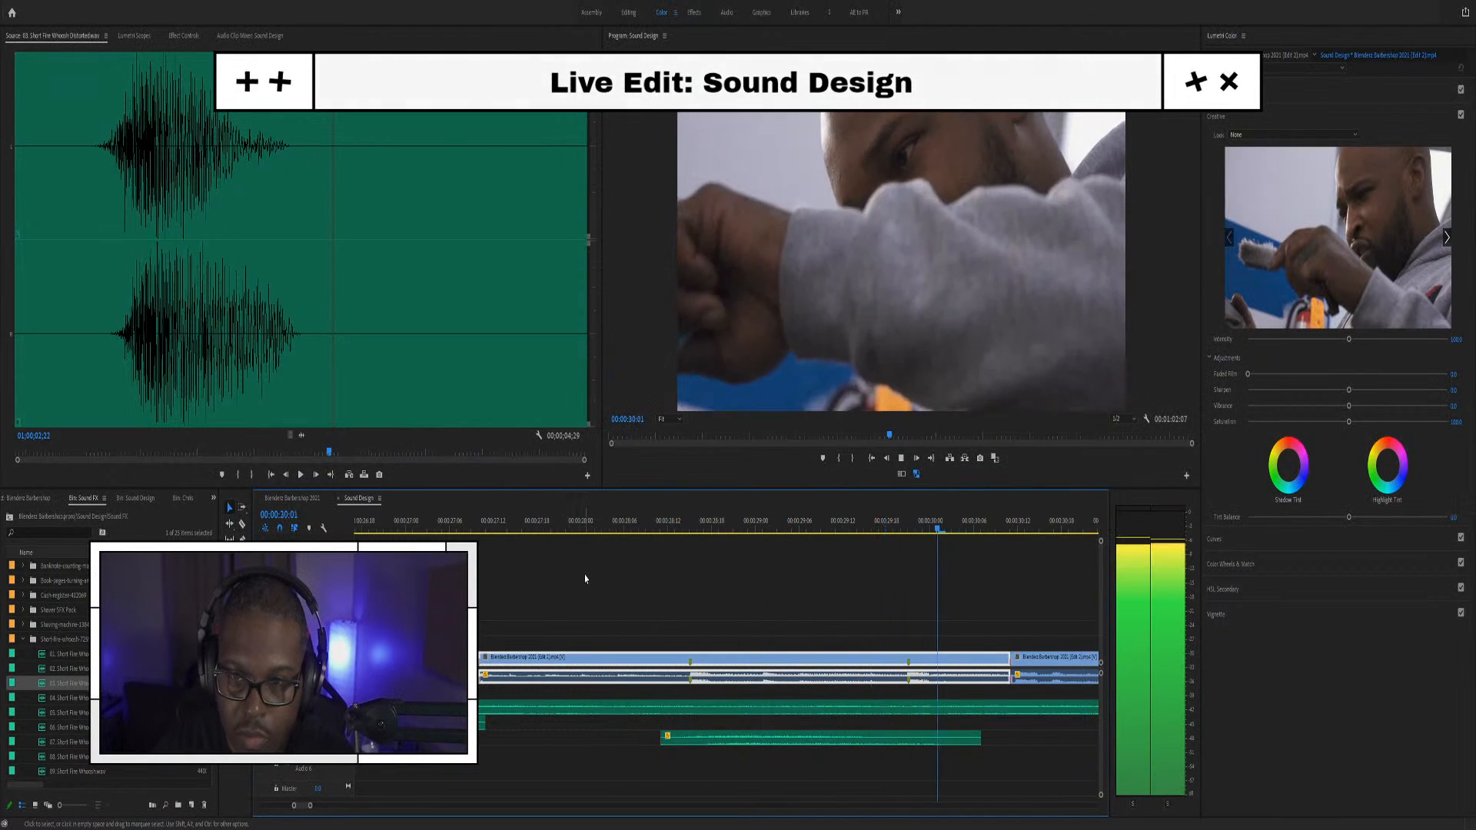
key(space)
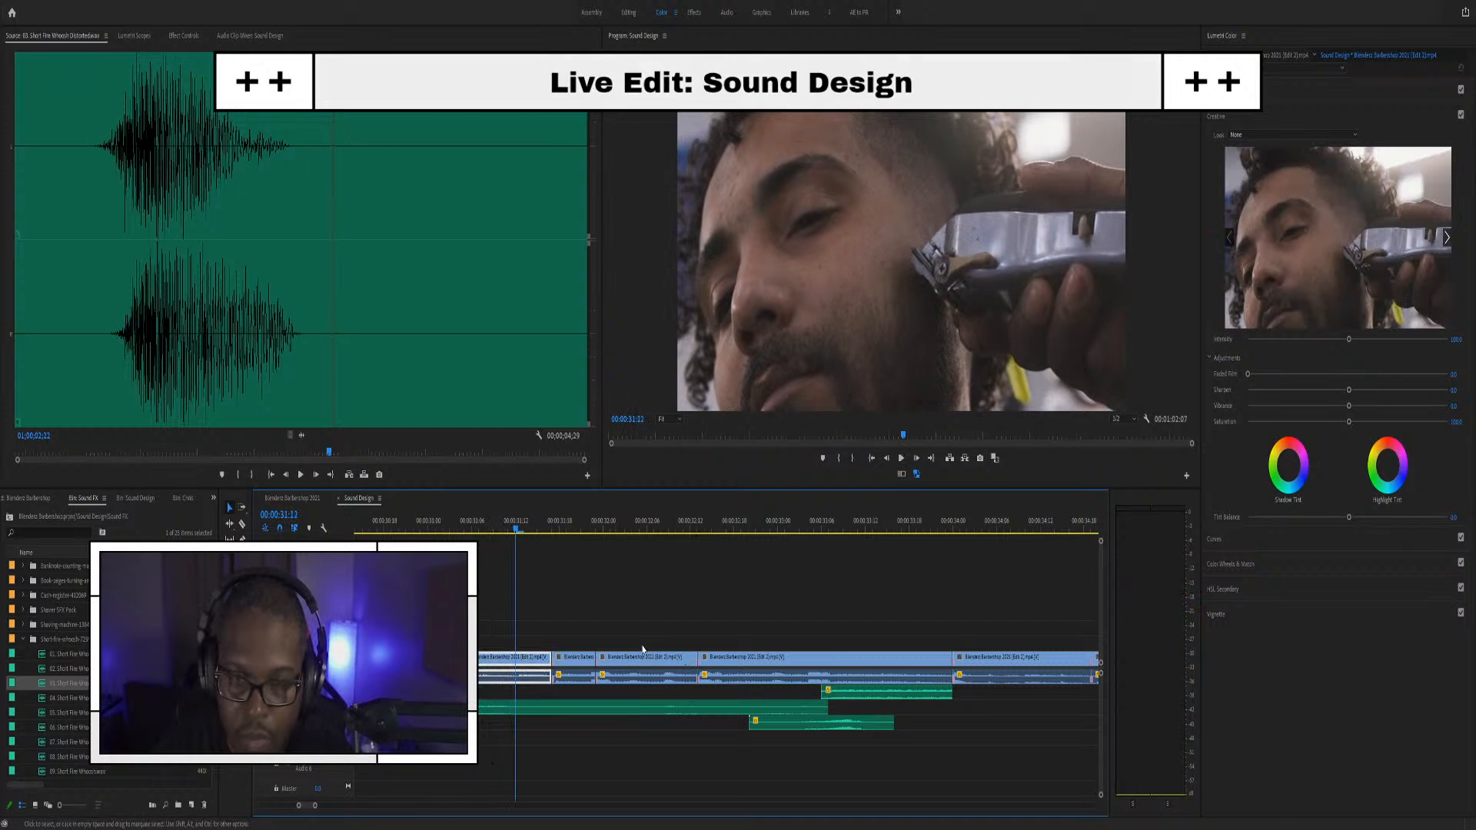
key(minus)
scroll(389, 533, up, 5)
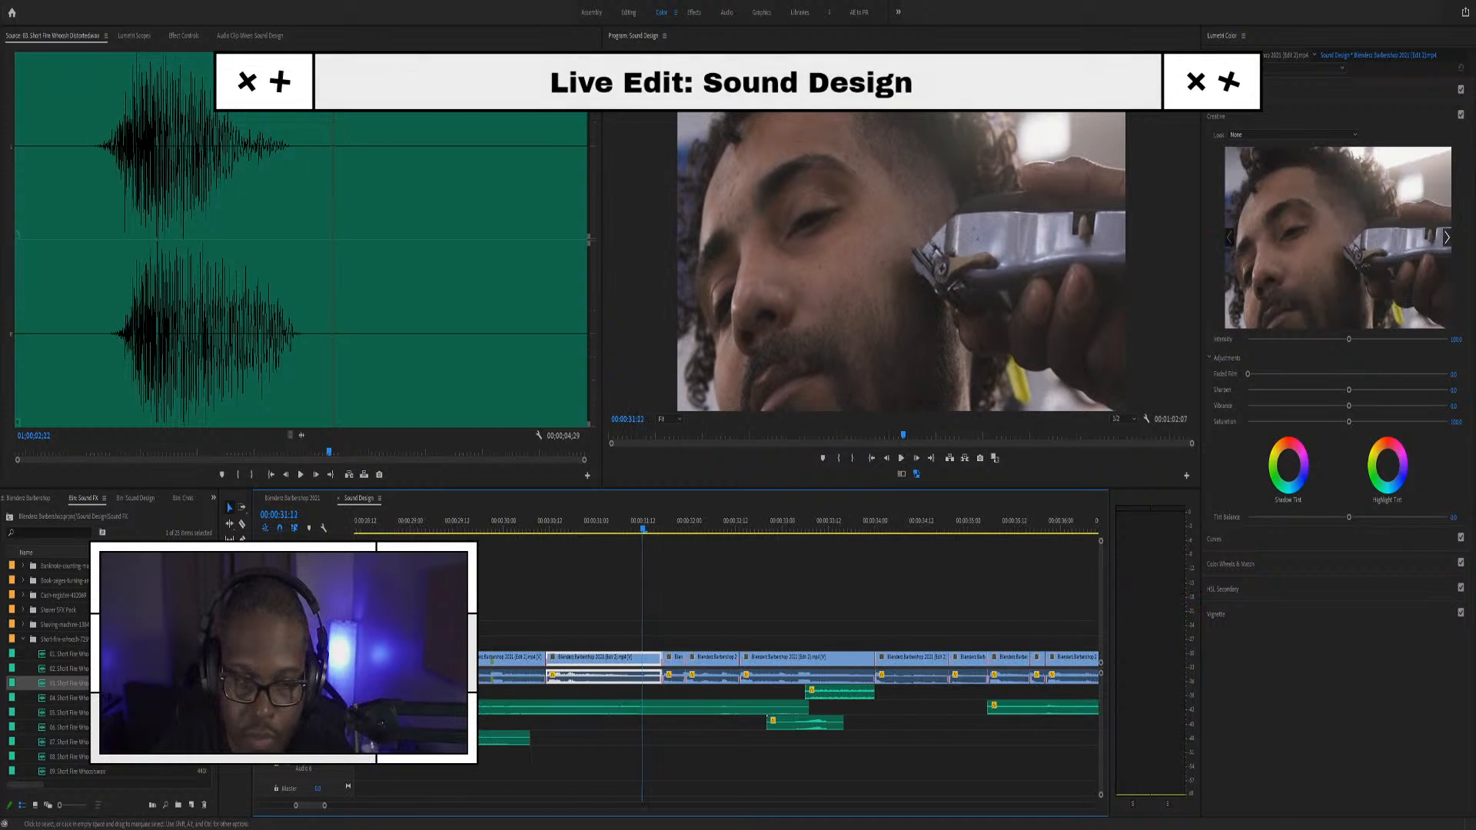
click(441, 527)
key(space)
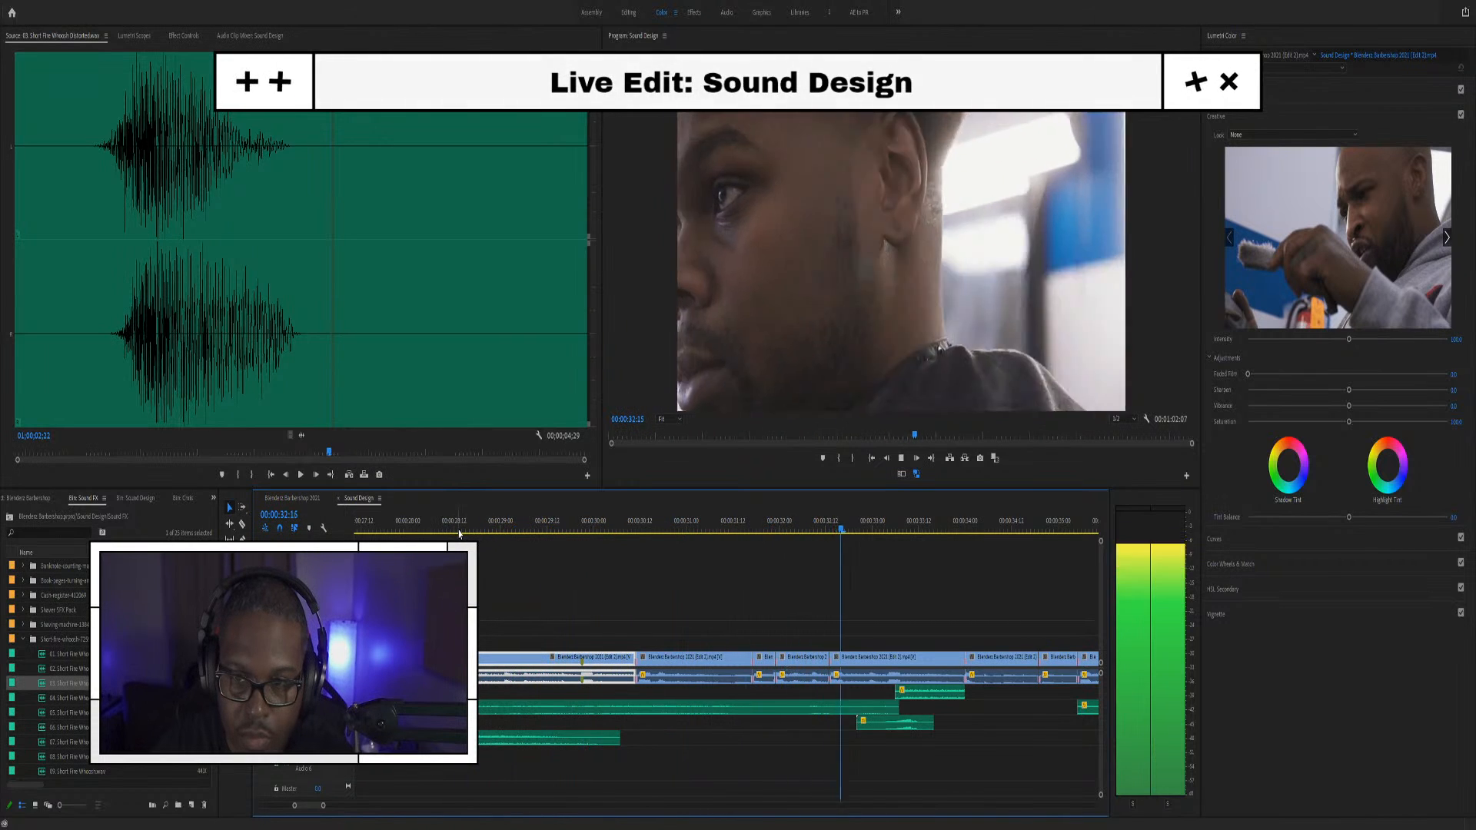
key(space)
Play the clipper shots after the brush shot and stop at 00:00:32:02, where the small framed haircut shot starts
click(621, 525)
key(space)
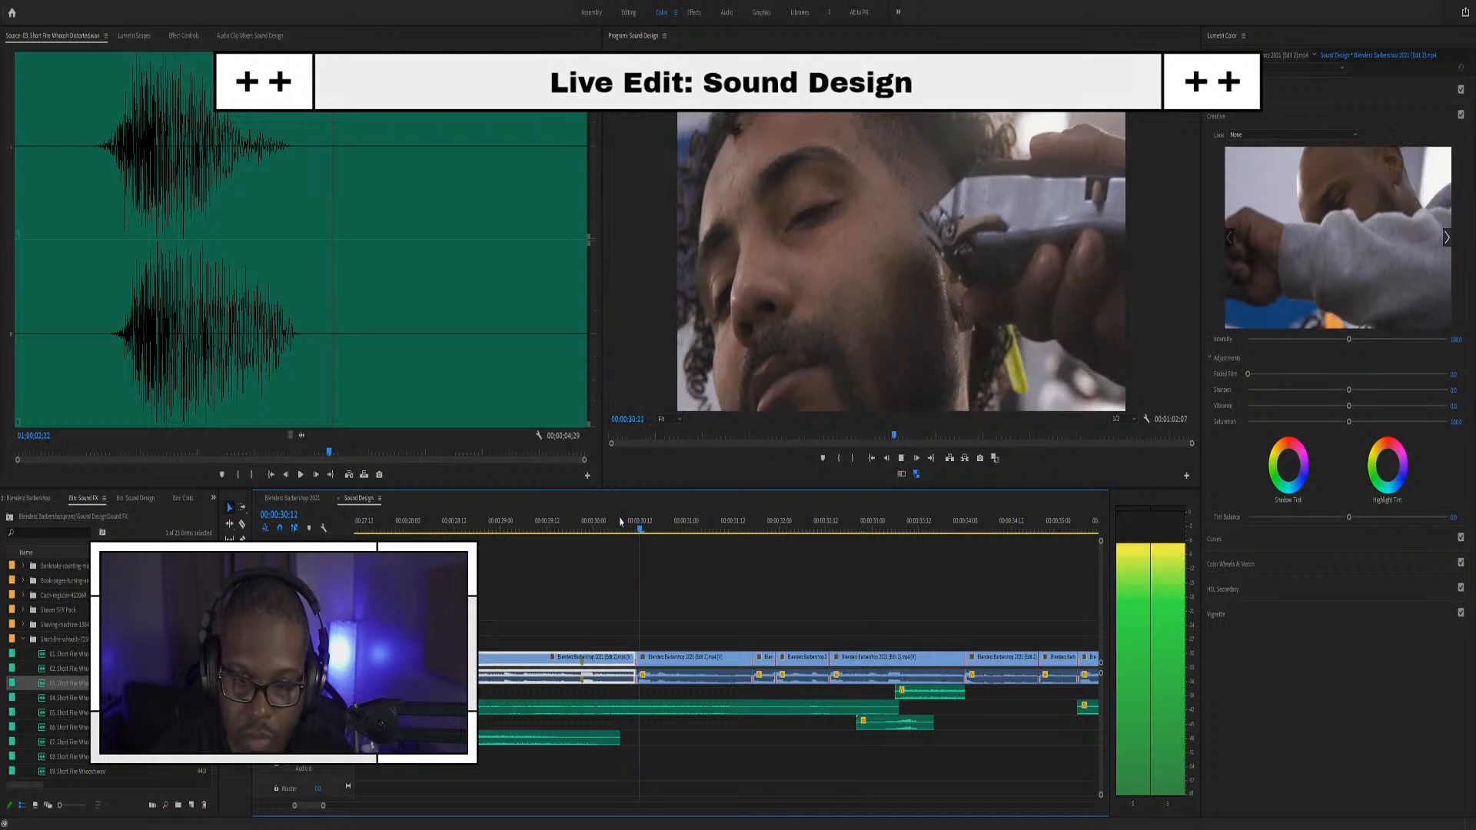
key(space)
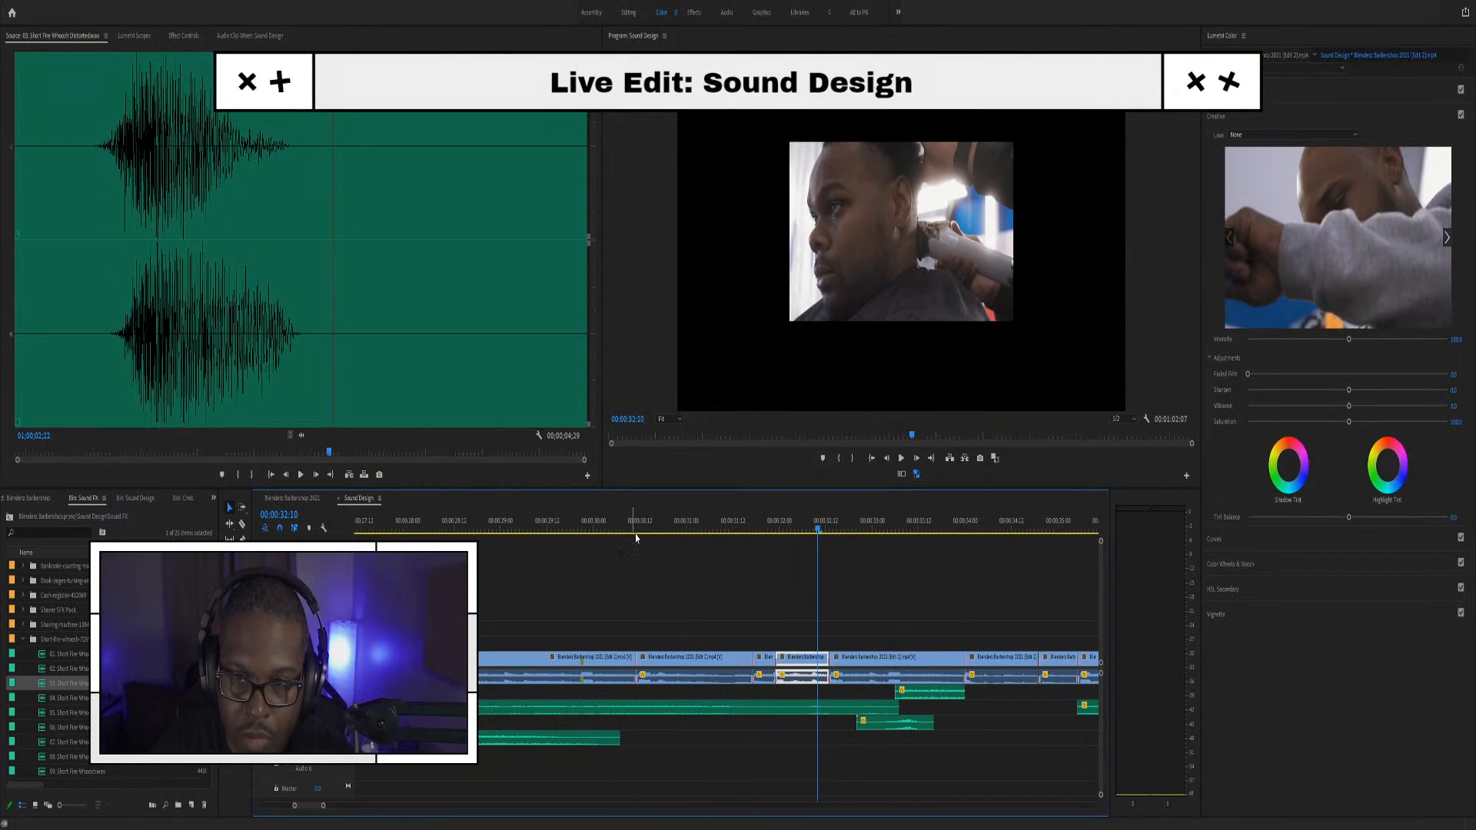
click(734, 525)
key(space)
key(space)
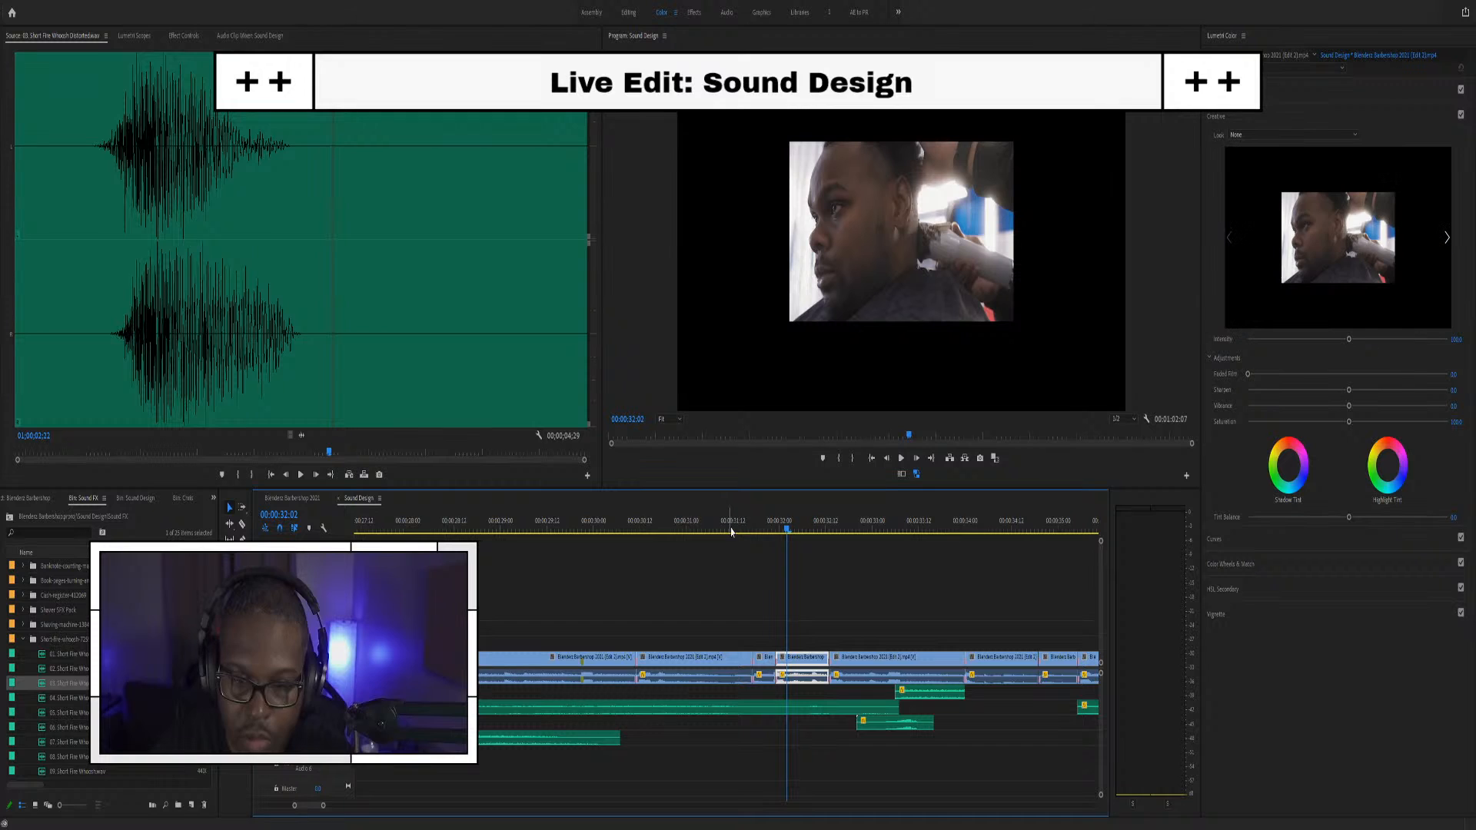
Collapse the short-fire-whoosh folder, open the Woosh folder, and audition Woosh 1.mp3
scroll(71, 721, down, 2)
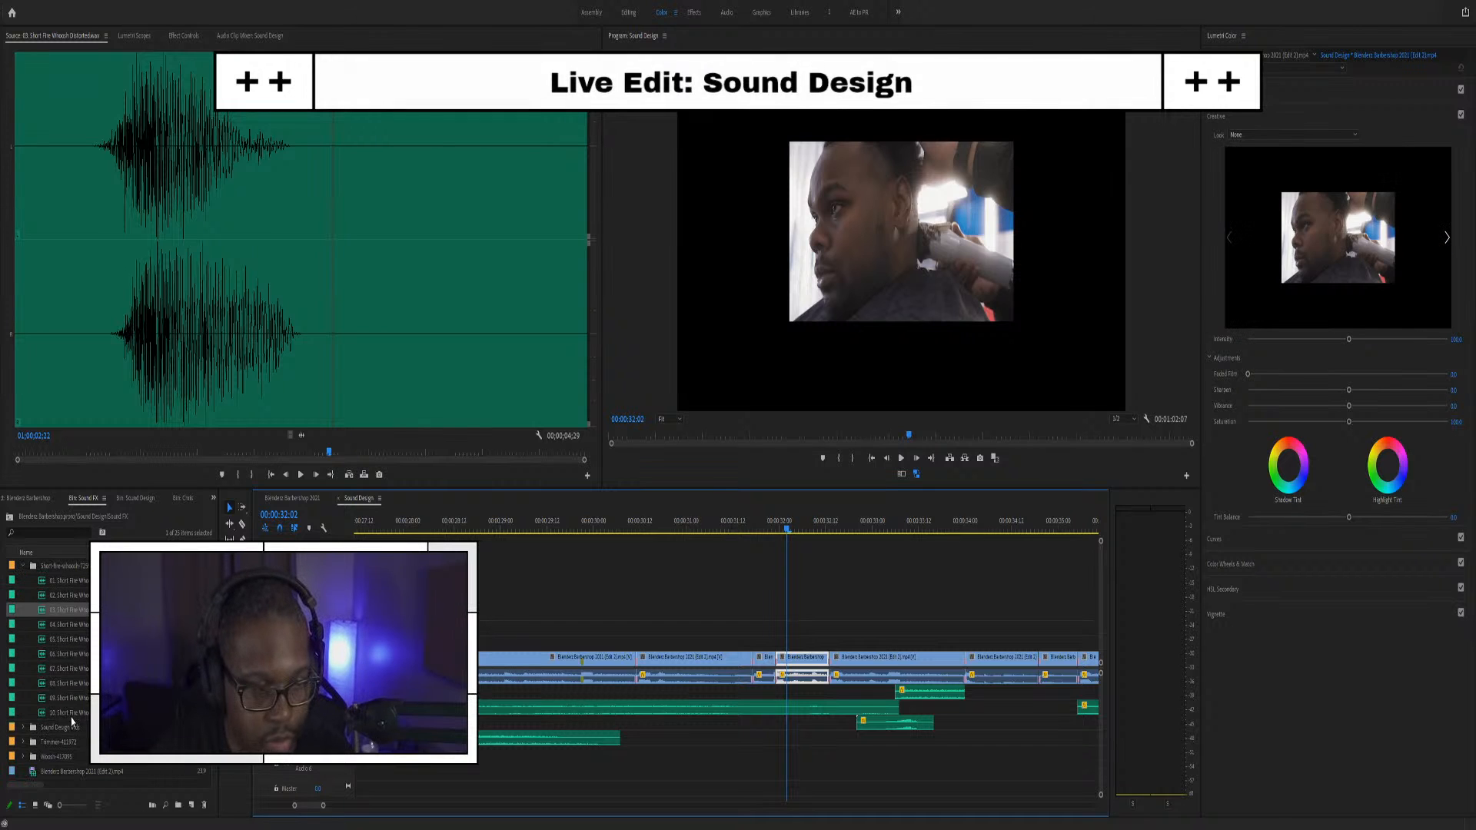
click(23, 565)
click(23, 567)
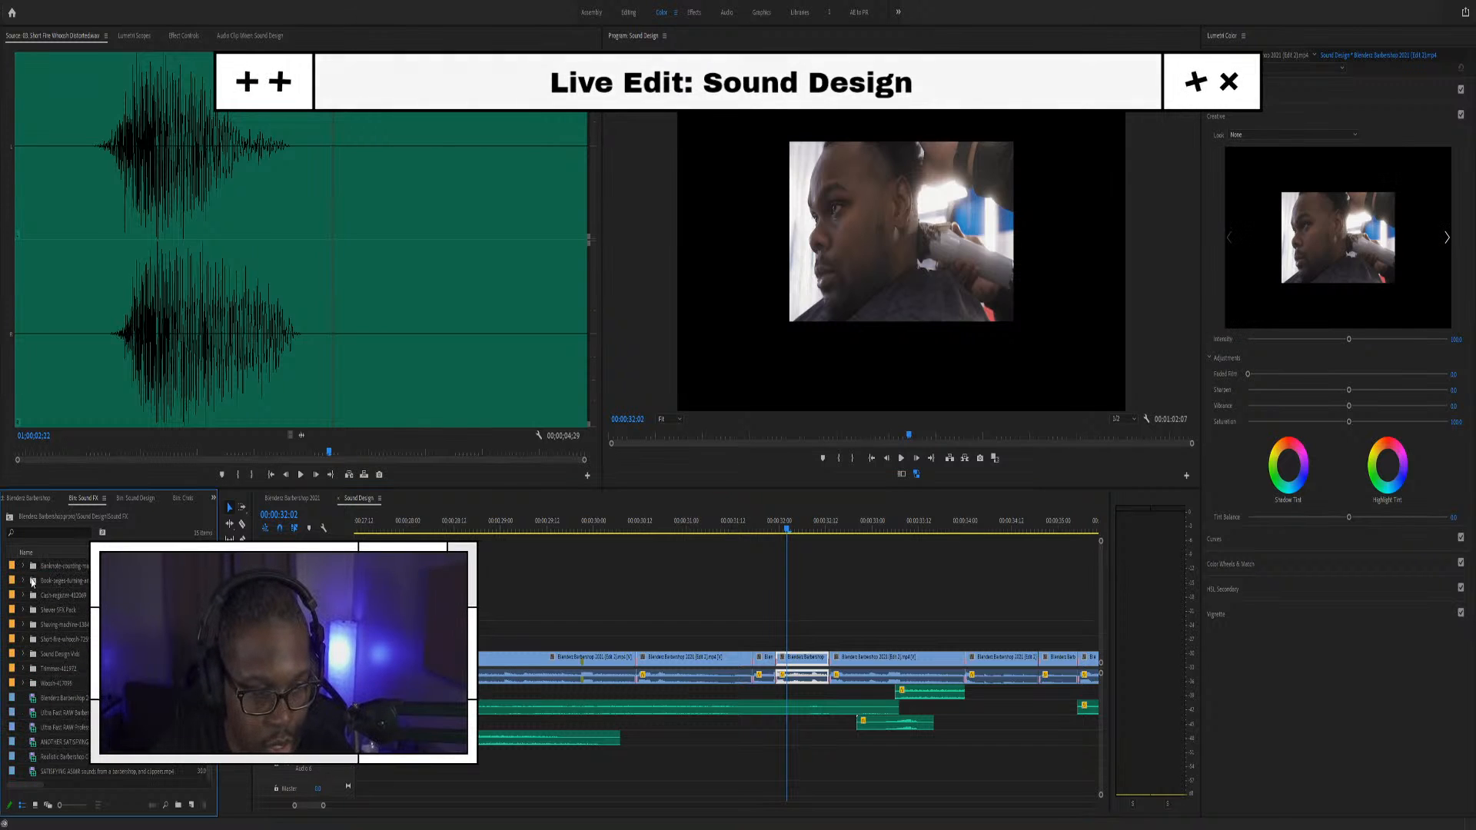
double_click(54, 684)
double_click(54, 624)
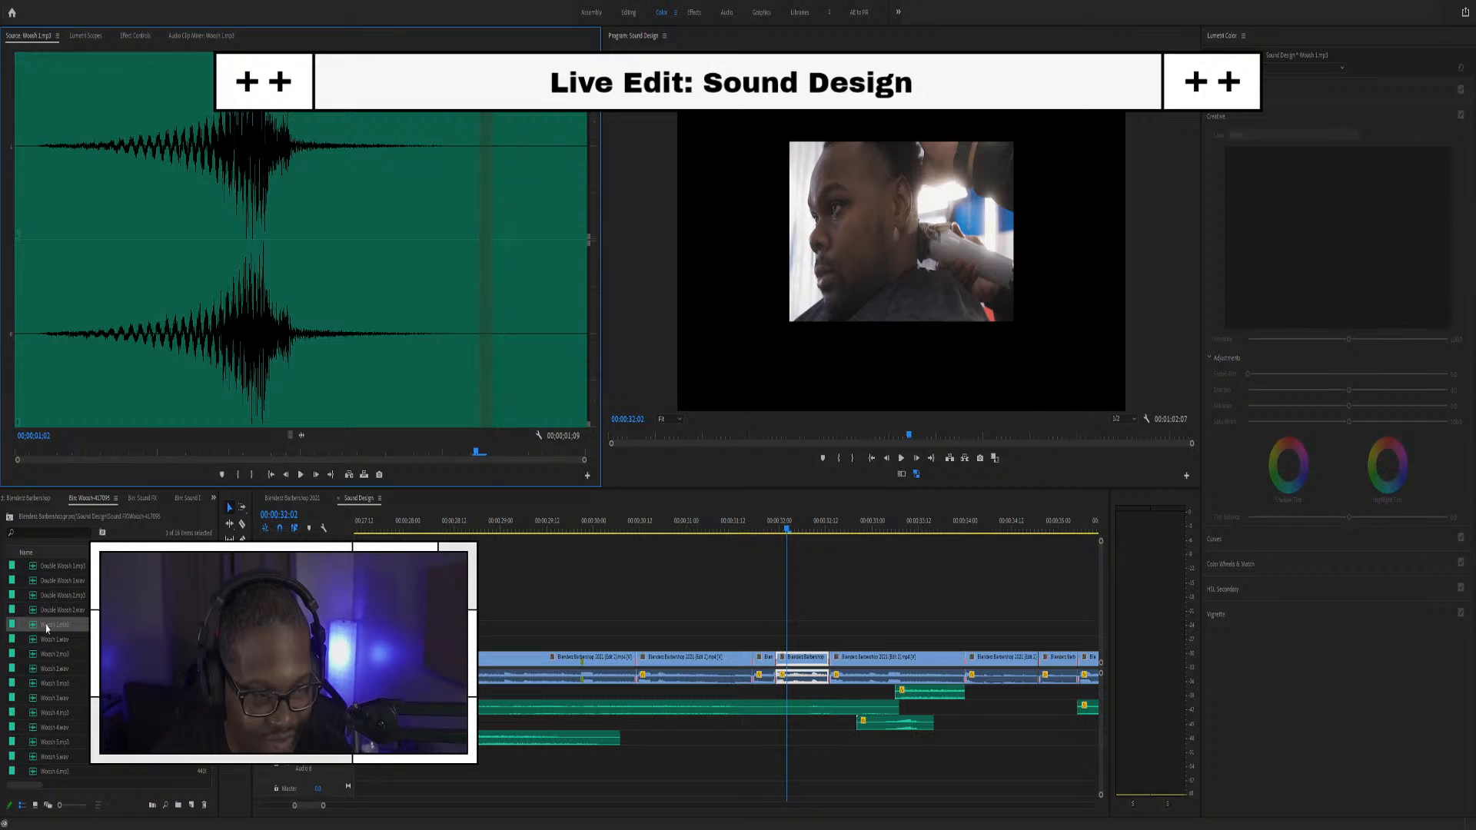
key(space)
key(space)
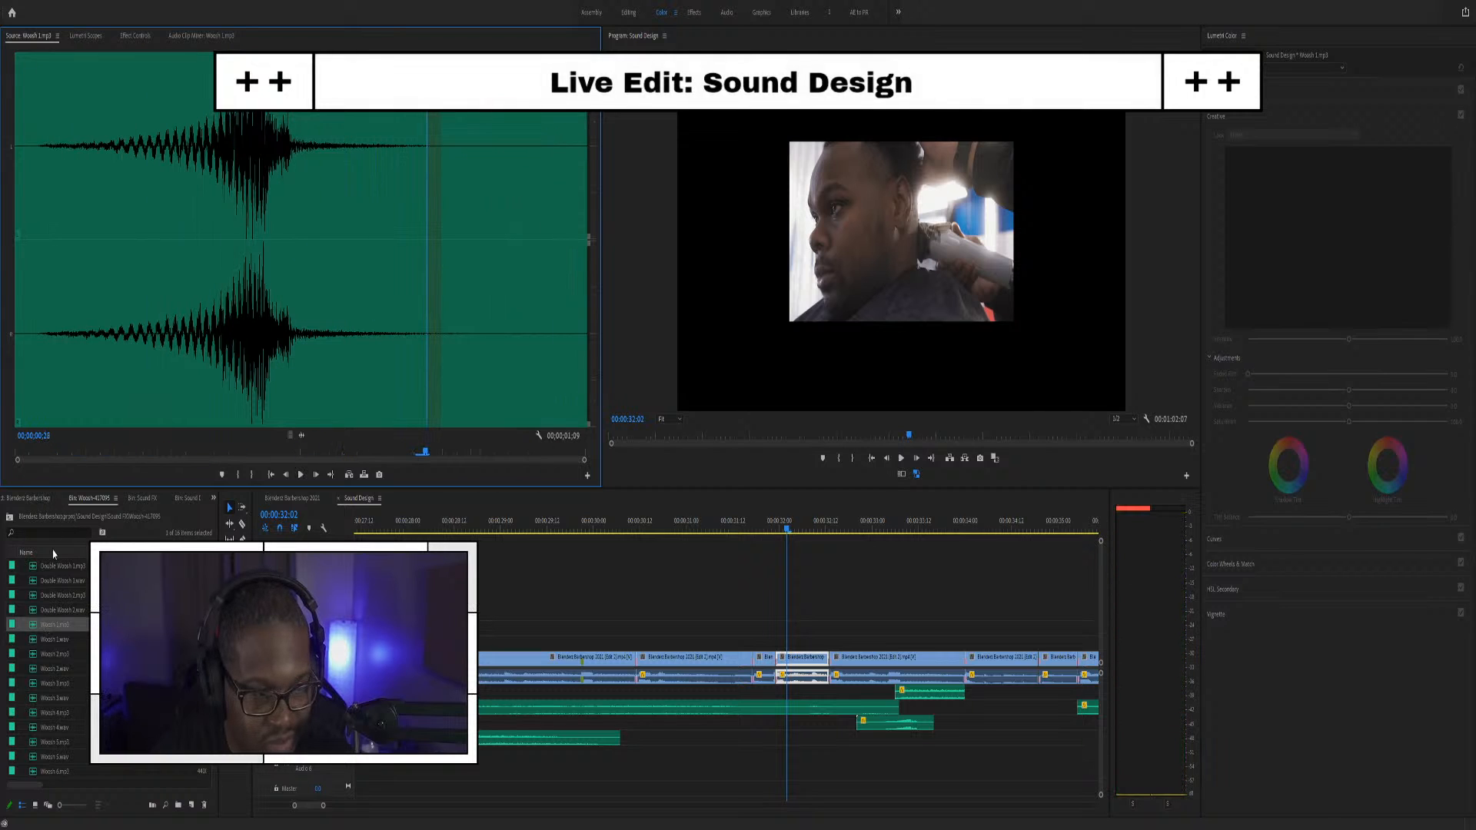
Load Woosh 1.wav as a candidate, and listen to Woosh 3.wav
double_click(43, 646)
double_click(51, 698)
key(space)
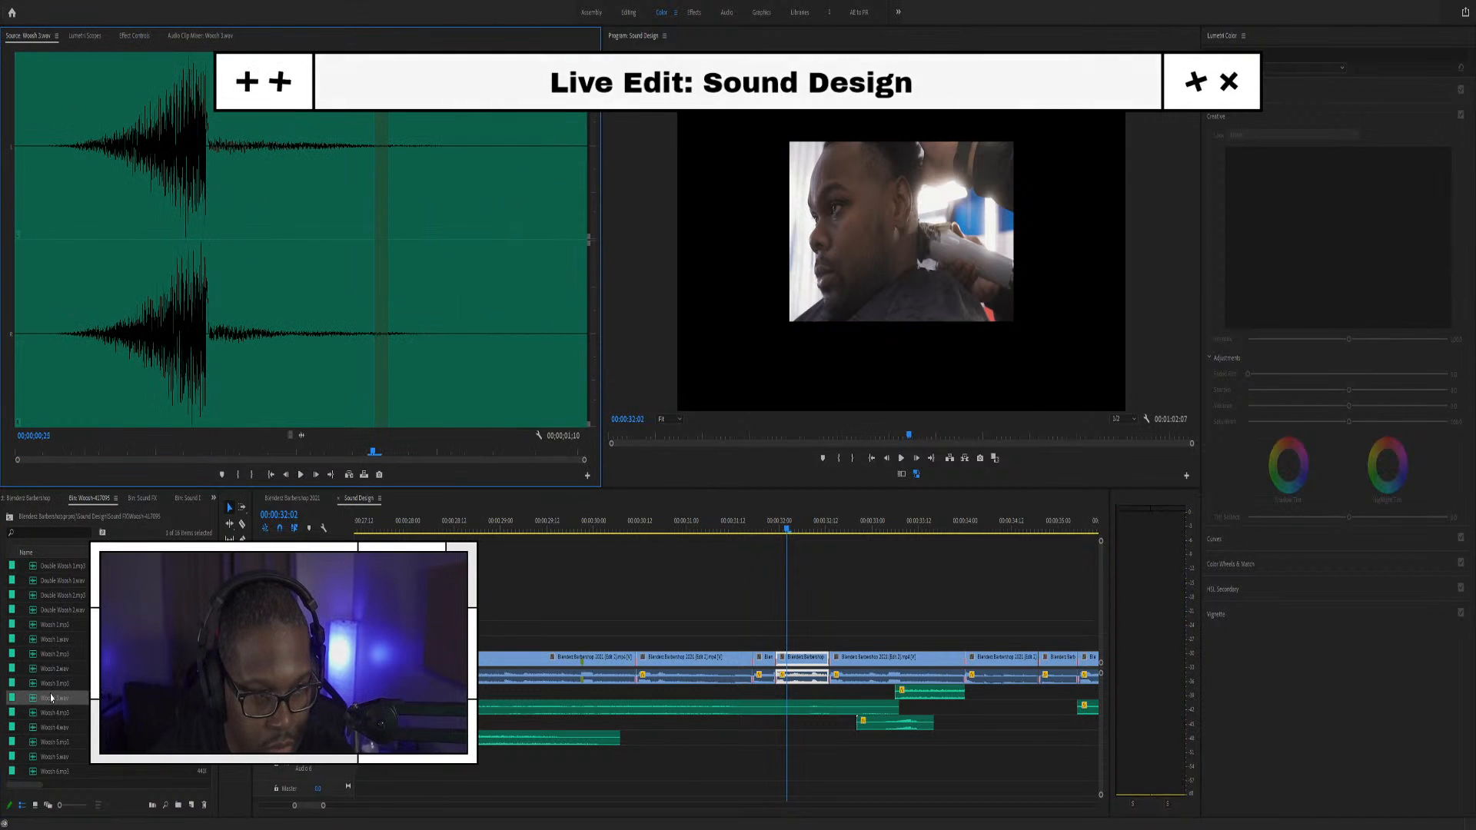
key(space)
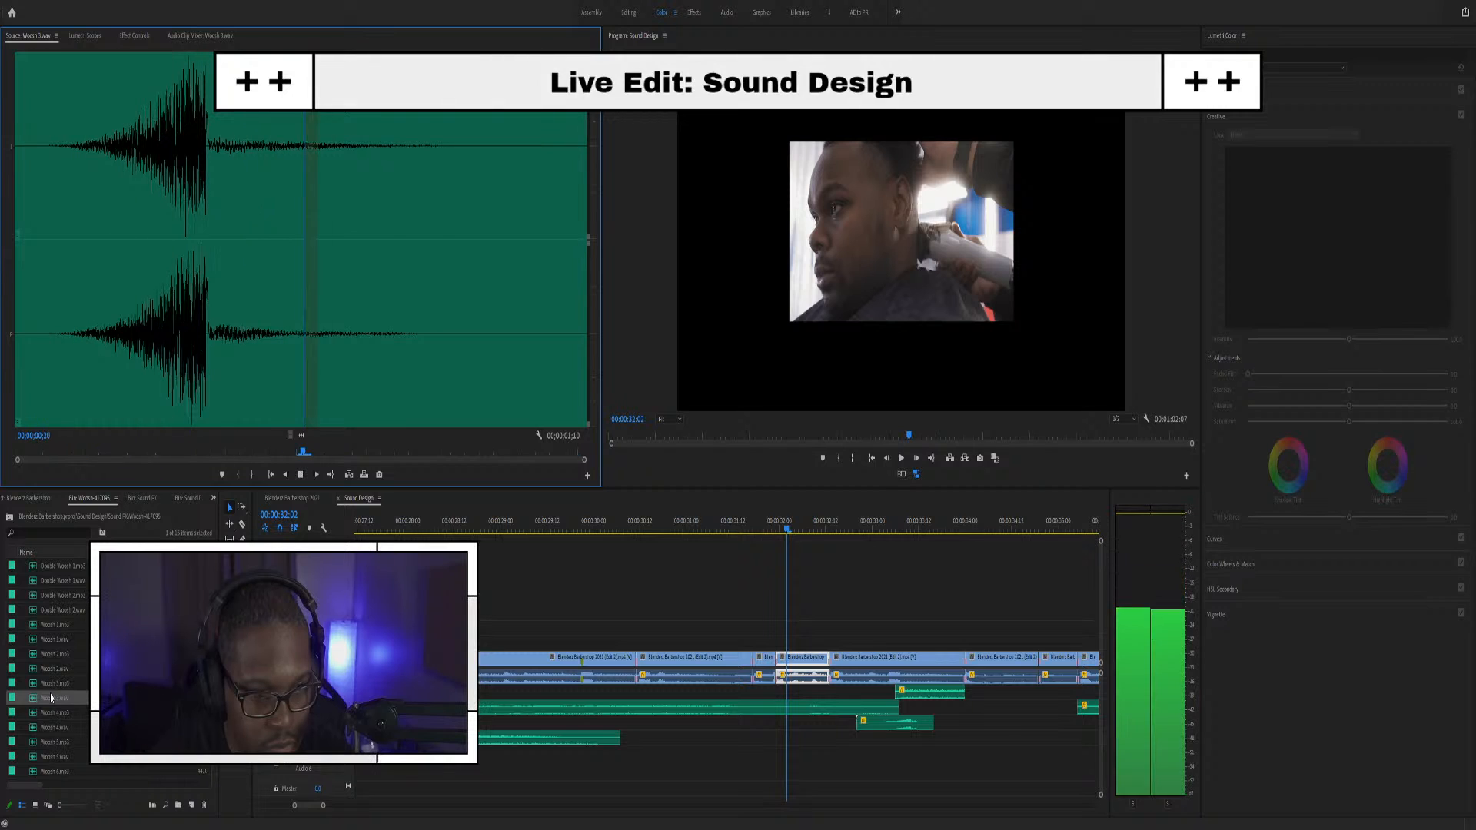
key(space)
Audition Woosh 4.mp3 and place it under the cut to the small framed haircut shot just before 00:00:32:02
double_click(34, 716)
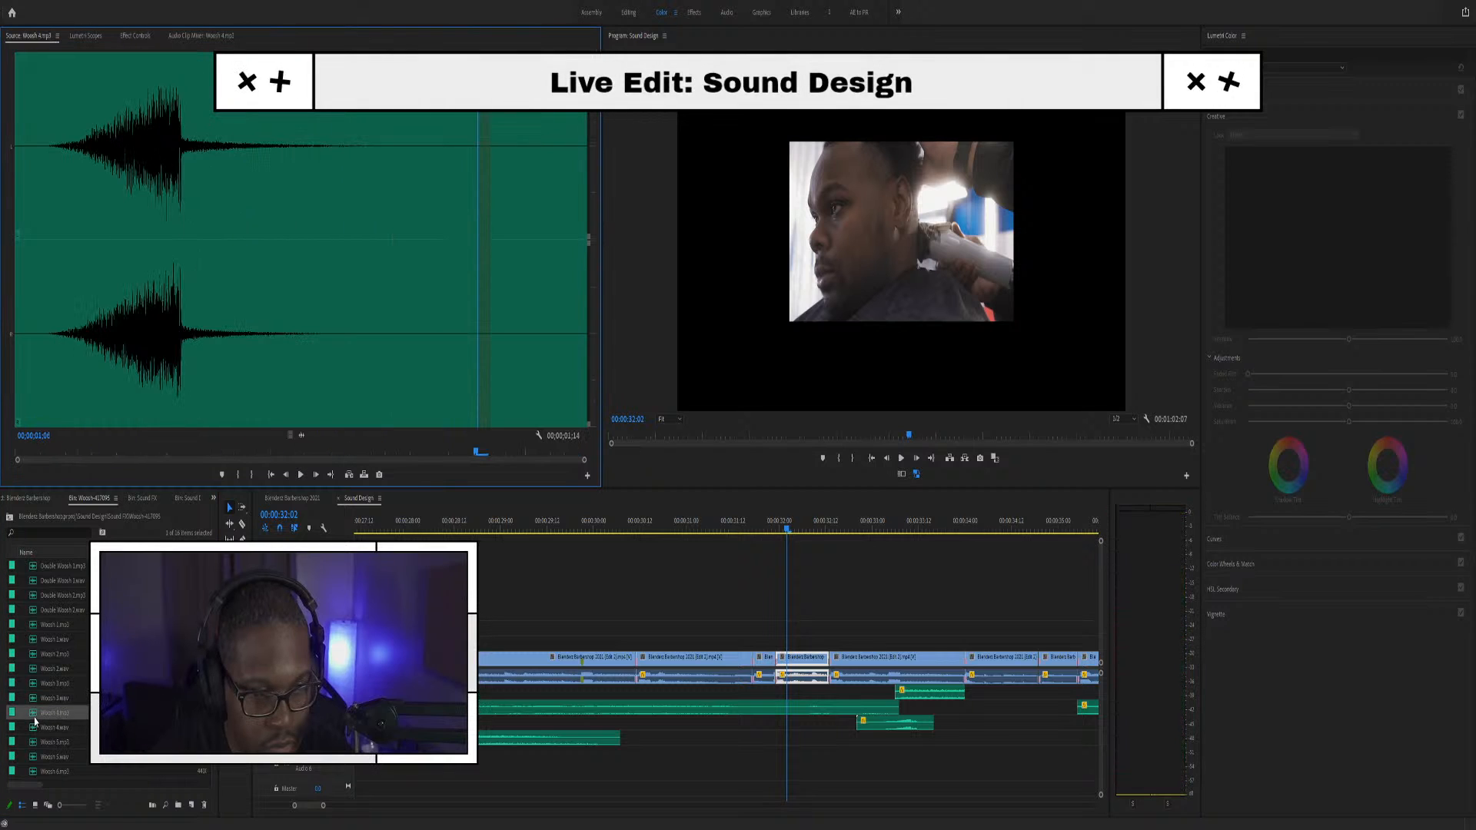
key(space)
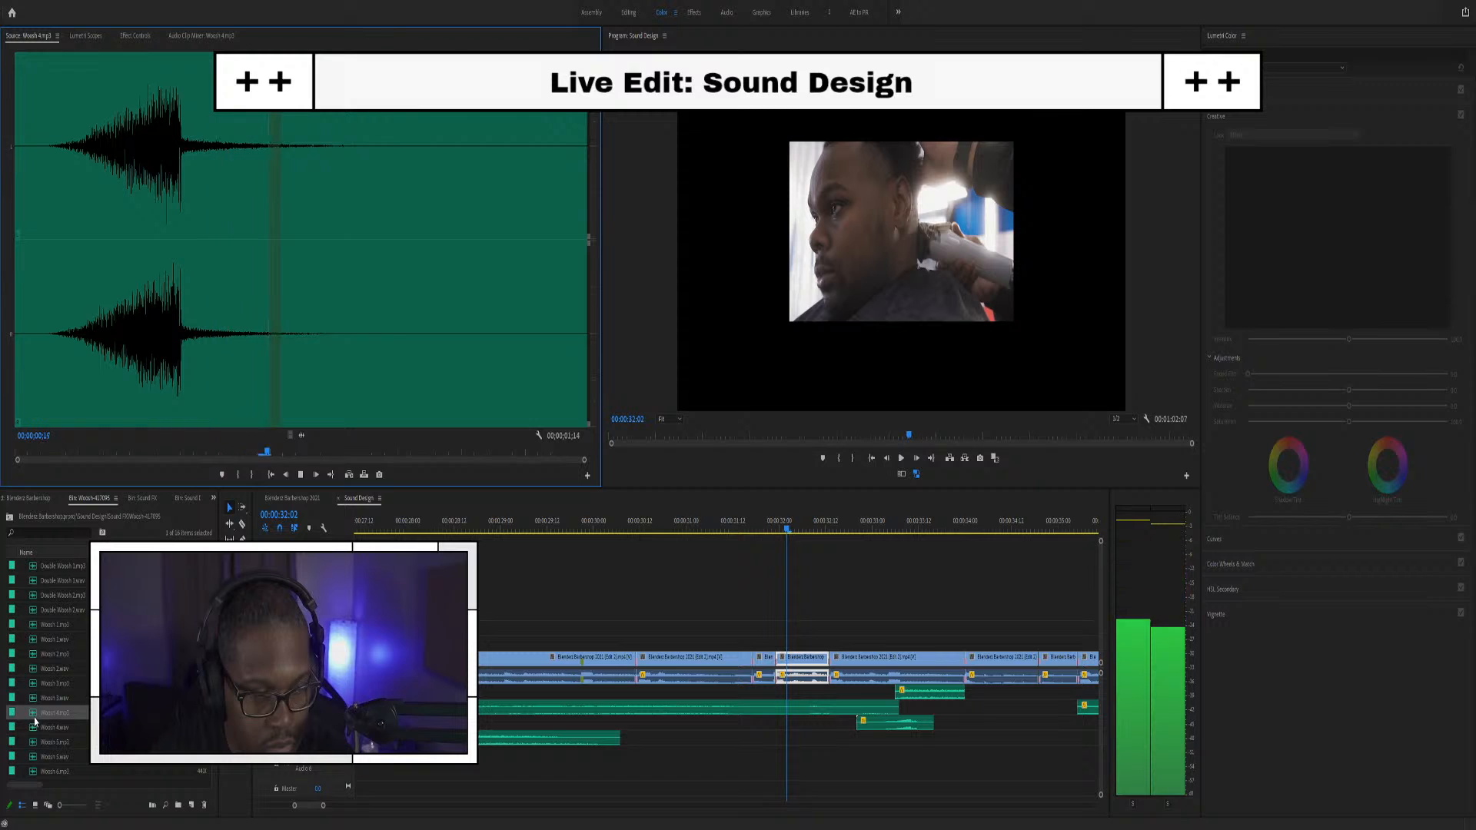
mouse_move(32, 703)
mouse_down()
mouse_move(792, 765)
mouse_move(771, 746)
mouse_move(797, 739)
mouse_move(777, 732)
mouse_up()
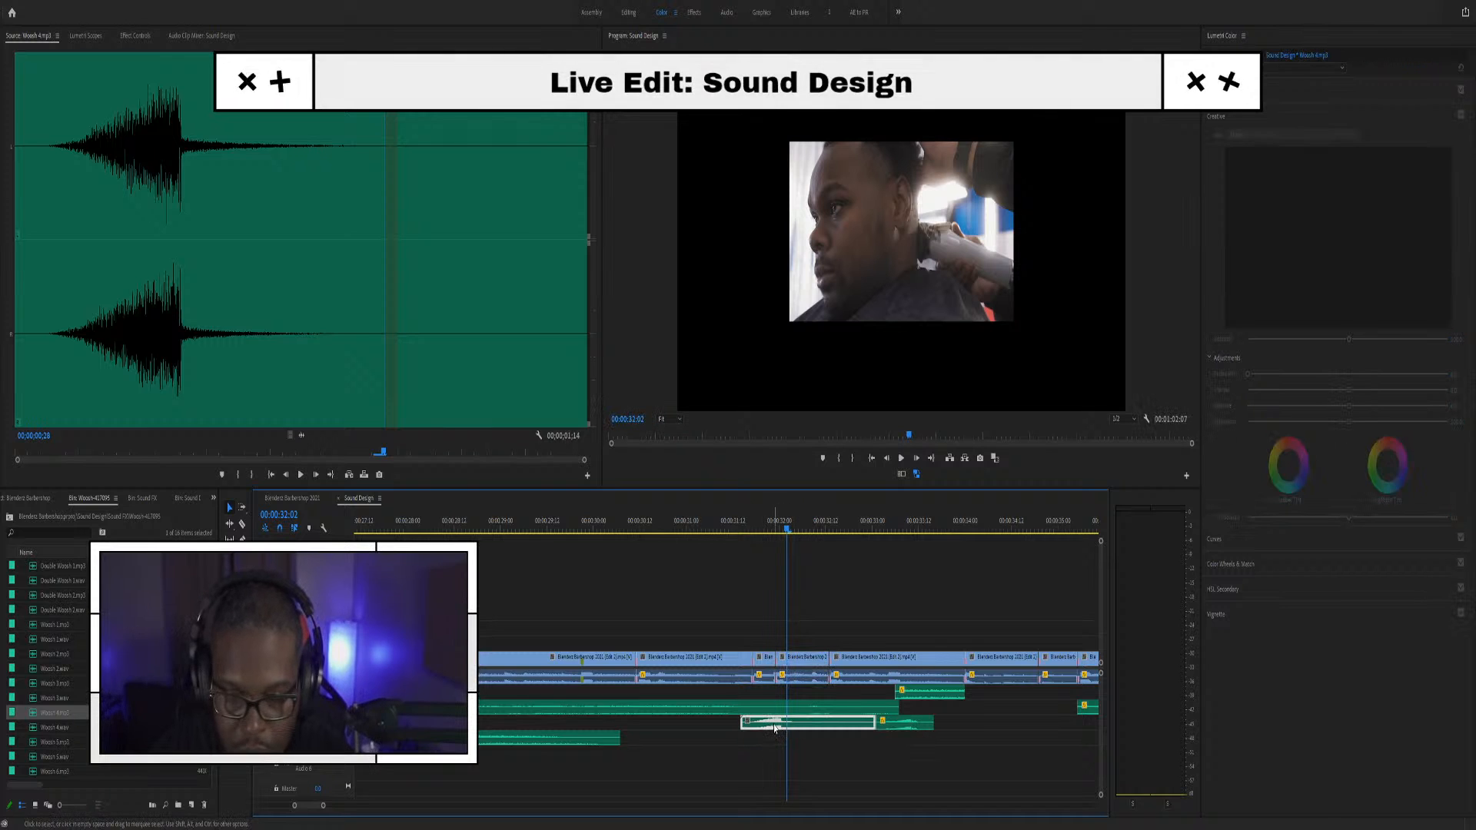
Shorten the Woosh 4.mp3 clip on the timeline, move it to the audio track below, and play it against the cuts
drag(908, 740, 767, 737)
click(698, 520)
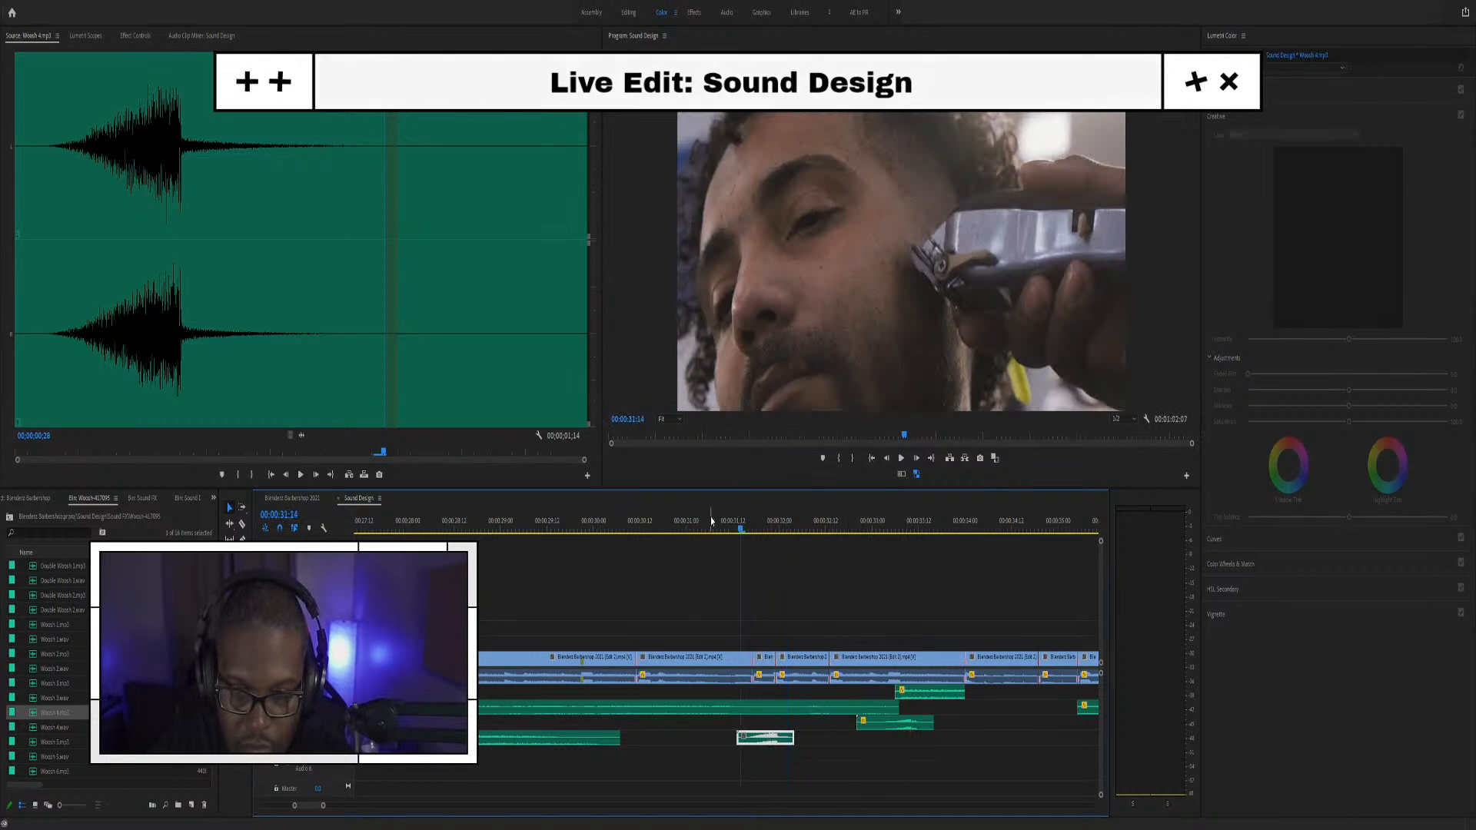
key(space)
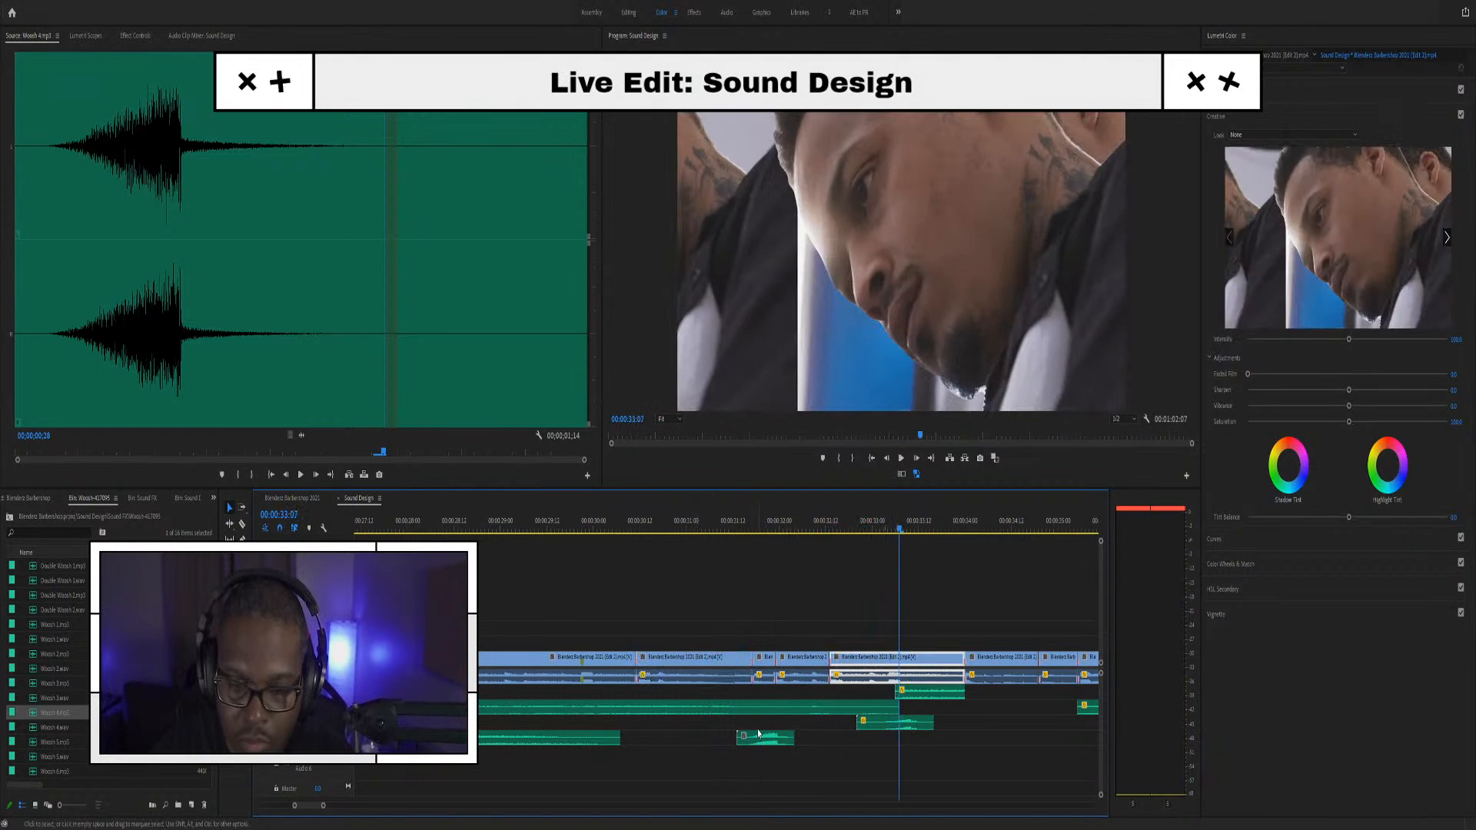
click(722, 529)
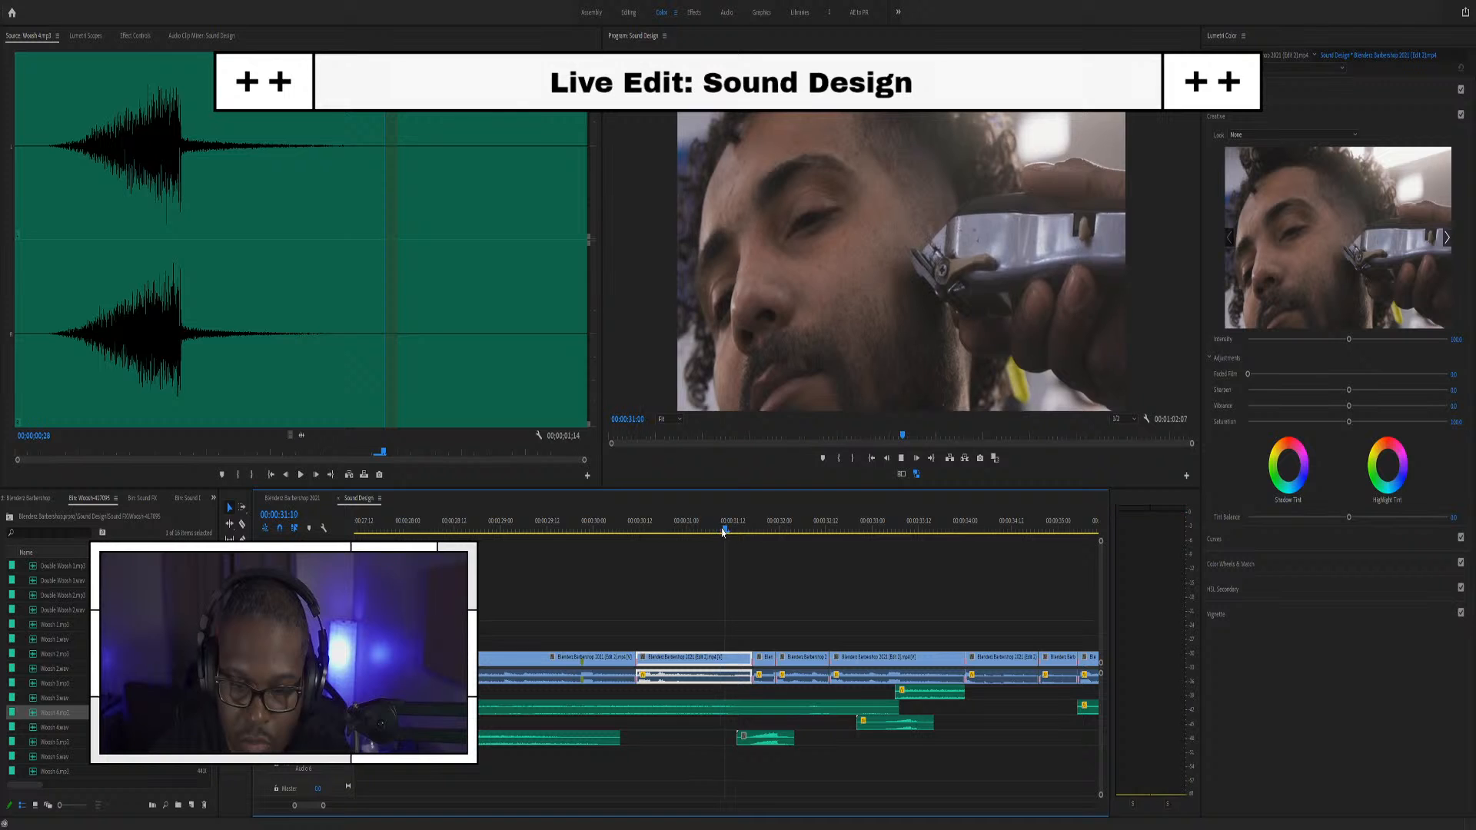
key(space)
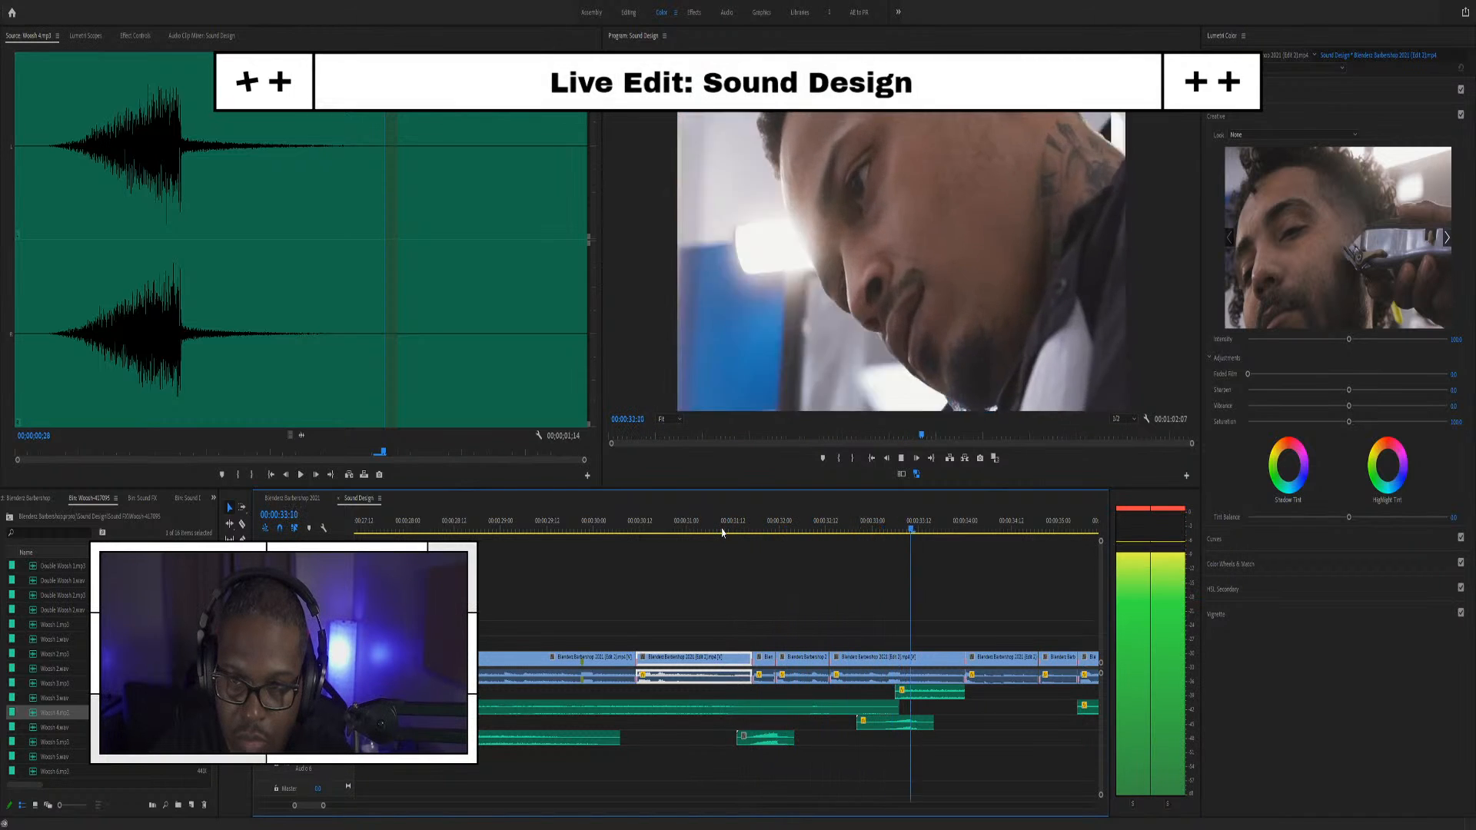
key(space)
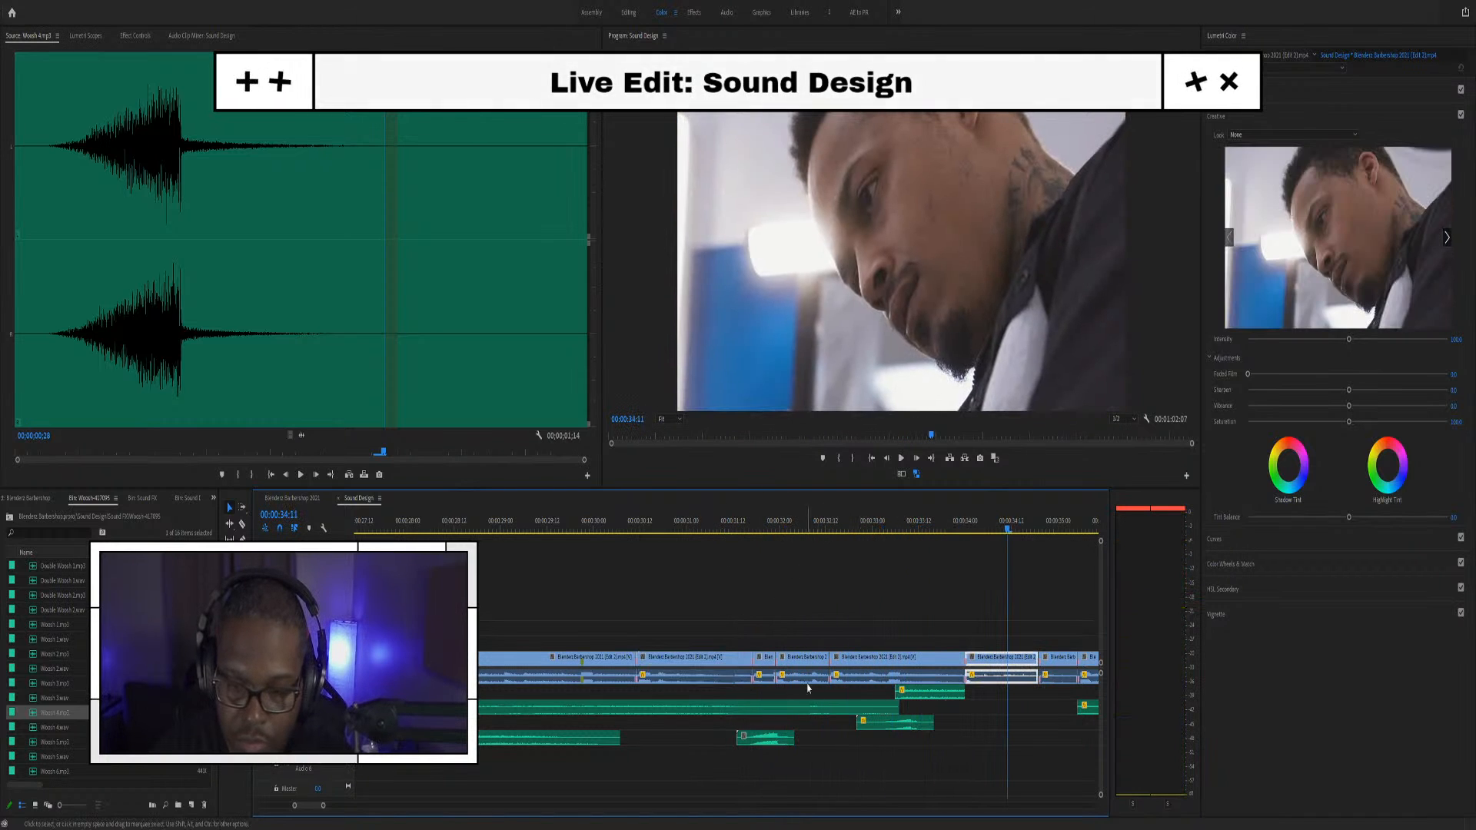
Move the Woosh 4.mp3 clip to the cut where the small framed haircut shot ends, and play the section to check its timing
click(786, 526)
key(space)
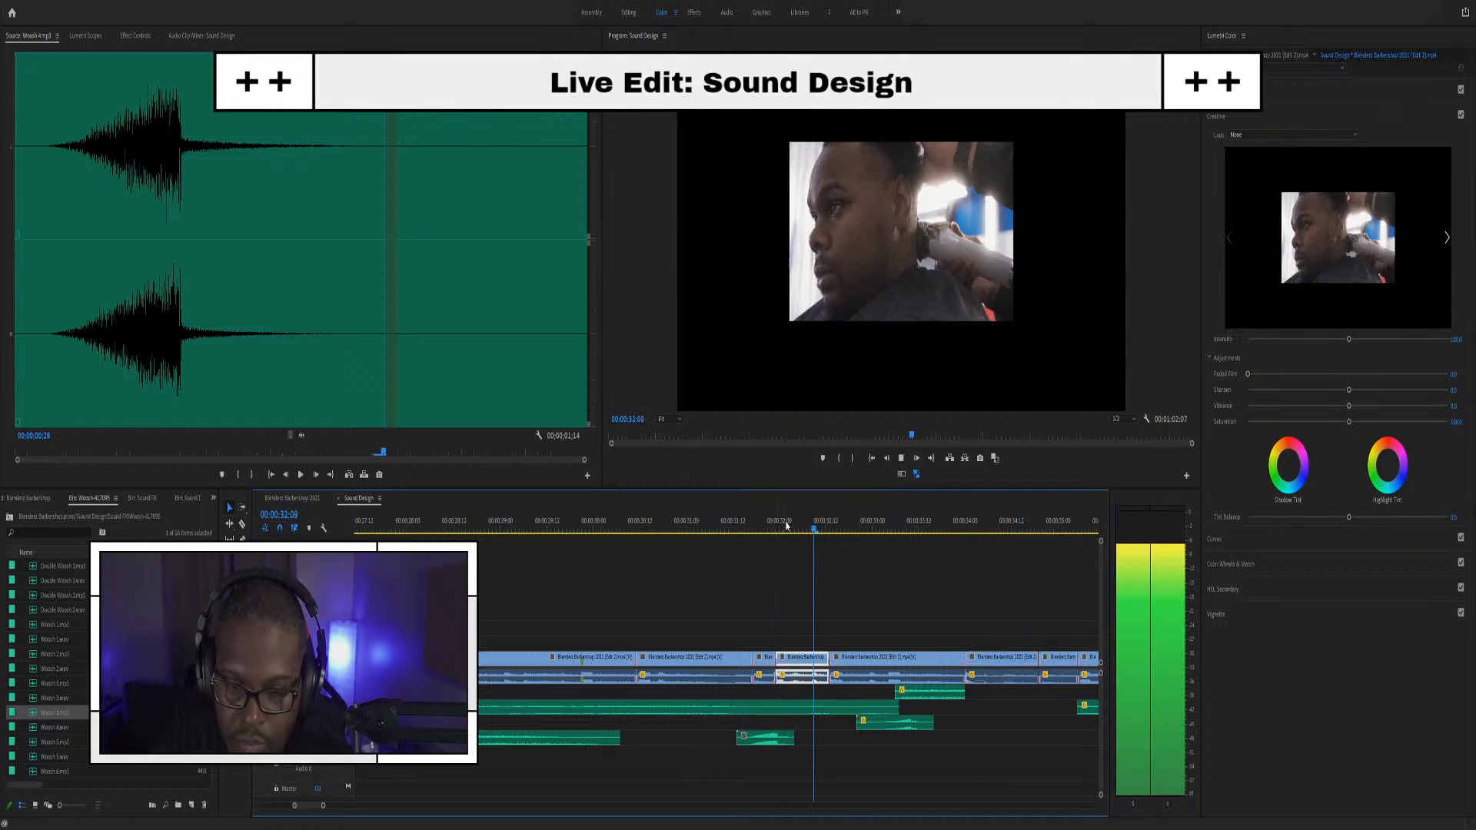
key(space)
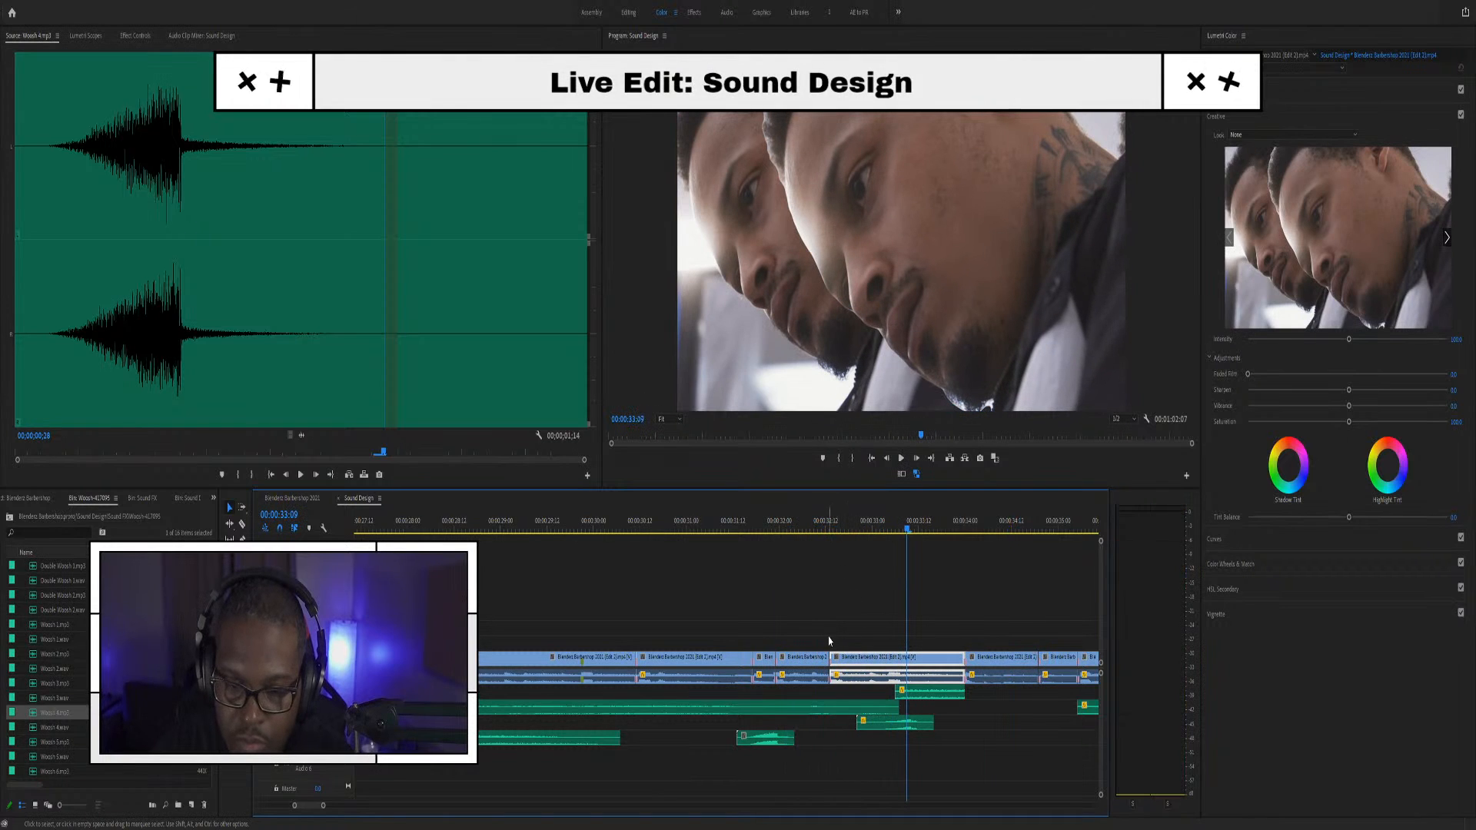
drag(768, 744, 846, 740)
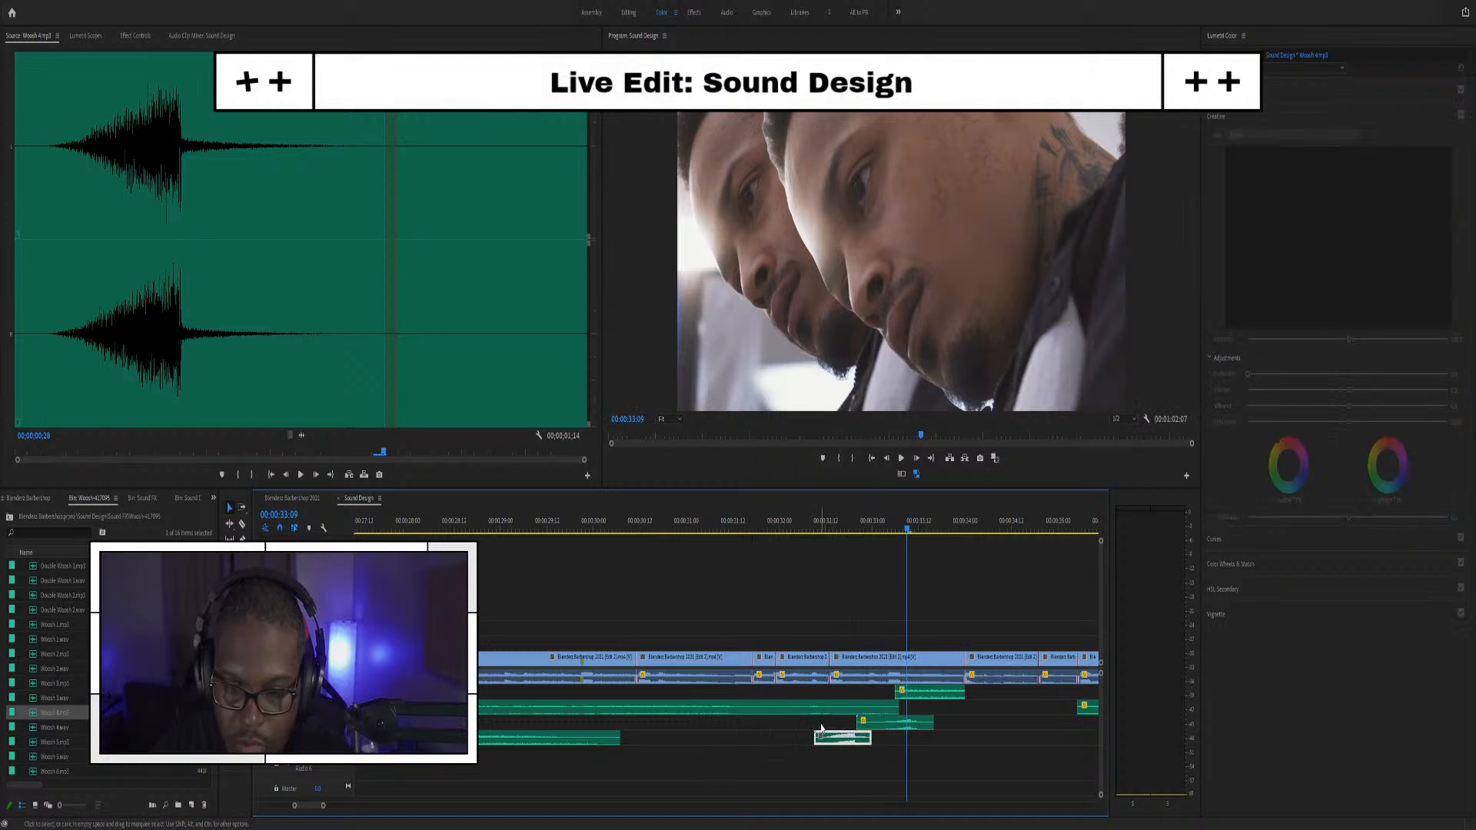
click(789, 527)
key(space)
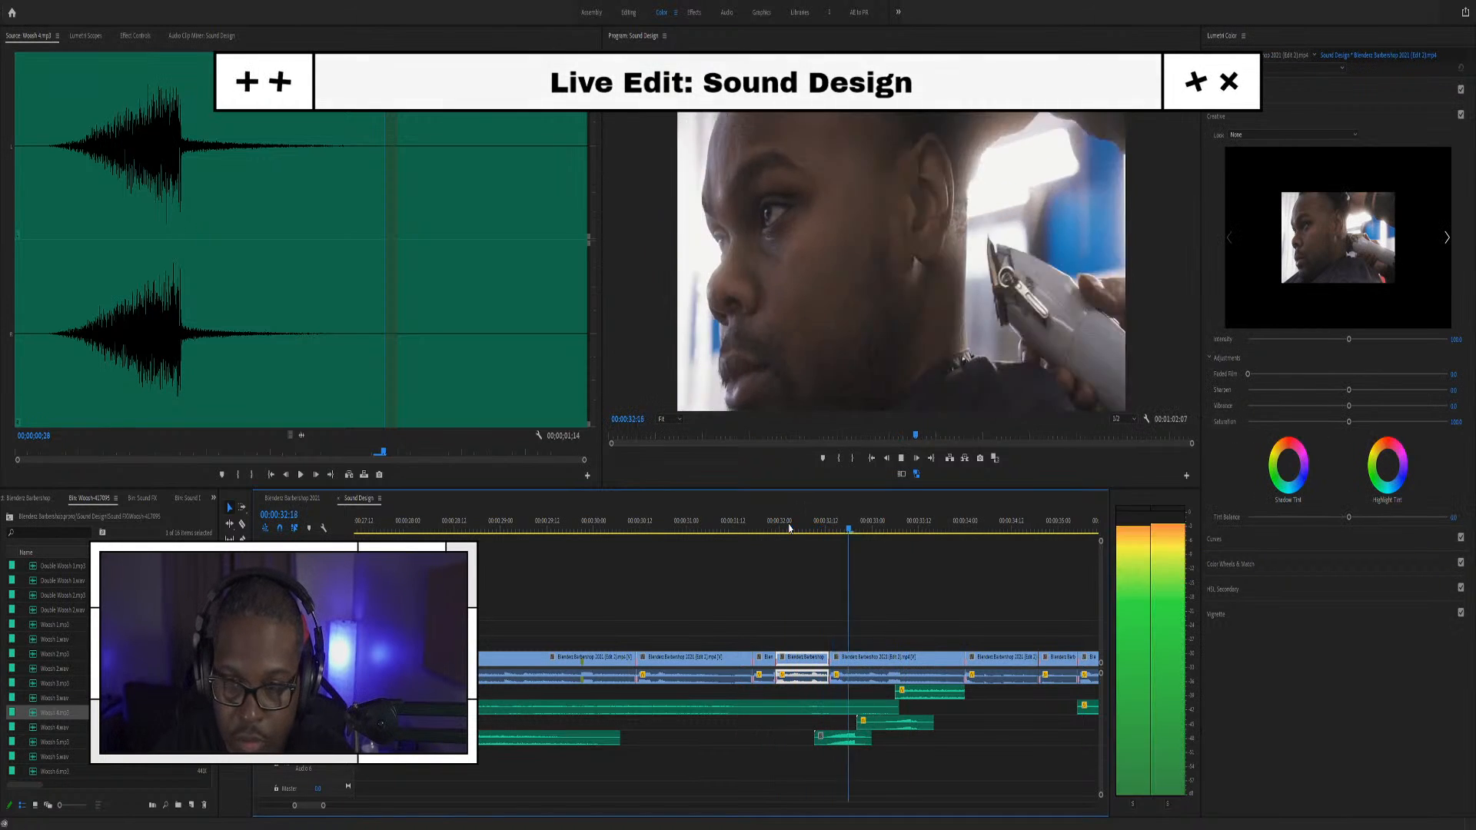
key(space)
click(761, 526)
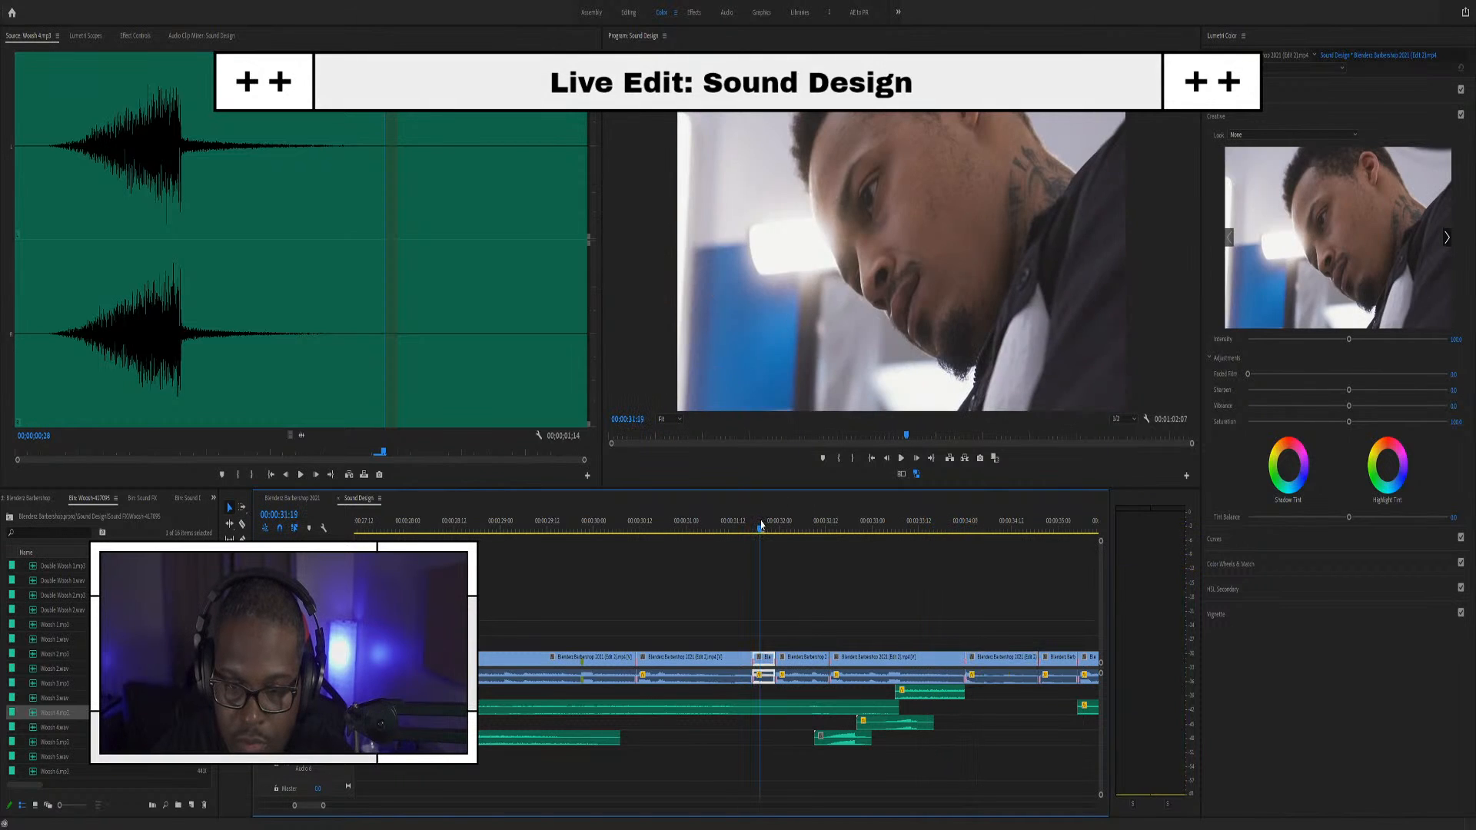
key(space)
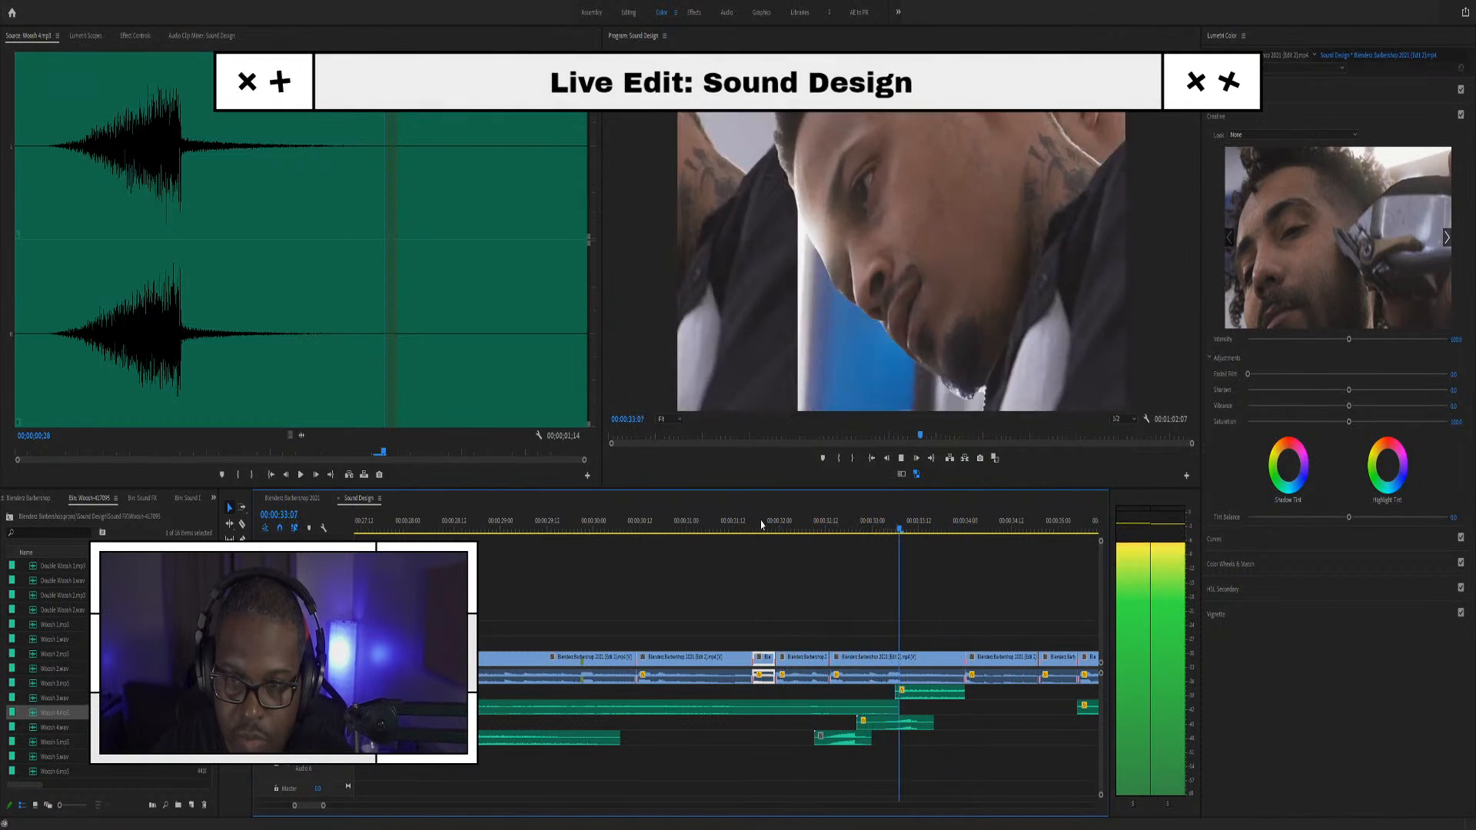
key(space)
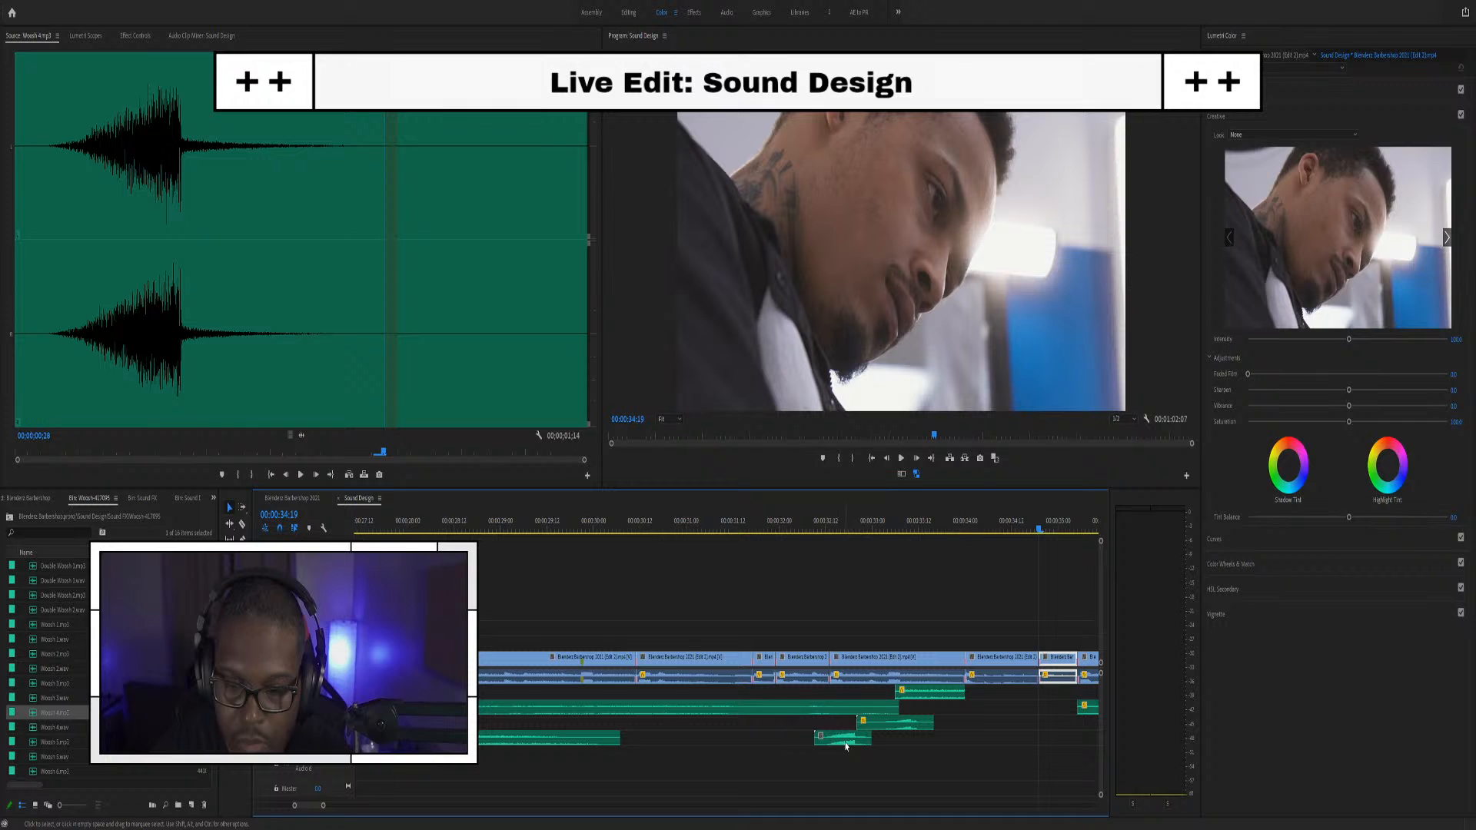
Adjust the level of the moved Woosh 4.mp3 clip and play from the small framed haircut shot to check the balance
click(845, 741)
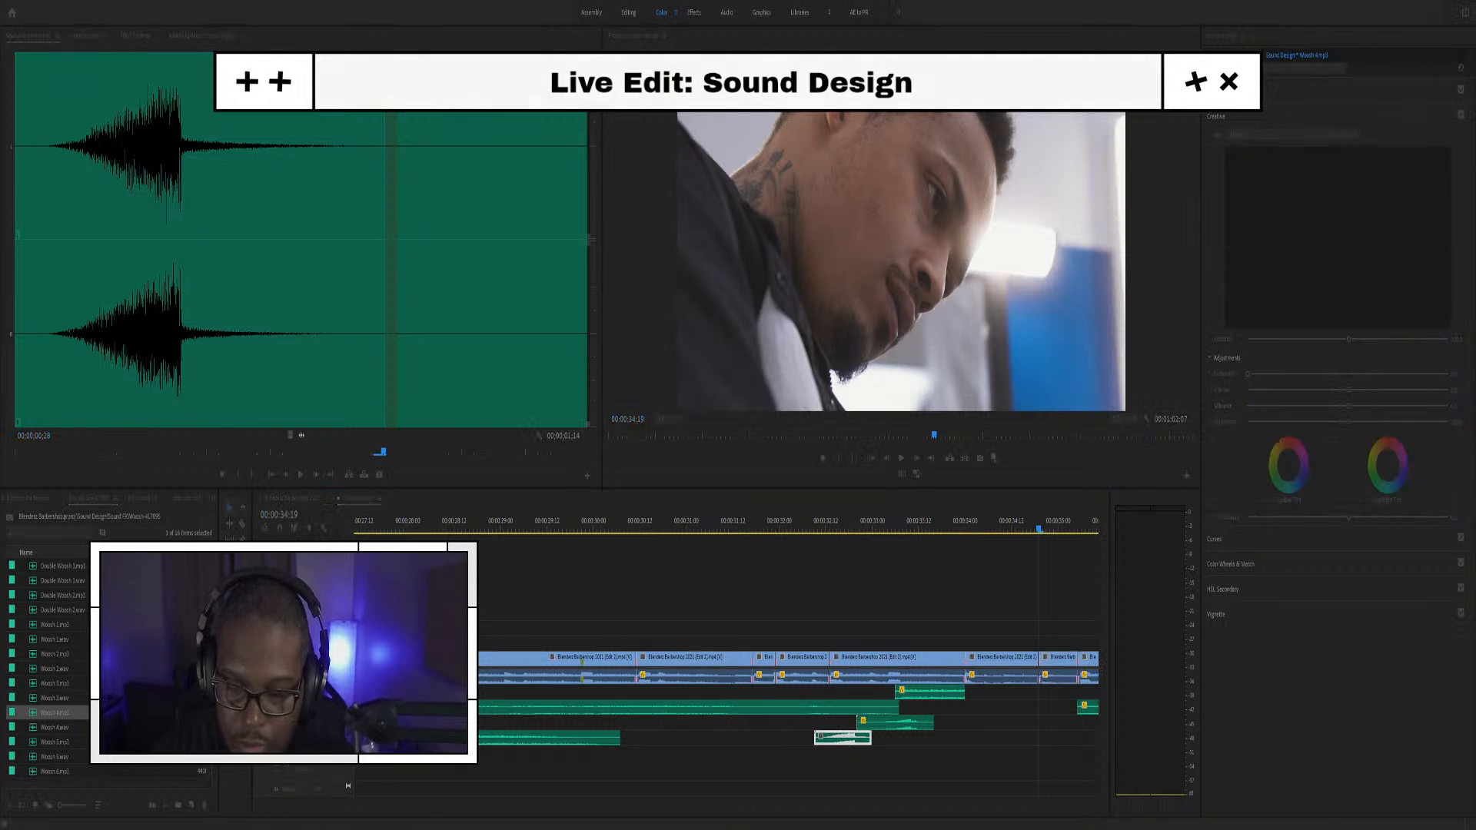
click(796, 531)
key(space)
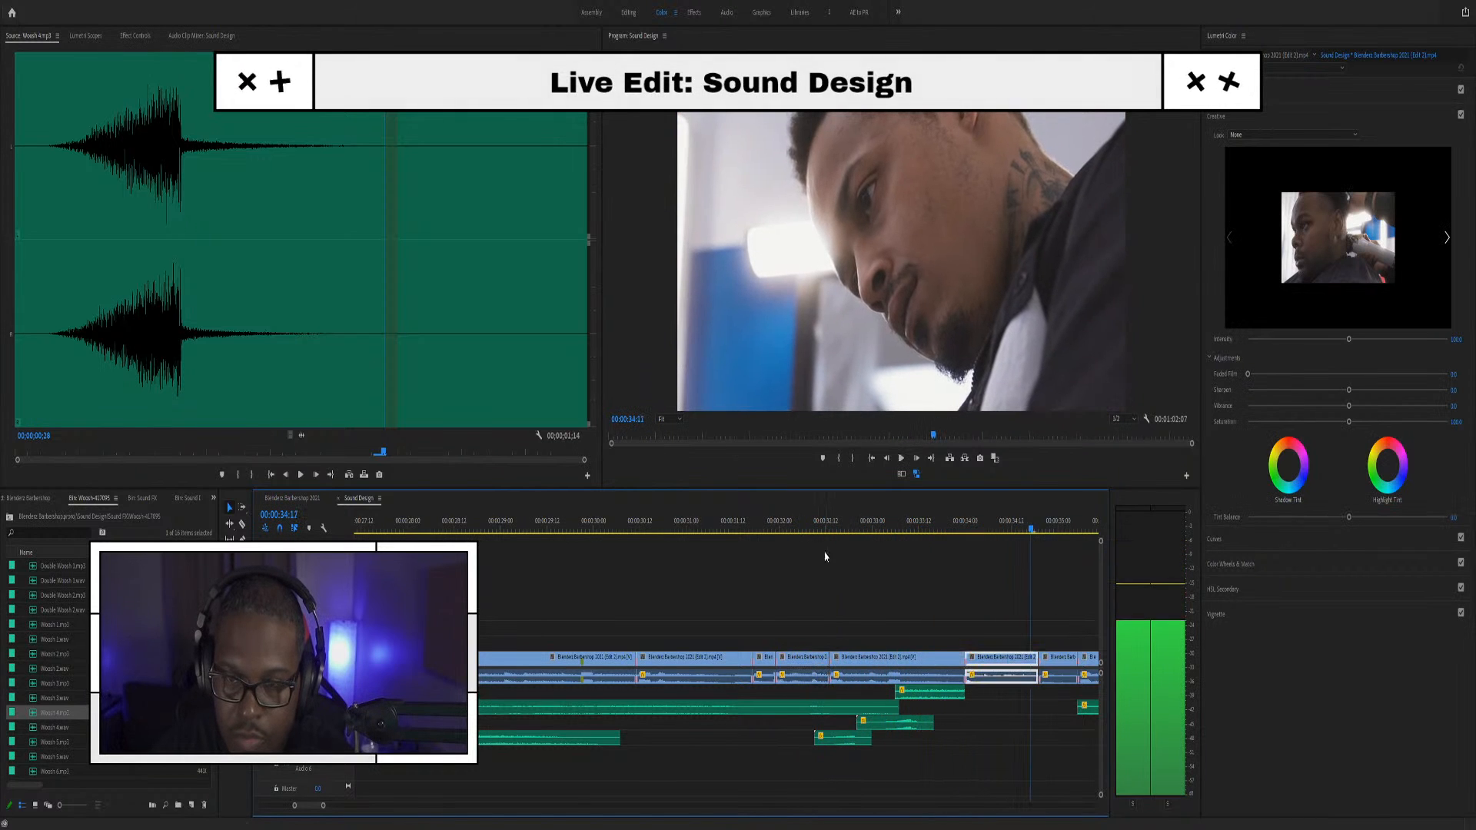
key(space)
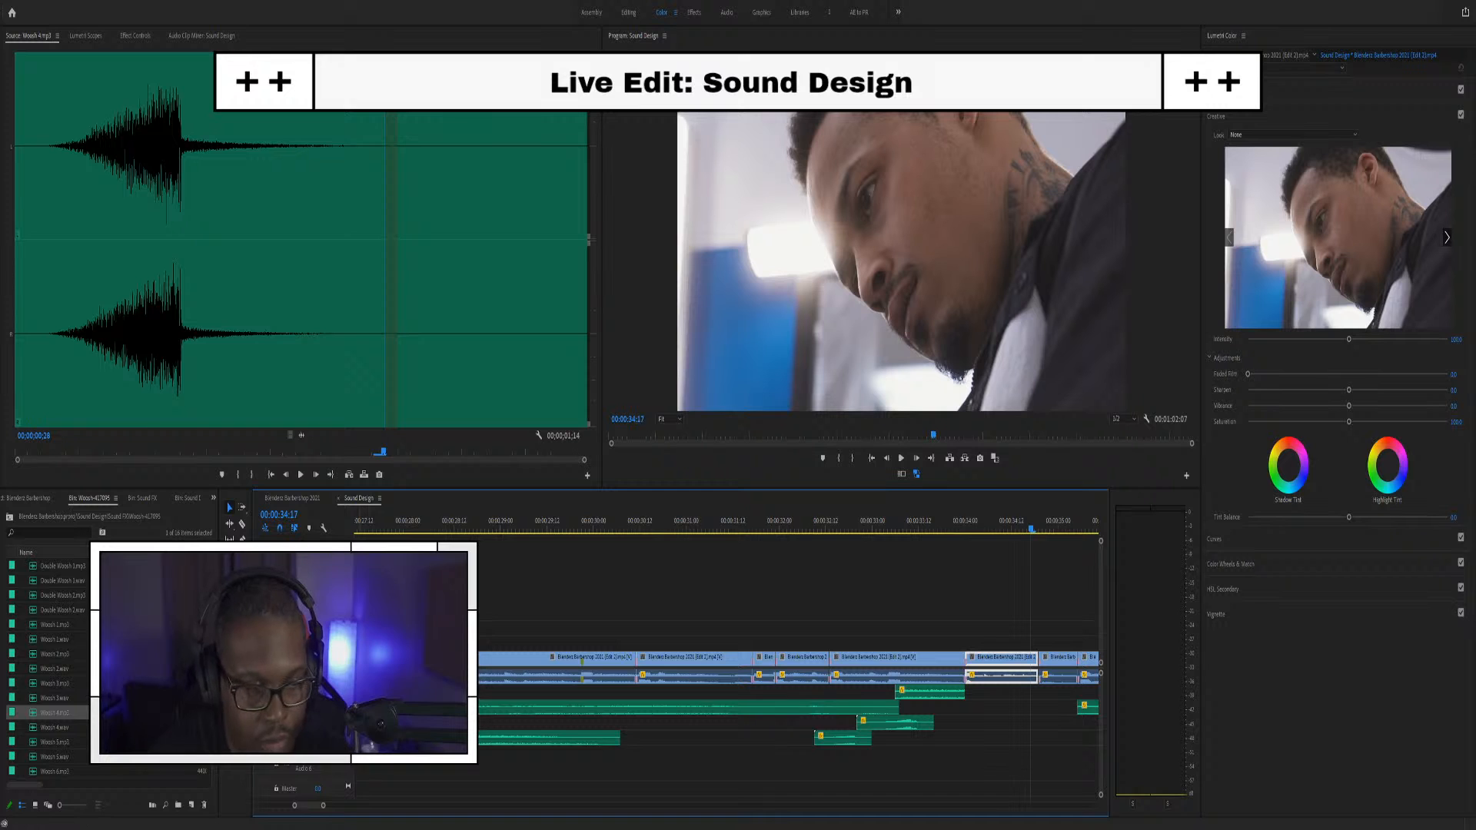
Audition Woosh 5.wav and Woosh 6.wav as further whoosh candidates
scroll(57, 703, down, 1)
double_click(34, 742)
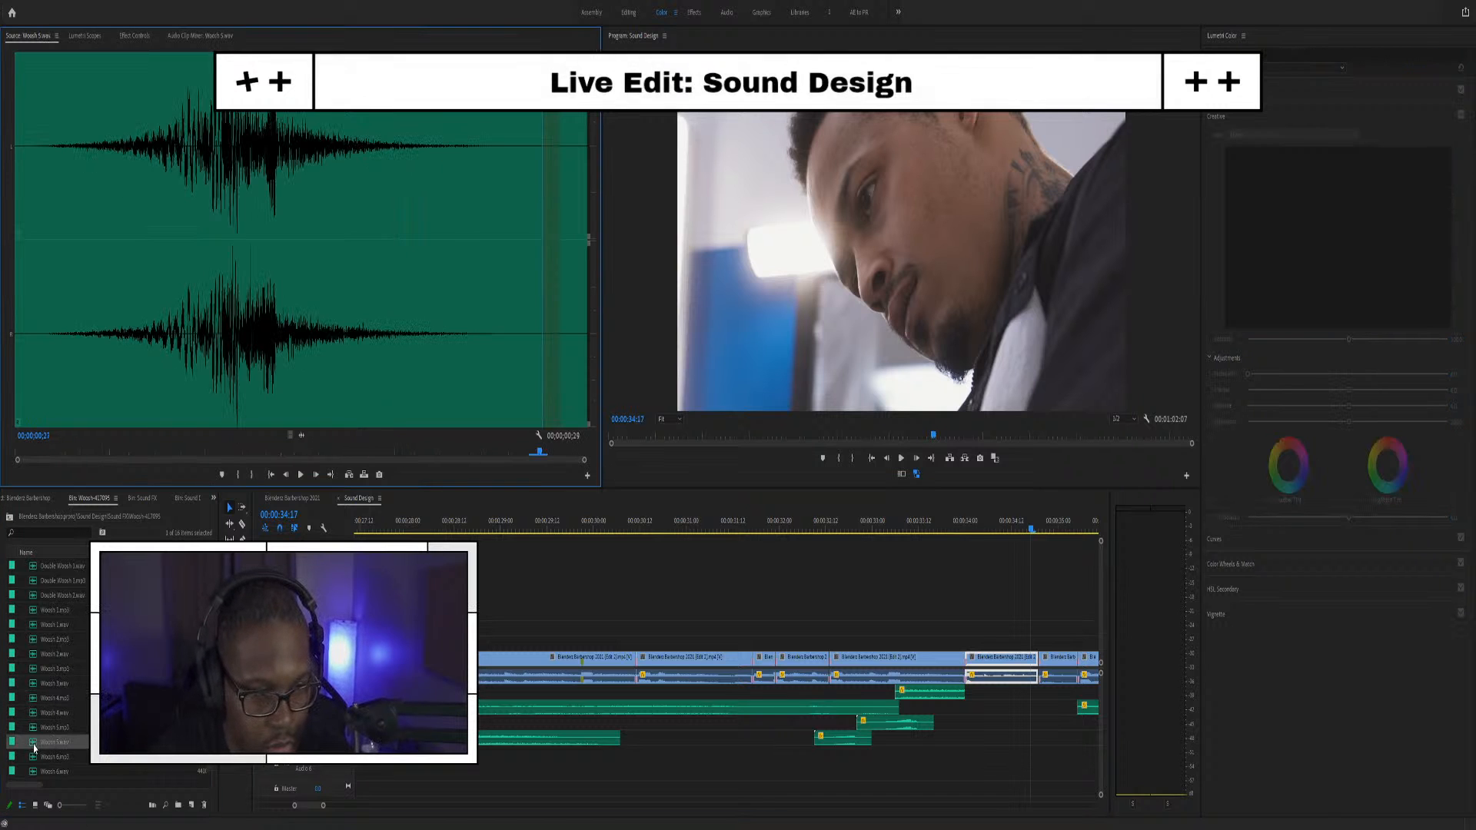
key(space)
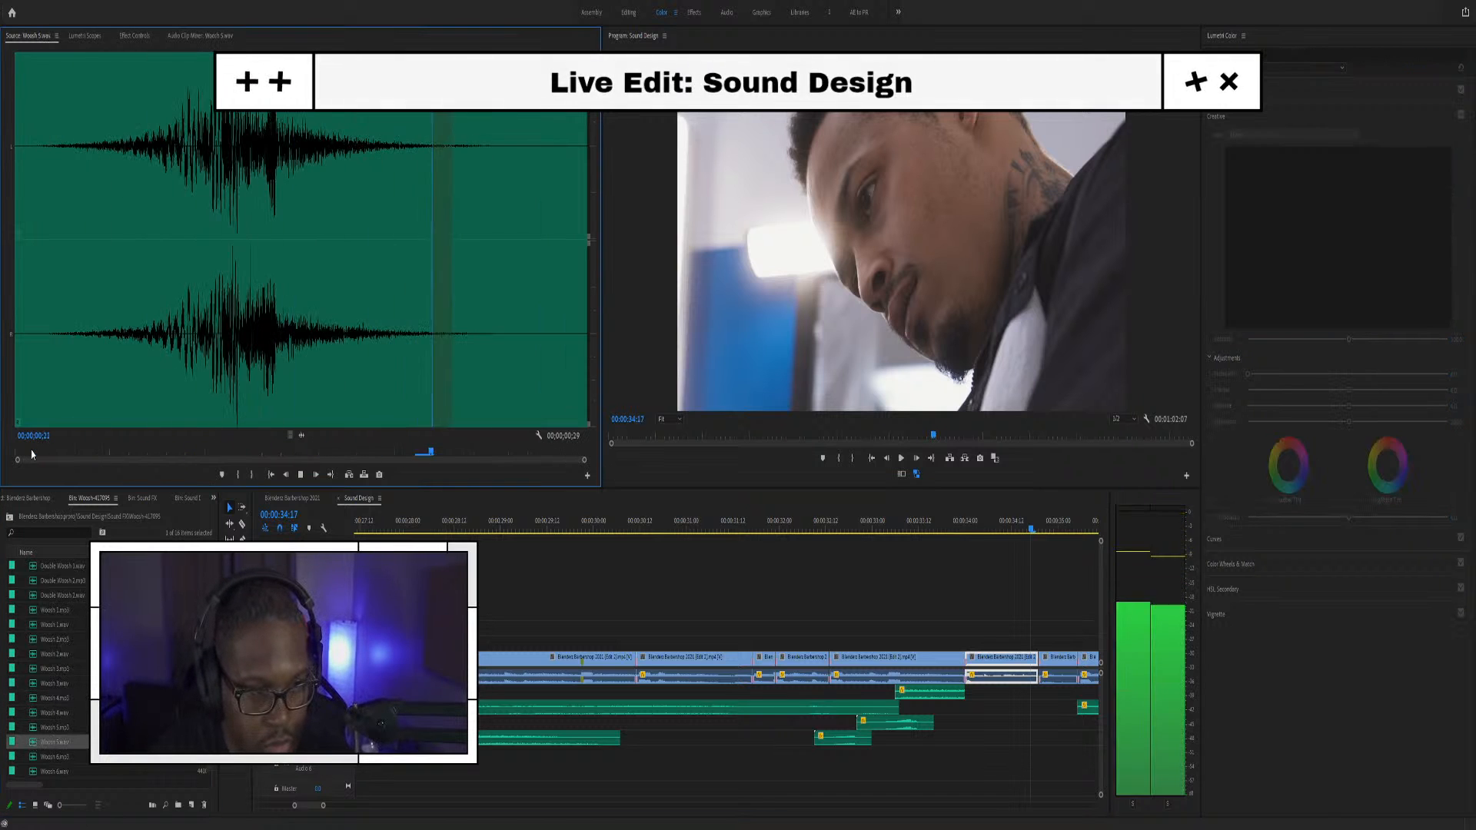
double_click(35, 772)
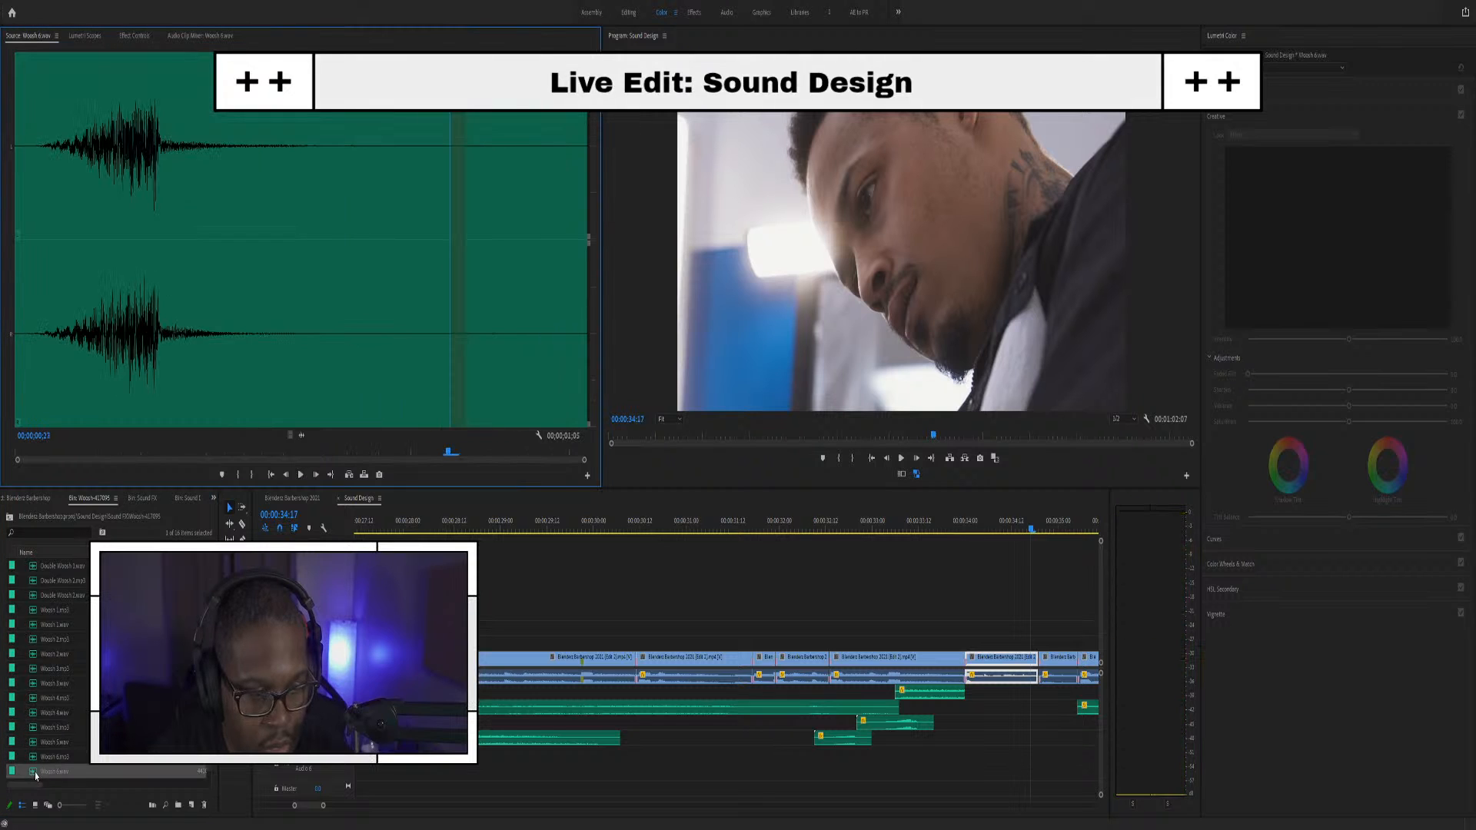
key(space)
key(space)
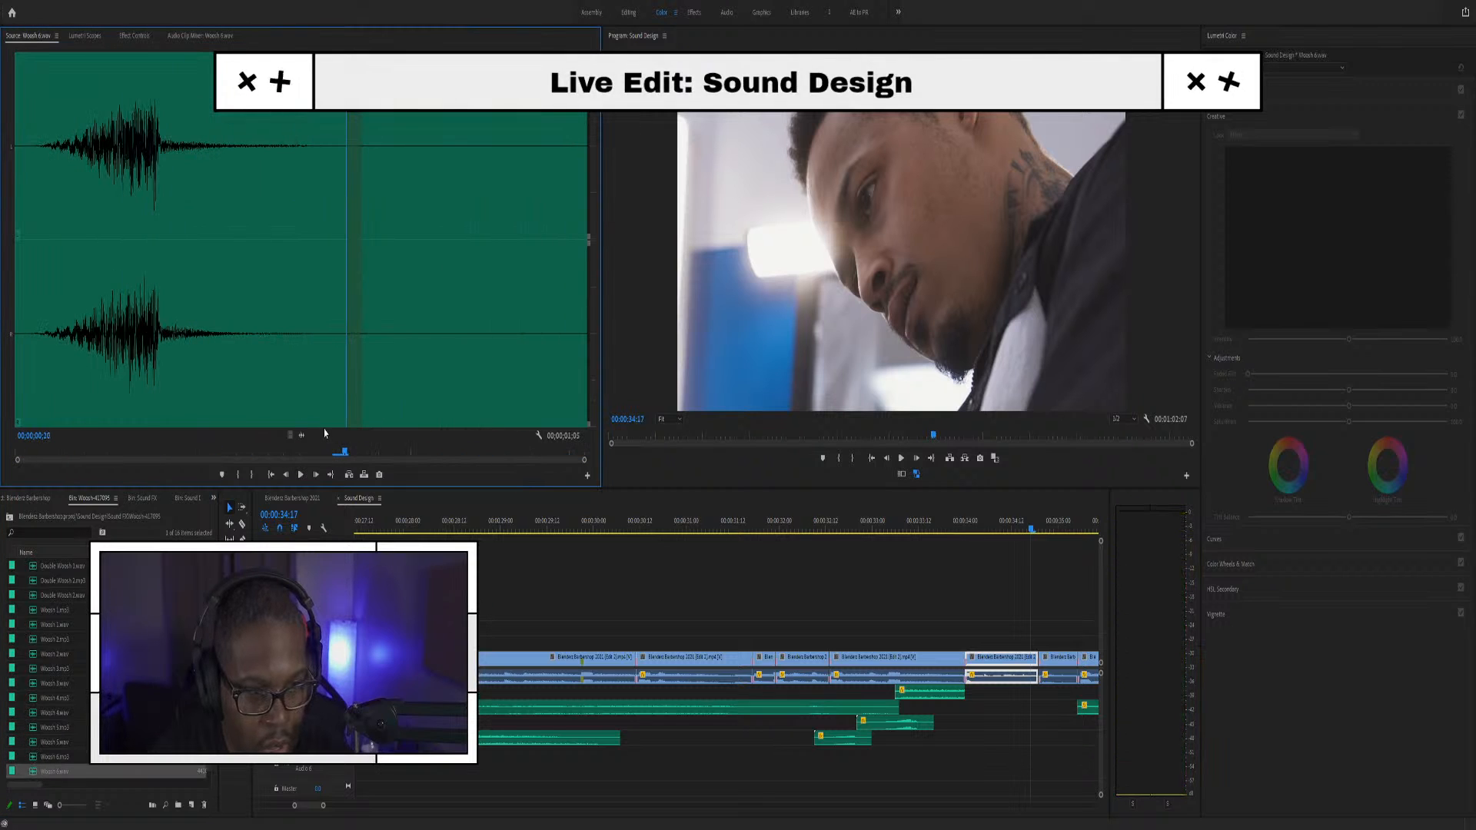
Place Woosh 6.wav, shortened, under the brief shot just before the small framed haircut shot, and play through the sequence
drag(296, 437, 739, 730)
drag(833, 721, 757, 728)
double_click(744, 709)
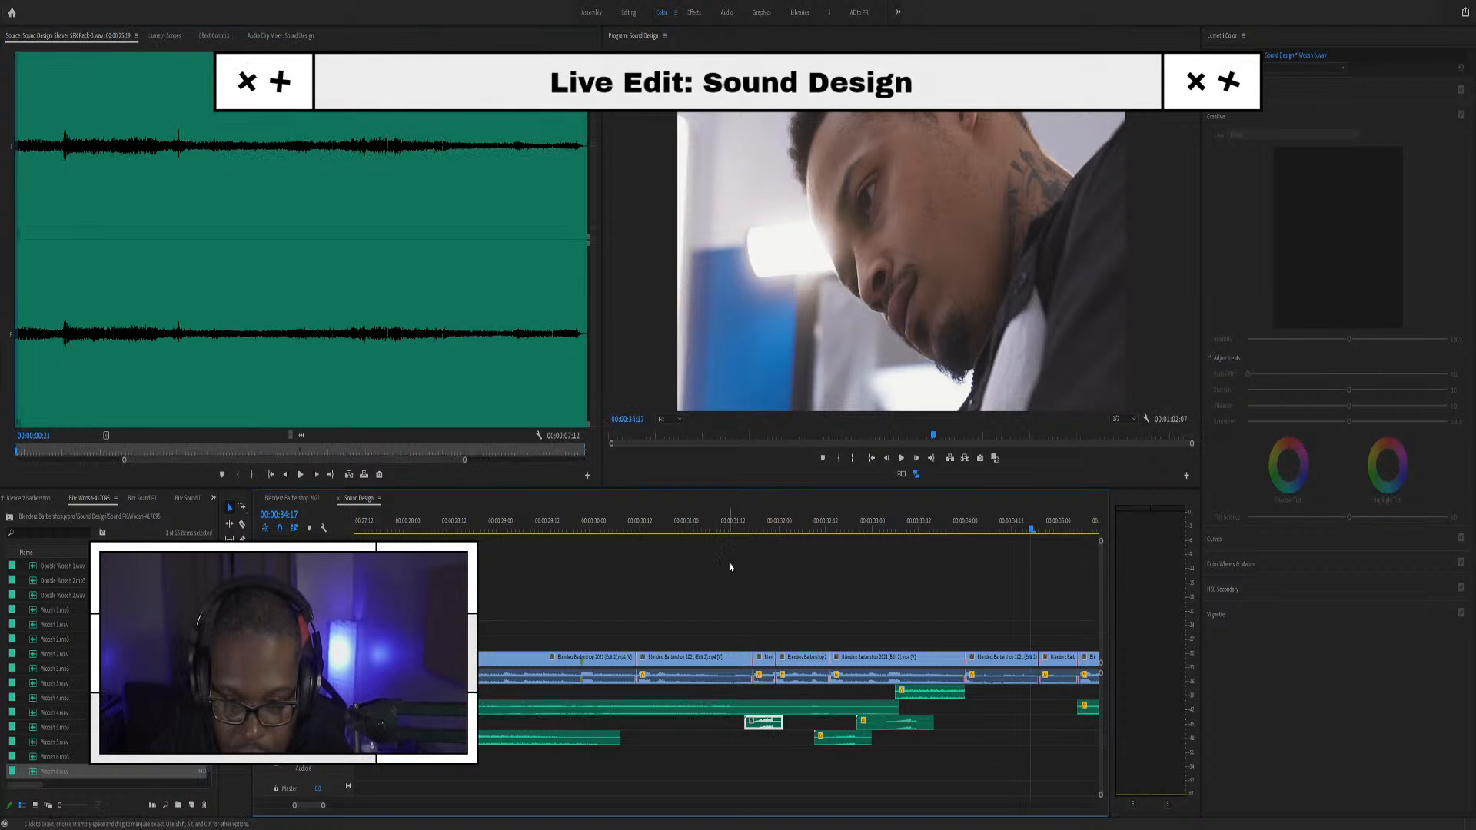
click(696, 525)
key(space)
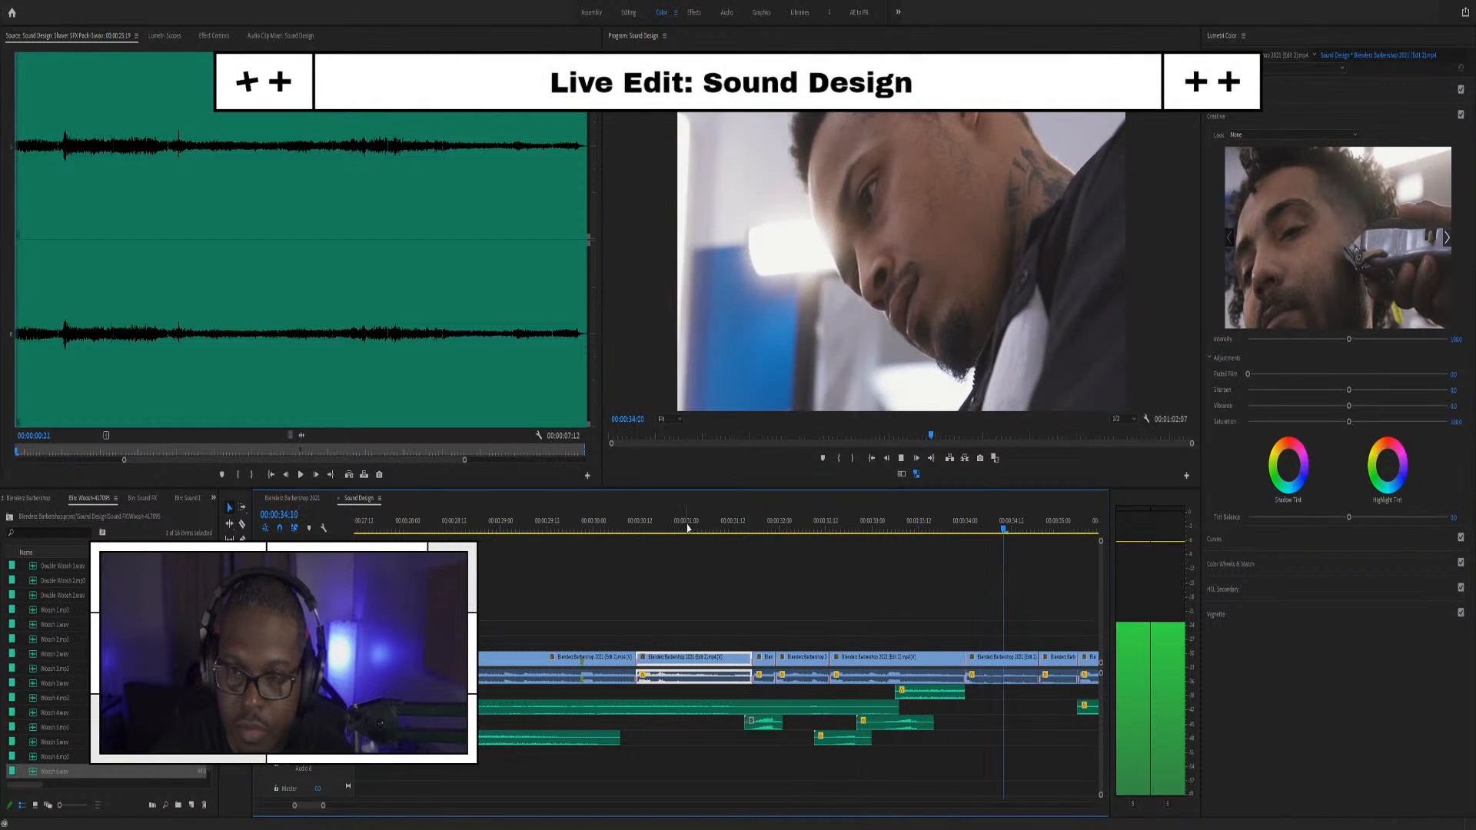
key(space)
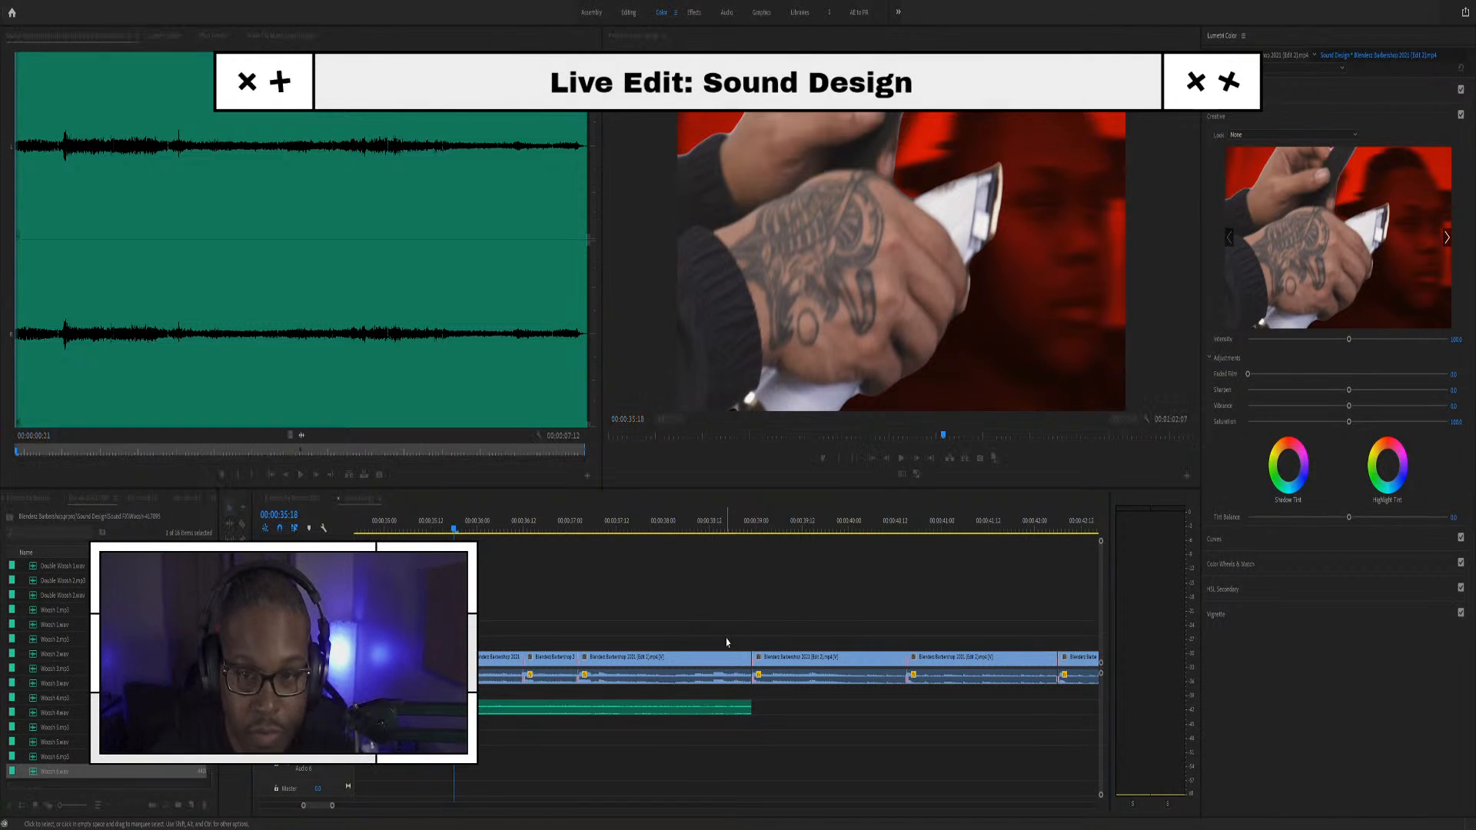
Play the clipper shots after the whoosh section and stop at 00:00:36:11
scroll(498, 624, left, 2)
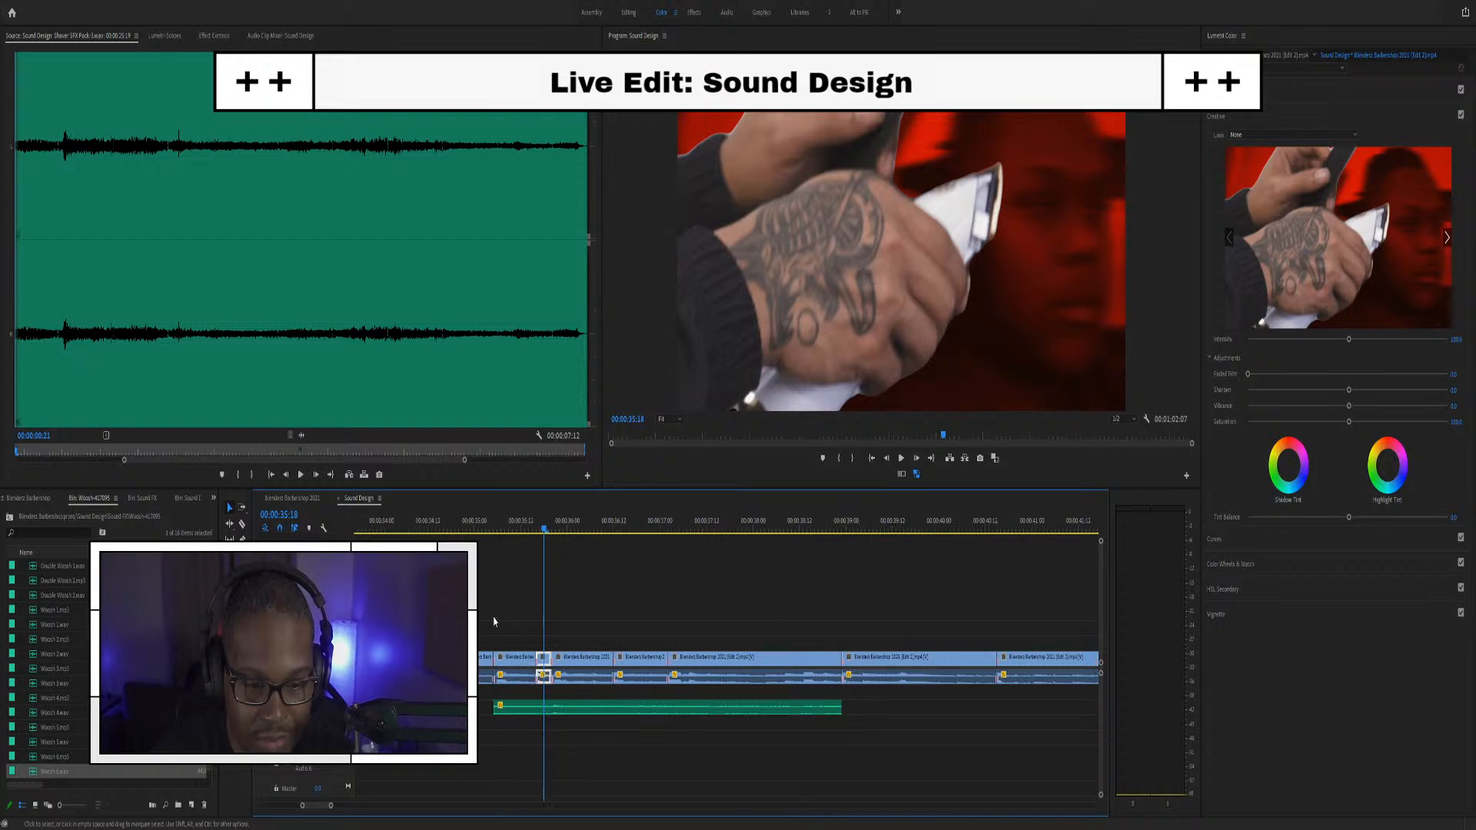
key(space)
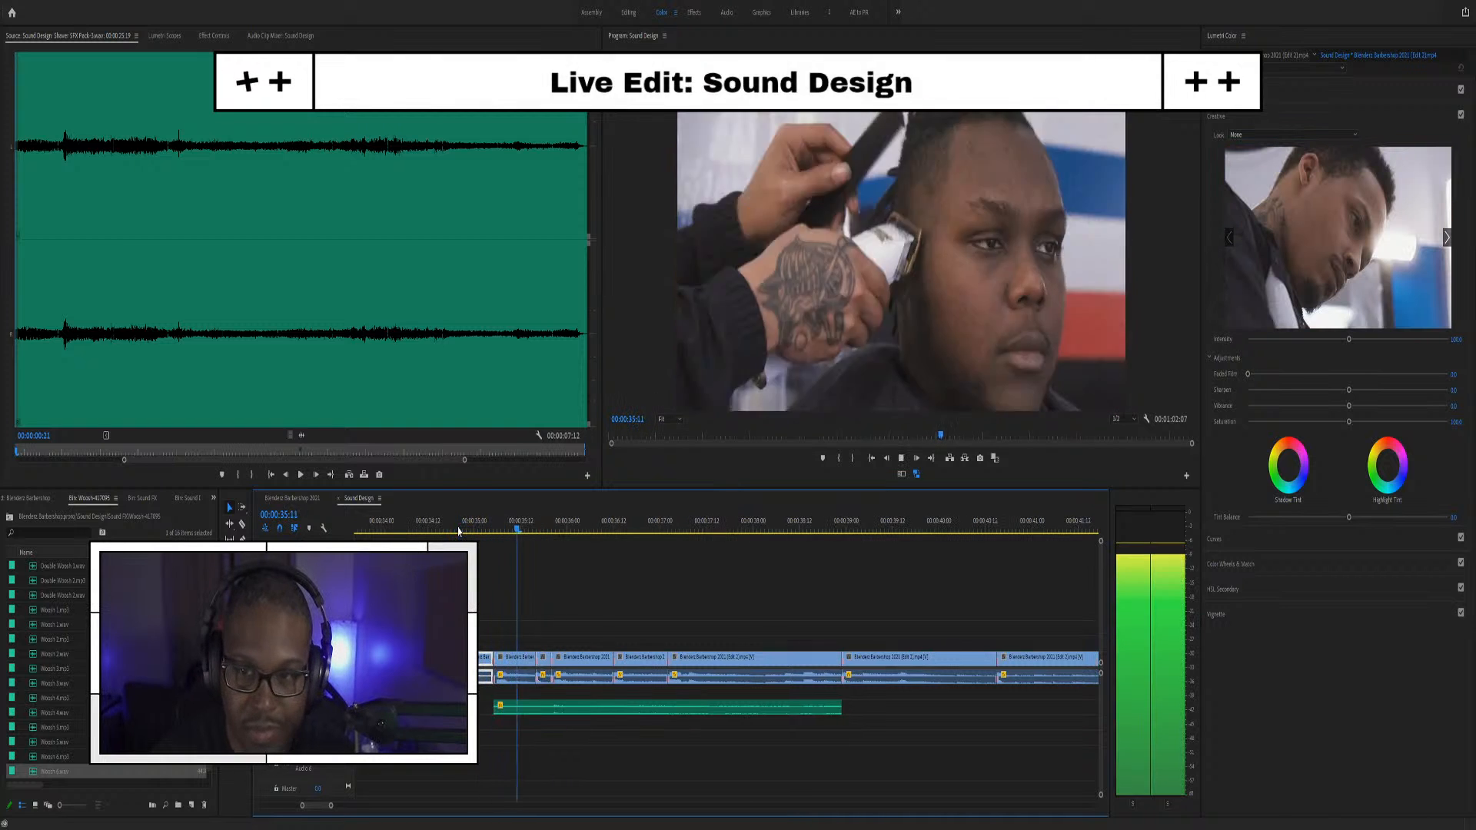
key(space)
click(459, 527)
key(space)
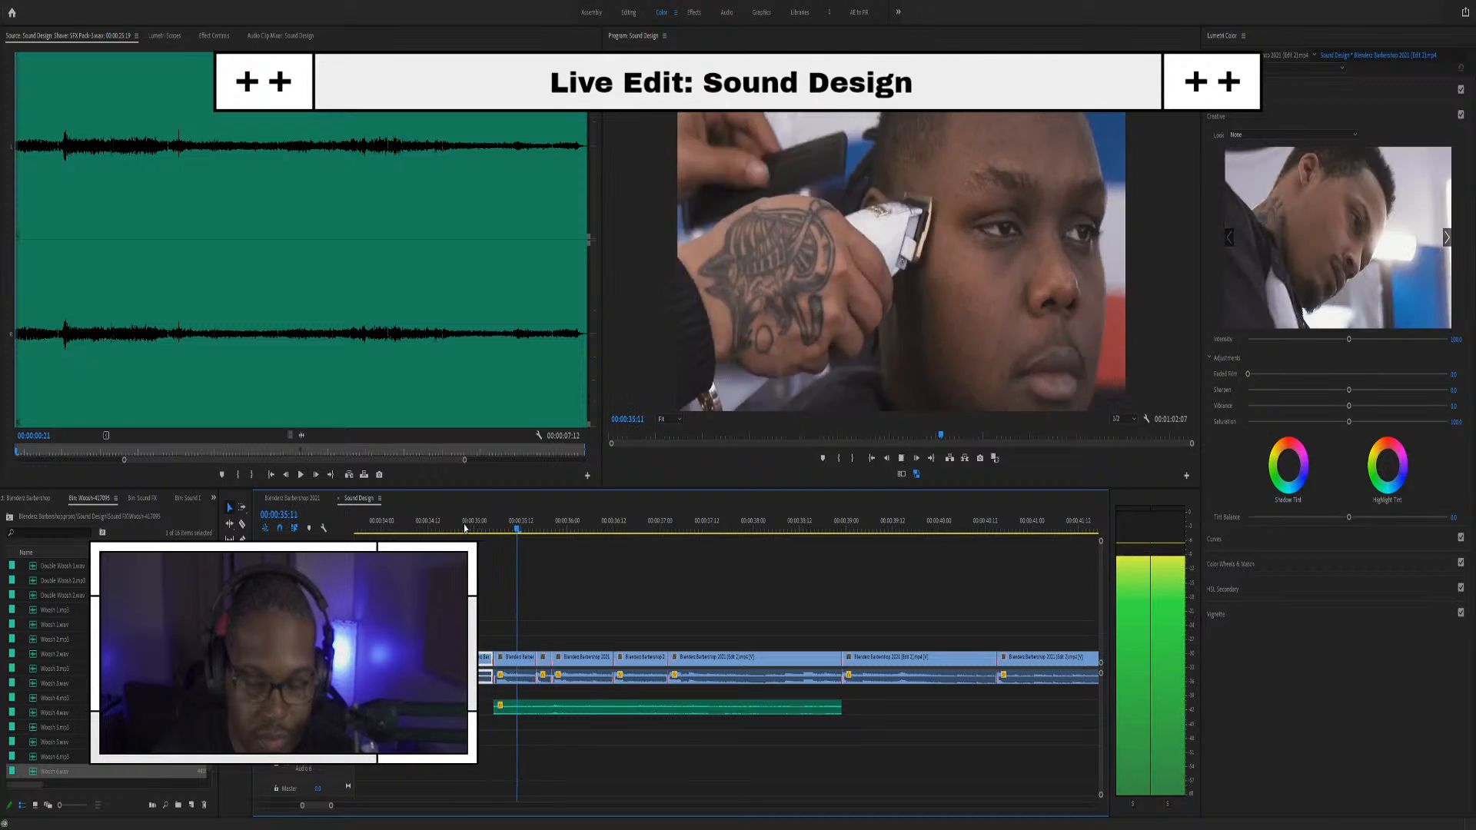
key(space)
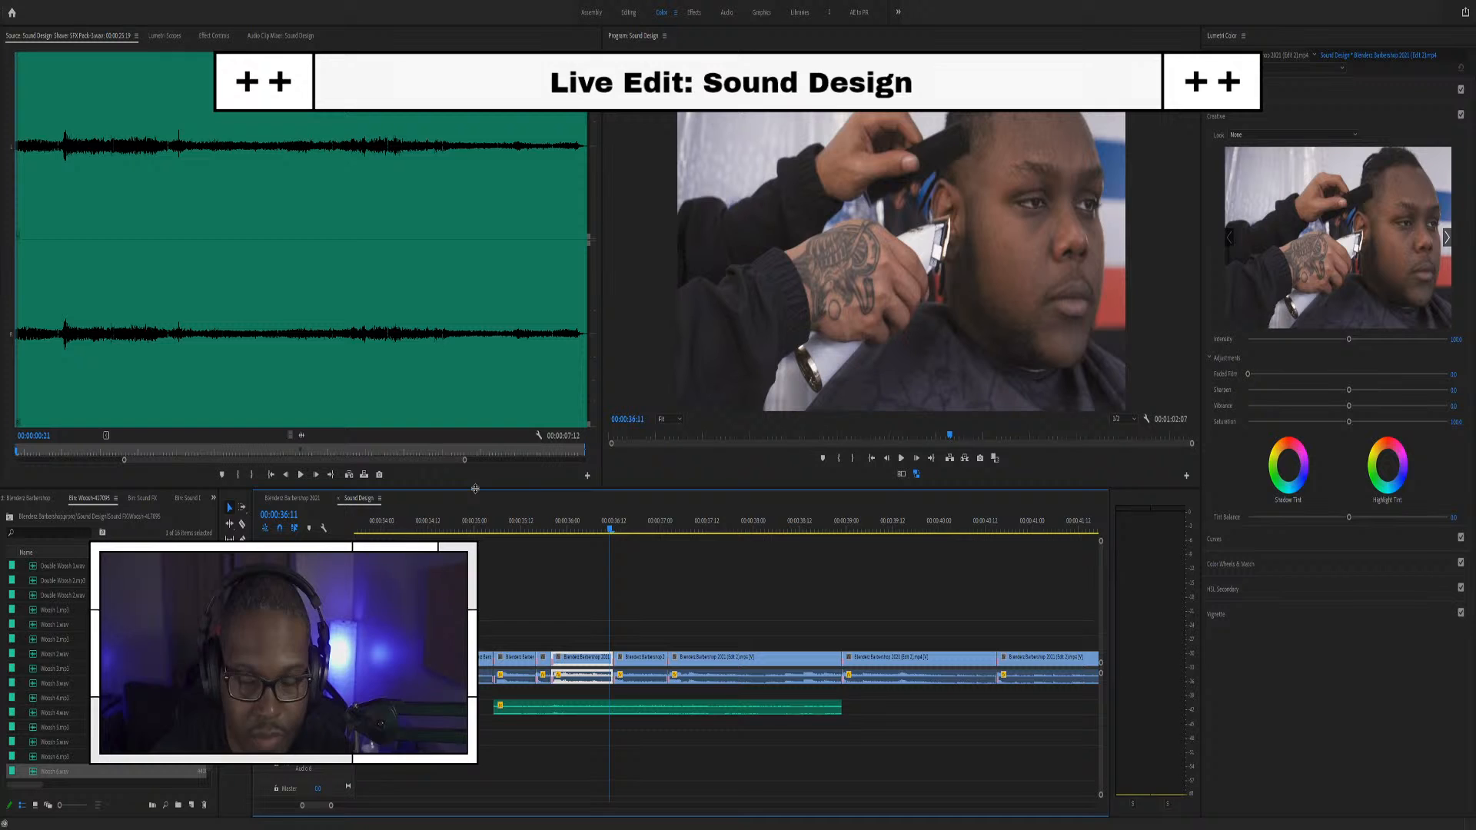
Look through the Woosh bin once more and return to the Sound FX bin
scroll(78, 621, up, 1)
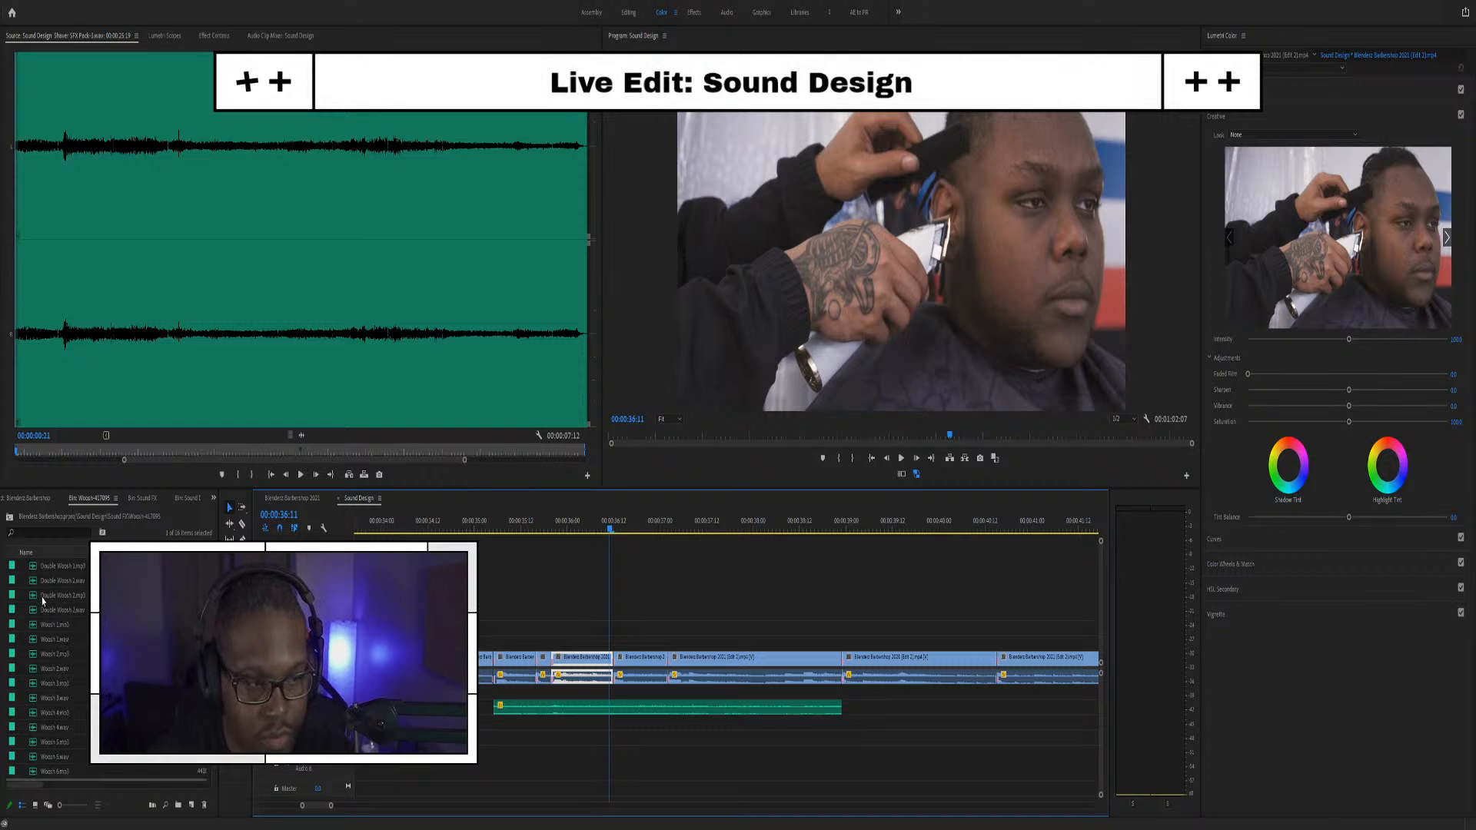
scroll(43, 602, down, 1)
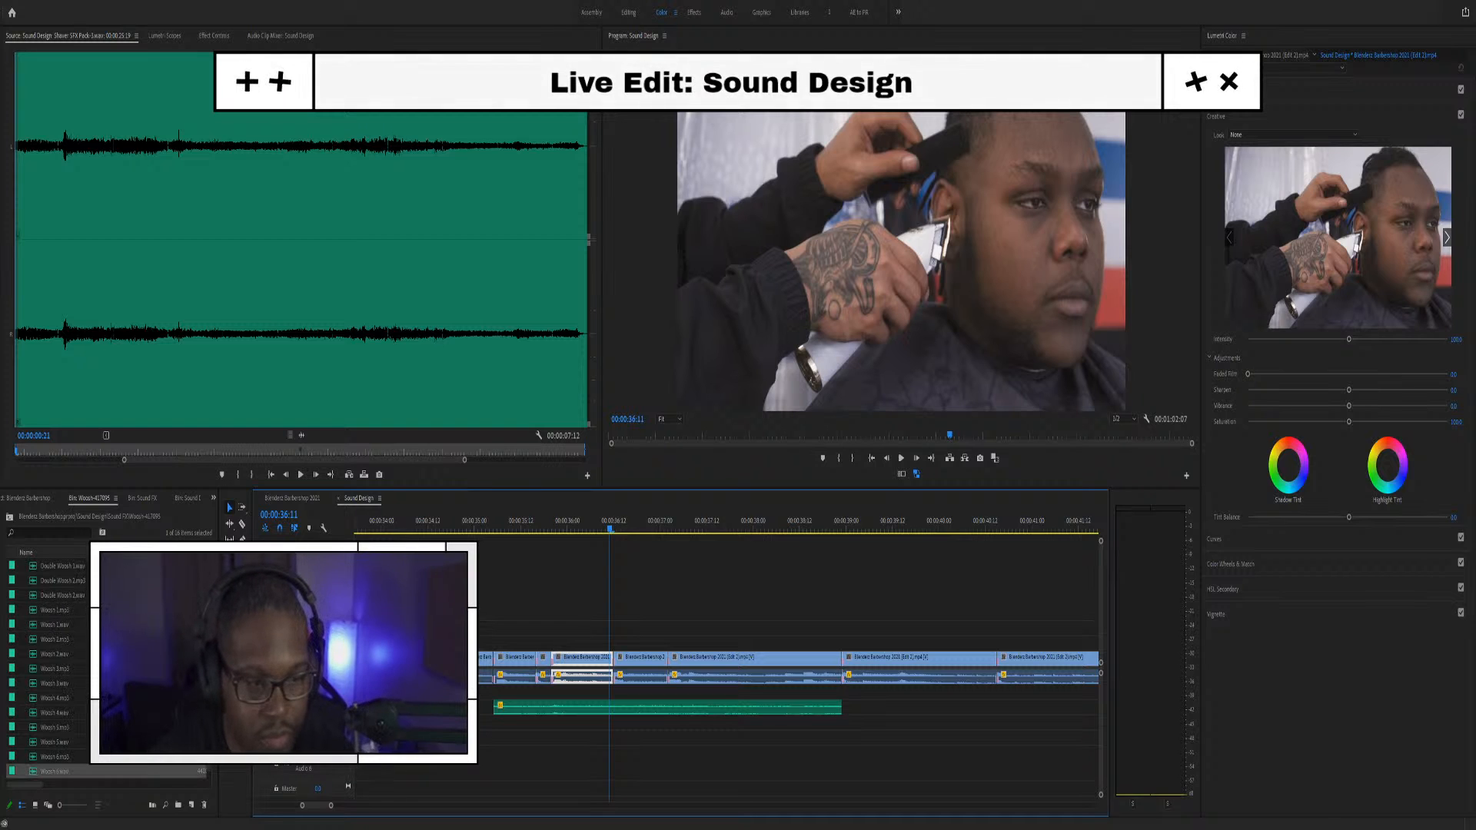
scroll(46, 696, up, 1)
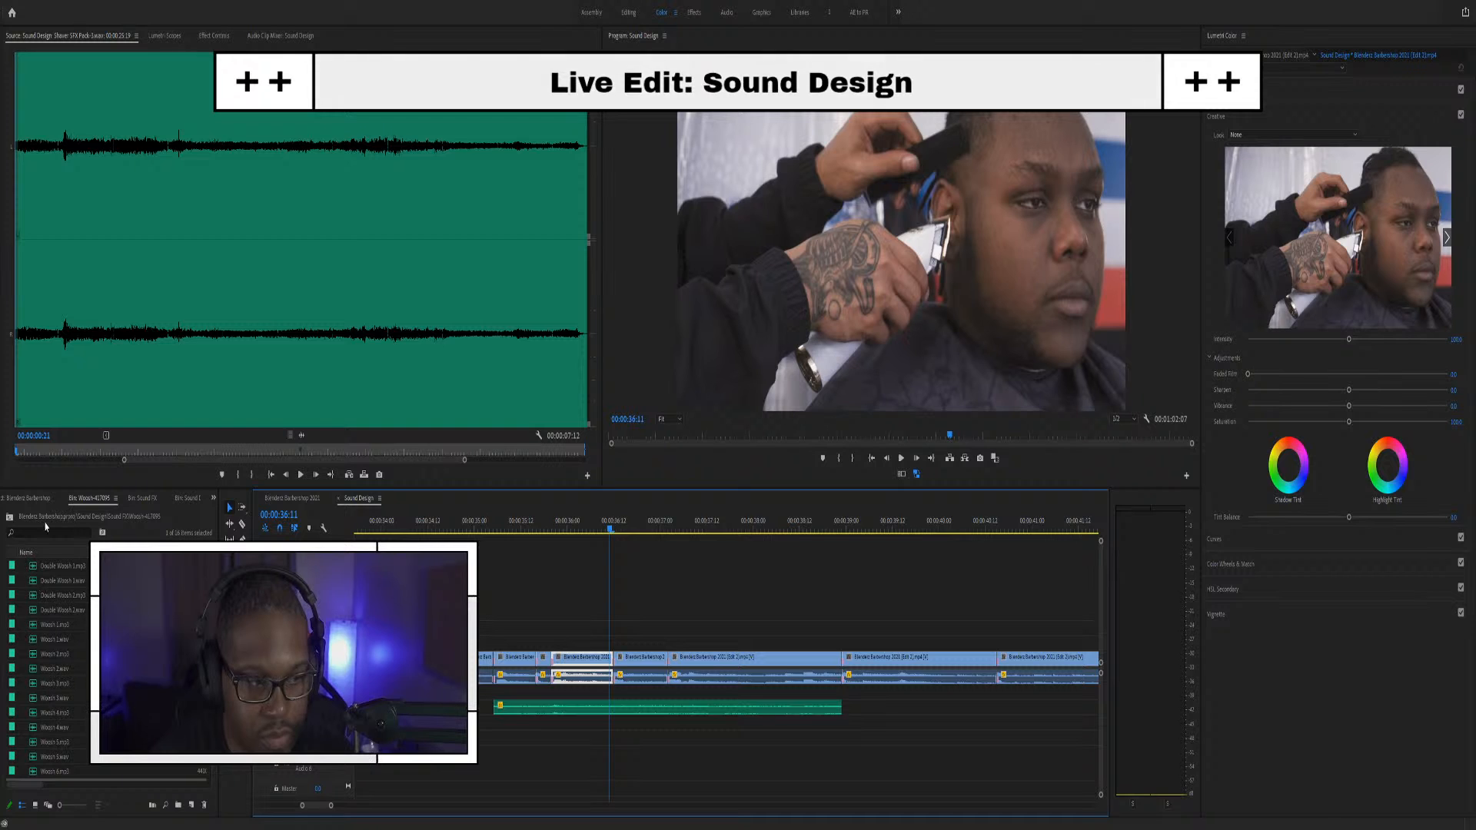
click(11, 520)
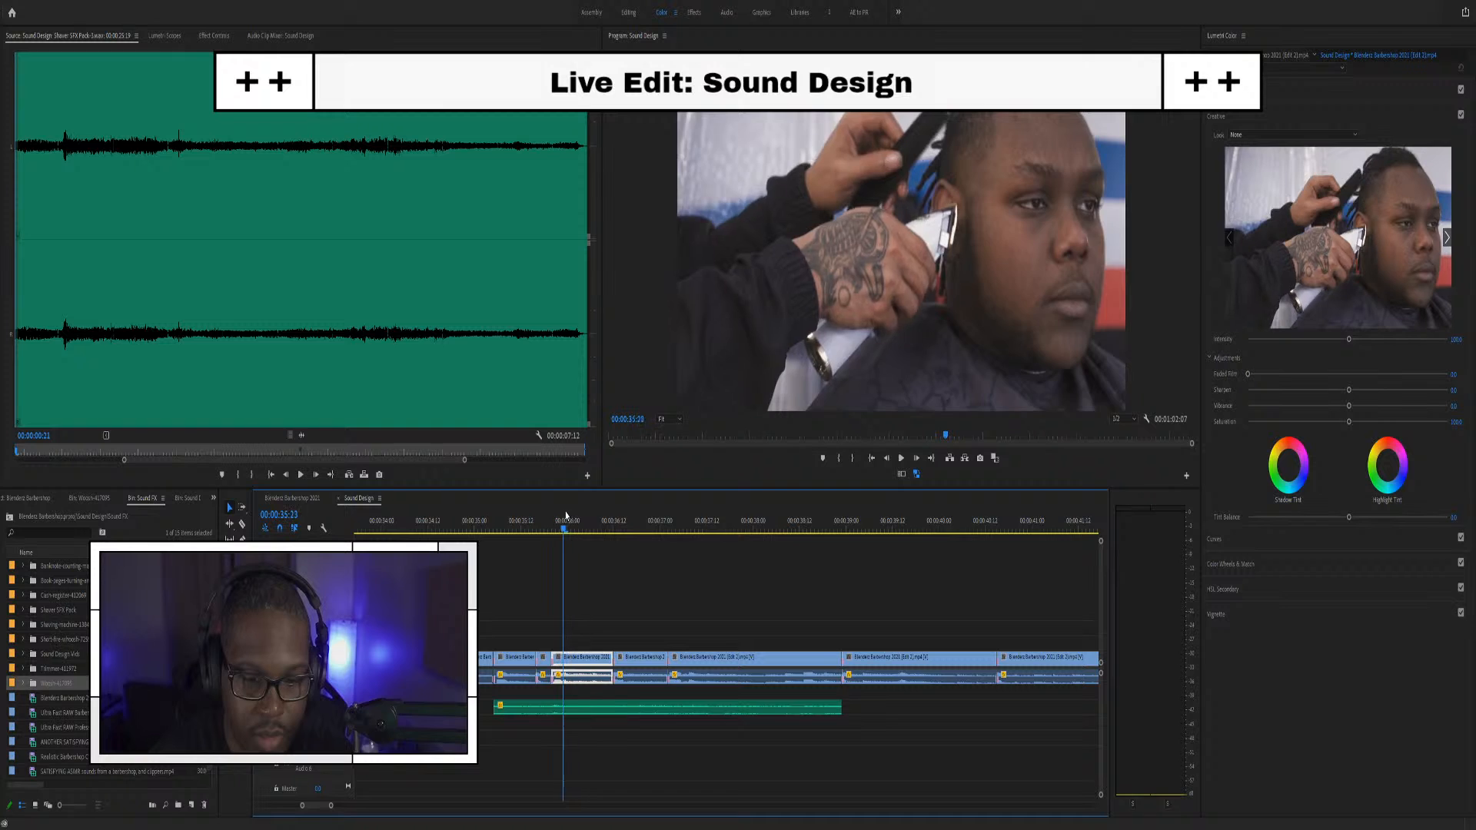
Replay the clipper shots and set the playhead at 00:00:35:16, where the color-inverted haircut shot starts
click(545, 523)
key(space)
key(space)
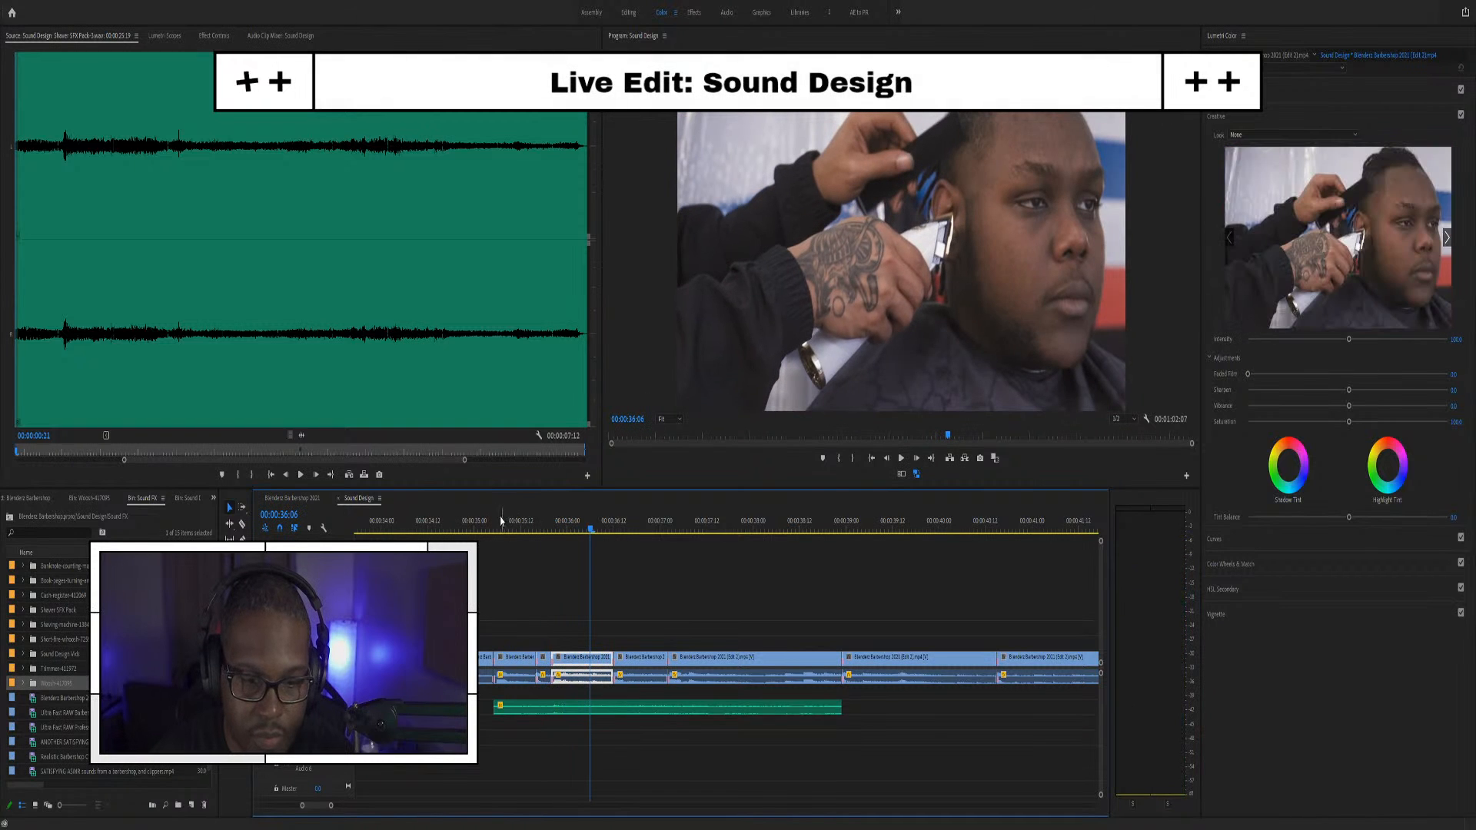
click(499, 523)
key(space)
key(space)
drag(508, 530, 538, 532)
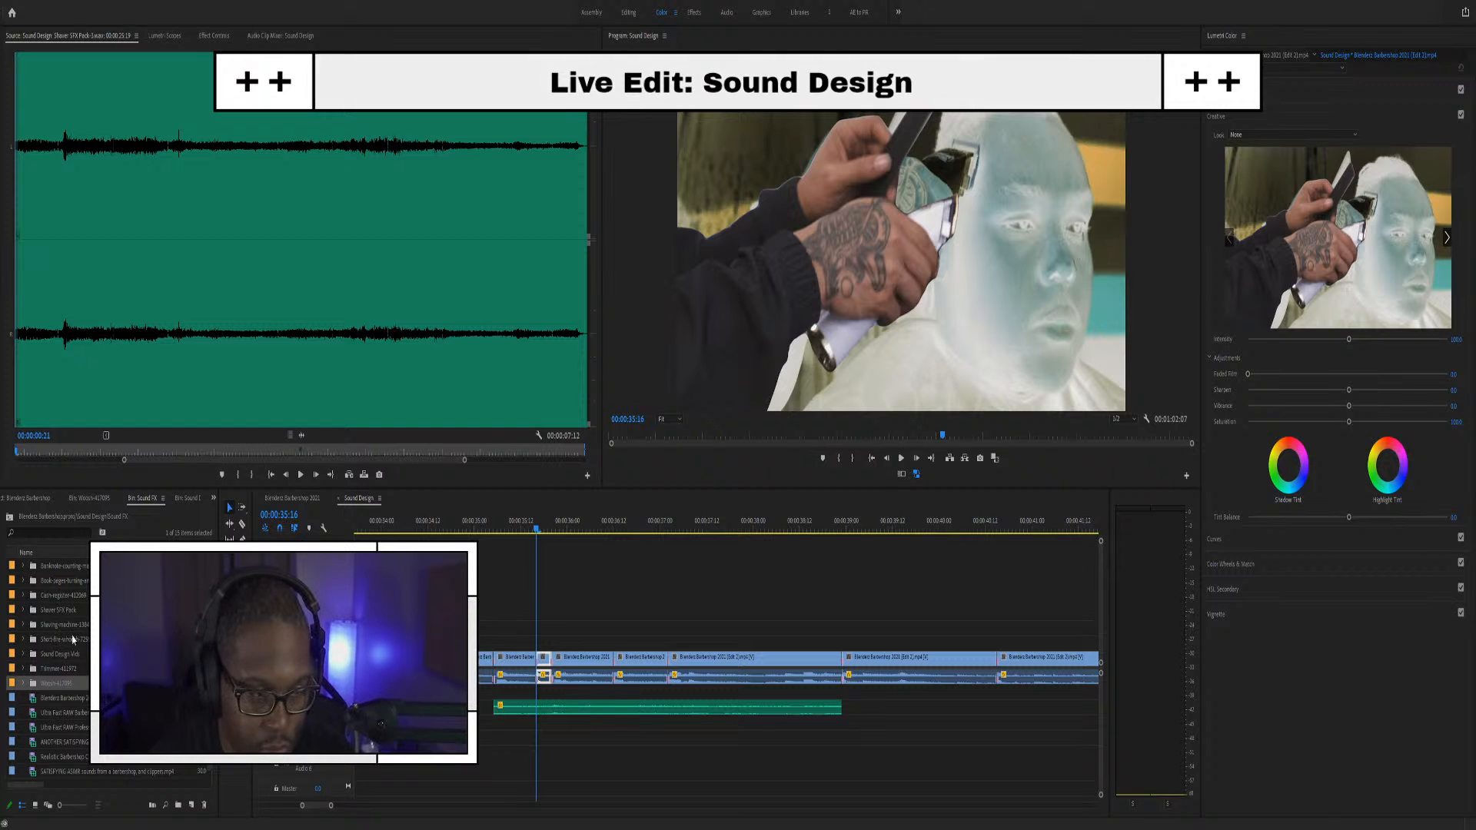
Expand the cash-register folder and audition Cash Register 01.wav
click(24, 597)
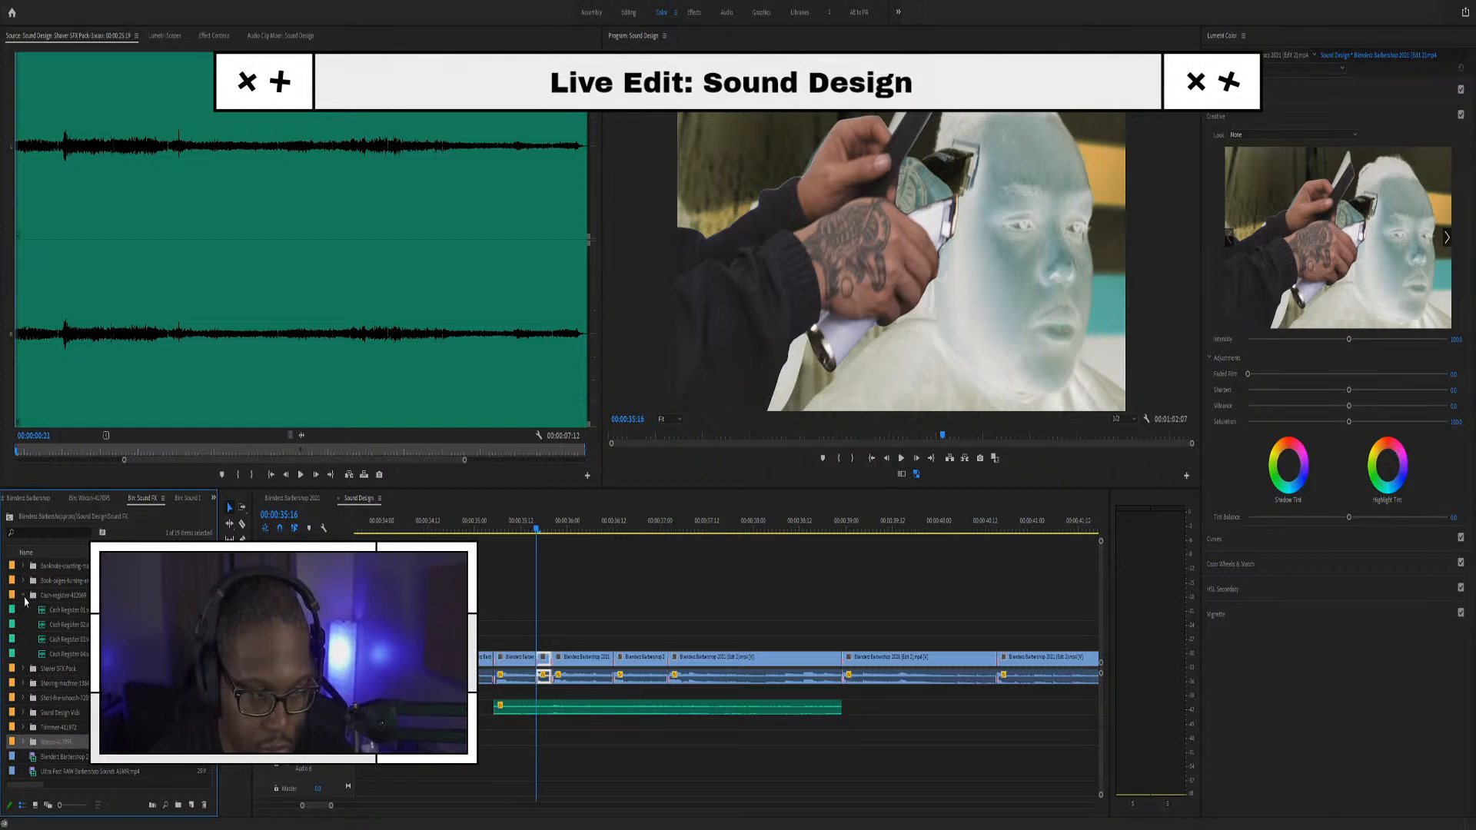
double_click(43, 612)
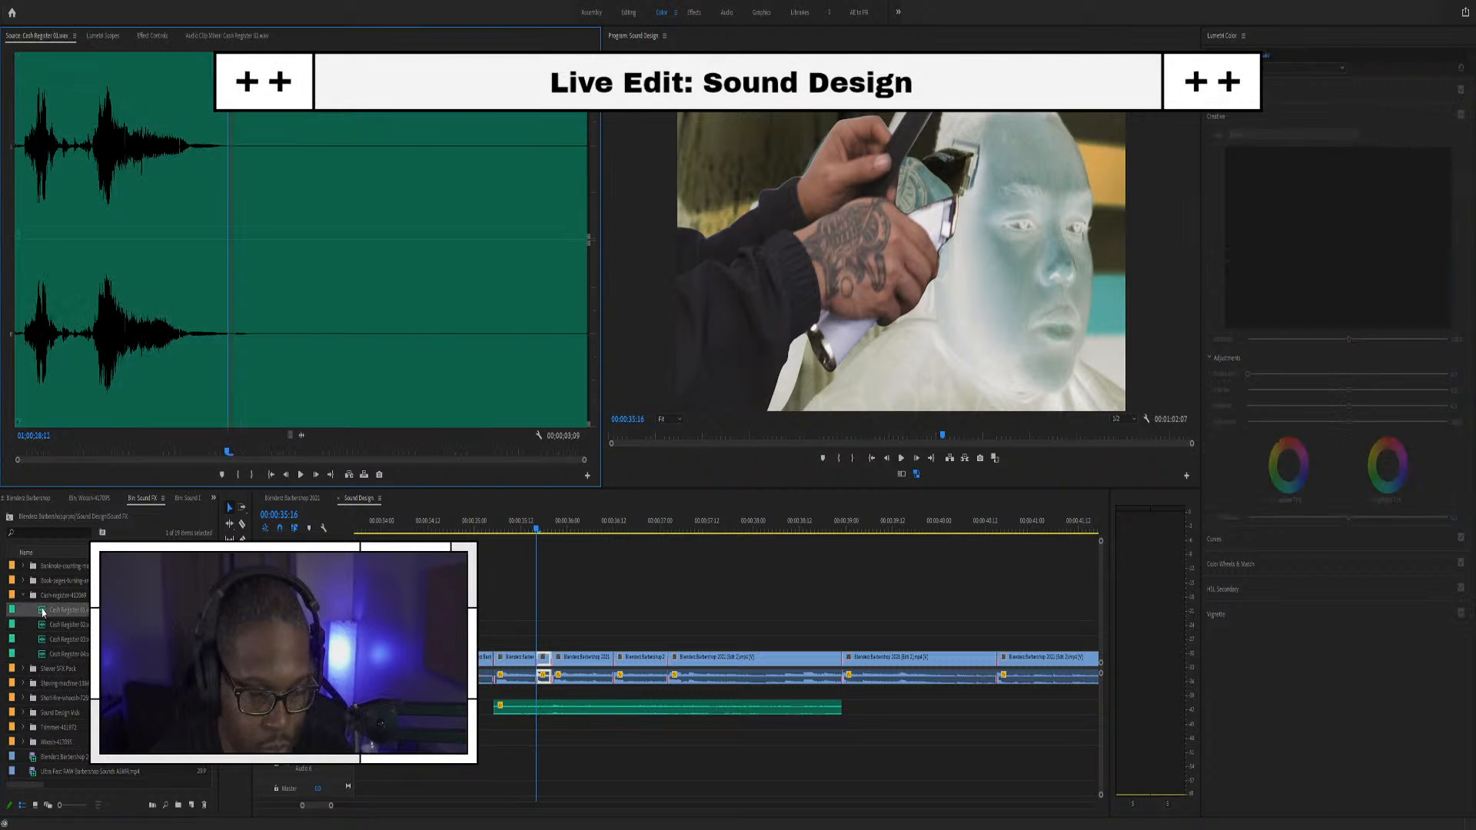
click(77, 451)
key(space)
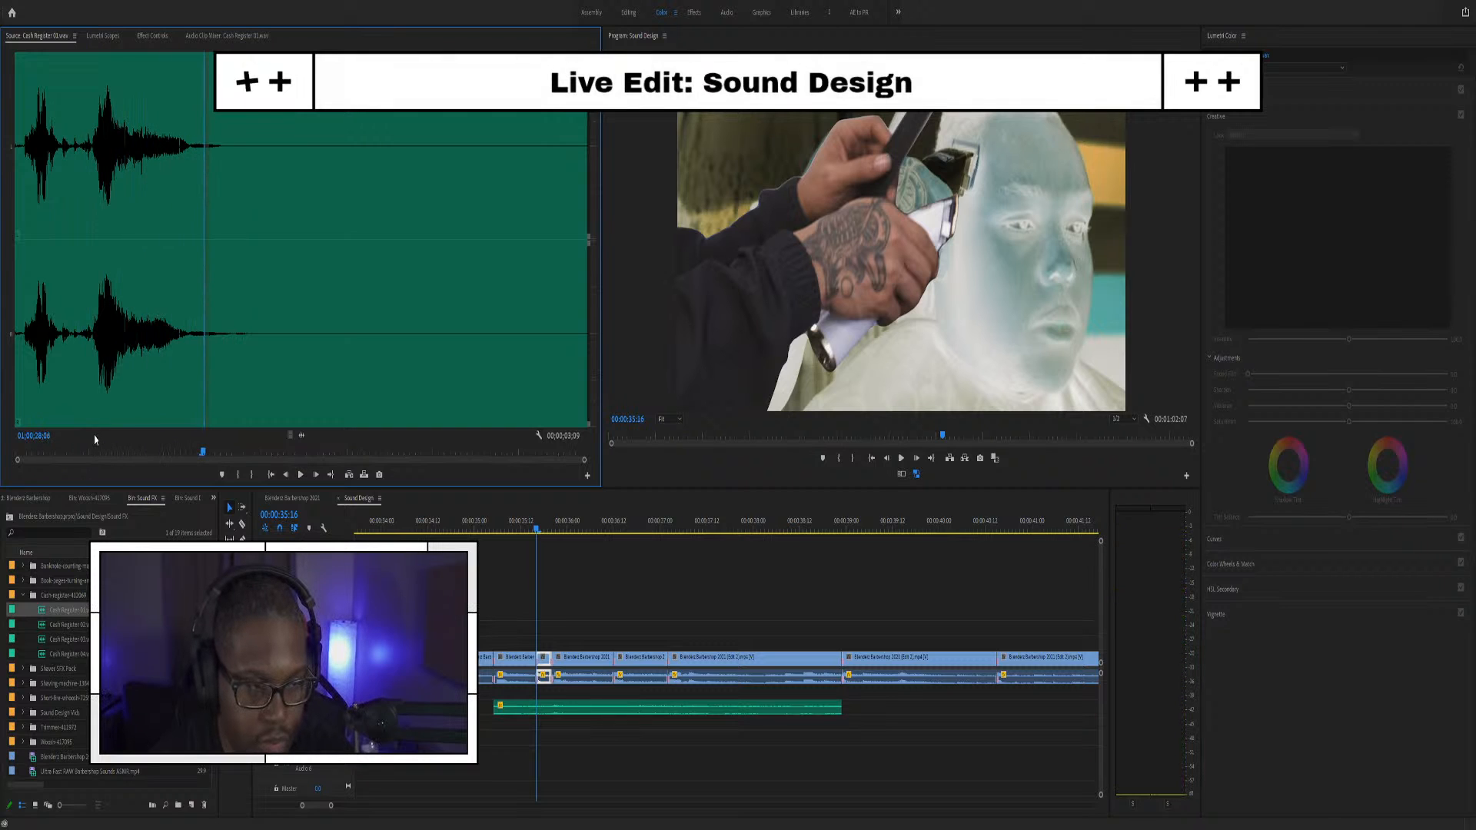
Mark In and Out points around only the second hit of Cash Register 01.wav, ending the range at 01;00;28;11
click(96, 451)
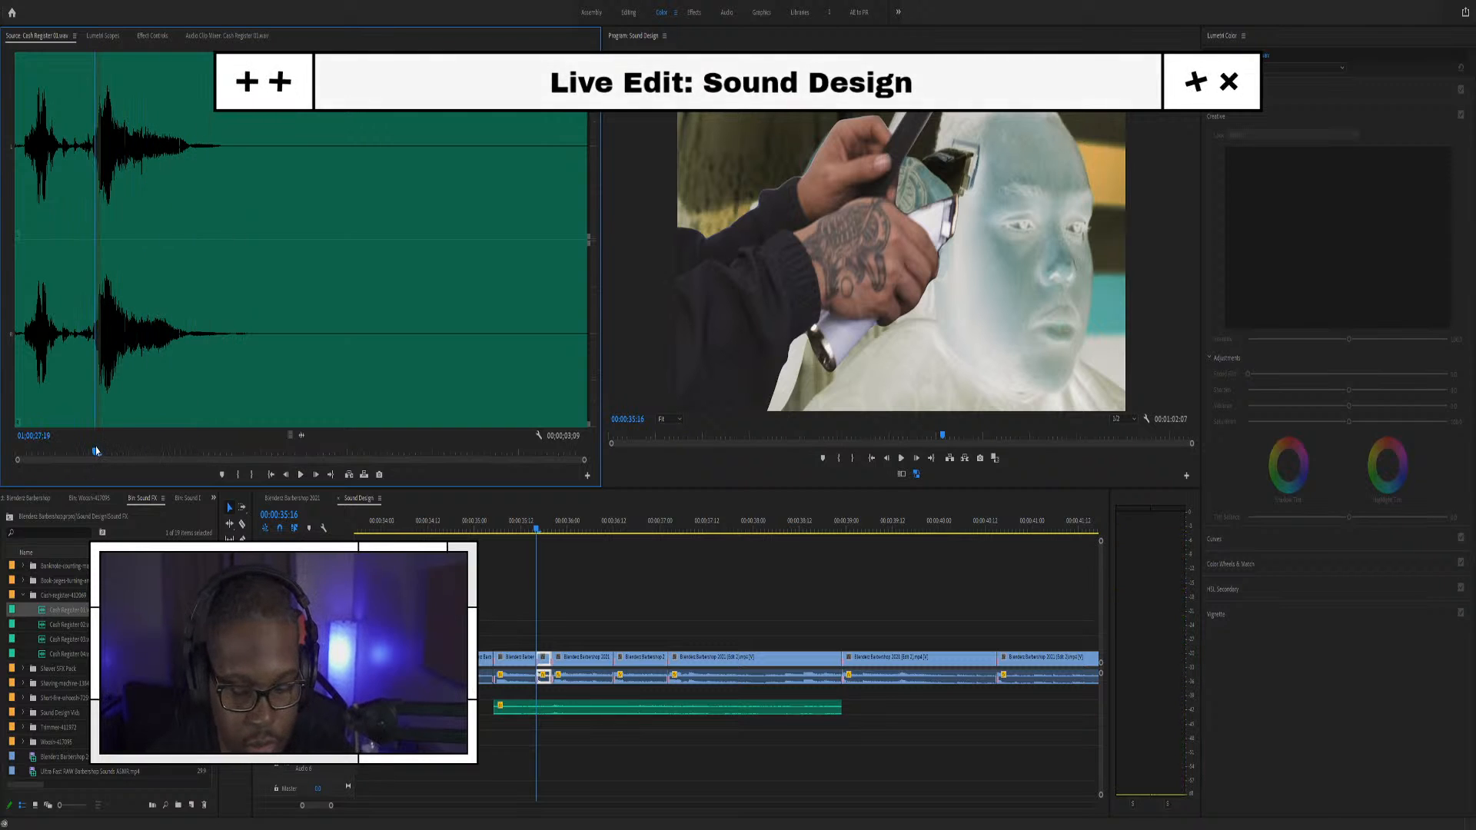
key(i)
key(space)
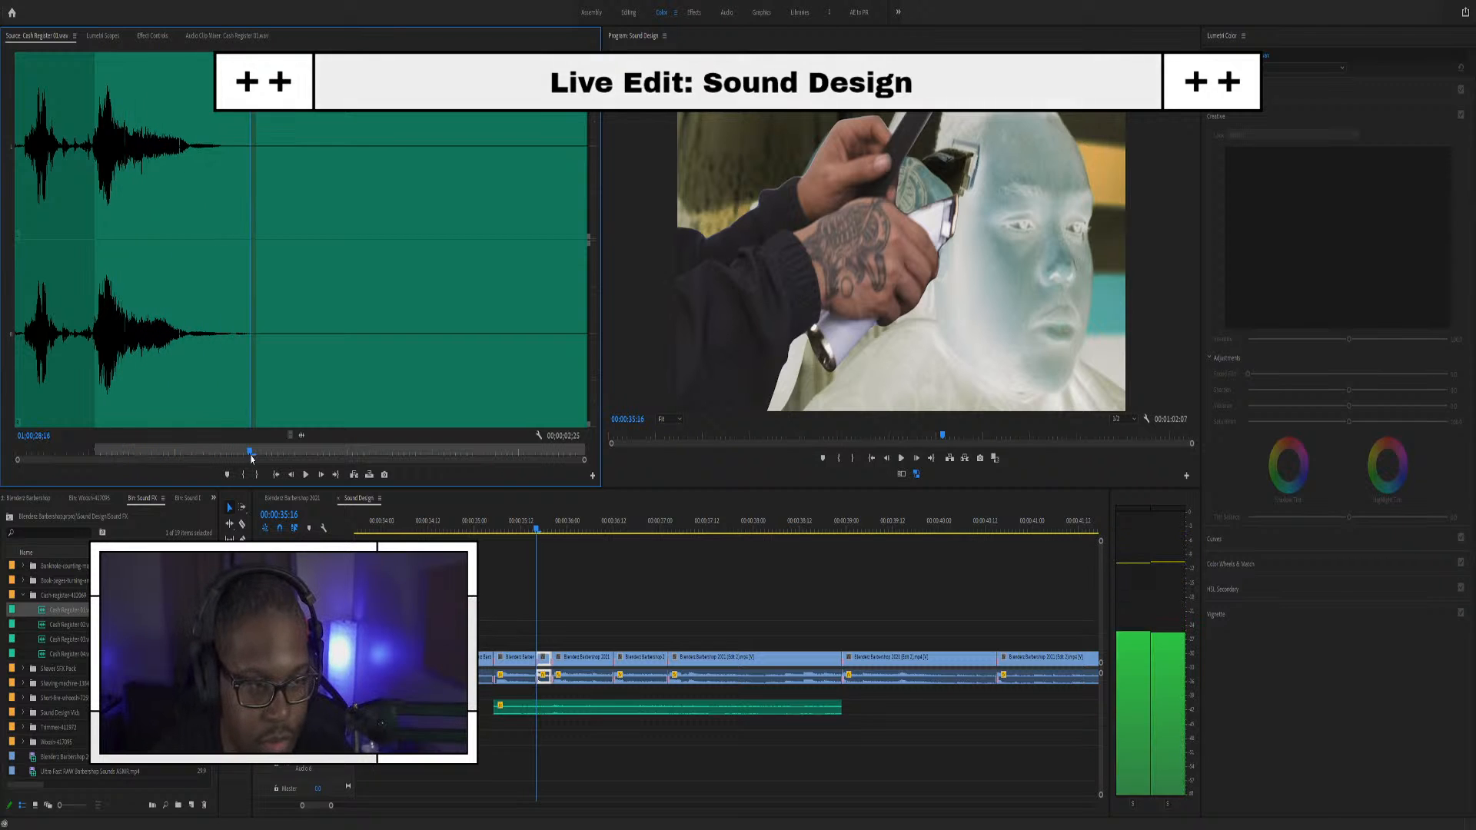
click(234, 458)
key(Left)
key(Left)
key(o)
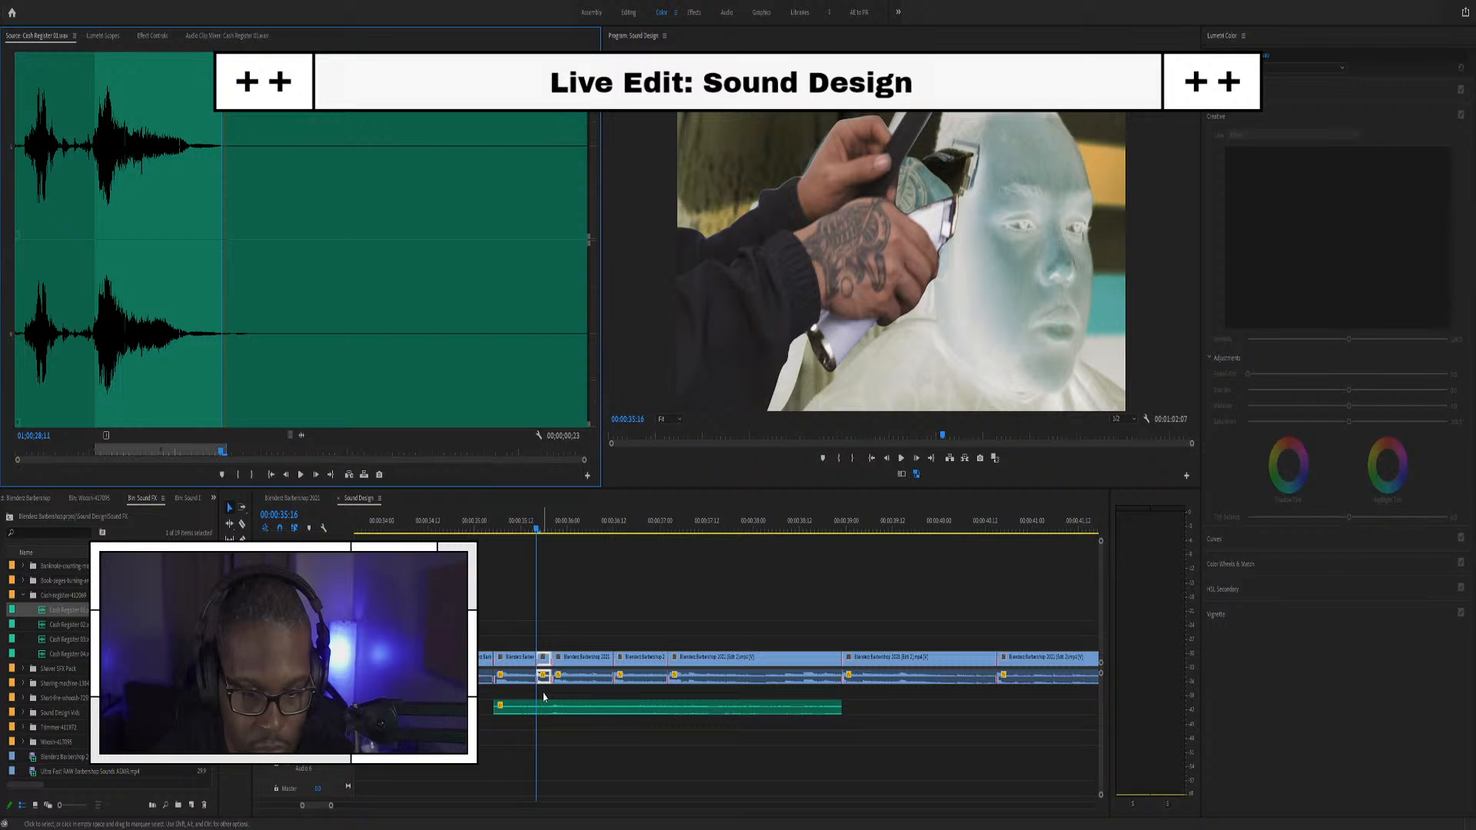
Place the trimmed cash-register hit on the audio track beneath the color-inverted haircut shot and play the section back
mouse_move(543, 675)
mouse_down()
mouse_move(557, 692)
mouse_move(543, 691)
mouse_move(583, 694)
mouse_move(558, 691)
mouse_up()
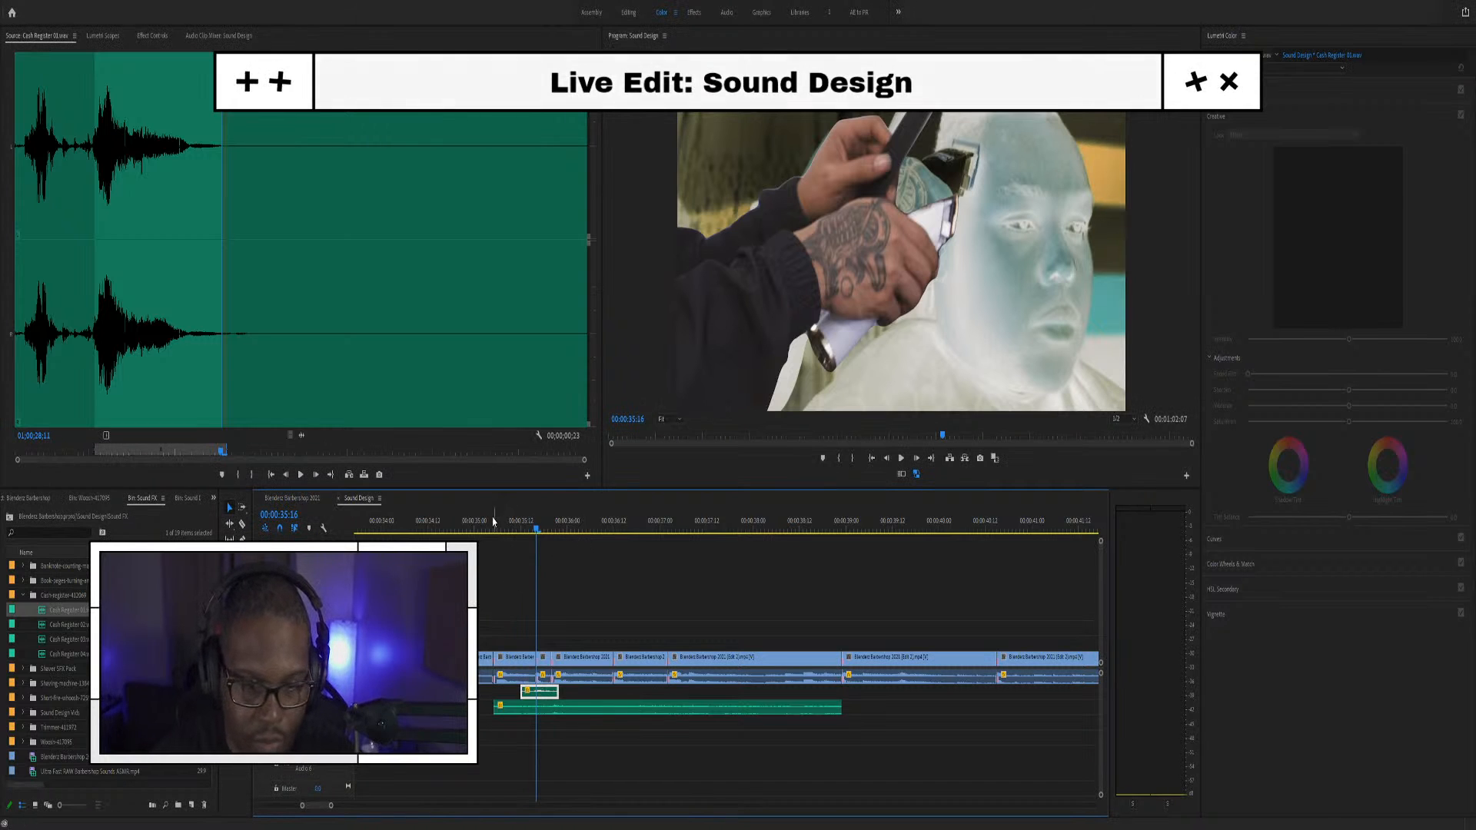
click(494, 522)
key(space)
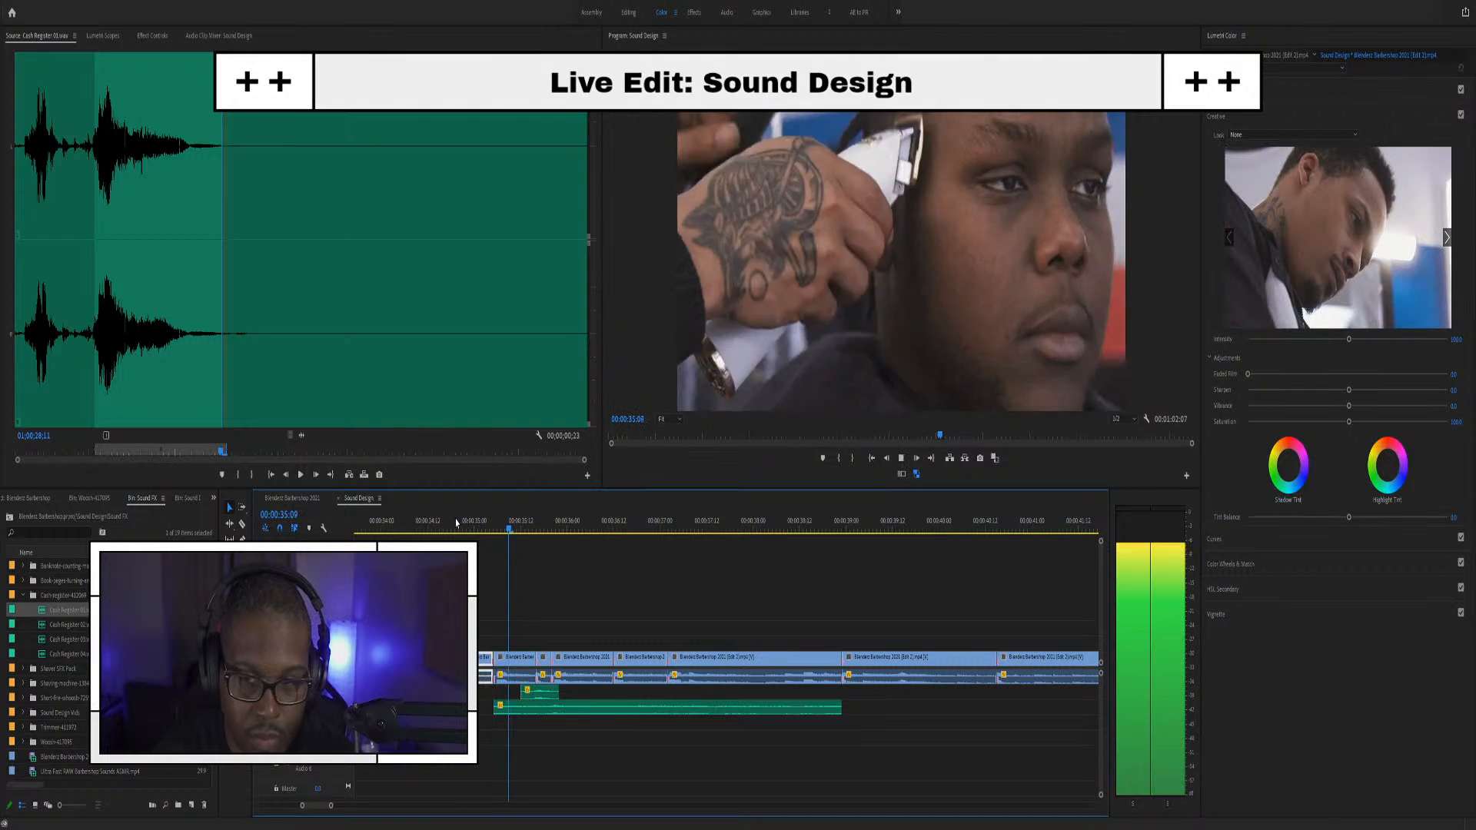
key(space)
click(545, 692)
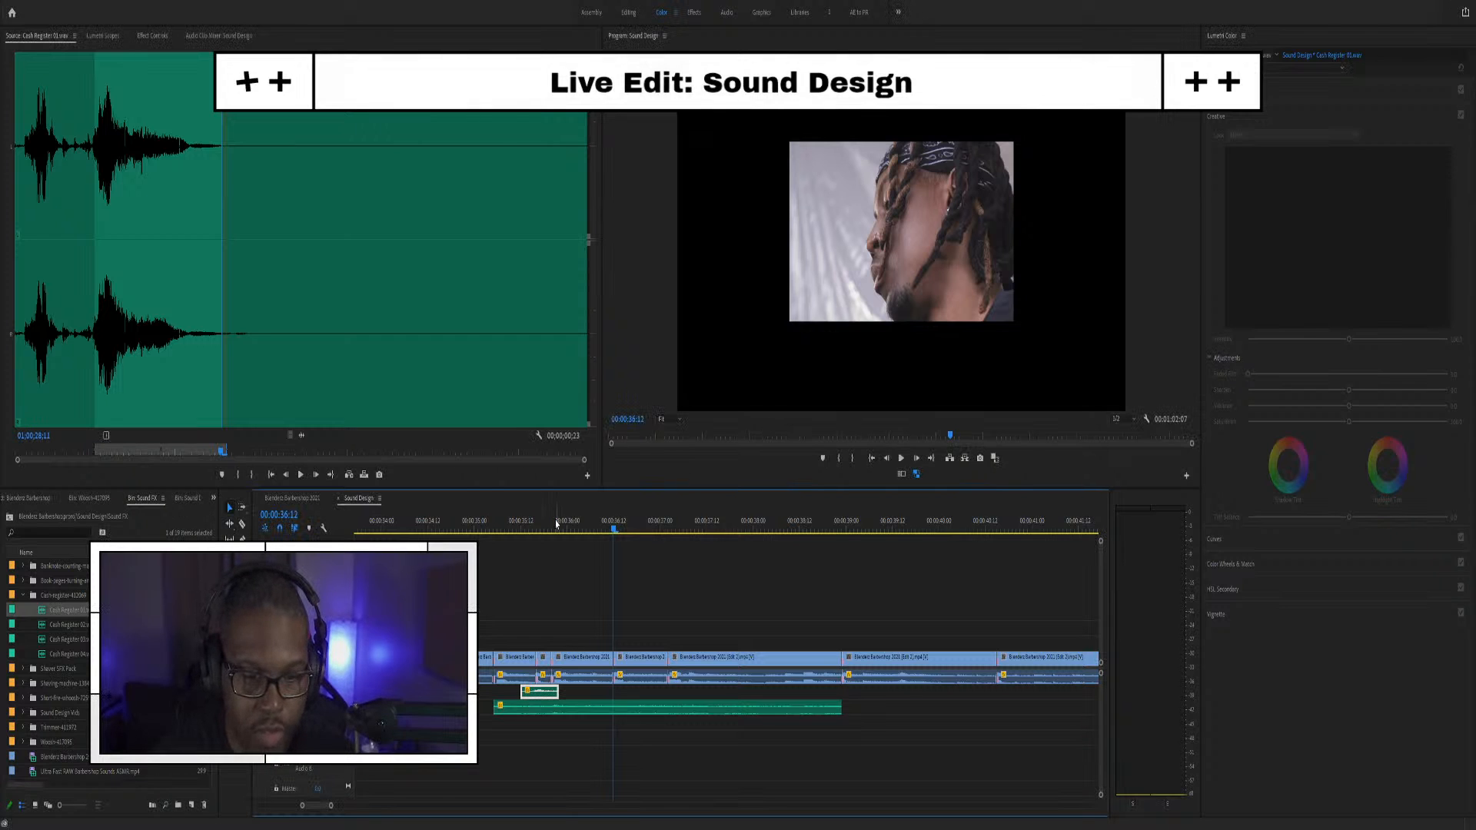
Replay the edit from before the cash-register hit through to the neck-shaving shot, stopping at 00:00:37:14
click(431, 529)
key(space)
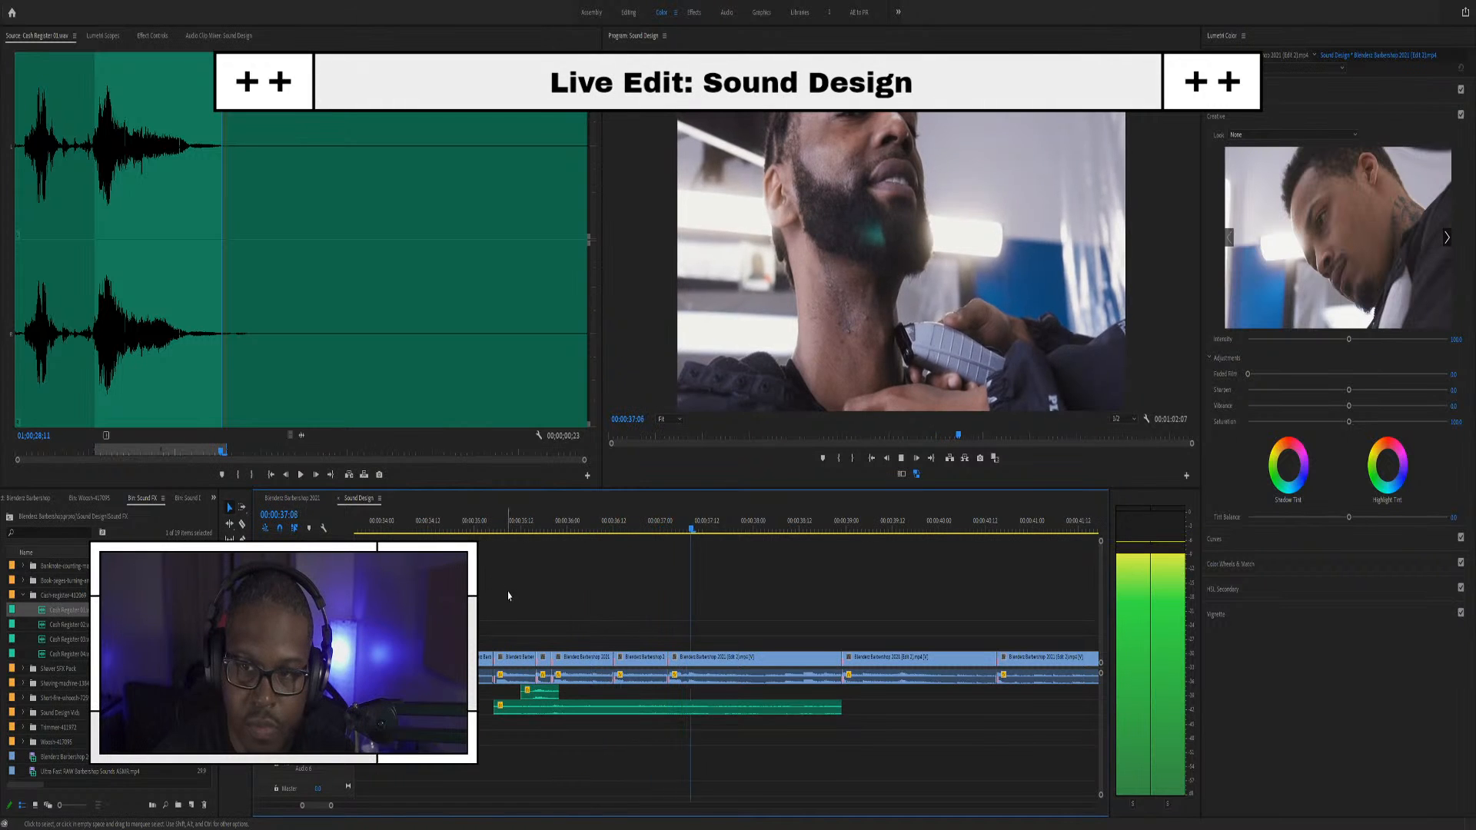
key(space)
click(477, 526)
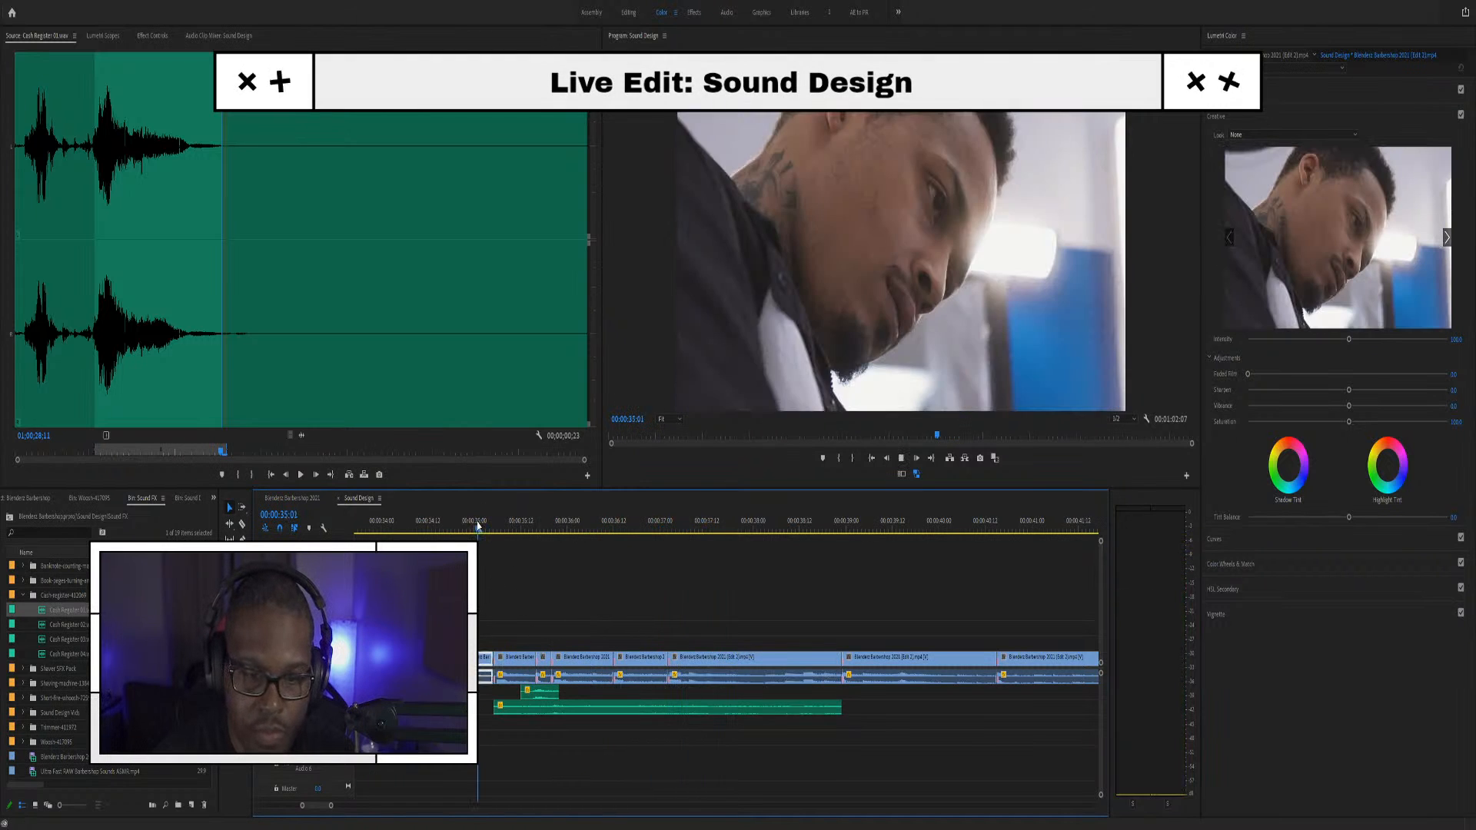
key(space)
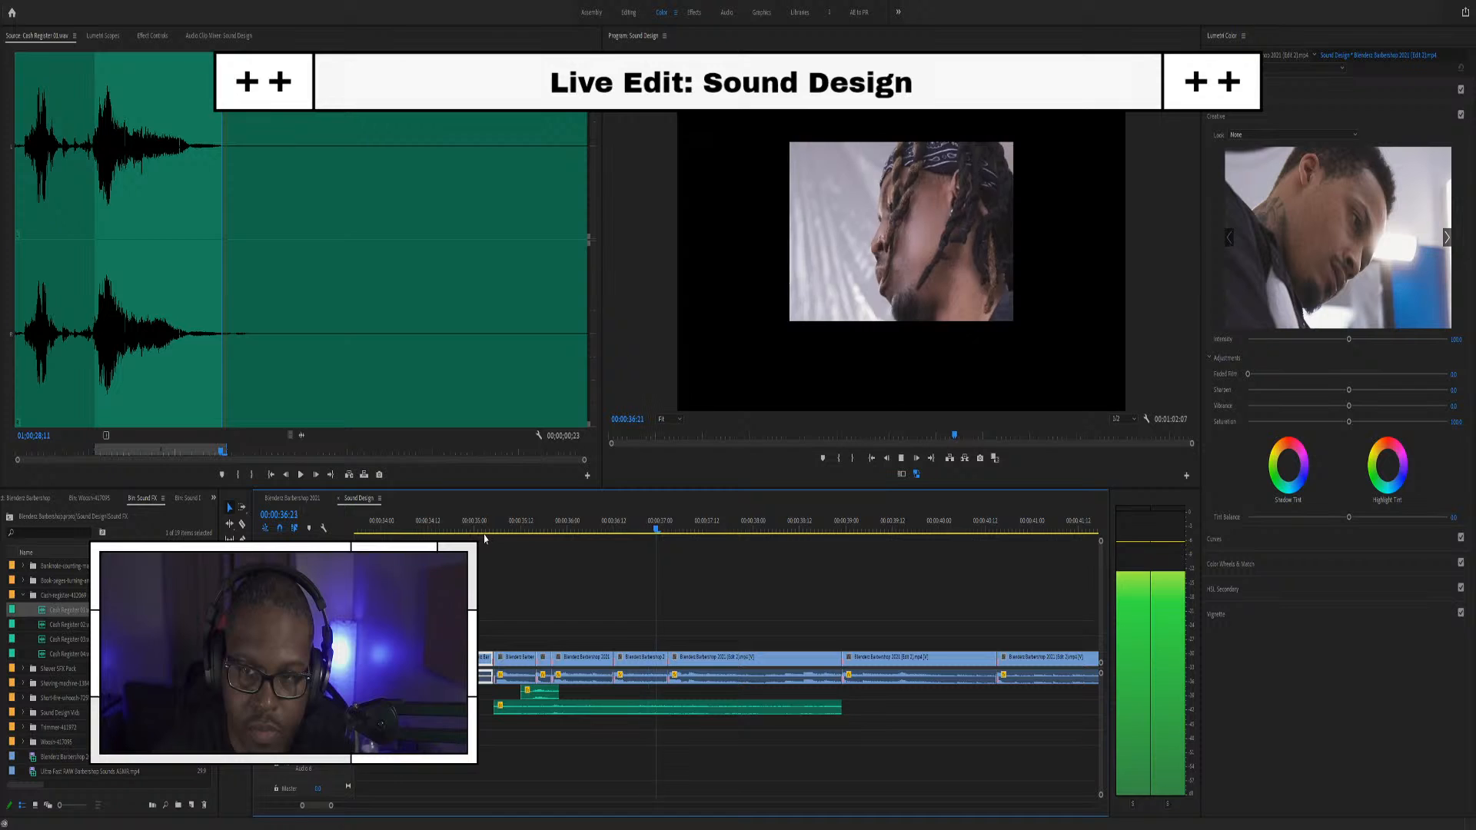
key(space)
click(547, 528)
key(space)
key(space)
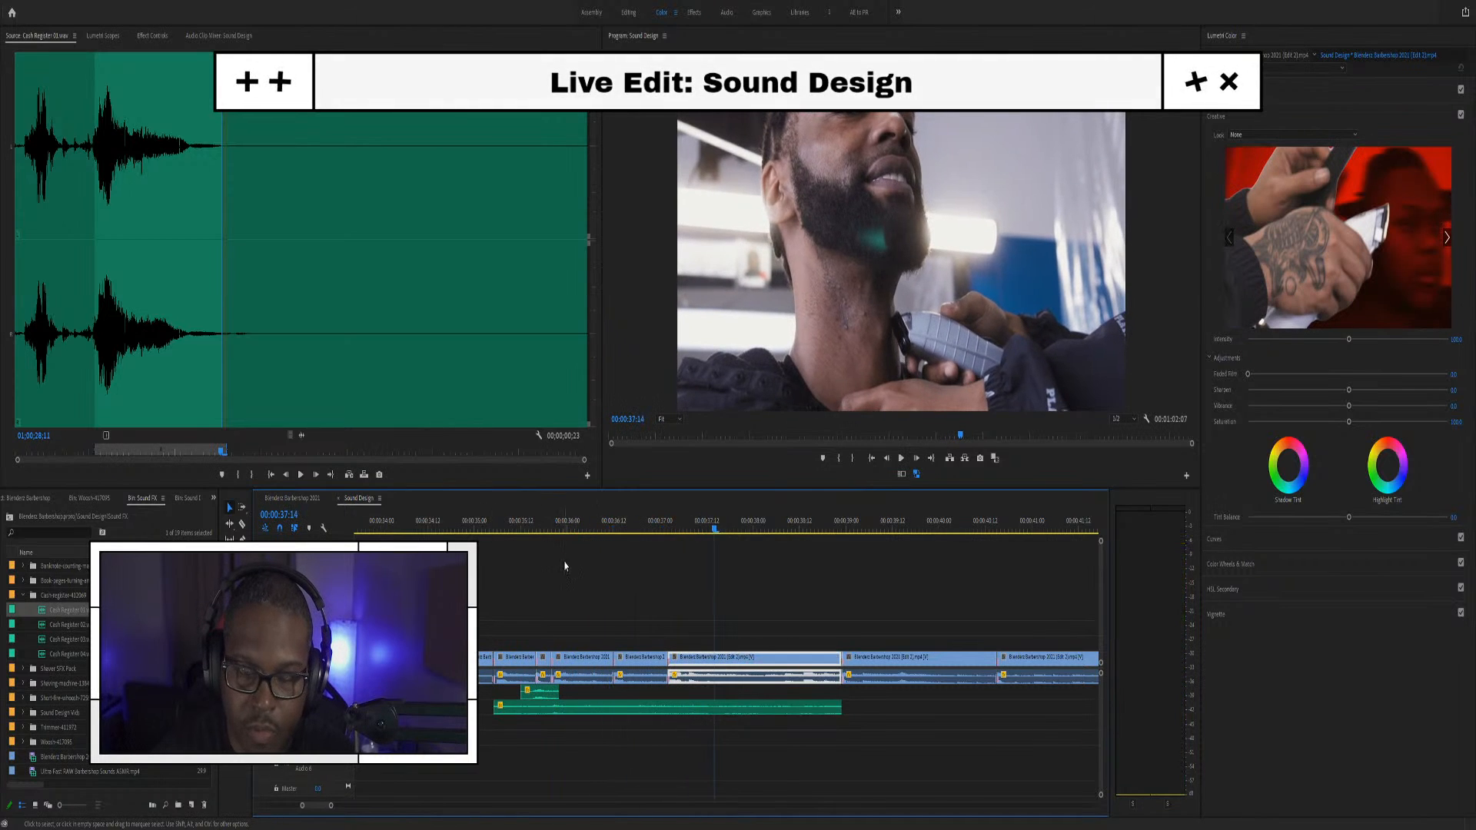
Replay from the small framed dreadlocks shot through the neck-shaving and boy's haircut shots, stopping at 00:00:39:14
click(623, 521)
key(space)
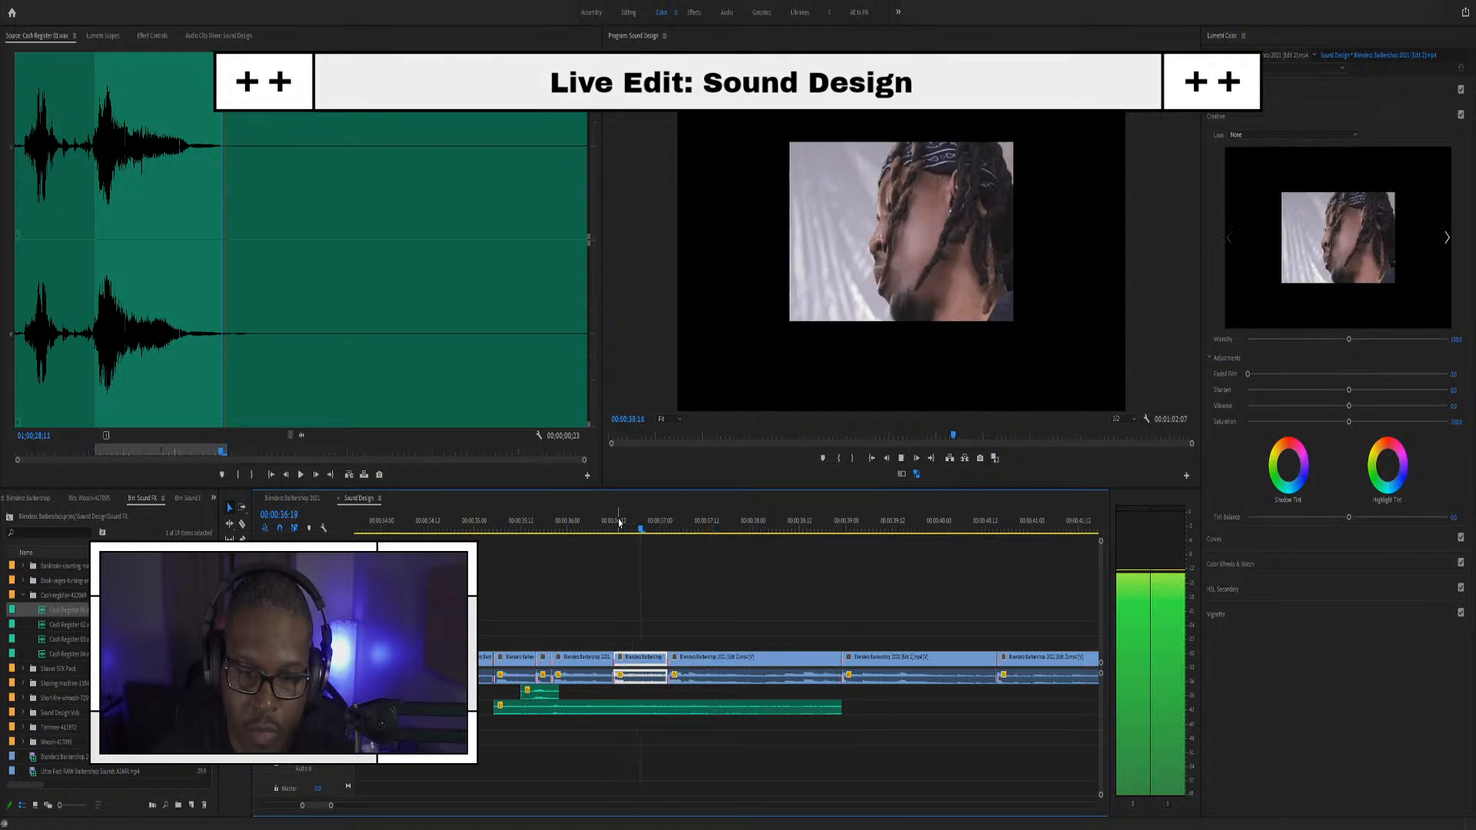
key(space)
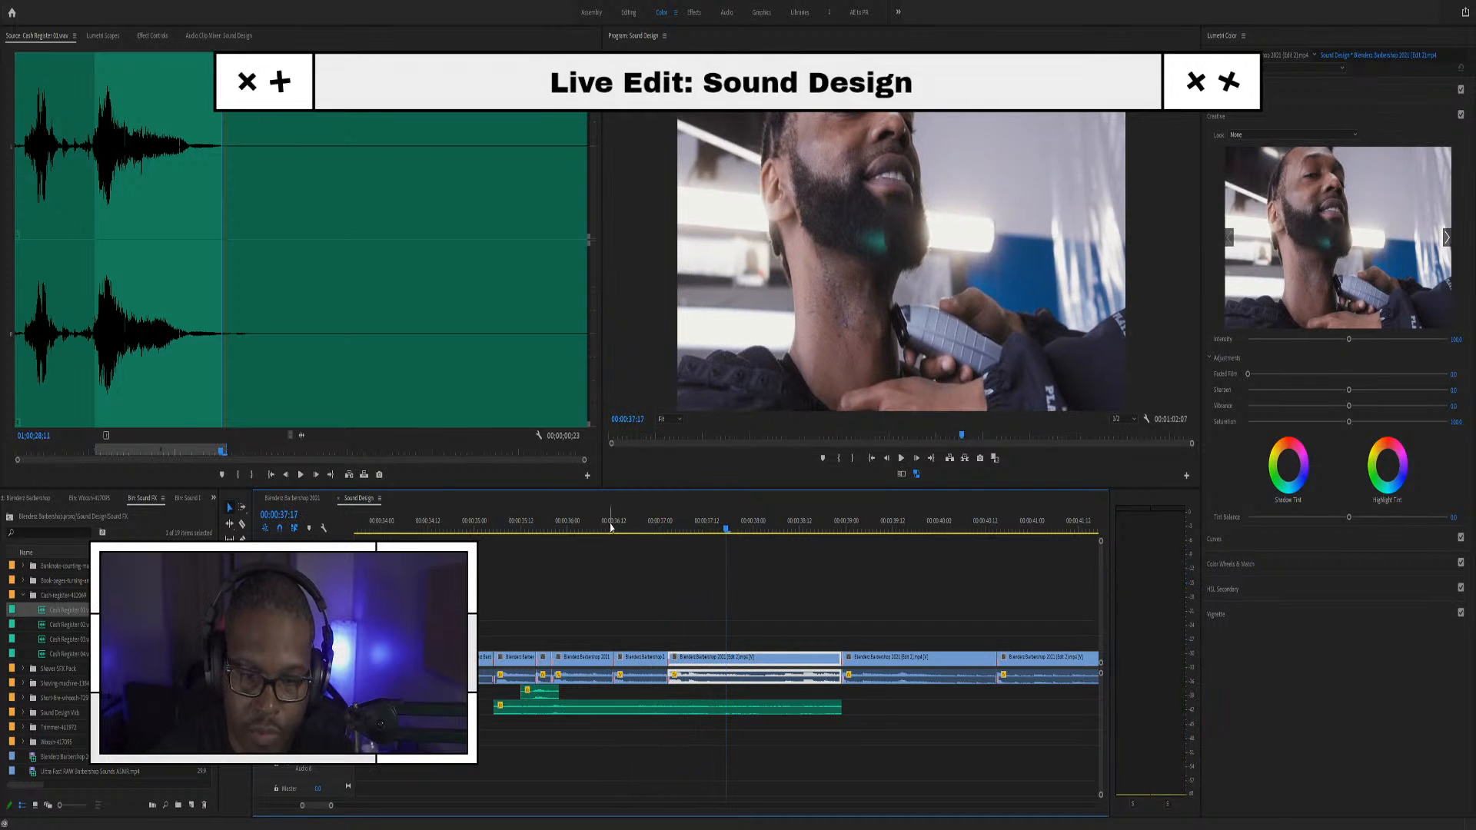
click(613, 524)
key(space)
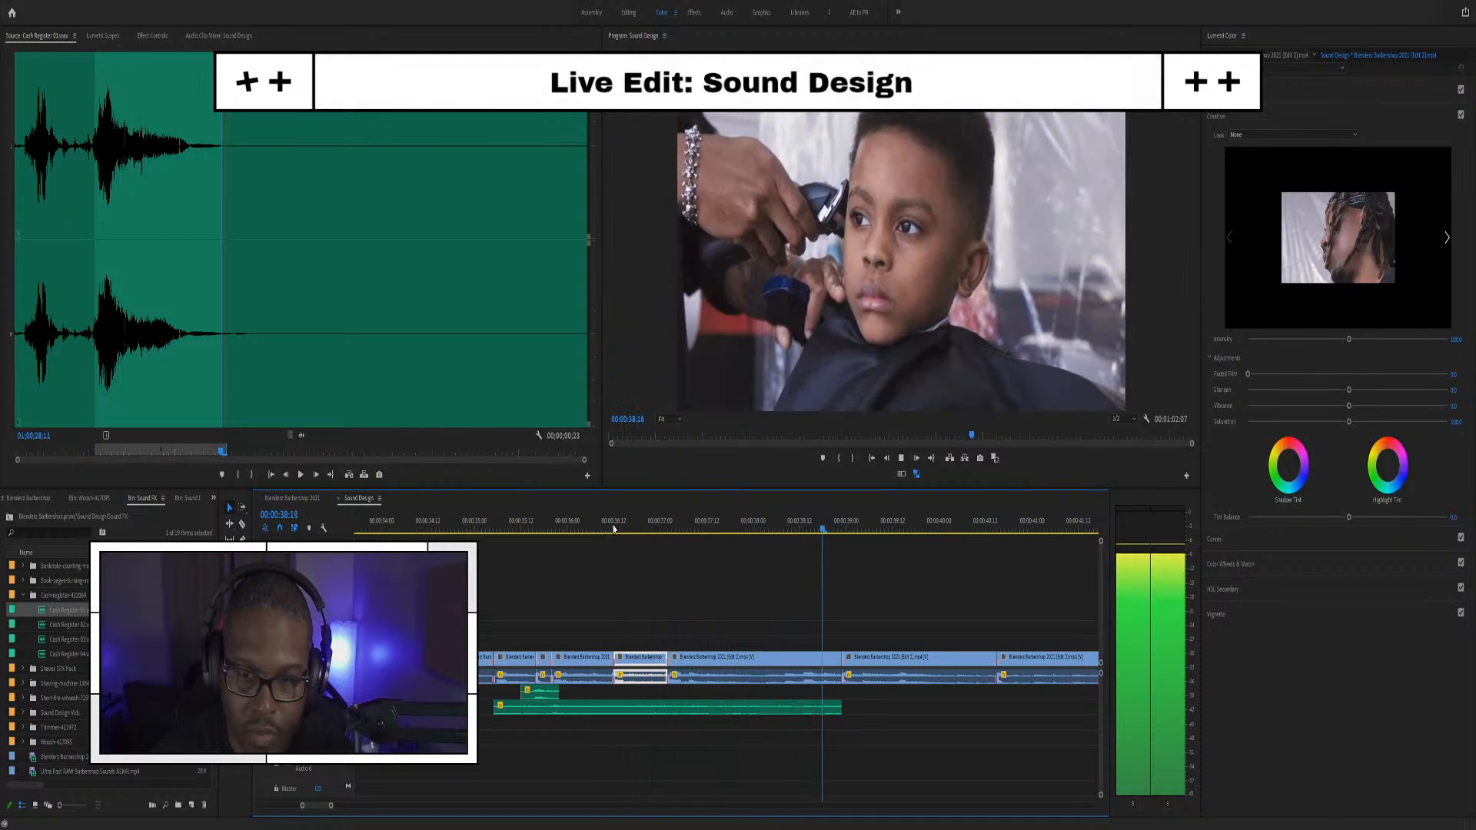
key(space)
click(696, 524)
key(space)
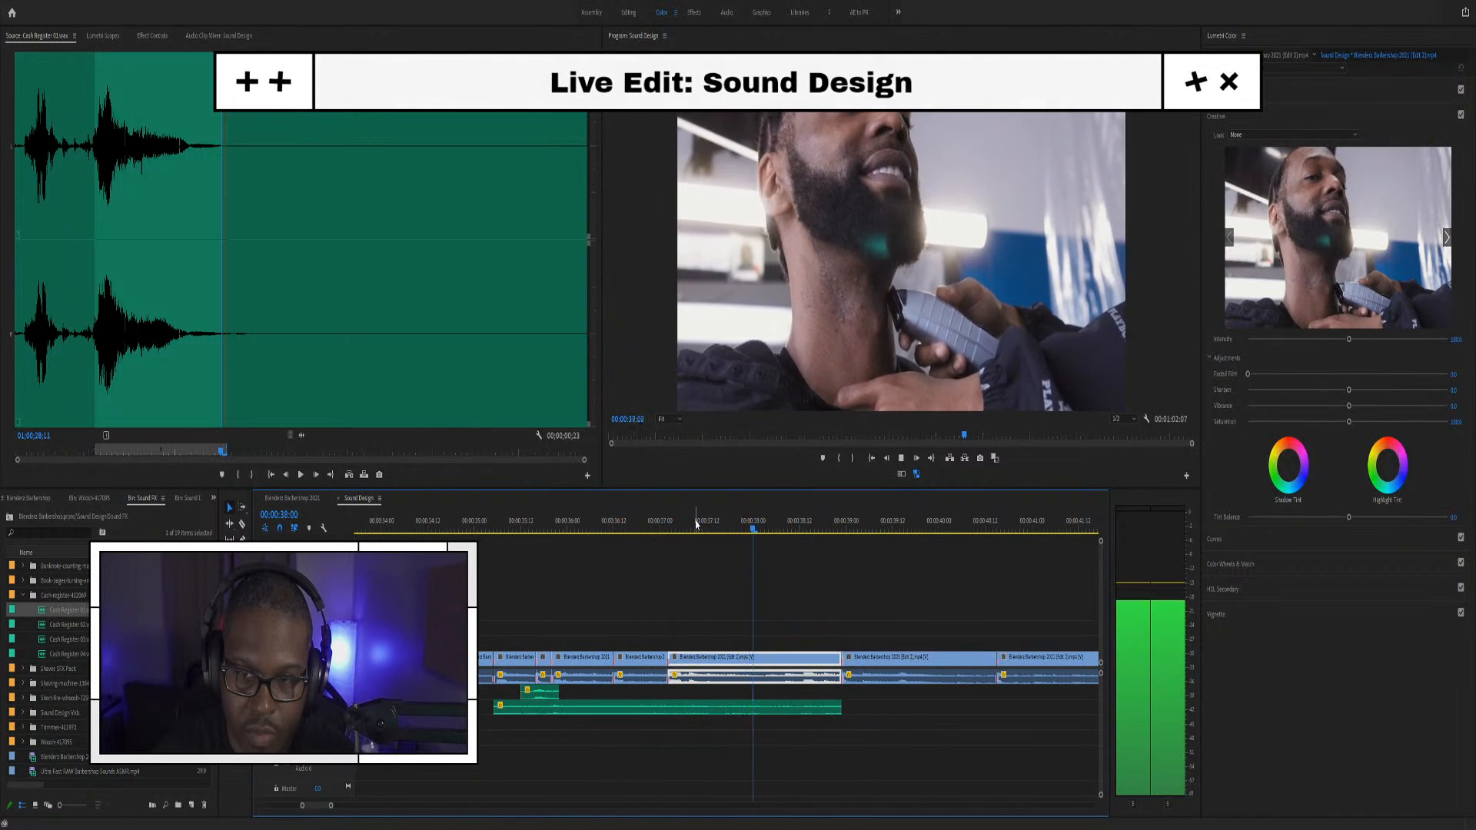
key(space)
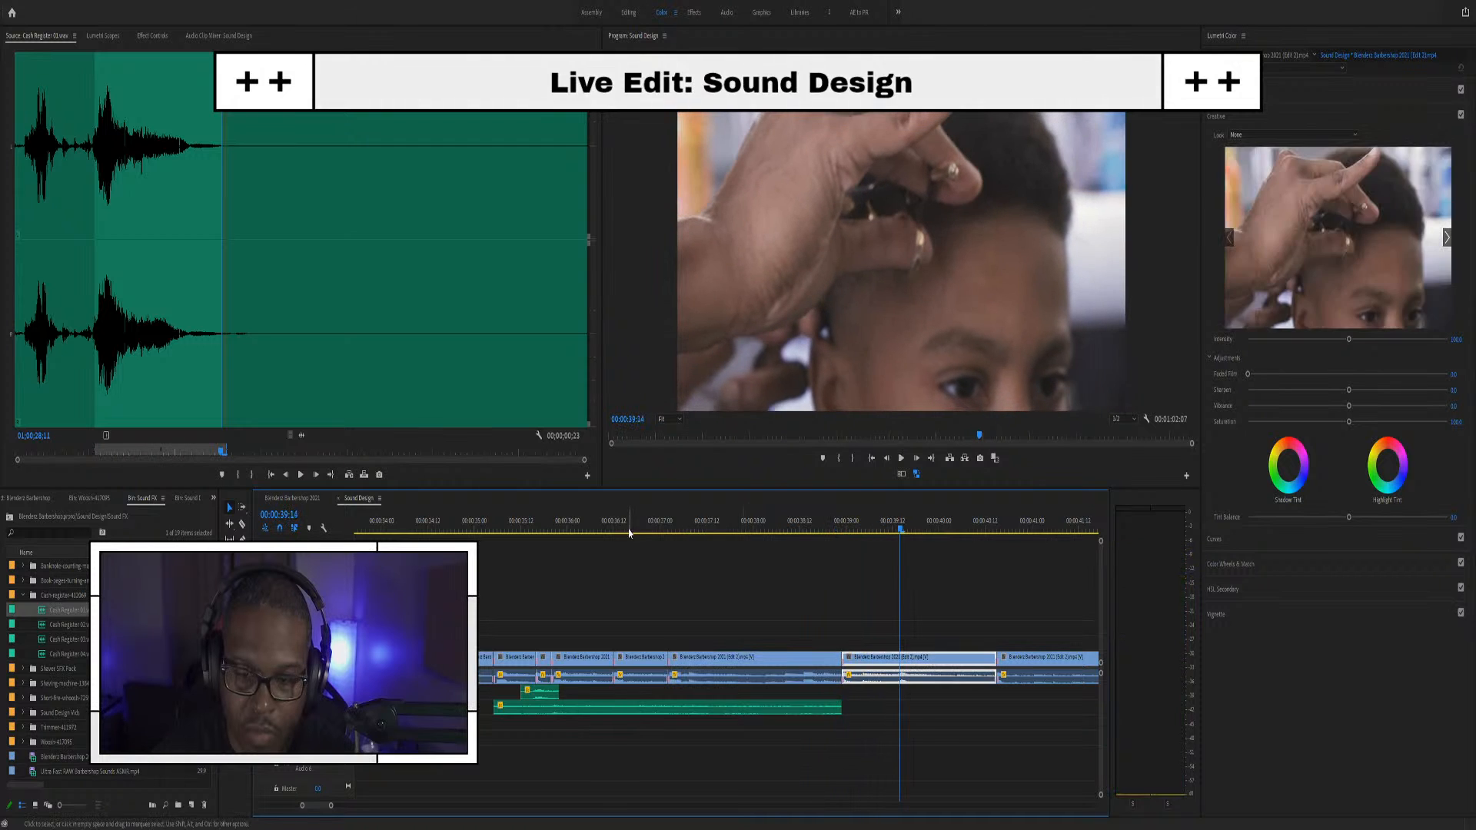
click(620, 530)
key(space)
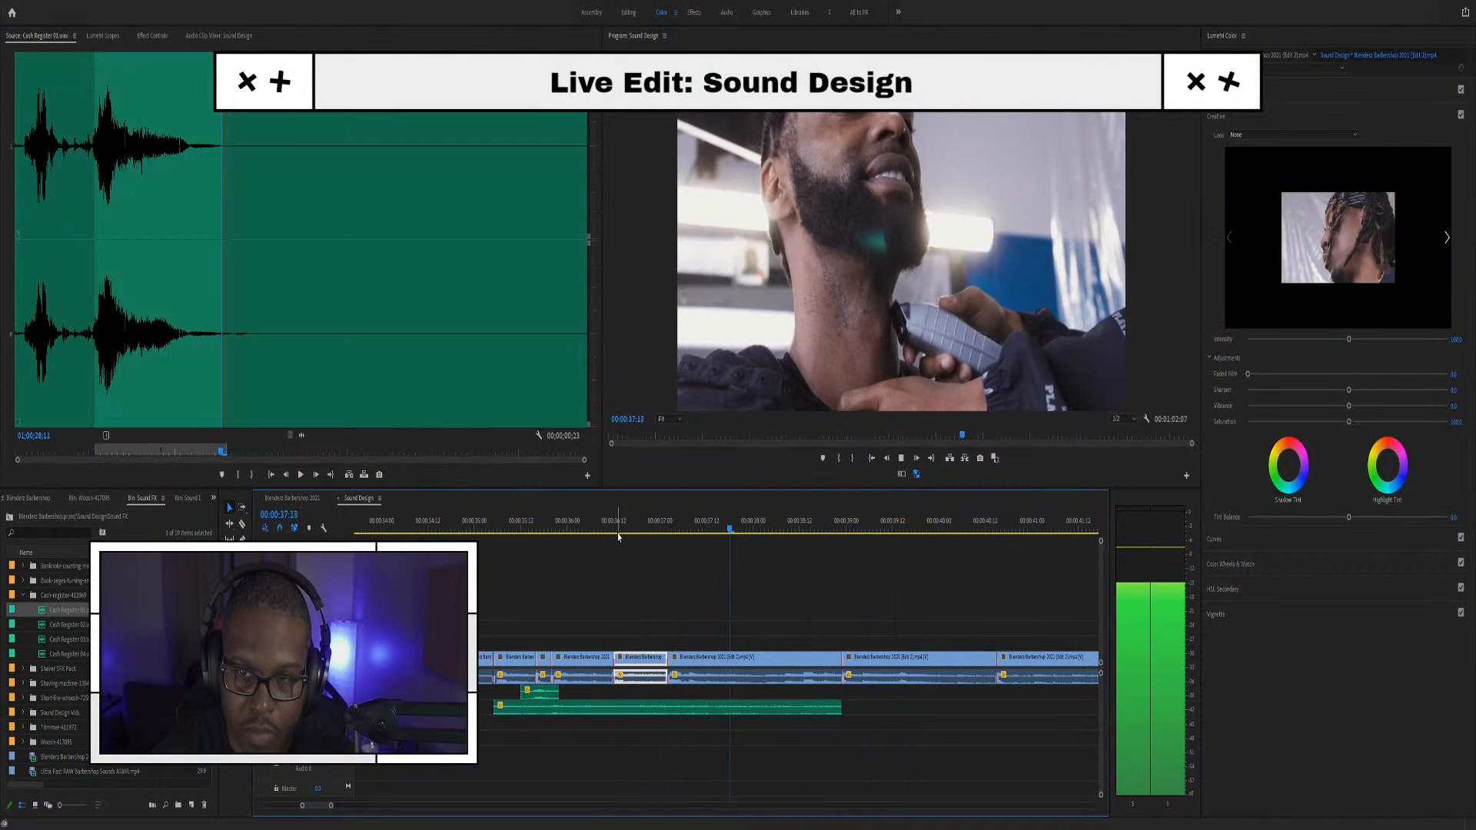
key(space)
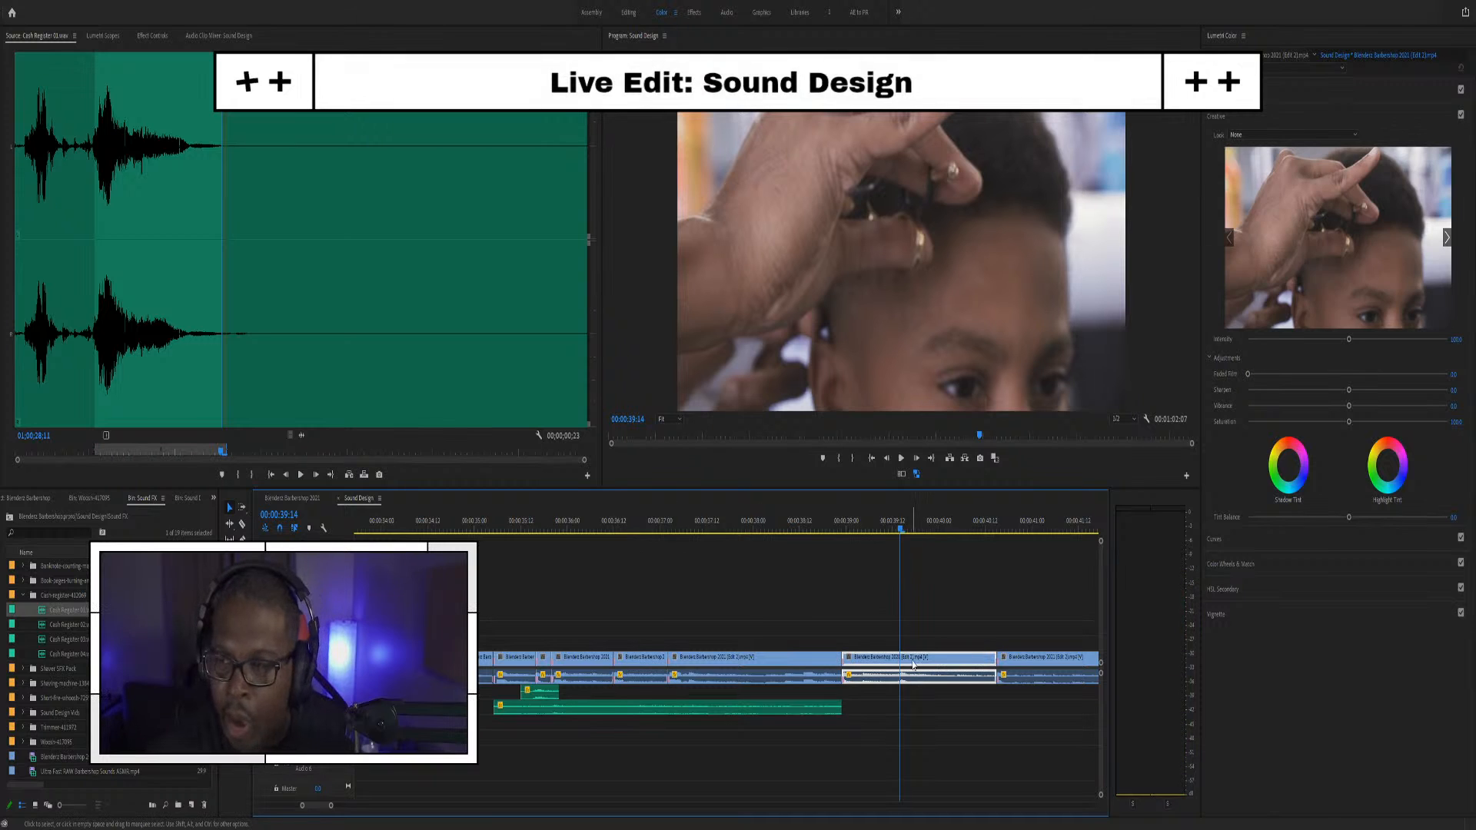
Raise the contrast in Basic Correction for the boy's close-up haircut shot and play the lead-up to it
click(1249, 93)
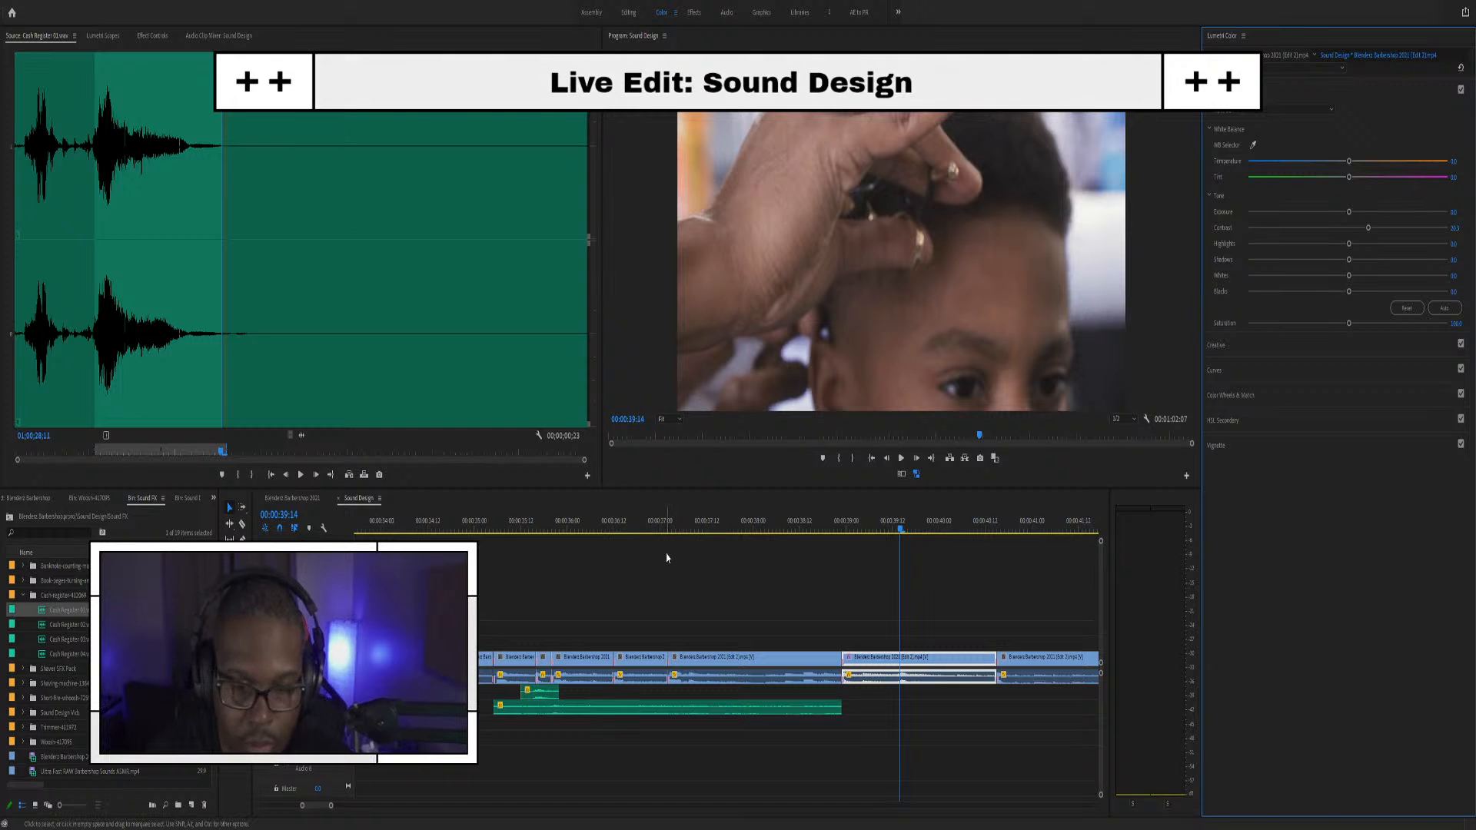
click(642, 530)
key(space)
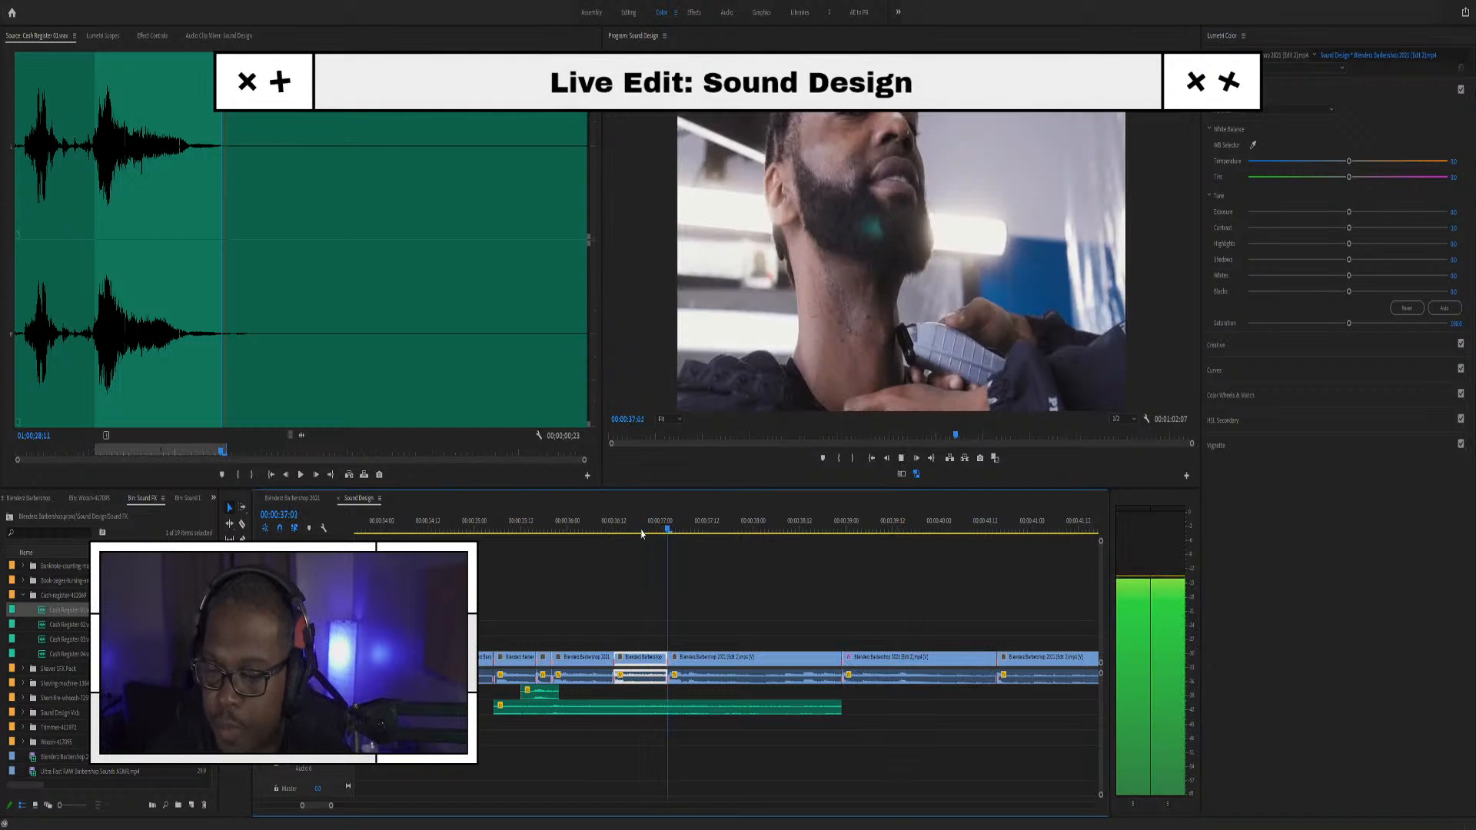
Replay the cash-register section and the change from neck shave to boy's haircut, then leave the playhead at 00:00:38:01
click(467, 528)
key(space)
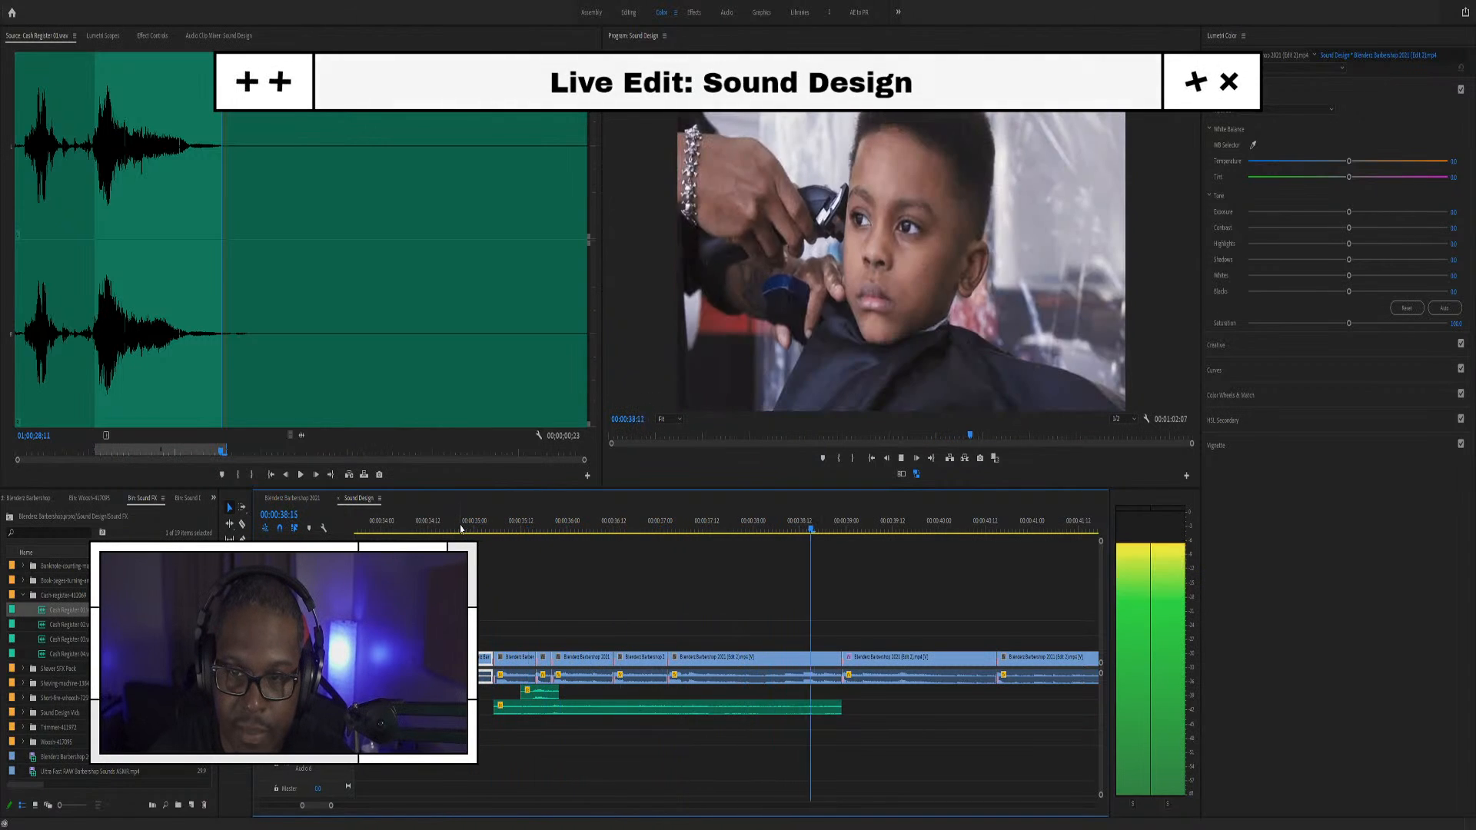
key(space)
mouse_move(768, 526)
mouse_down()
mouse_move(835, 529)
mouse_move(796, 529)
mouse_up()
key(space)
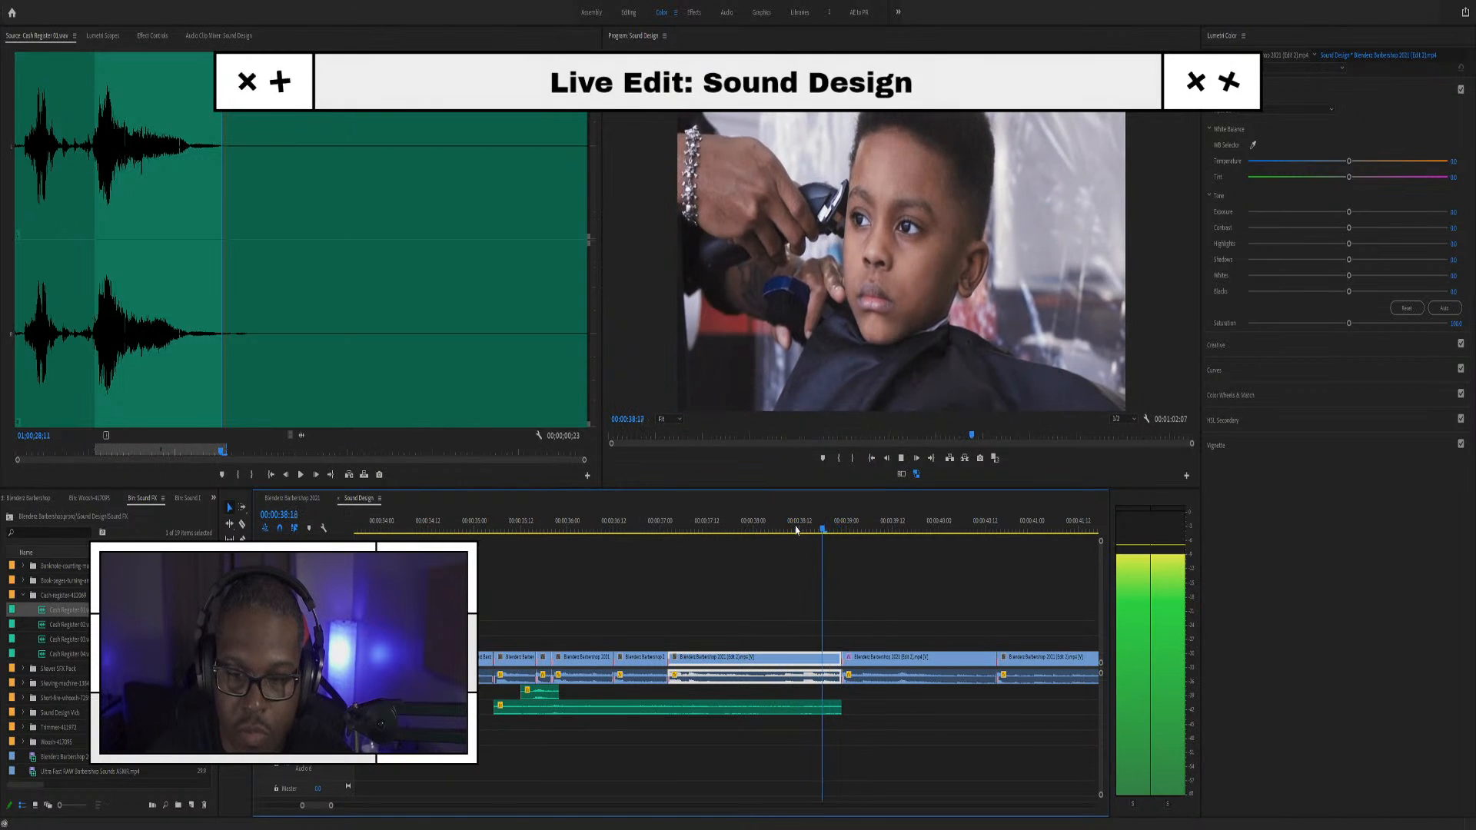
click(760, 529)
key(space)
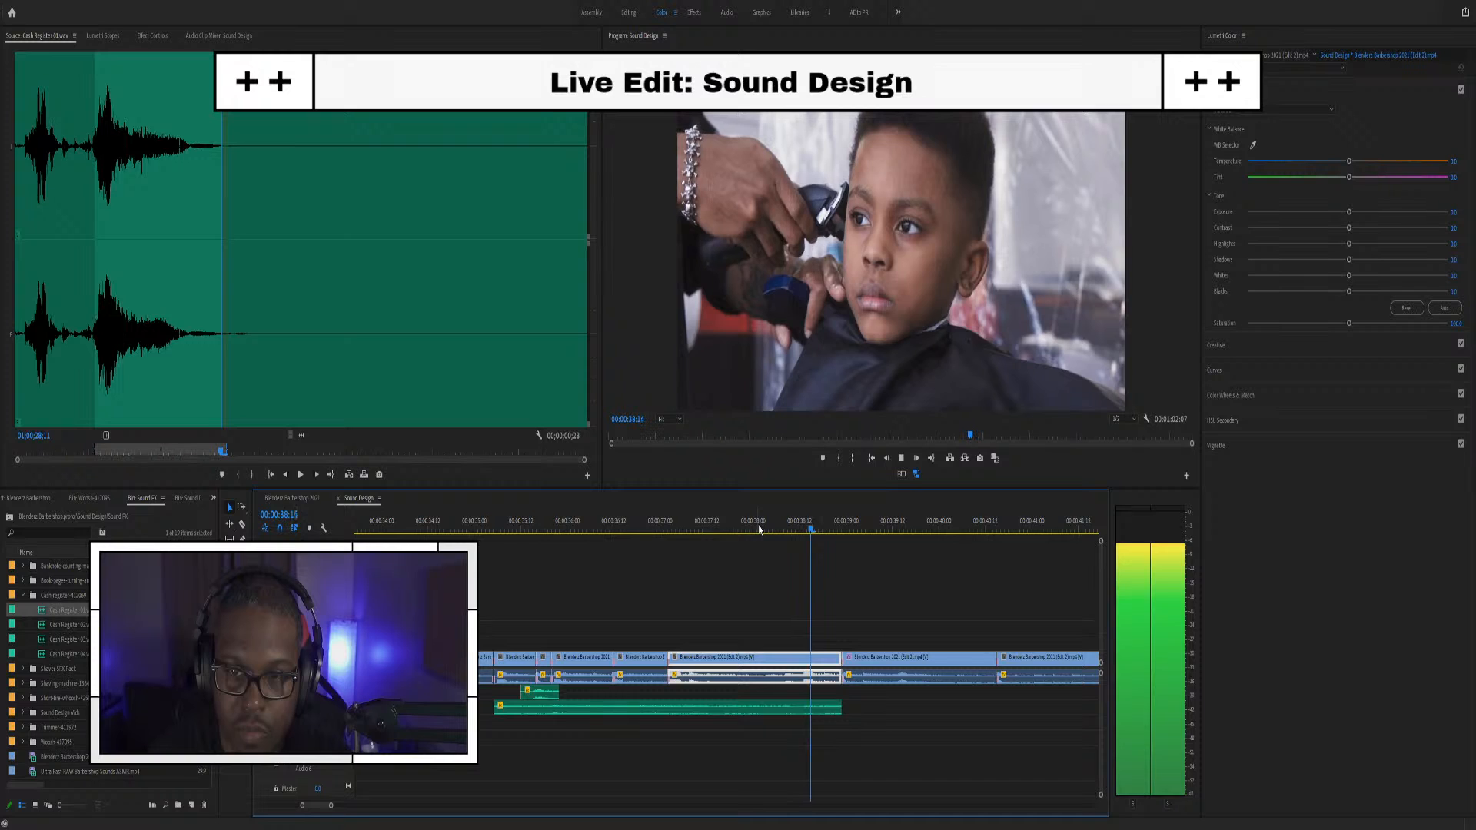
key(space)
click(758, 529)
key(space)
key(space)
click(758, 529)
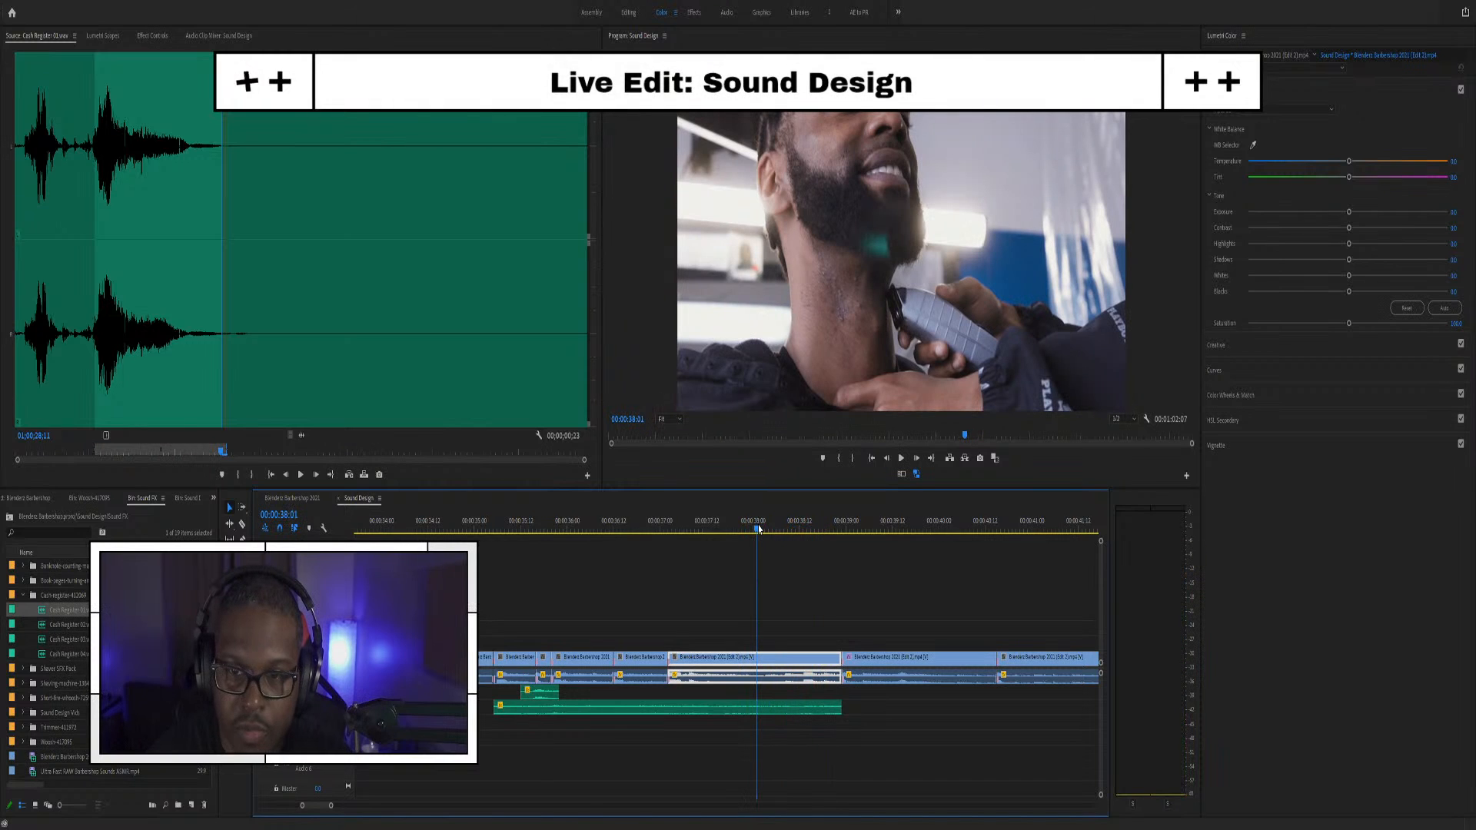
Collapse the cash-register folder and check the contents of the Woosh folder in the Sound FX bin
click(23, 595)
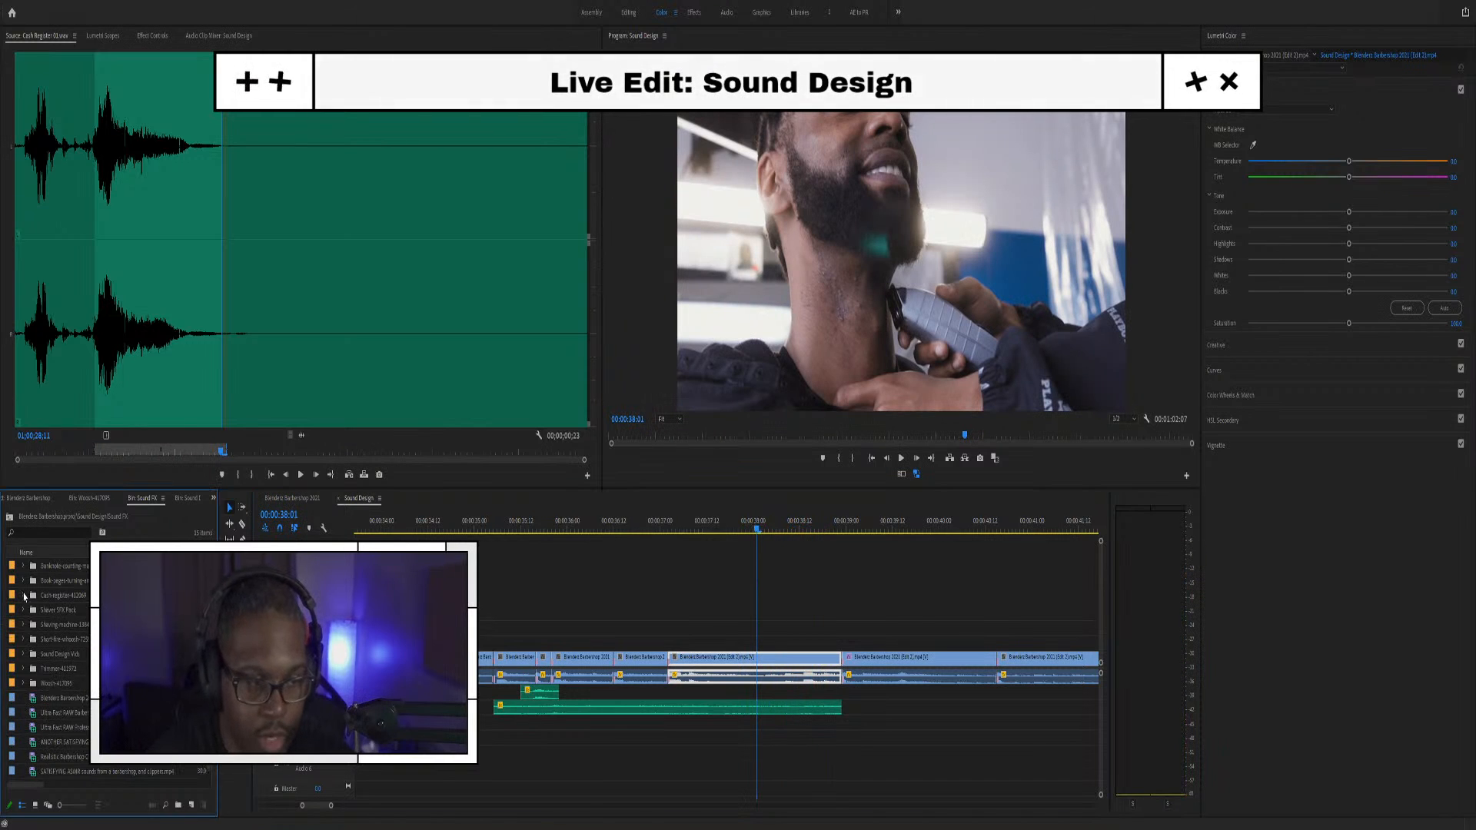
click(24, 685)
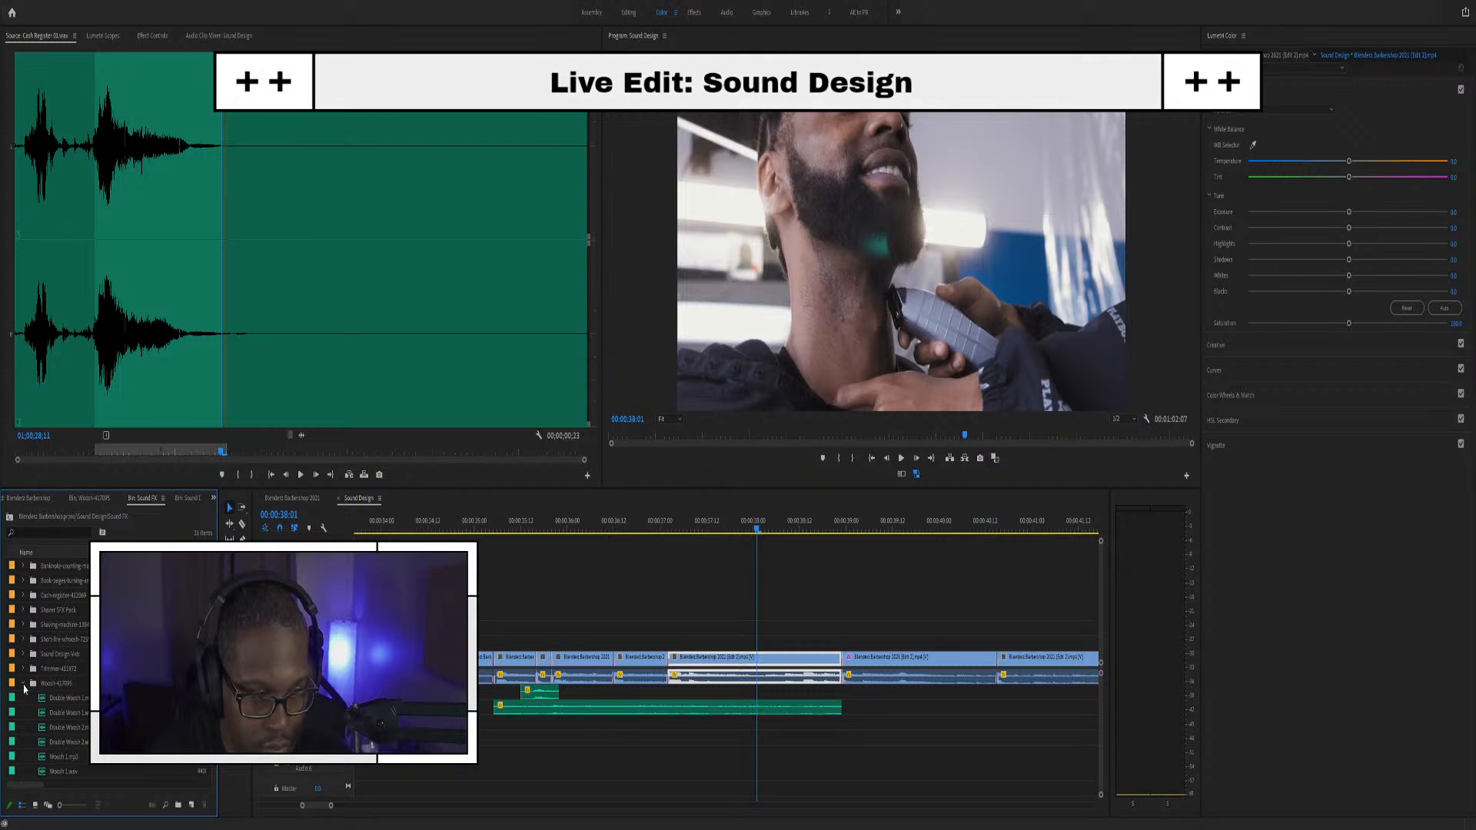
click(23, 685)
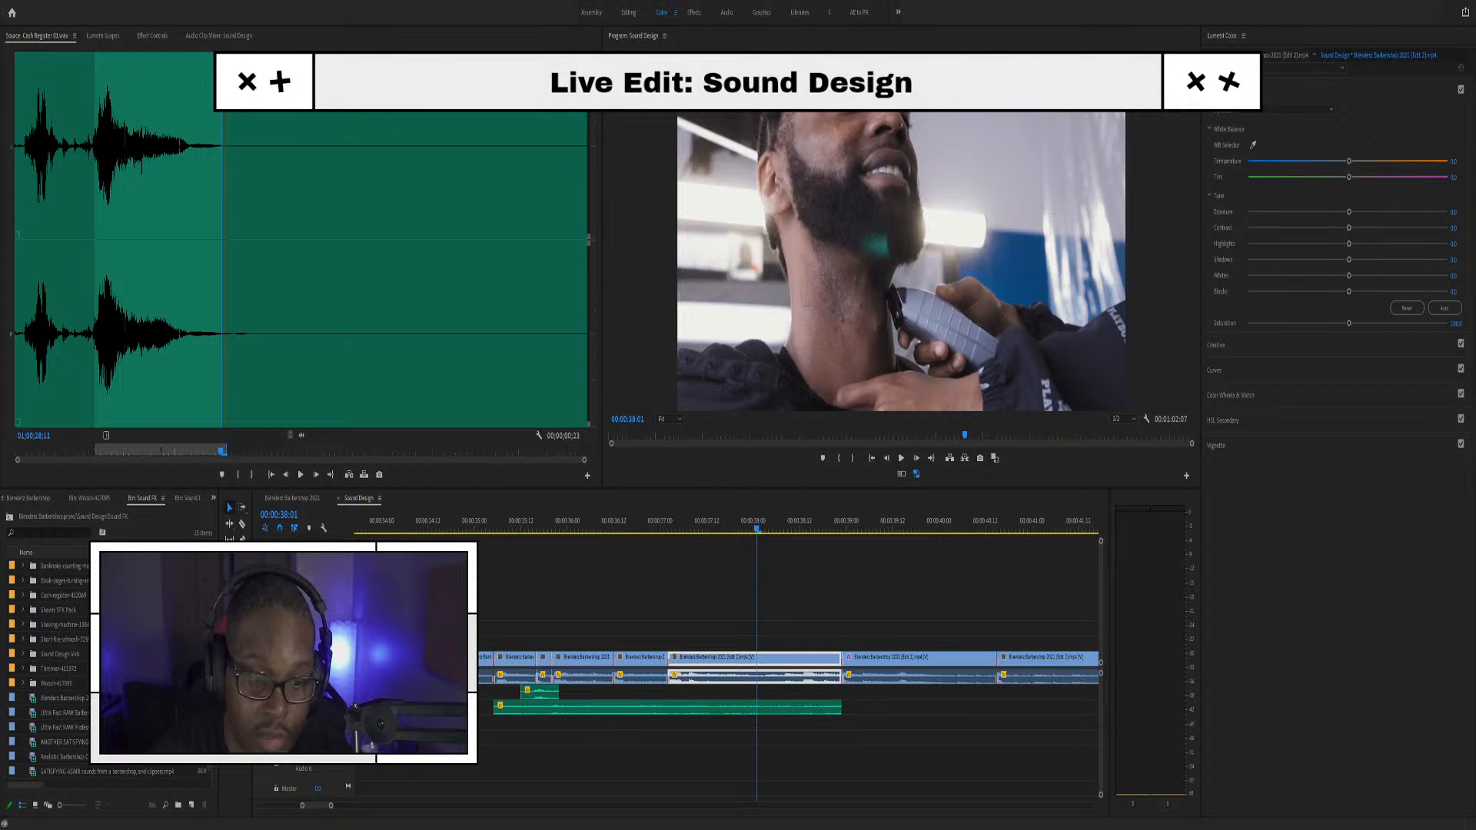
Add the duct tape rip-off sound folder to the Sound FX bin
key(shift+1)
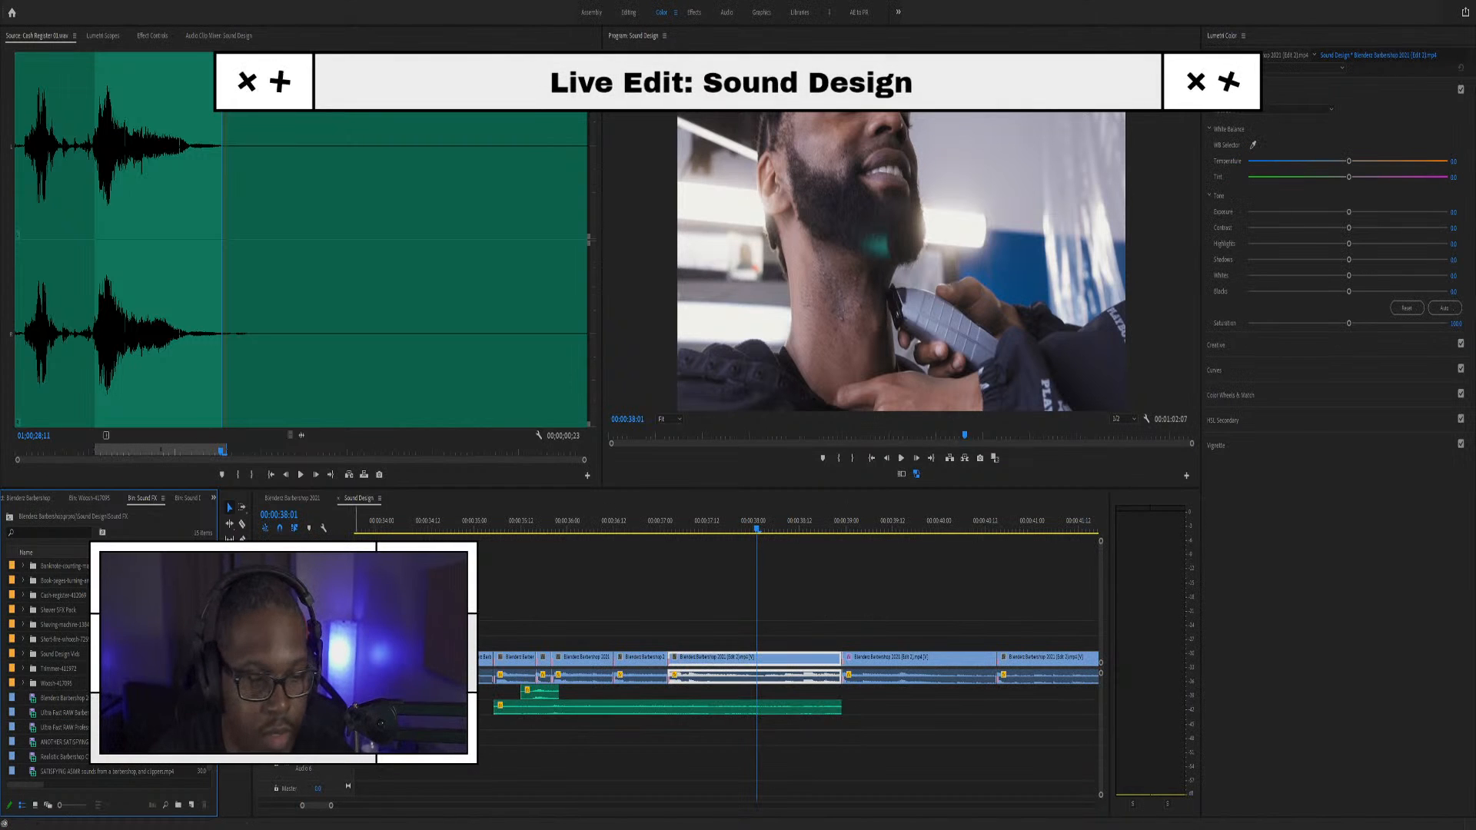
click(61, 625)
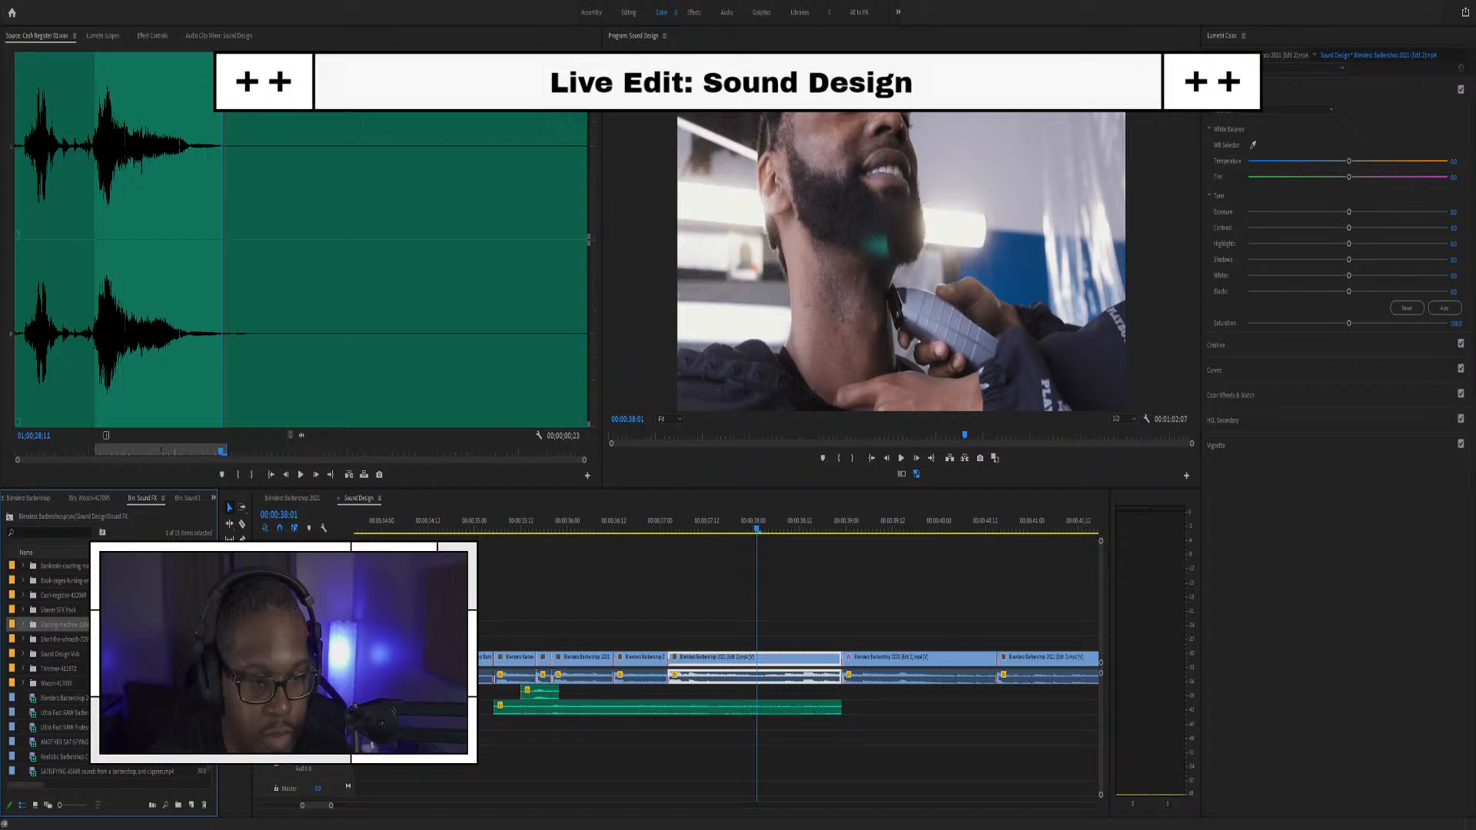
click(62, 639)
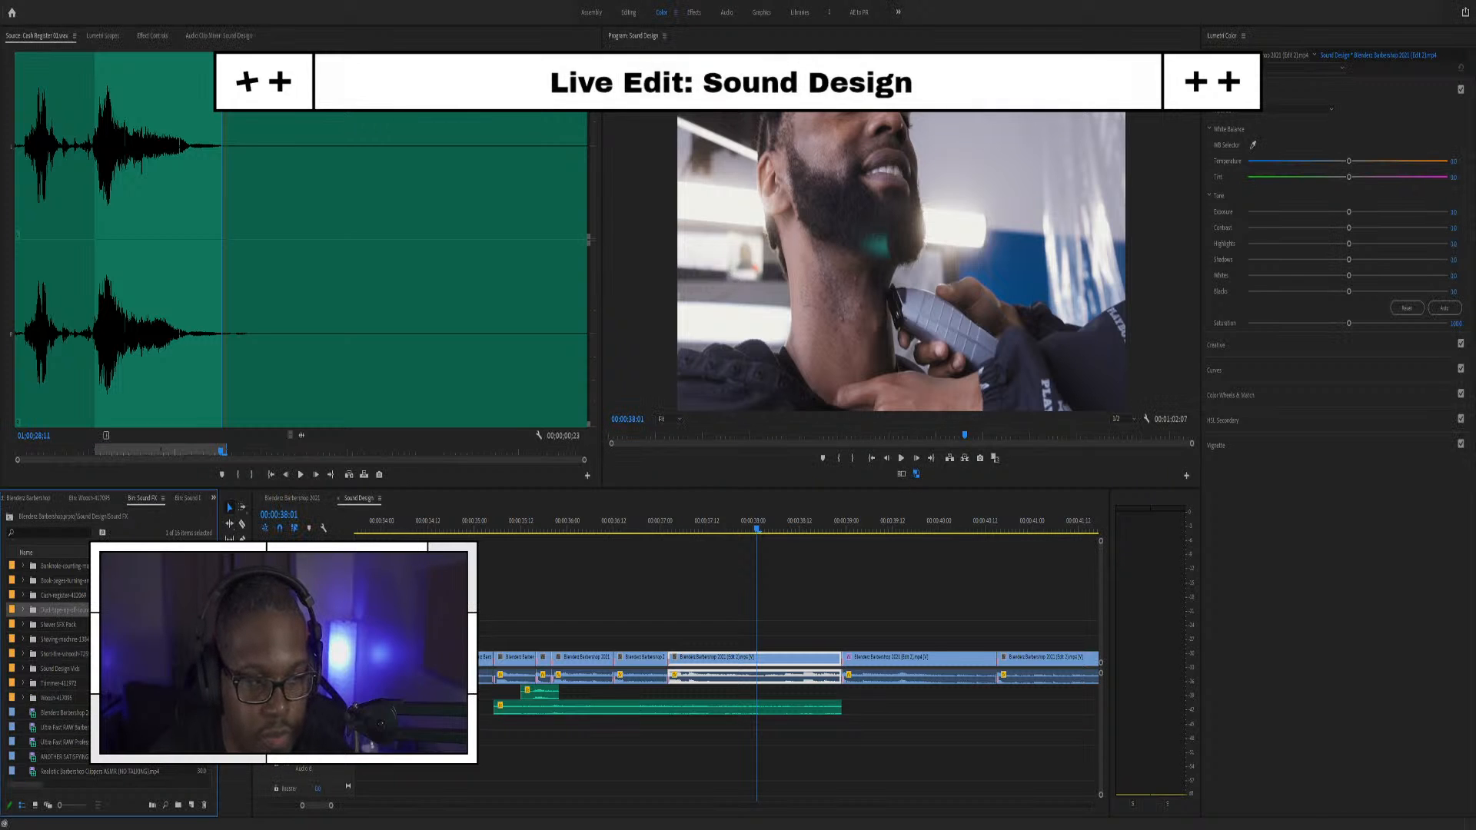
Expand the duct tape rip-off folder and audition its first sound
click(24, 615)
click(23, 611)
double_click(42, 625)
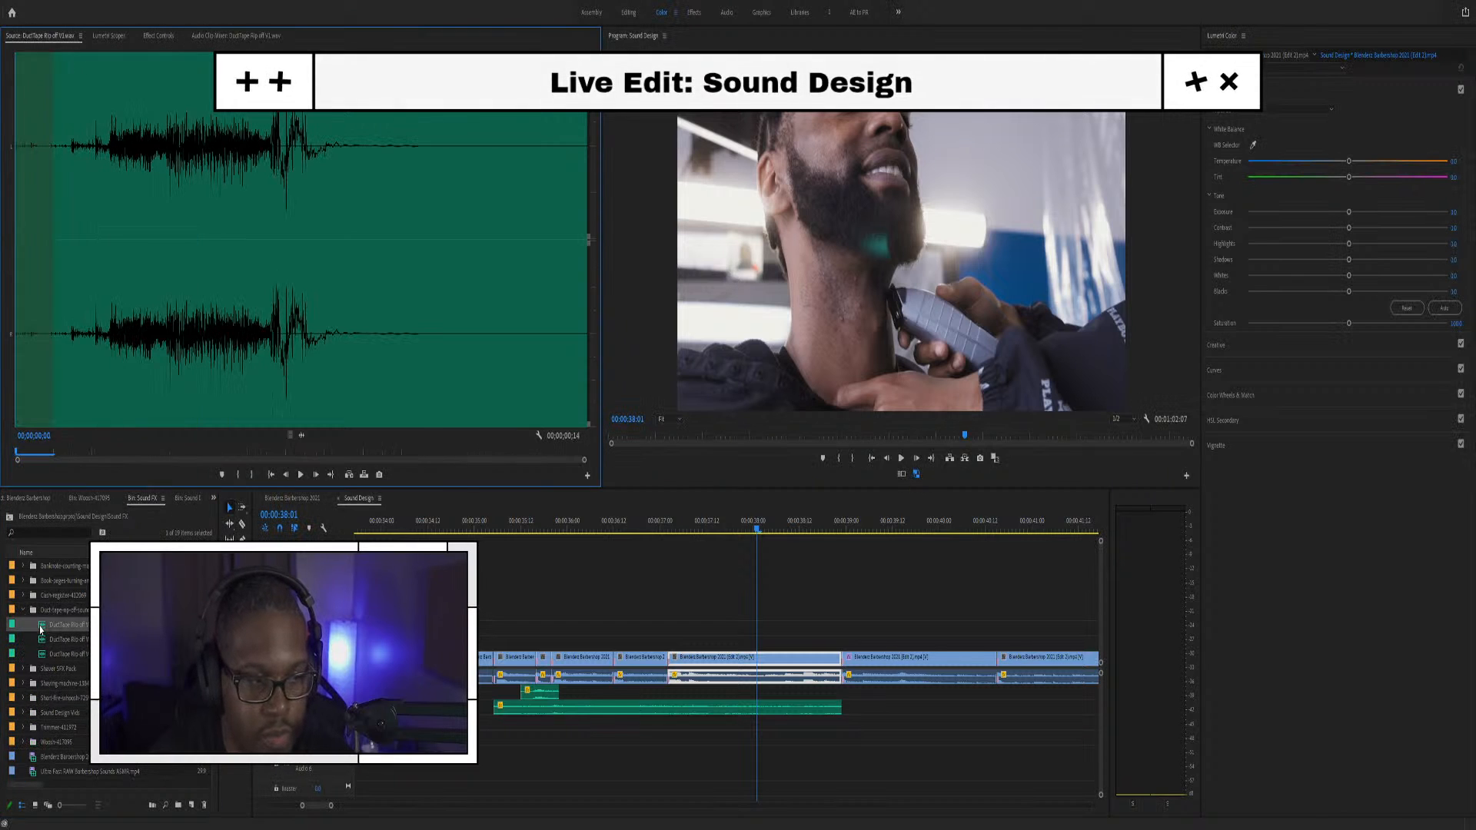
key(space)
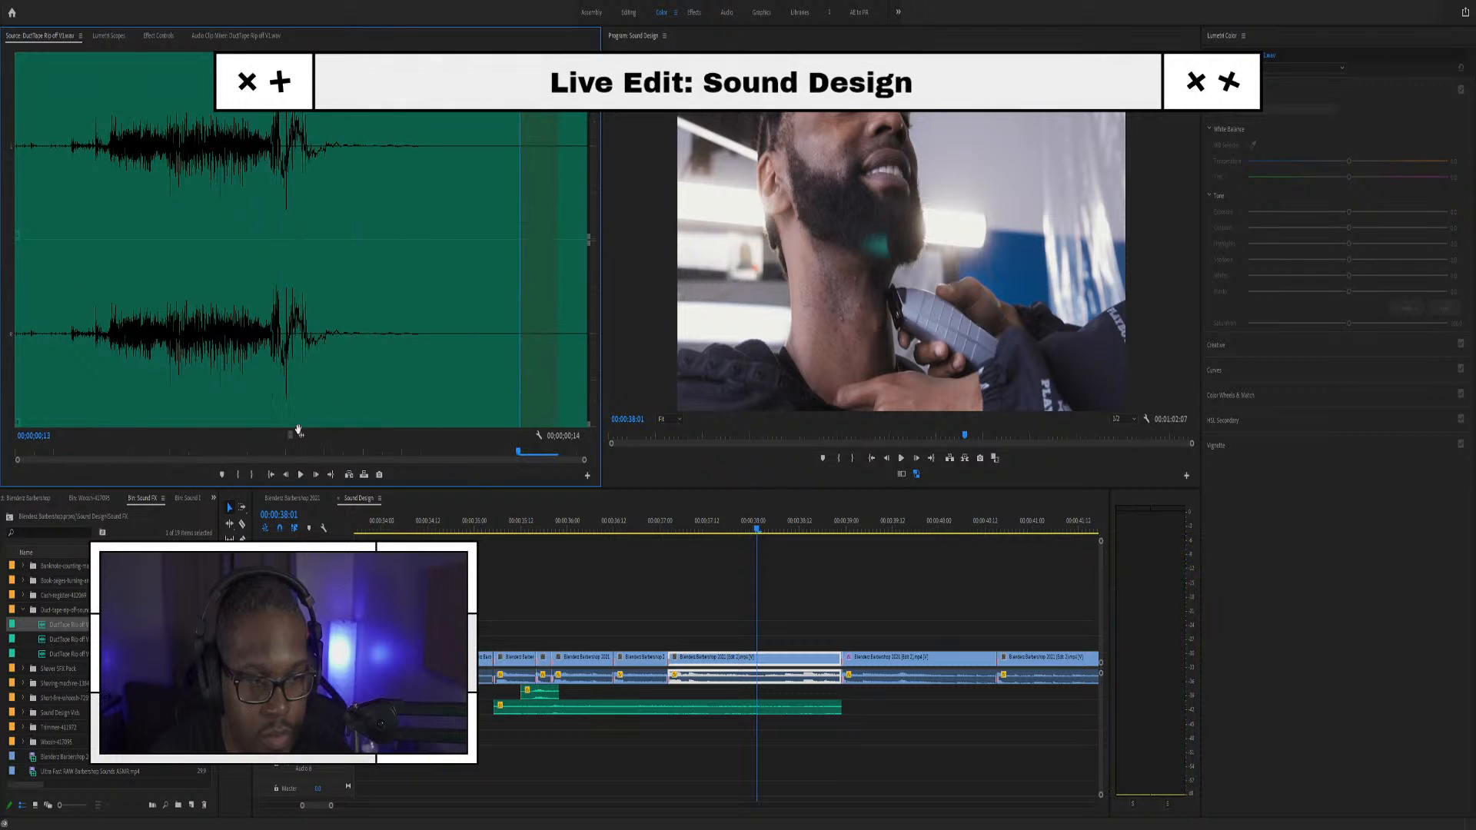
Place the duct tape rip-off sound at 00:00:38:01 on the audio track below the shaver sound and play the transition back
drag(321, 447, 760, 722)
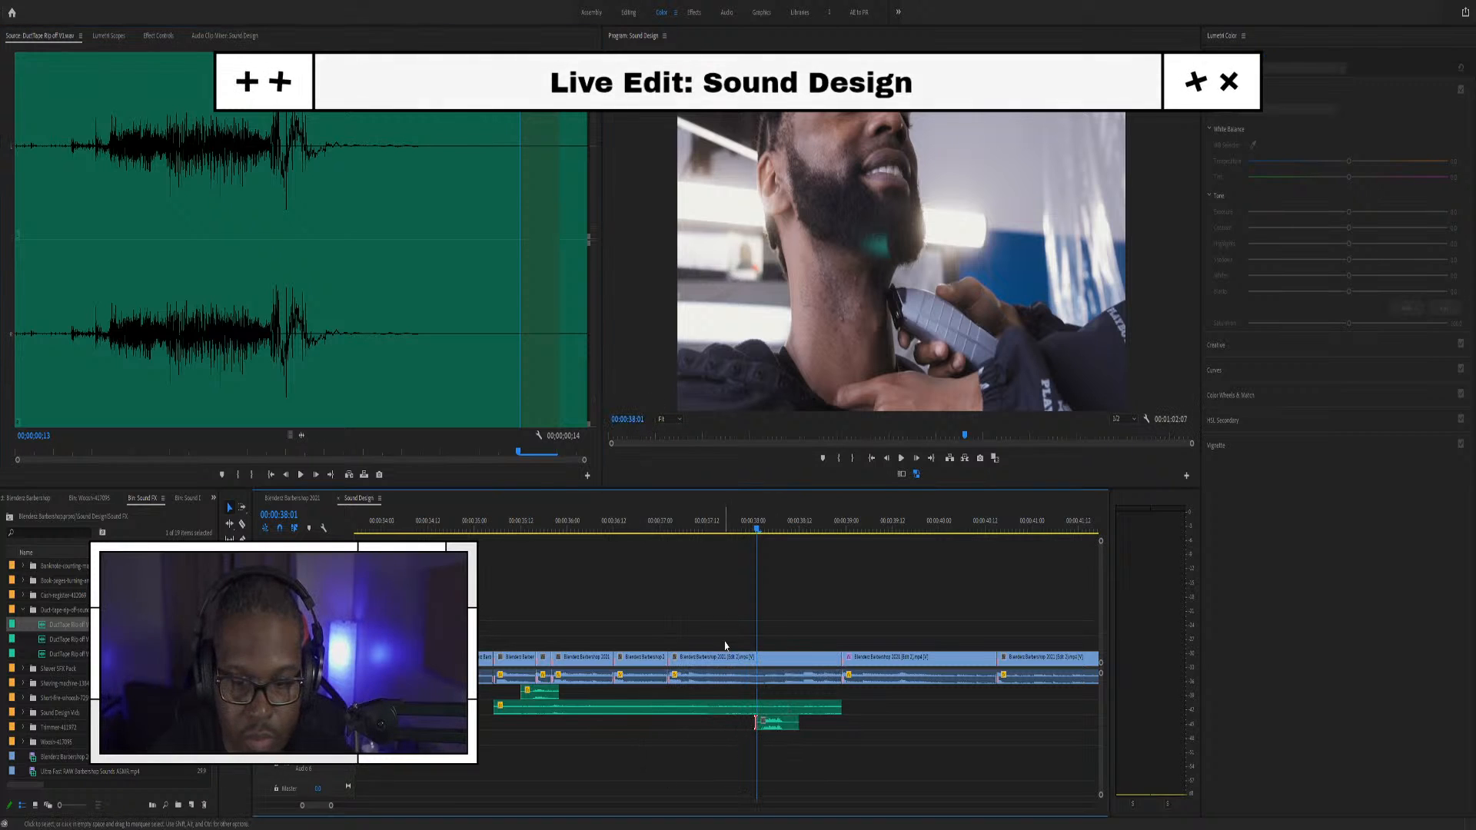
key(space)
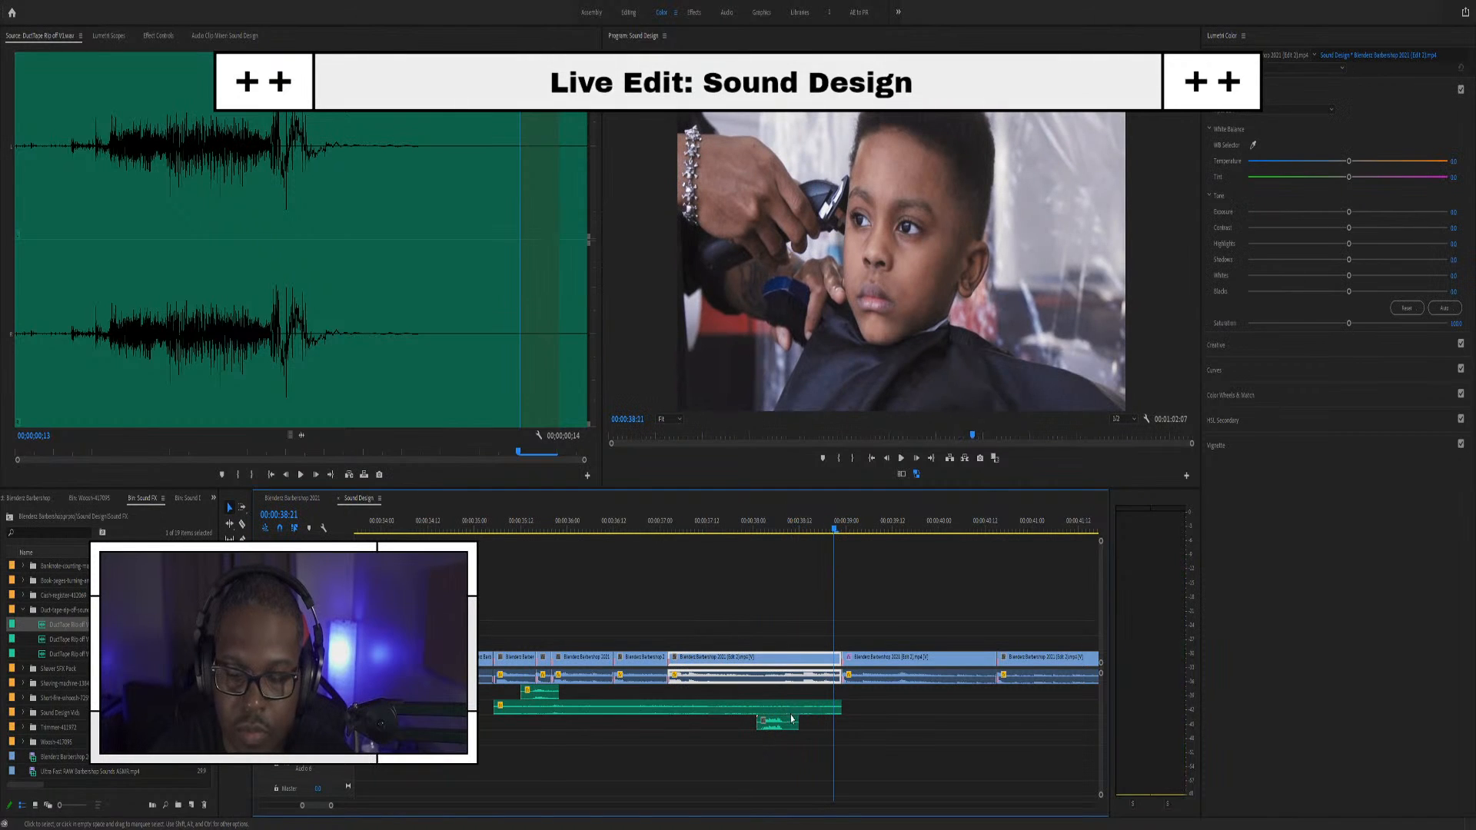
click(755, 529)
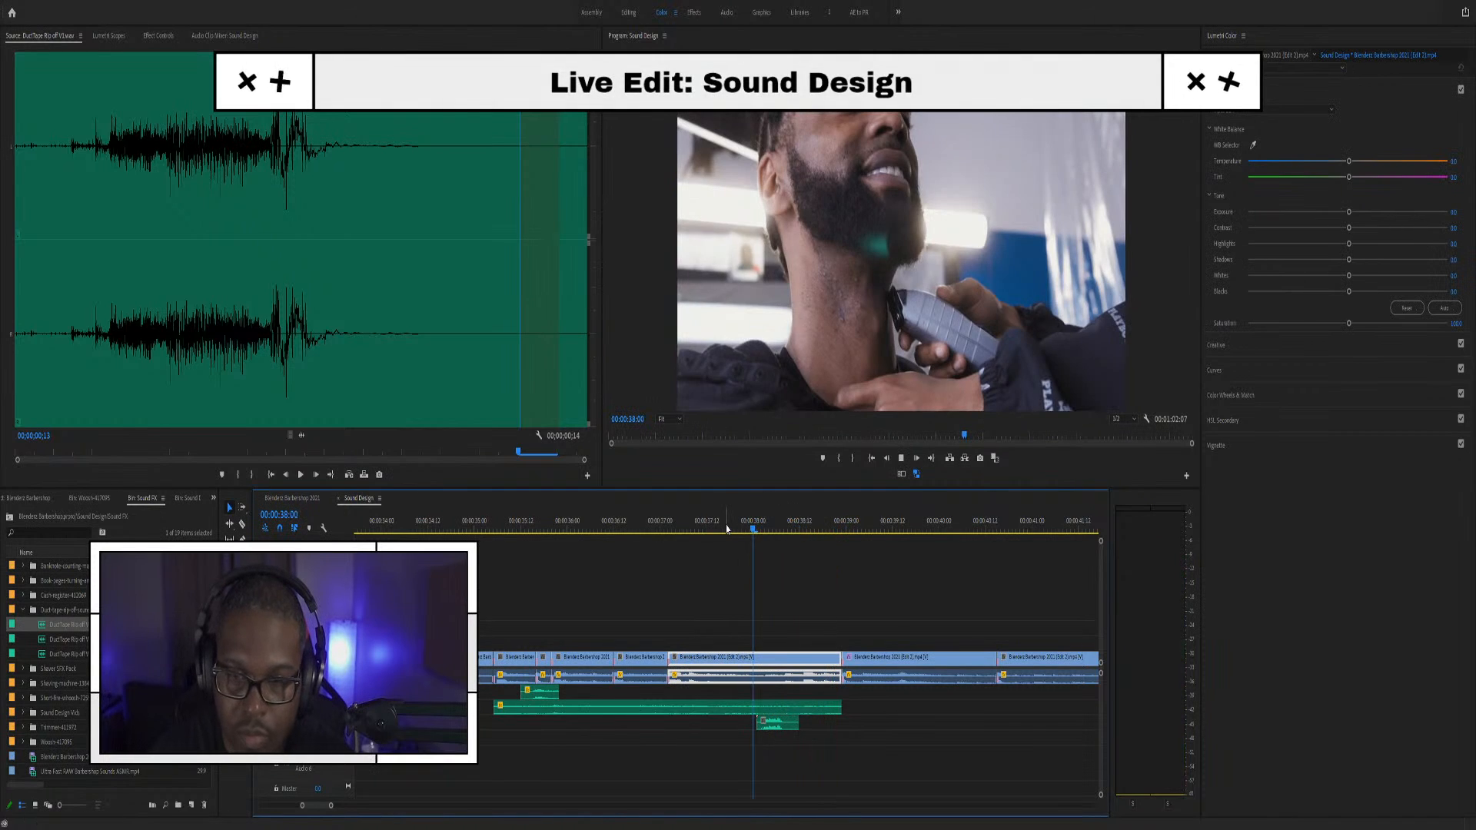
key(space)
key(space)
scroll(794, 746, up, 3)
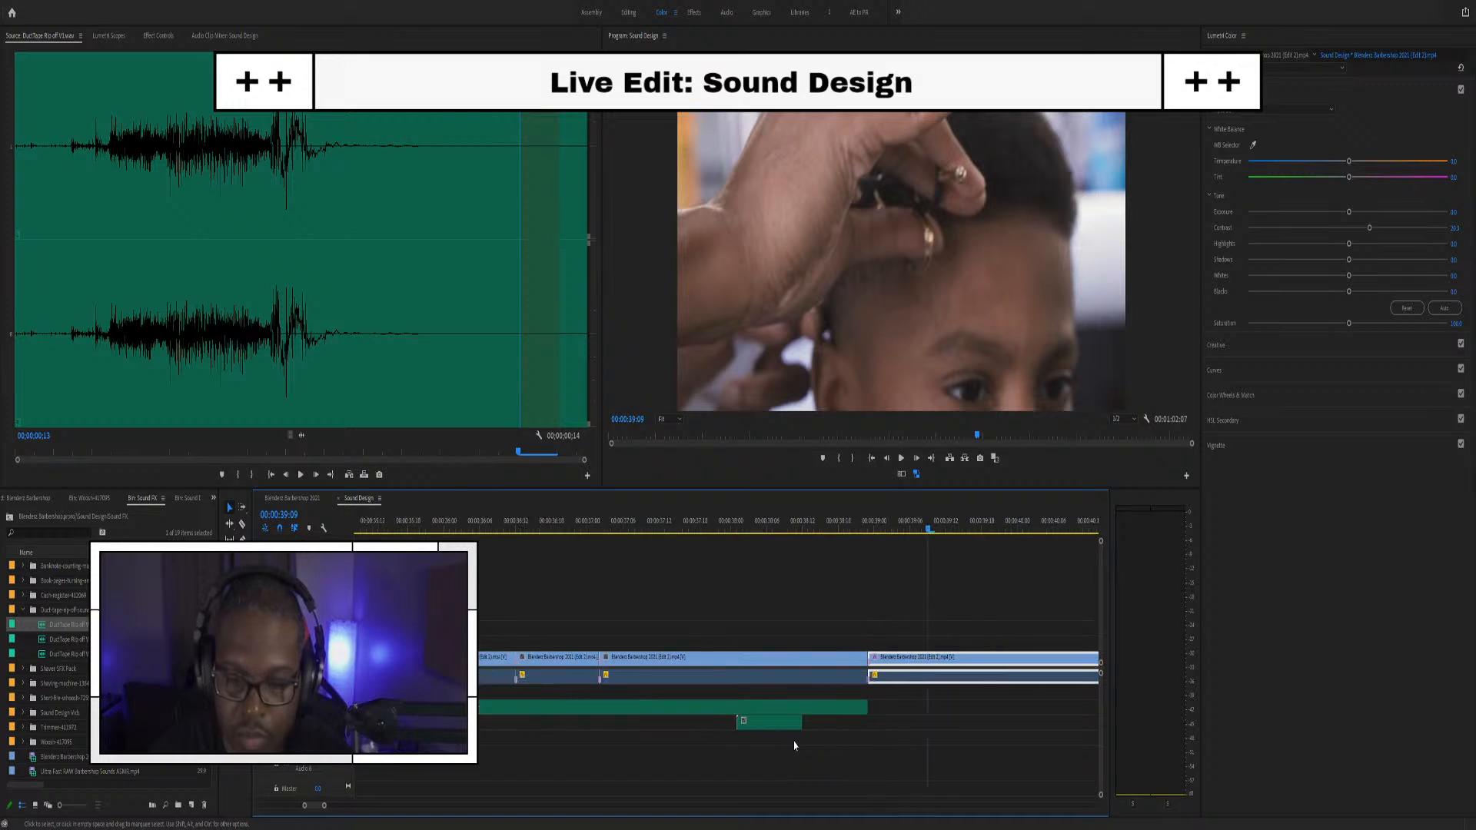
Lower the volume of the duct tape rip clip in the timeline and play the transition back
click(770, 729)
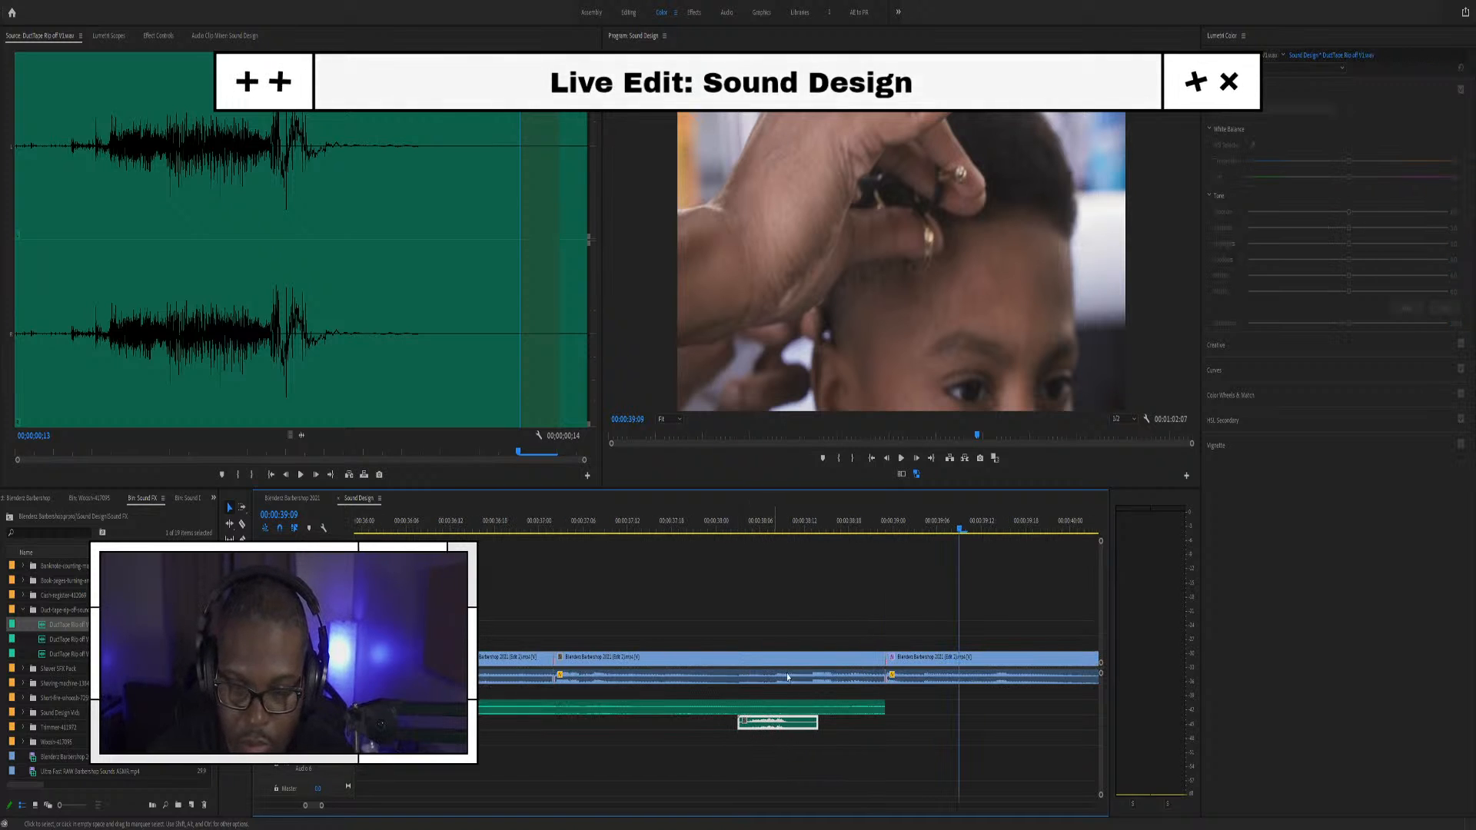
key(ctrl+s)
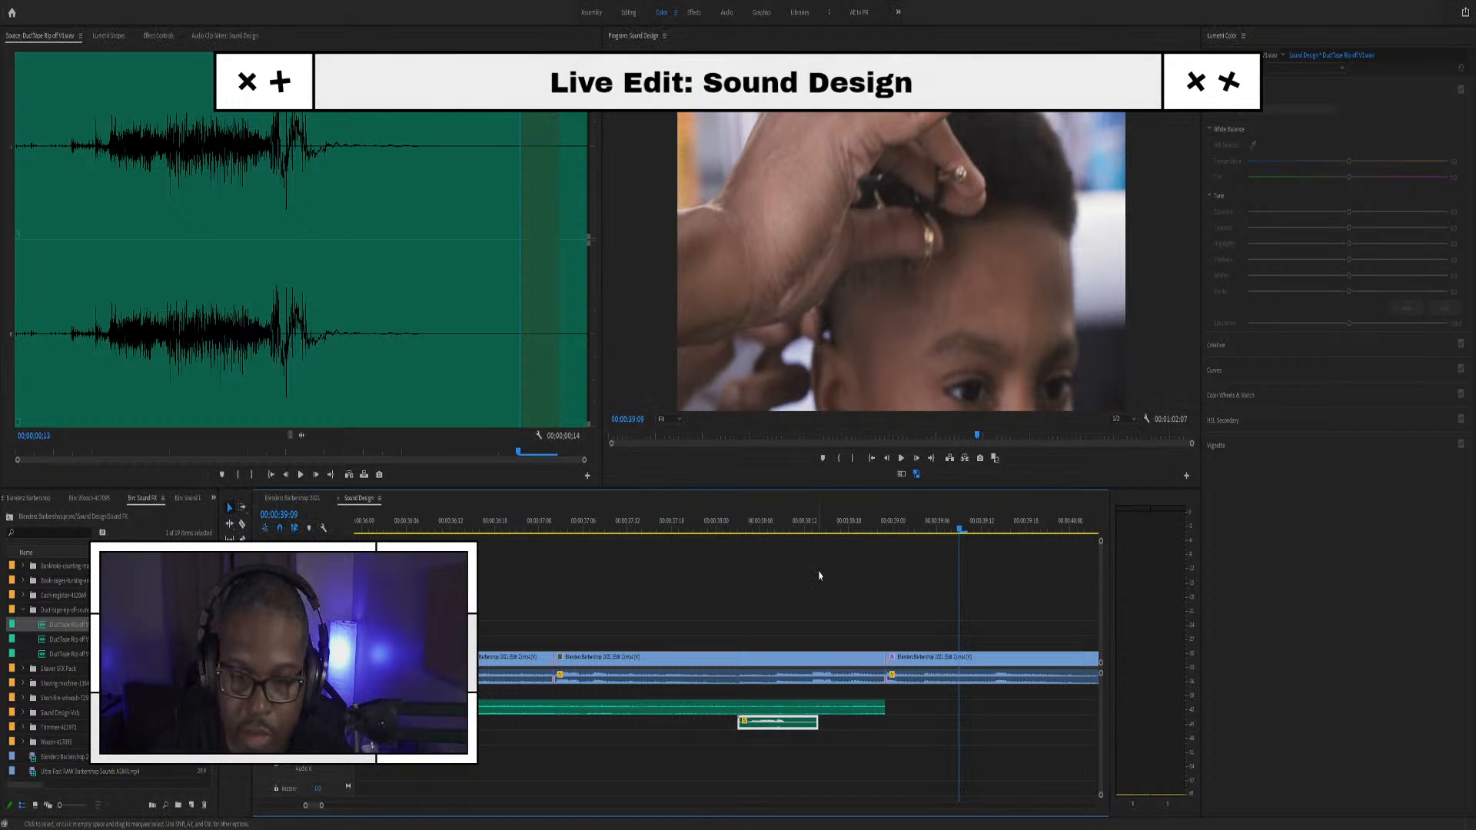
click(716, 523)
key(space)
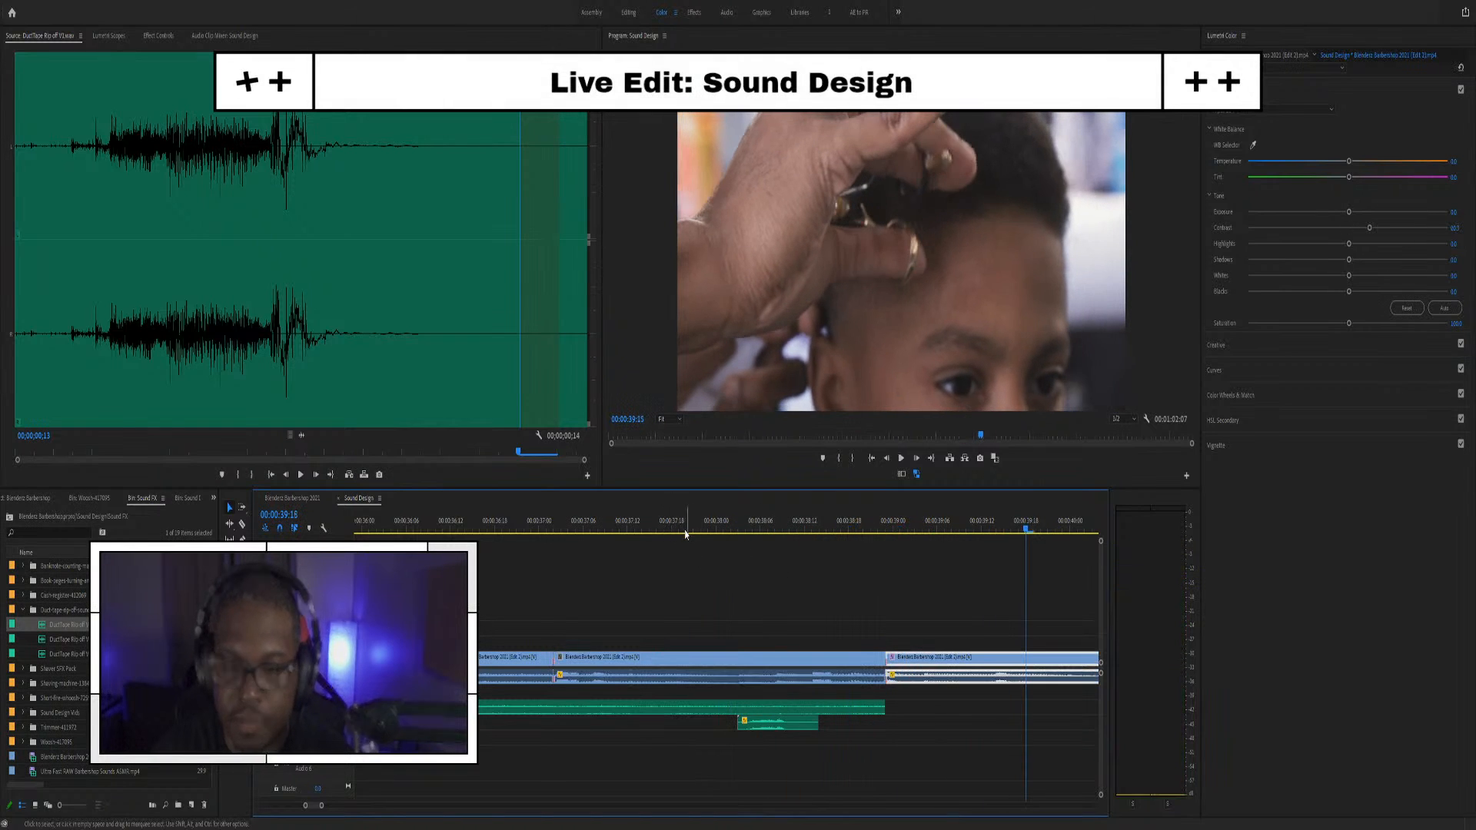
click(680, 522)
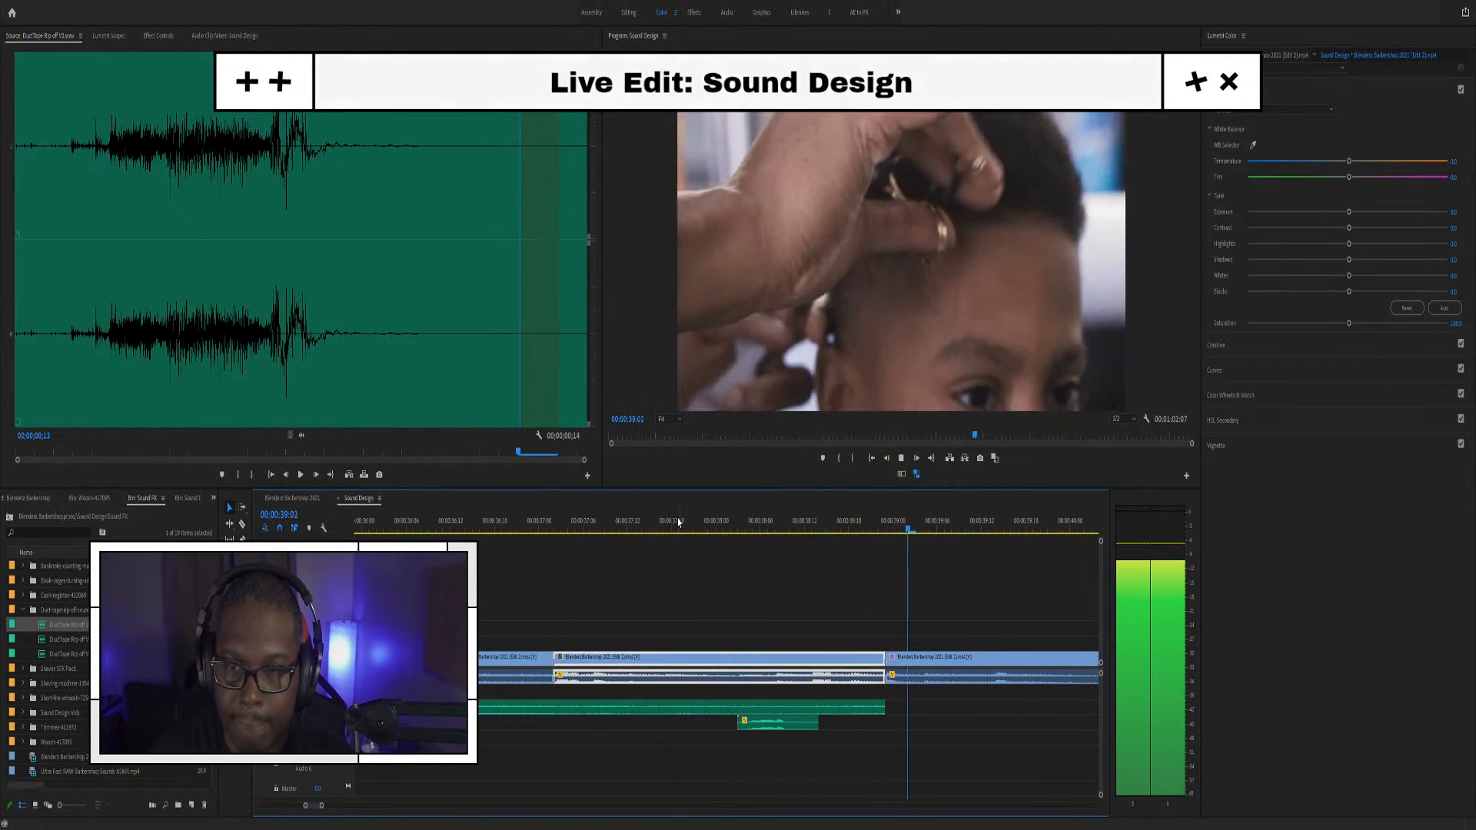
key(space)
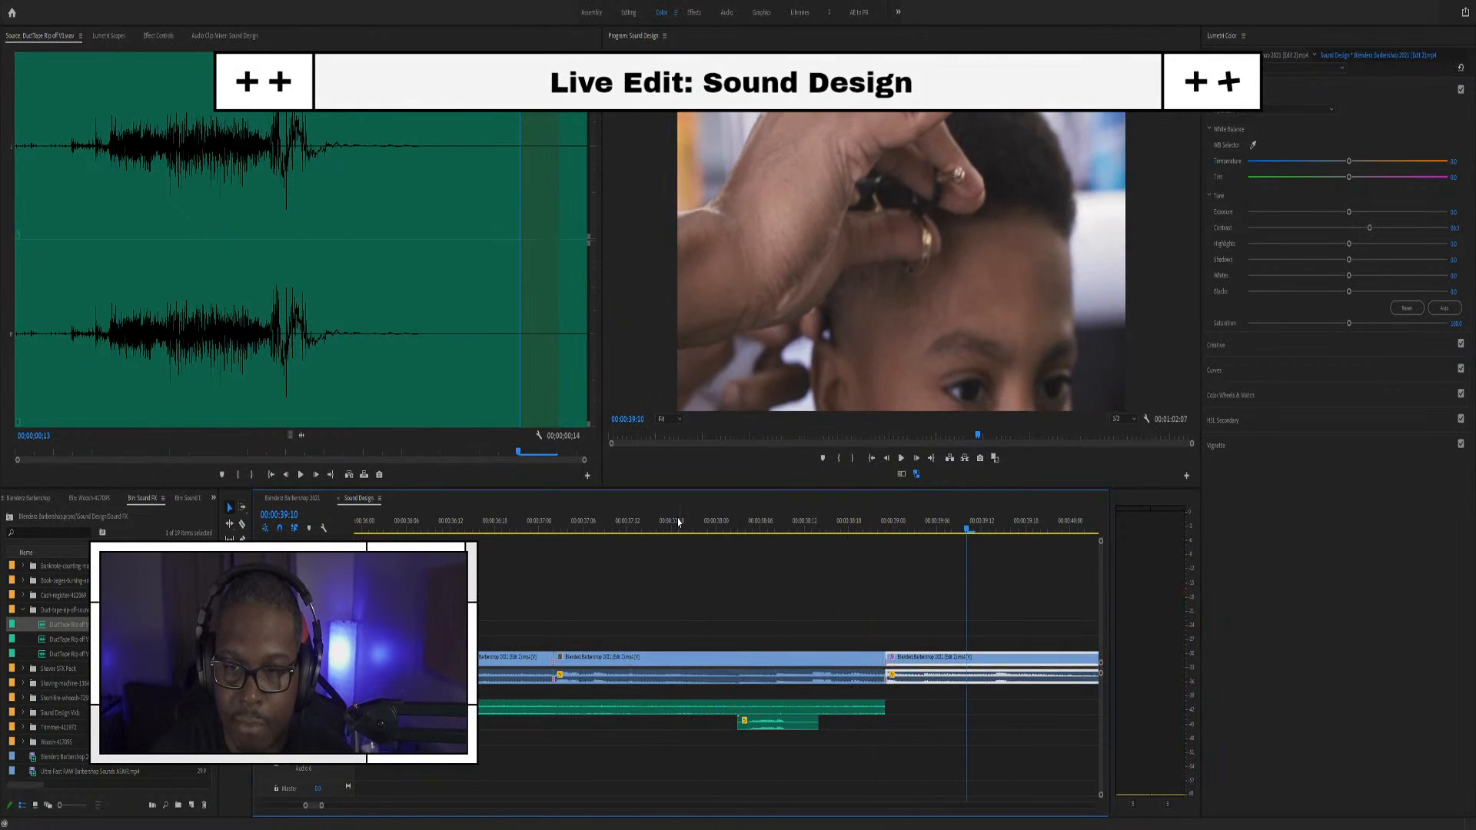
Collapse the duct tape folder and preview the Ultra Fast RAW Professional and Realistic Barbershop Clippers ASMR clips as source material
click(24, 611)
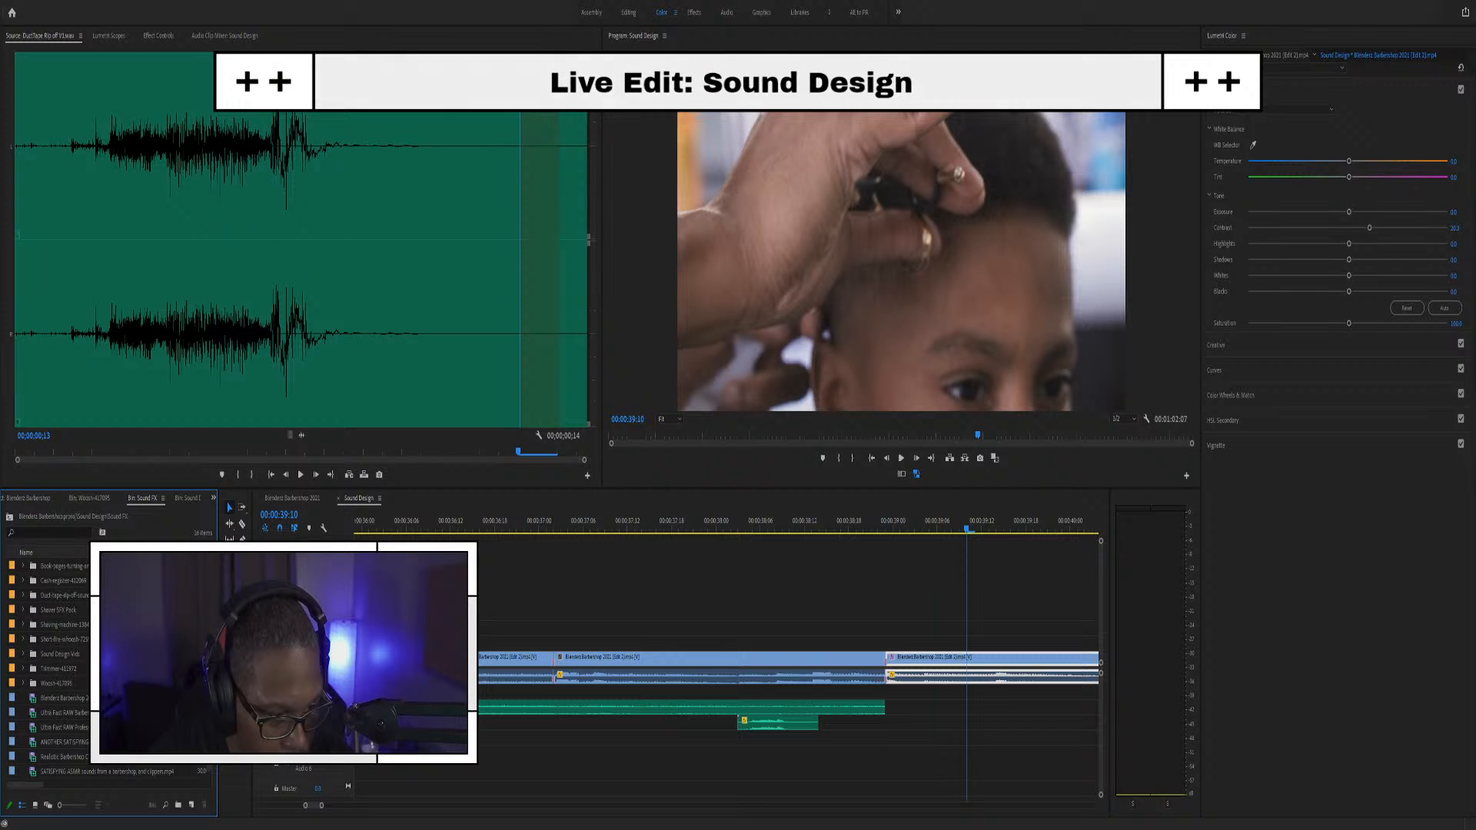
double_click(65, 728)
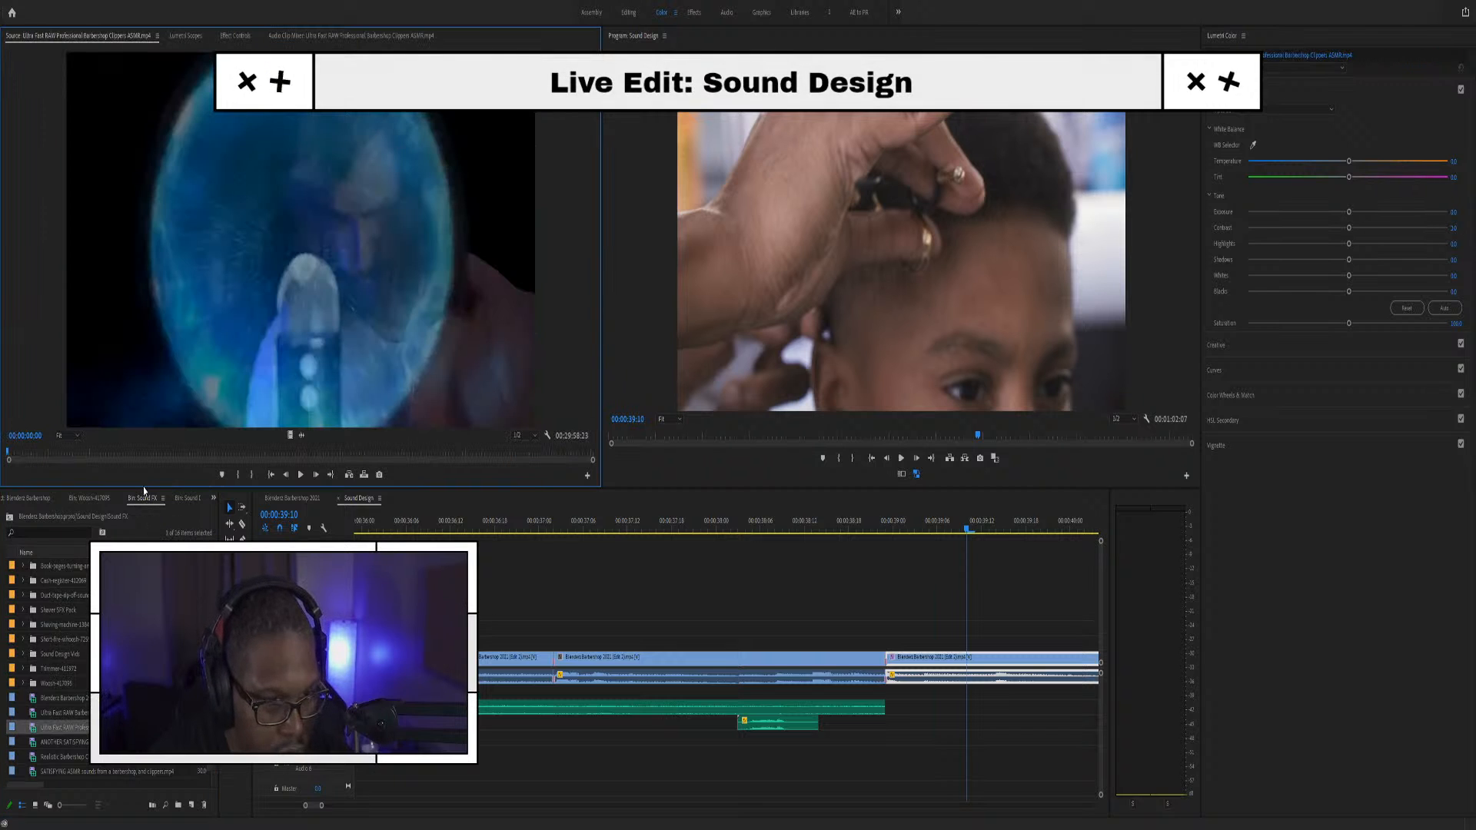
click(80, 454)
drag(80, 454, 152, 454)
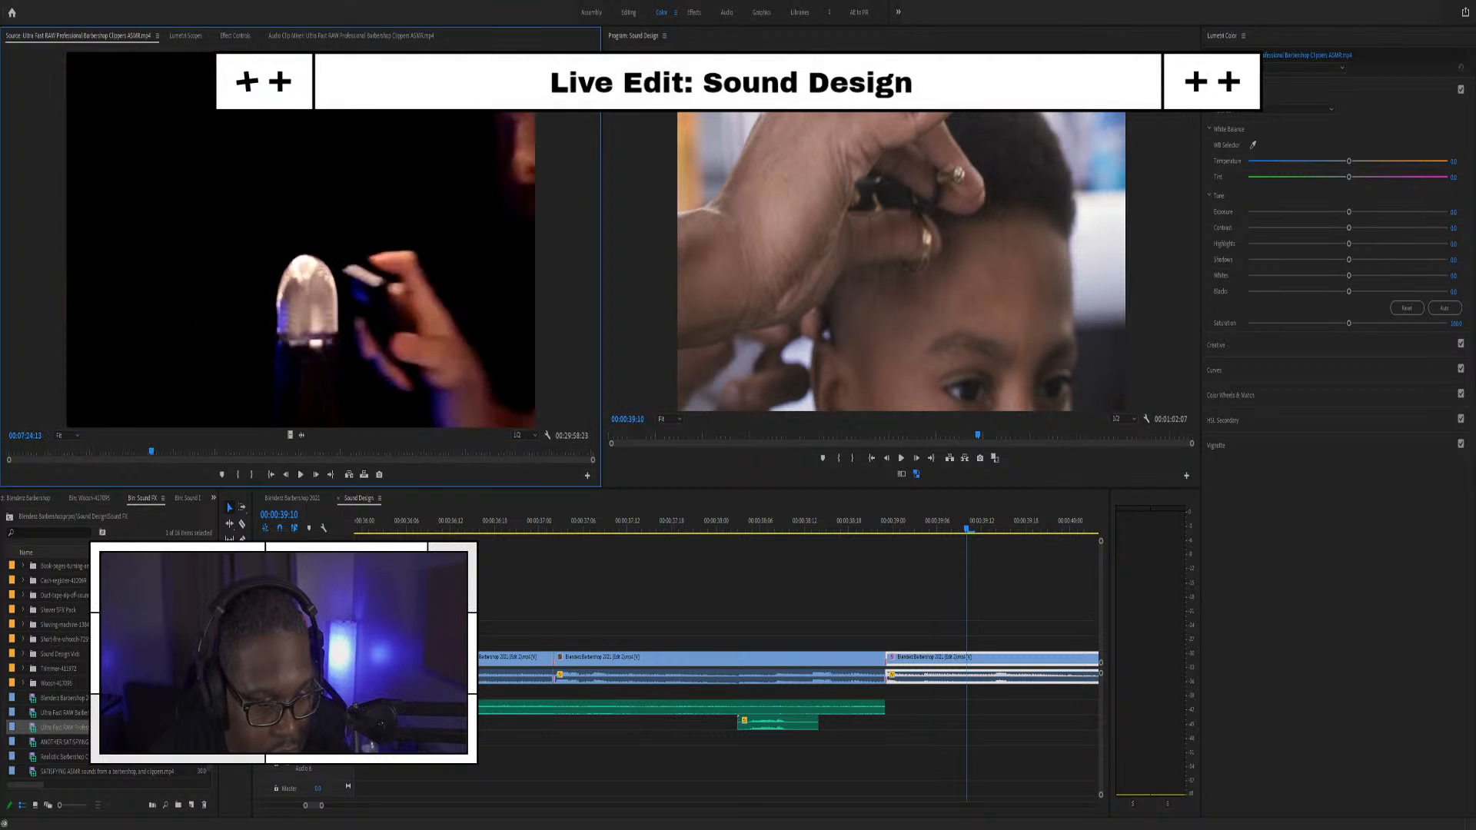
double_click(93, 761)
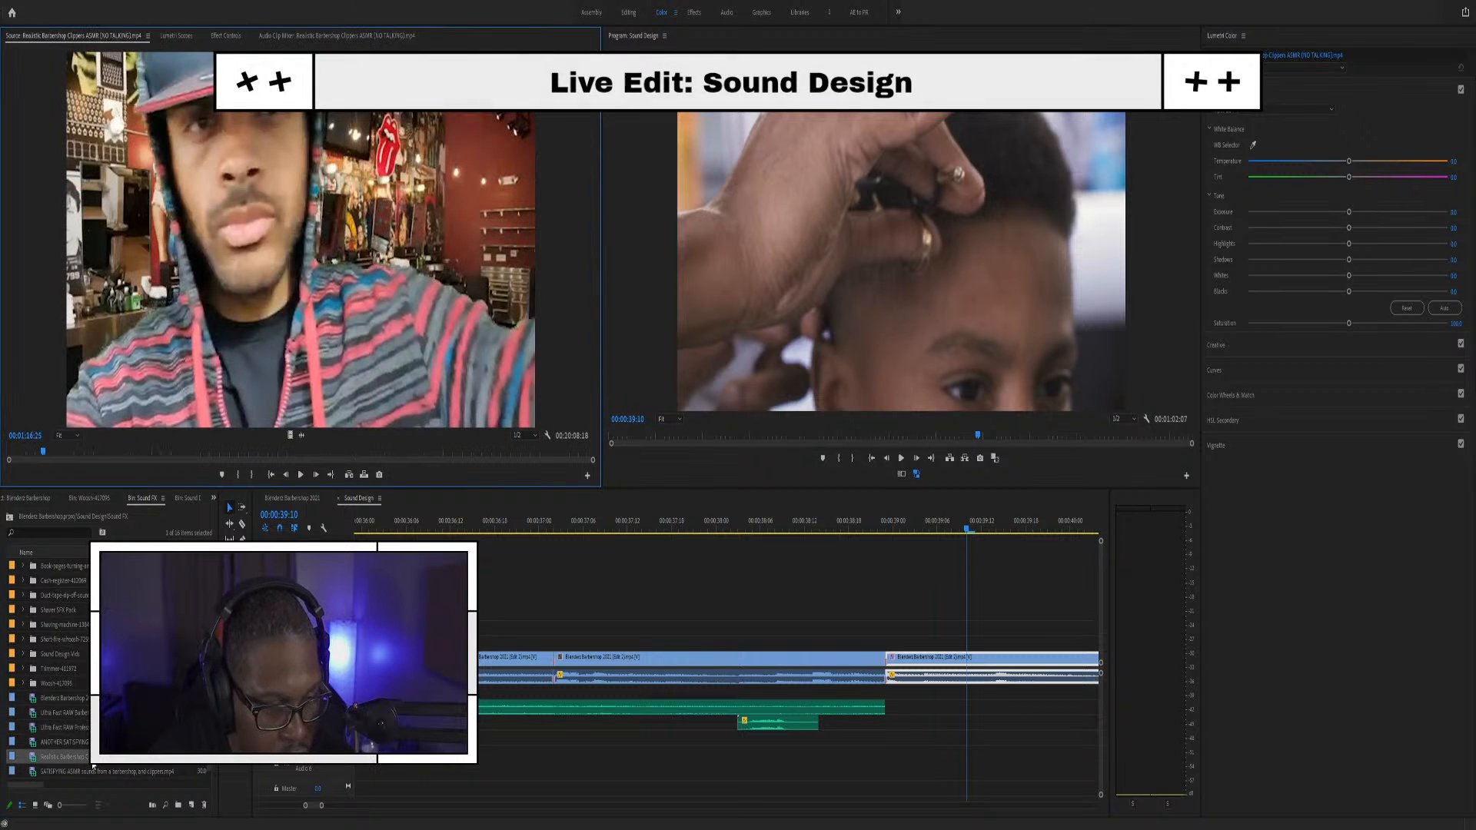
Mark a one-minute section of the Ultra Fast RAW Barbershop Sounds ASMR clip and place its audio at the cut following the duct tape rip
double_click(83, 713)
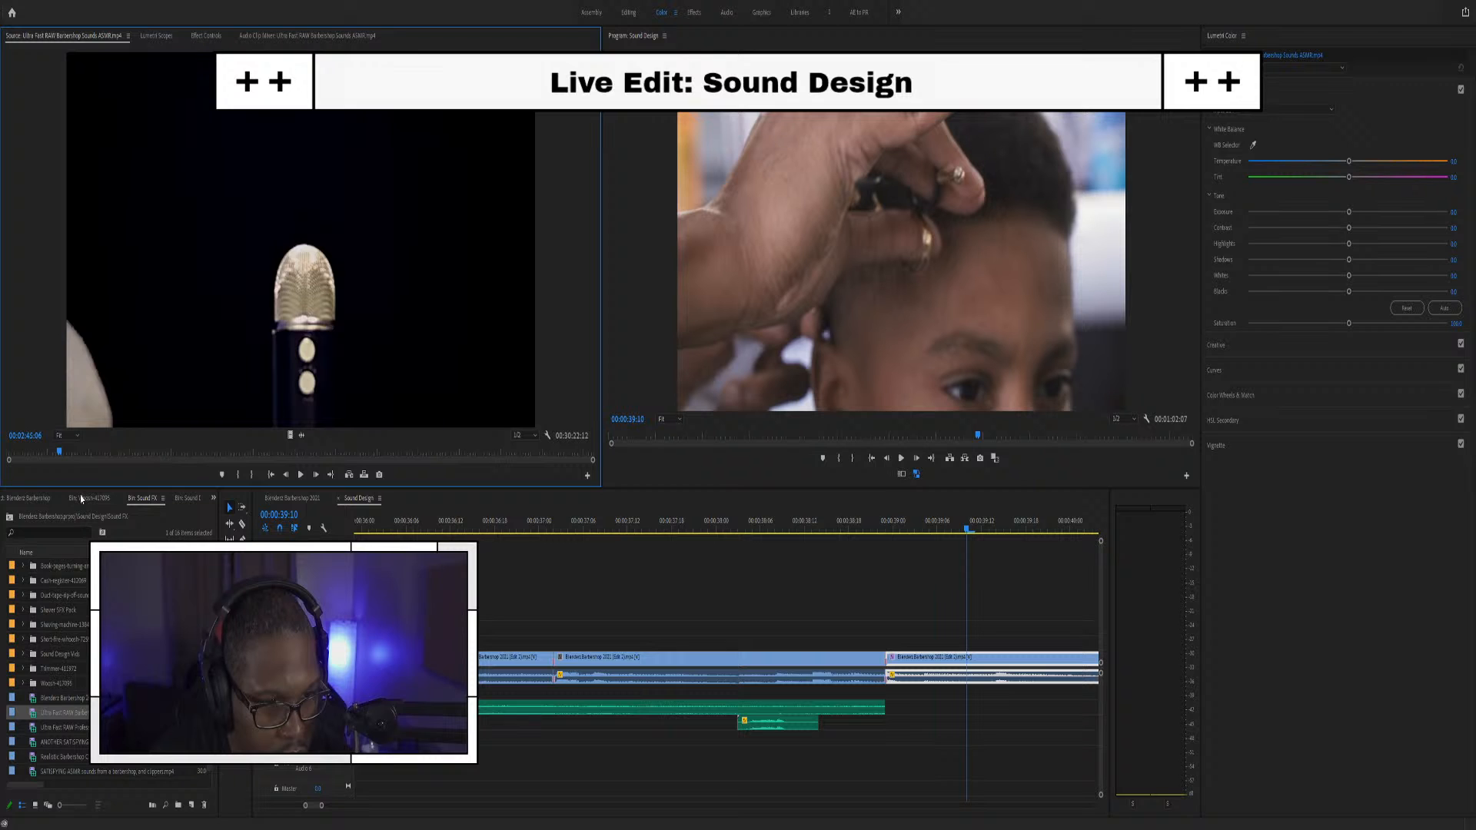
drag(60, 460, 184, 454)
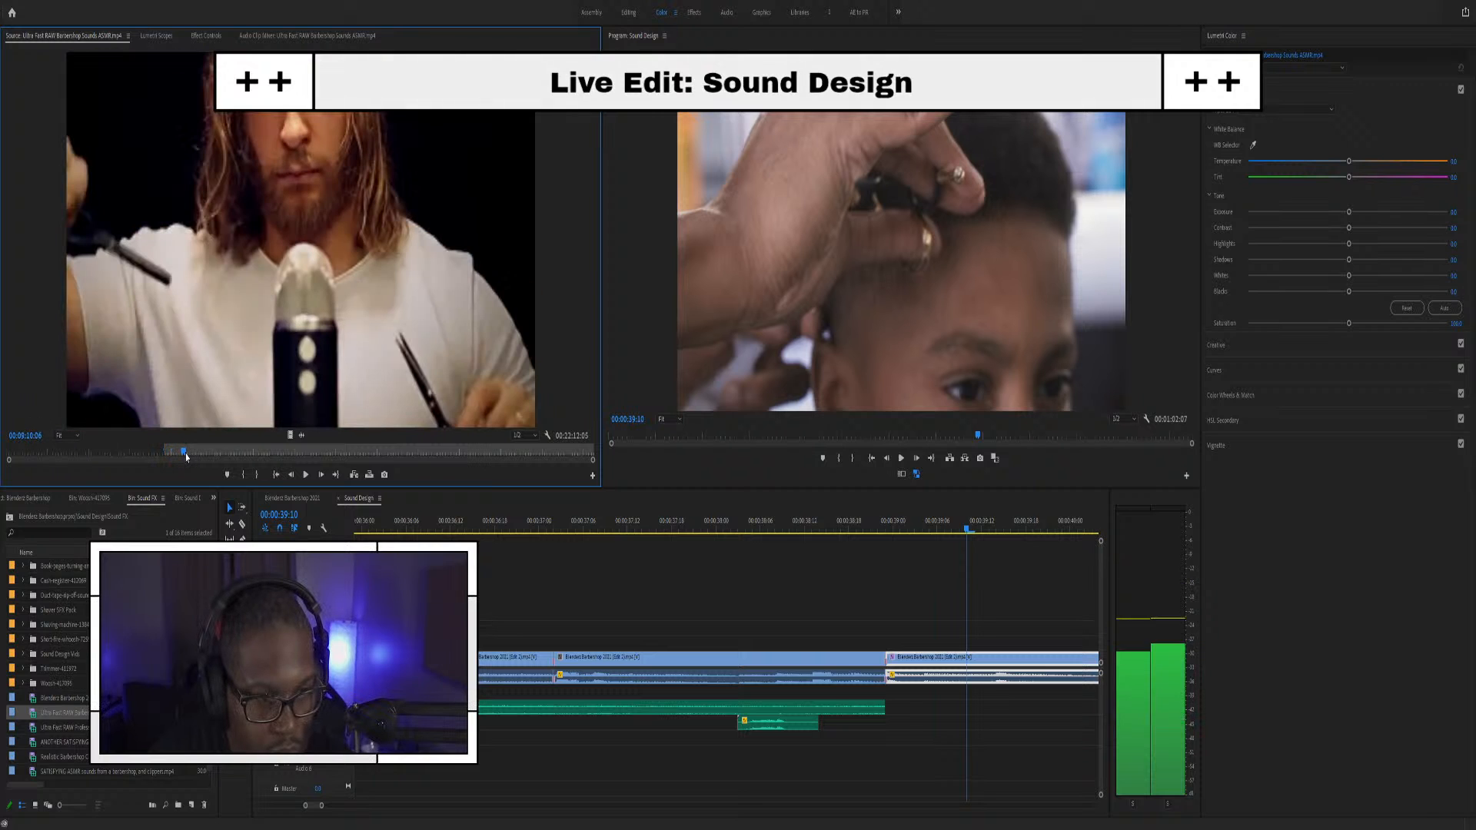
key(o)
drag(642, 577, 885, 732)
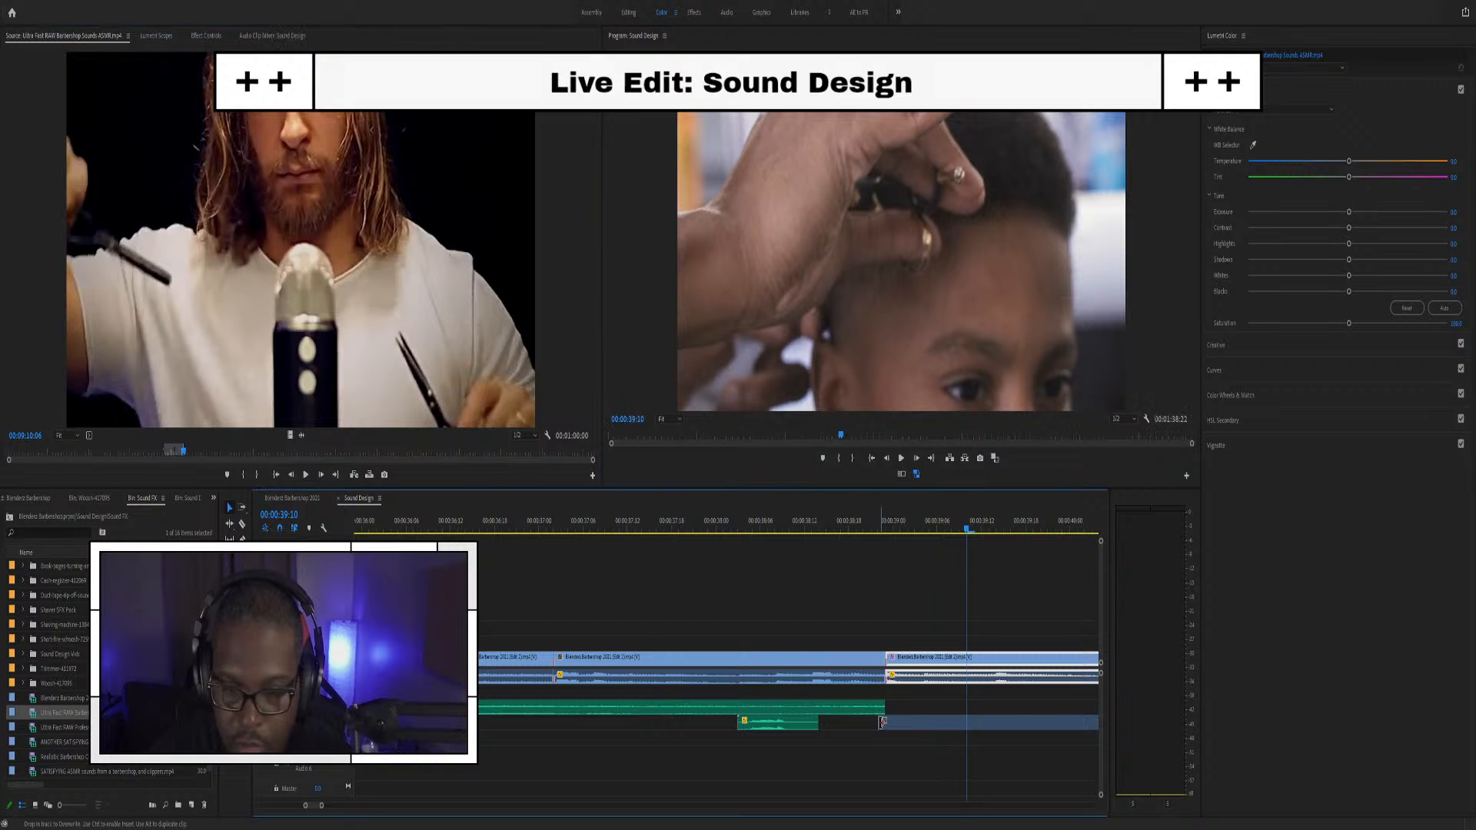
Trim the opening of the barbershop ASMR audio, keep its start at the cut, and play the section back
scroll(908, 741, down, 3)
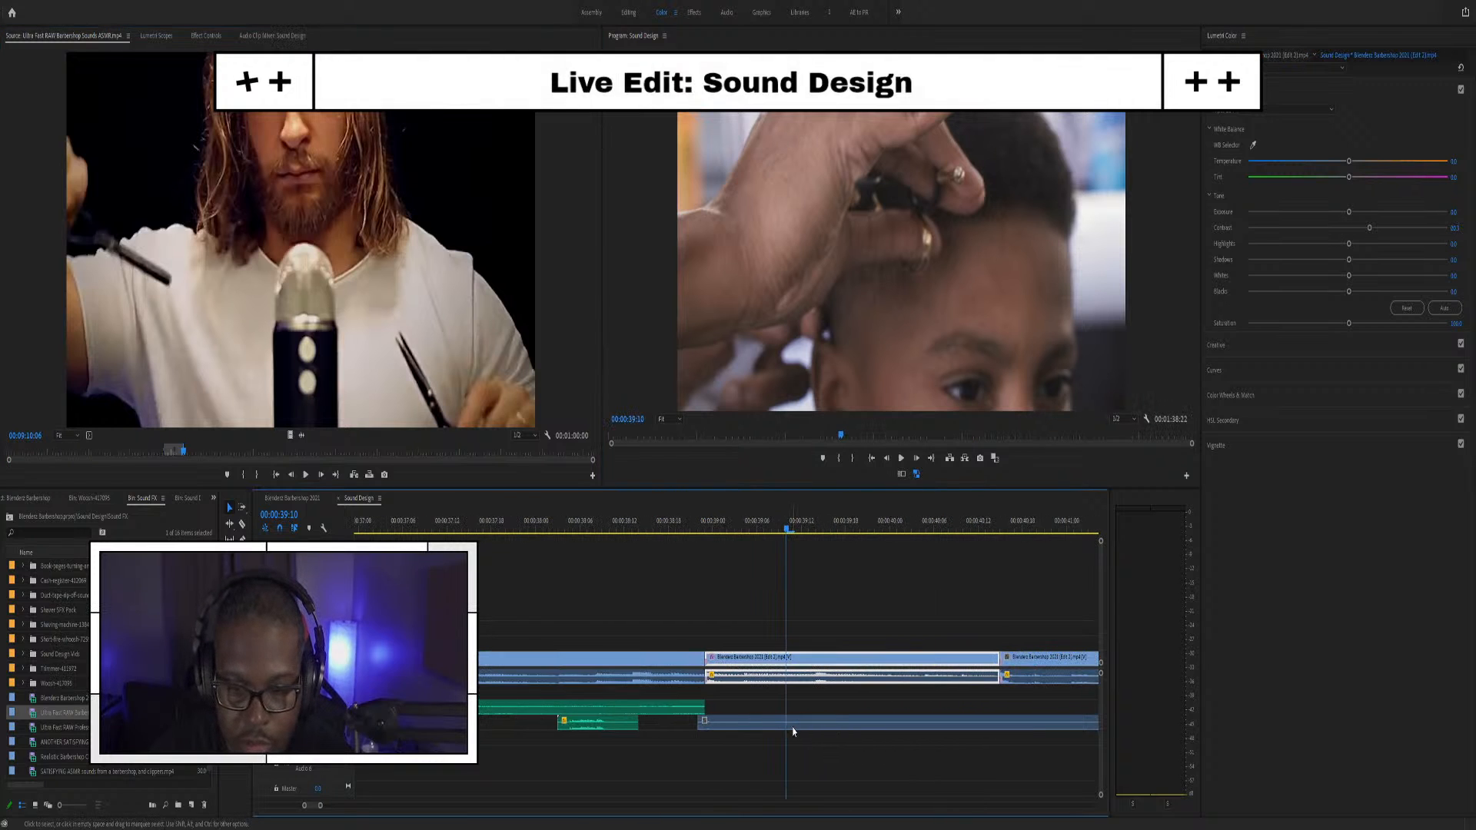
scroll(788, 732, down, 5)
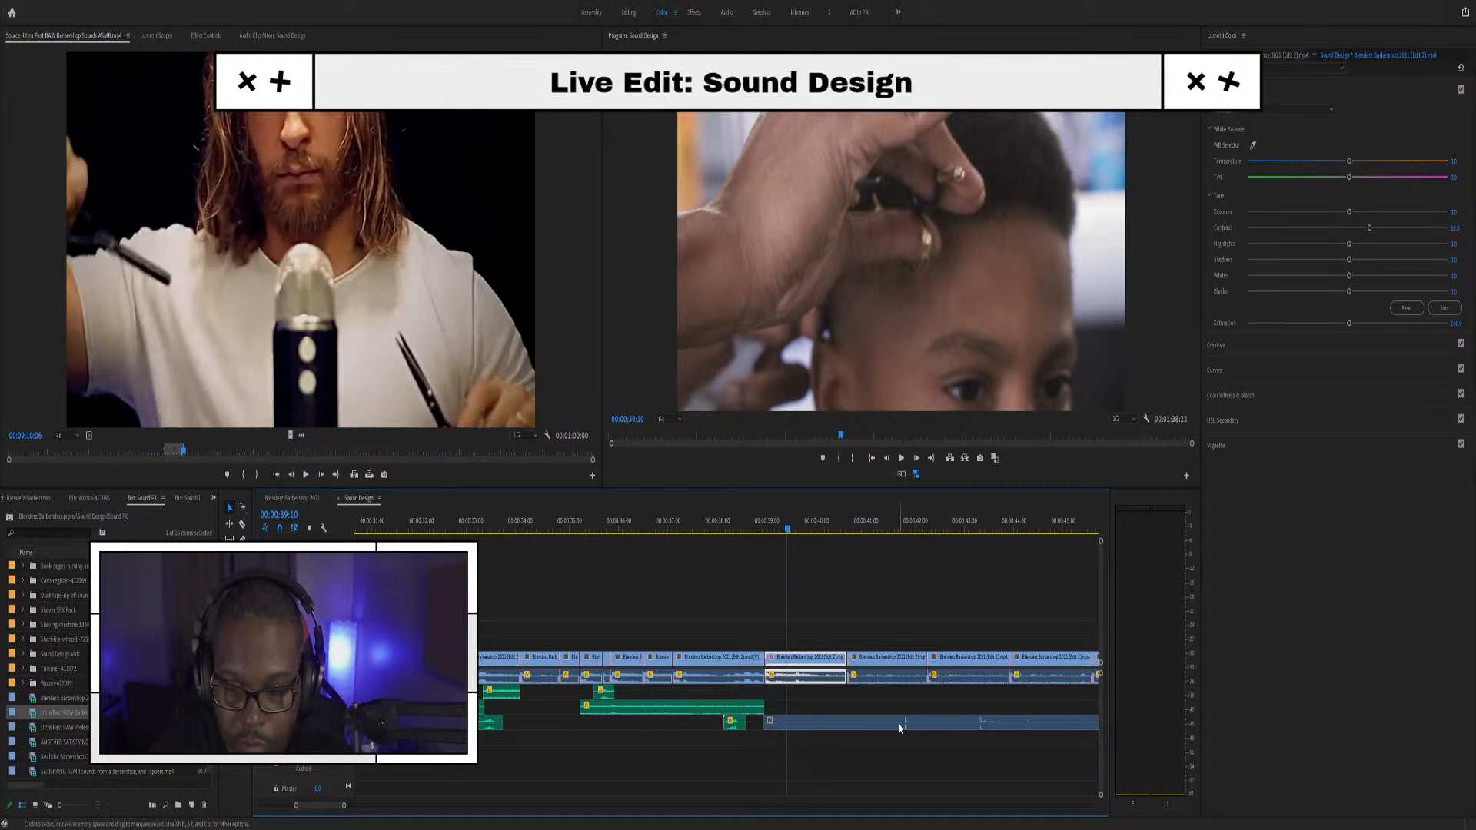
scroll(846, 608, down, 3)
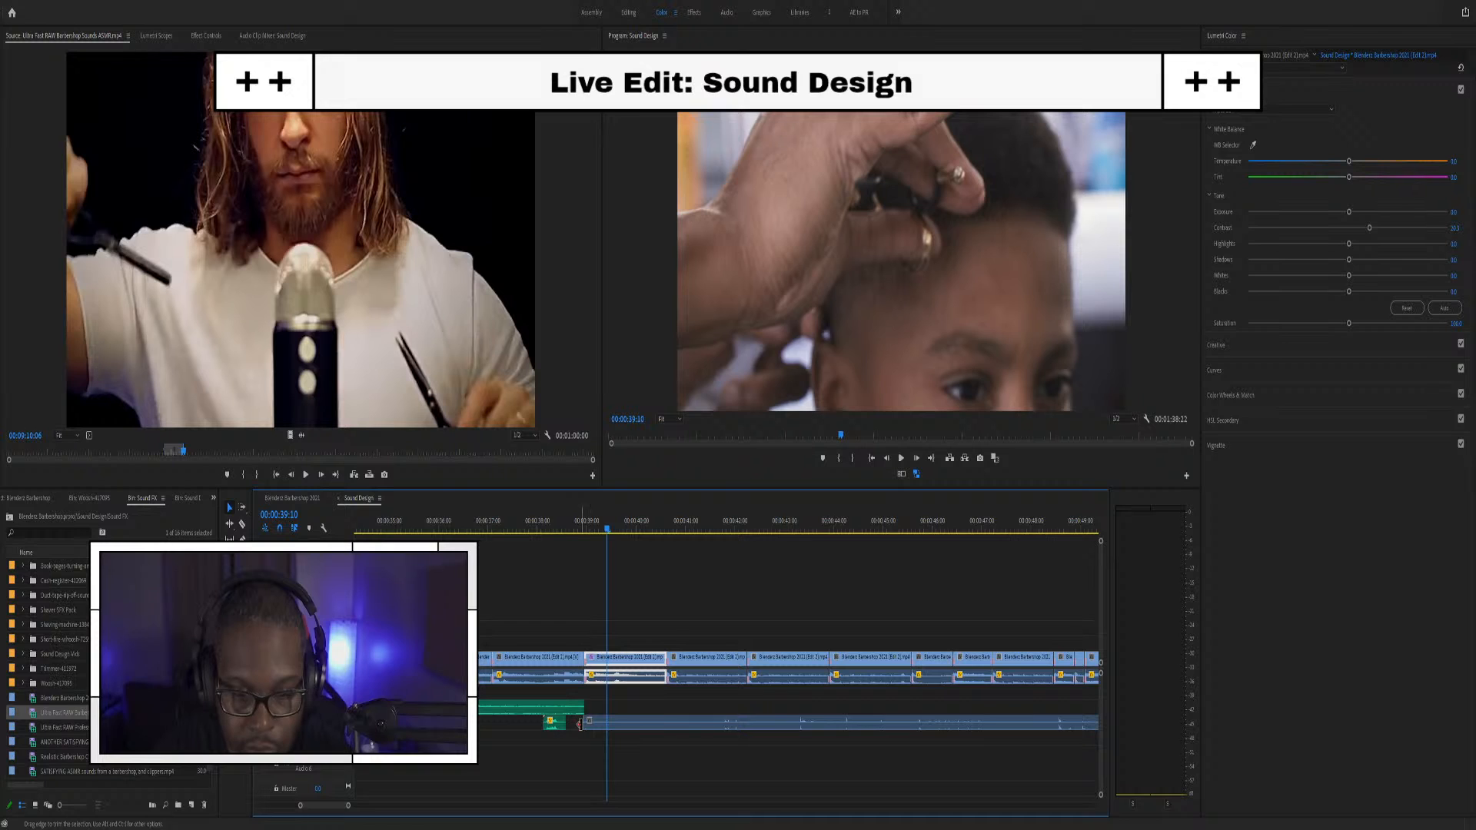
drag(586, 722, 620, 725)
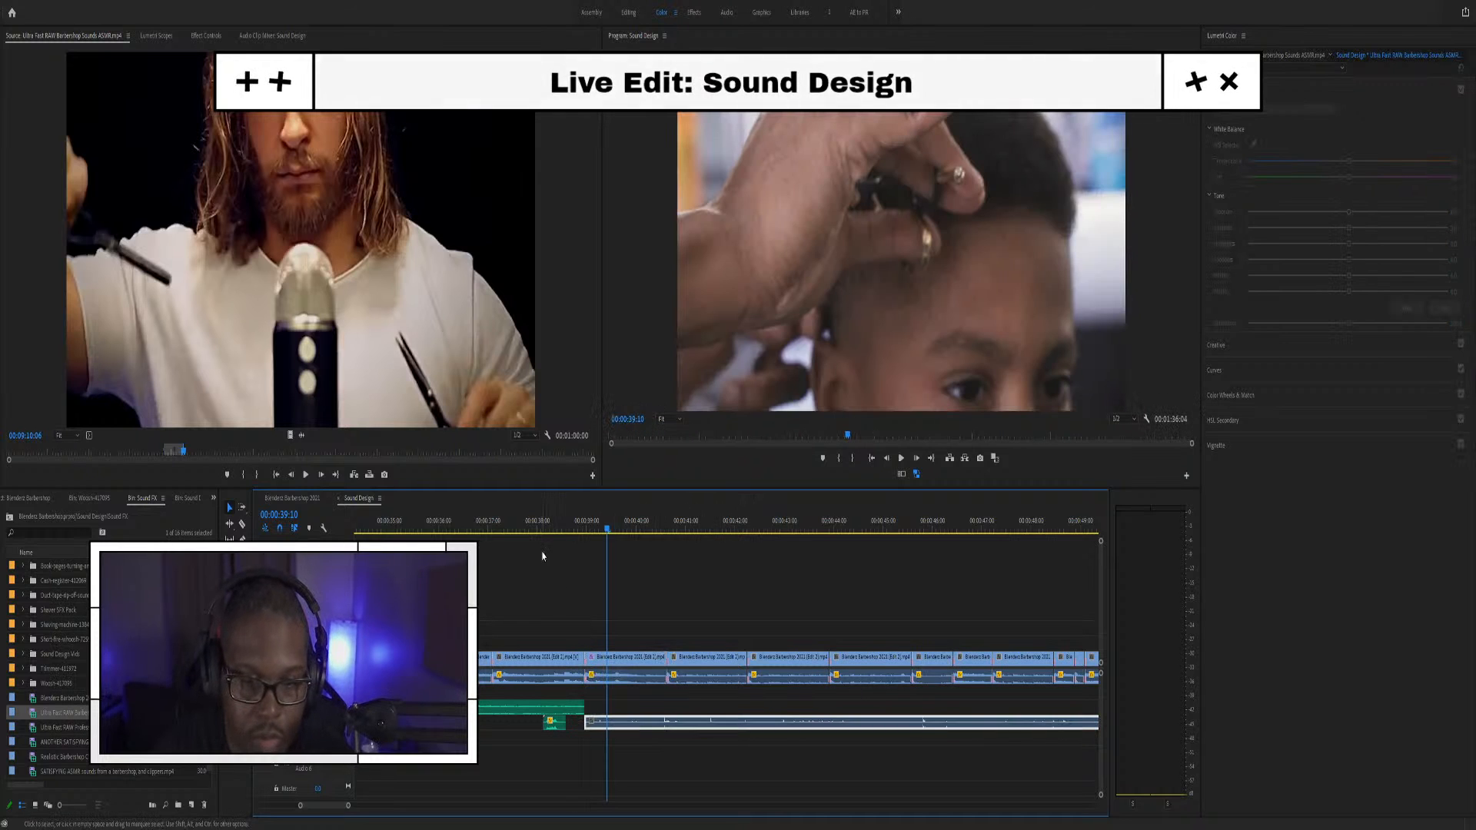
click(551, 522)
key(space)
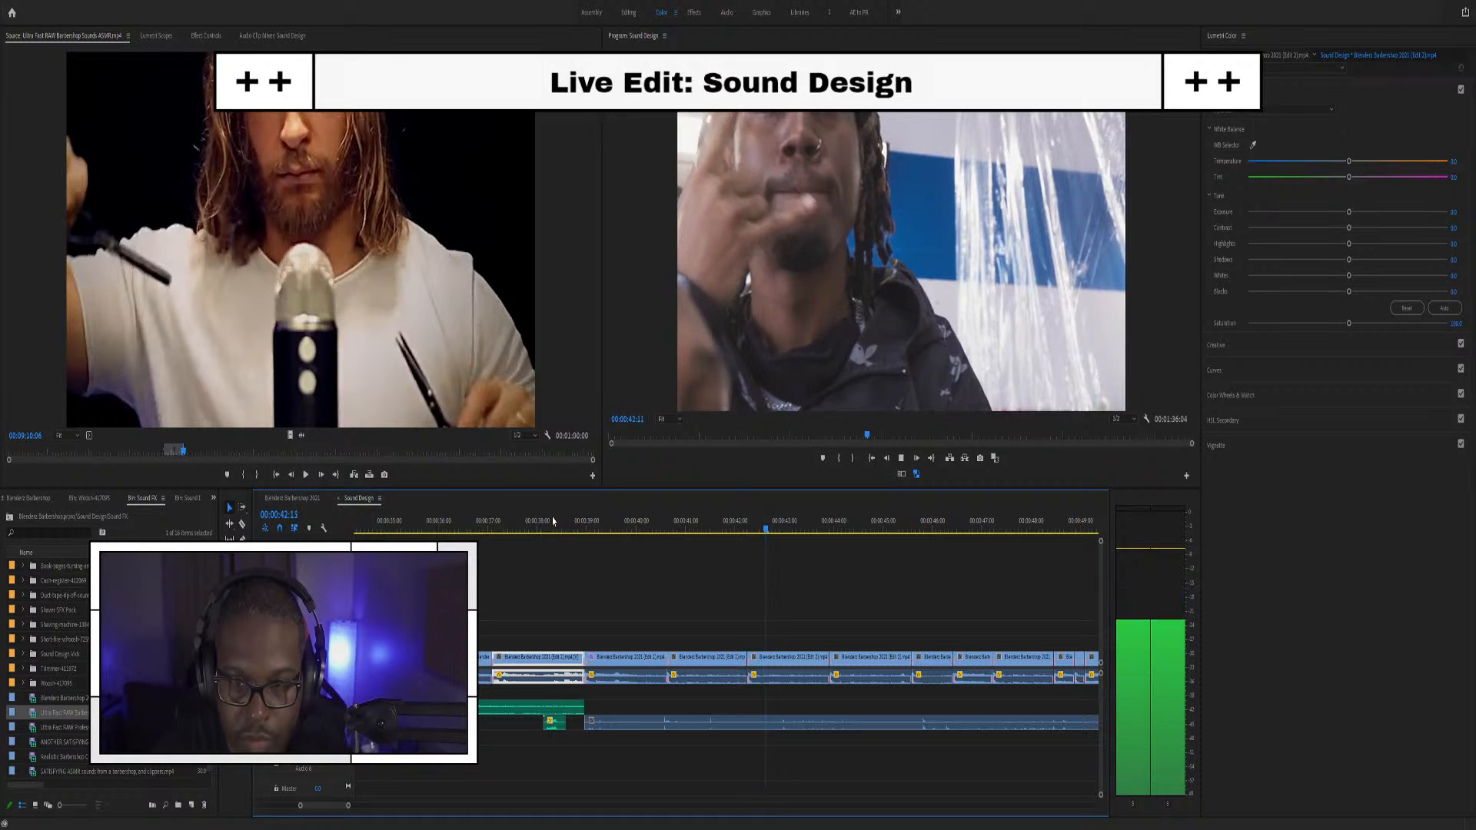
key(space)
key(space)
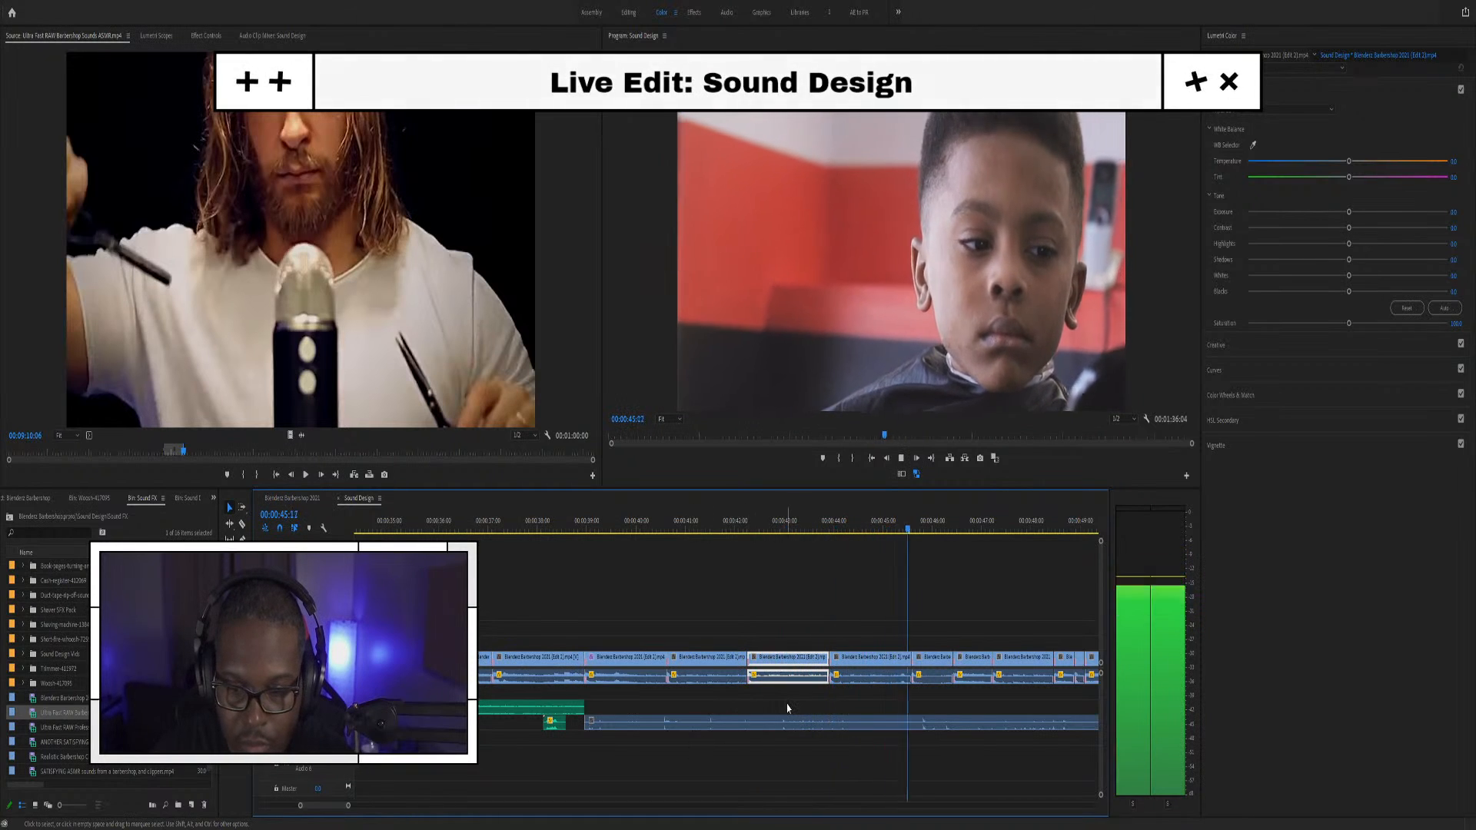
key(space)
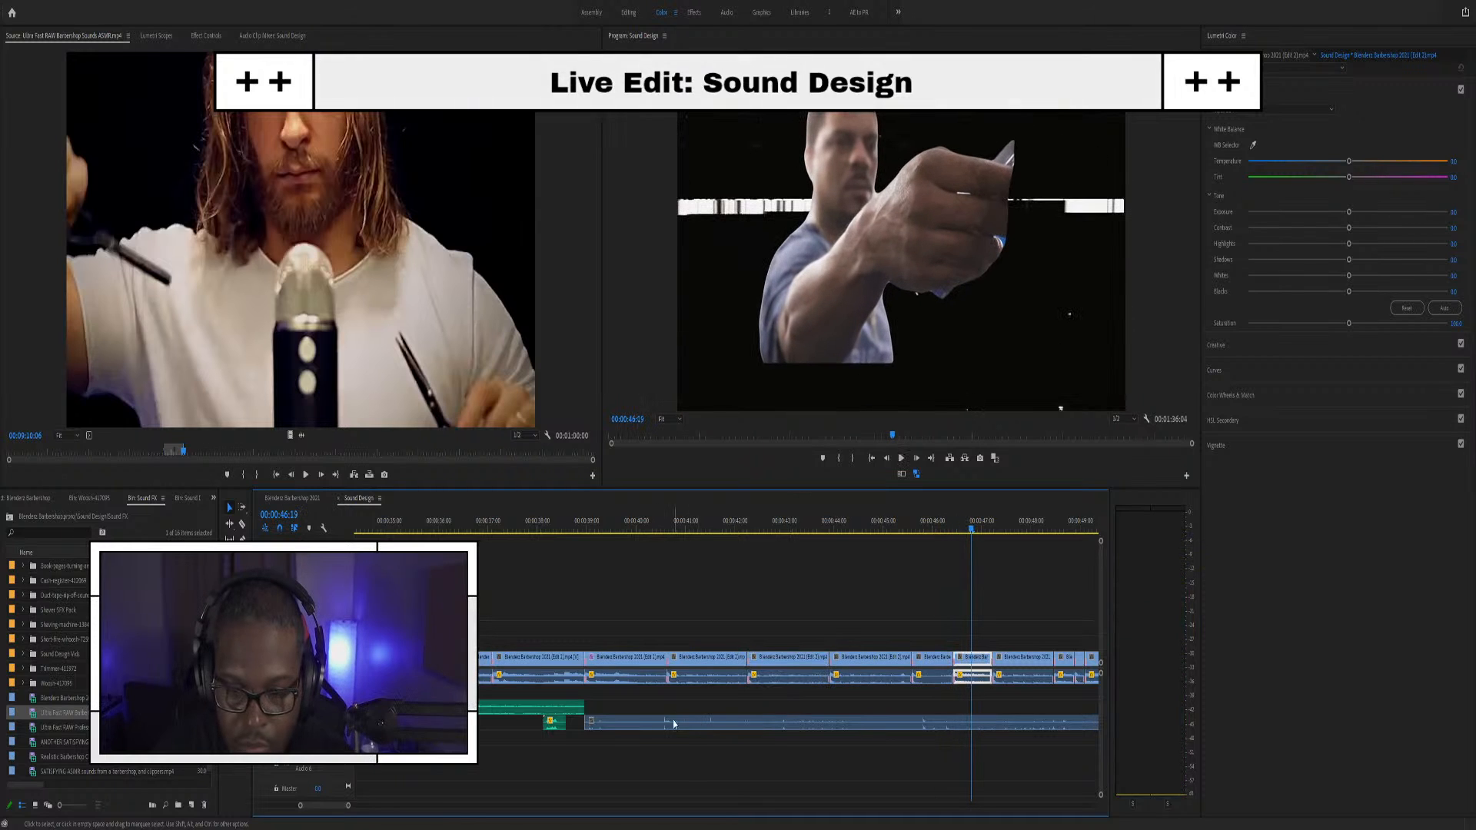
Trim more off the beginning of the barbershop ASMR audio and check it against the following shots
mouse_move(589, 726)
mouse_down()
mouse_move(784, 728)
mouse_move(586, 726)
mouse_up()
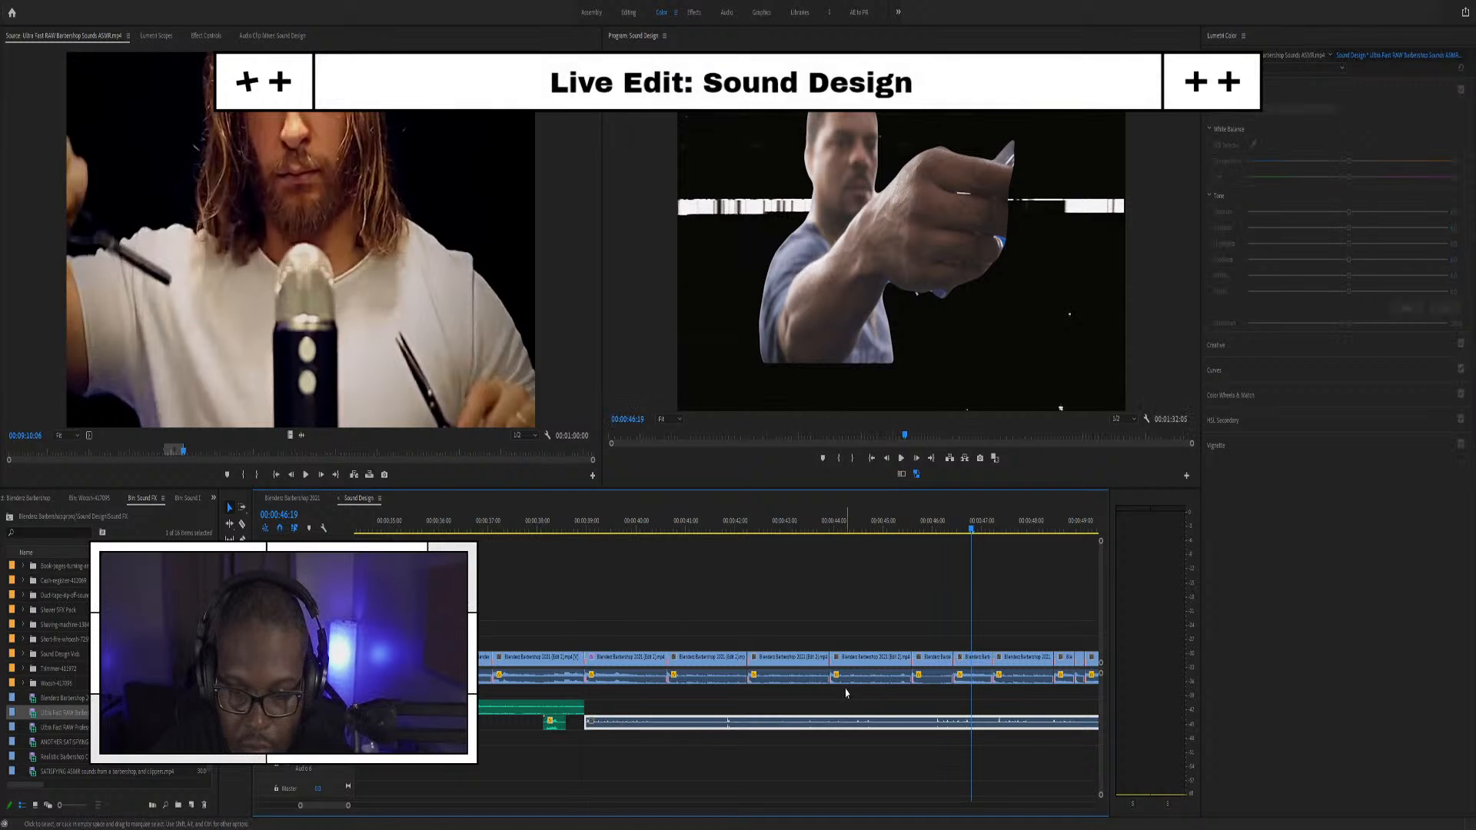
click(579, 526)
key(space)
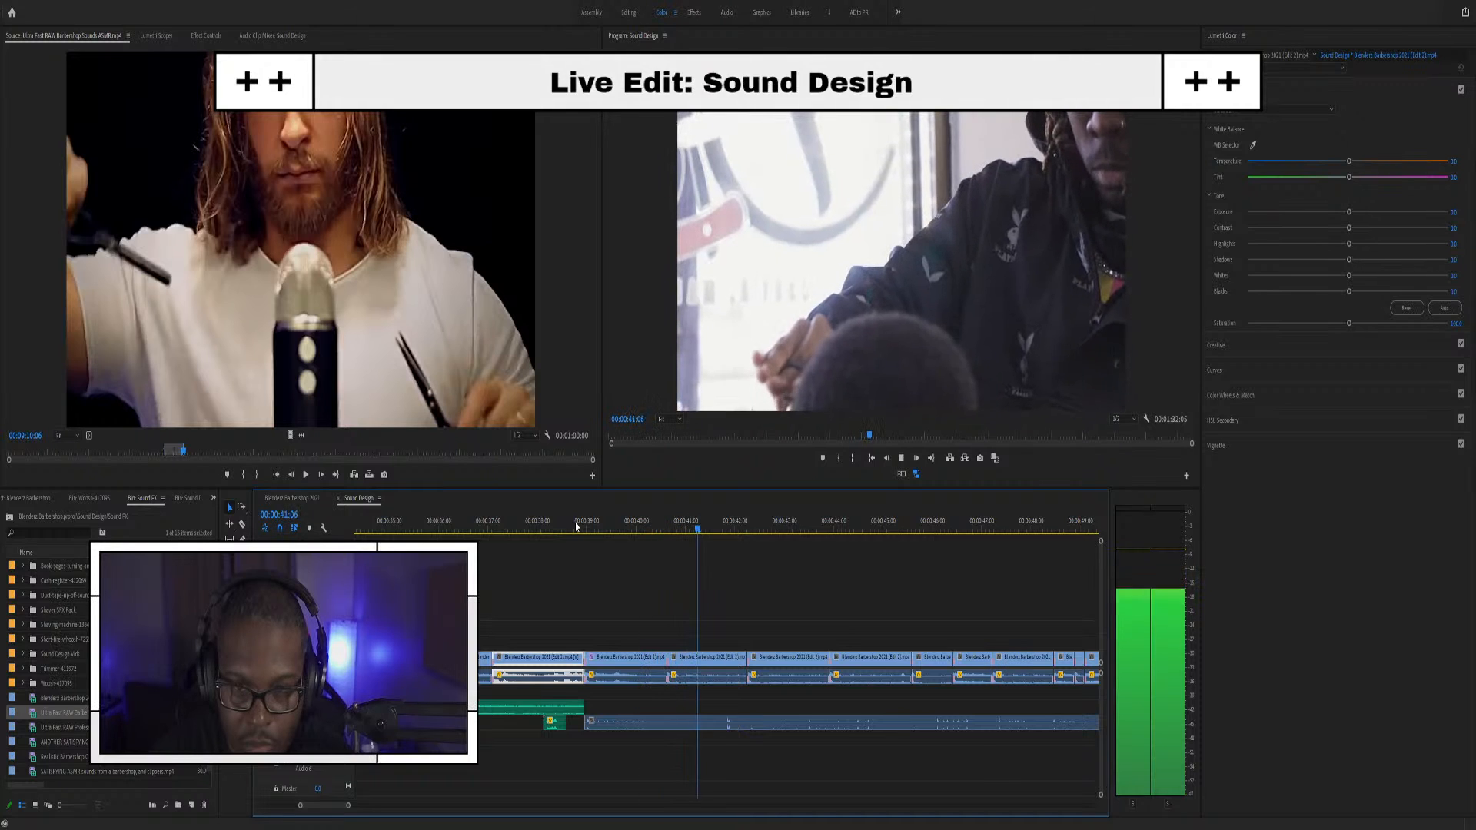
key(space)
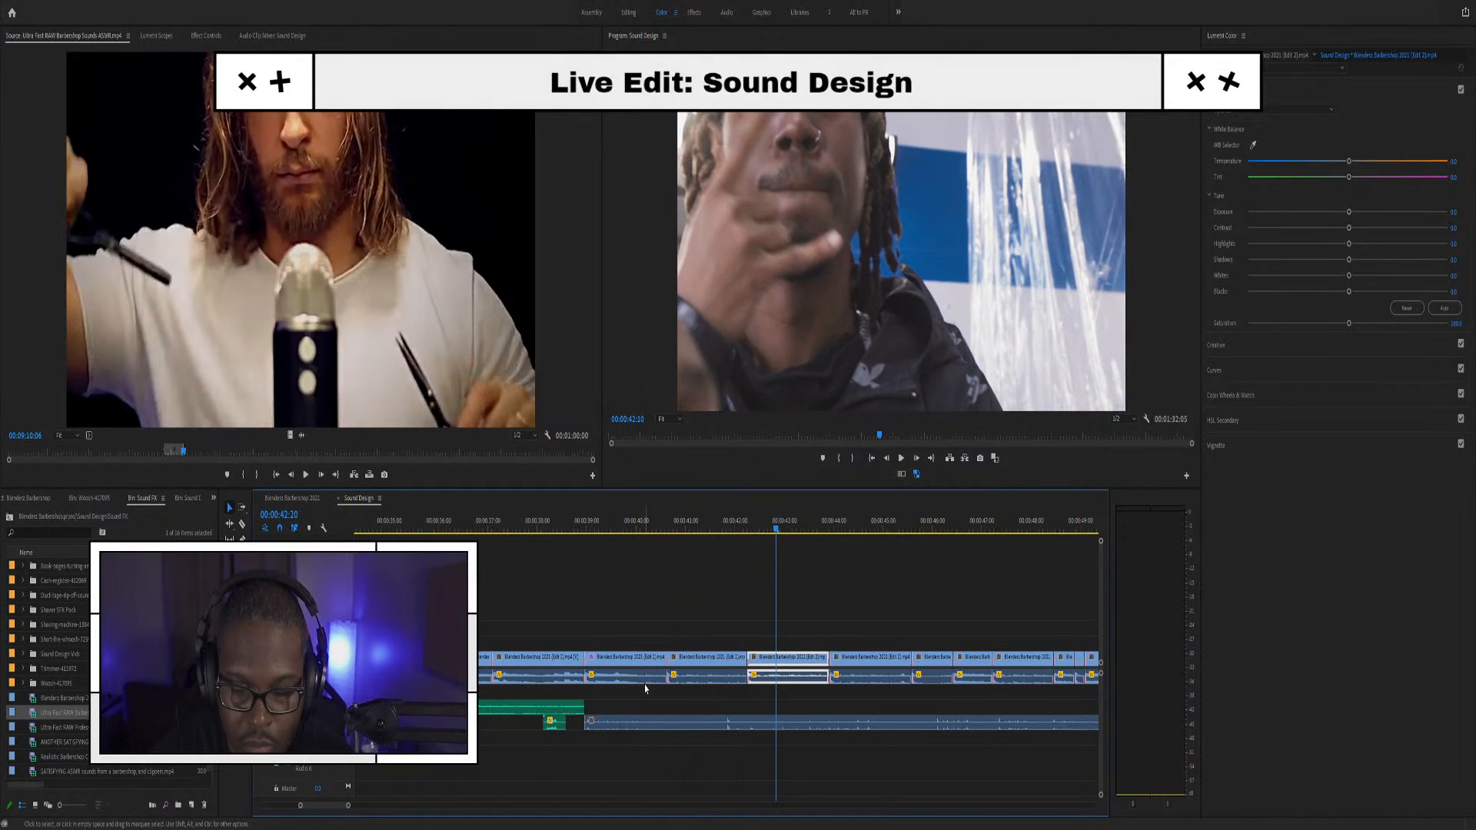
Select the barbershop ASMR audio clip and play the end of the sequence from 00:00:53:16
click(630, 726)
key(minus)
key(minus)
key(minus)
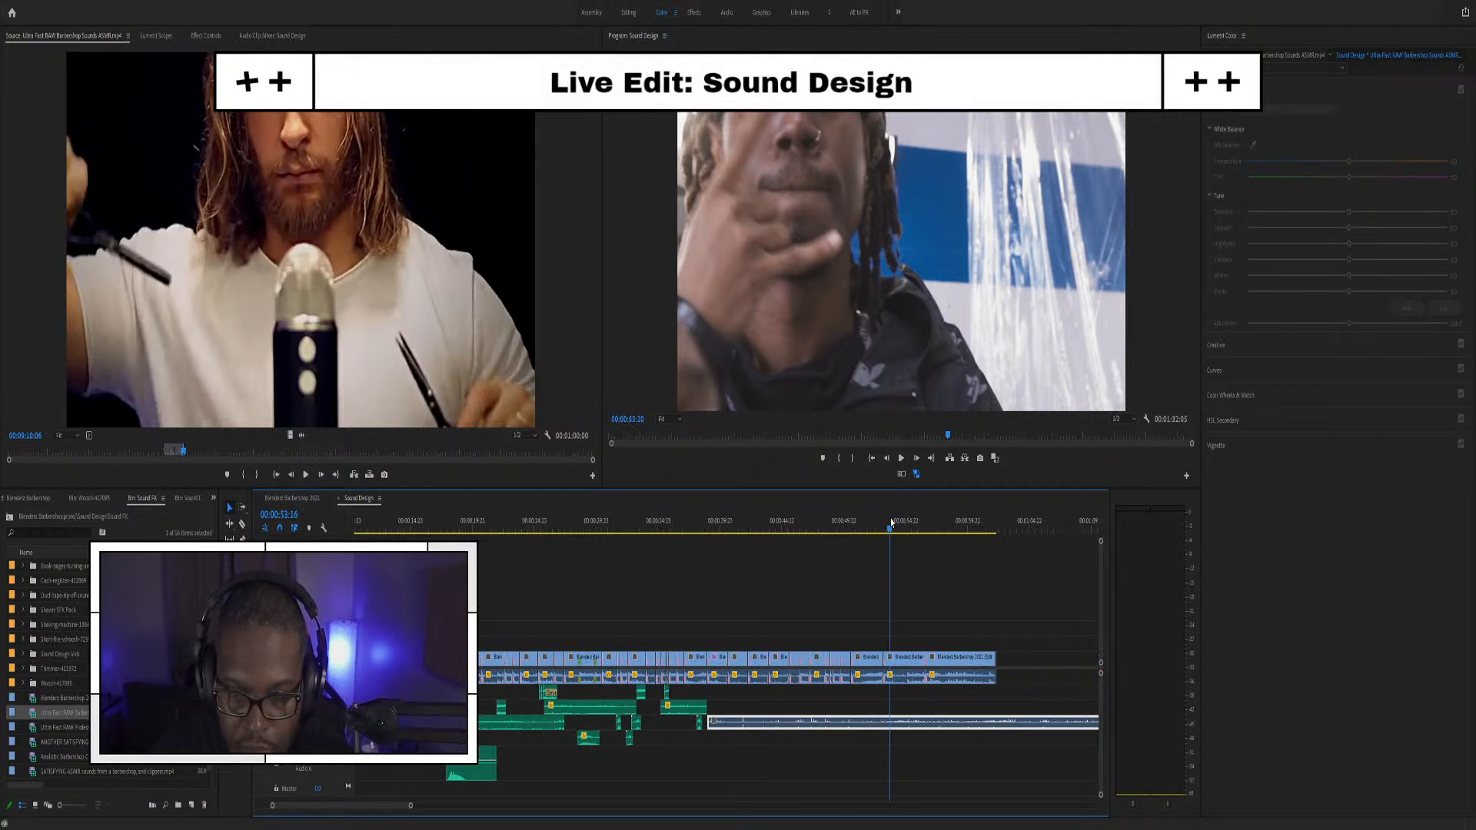
click(888, 527)
key(space)
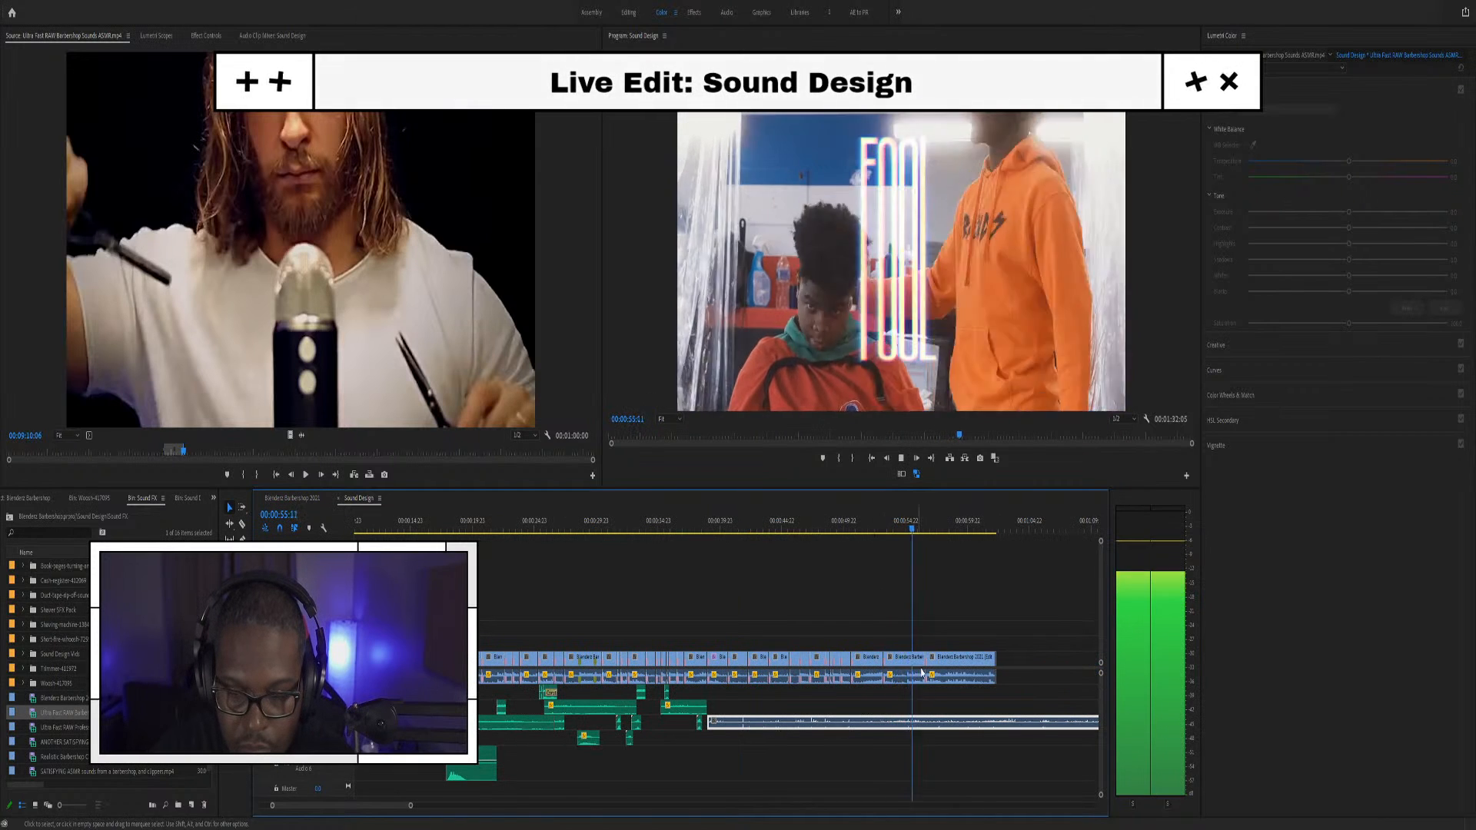
Adjust the barbershop scissors sound clip so it starts at the cut near 00:00:39:00, and play back that section
key(space)
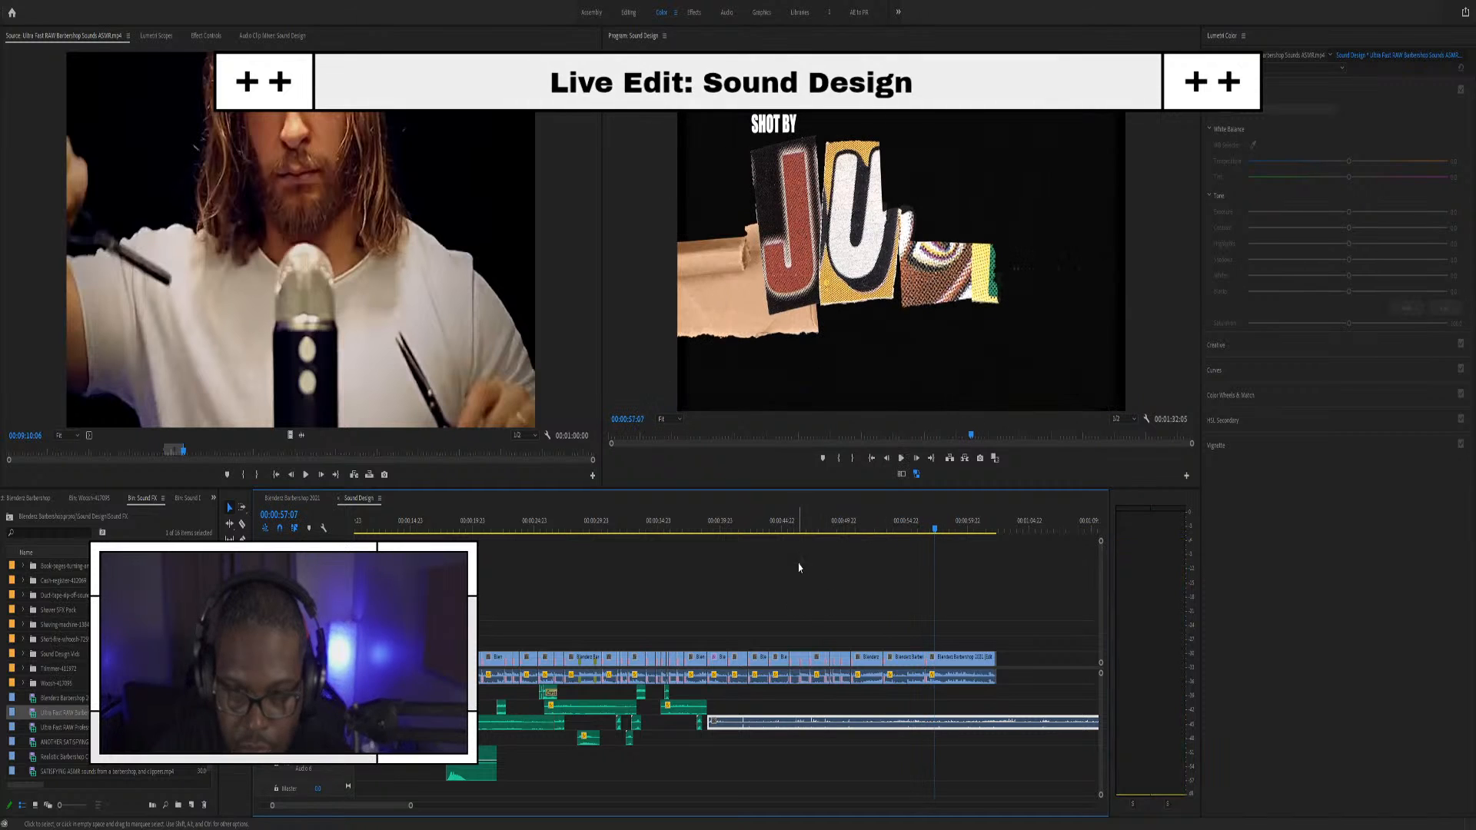
click(794, 527)
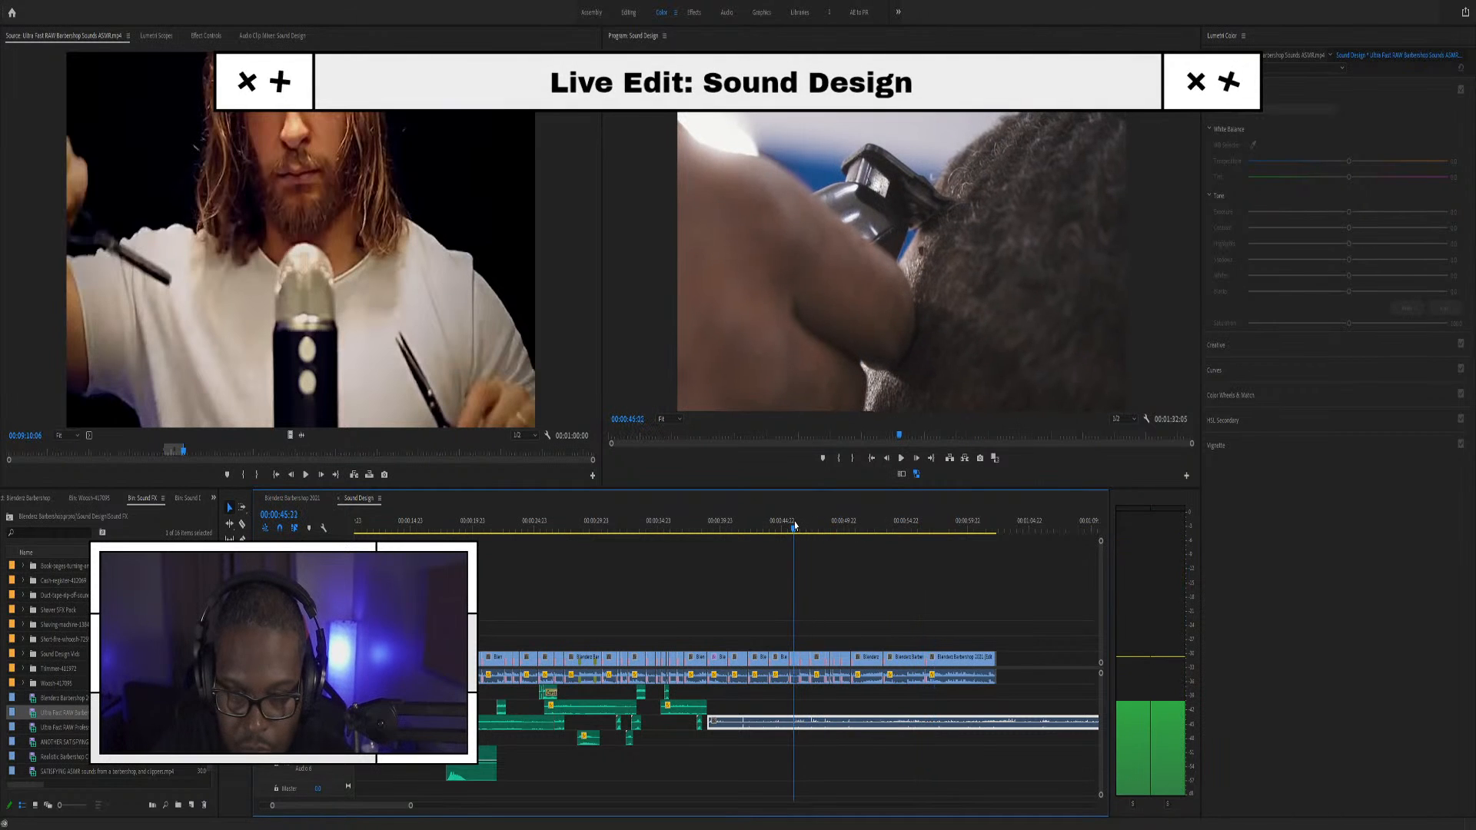
drag(709, 721, 741, 720)
scroll(724, 596, up, 4)
scroll(760, 678, up, 3)
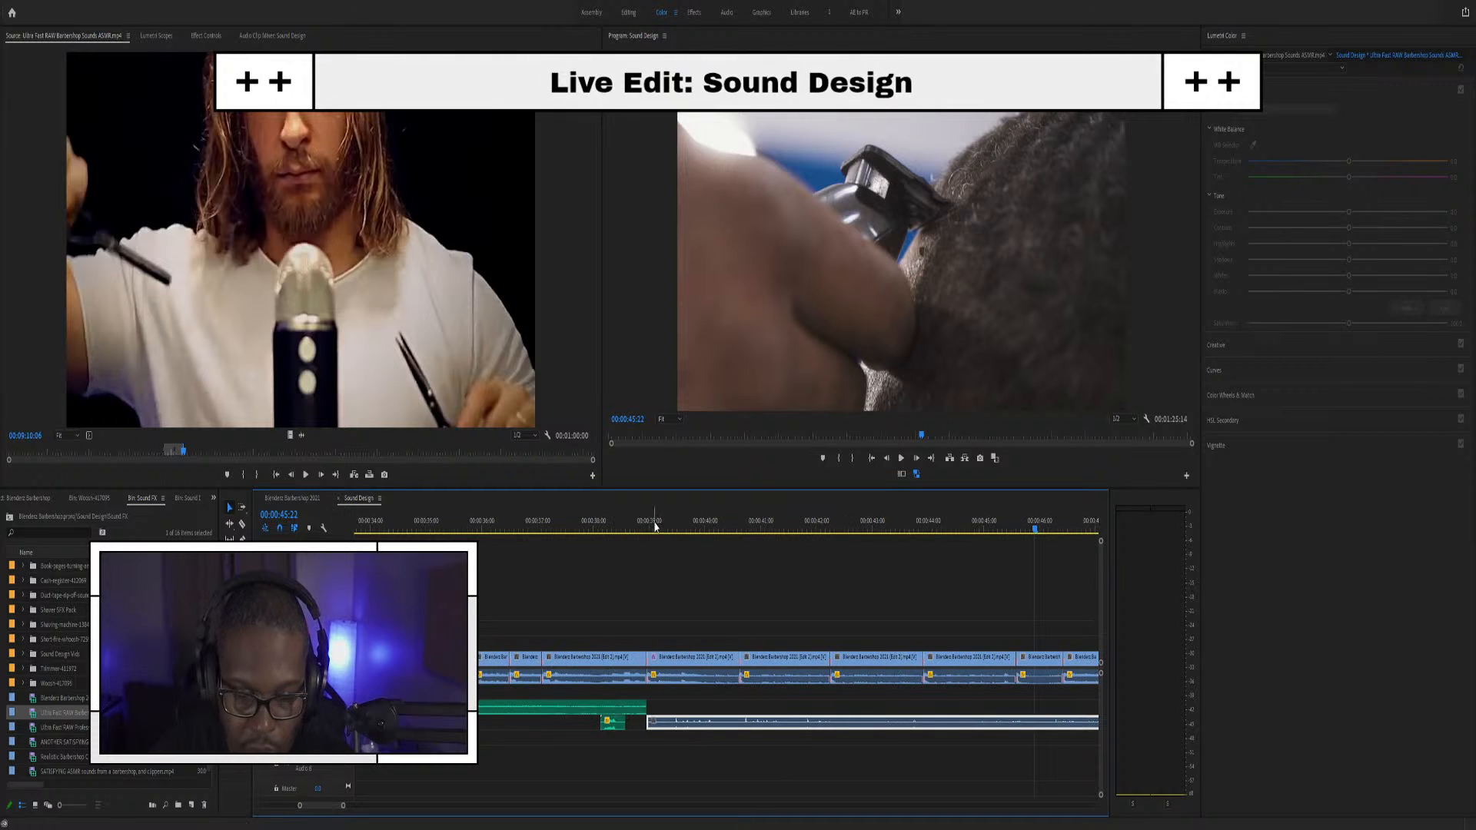
click(654, 526)
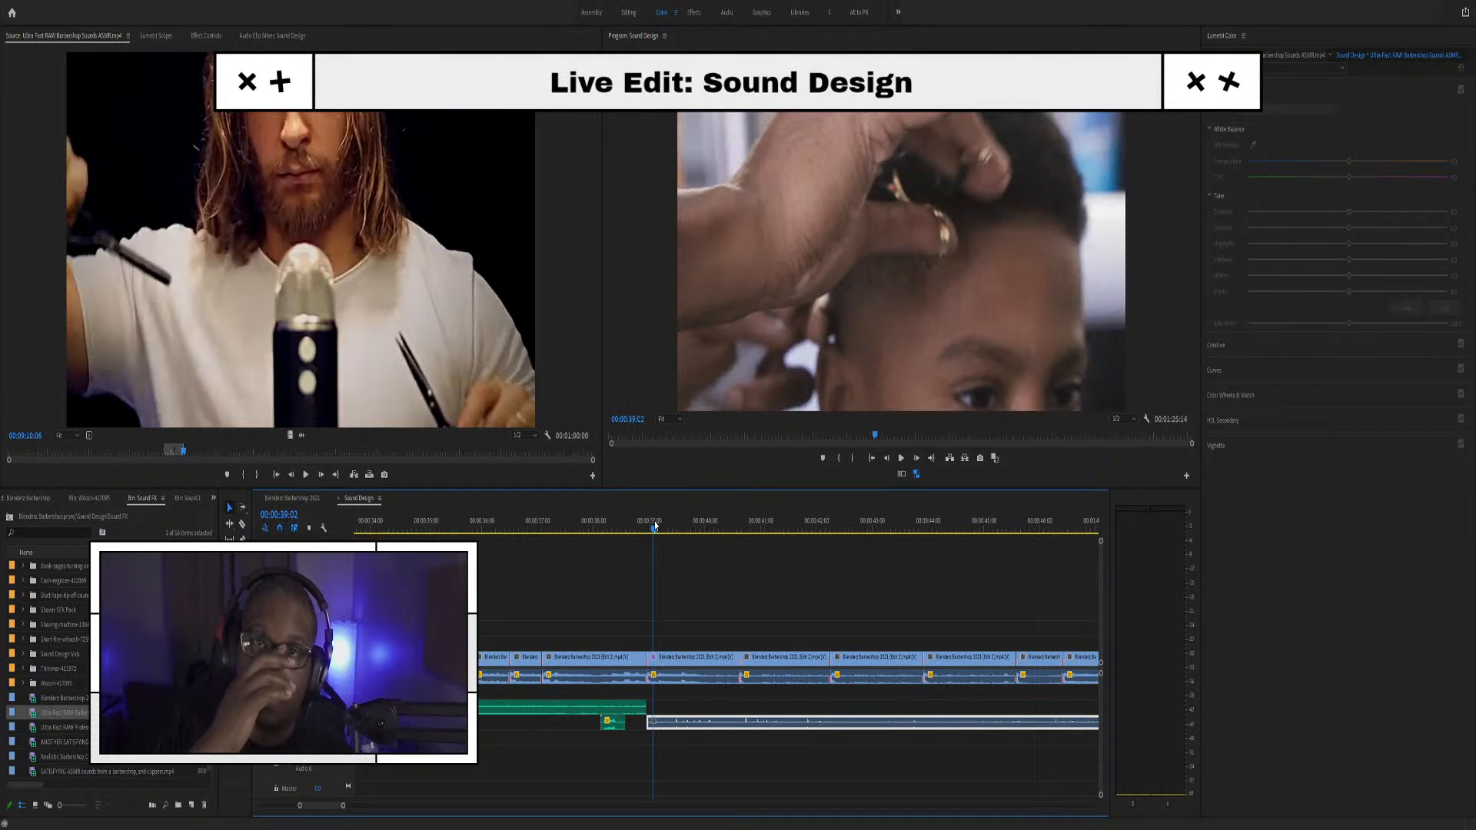
key(space)
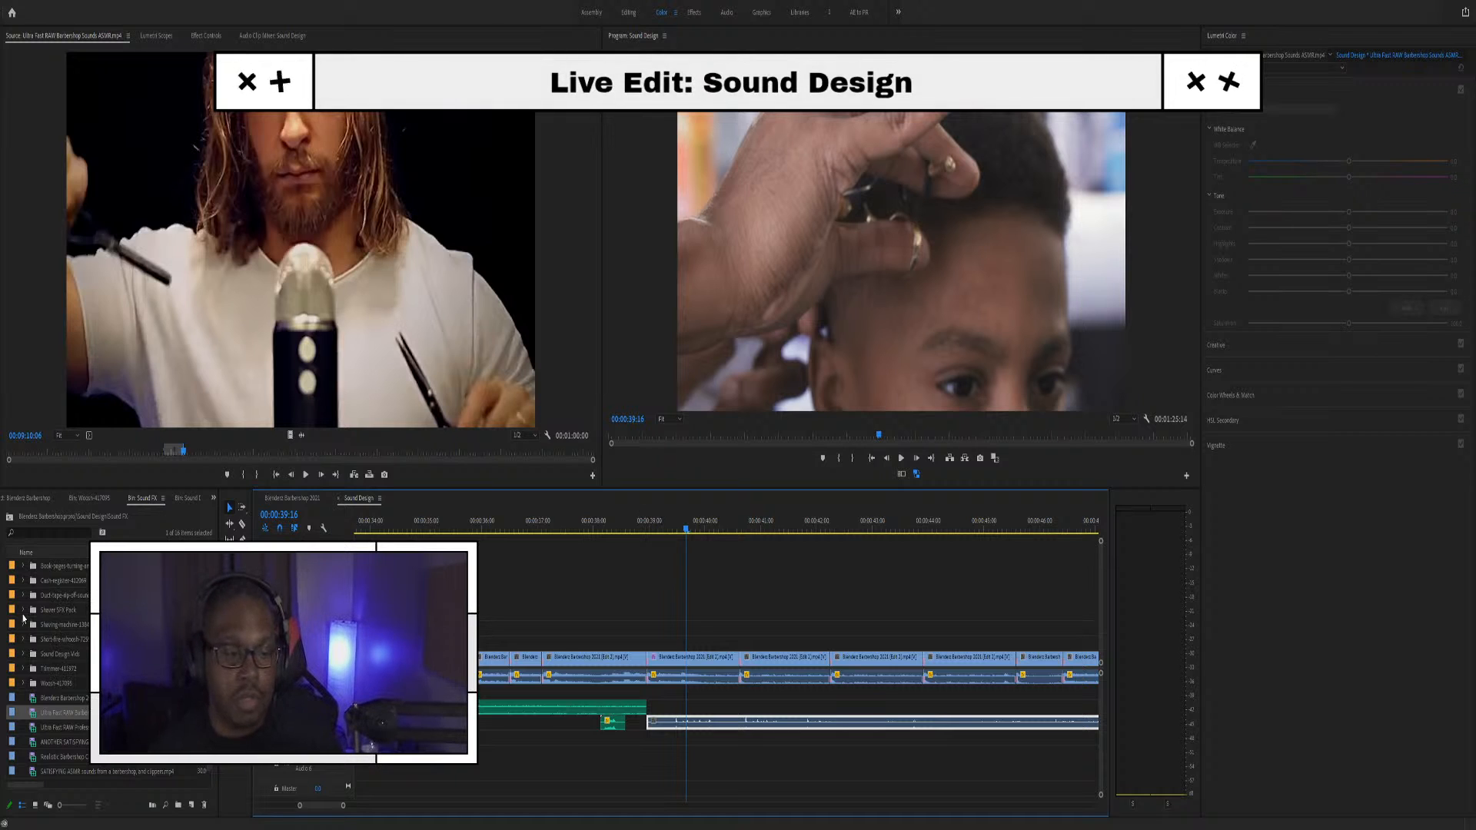
Shift the scissors sound clip to start at about 00:00:39:07 to match the snip in the haircut close-up, and play it back
click(47, 684)
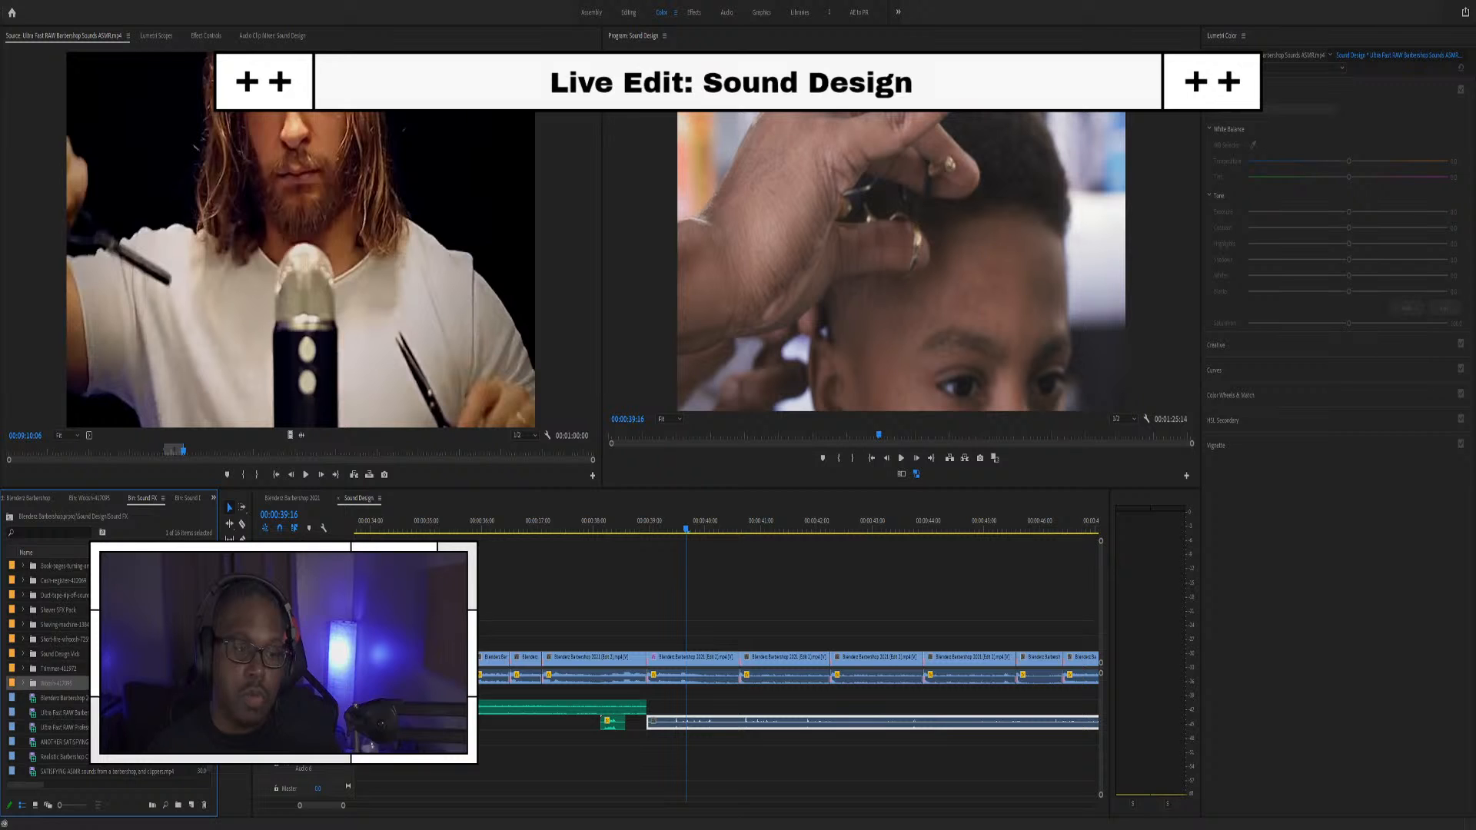
click(61, 713)
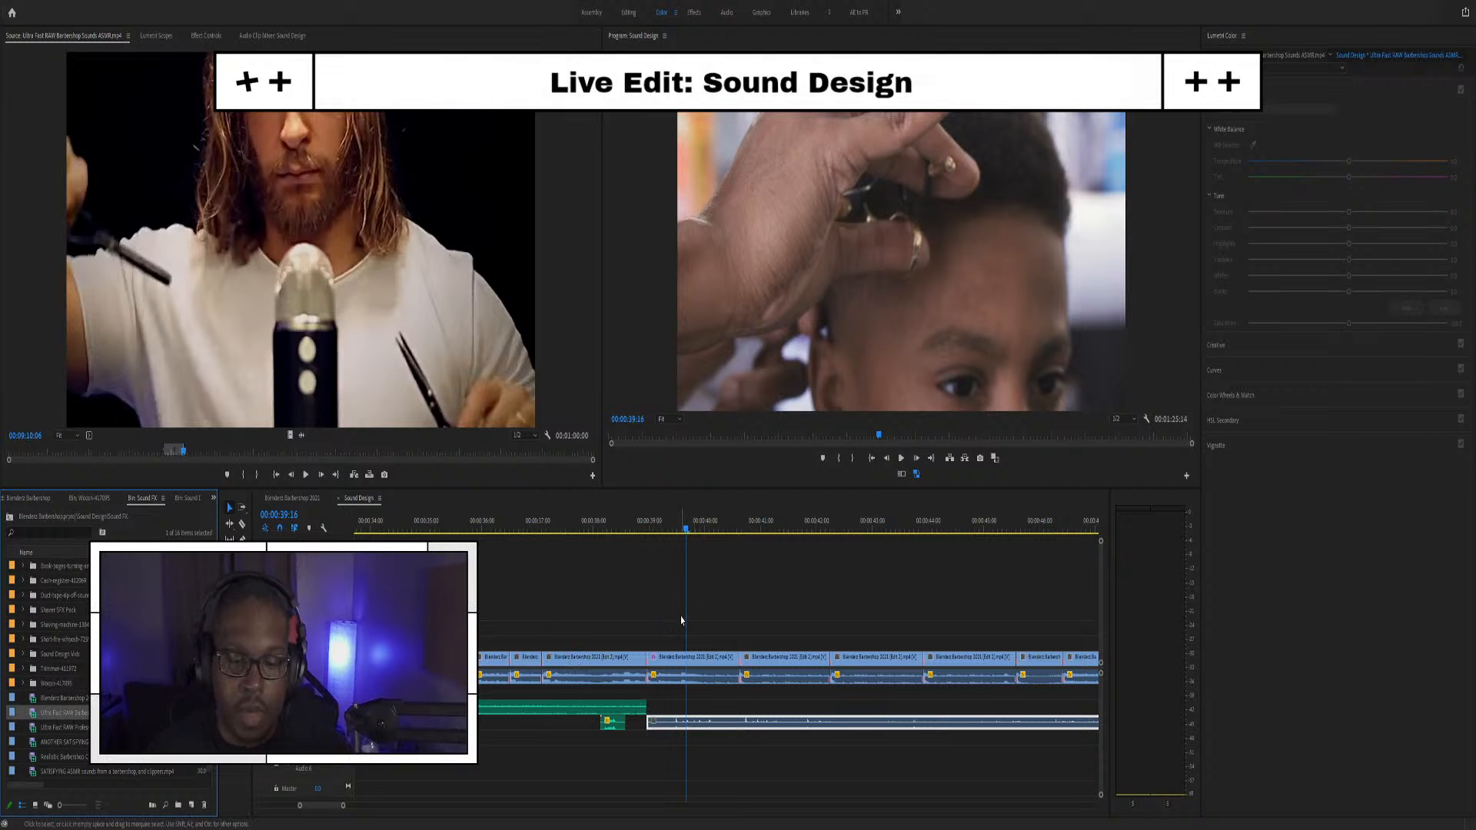
scroll(680, 627, up, 2)
click(739, 523)
click(754, 529)
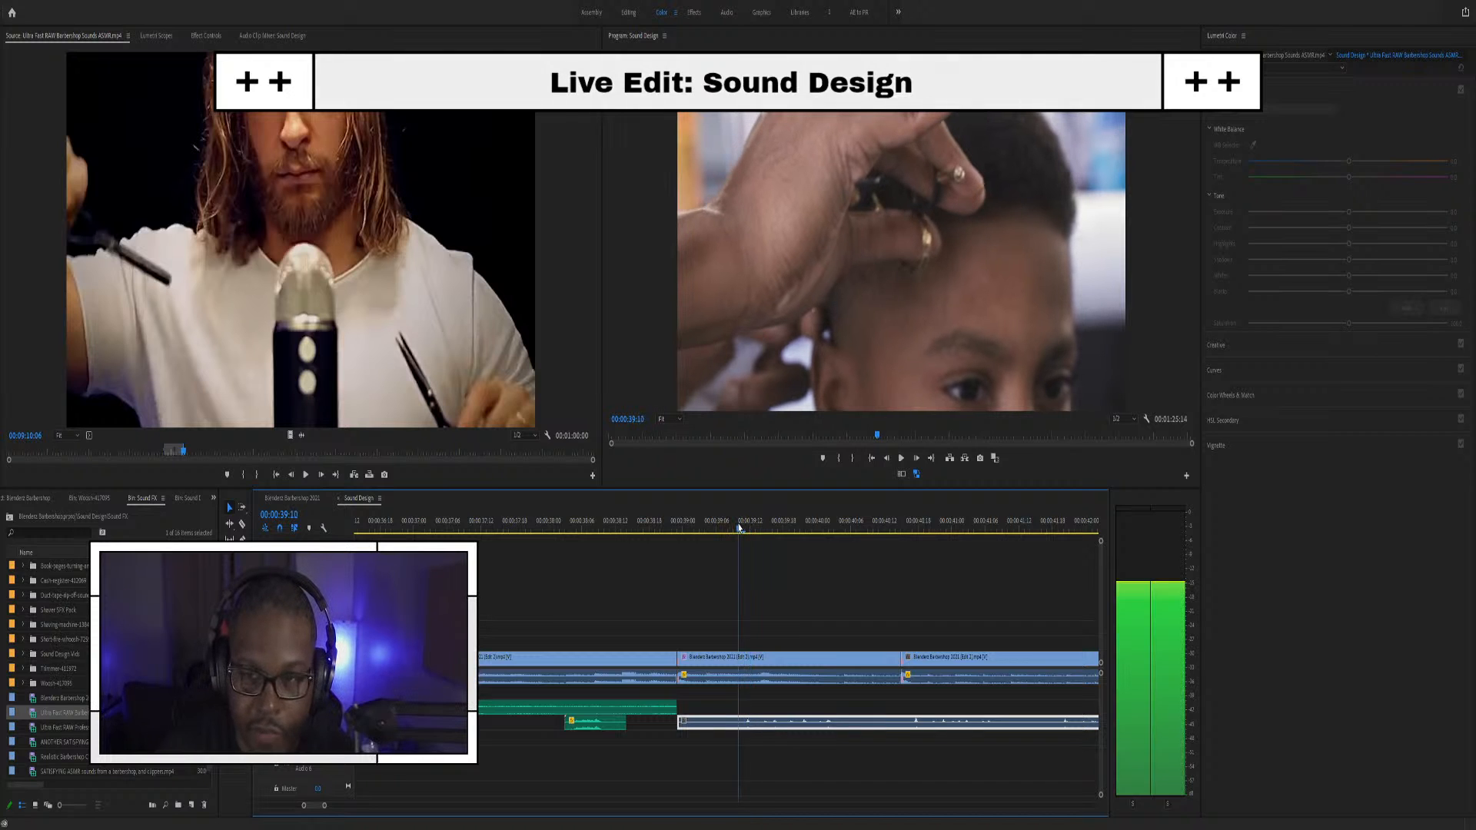
drag(753, 529, 846, 512)
drag(713, 717, 771, 725)
click(676, 523)
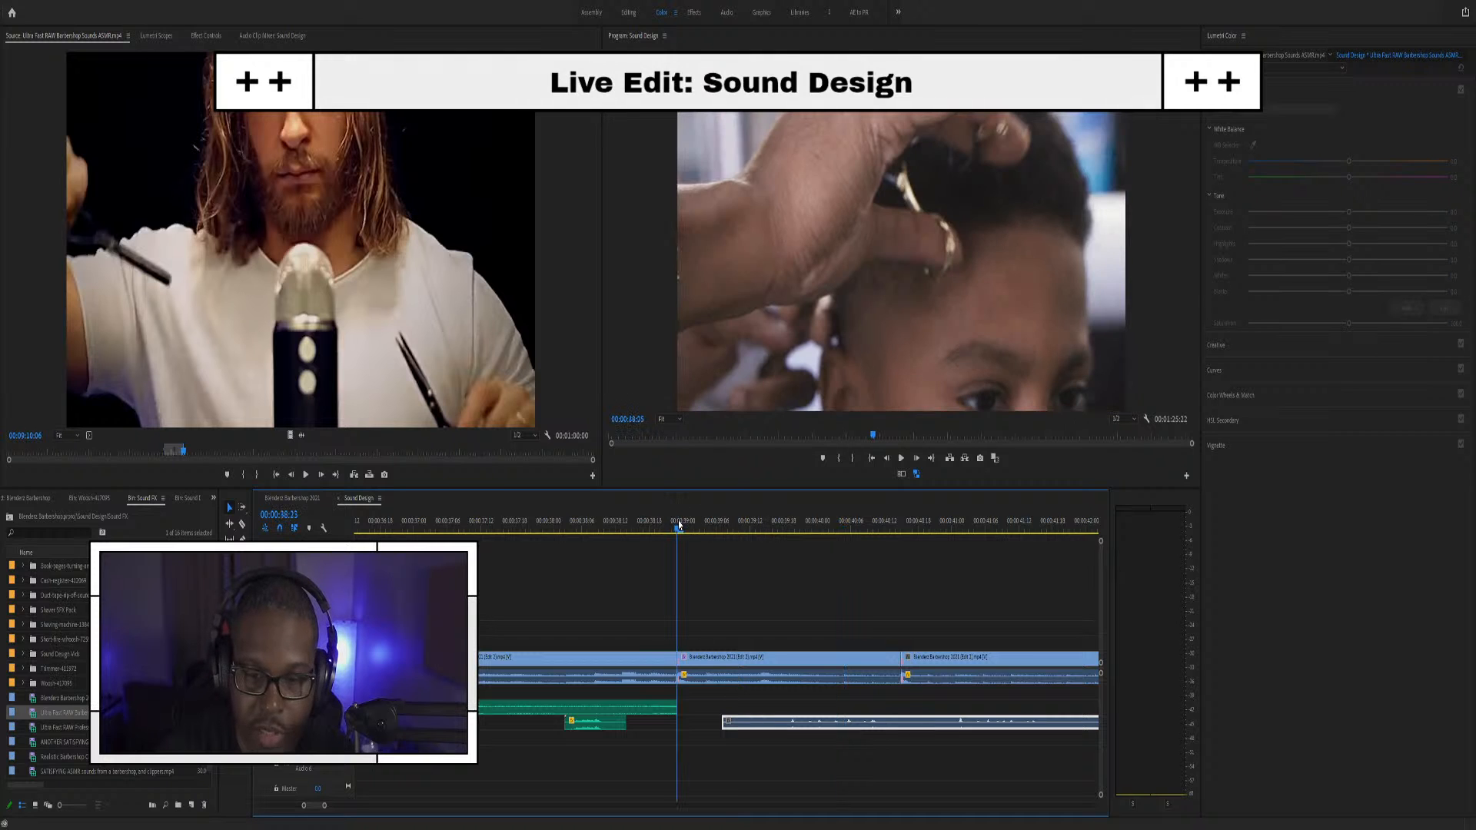
key(space)
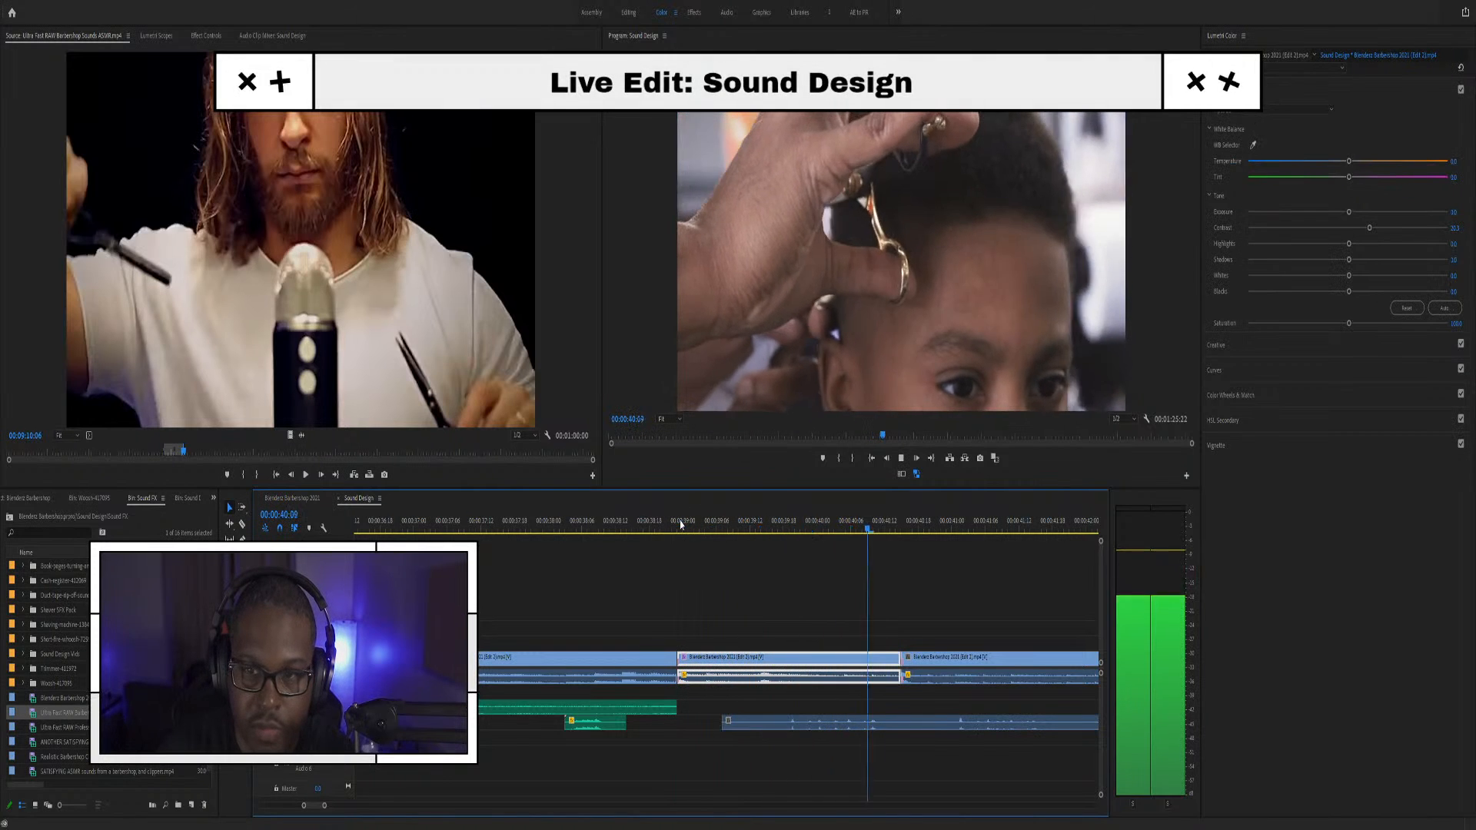
key(space)
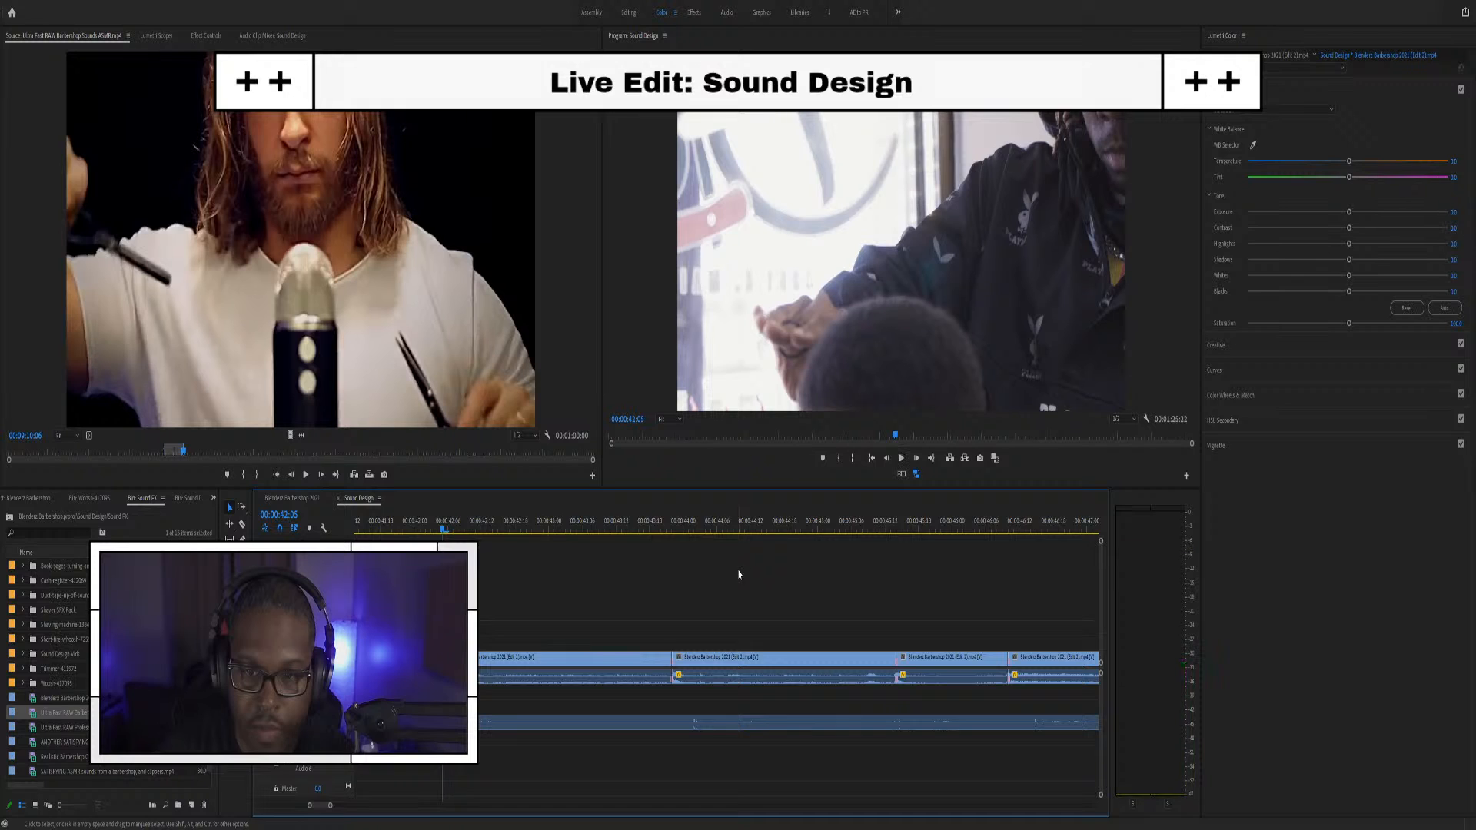
Pull the scissors sound clip earlier and extend its start back over the haircut close-up
scroll(607, 634, down, 4)
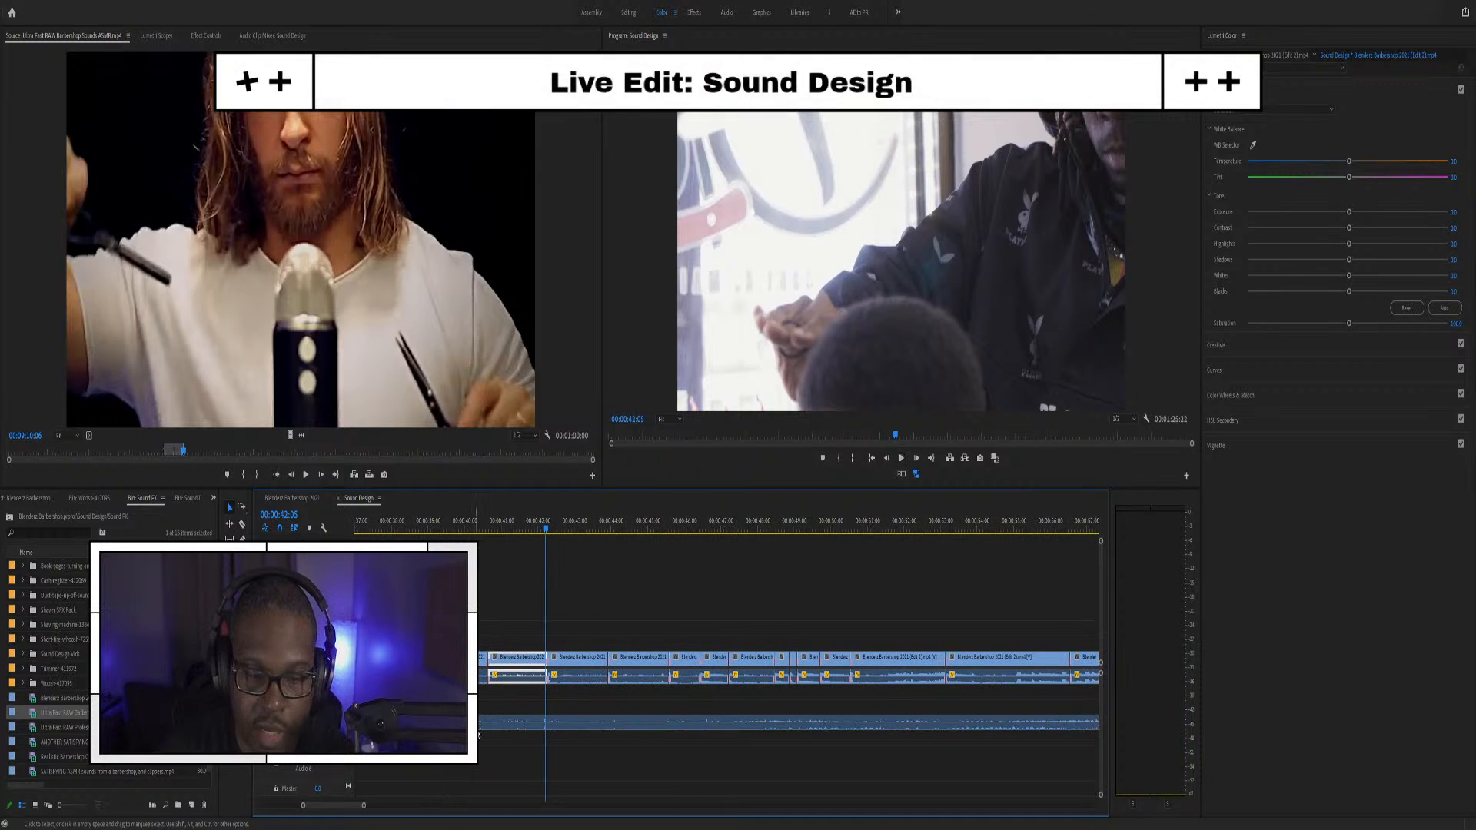
drag(485, 727, 629, 727)
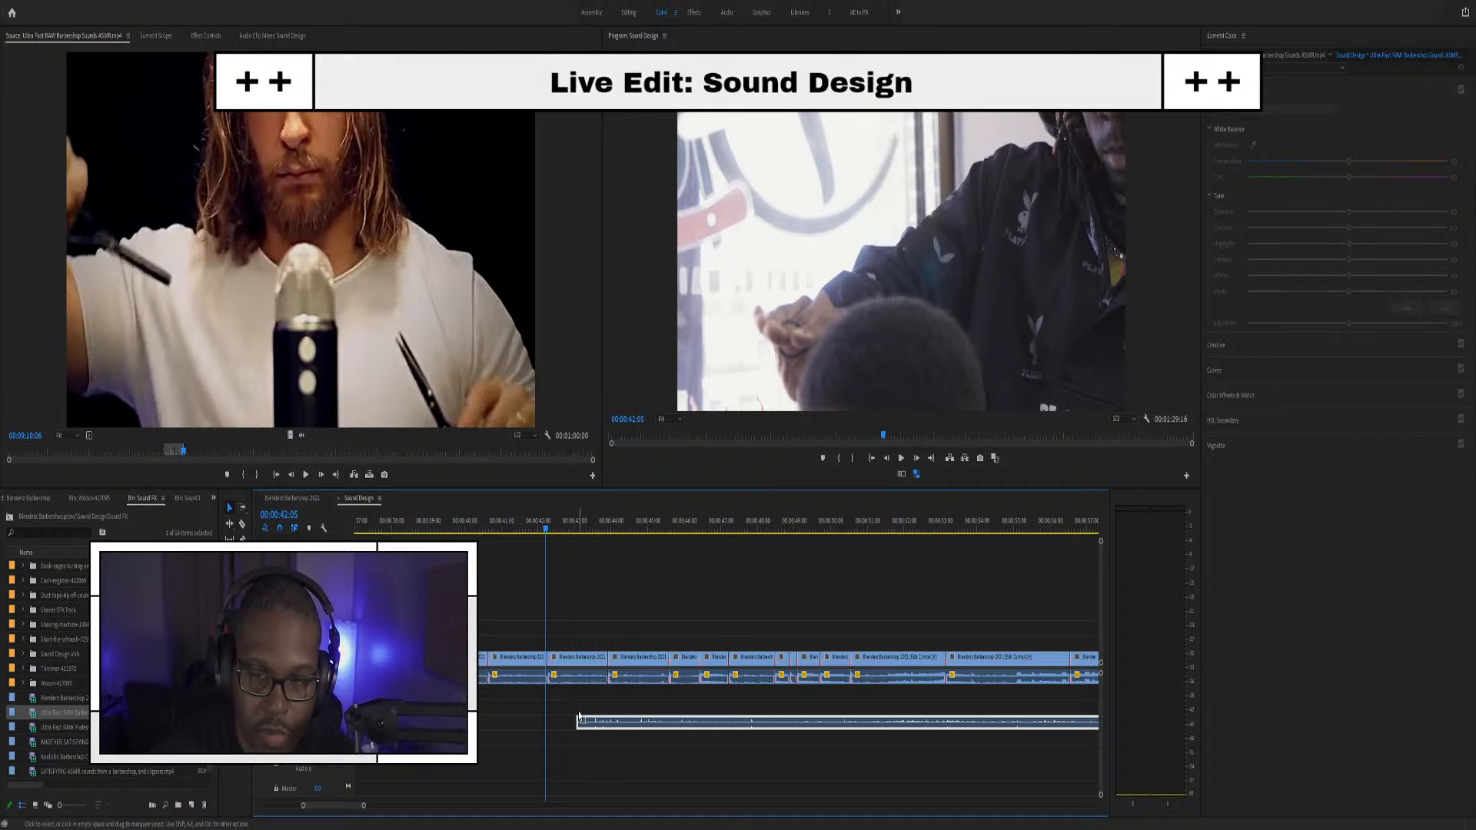
drag(578, 721, 415, 721)
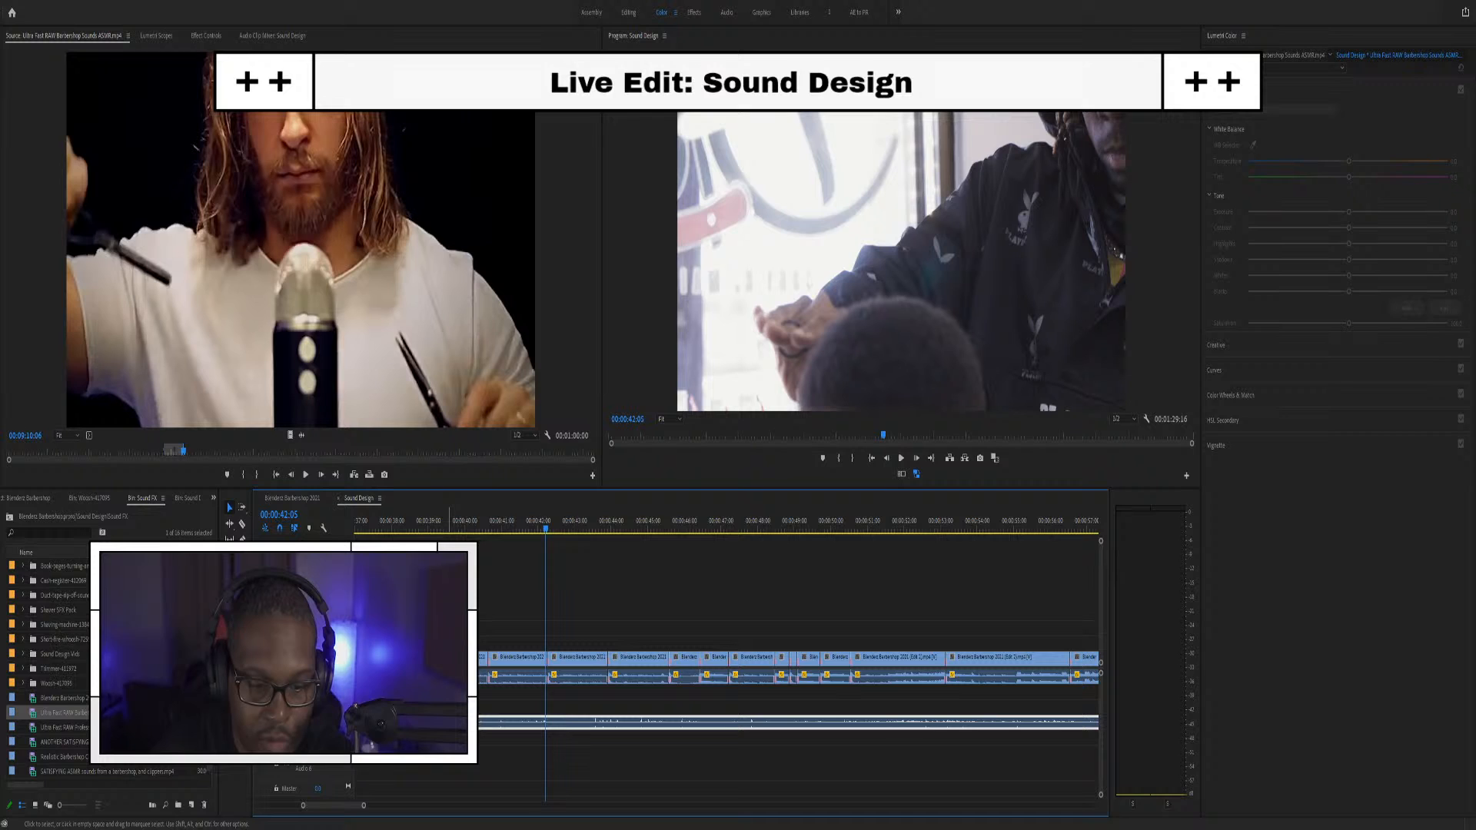
Split the scissors sound clip just after 00:00:42:05, delete the remainder and select the remaining piece
click(566, 723)
key(v)
click(575, 724)
key(Delete)
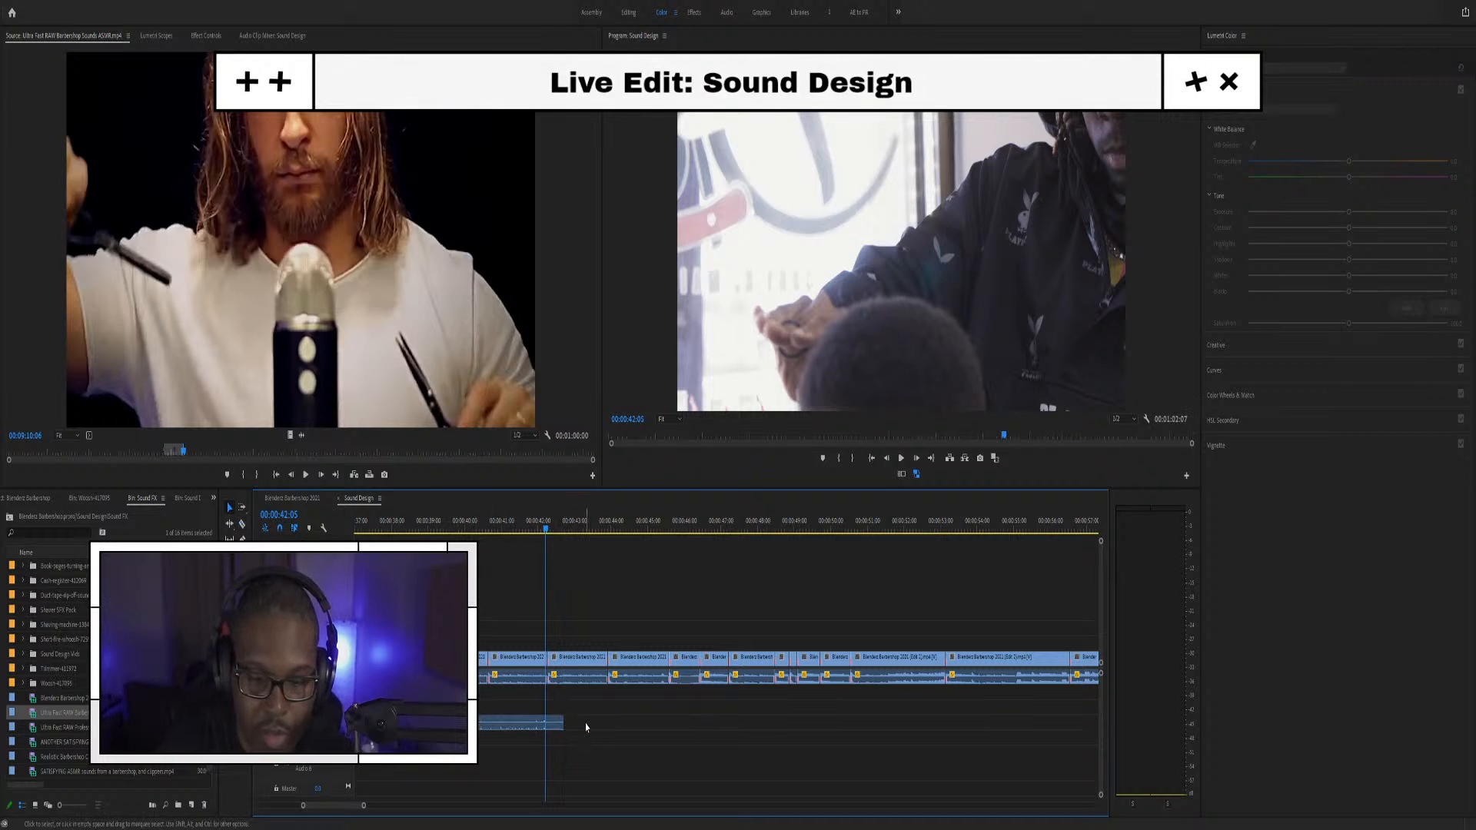
click(543, 728)
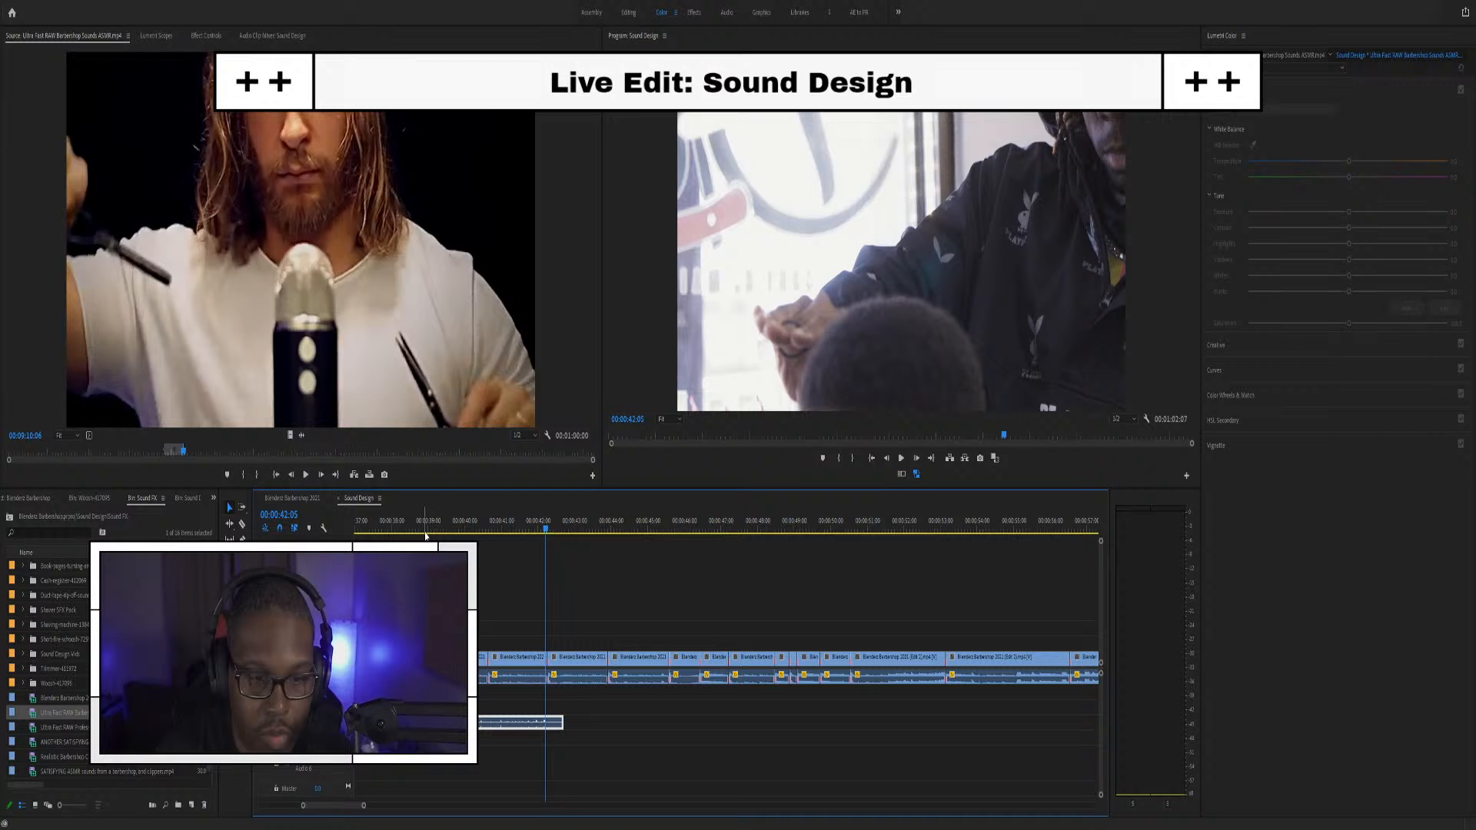
Play back the scissors sound from about 00:00:39:00 and check how it ends across the cut near 42 seconds
click(423, 529)
key(space)
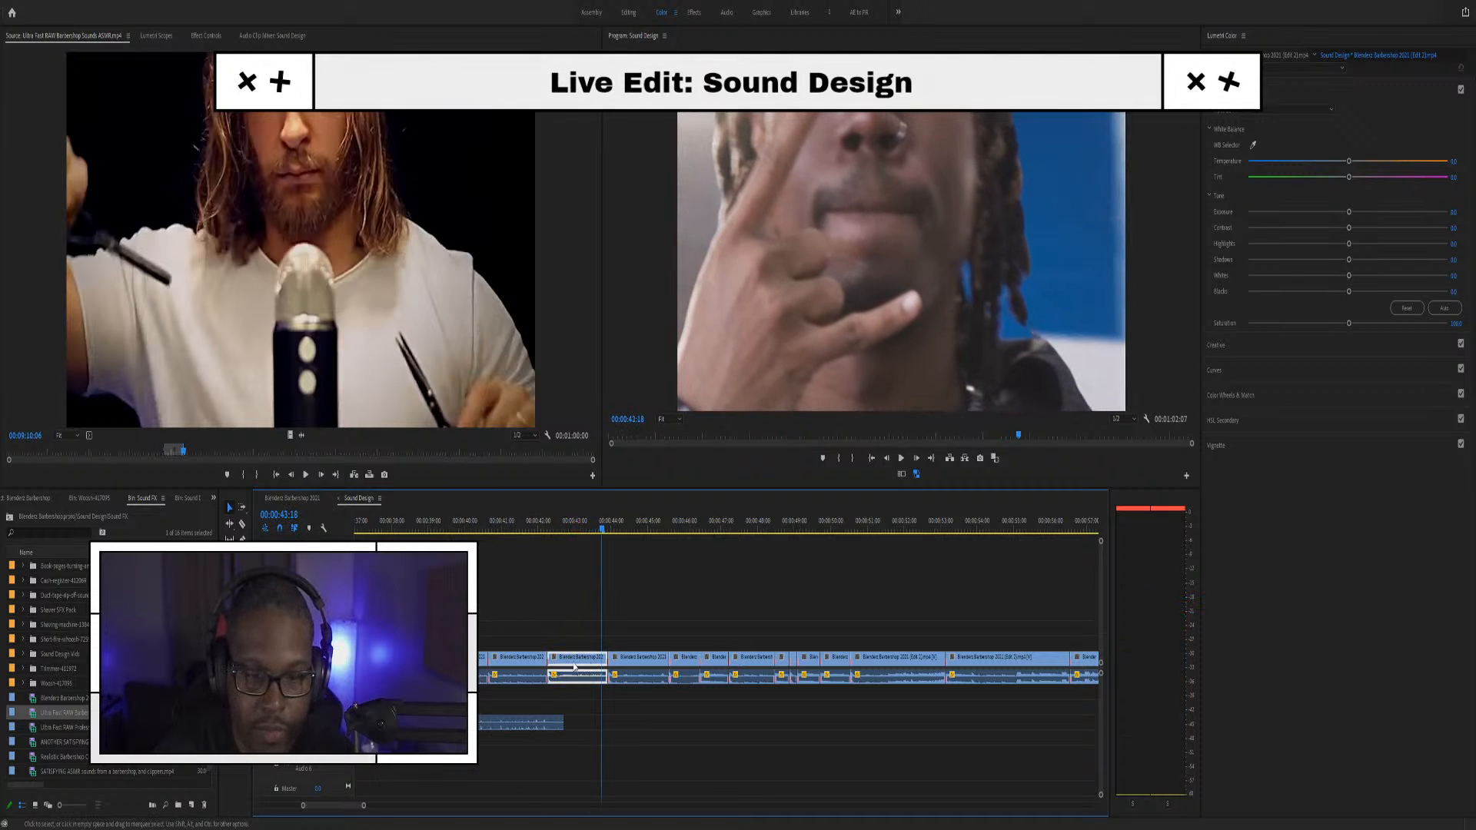
click(534, 529)
key(space)
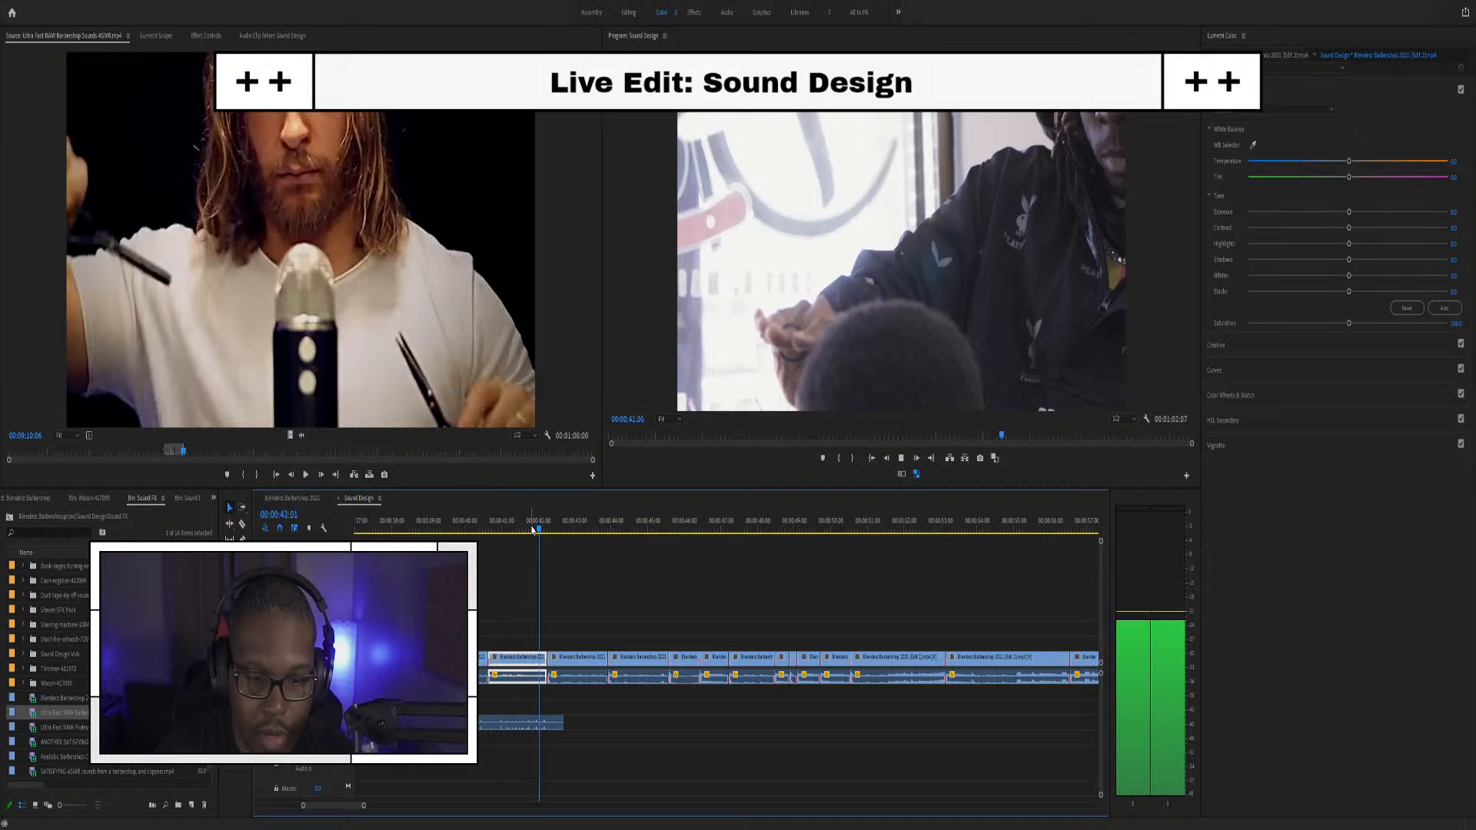
key(space)
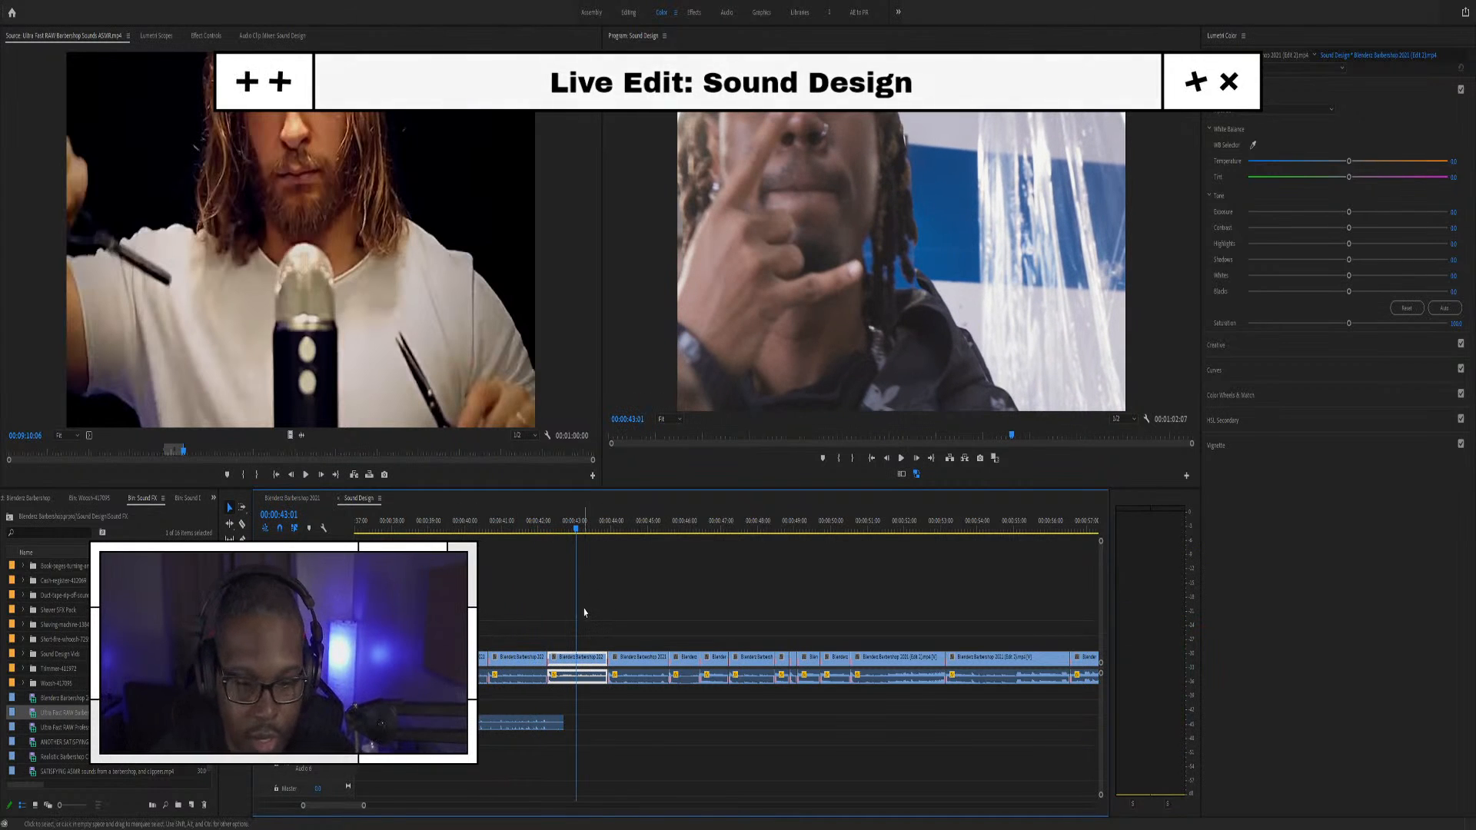
Save the project and add a sequence marker at 00:00:45:14, where the hair clippers shot starts
drag(531, 529, 669, 531)
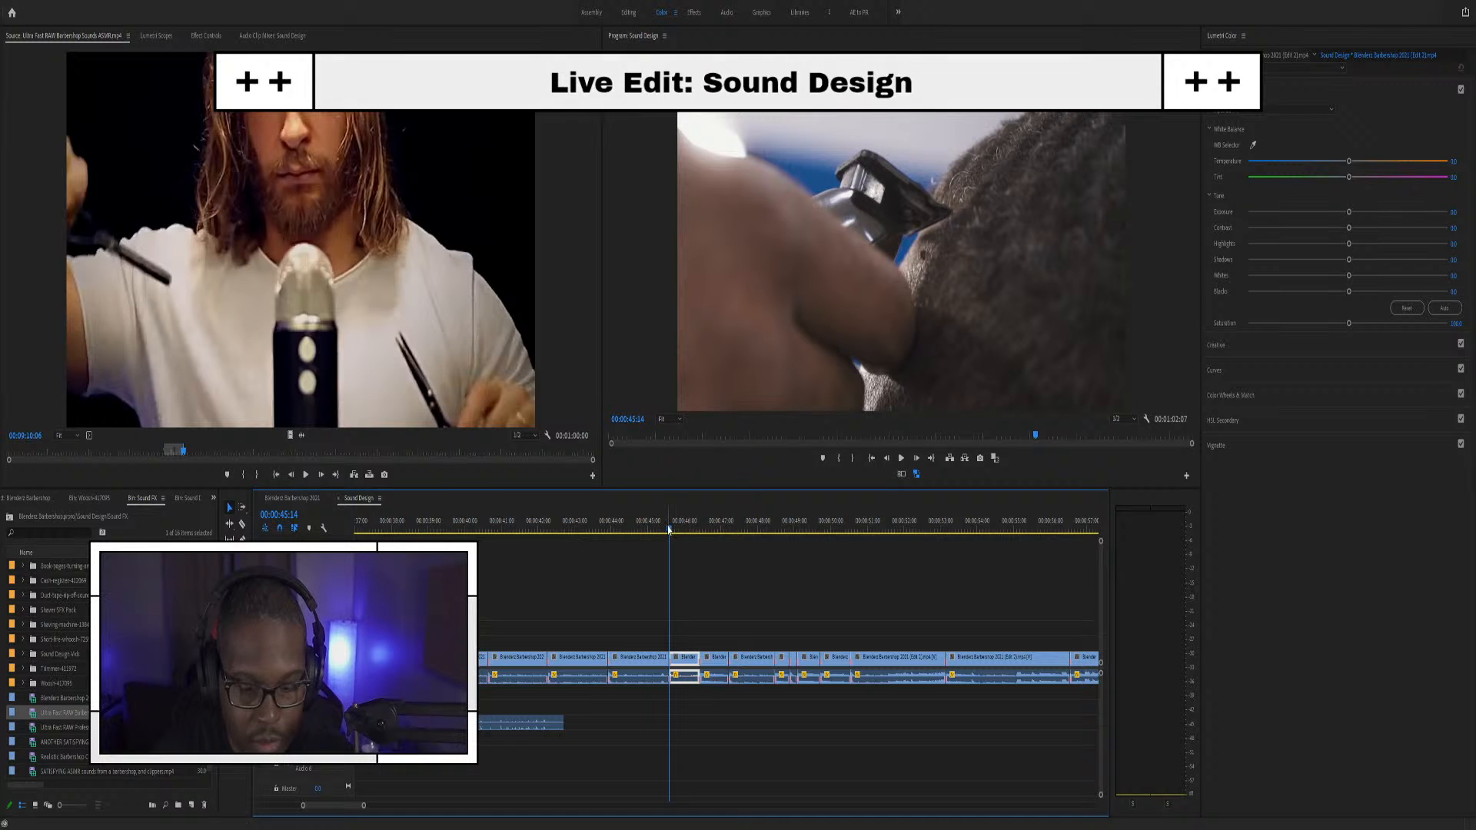
key(ctrl+s)
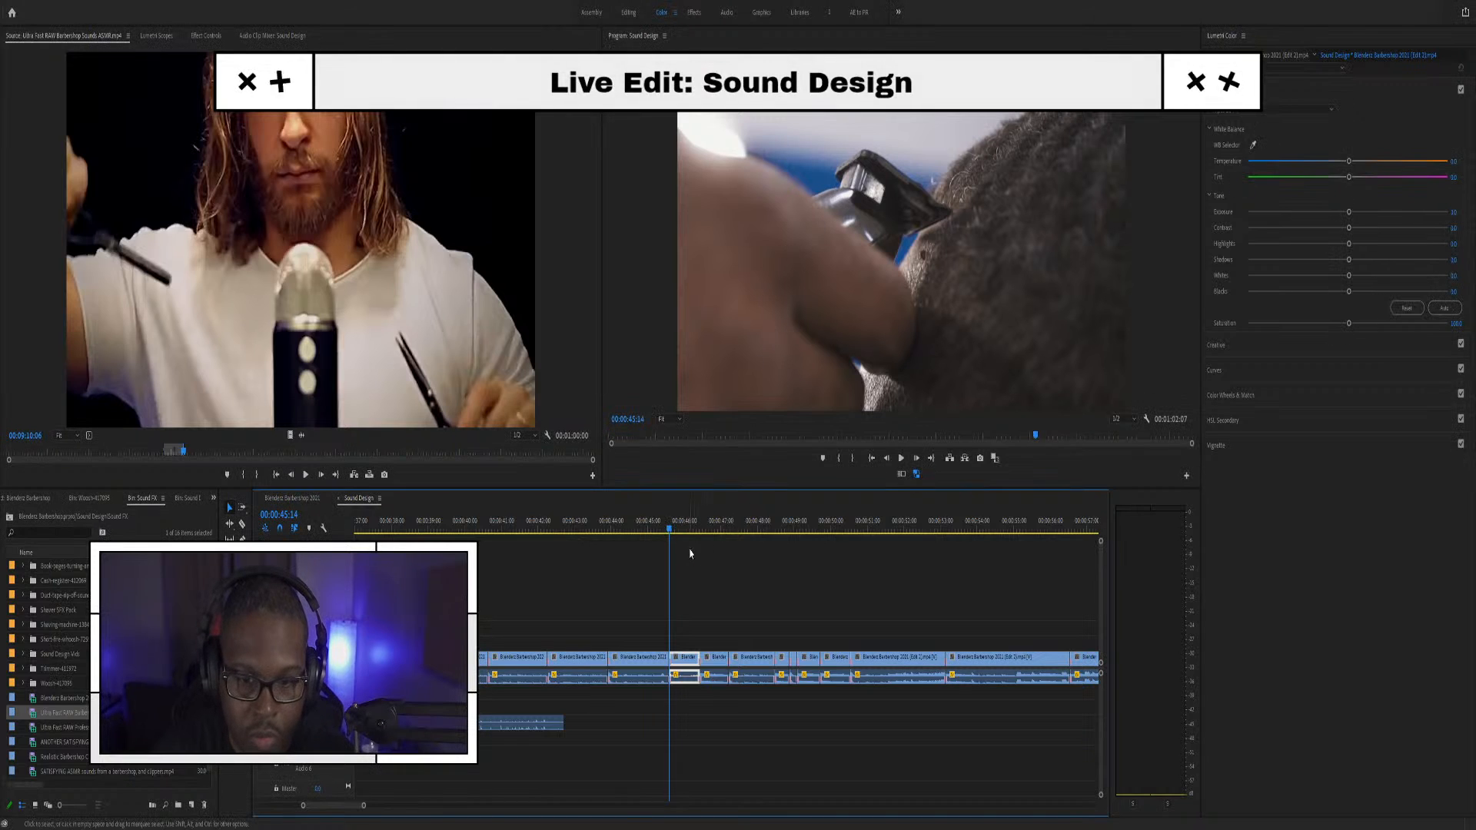
click(666, 730)
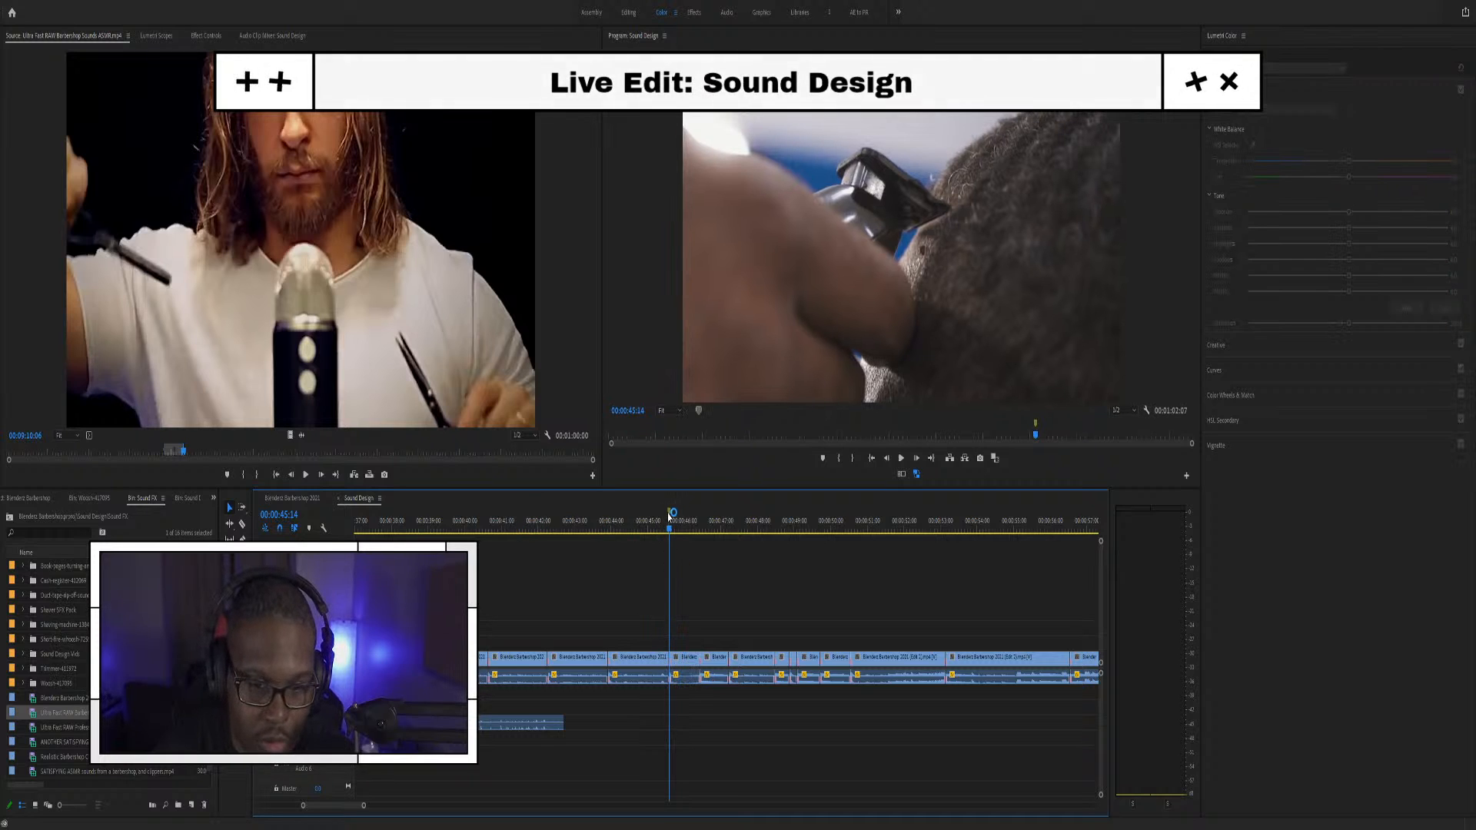
Play back the end of the scissors sound and trim its tail to the cut at about 00:00:42:05
click(529, 522)
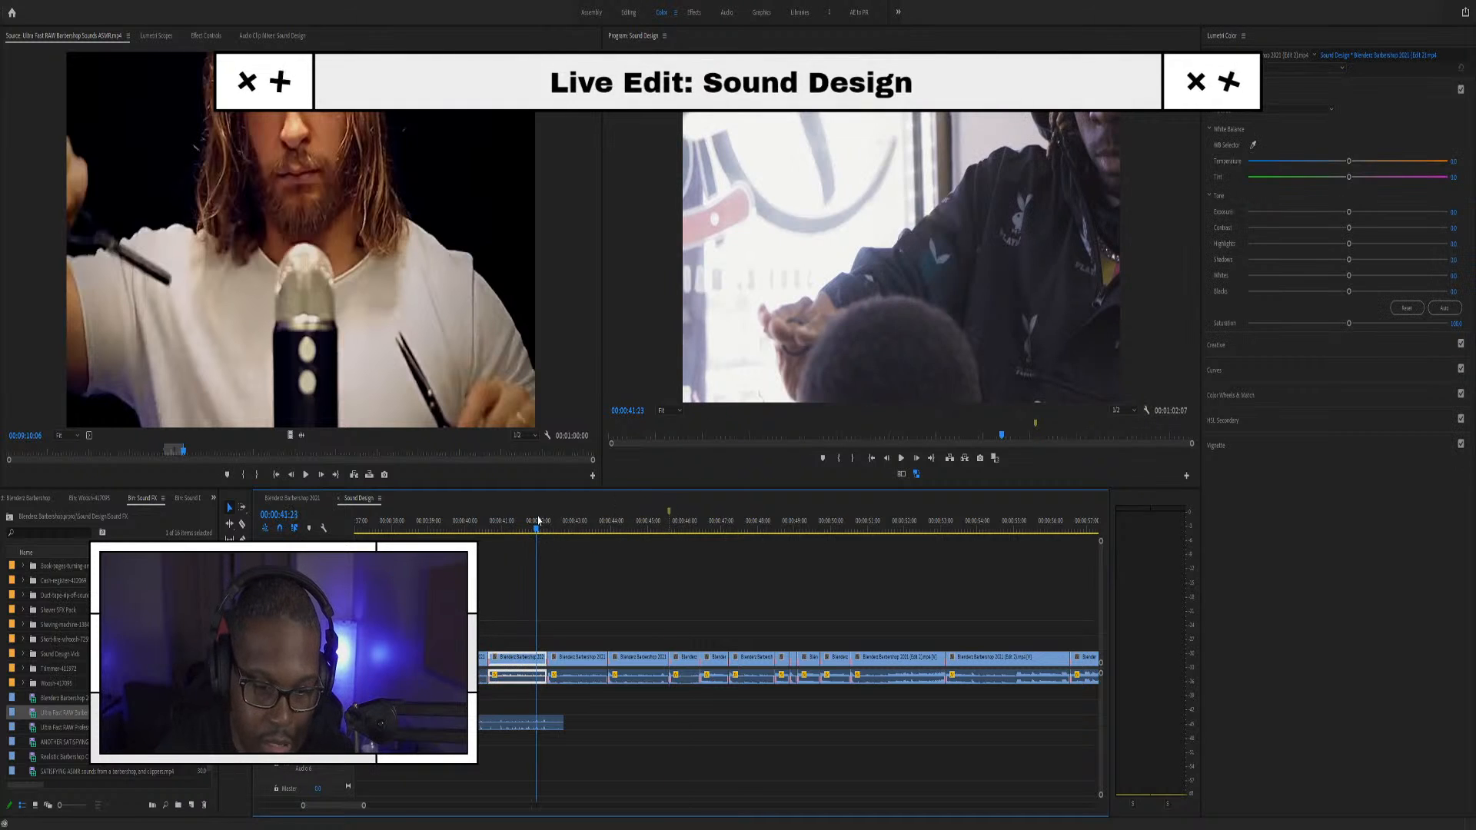
key(space)
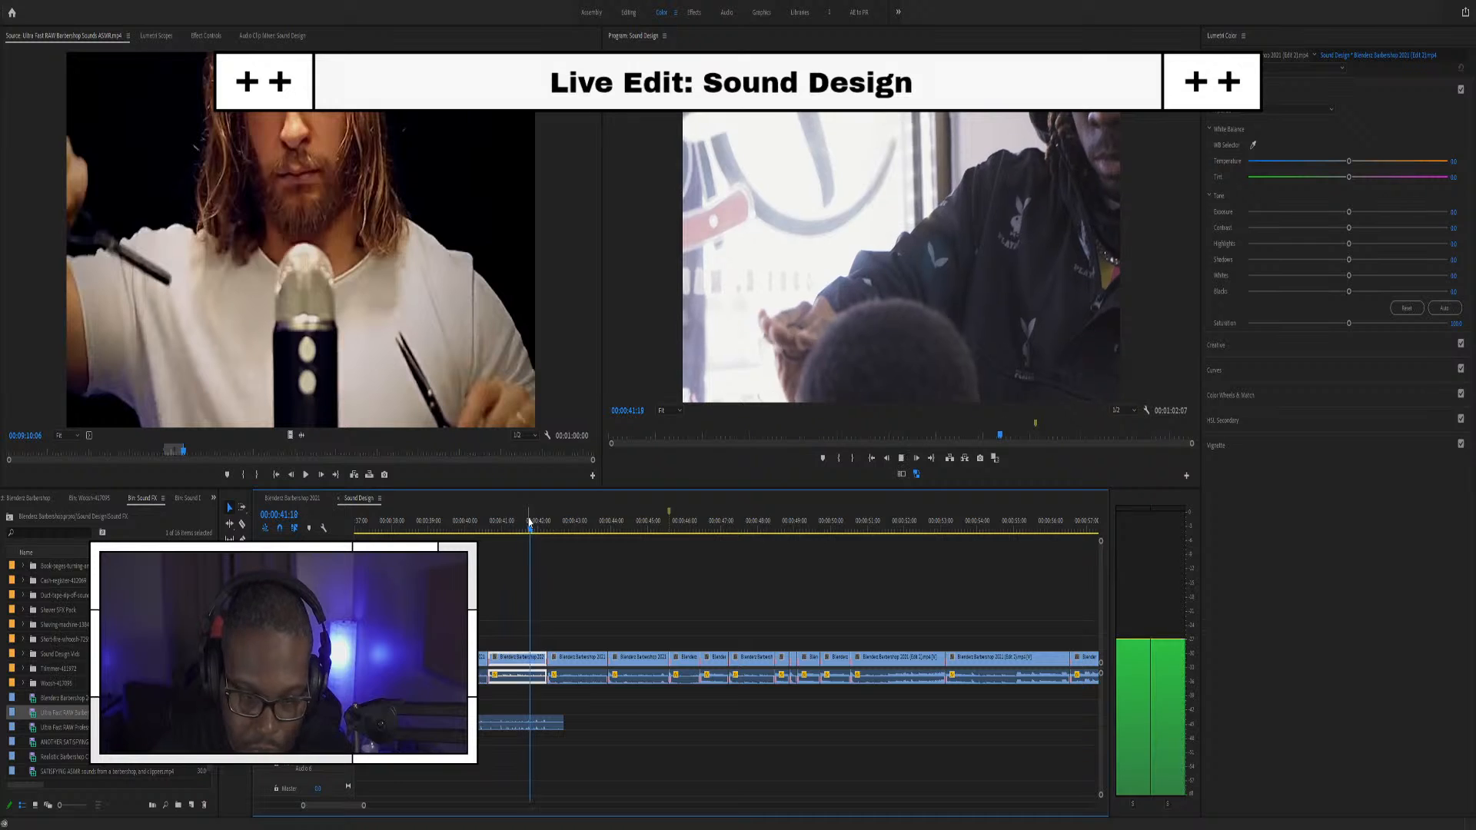
key(space)
scroll(569, 713, up, 3)
drag(546, 721, 512, 721)
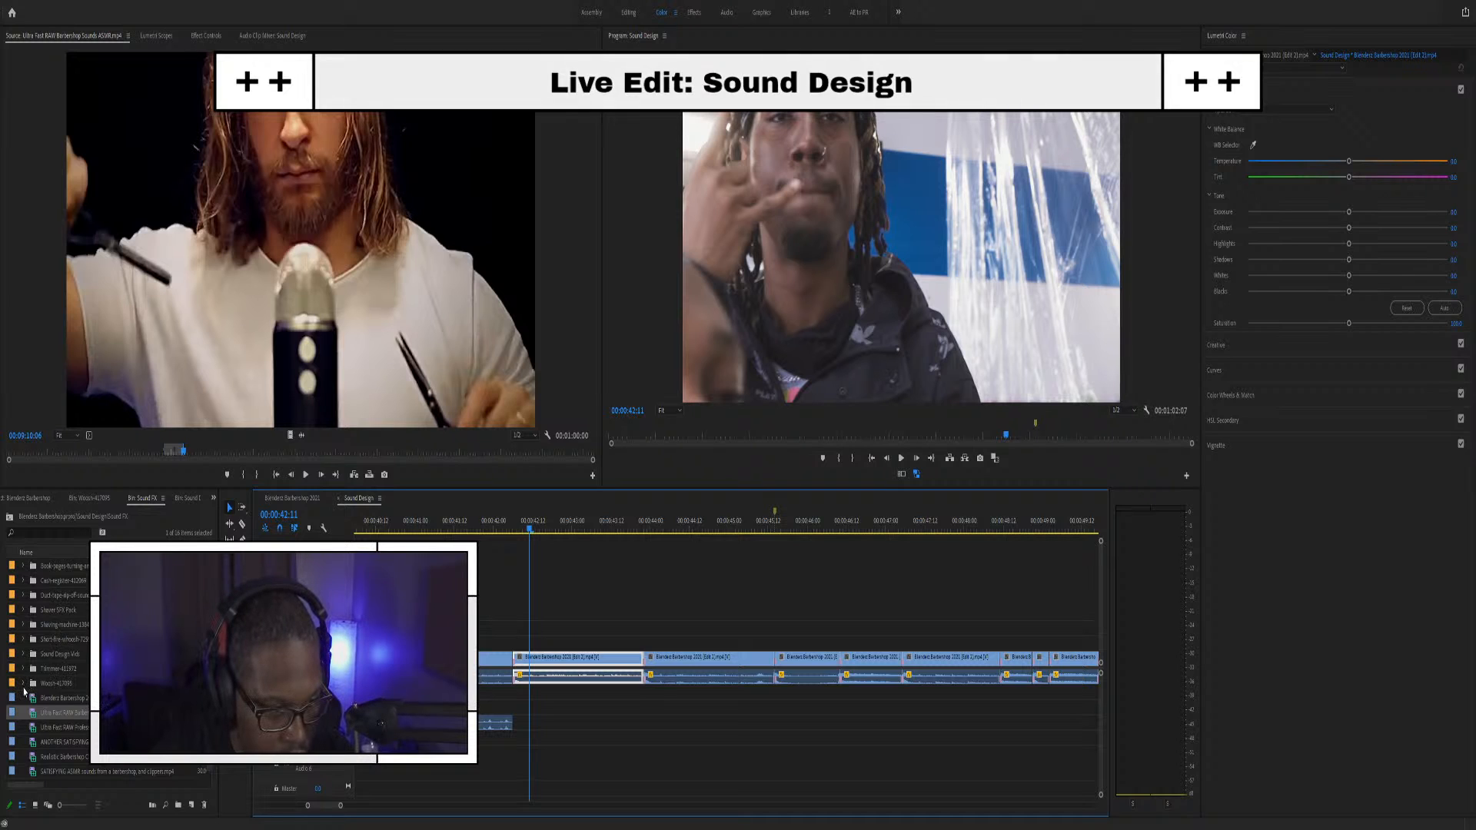
Open the fire whoosh sound folder and preview whooshes 02 and 04
click(24, 641)
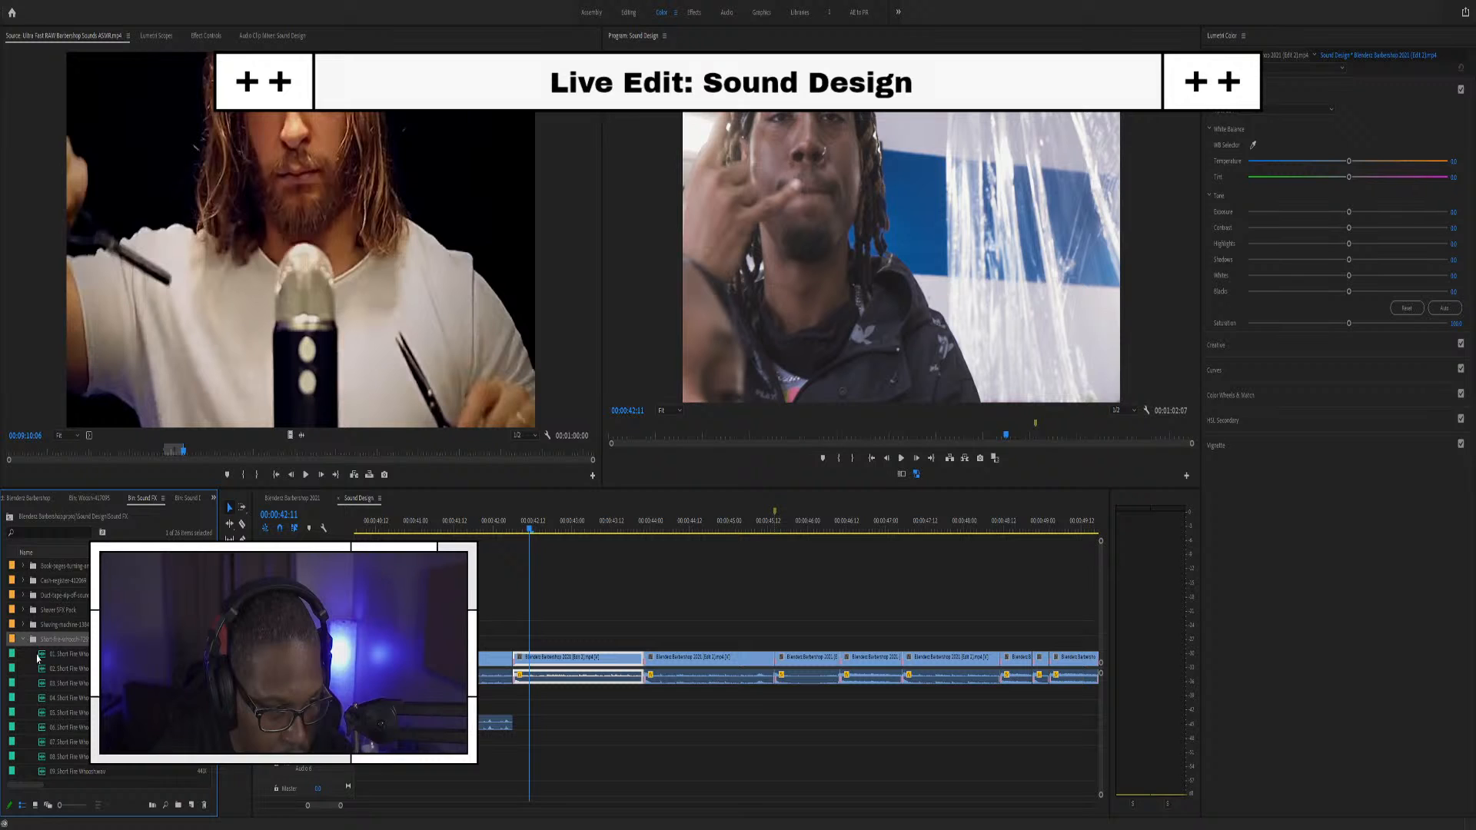
double_click(43, 667)
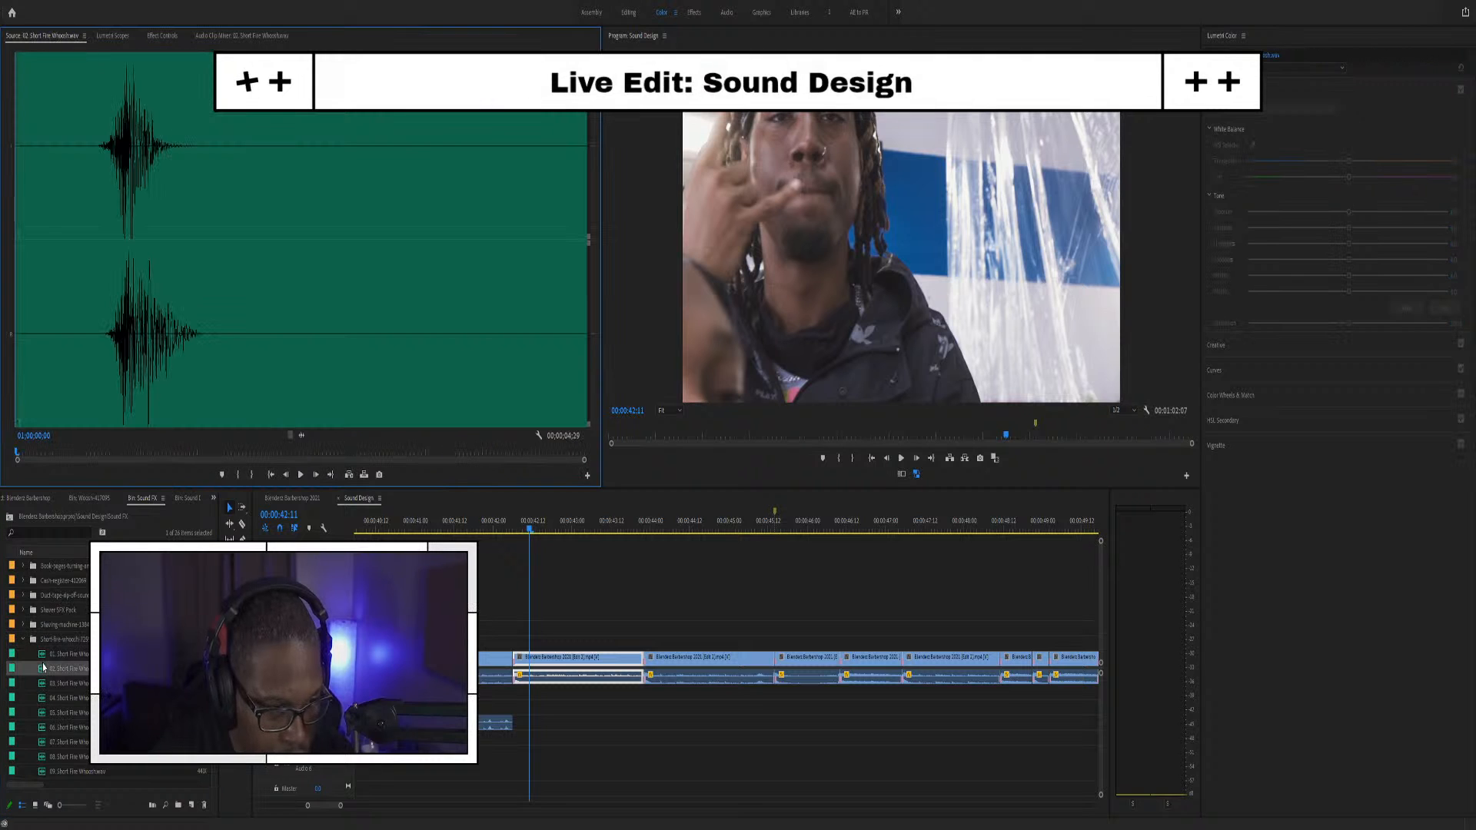
key(space)
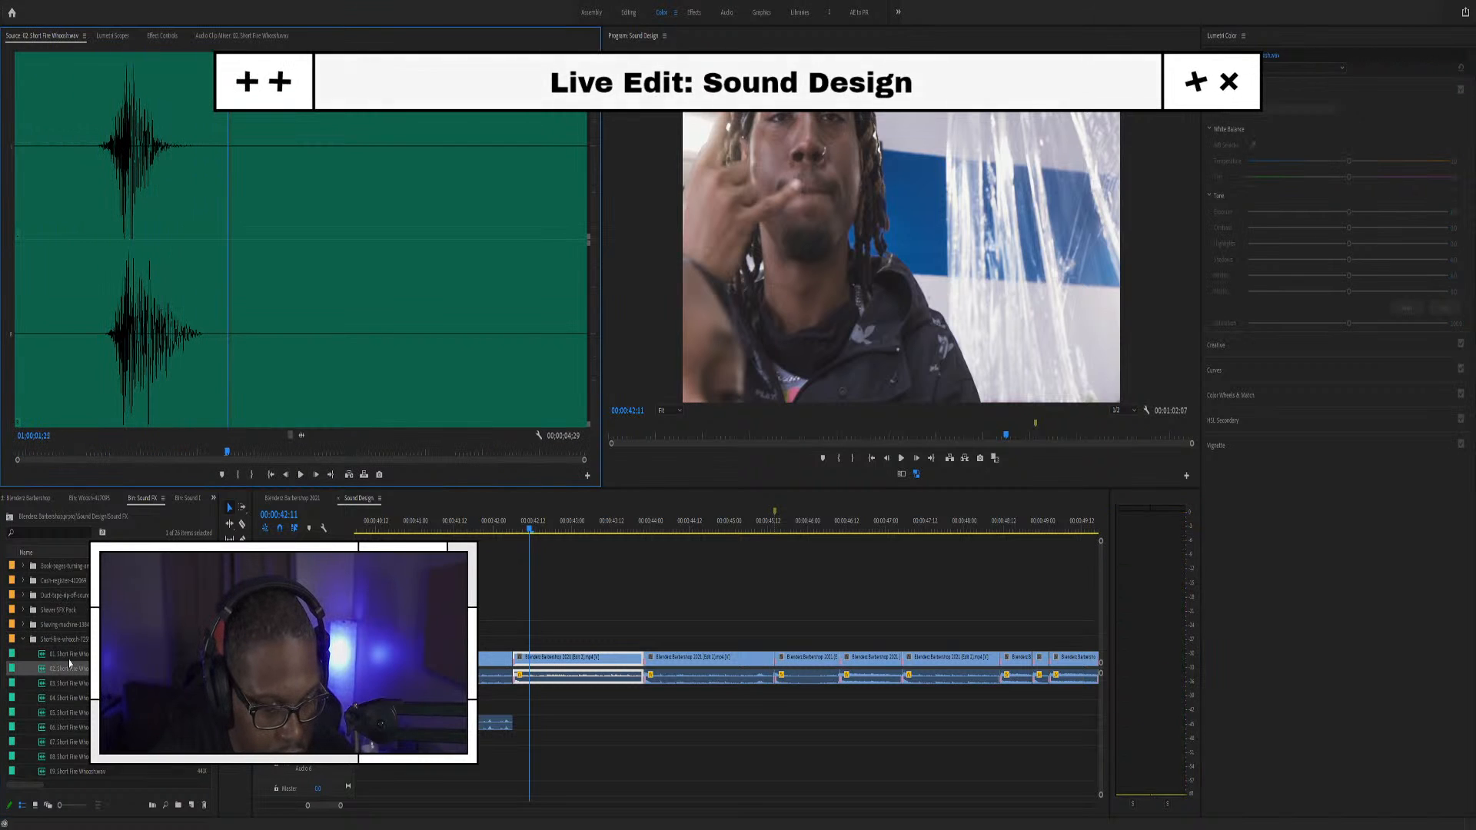
double_click(47, 703)
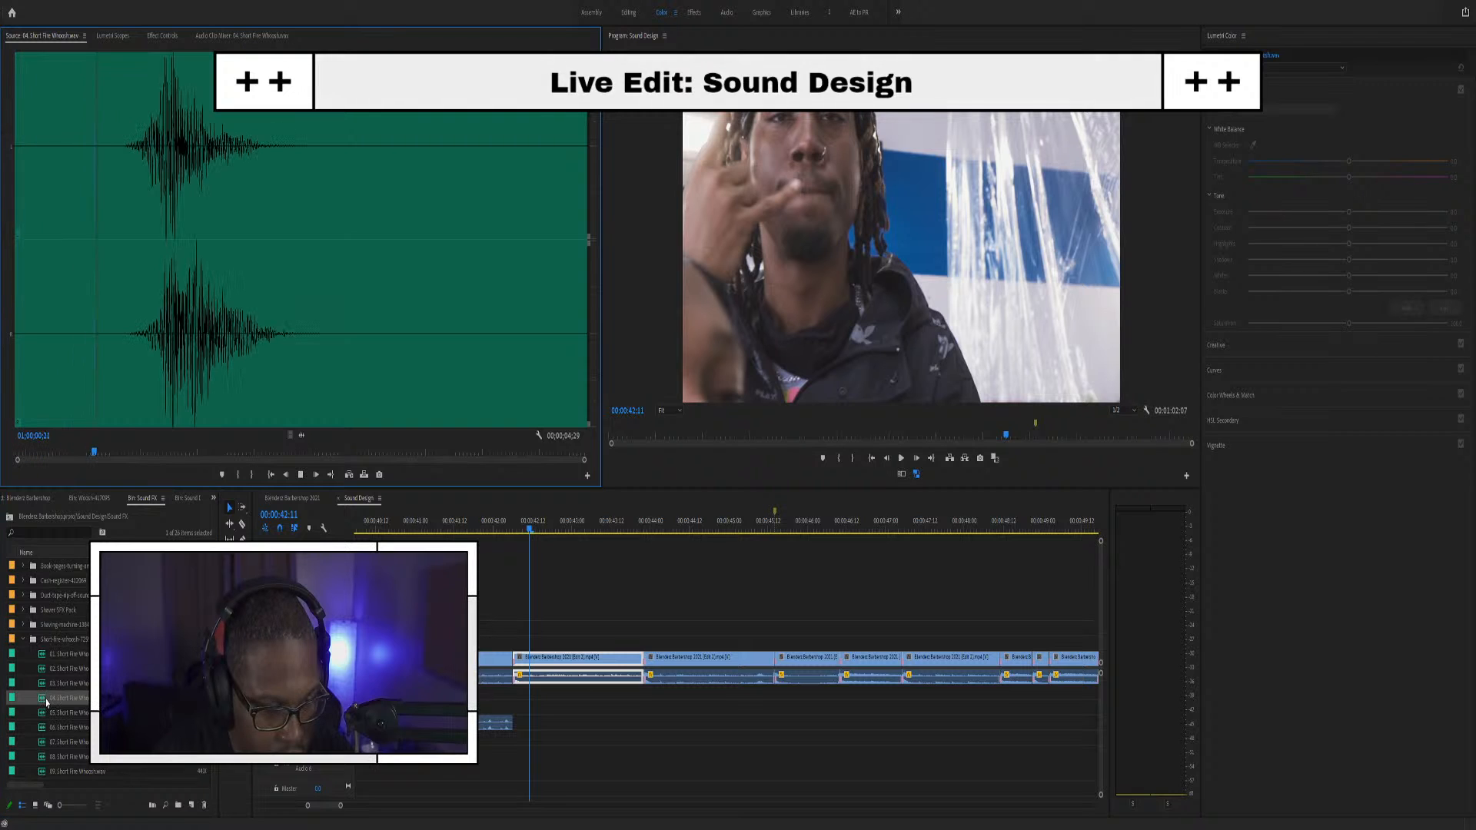
click(43, 703)
Place fire whoosh 04 on the audio track above the scissors sound, across the 42-second cut, and trim its silent tail
drag(42, 703, 499, 709)
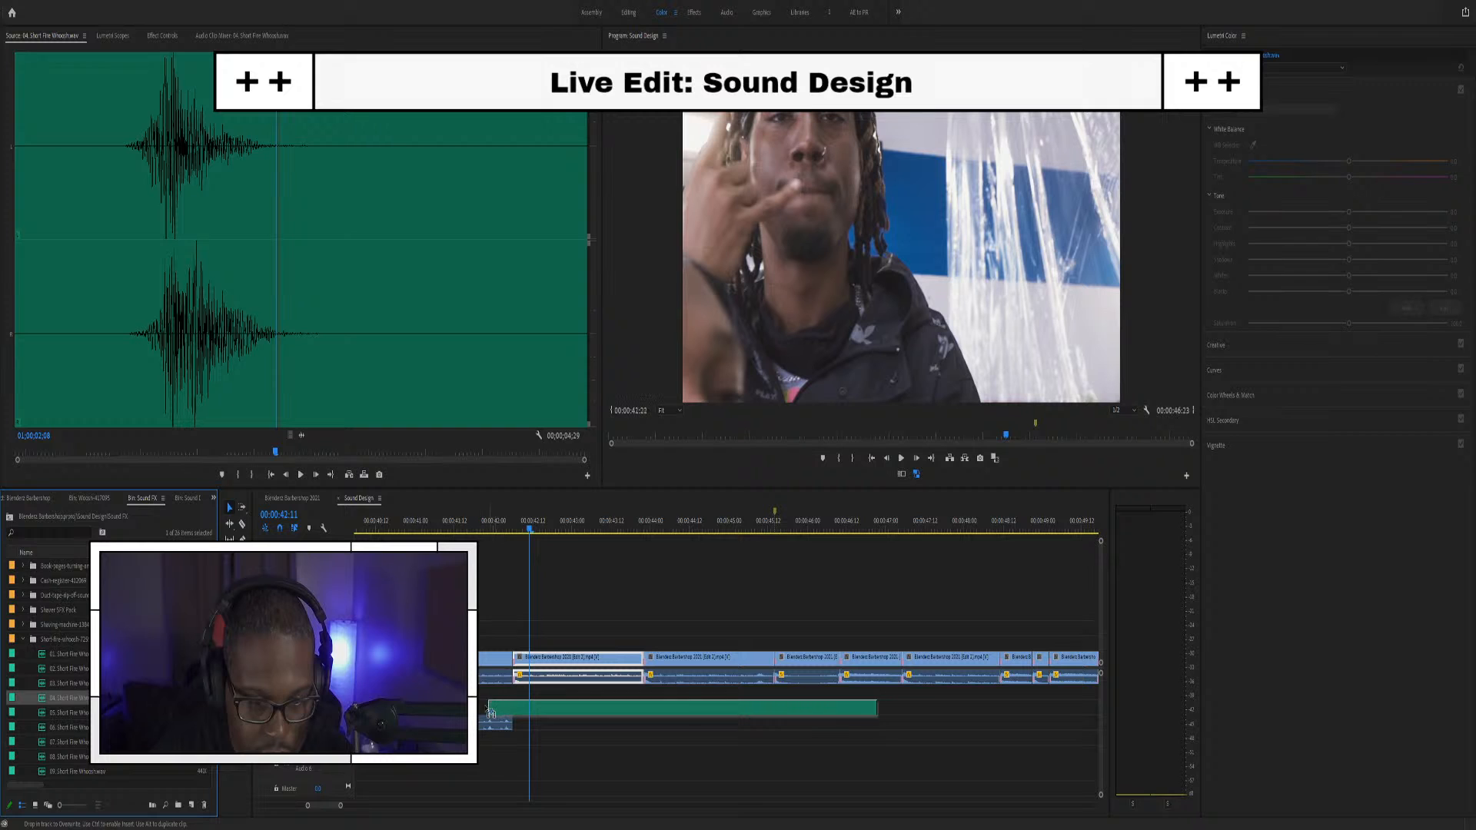
drag(498, 709, 520, 707)
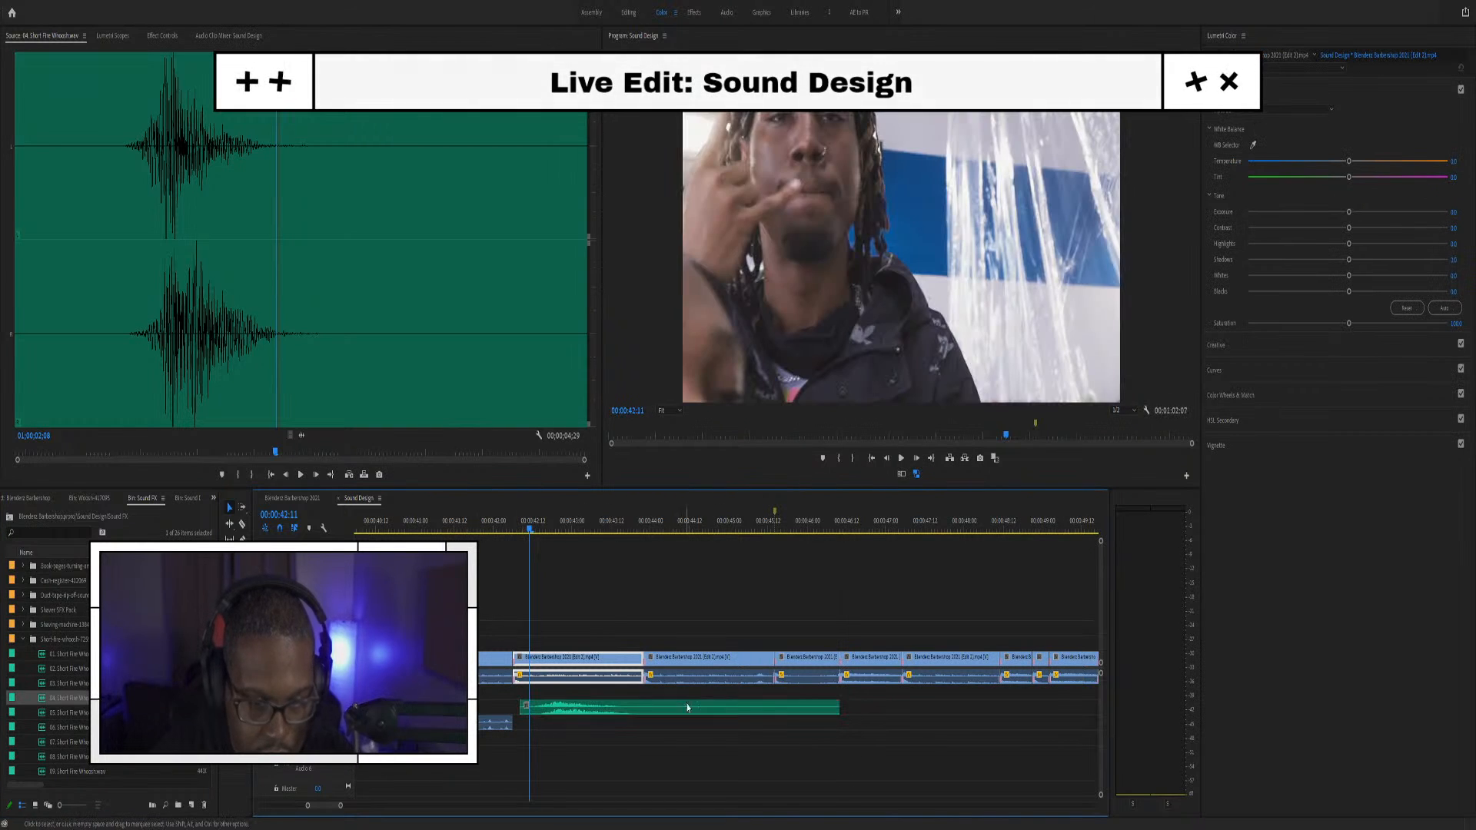
drag(837, 707, 550, 709)
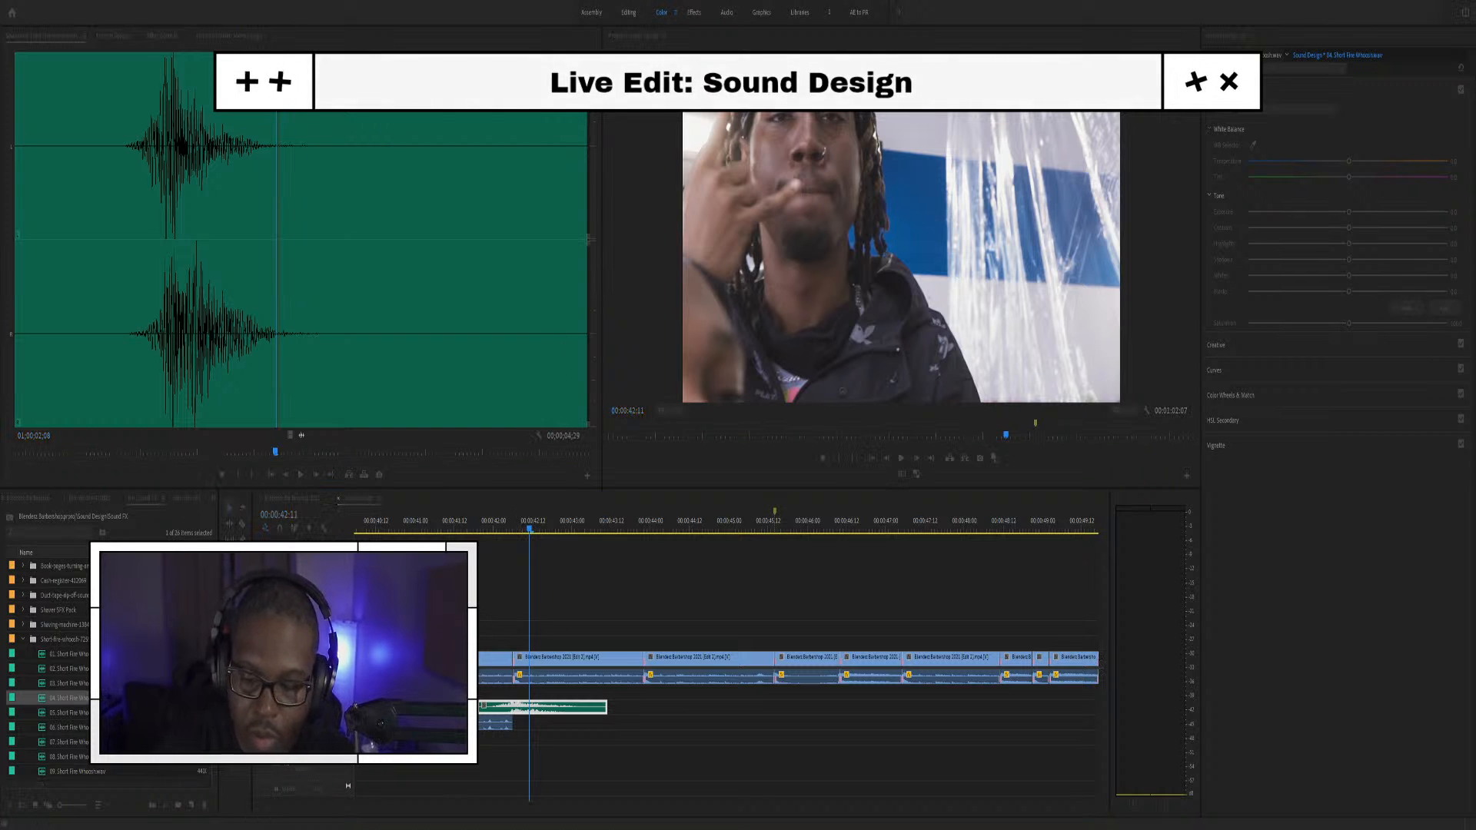
Play back the whoosh from 00:00:41:00 and shift its clip slightly later over the cut
click(415, 526)
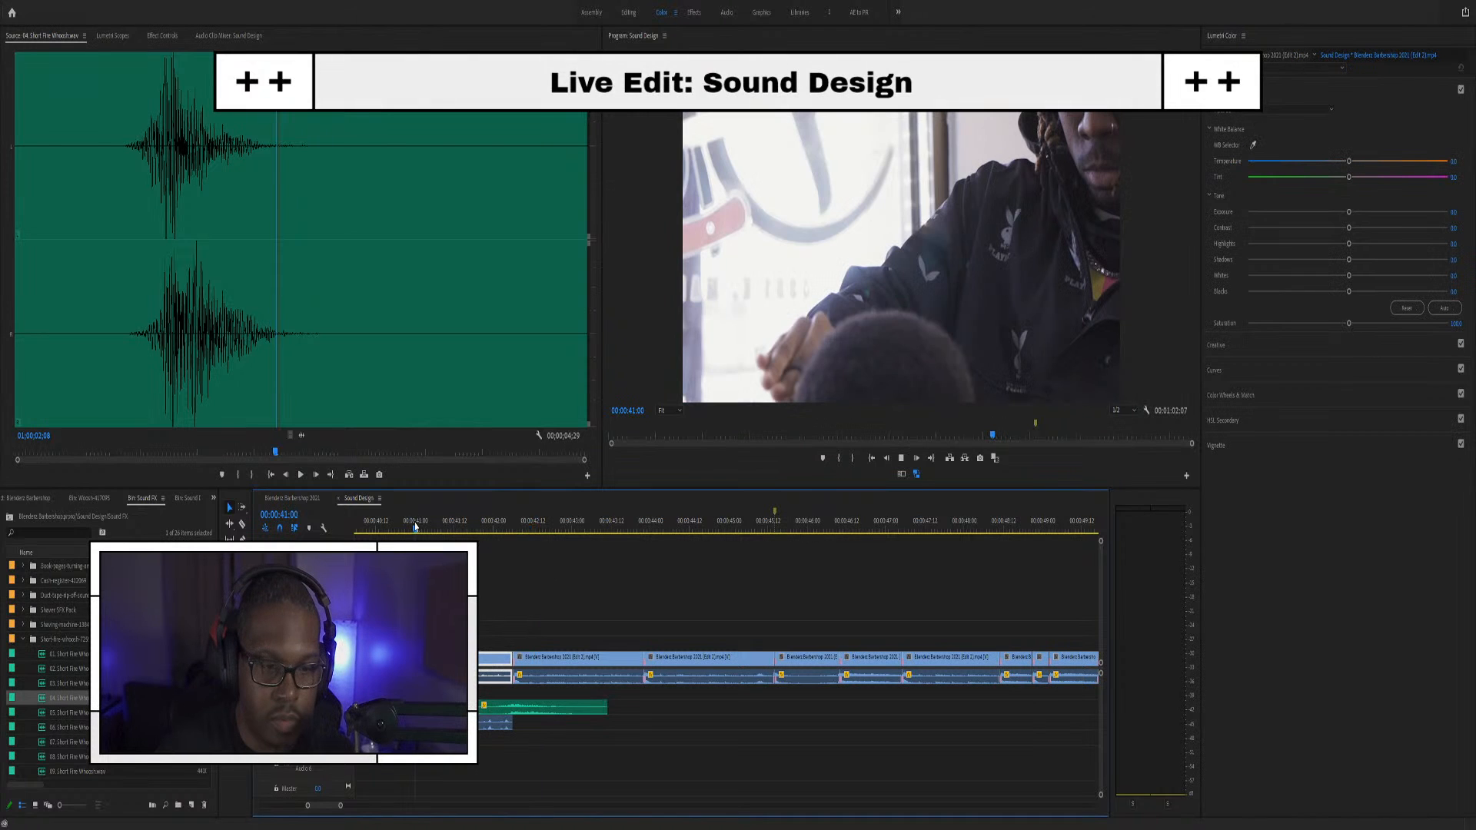
key(space)
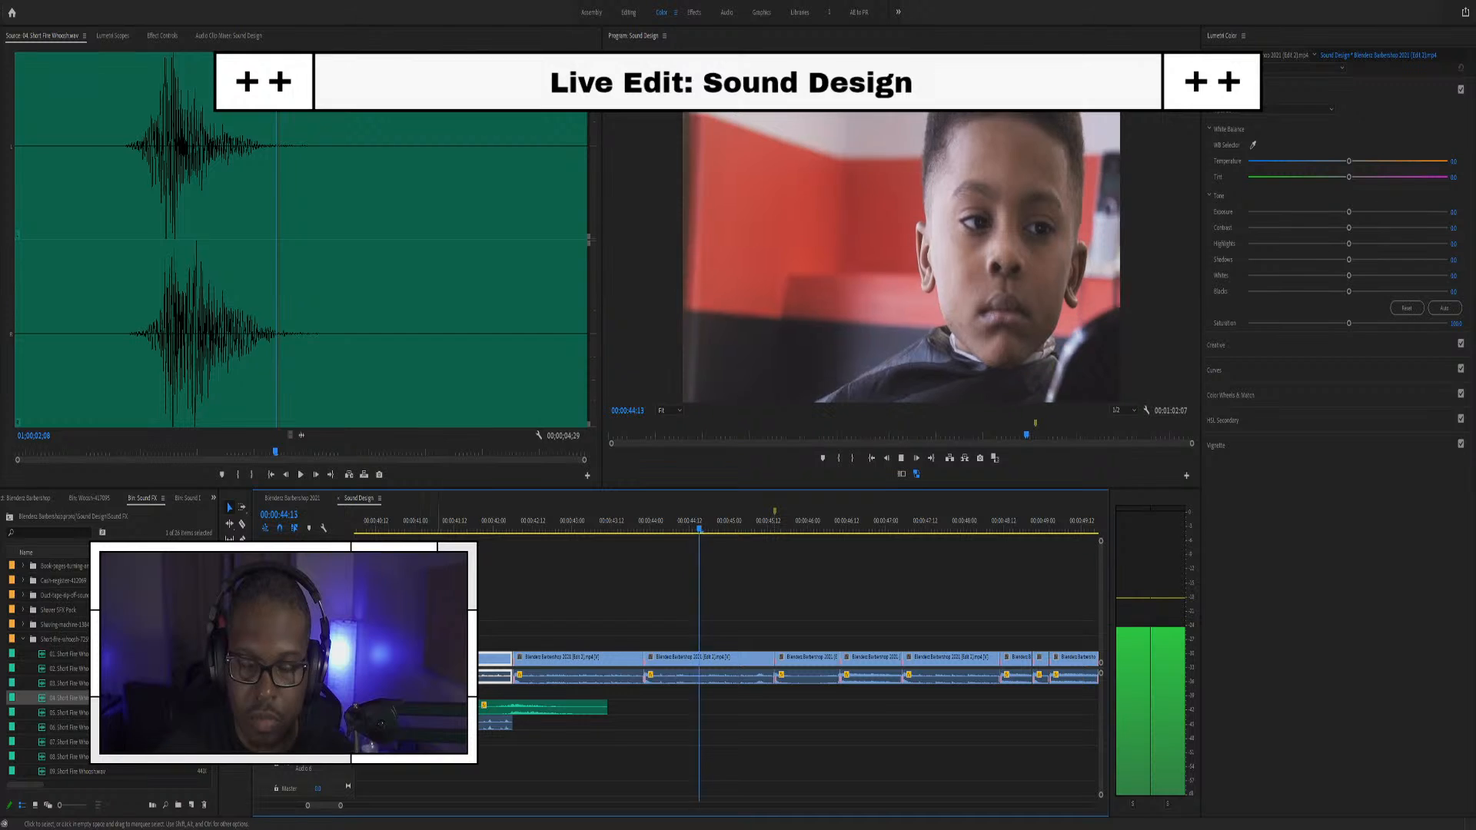
key(space)
drag(515, 709, 532, 710)
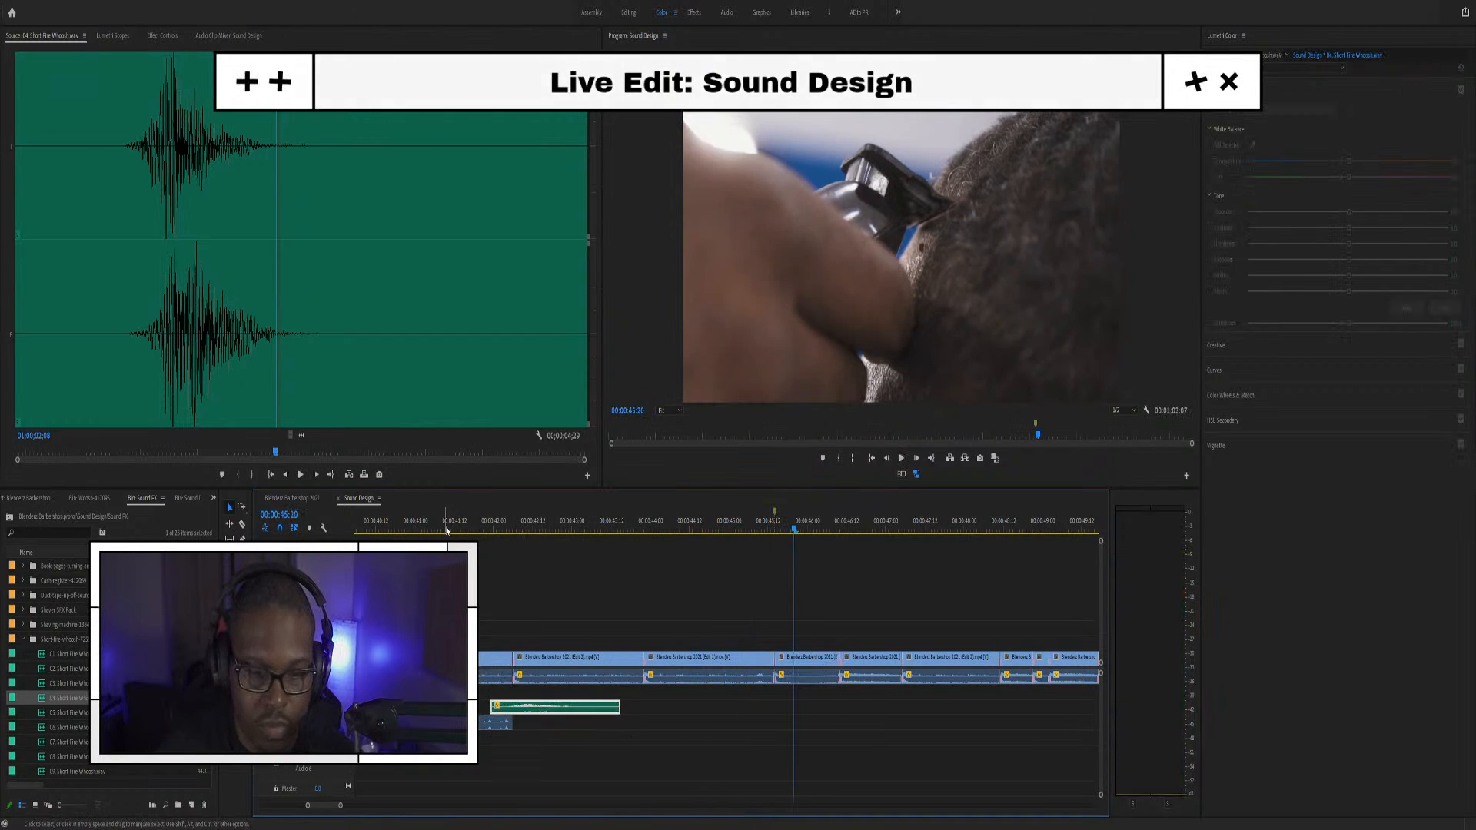
Play back the timeline from about 00:00:41 through the whoosh to the clipper shot at 00:00:46:00
click(446, 522)
key(space)
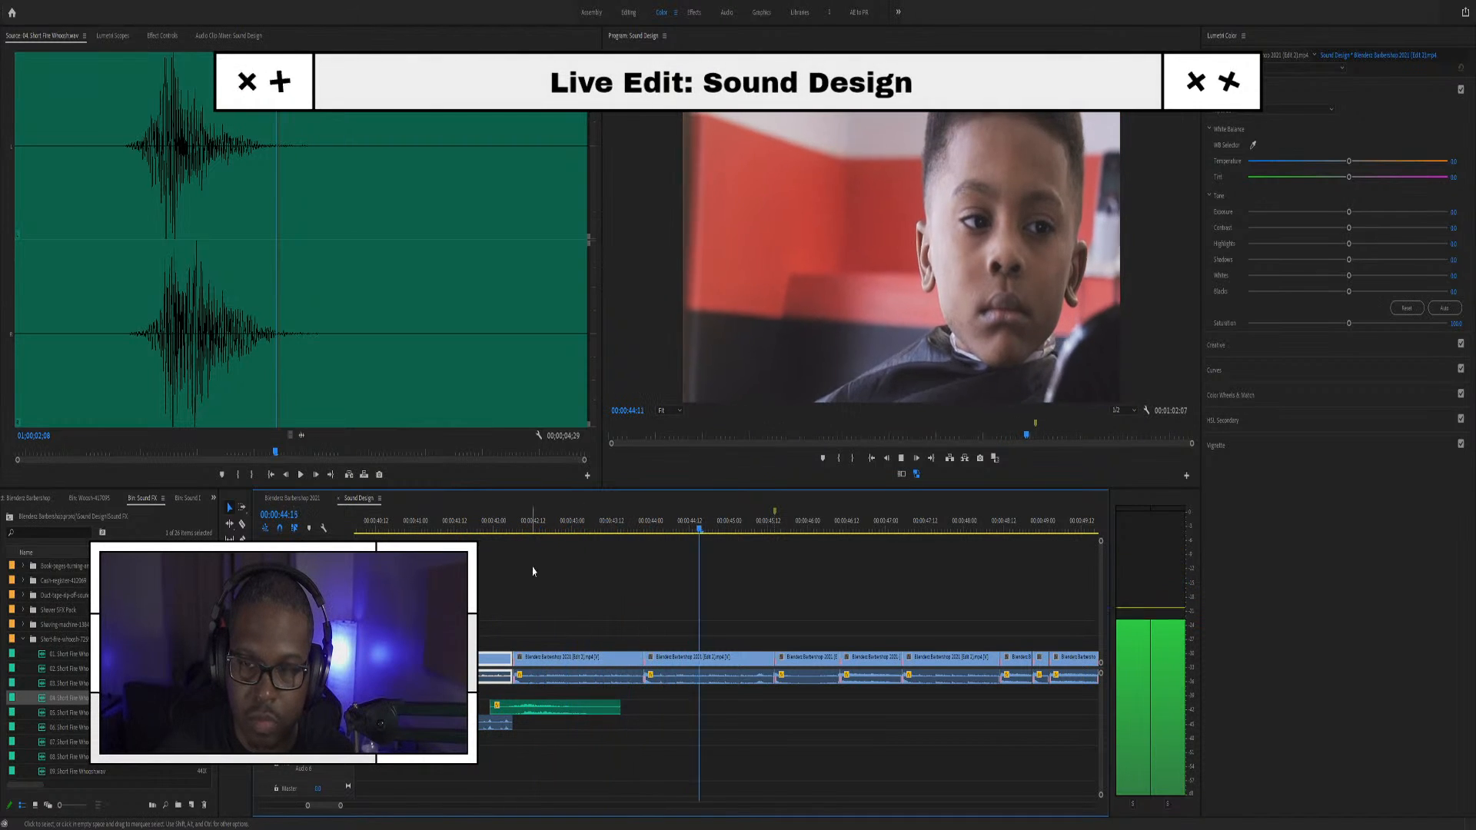
key(space)
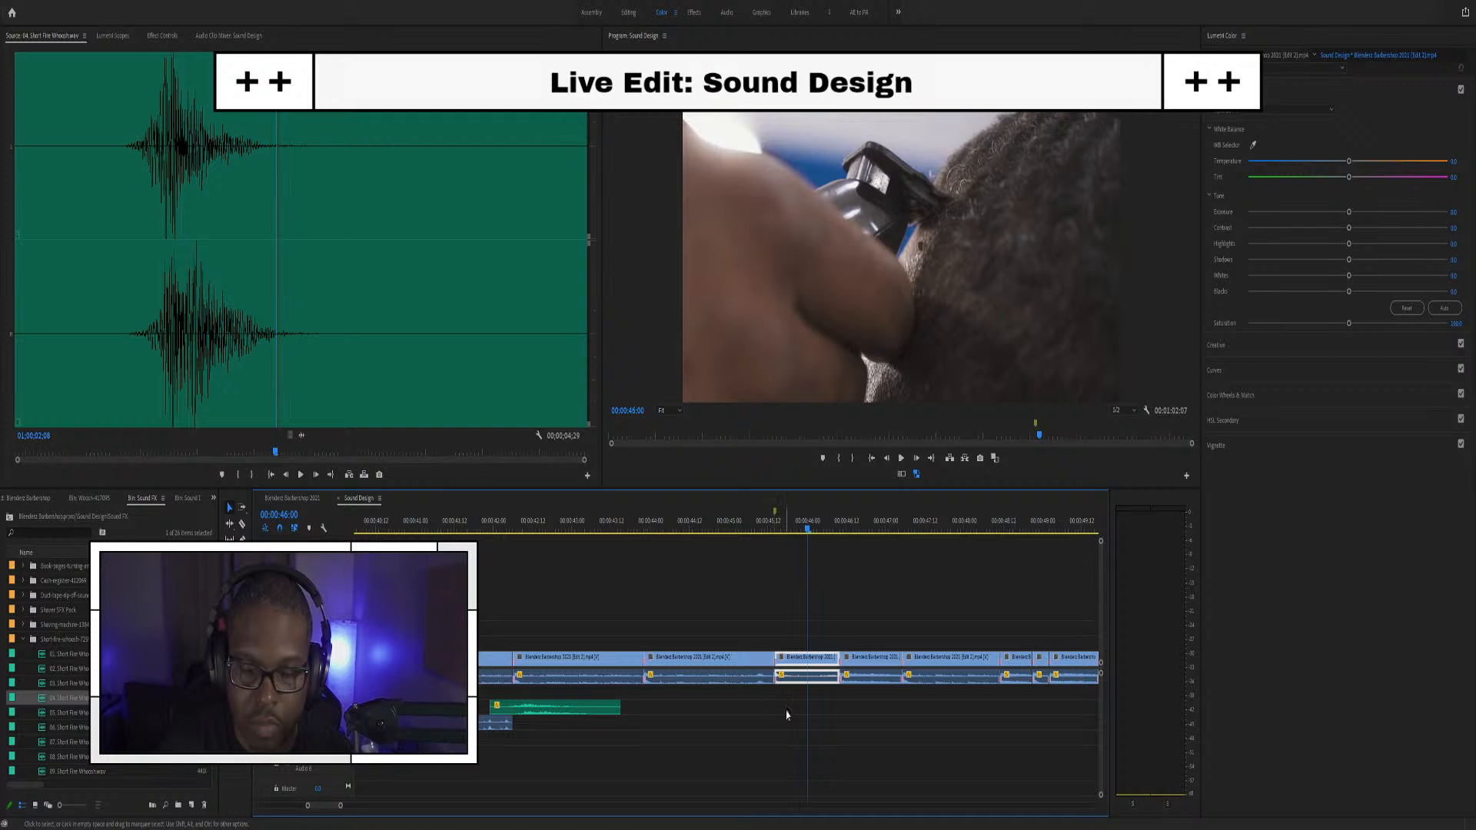
Close the whoosh folder, open the Shaver SFX Pack folder, and preview shaver sounds 1, 3 and 4
scroll(778, 721, down, 1)
click(23, 639)
click(23, 610)
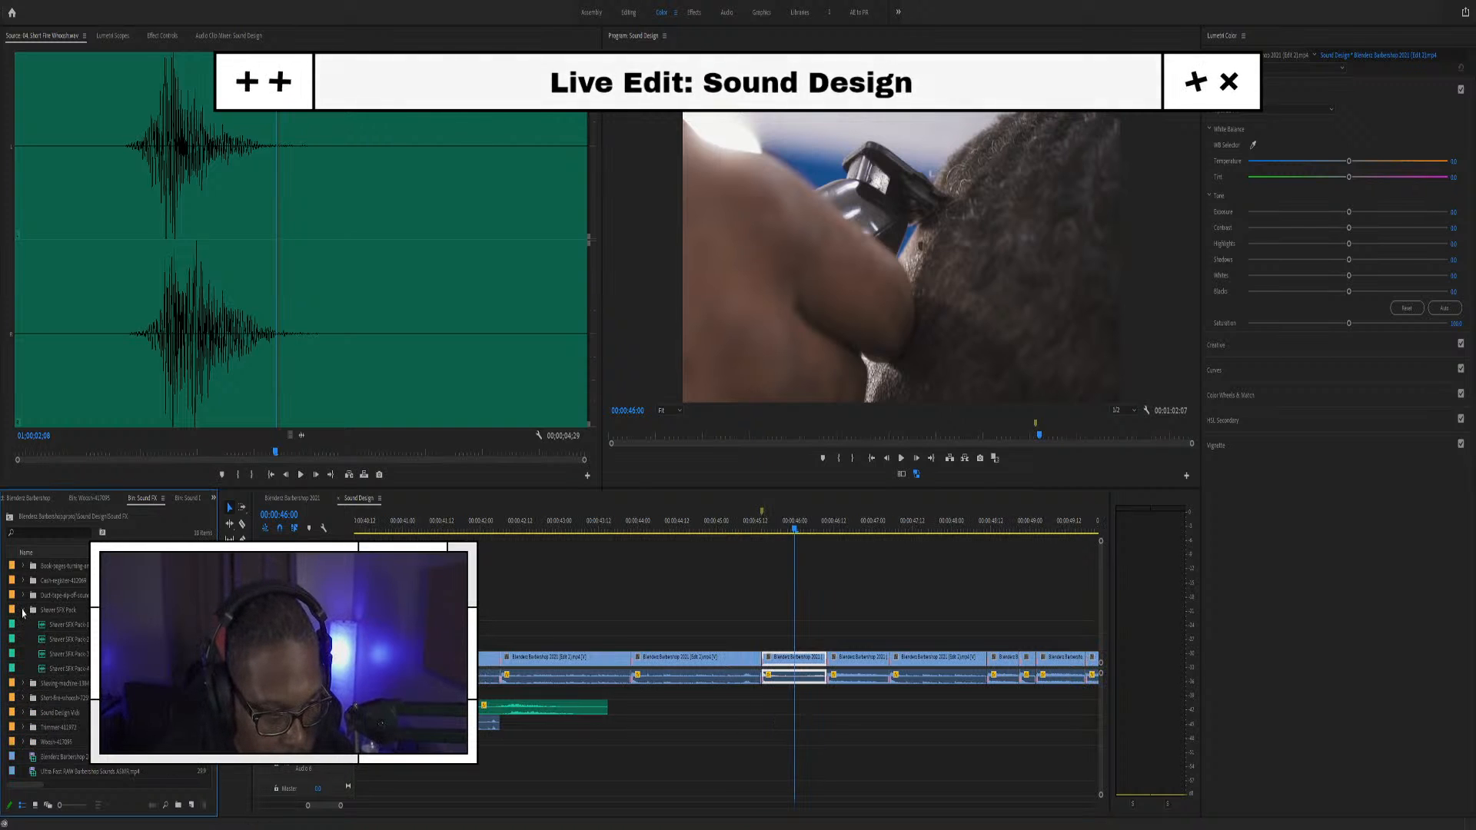
double_click(43, 629)
key(space)
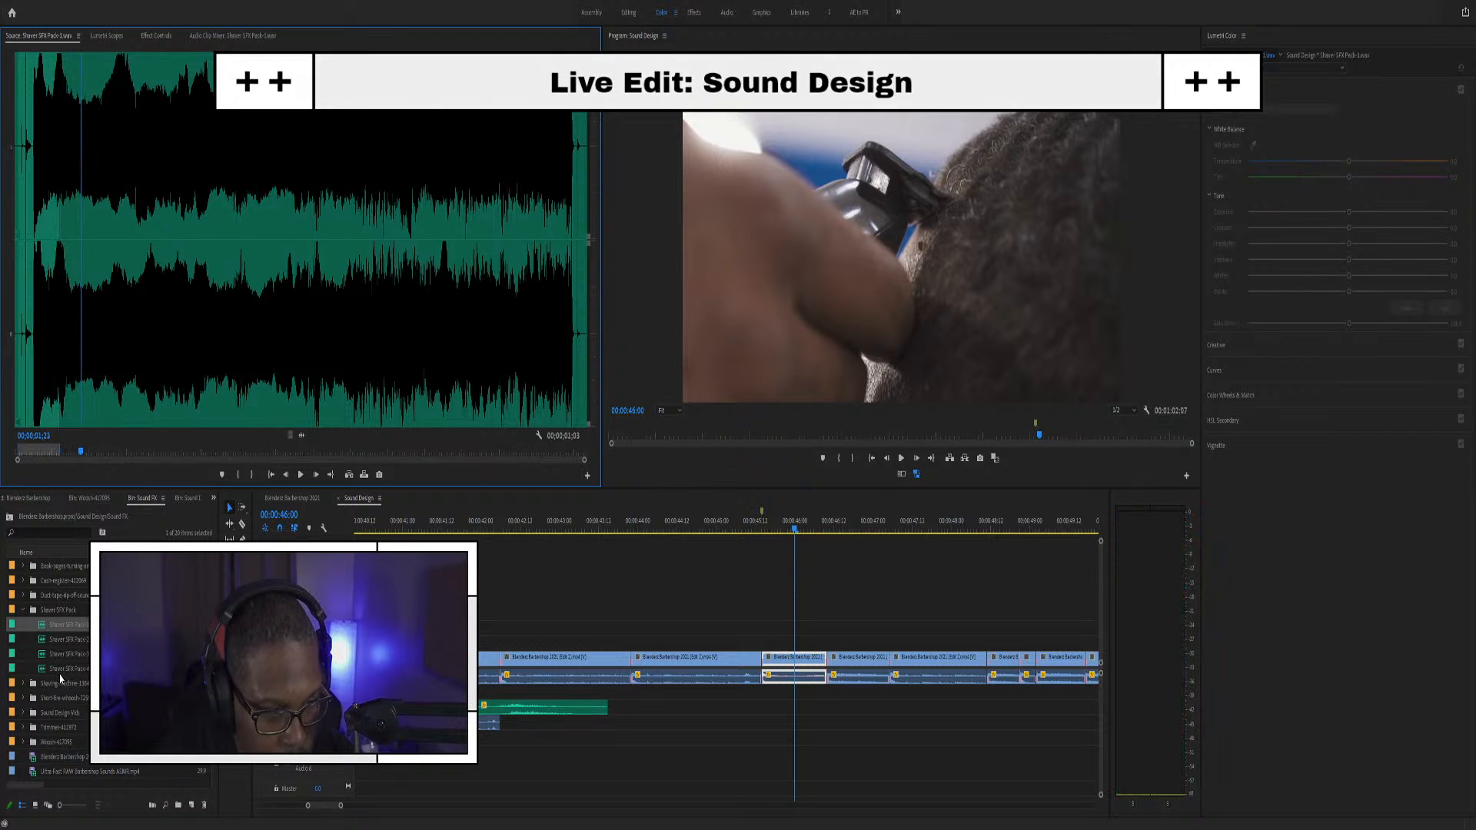
double_click(45, 655)
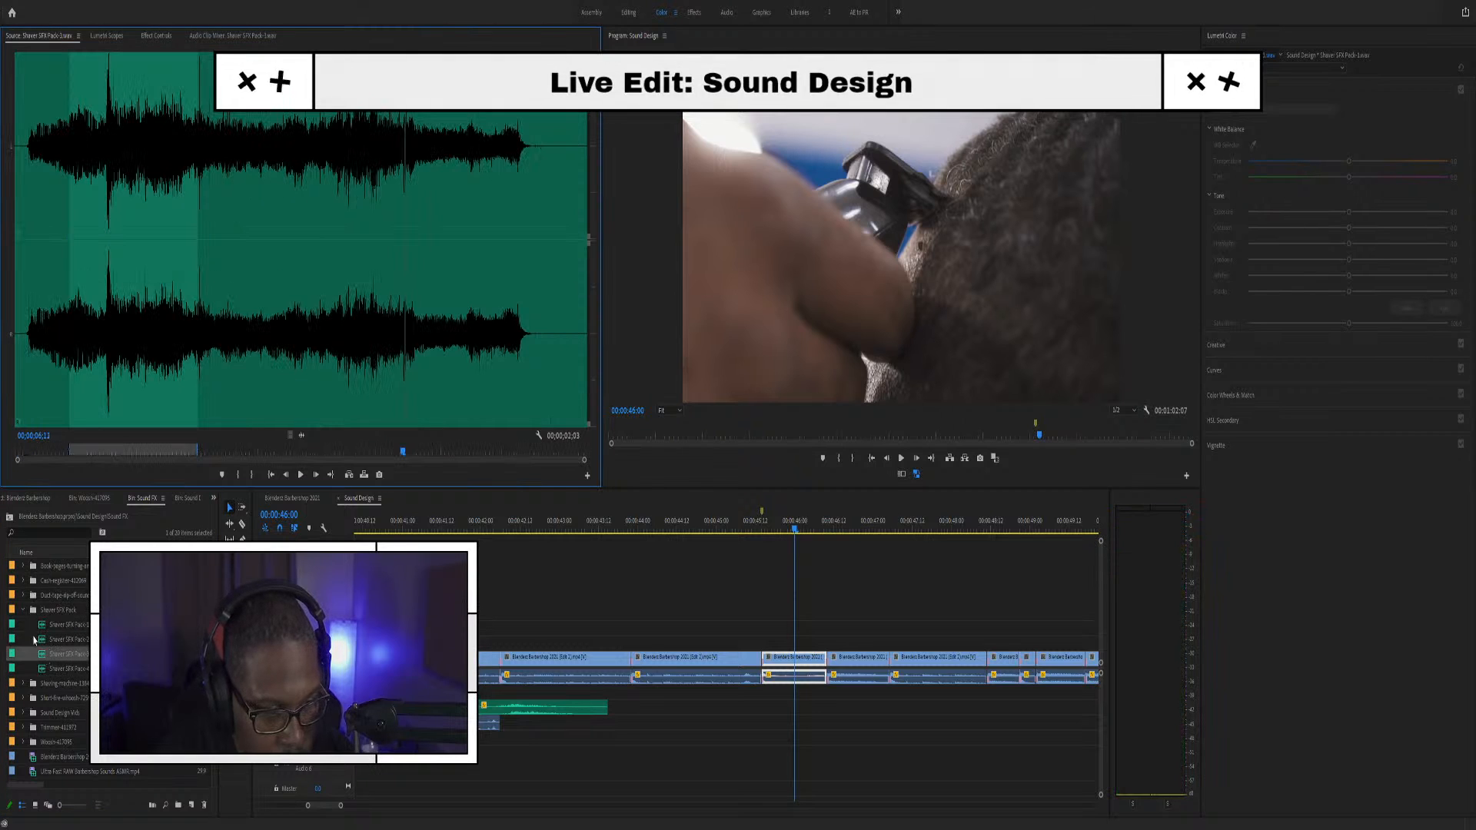
key(space)
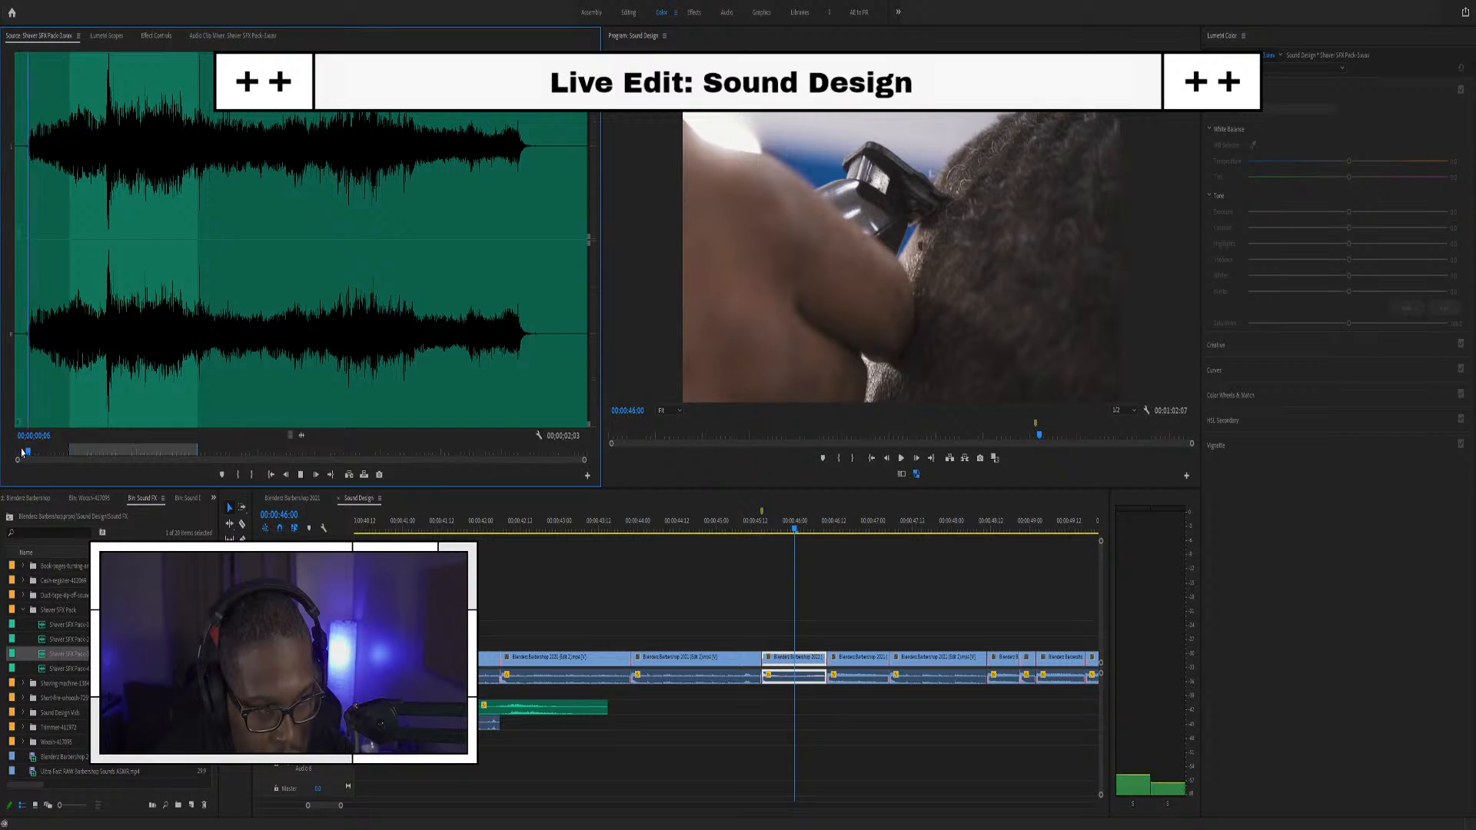
key(space)
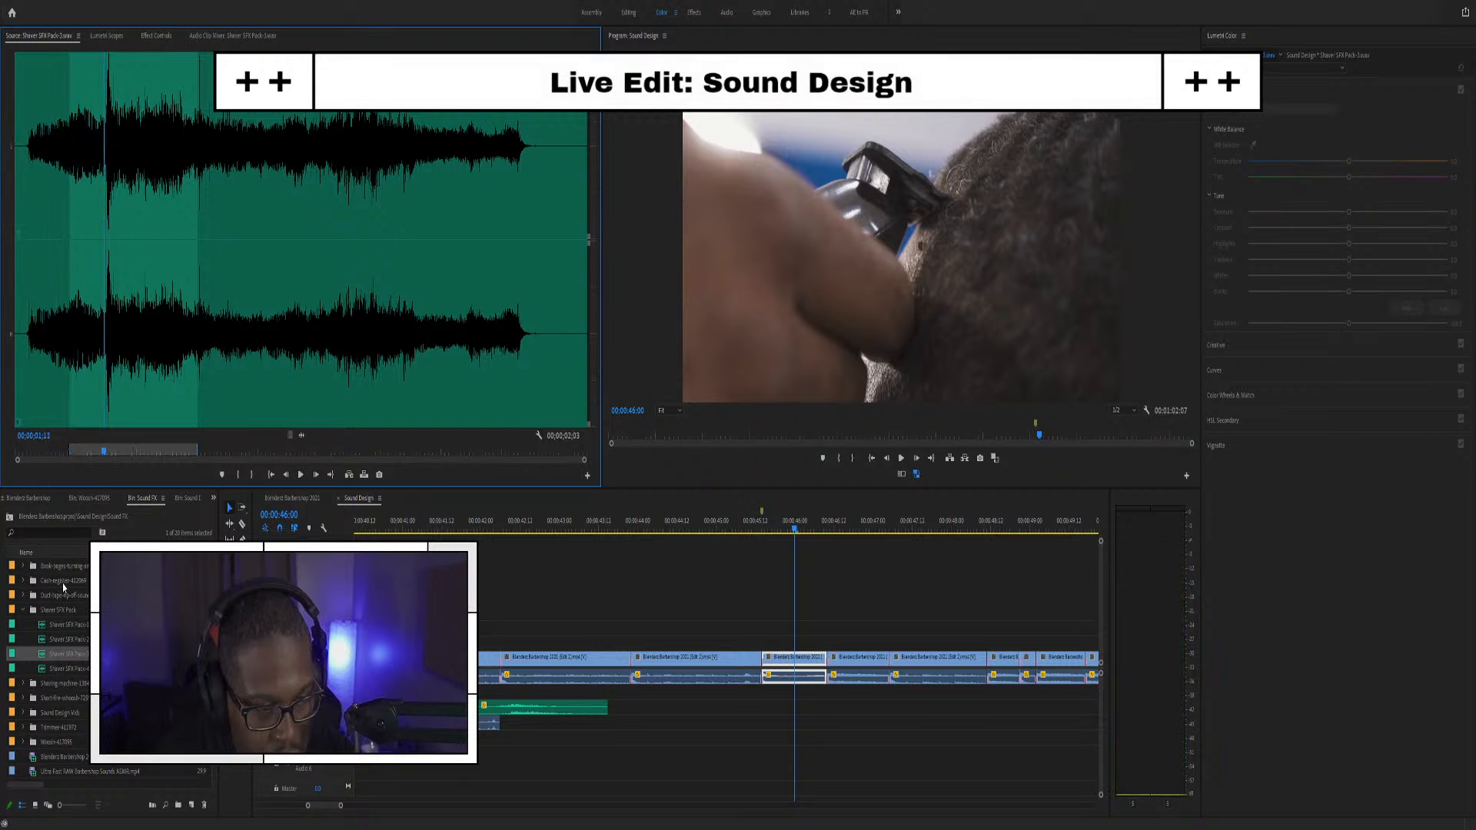
double_click(45, 669)
click(24, 454)
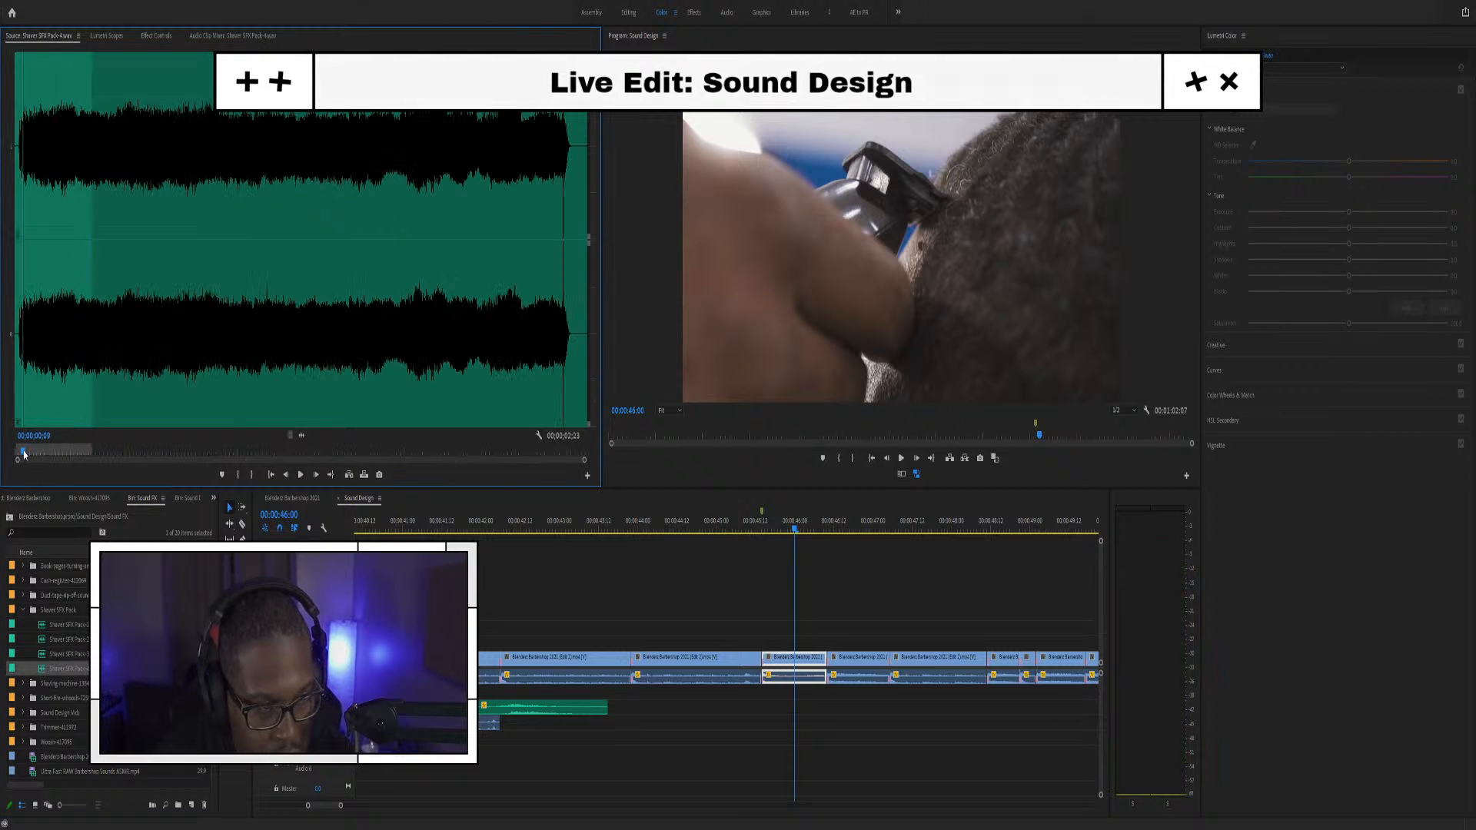
key(space)
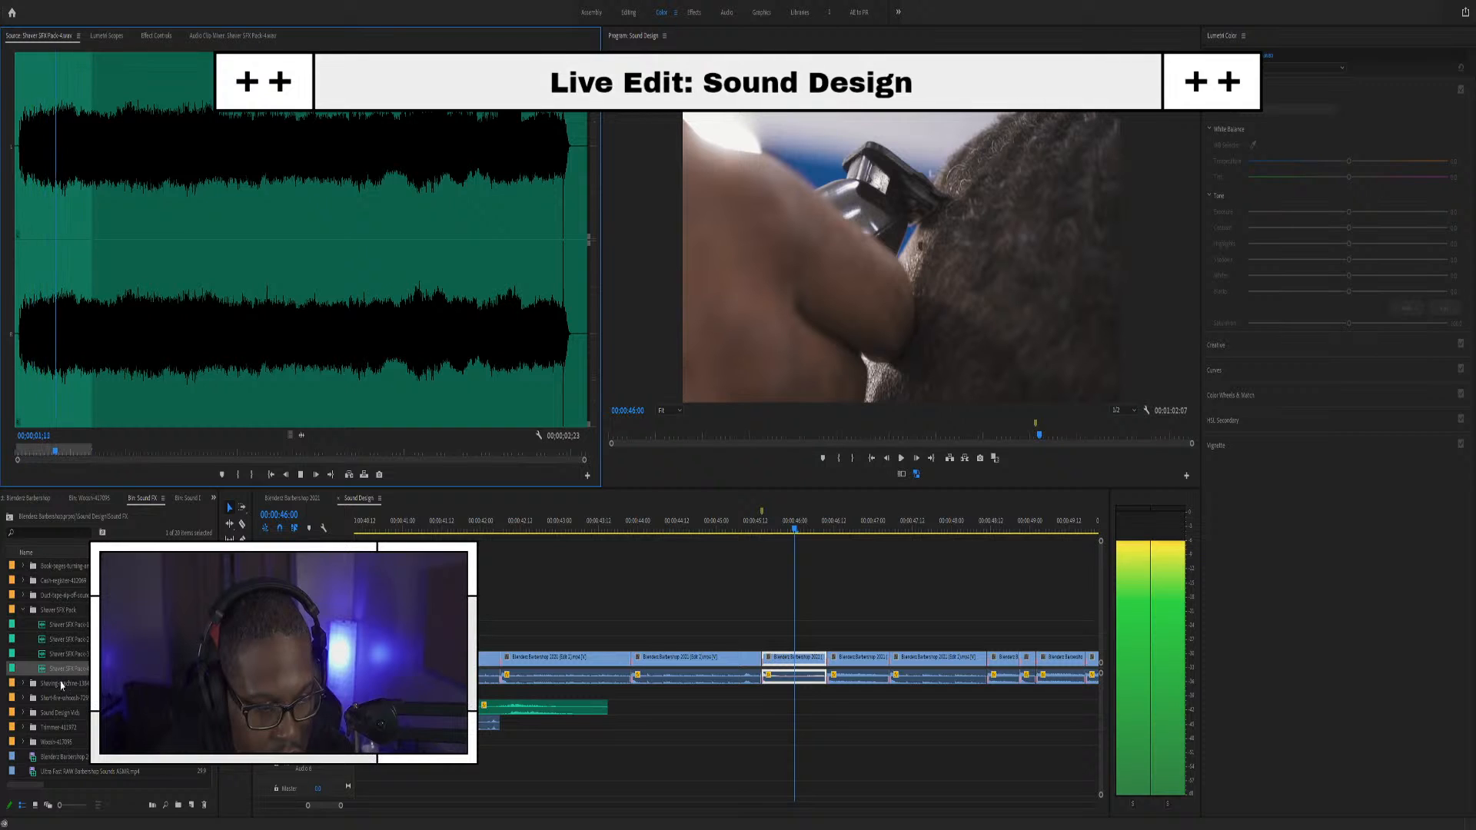
key(space)
Open the Trimmer sound folder and preview Trimmer 1
click(22, 727)
click(49, 743)
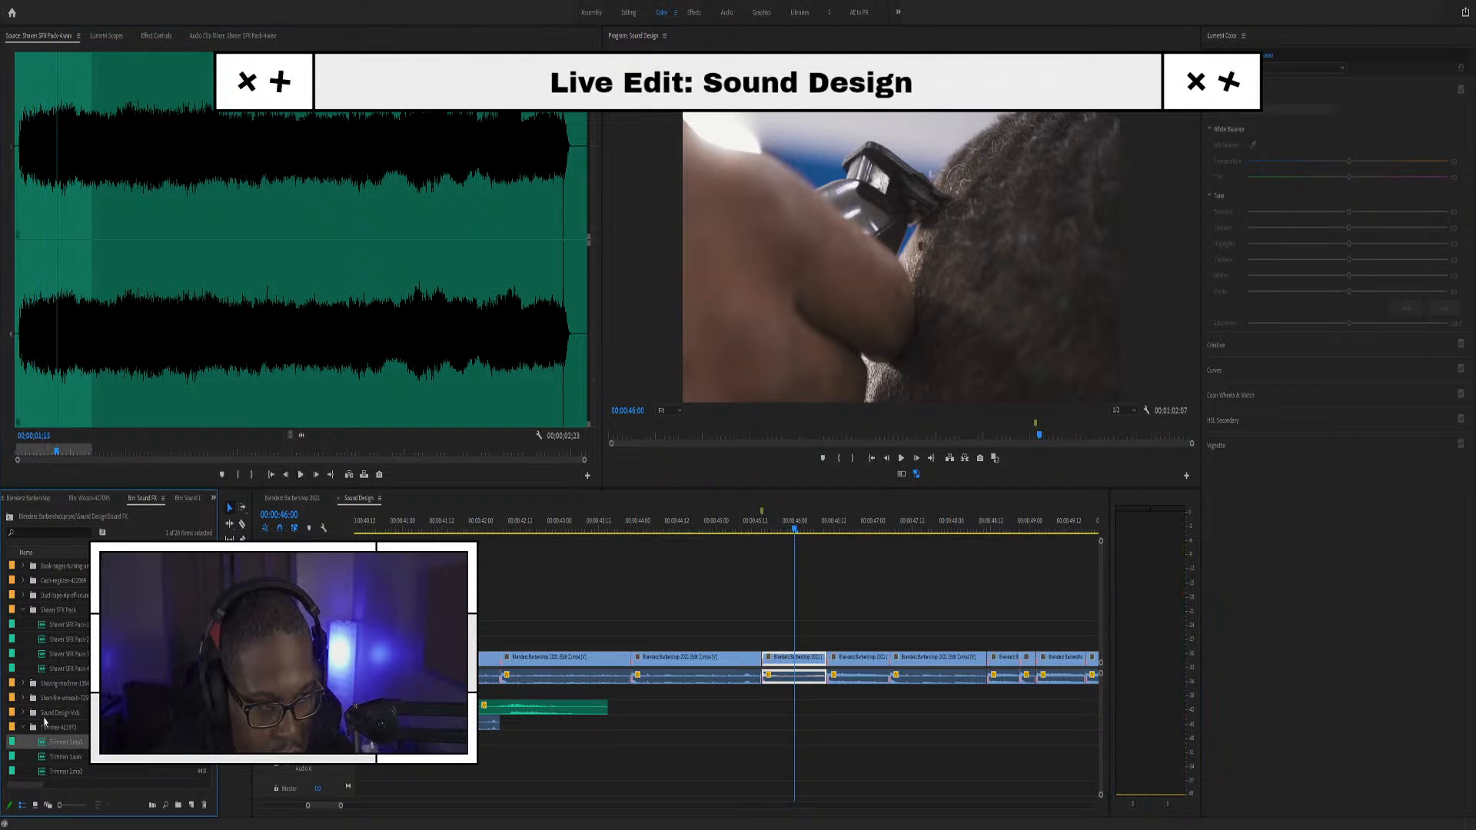
double_click(40, 747)
key(space)
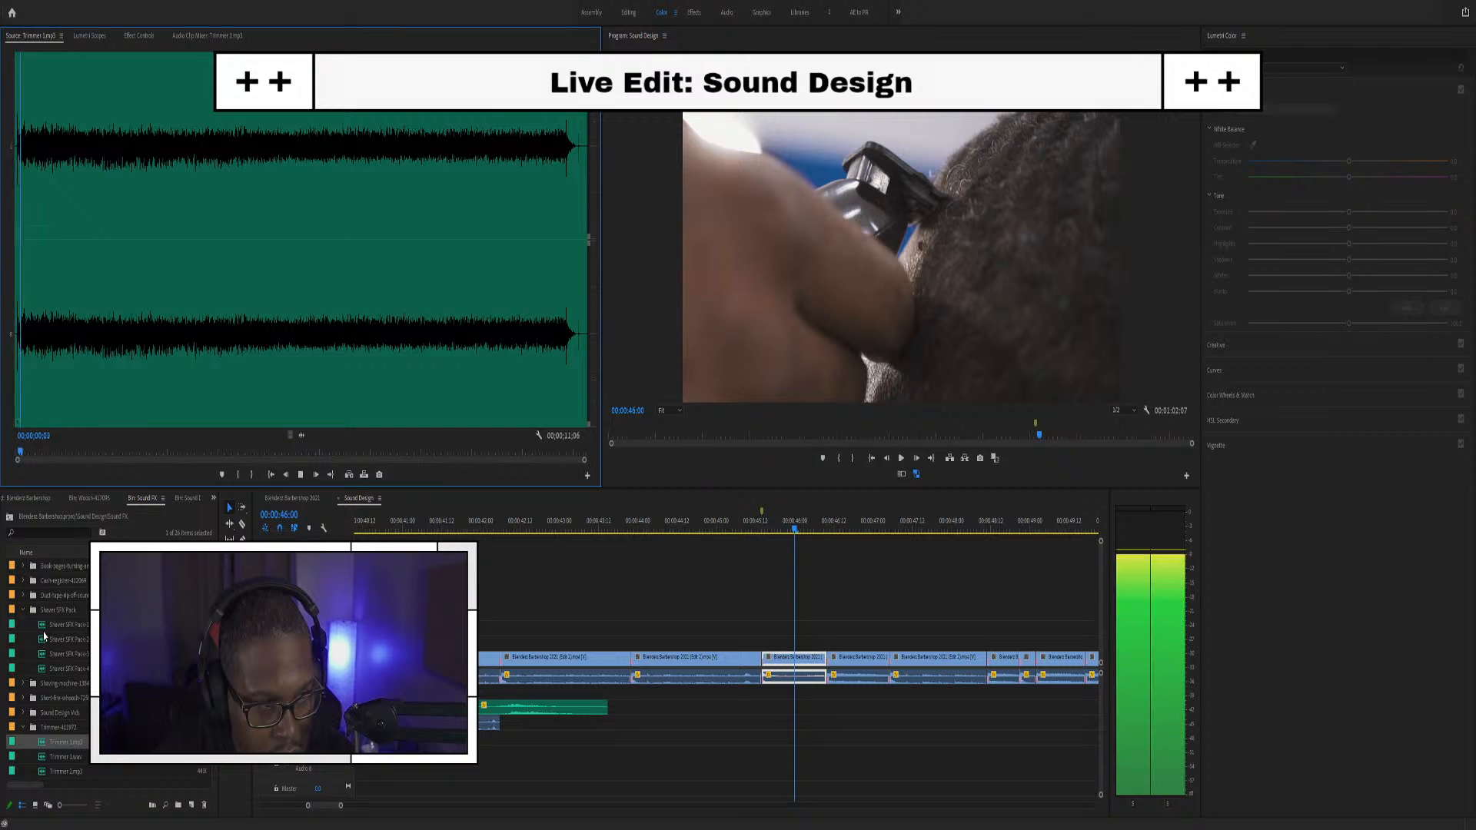
Mark Trimmer 1's out point at 00:00:01:29, place it under the clipper shot's opening cut at about 45 seconds, and save the project
click(114, 454)
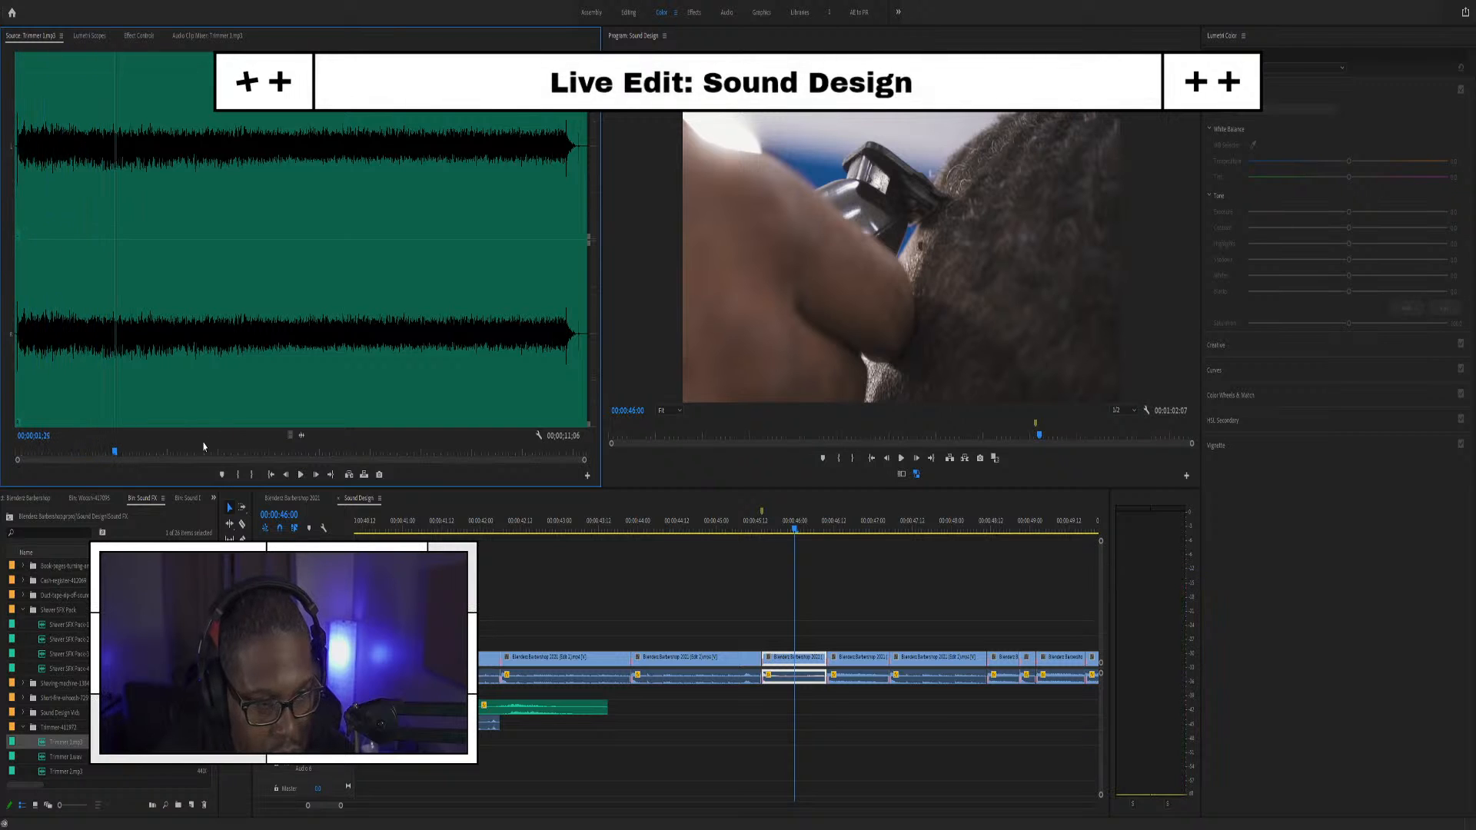
key(o)
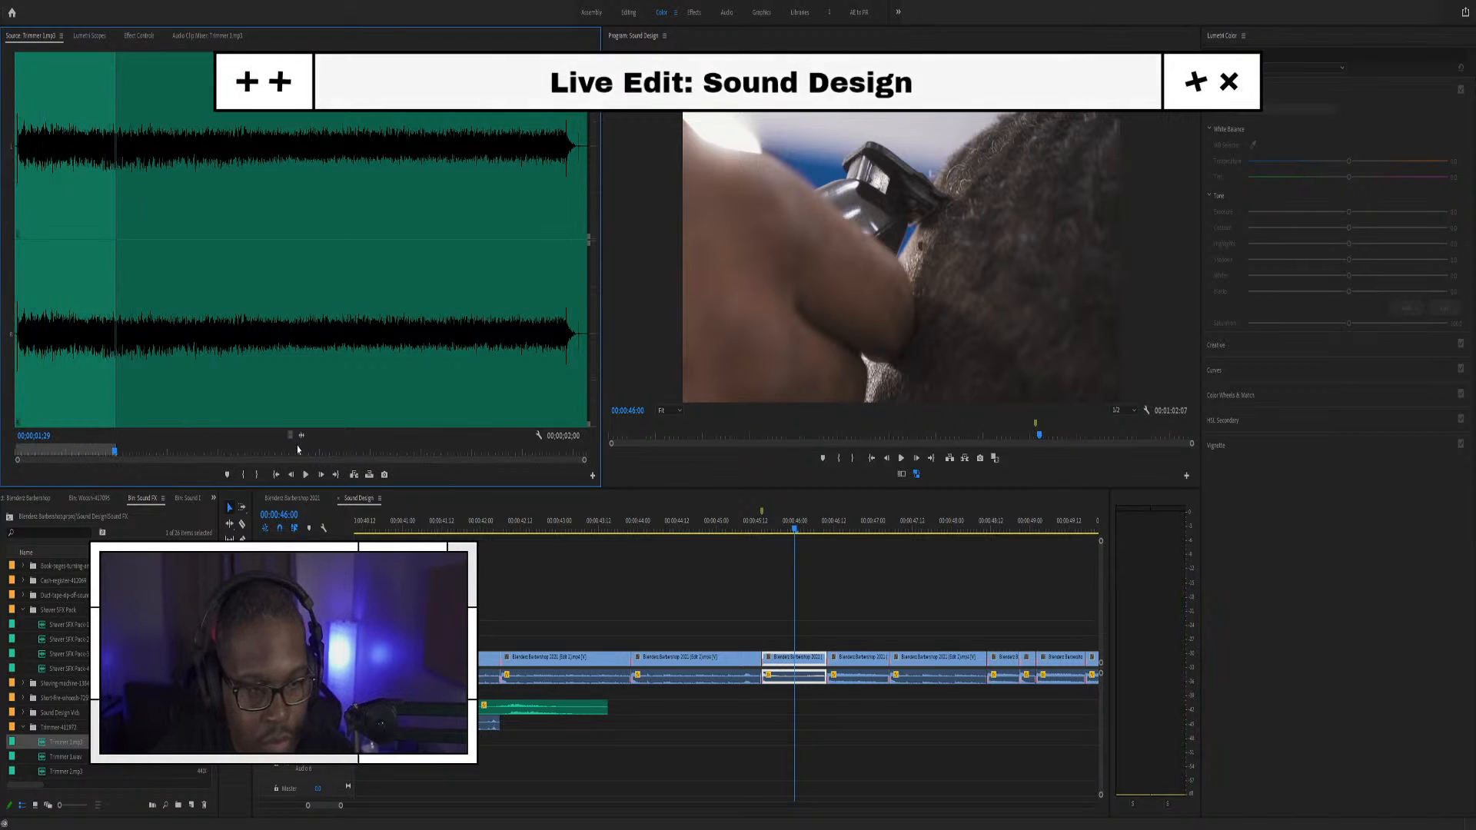
drag(691, 659, 765, 712)
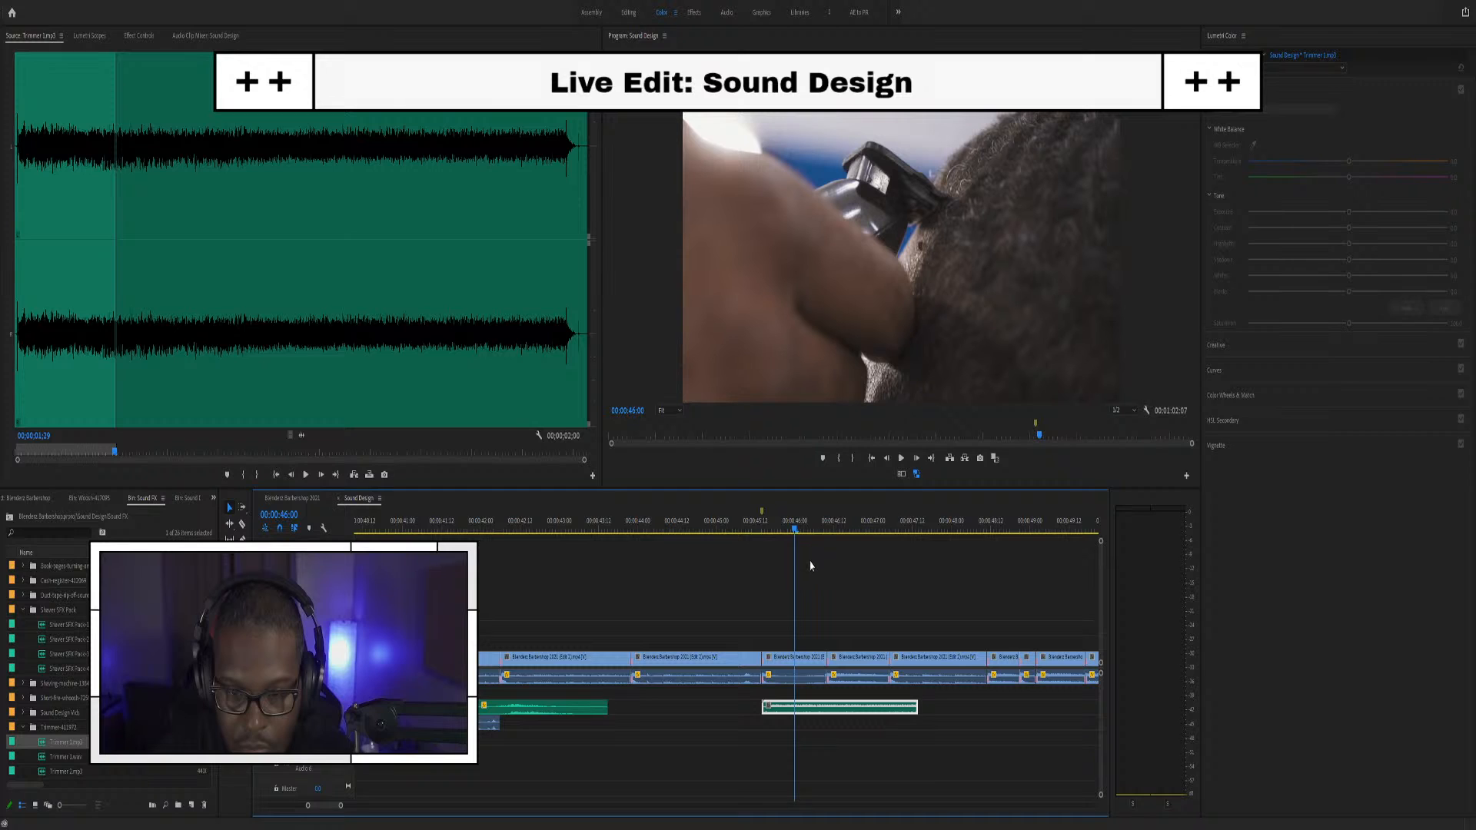
key(ctrl+s)
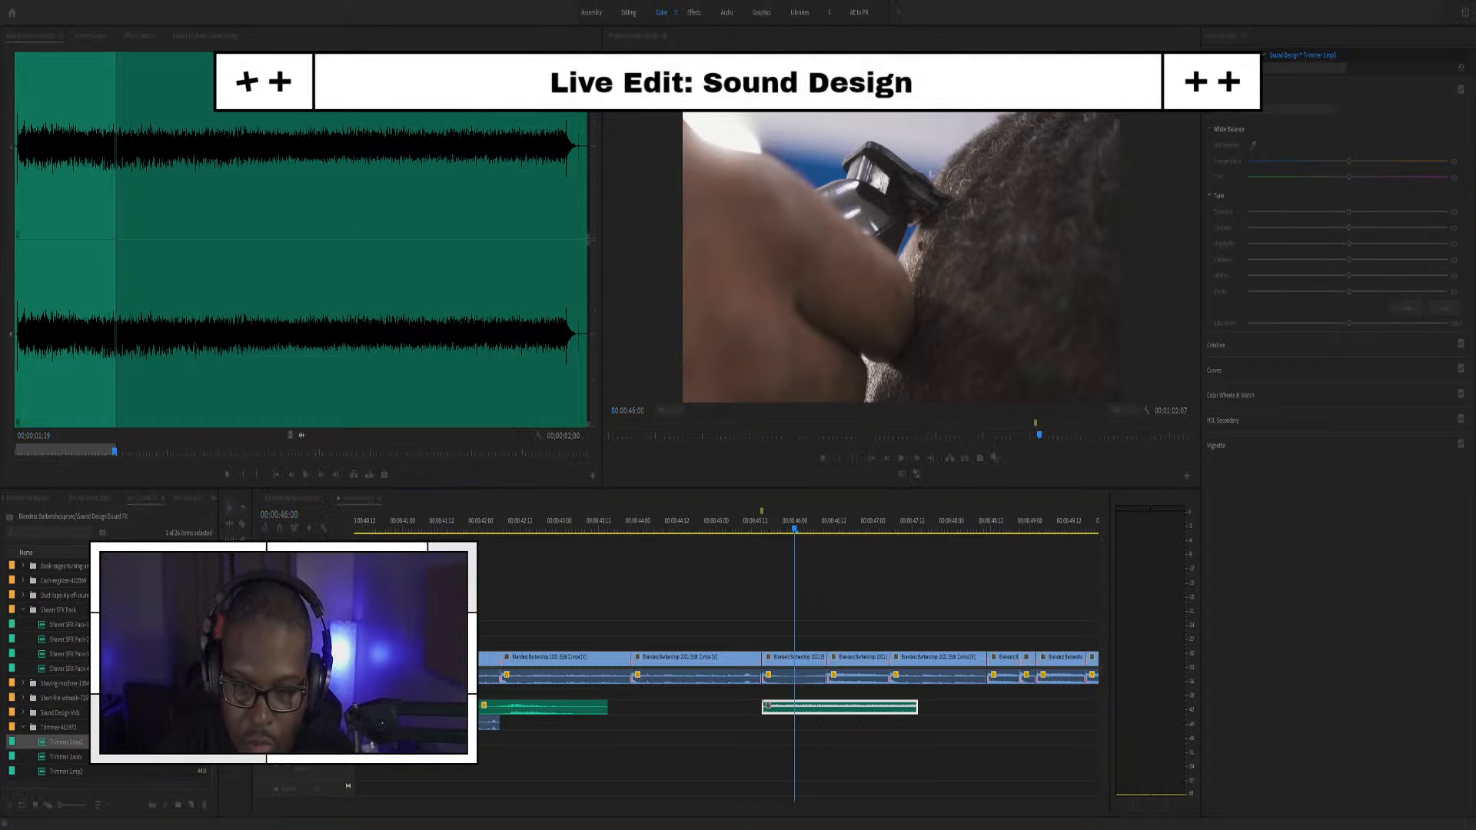
Play back the trimmer sound under the clipper shot and extend its clip's end to the cut just after 48 seconds
click(709, 520)
key(space)
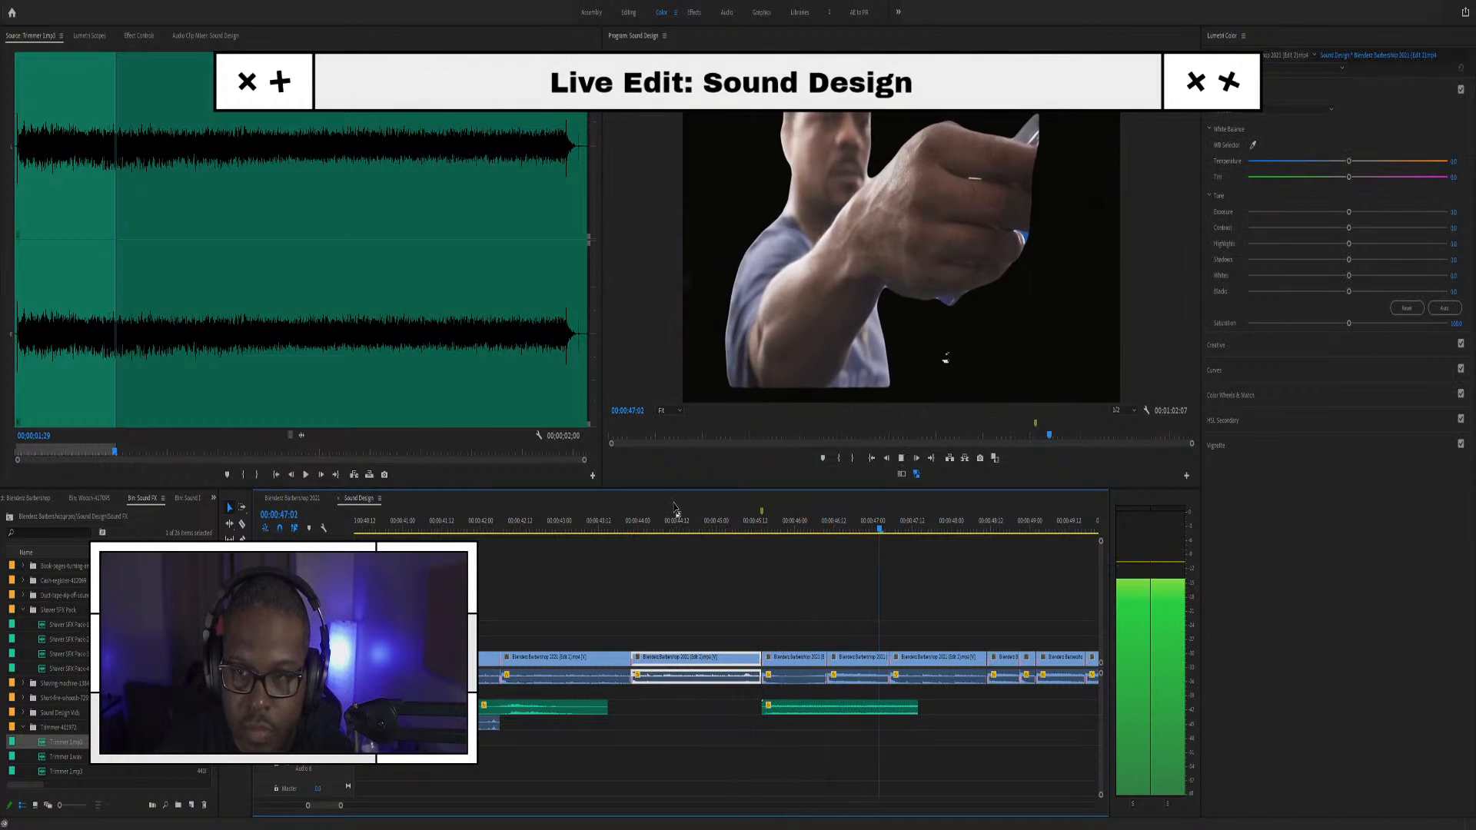
key(space)
scroll(912, 722, down, 2)
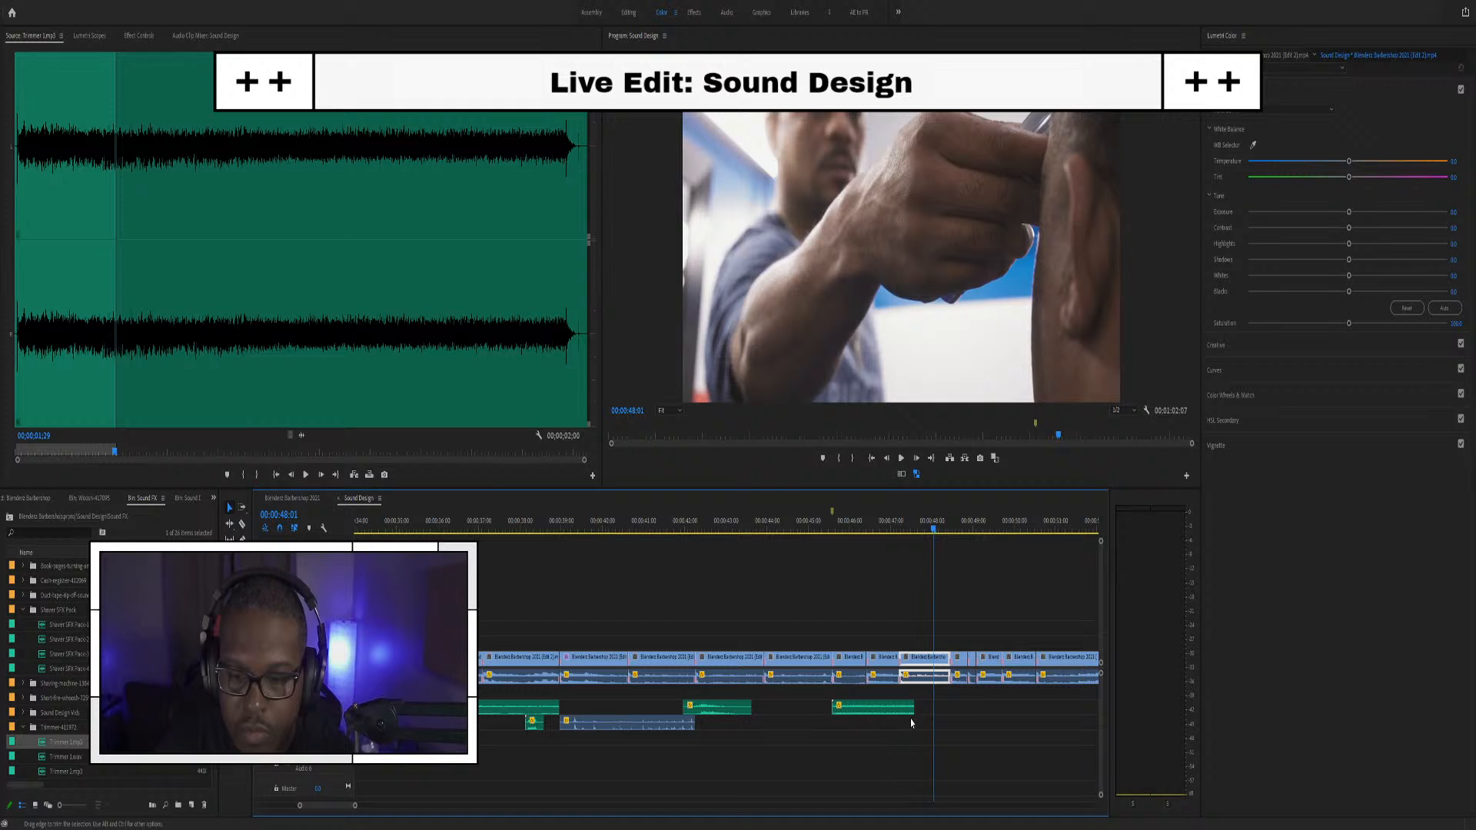
drag(910, 706, 964, 706)
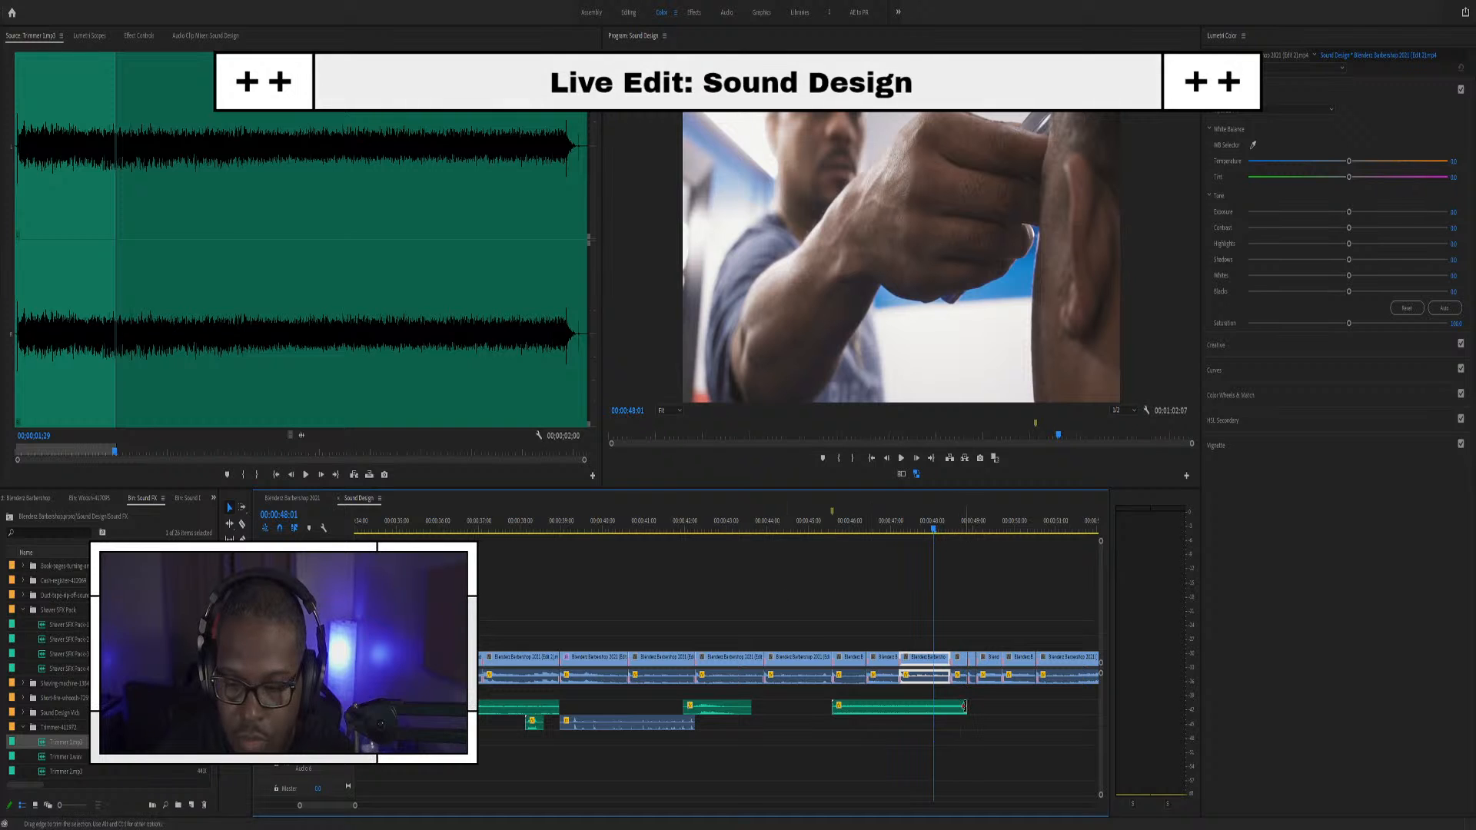
drag(965, 706, 950, 705)
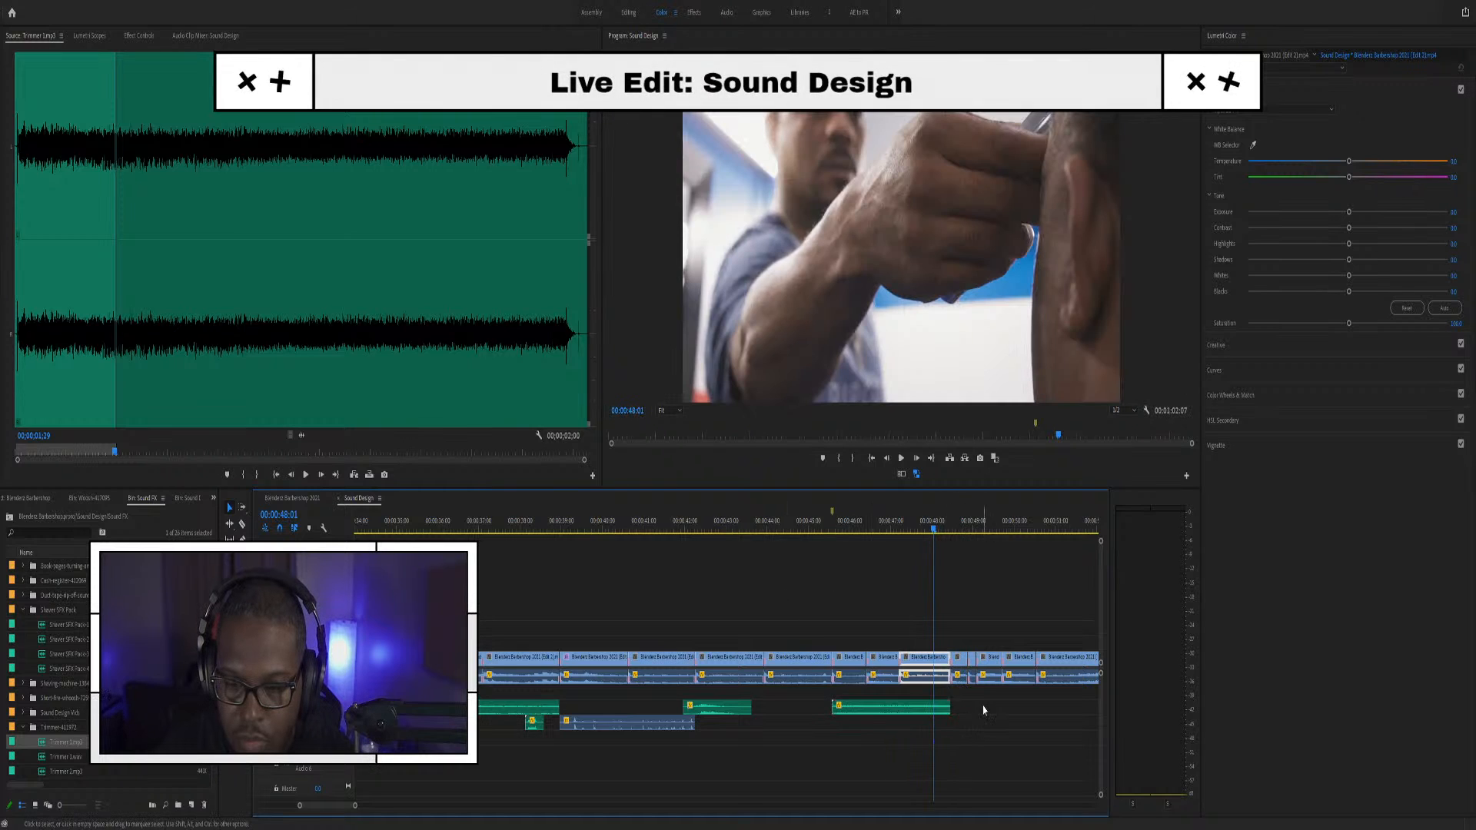
Play back the sequence from 00:00:45:12 through the extended trimmer sound to the CHOPPING title at 00:00:51:01
scroll(674, 588, down, 4)
click(662, 528)
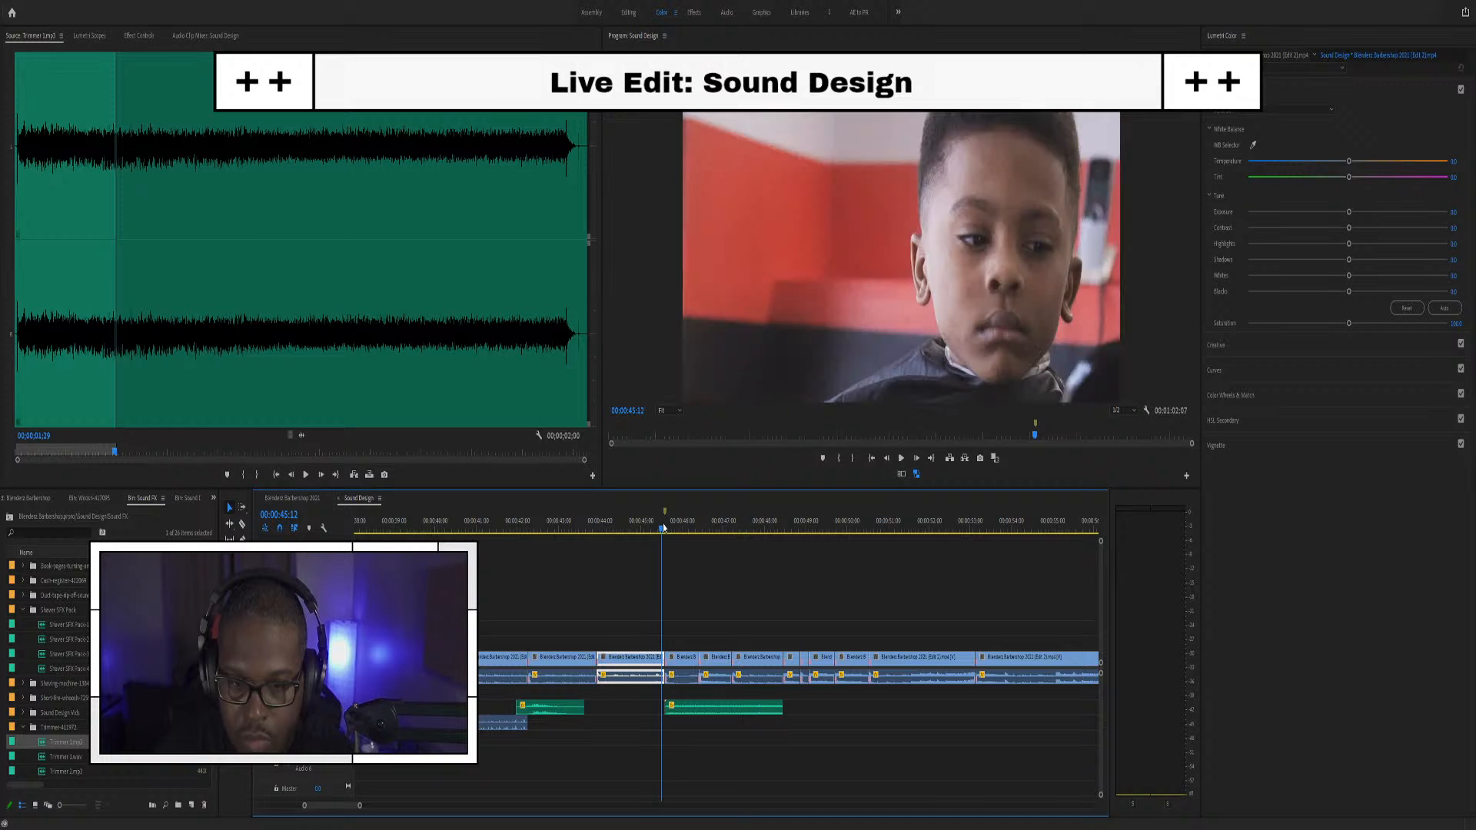
key(space)
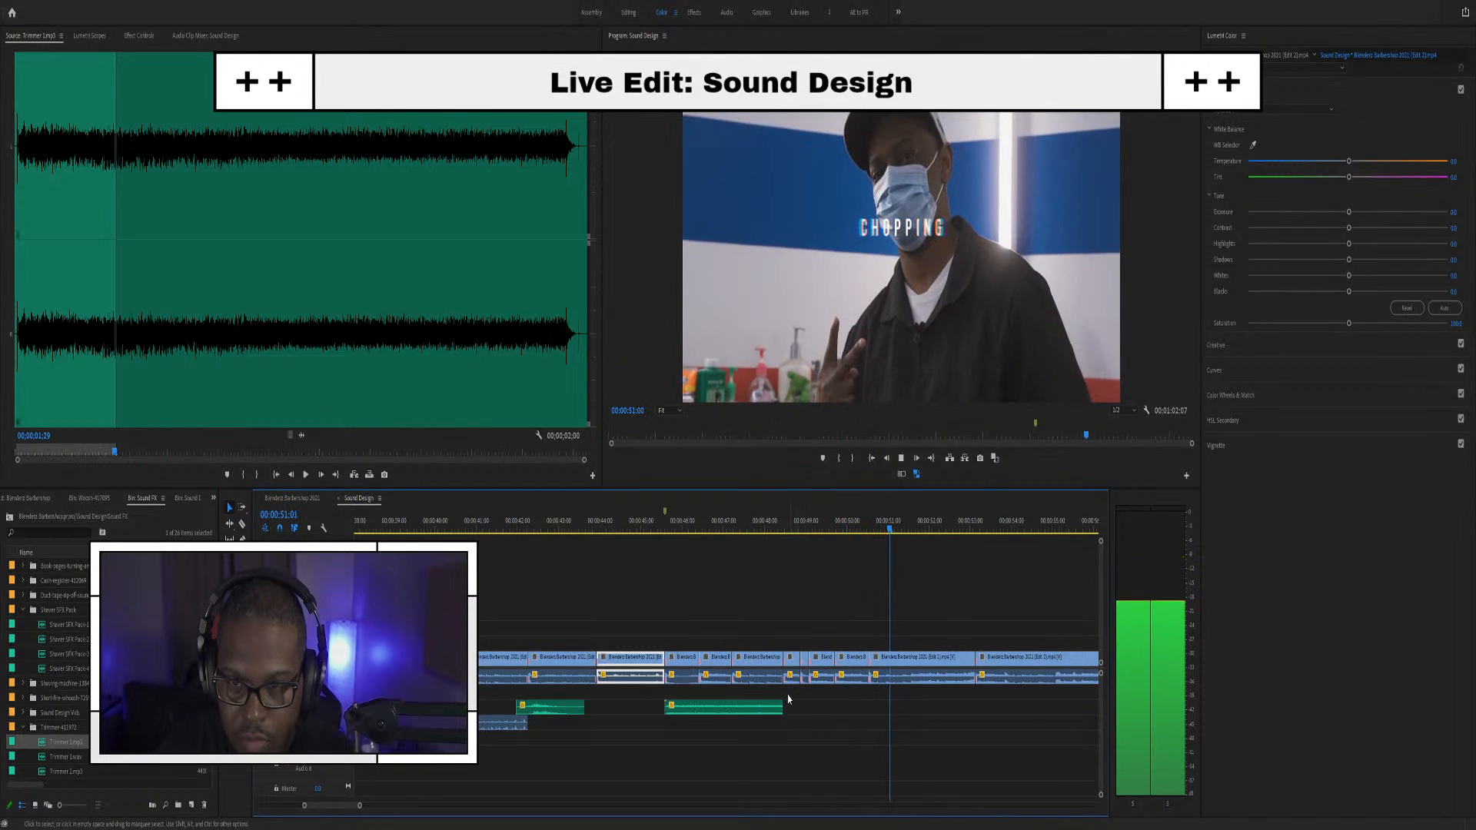
key(space)
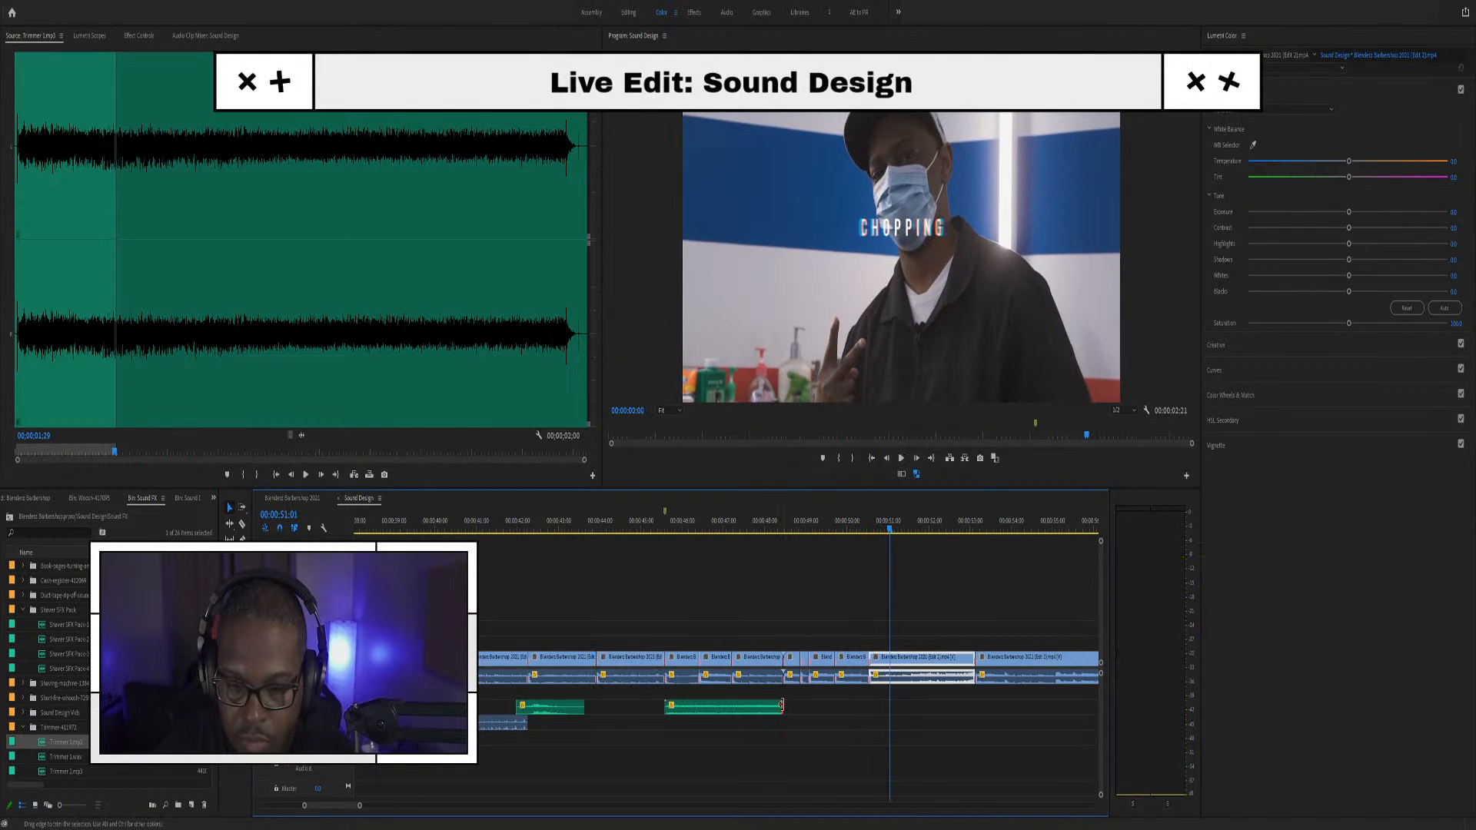
Copy the trimmer clip directly after the first one and extend the copy to the cut before the closing title shot
drag(743, 708, 832, 714)
scroll(827, 712, up, 5)
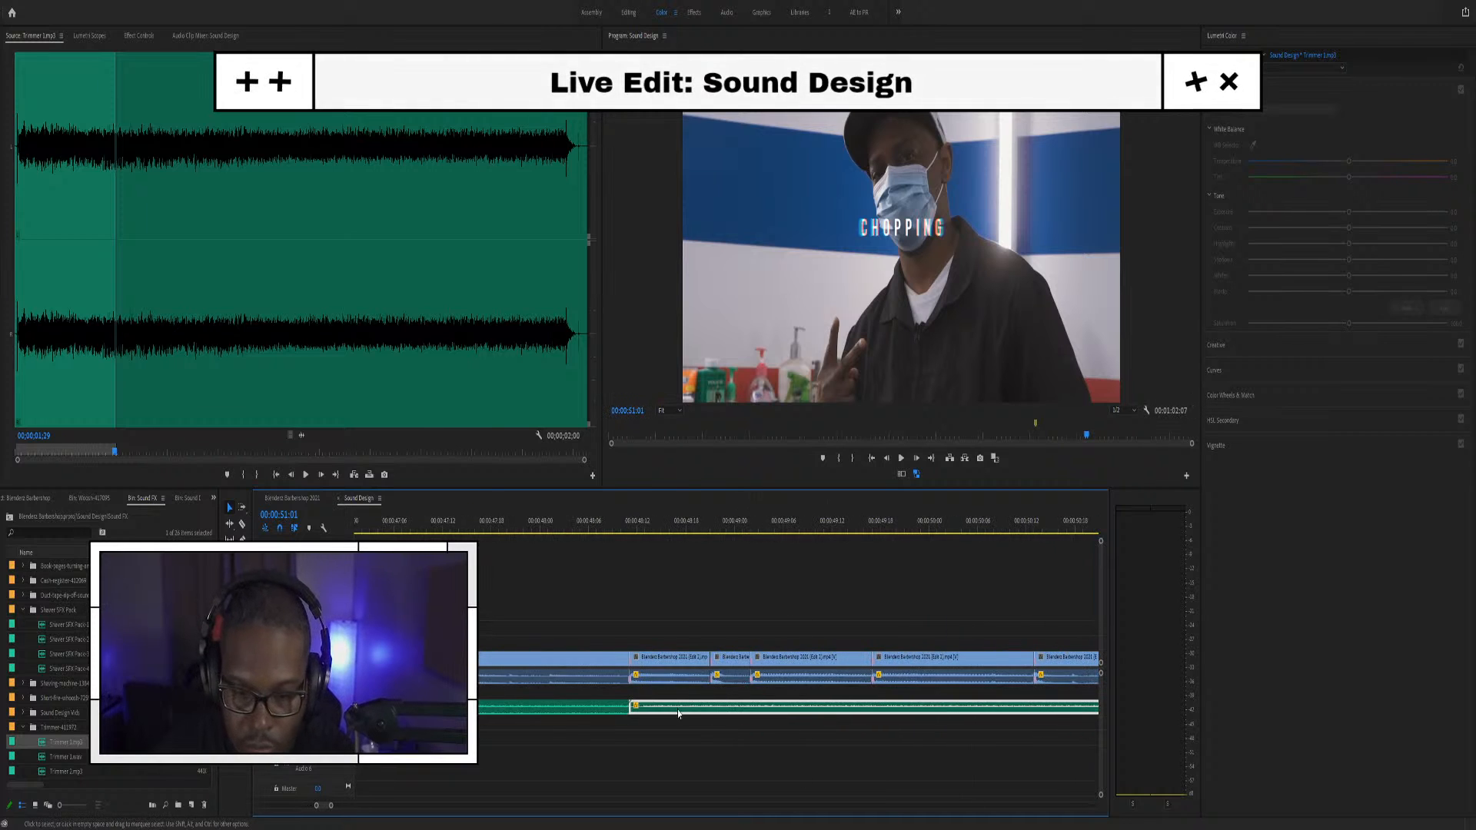
drag(649, 708, 656, 709)
scroll(784, 711, down, 5)
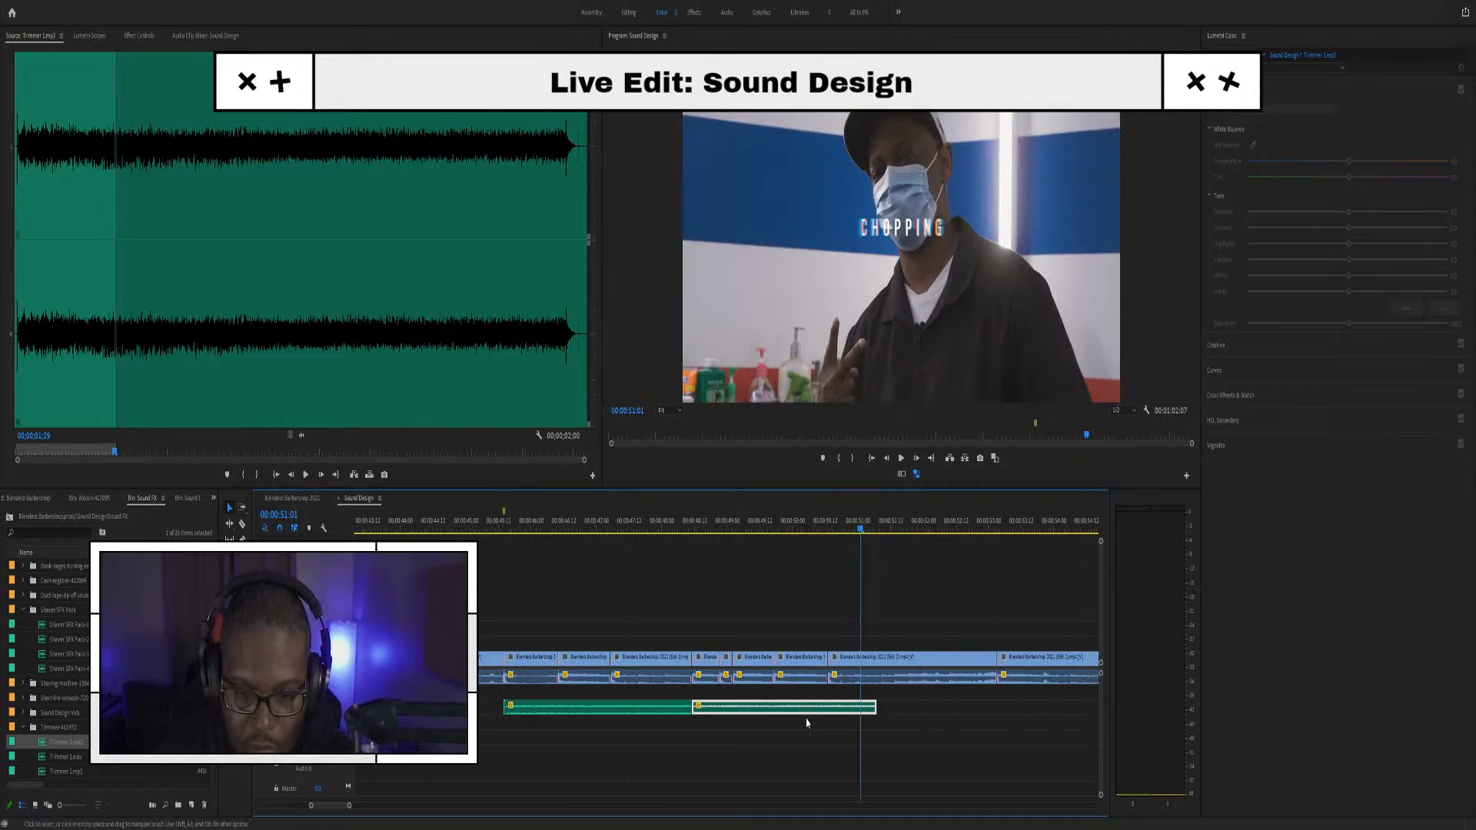
scroll(873, 711, down, 4)
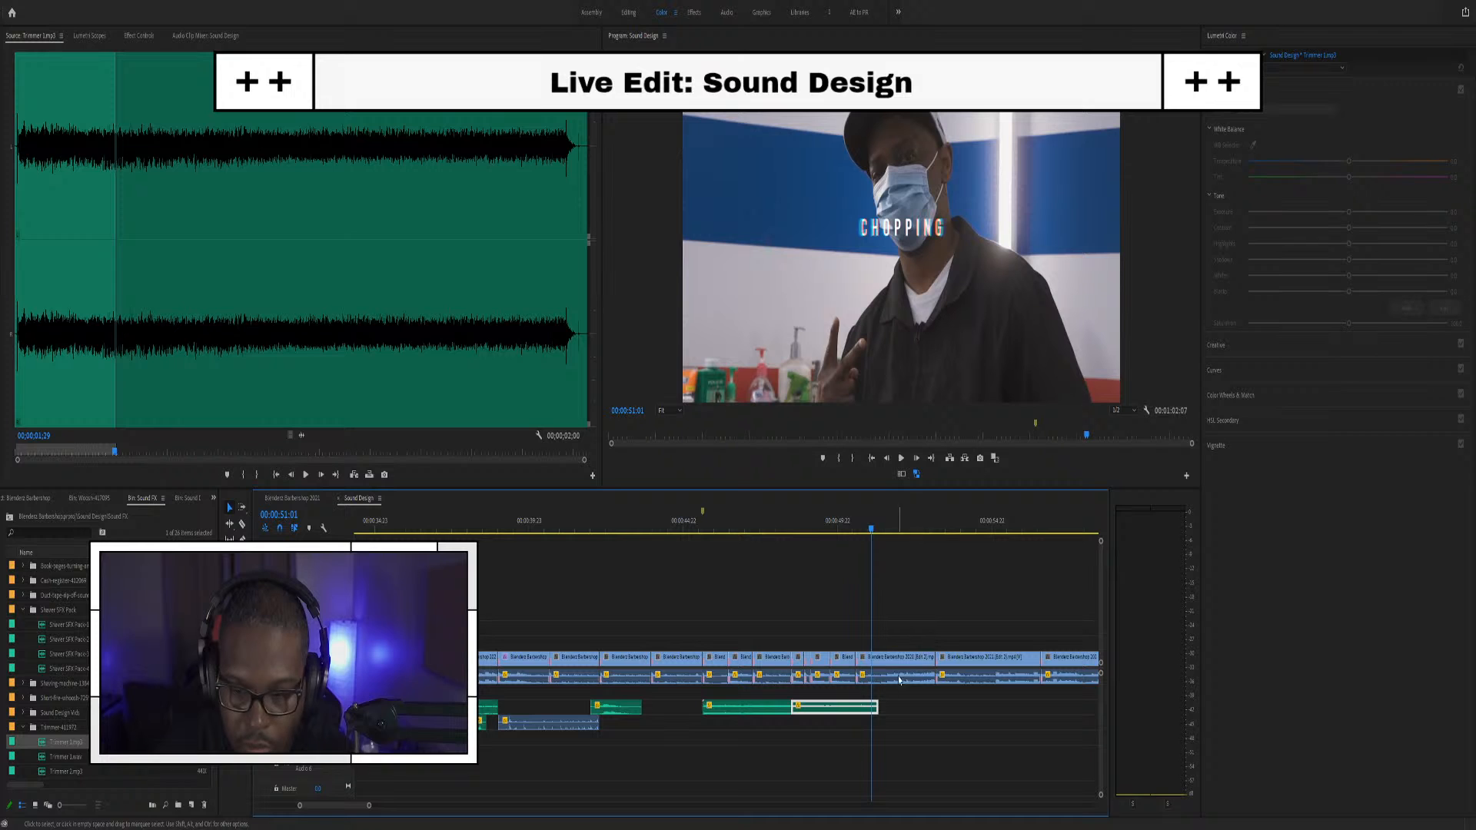
drag(875, 704, 1039, 704)
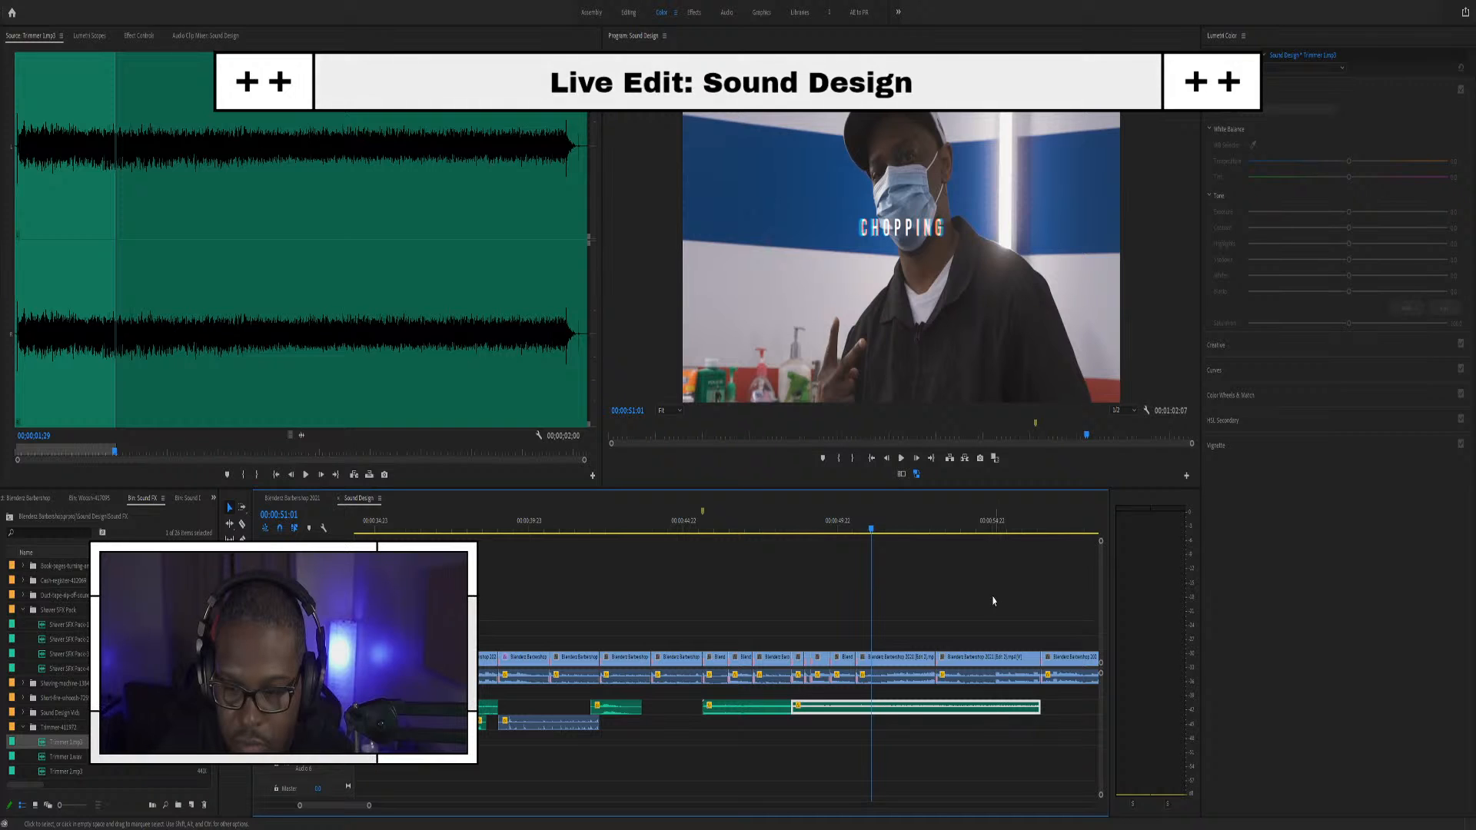
Add an audio transition at the end of the second trimmer clip and lengthen it to a fade-out of about two seconds
click(1027, 643)
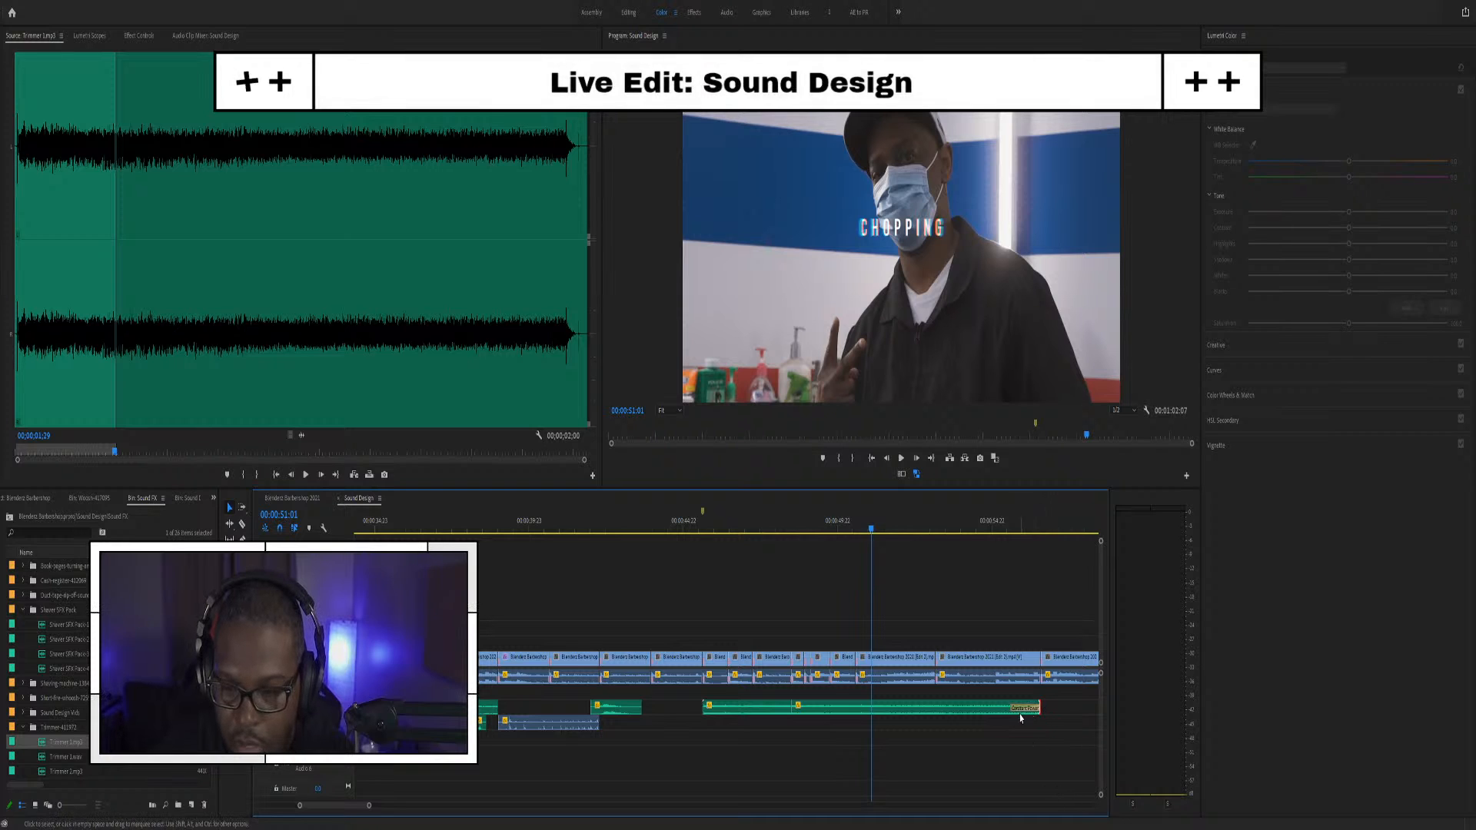
drag(1012, 707, 991, 708)
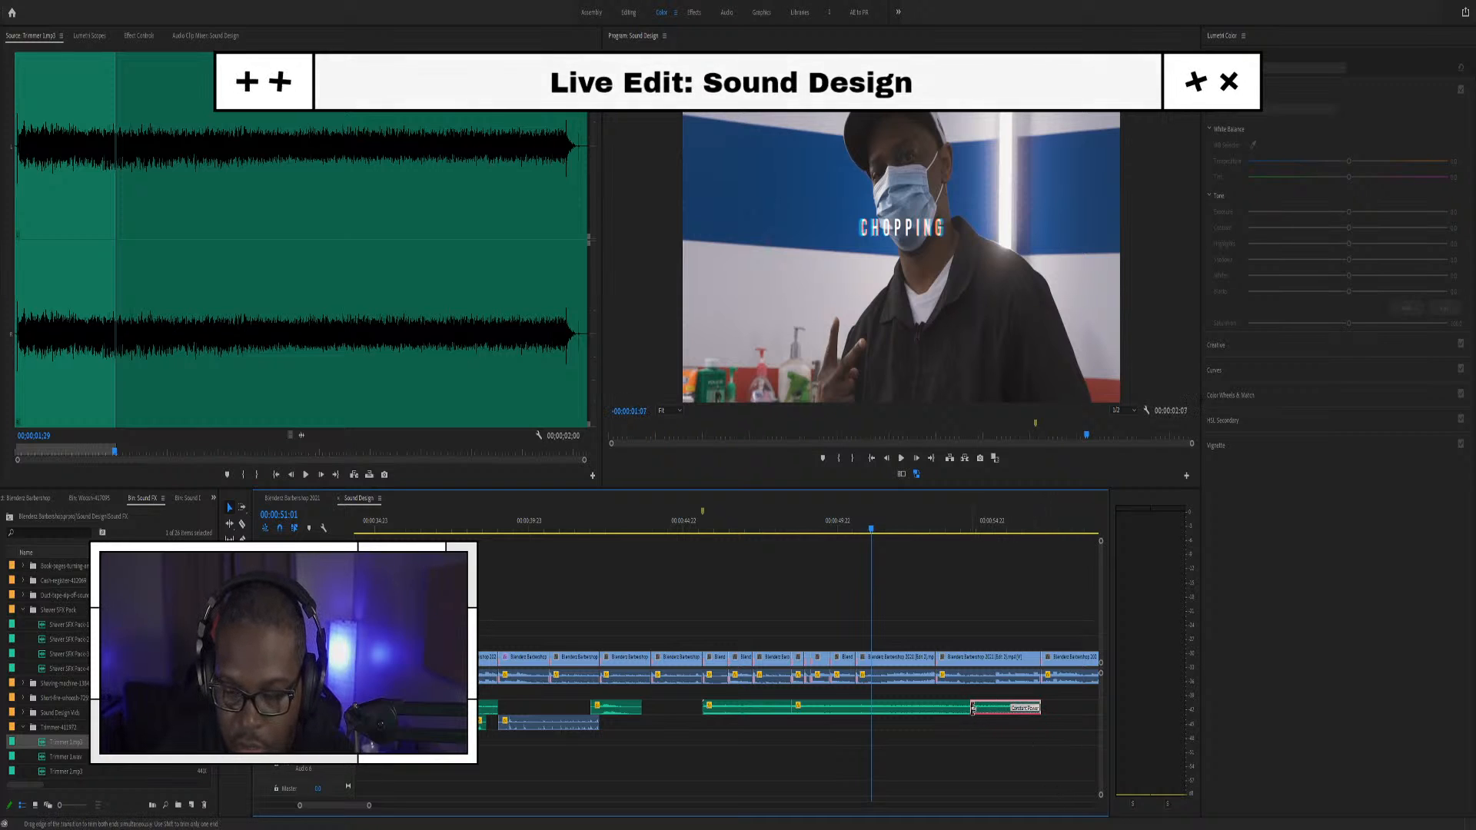
click(933, 707)
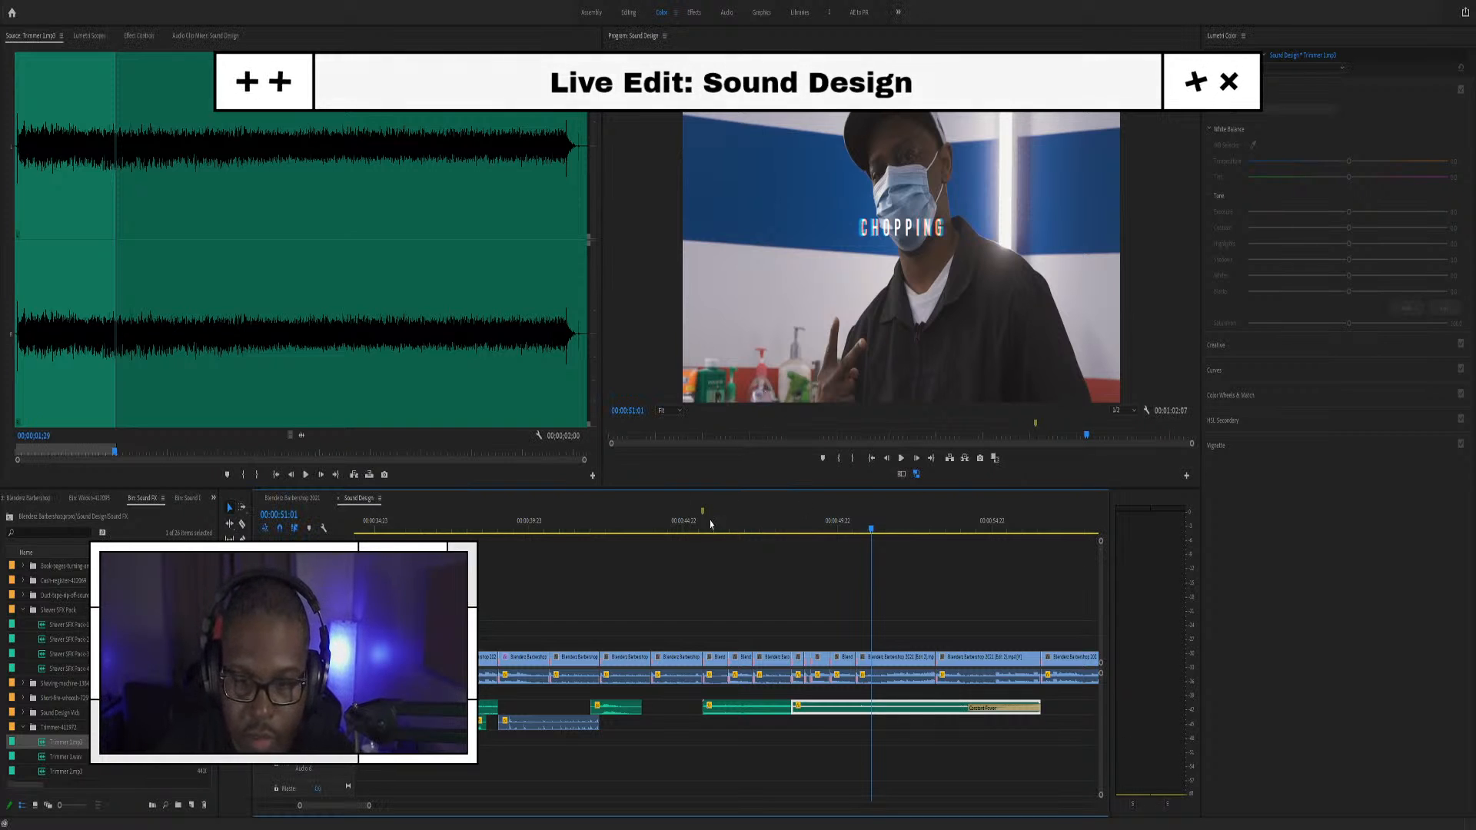
Play back the trimmer sound through to the closing title and delete the second trimmer clip with its fade-out
click(684, 529)
key(space)
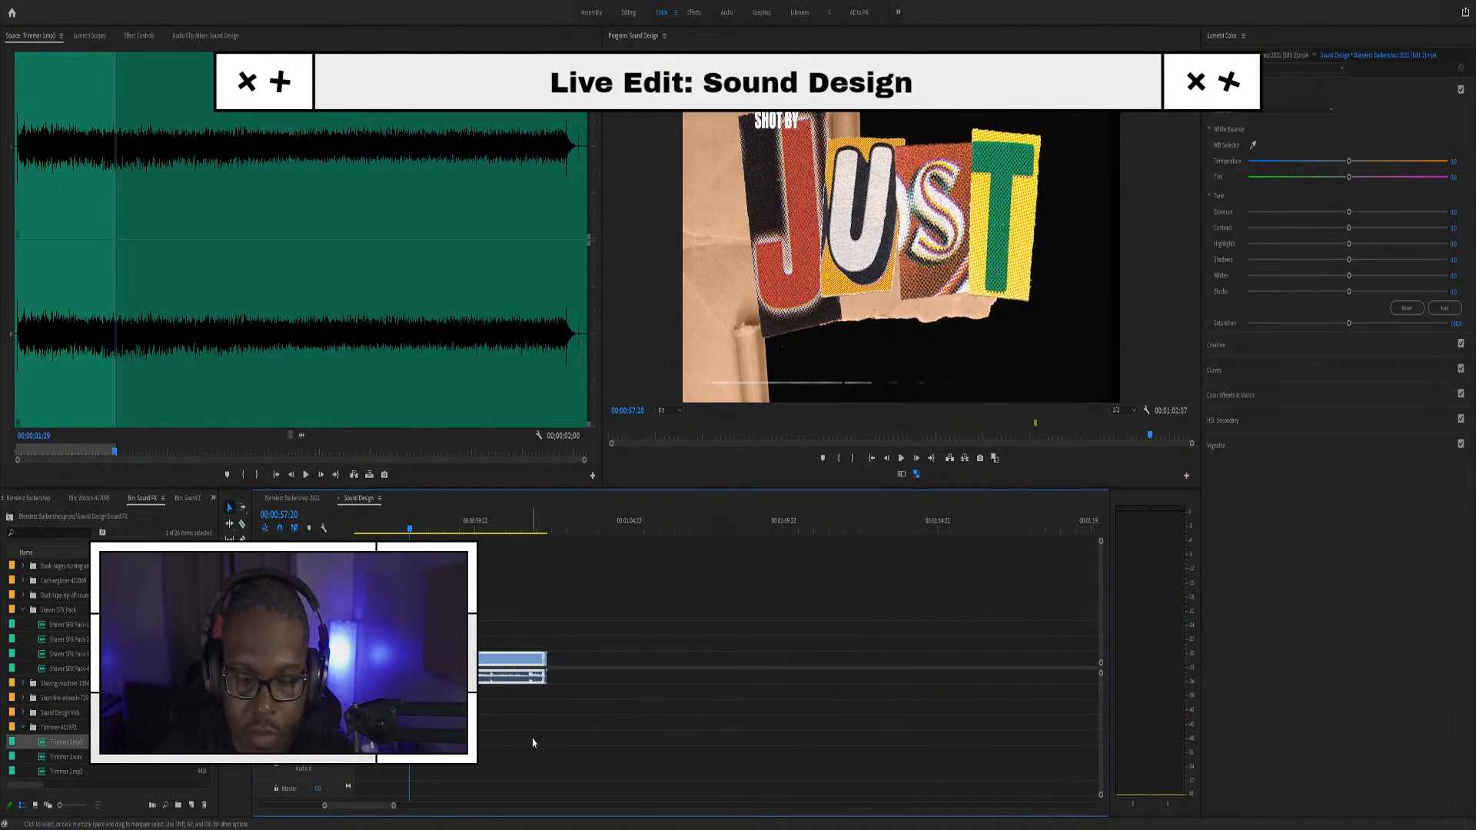
scroll(586, 665, down, 3)
scroll(586, 666, up, 4)
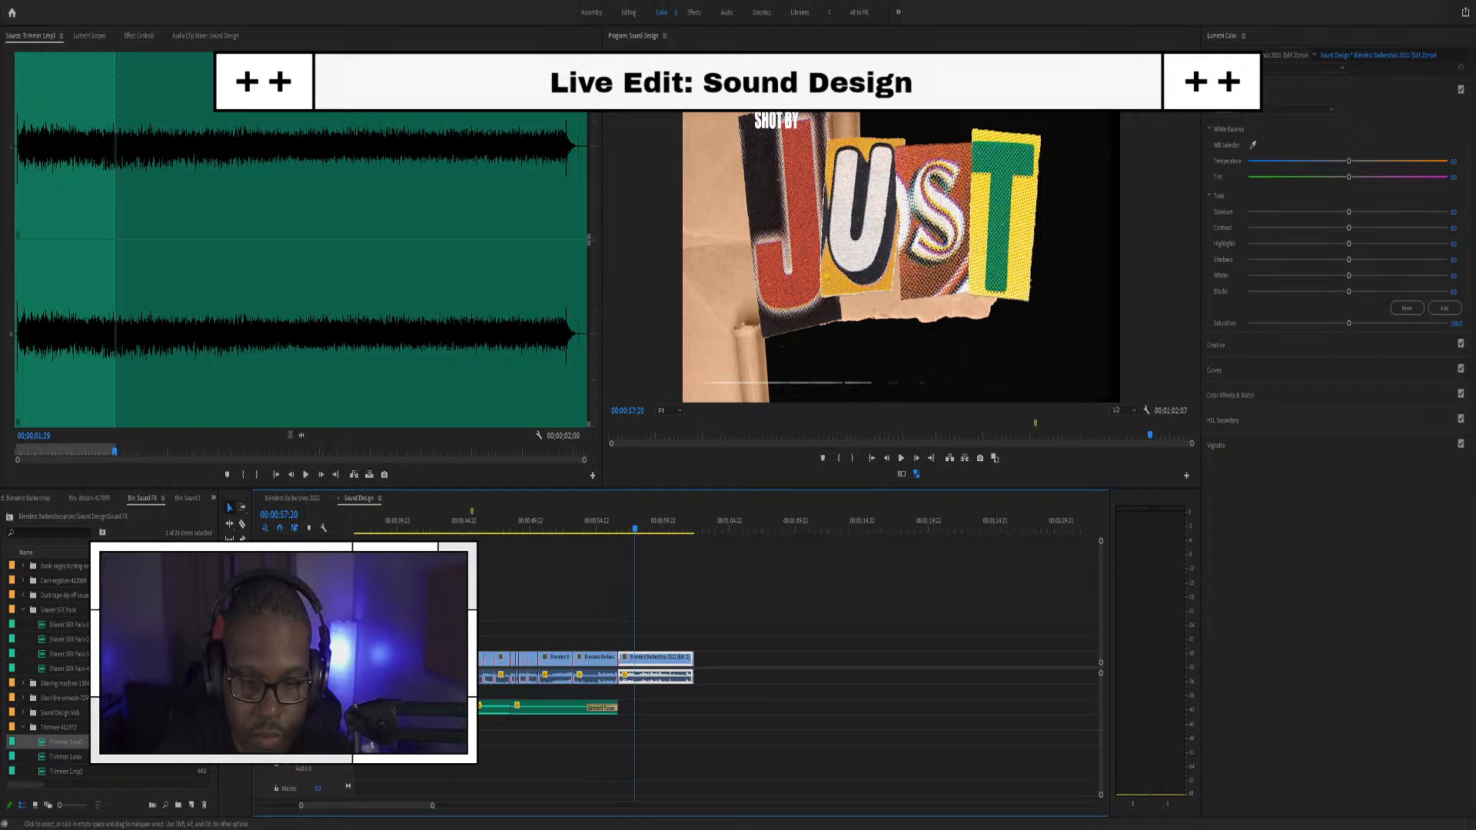
scroll(517, 742, up, 1)
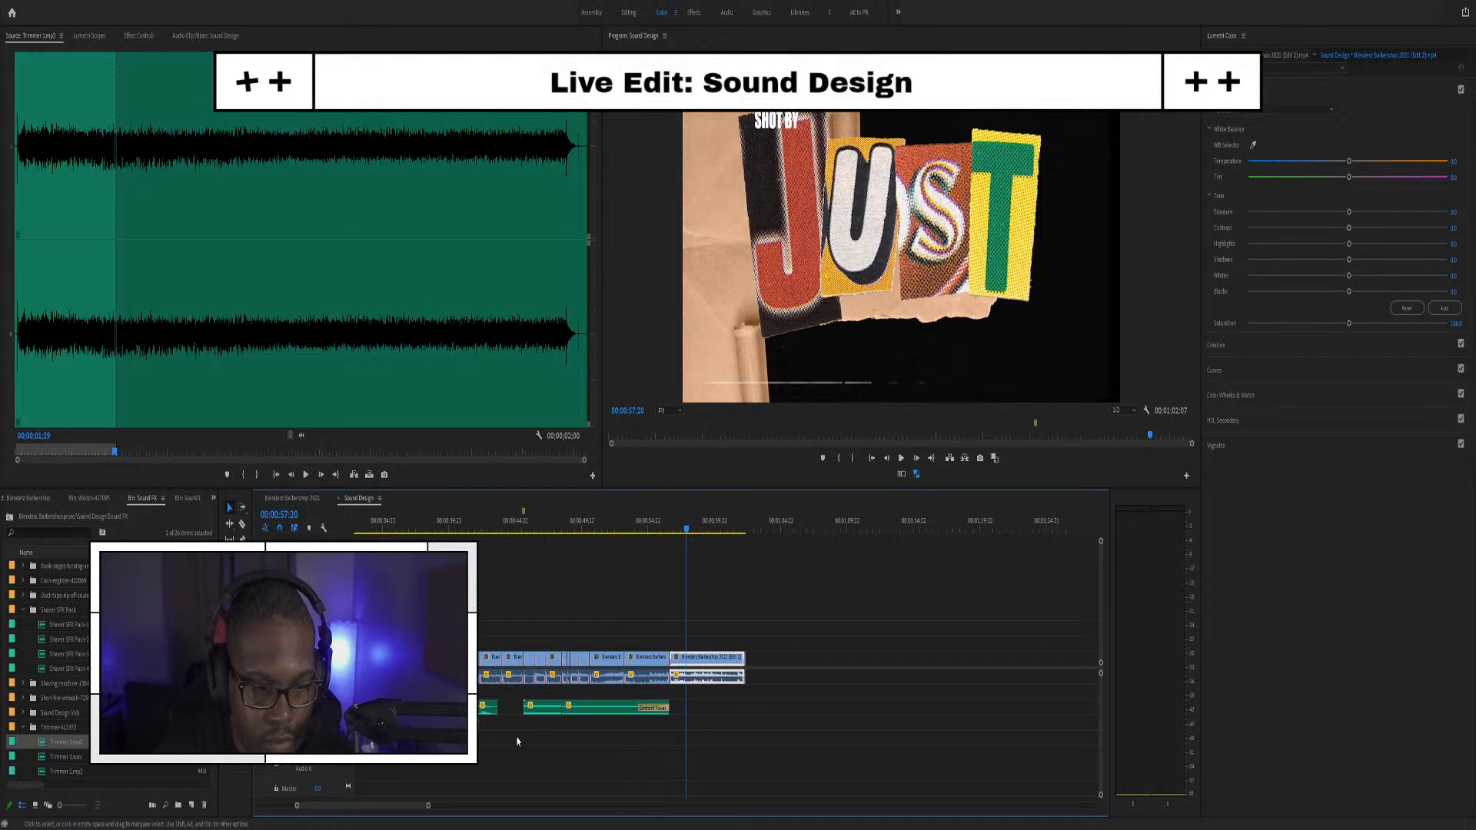
click(617, 710)
key(Delete)
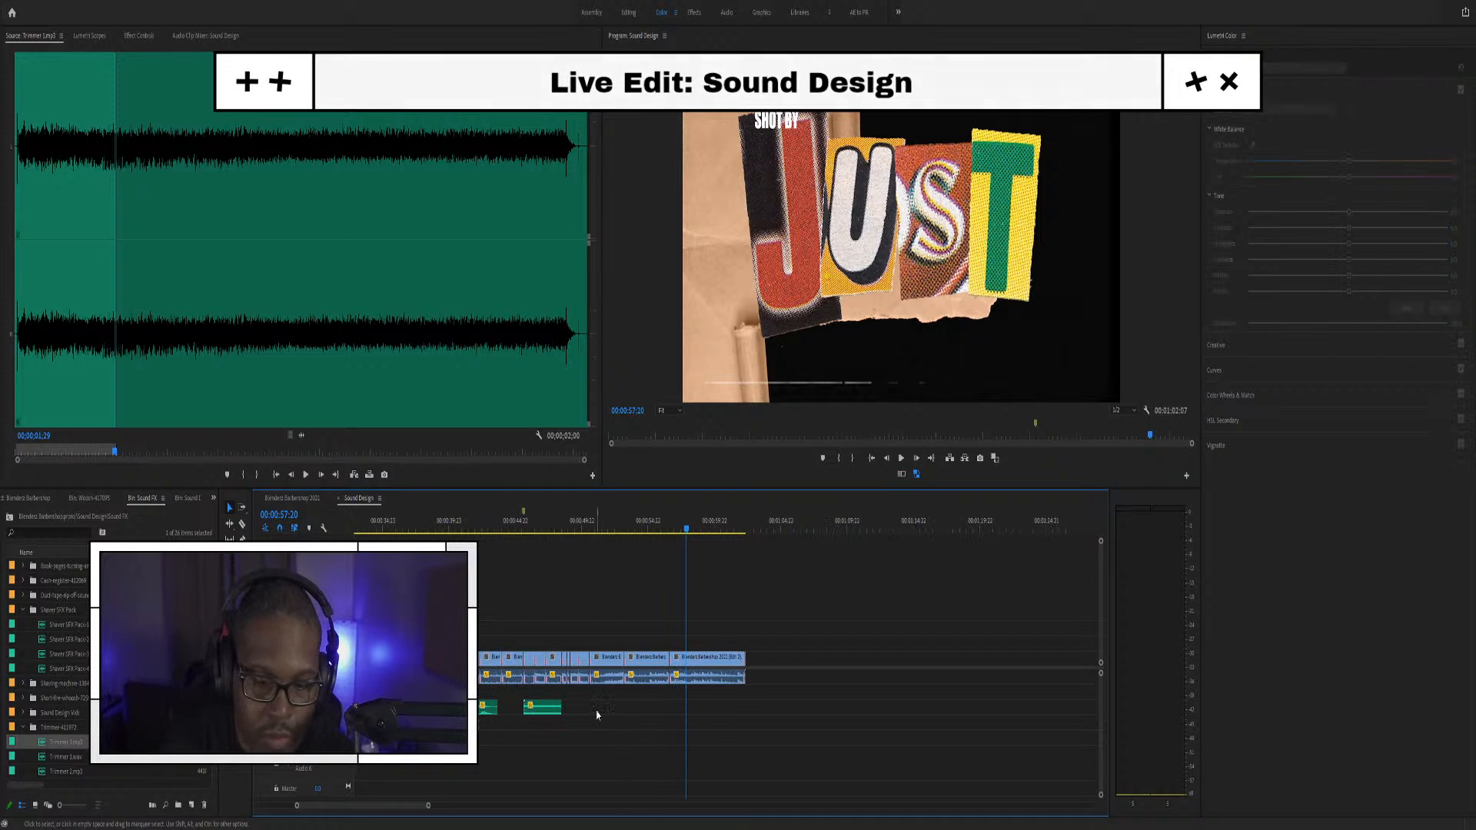
scroll(453, 706, up, 3)
scroll(453, 706, down, 2)
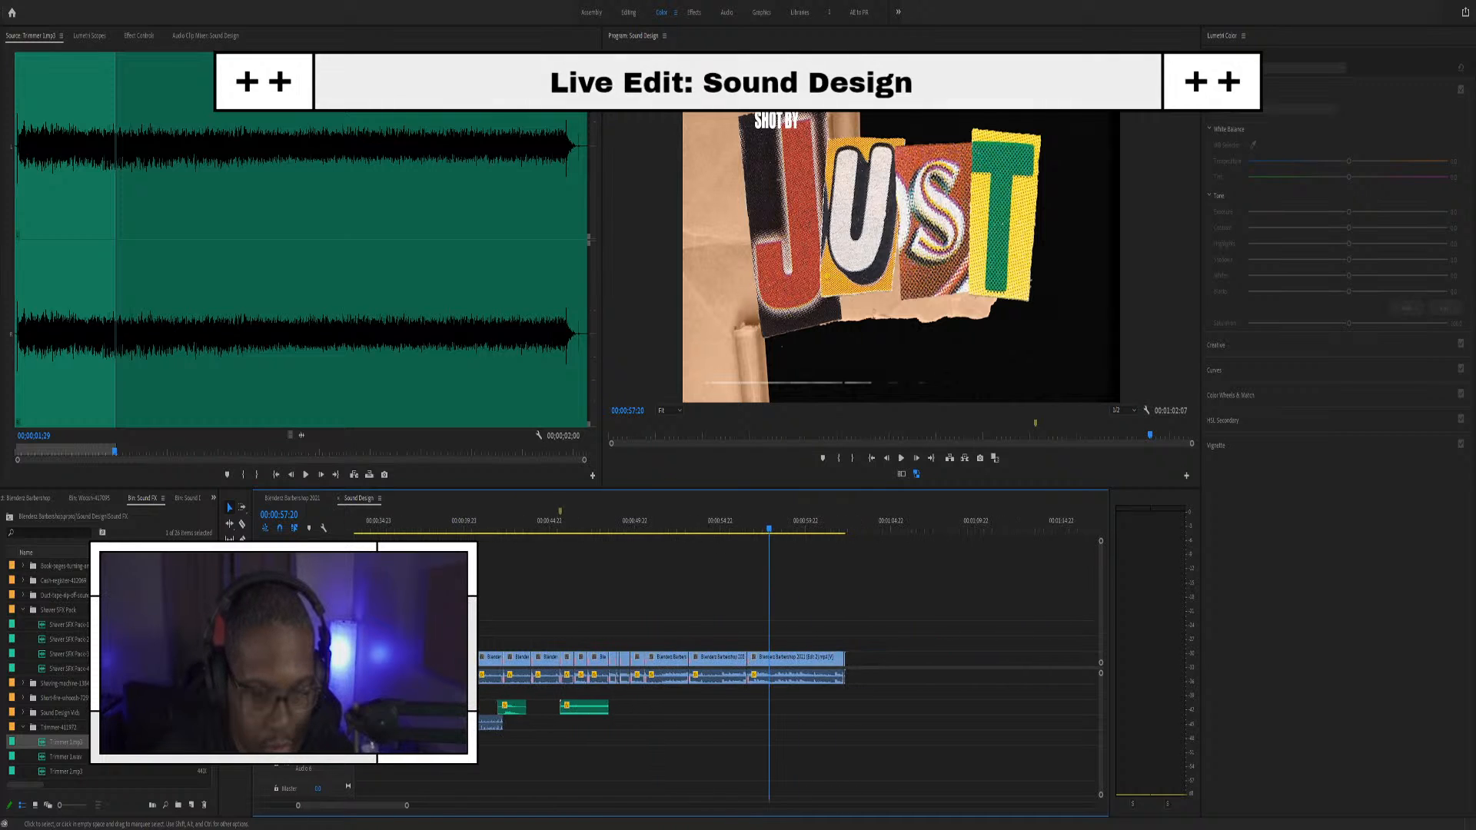
scroll(453, 706, up, 4)
scroll(488, 725, up, 3)
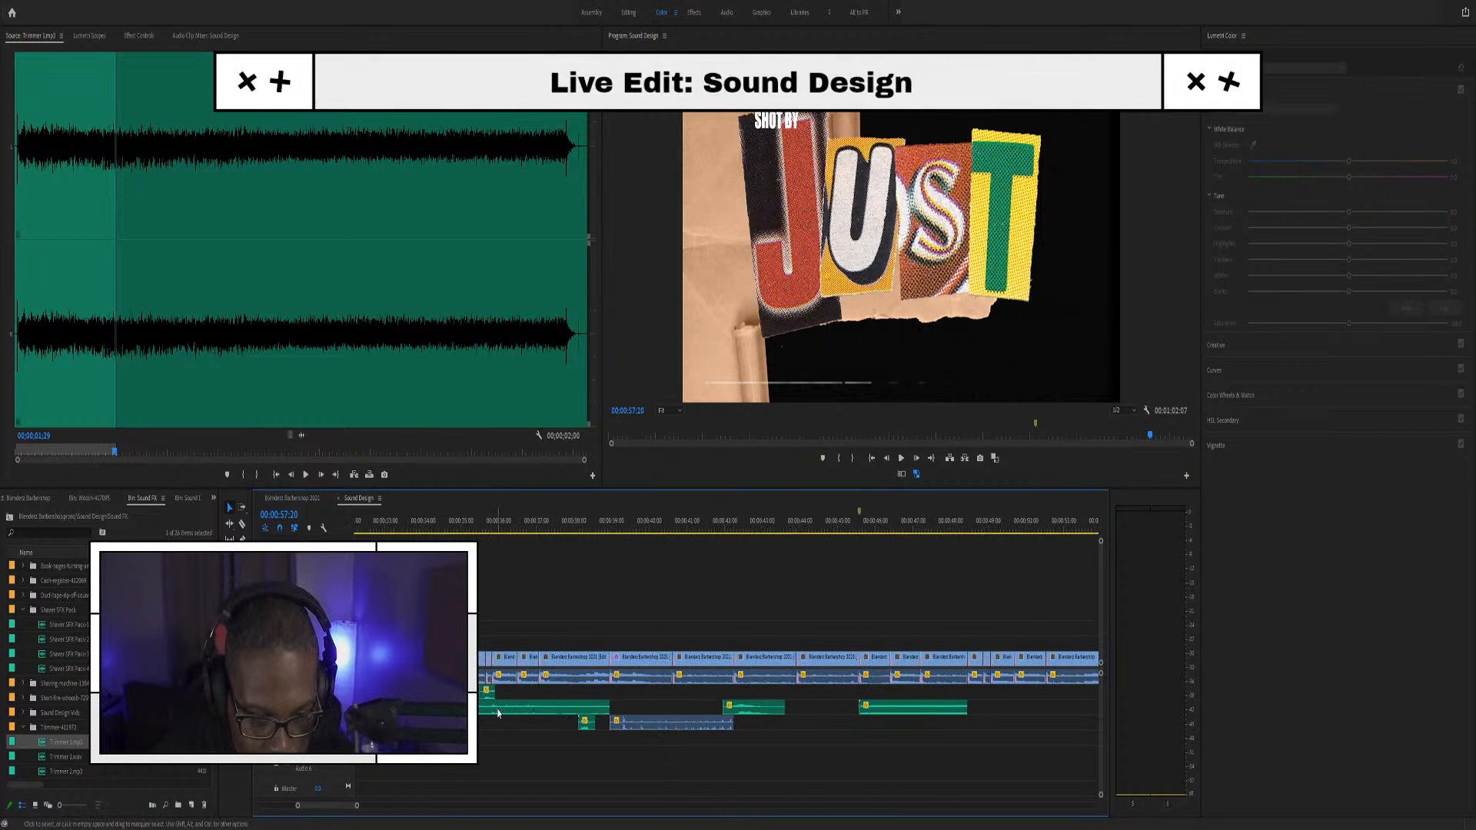
Play back the shots from about 00:00:35 and copy the long shaver sound clip to the end of the remaining trimmer clip, one track lower
click(475, 525)
key(space)
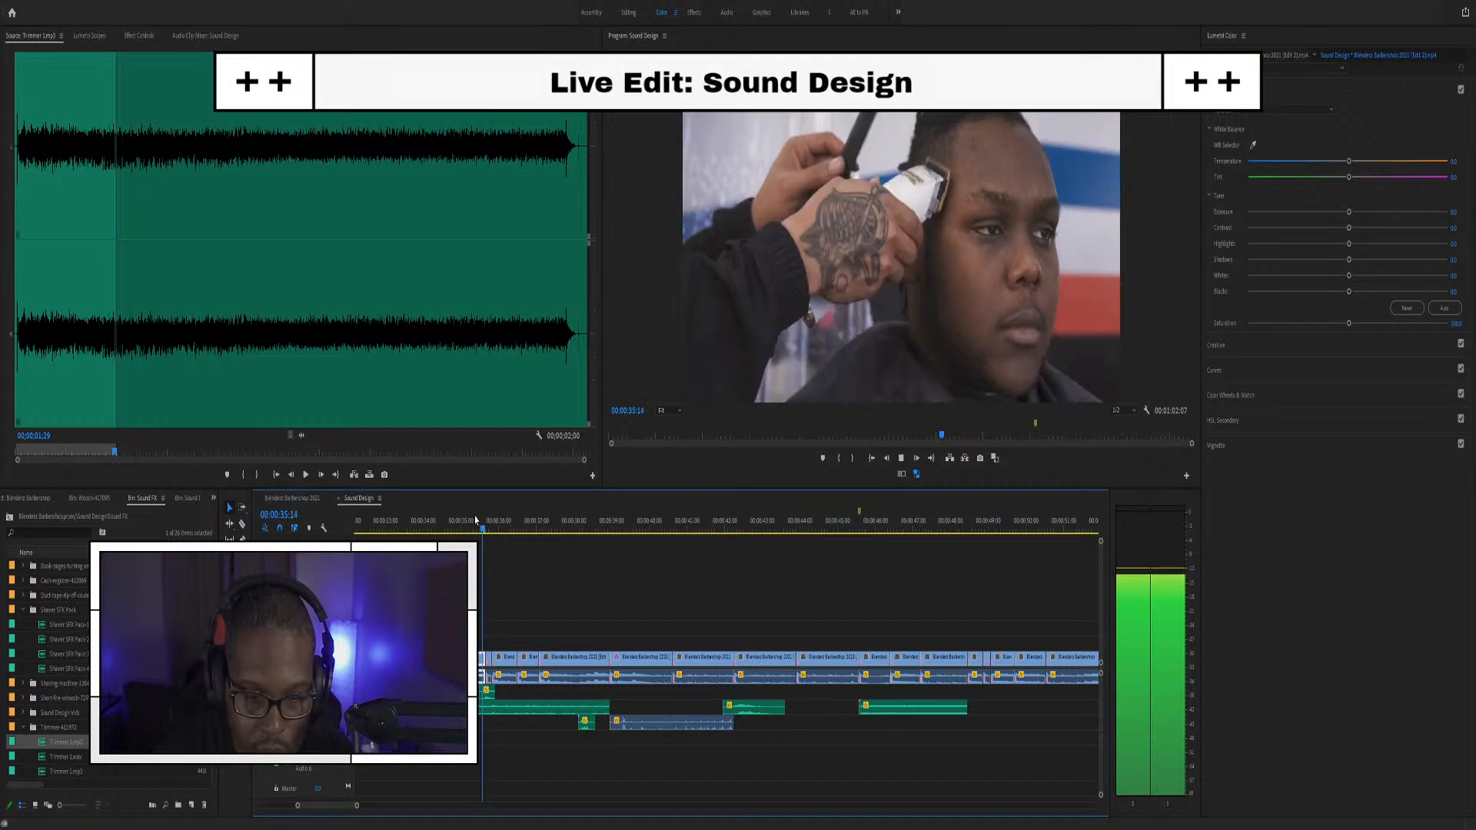
key(space)
scroll(534, 731, down, 4)
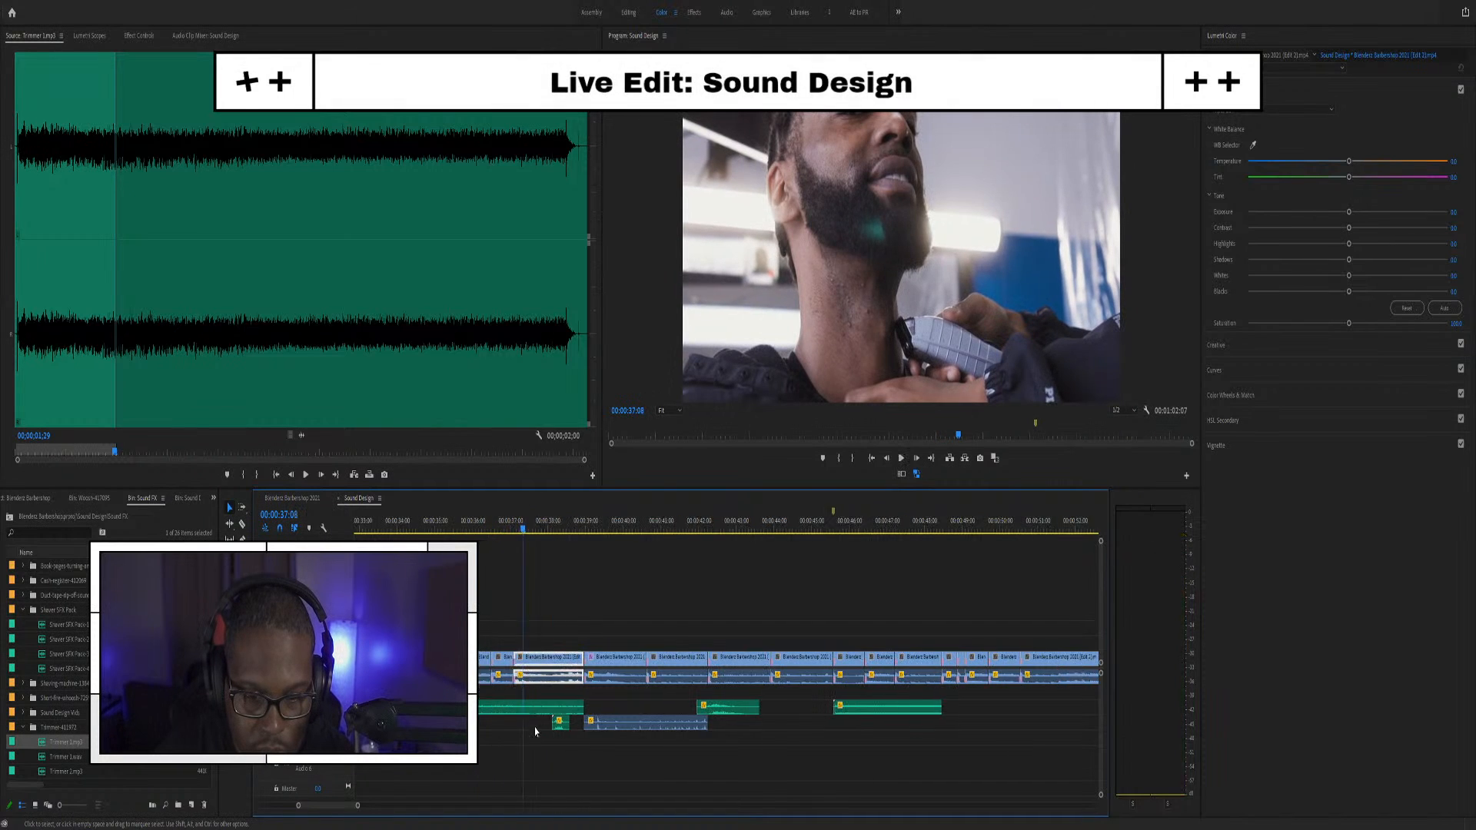
drag(419, 708, 997, 722)
scroll(991, 725, down, 6)
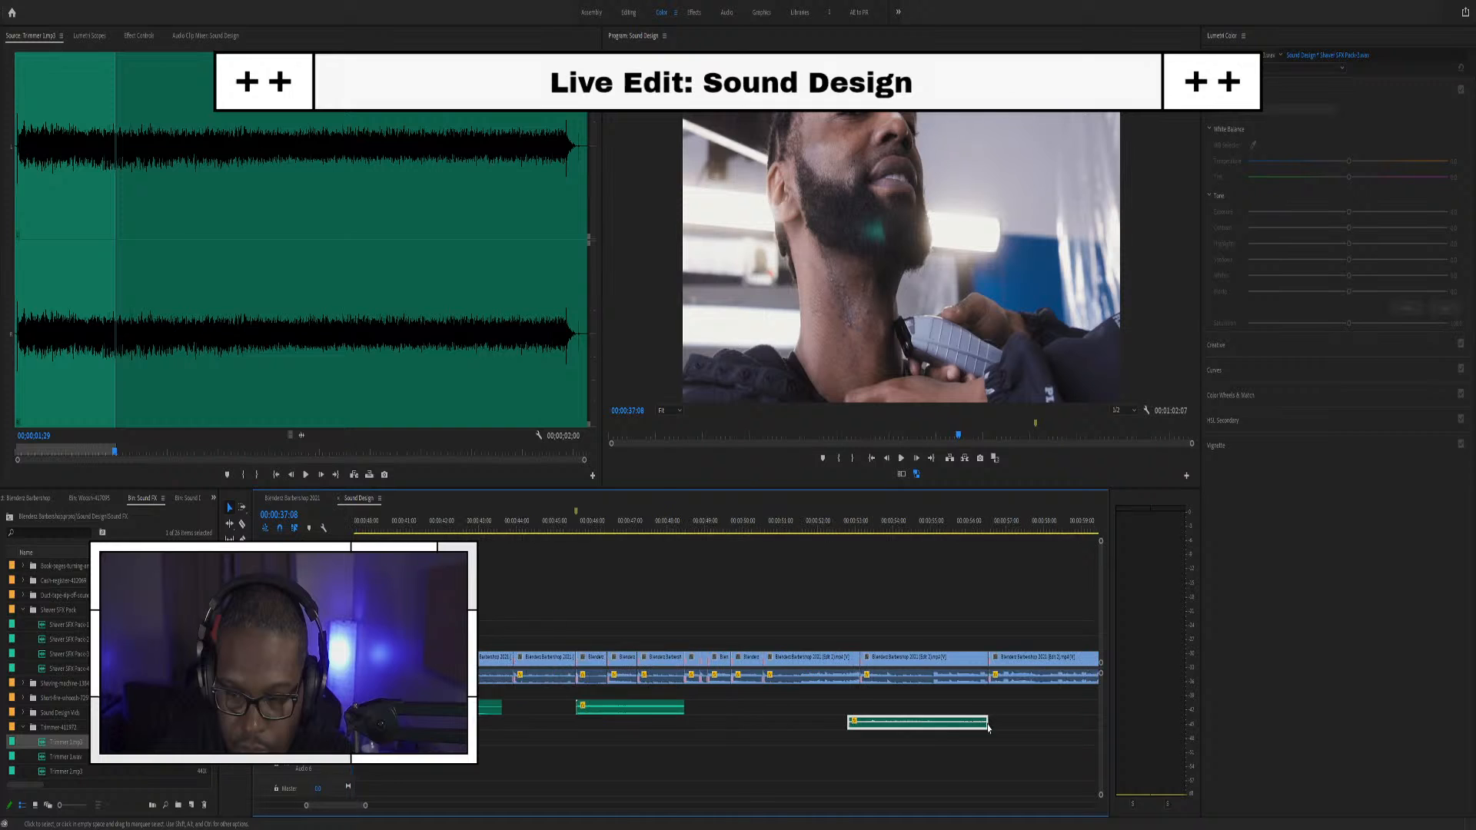
scroll(905, 663, down, 2)
drag(854, 528, 863, 529)
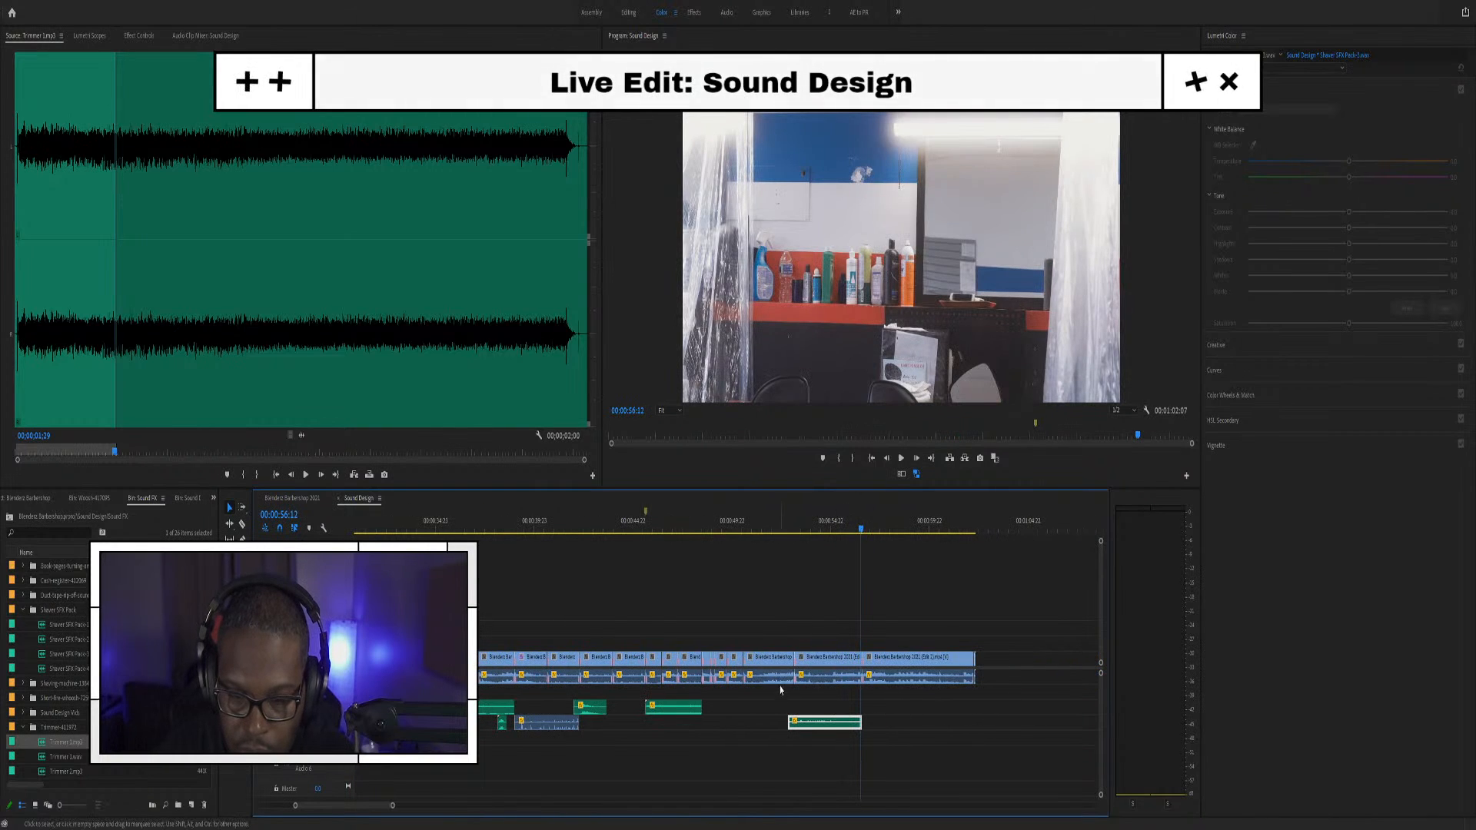
mouse_move(747, 722)
mouse_down()
mouse_move(712, 722)
mouse_move(732, 724)
mouse_up()
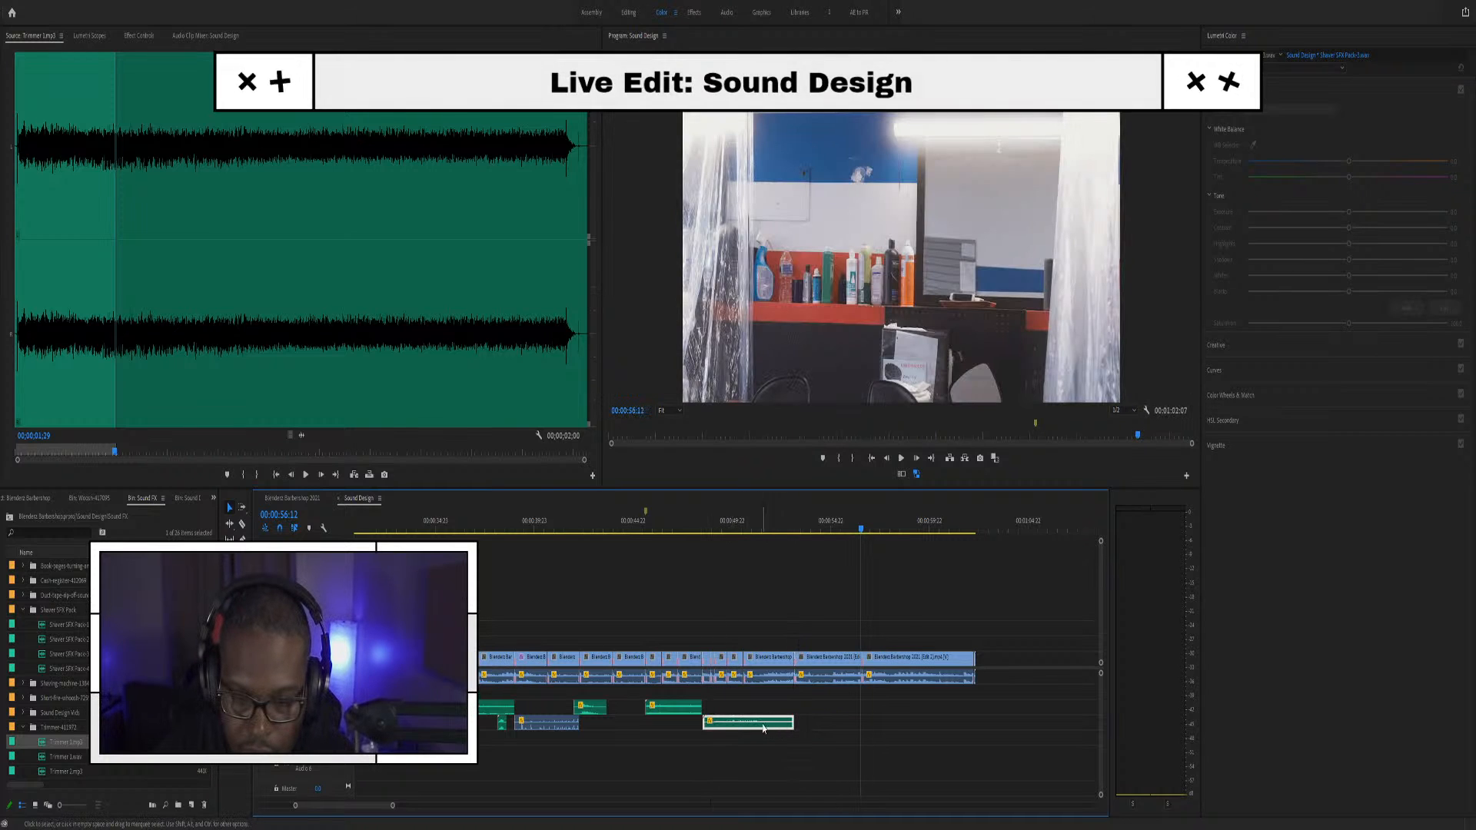
Align the start of the copied shaver clip and extend its end to just before the cut to the closing title shot
scroll(734, 724, up, 5)
drag(613, 725, 635, 724)
drag(973, 723, 1048, 722)
scroll(952, 738, down, 3)
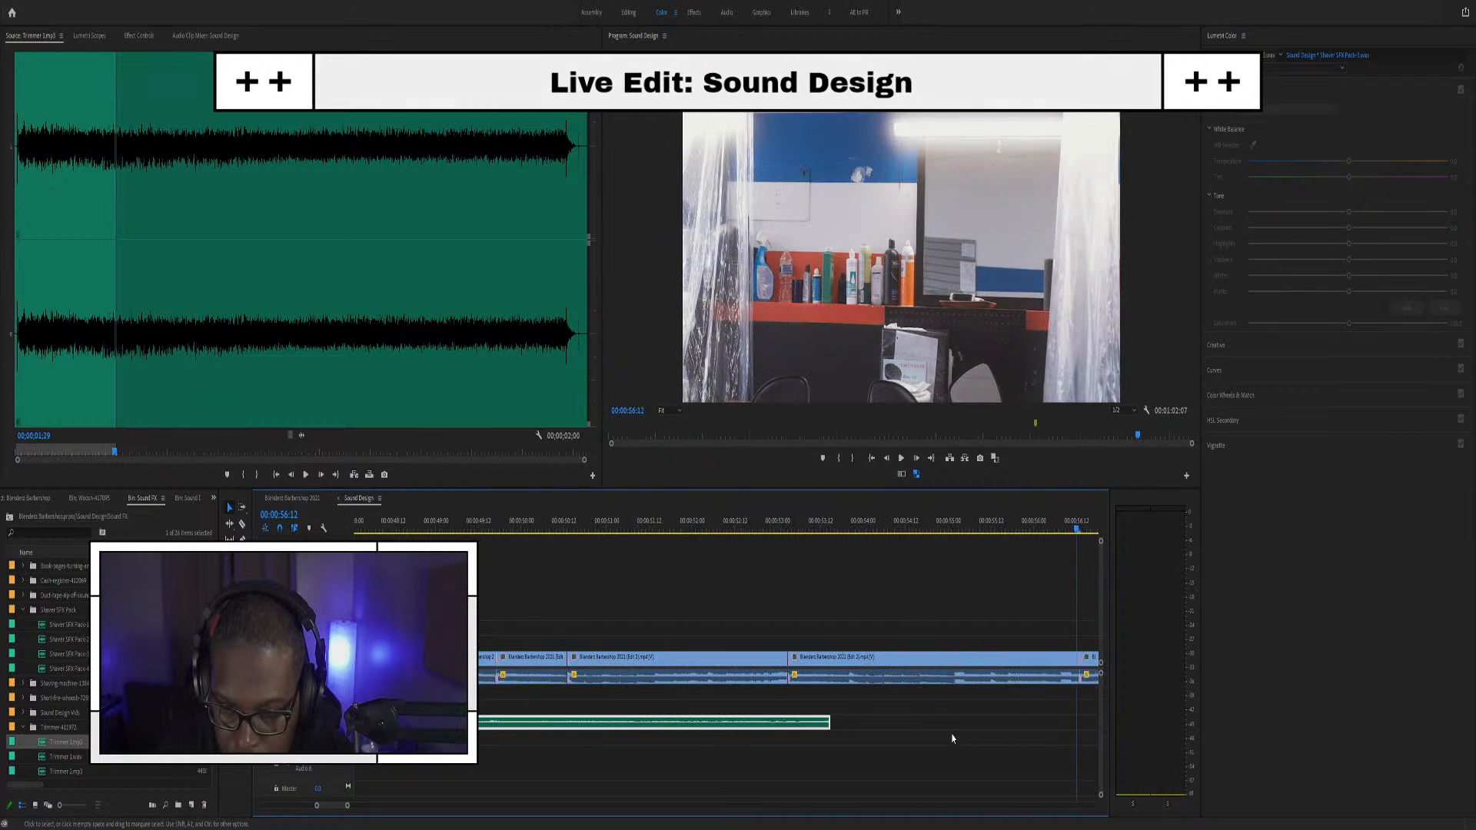
scroll(952, 738, down, 1)
drag(763, 720, 972, 720)
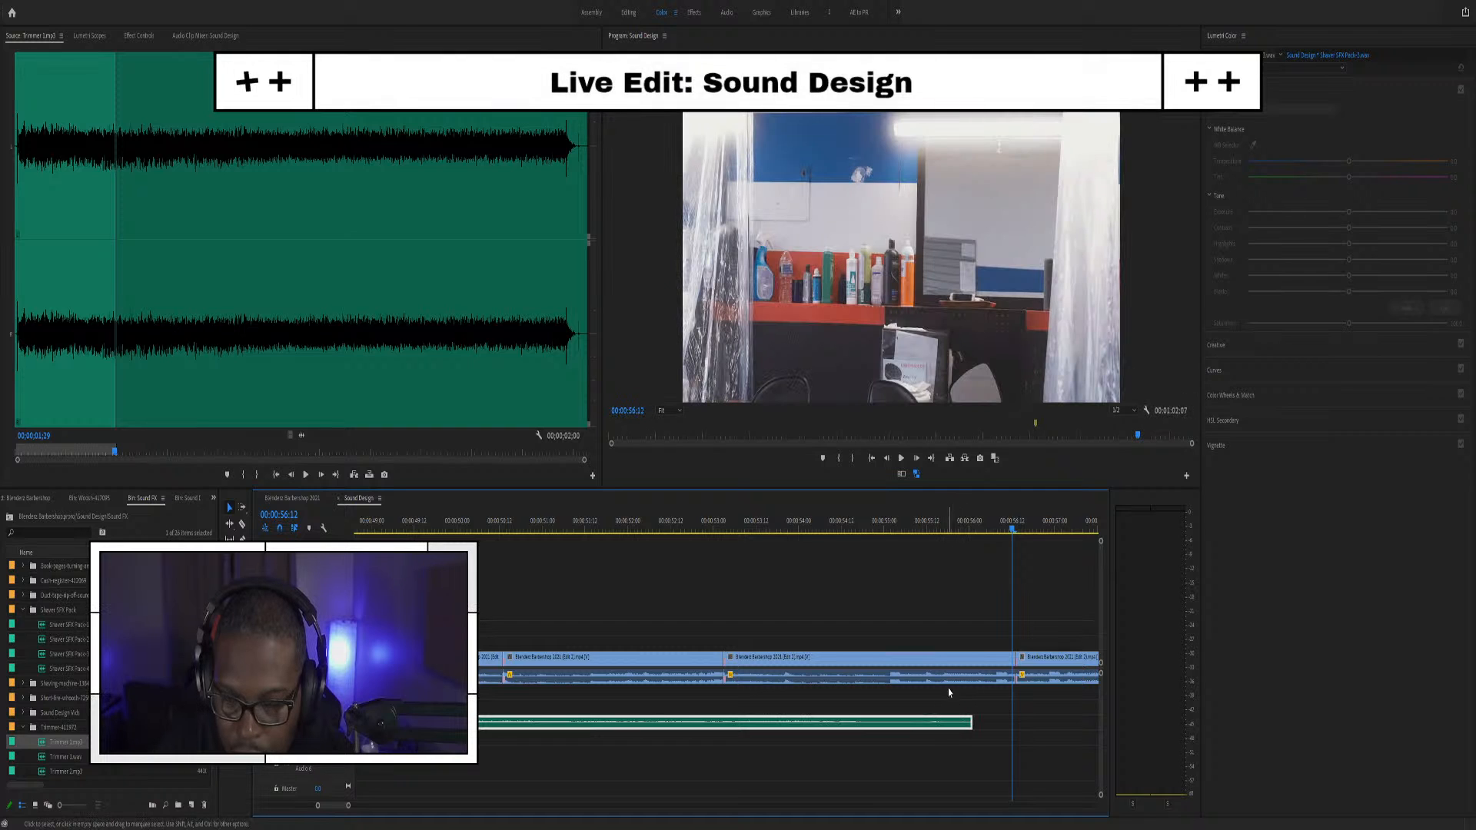
scroll(576, 696, down, 5)
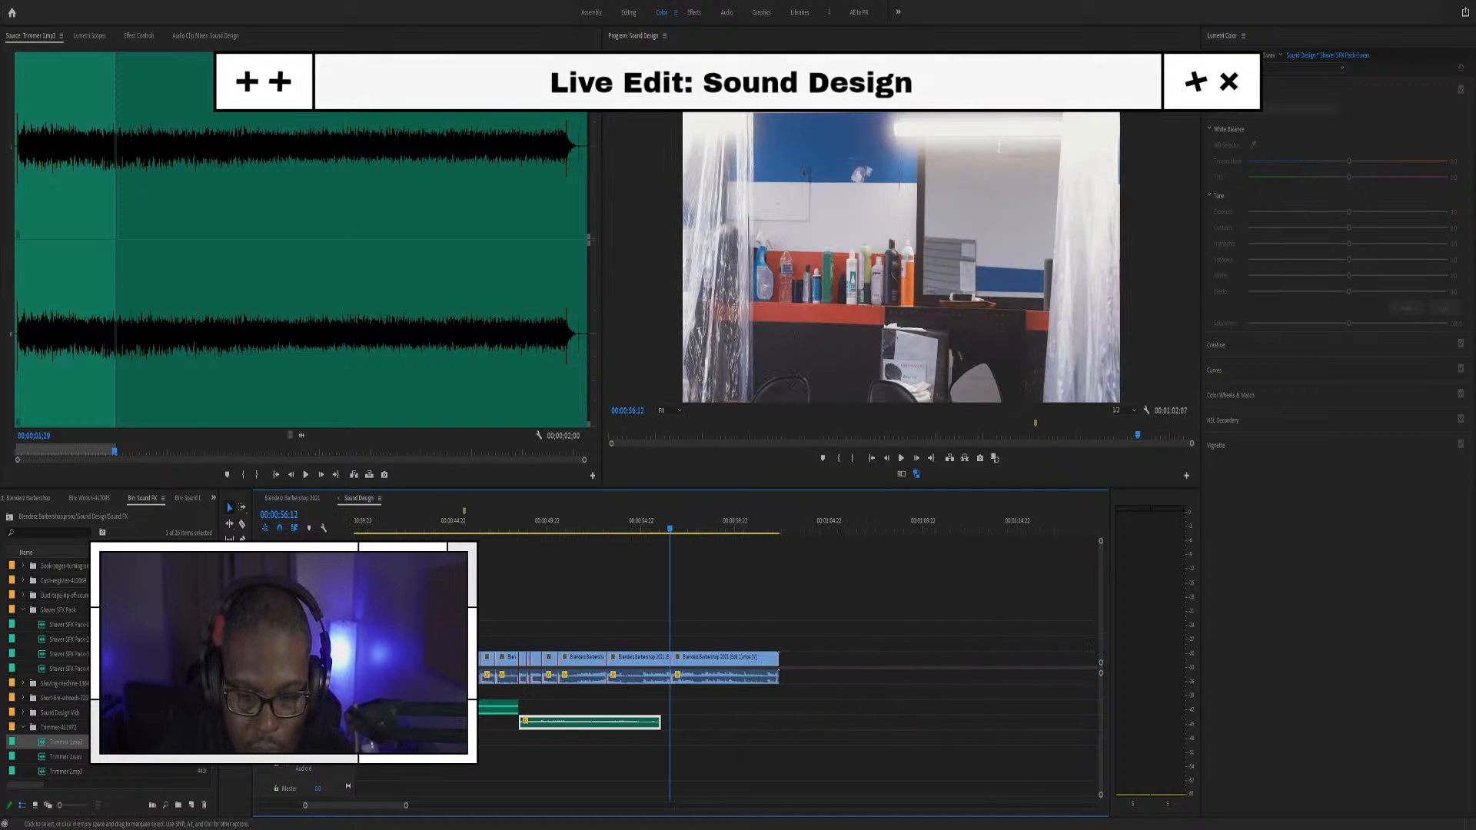
Play back the shaver sound through the final shots and fade its end out from 00:00:54:01 with an audio transition
click(515, 527)
key(space)
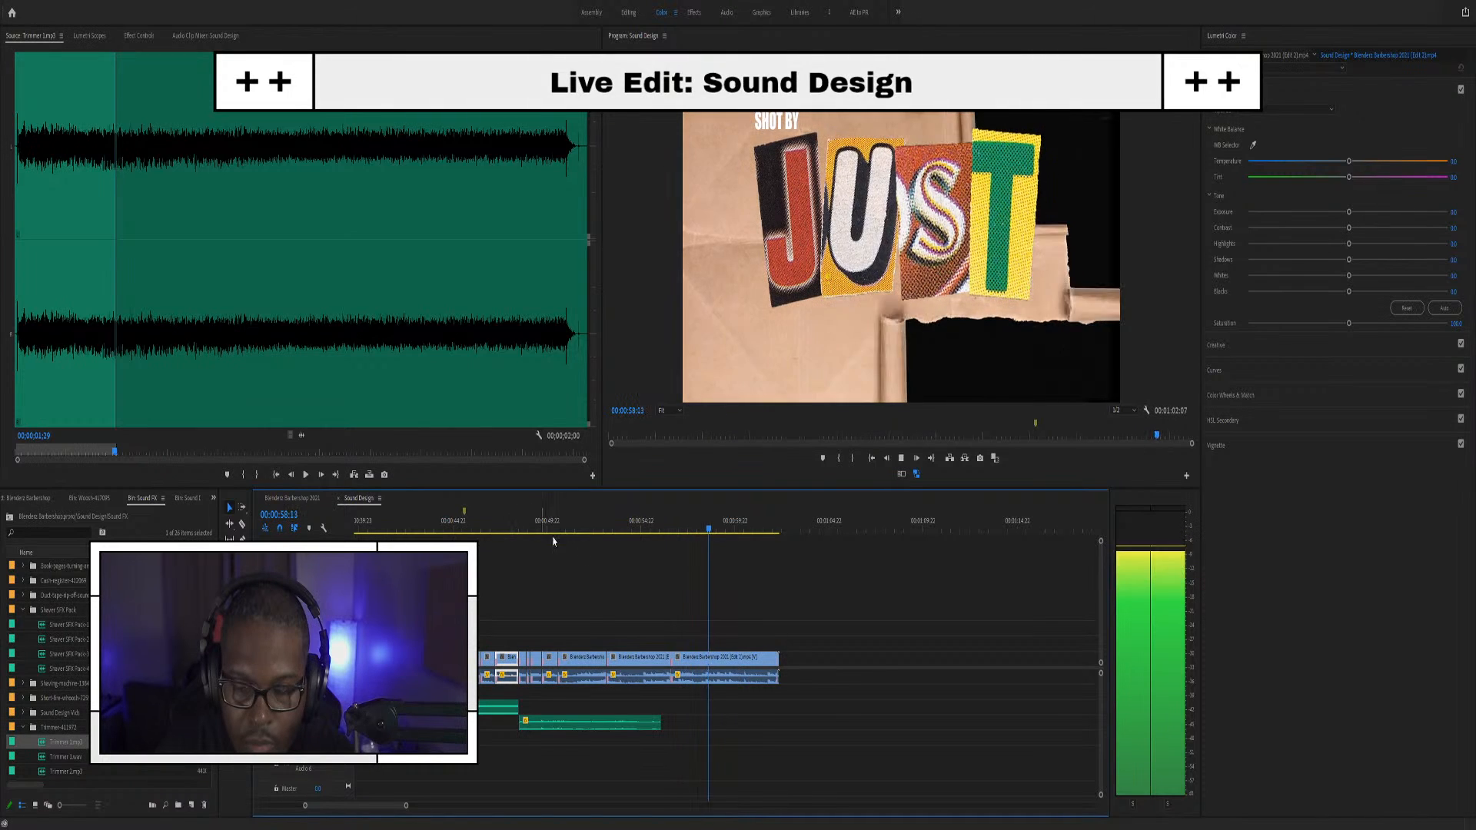
click(438, 525)
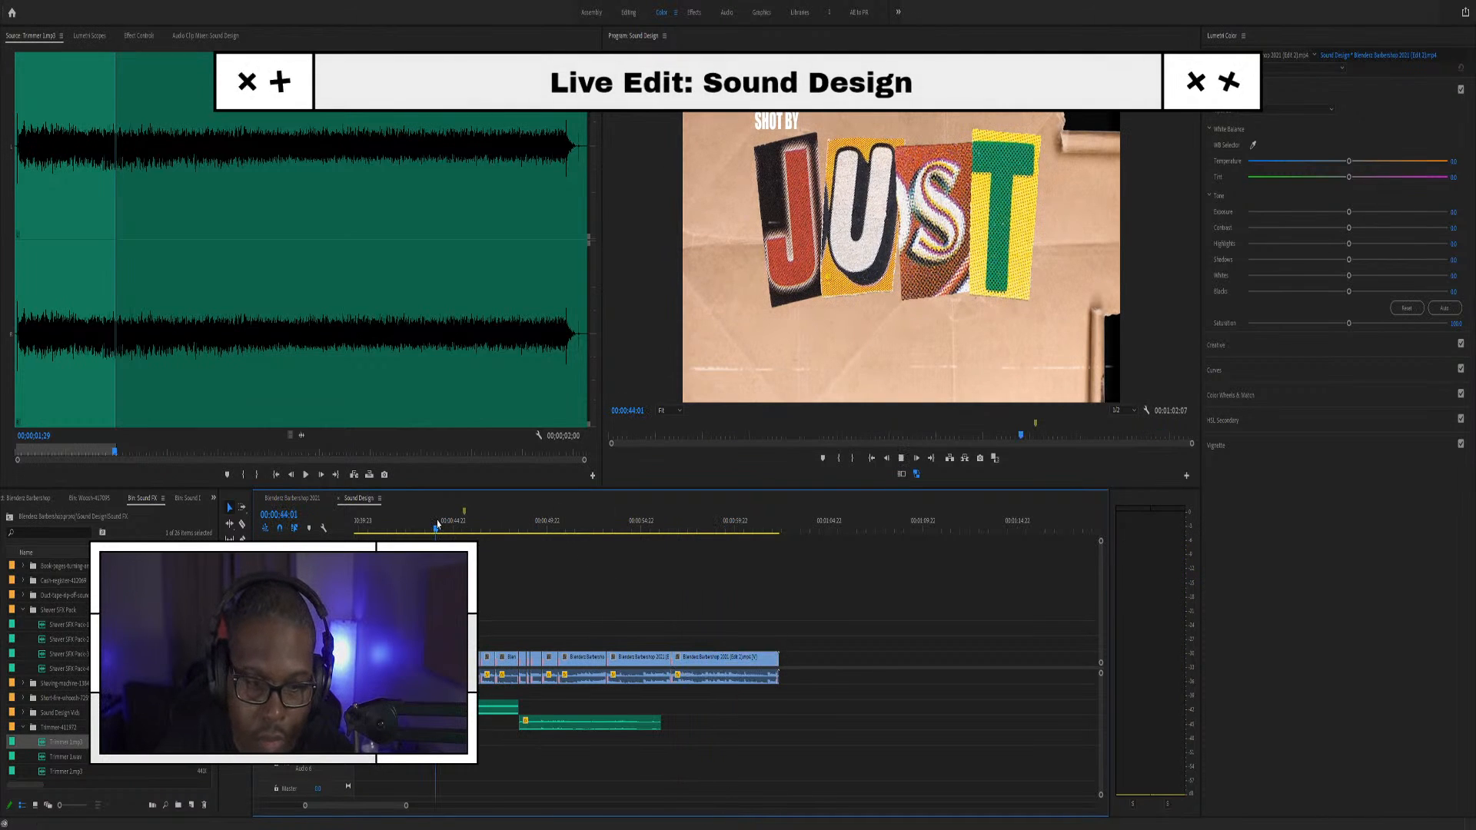
key(space)
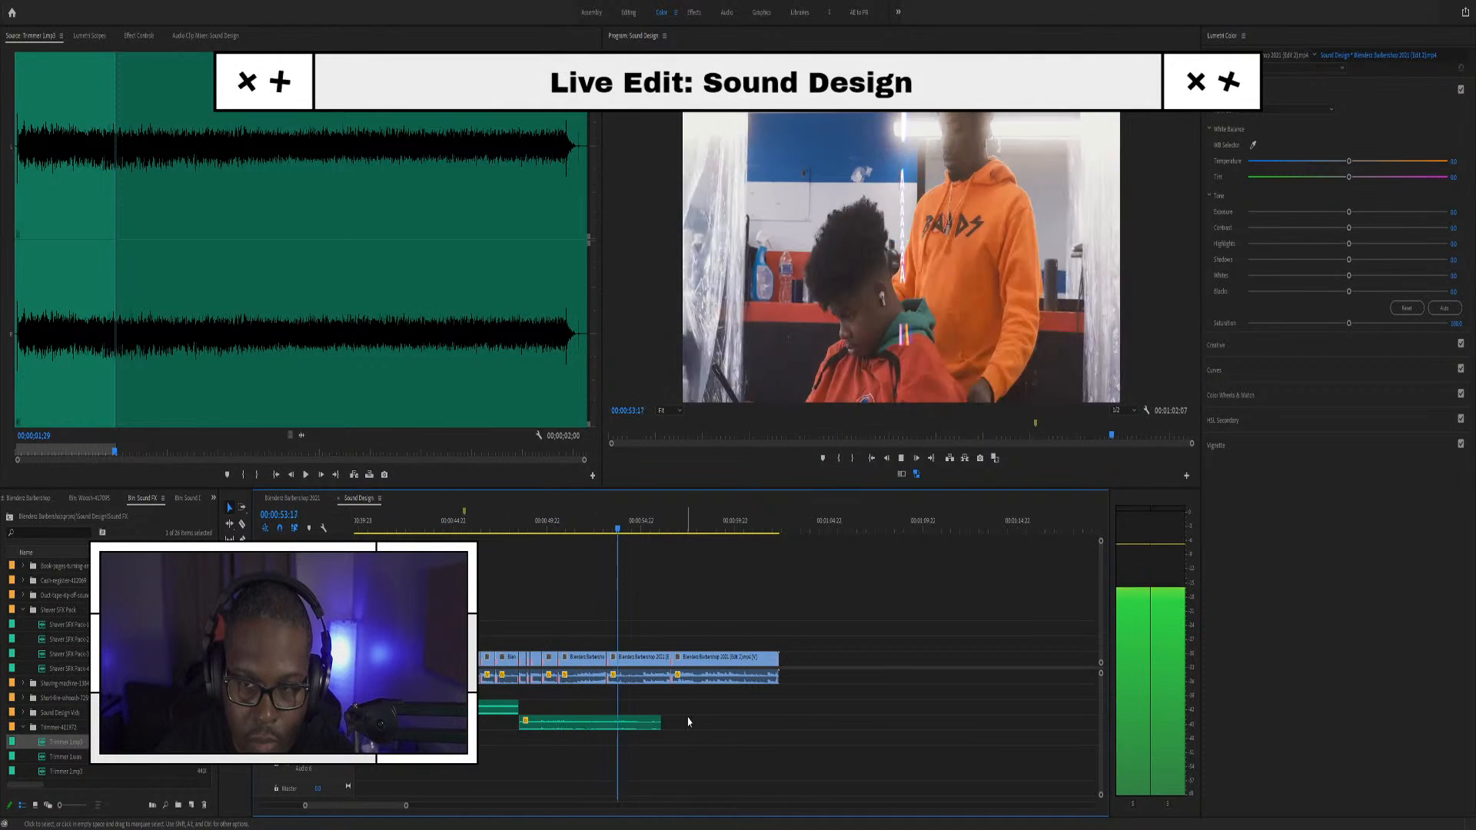
key(space)
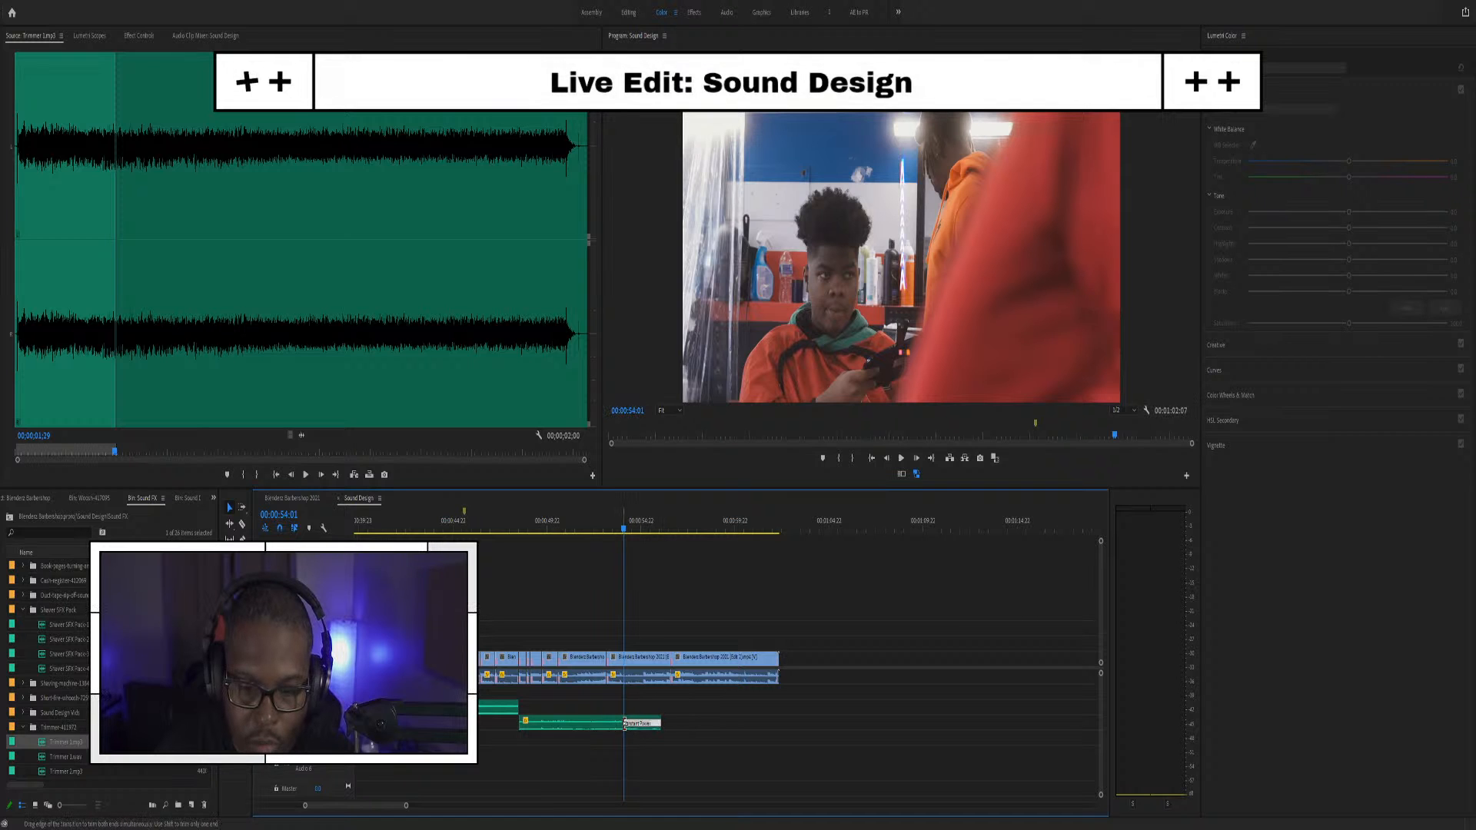
Play back the shaver fade-out from 00:00:54:01 through the closing title to the end of the sequence
key(space)
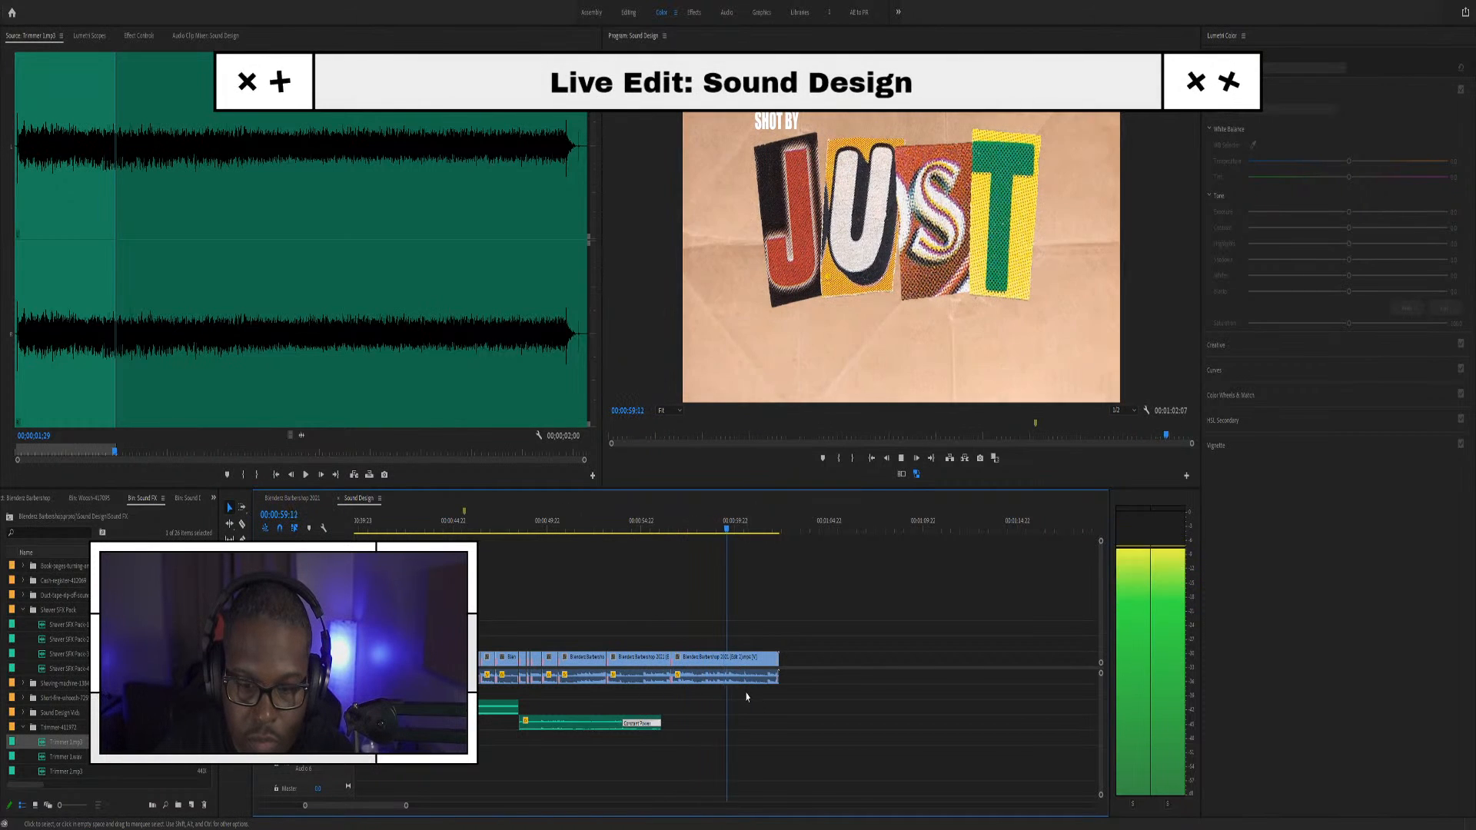
key(=)
key(=)
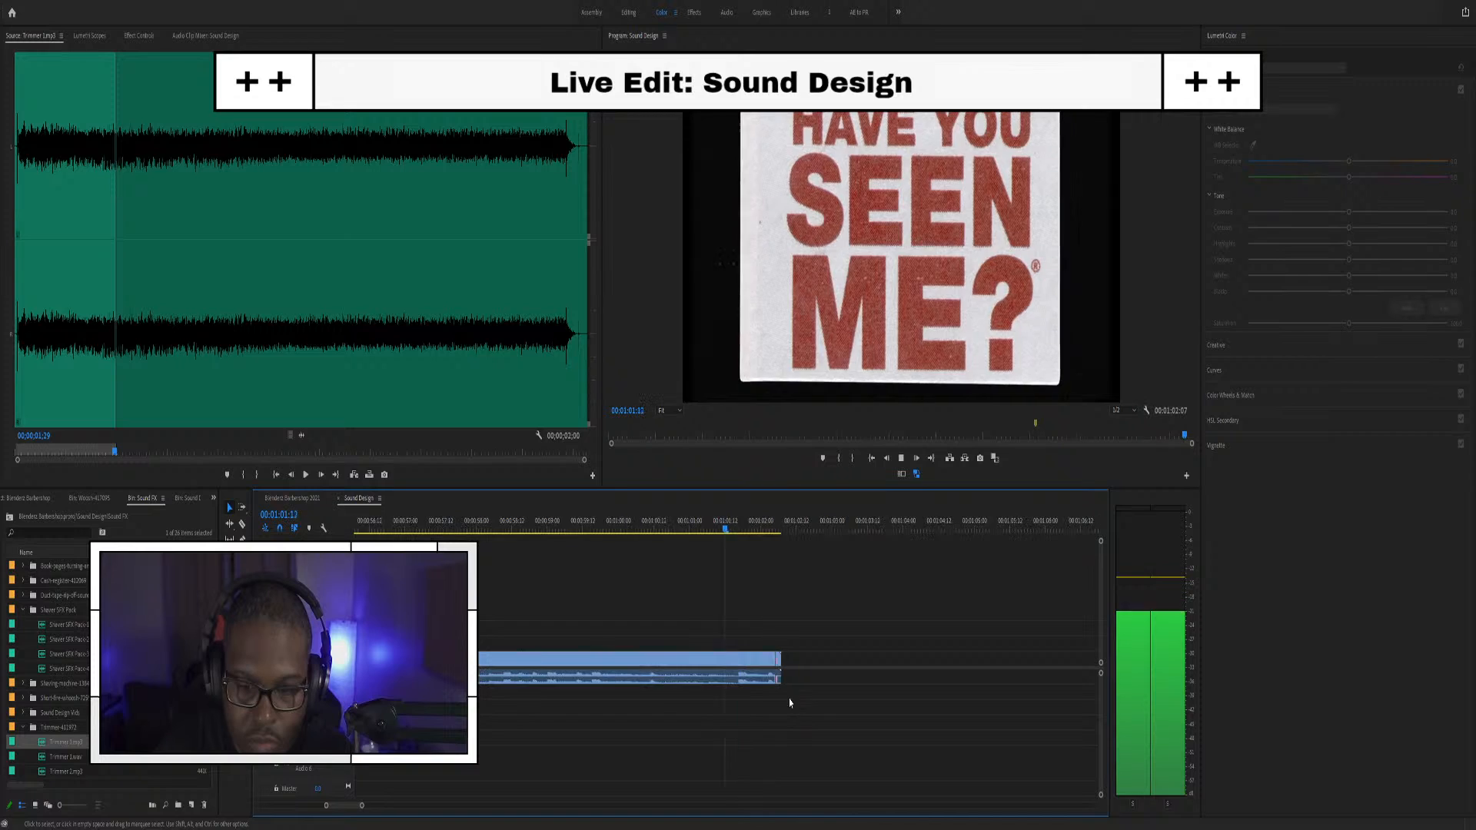
key(=)
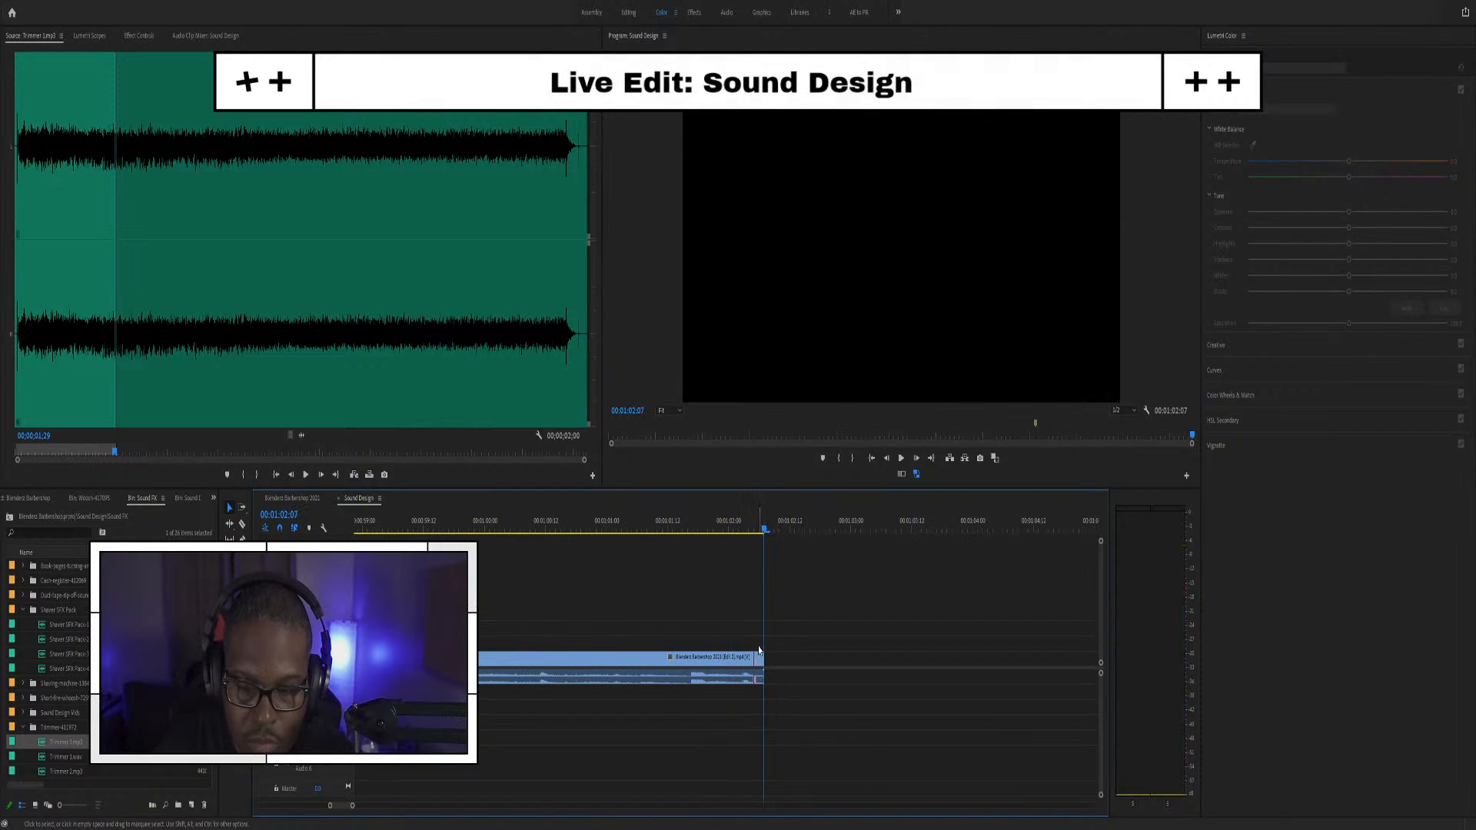
Remove the tiny leftover clip fragment after the closing title so the sequence ends at 00:01:02:05
click(759, 528)
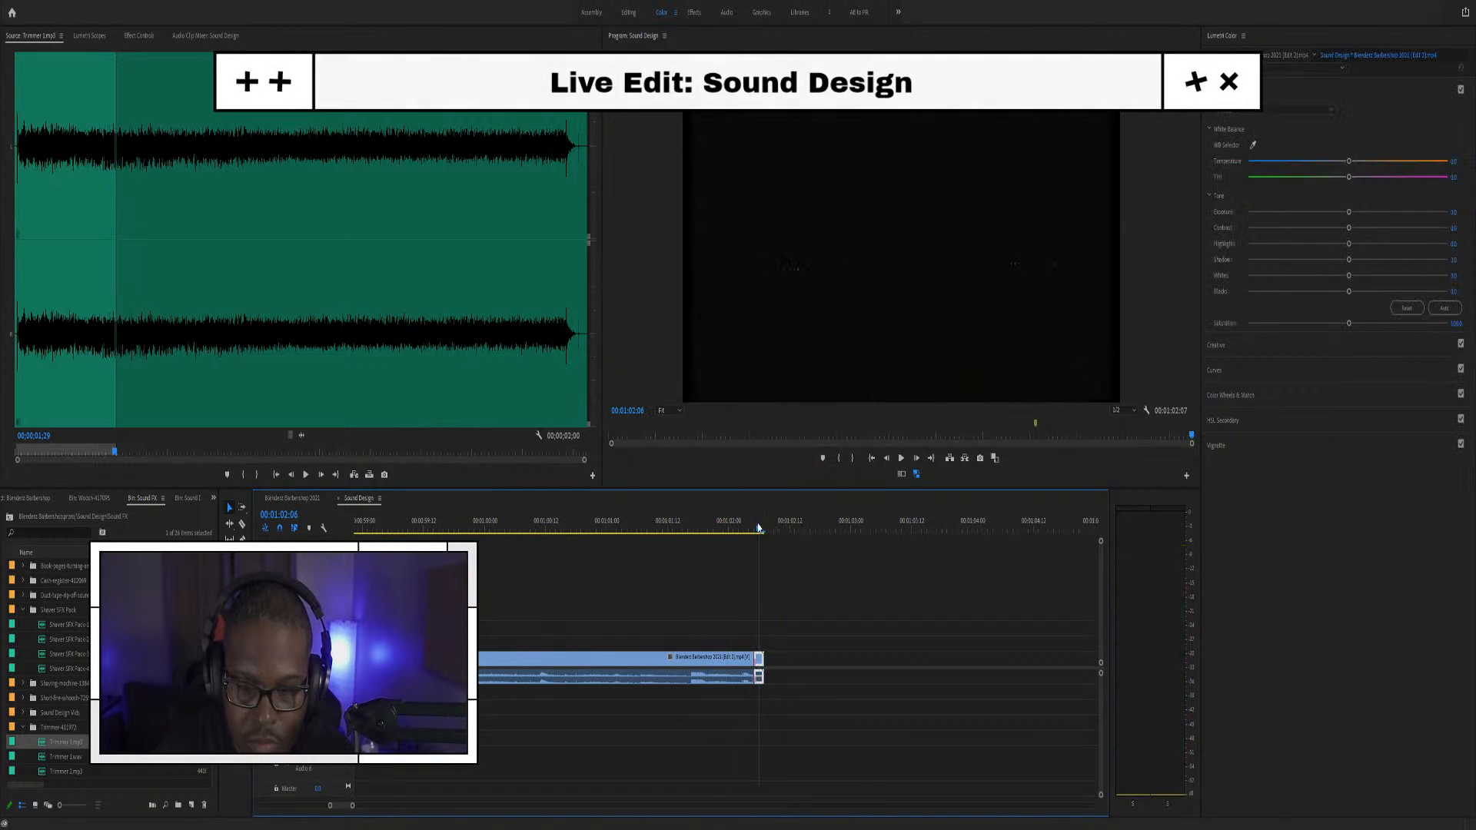
drag(758, 663, 756, 664)
scroll(590, 689, down, 2)
scroll(567, 686, up, 3)
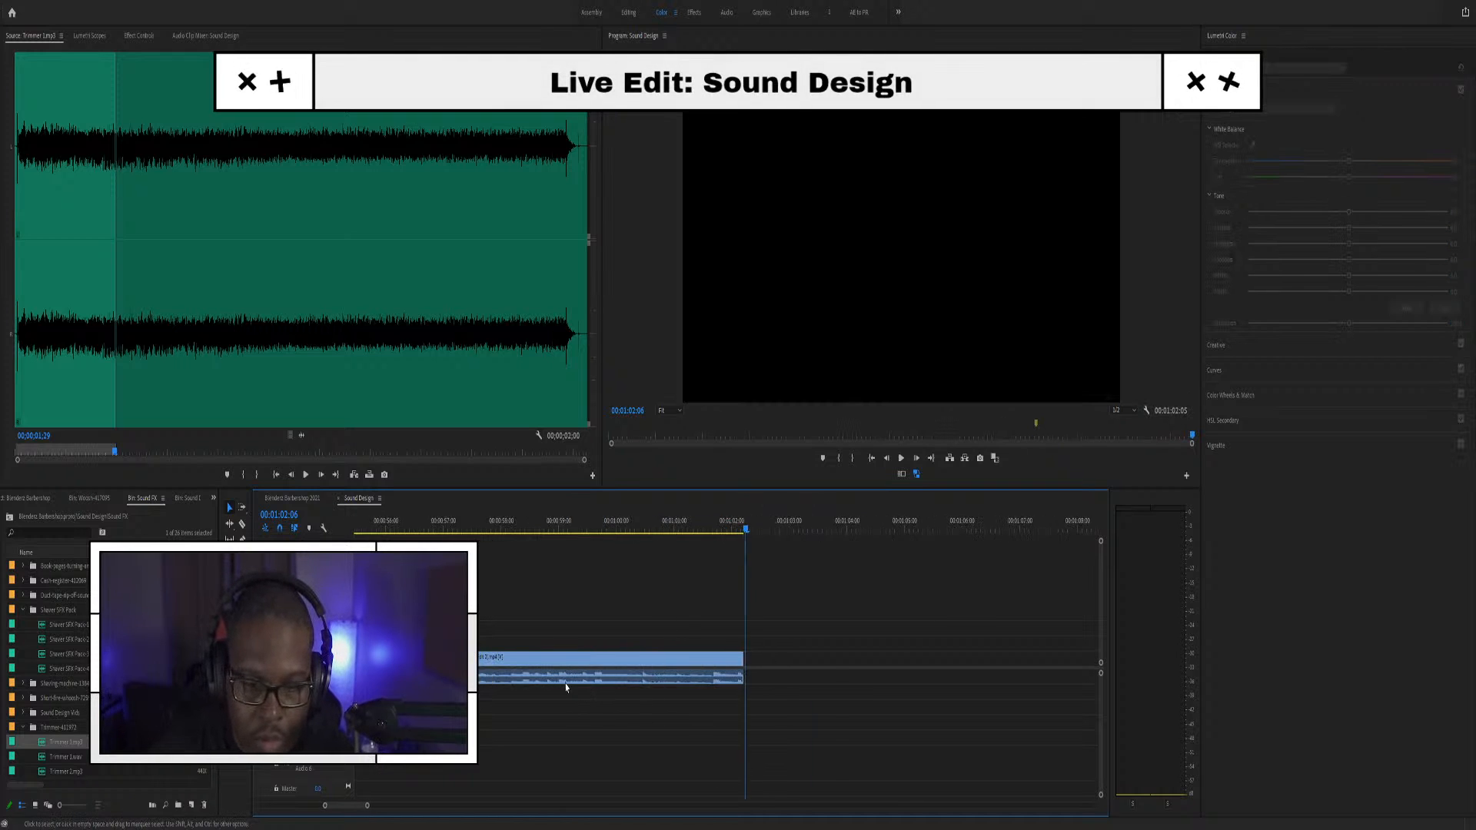
Examine the closing title clip and its audio, cueing the title animation at 00:00:57:14
click(530, 680)
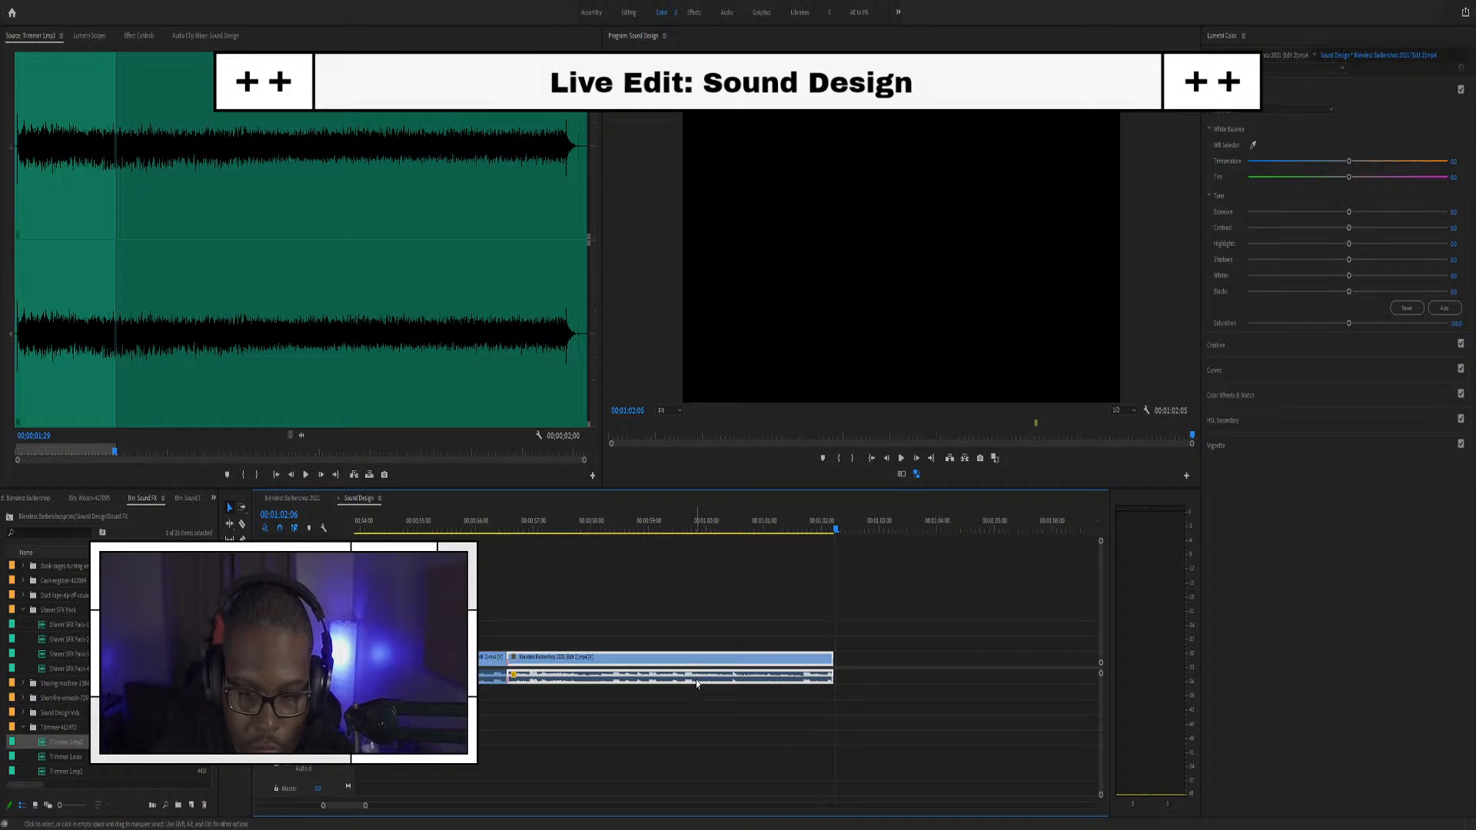
click(590, 636)
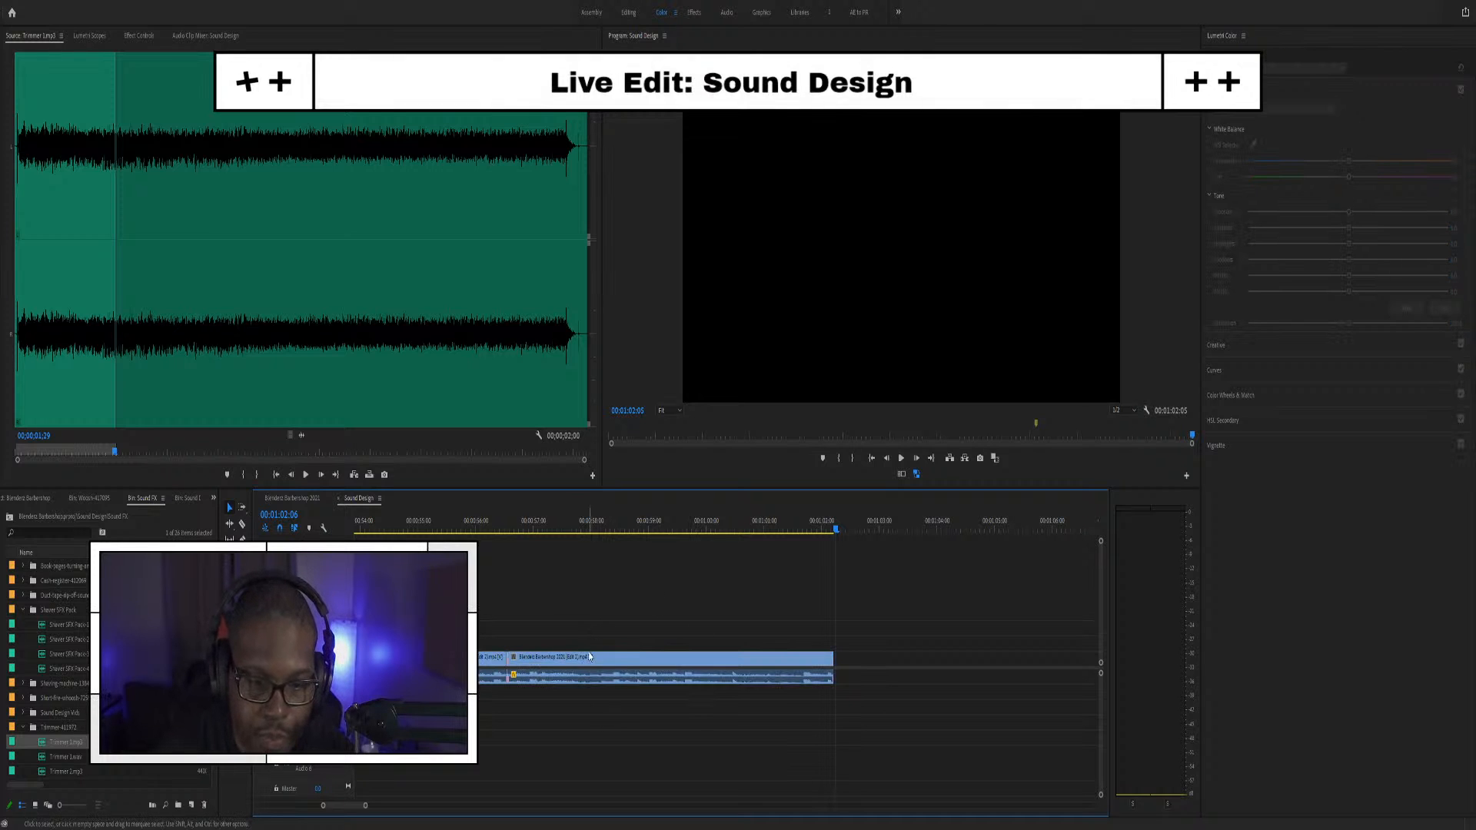
click(588, 655)
alt+scroll(570, 723, down, 3)
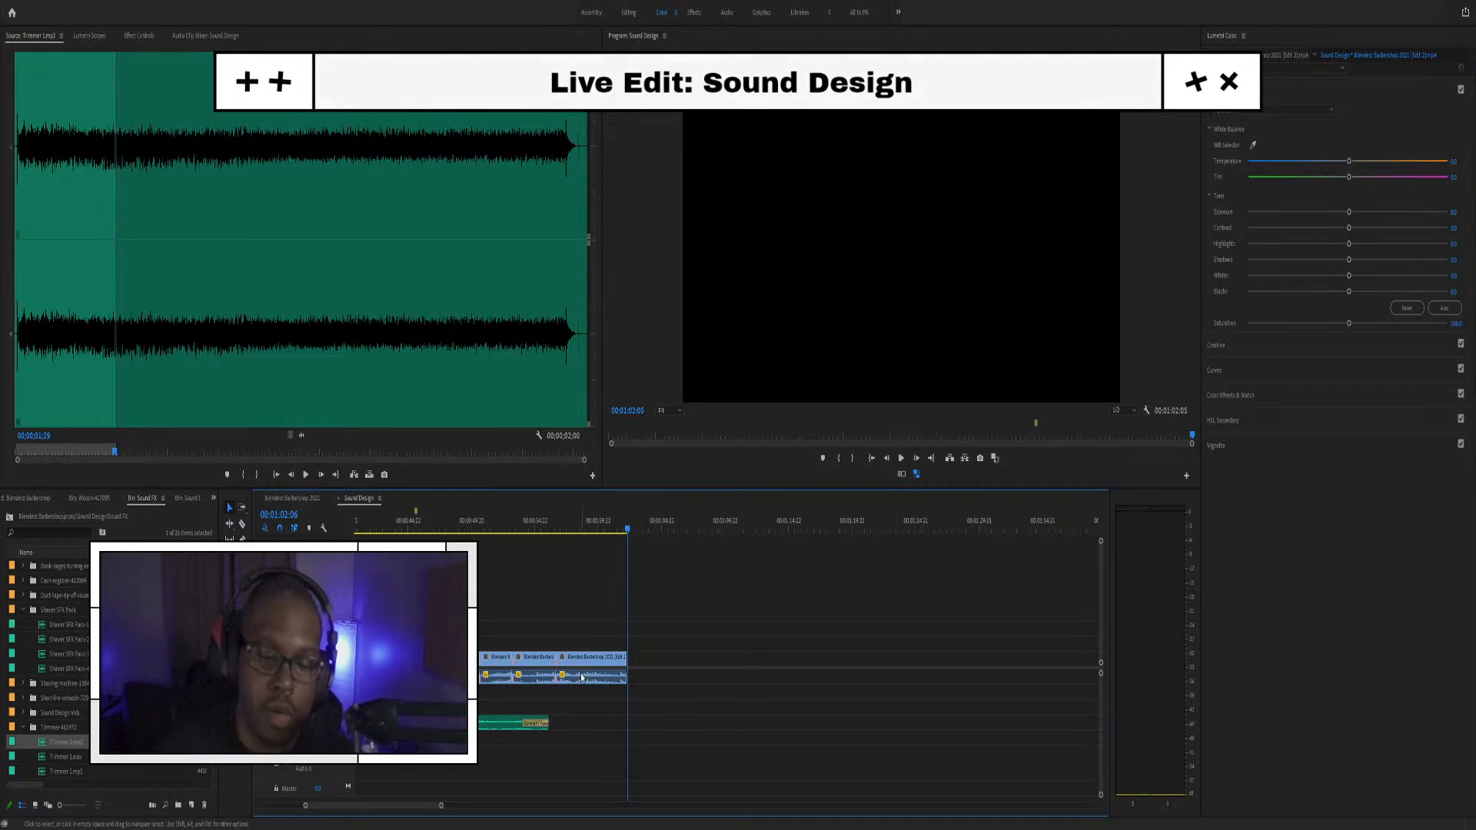
scroll(582, 679, up, 3)
click(523, 532)
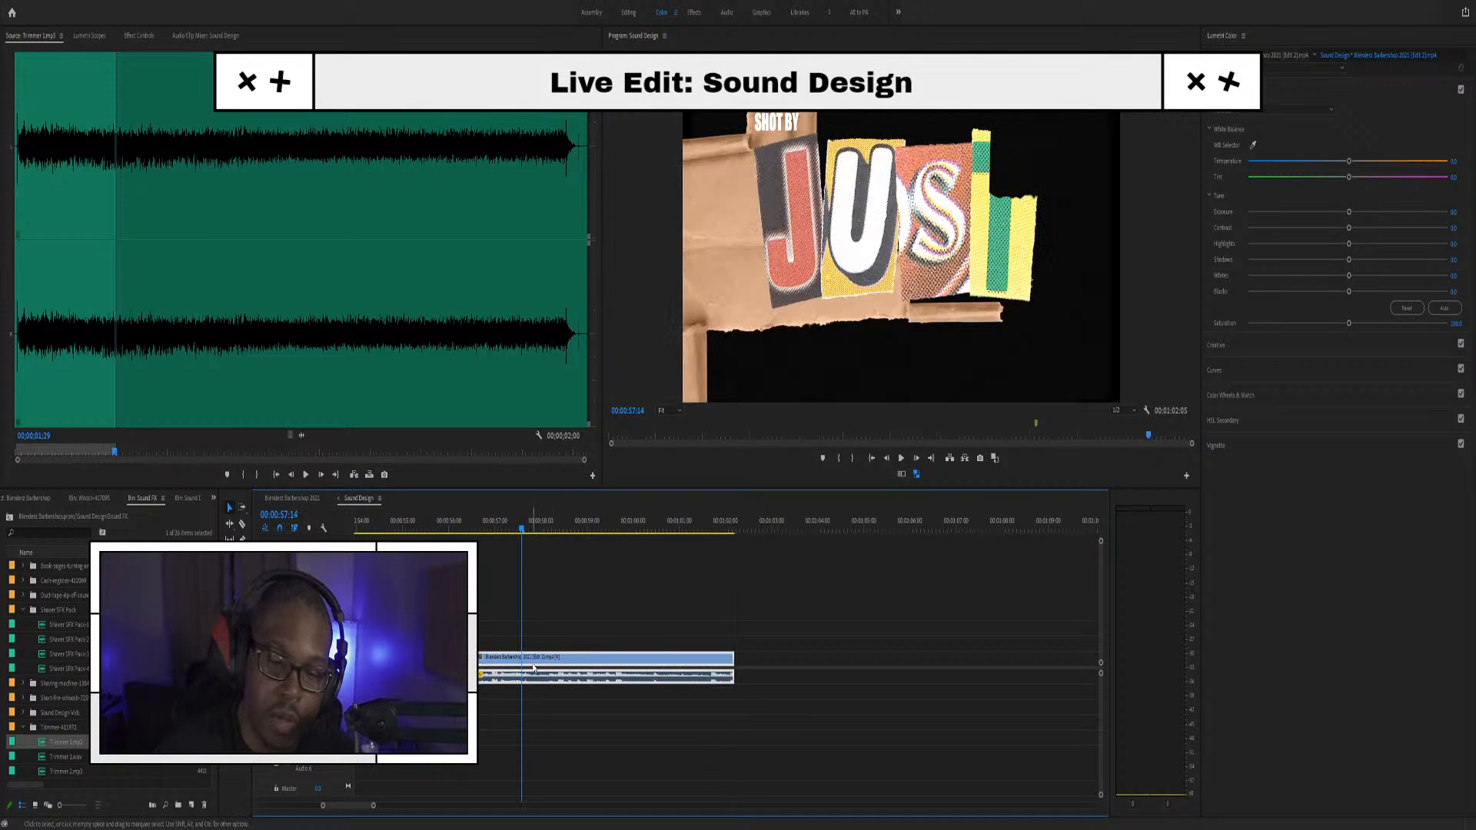
key(space)
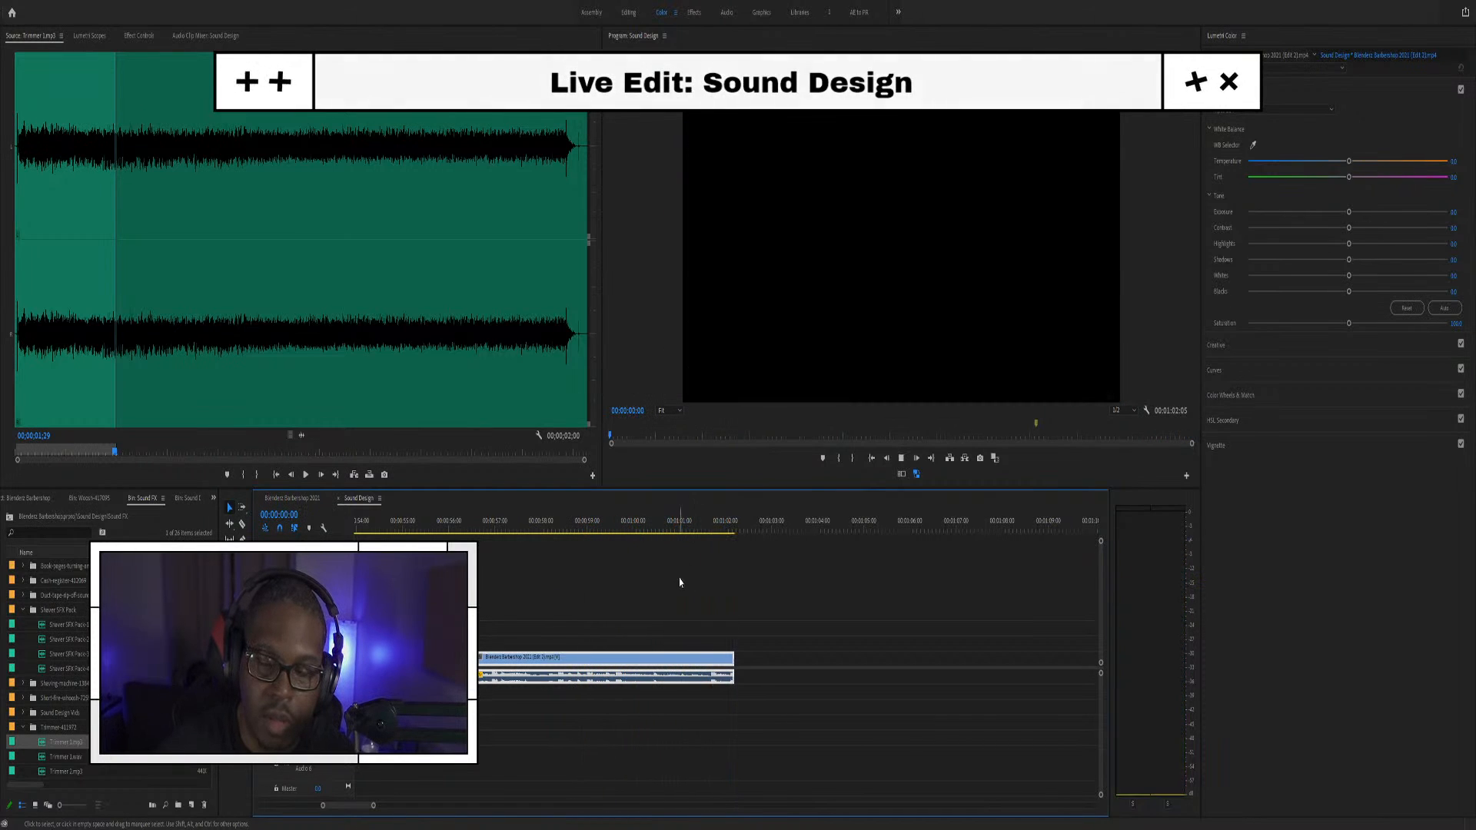
Play back the opening BLENDERZ title from the start of the sequence with the whole edit in view
key(space)
key(space)
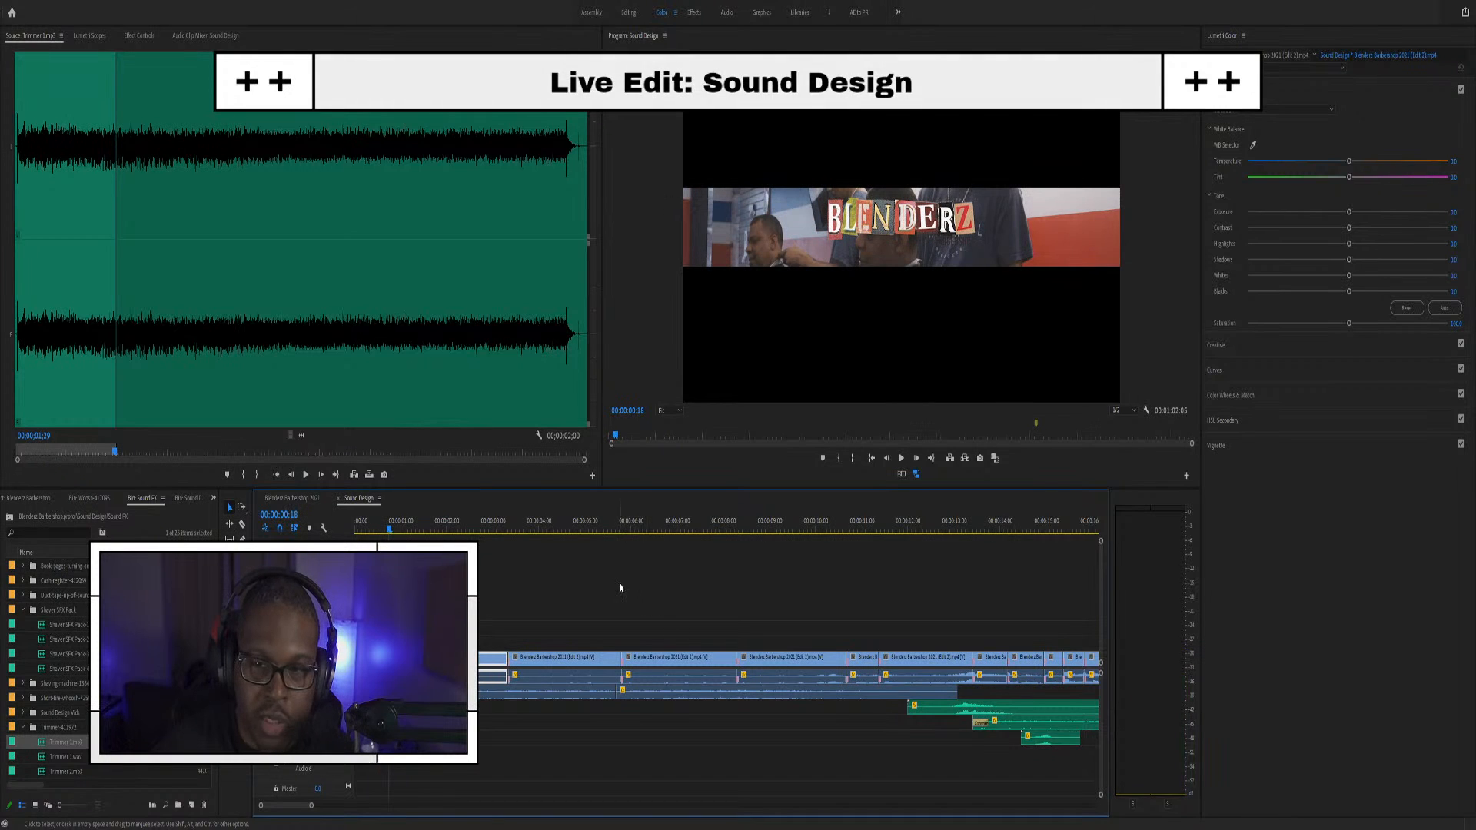
key(backslash)
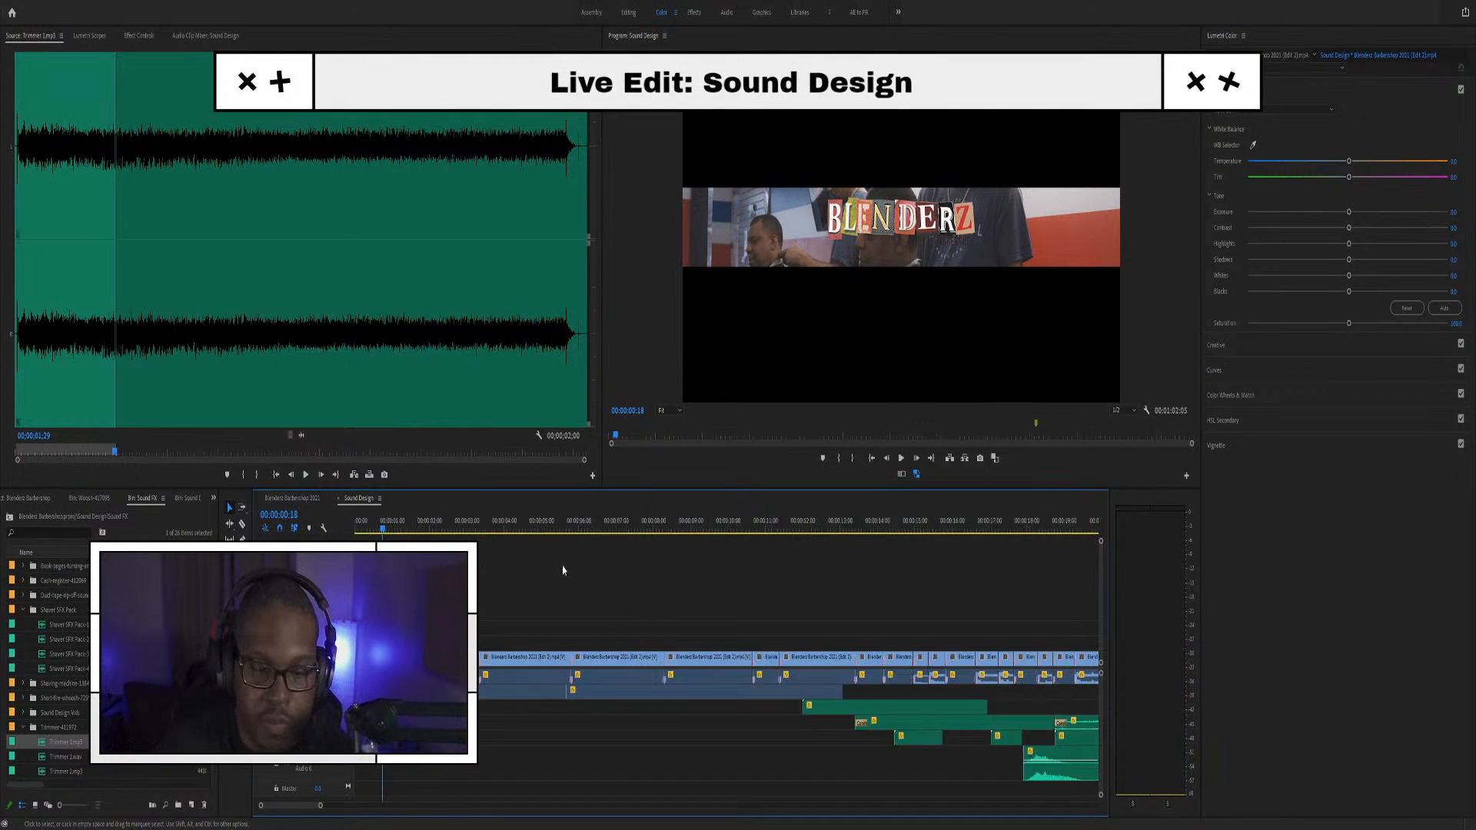
key(space)
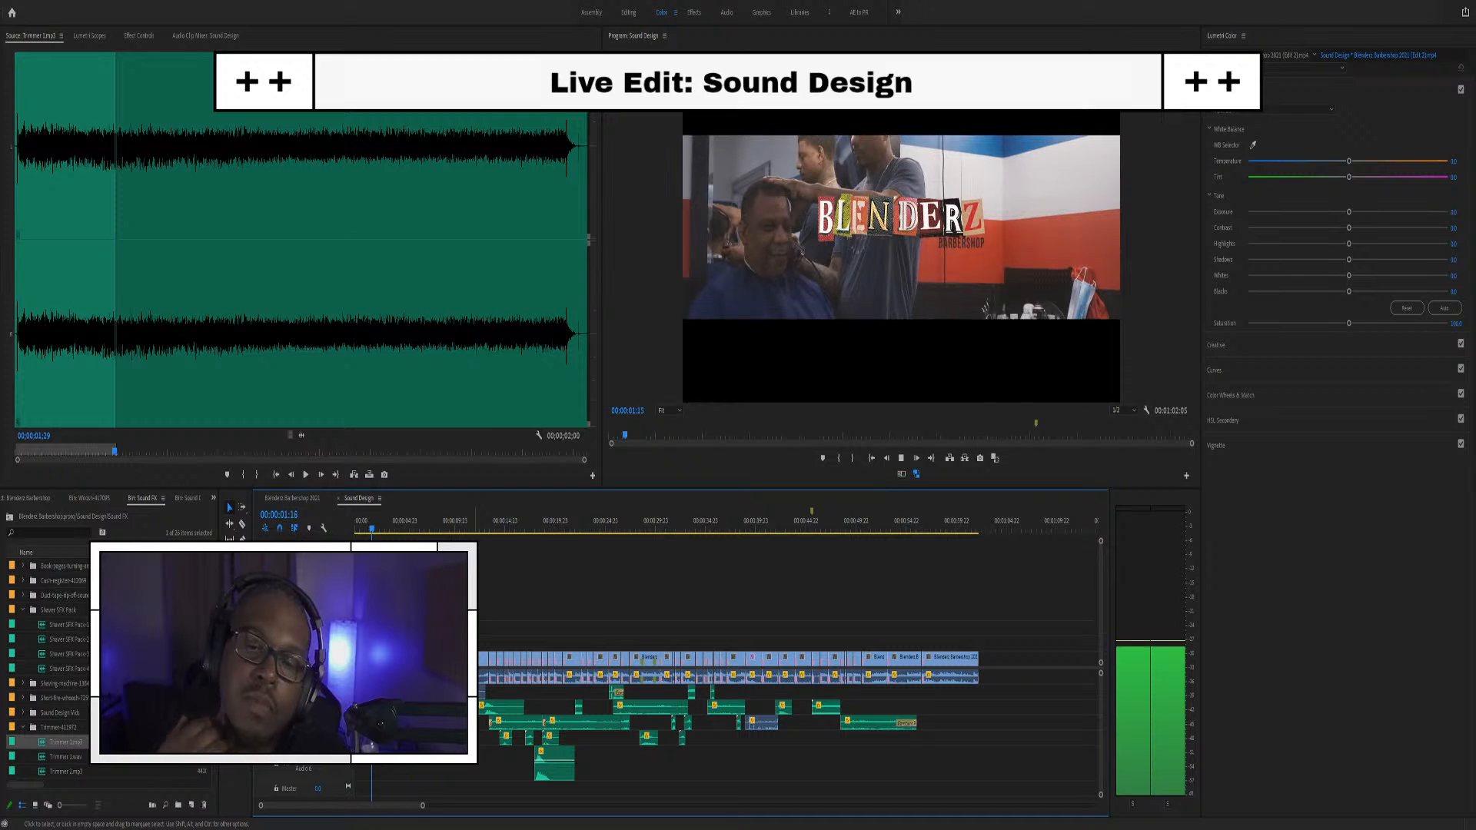
key(space)
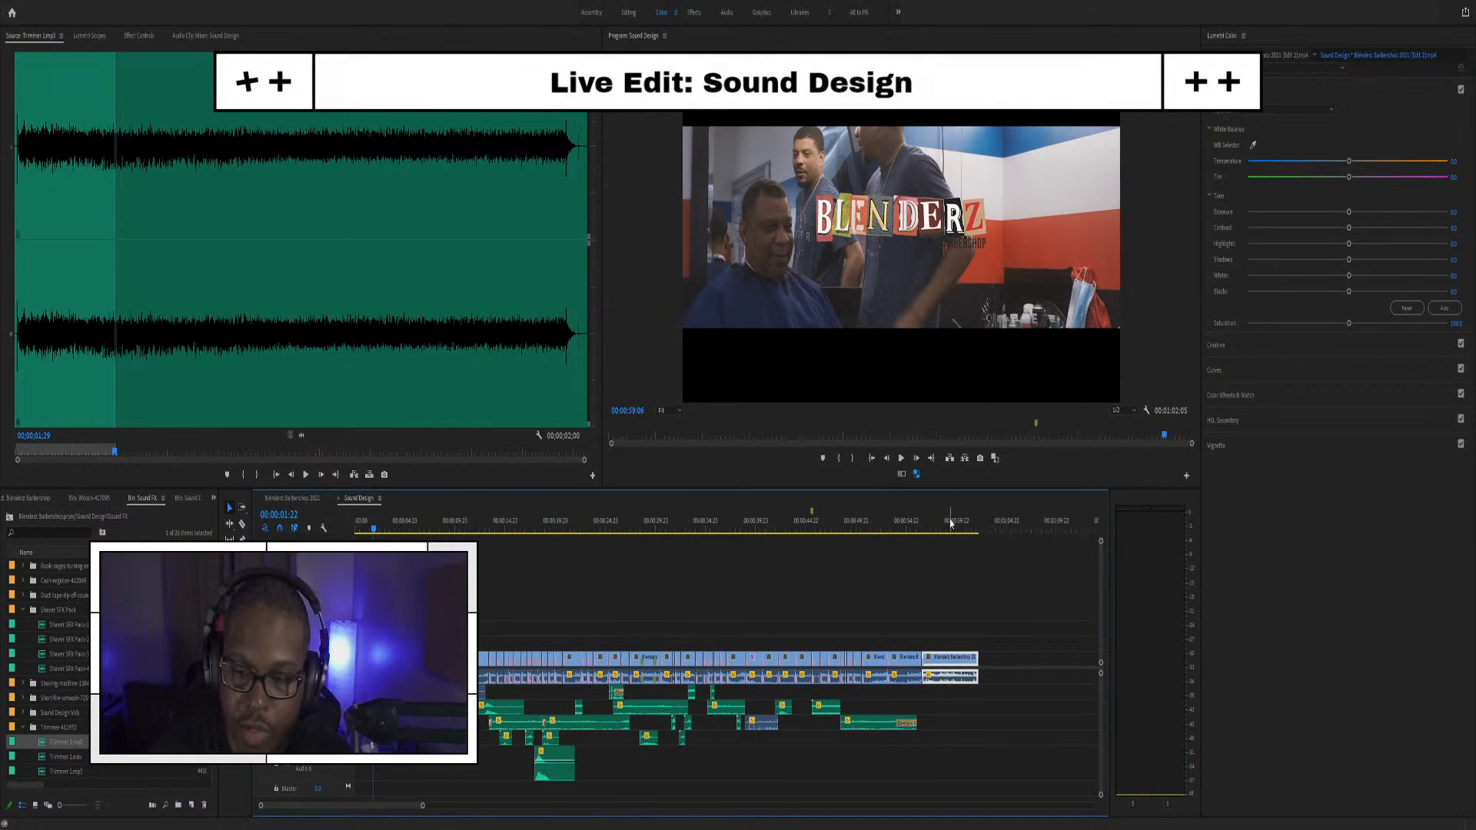
Examine the closing title shot at 00:00:59:06 together with its linked audio
key(equal)
key(equal)
key(equal)
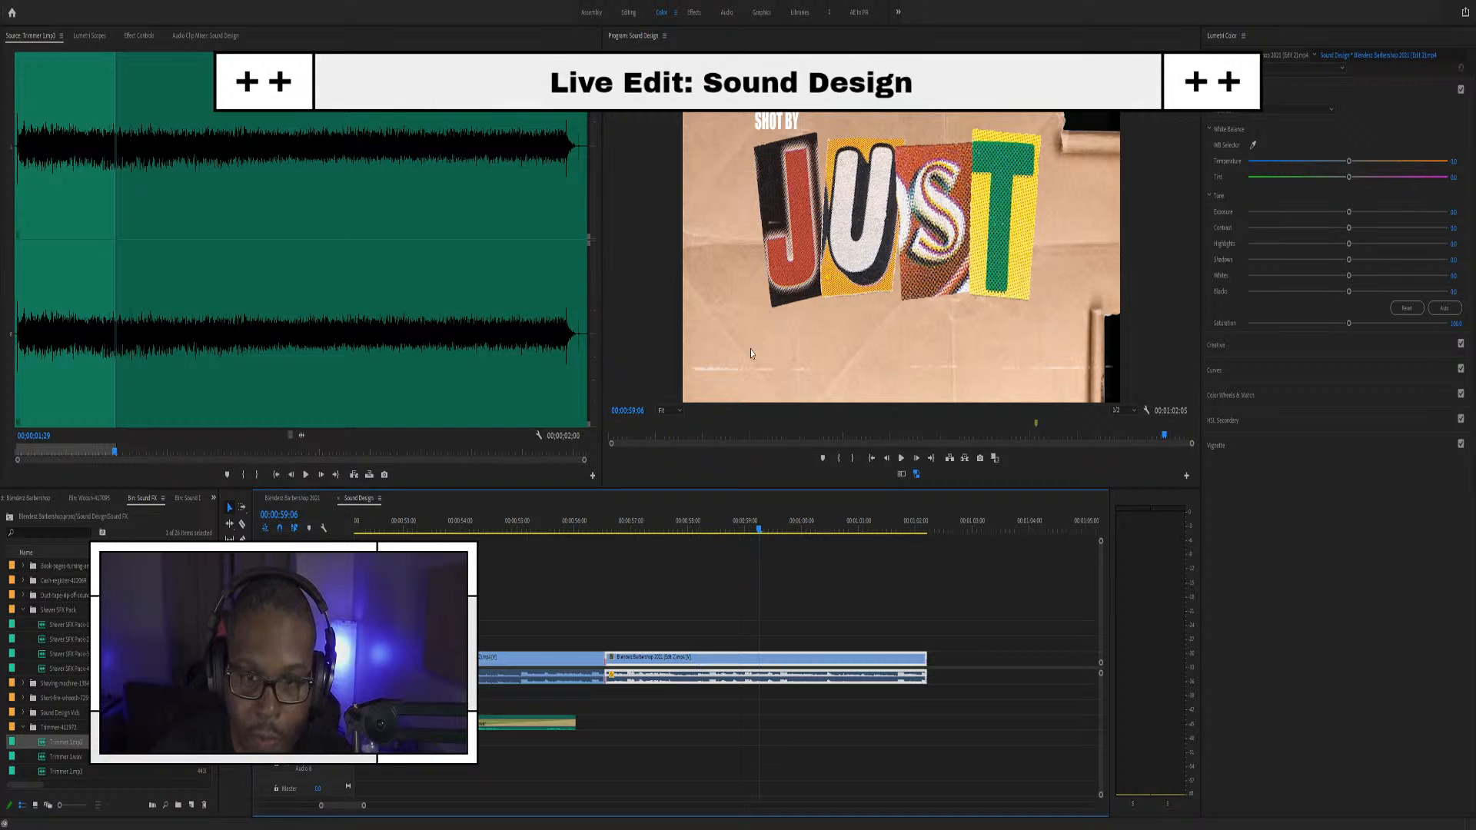
click(721, 235)
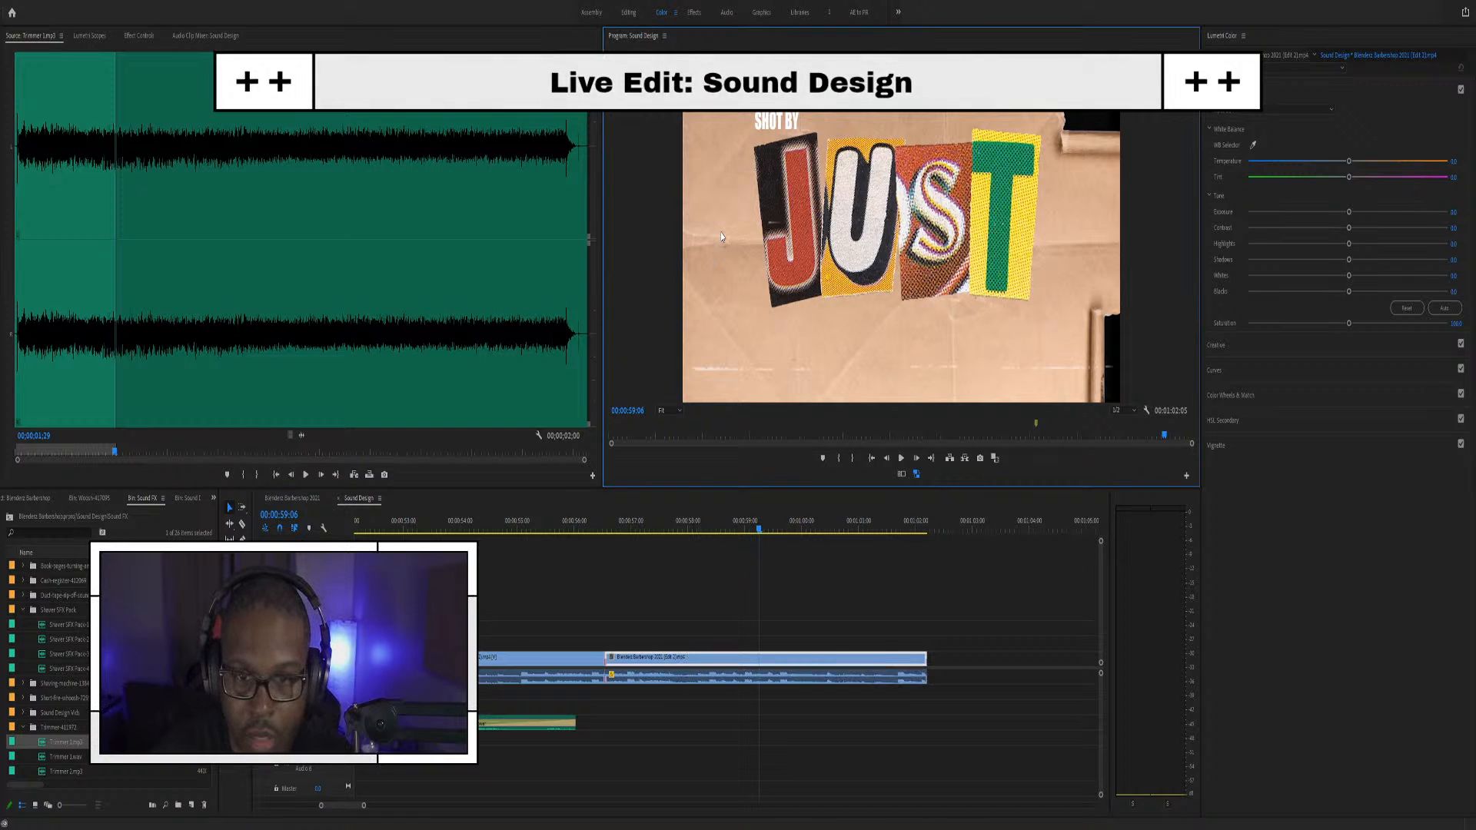
click(700, 676)
click(698, 659)
click(697, 676)
click(696, 661)
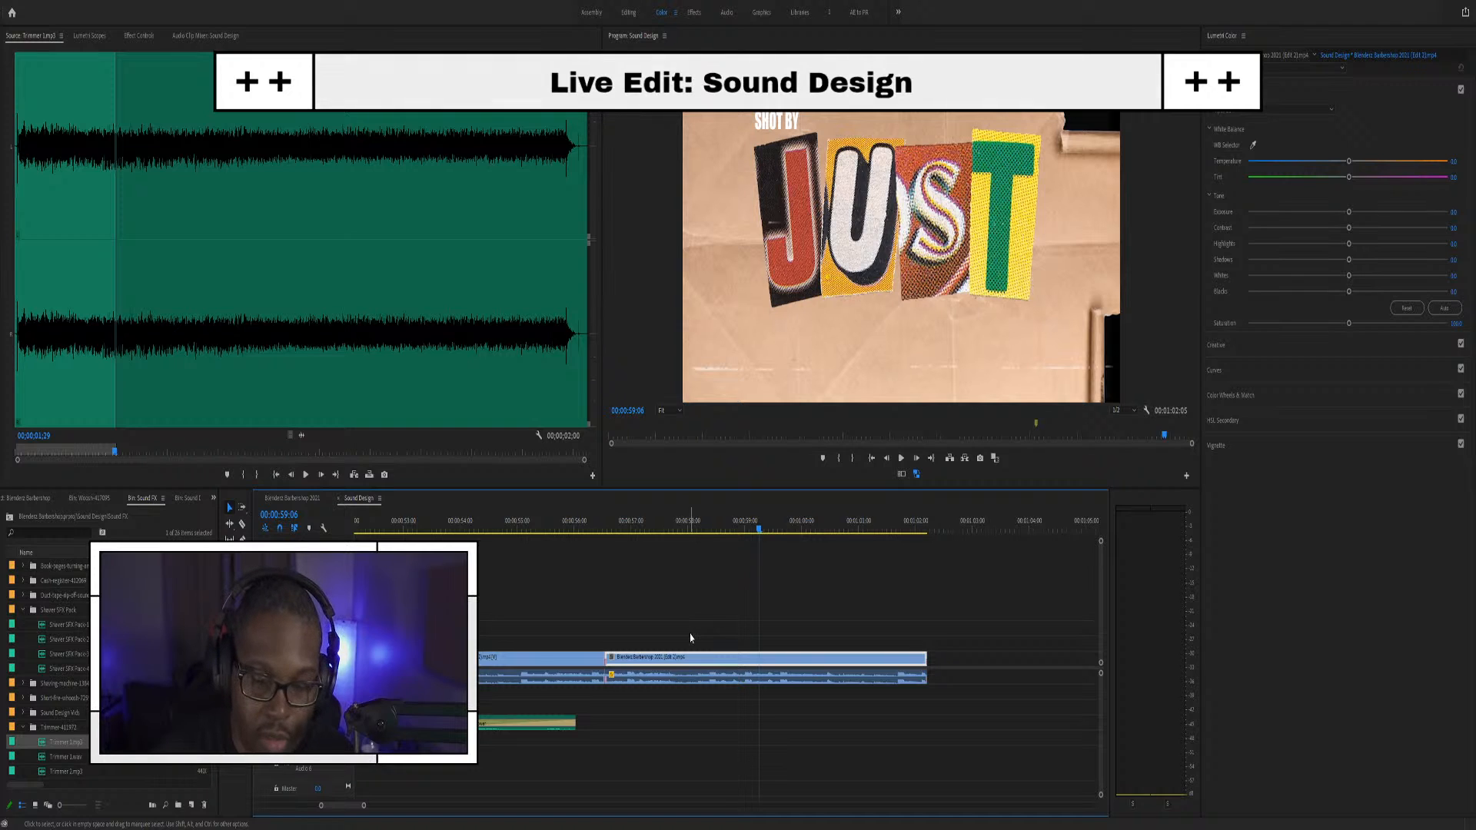
click(708, 677)
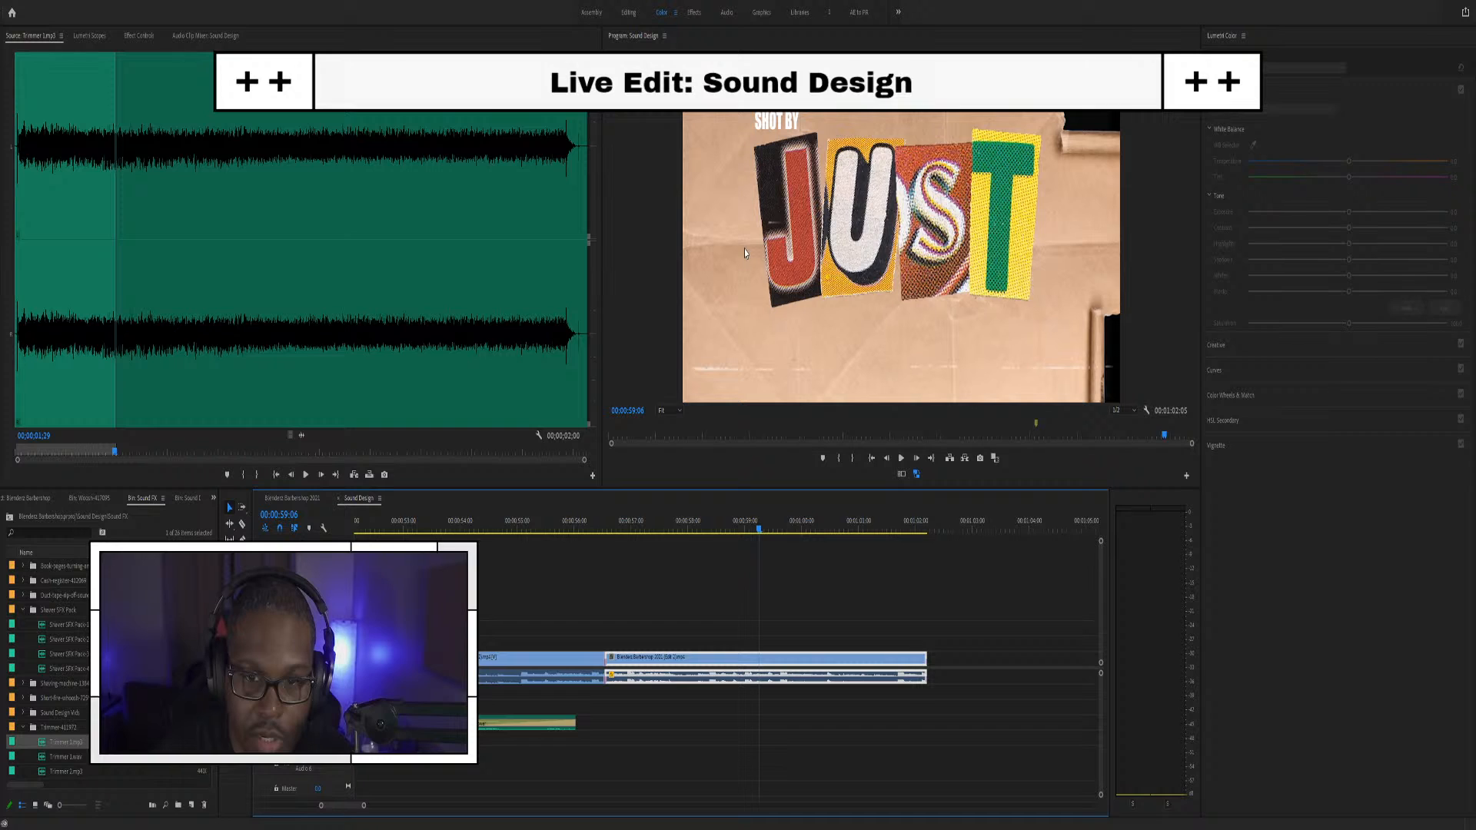
click(695, 664)
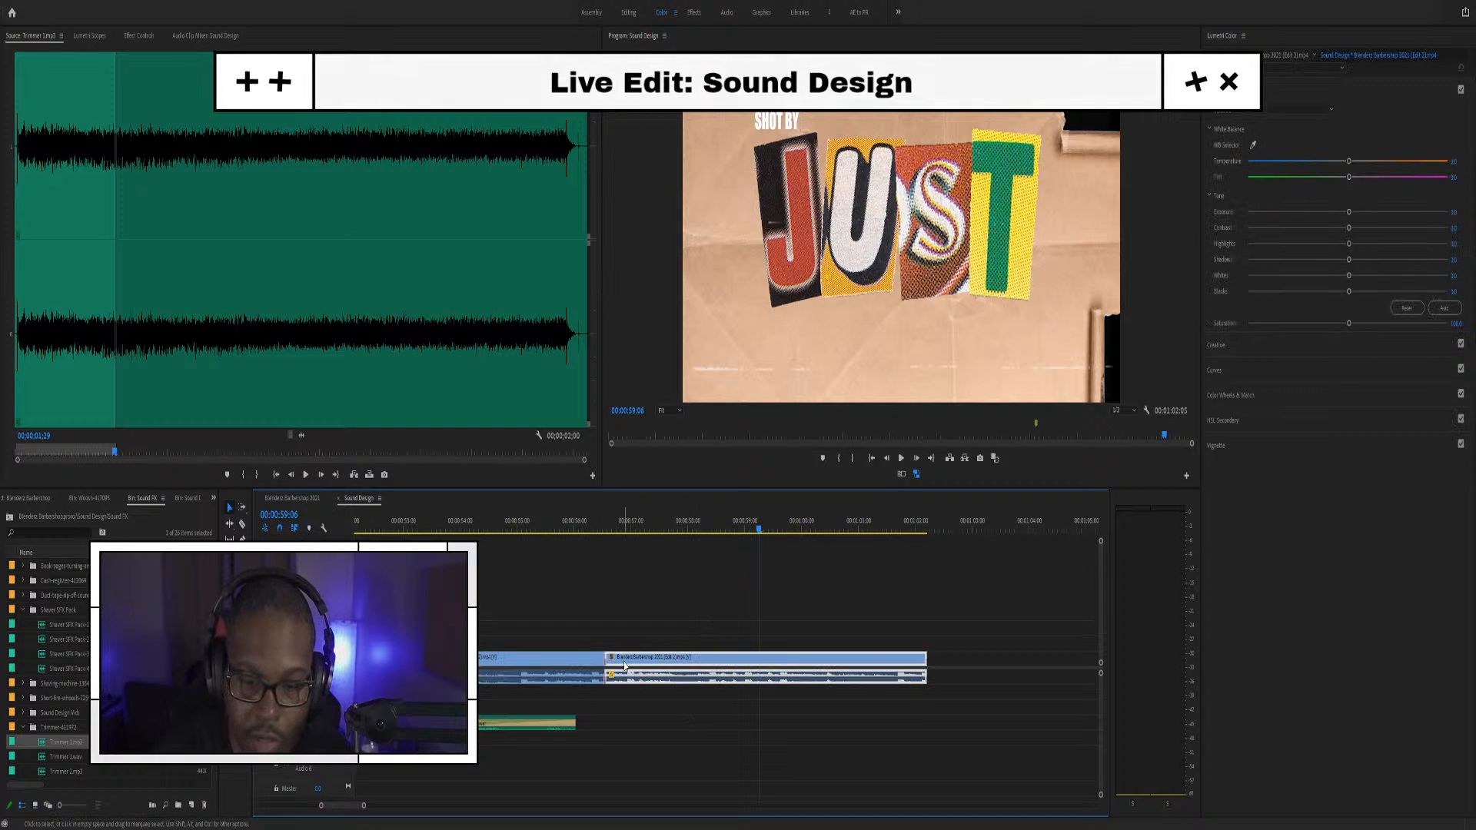
Play back the full sequence from the start to review all the sound effects together
key(minus)
key(minus)
key(minus)
key(minus)
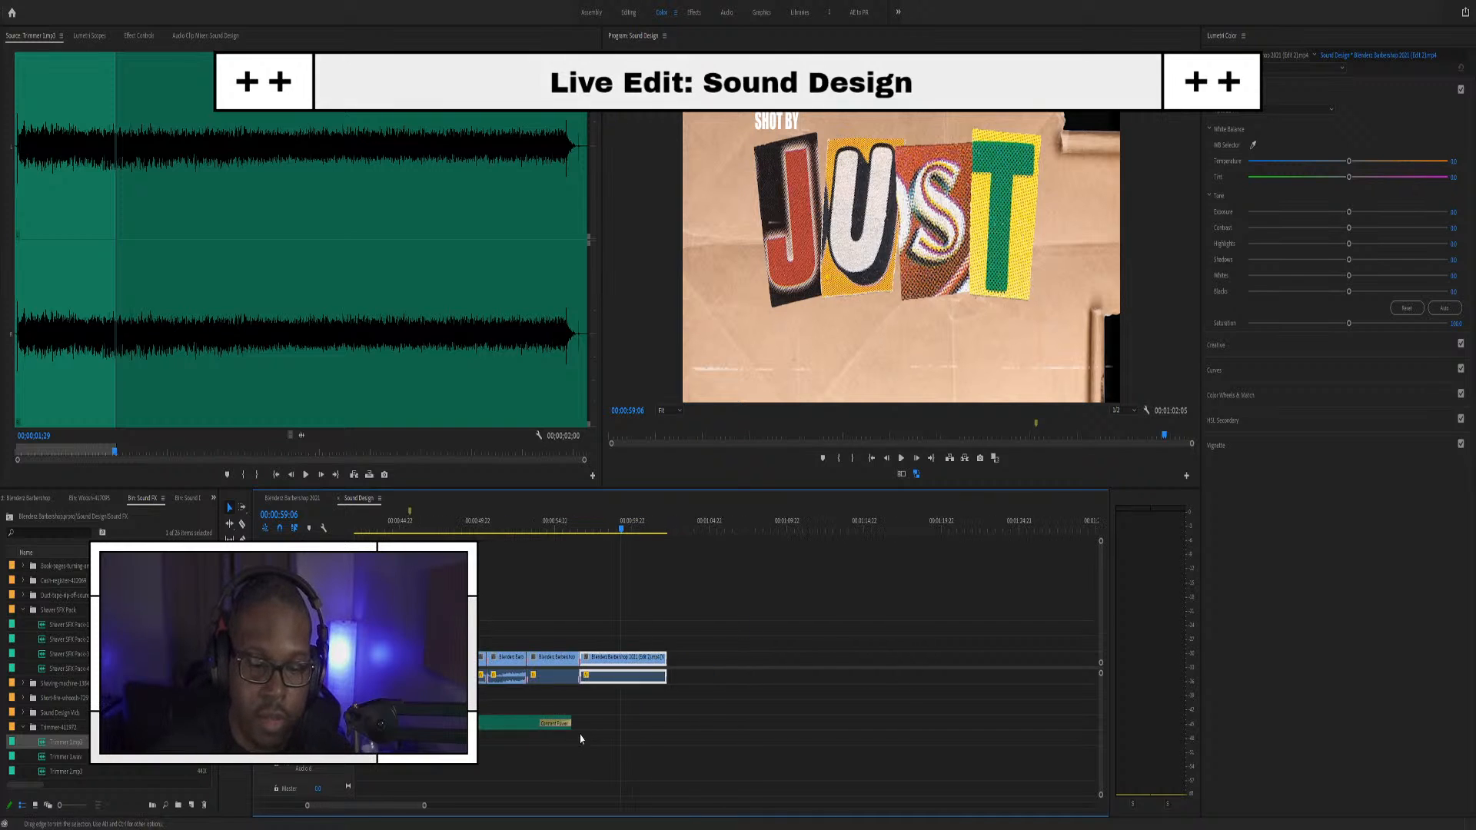
key(minus)
key(minus)
key(minus)
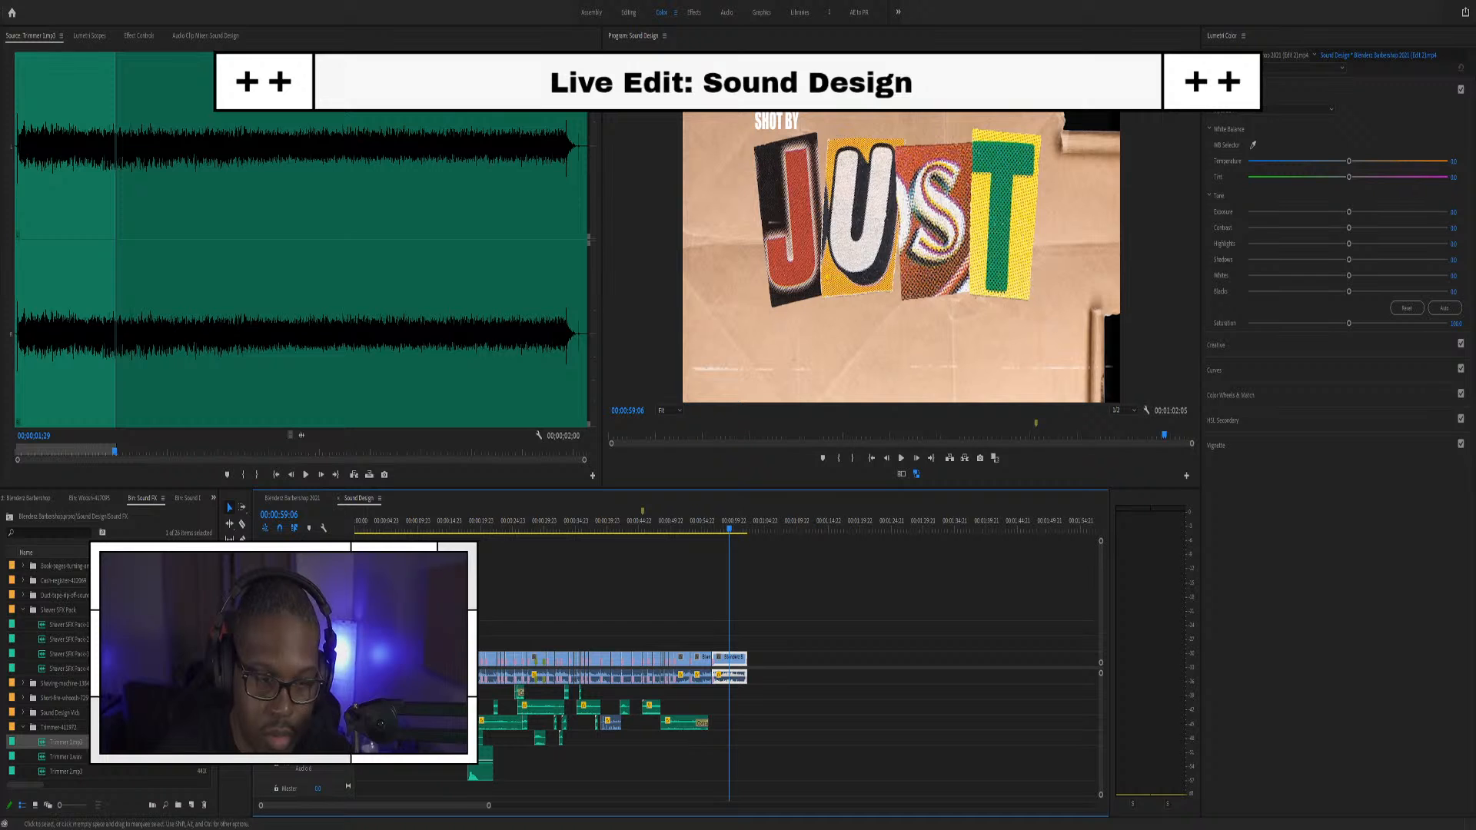
click(356, 529)
key(space)
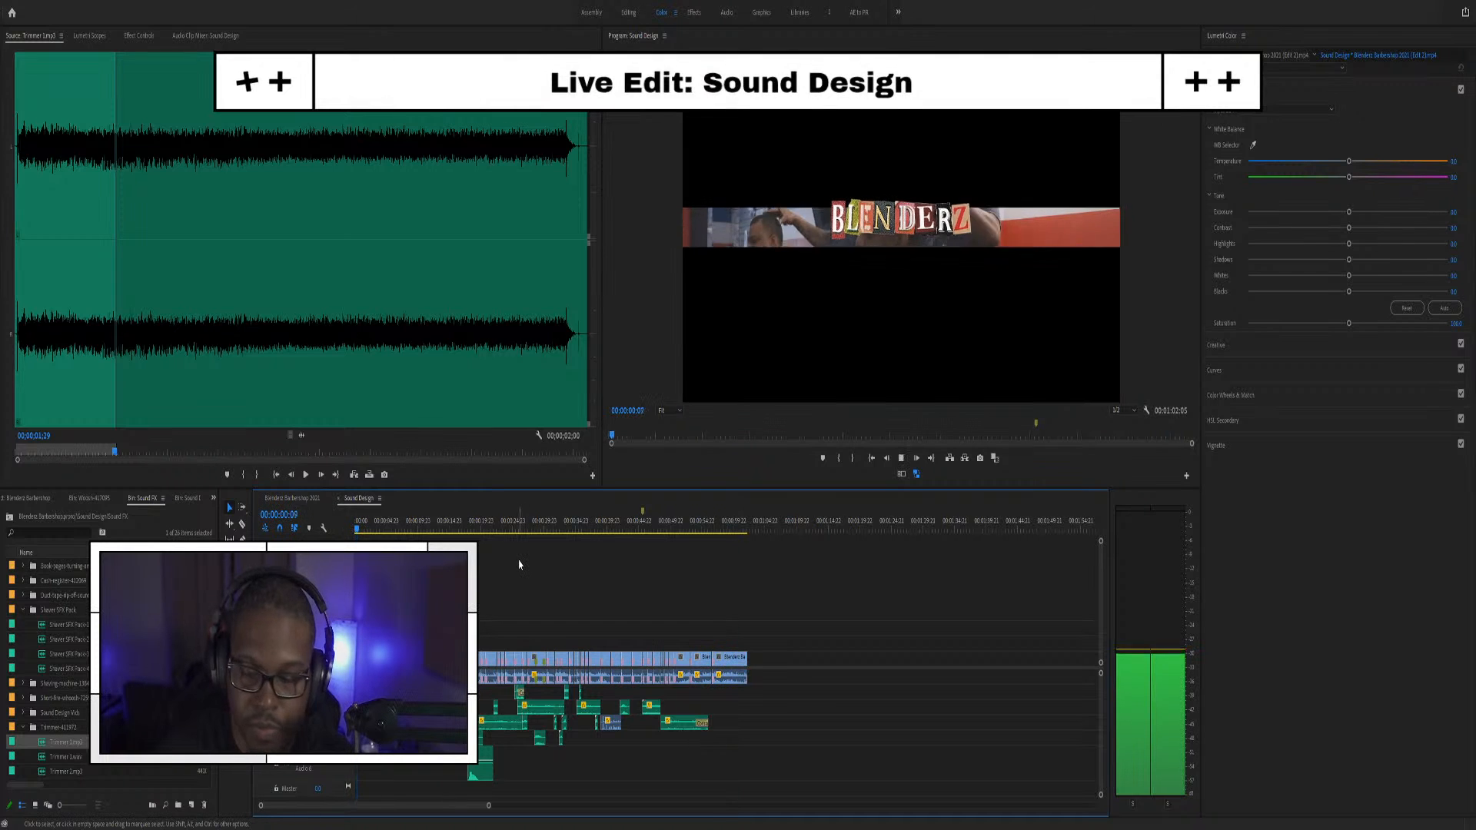
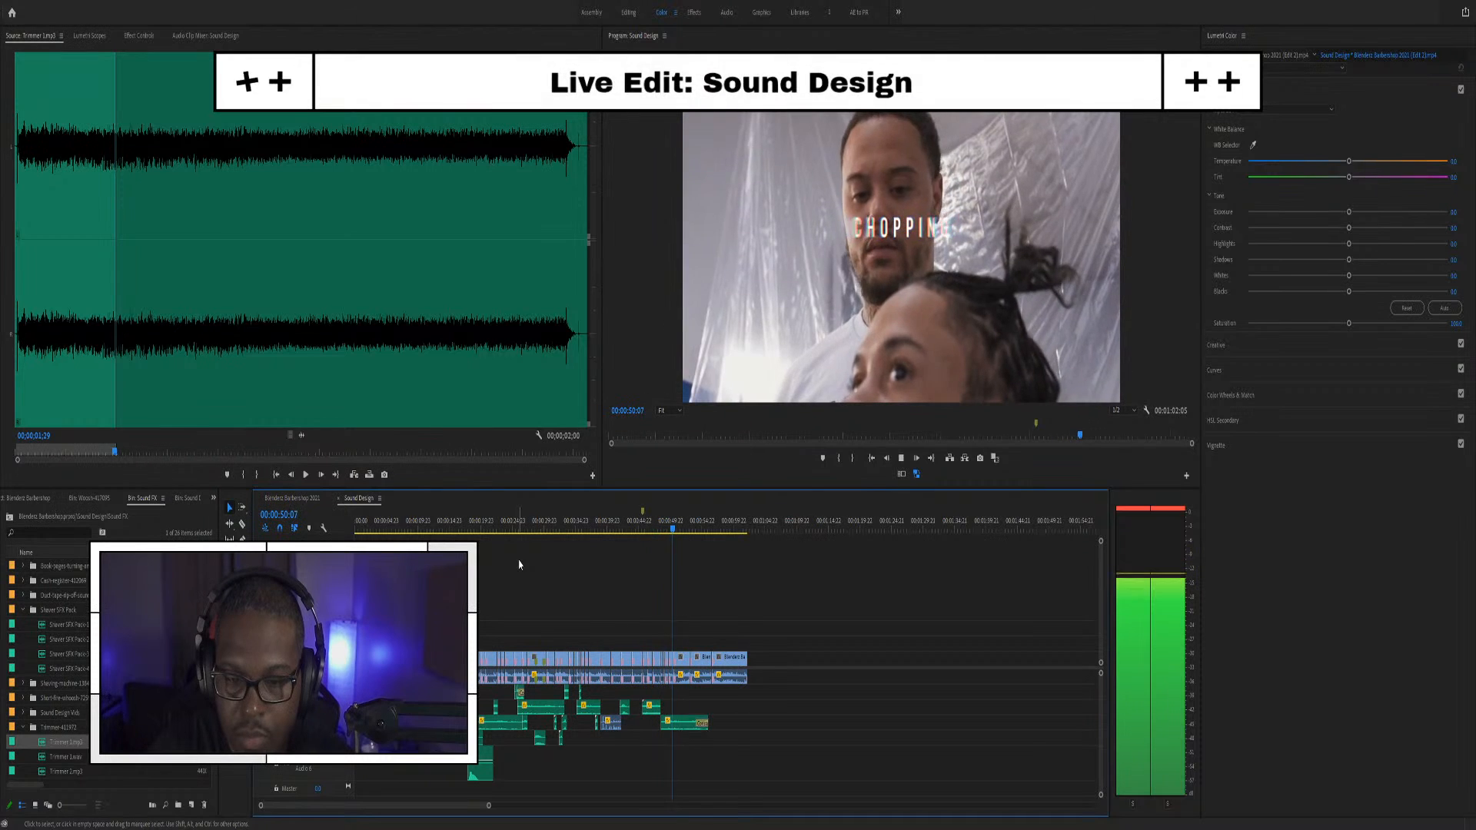
Replay the CHOPPING title section from 00:00:47:01 to 00:00:50:17 to check its trimmer sound
key(space)
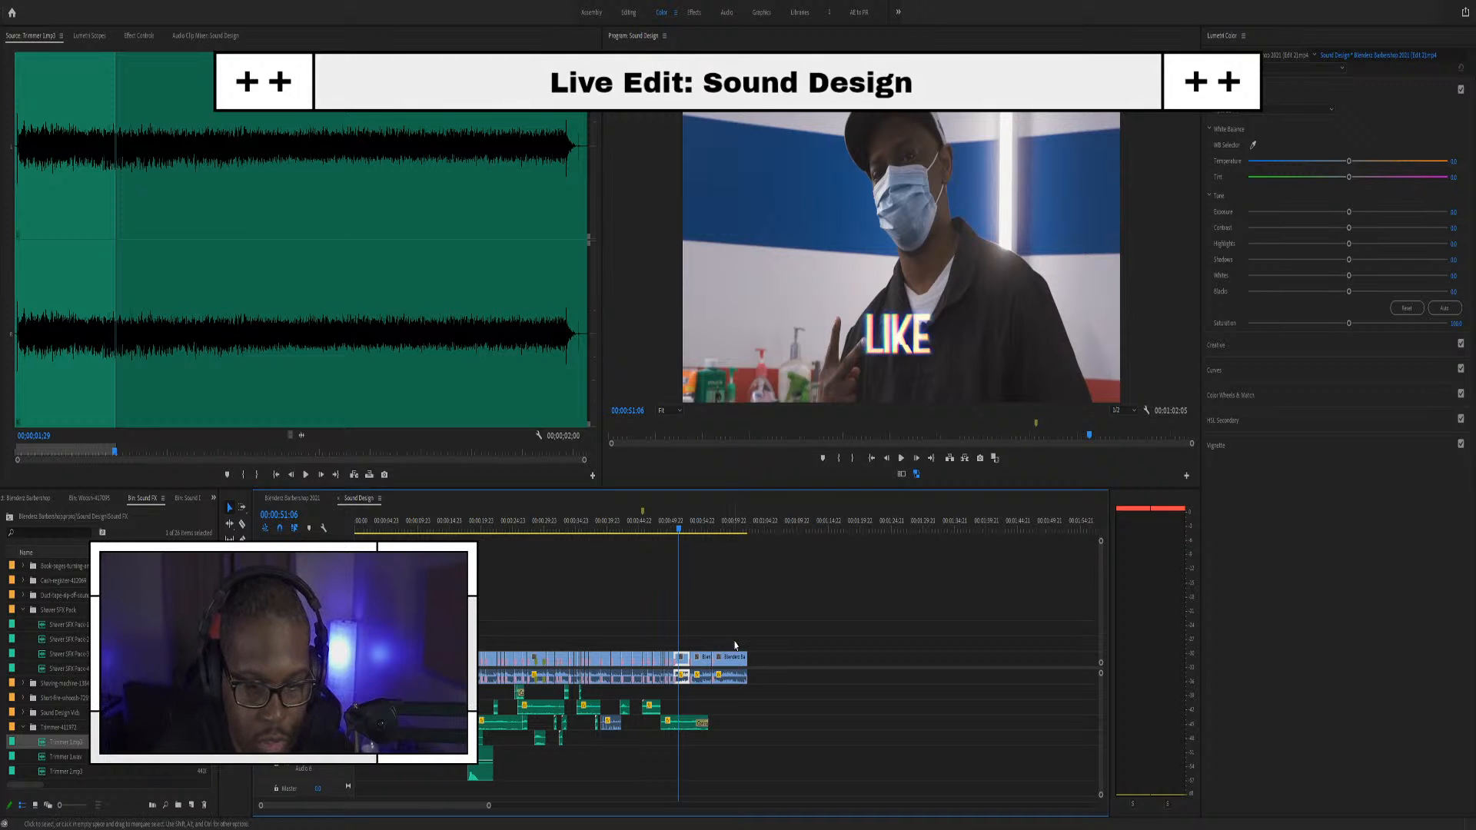
key(=)
key(=)
key(=)
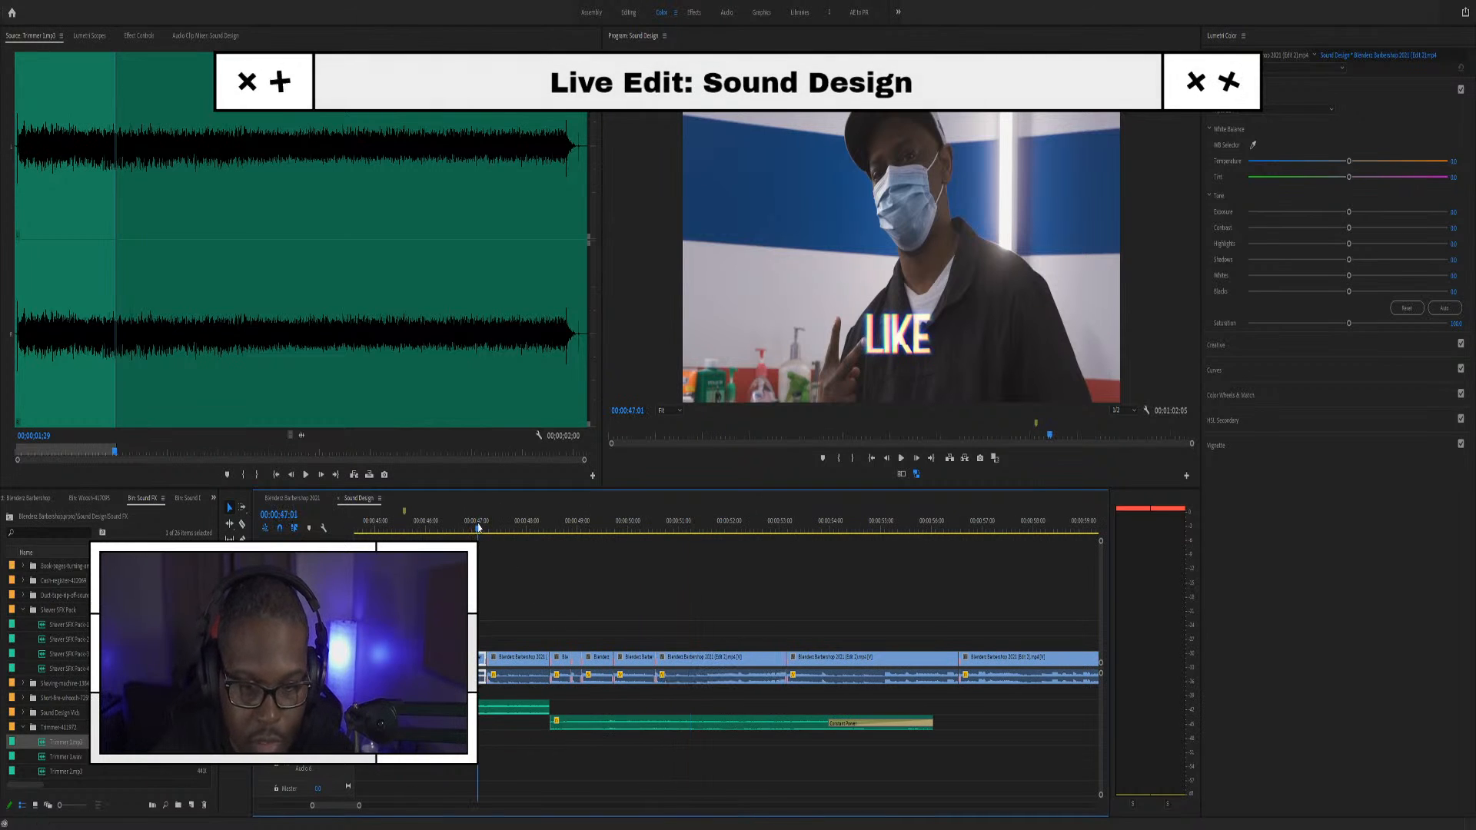
click(477, 525)
key(space)
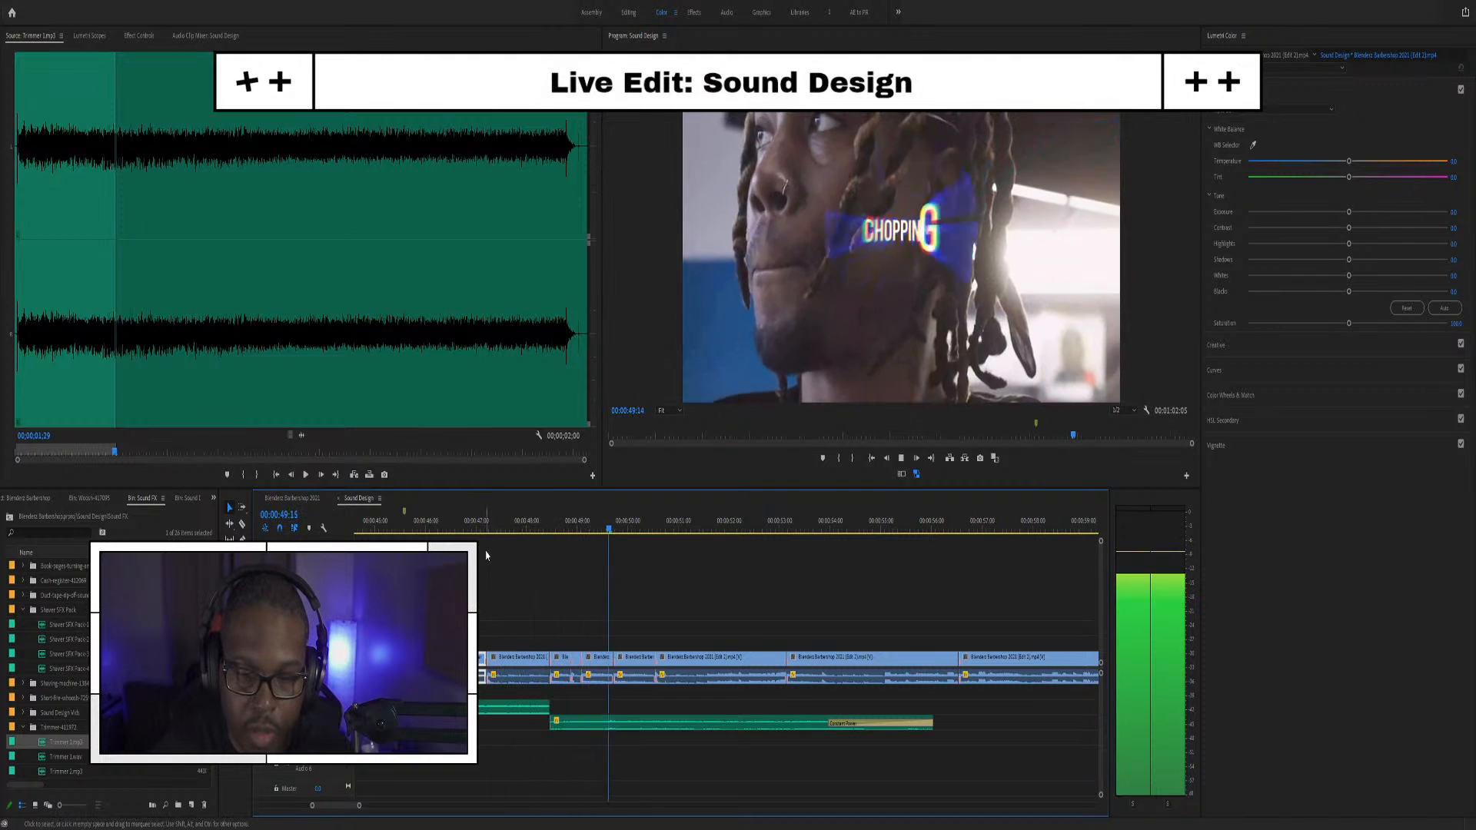
key(space)
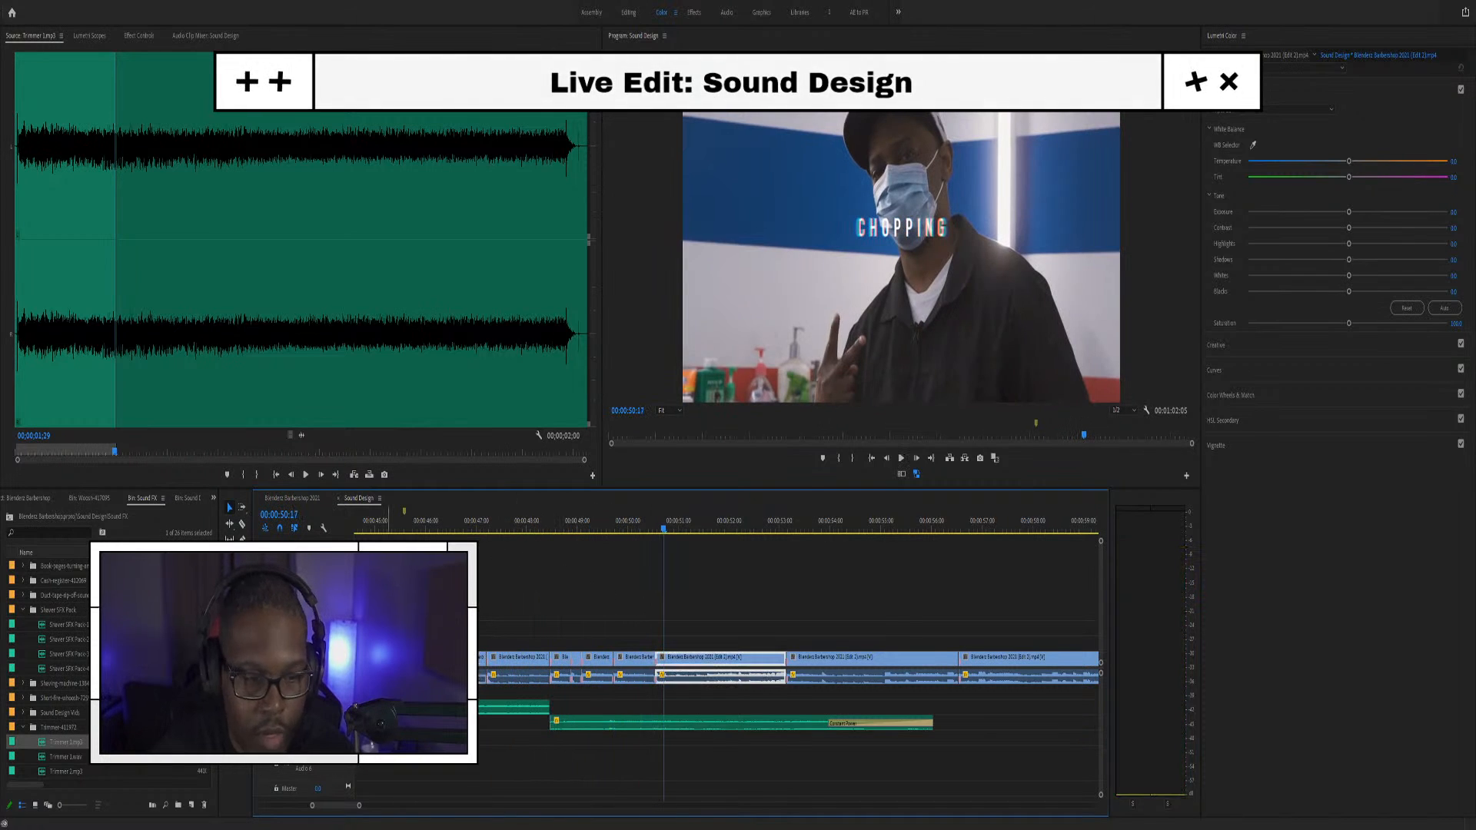
Preview another sound from the trimmer folder and add it beneath the CHOPPING shot near 00:00:50:17
scroll(46, 669, down, 2)
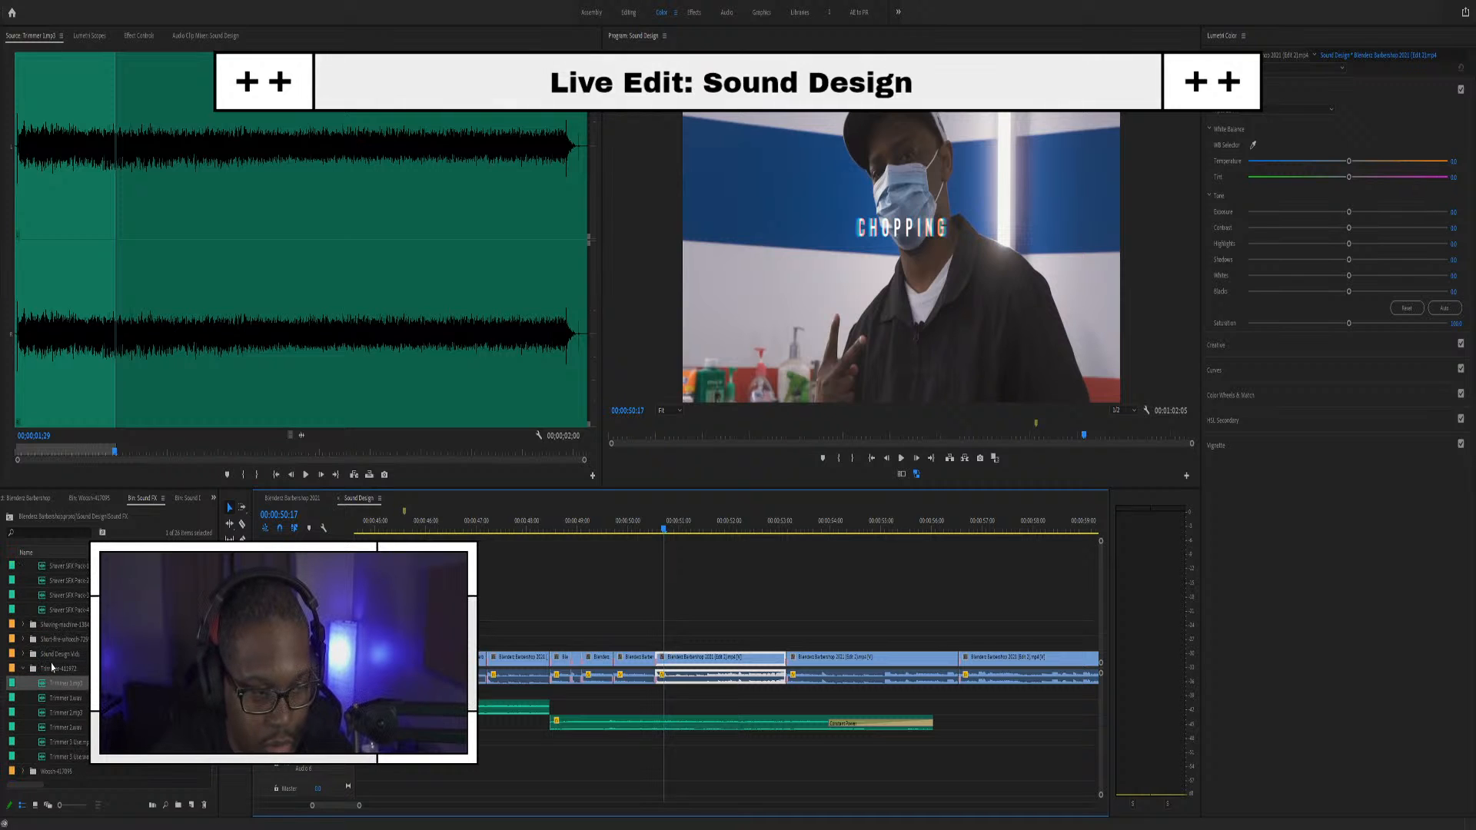
scroll(50, 624, down, 3)
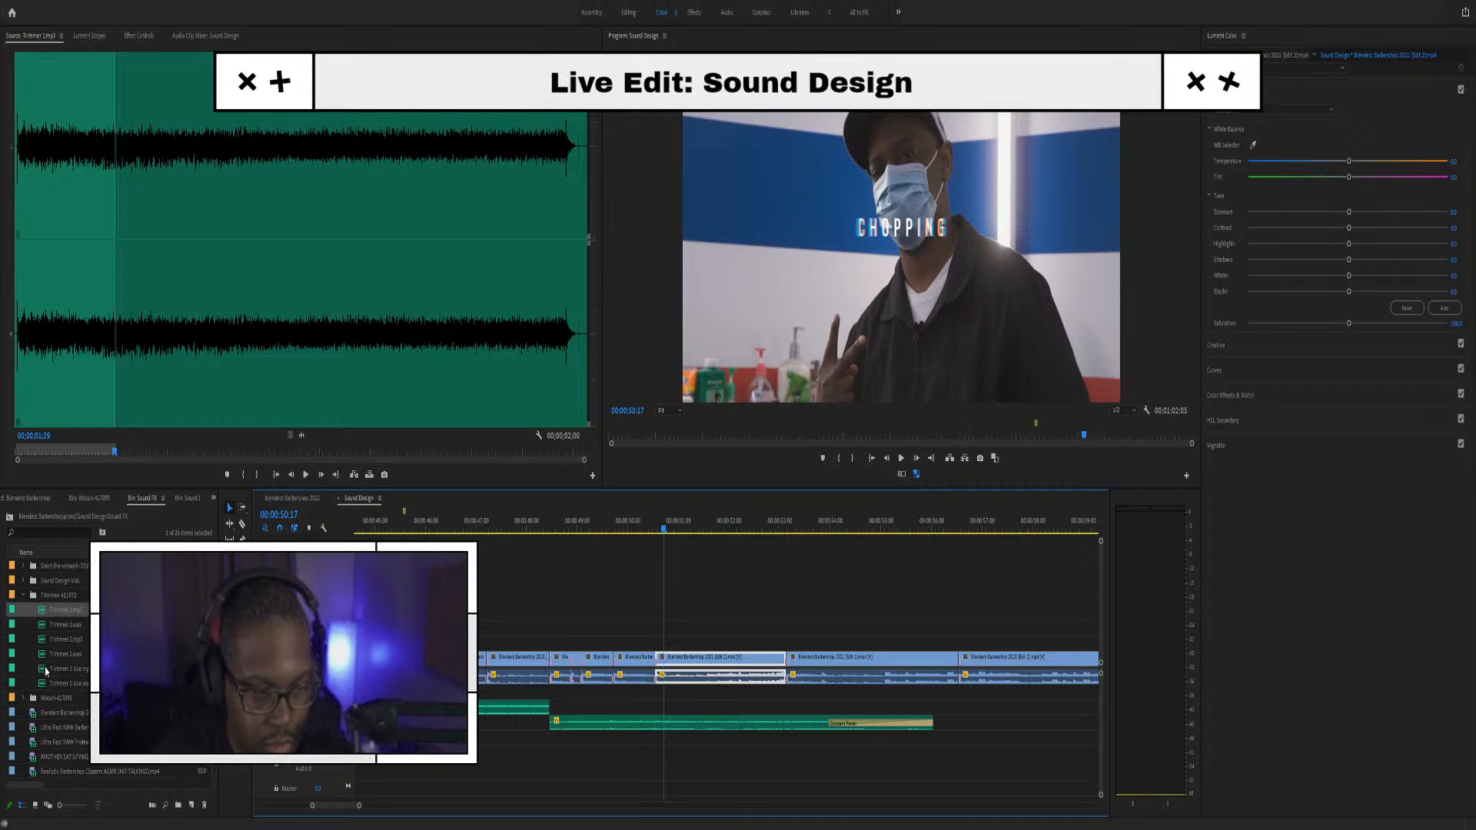
double_click(46, 669)
key(space)
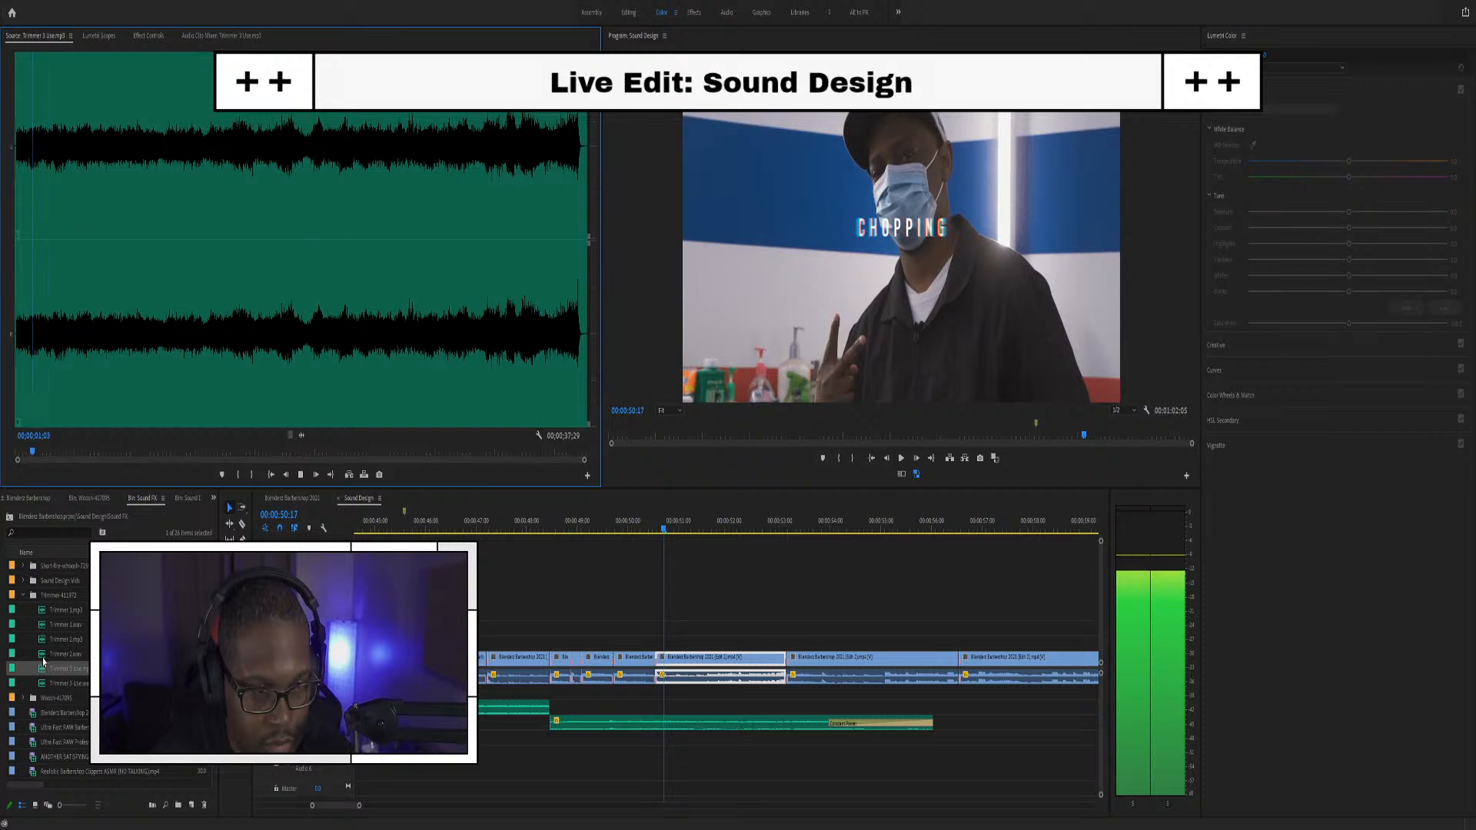
drag(40, 671, 657, 705)
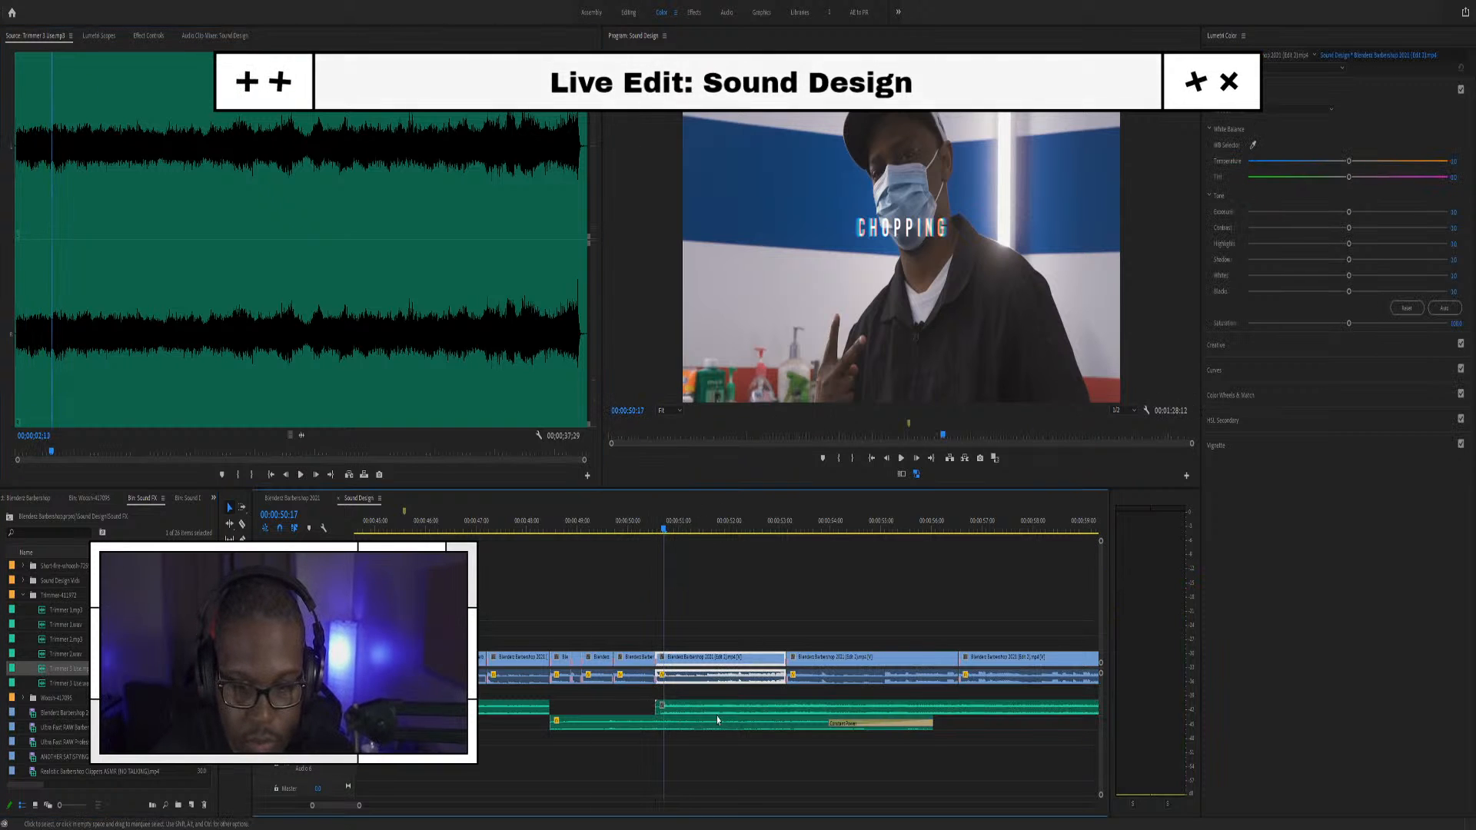
Shorten the new trimmer clip to end at about 00:00:56:00, with the preceding trimmer clip ending near 00:00:50:17
key(minus)
key(minus)
key(minus)
drag(861, 703, 675, 721)
key(equal)
key(equal)
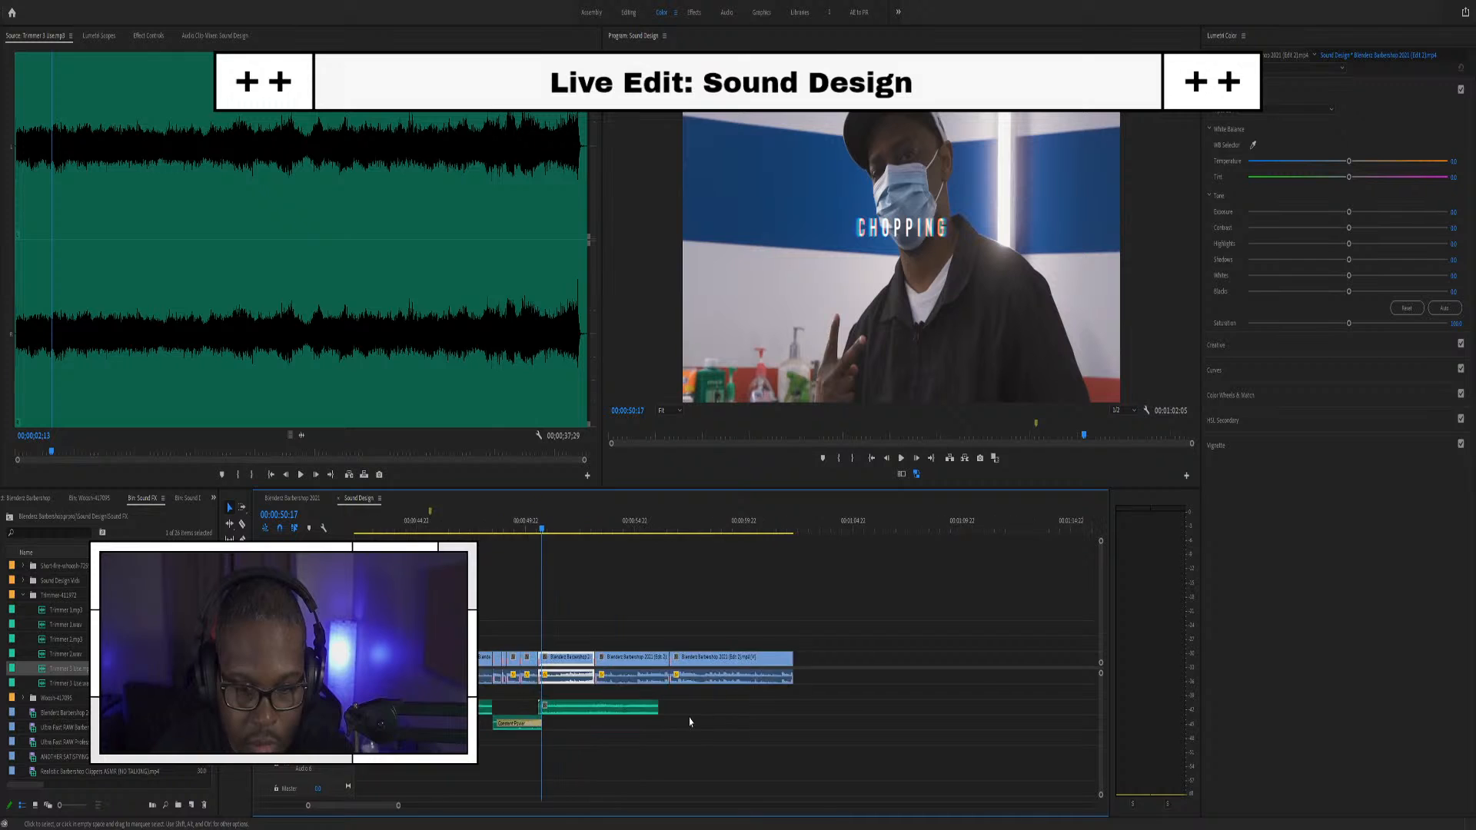
key(equal)
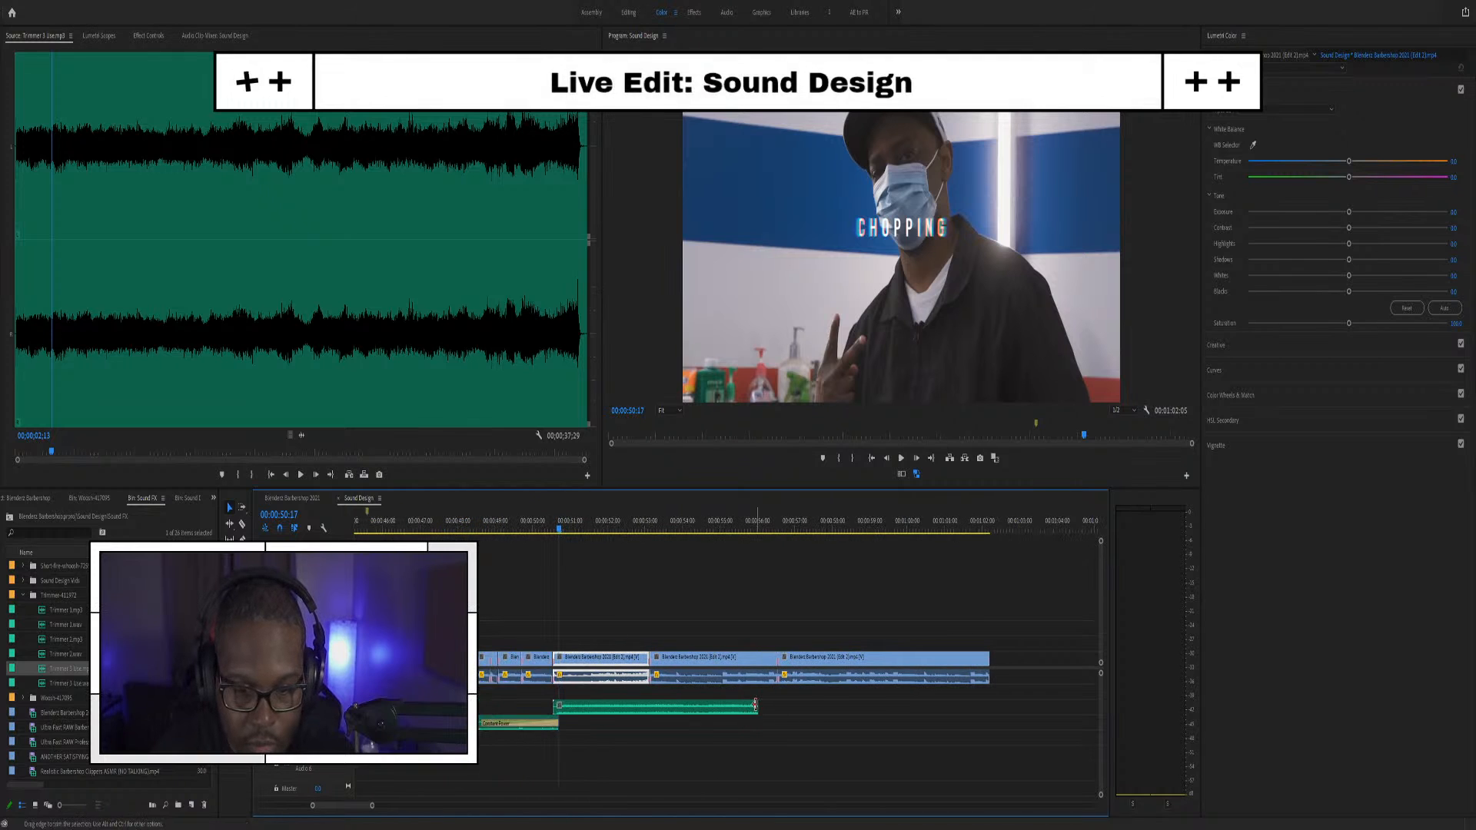
Add a Constant Power fade to the new trimmer clip's end, lengthen it to about 2 seconds and save the project
click(755, 704)
key(ctrl+shift+d)
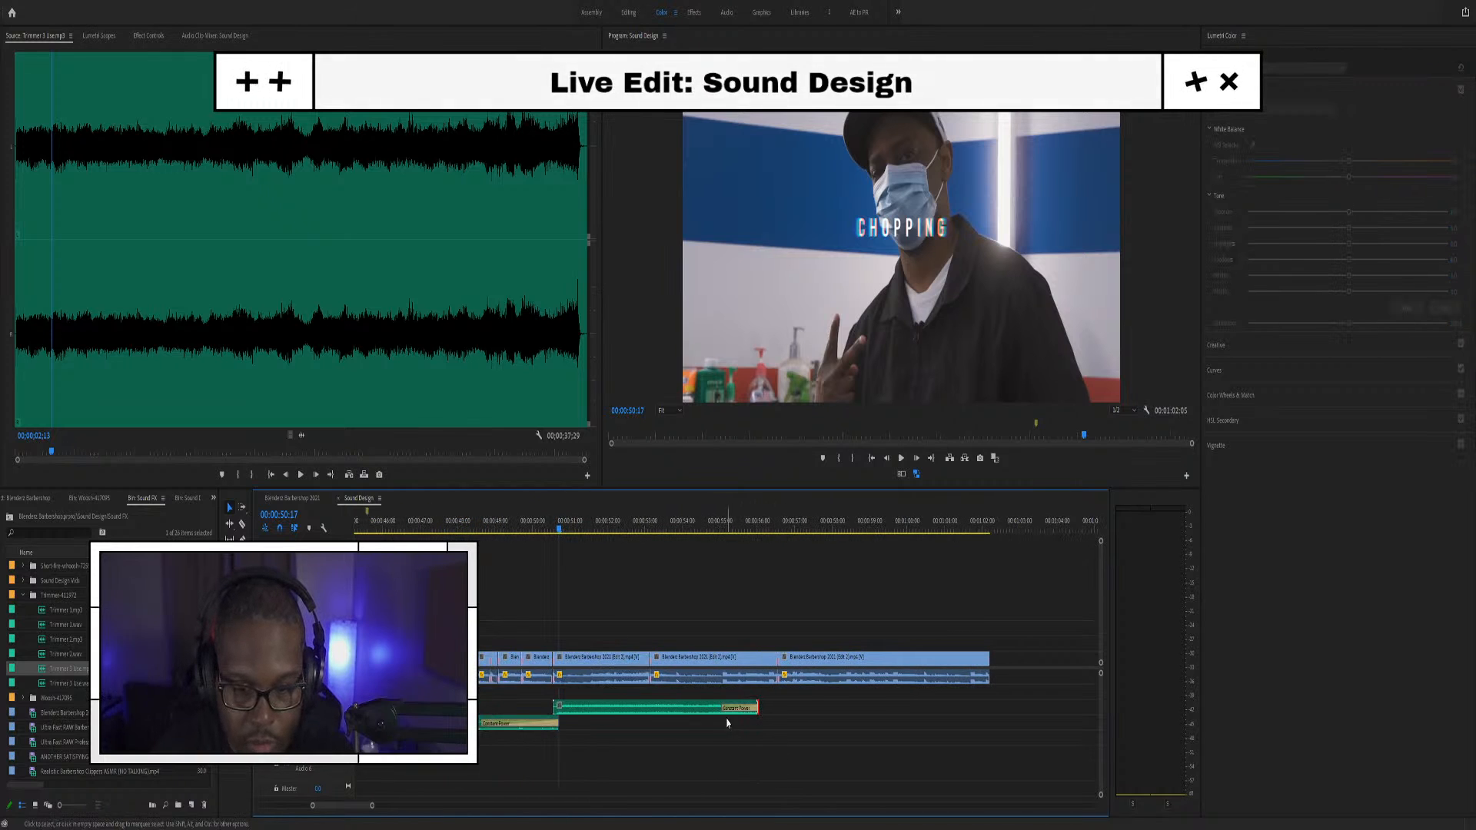
drag(725, 711, 683, 709)
click(649, 714)
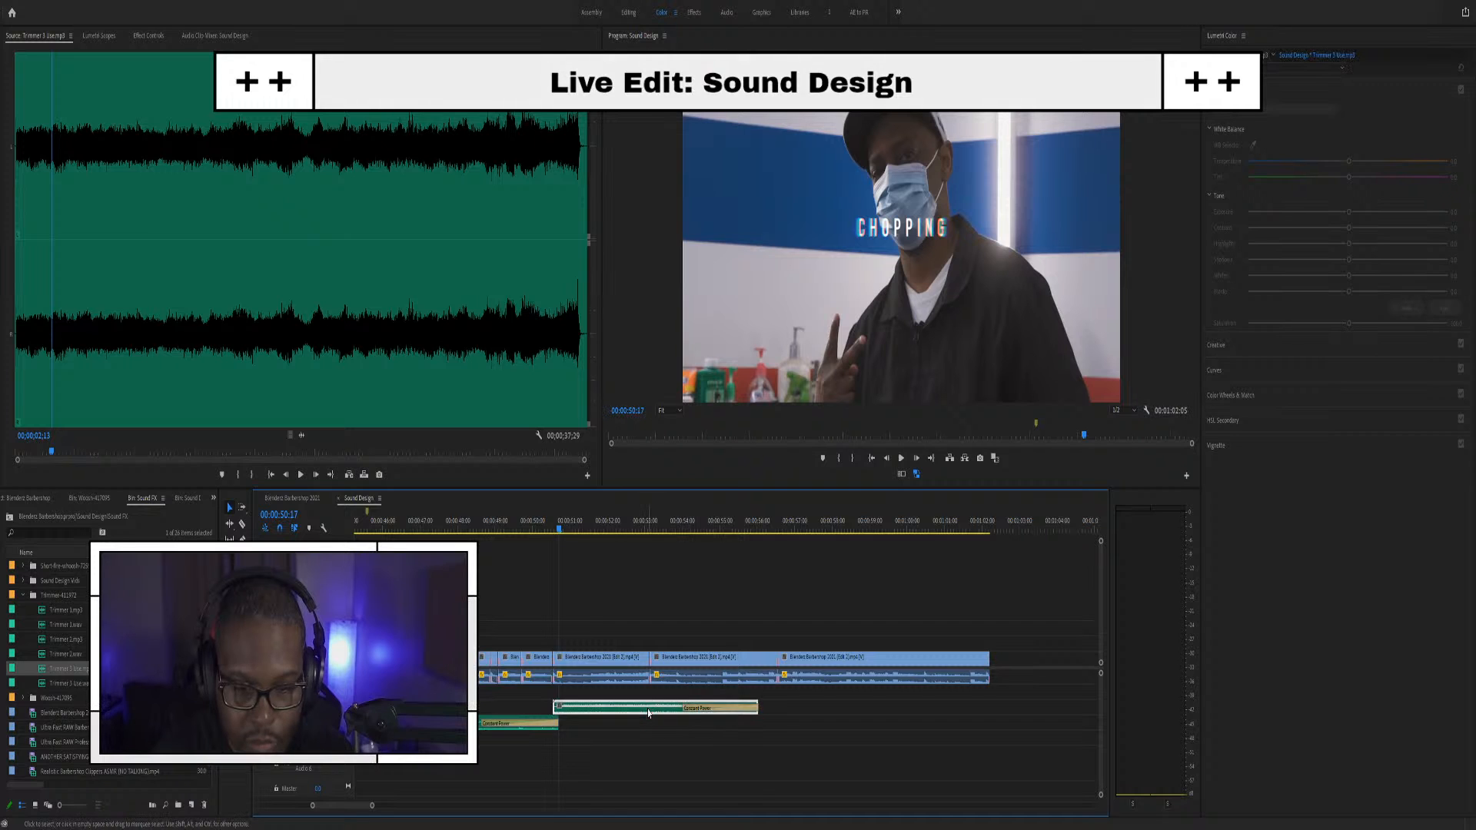
key(ctrl+s)
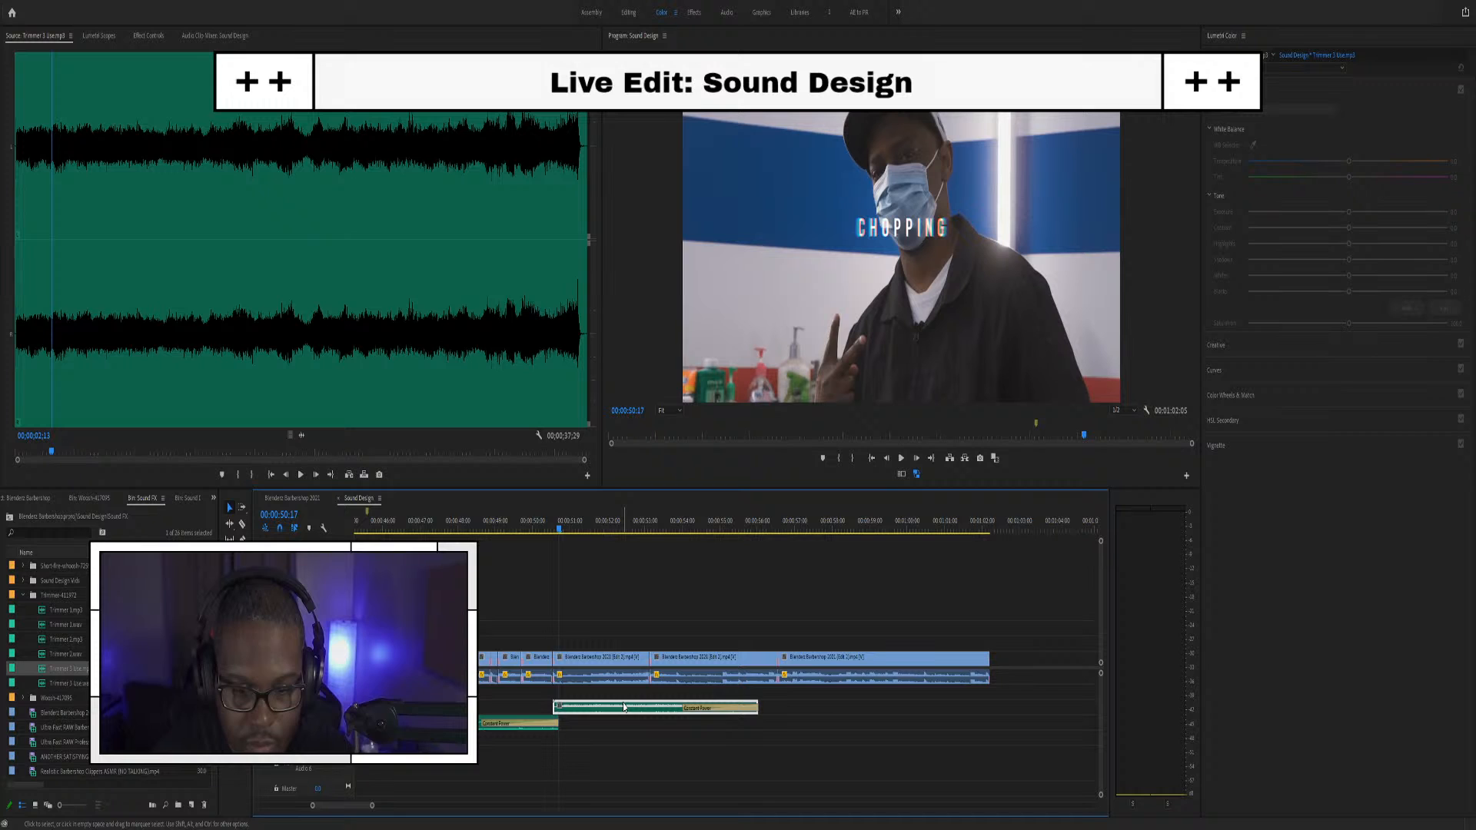
key(ctrl+s)
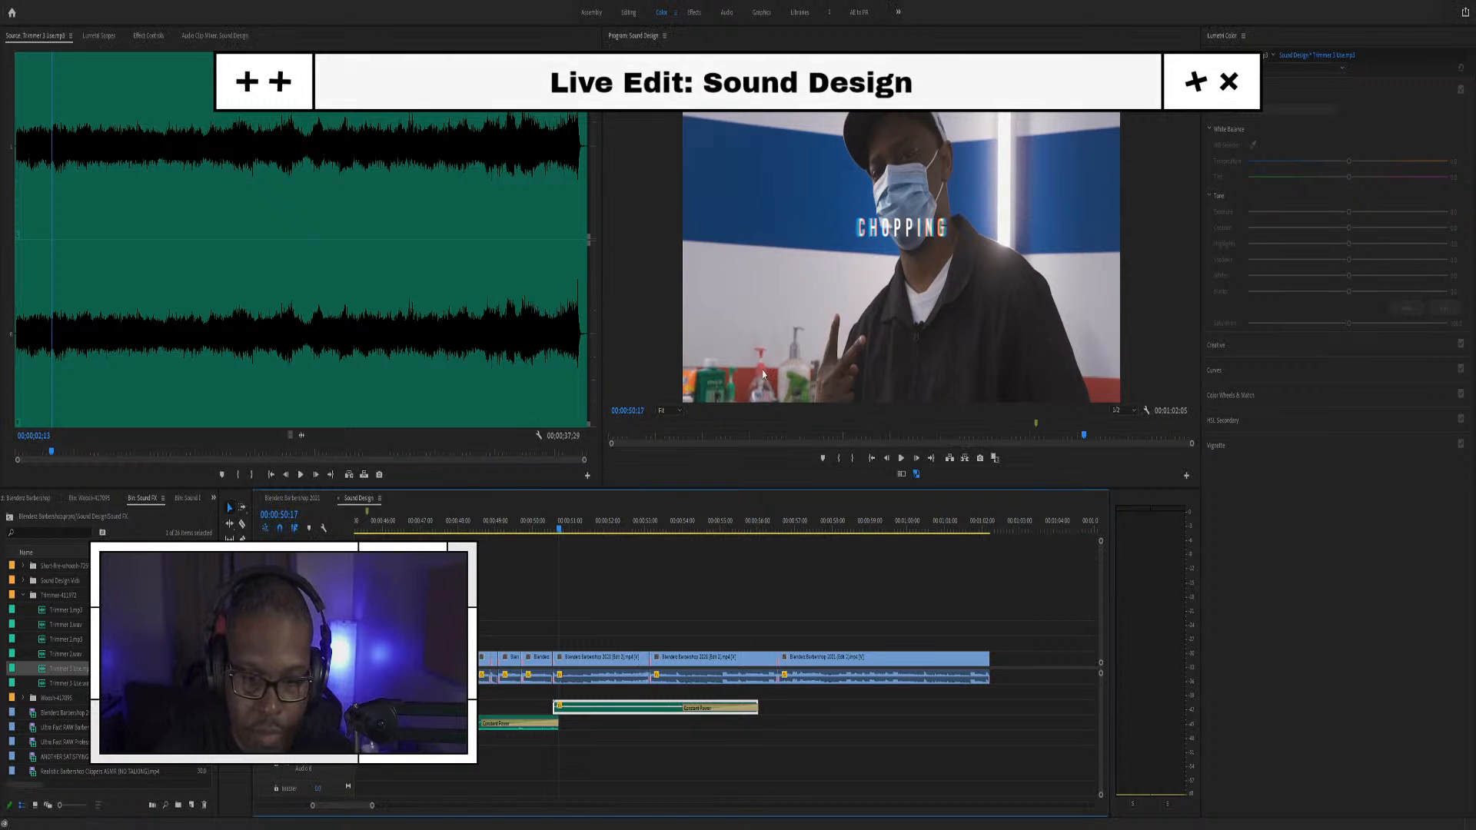
Remove the Constant Power fade from the preceding trimmer clip and play back the section from about 00:00:47:17
click(501, 727)
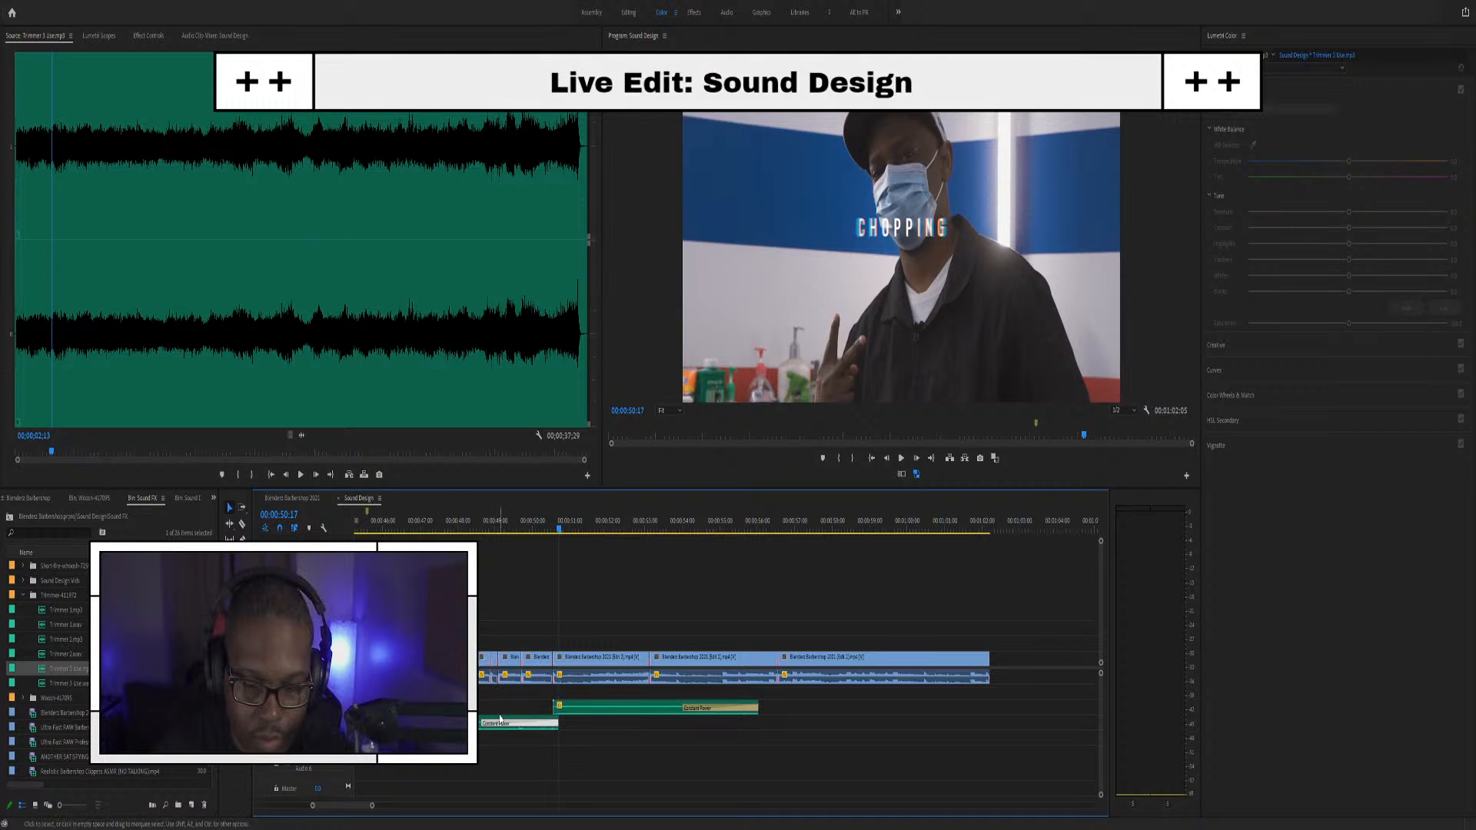
key(Delete)
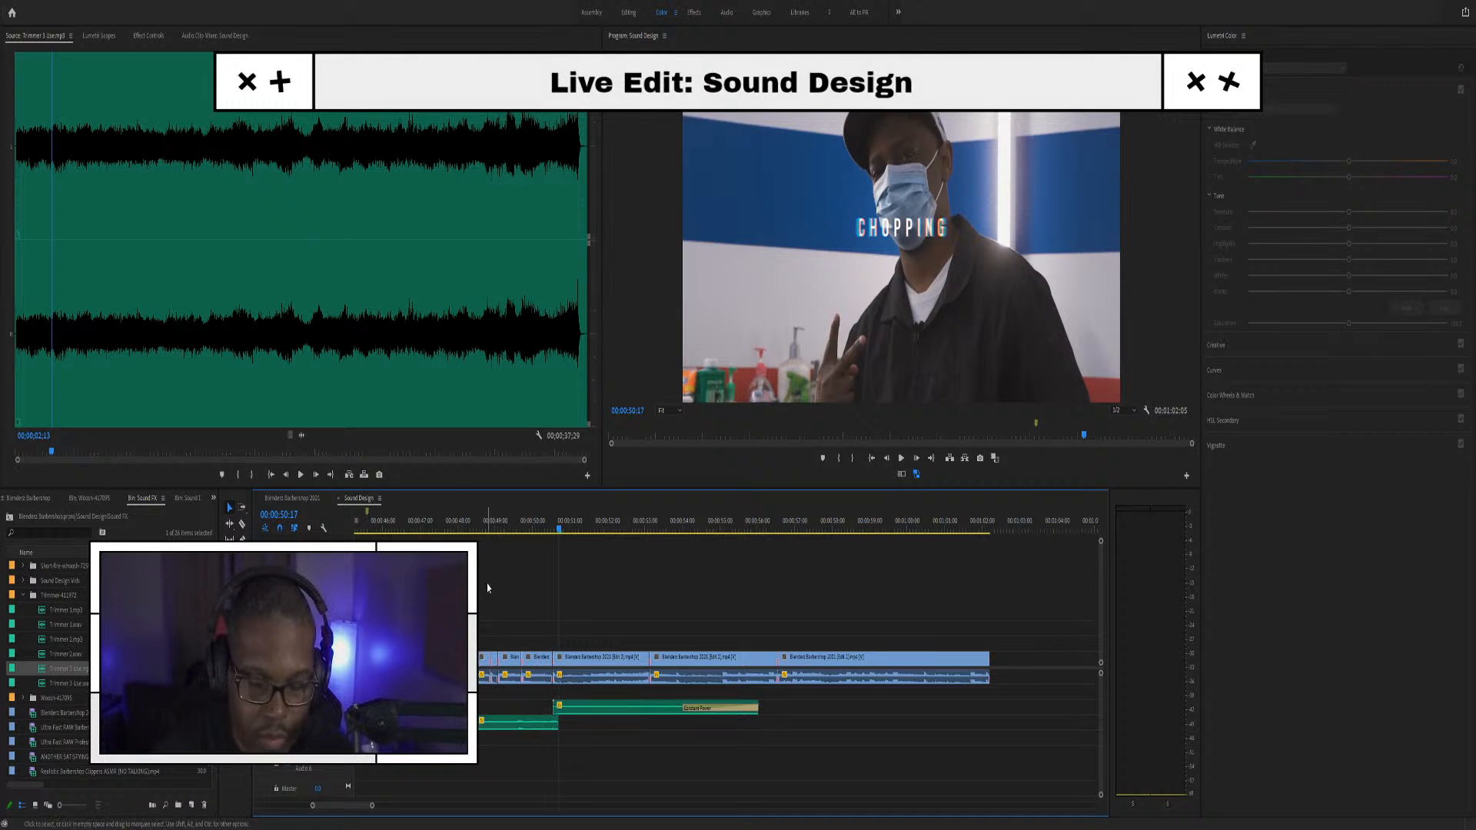
click(445, 531)
key(space)
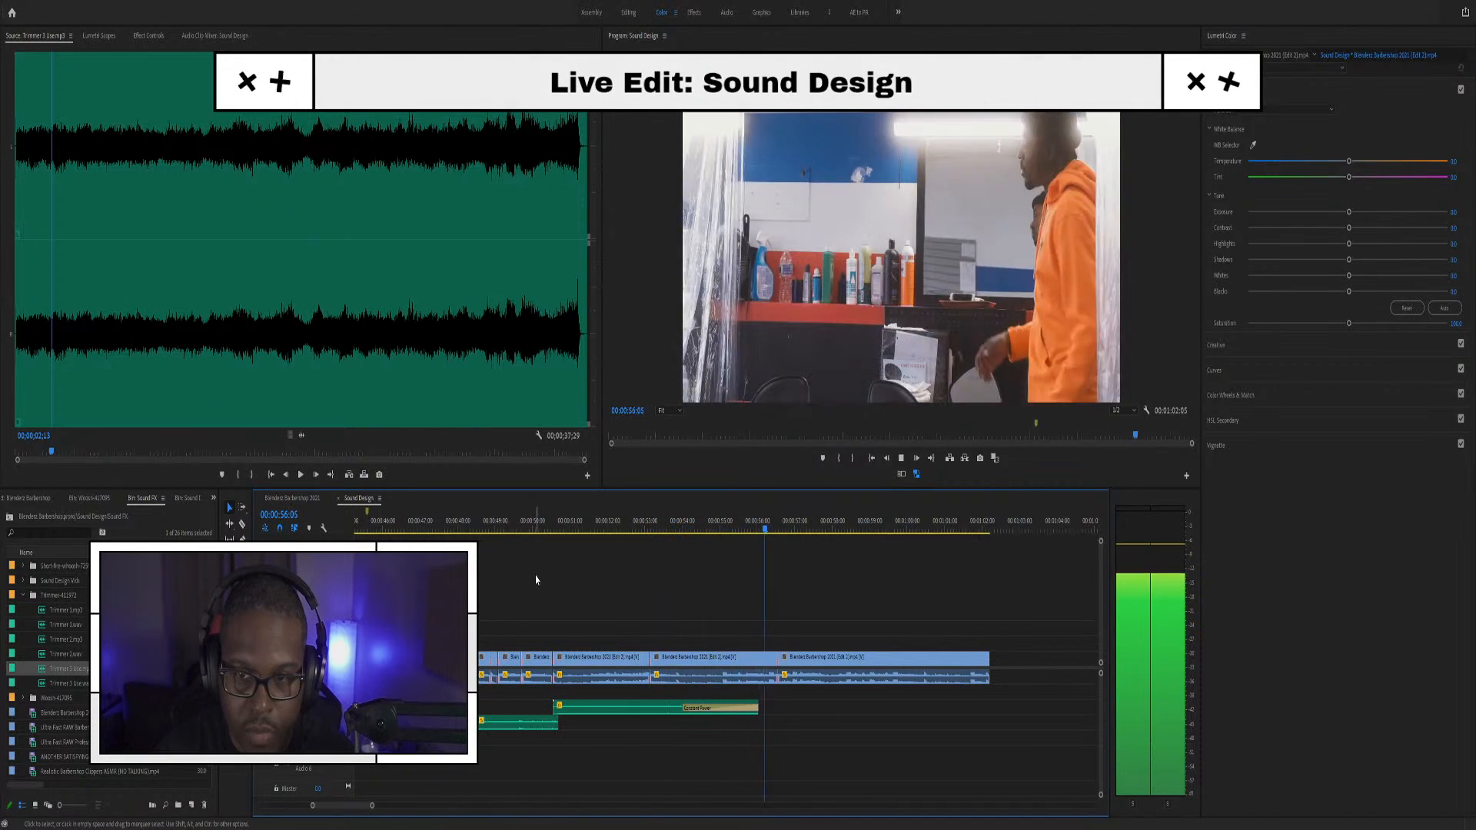
Play back the earlier section from about 00:00:33:05 to 00:00:34:21 to check its sound effects
scroll(486, 705, down, 4)
scroll(528, 695, up, 2)
scroll(528, 695, down, 4)
scroll(513, 698, up, 2)
scroll(543, 696, up, 3)
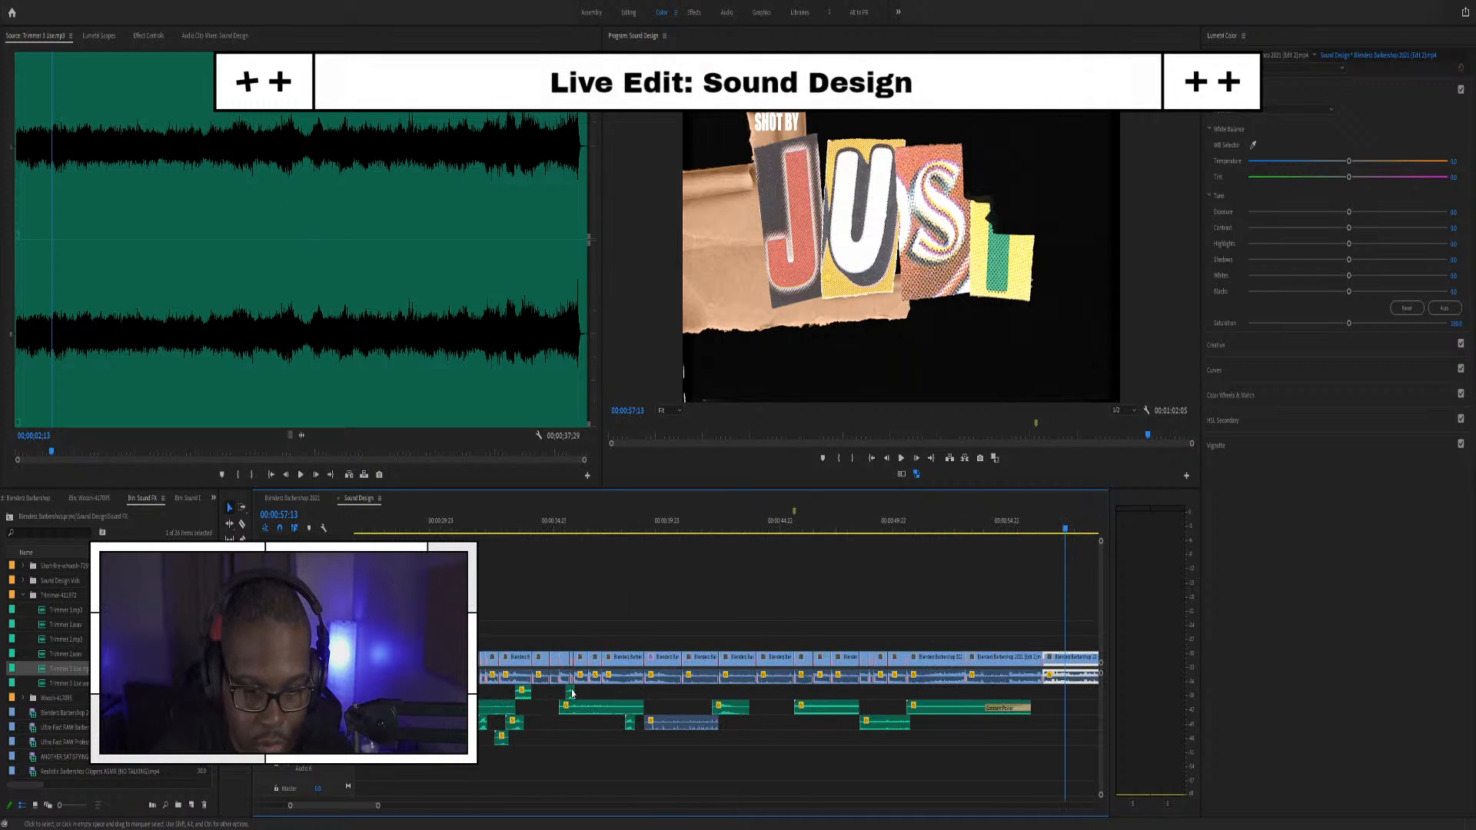
click(517, 531)
key(space)
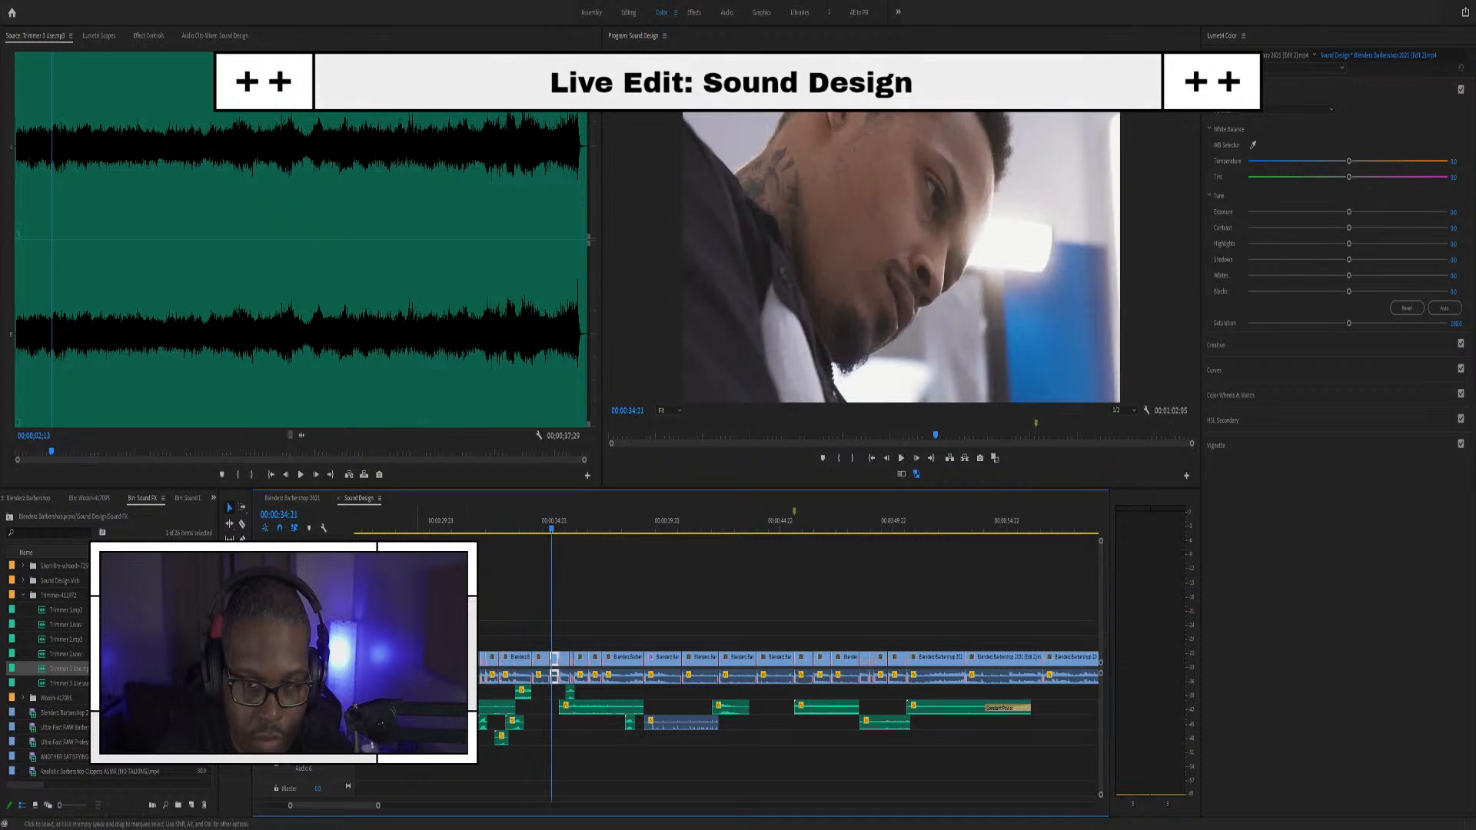
Try to add the same trimmer sound from the bin to a lower audio track near 00:00:34
drag(44, 677, 480, 764)
key(minus)
key(minus)
key(minus)
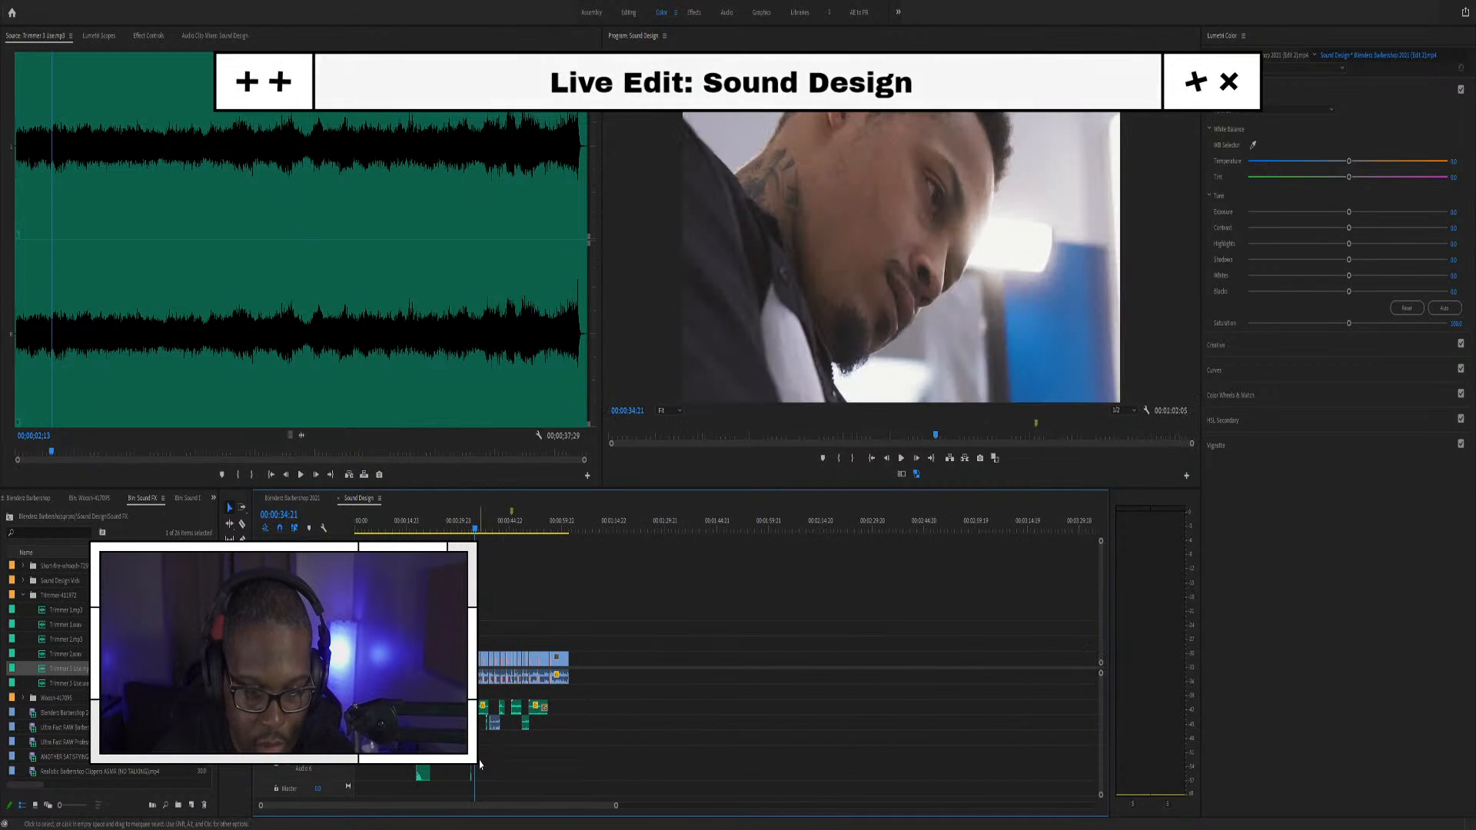
scroll(479, 765, up, 8)
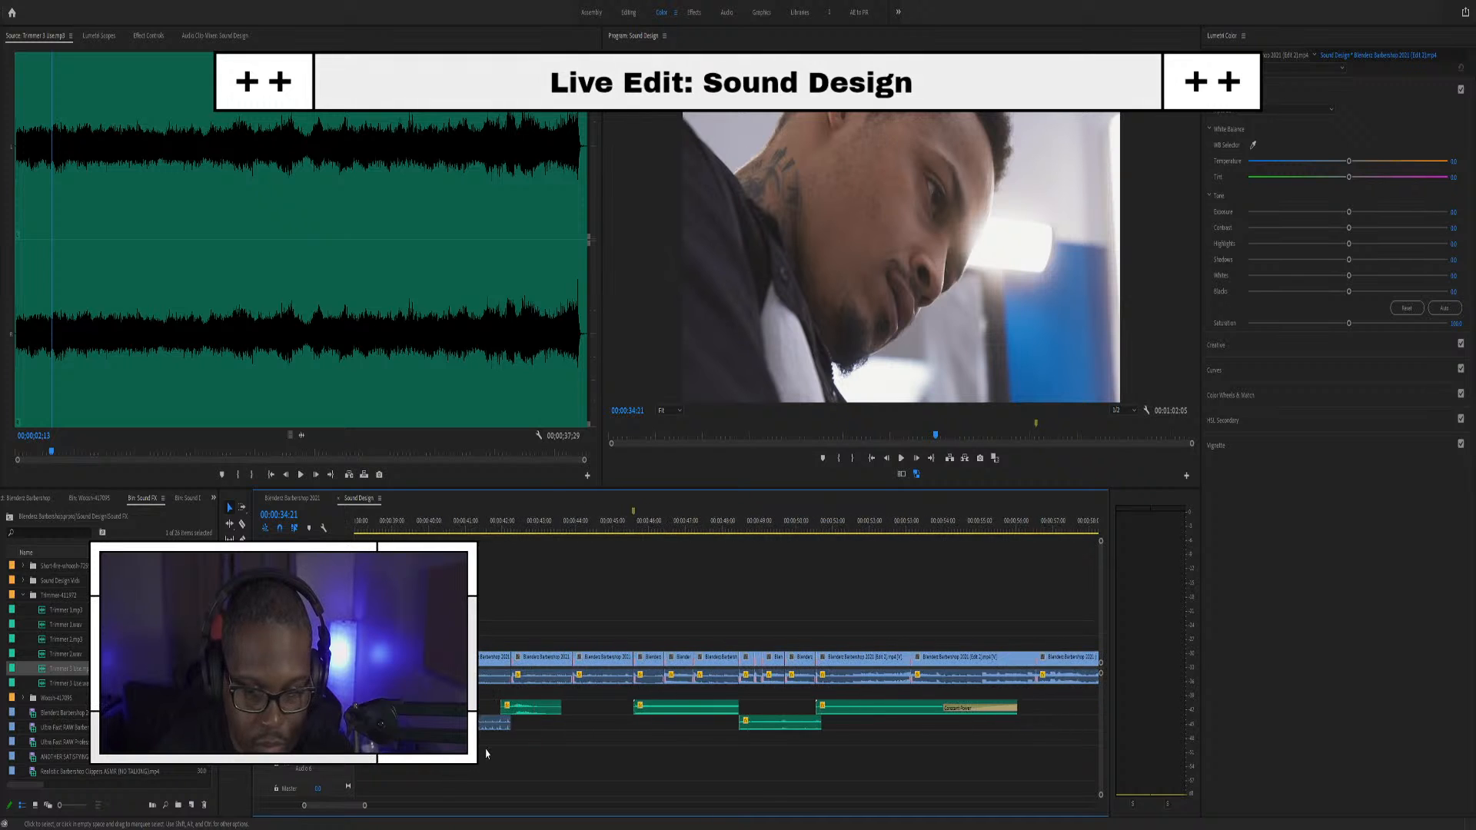
scroll(486, 758, down, 4)
scroll(477, 769, up, 1)
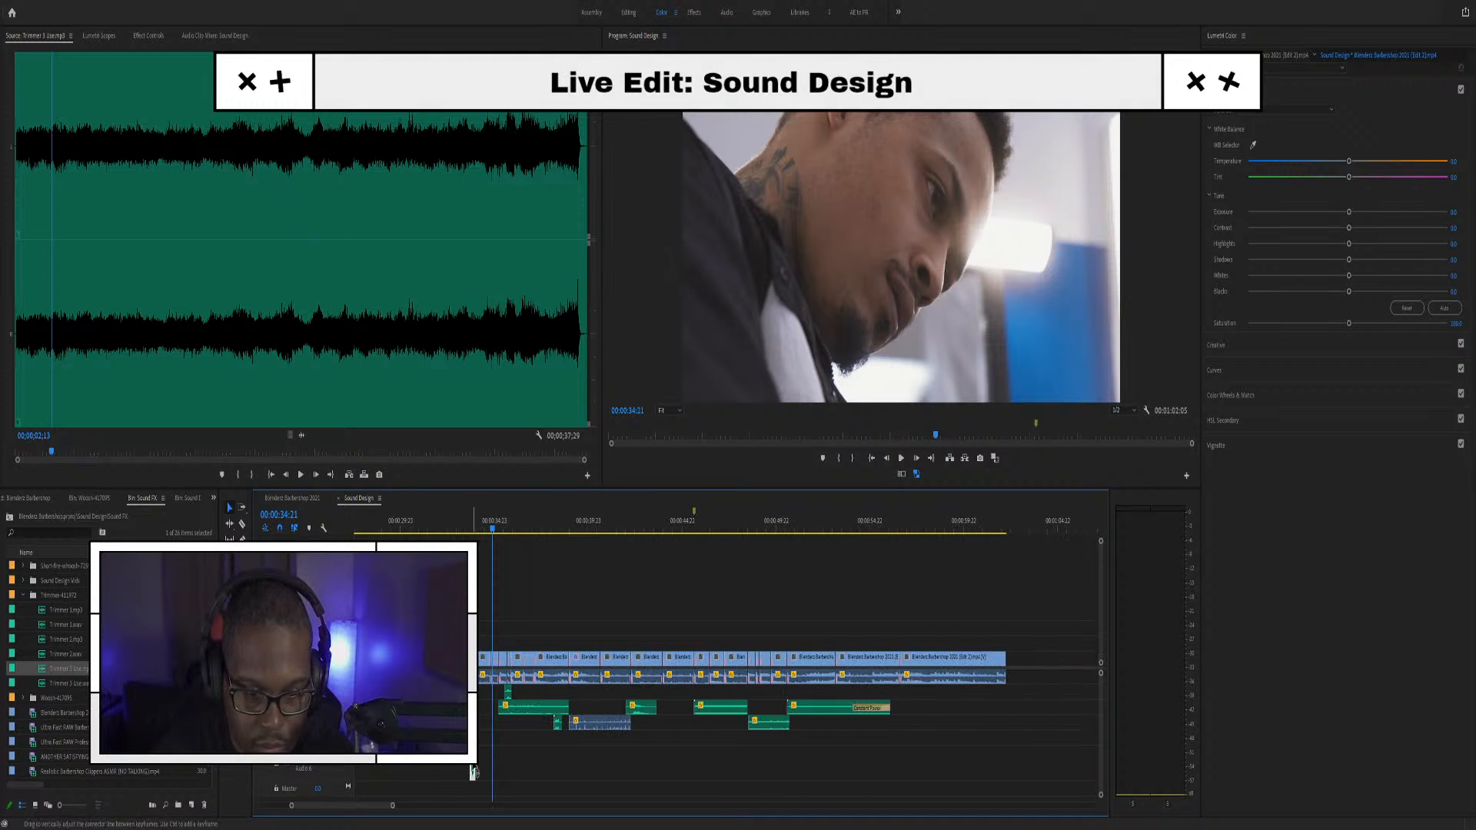
Copy the faded trimmer clip to a lower audio track at 00:00:34:00 and trim its end to about 00:00:35:05
click(818, 711)
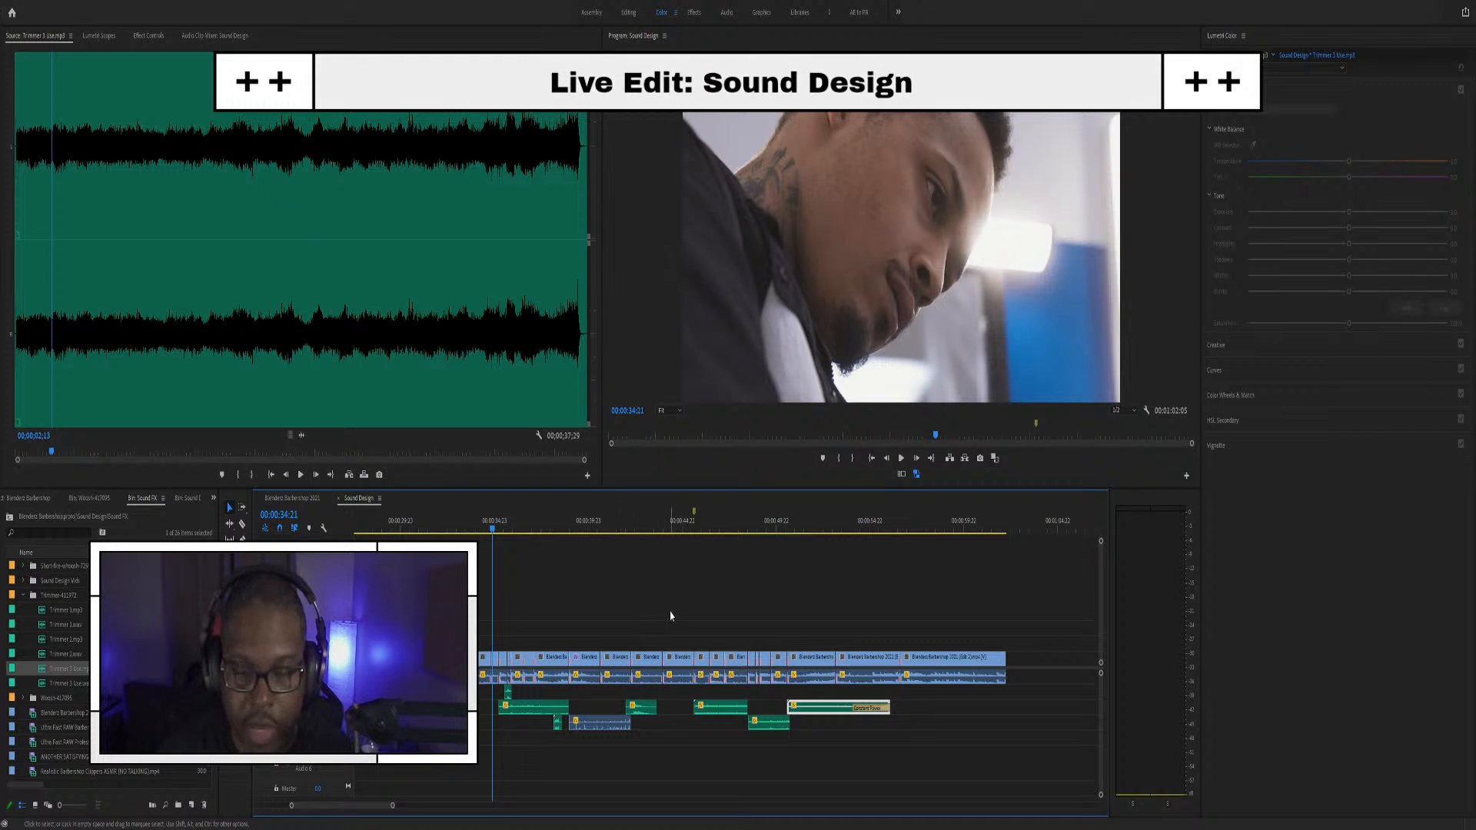
key(ctrl+s)
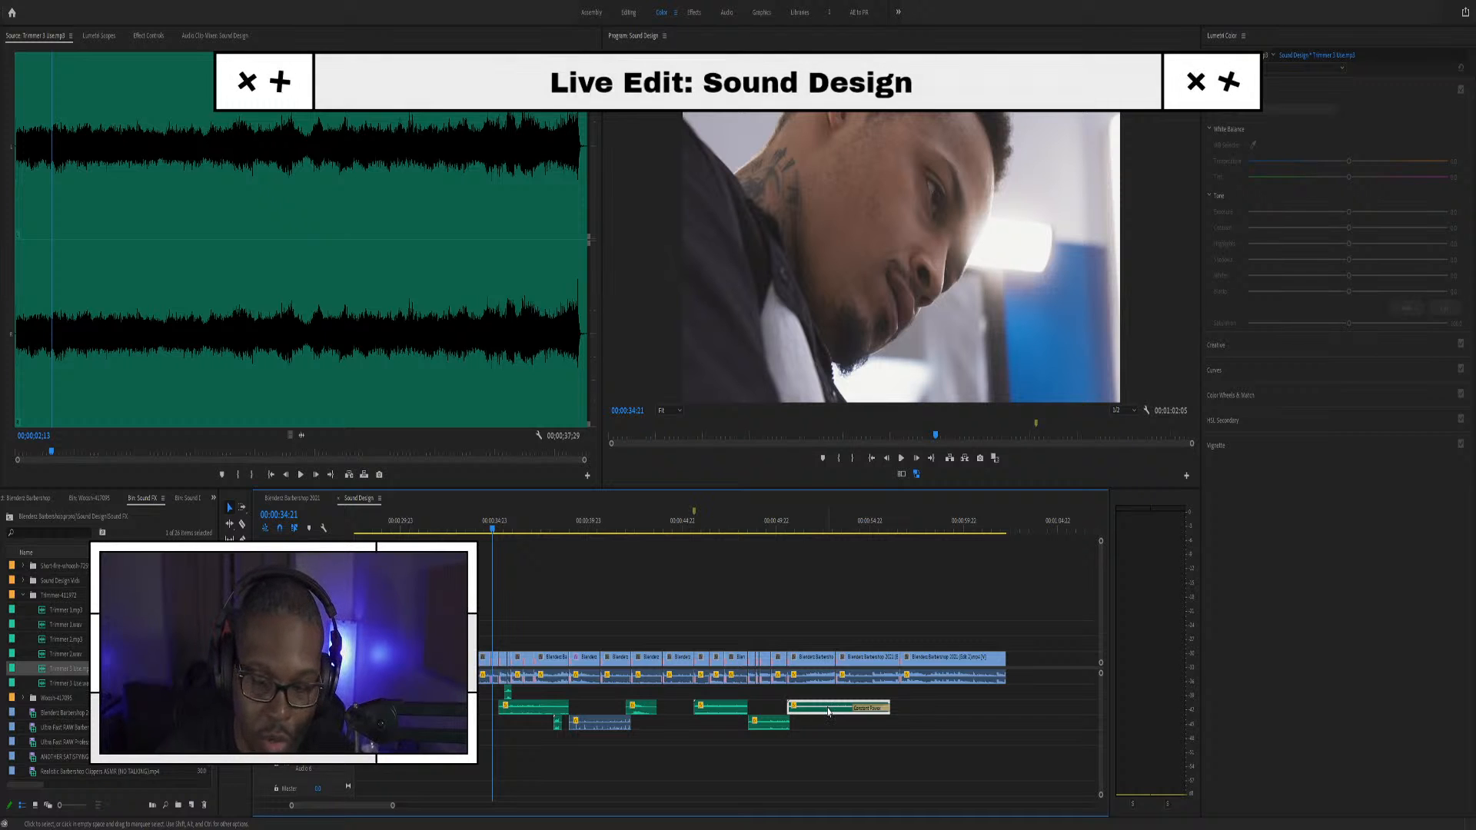
drag(829, 712, 523, 769)
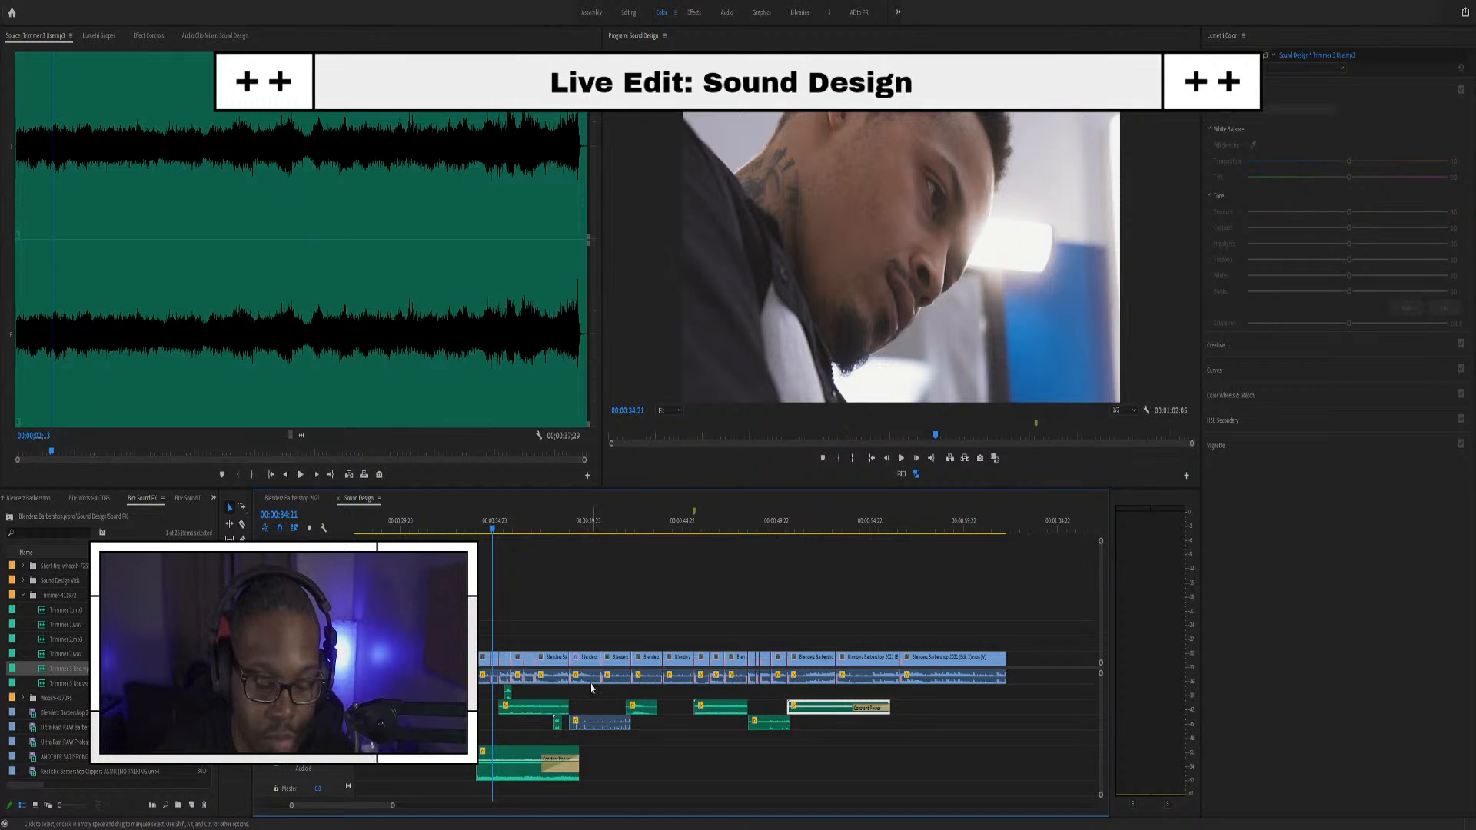
scroll(484, 752, up, 5)
scroll(500, 754, up, 2)
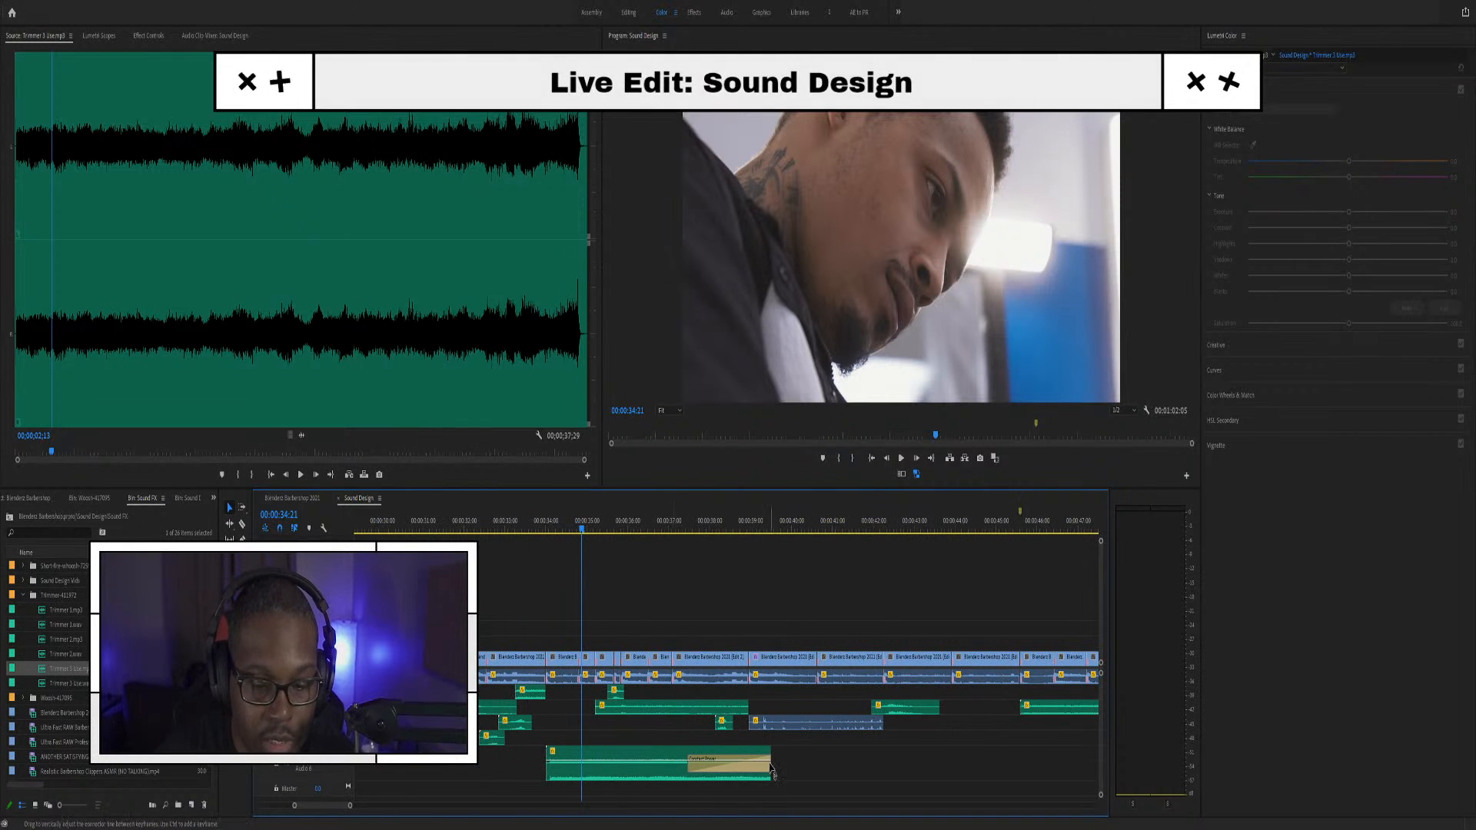
drag(768, 753, 590, 753)
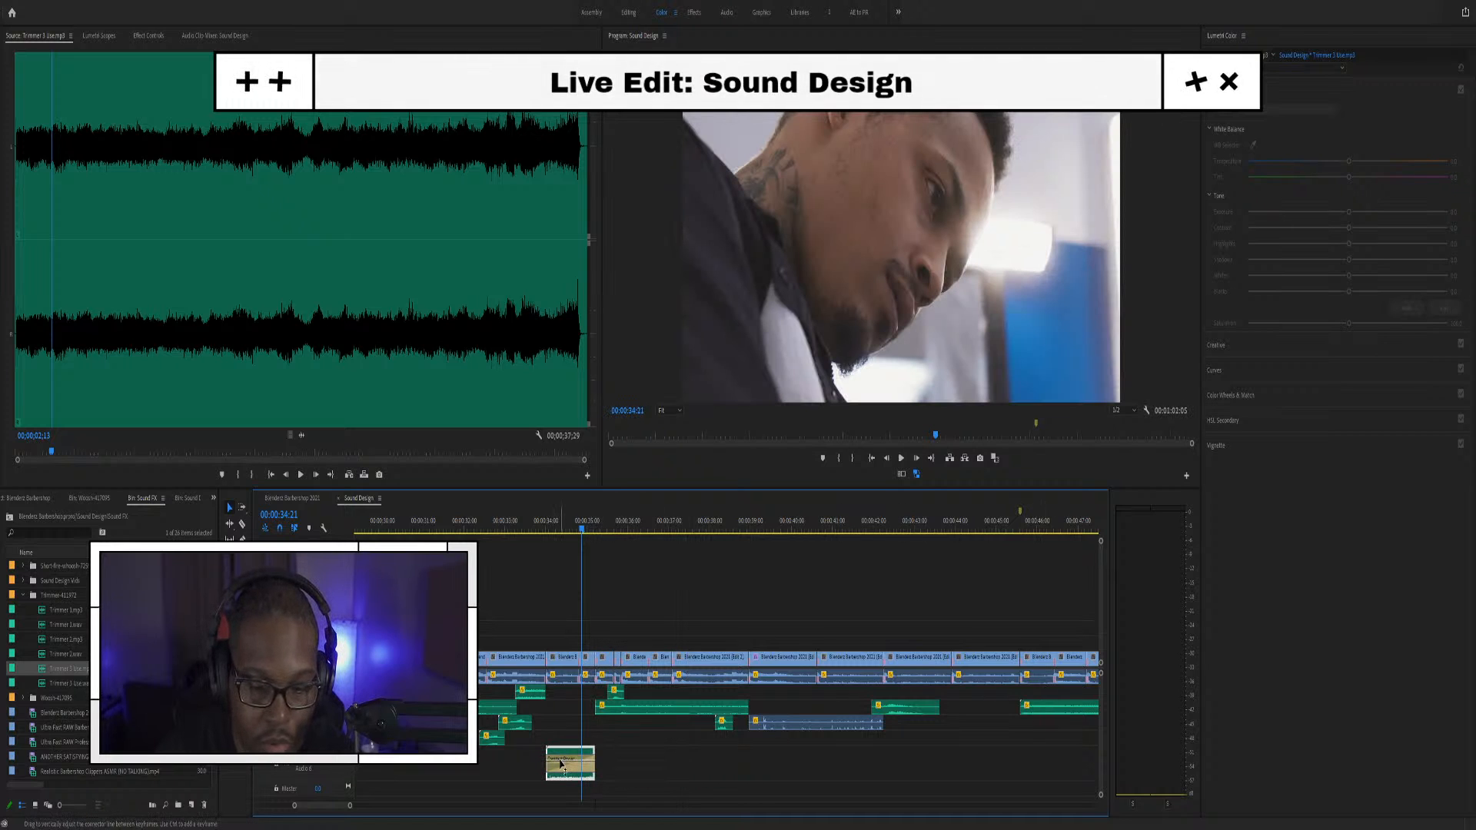
scroll(564, 756, up, 3)
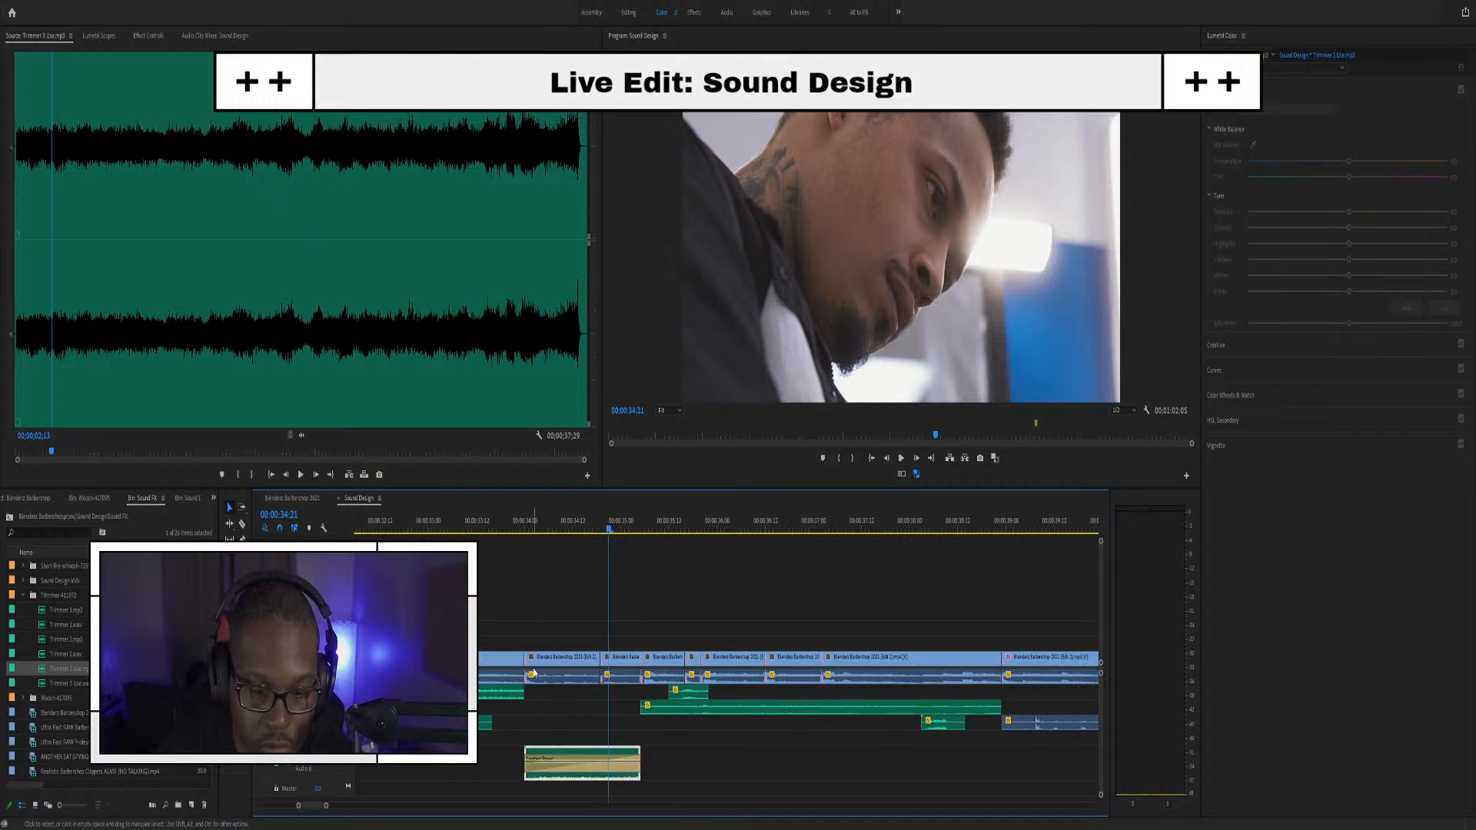
Play back the copied trimmer clip, remove its Constant Power fade and extend the clip slightly at both ends
key(space)
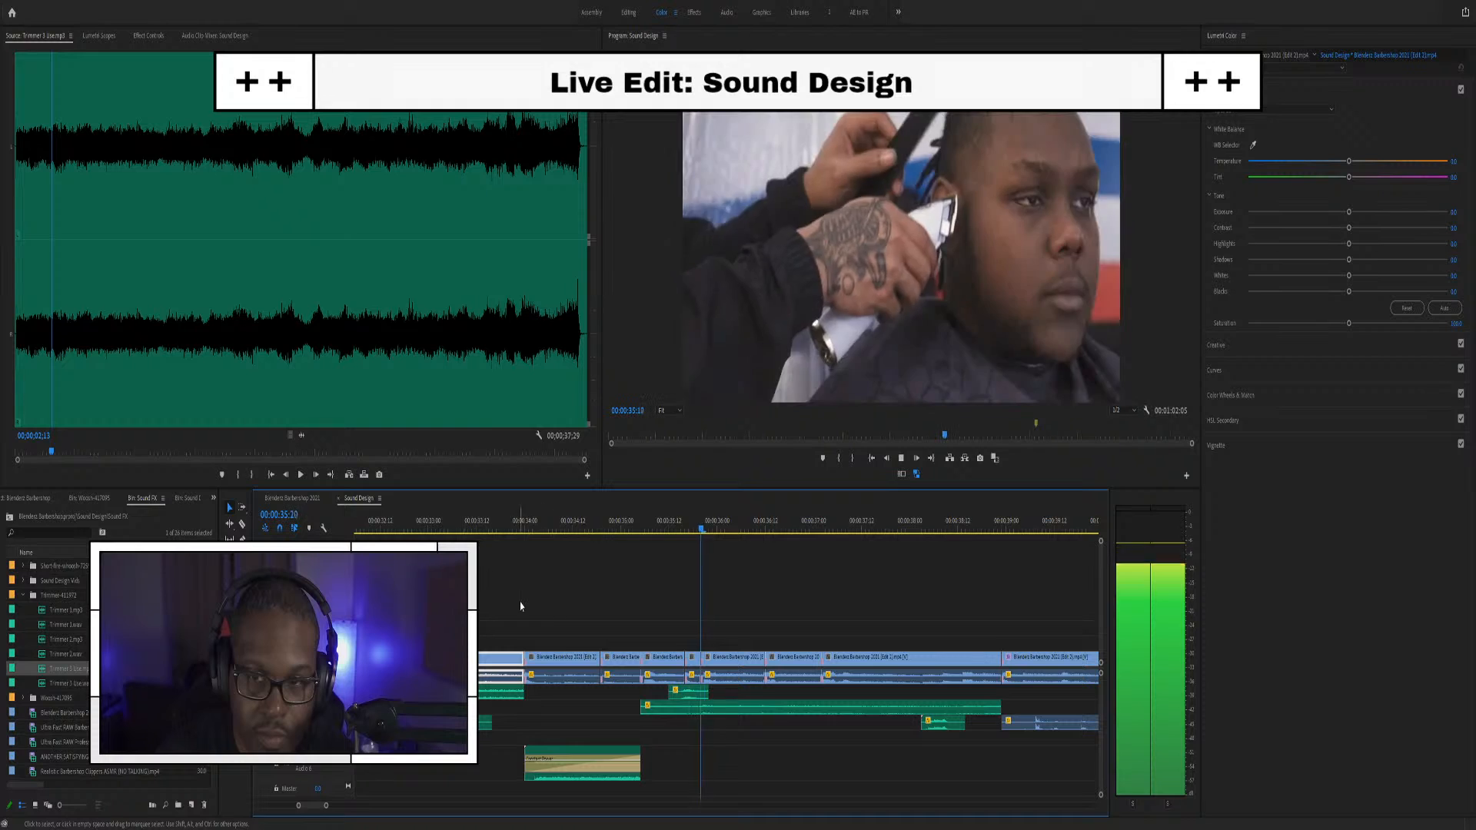
click(570, 767)
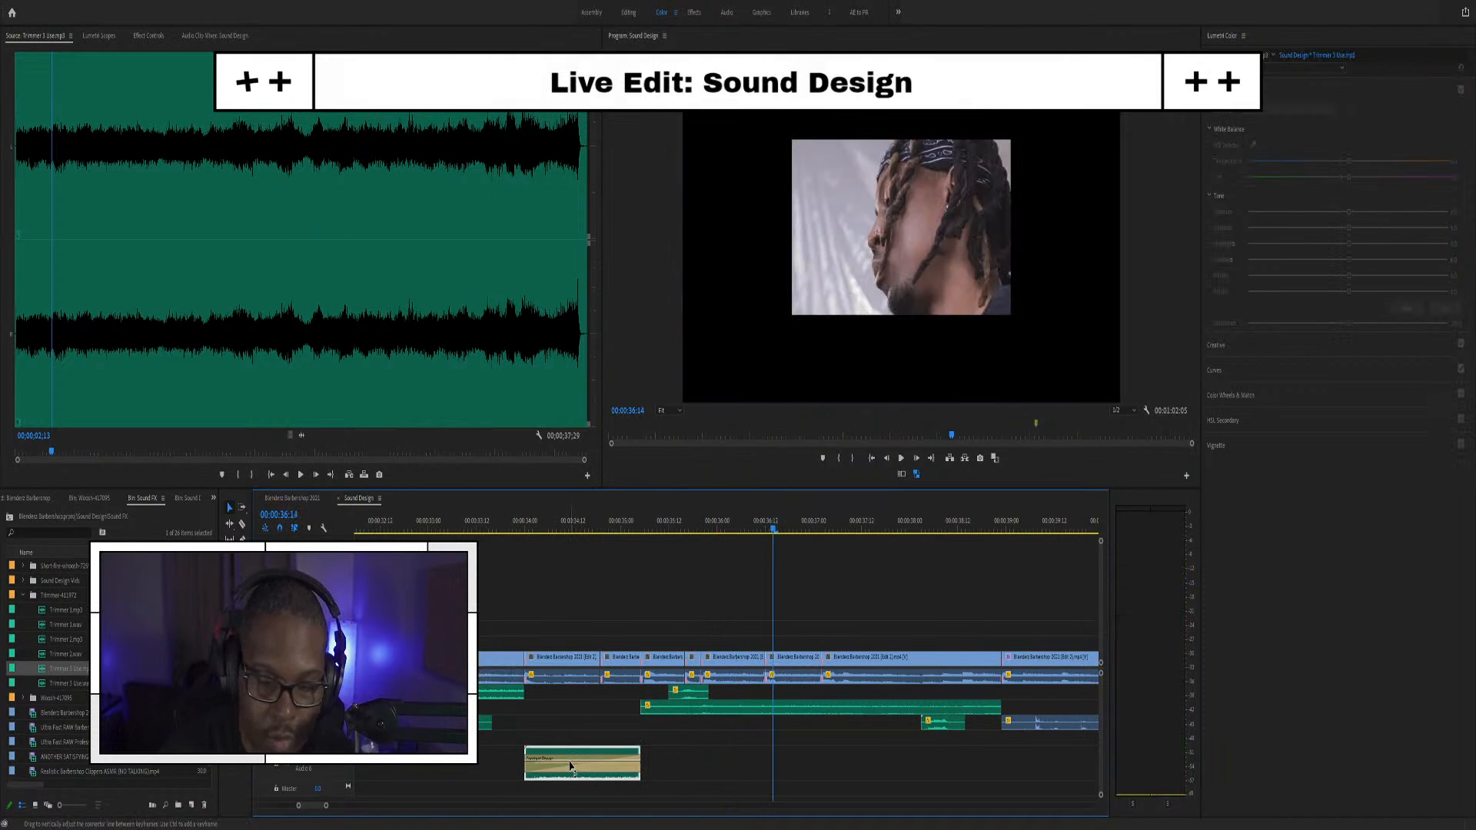
click(573, 770)
key(Delete)
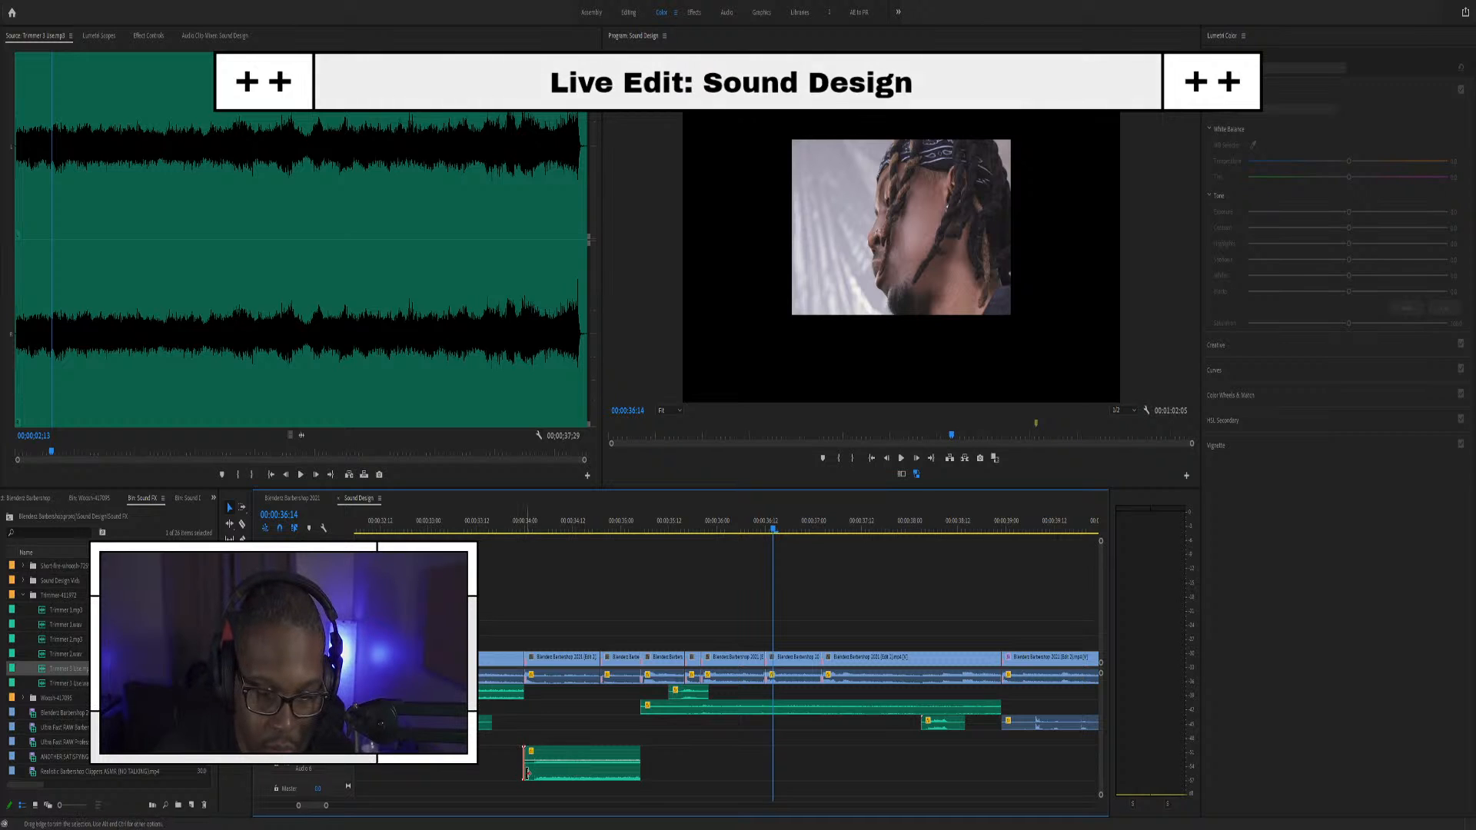
drag(524, 772, 644, 769)
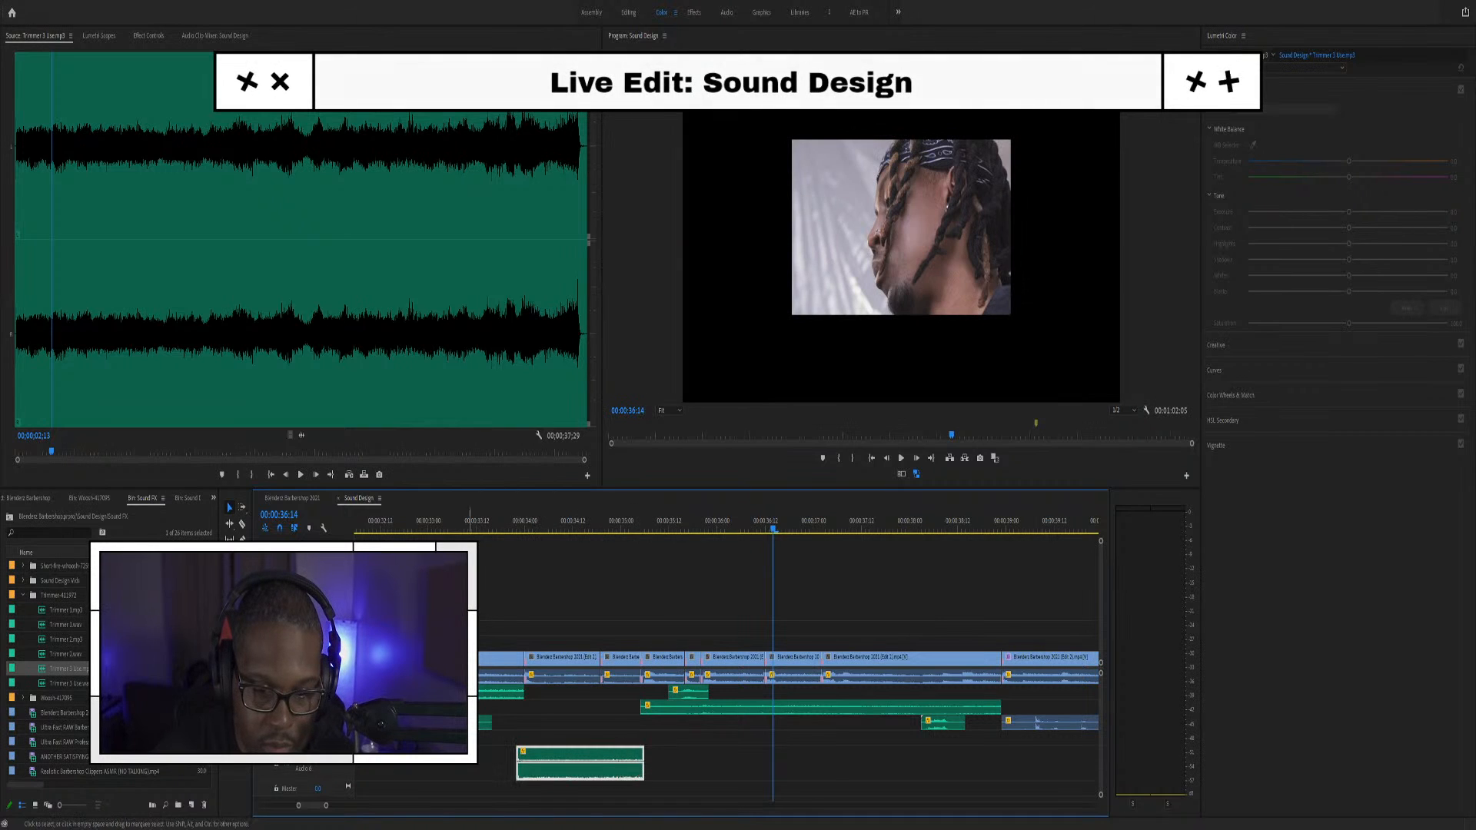
Play back the section from about 00:00:33:16 and trim the short effect before the scissors shots to end at about 00:00:38:11
click(495, 528)
key(space)
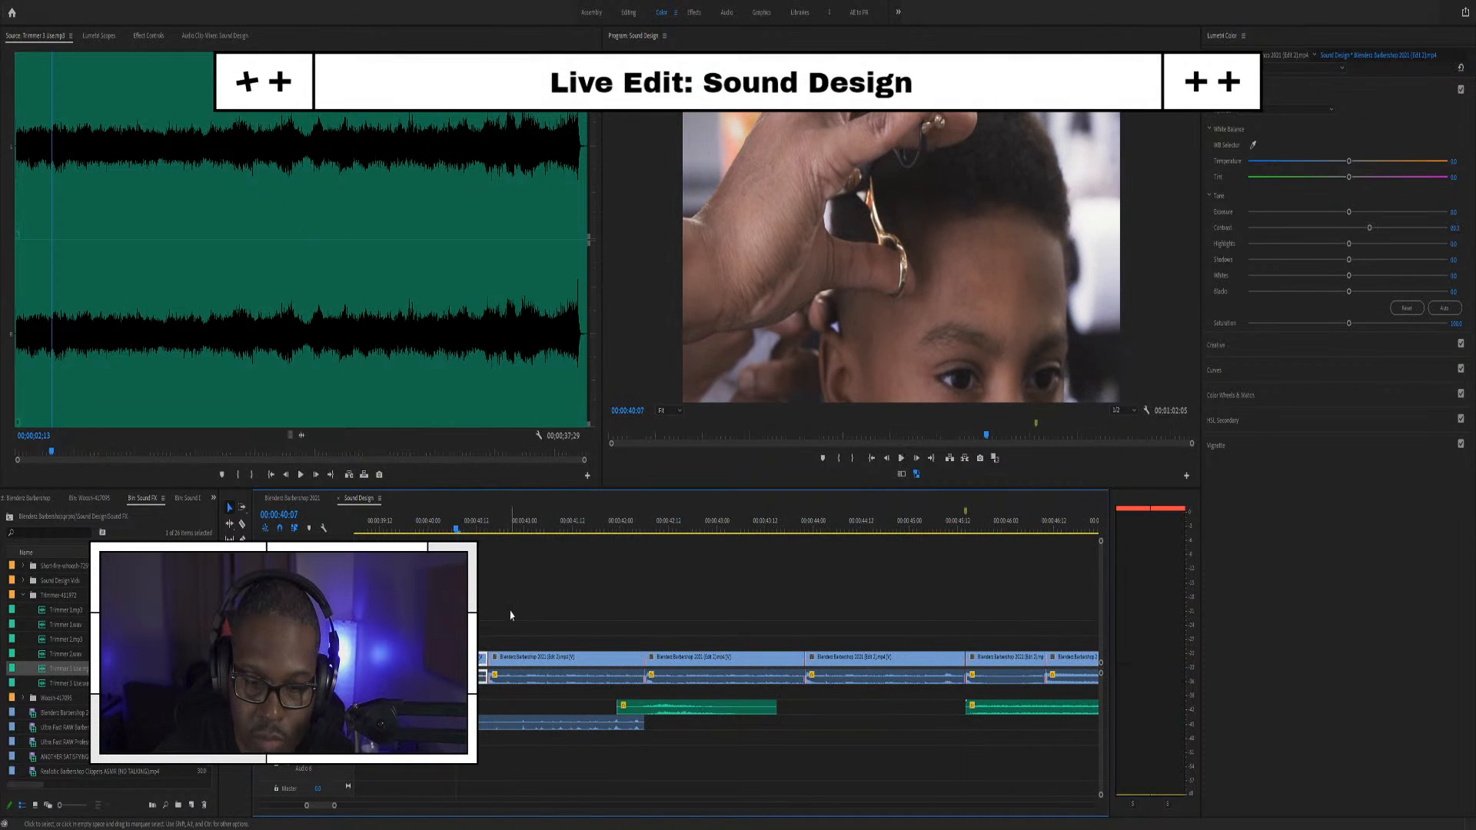
scroll(538, 662, up, 5)
click(537, 676)
click(527, 723)
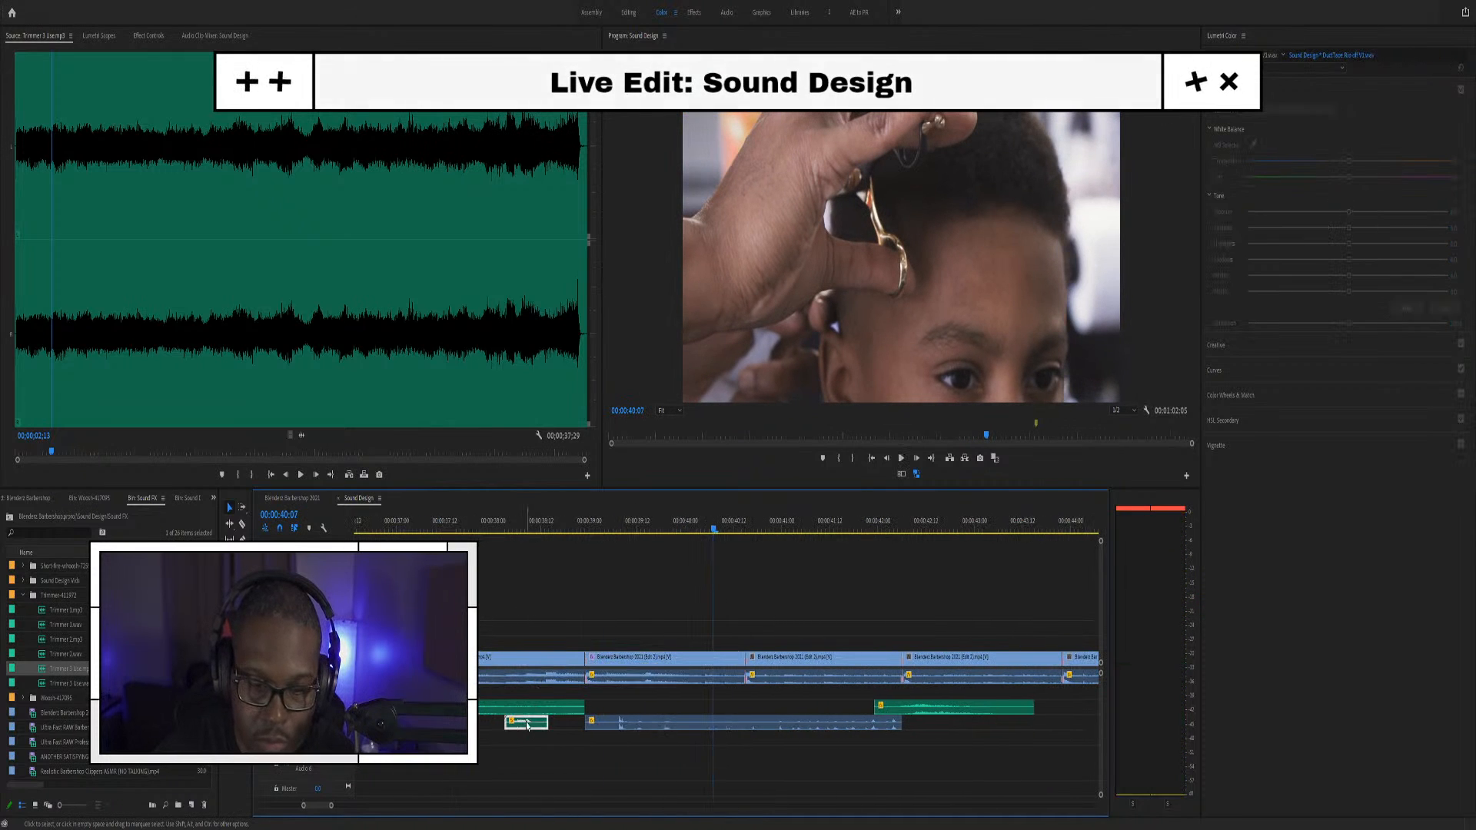
click(541, 742)
drag(545, 725, 536, 727)
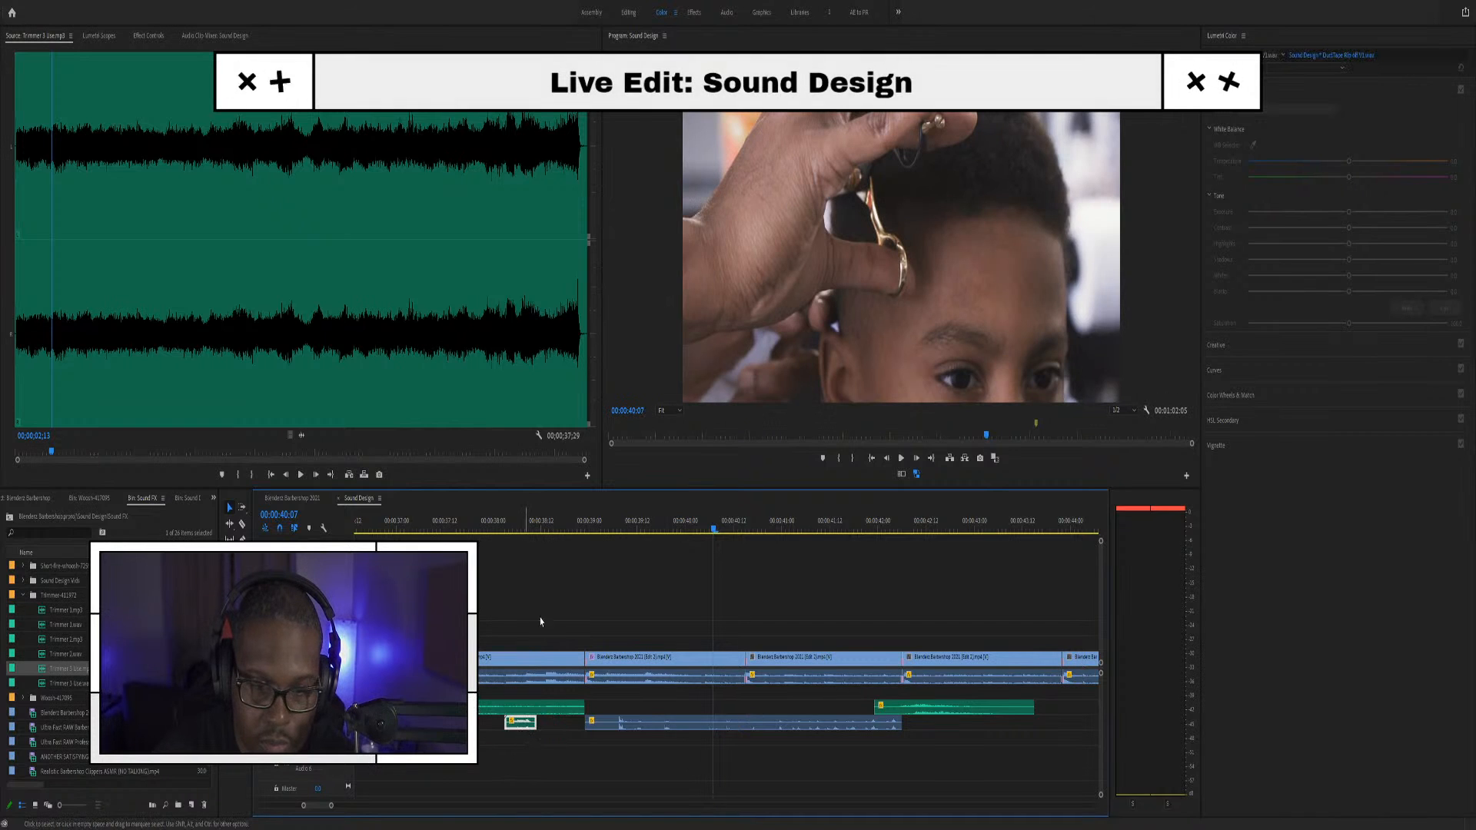
Save the project and play back the sequence from about 00:00:38 through the trimmer effects to 00:00:51:13
key(ctrl+s)
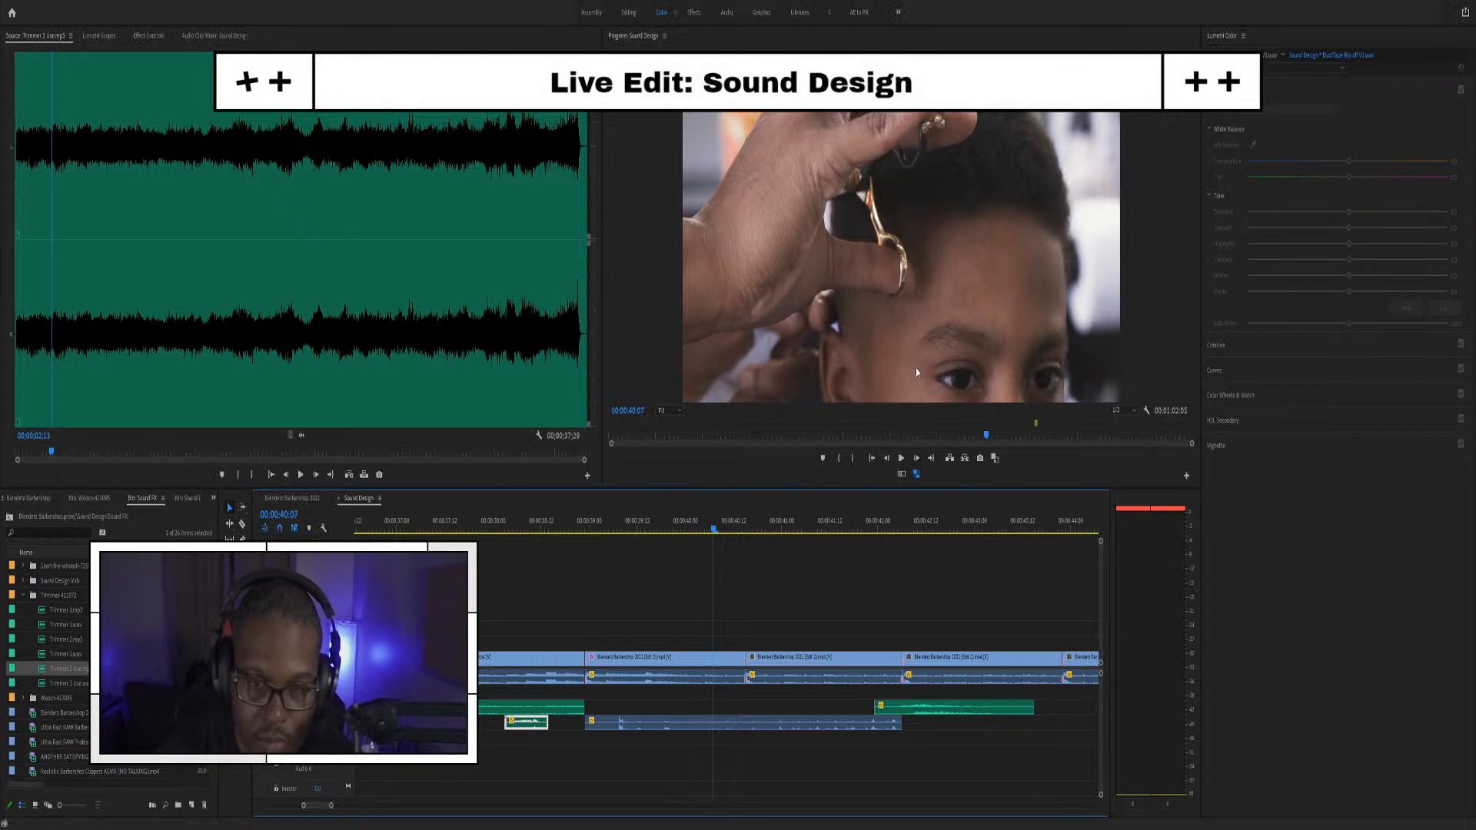
click(477, 523)
key(space)
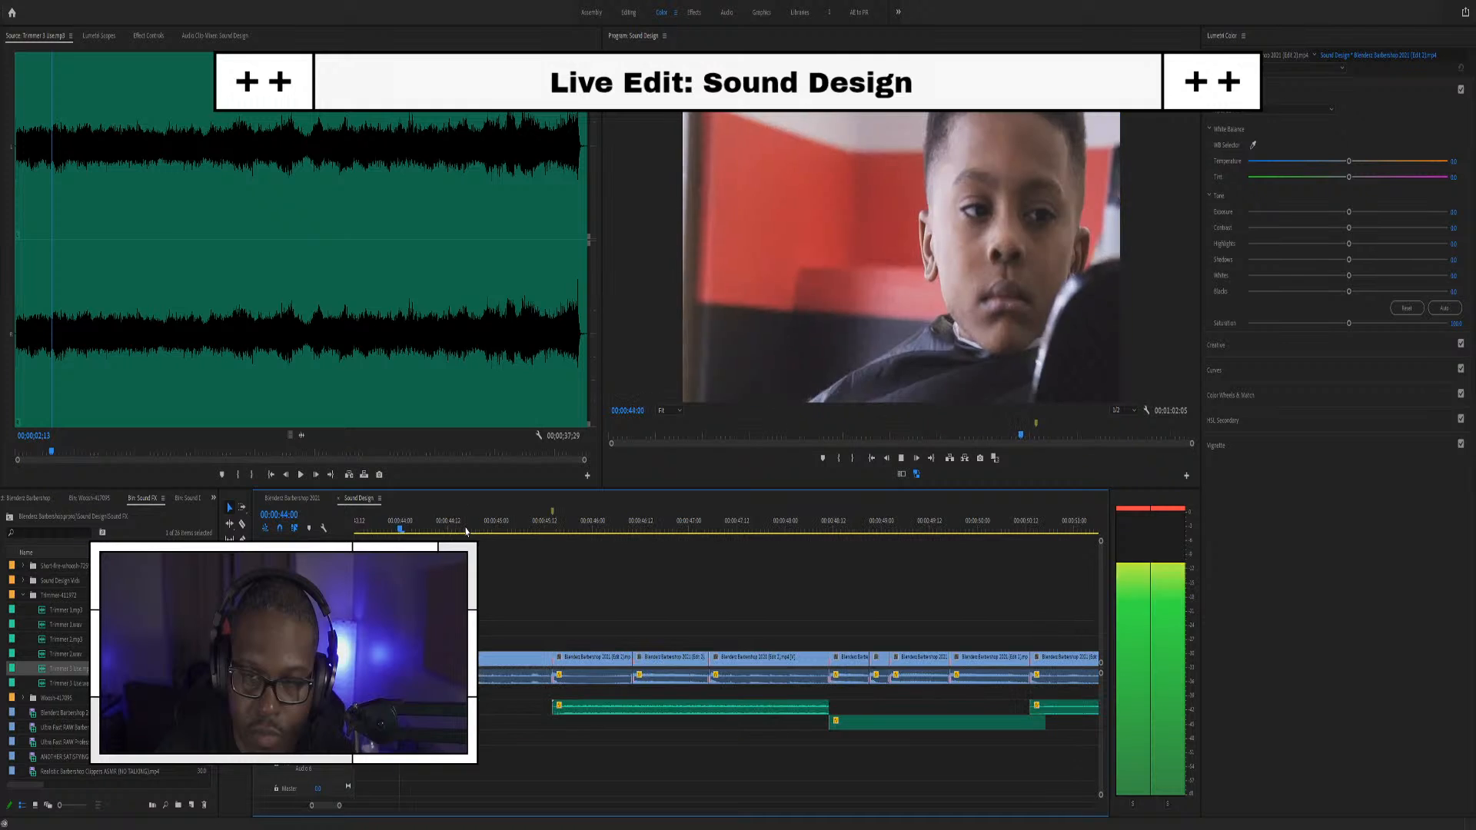
key(space)
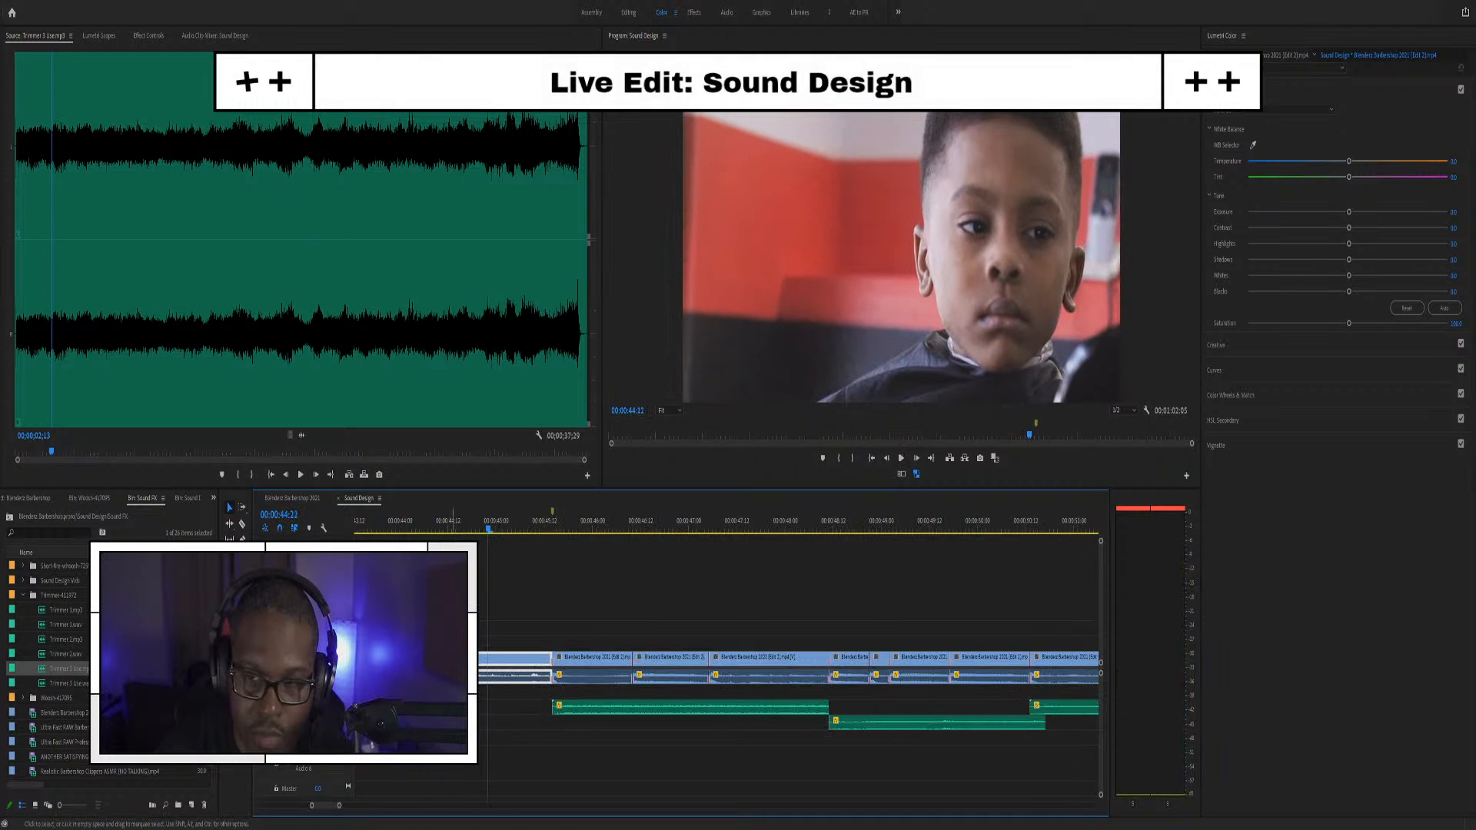
key(space)
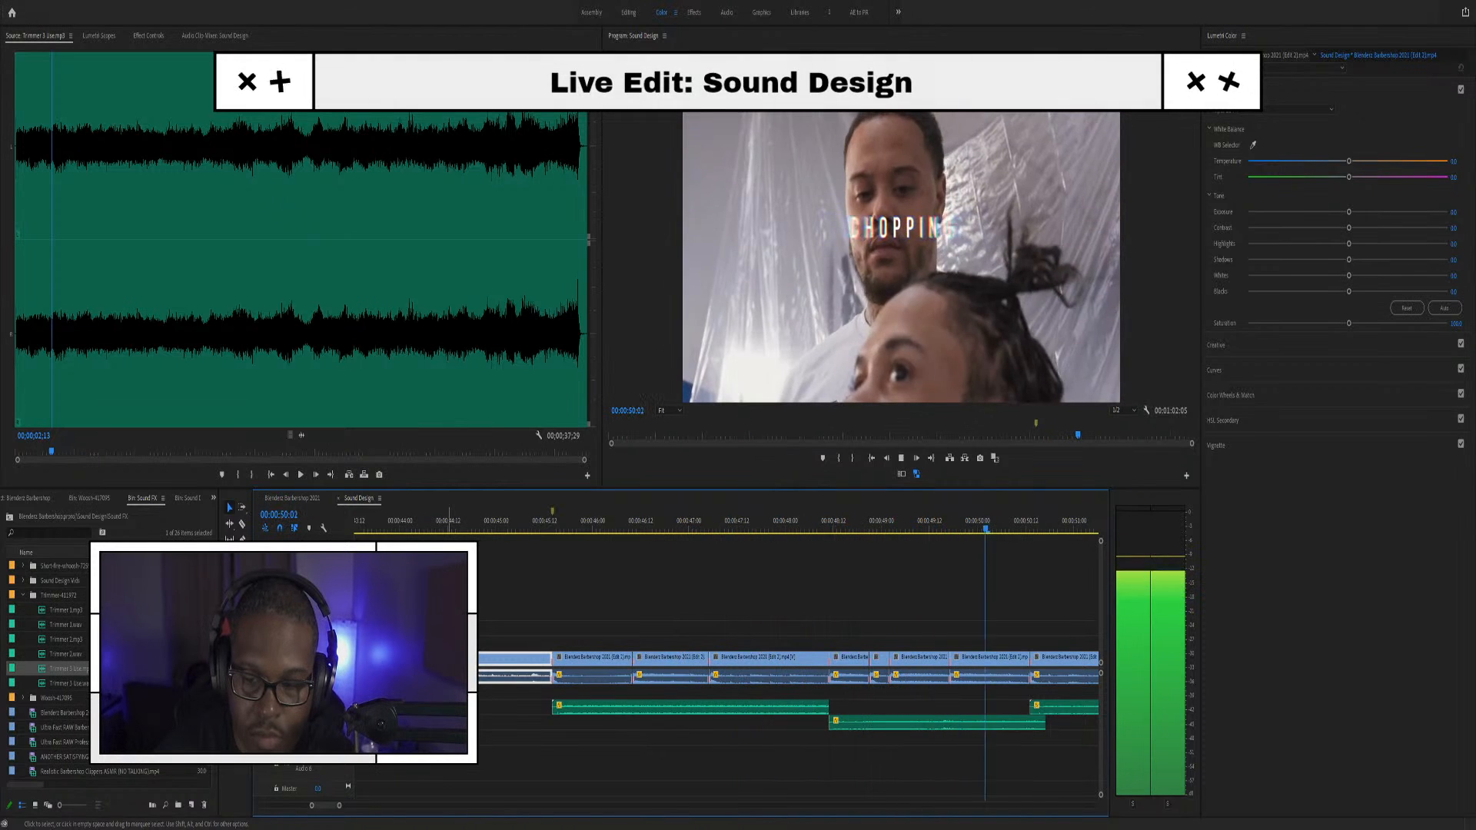
Trim the lower trimmer clip's end and extend the upper trimmer clip's start back to the shot cut near 00:00:49:17, and play it back
scroll(621, 697, up, 5)
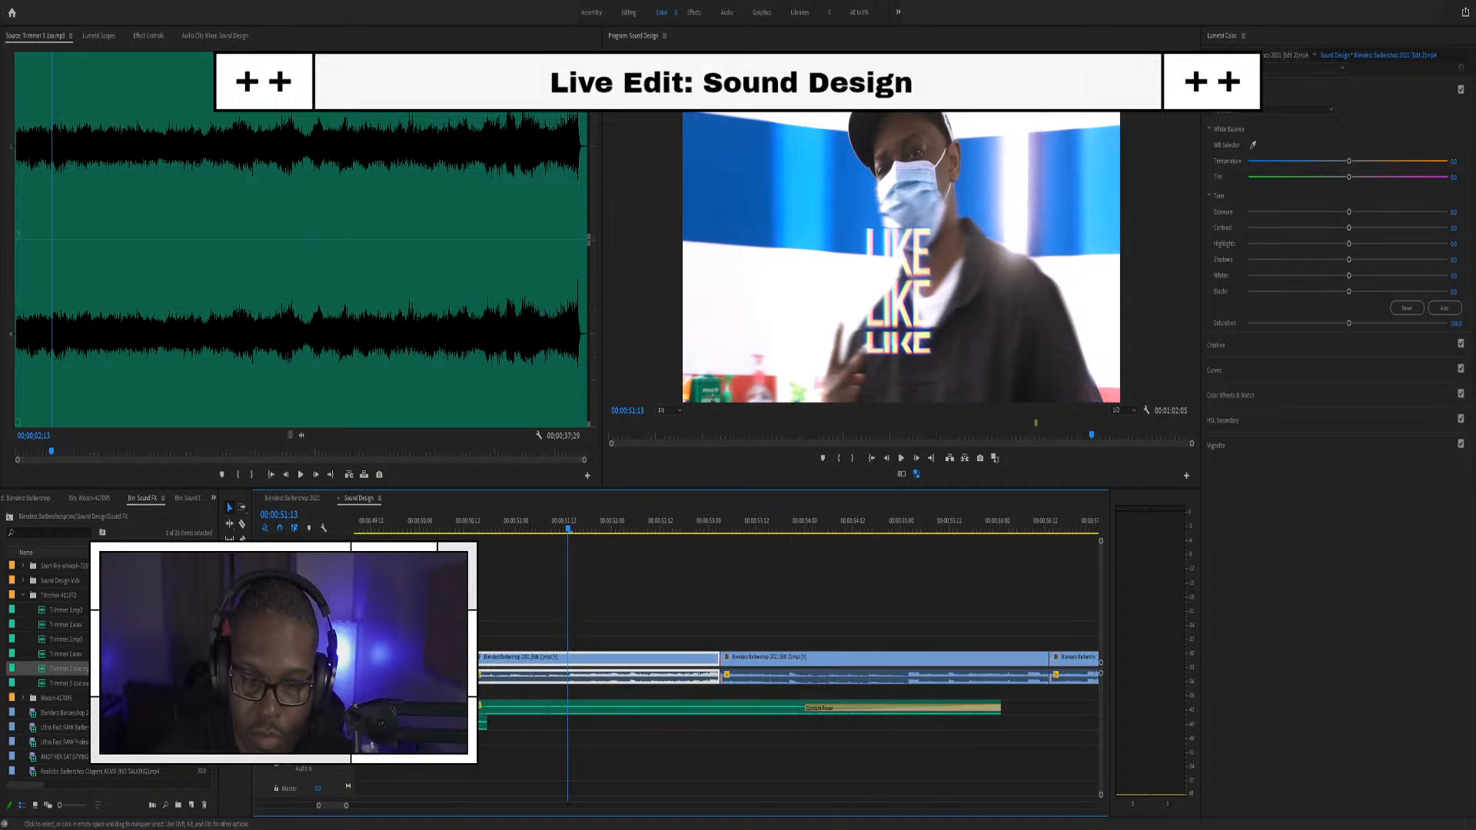
drag(660, 719, 547, 720)
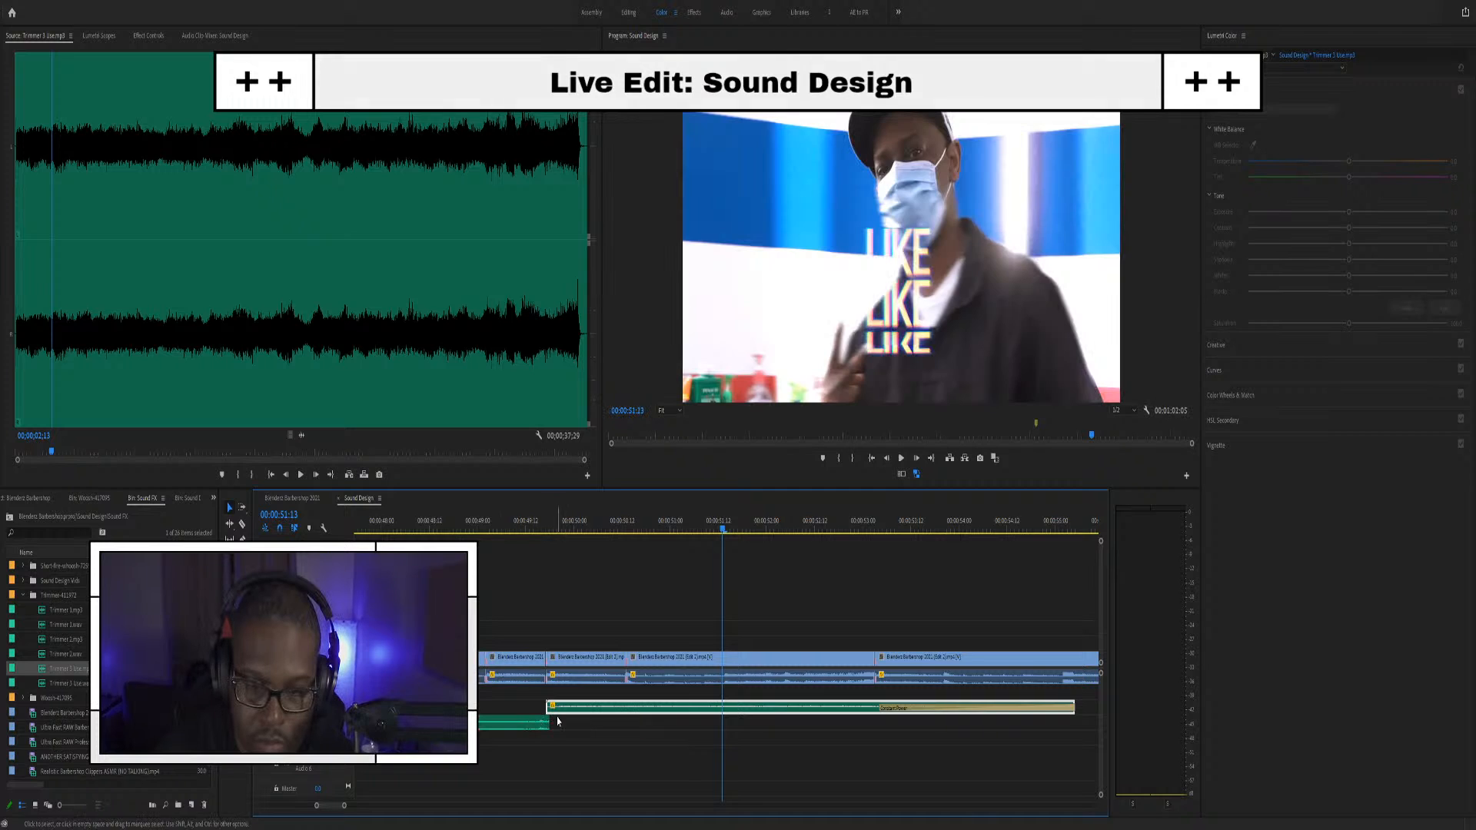
click(455, 524)
key(space)
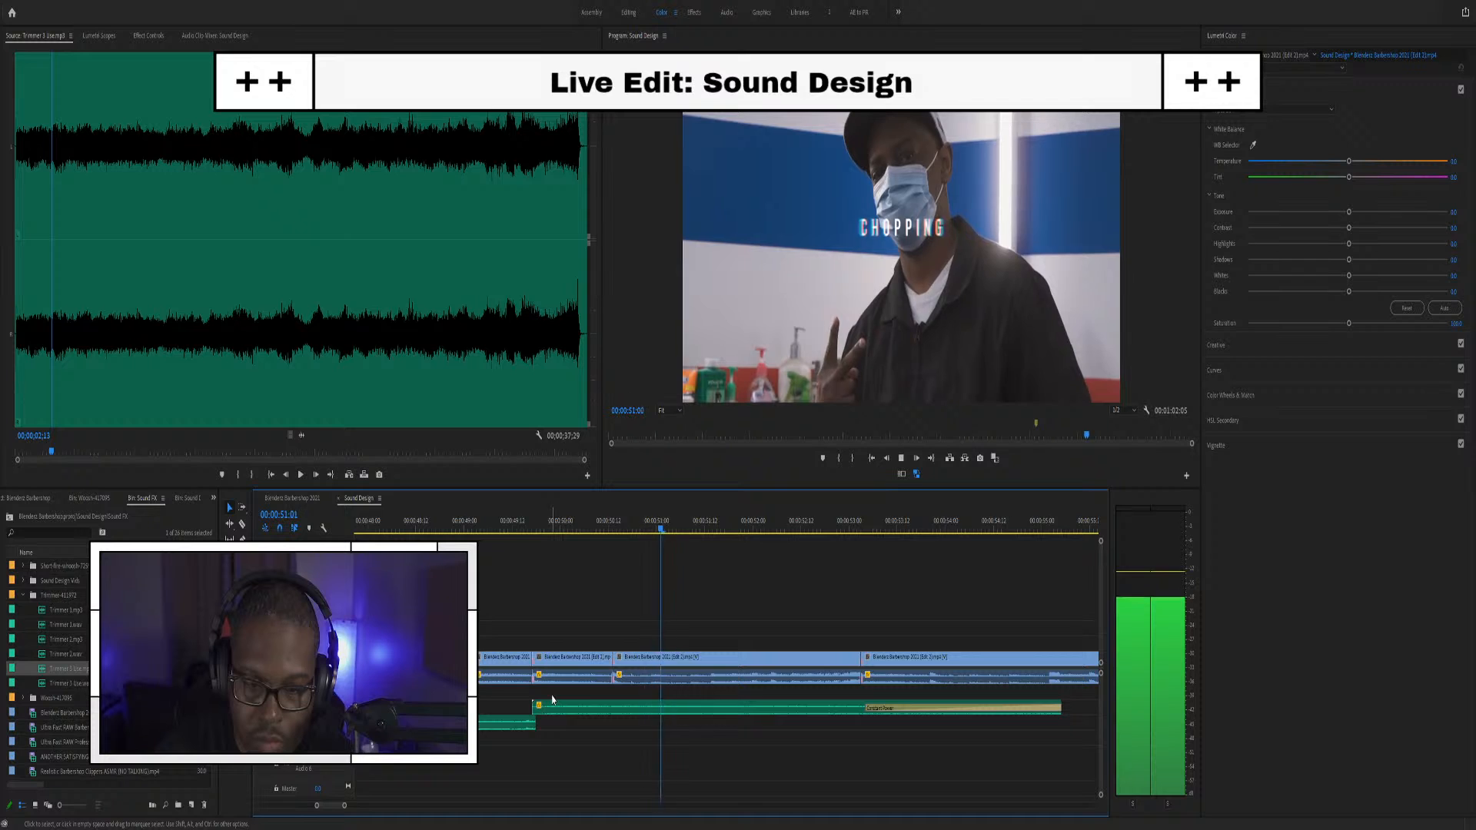
key(space)
Trim the upper trimmer clip's start slightly to meet the lower clip's end, and extend its faded end to about 00:00:56:13
scroll(551, 726, up, 3)
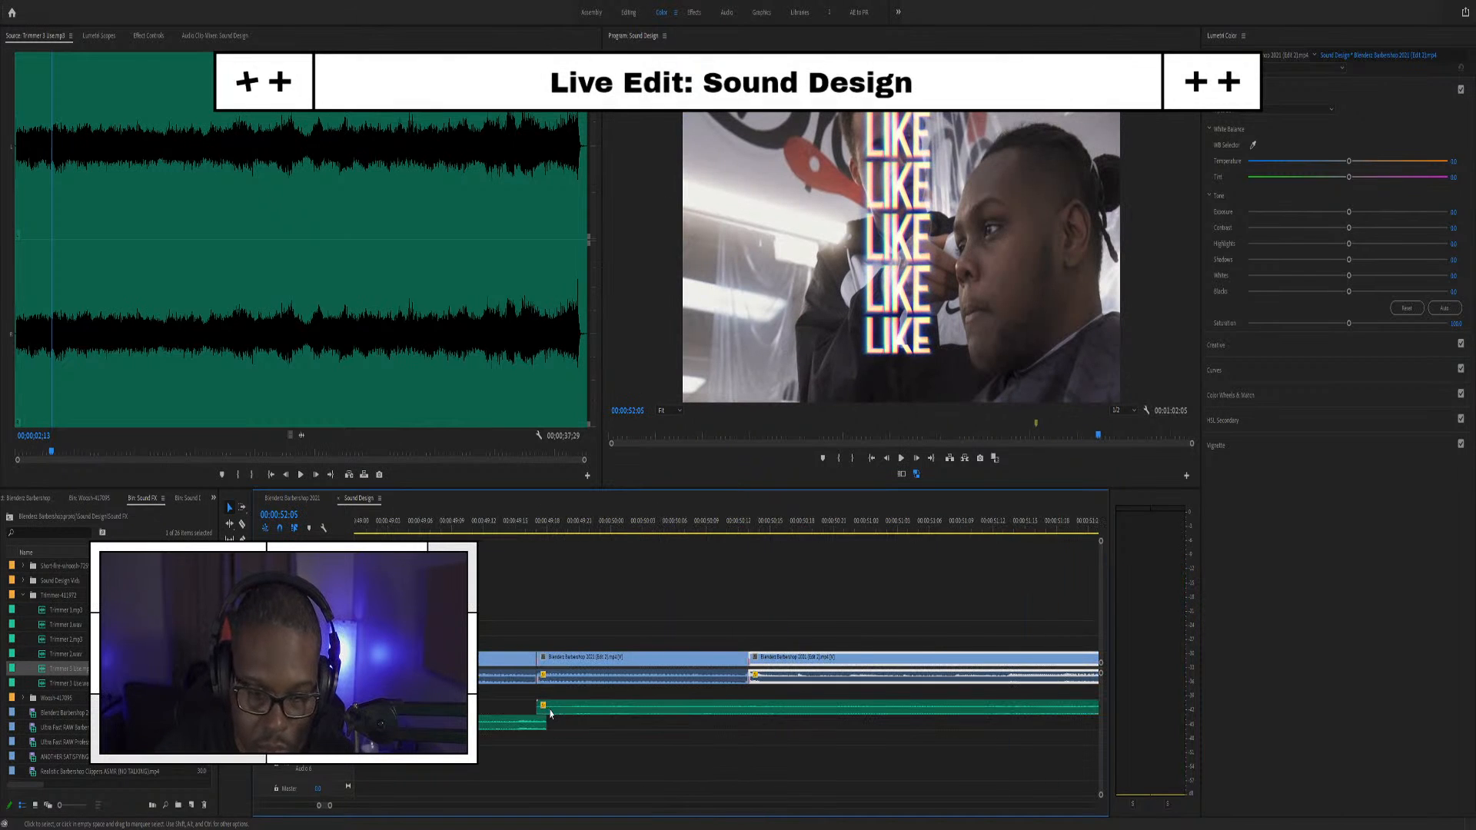
scroll(542, 713, up, 1)
click(536, 708)
drag(536, 708, 560, 711)
scroll(656, 712, down, 2)
scroll(732, 718, down, 5)
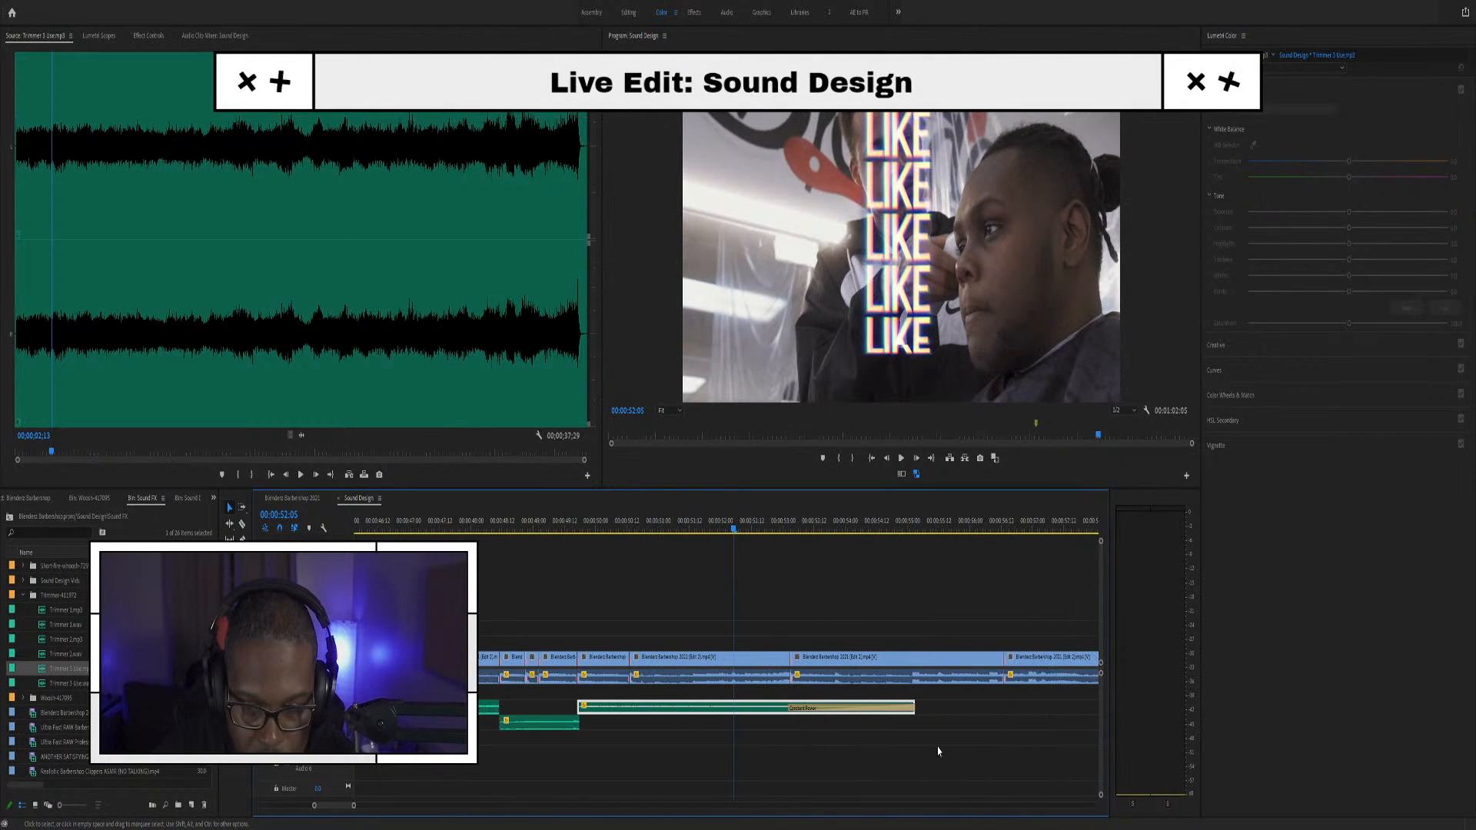
drag(913, 705, 1003, 706)
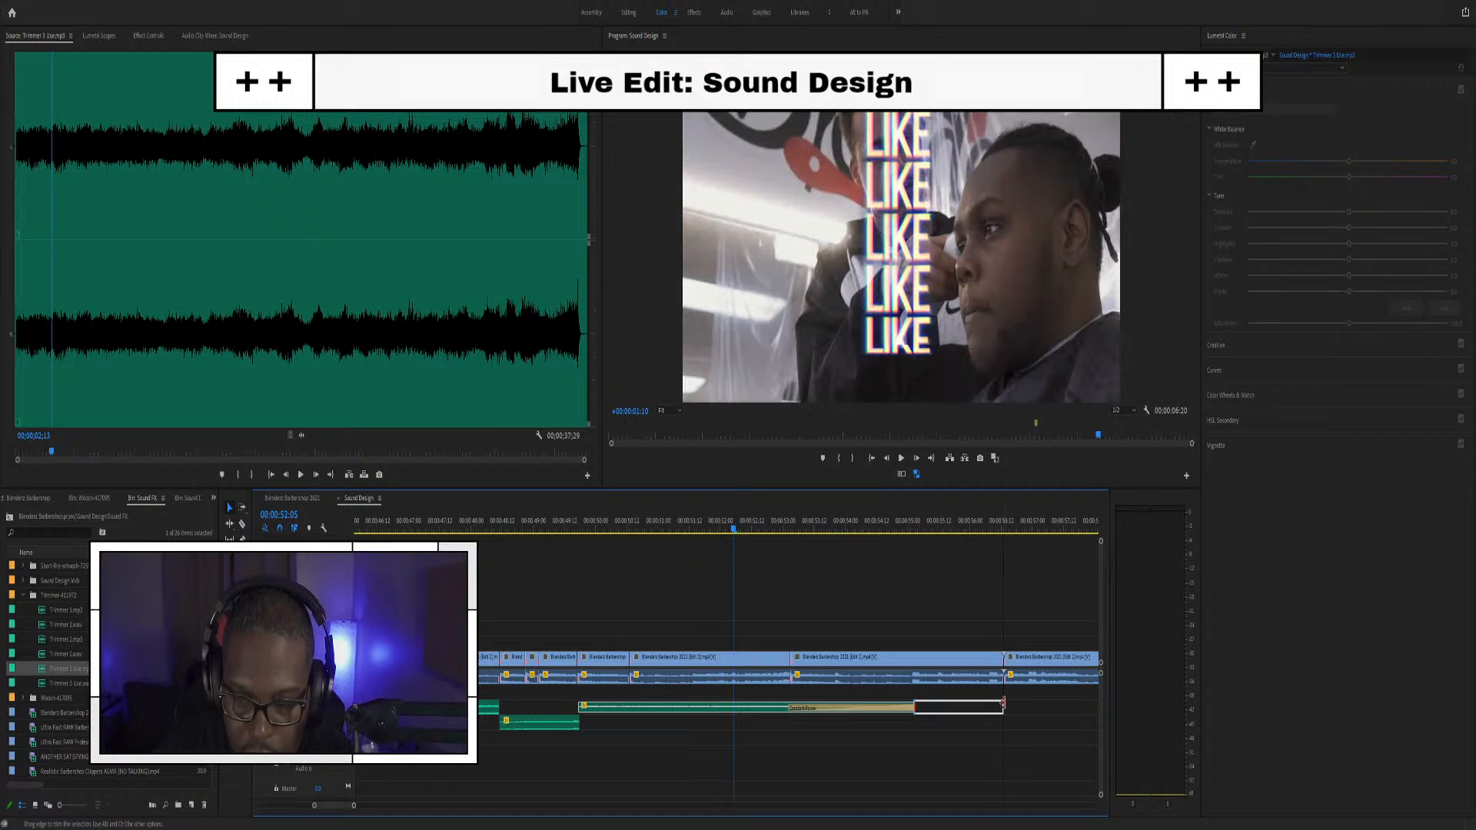
Play back the extended trimmer section and park the playhead at 00:00:52:12 on the repeated LIKE title
click(422, 524)
key(space)
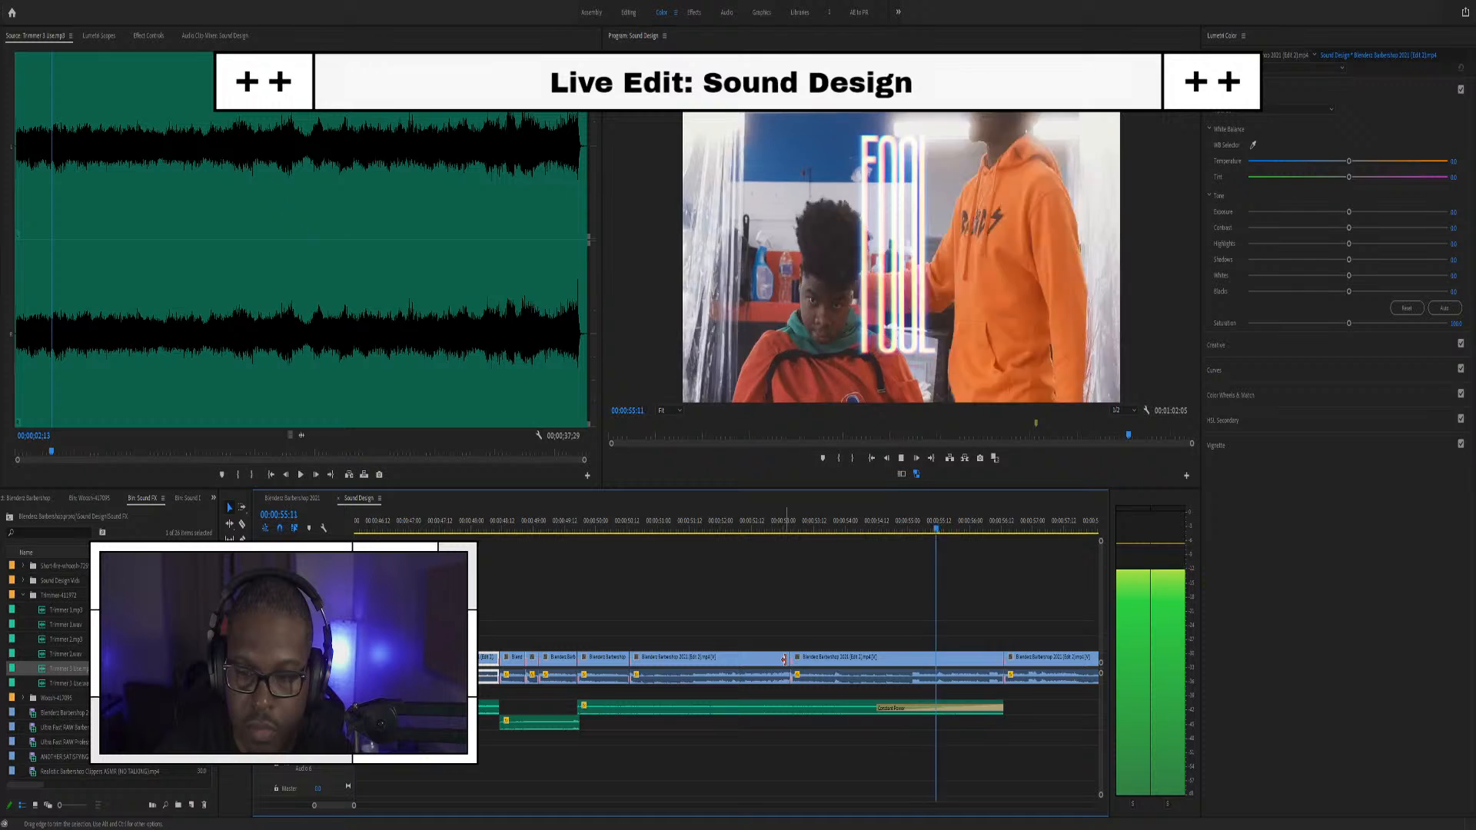
click(752, 520)
key(space)
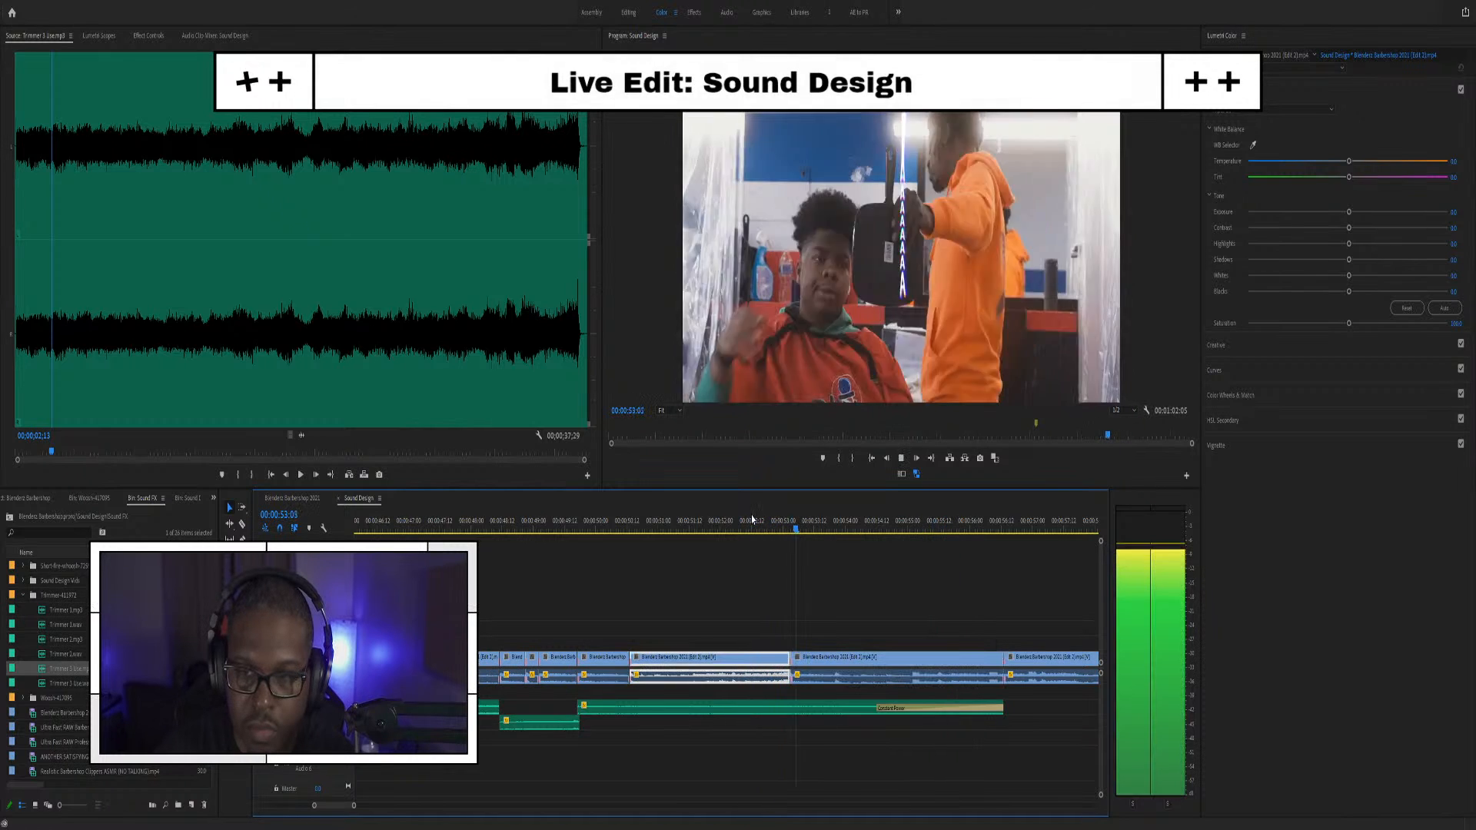
click(753, 527)
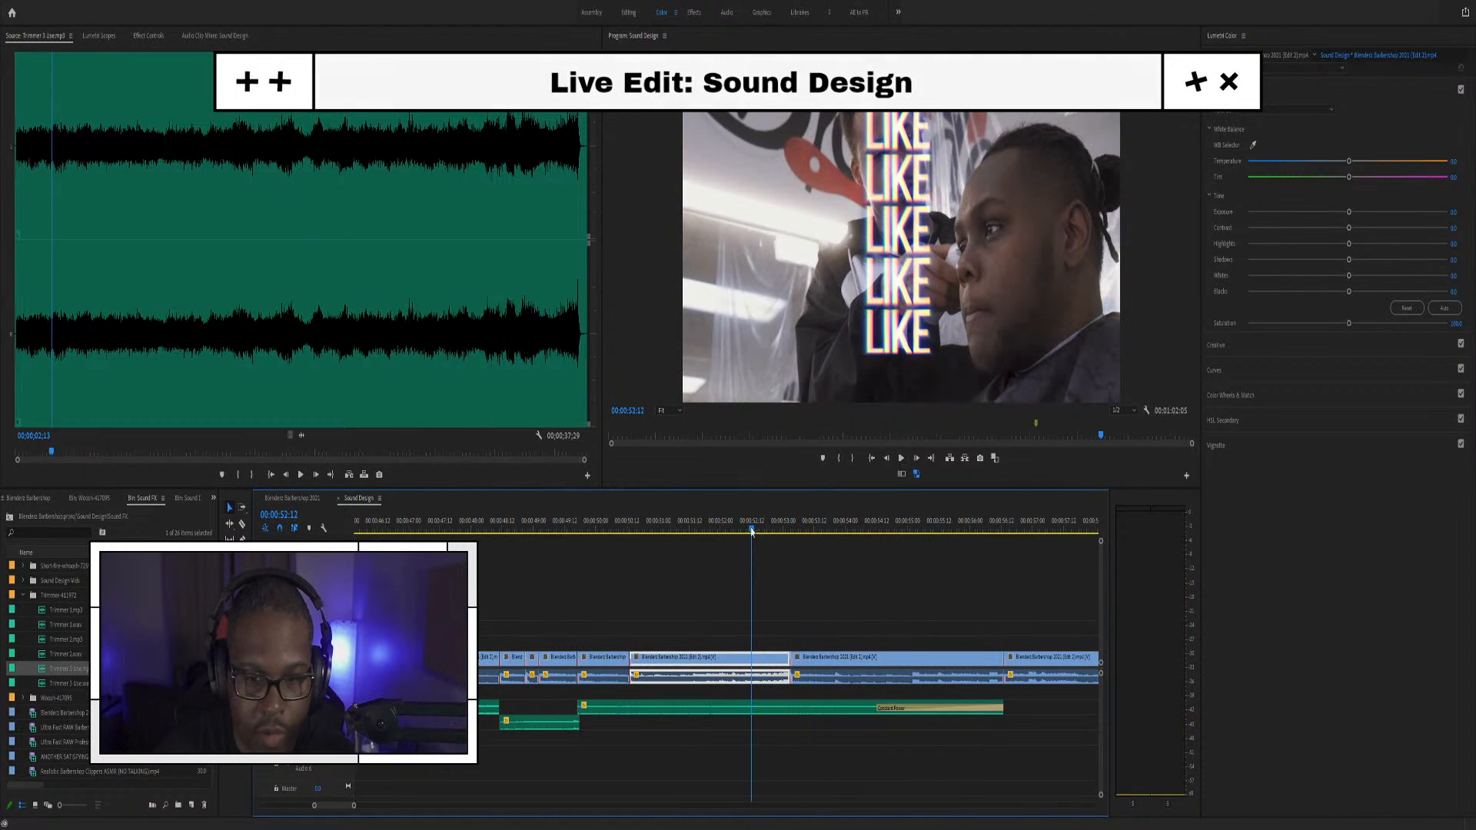
Collapse the trimmer and shaver sound folders, open the whoosh folder and preview Whoosh 6
click(24, 597)
scroll(65, 686, up, 2)
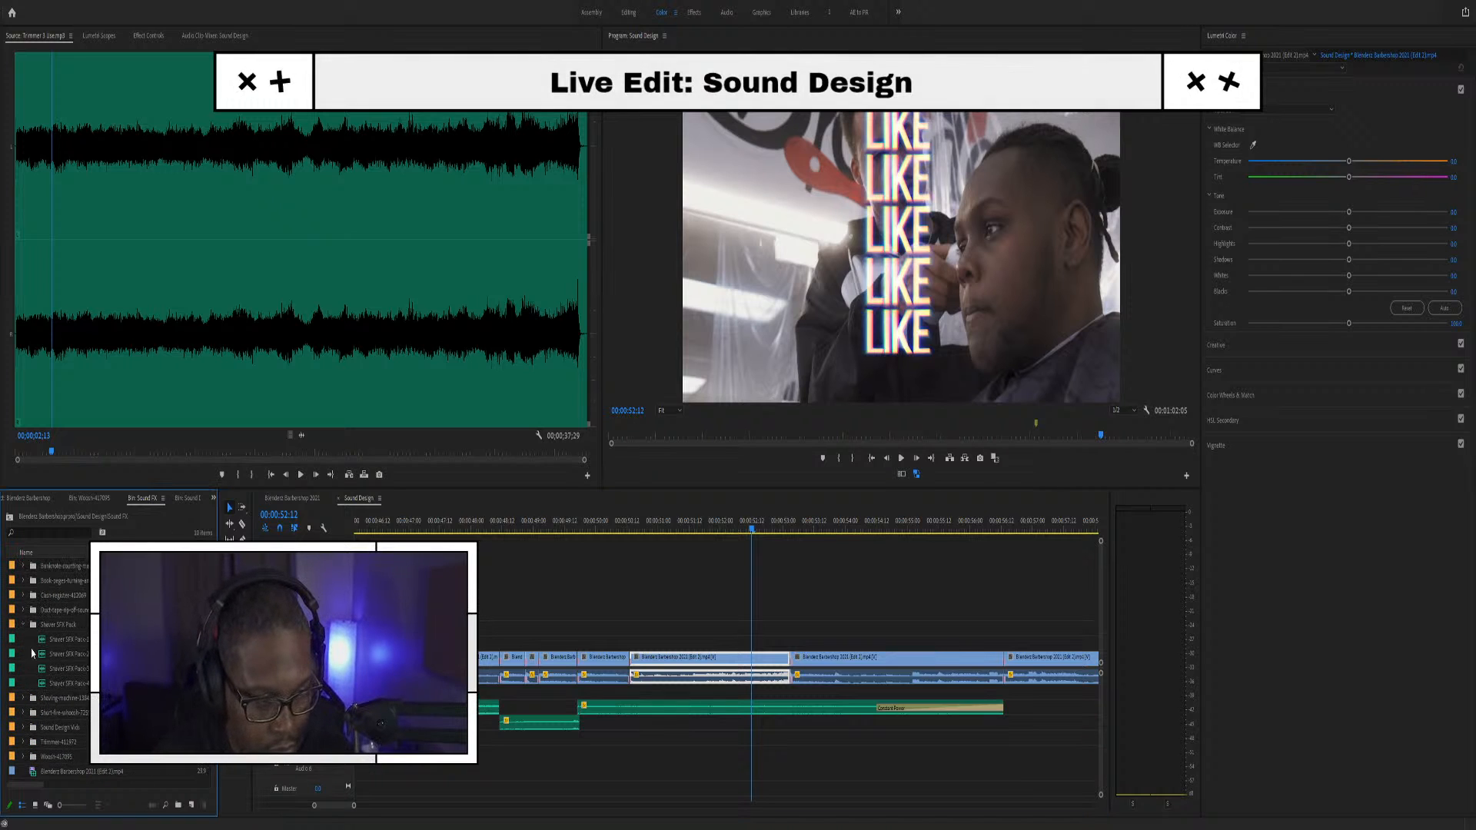
click(24, 625)
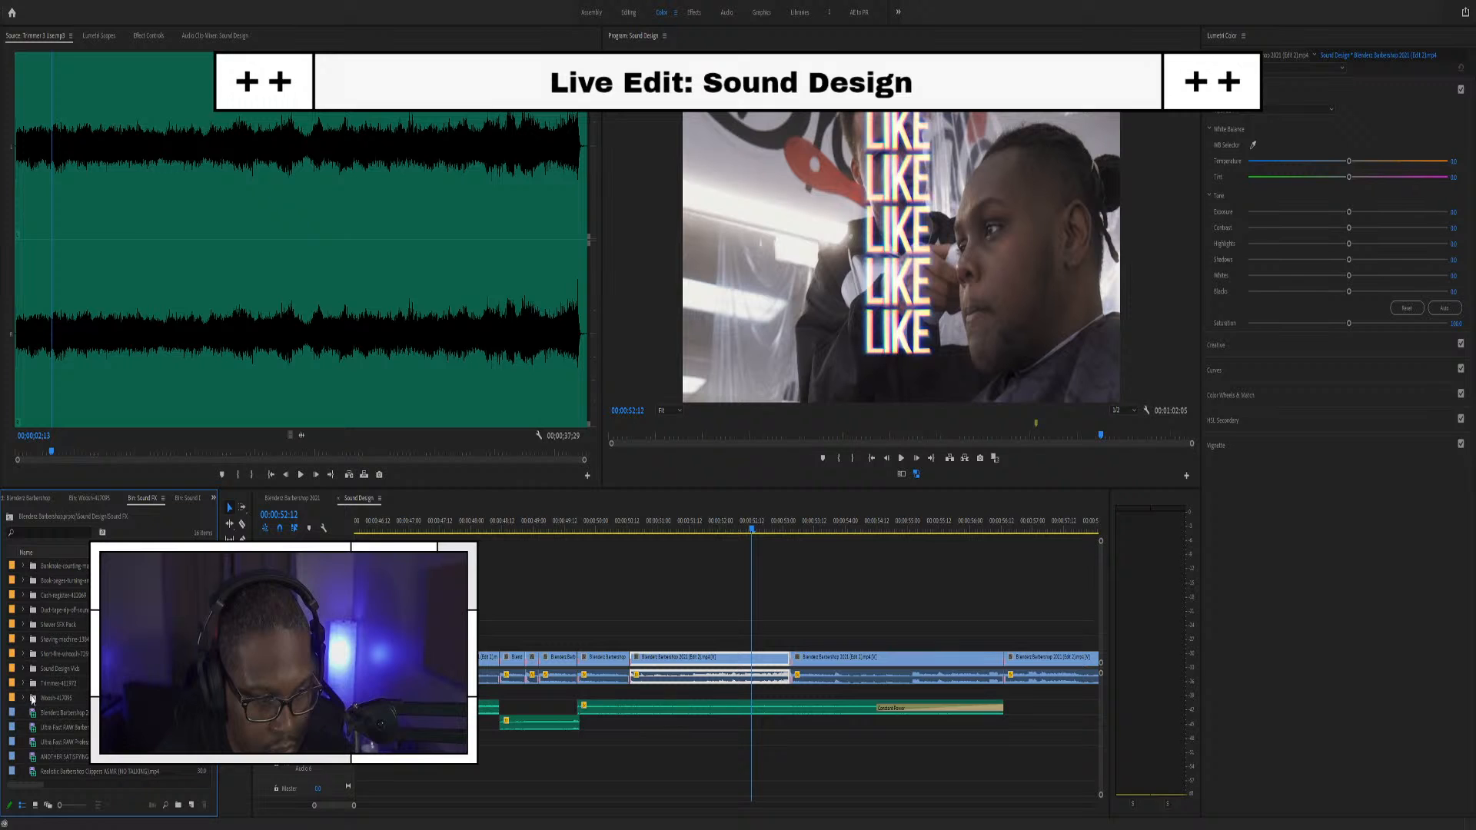
click(23, 700)
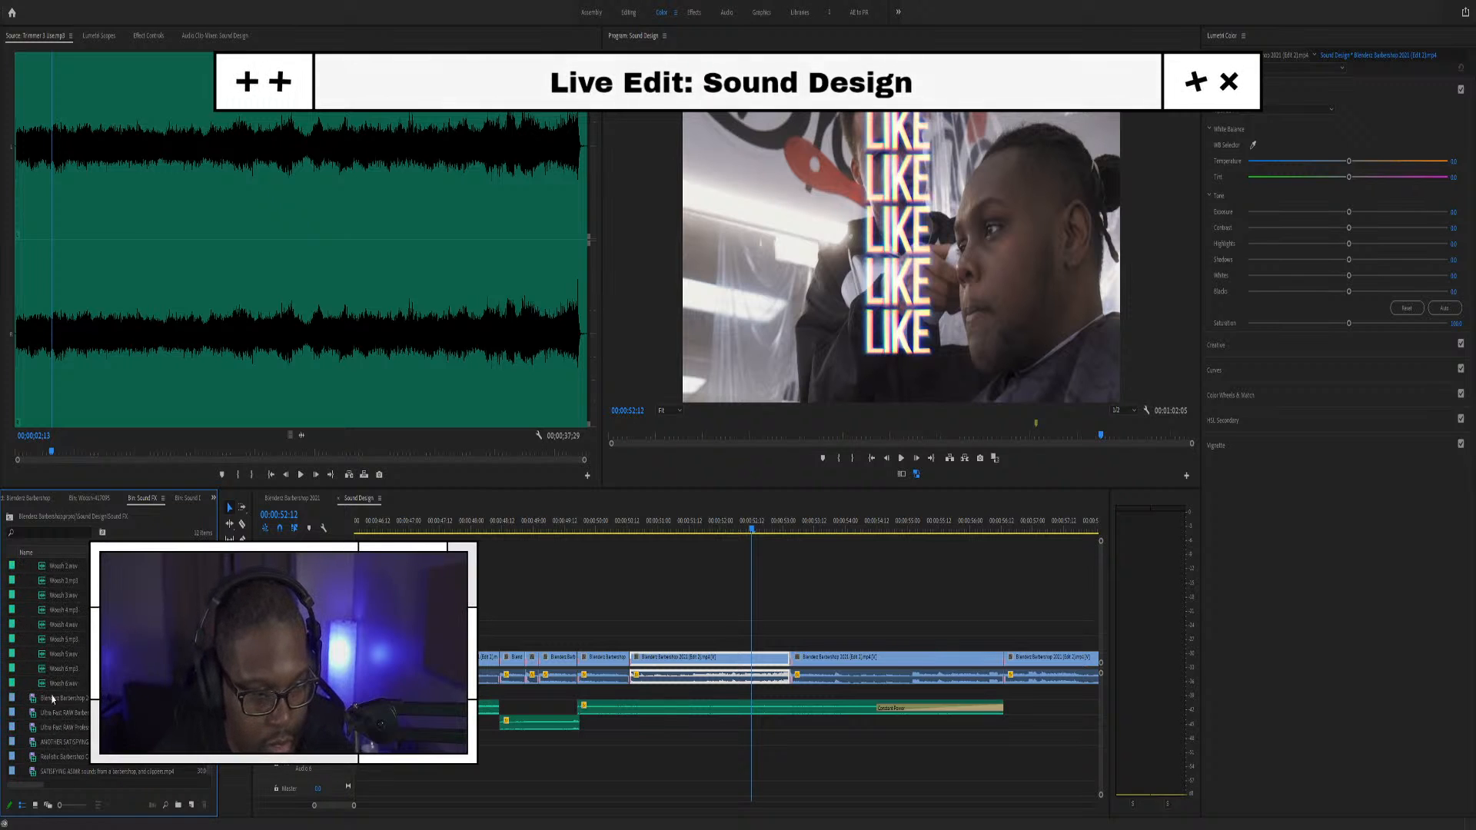
double_click(60, 683)
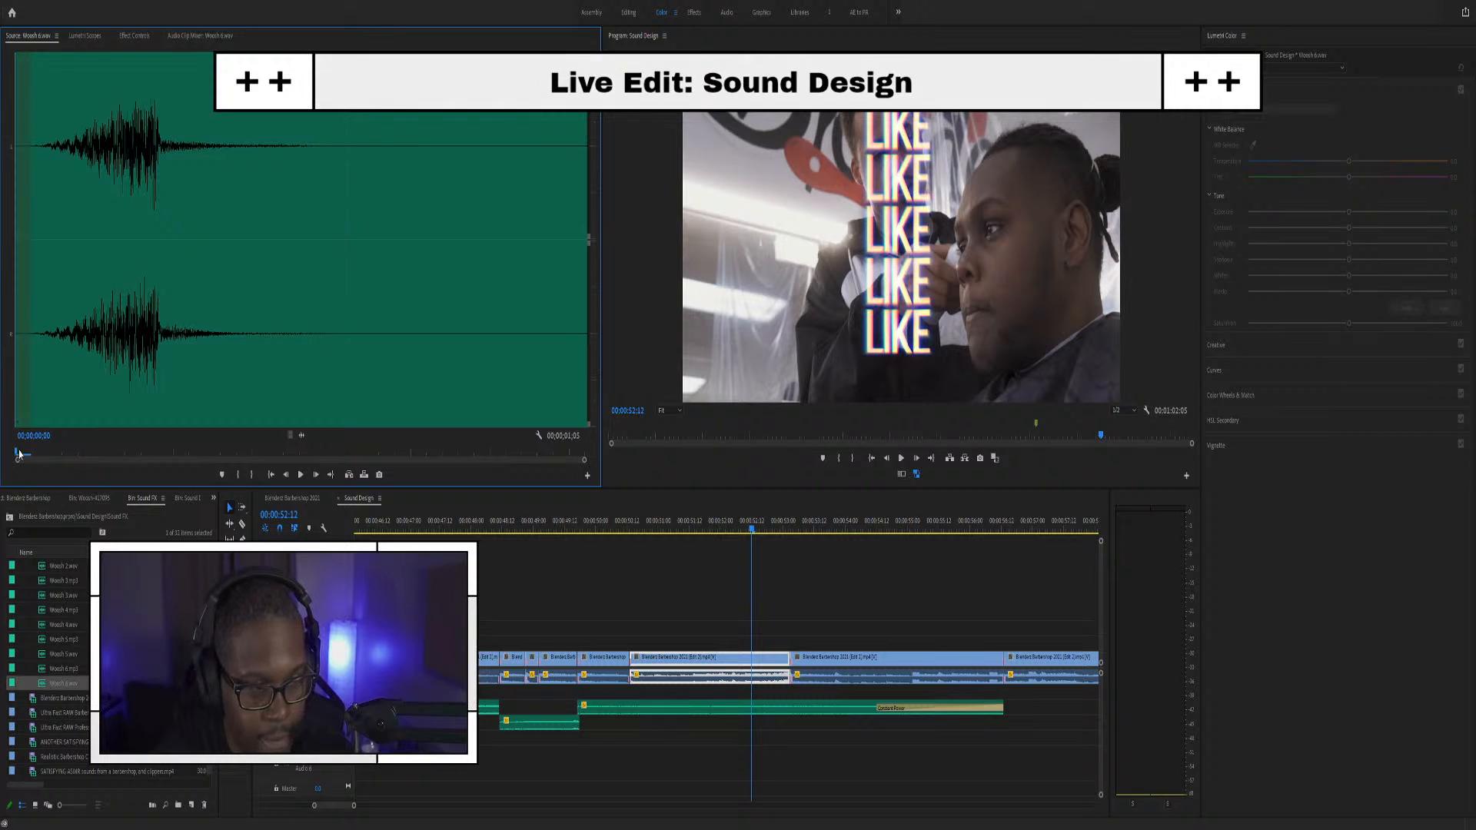
key(space)
Audition Whoosh 4 and Whoosh 3 from the whoosh folder in the source viewer
double_click(36, 616)
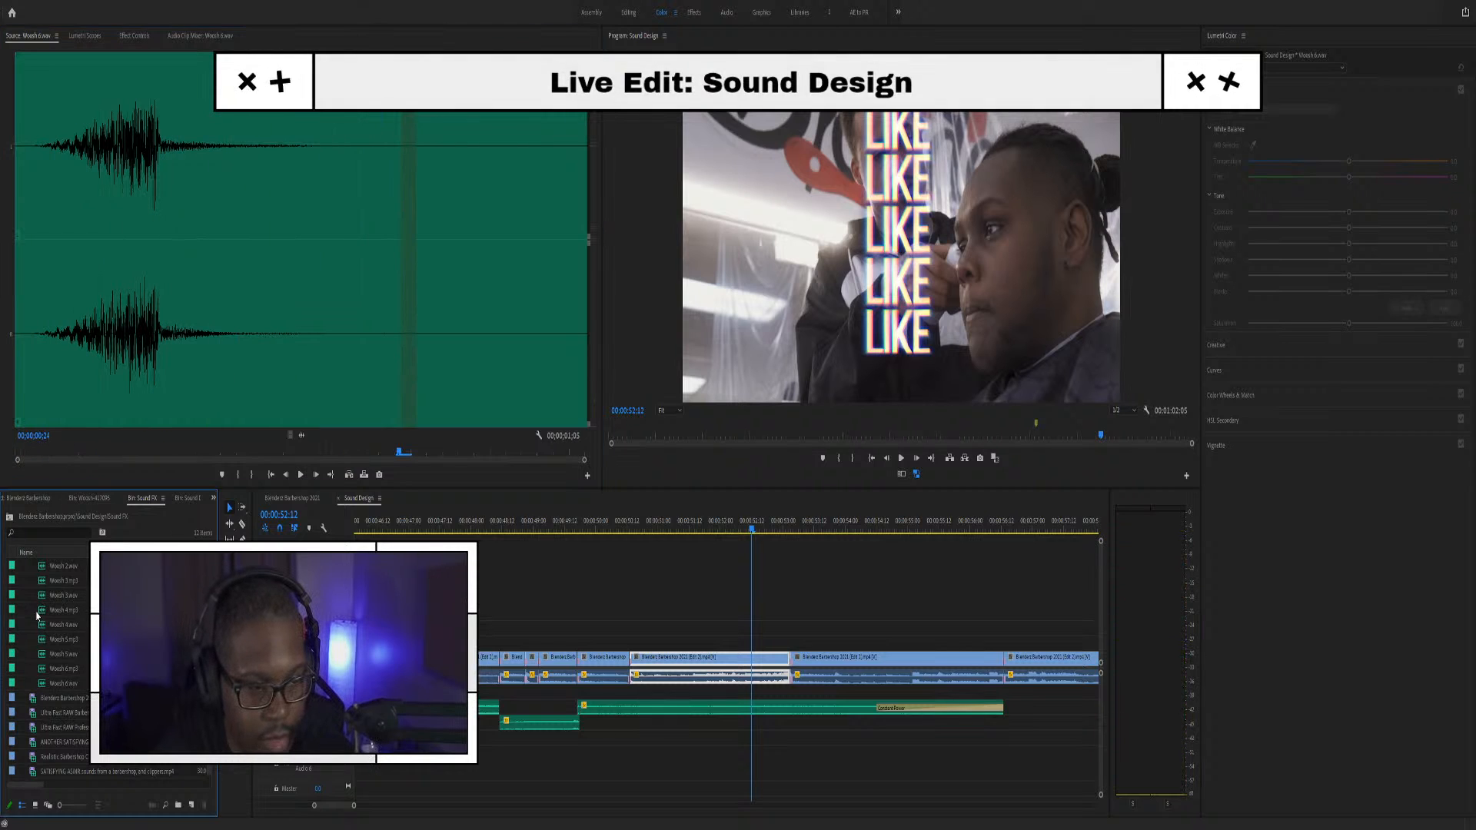
click(719, 507)
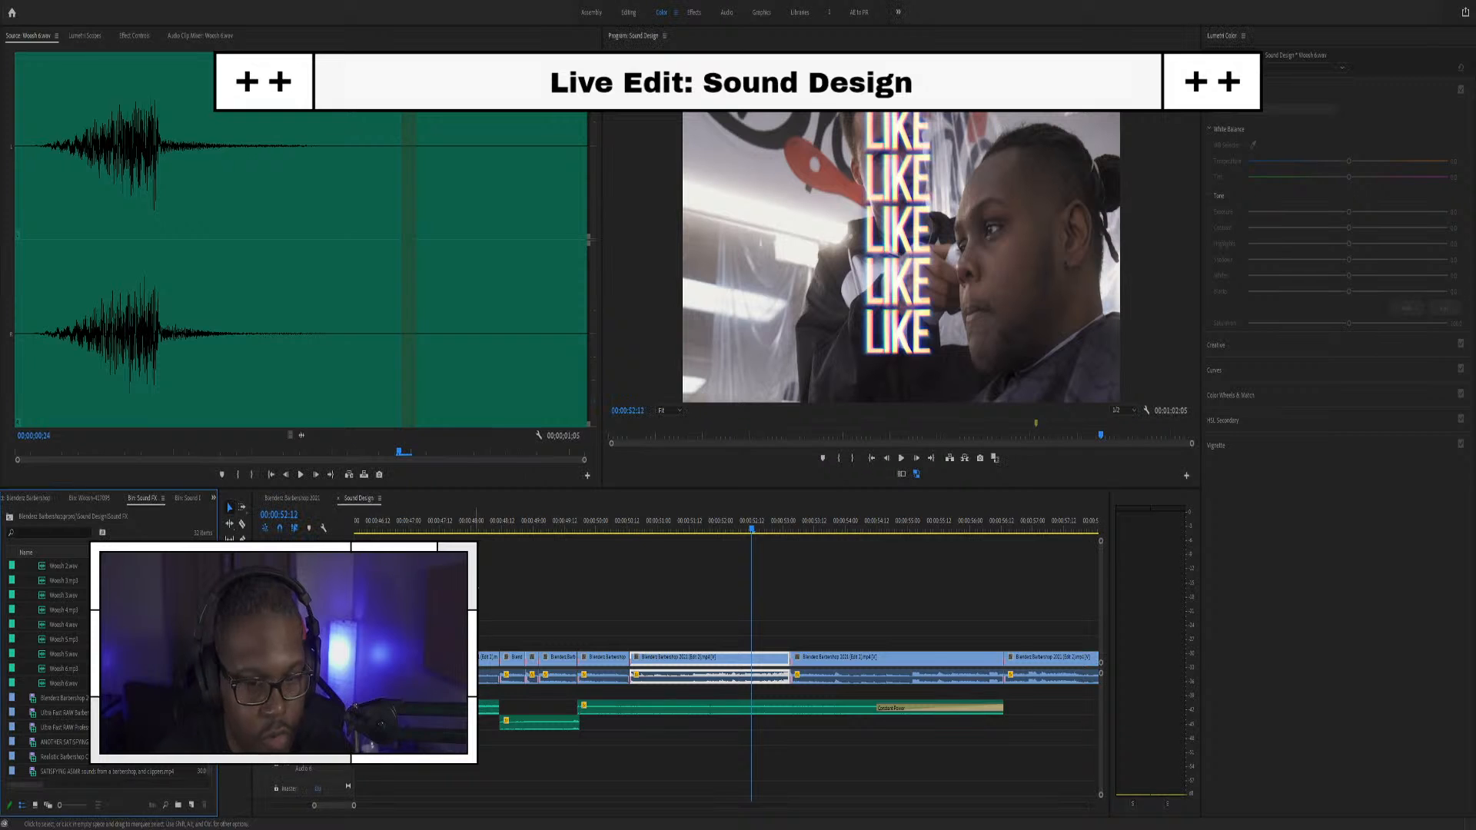
double_click(54, 611)
key(space)
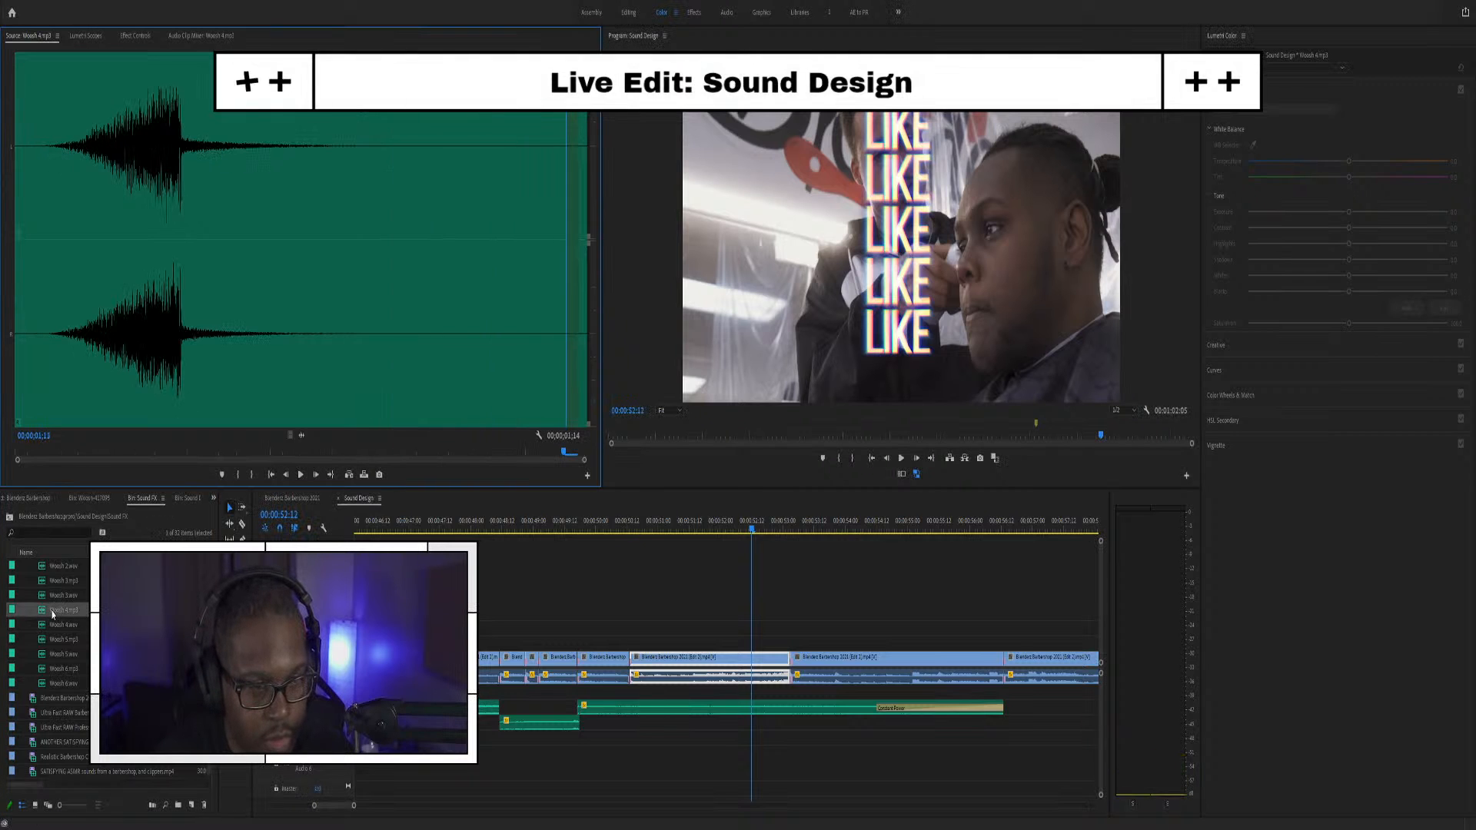
key(space)
key(space)
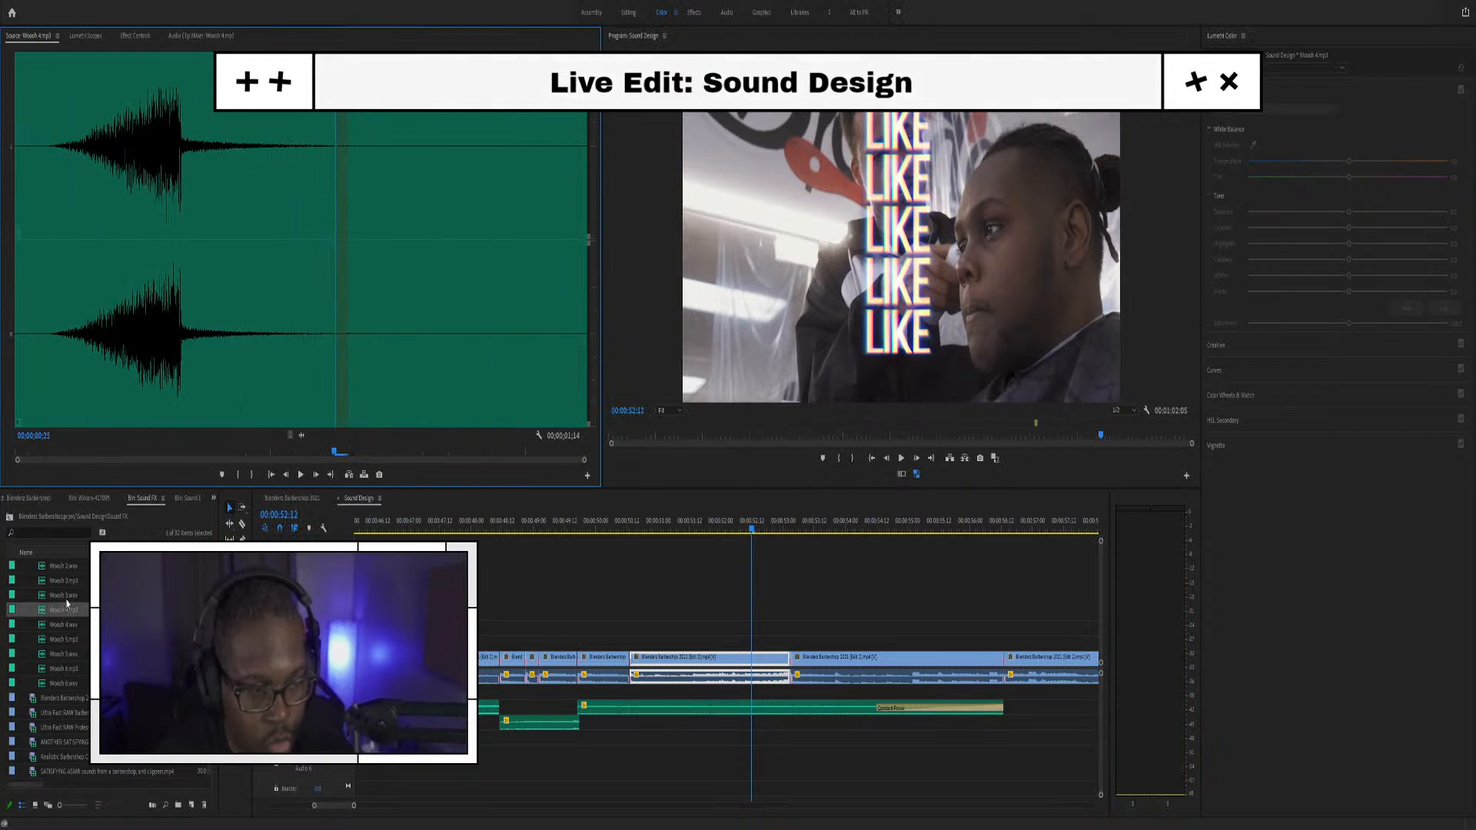
double_click(67, 598)
key(space)
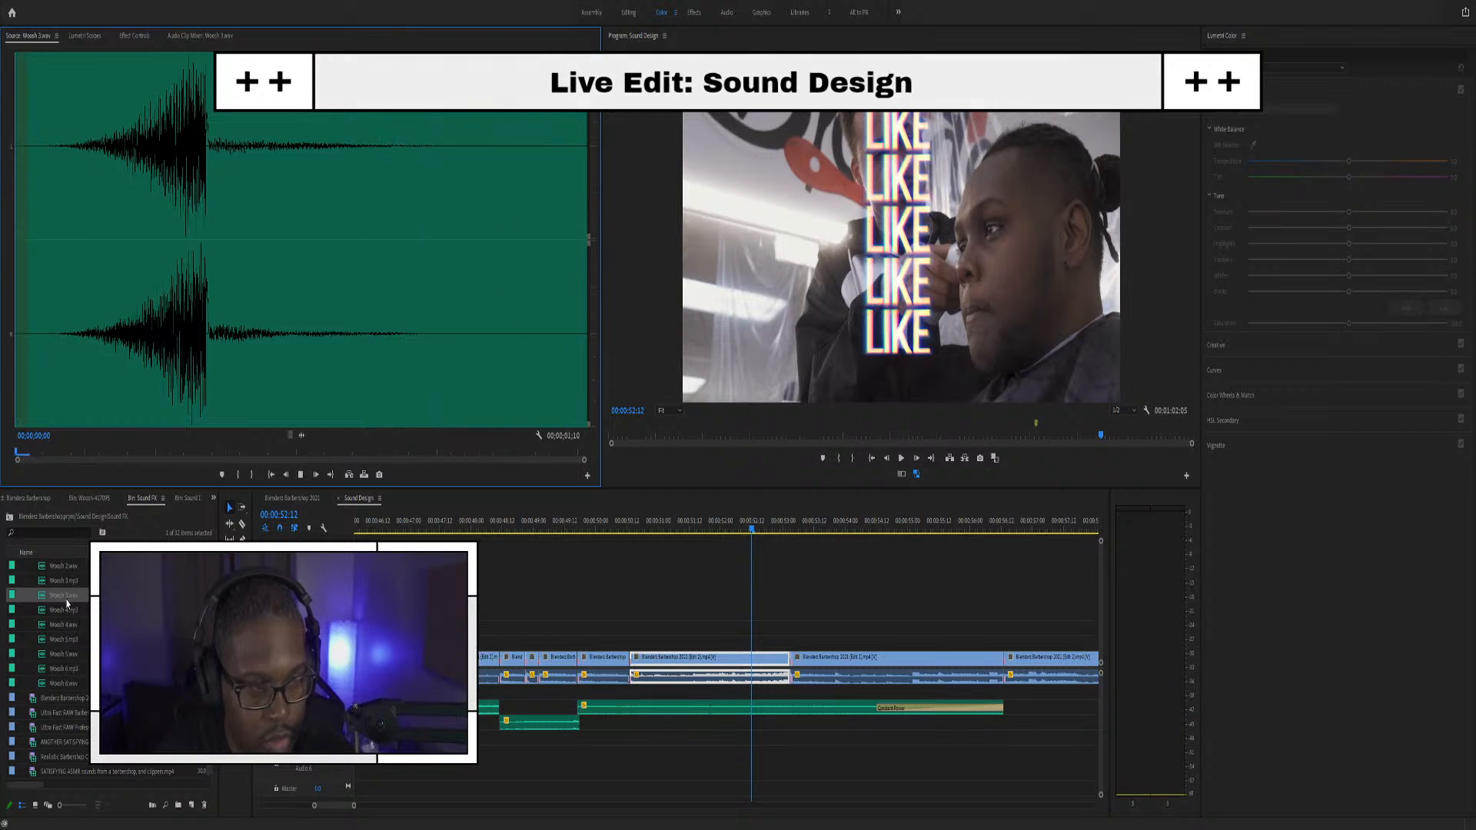
key(space)
Audition Whoosh 2 and Whoosh 1, and collapse the whoosh folder
scroll(71, 593, up, 2)
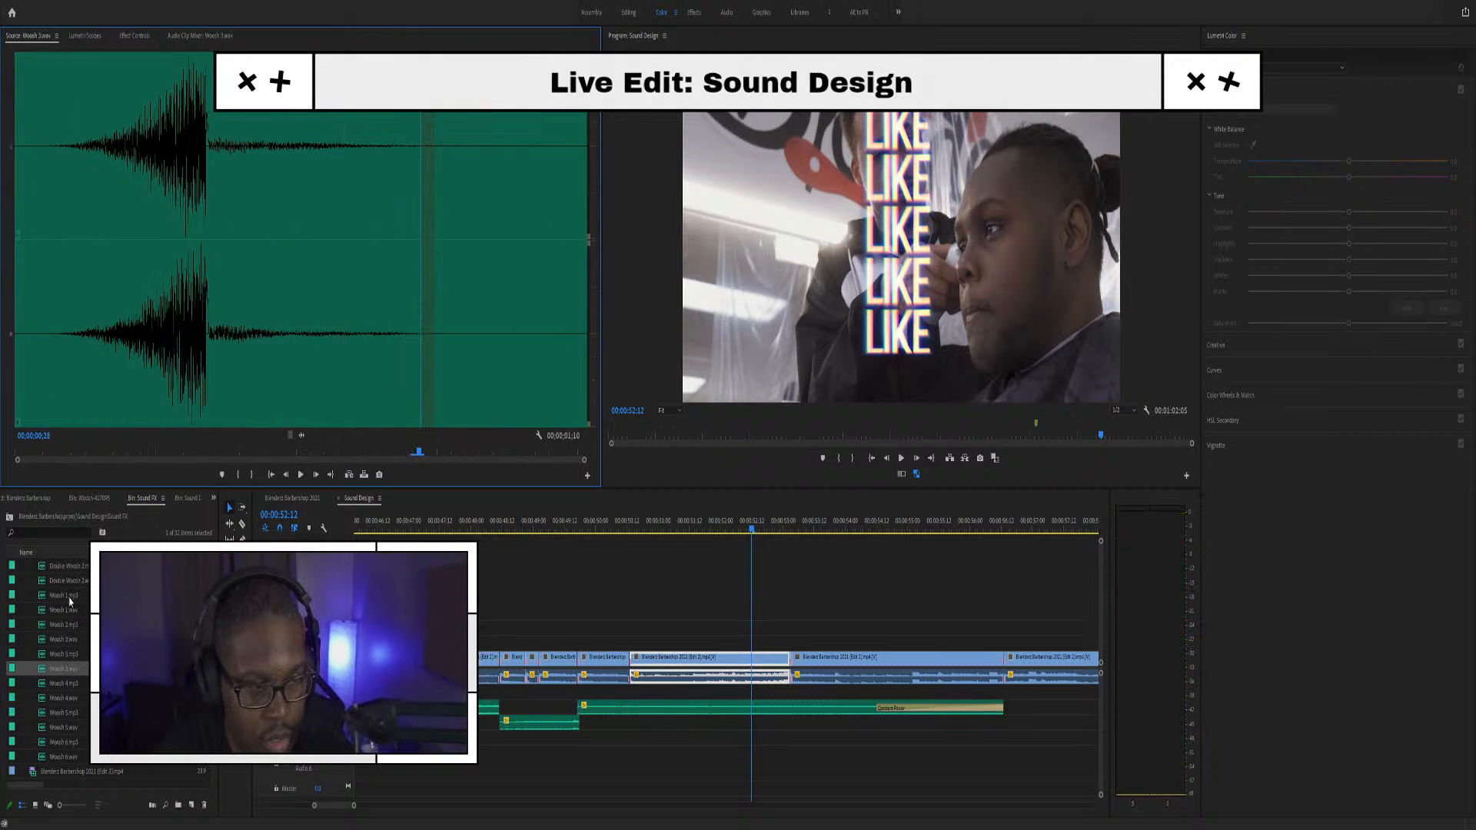
double_click(61, 623)
key(space)
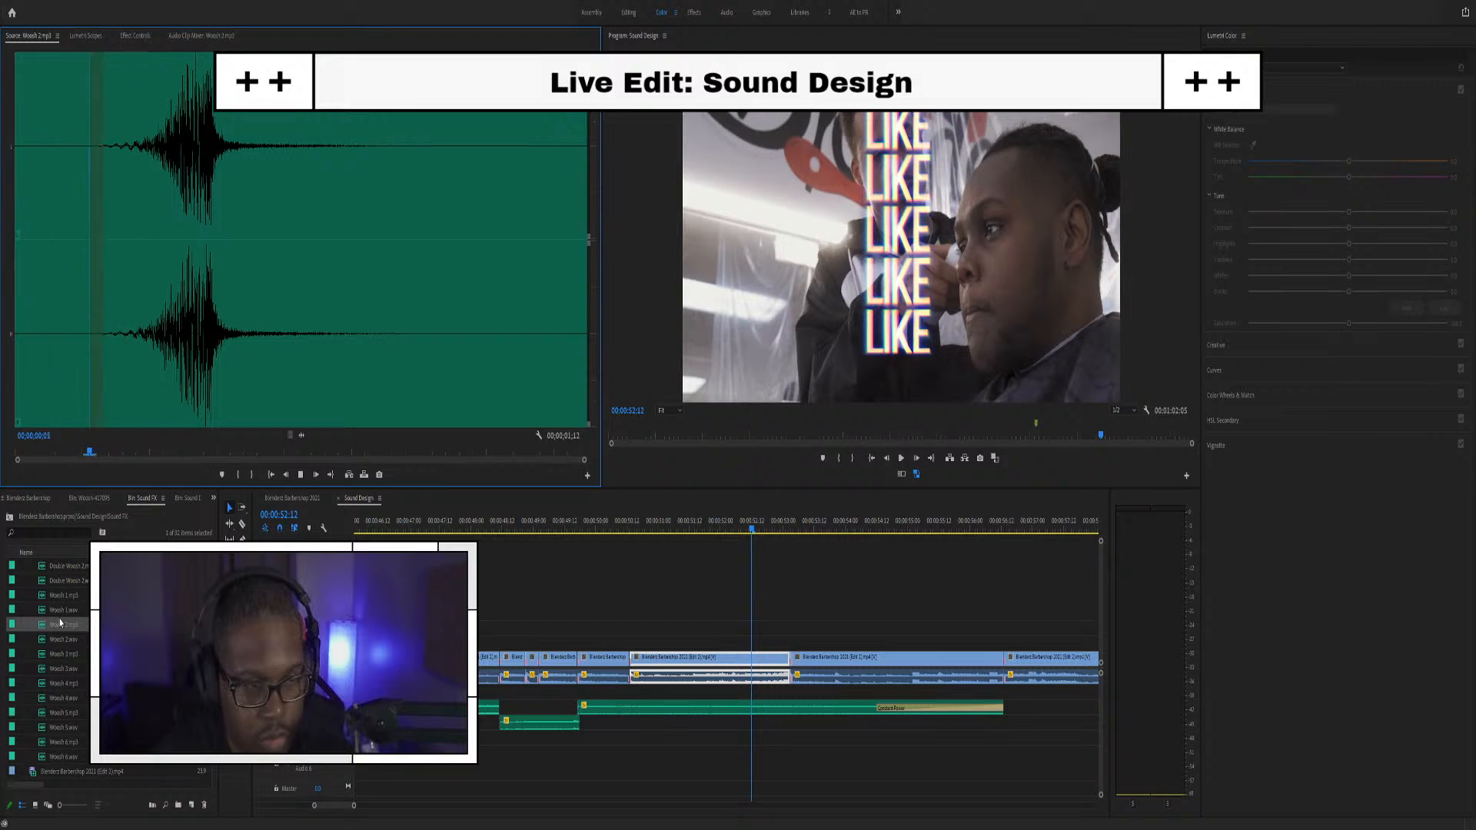
double_click(63, 596)
key(space)
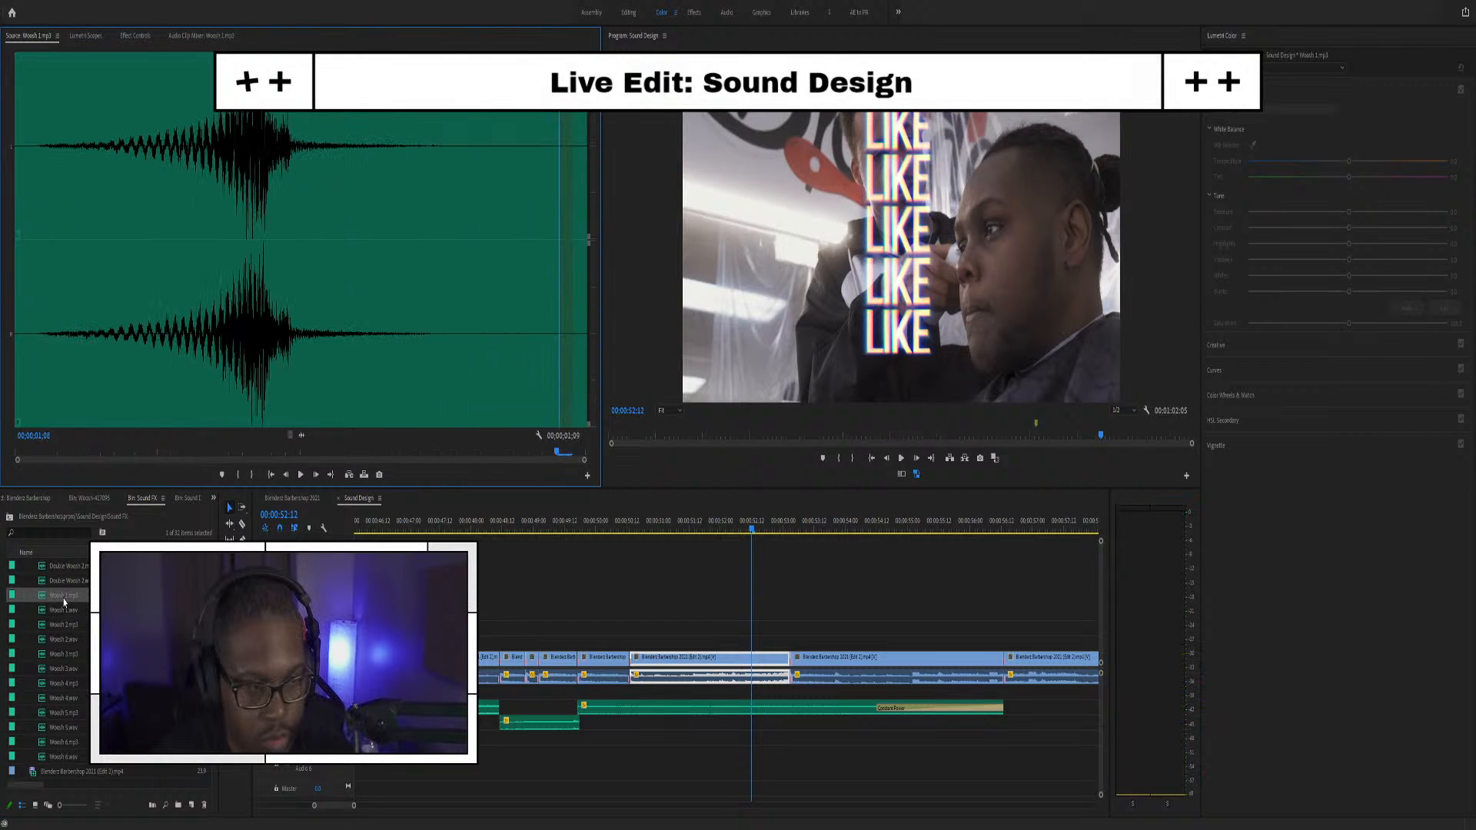
scroll(50, 627, up, 3)
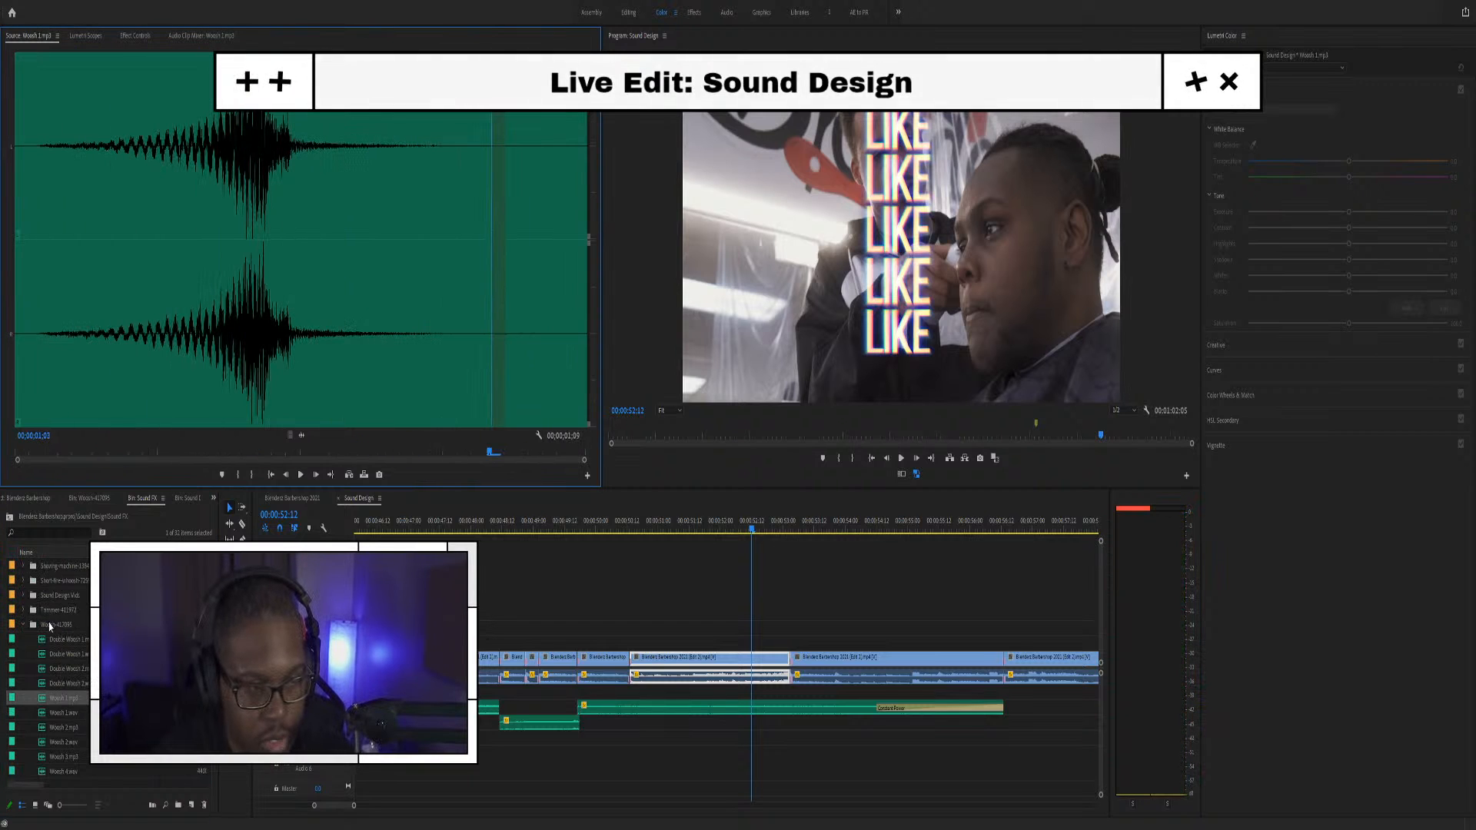
click(26, 626)
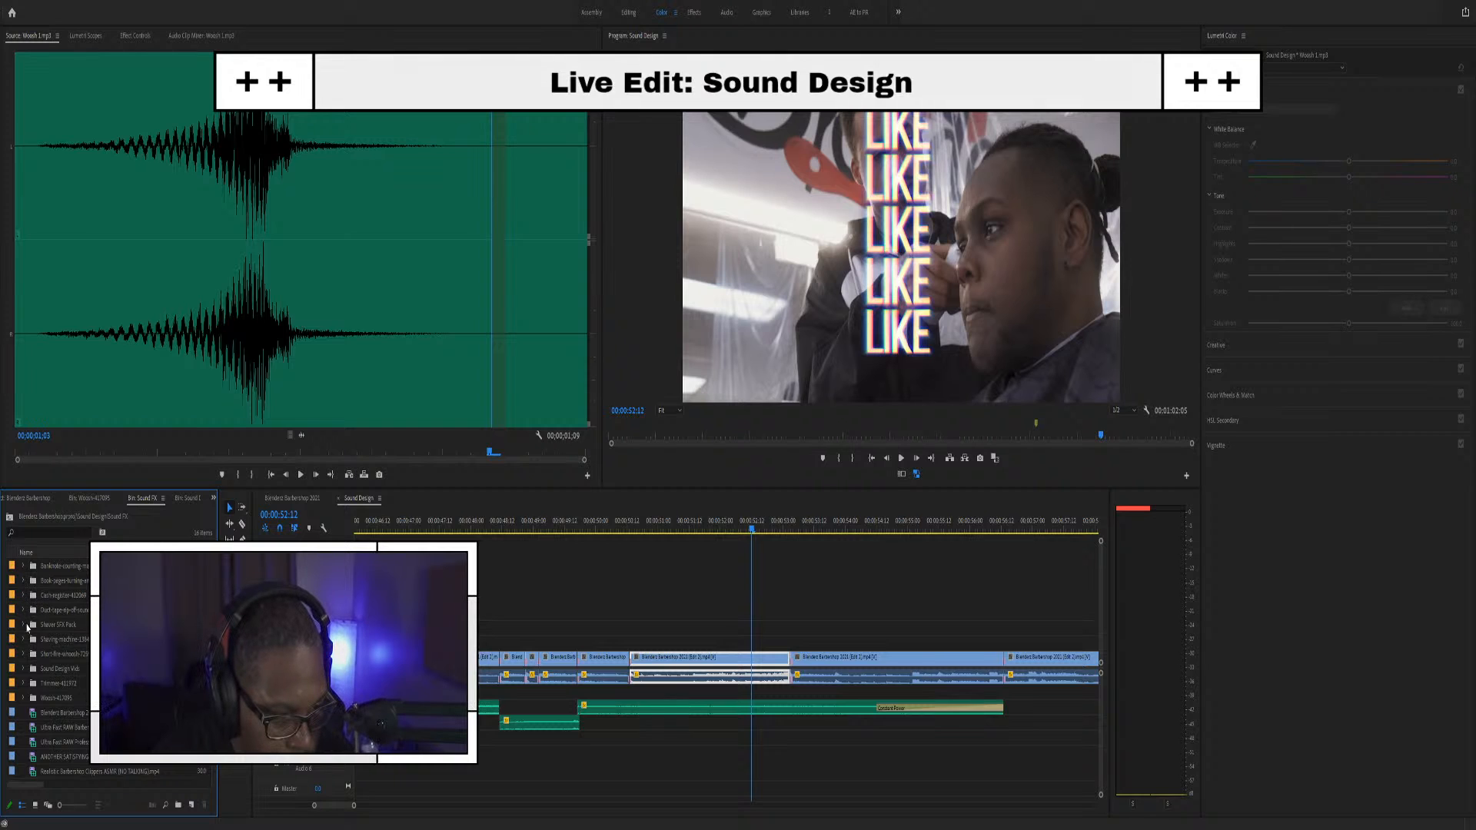
Open the short fire whoosh folder and audition effects 04 and 05
click(23, 655)
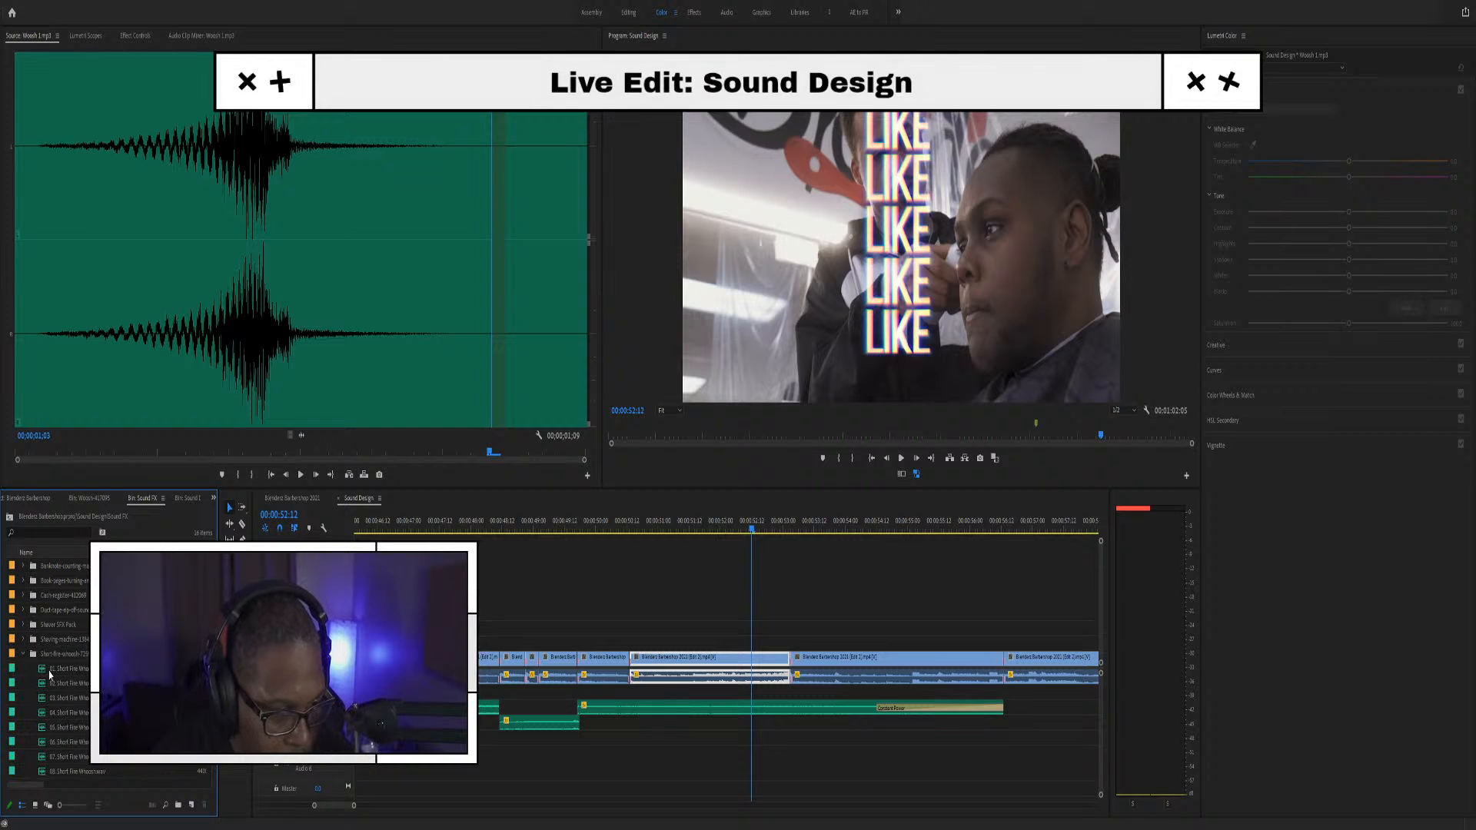
double_click(60, 715)
key(space)
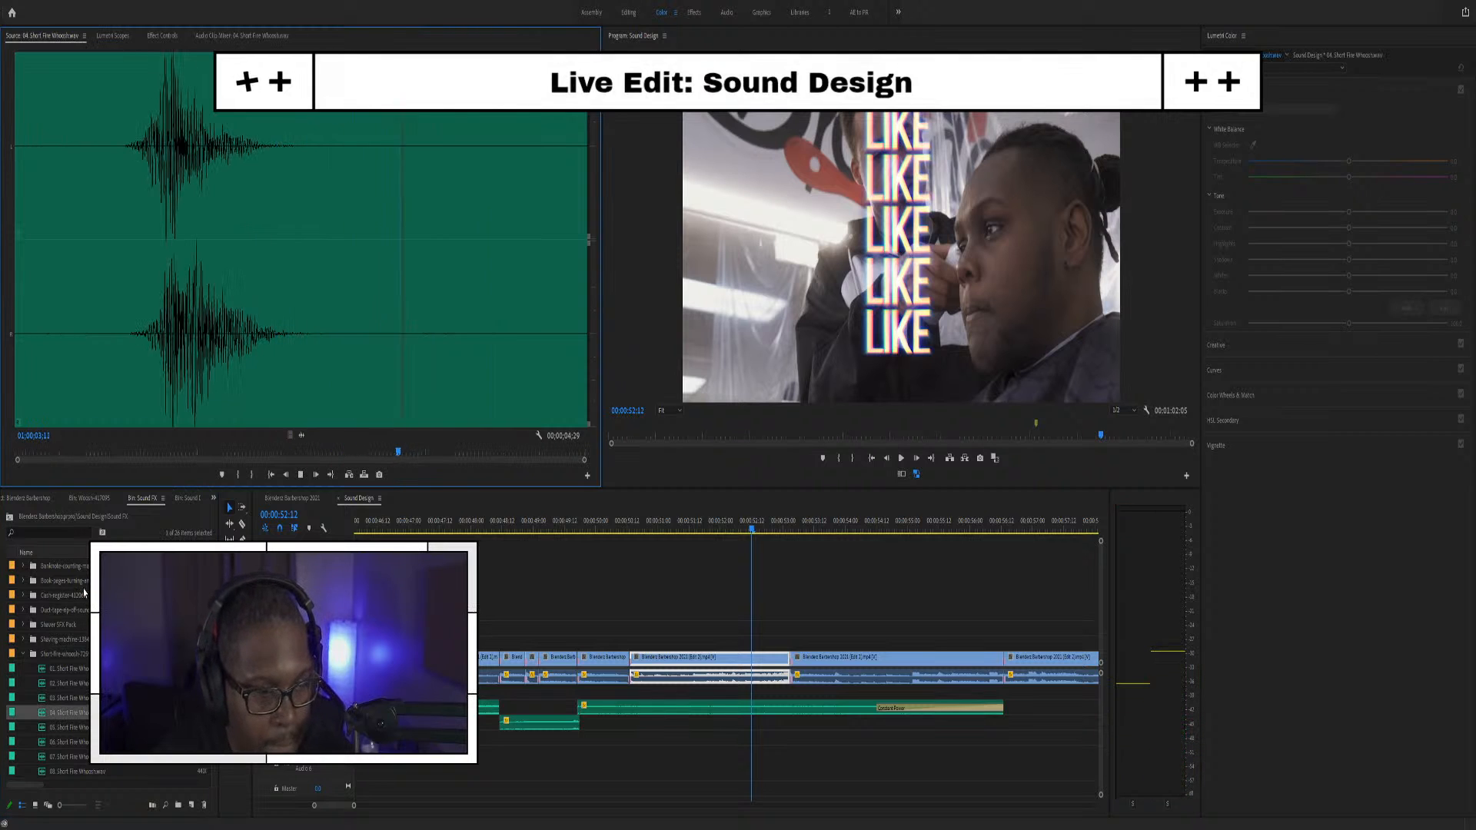
key(space)
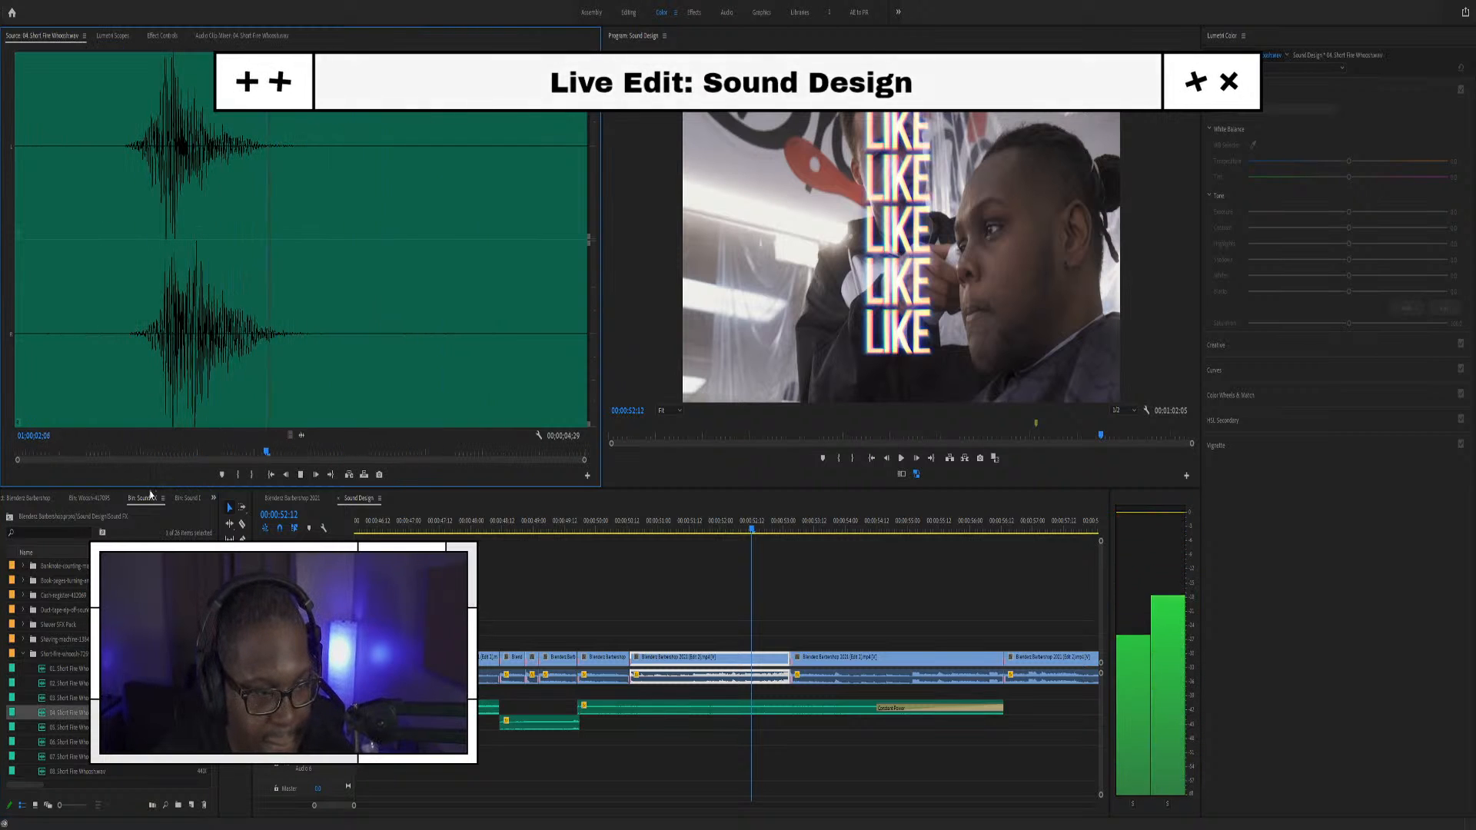
double_click(66, 729)
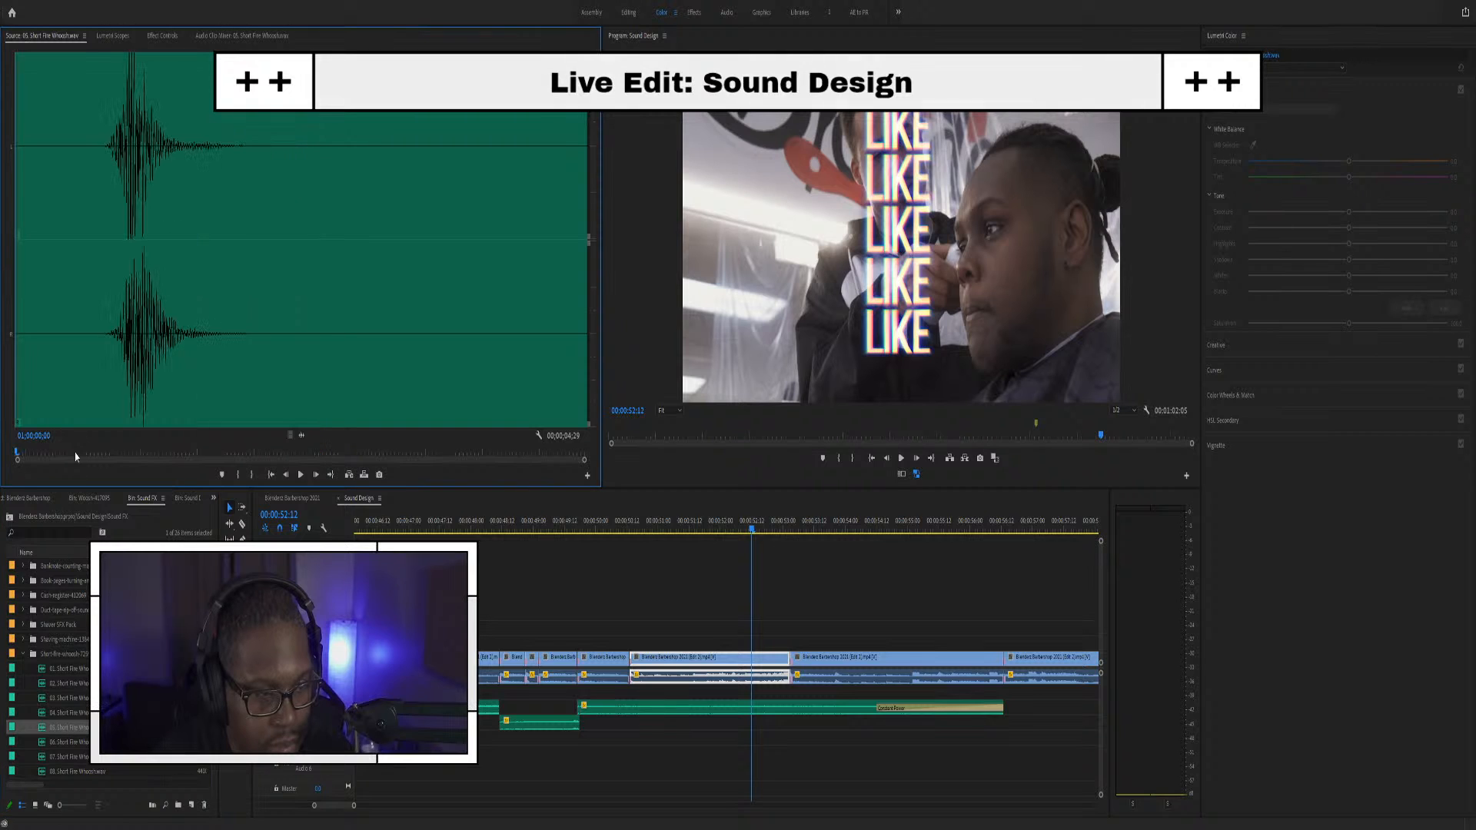
key(space)
Add short fire whoosh 05 to the free audio track below the trimmer clips, starting near 00:00:51:03
click(42, 735)
click(675, 806)
scroll(506, 748, down, 4)
scroll(504, 743, up, 4)
scroll(501, 747, down, 4)
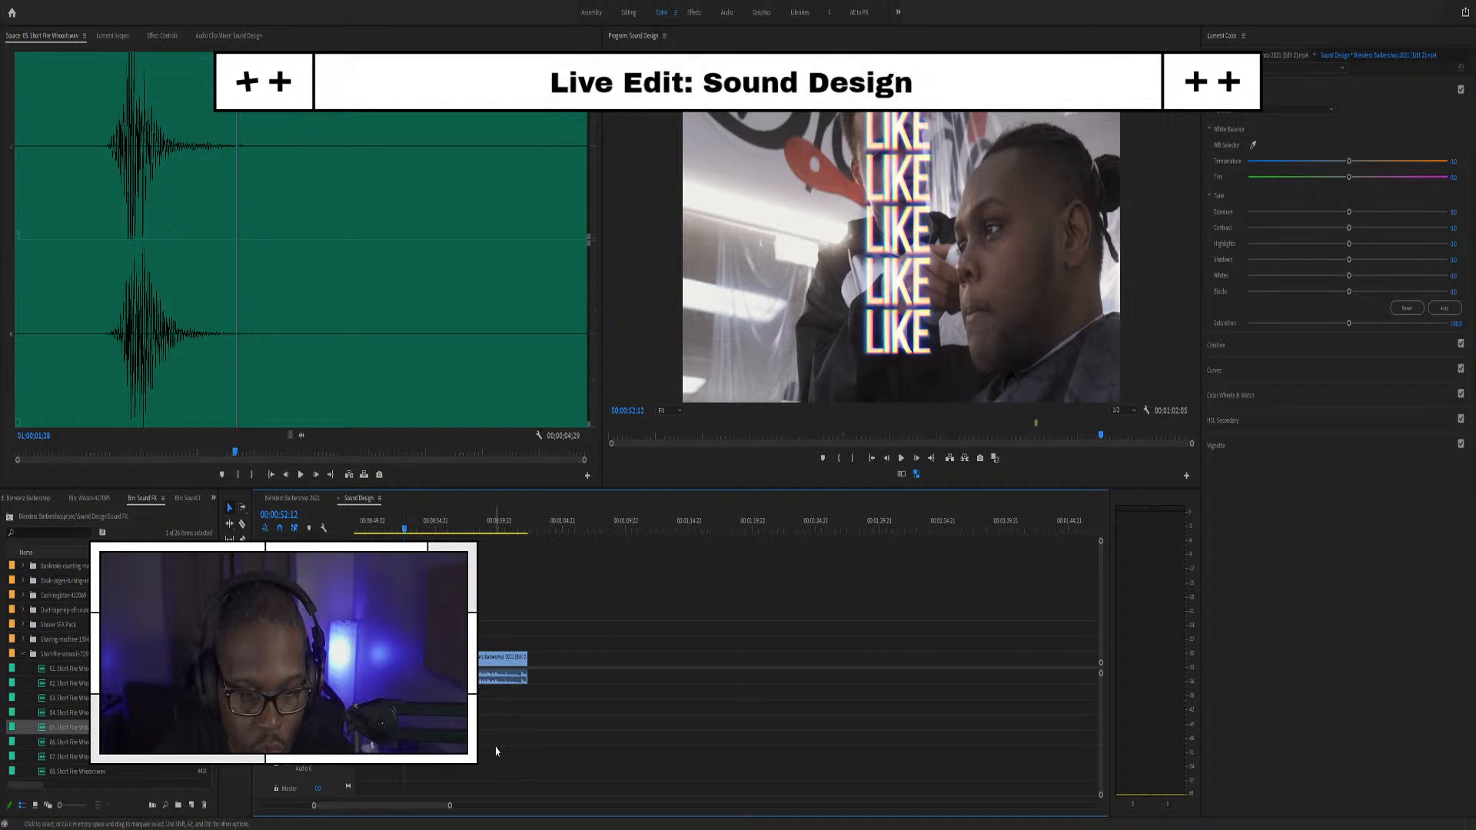
click(46, 739)
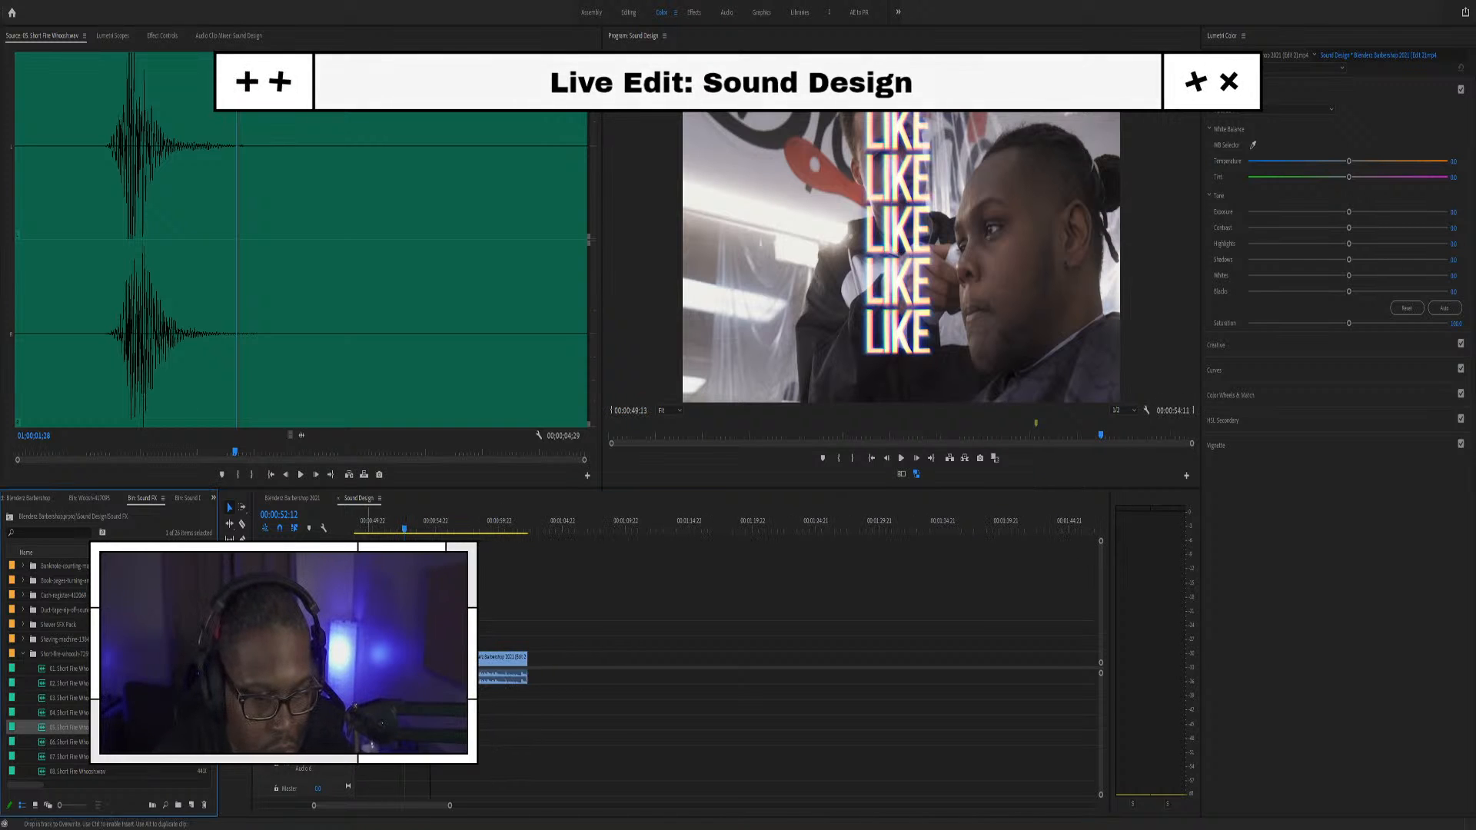
drag(389, 738, 388, 738)
Trim both ends of the short fire whoosh clip around its audible burst and move it to start just before the 00:00:53:00 shot change
scroll(415, 739, up, 5)
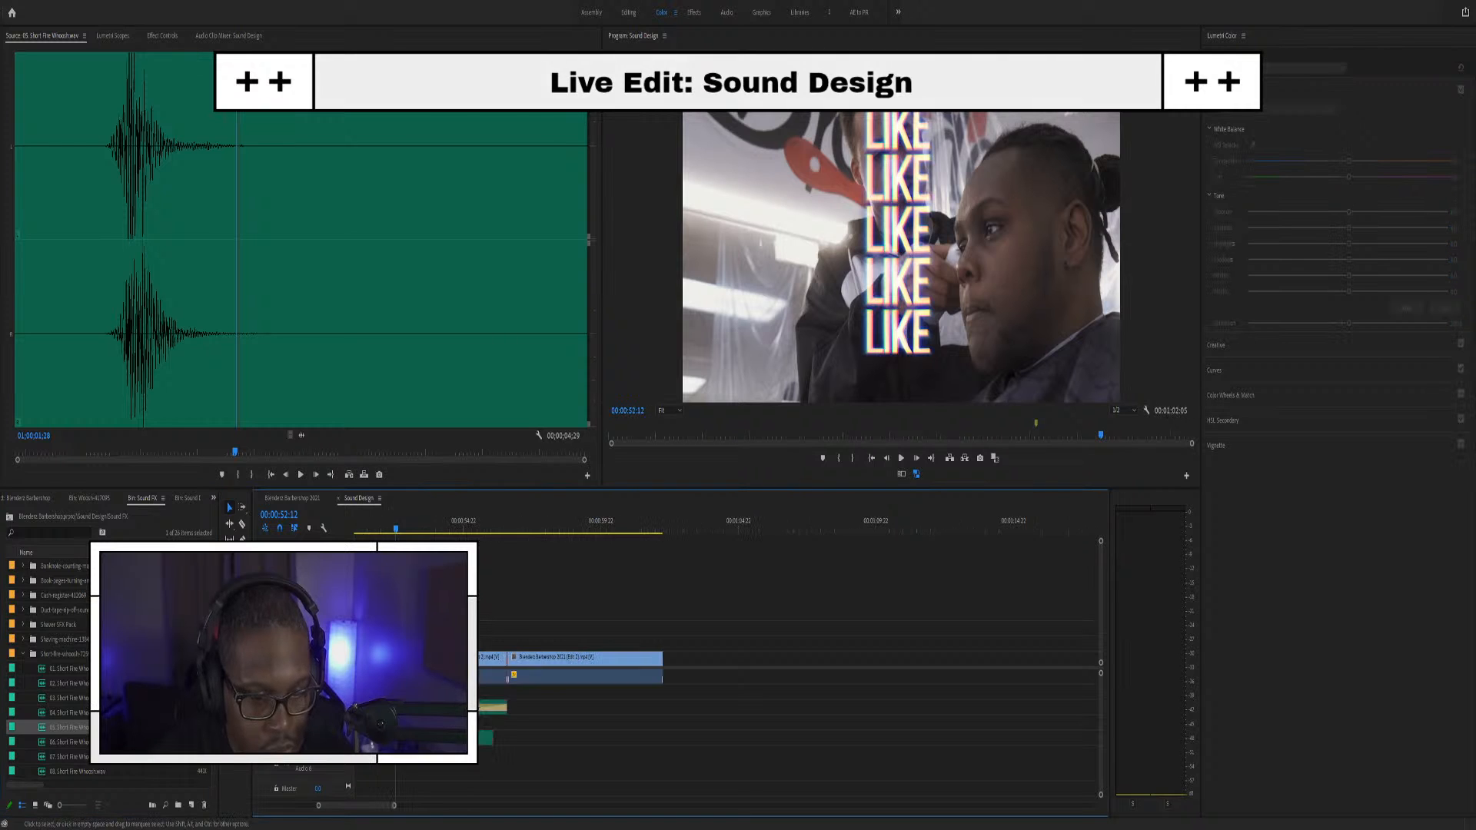
scroll(415, 739, up, 4)
scroll(551, 811, up, 2)
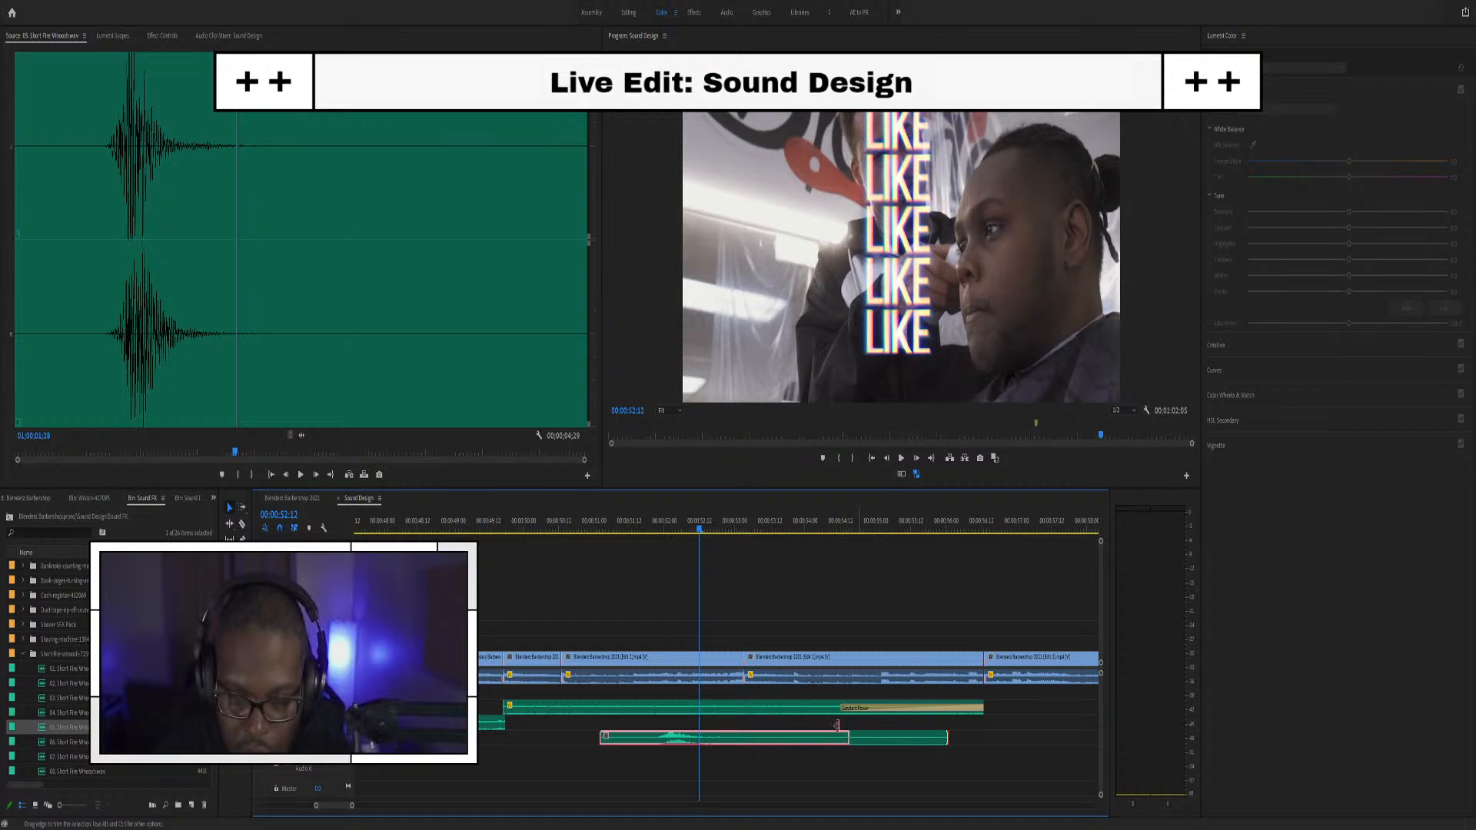
drag(836, 725, 734, 725)
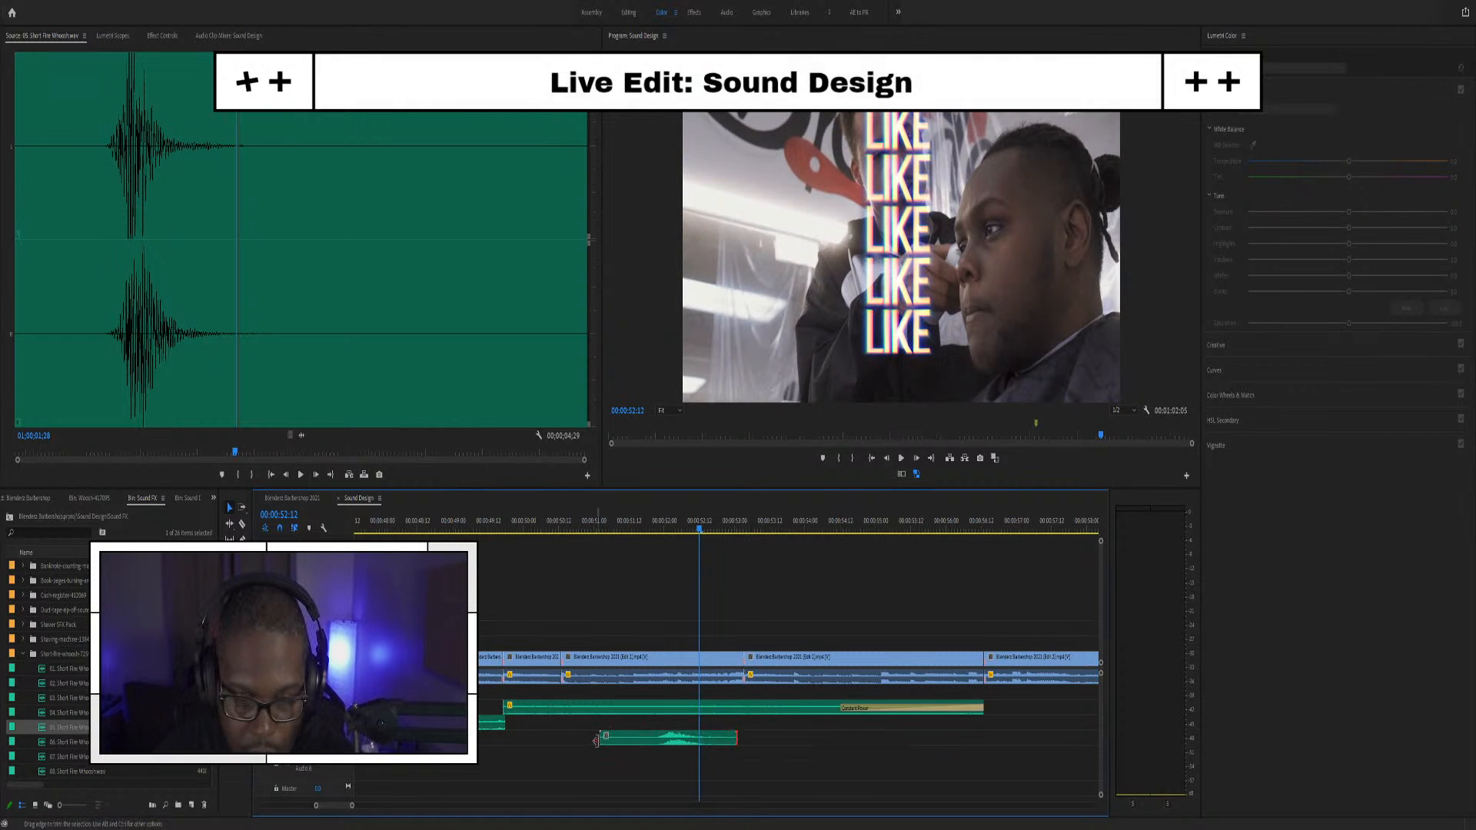
drag(603, 738, 772, 741)
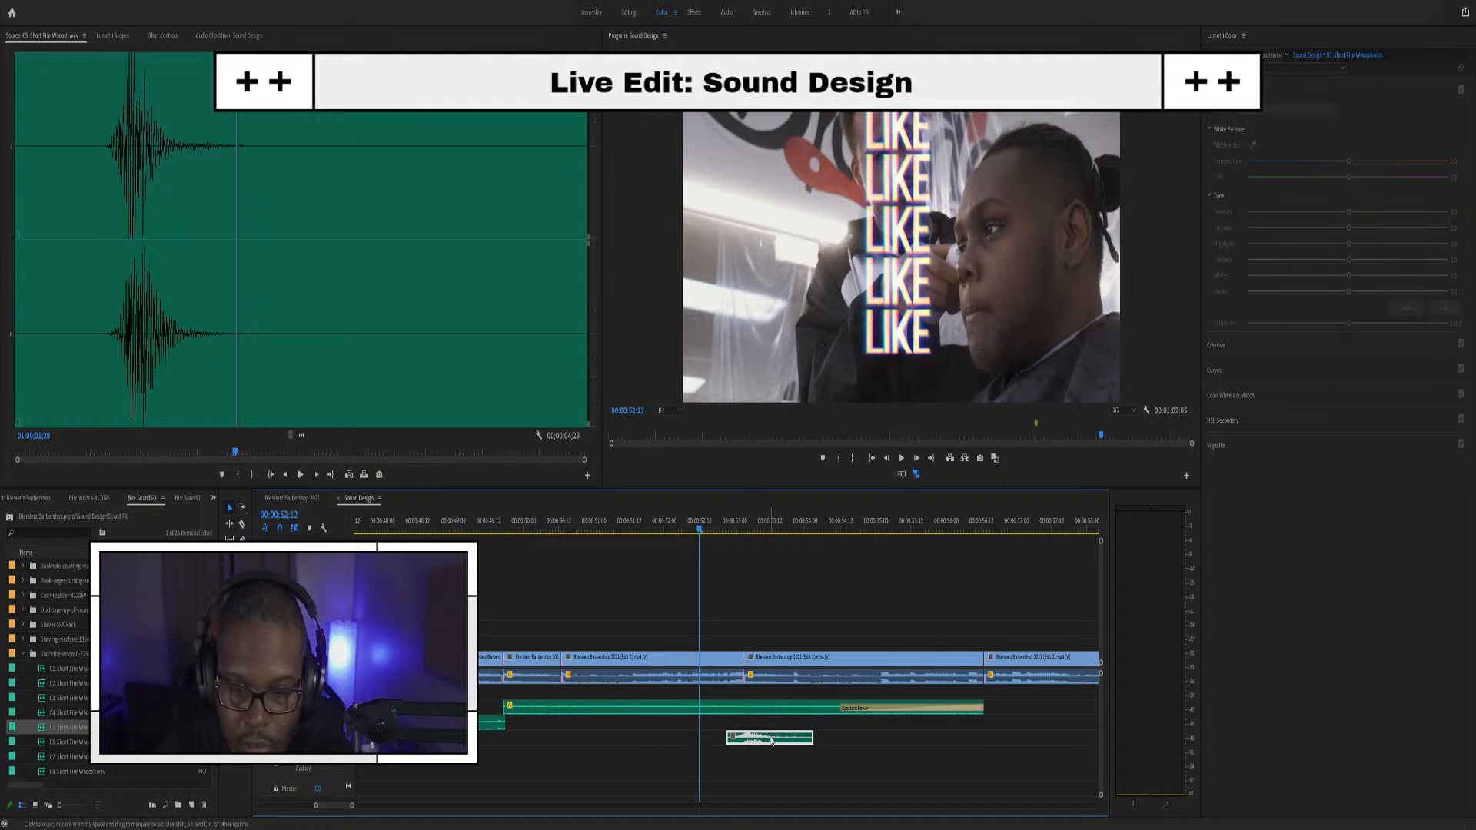
Play back the repositioned whoosh against the vertical title and the cut to the orange hoodie shot several times
key(space)
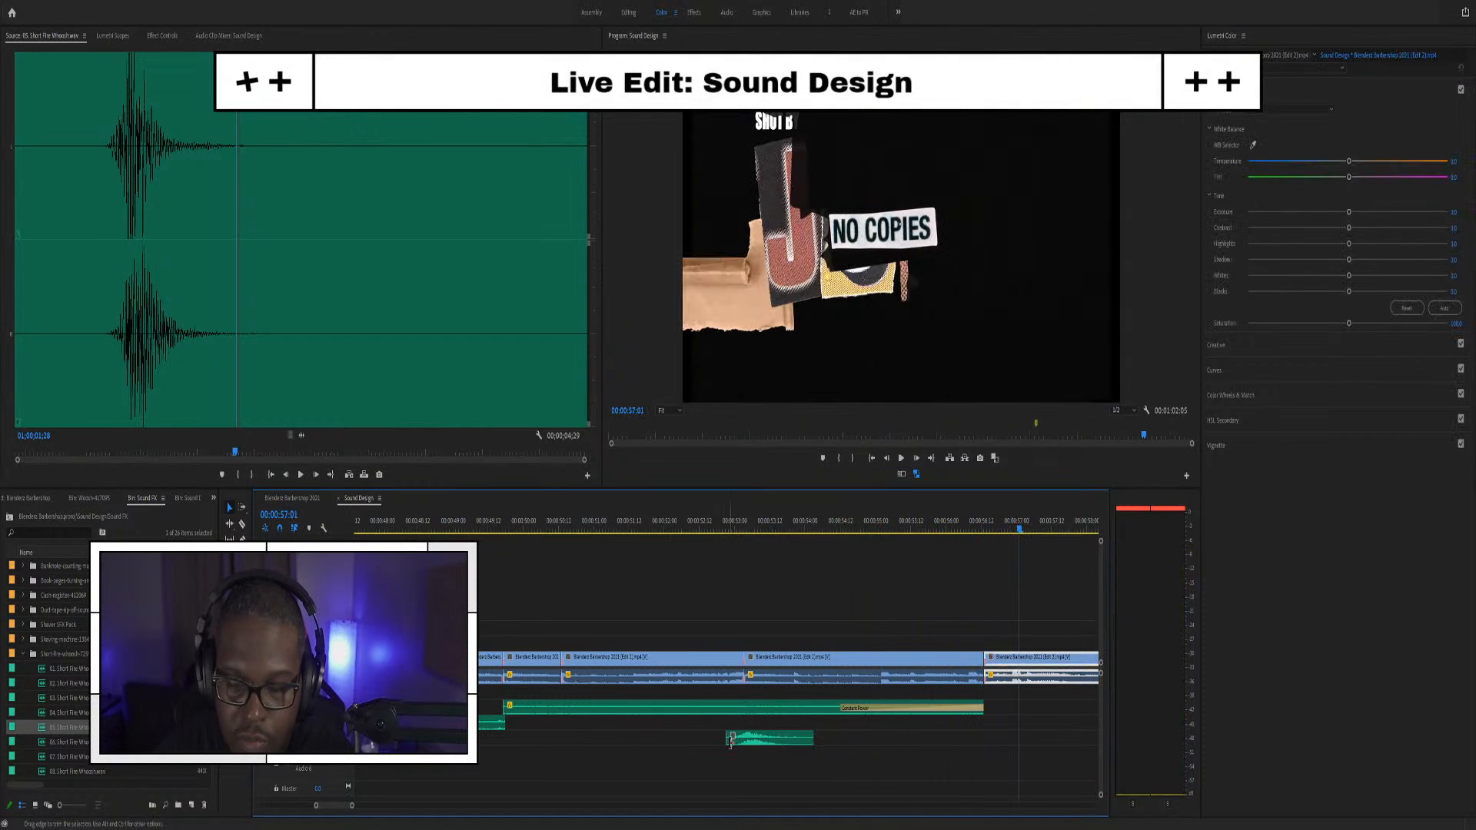
click(668, 528)
key(space)
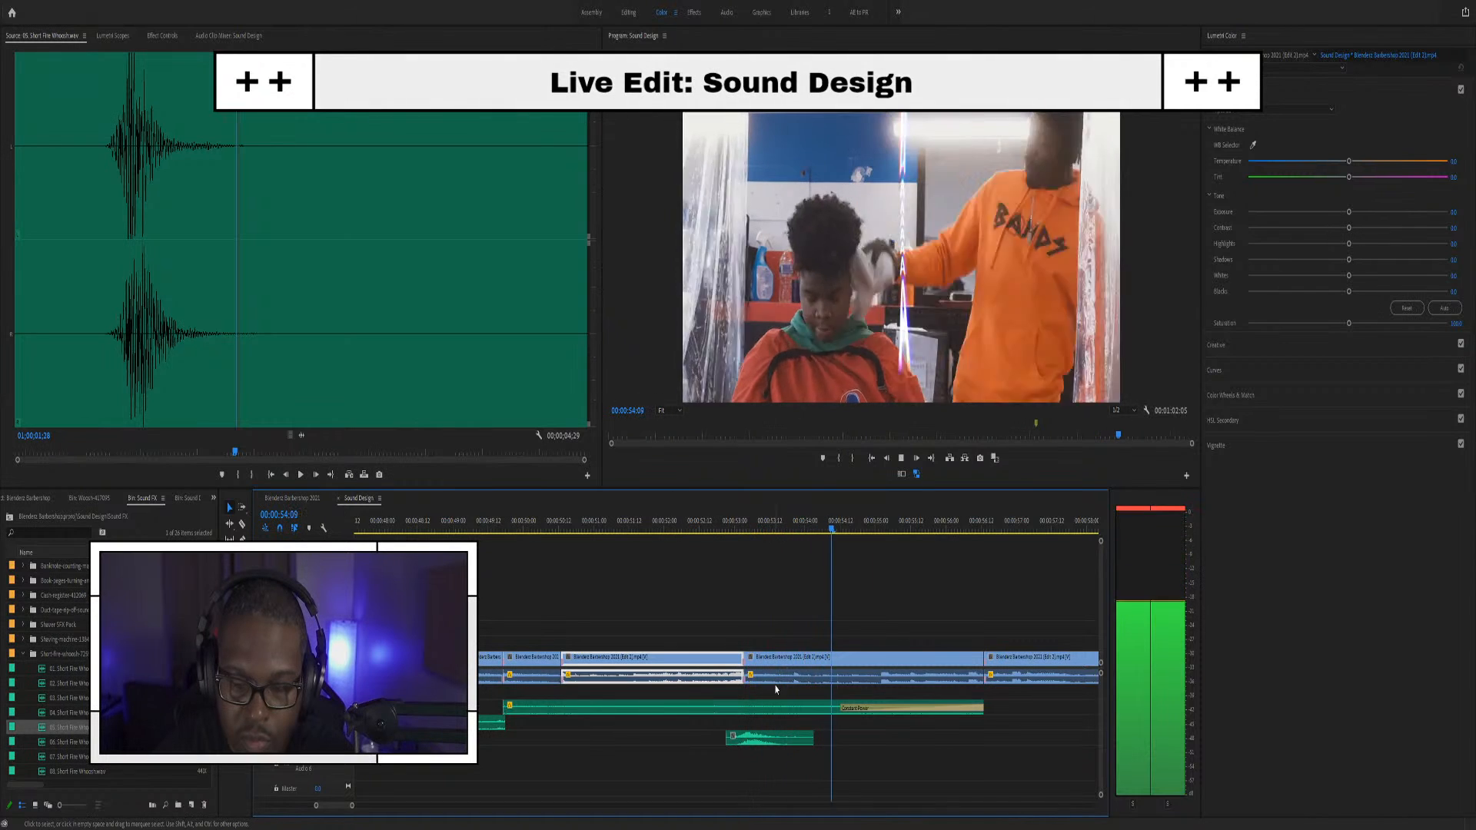
click(698, 520)
key(space)
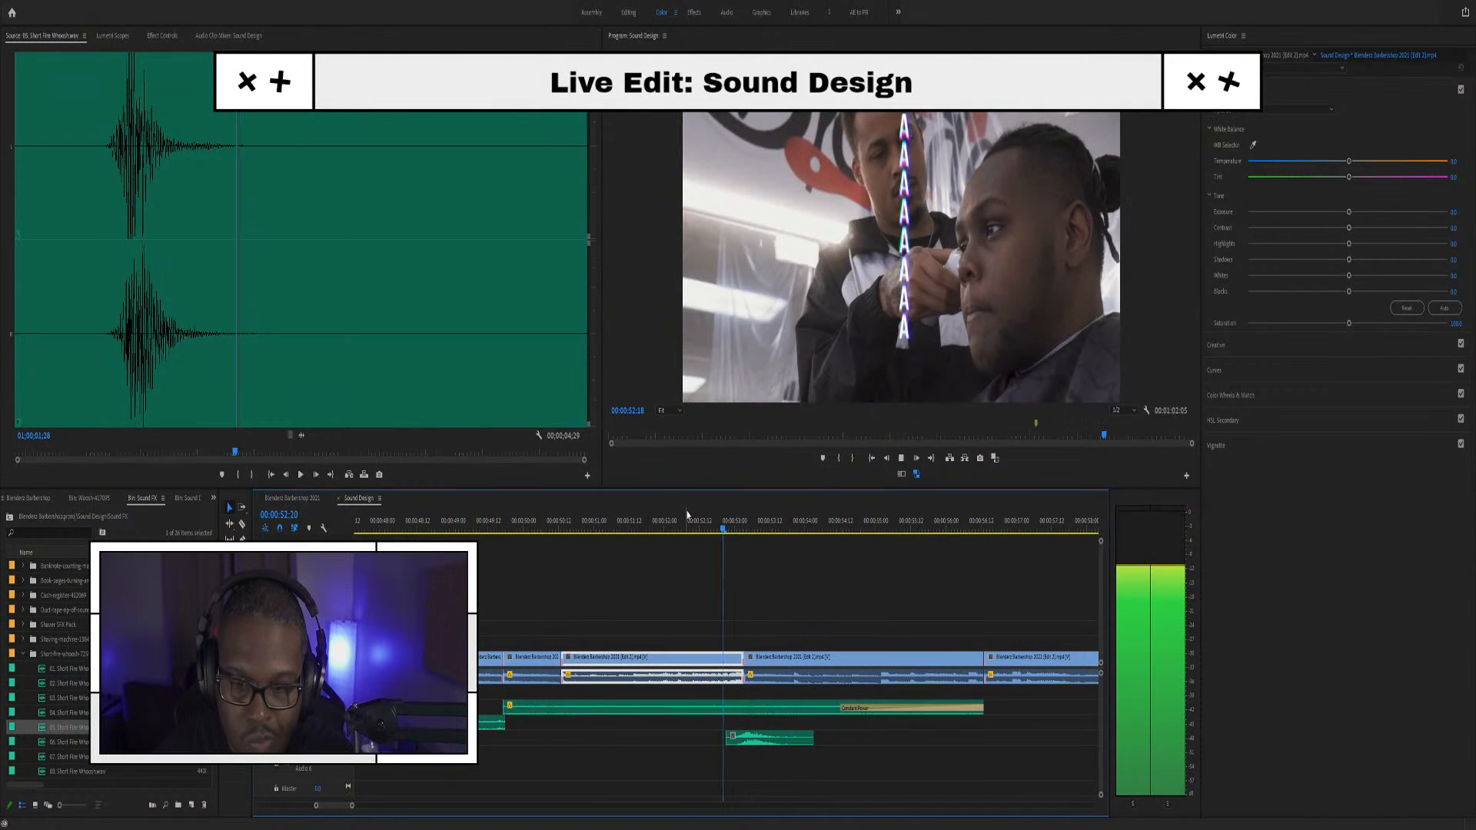
key(space)
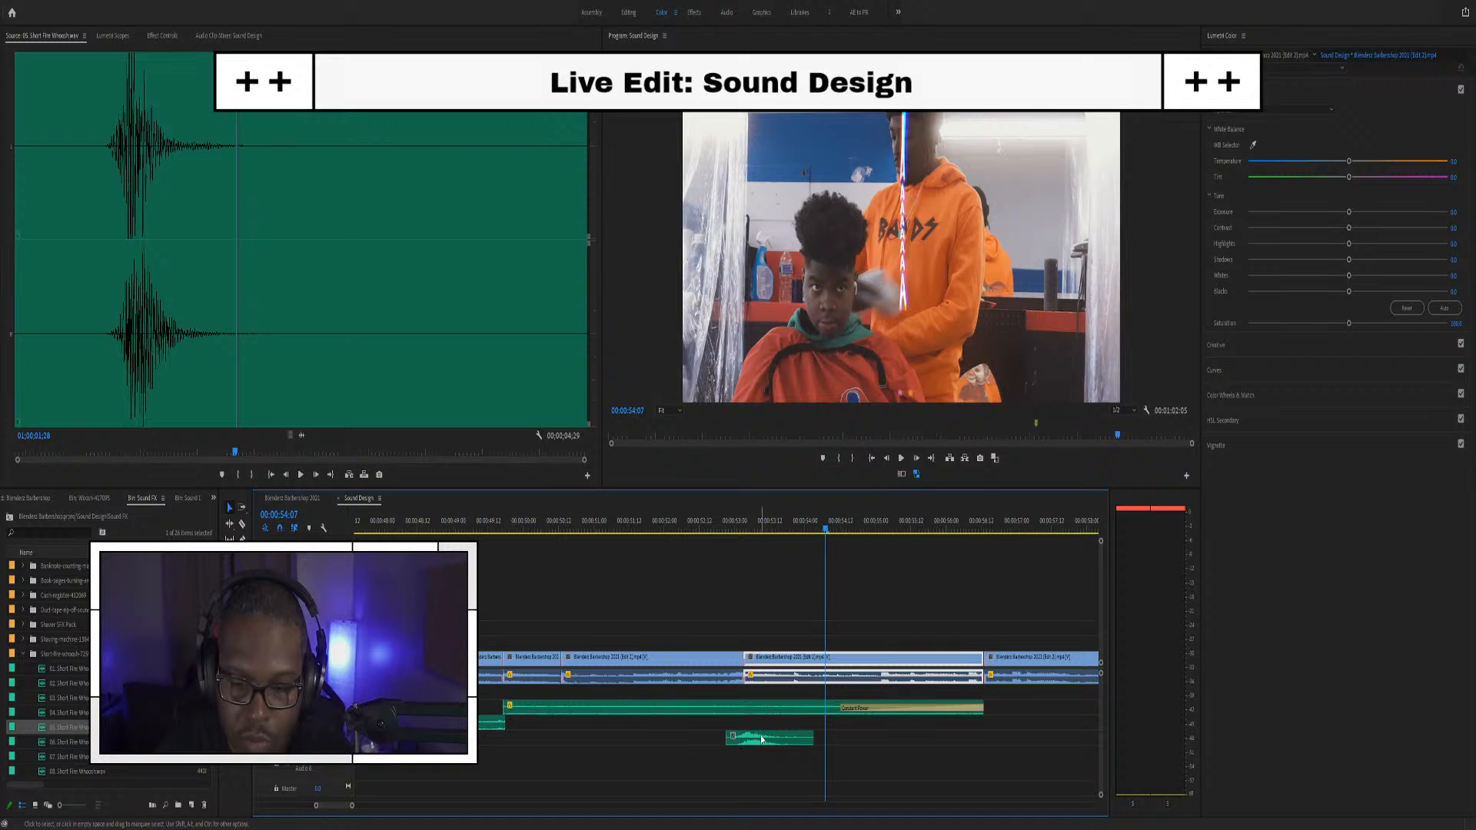
Adjust the volume of the short fire whoosh clip and replay the shot change near 00:00:53:00 to check it
click(759, 738)
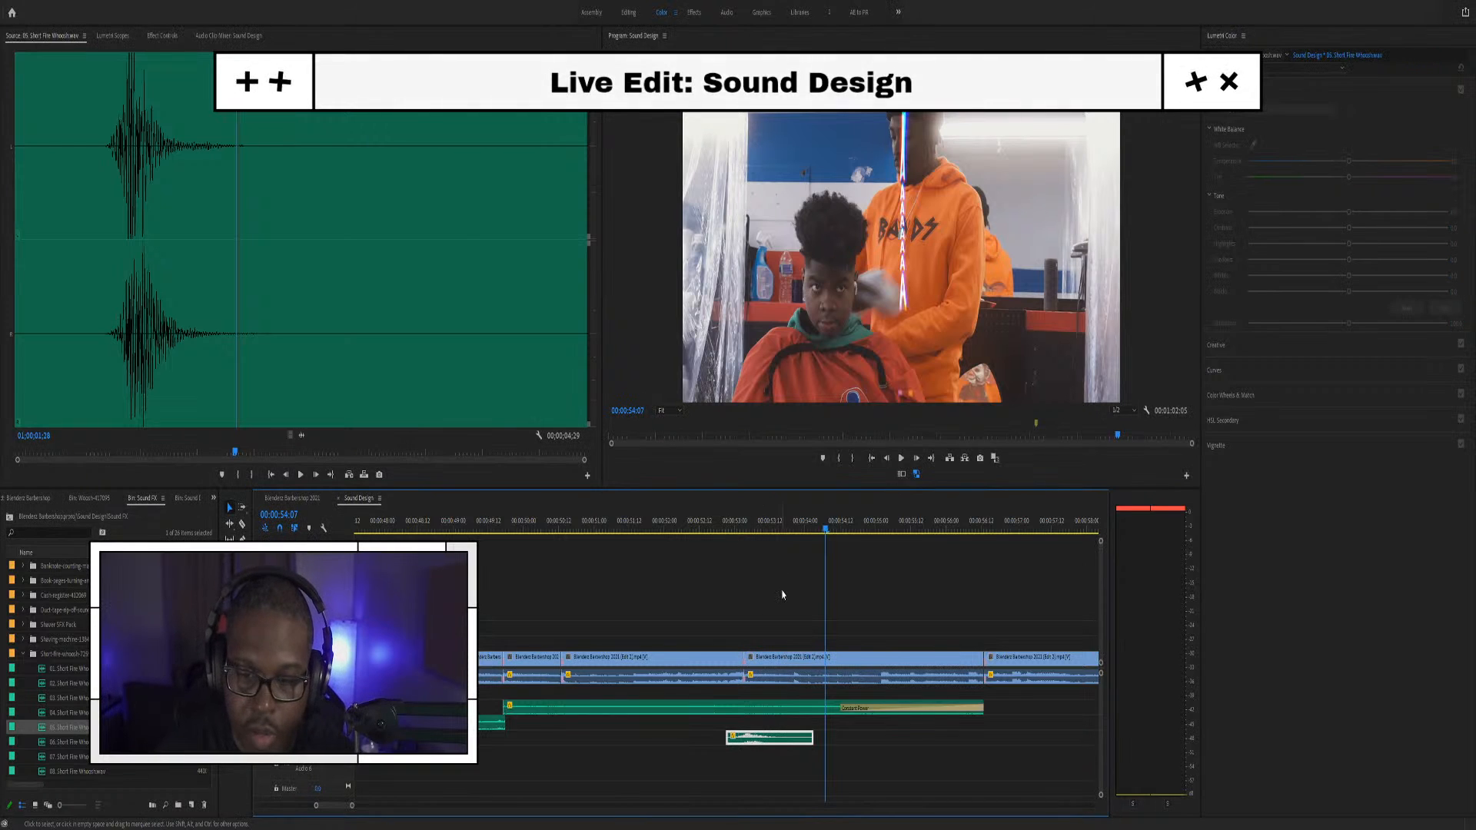
click(712, 521)
key(space)
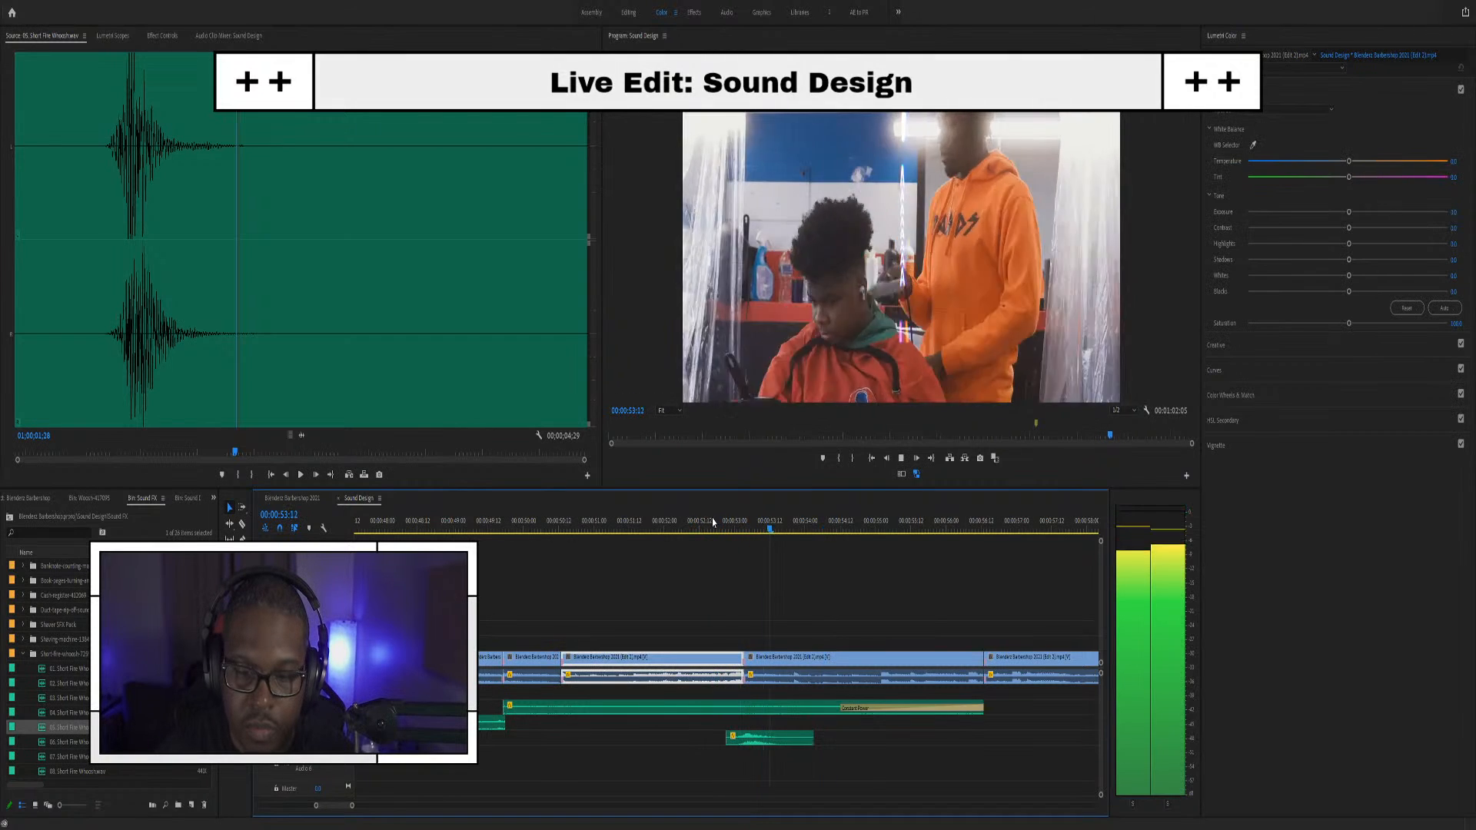
key(space)
click(760, 741)
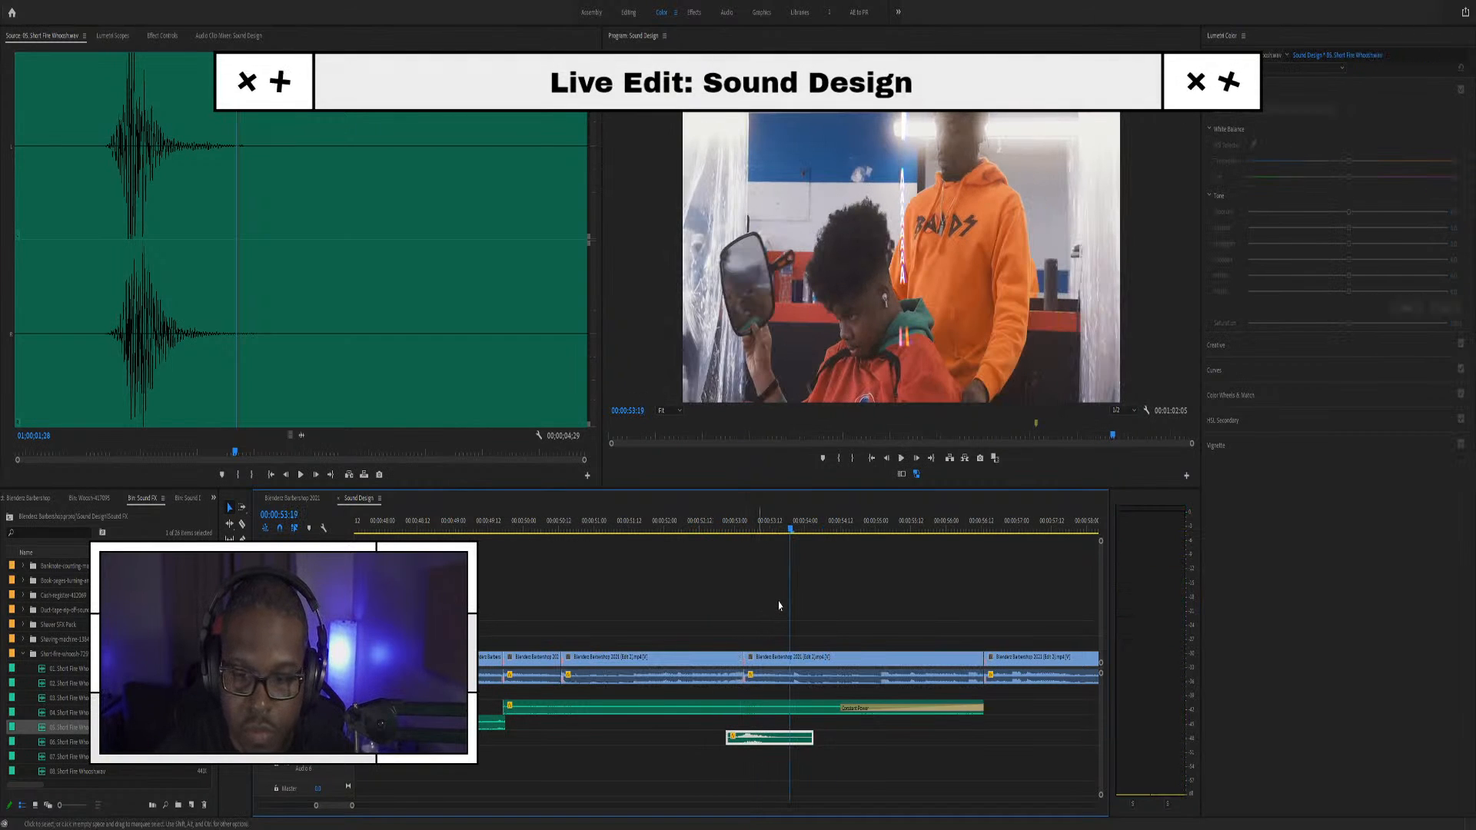
click(709, 523)
key(space)
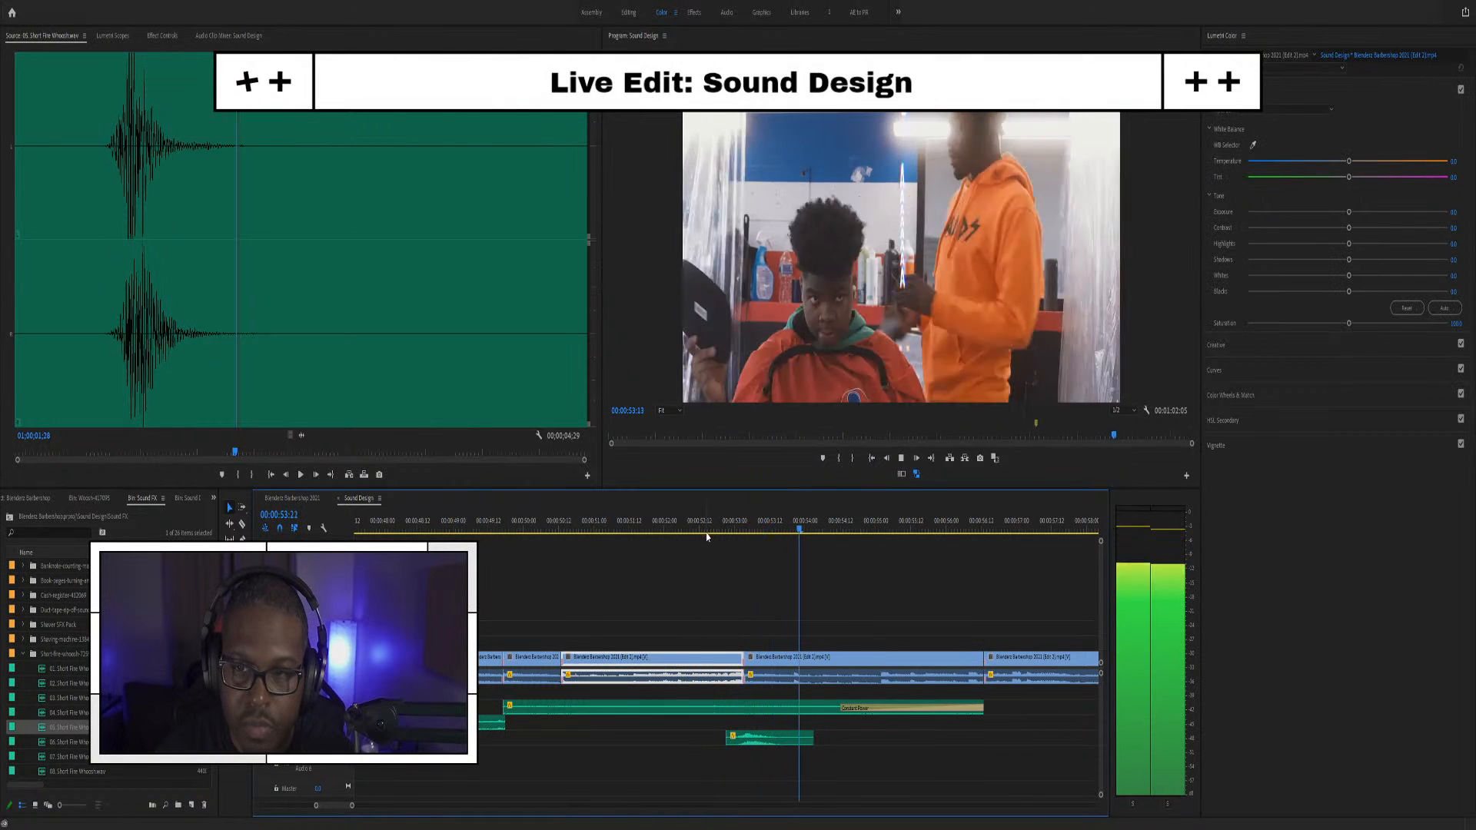
key(space)
Play the sequence from about 00:00:12:15, at the BLENDERZ title, through the following trimmer shots
scroll(697, 789, down, 6)
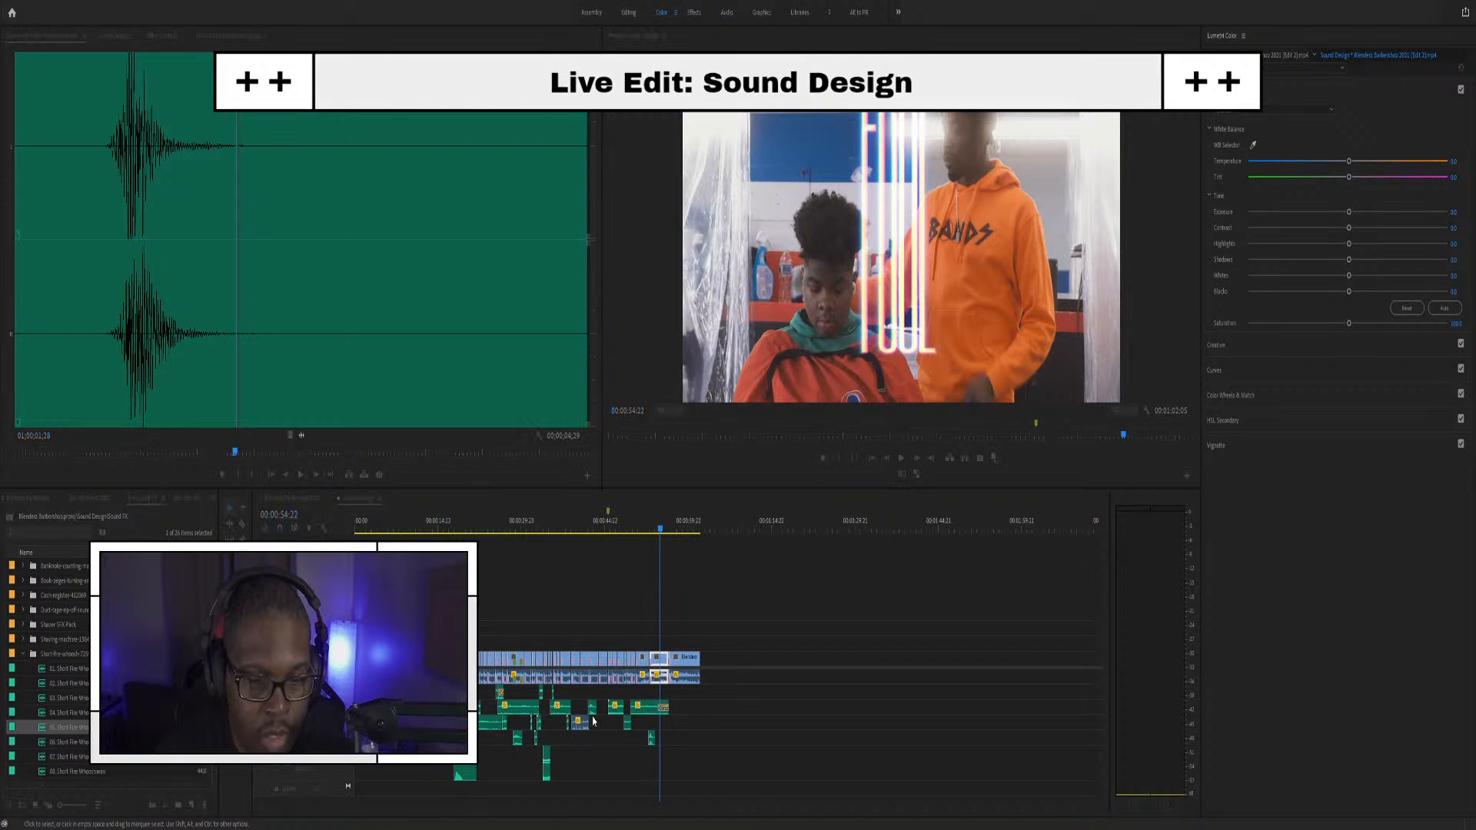
click(427, 514)
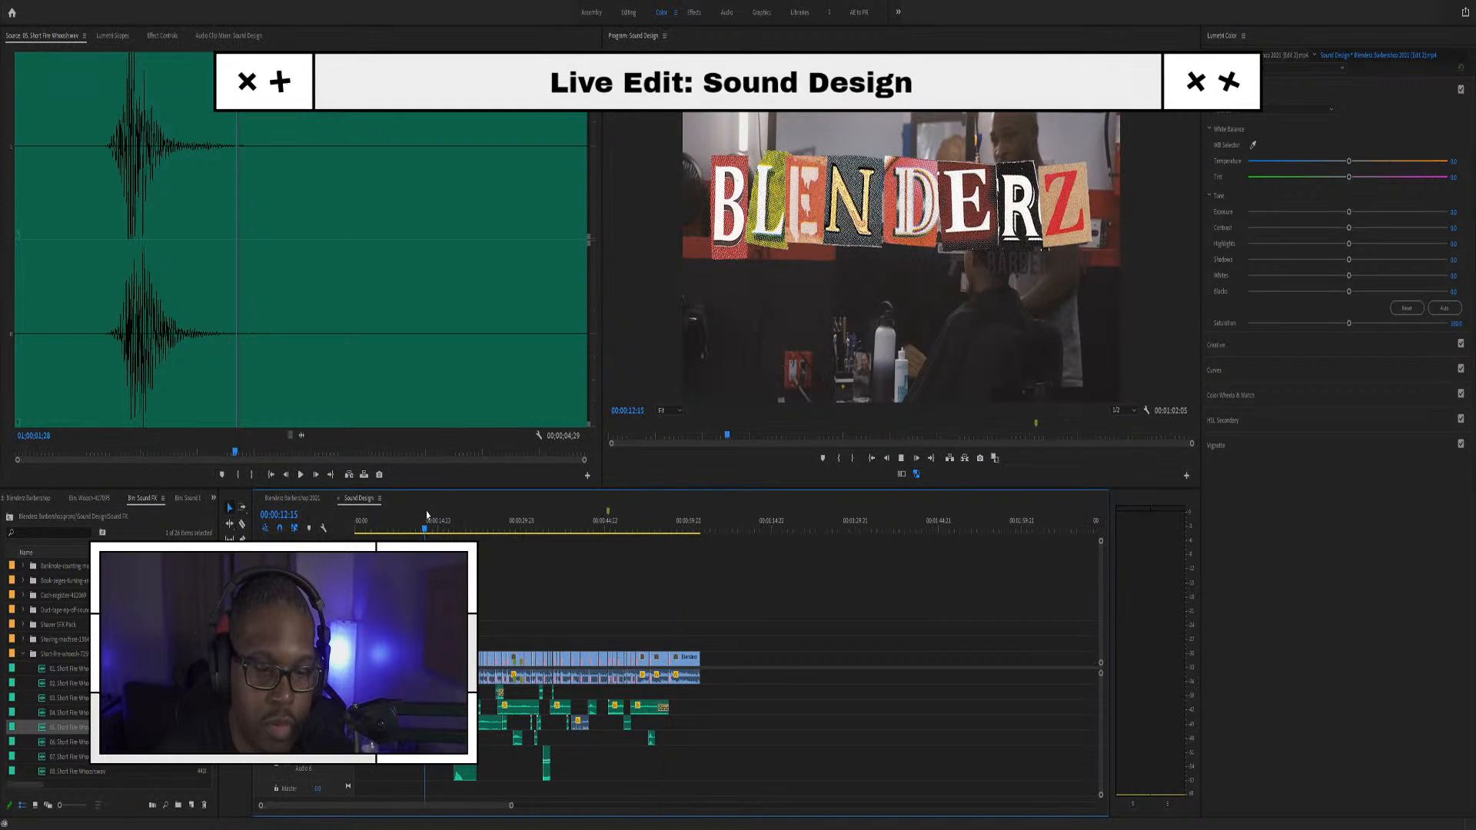
key(space)
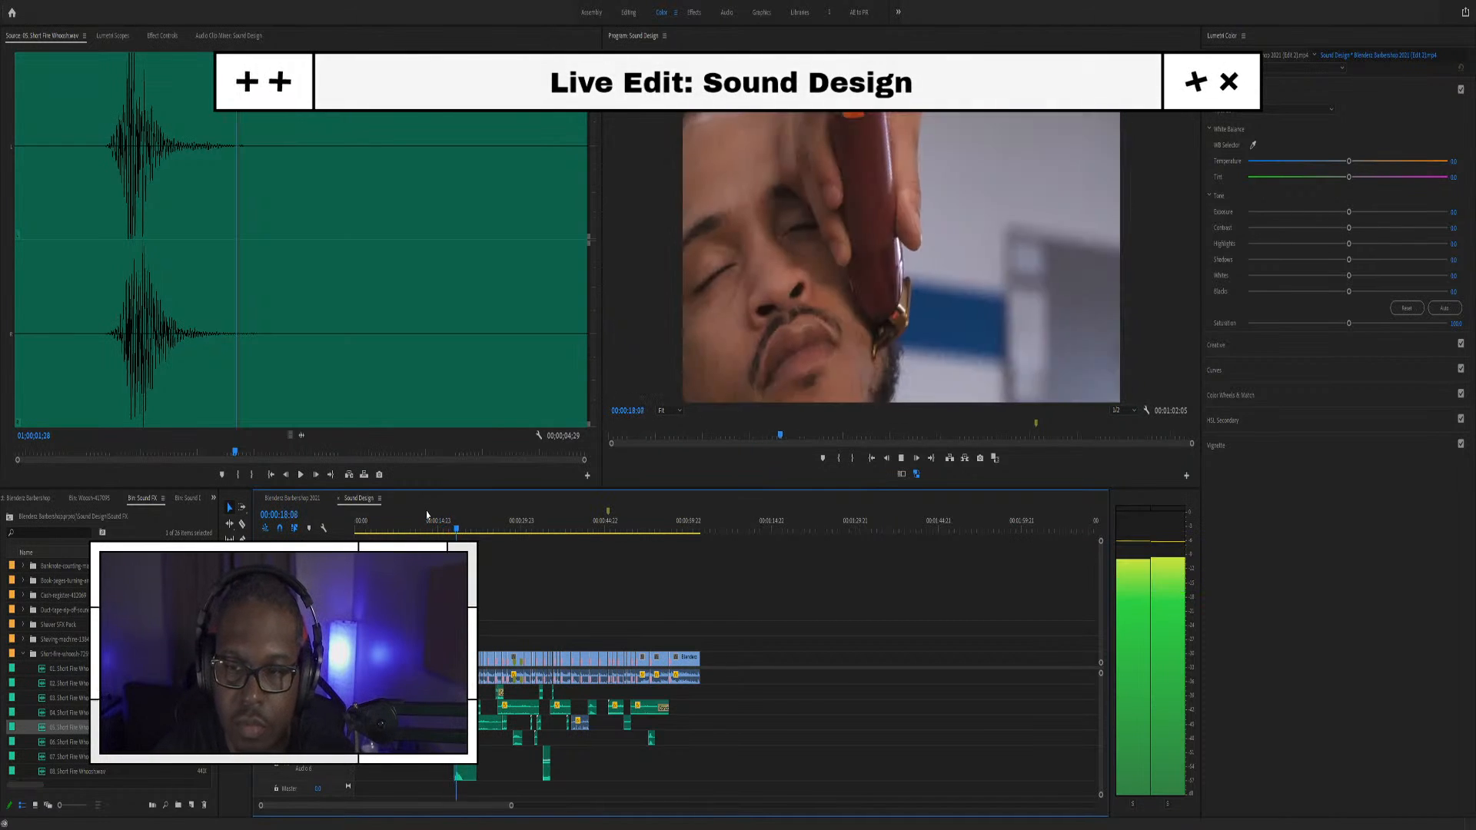
key(space)
Place the sequence playhead at 00:00:18:19, on the shot with the green dollar sign beside the trimmer
scroll(464, 600, up, 2)
scroll(505, 584, up, 5)
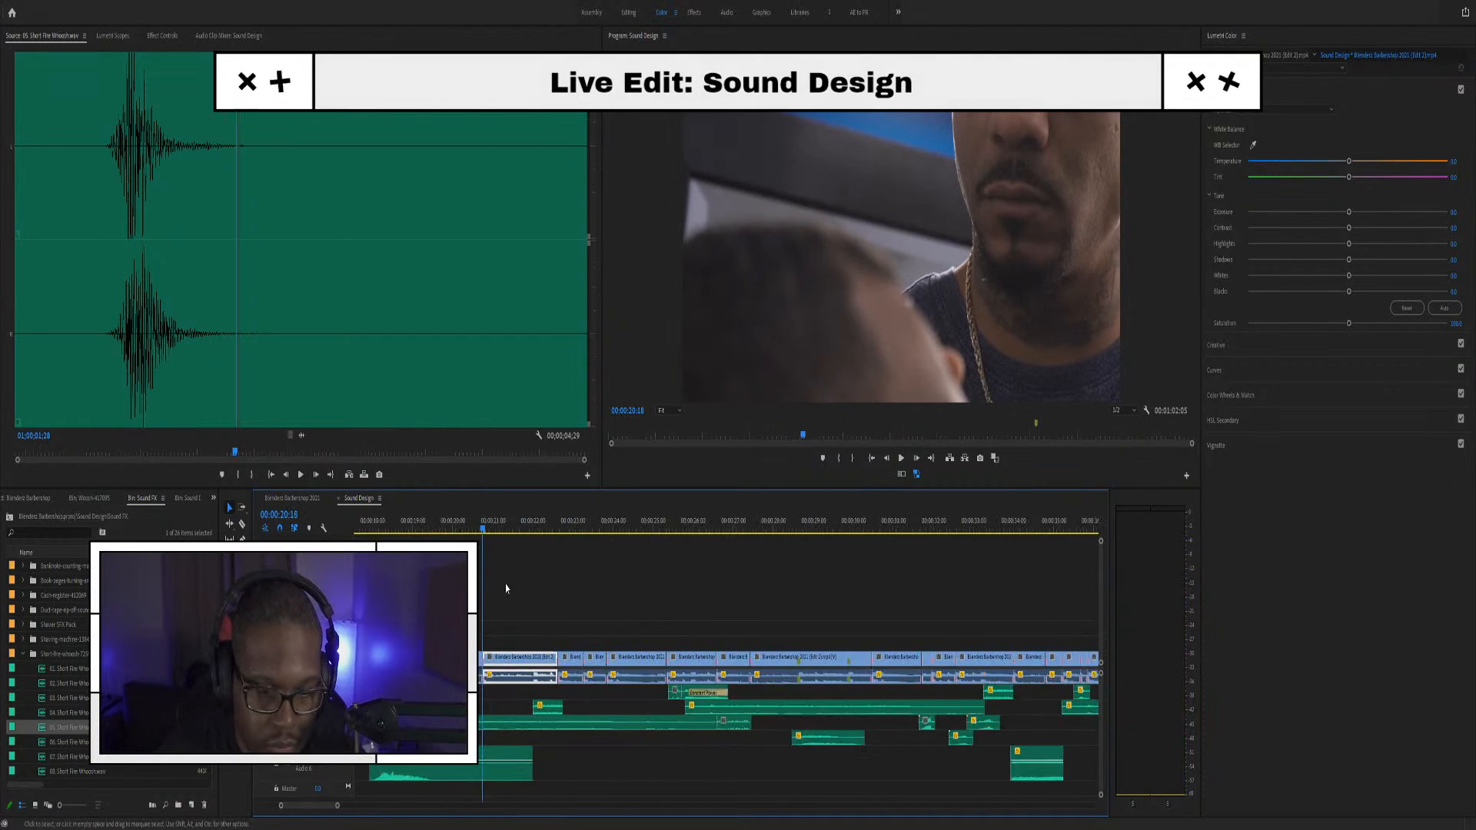
click(496, 525)
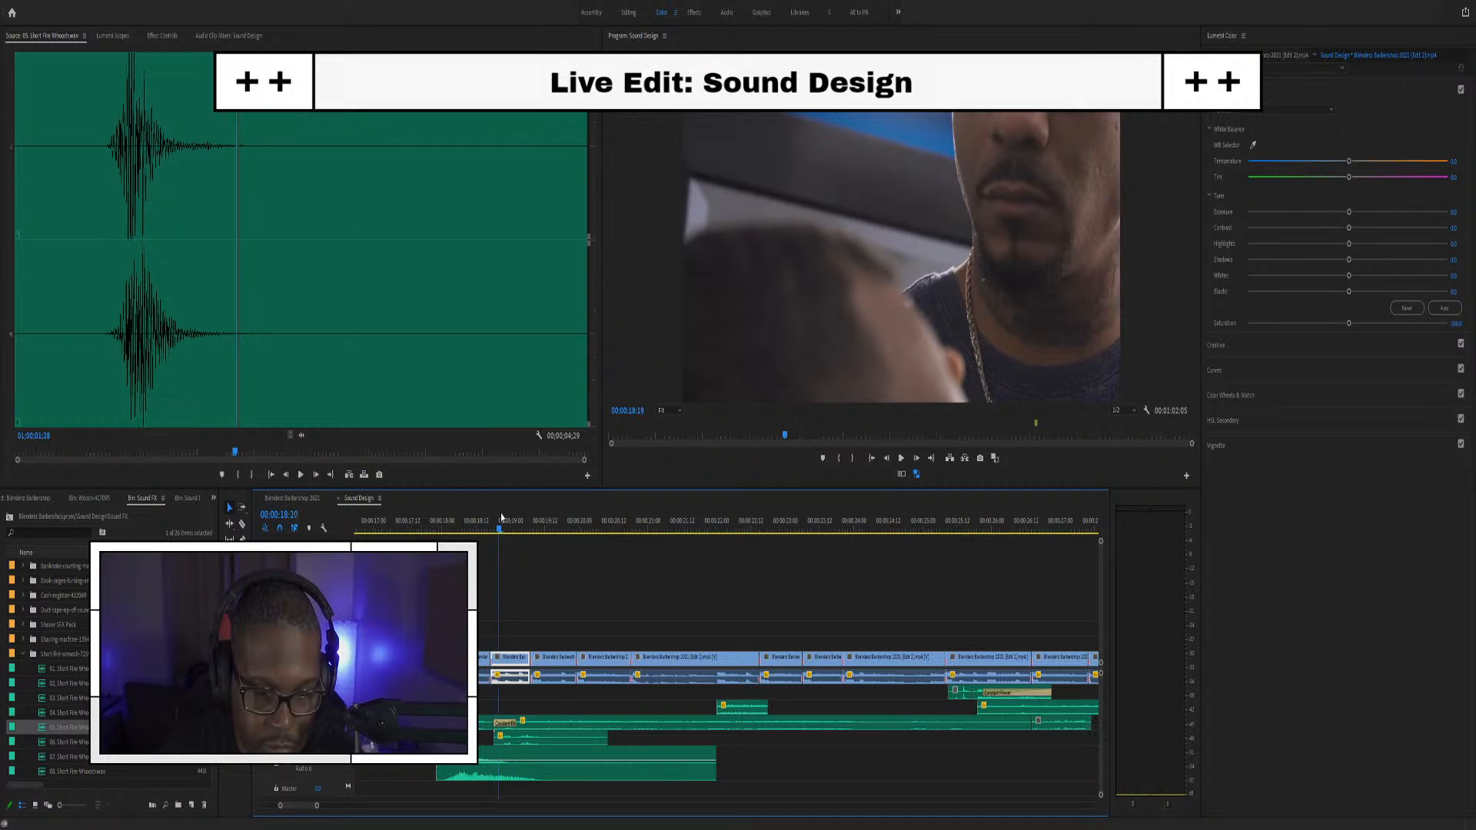
drag(496, 523, 500, 523)
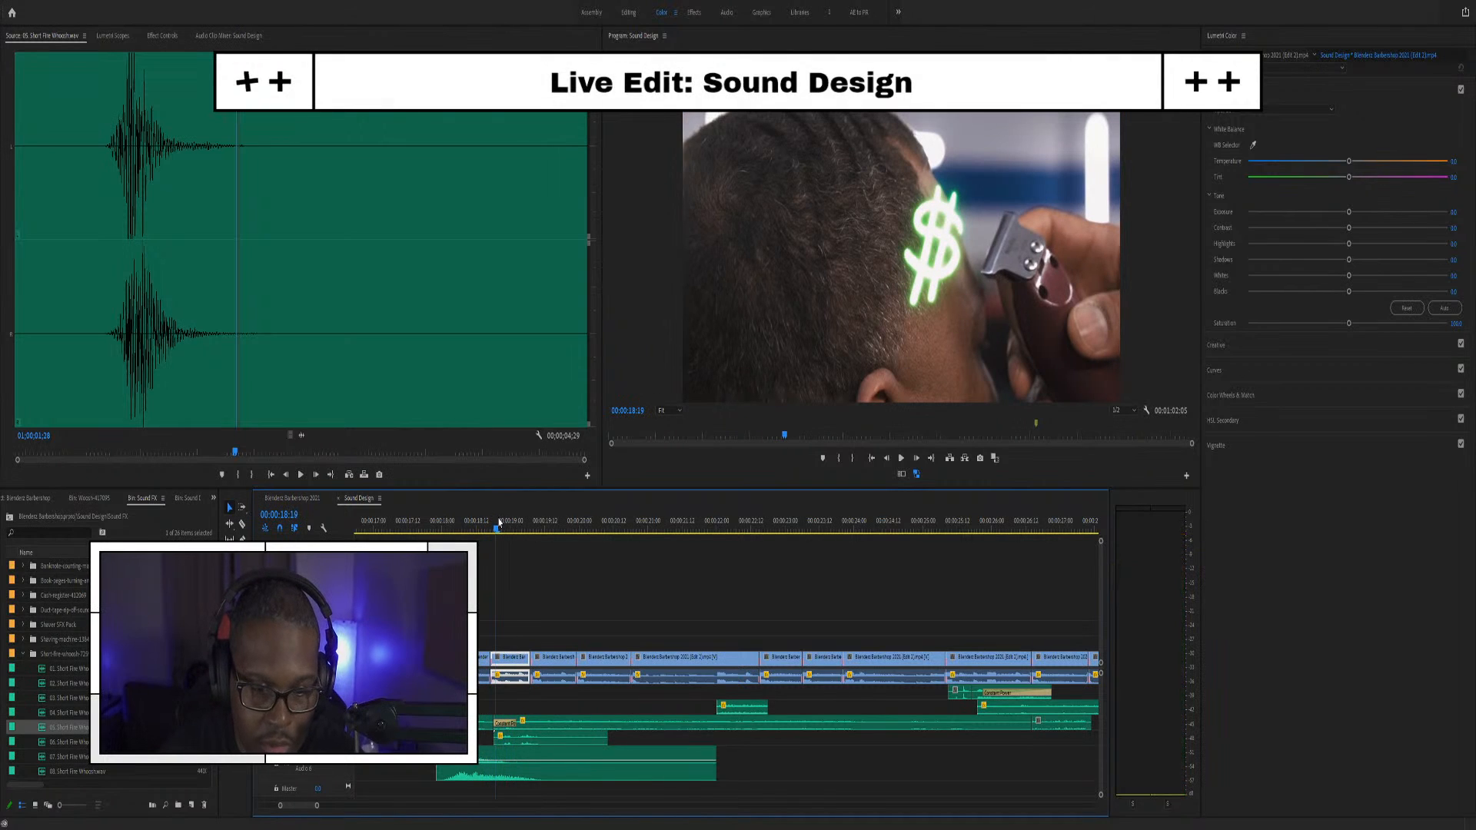
Collapse the short fire whoosh folder, expand the trimmer folder, and audition the Trimmer 1 and Trimmer 2 sounds
click(25, 654)
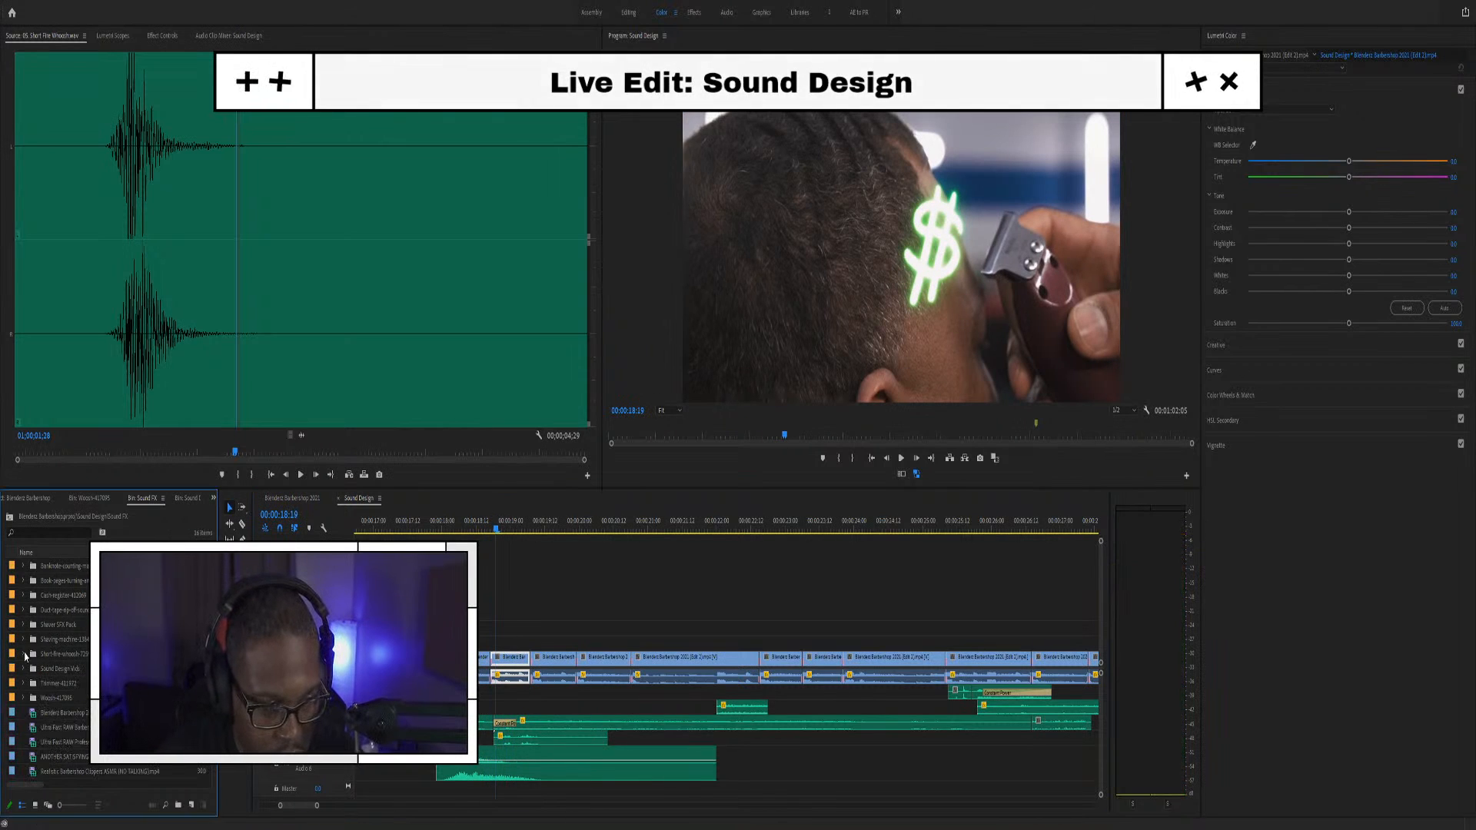
click(23, 683)
scroll(47, 714, down, 3)
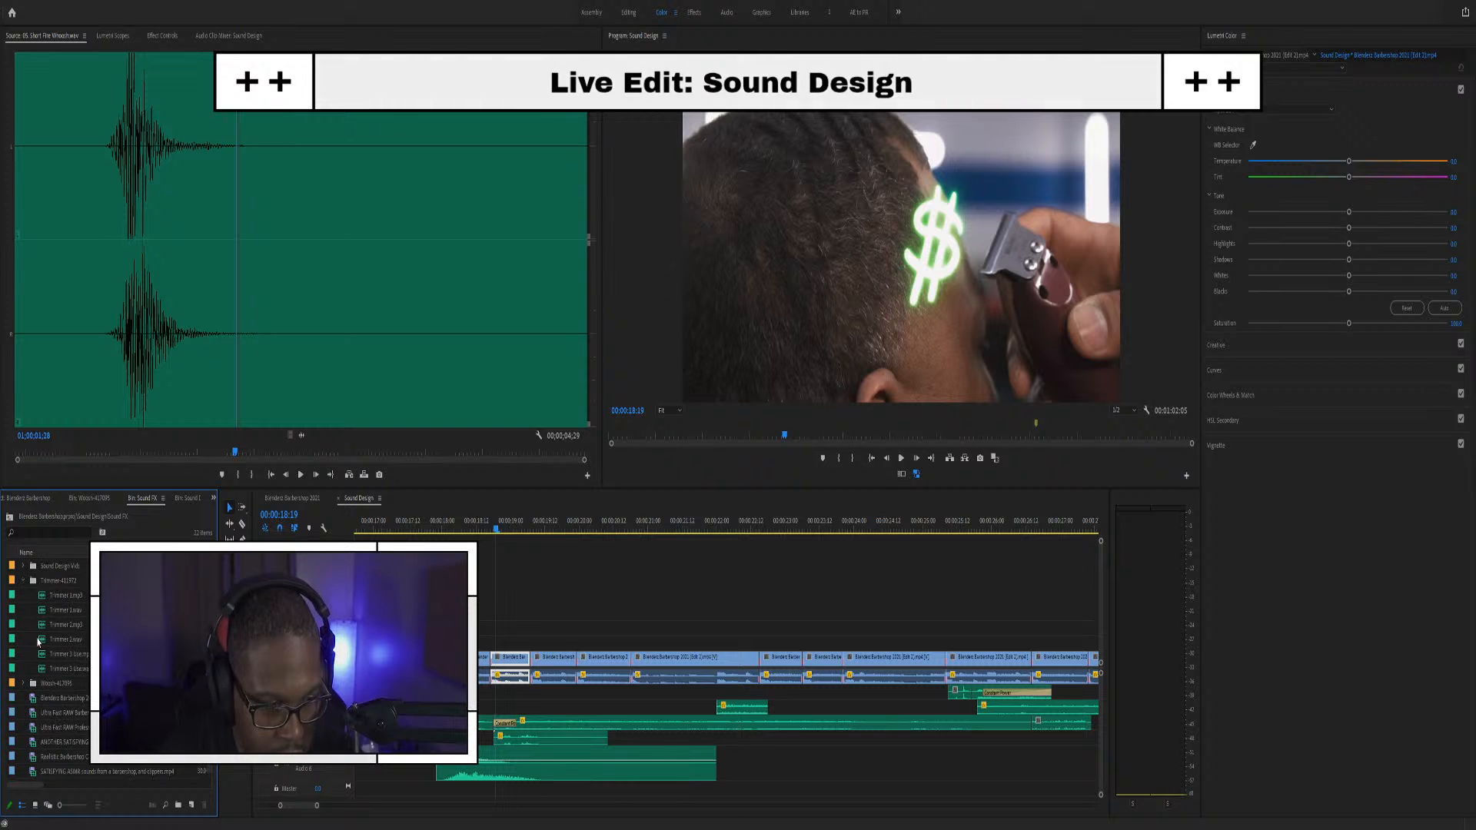
double_click(47, 597)
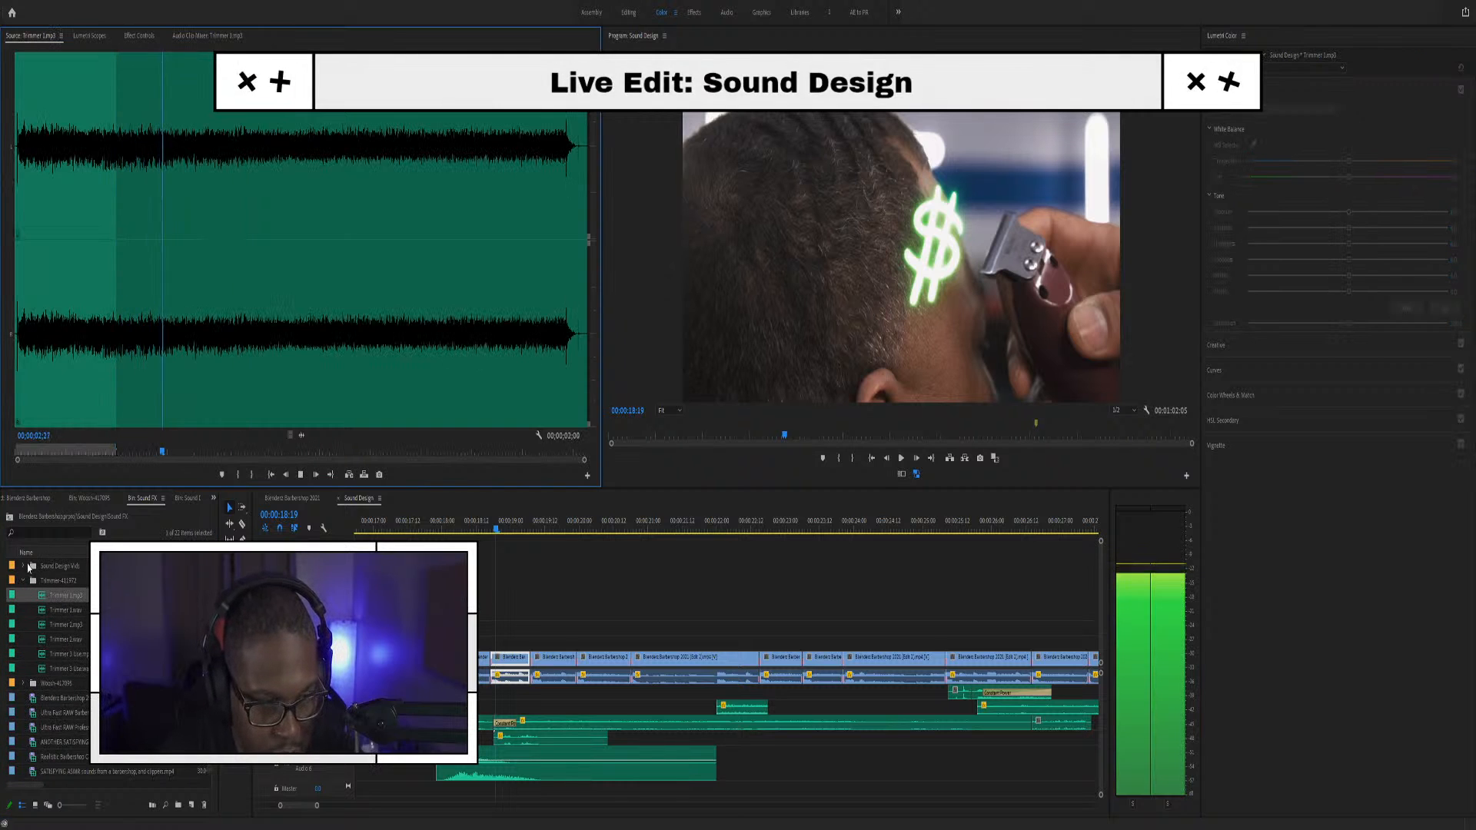
double_click(48, 611)
double_click(43, 625)
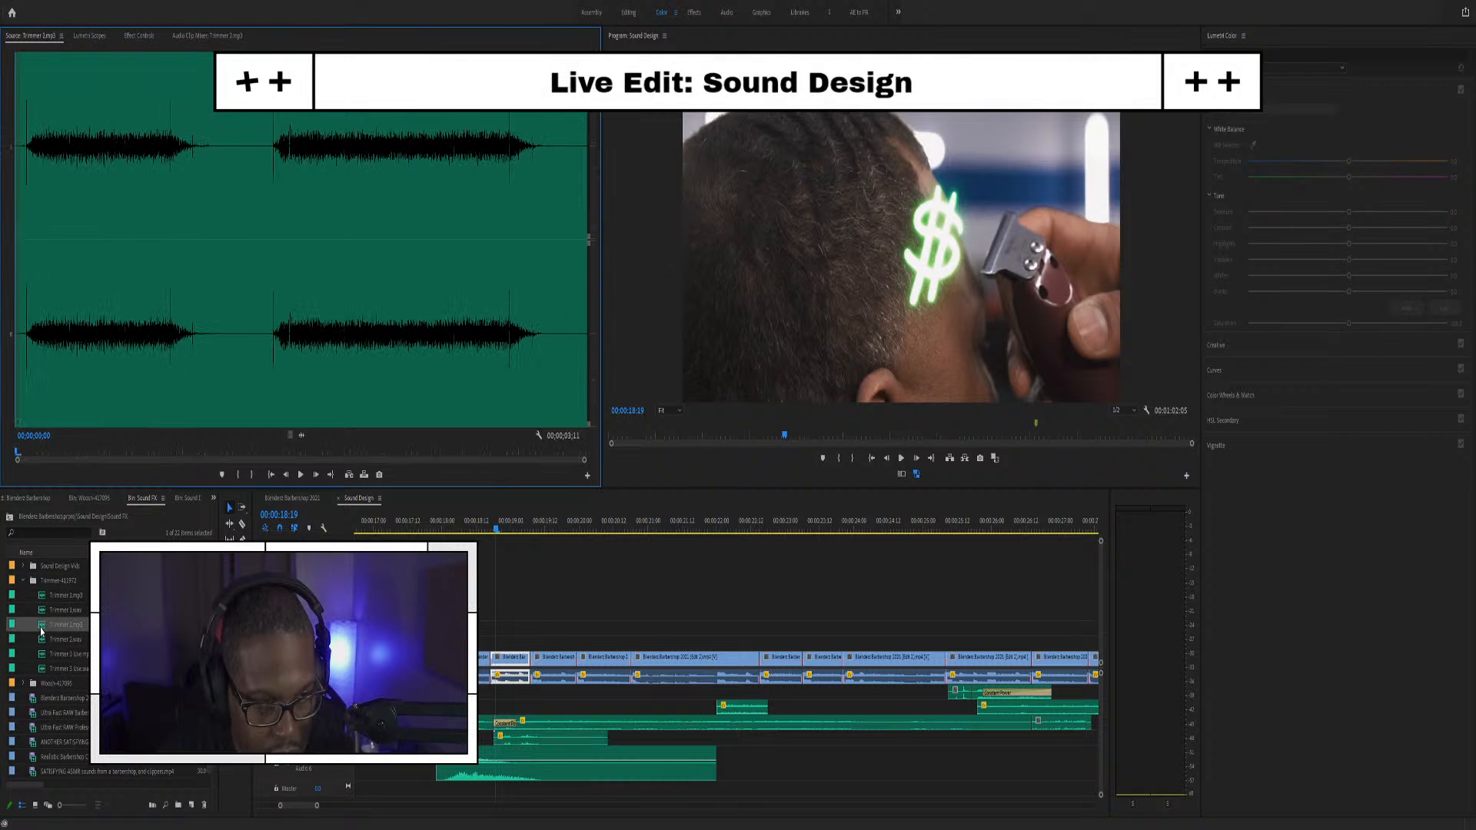
key(space)
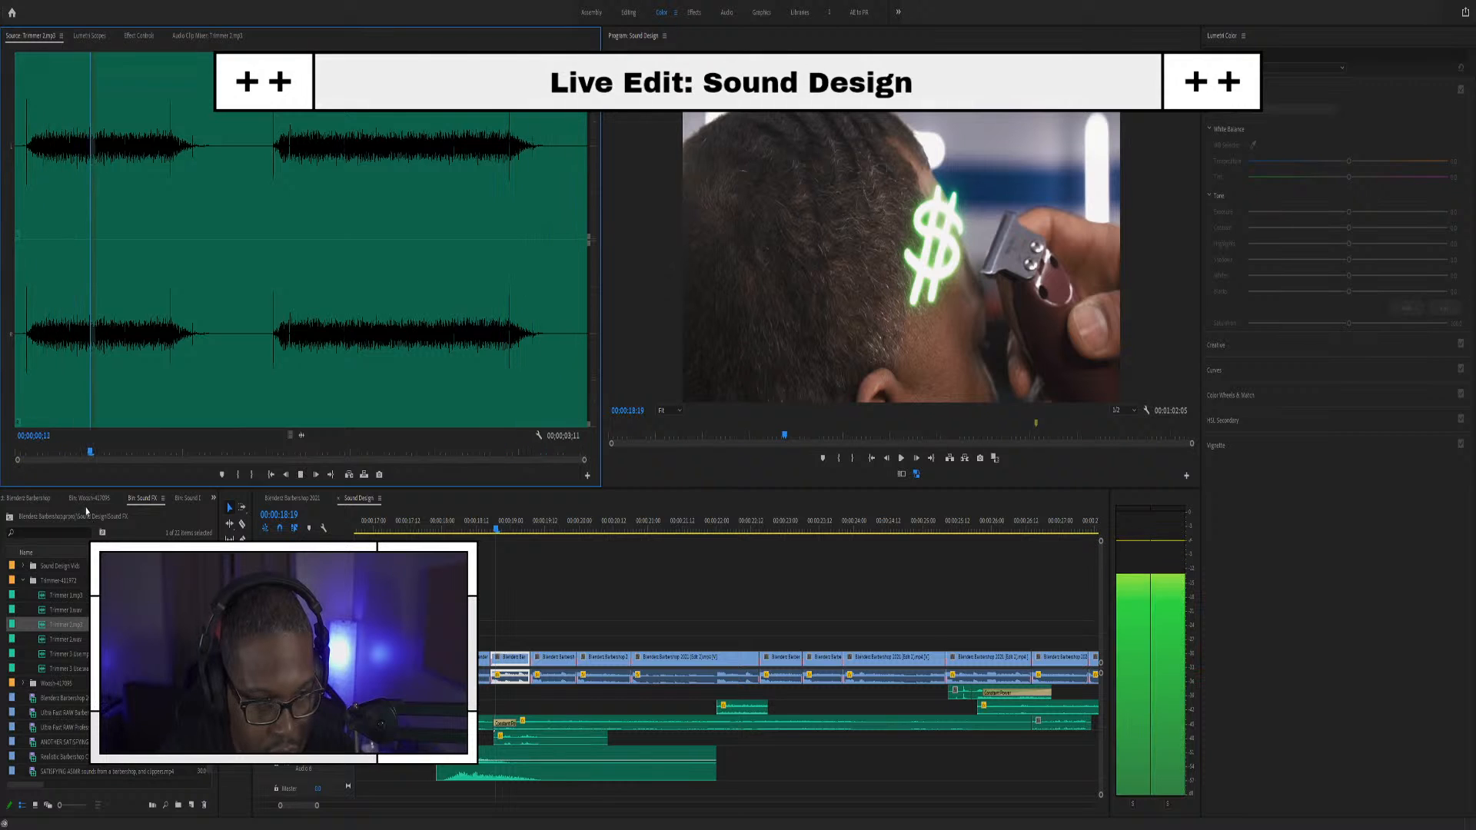
key(space)
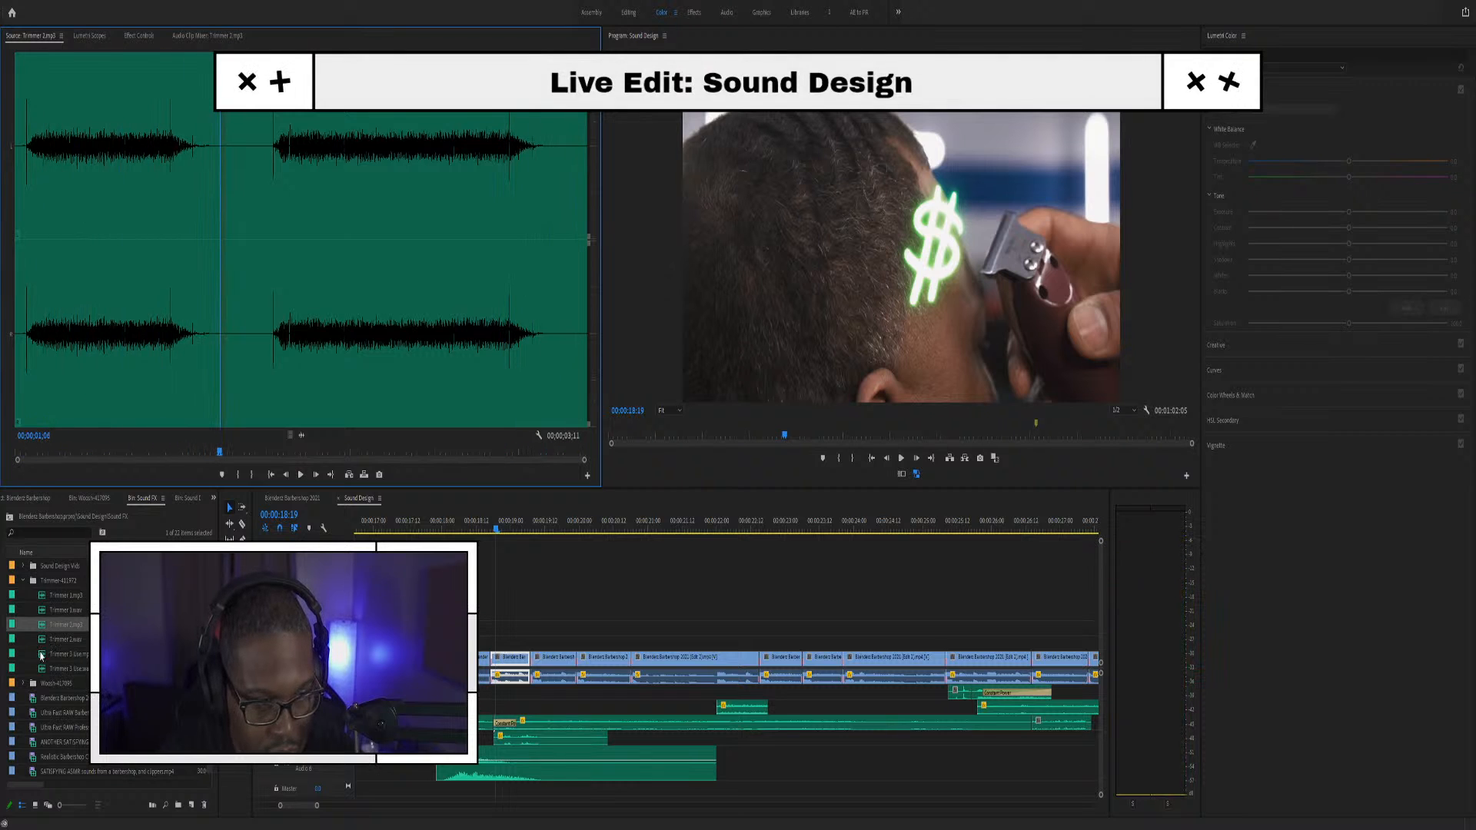
Audition the Trimmer 3 MP3 and mark its opening section from the very start to about 00:00:01:03
double_click(43, 655)
key(space)
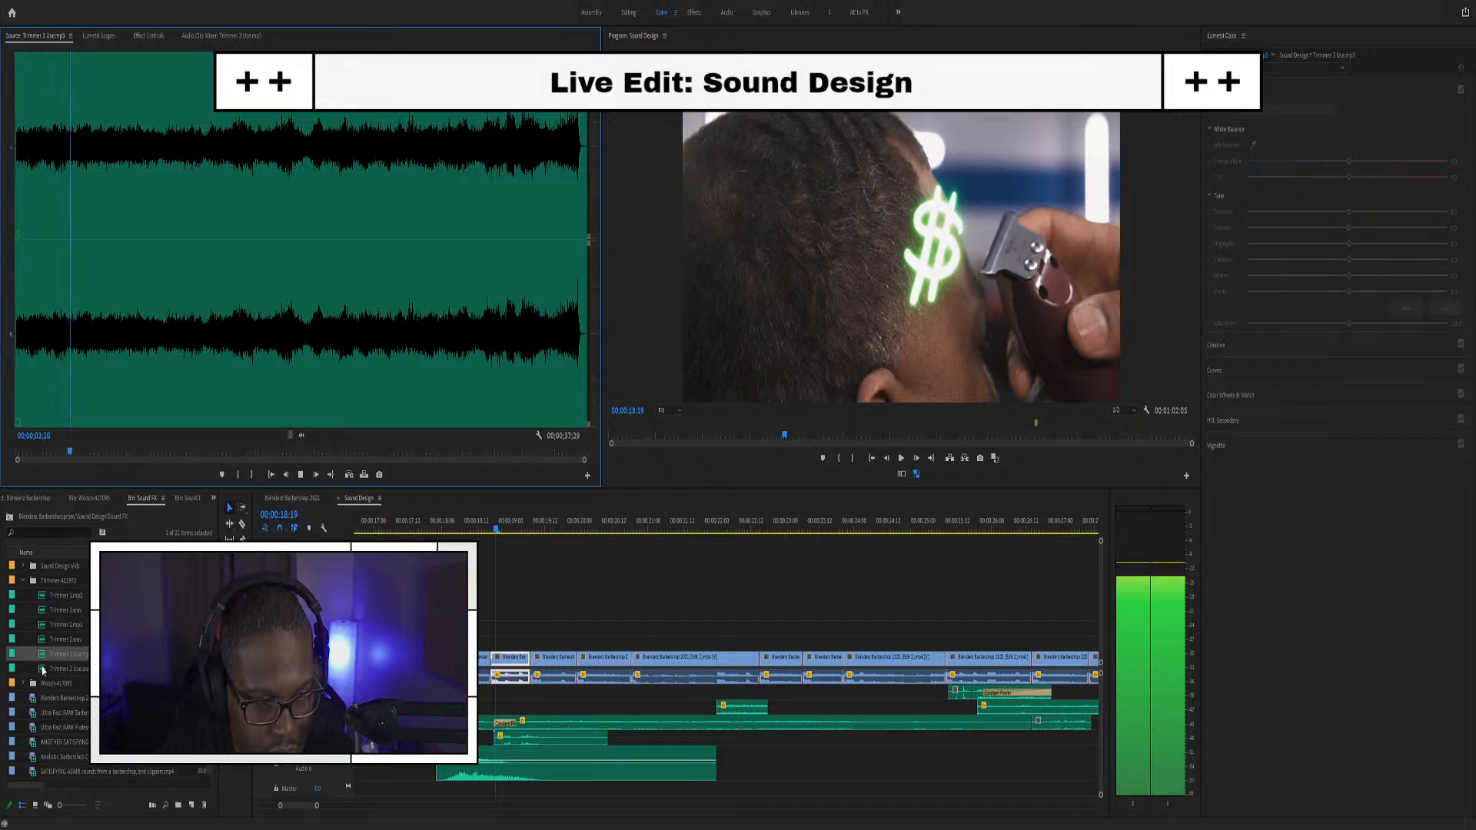
key(space)
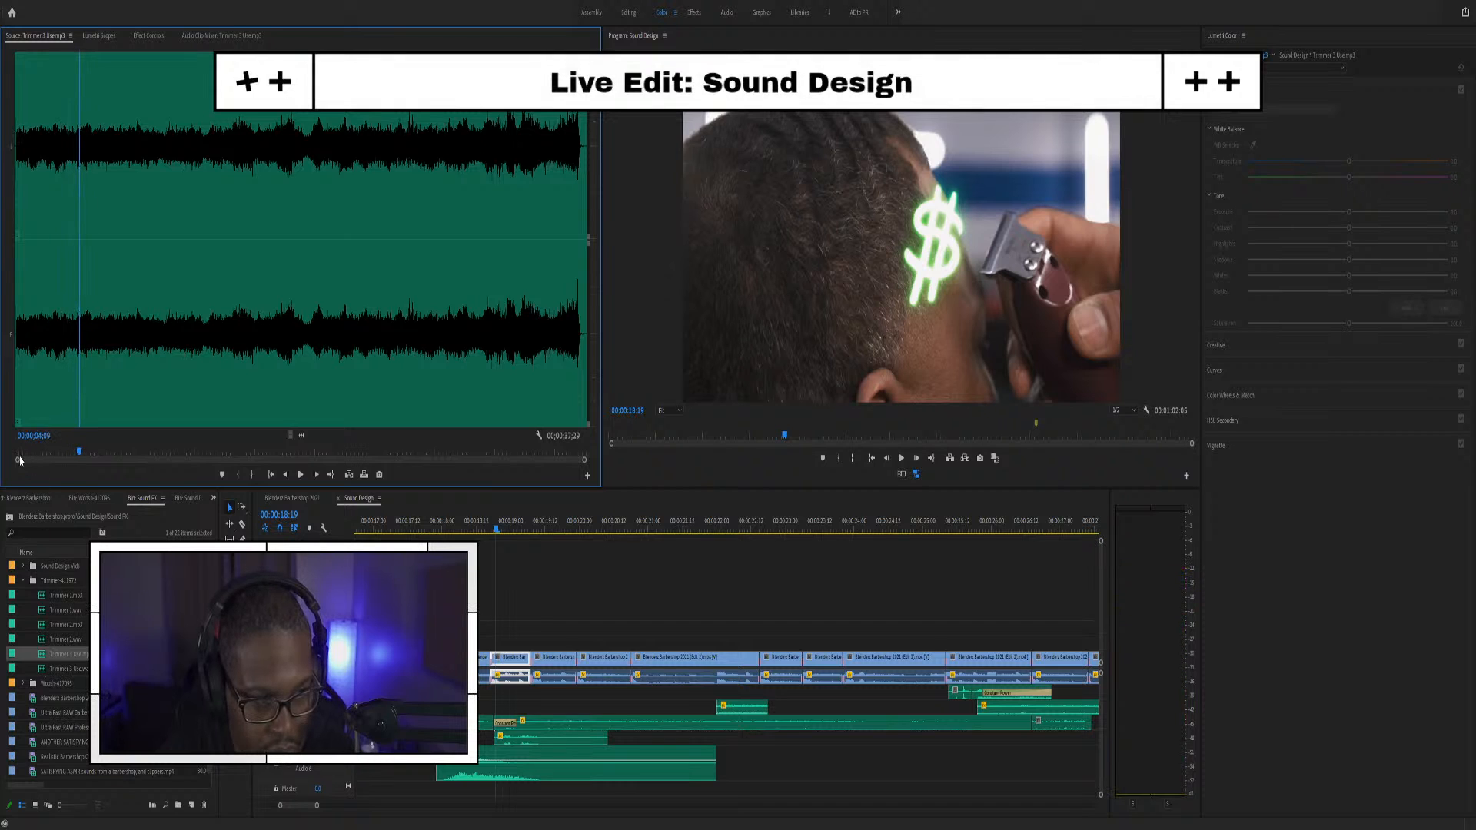
drag(20, 460, 14, 459)
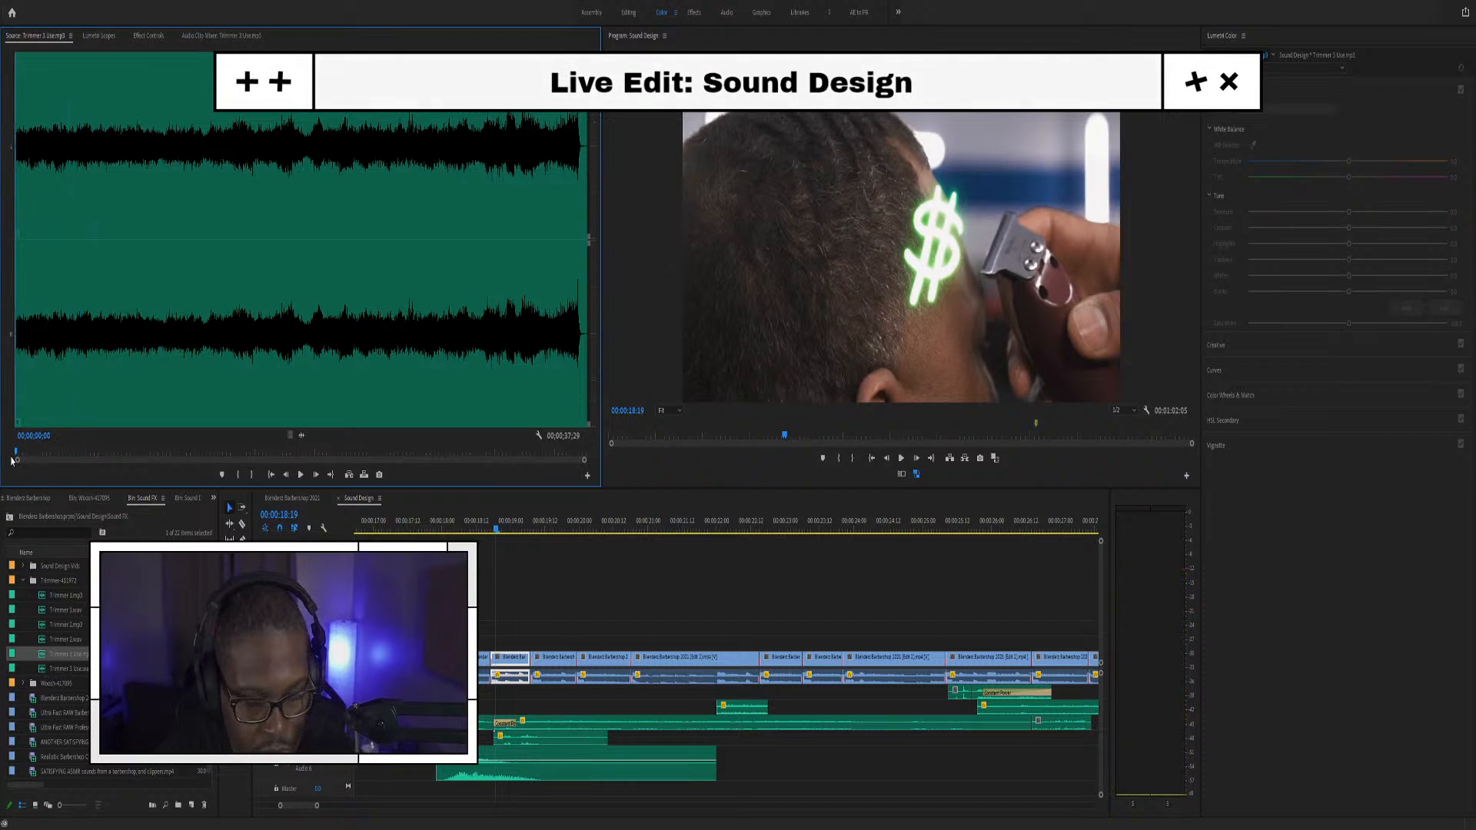
key(i)
key(space)
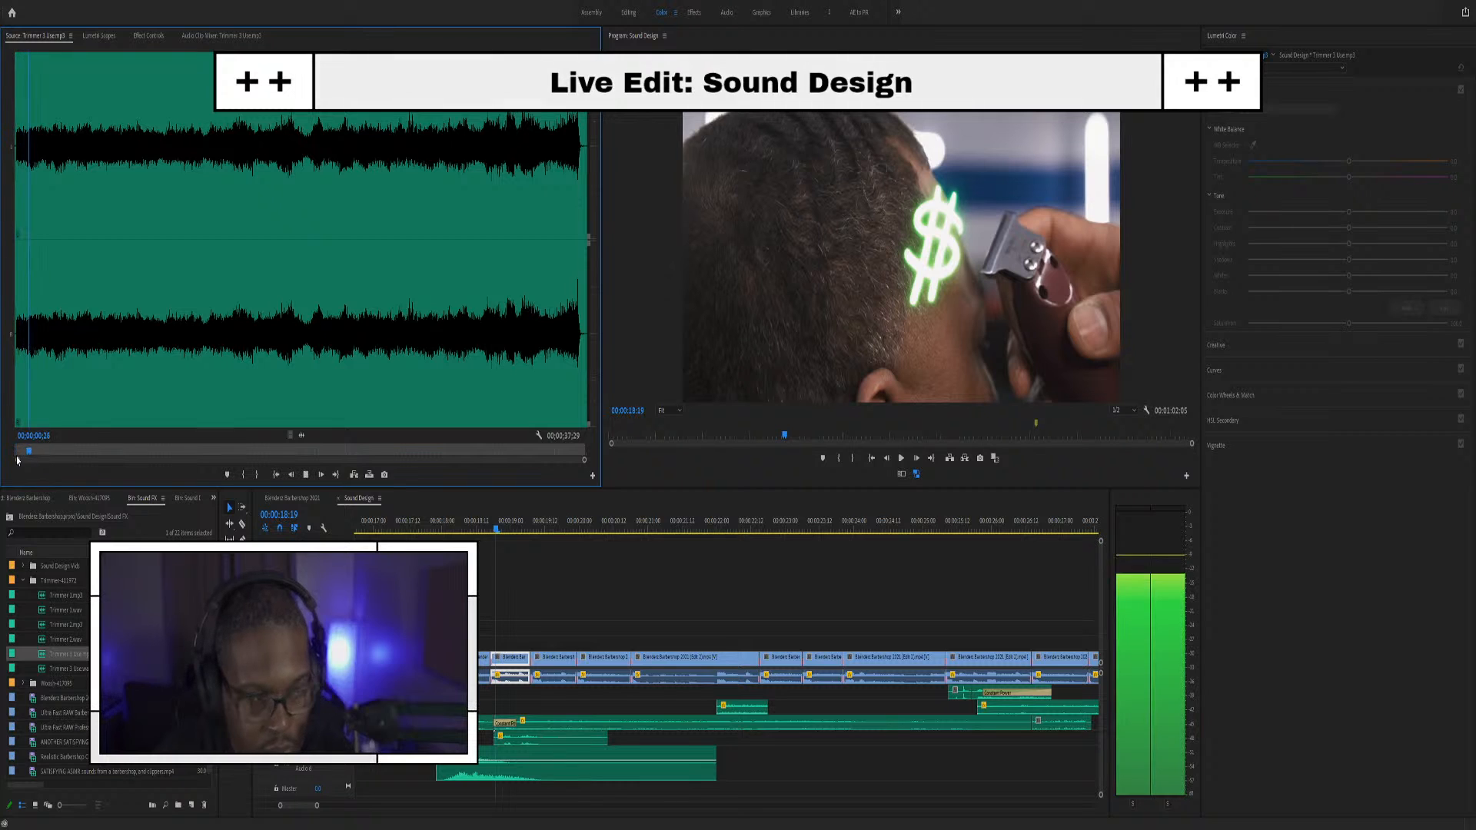
key(space)
key(o)
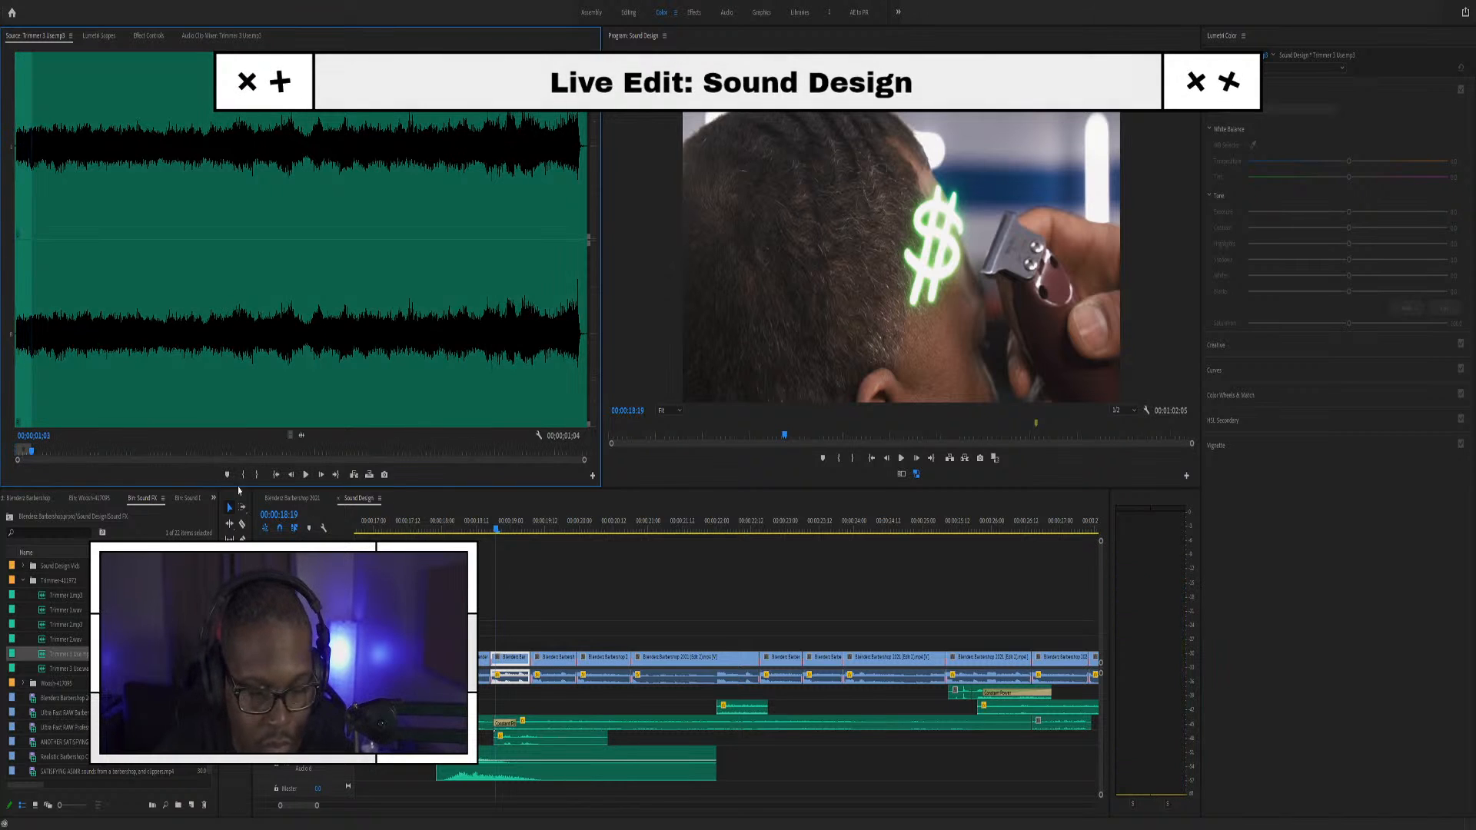
Add the marked trimmer sound to the free audio track directly below the dollar-sign shot and fit its ends to that shot
drag(496, 663, 524, 694)
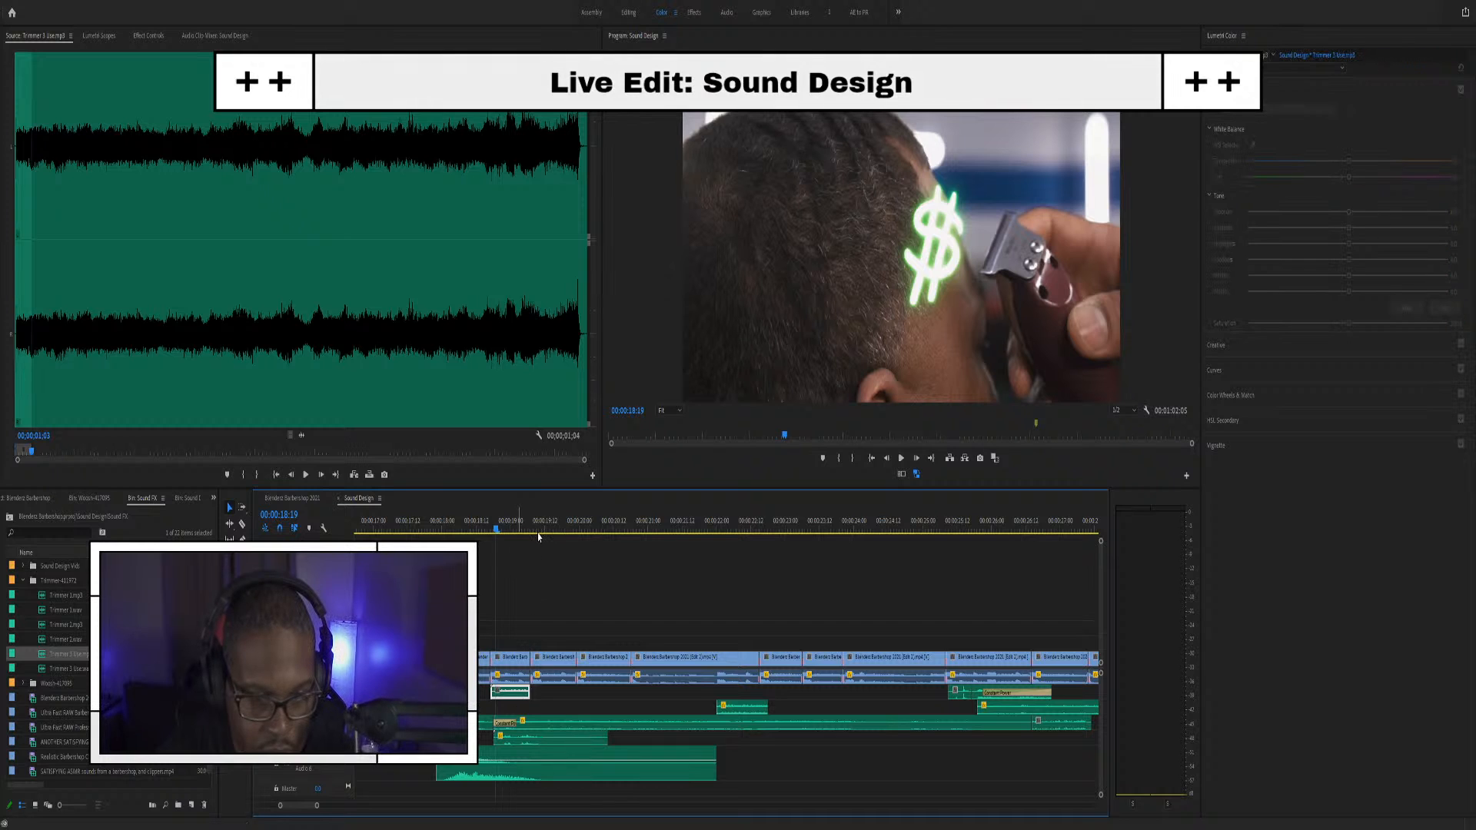
scroll(486, 619, up, 8)
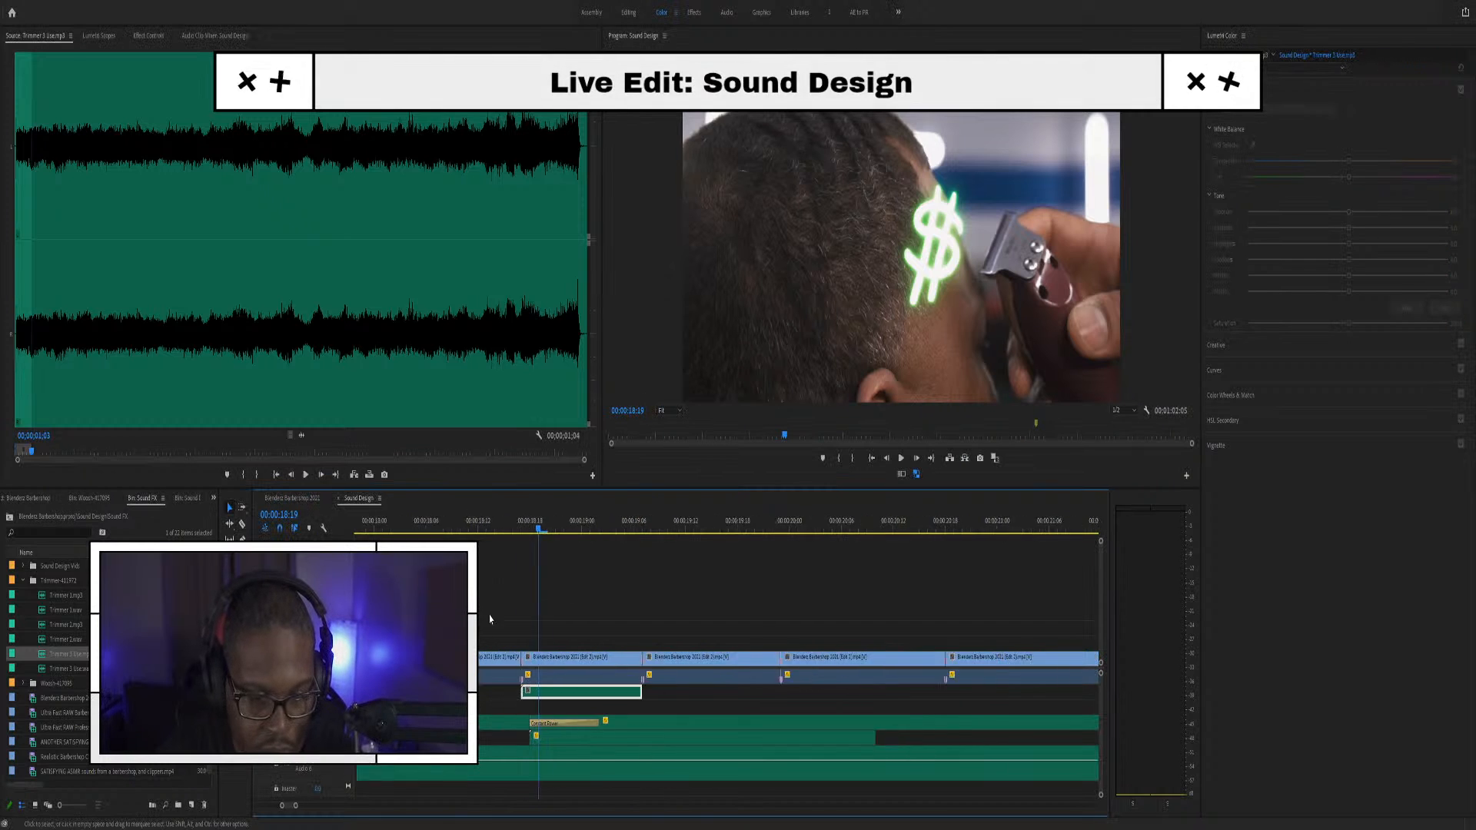
mouse_move(552, 699)
mouse_down()
mouse_move(514, 698)
mouse_move(526, 690)
mouse_up()
drag(635, 687, 659, 689)
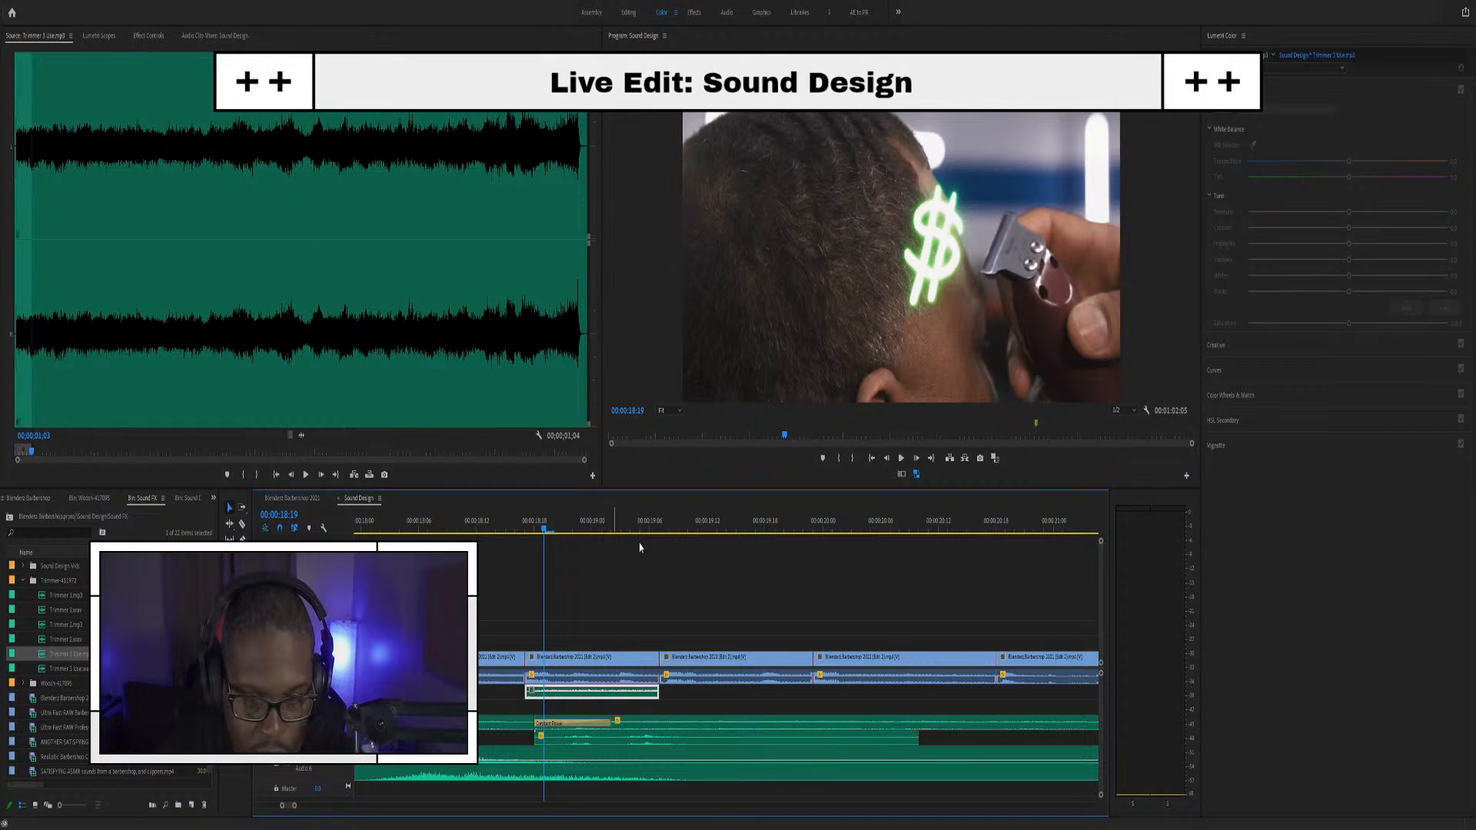
Save the project and play the sequence from about 00:00:18:12 through the new trimmer sound
key(ctrl+s)
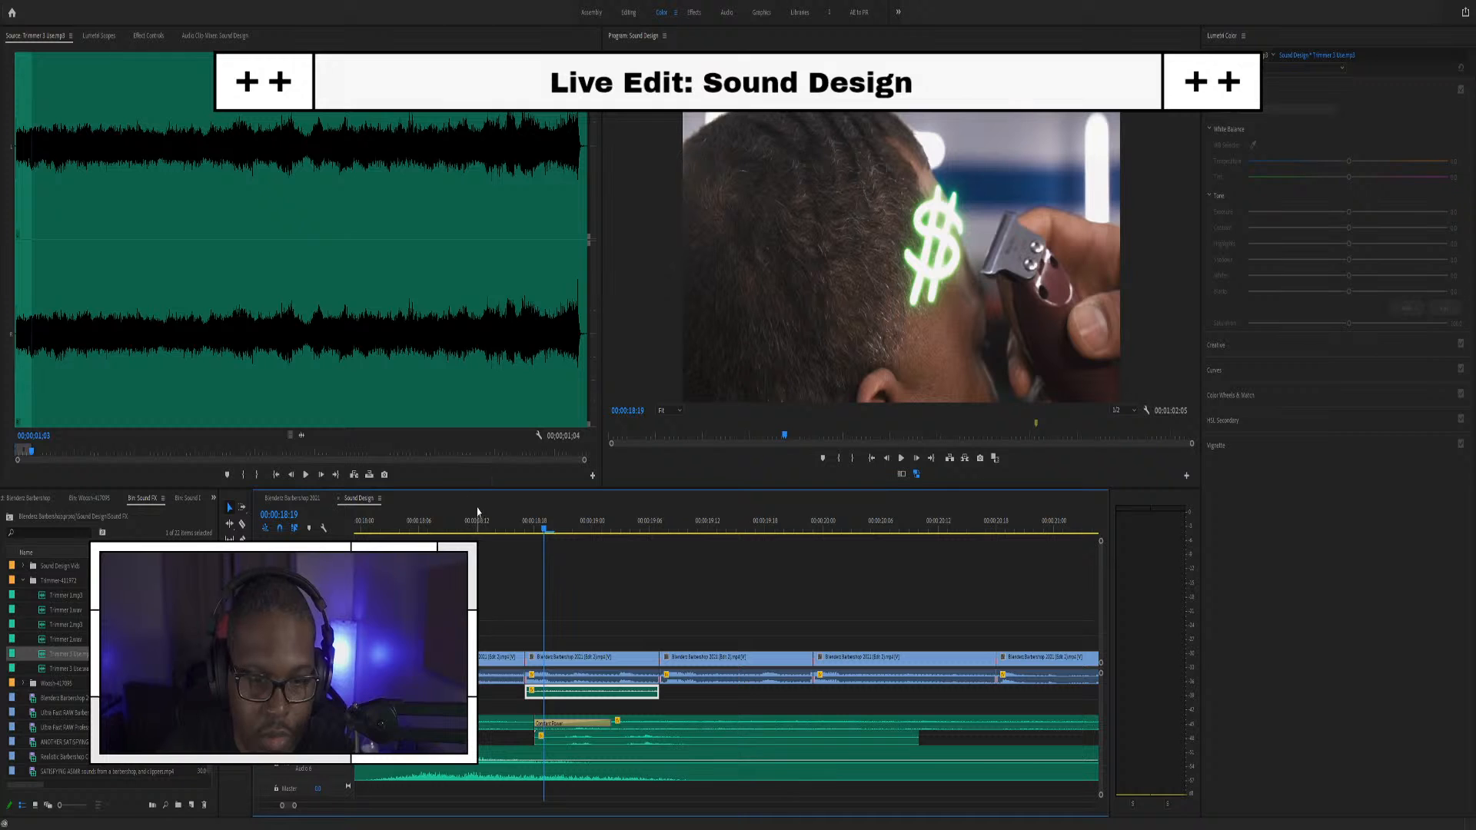
click(472, 531)
key(space)
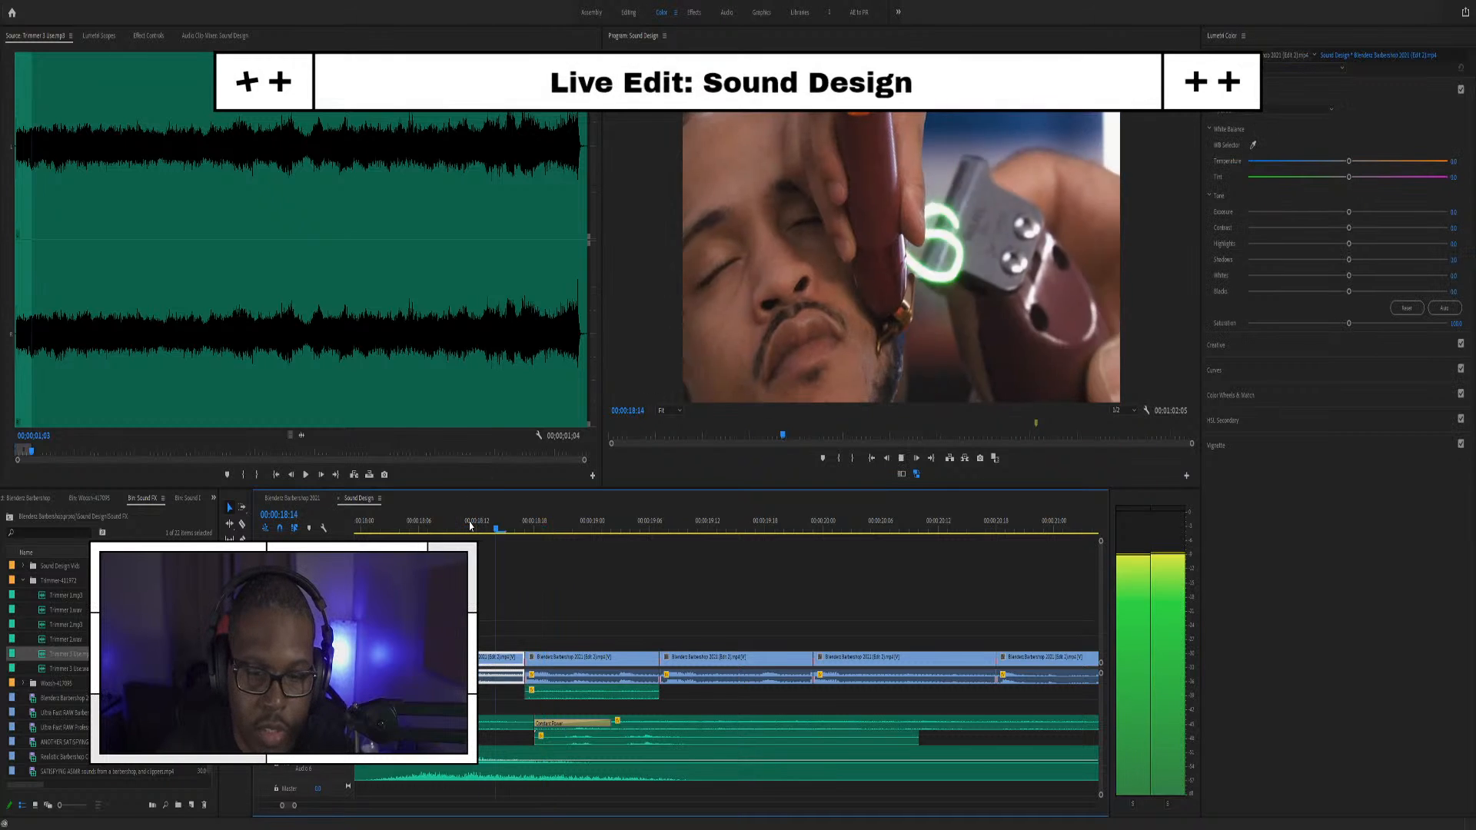
key(space)
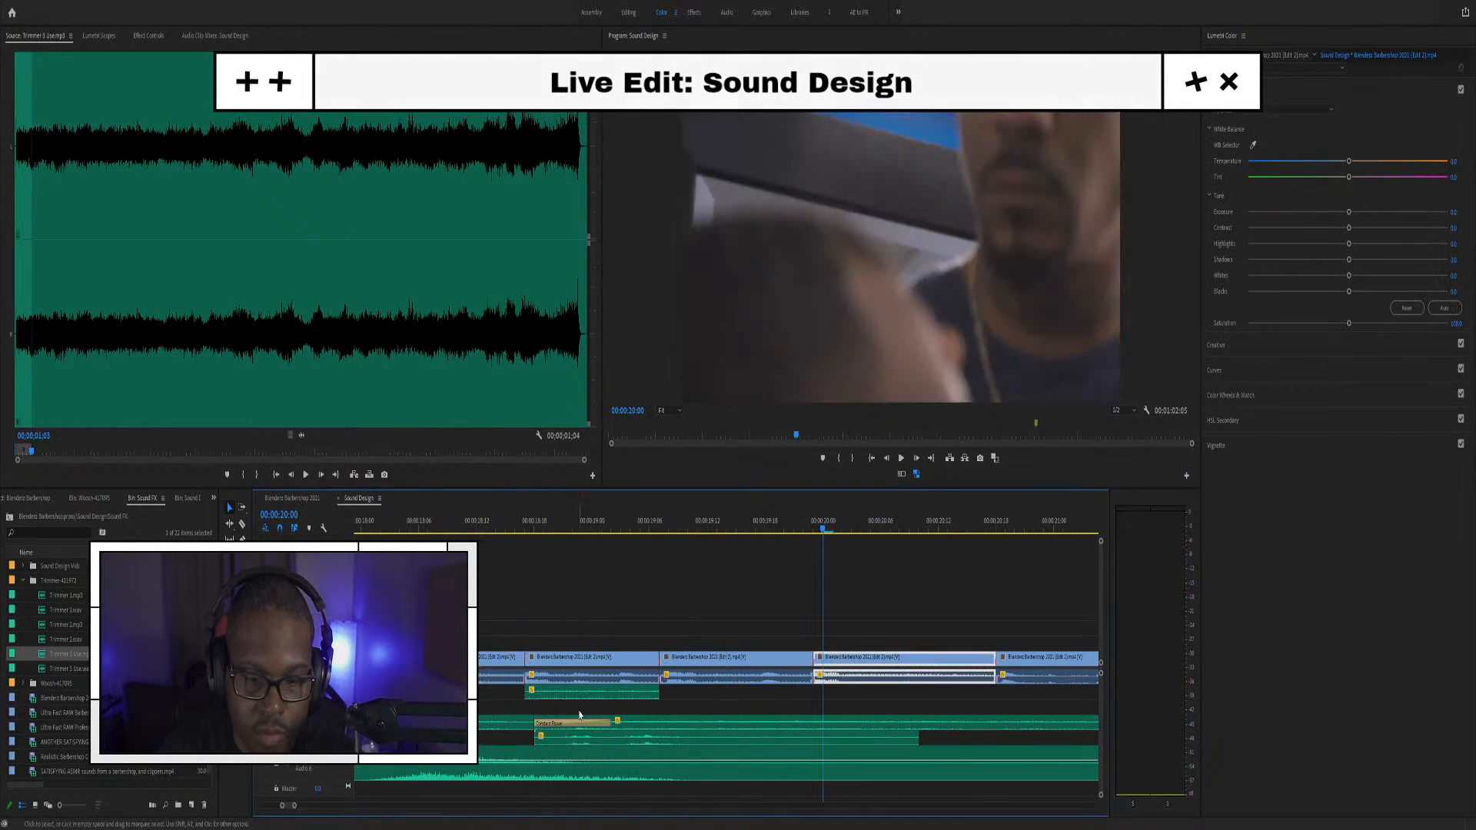
Replay the dollar-sign shot from about 00:00:18:12 and extend the trimmer sound below it to the end of the following shot
click(548, 691)
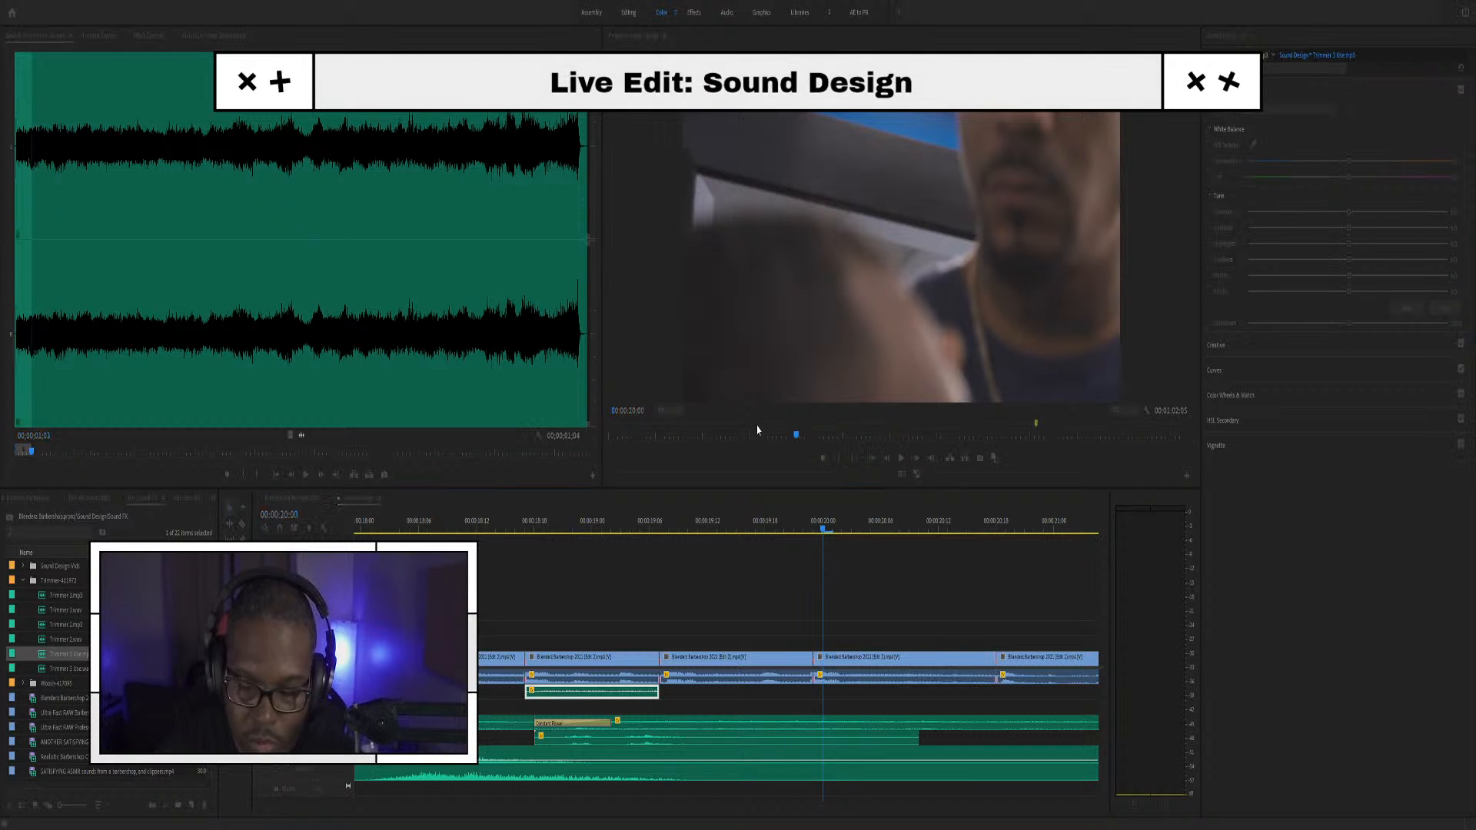
click(479, 520)
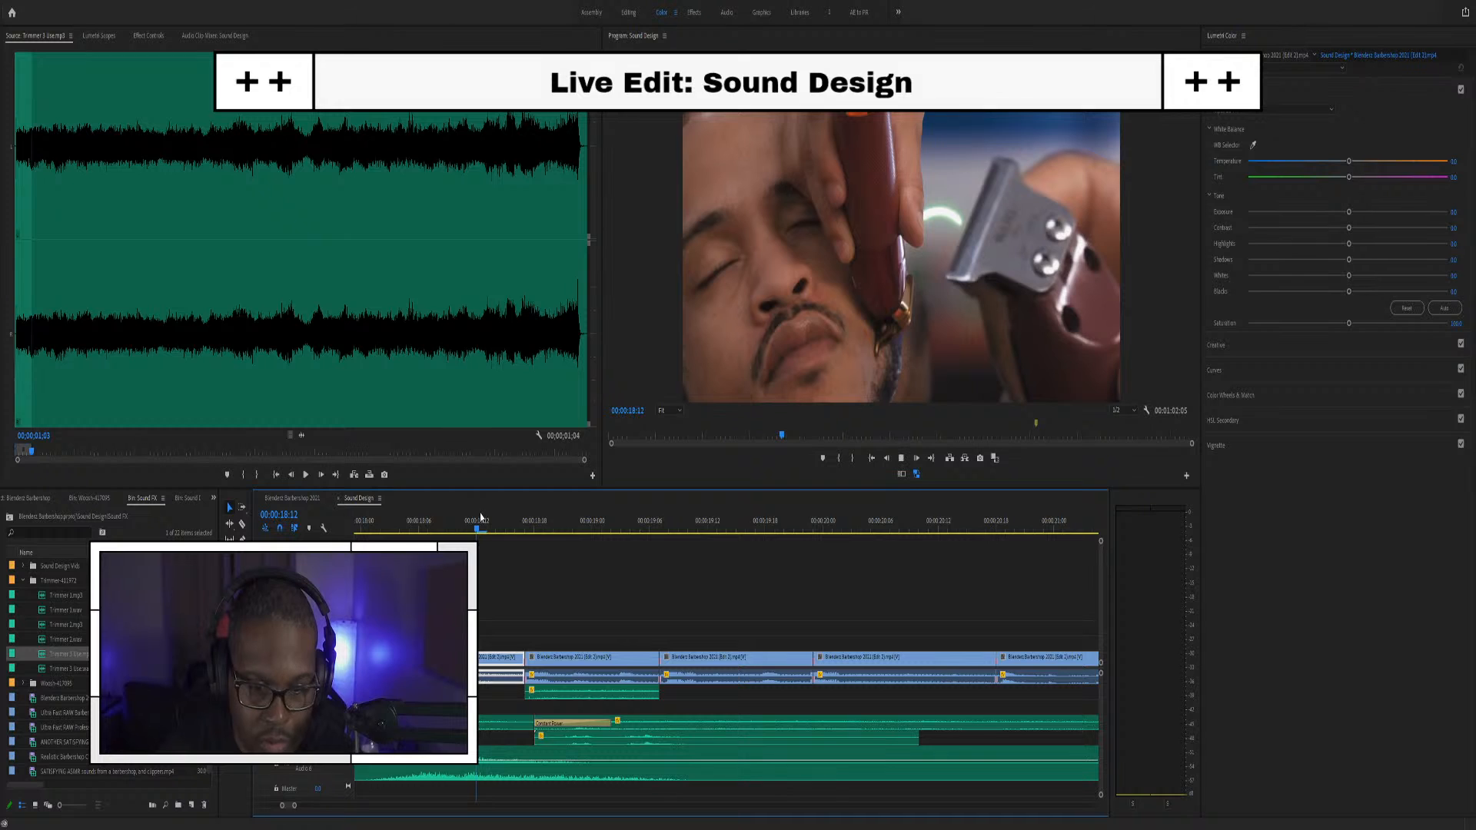
key(space)
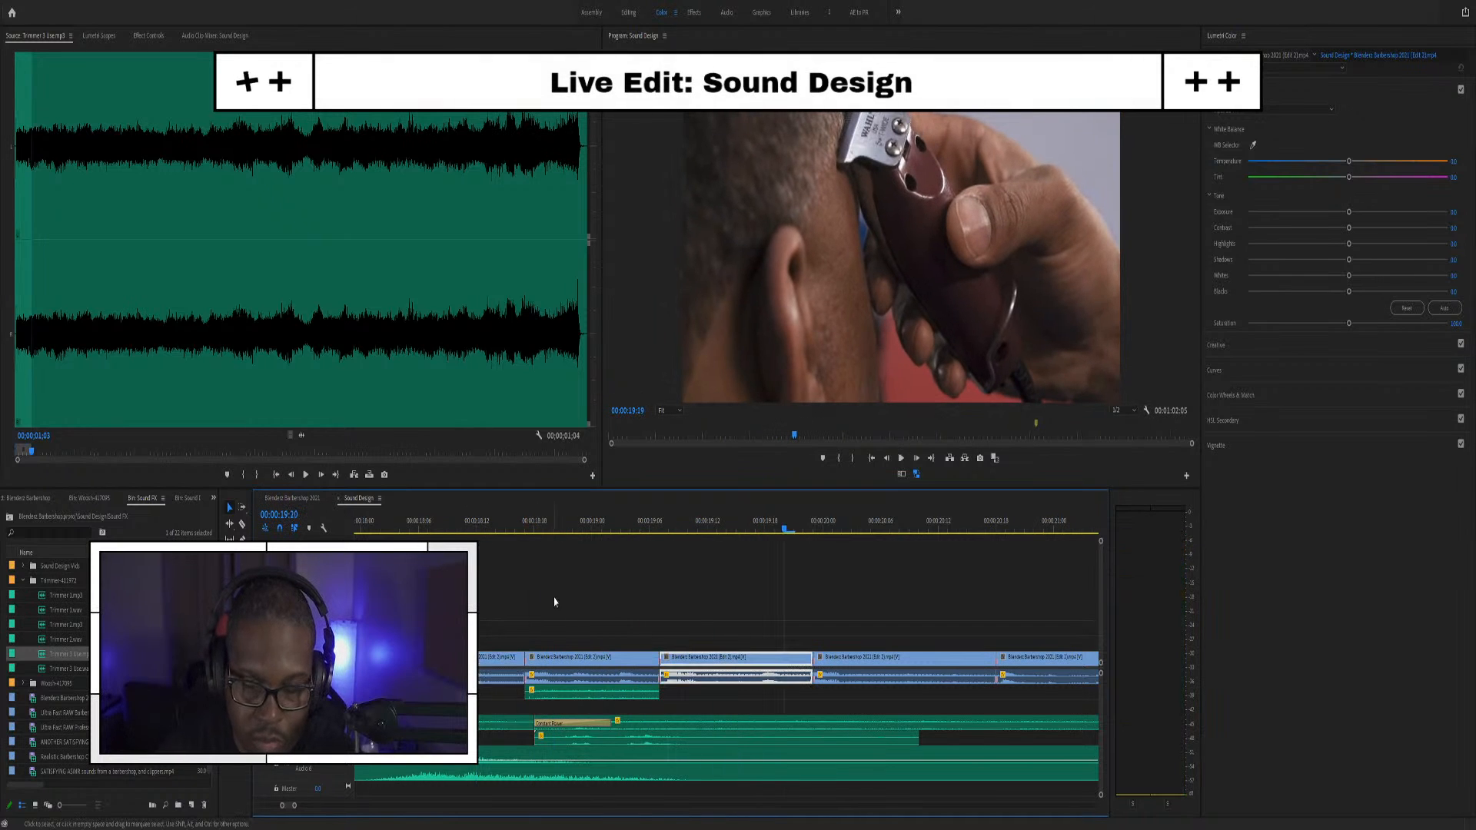
click(454, 522)
key(space)
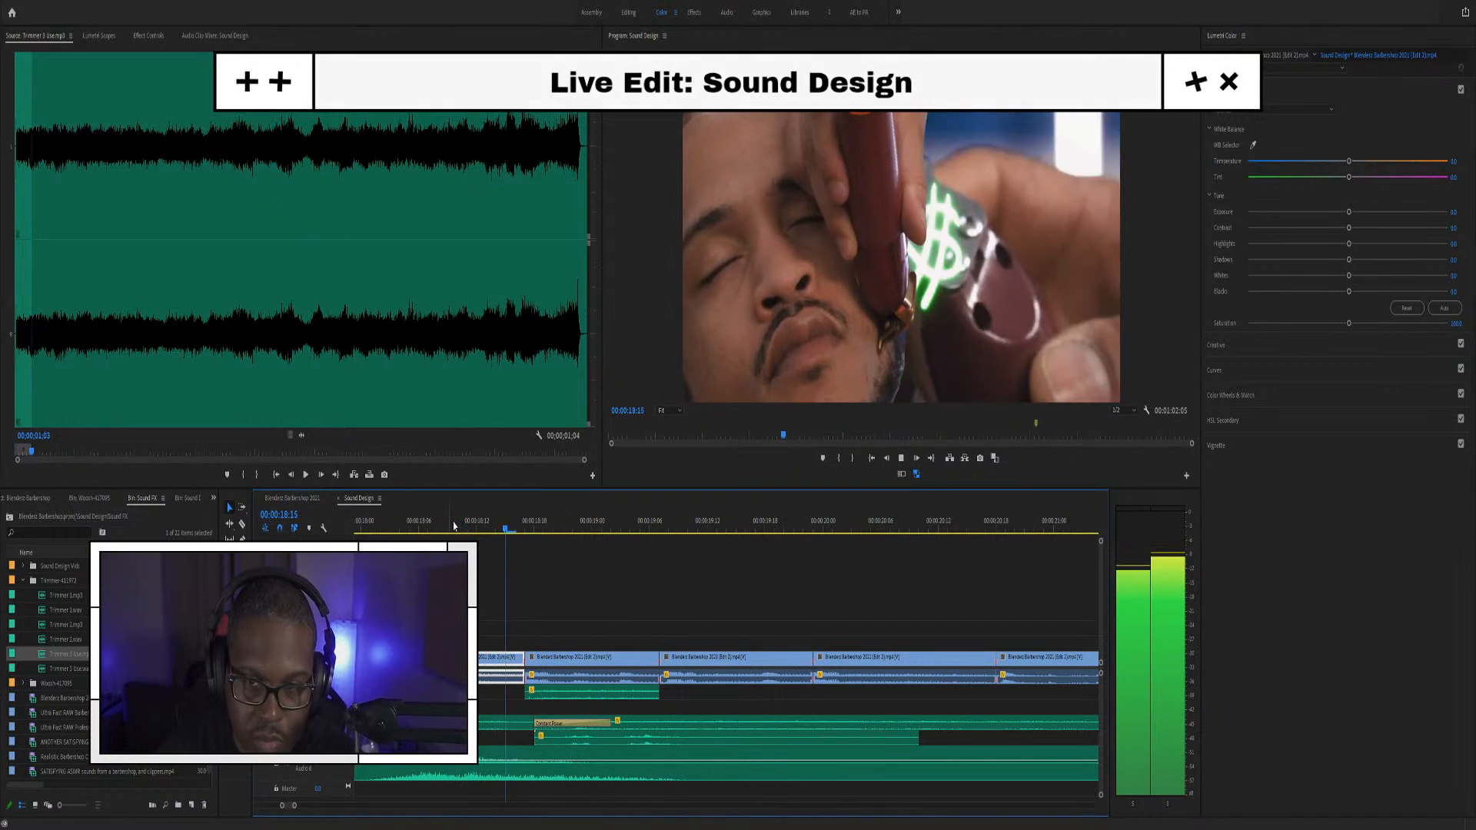
key(space)
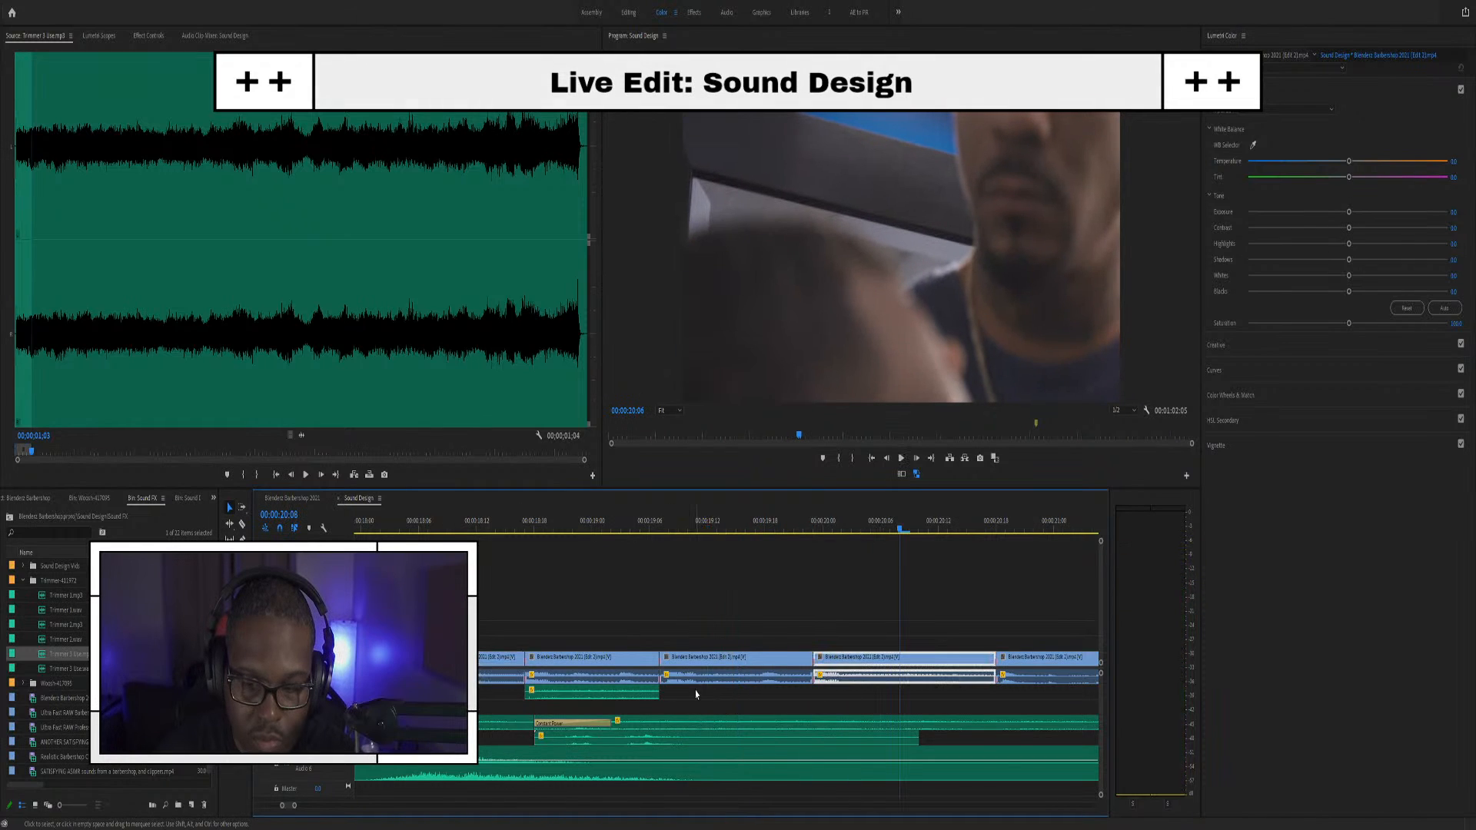
drag(656, 690, 813, 689)
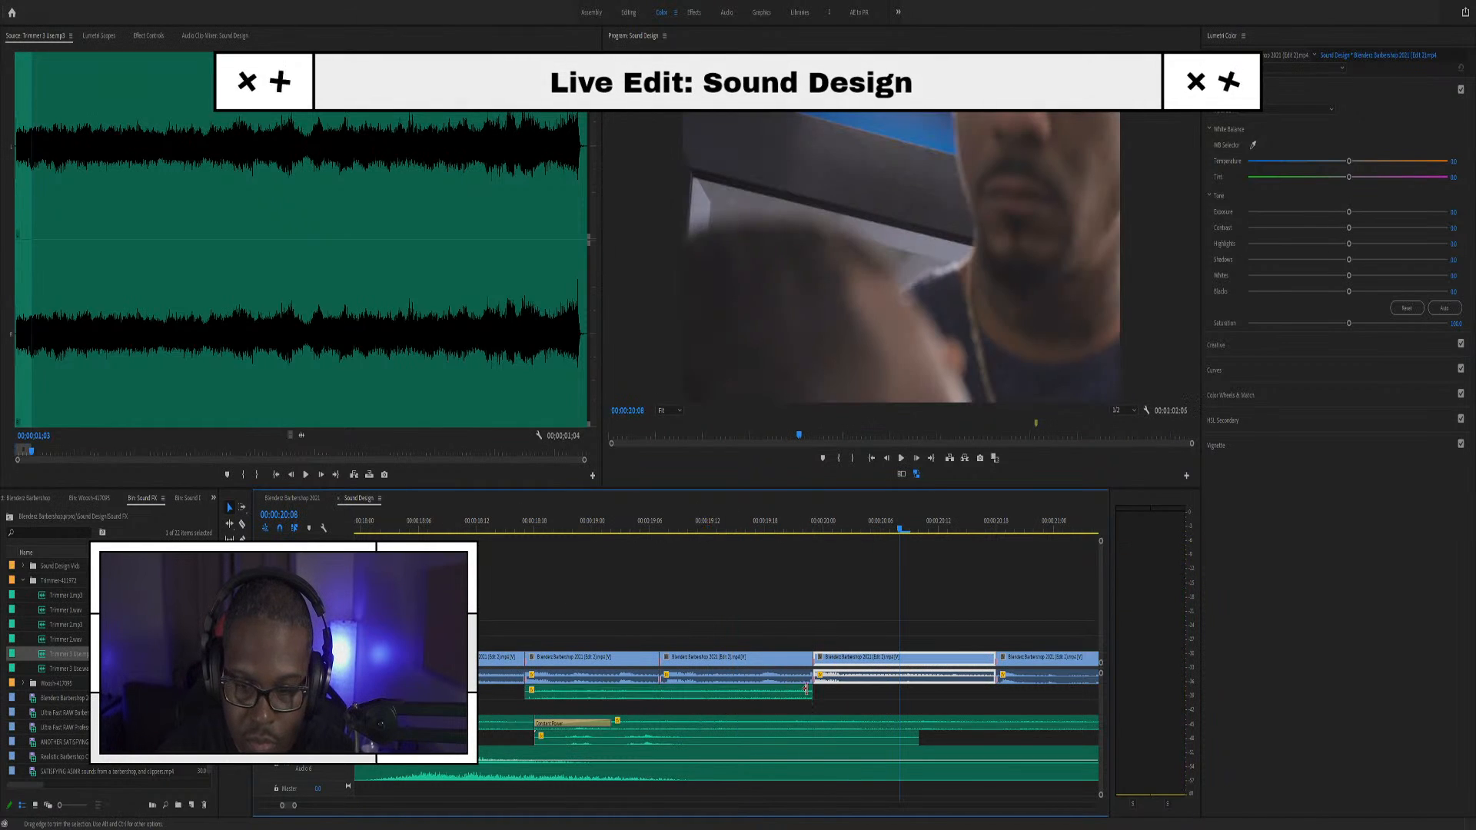
Play the sequence through the extended trimmer sound to about 00:00:24:21, and replay the barber-chair shots around 00:00:23:00
click(498, 529)
key(space)
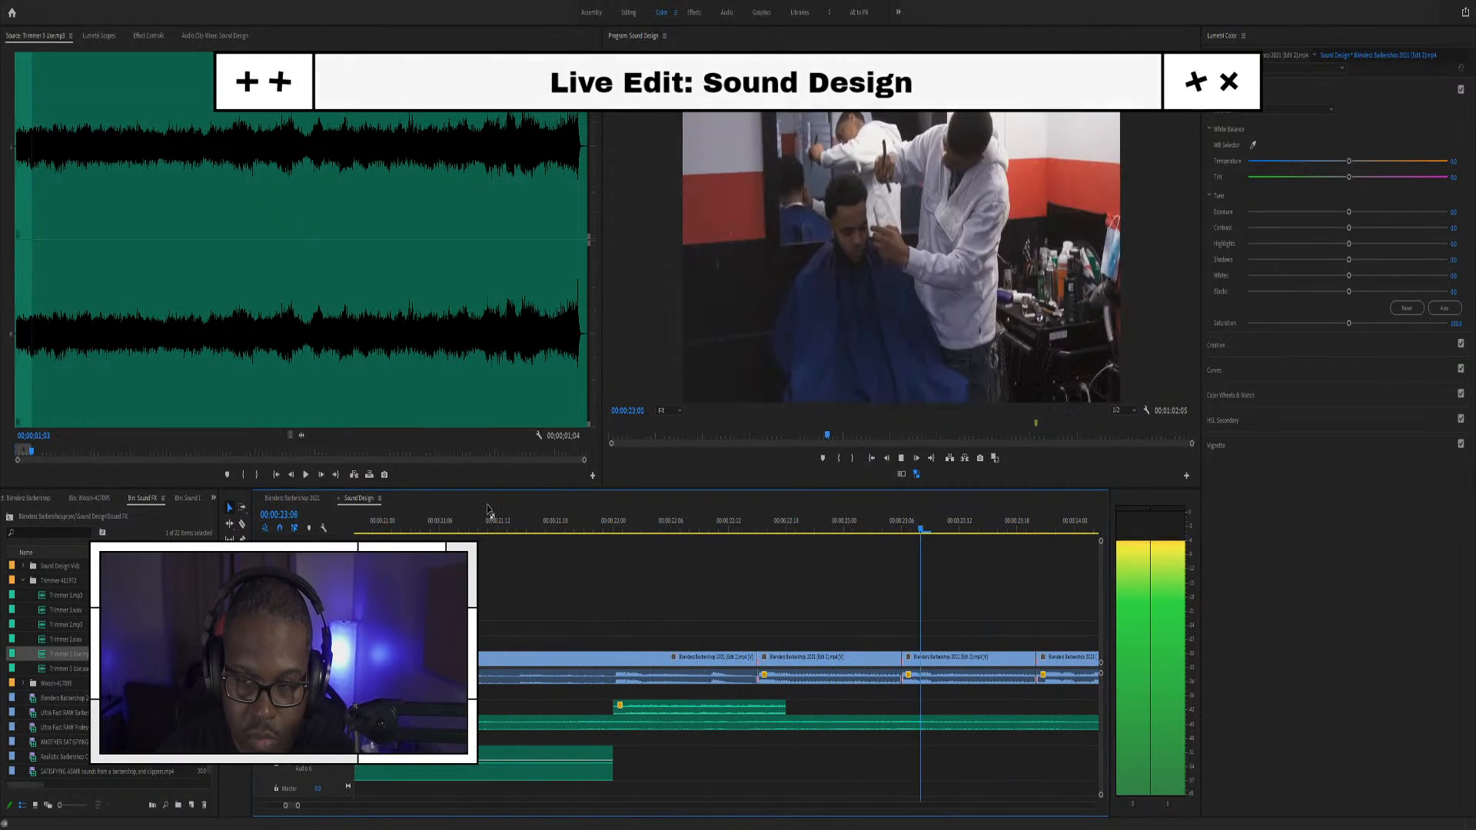
key(space)
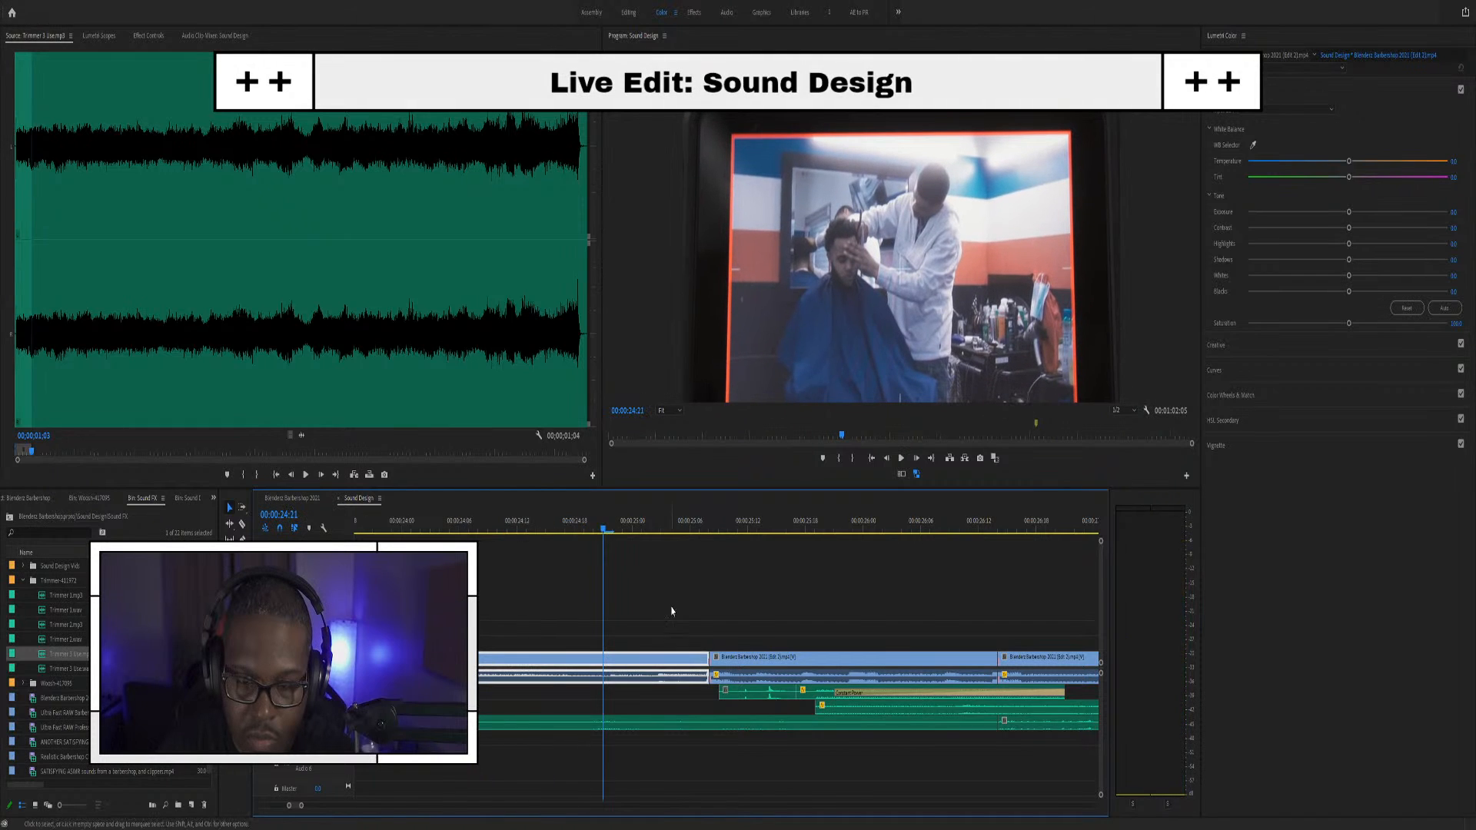
key(minus)
key(minus)
key(minus)
scroll(557, 627, up, 3)
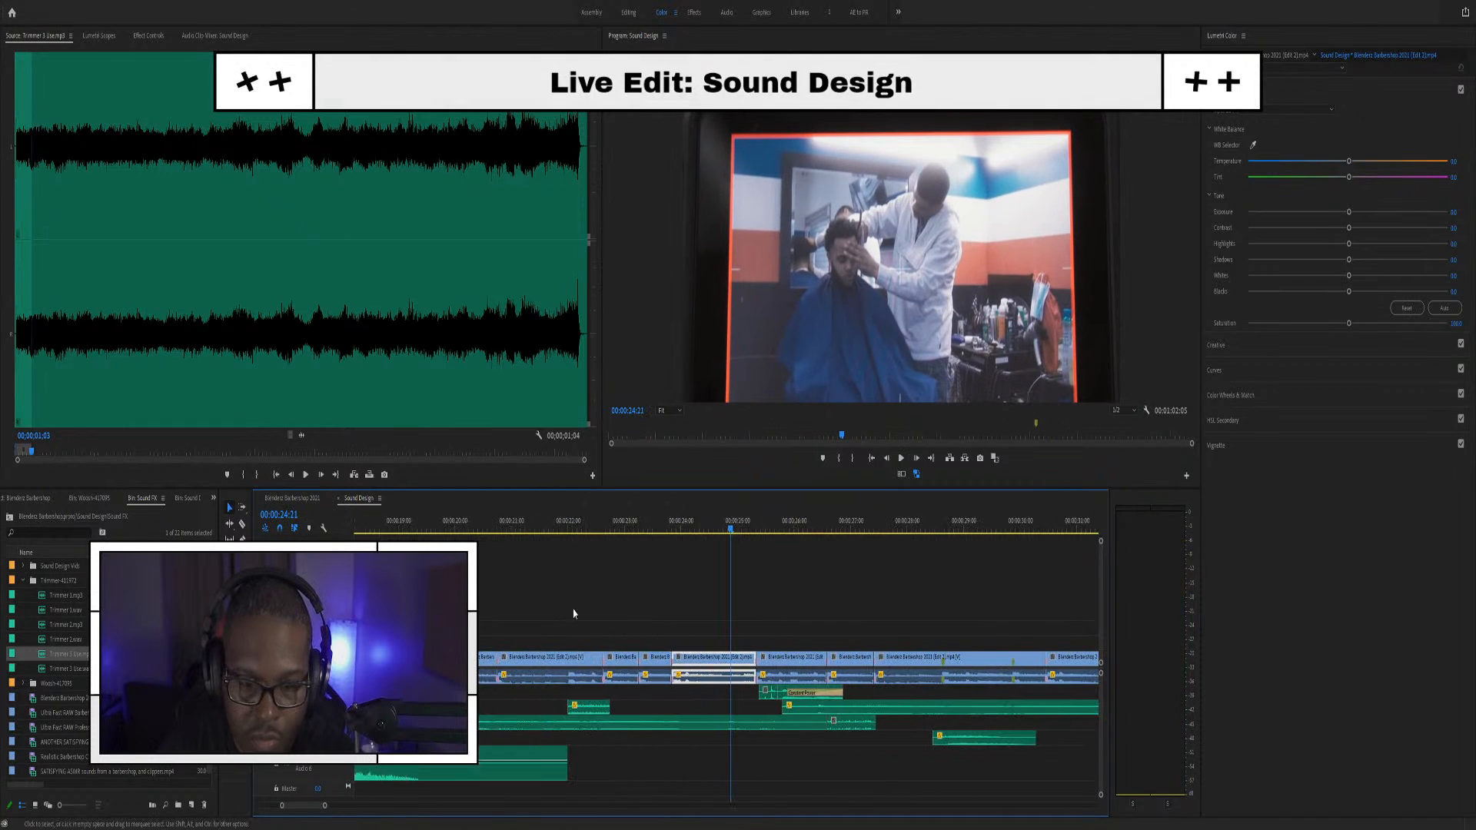
click(625, 525)
key(space)
key(space)
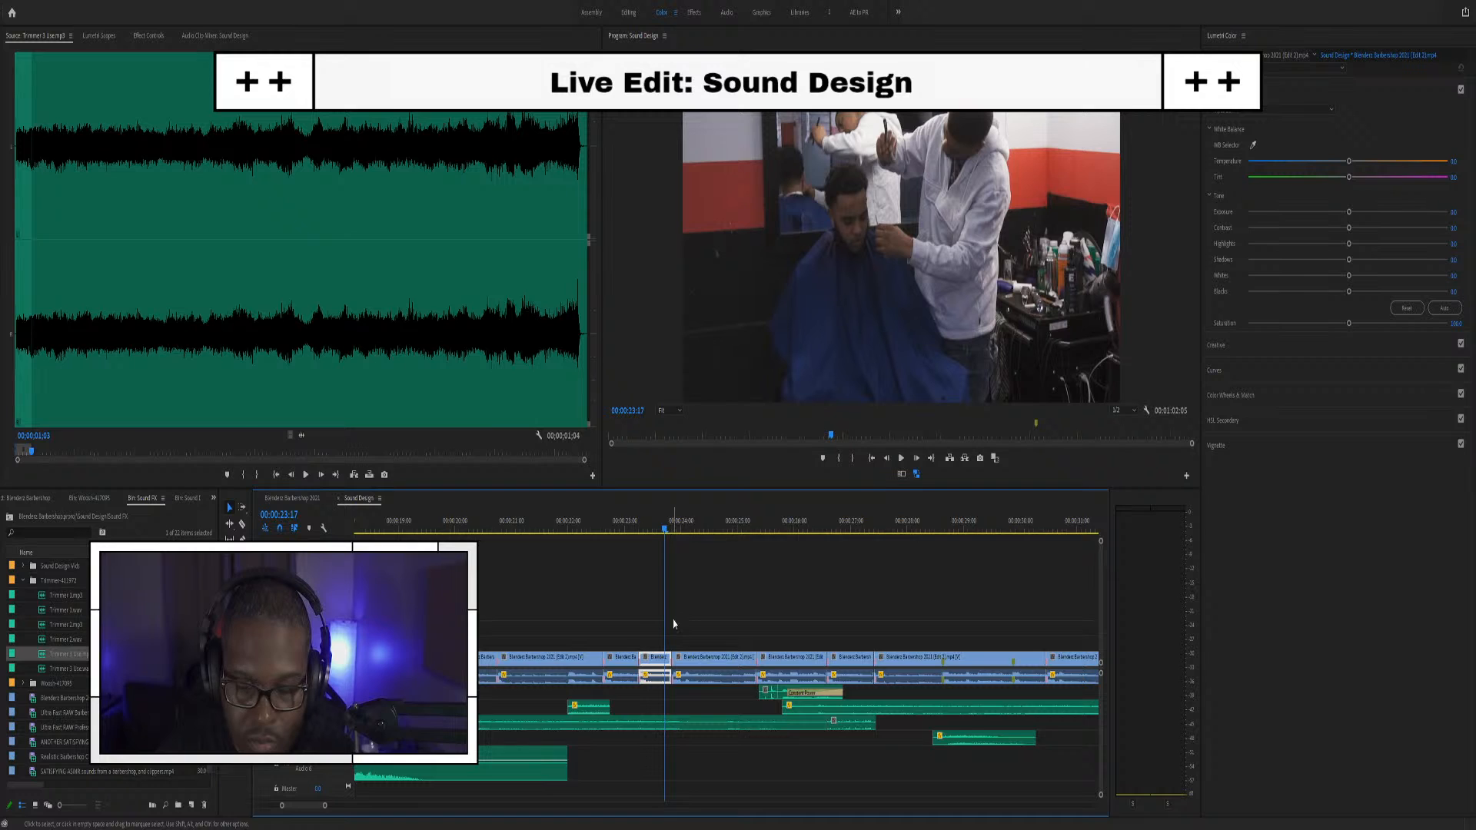
Cut the long sound on the fourth audio track at 00:00:23:06 and trim the second part's start to the shot at about 00:00:25:08
key(equal)
mouse_move(607, 531)
mouse_down()
mouse_move(544, 522)
mouse_move(608, 530)
mouse_up()
key(c)
click(613, 721)
key(v)
drag(613, 721, 860, 715)
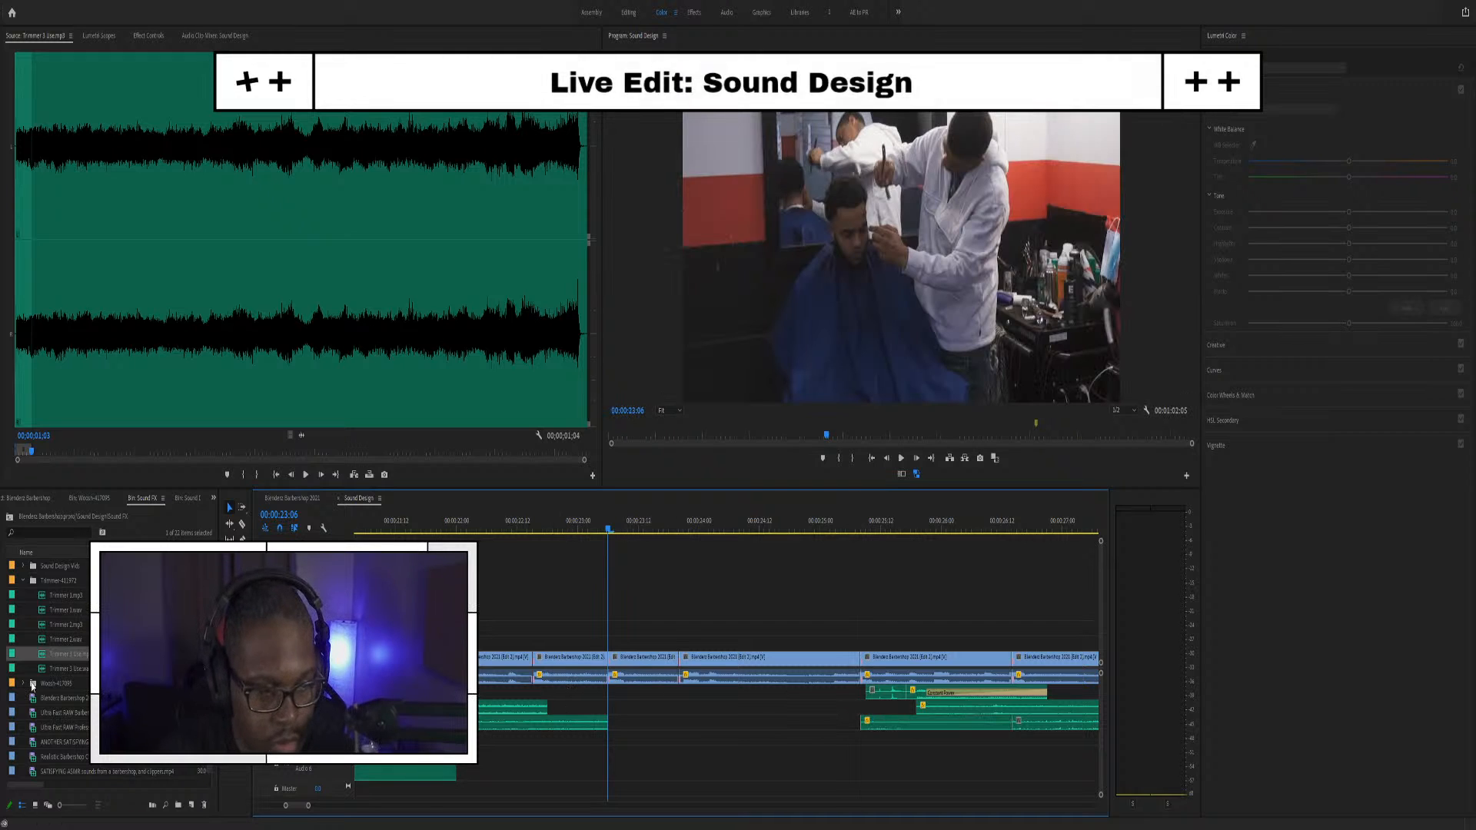
Collapse the trimmer folder, audition the first two Shaver SFX Pack sounds, and collapse that folder again
click(23, 581)
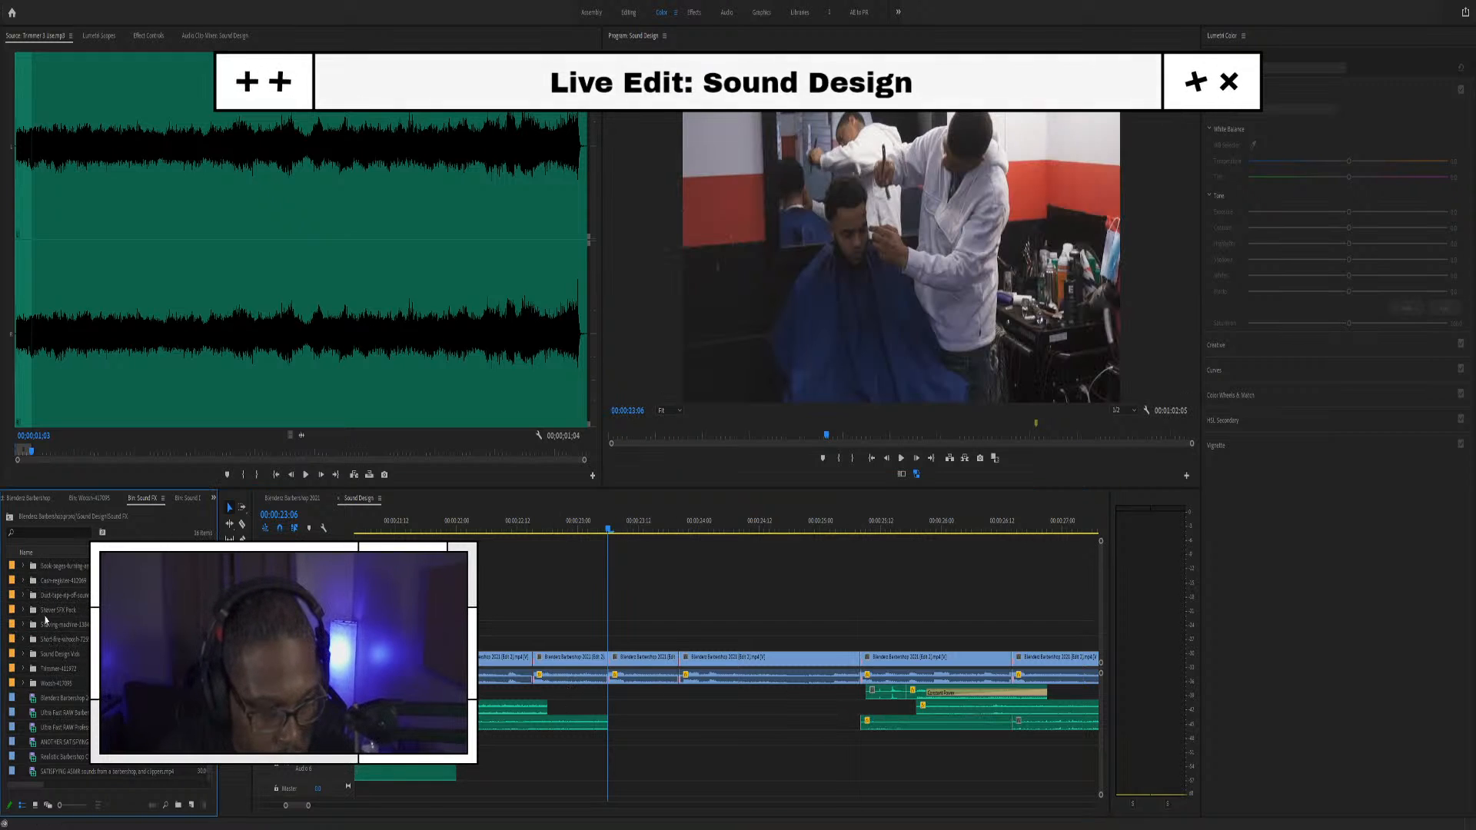
click(23, 609)
double_click(65, 625)
key(space)
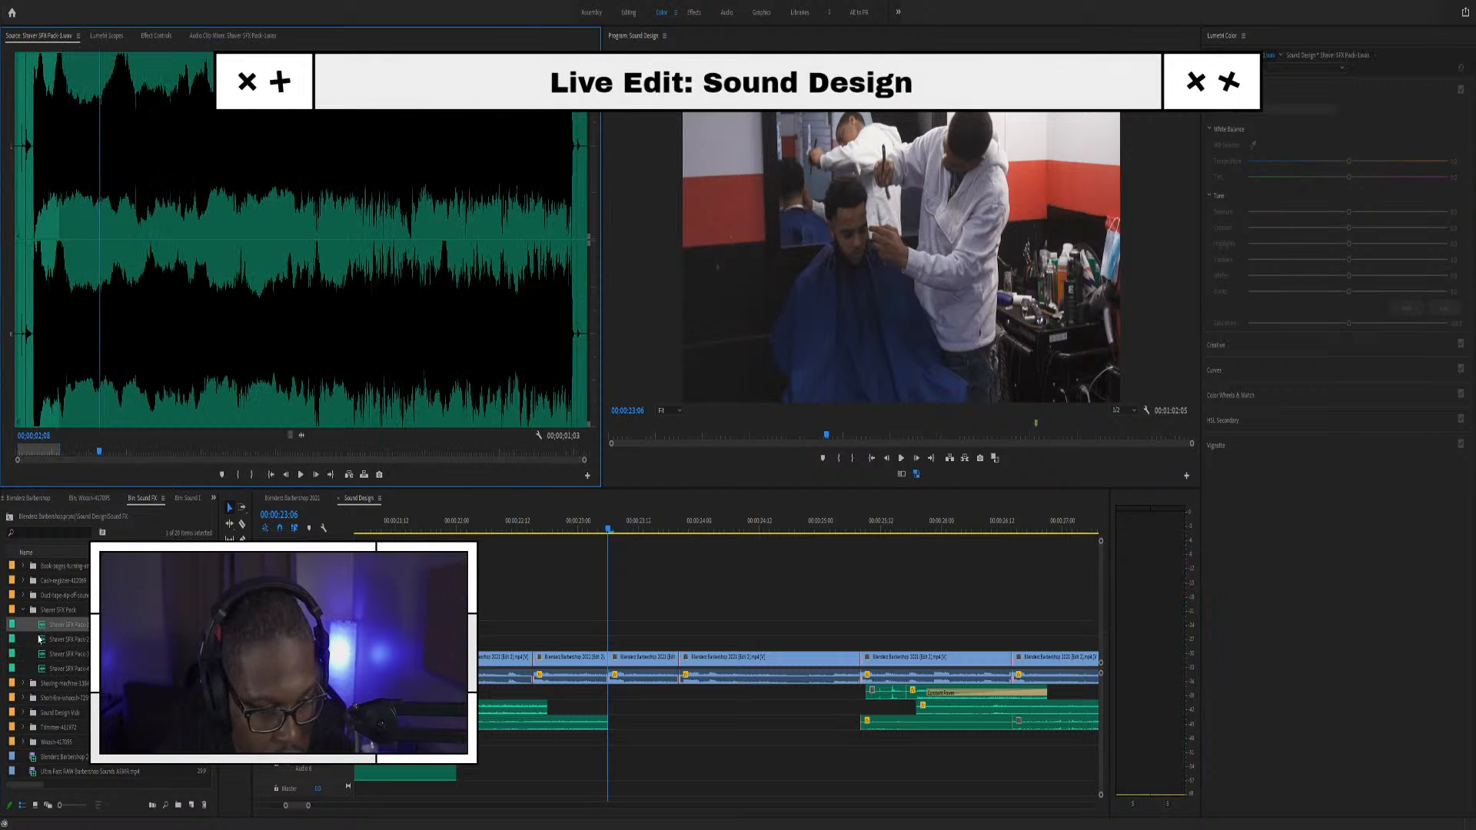
double_click(39, 639)
click(24, 611)
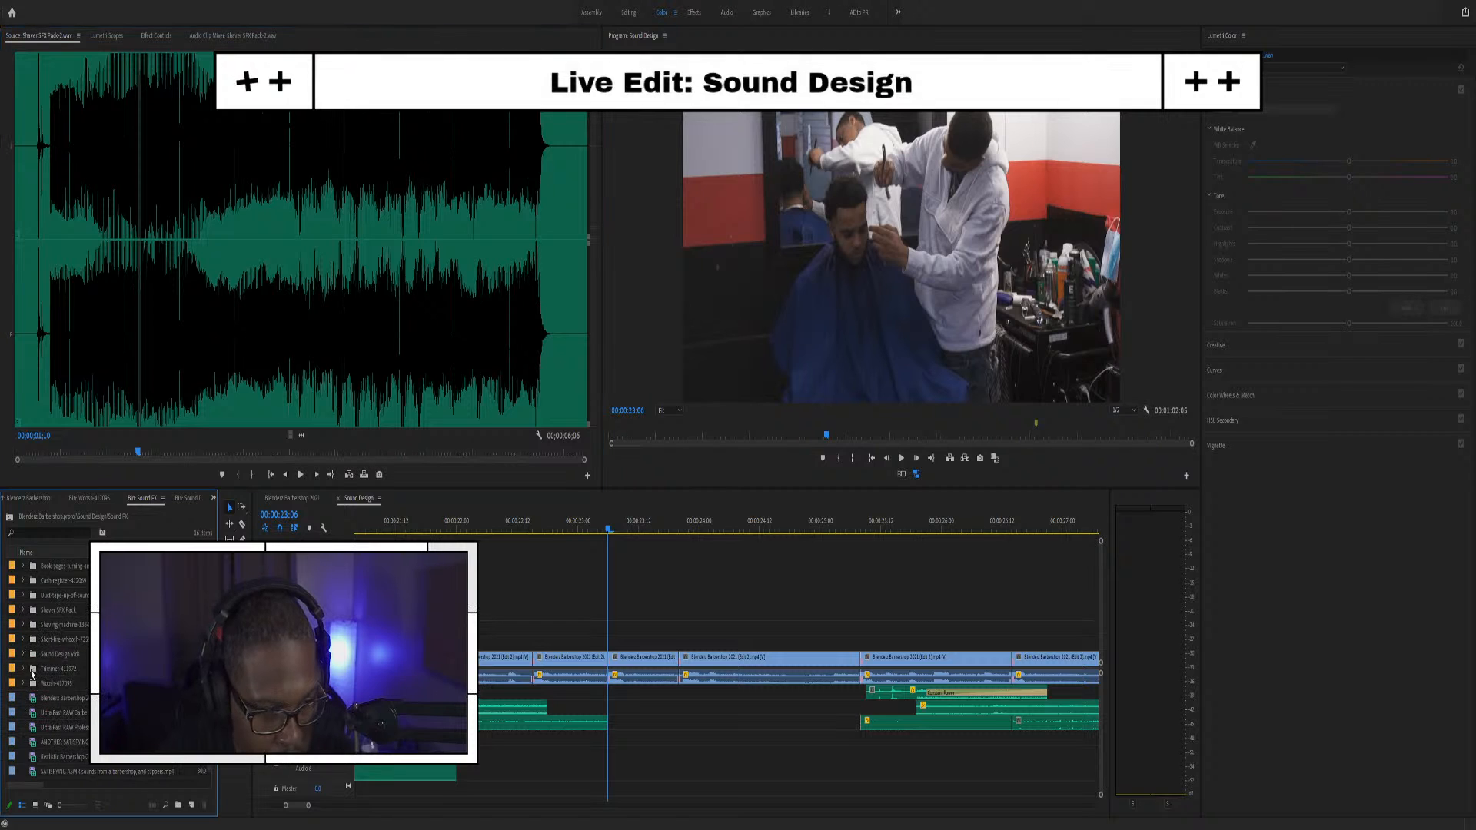
Skim the SATISFYING ASMR, Realistic Barbershop Clippers and Ultra Fast RAW Professional Barbershop Clippers videos for a suitable cutting sound
double_click(74, 772)
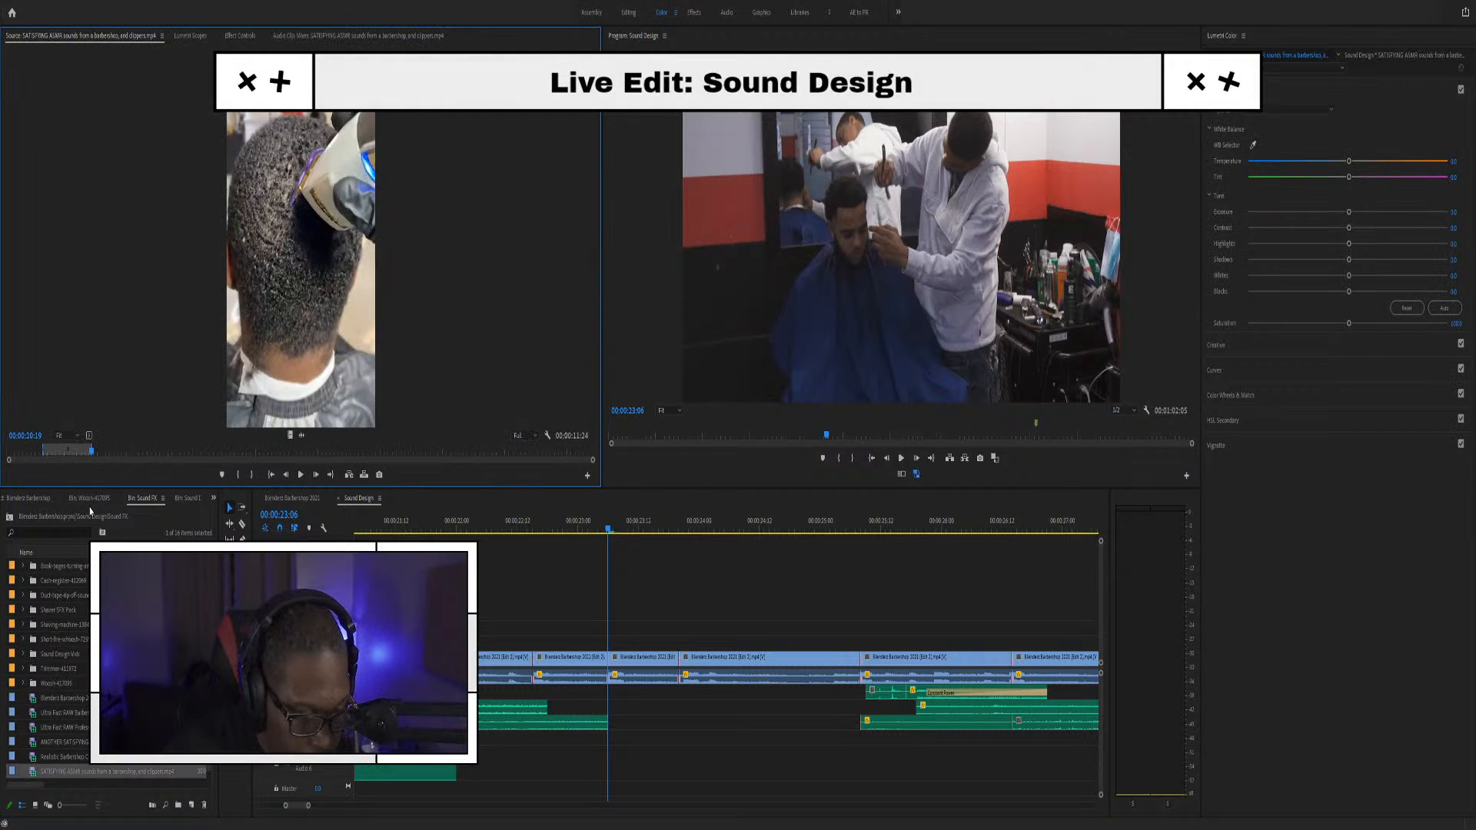
click(279, 452)
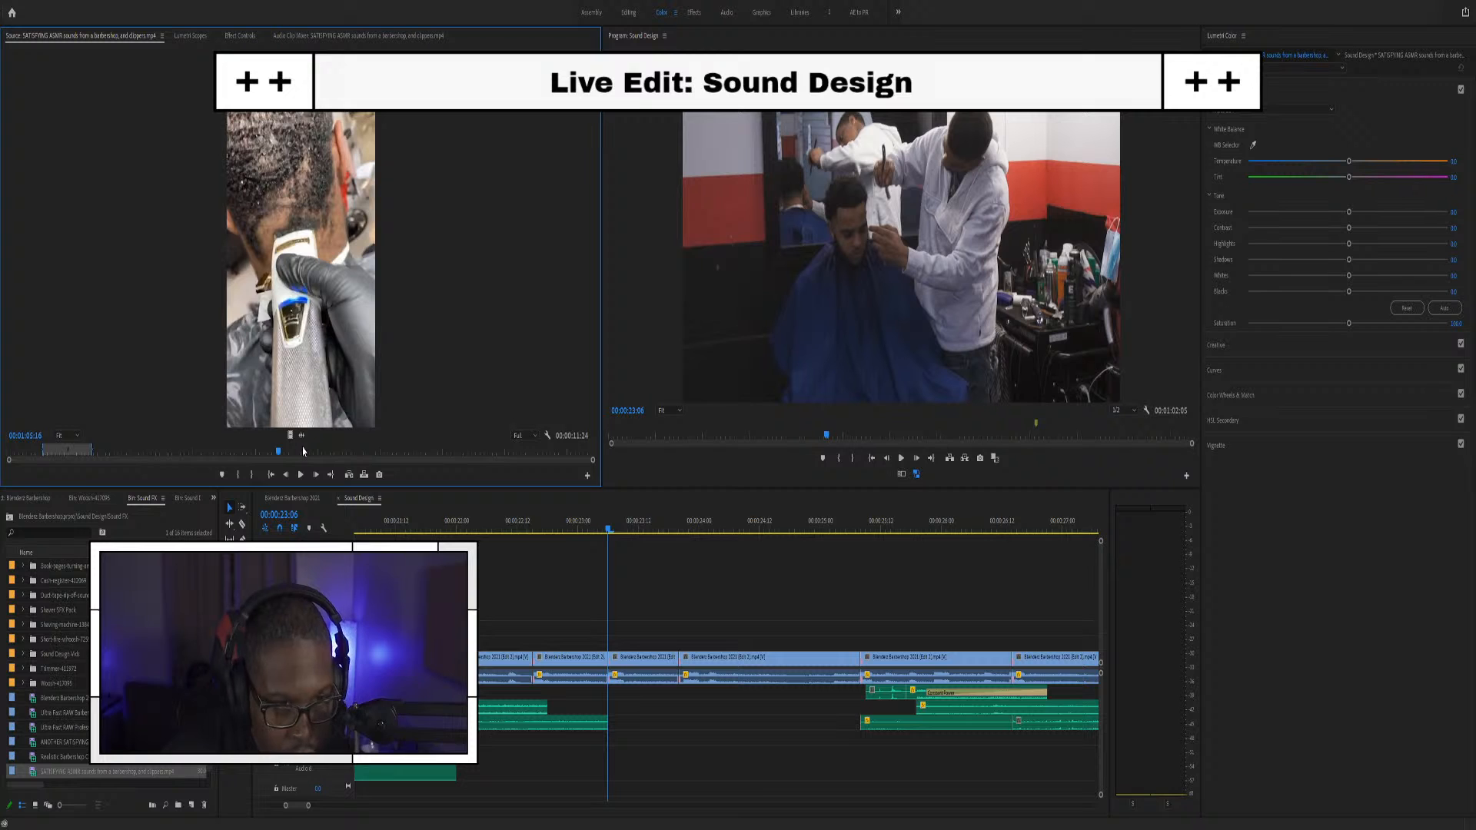
drag(258, 457, 453, 453)
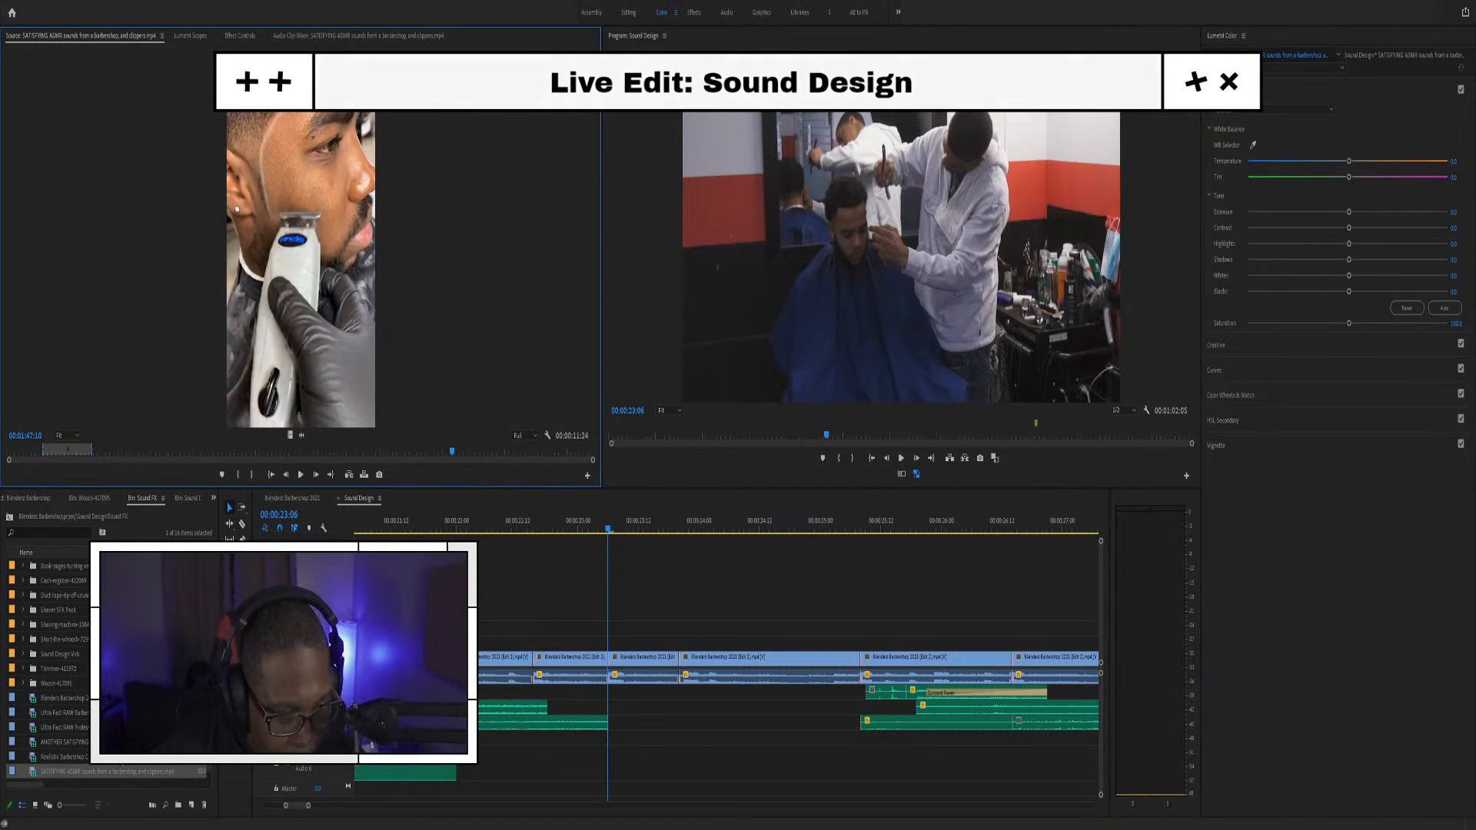
double_click(64, 756)
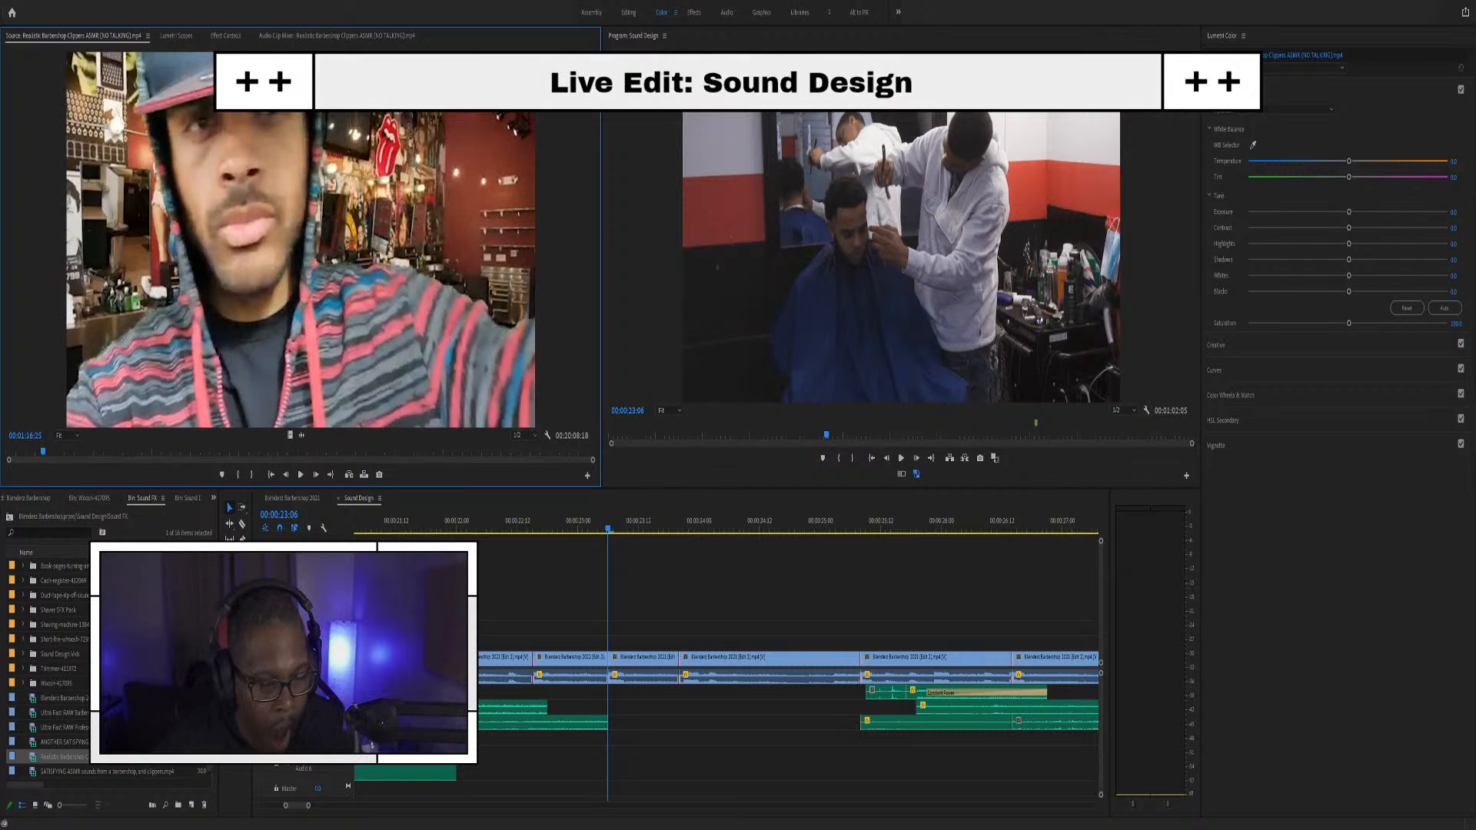
double_click(64, 727)
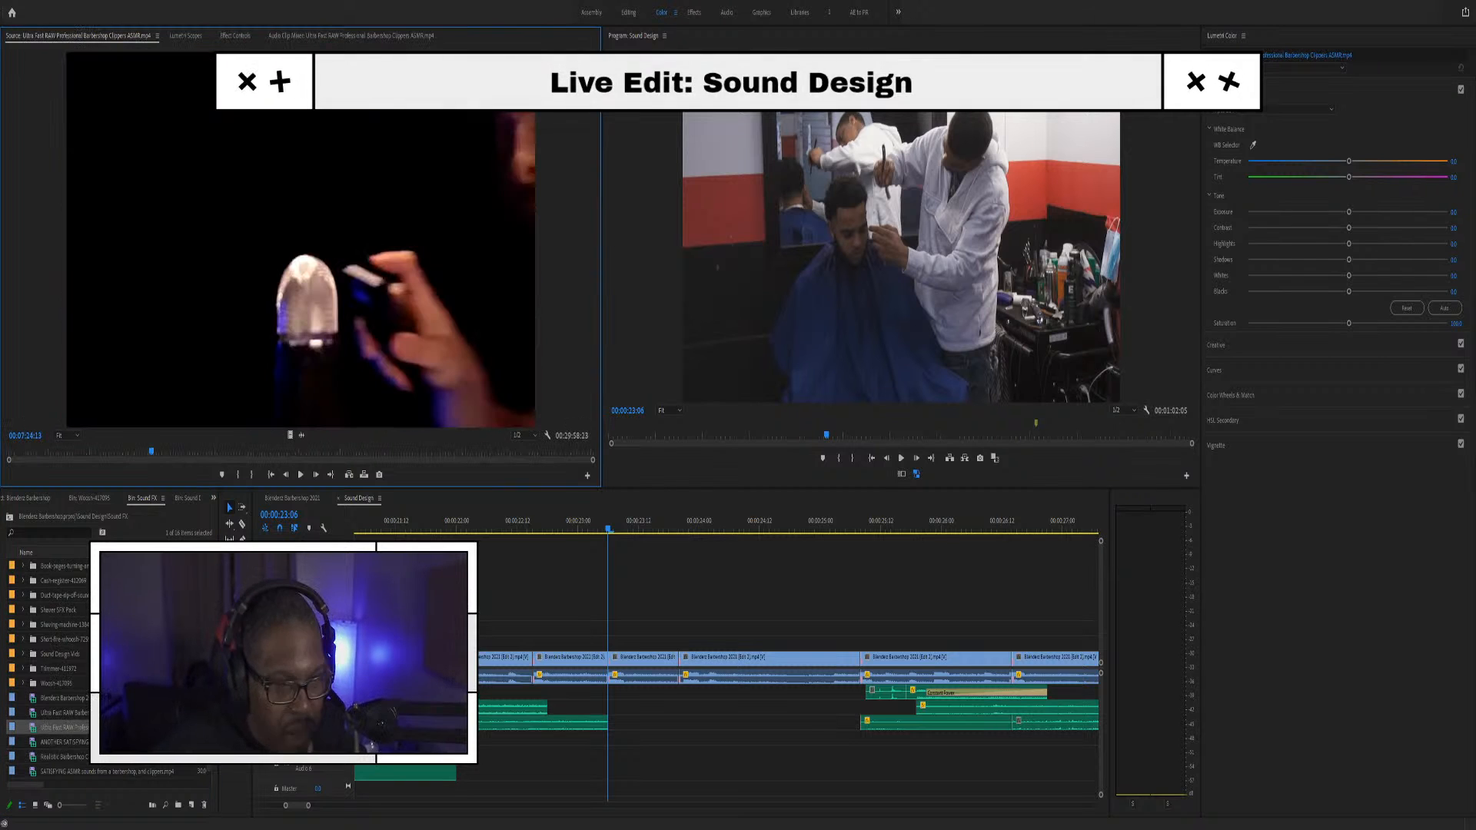
drag(153, 452, 536, 446)
Audition the Ultra Fast RAW Barbershop Sounds ASMR video and mark a section of about 35 seconds ending at about 00:21:16:06
double_click(77, 713)
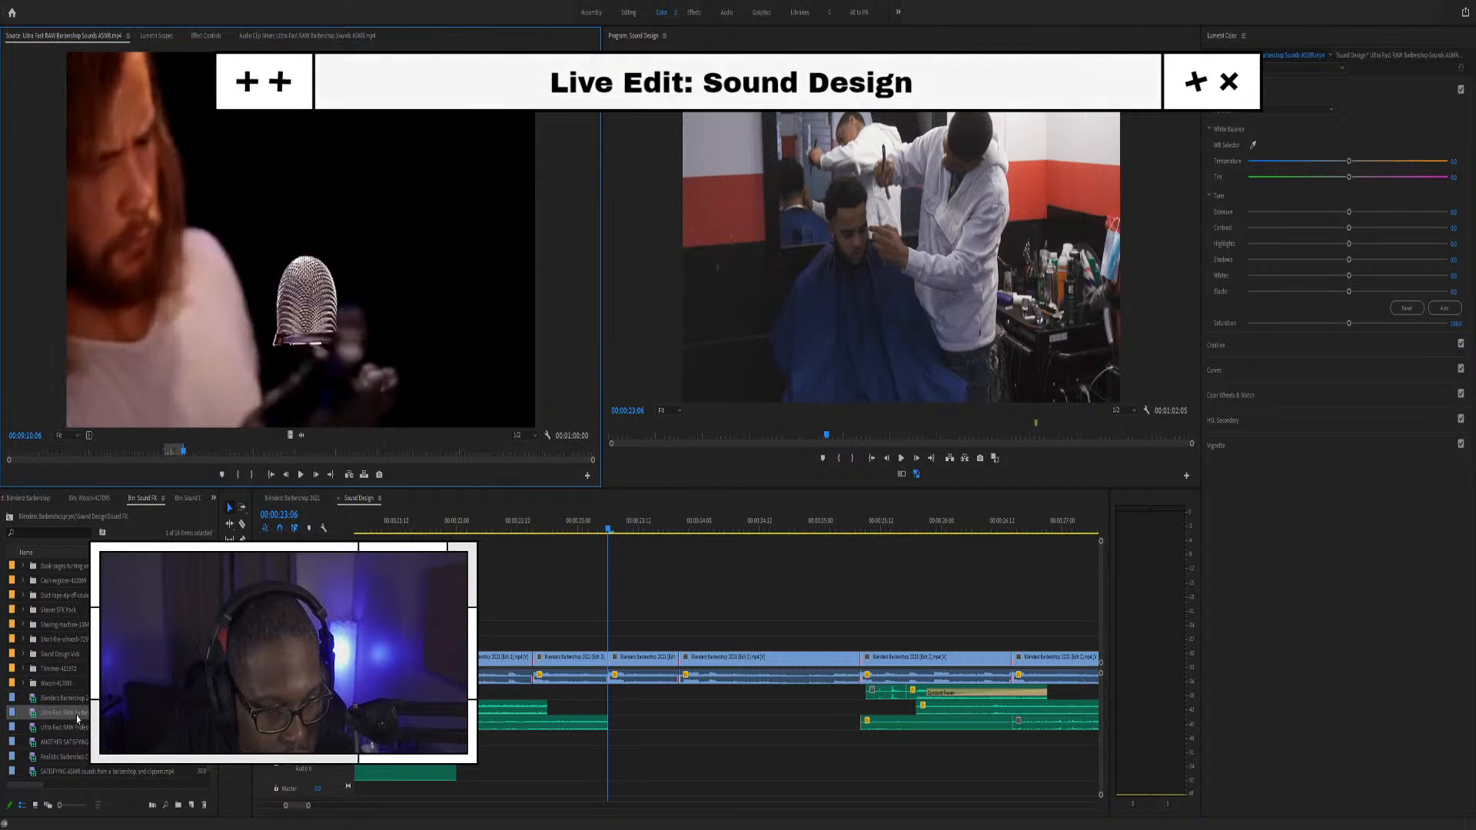
drag(215, 454, 410, 429)
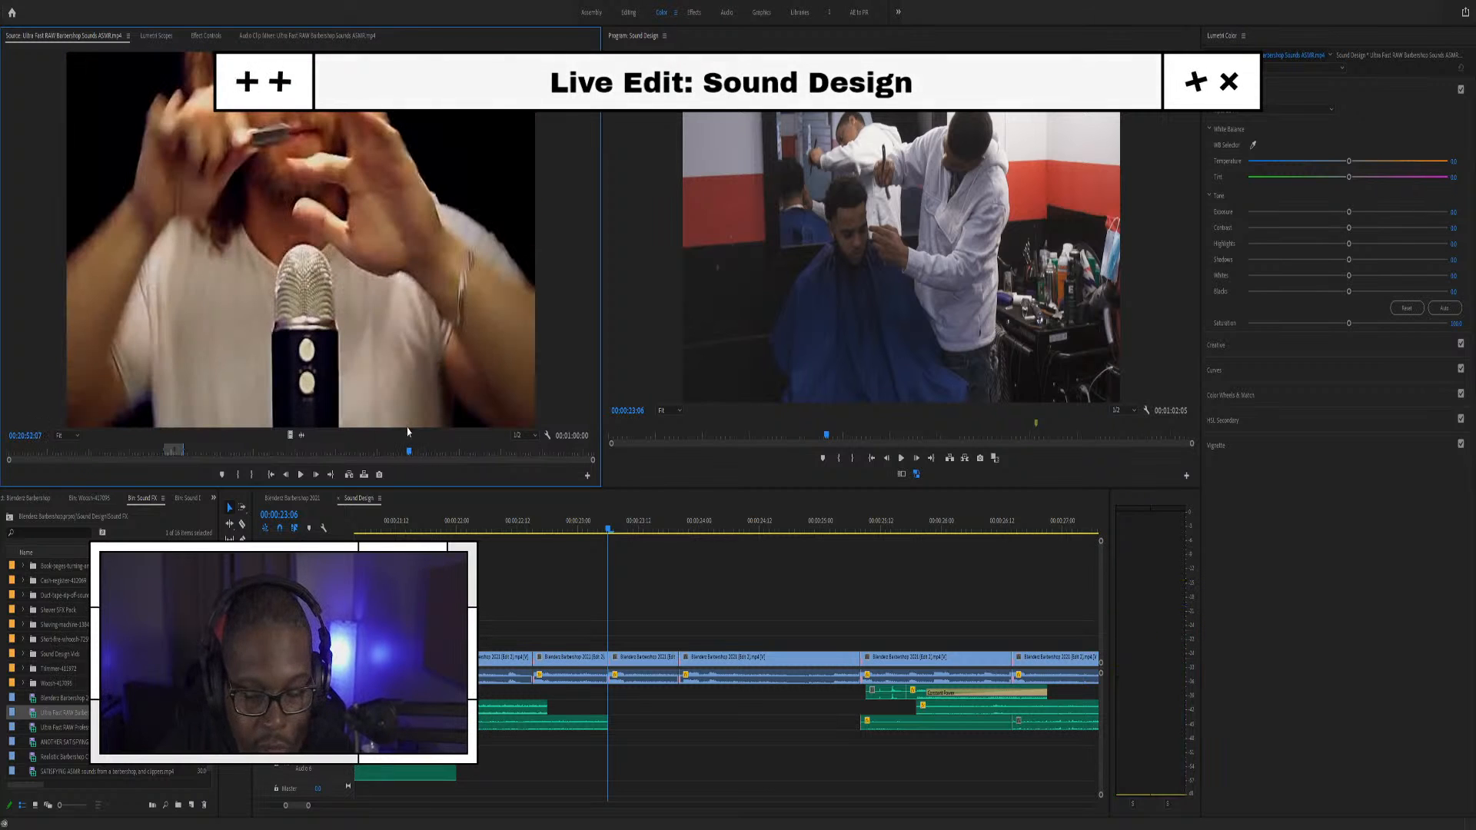
key(space)
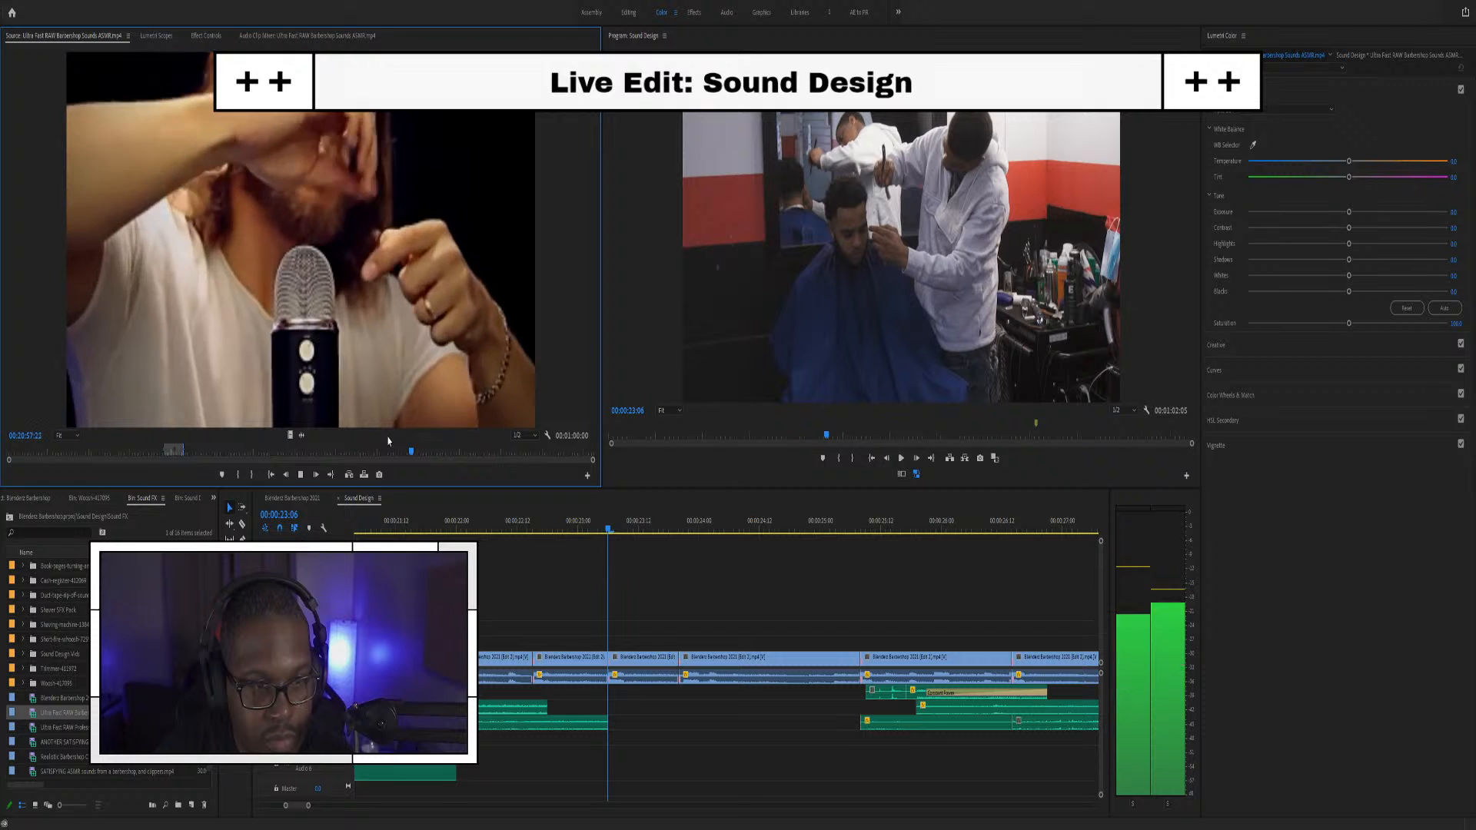
mouse_move(404, 452)
mouse_down()
mouse_move(383, 454)
mouse_move(419, 460)
mouse_up()
key(i)
key(o)
drag(303, 435, 584, 769)
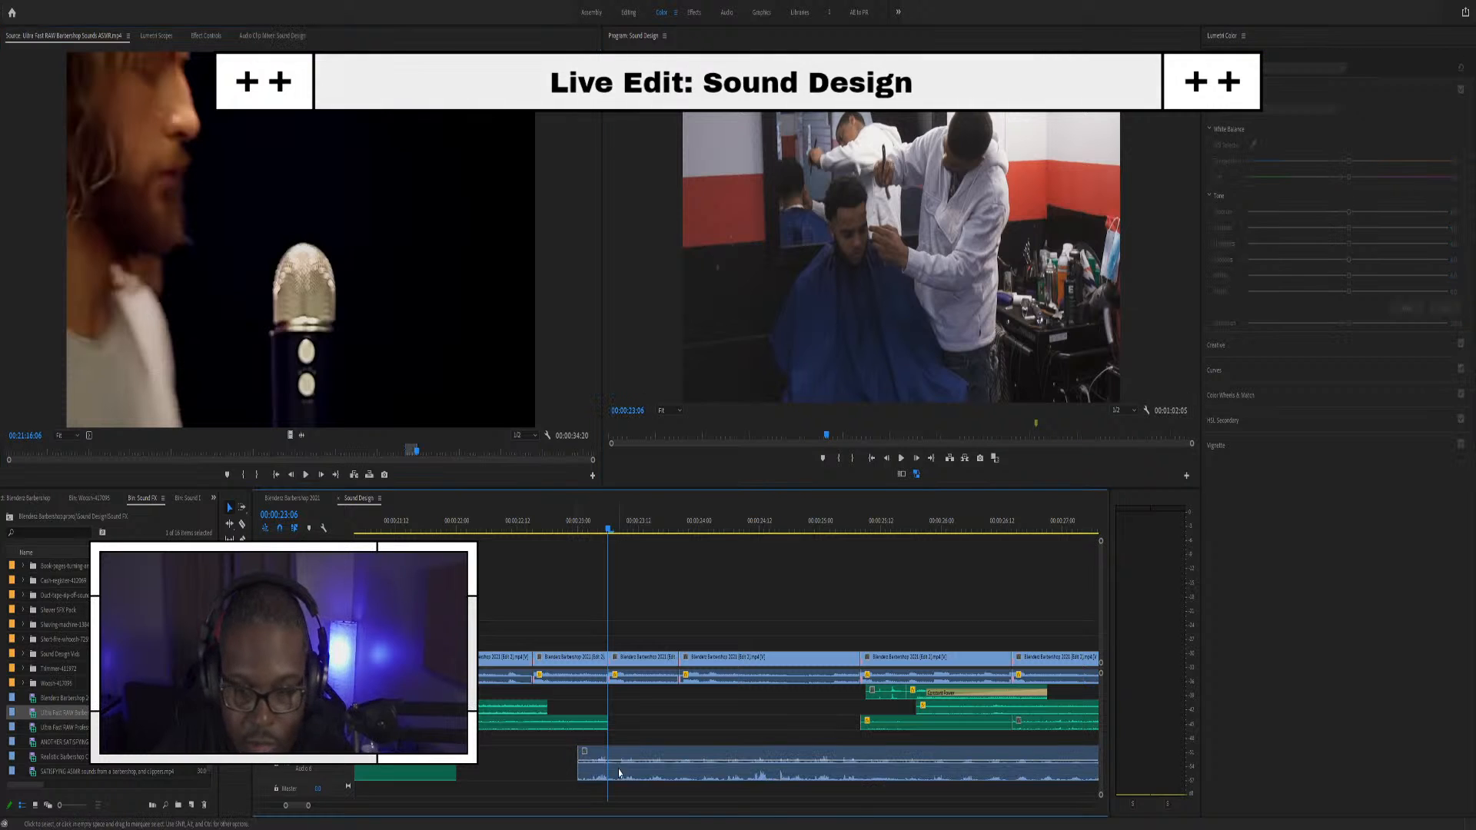
scroll(679, 796, down, 5)
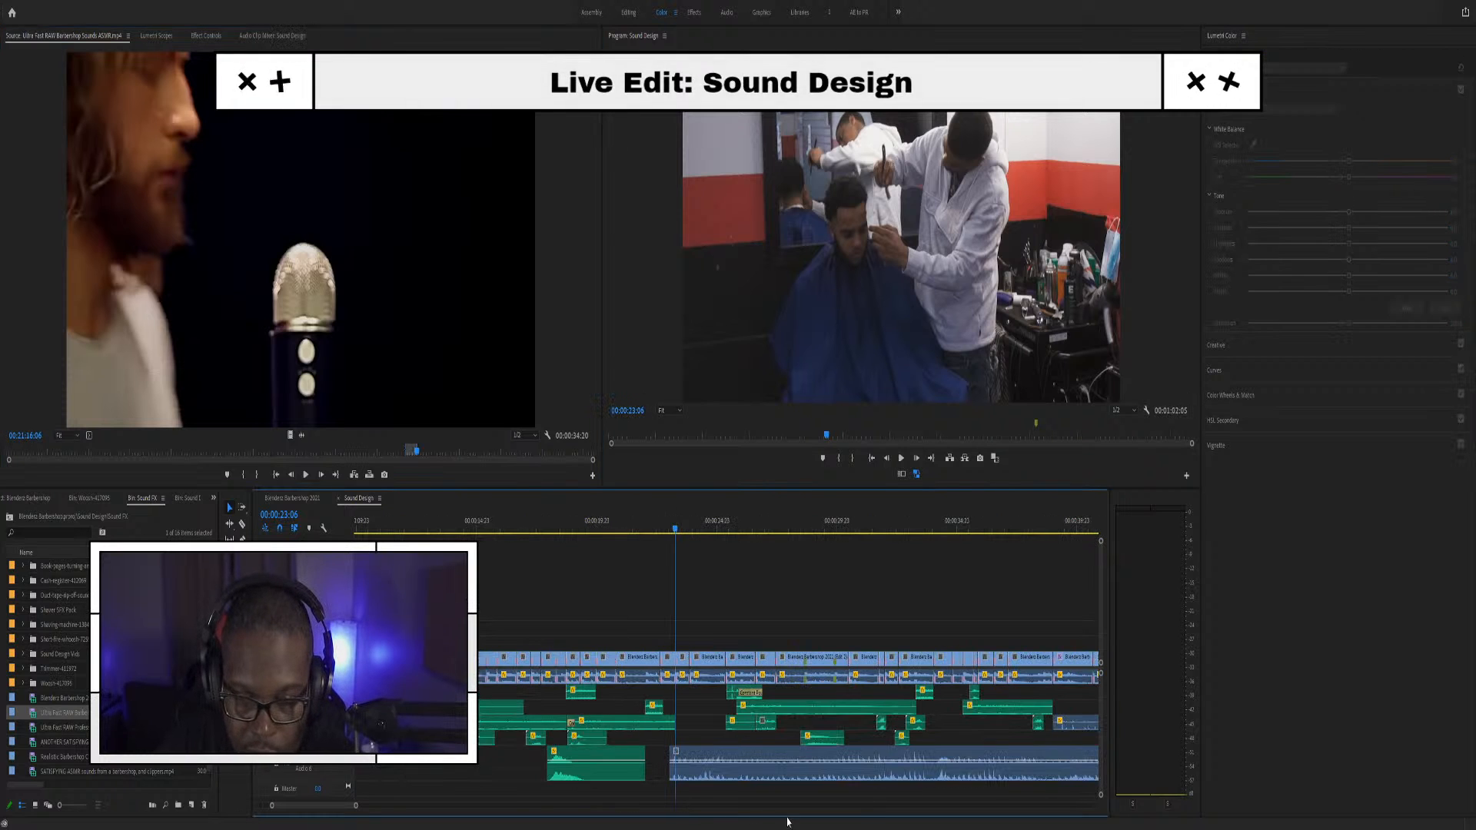
scroll(802, 765, down, 3)
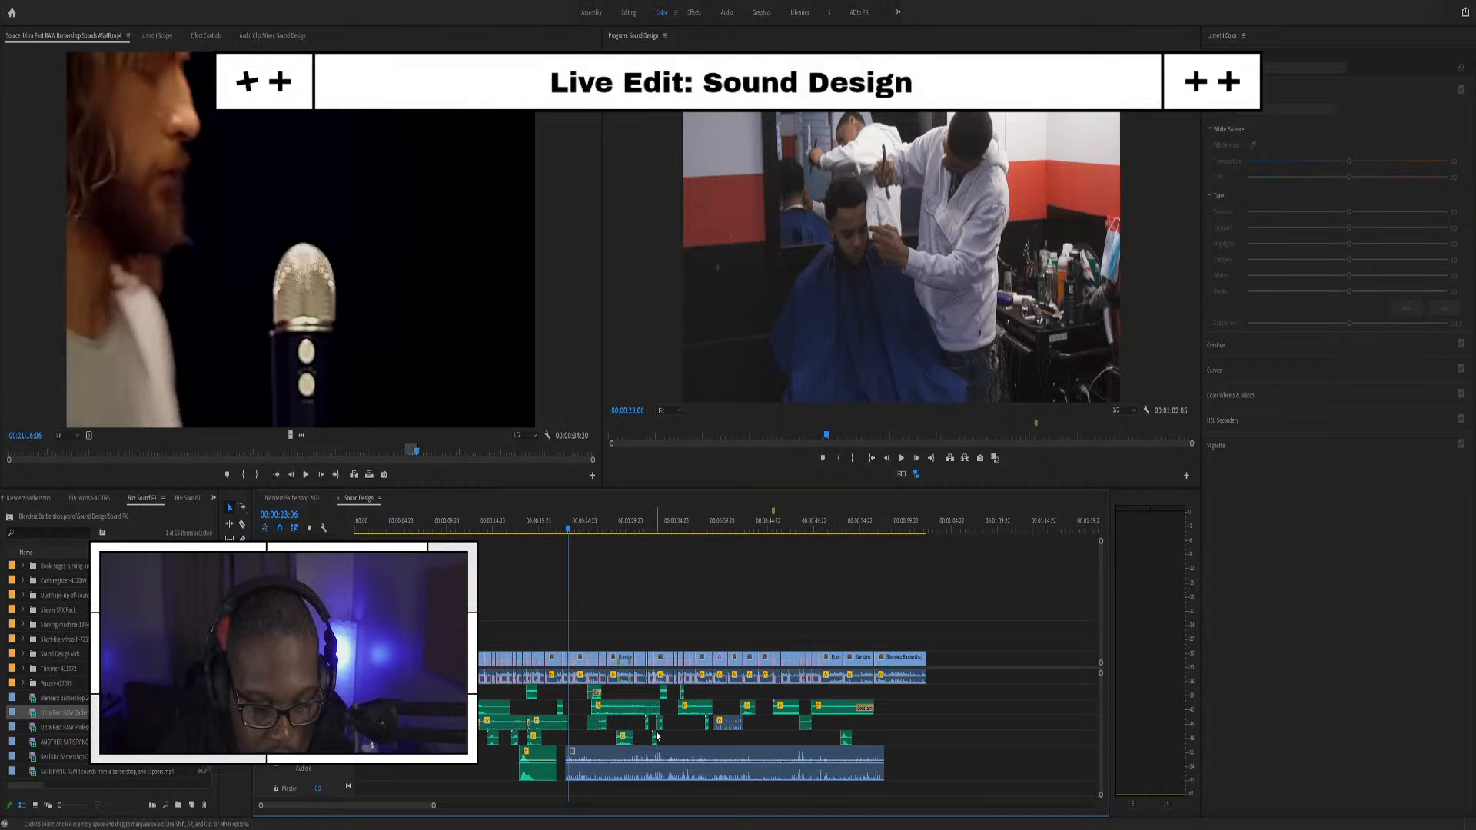
key(ctrl+z)
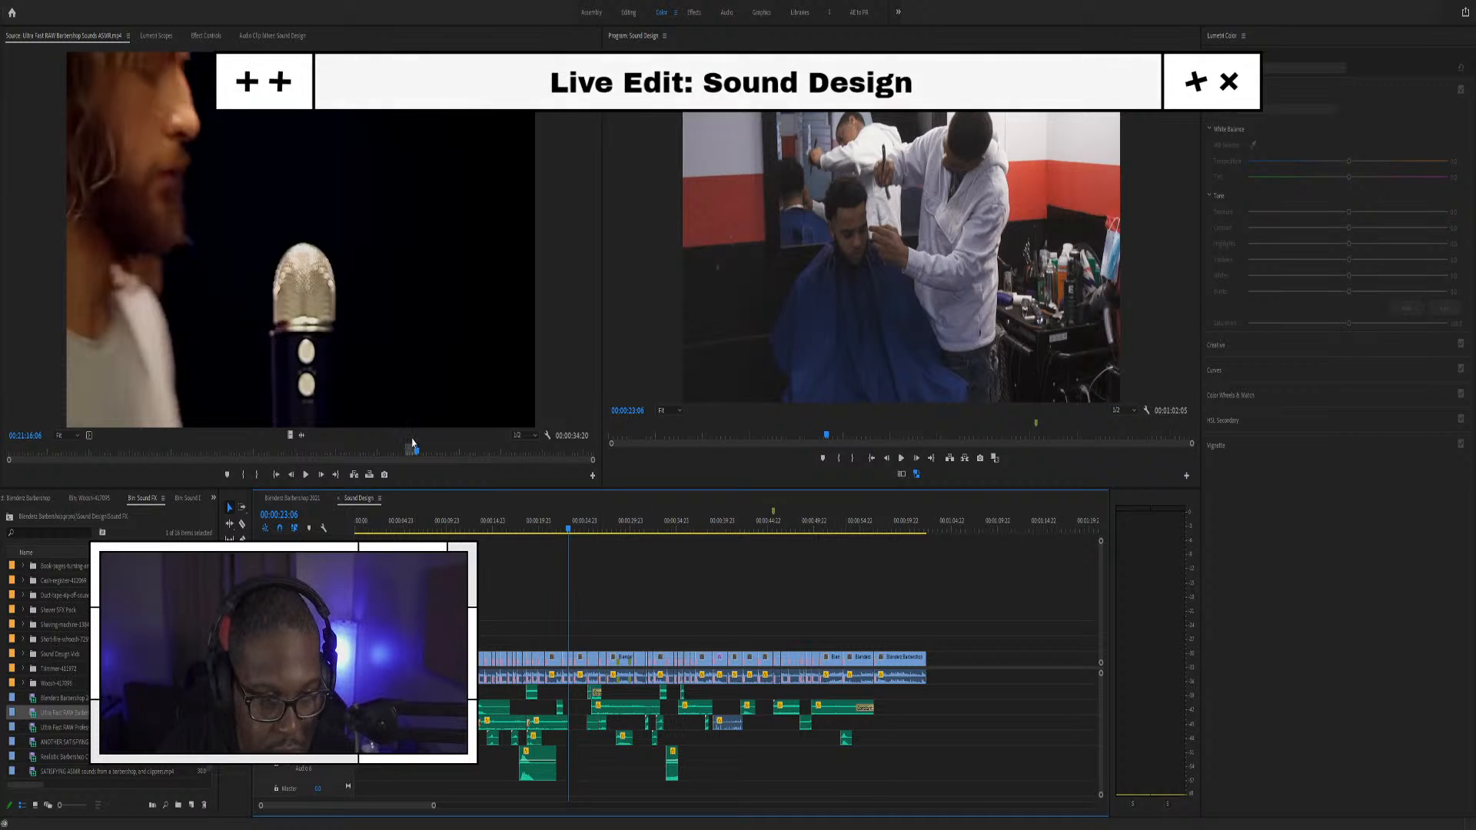
Add only the marked section's audio to the free end of the lowest audio track and enlarge the timeline area below it
click(301, 434)
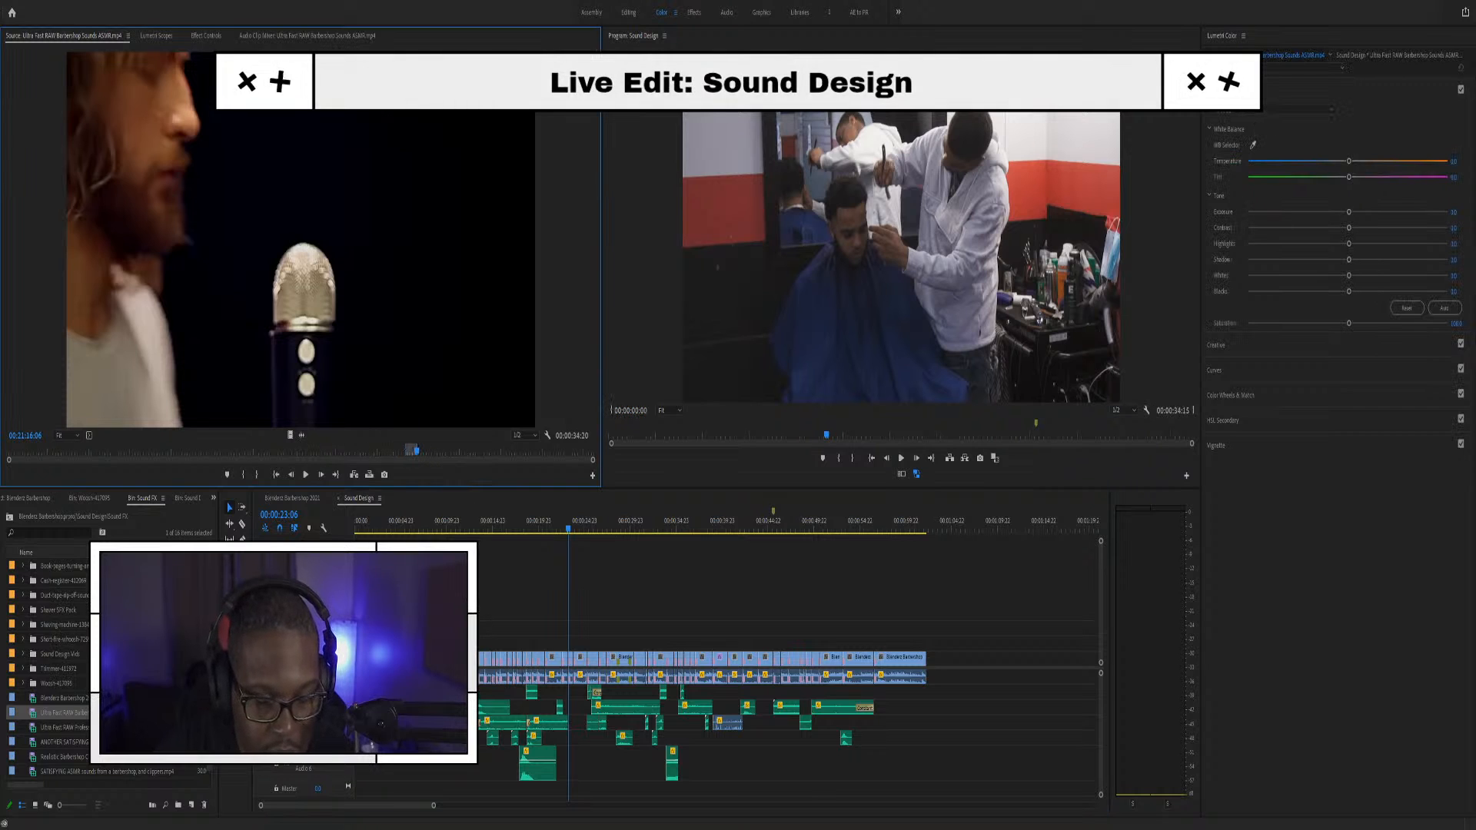
drag(622, 793, 717, 774)
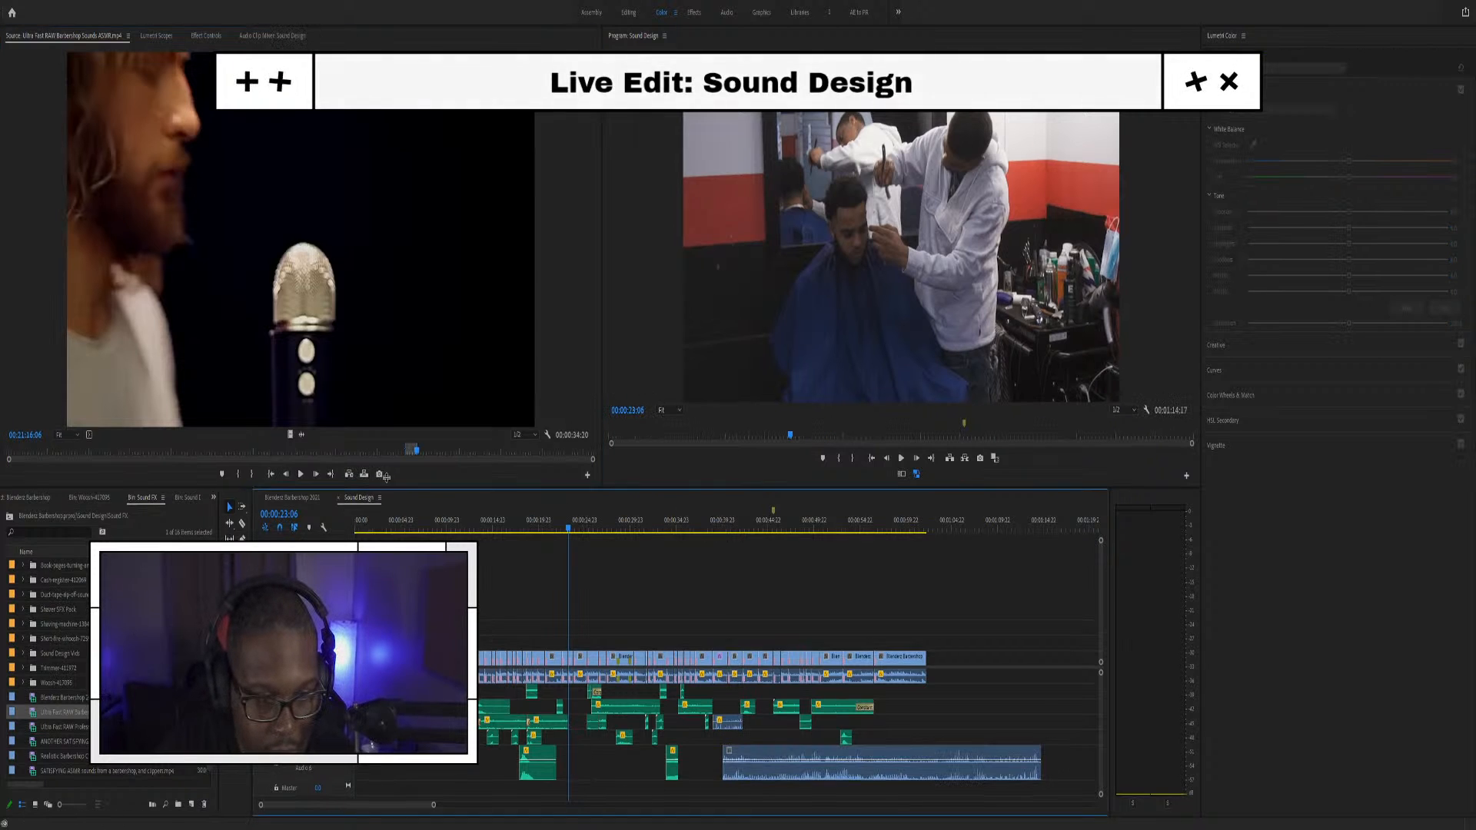
drag(384, 488, 383, 475)
click(403, 399)
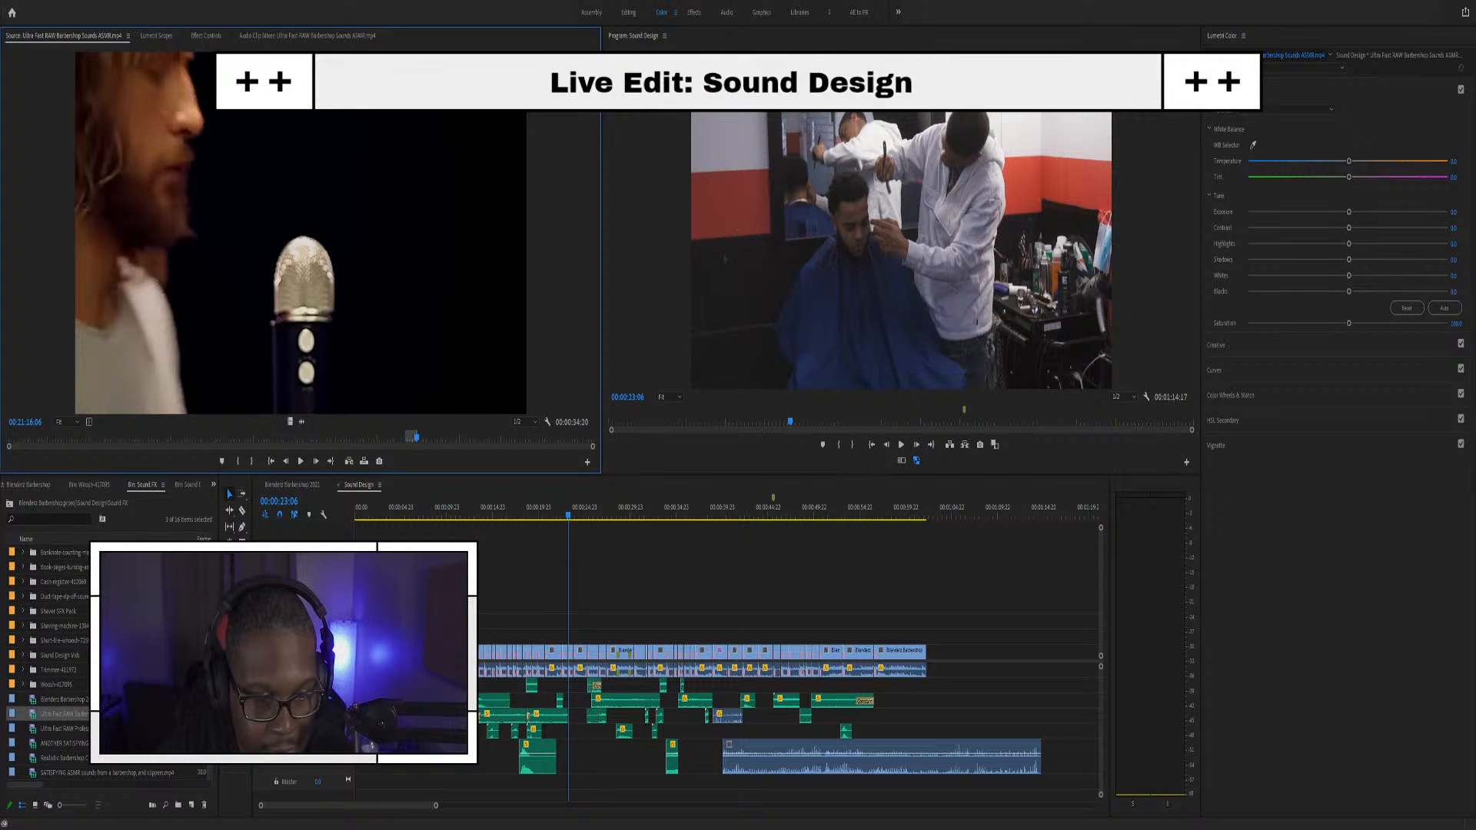
drag(307, 661, 307, 576)
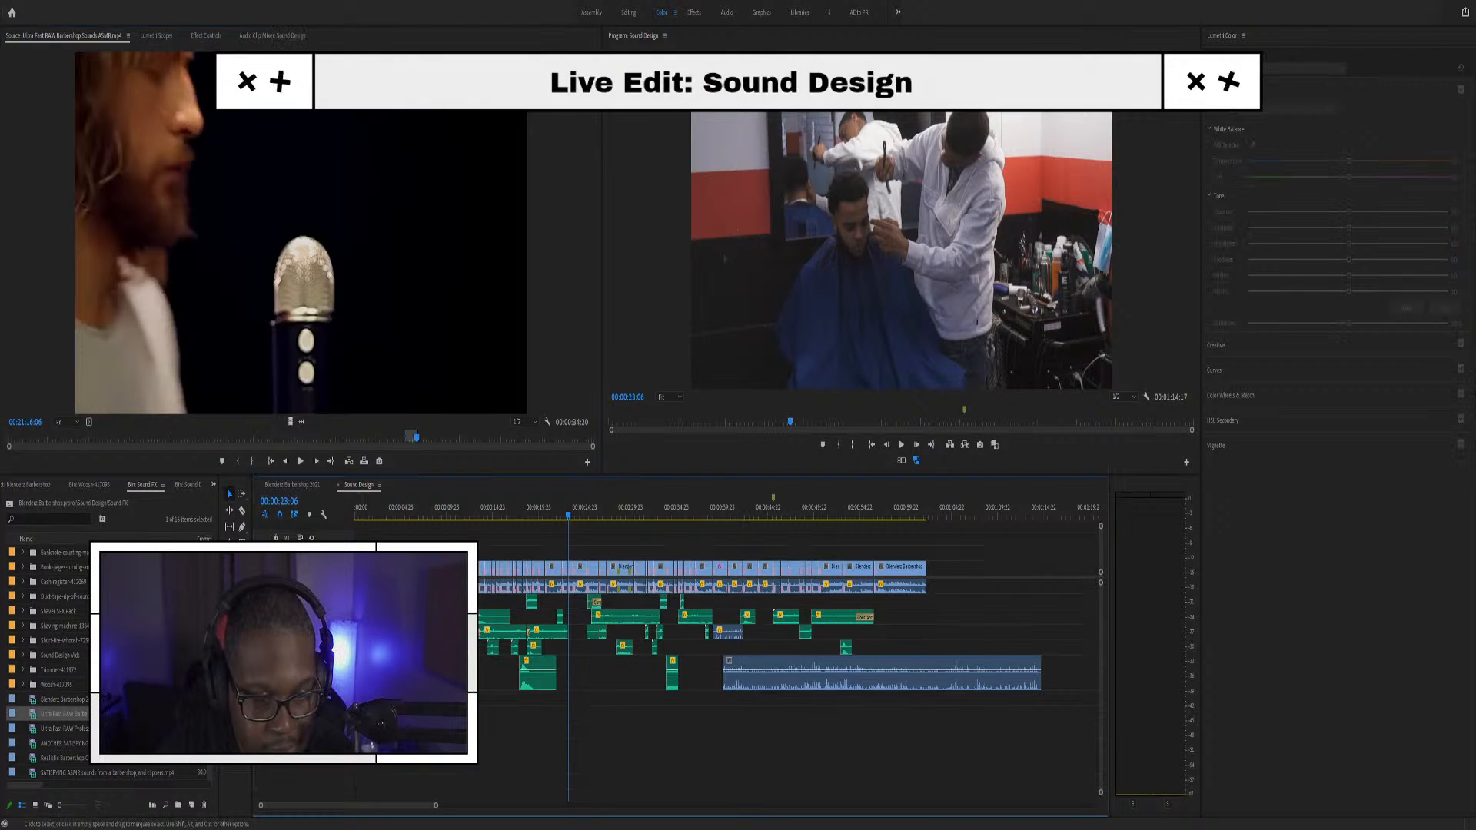
Move the new barbershop audio clip onto an empty track below the others and align its start with the playhead at 00:00:23:06
click(743, 677)
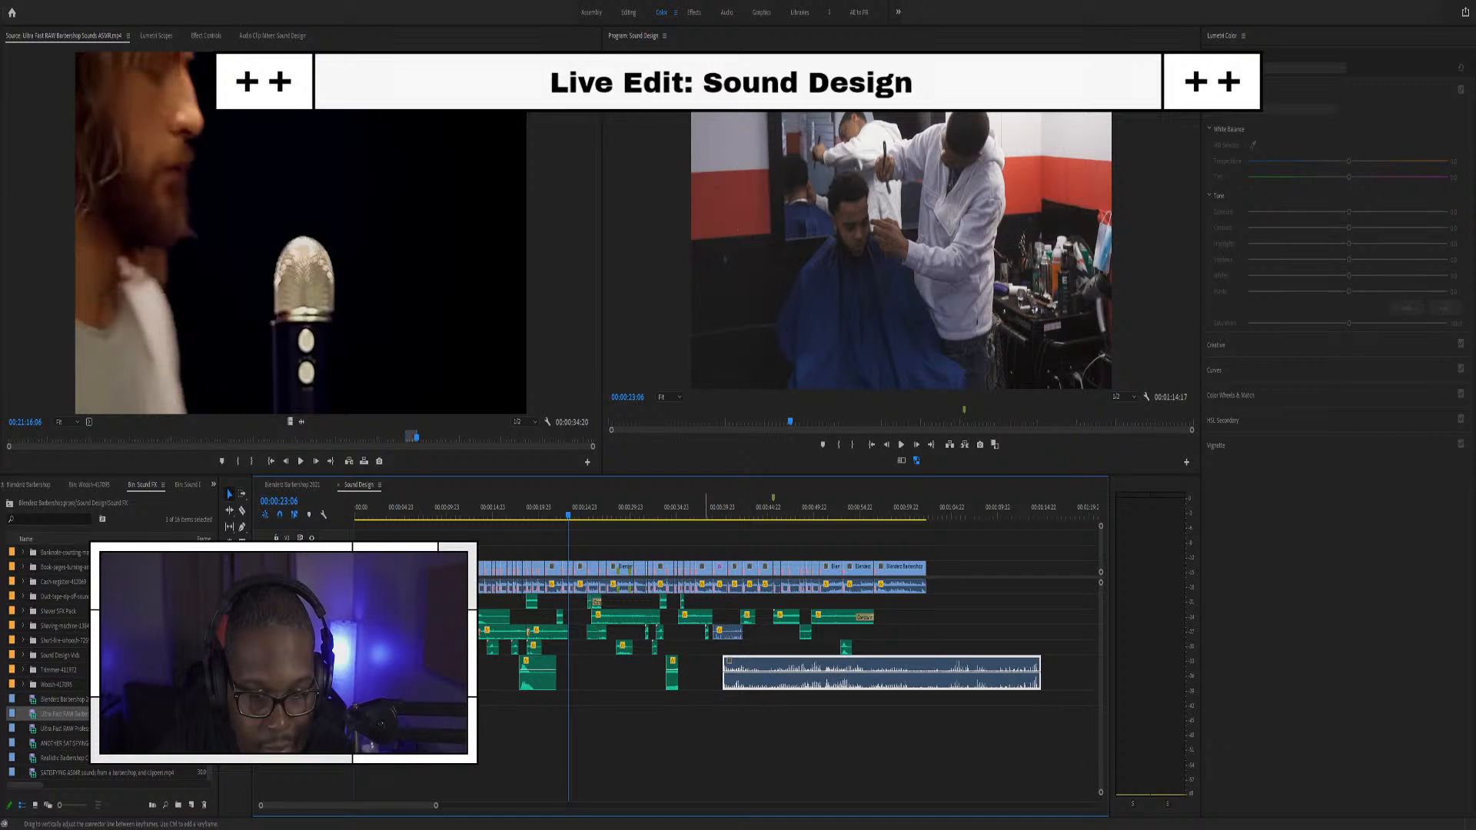
drag(790, 663, 665, 718)
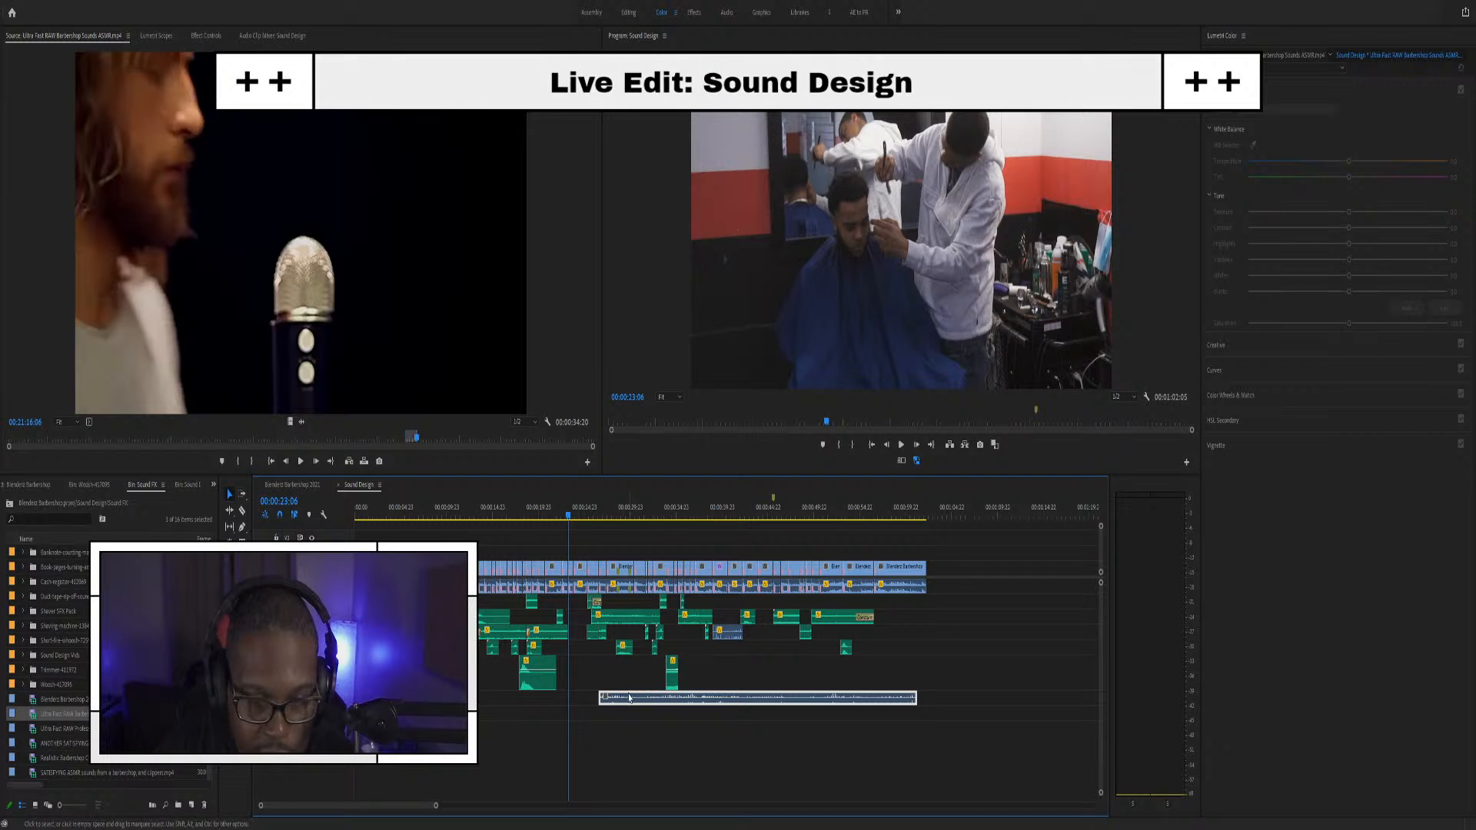
scroll(632, 698, up, 5)
scroll(646, 690, down, 1)
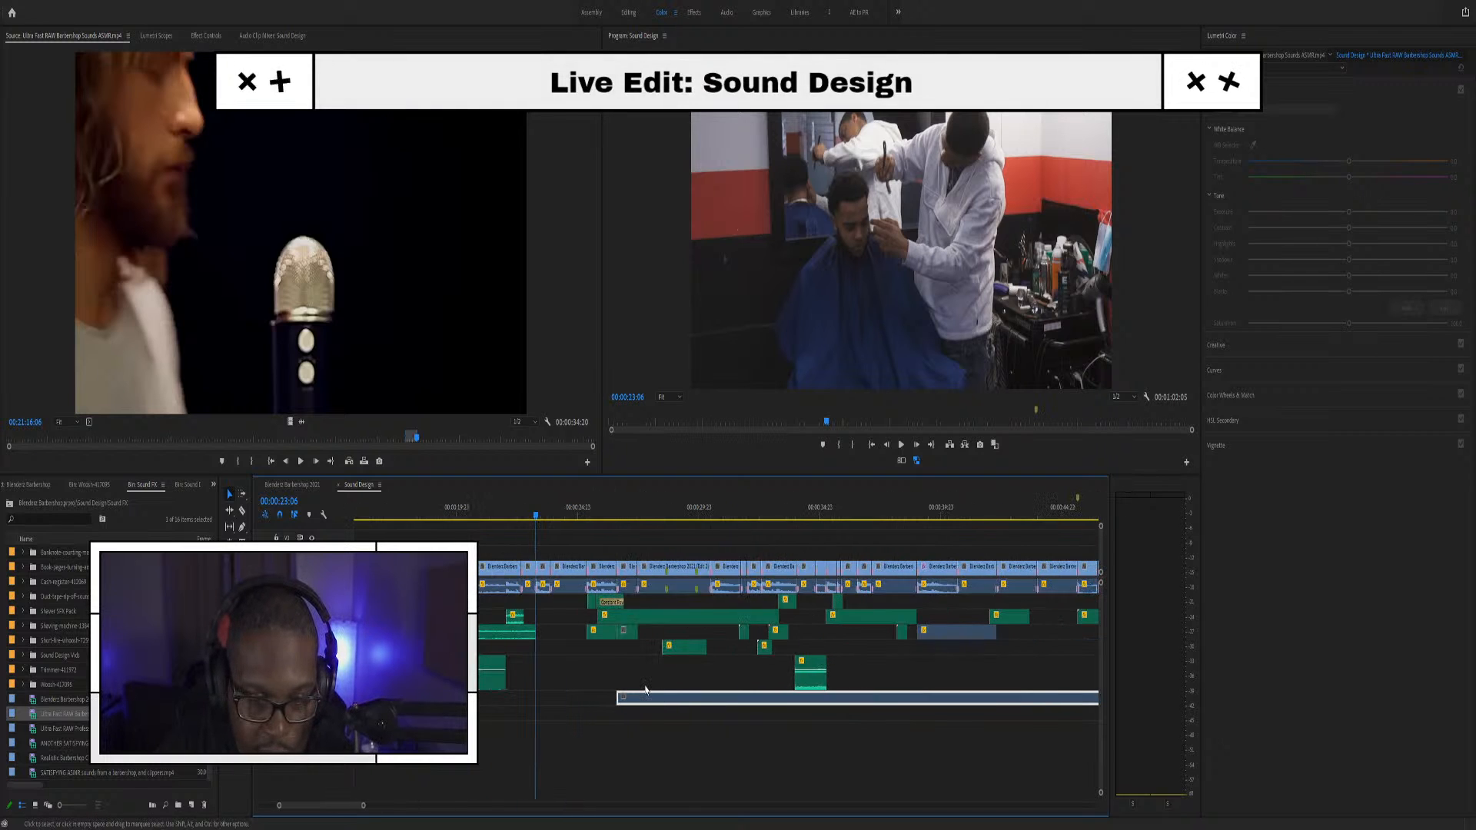
drag(645, 697, 645, 700)
drag(553, 474, 542, 448)
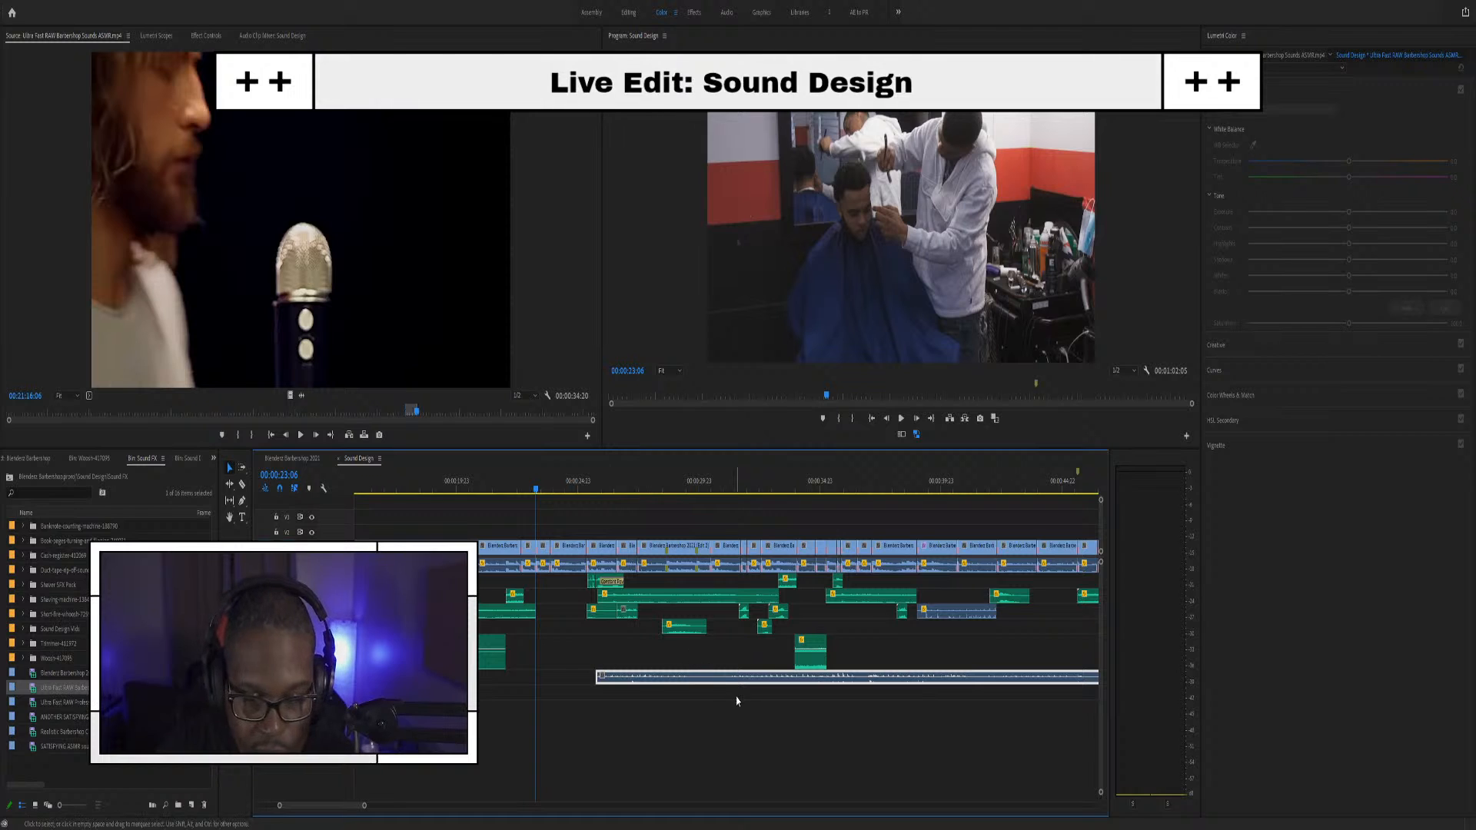
drag(624, 684, 568, 682)
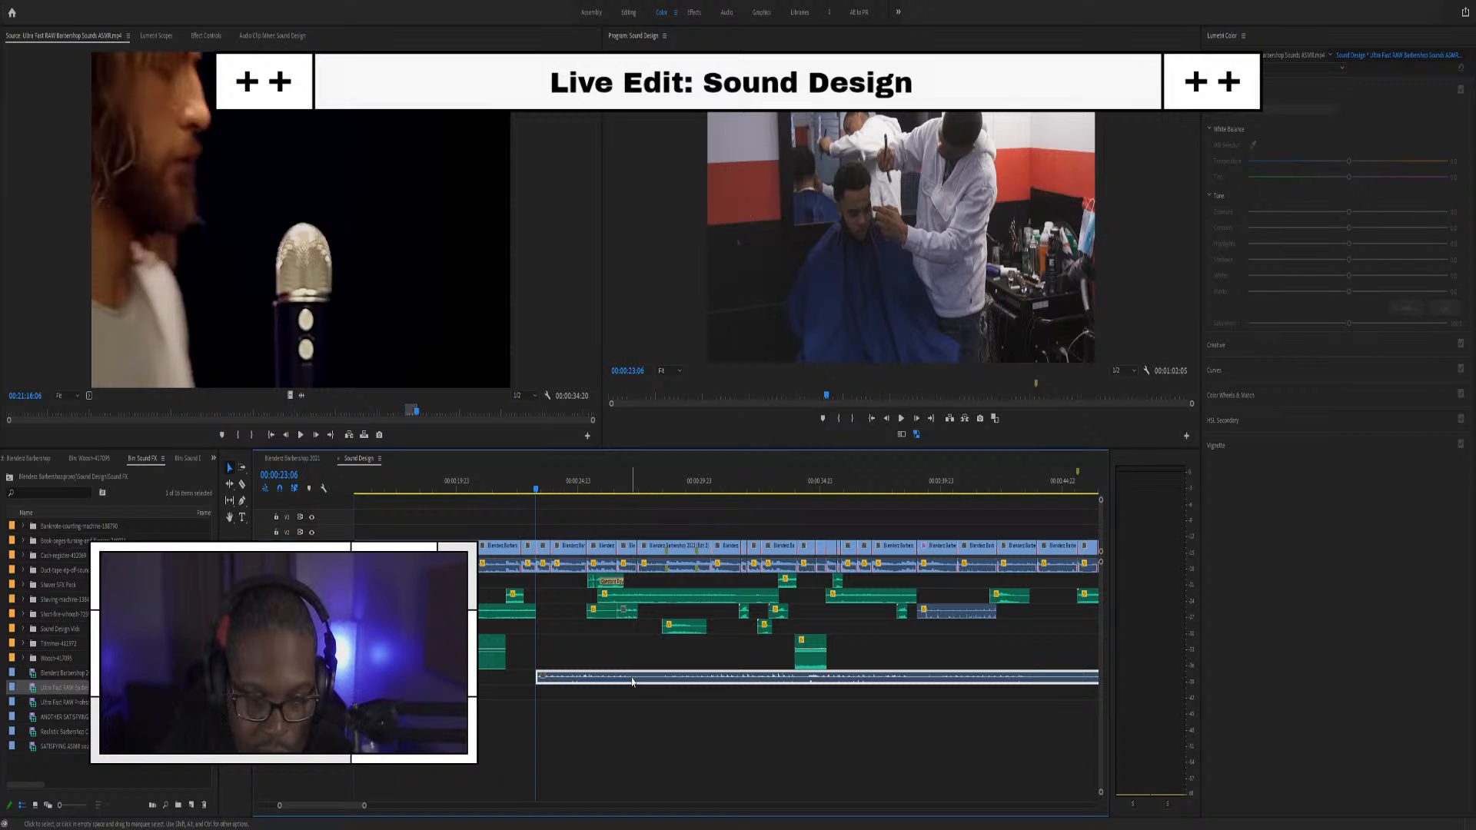
Cut the new barbershop audio clip at 00:00:25:20 and delete the part after the cut
key(space)
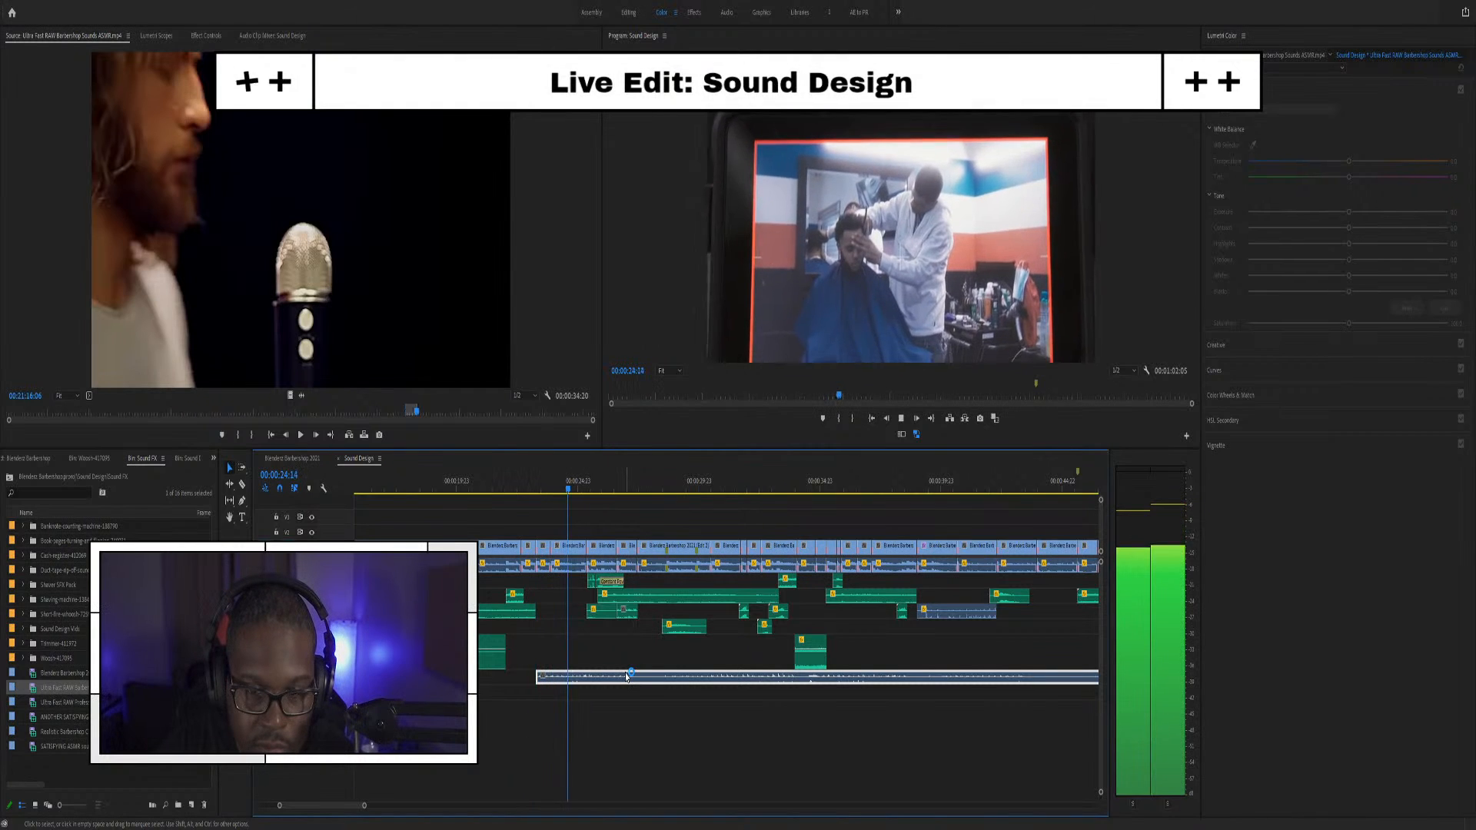
key(space)
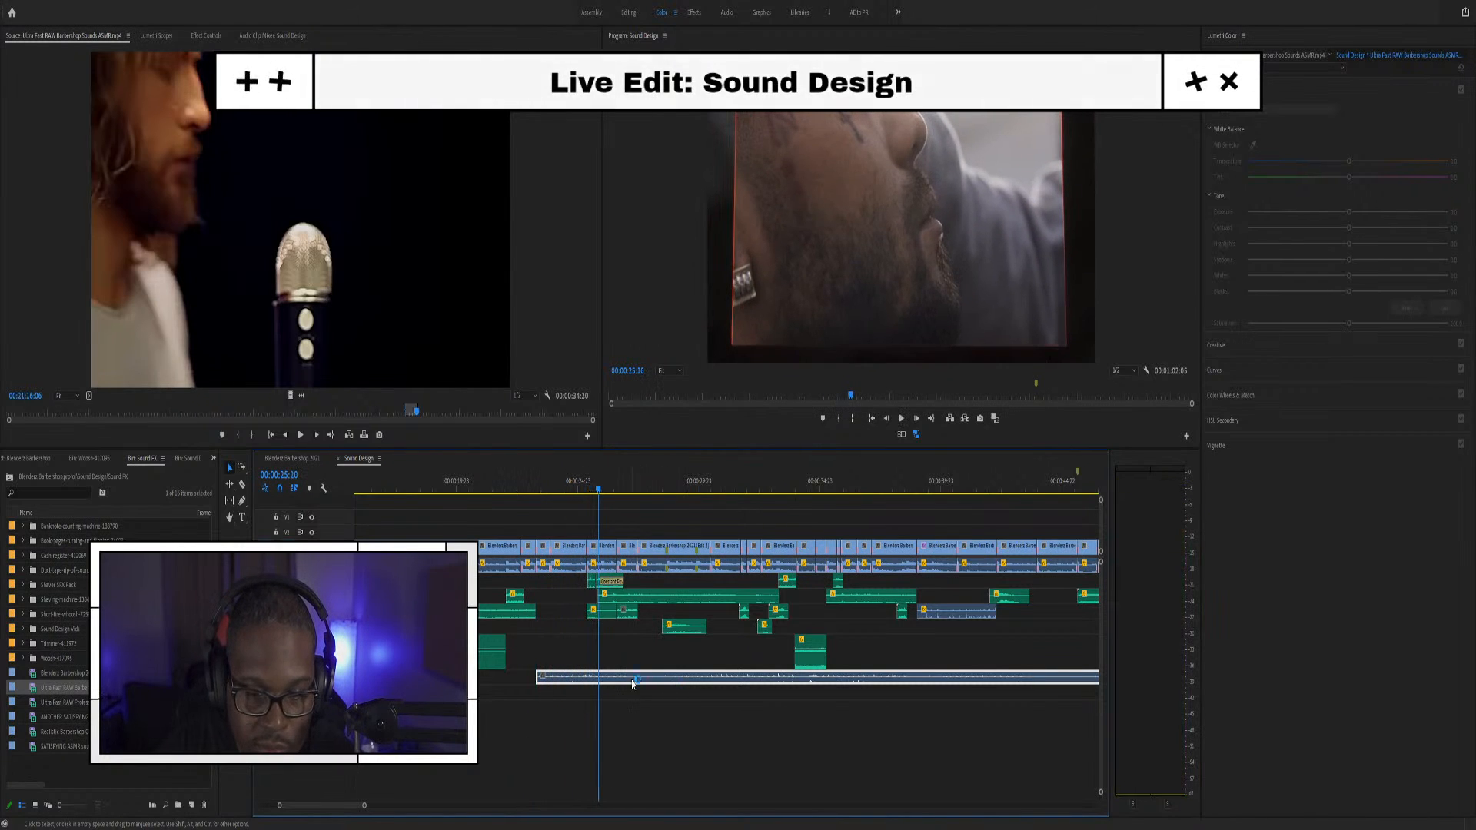
key(c)
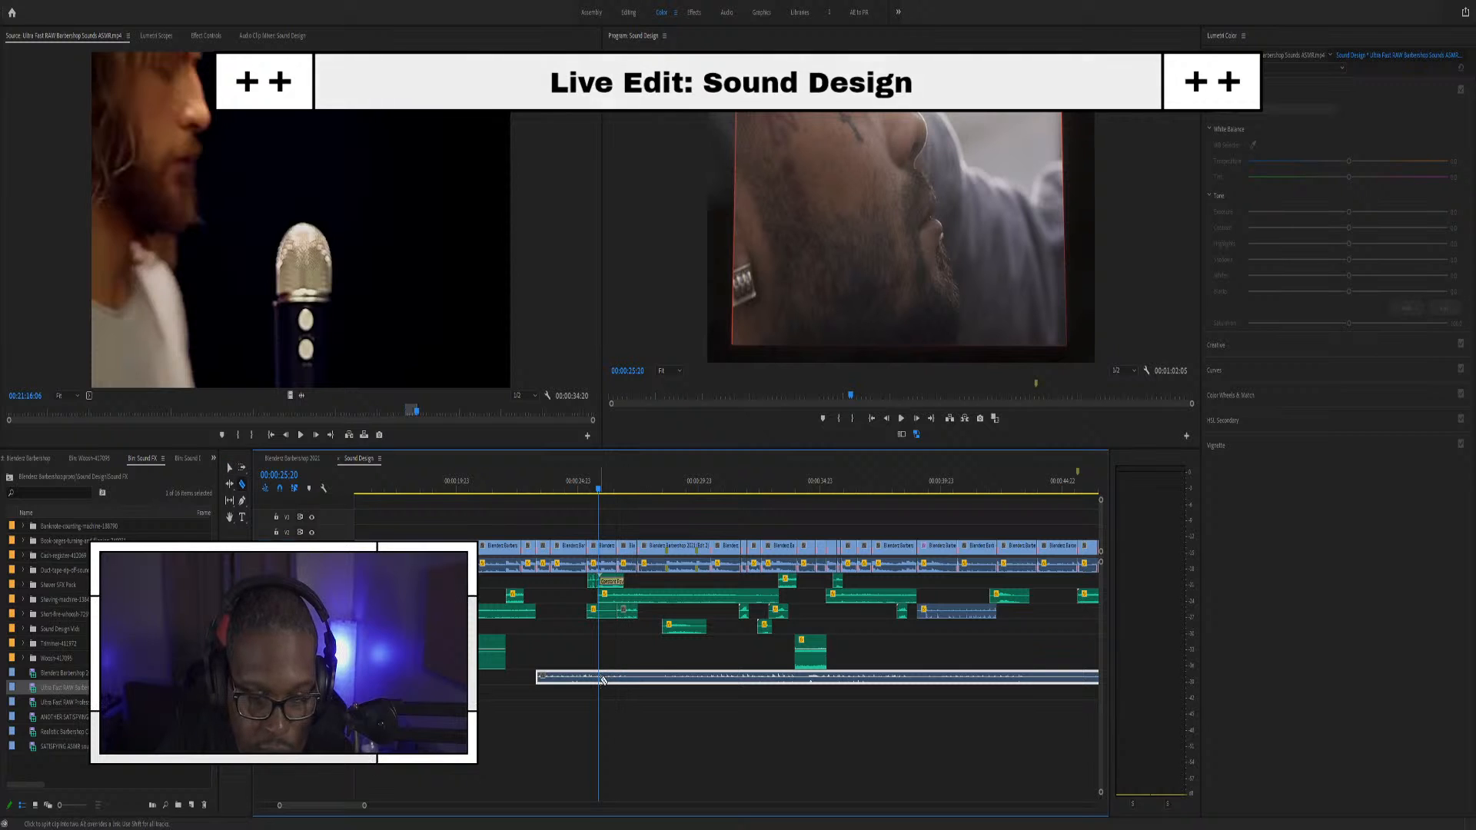
click(603, 681)
key(v)
click(626, 678)
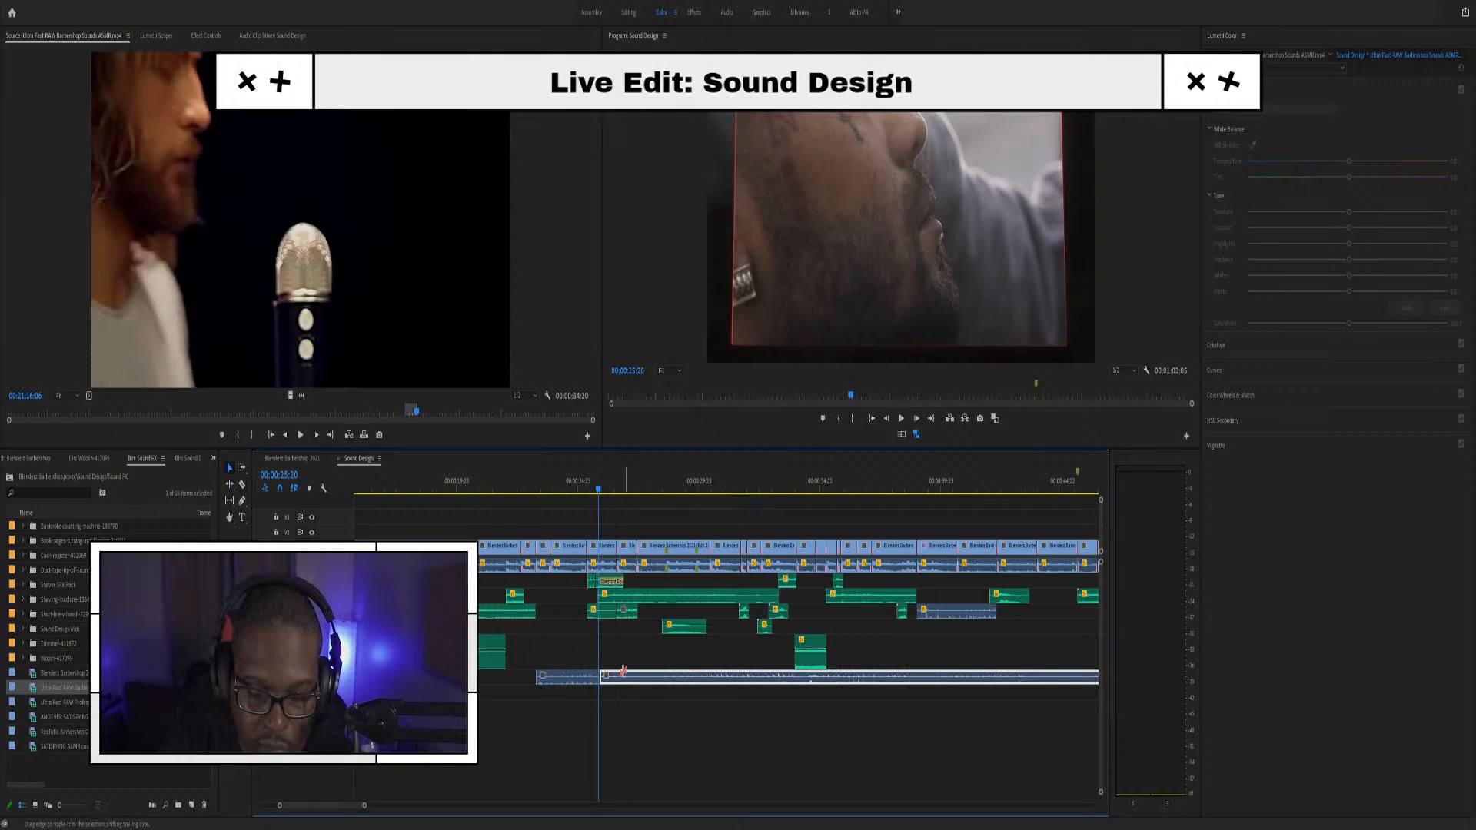
key(Delete)
scroll(562, 702, up, 4)
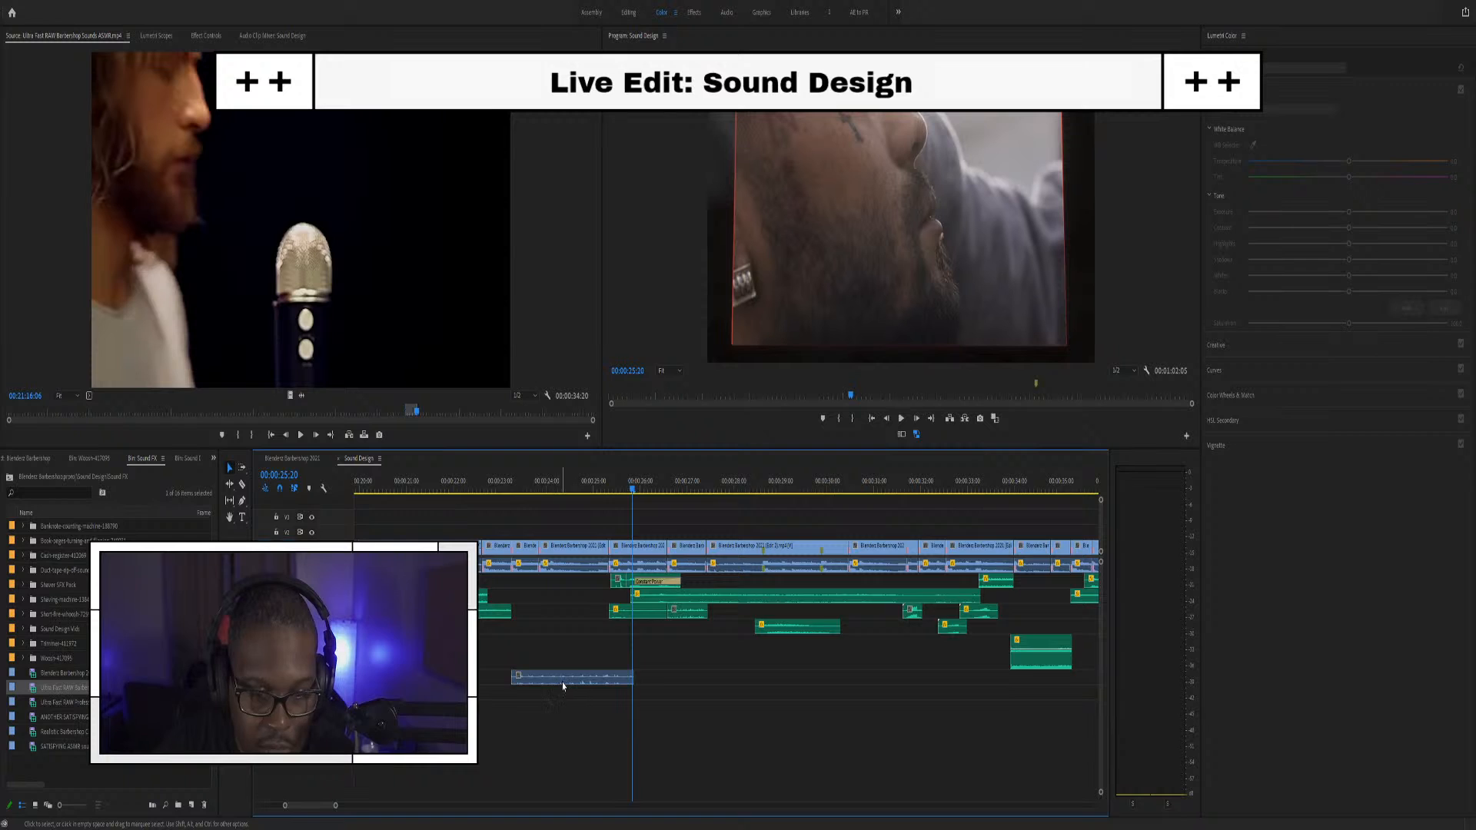
Move the trimmed barbershop clip up to the free space on the fifth audio track, slightly earlier, and play the sequence from 00:00:22:08 to check it
click(553, 677)
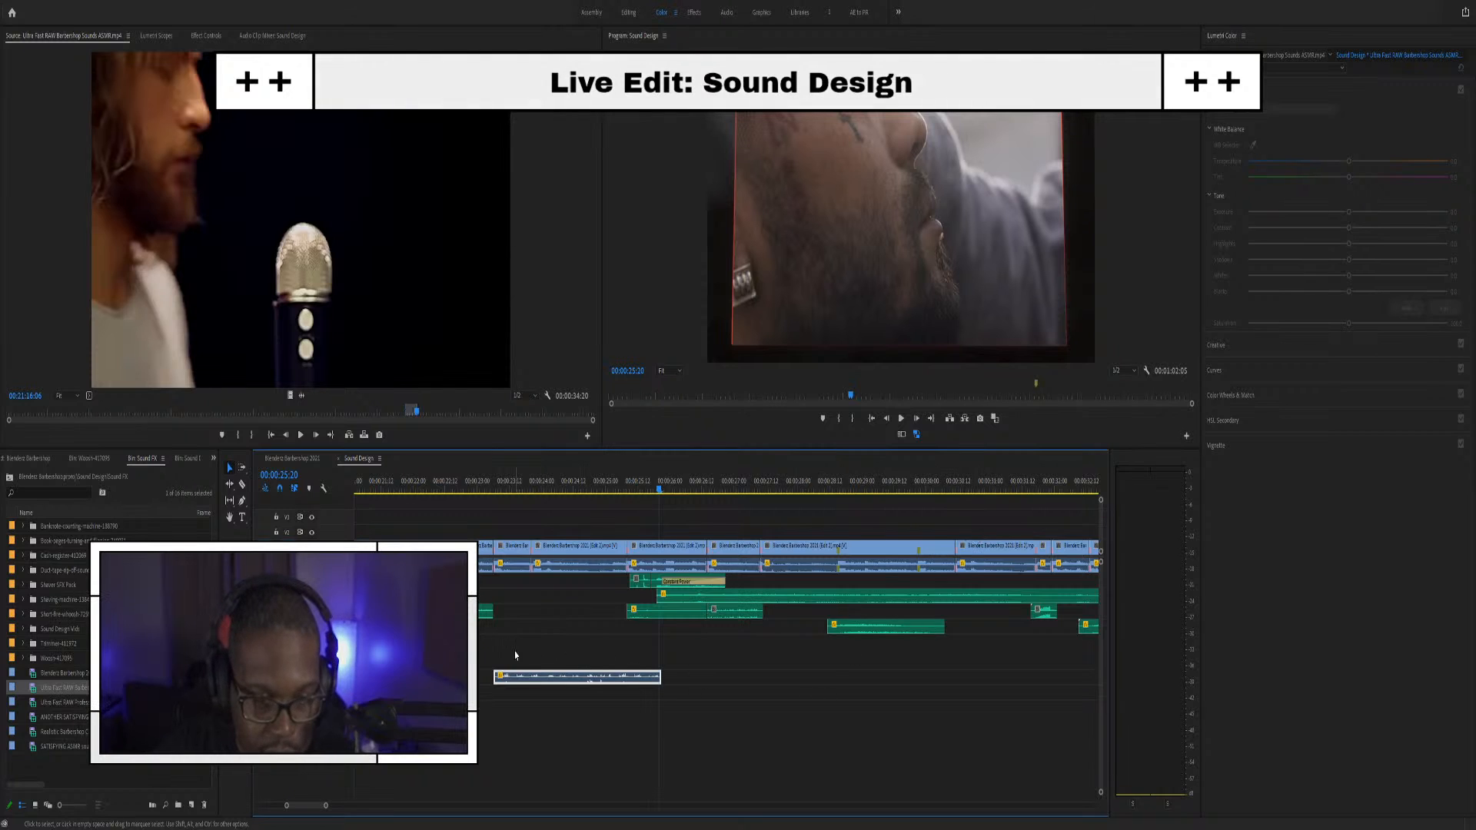
drag(506, 678, 498, 635)
click(436, 482)
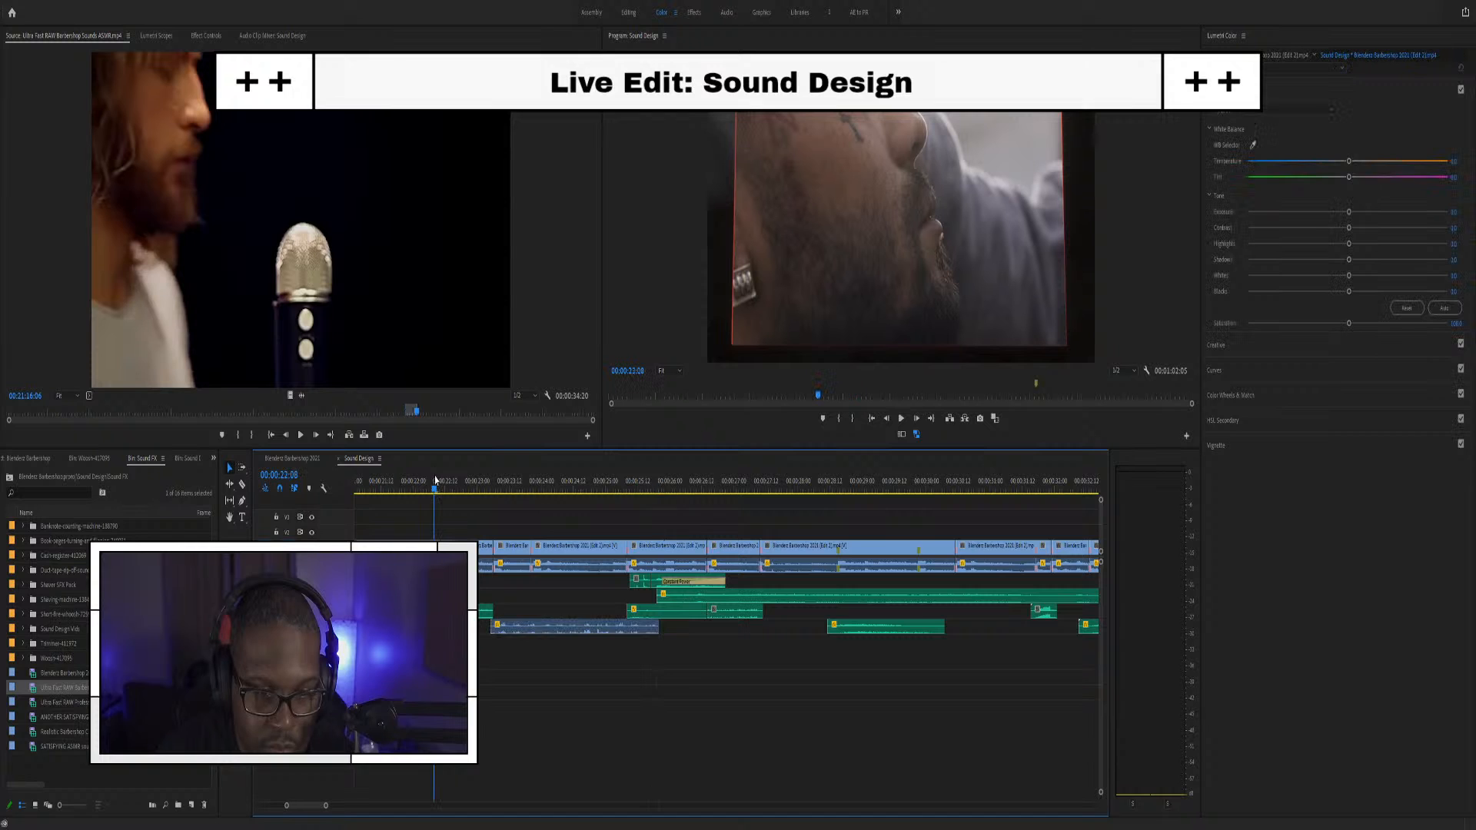
key(space)
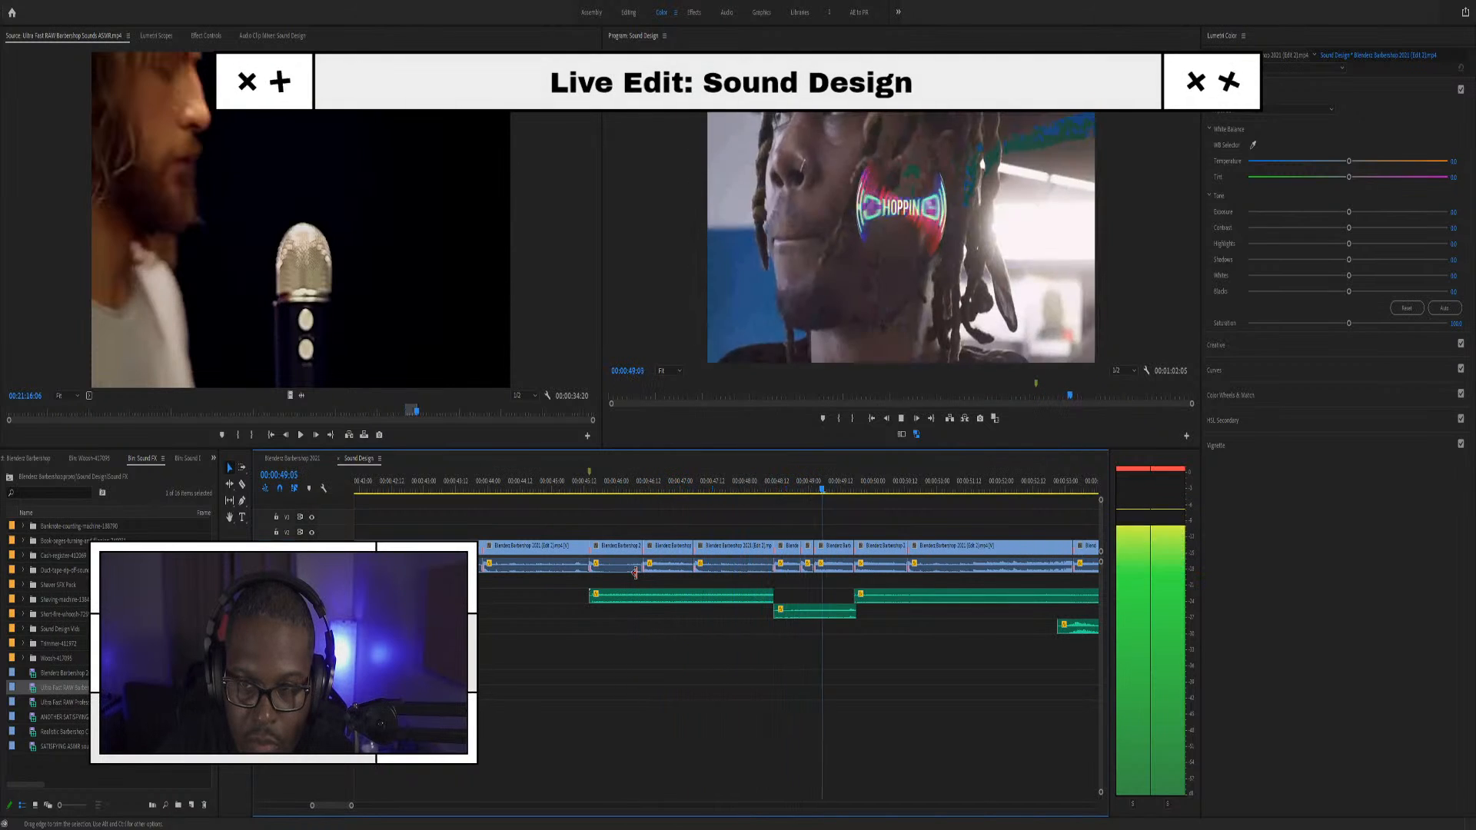
key(space)
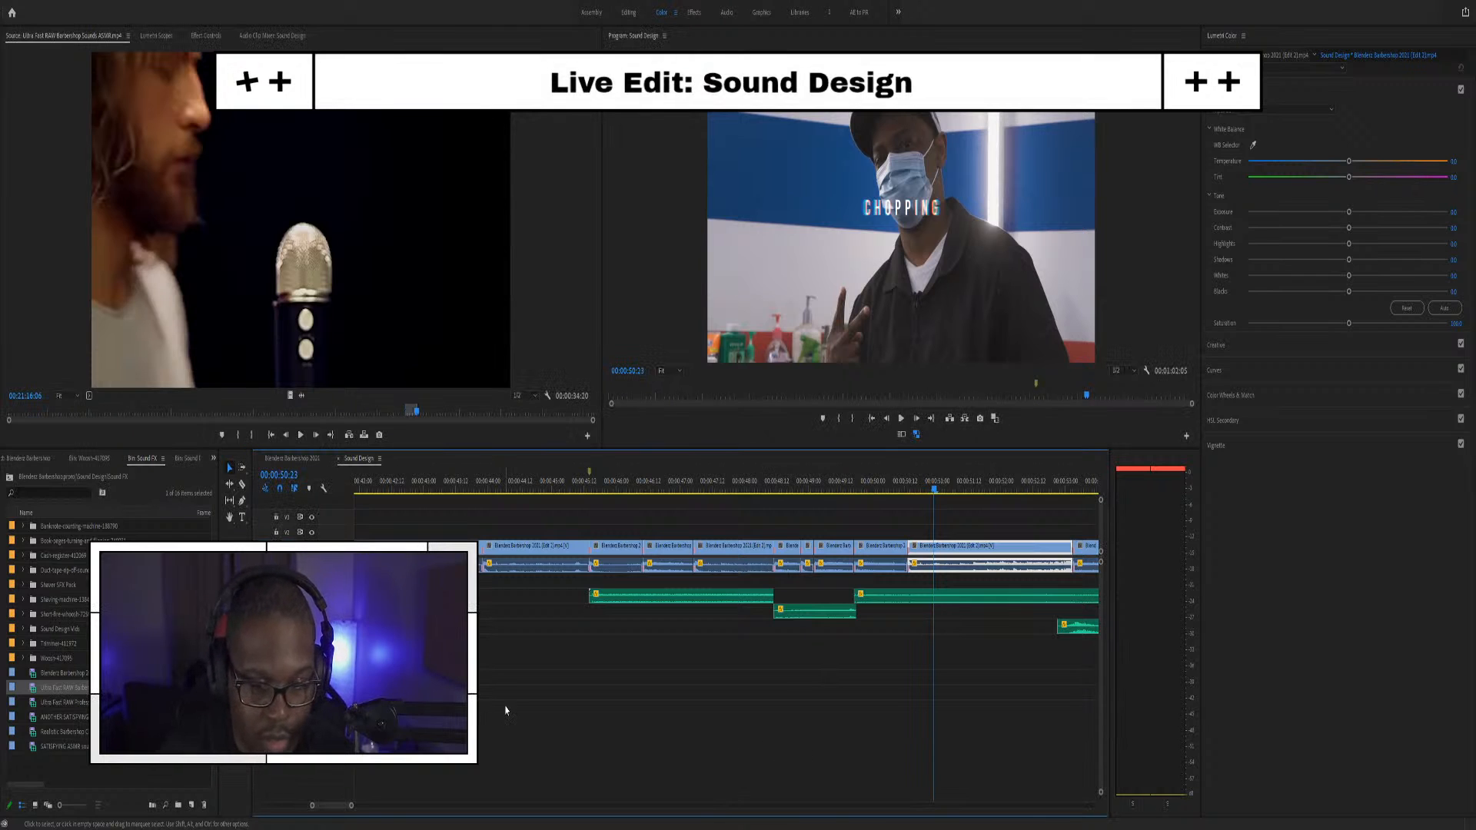
Play the sequence from the BLENDERZ title at about 00:00:11:21 through to 00:00:53:19 to review the sound effects
alt+scroll(507, 690, down, 5)
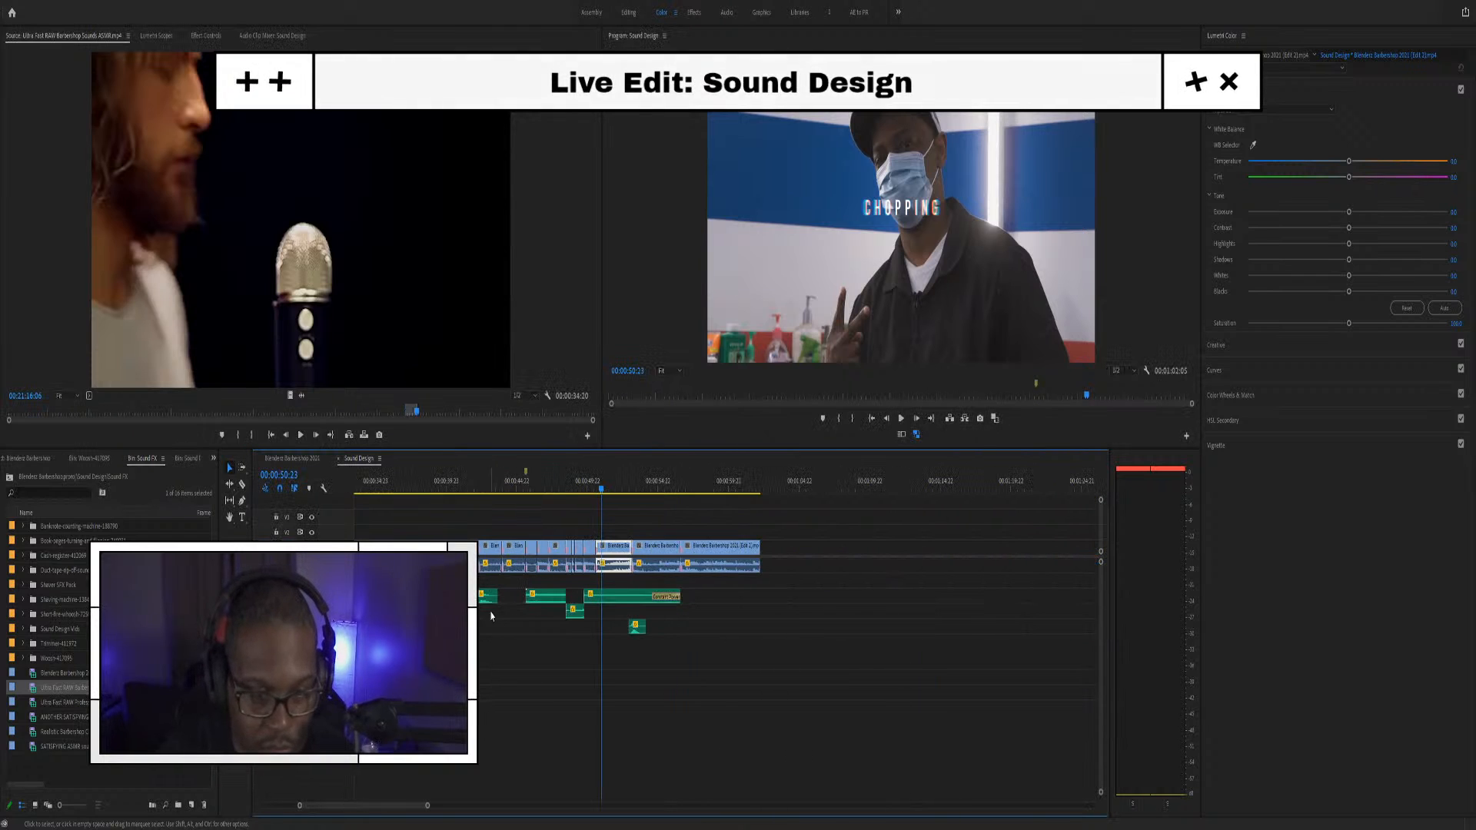
scroll(489, 626, up, 10)
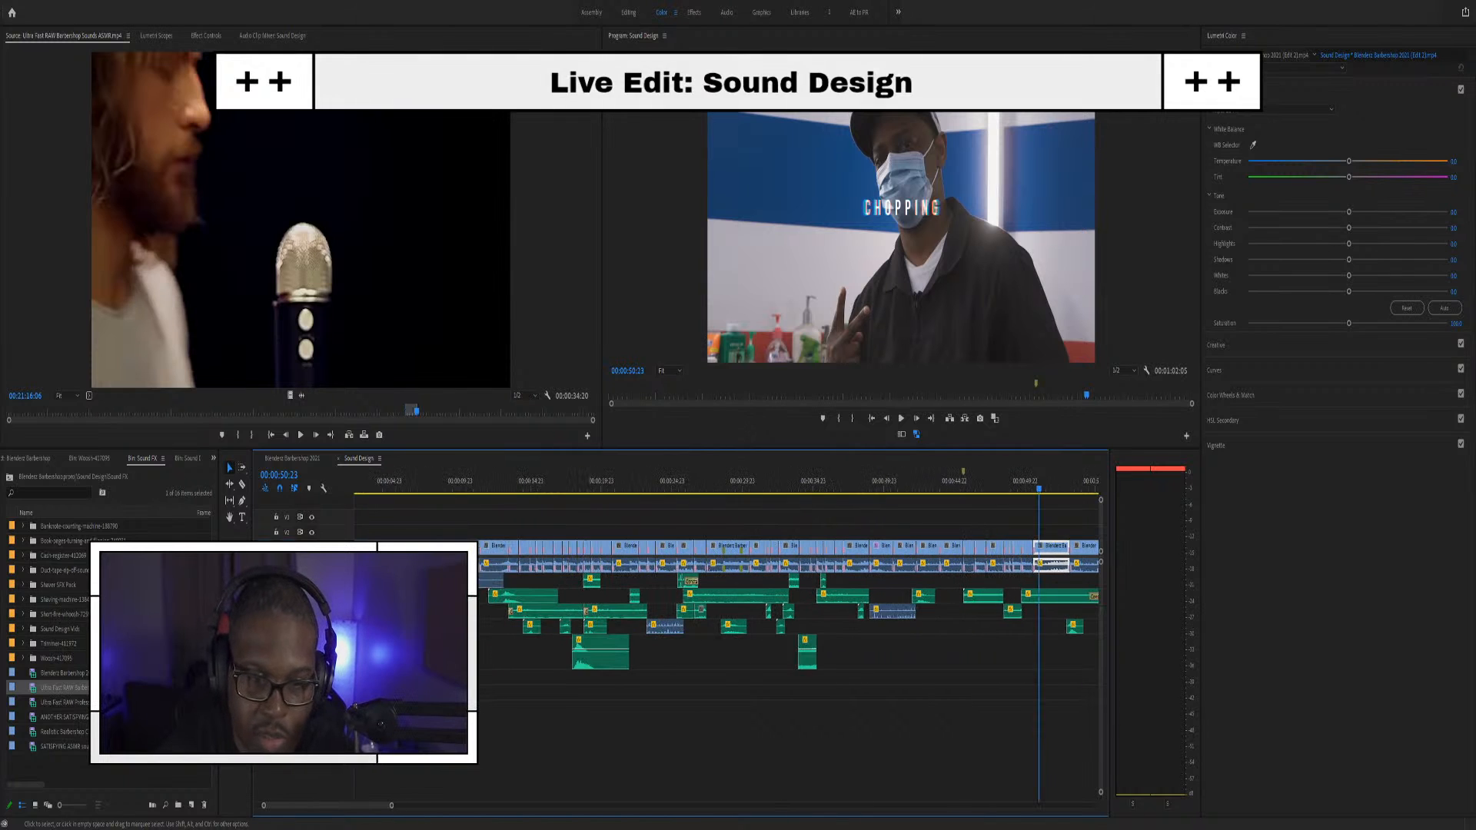
scroll(529, 596, up, 2)
click(522, 485)
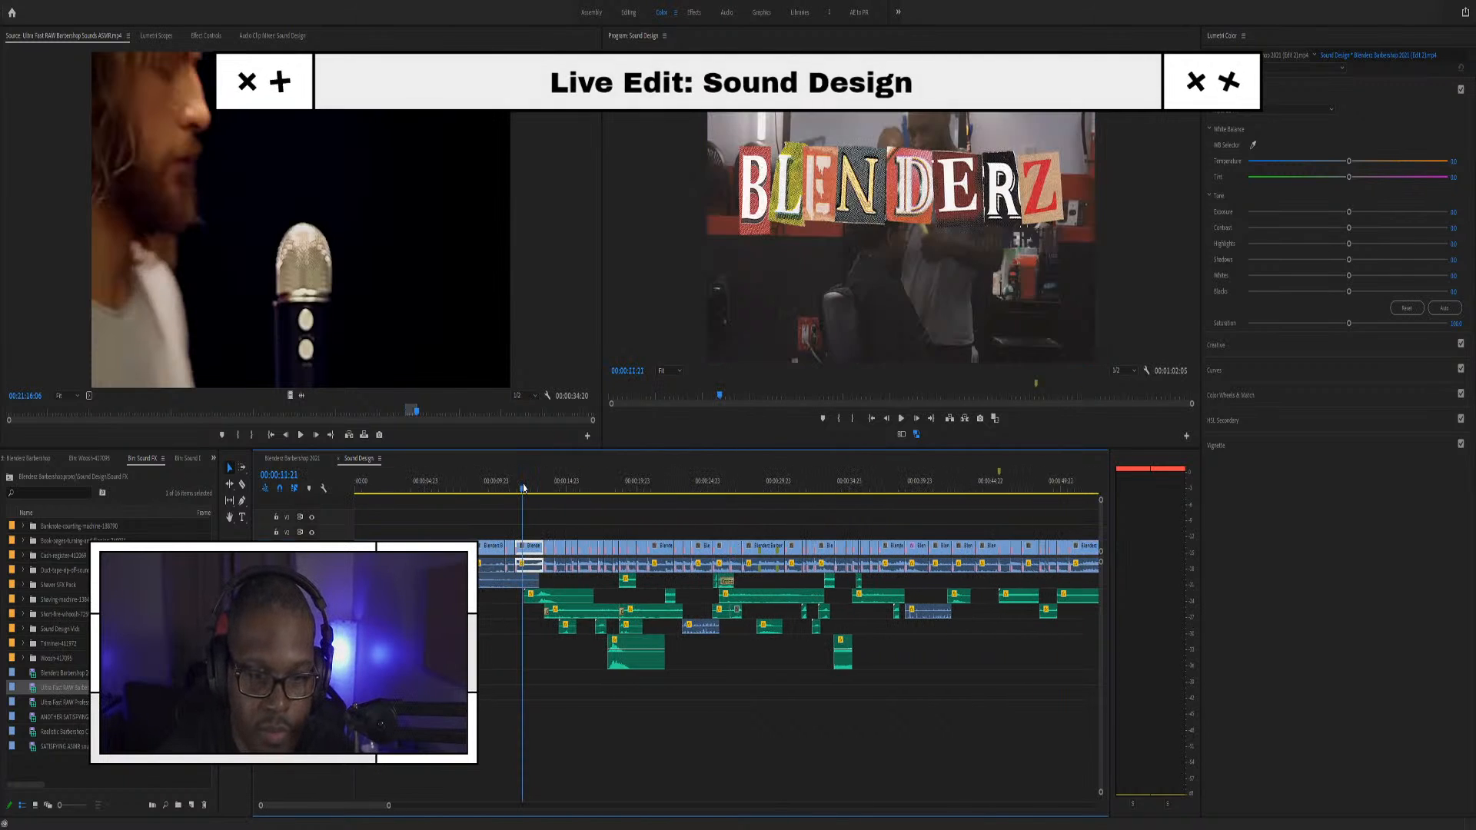
key(space)
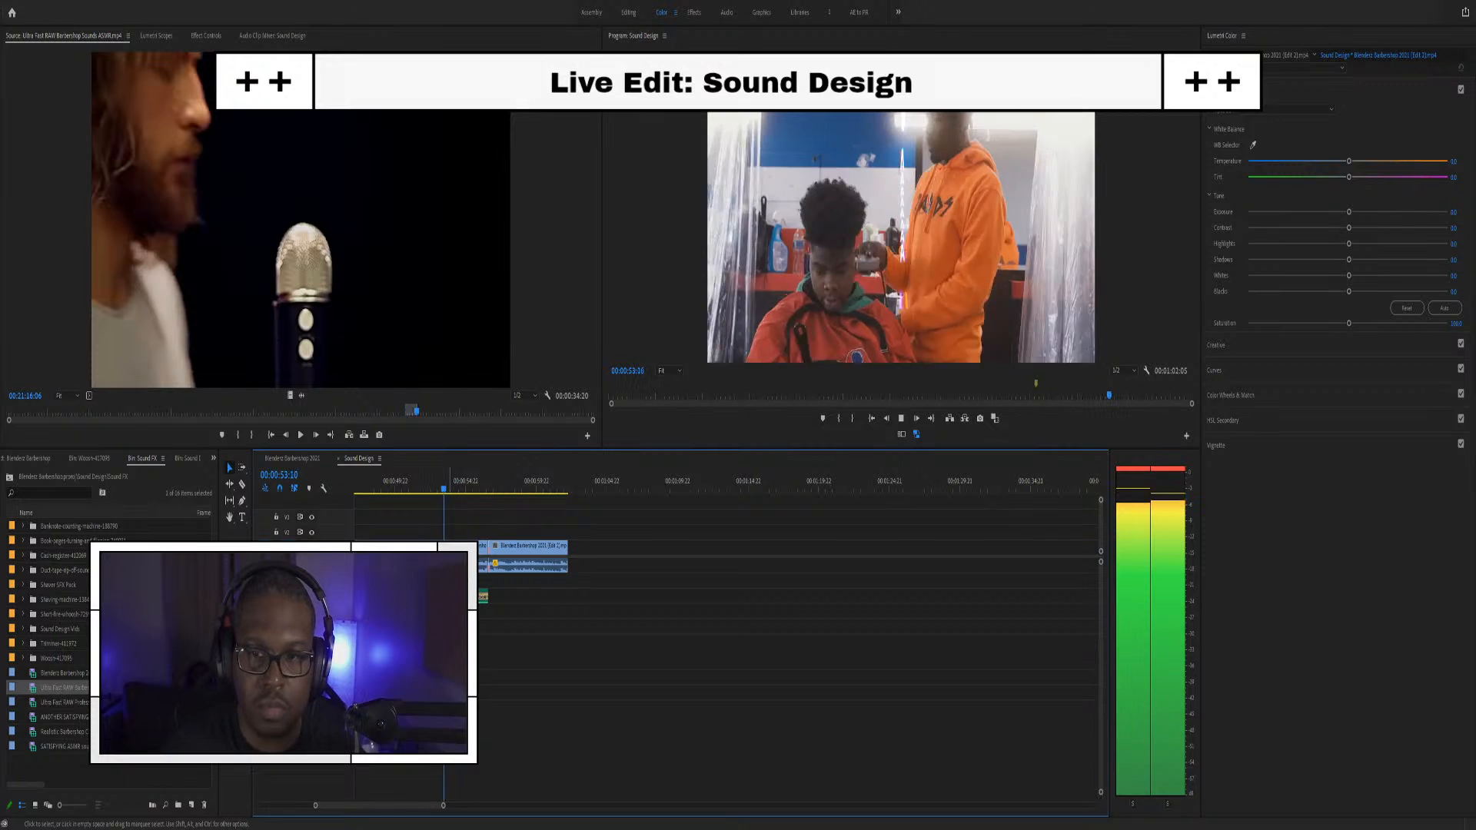
key(space)
Replay the sequence from an early point through to about 00:00:31:13, listening to the whooshes and trimmer sounds
scroll(481, 695, up, 8)
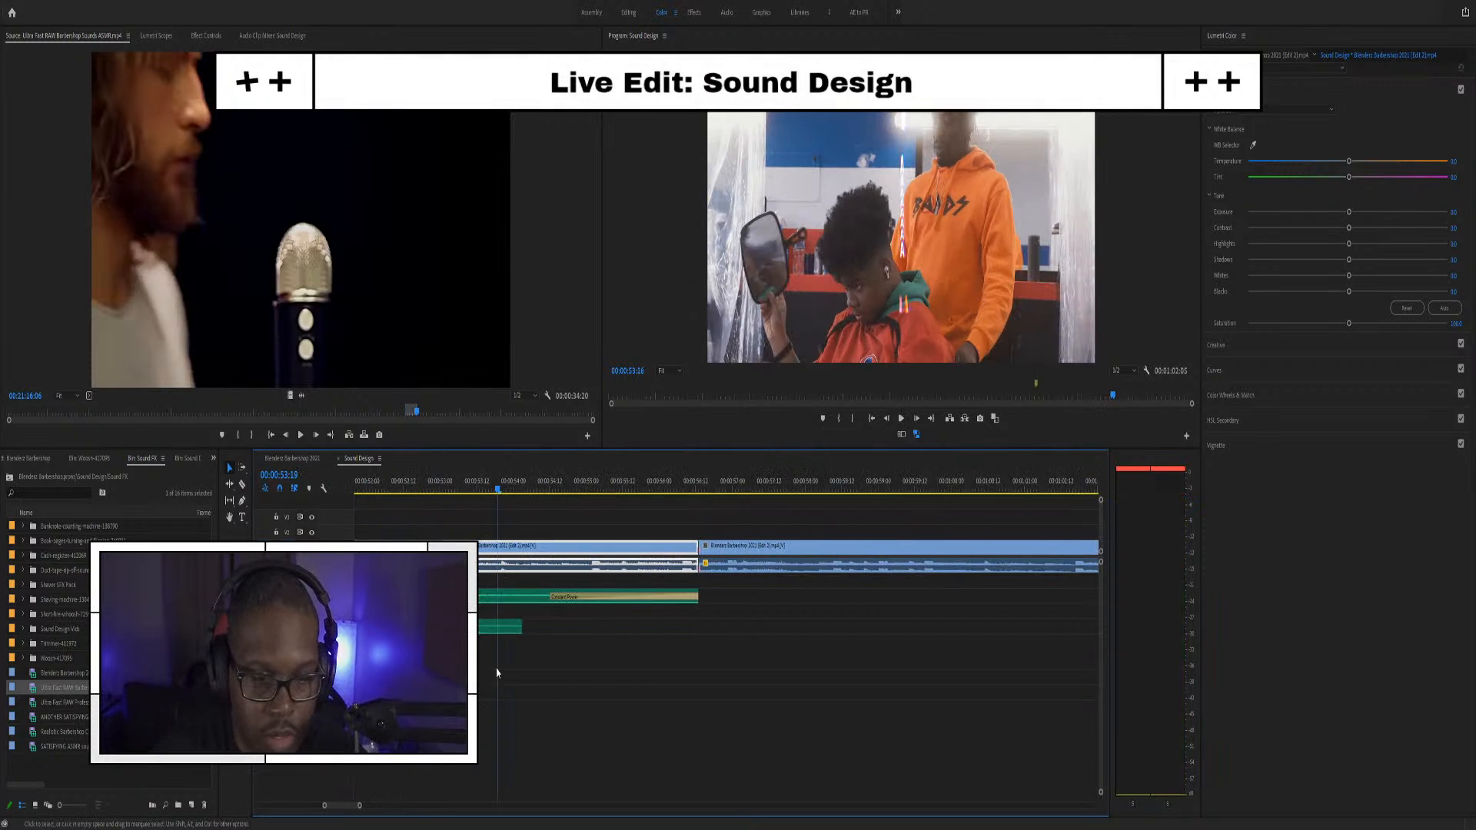
scroll(488, 685, down, 10)
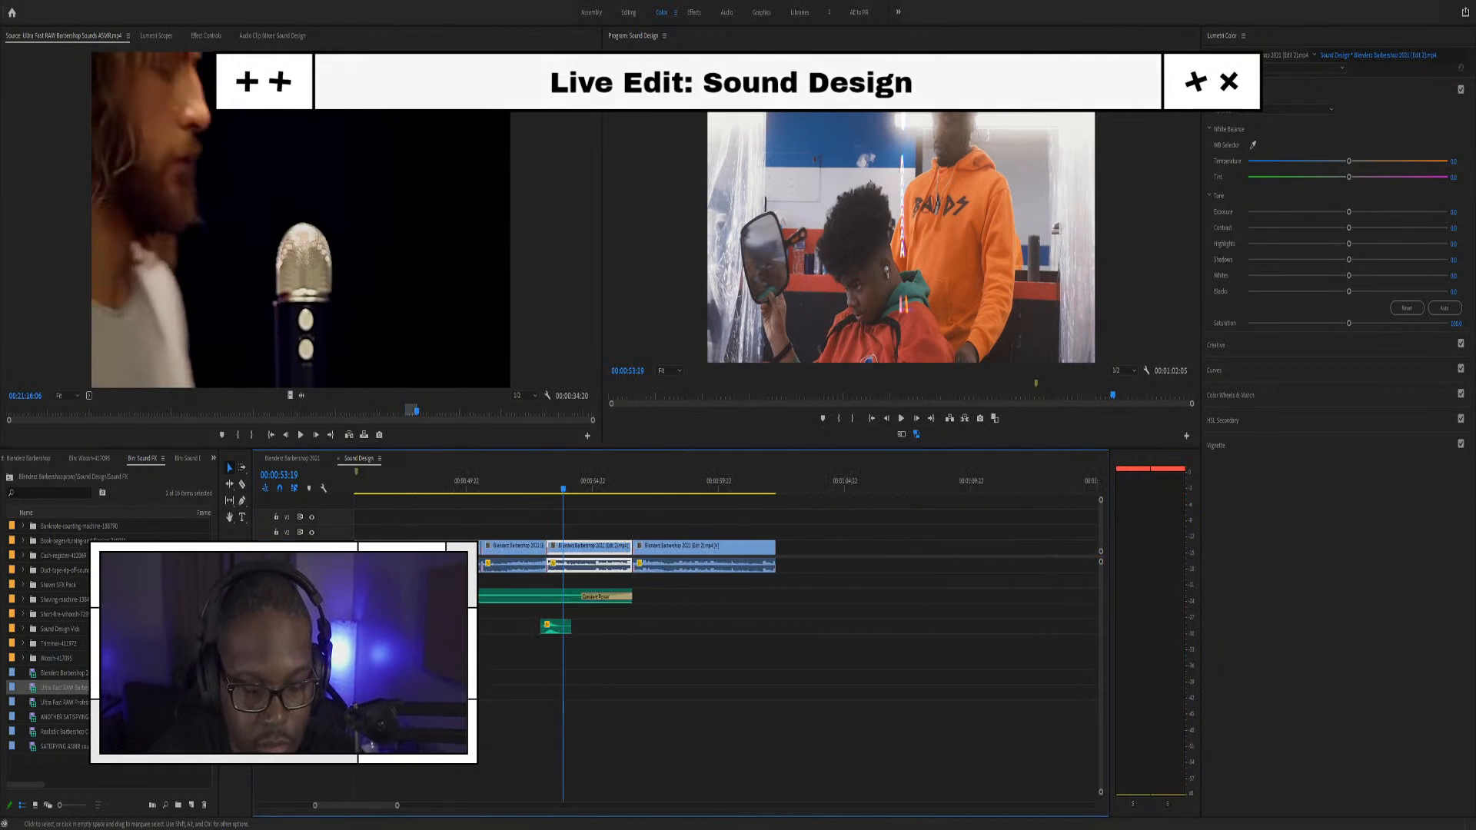
scroll(487, 685, up, 6)
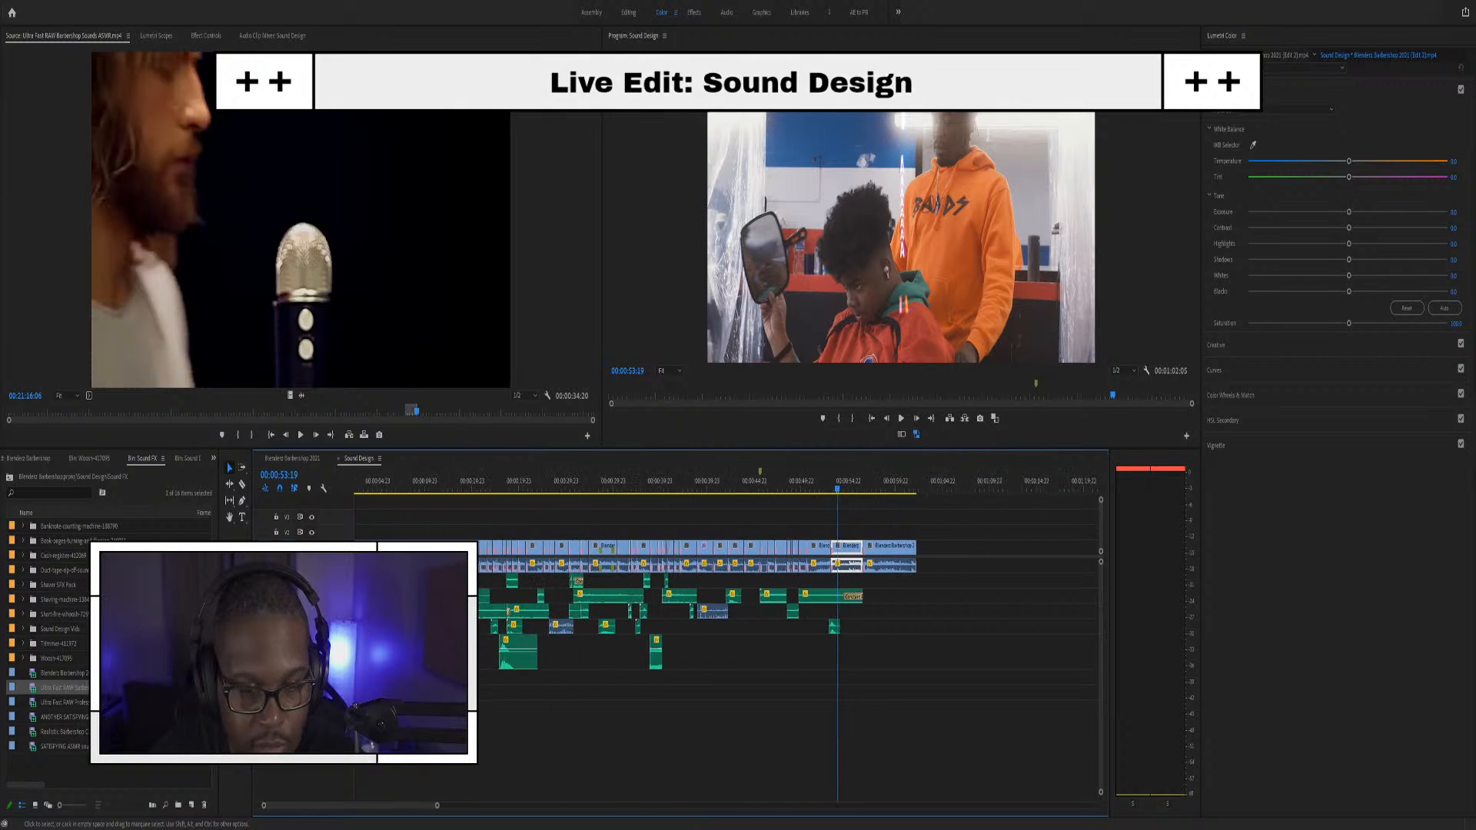
drag(463, 491, 471, 501)
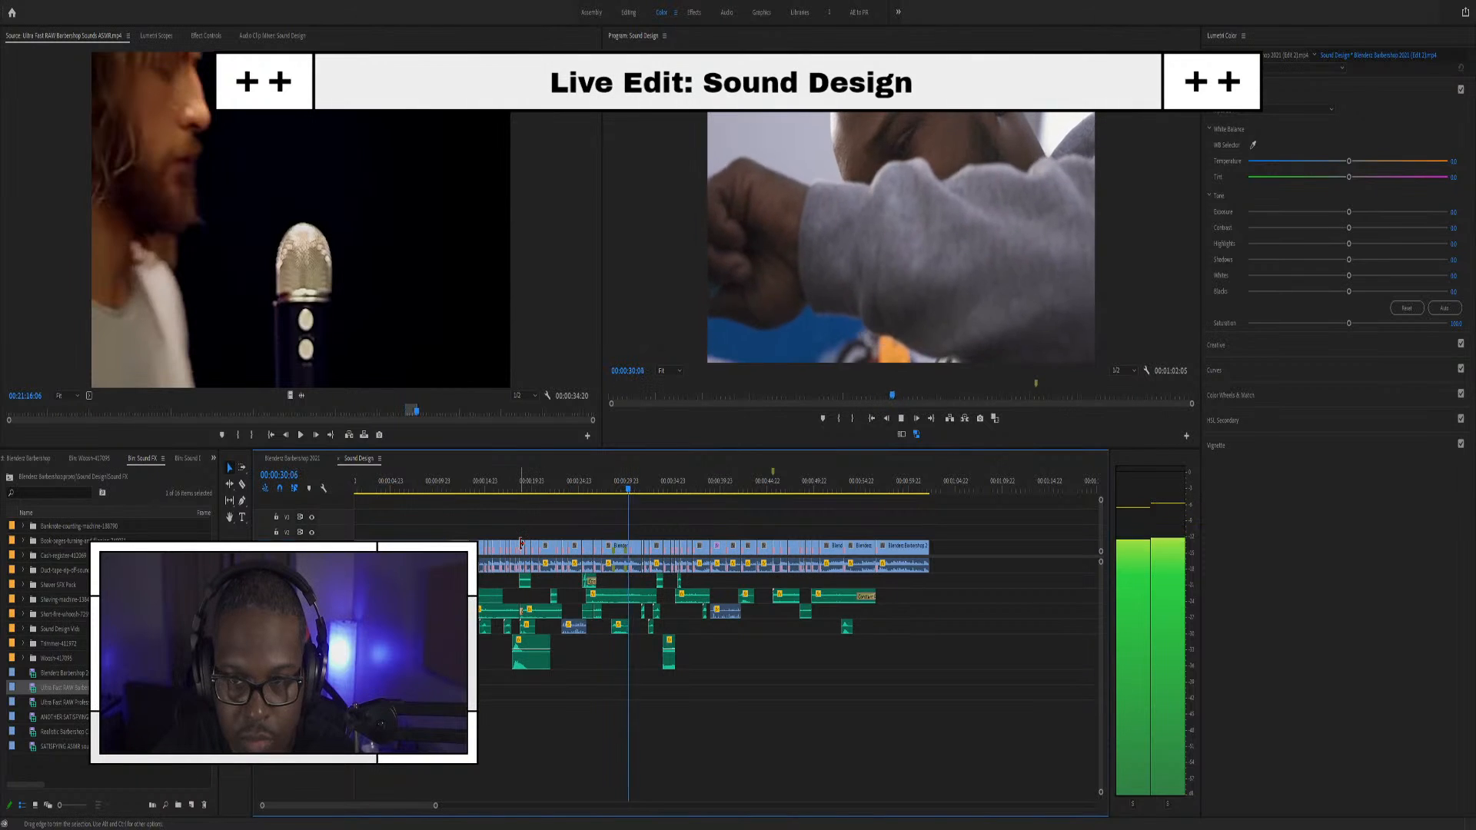
key(space)
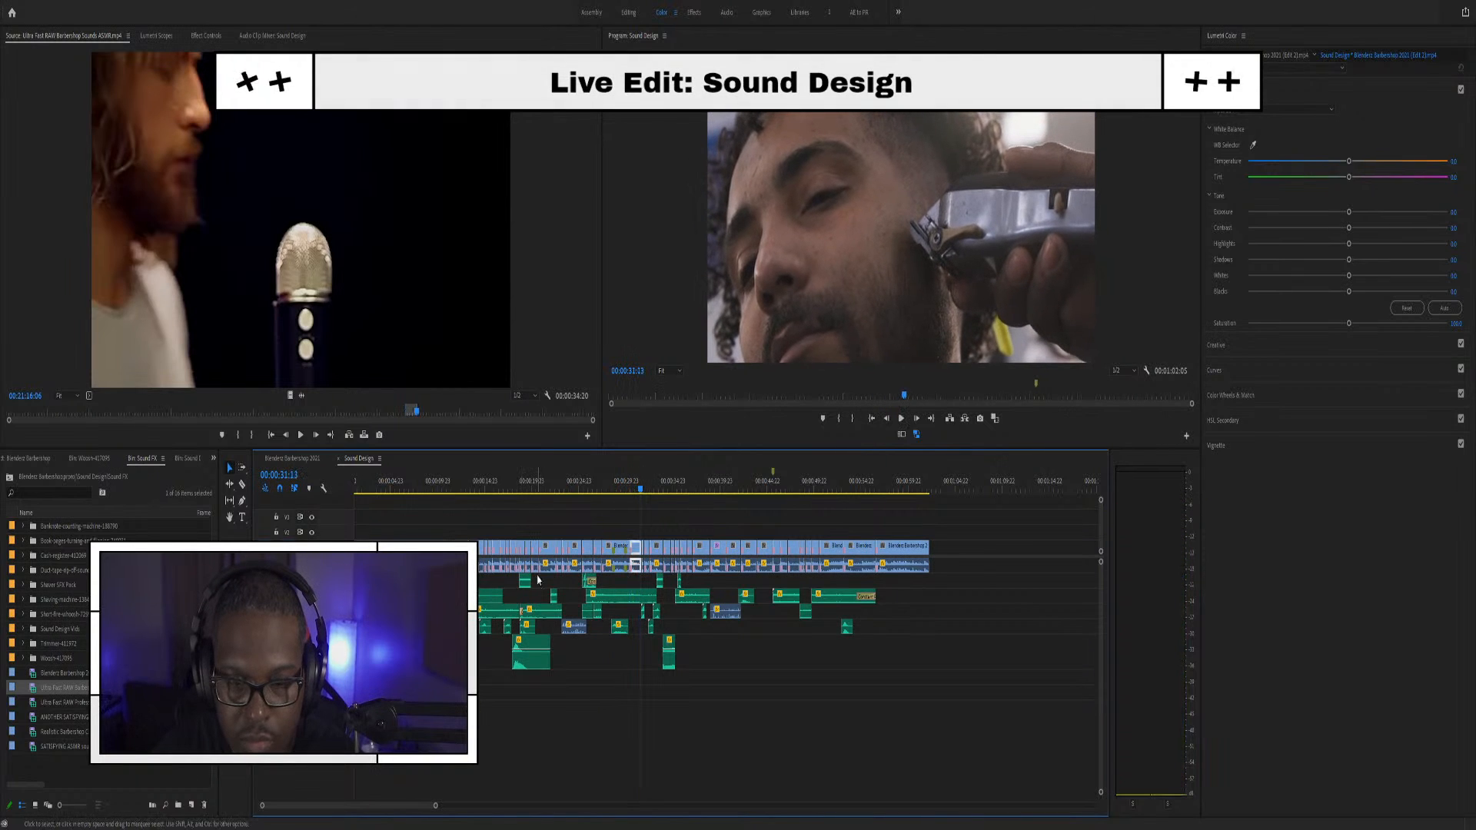
Replay the clipper shots from about 00:00:28:19 and select the whoosh clip beneath them to check its sound
click(613, 489)
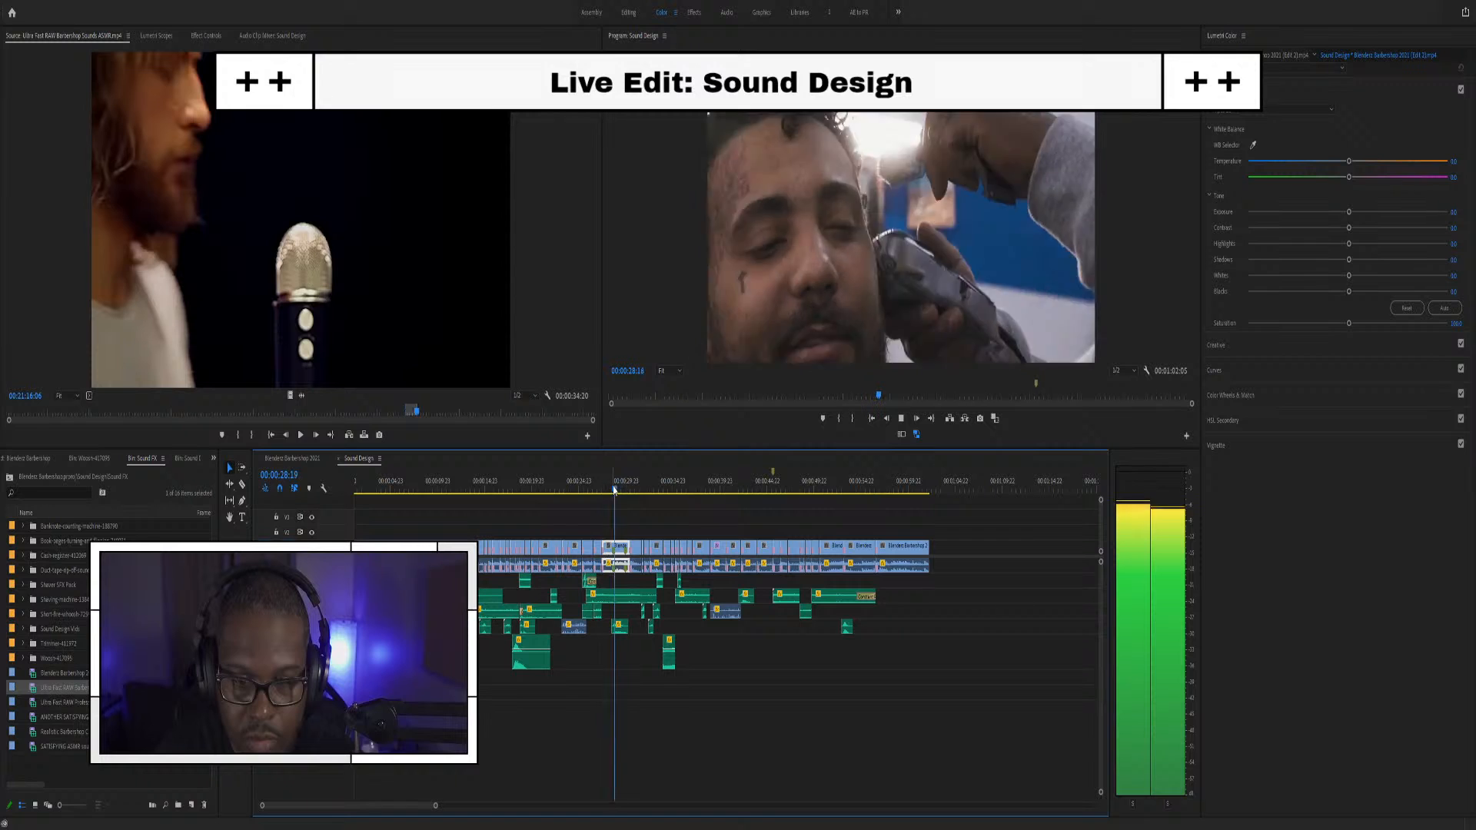
key(space)
click(622, 631)
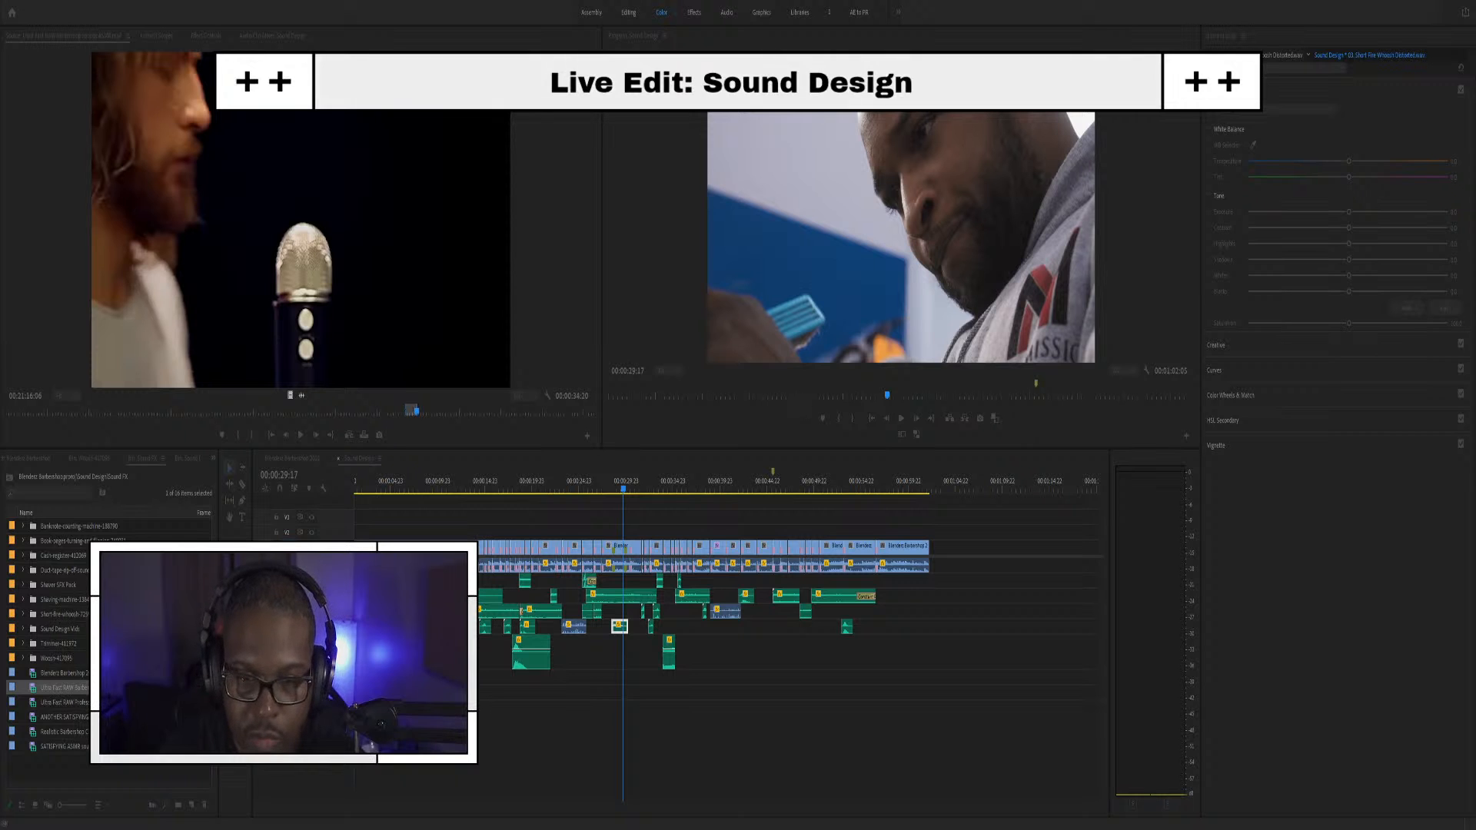
key(space)
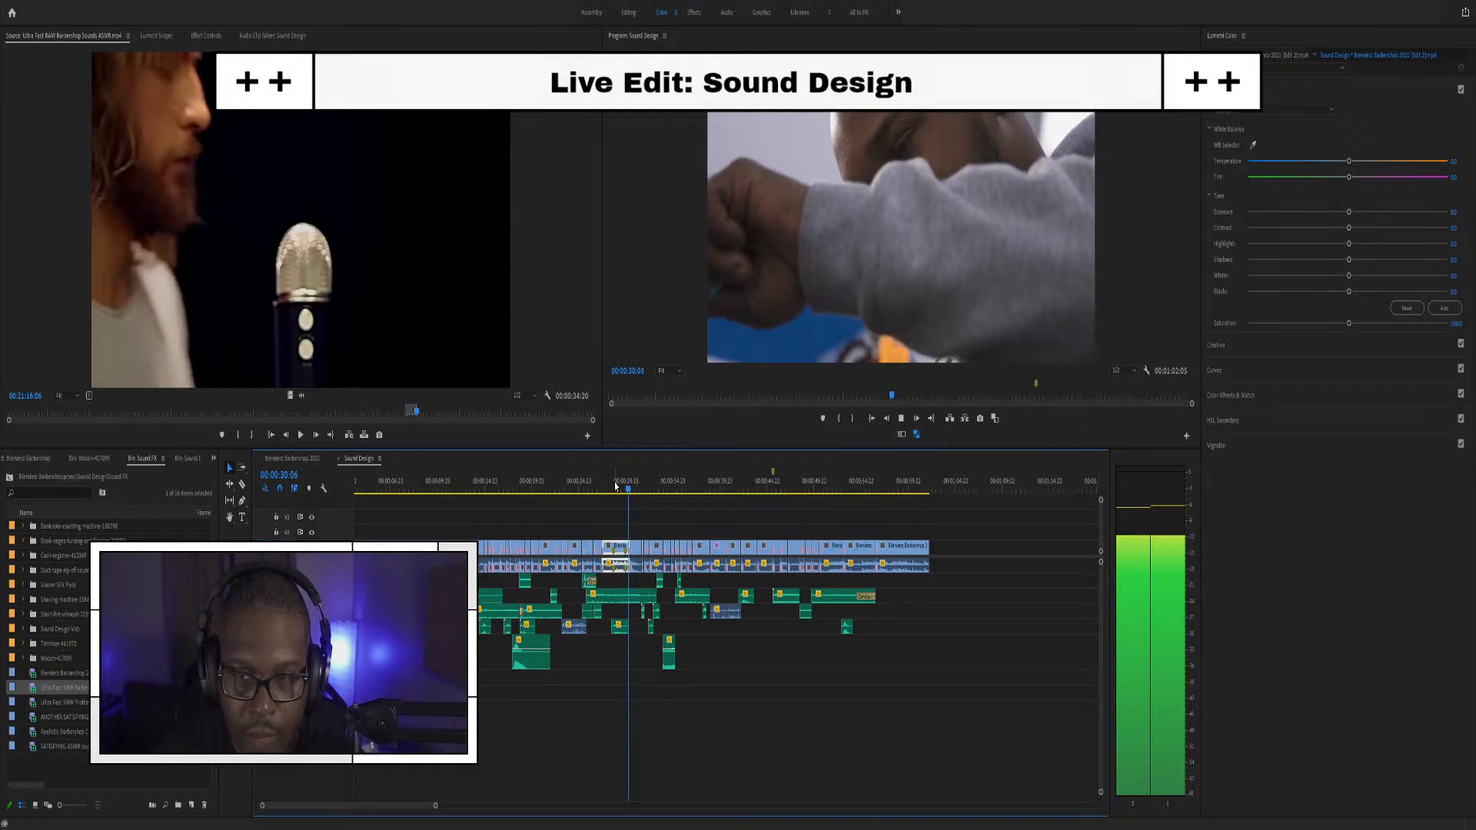
key(space)
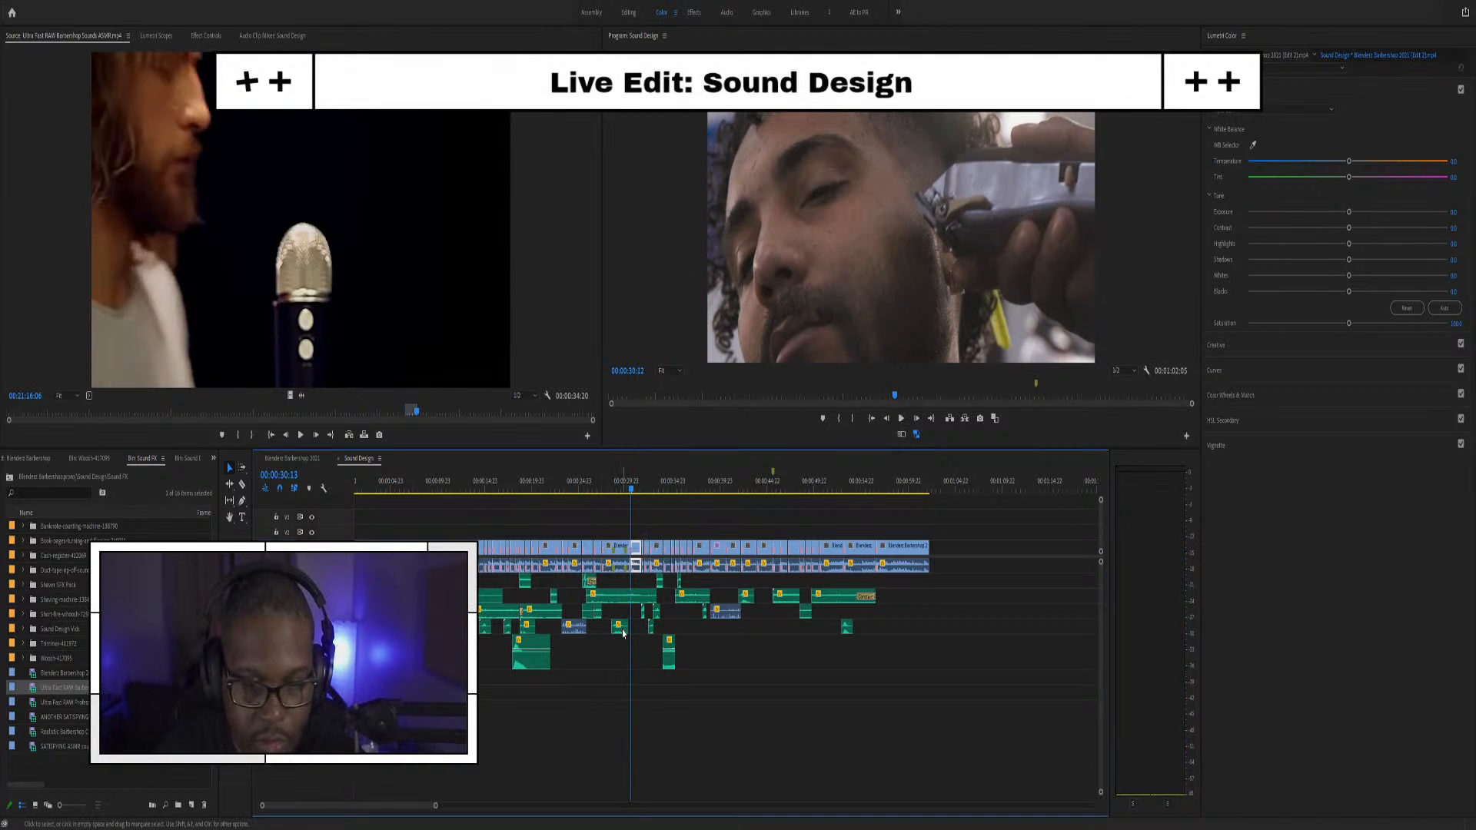
Play the sequence from 00:00:26:01 to 00:00:55:02 to check the remaining sounds, and save the project
click(589, 483)
scroll(653, 559, up, 4)
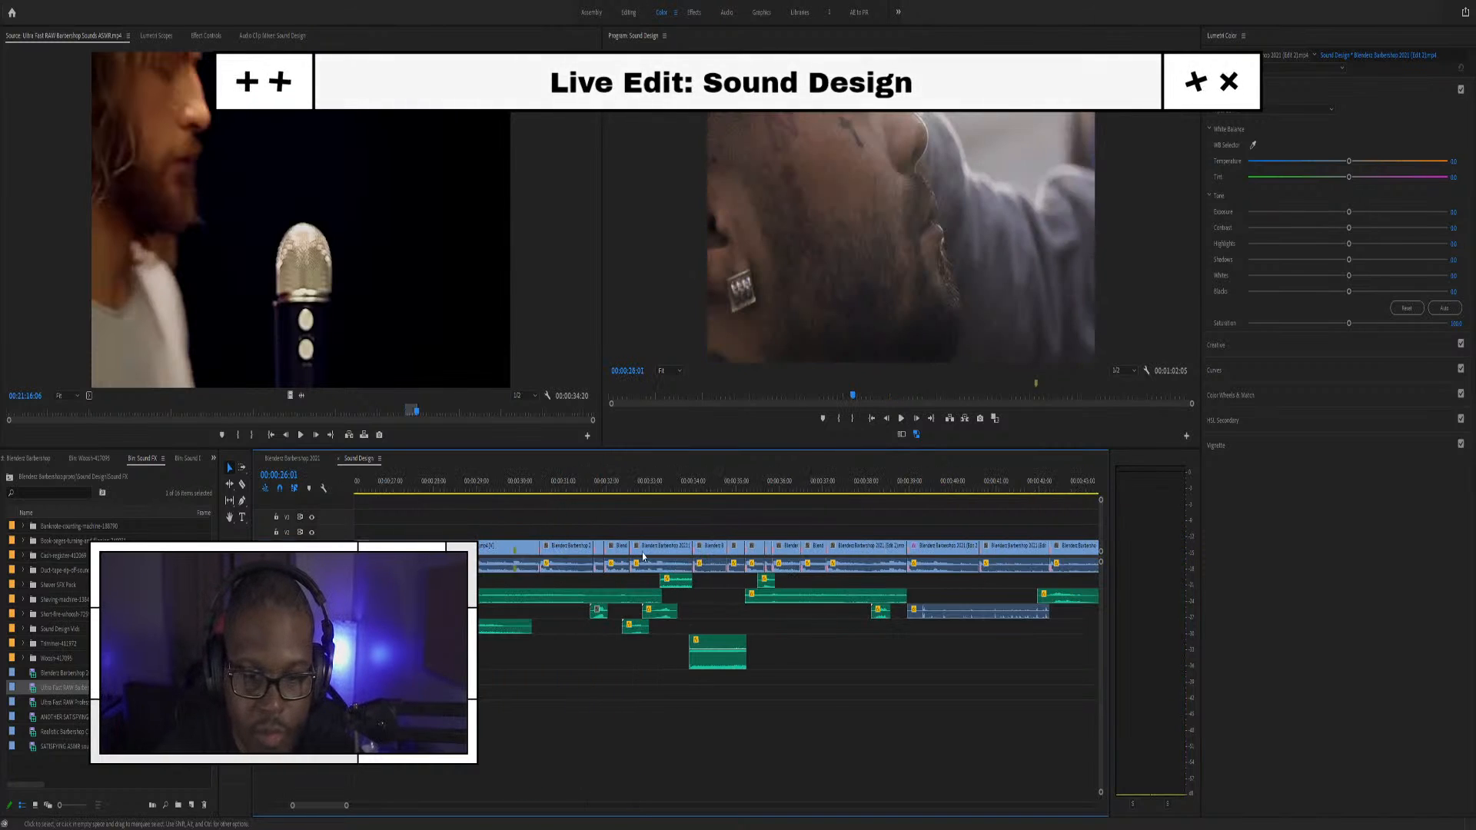
key(space)
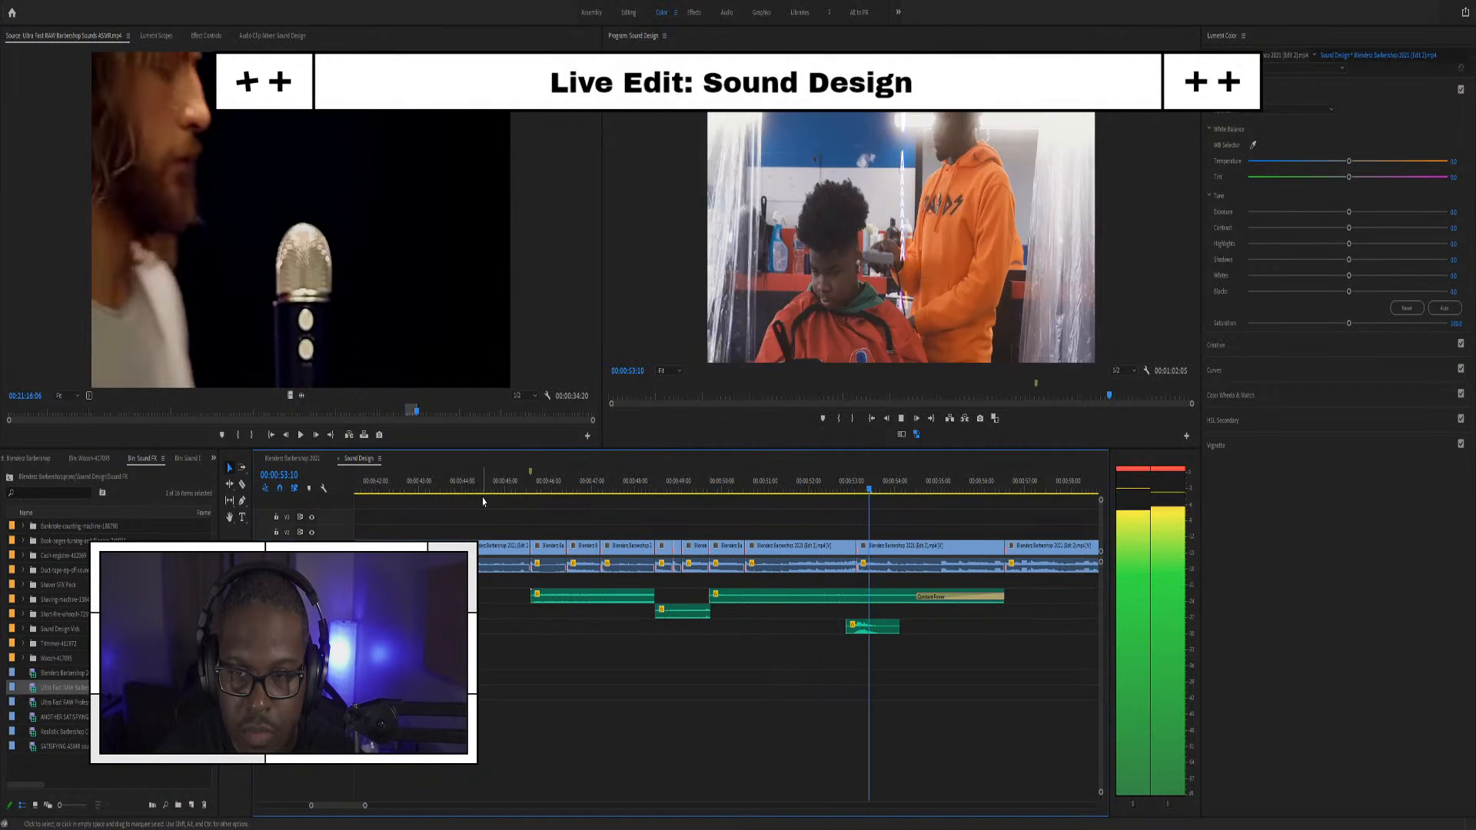
key(space)
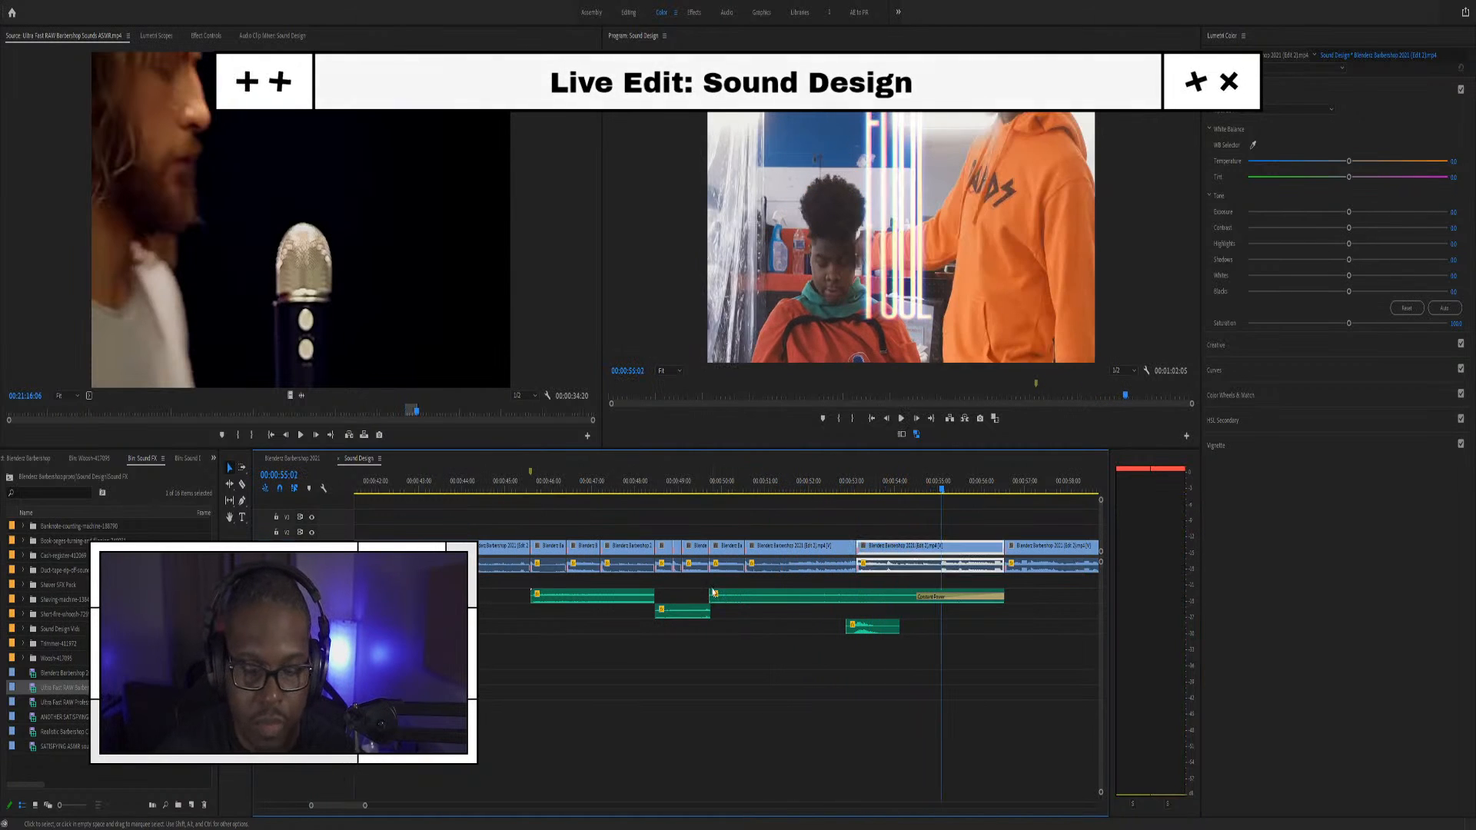
key(ctrl+s)
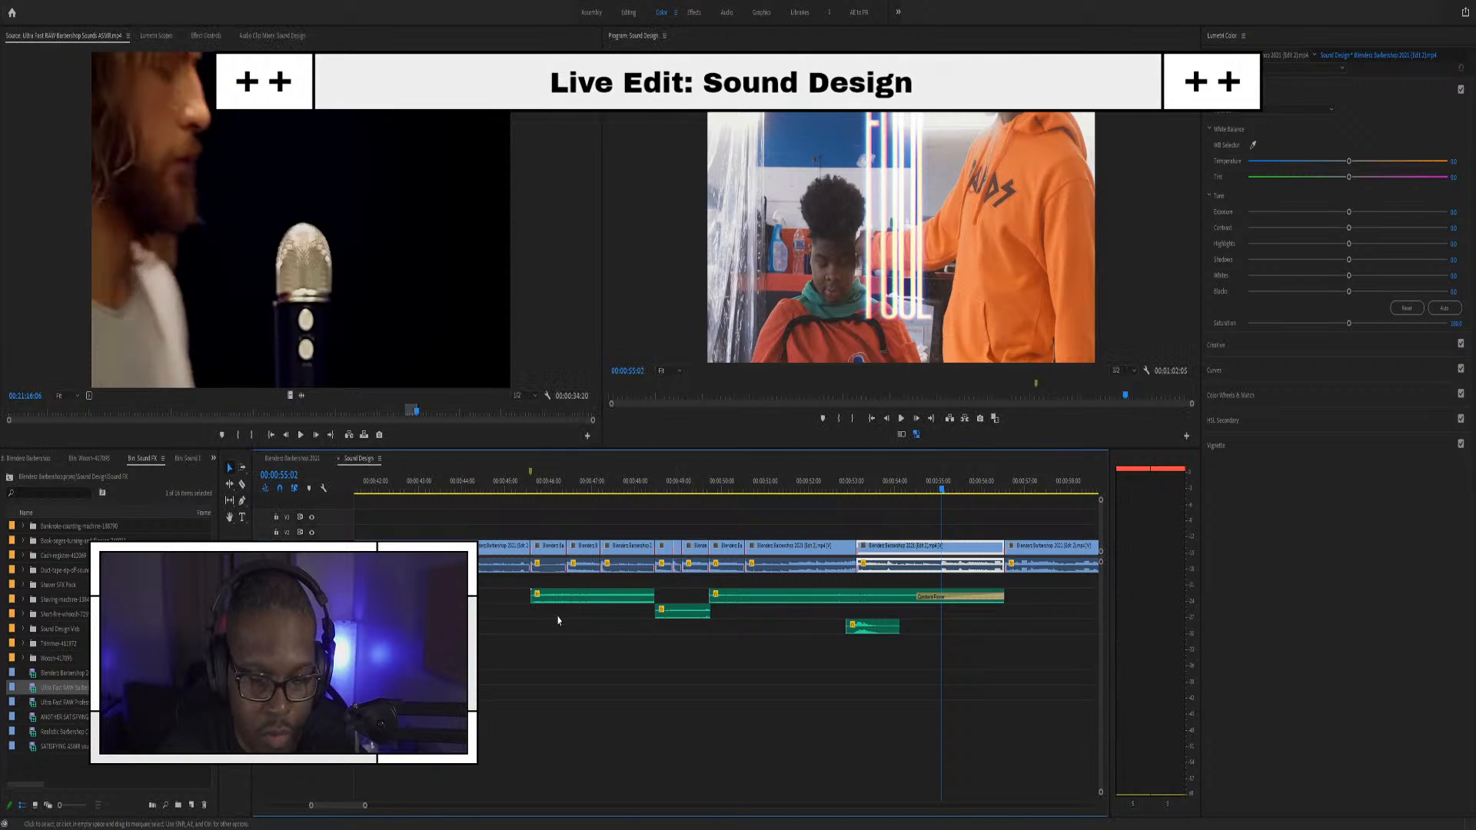
Review the sound design once more by playing the sequence from 00:00:12:07 to 00:00:56:07
key(minus)
key(minus)
key(minus)
scroll(468, 477, left, 5)
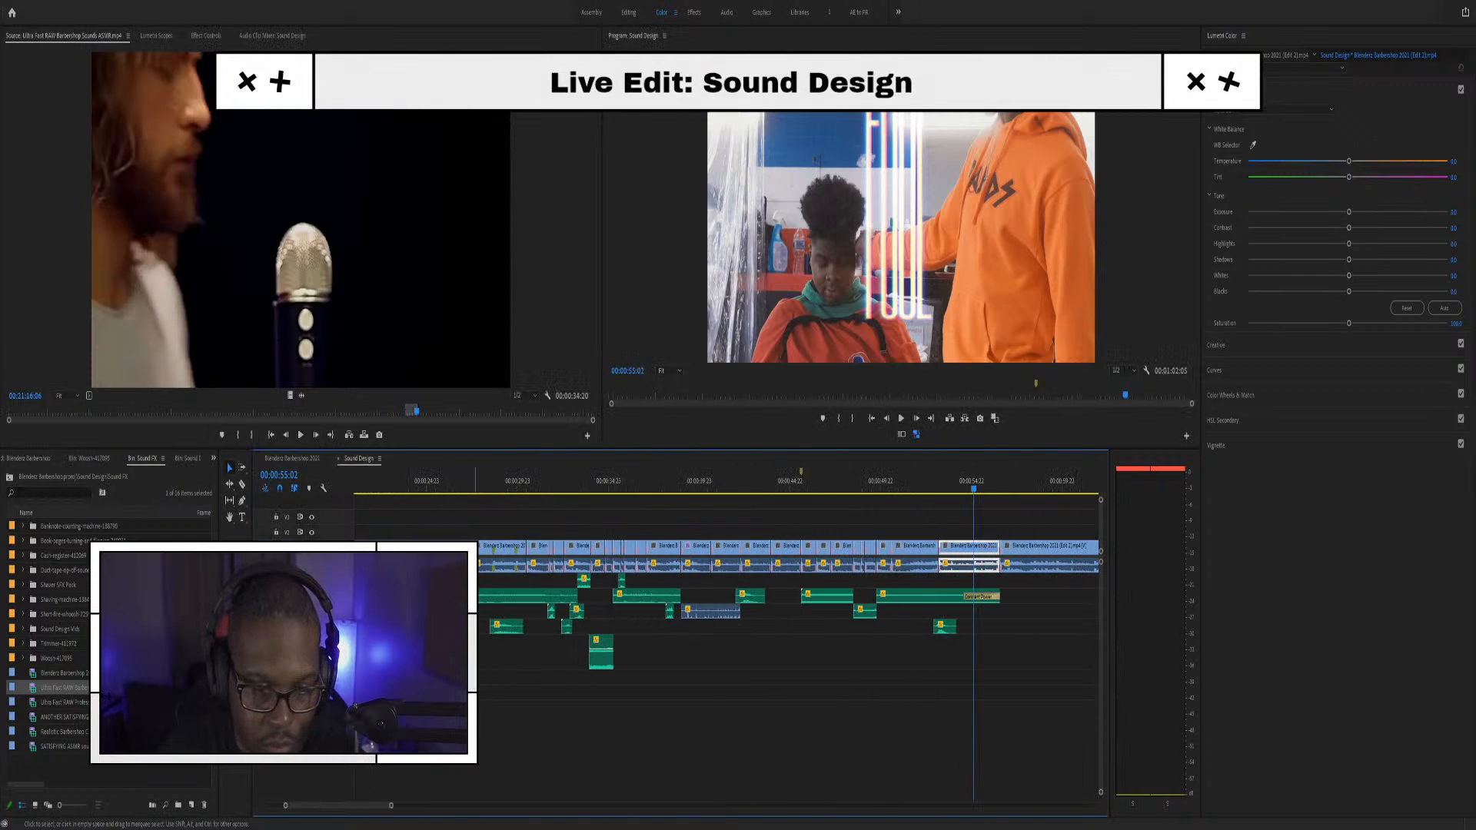
key(space)
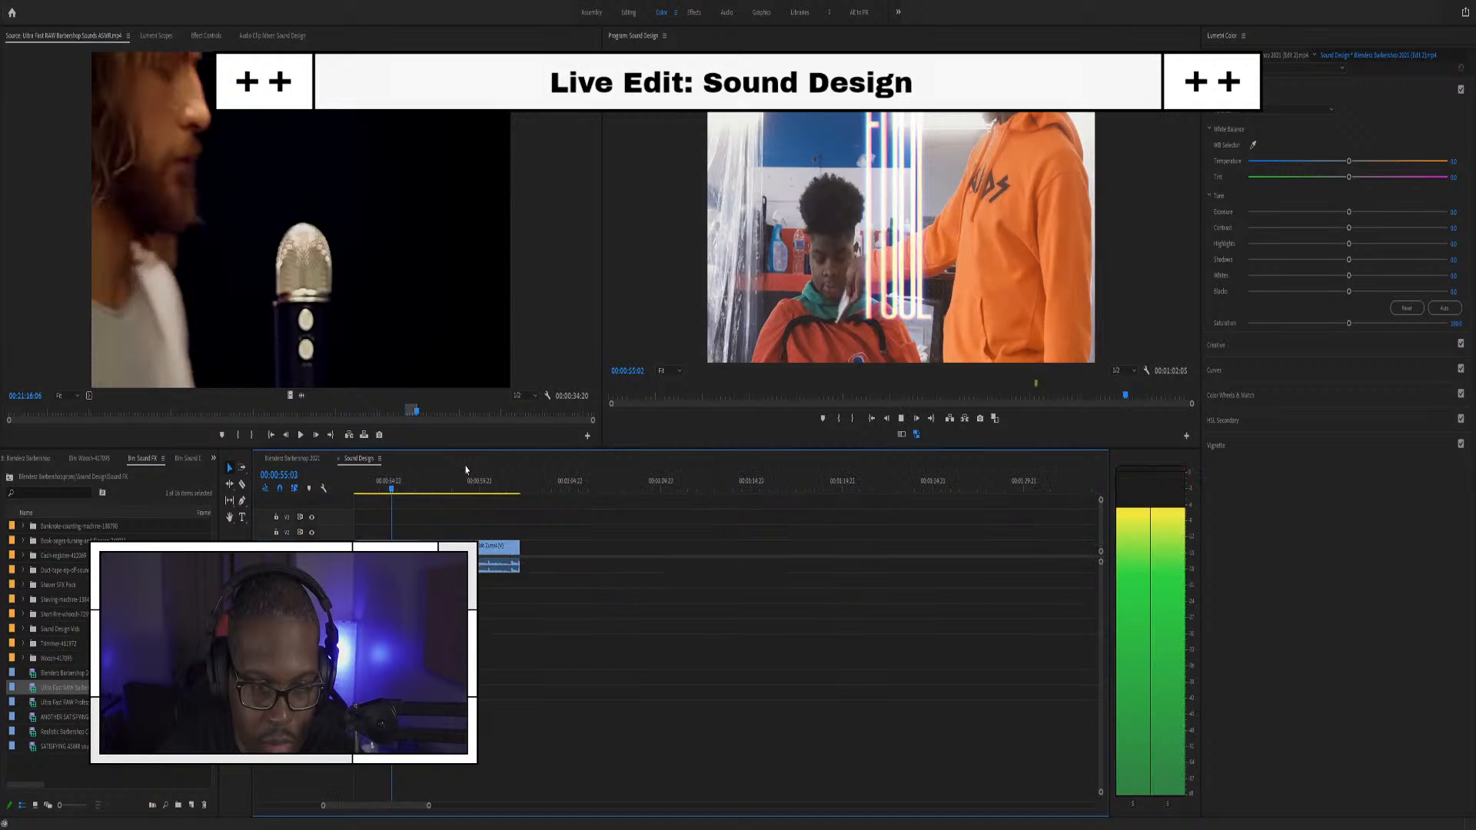
key(space)
scroll(491, 639, down, 3)
scroll(486, 662, left, 2)
scroll(486, 662, left, 4)
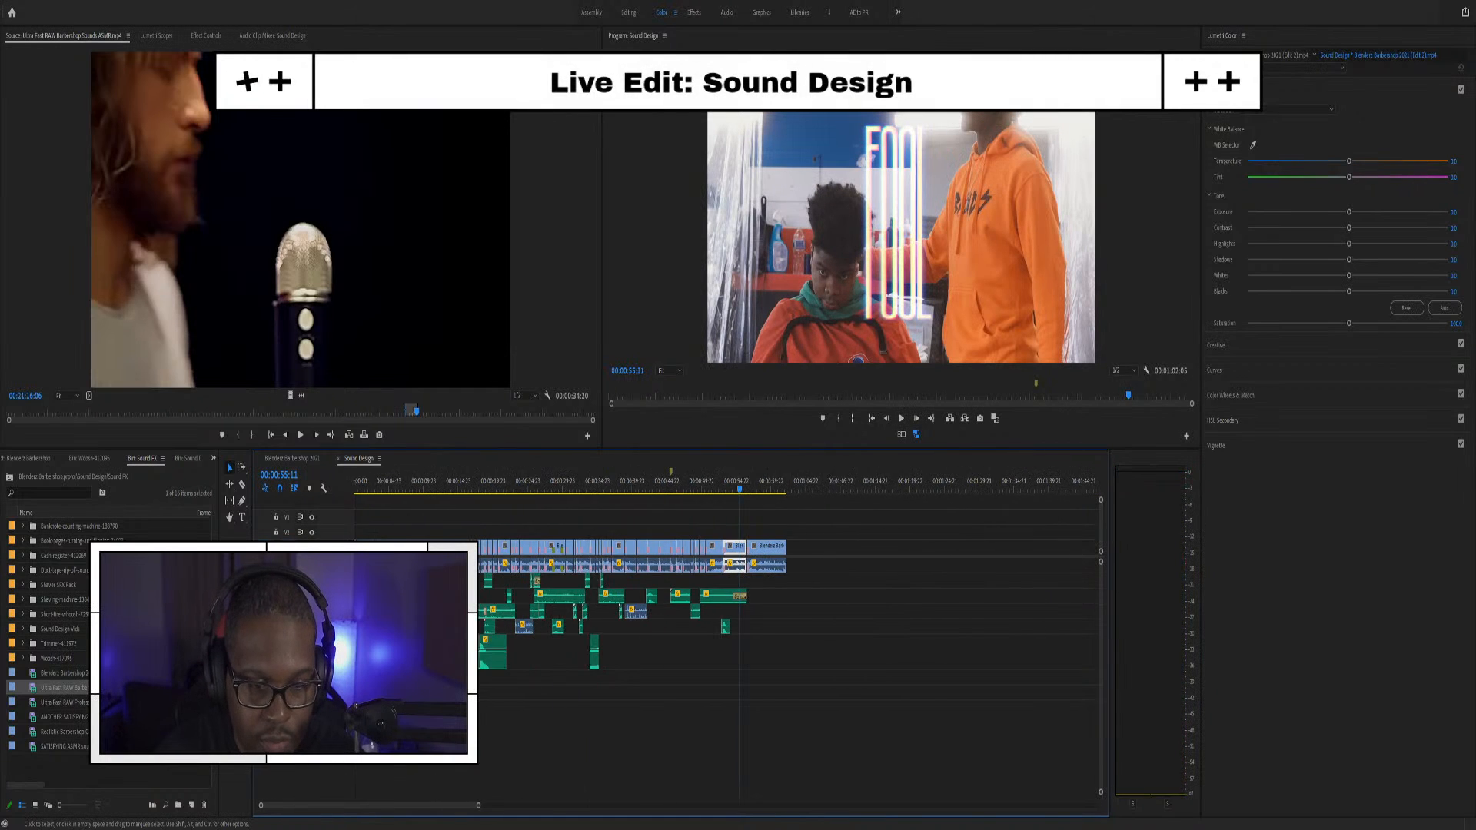
scroll(454, 518, up, 3)
drag(488, 485, 469, 484)
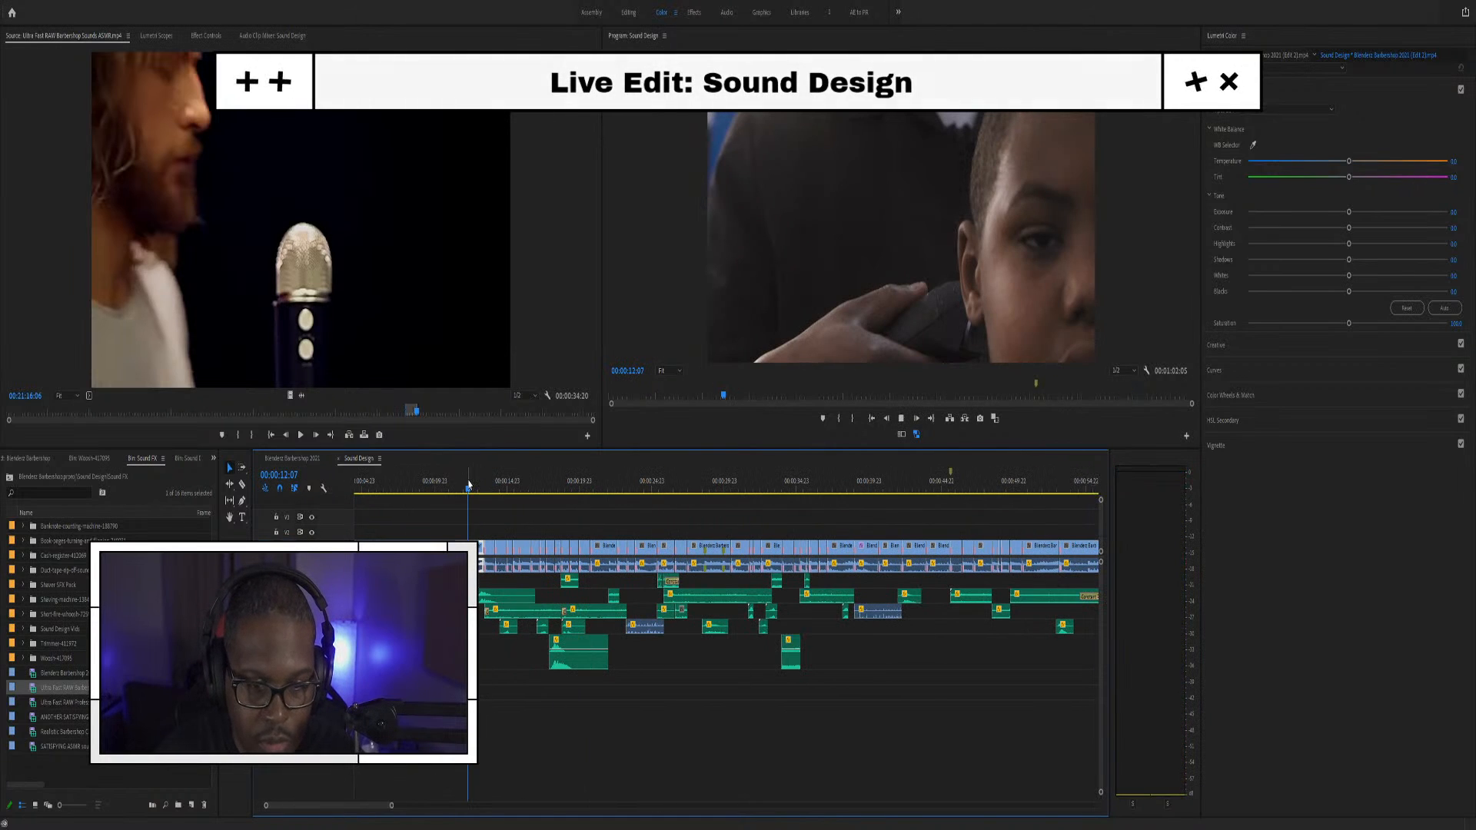
key(space)
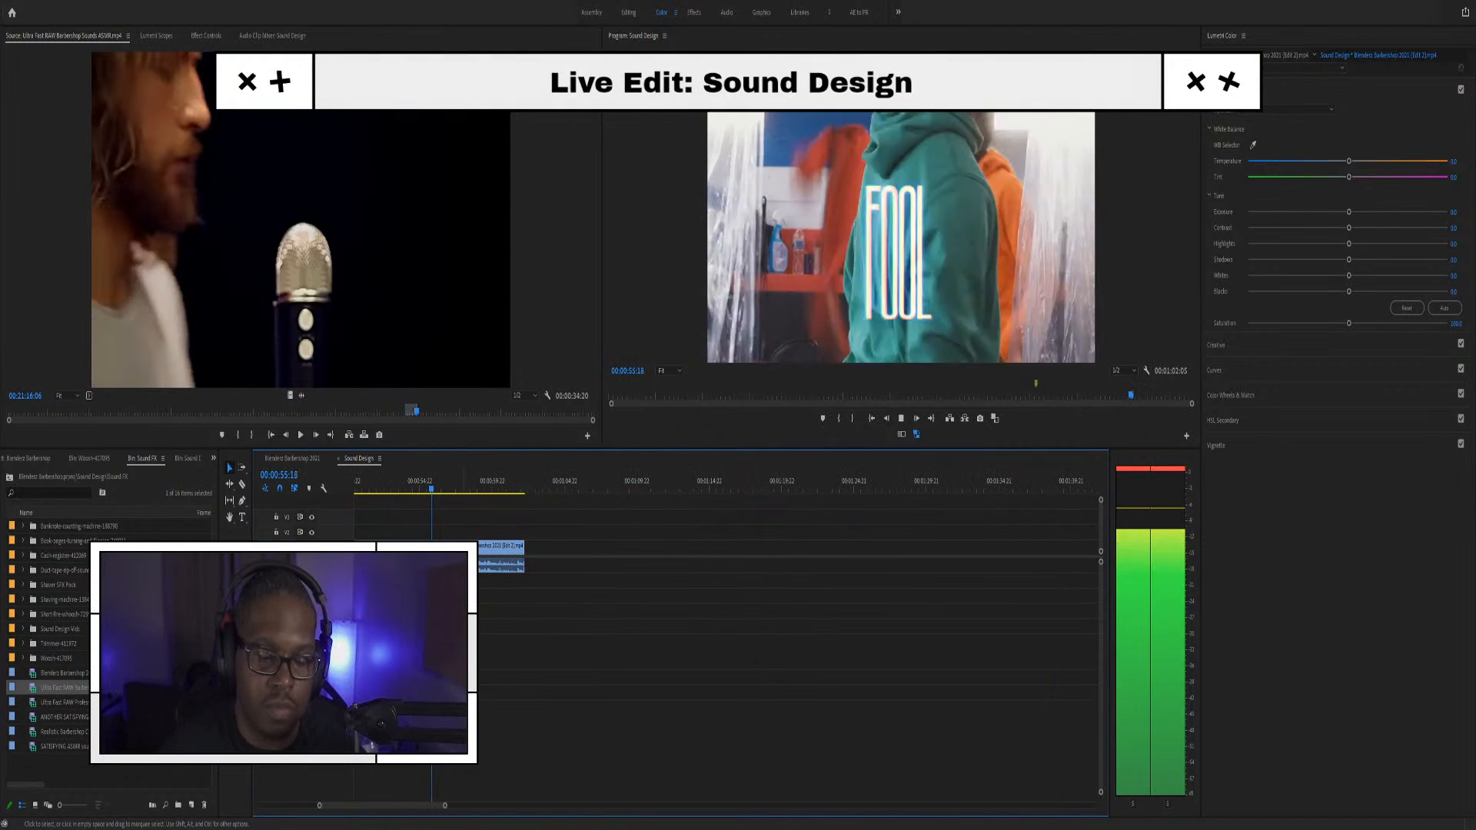
key(space)
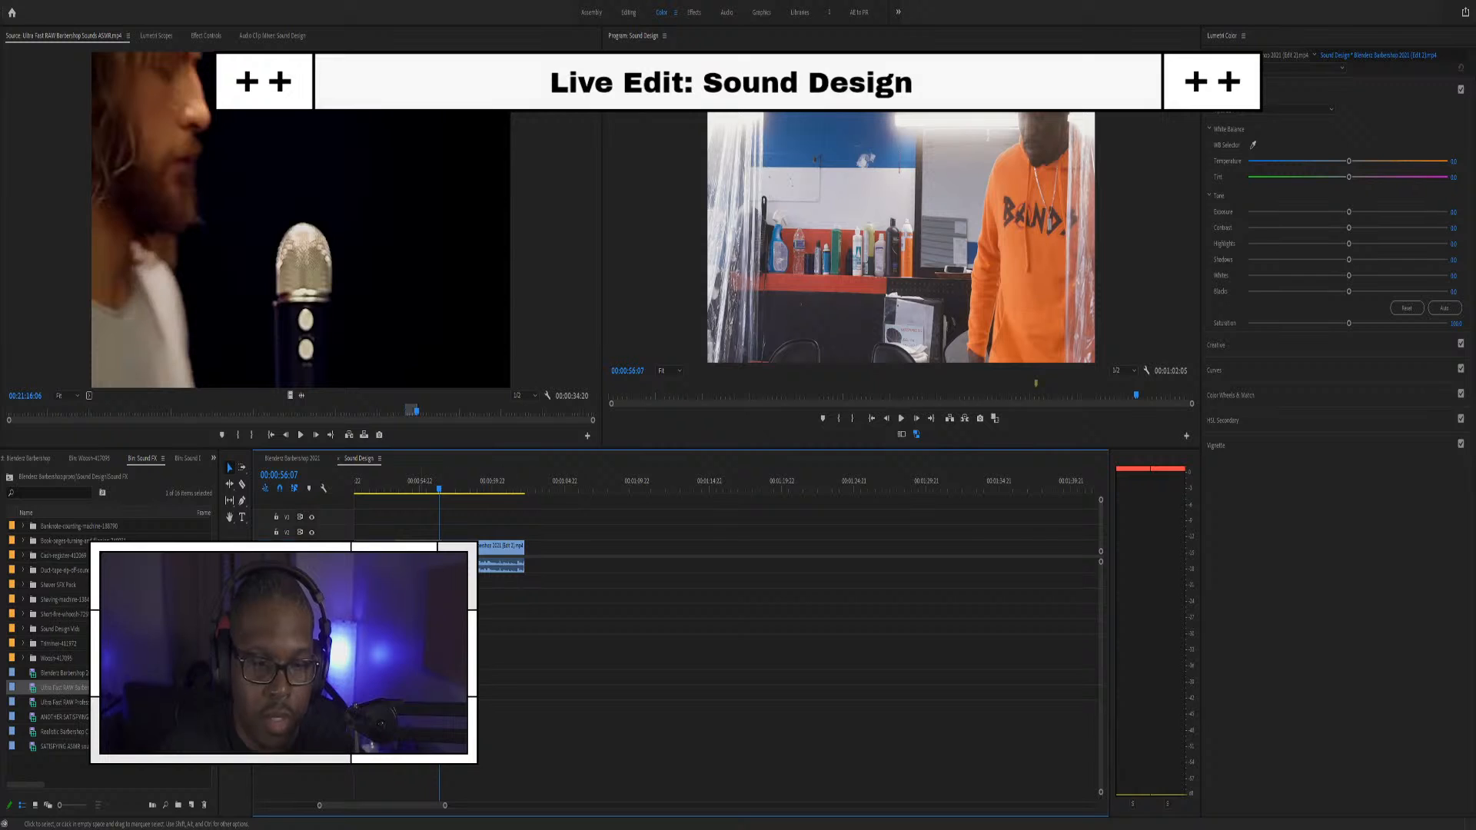
Select all the added sound-effect clips below the video's own audio and disable them
scroll(482, 653, down, 4)
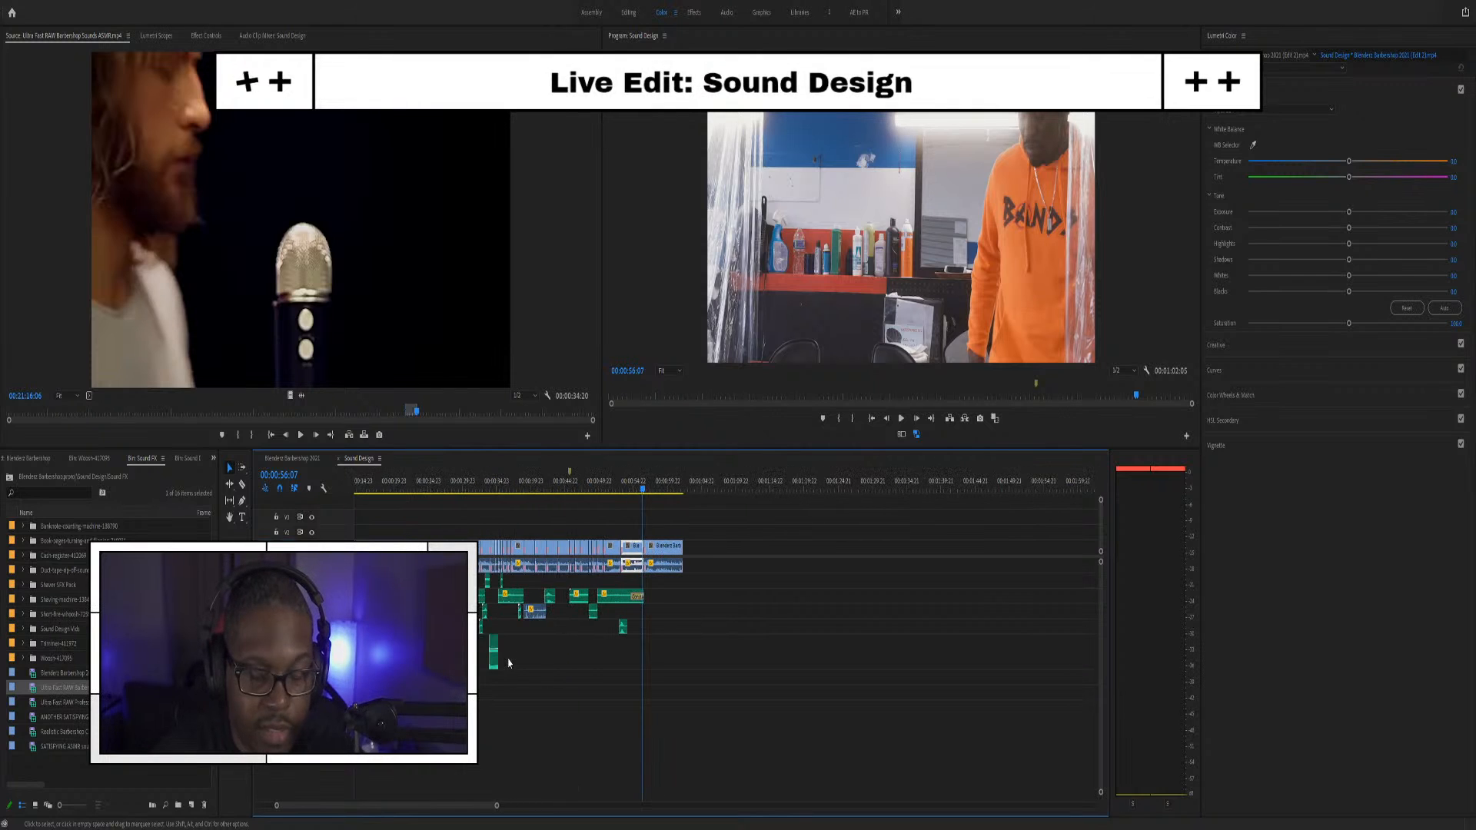
scroll(511, 657, up, 3)
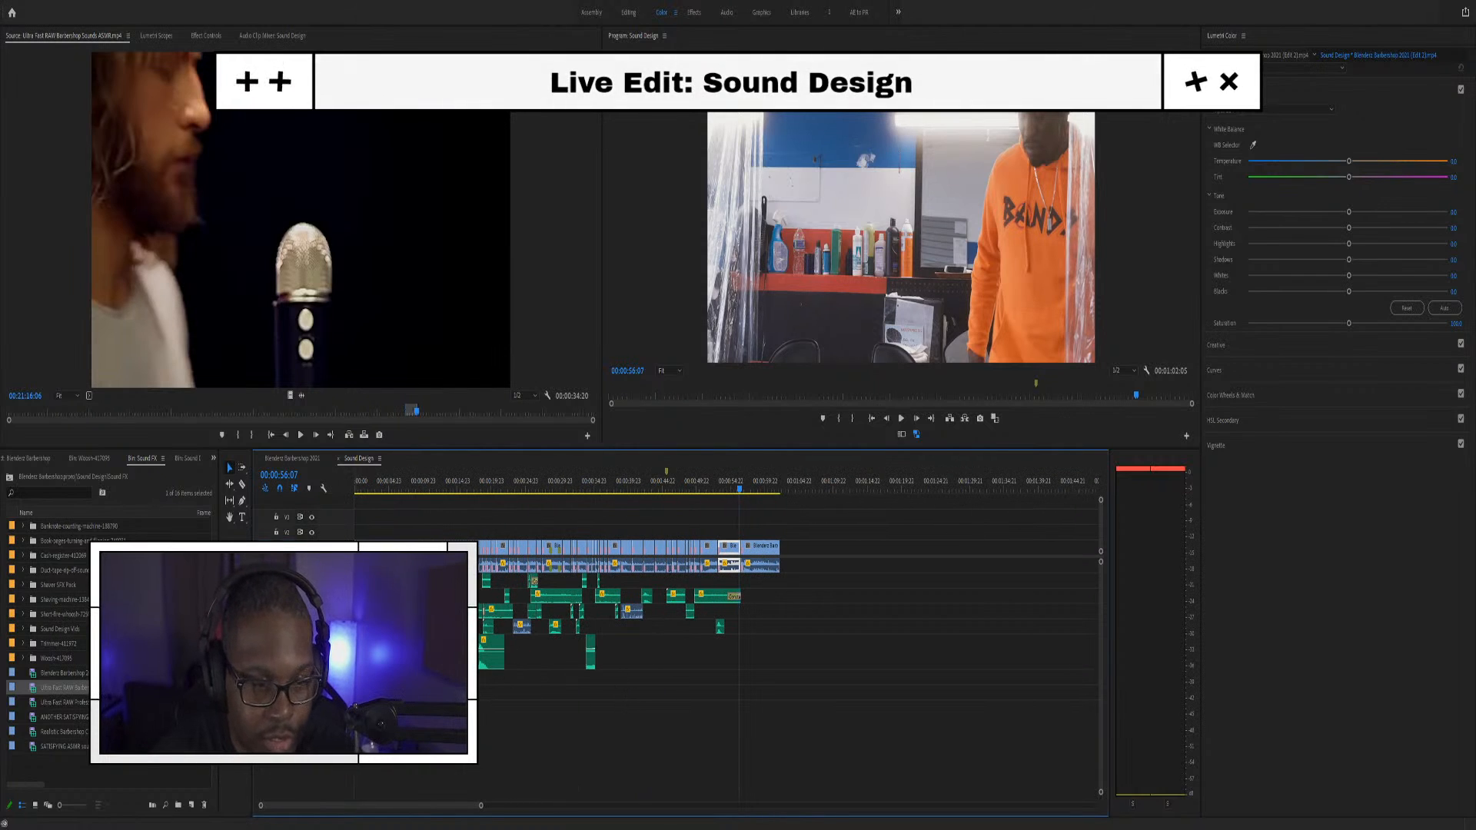
drag(791, 729, 478, 581)
key(shift+e)
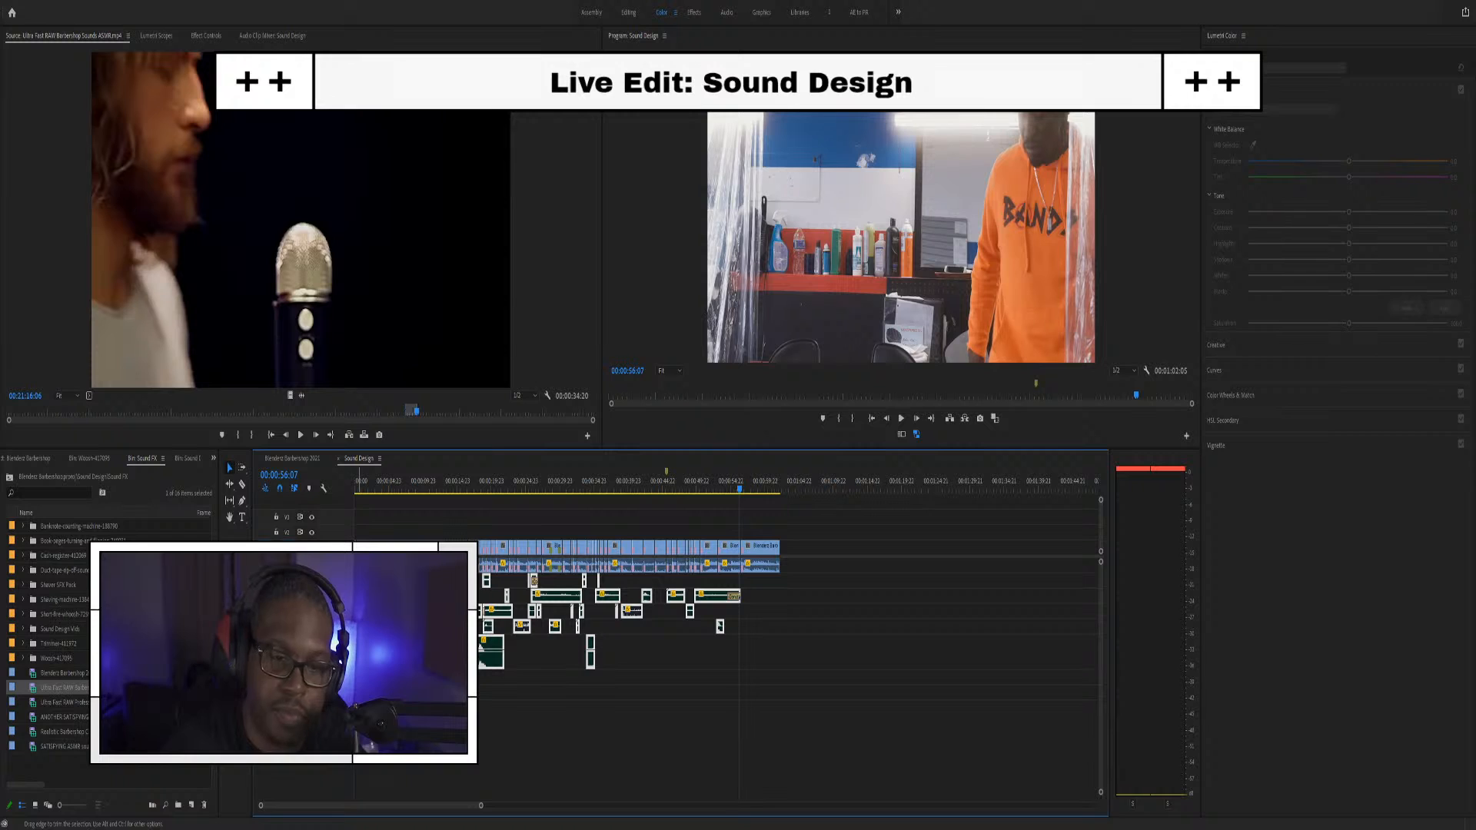
Play the sequence from the start to 00:00:57:01 to hear it without the added sound effects
click(357, 484)
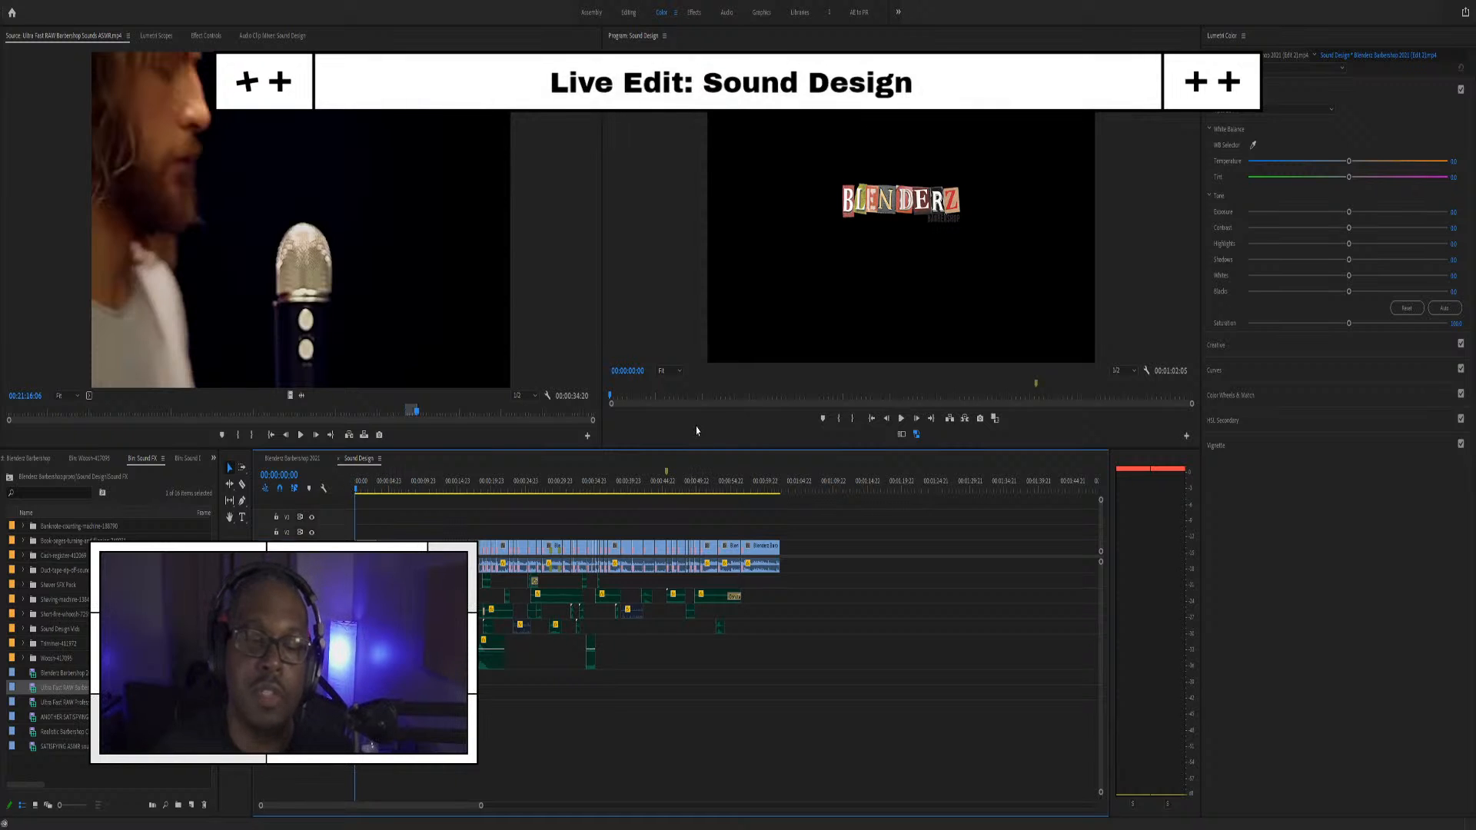
key(space)
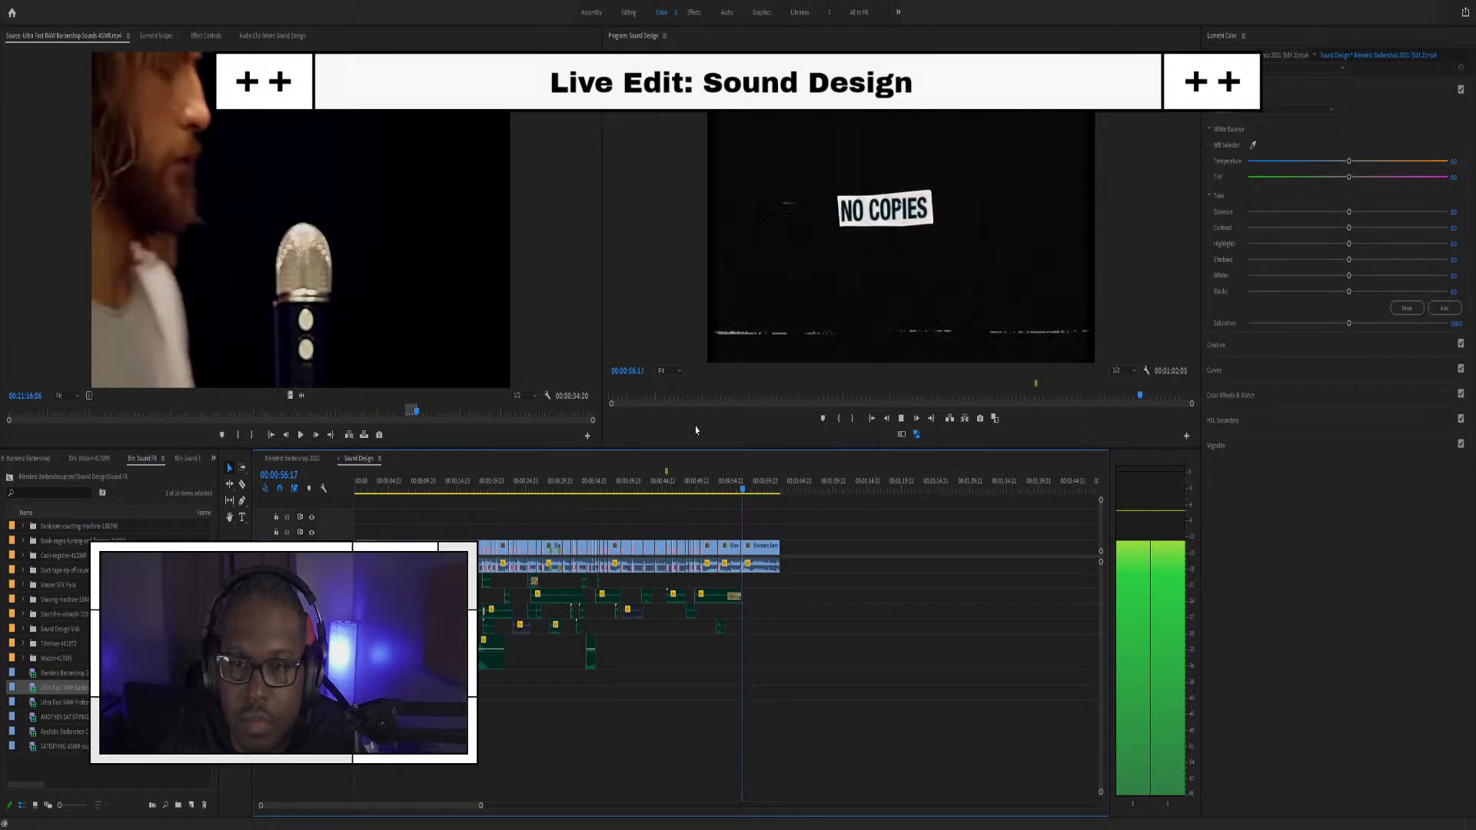
key(space)
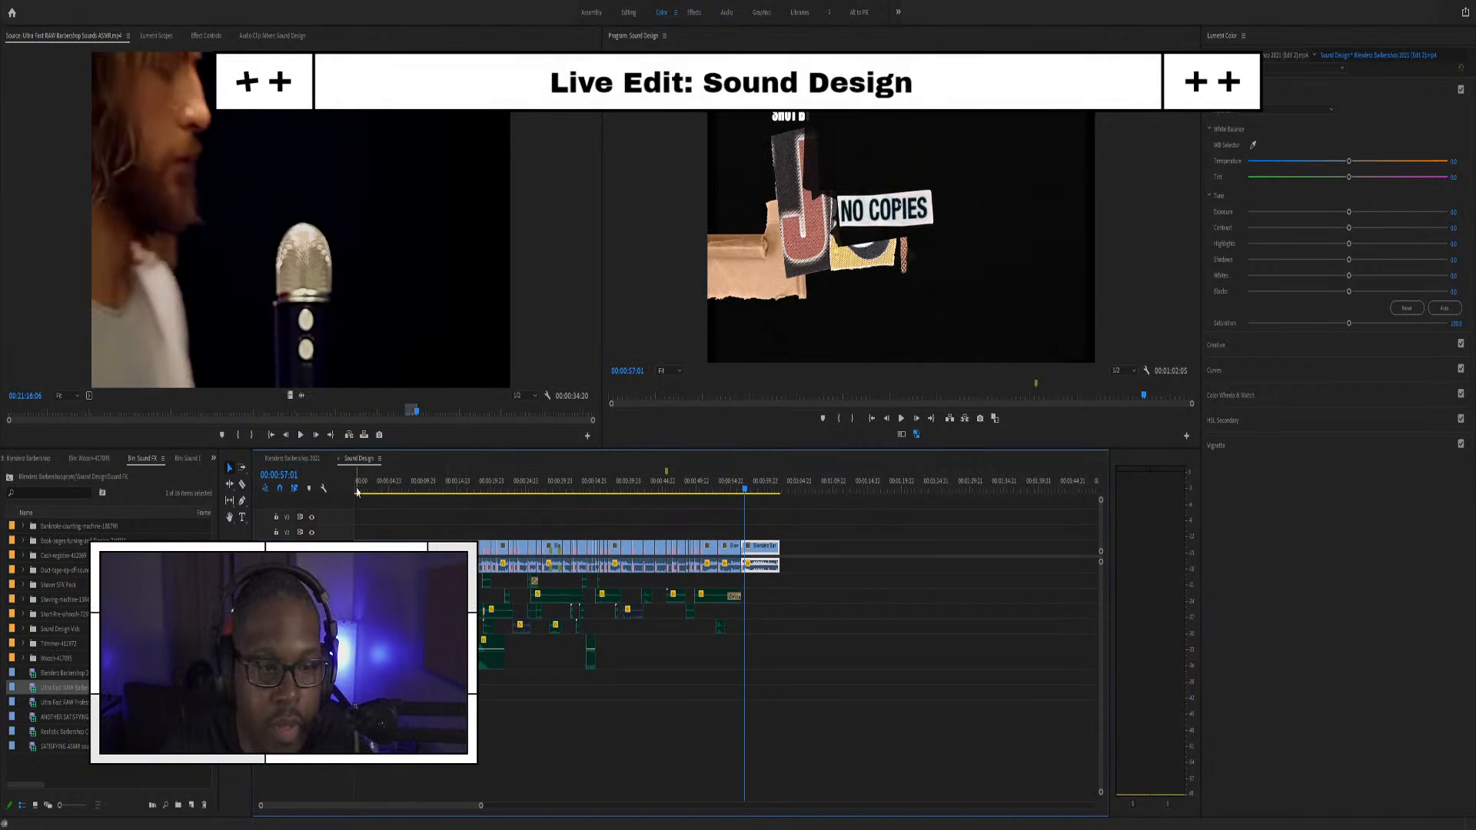
Select all the added sound-effect clips below the video's own audio and enable them again
click(357, 492)
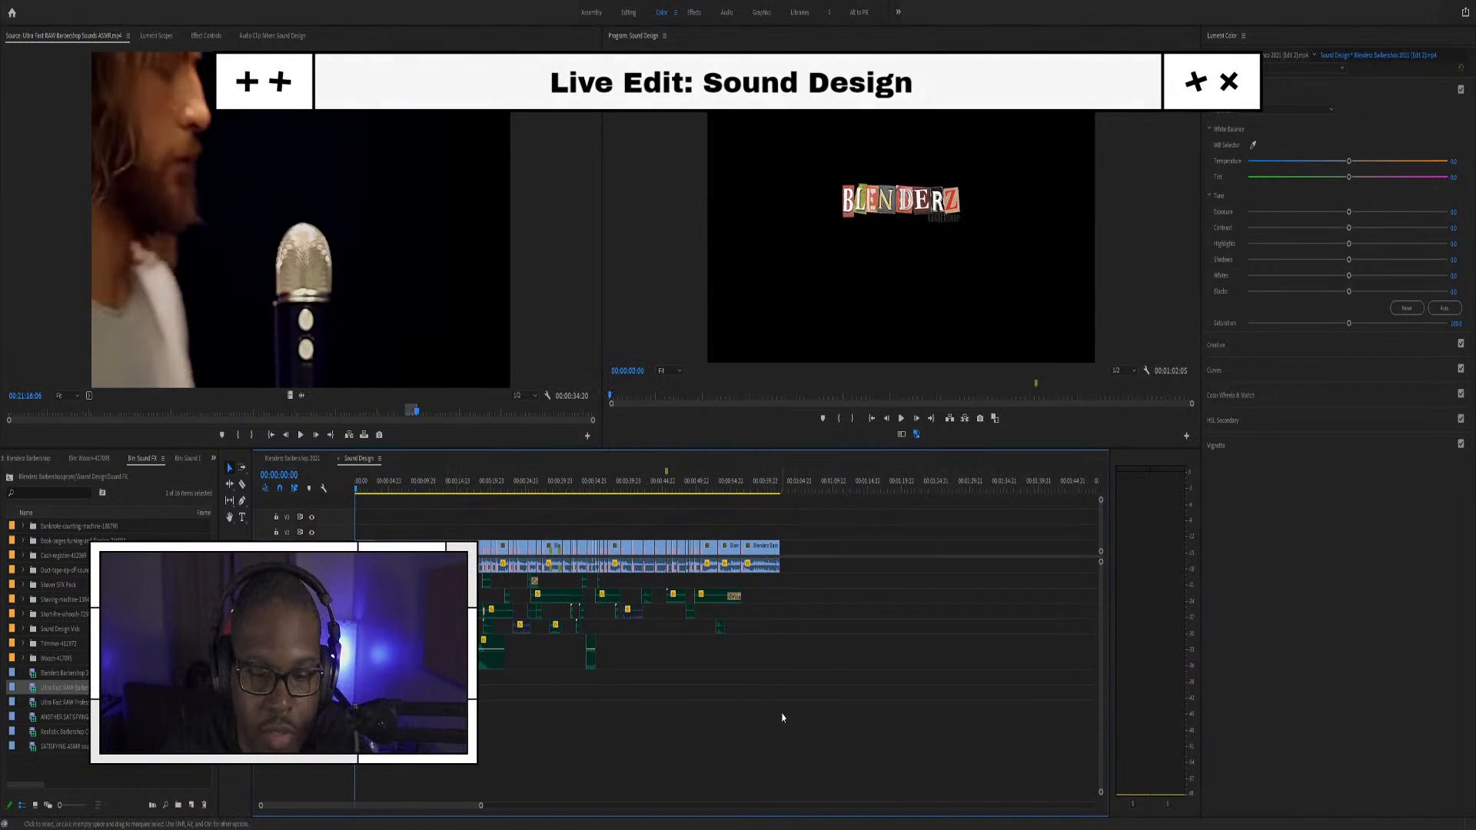
drag(785, 670, 478, 582)
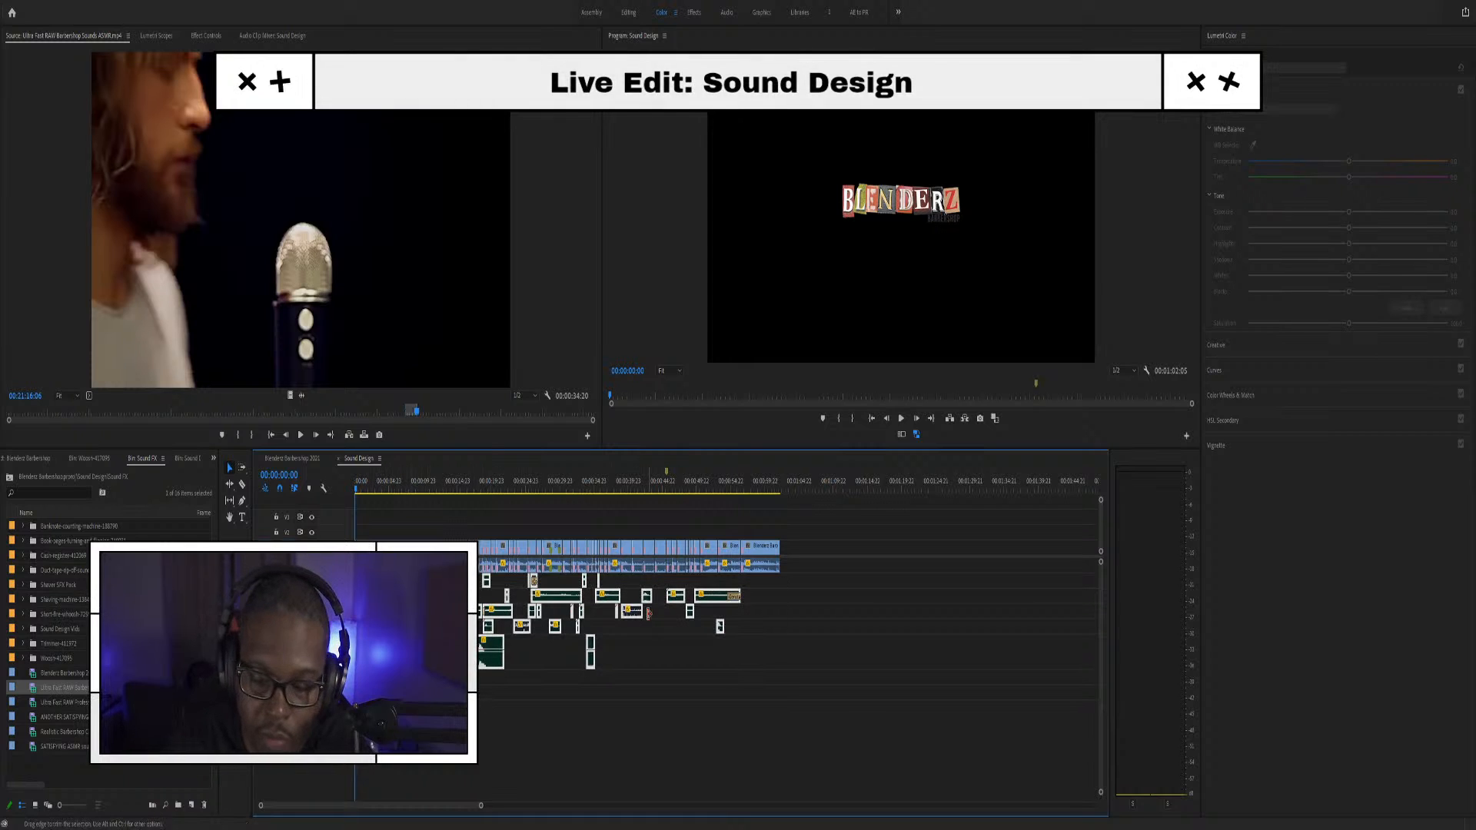
key(space)
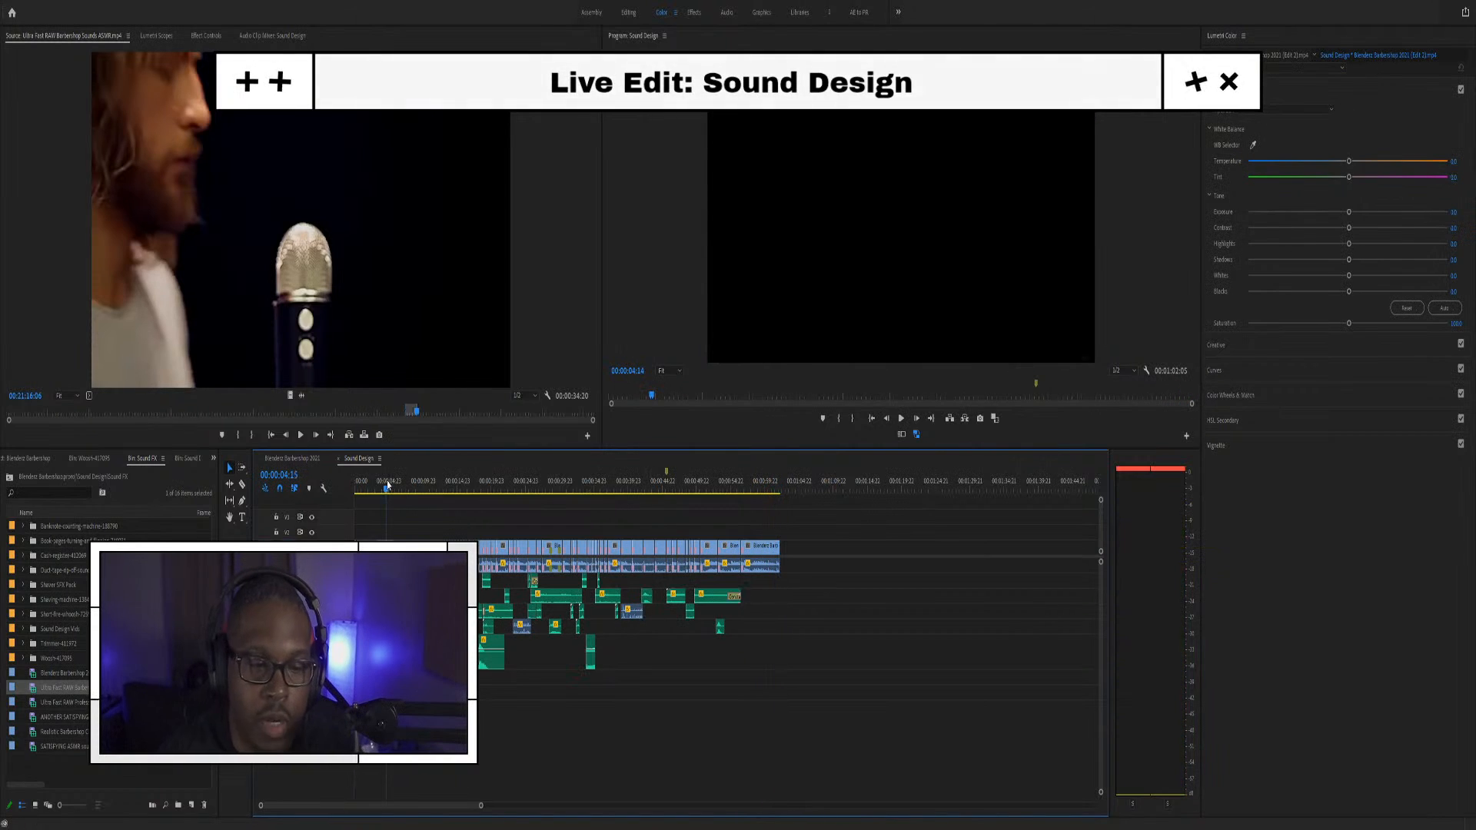
Play the sequence from 00:00:00:02 to 00:00:55:11 to hear it with the sound effects enabled
drag(388, 484, 353, 486)
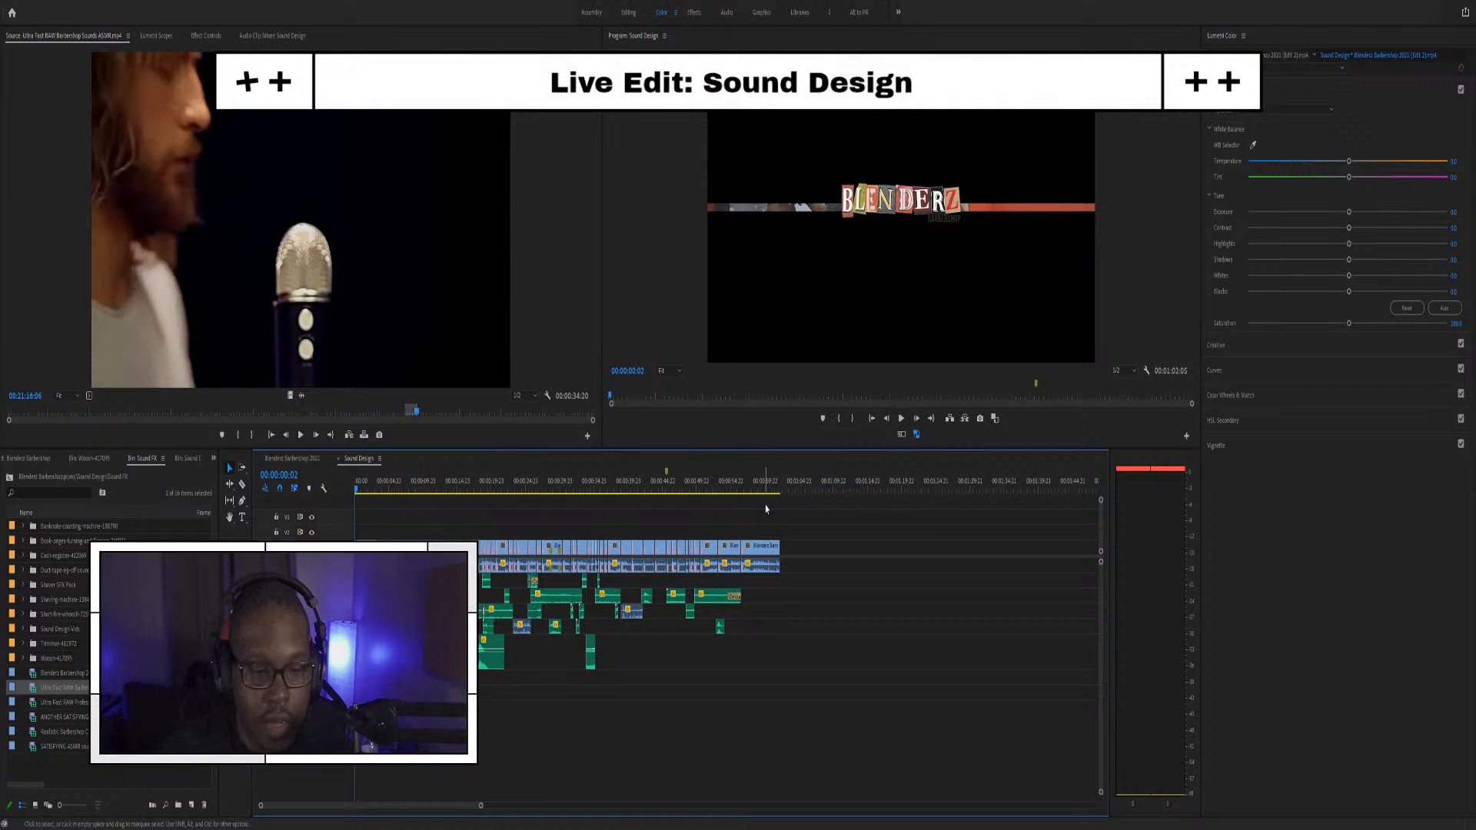
click(825, 570)
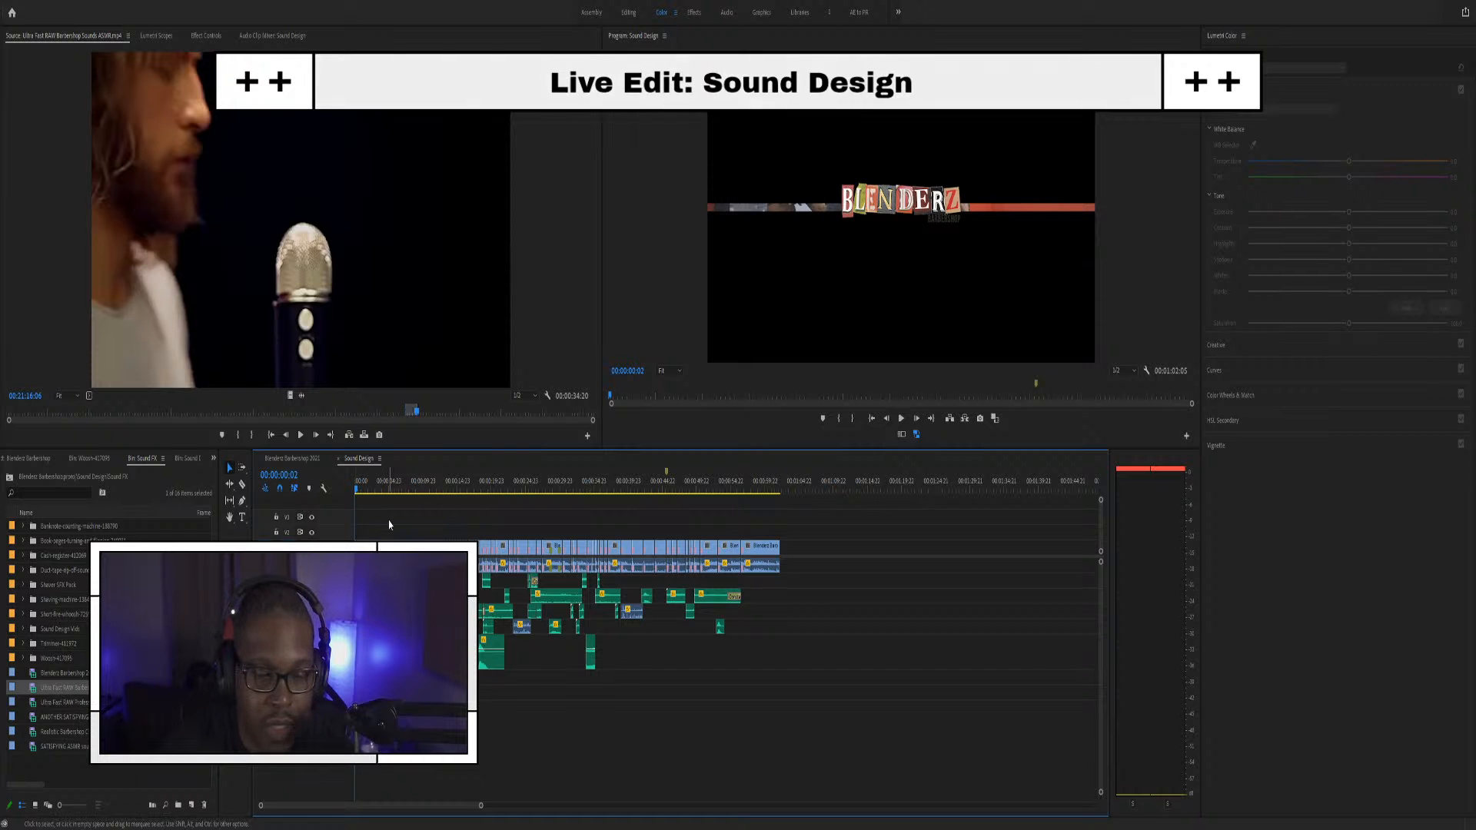
key(space)
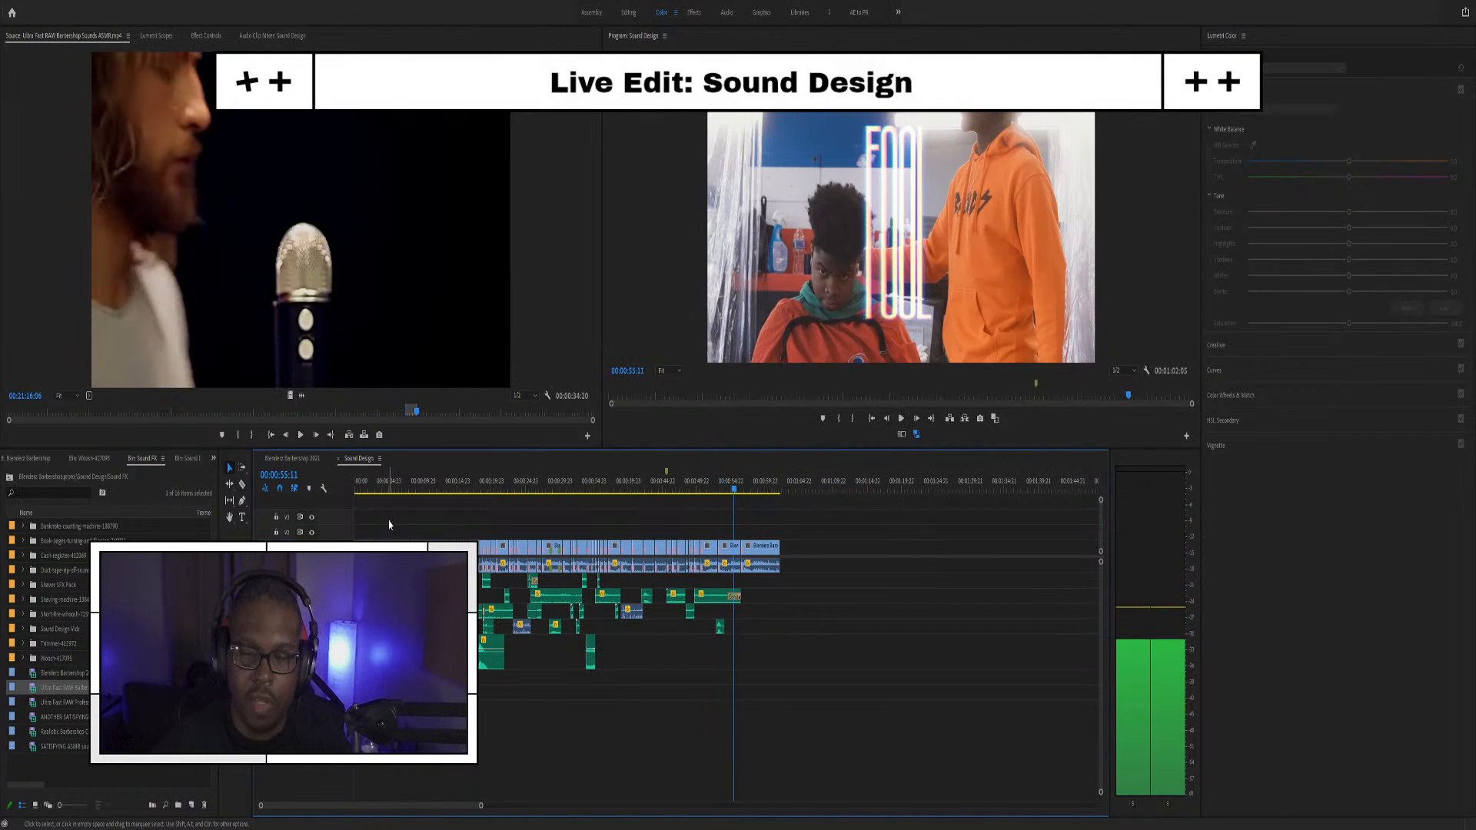
key(space)
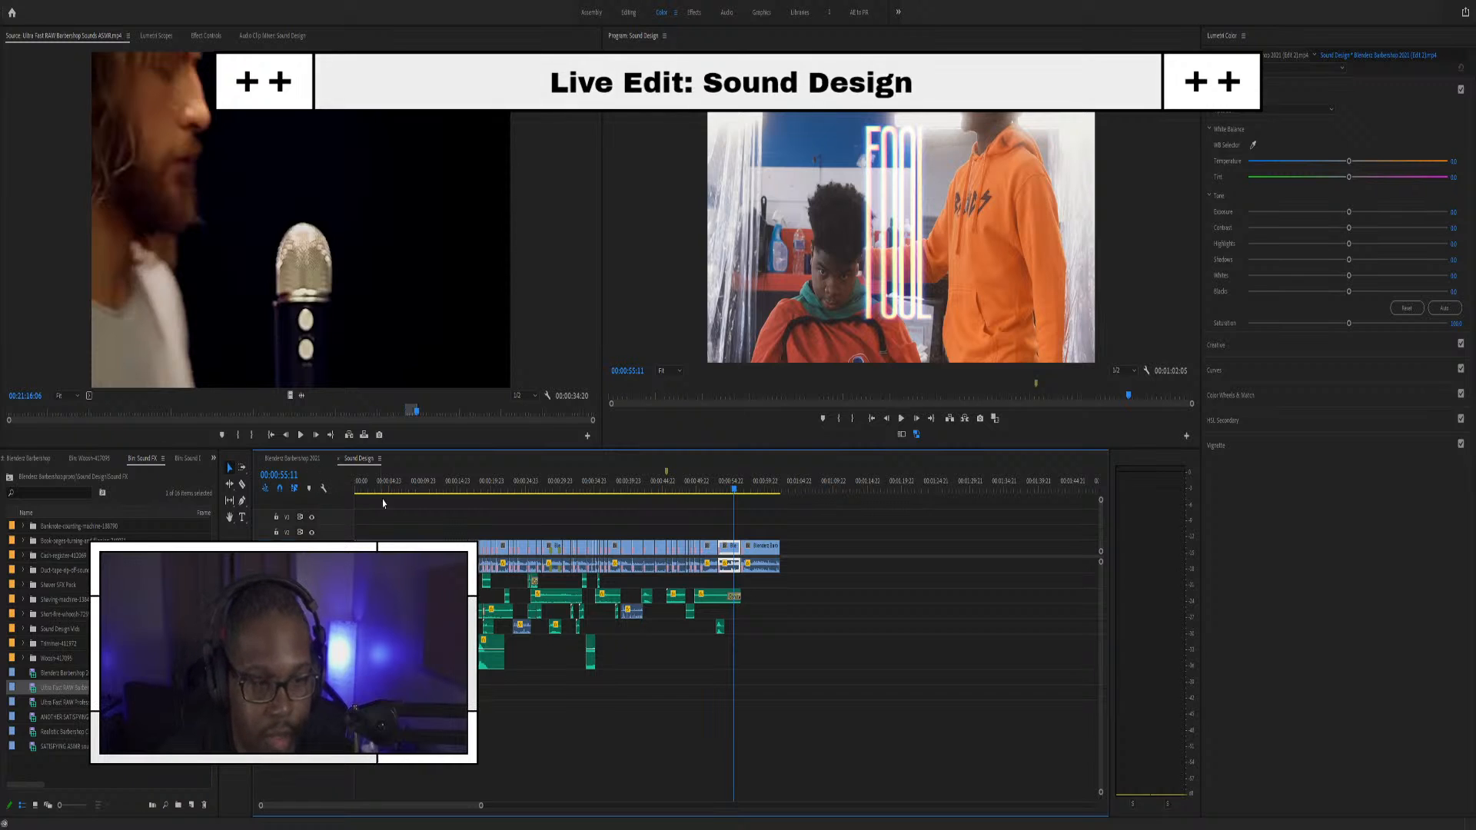
Copy all the sound-effect clips into the full barbershop edit sequence, starting at 00:00:00:00 on the audio tracks below the music
drag(798, 696, 477, 575)
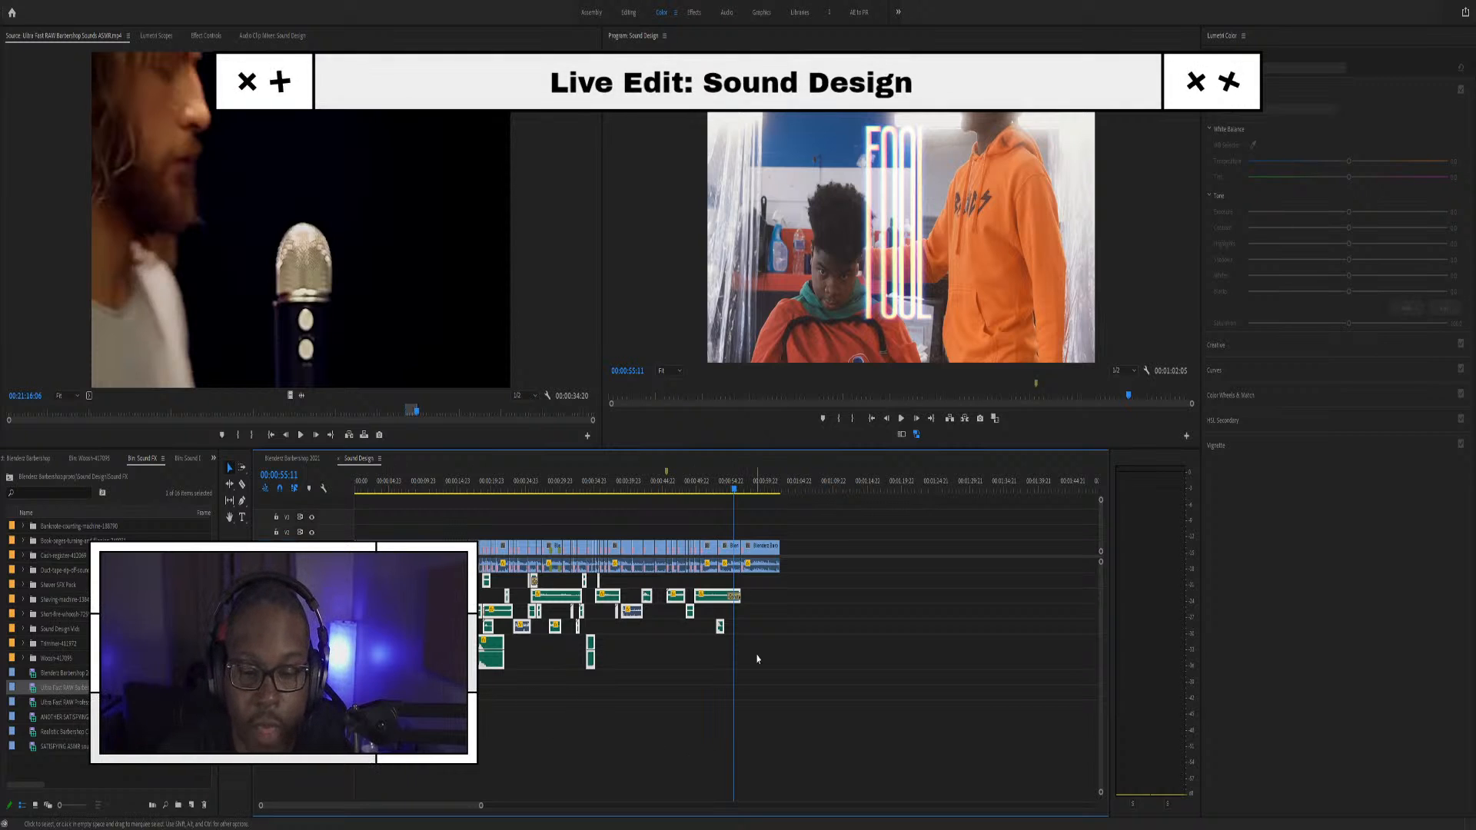
click(843, 677)
drag(825, 666, 476, 576)
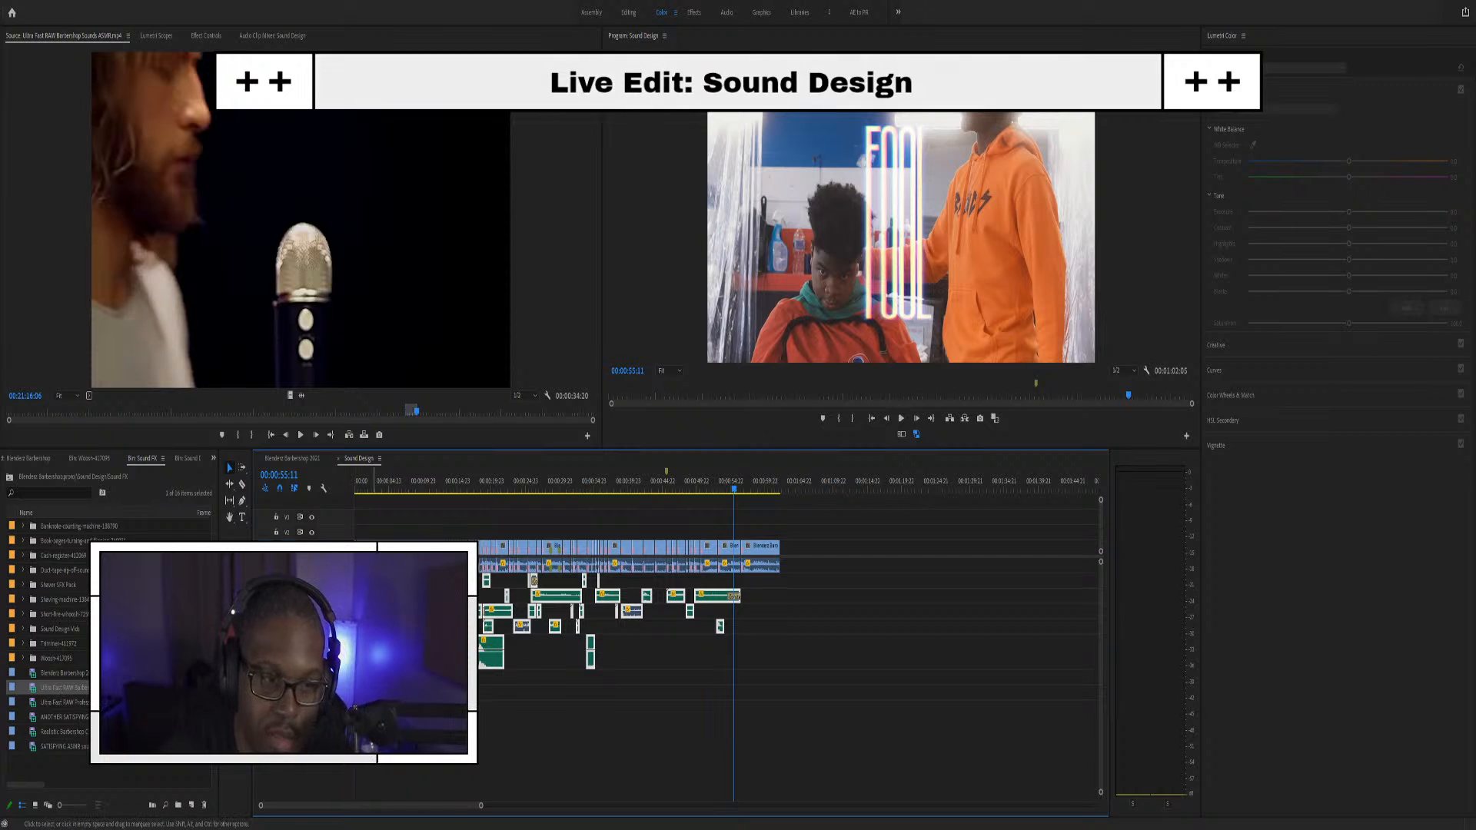
click(304, 459)
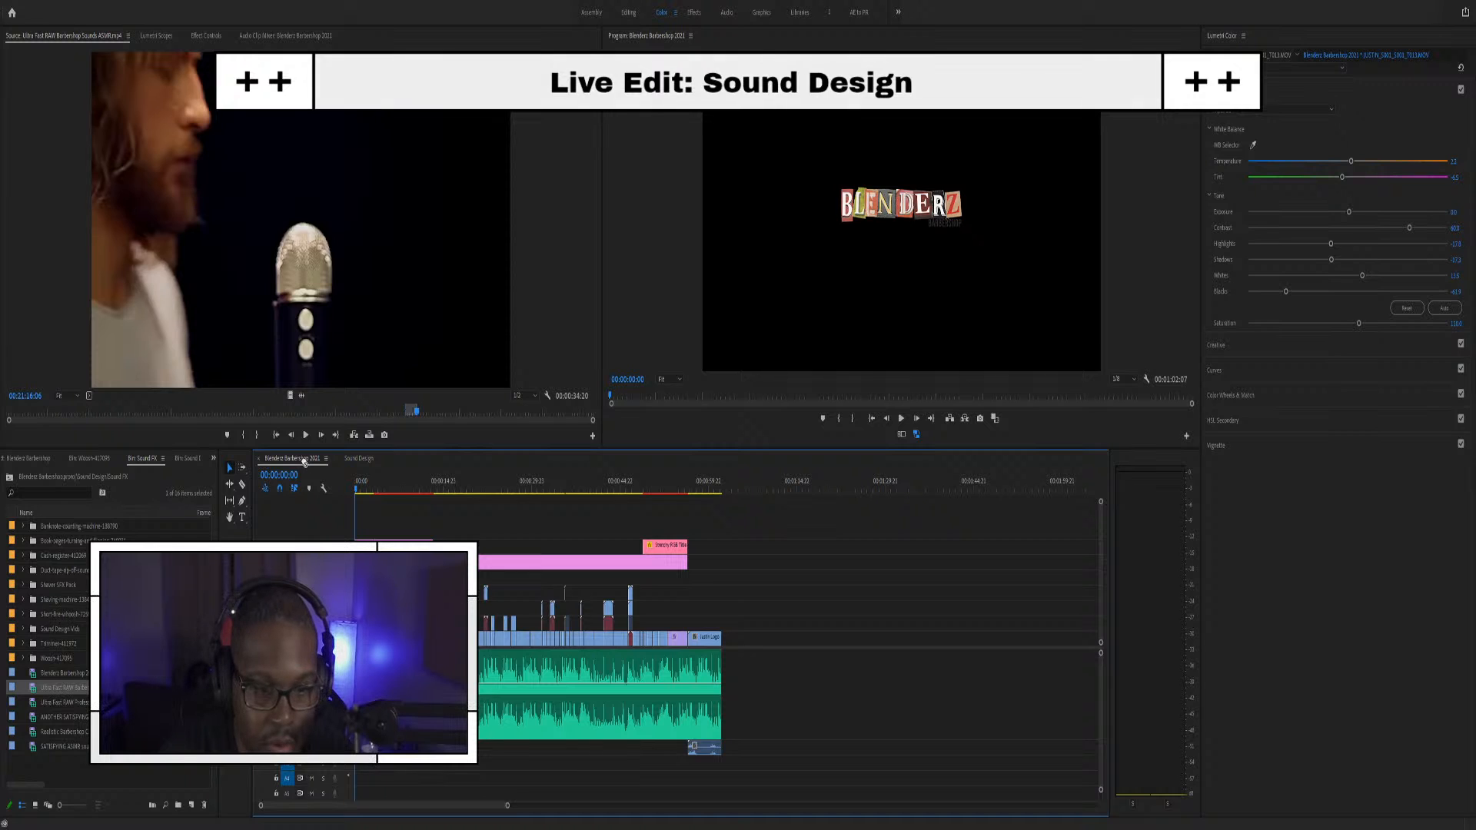
drag(343, 531, 372, 757)
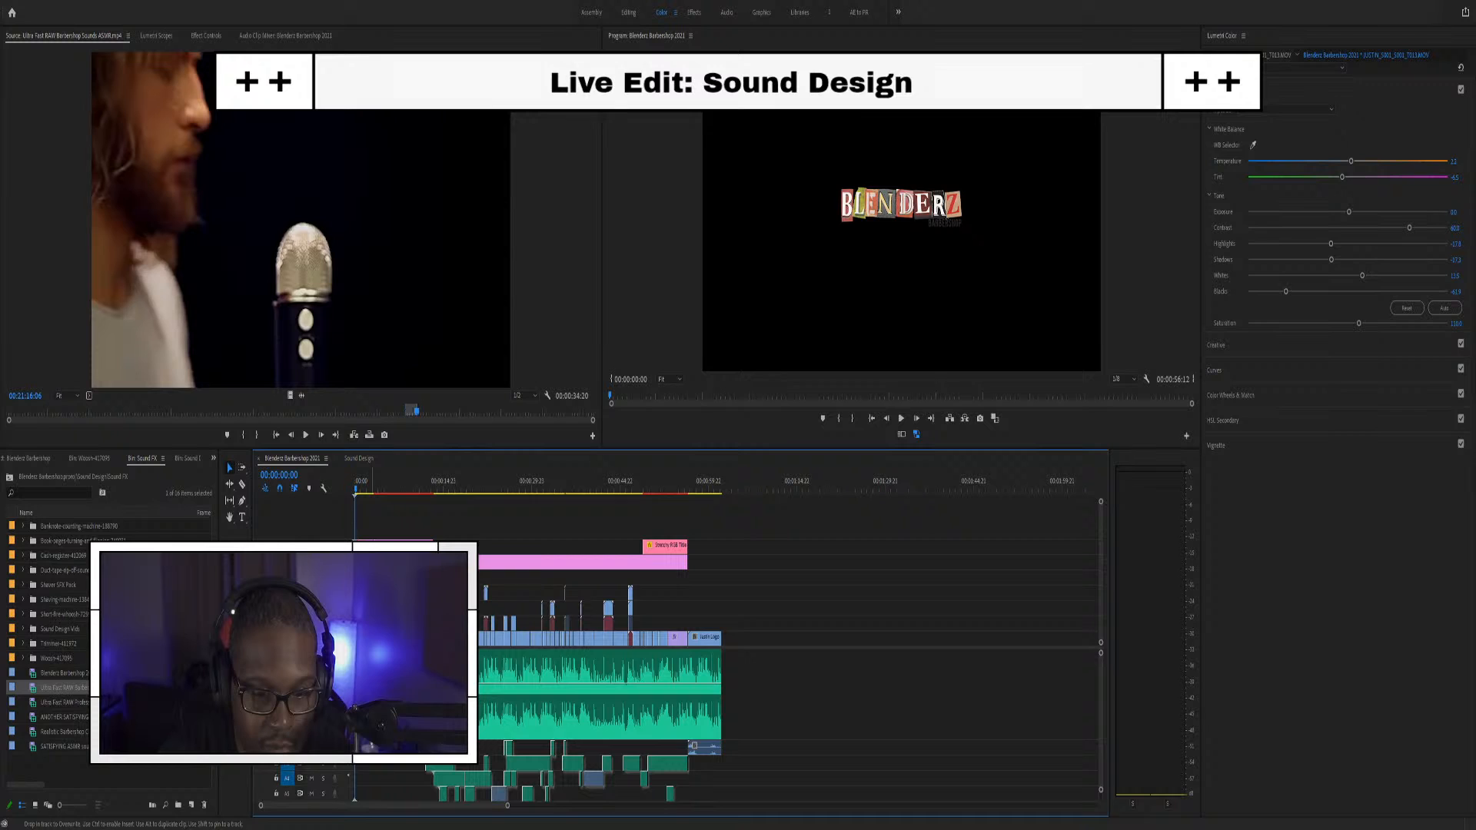
drag(372, 757, 372, 757)
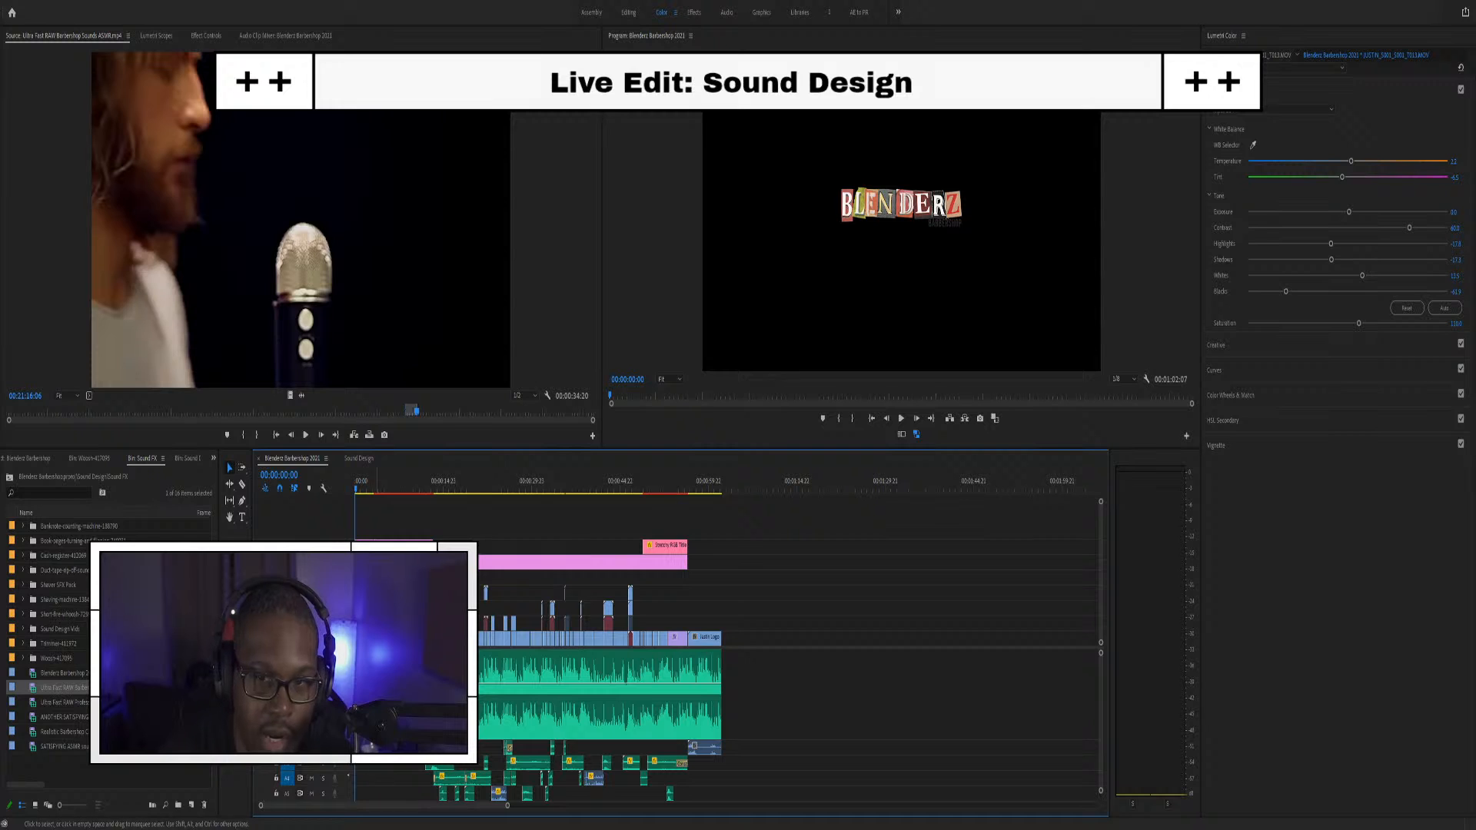
Return to the Sound Design sequence, skim its opening shots, and play the ending through to 00:01:02:05
click(359, 458)
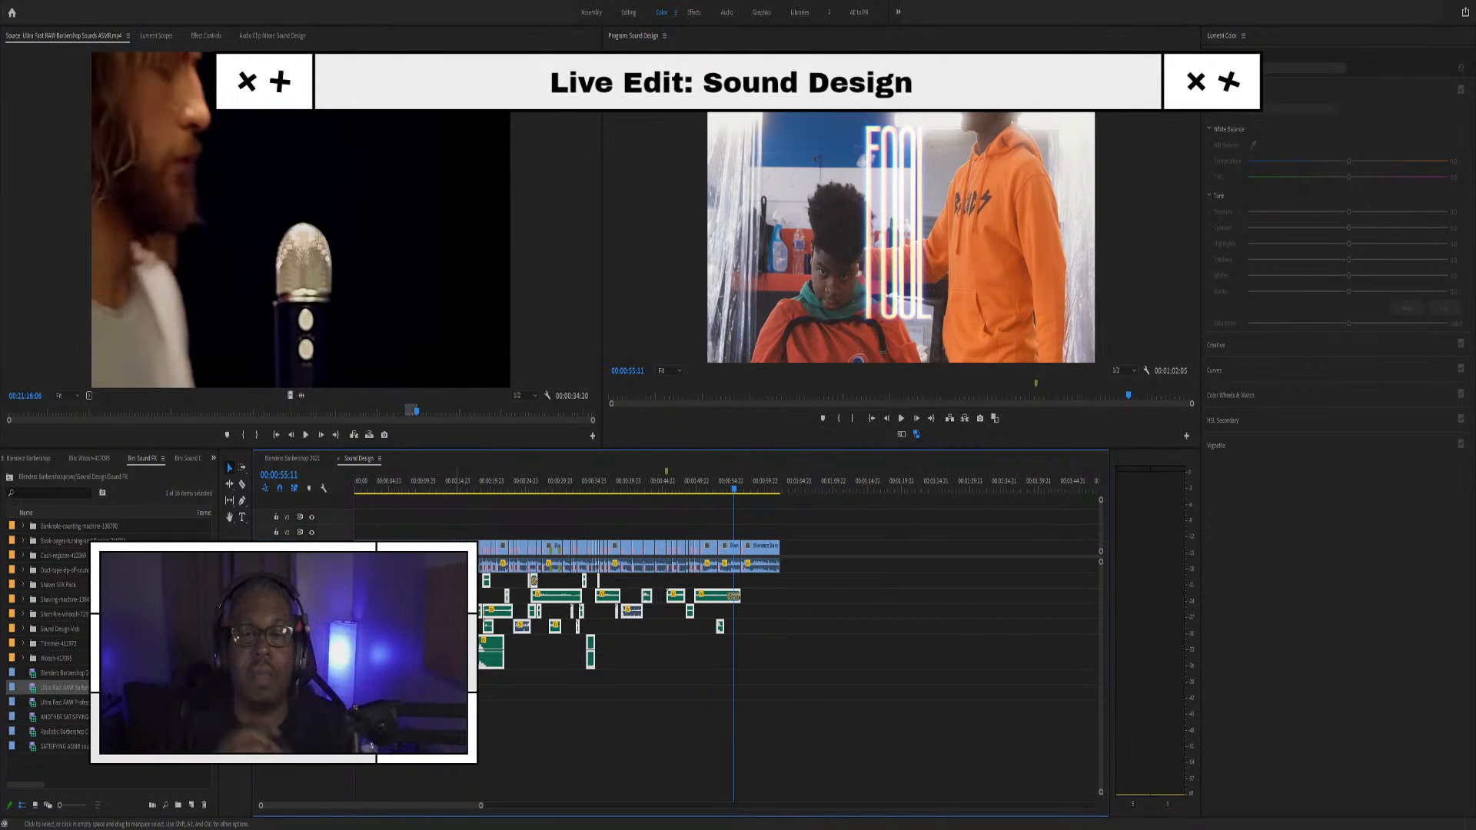
click(362, 489)
drag(374, 489, 453, 478)
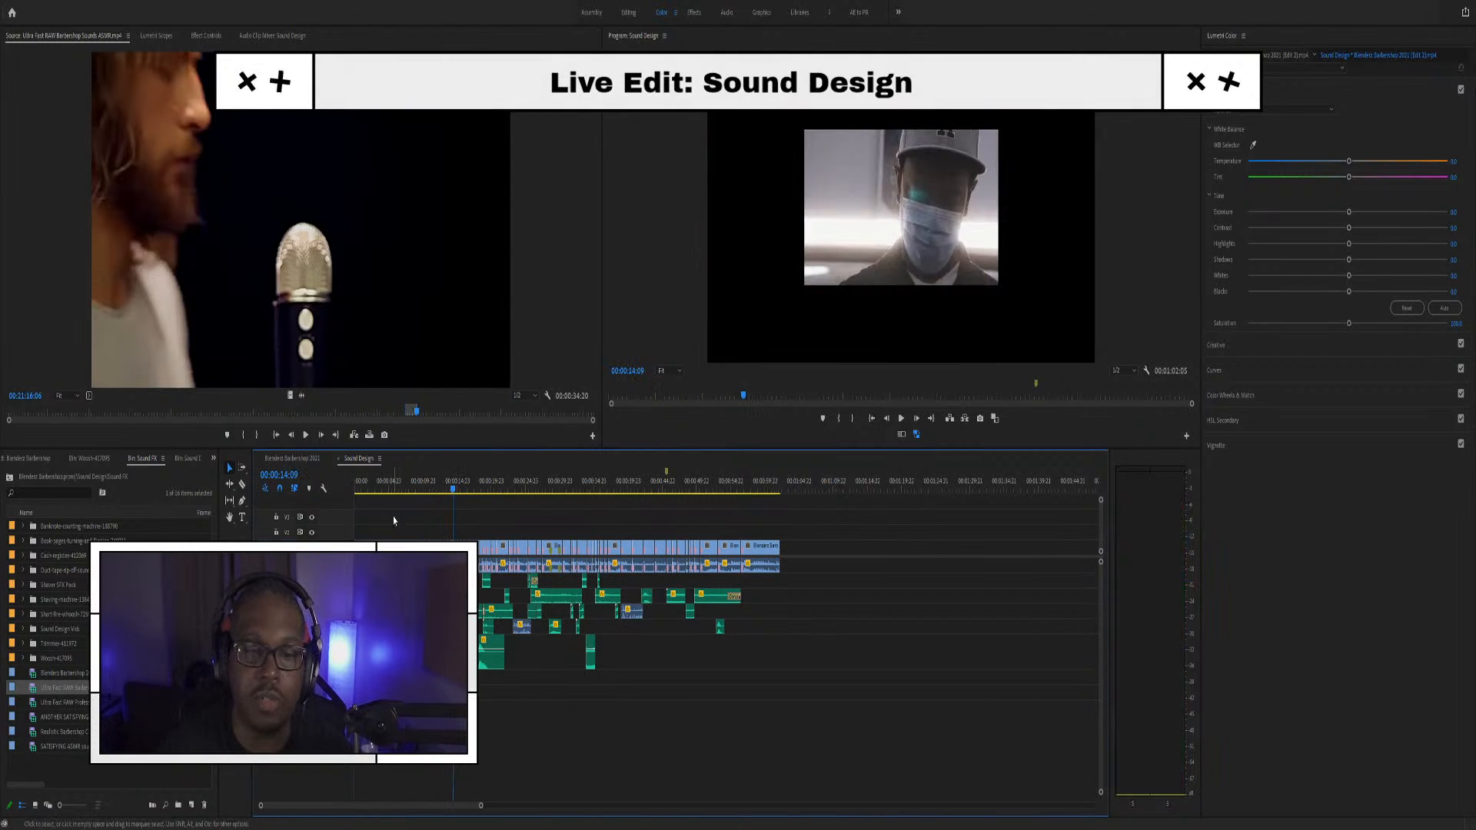
click(432, 481)
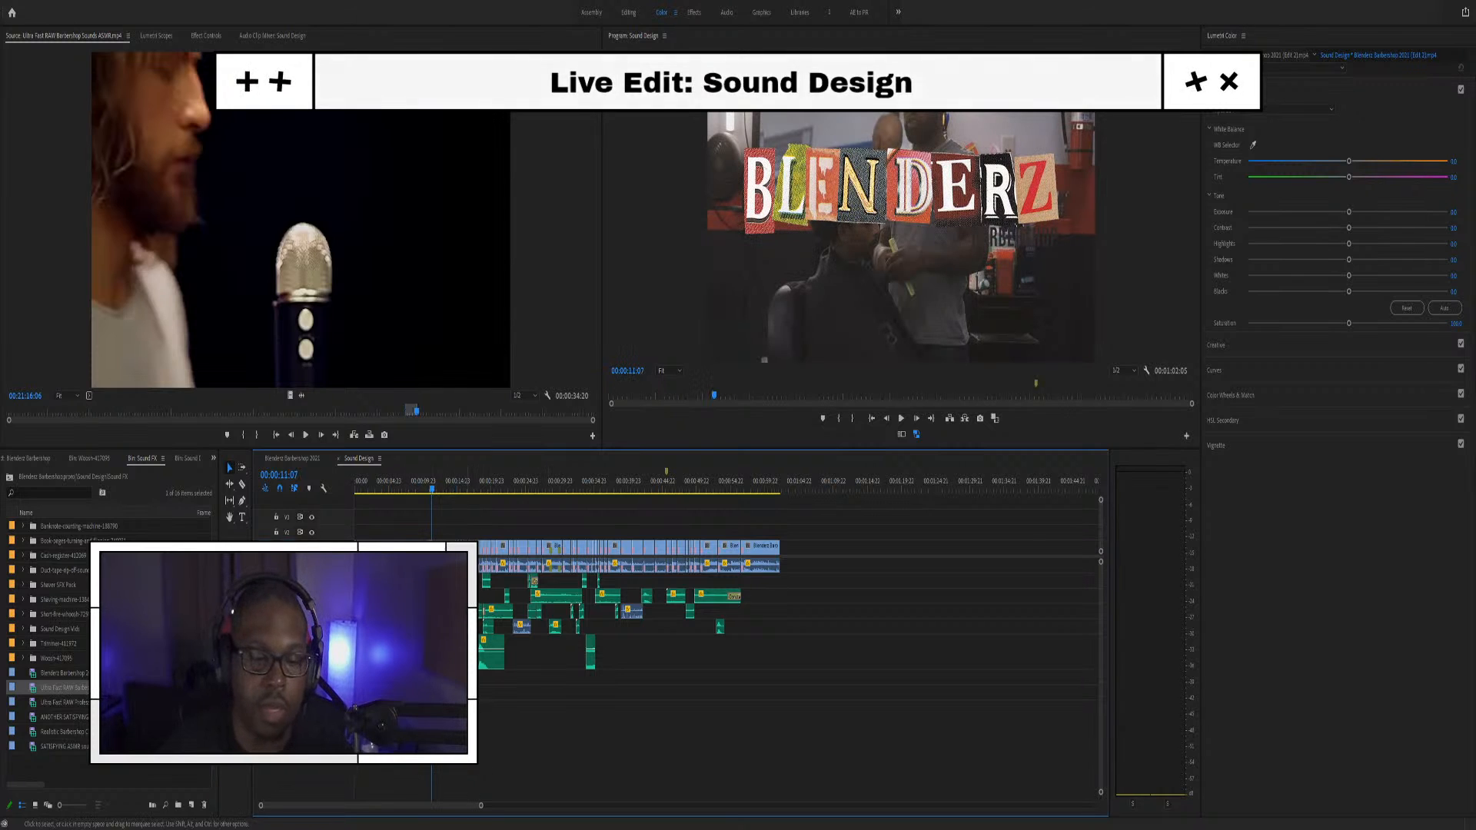
click(360, 481)
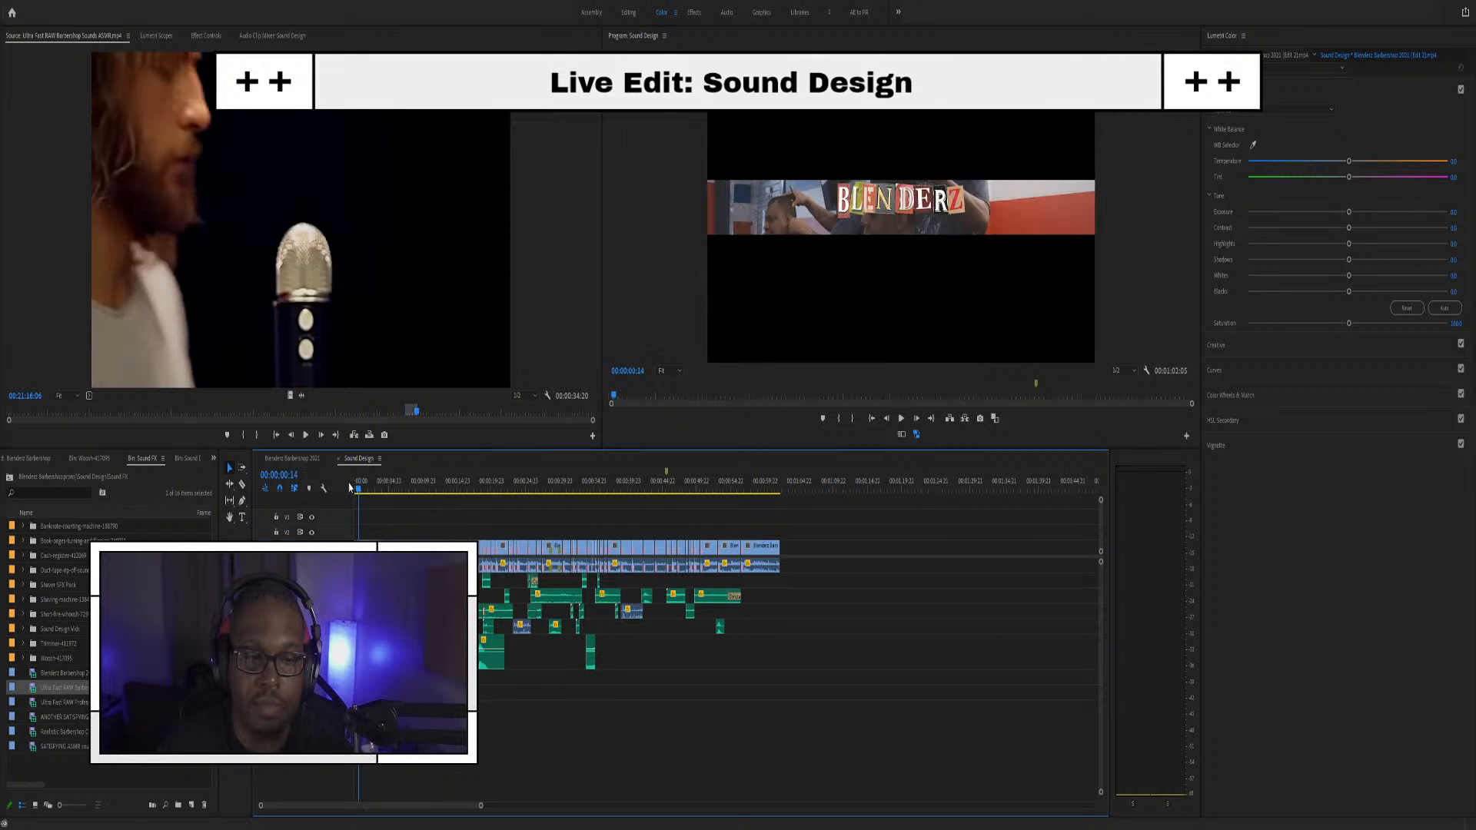
click(739, 486)
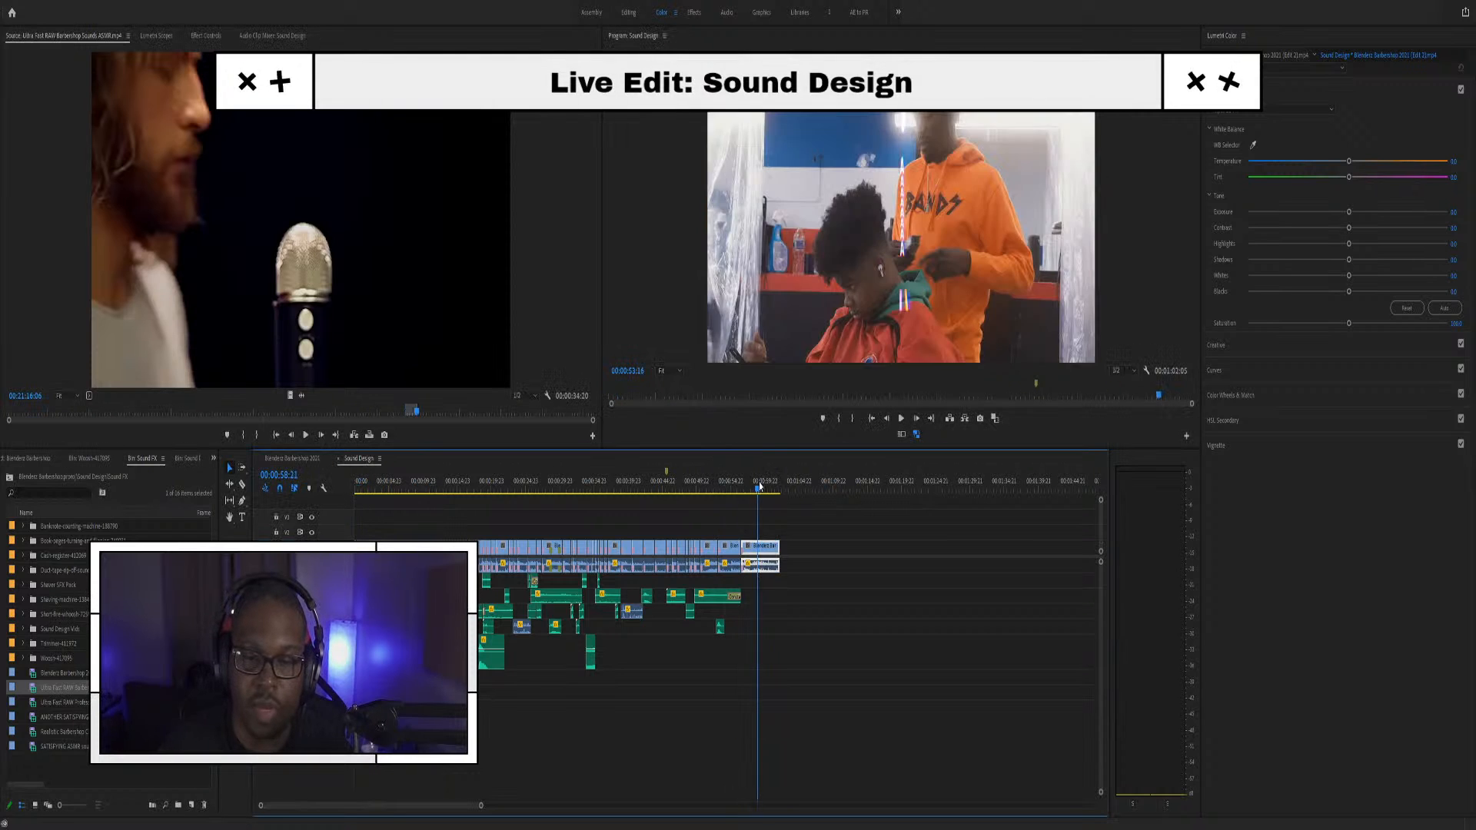
mouse_move(739, 486)
mouse_down()
mouse_move(771, 490)
mouse_move(732, 489)
mouse_up()
key(space)
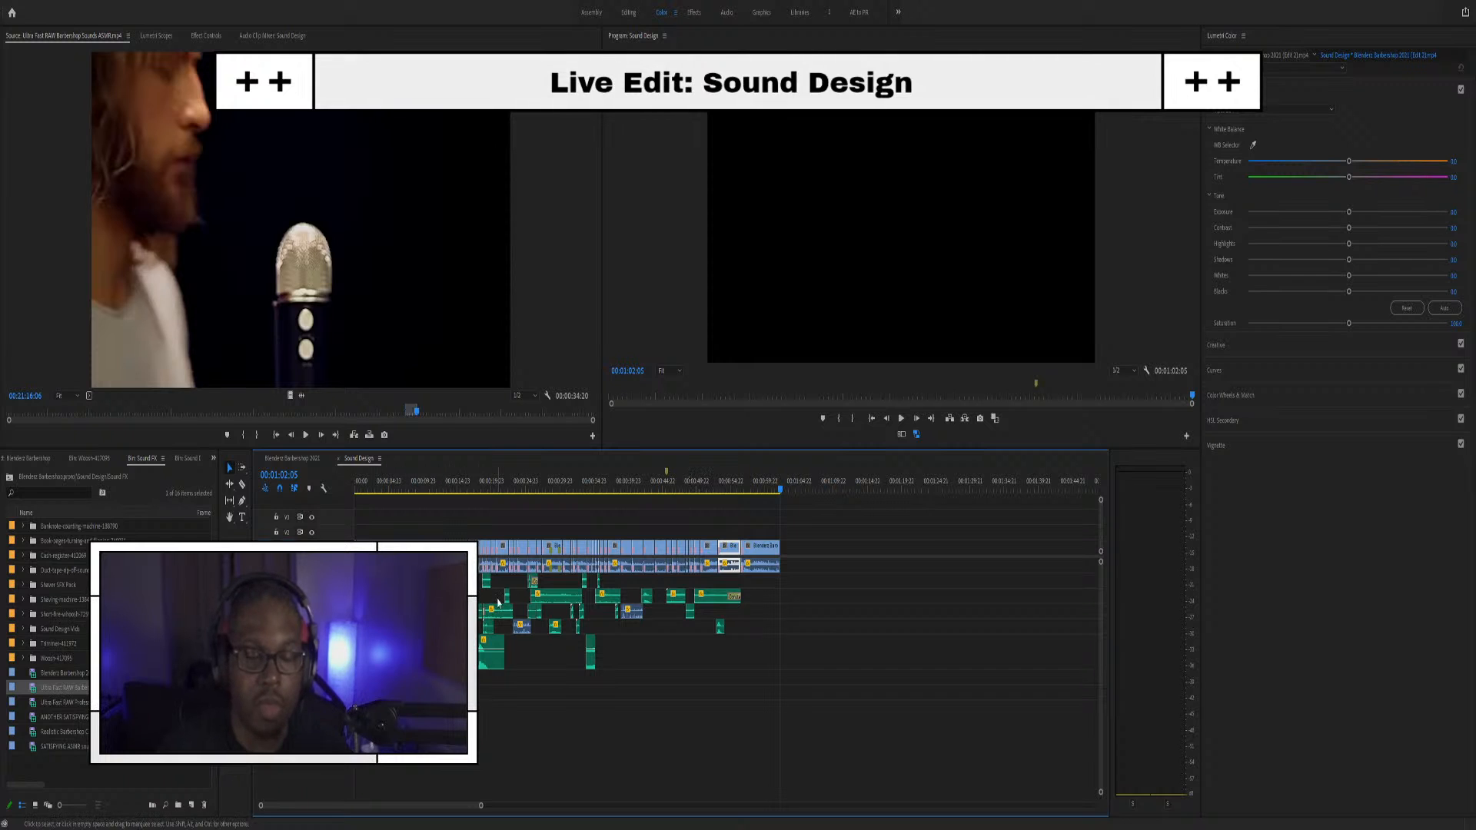
Skim the sequence up to 00:00:25:14, move back to the title shot at 00:00:09:02, and show the Effect Controls
click(411, 489)
drag(411, 489, 530, 495)
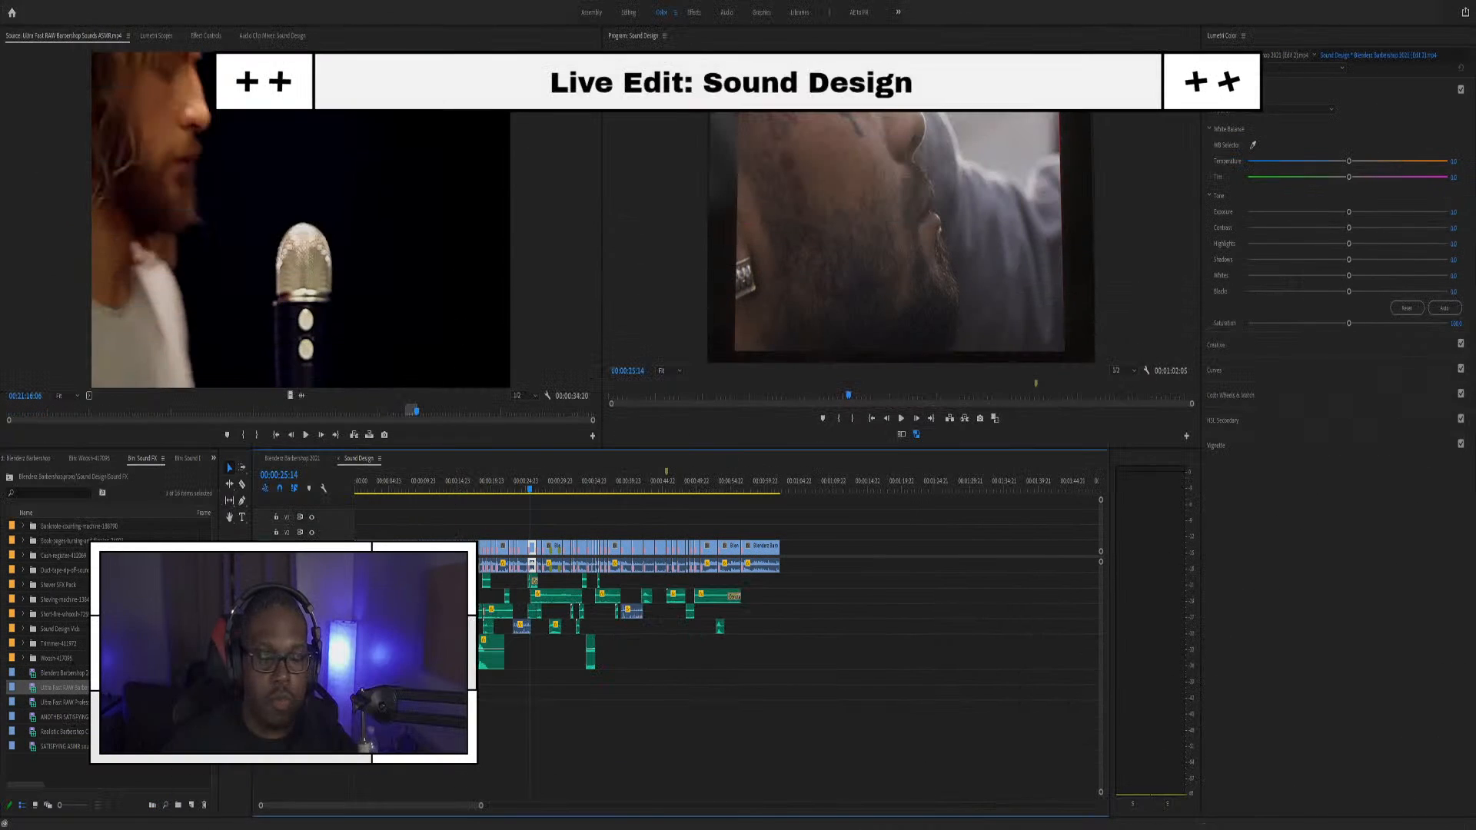
click(395, 482)
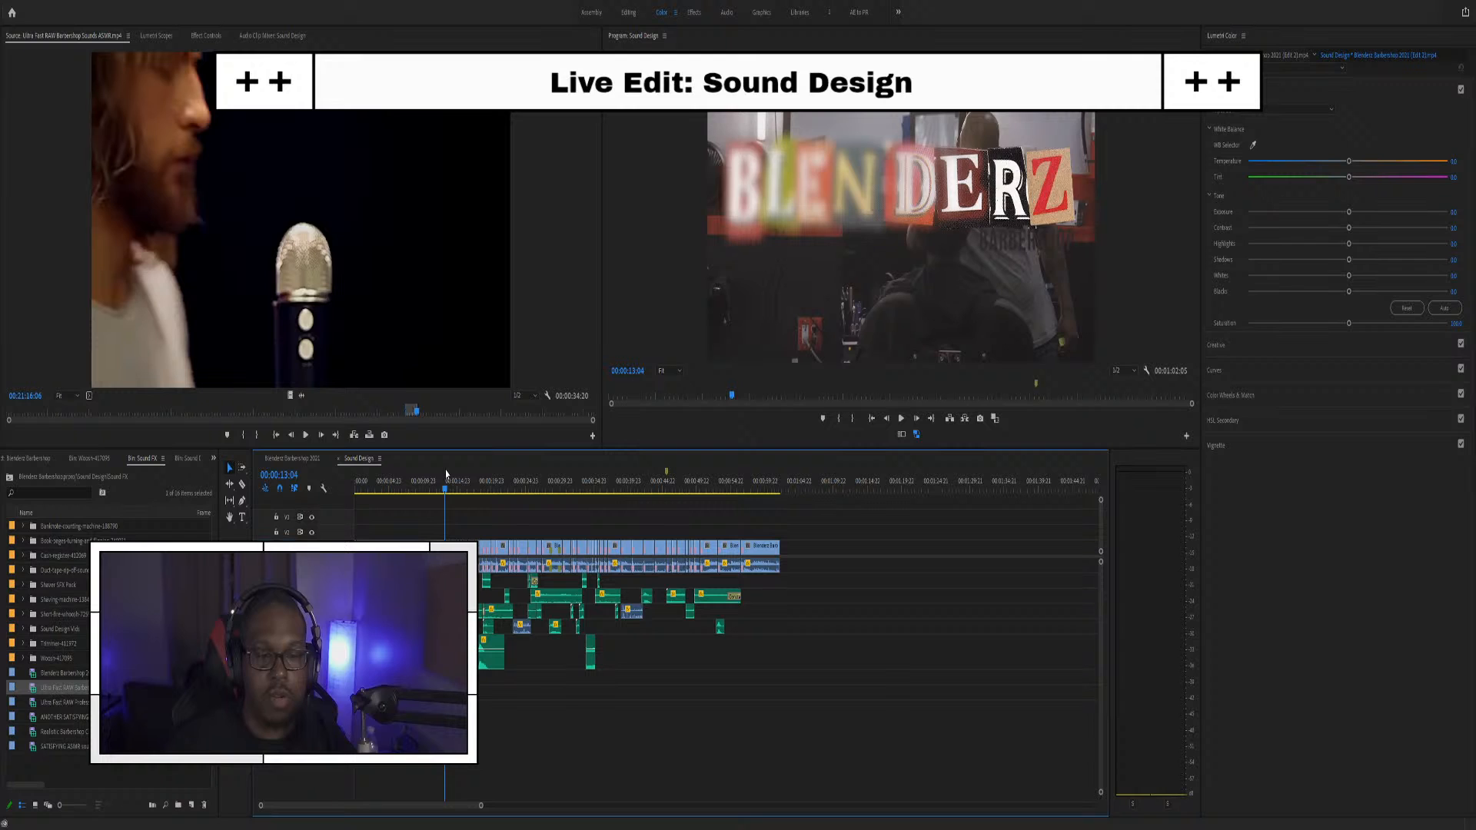
drag(391, 483, 419, 480)
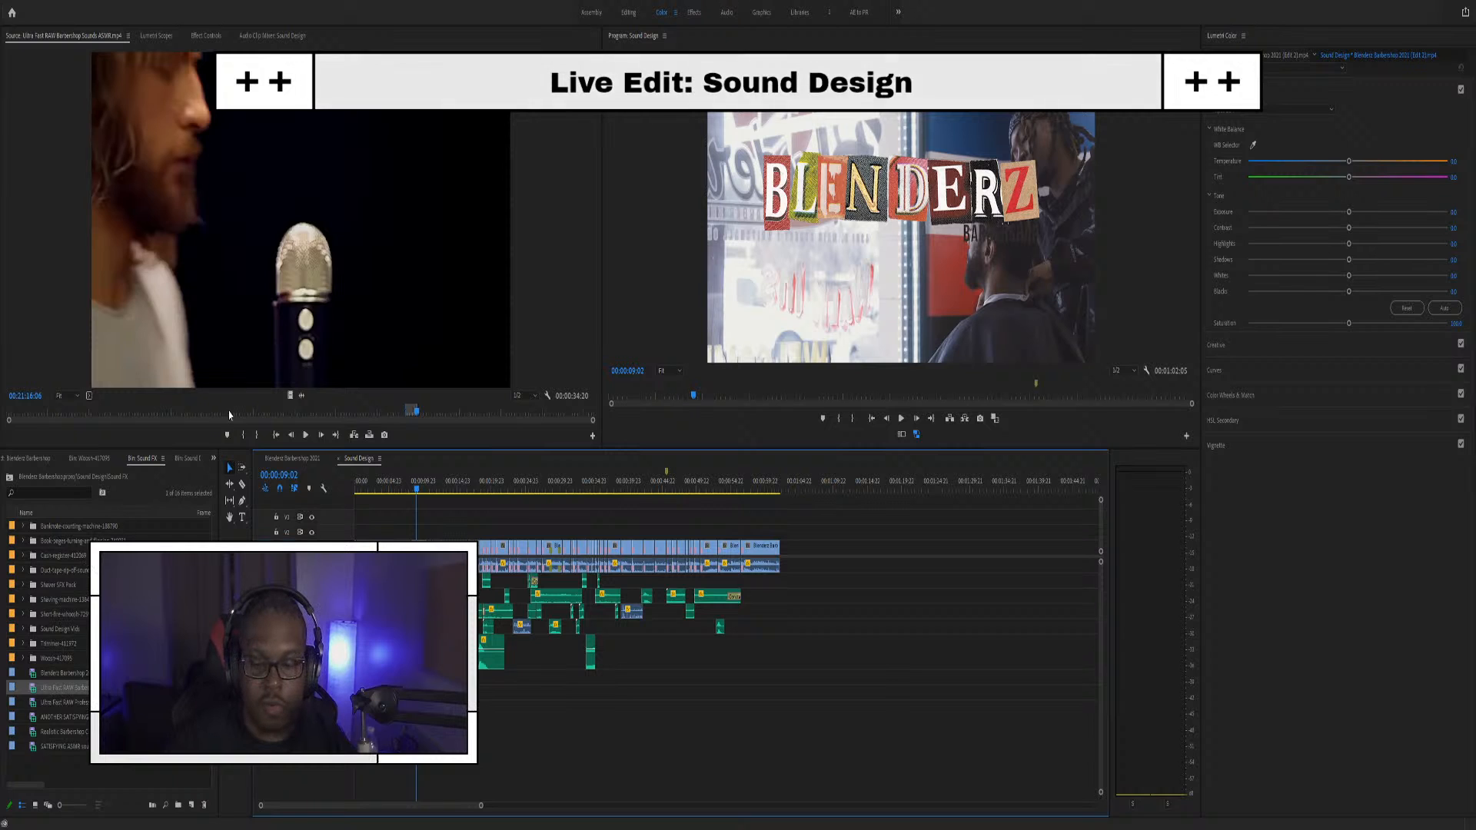
key(shift+5)
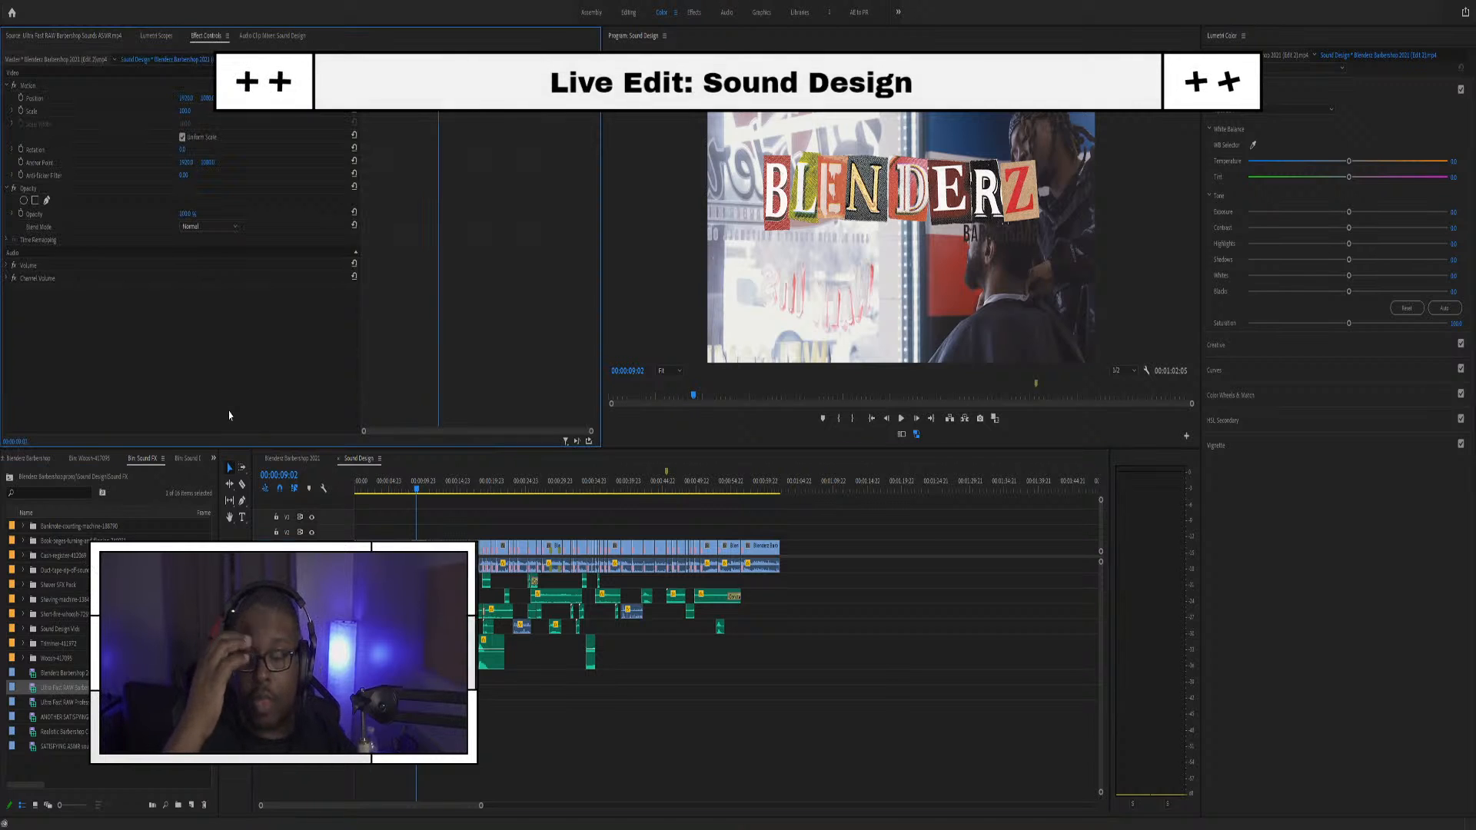